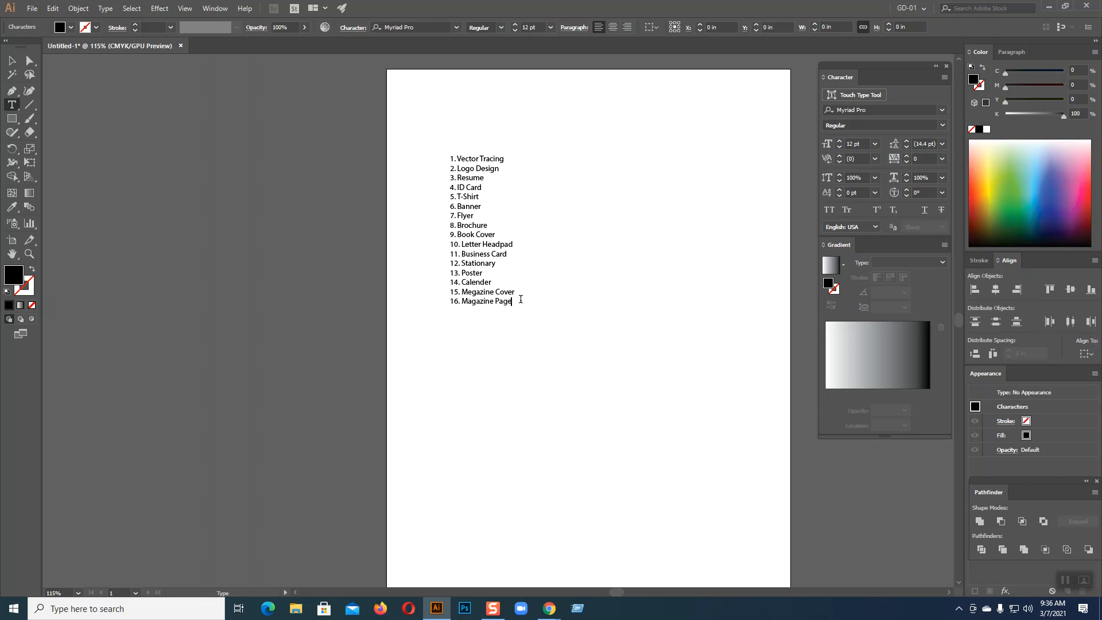
Check the Google Meet call window, then return to the Illustrator document with the list
{"action": "mouse_move", "coordinate": [549, 609]}
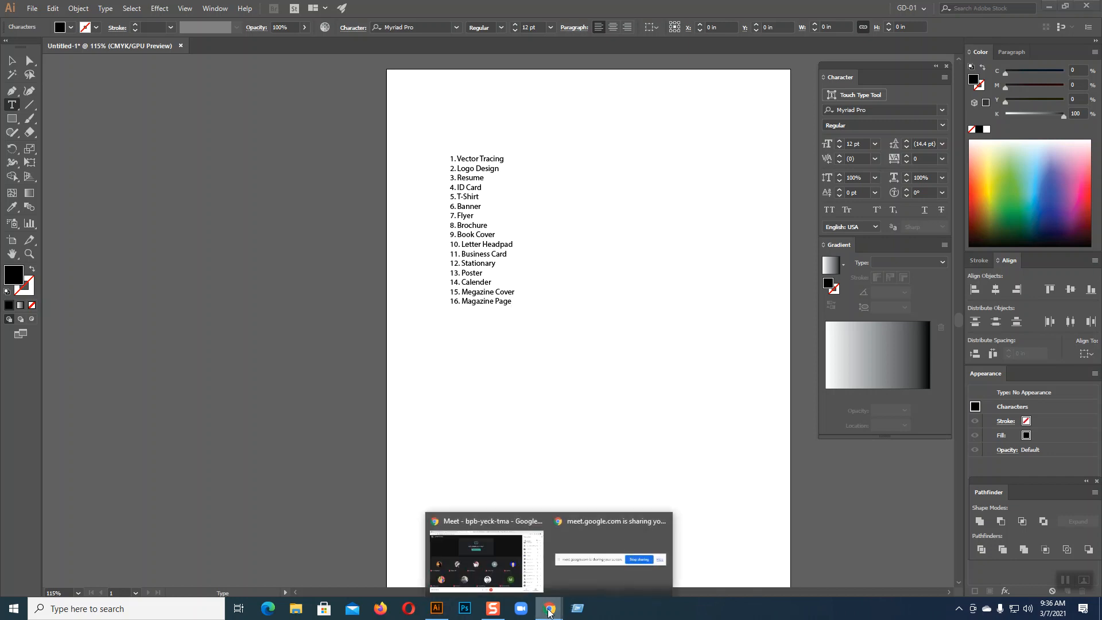
{"action": "left_click", "coordinate": [518, 574]}
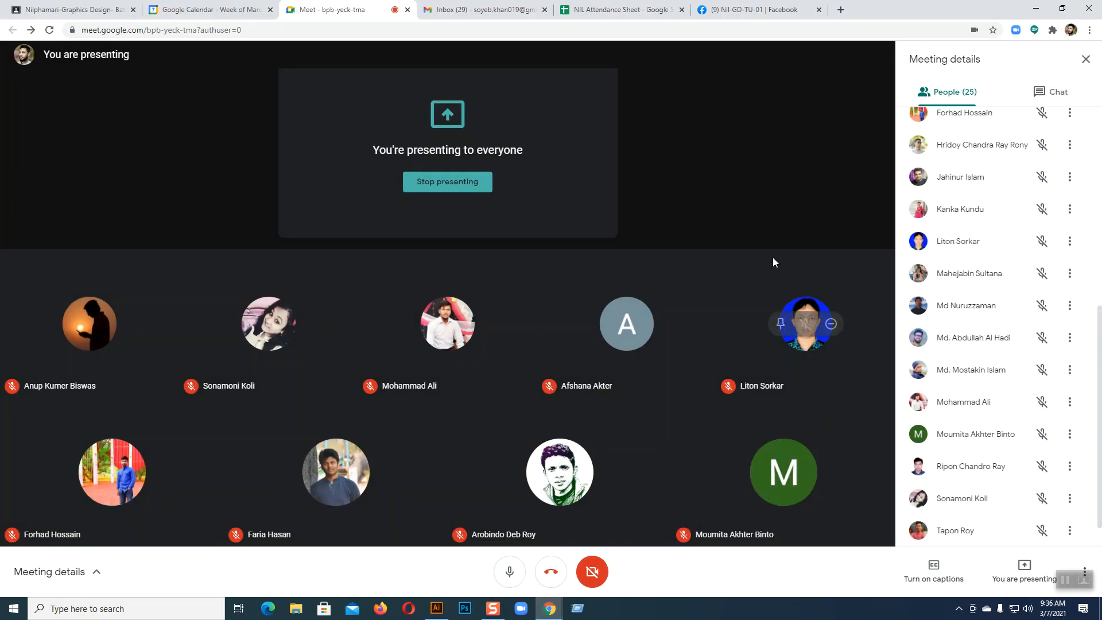
{"action": "key", "text": "alt+Tab"}
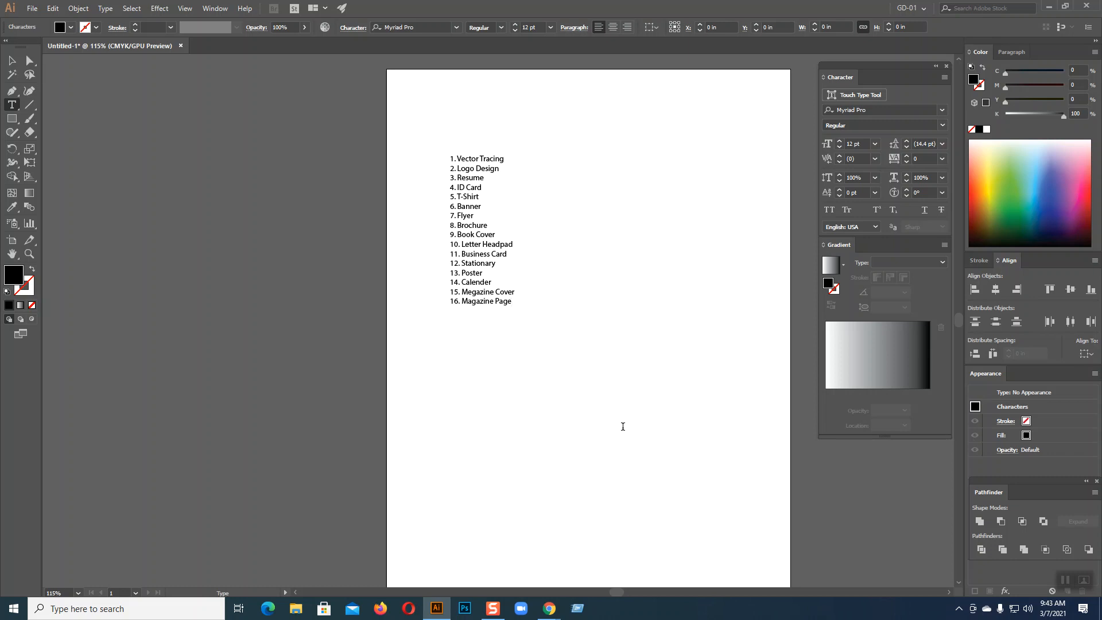
In a new Chrome tab, search Google for 'stationery design' and show the image results
{"action": "mouse_move", "coordinate": [549, 608]}
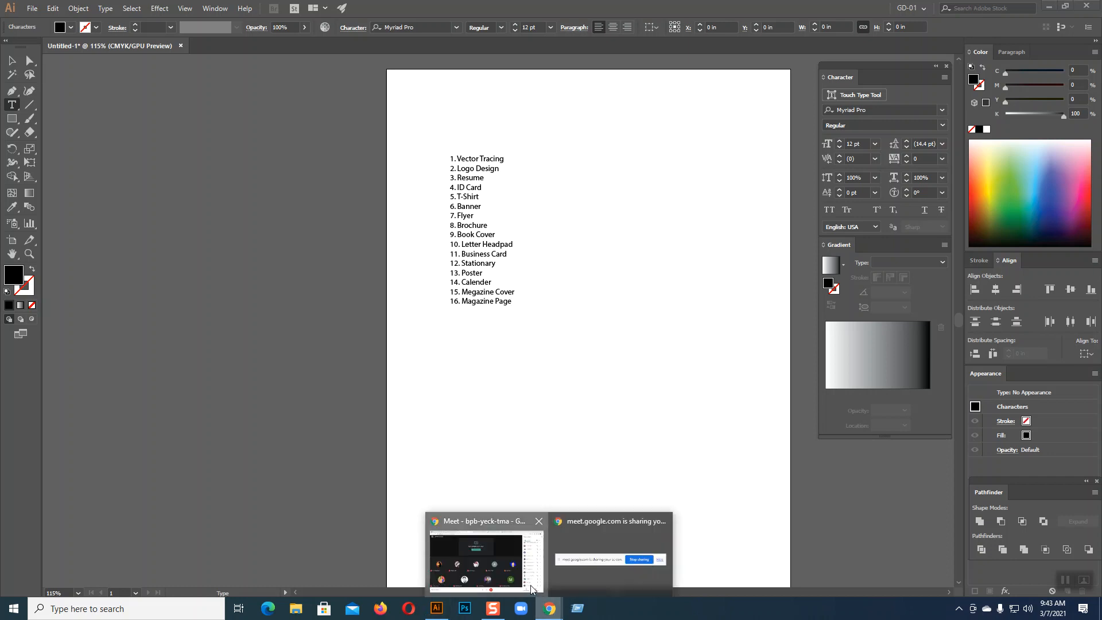
{"action": "left_click", "coordinate": [485, 554]}
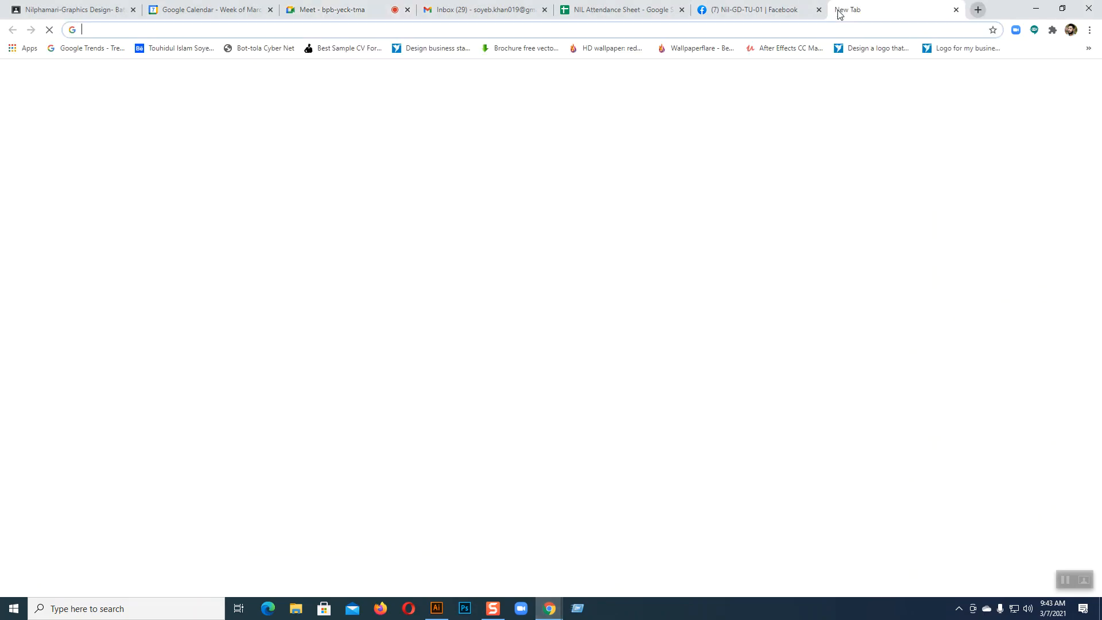
{"action": "left_click", "coordinate": [841, 9]}
{"action": "left_click", "coordinate": [462, 241]}
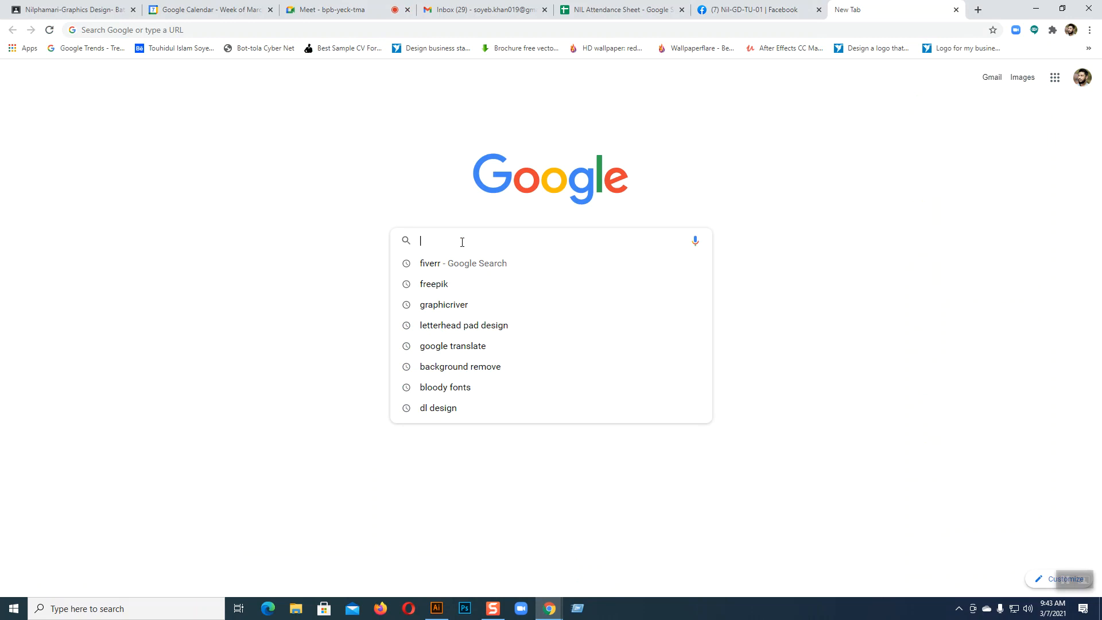
{"action": "type", "text": "Sta"}
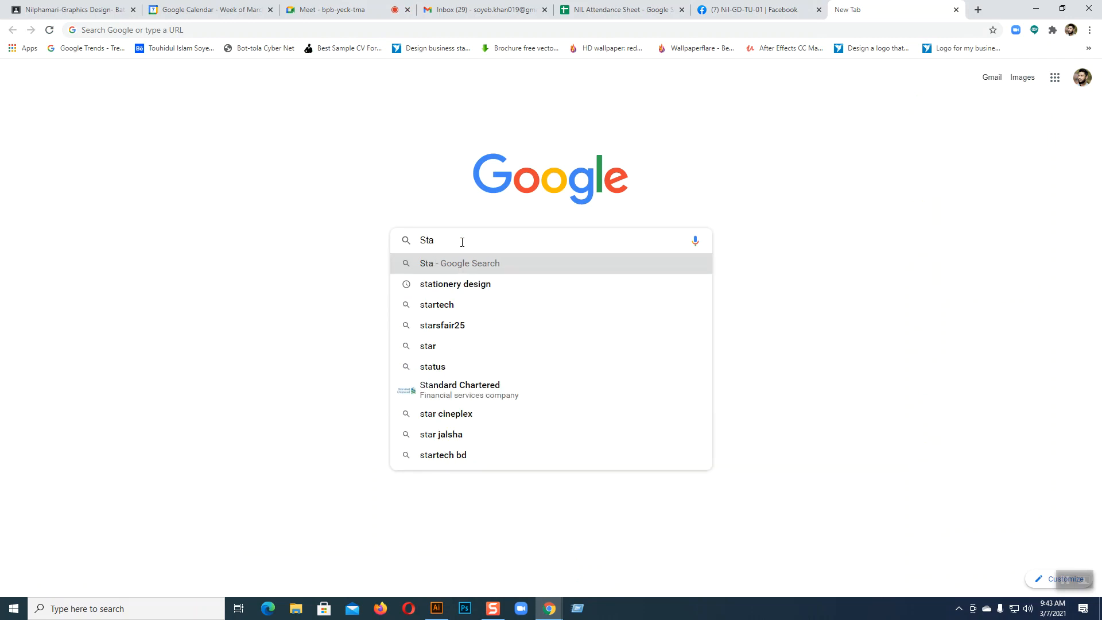
{"action": "left_click", "coordinate": [468, 284]}
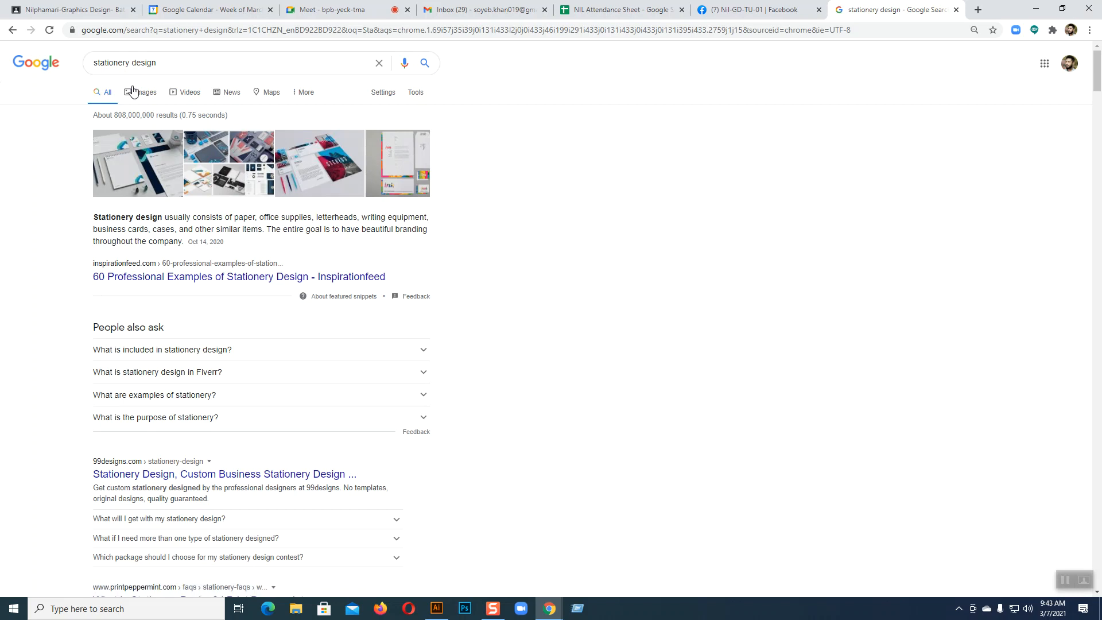
{"action": "left_click", "coordinate": [131, 93]}
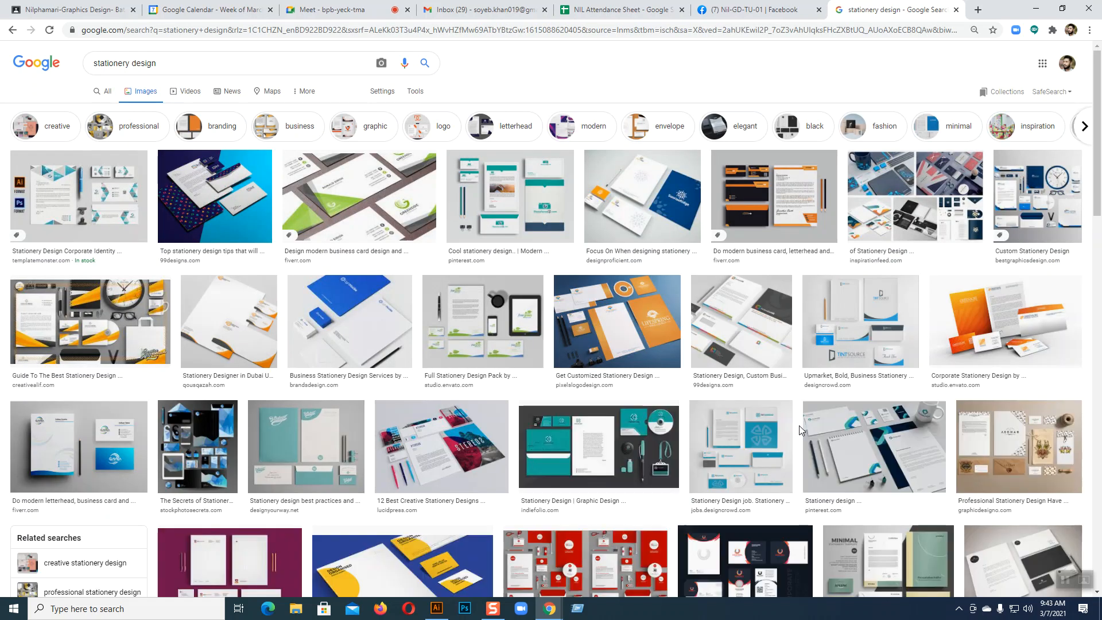
Preview the corporate identity template, then enlarge the SunriseRidge stationery design
{"action": "left_click", "coordinate": [87, 223]}
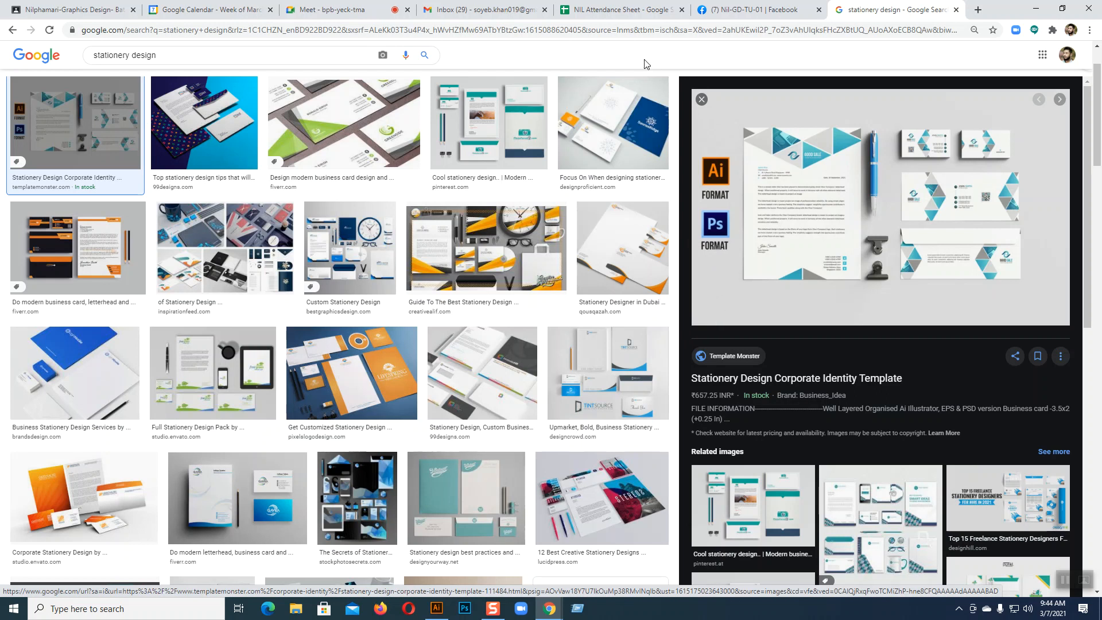
{"action": "left_click", "coordinate": [614, 122]}
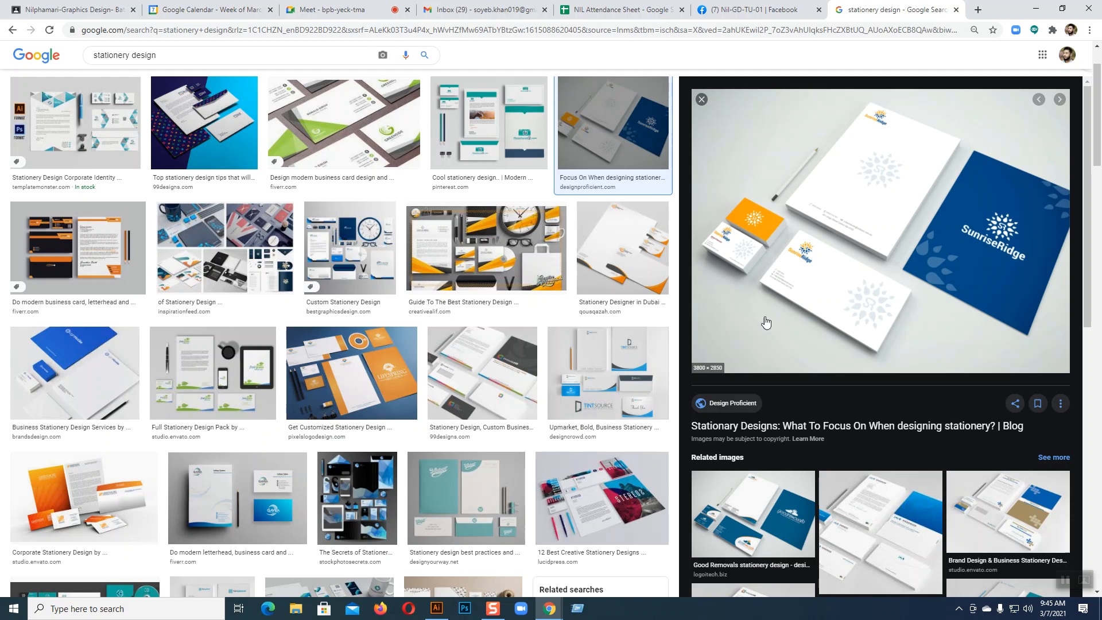
Preview the orange Lifespring, yellow HDR and teal PhotoFerret stationery designs in turn
{"action": "left_click", "coordinate": [352, 374]}
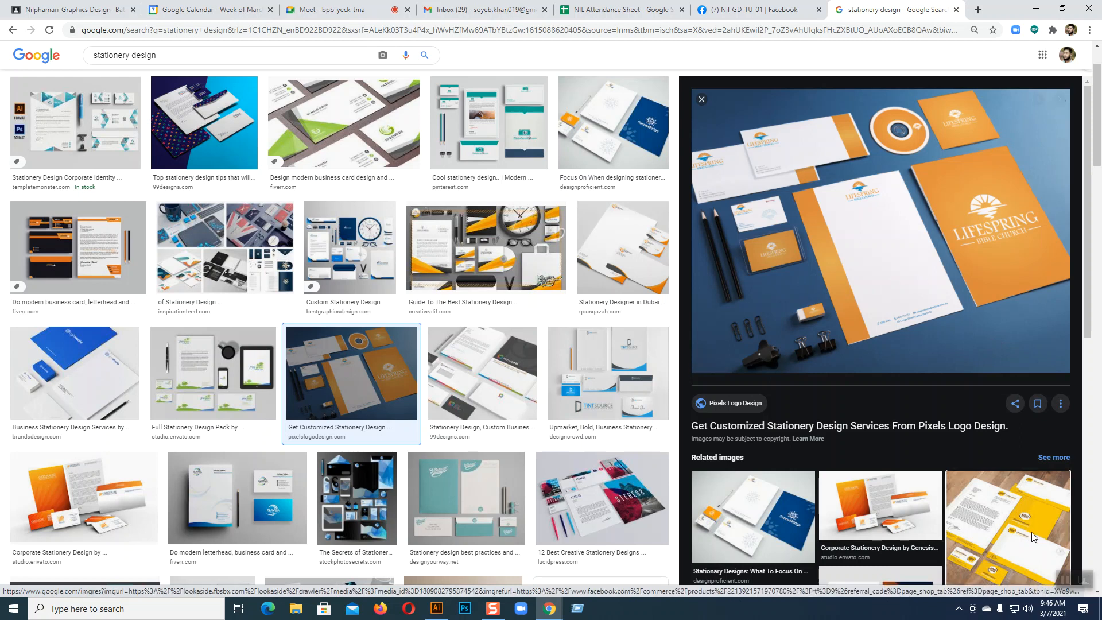
{"action": "left_click", "coordinate": [1014, 517]}
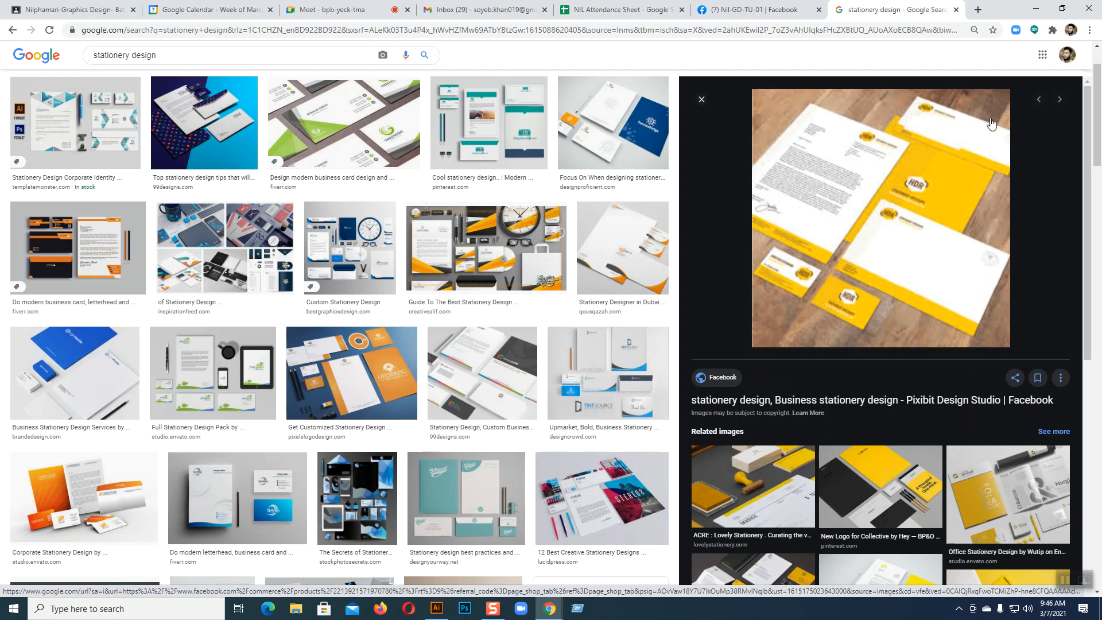
{"action": "left_click", "coordinate": [489, 123]}
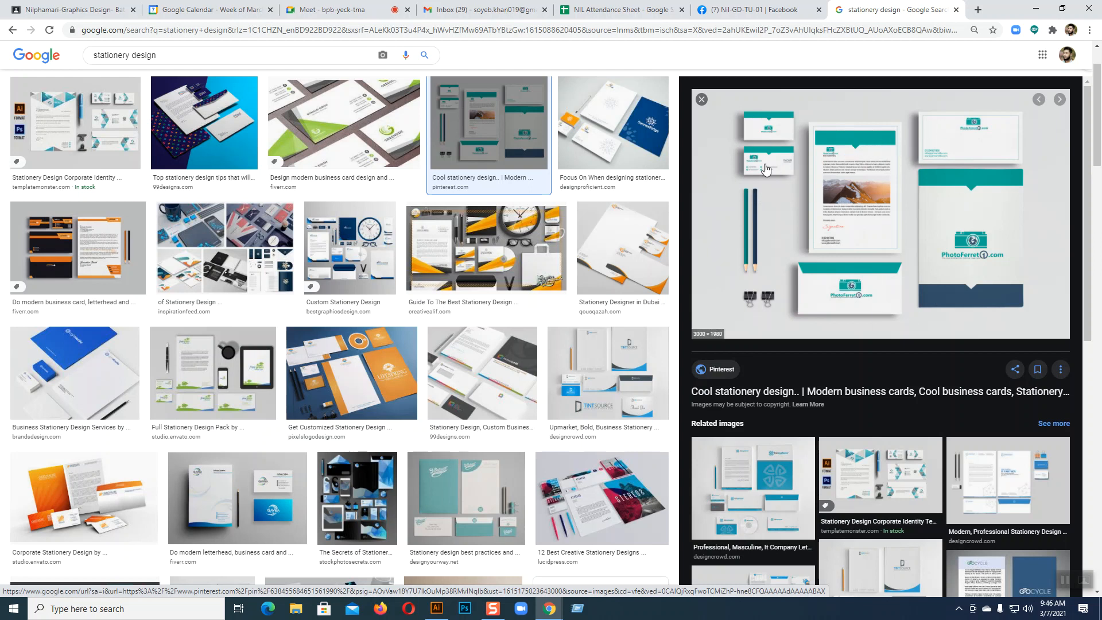
{"action": "scroll", "coordinate": [874, 279], "scroll_direction": "down", "scroll_amount": 3}
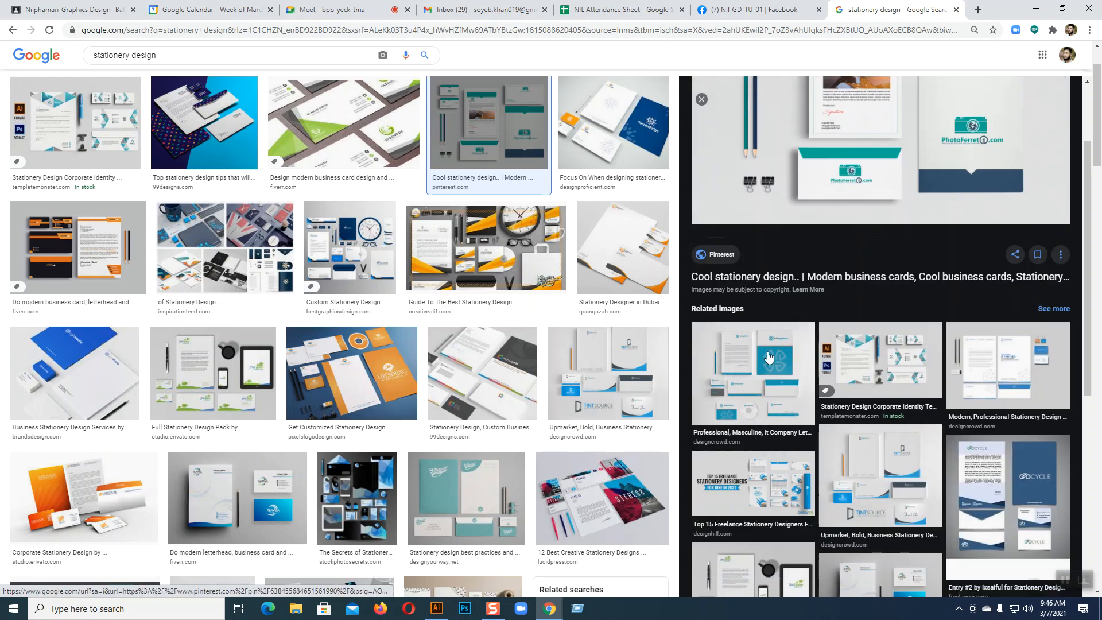
View the fairsystems letterhead related image, then preview the blue SCUBE stationery set
{"action": "left_click", "coordinate": [752, 344]}
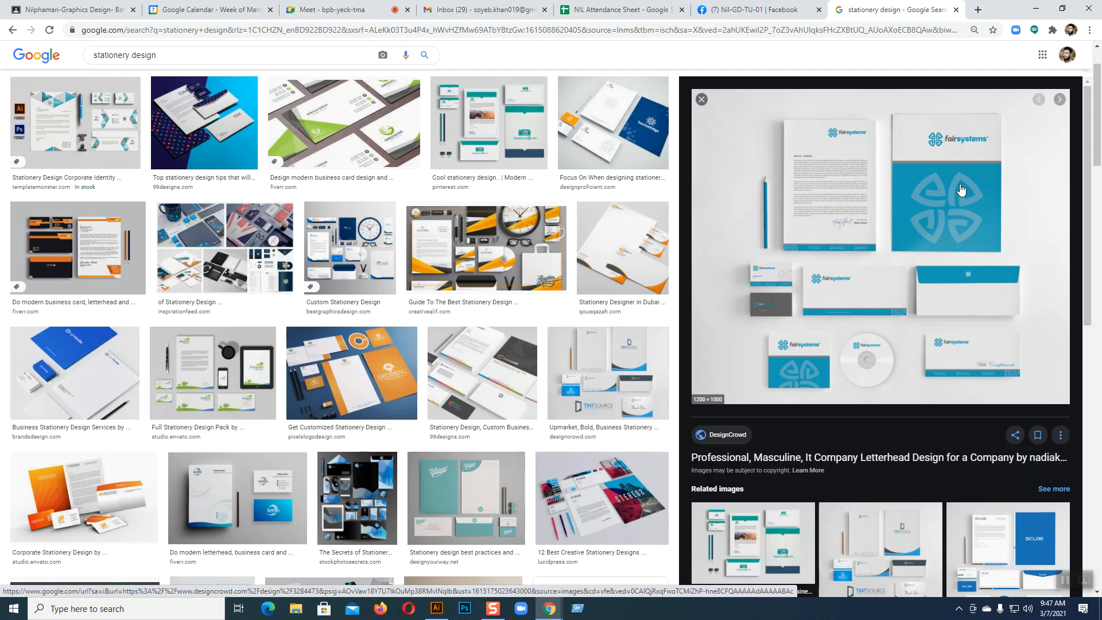
{"action": "scroll", "coordinate": [1014, 225], "scroll_direction": "down", "scroll_amount": 3}
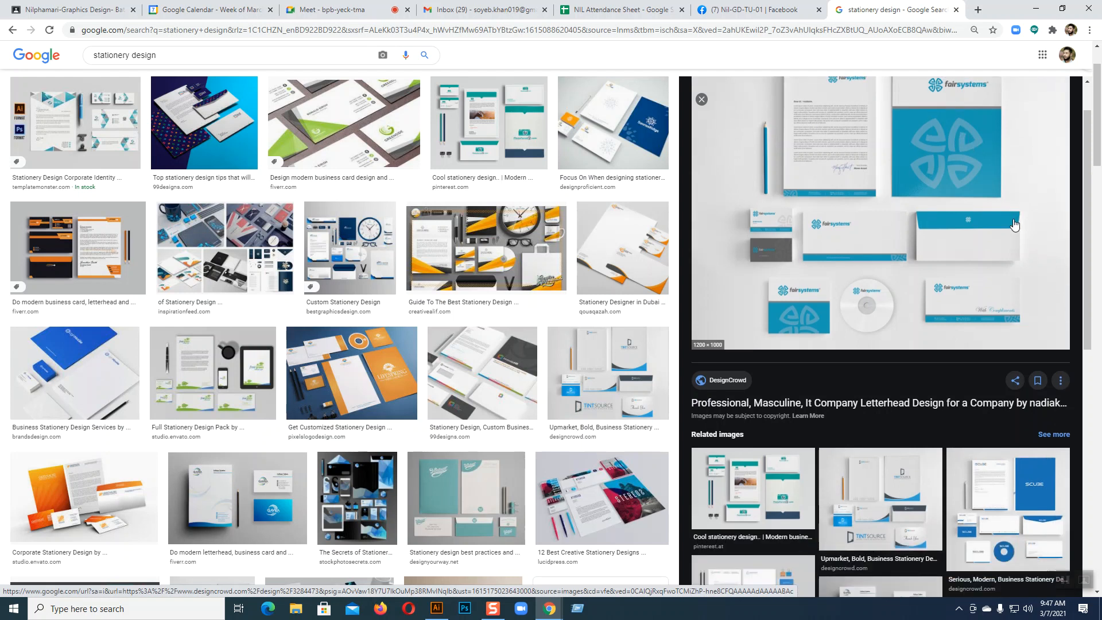
{"action": "left_click", "coordinate": [1003, 353]}
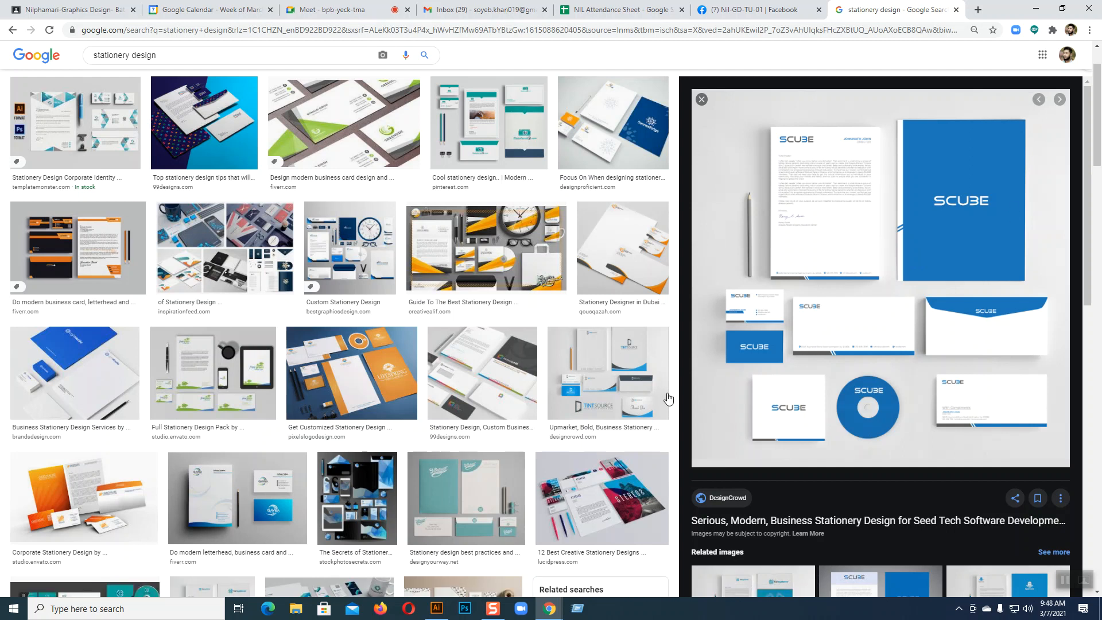
{"action": "left_click", "coordinate": [437, 608]}
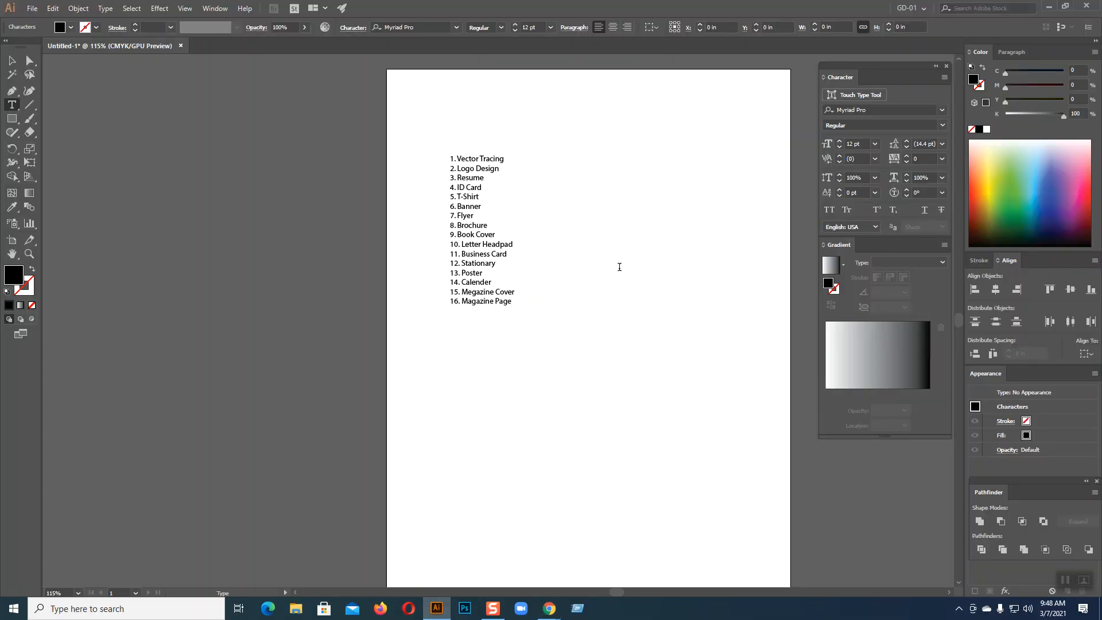
{"action": "left_click_drag", "start_coordinate": [482, 273], "coordinate": [461, 274]}
{"action": "left_click", "coordinate": [541, 348]}
{"action": "mouse_move", "coordinate": [549, 608]}
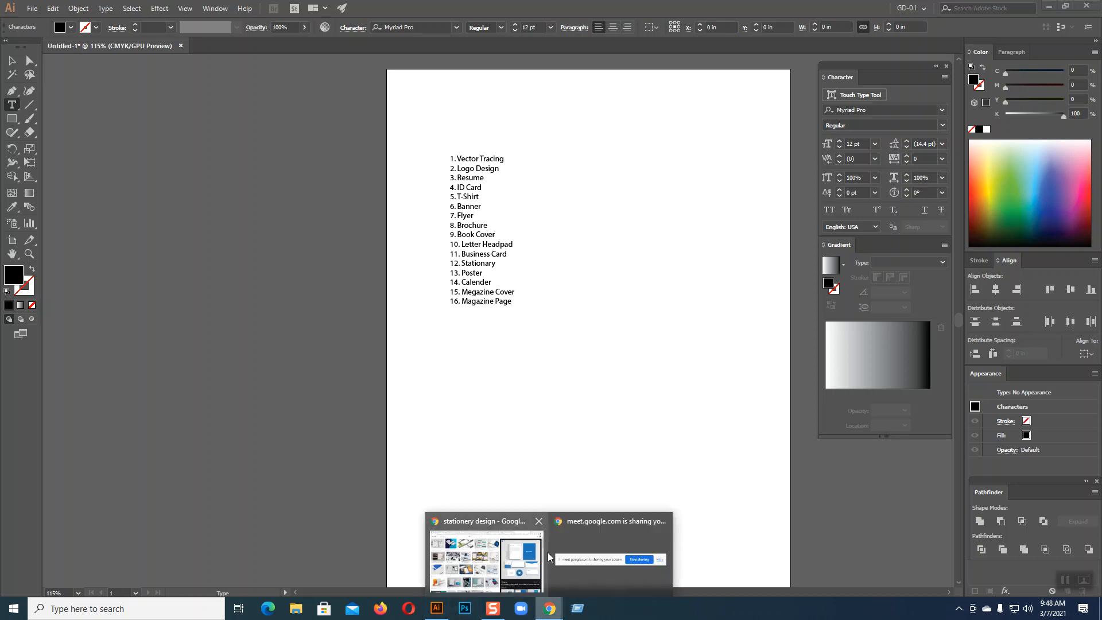
{"action": "left_click", "coordinate": [533, 548]}
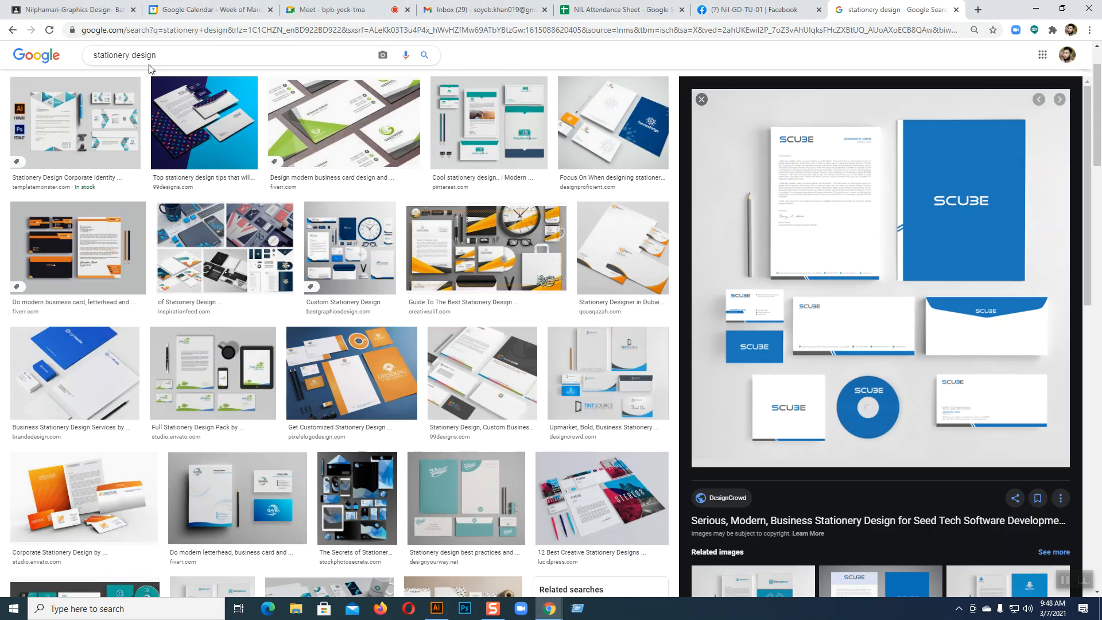
Replace 'stationery' with 'poster' and search images for 'poster design bangladesh'
{"action": "left_click_drag", "start_coordinate": [130, 55], "coordinate": [81, 54]}
{"action": "type", "text": "post"}
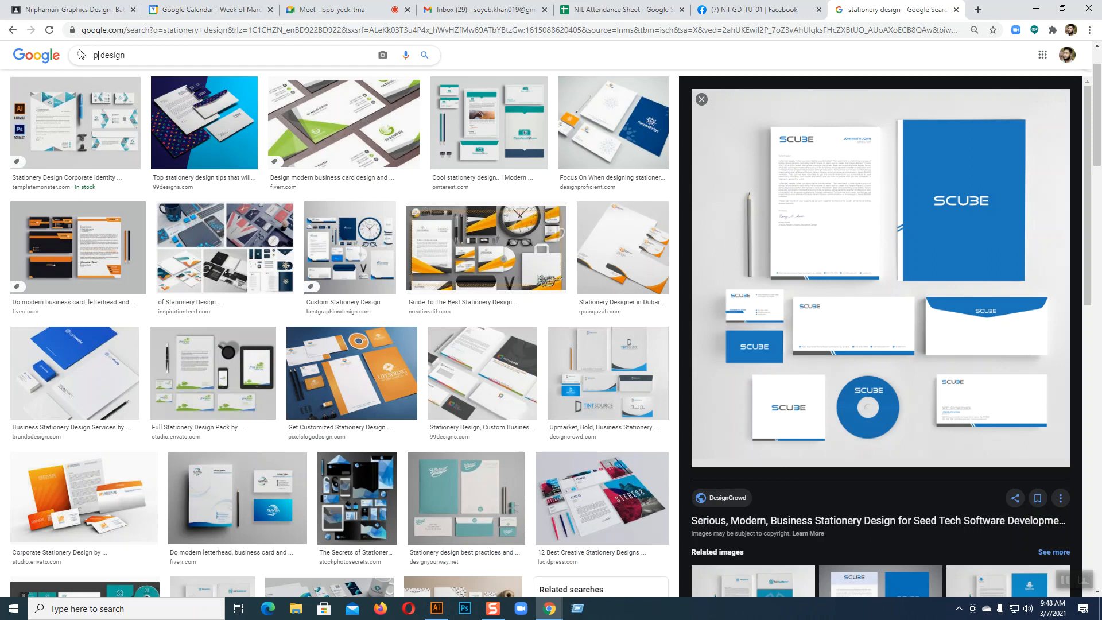
{"action": "type", "text": "er"}
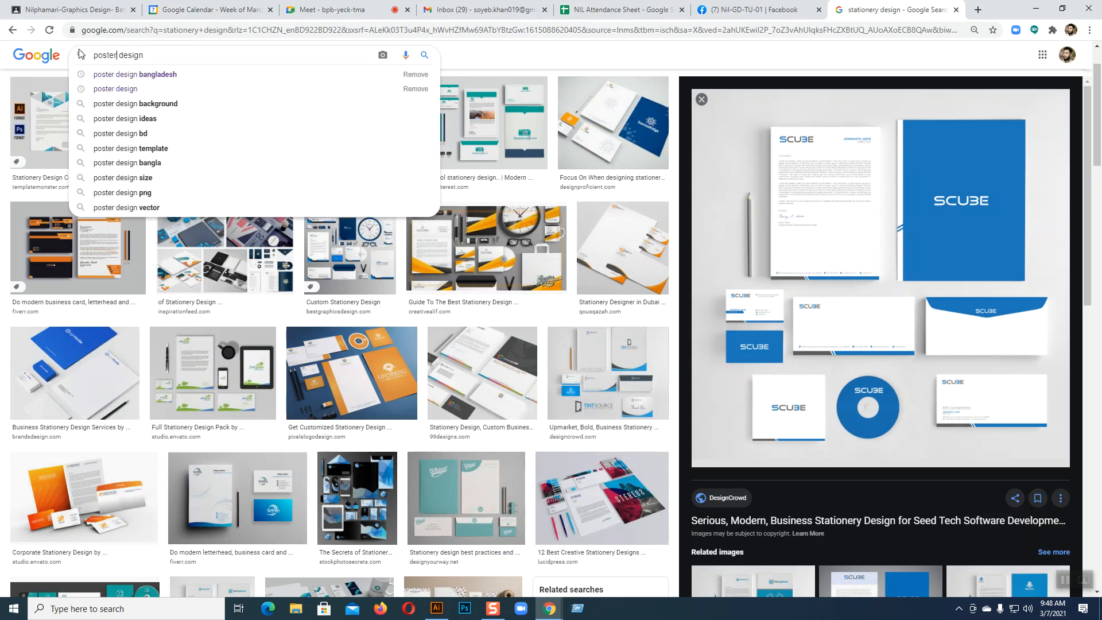
{"action": "left_click", "coordinate": [111, 75]}
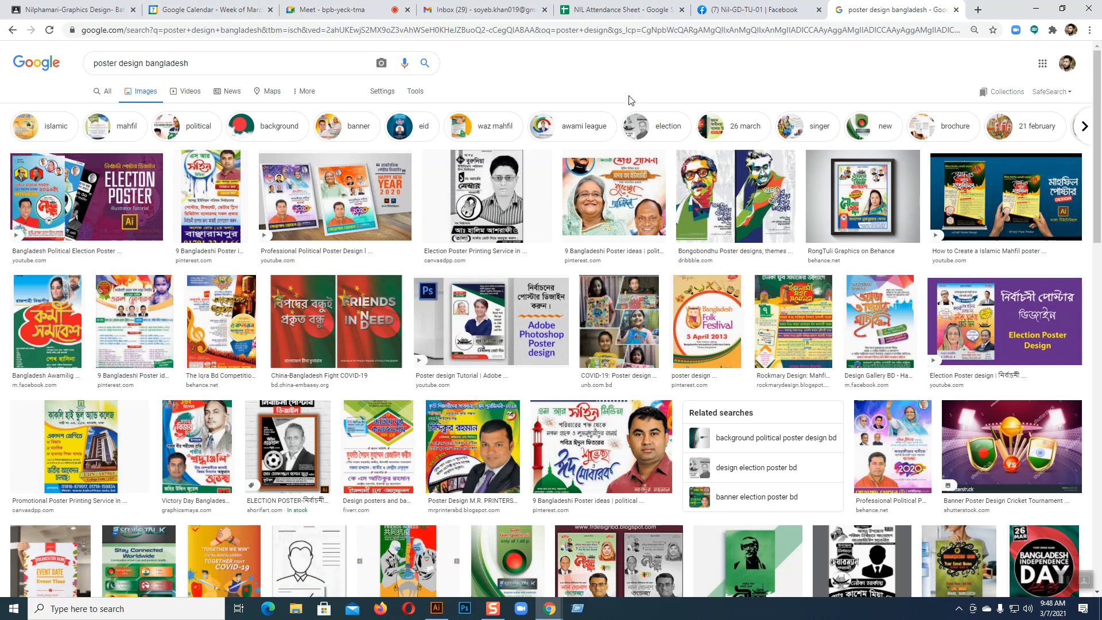
Enlarge the Bangladeshi election poster preview, then switch back to Illustrator
{"action": "left_click", "coordinate": [512, 188]}
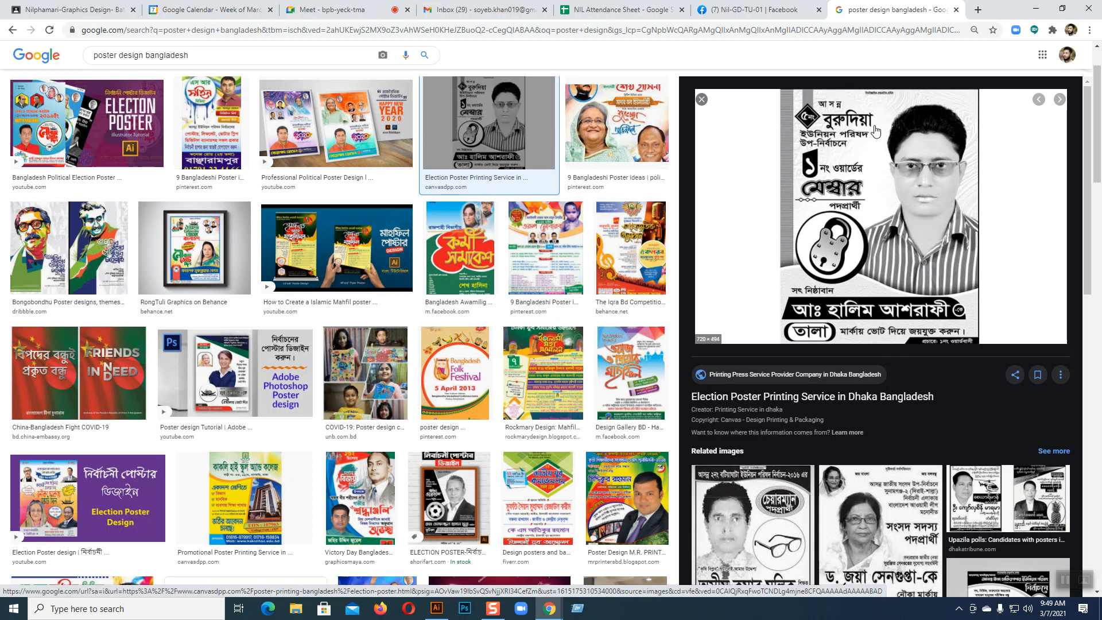
{"action": "left_click", "coordinate": [437, 608]}
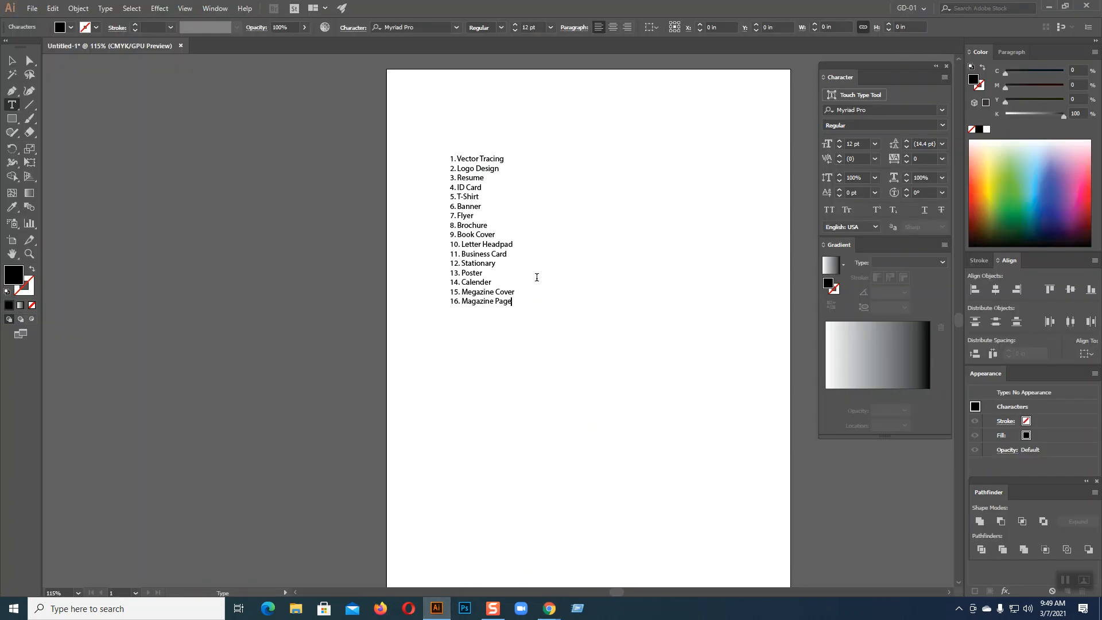
{"action": "left_click", "coordinate": [503, 281]}
{"action": "left_click", "coordinate": [610, 283]}
{"action": "left_click_drag", "start_coordinate": [492, 283], "coordinate": [461, 284]}
{"action": "left_click", "coordinate": [512, 383]}
Select and delete the 16-item text list, then fit the empty artboard with Ctrl+0
{"action": "key", "text": "Escape"}
{"action": "left_click", "coordinate": [636, 298]}
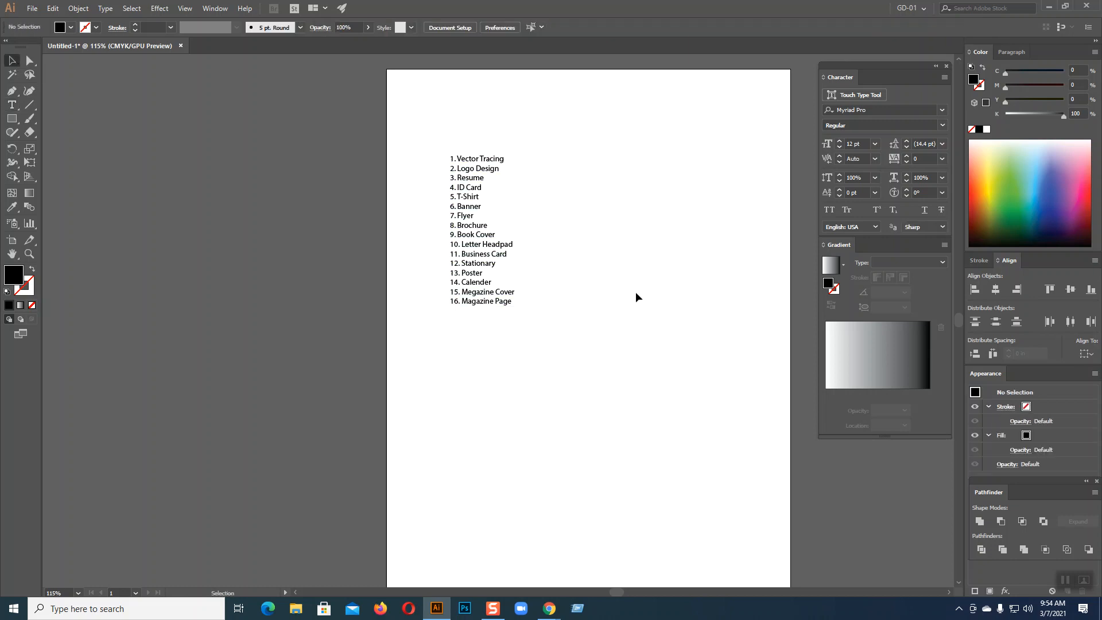
{"action": "left_click", "coordinate": [499, 251]}
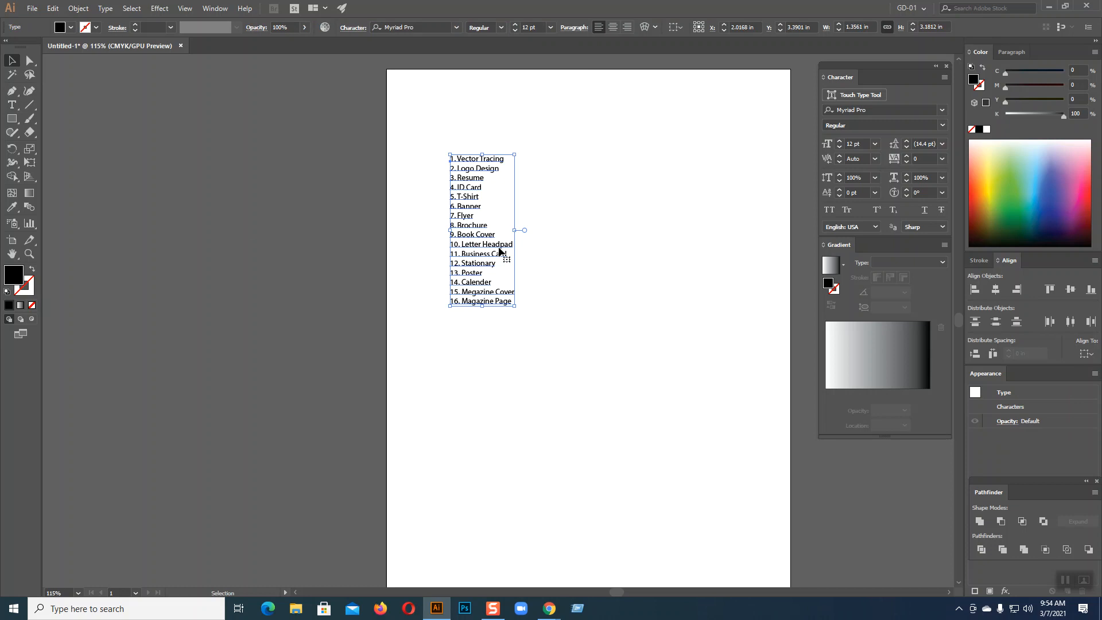
{"action": "key", "text": "Delete"}
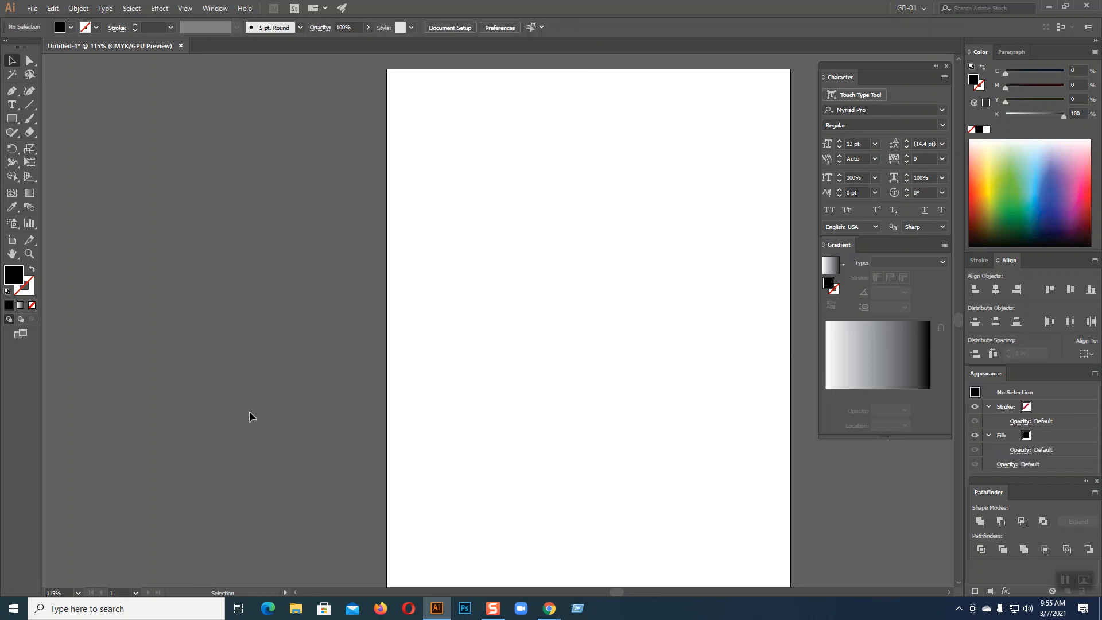
{"action": "key", "text": "ctrl+z"}
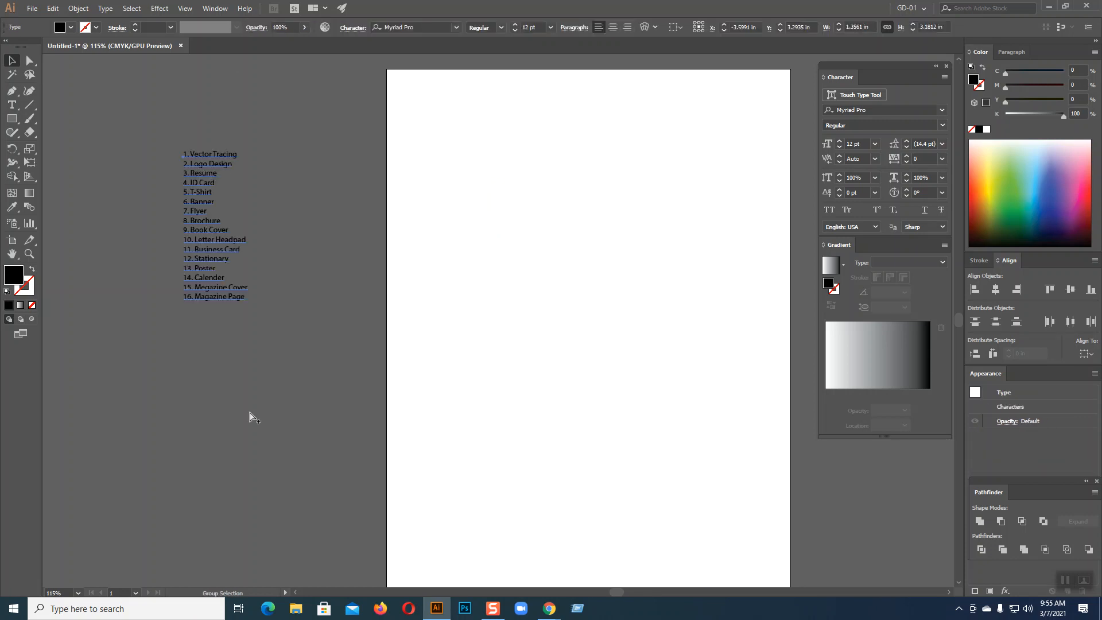
{"action": "key", "text": "ctrl+z"}
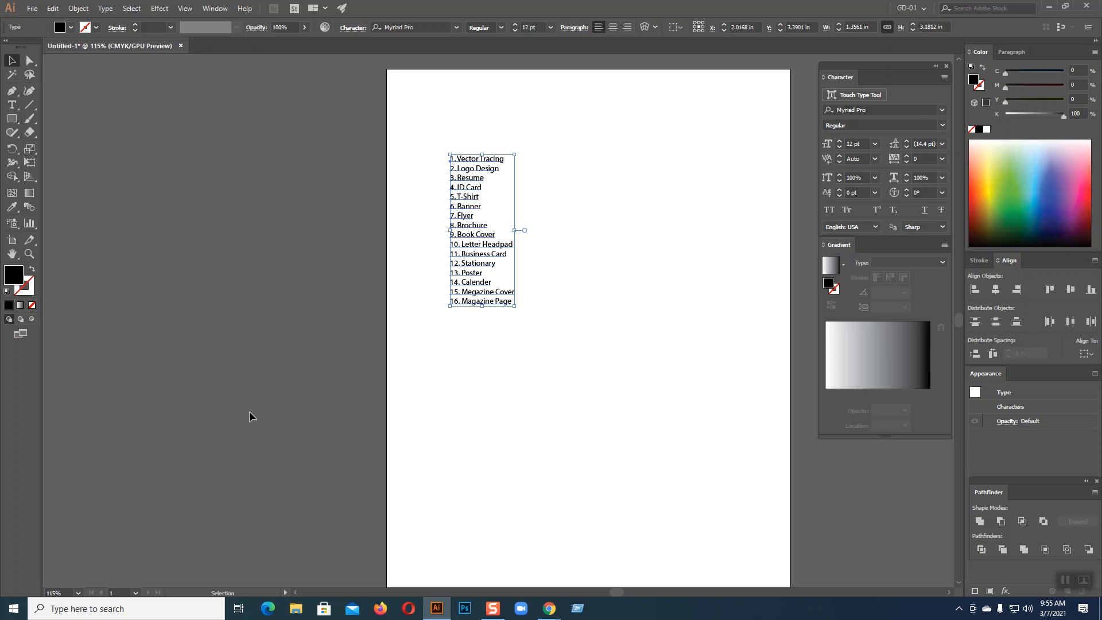
{"action": "key", "text": "Delete"}
{"action": "key", "text": "a"}
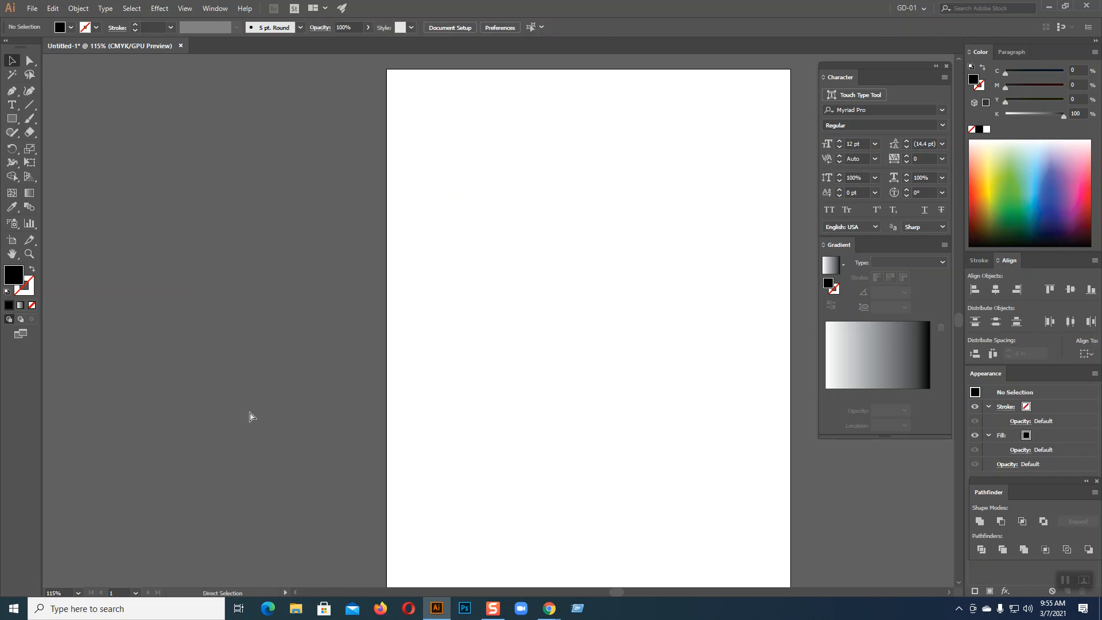
{"action": "key", "text": "ctrl+0"}
{"action": "key", "text": "v"}
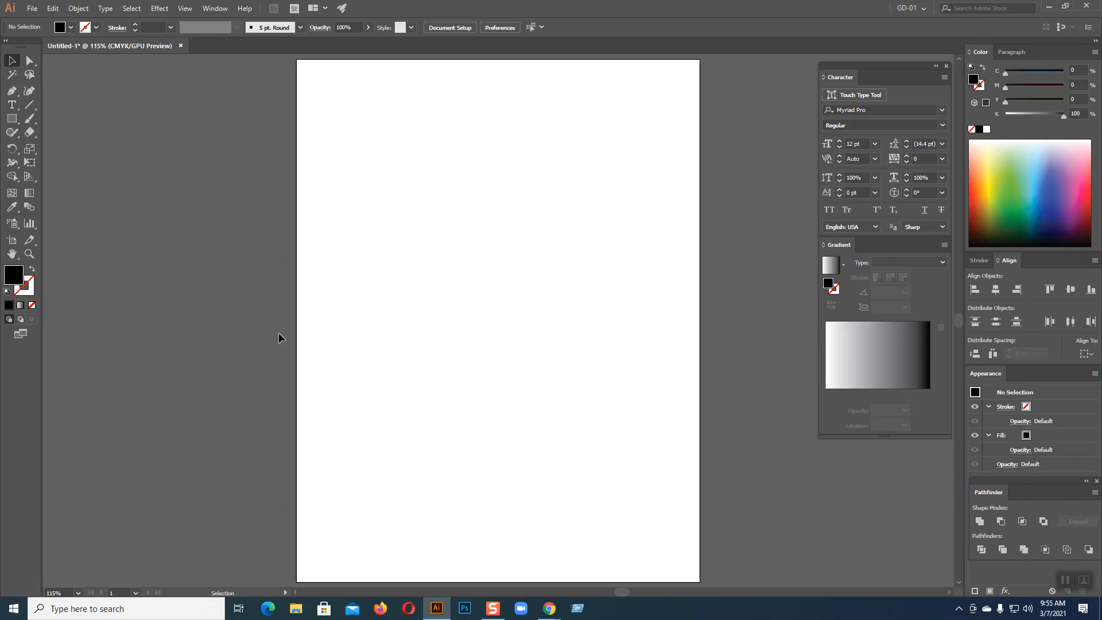
Back in Chrome's image search, replace the query with 'calender design' and search
{"action": "mouse_move", "coordinate": [550, 608]}
{"action": "left_click", "coordinate": [485, 551]}
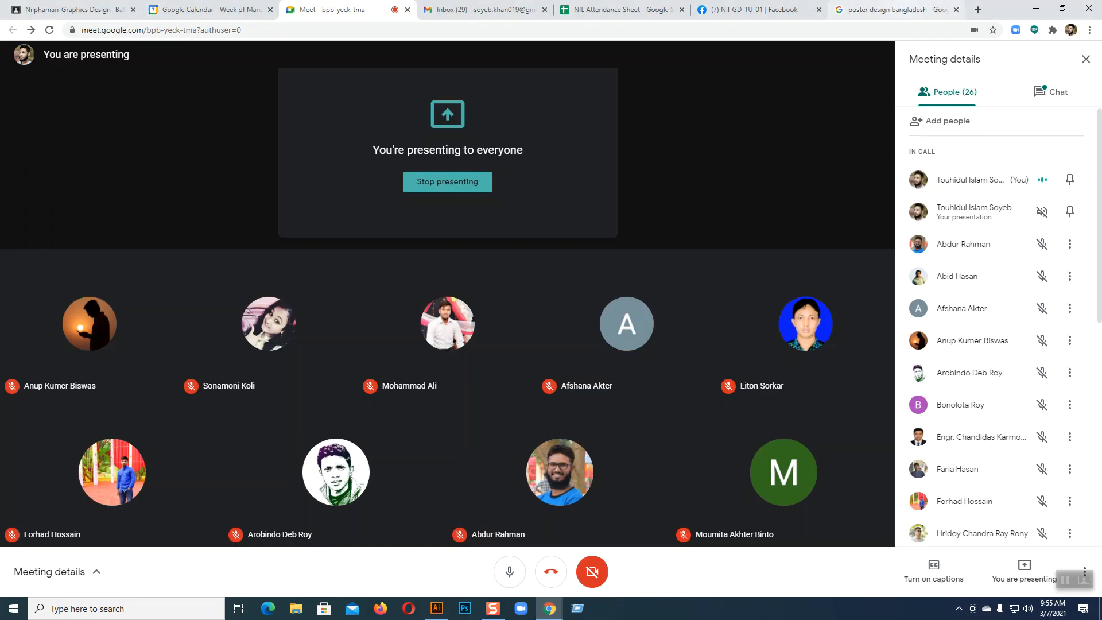
{"action": "left_click", "coordinate": [927, 9]}
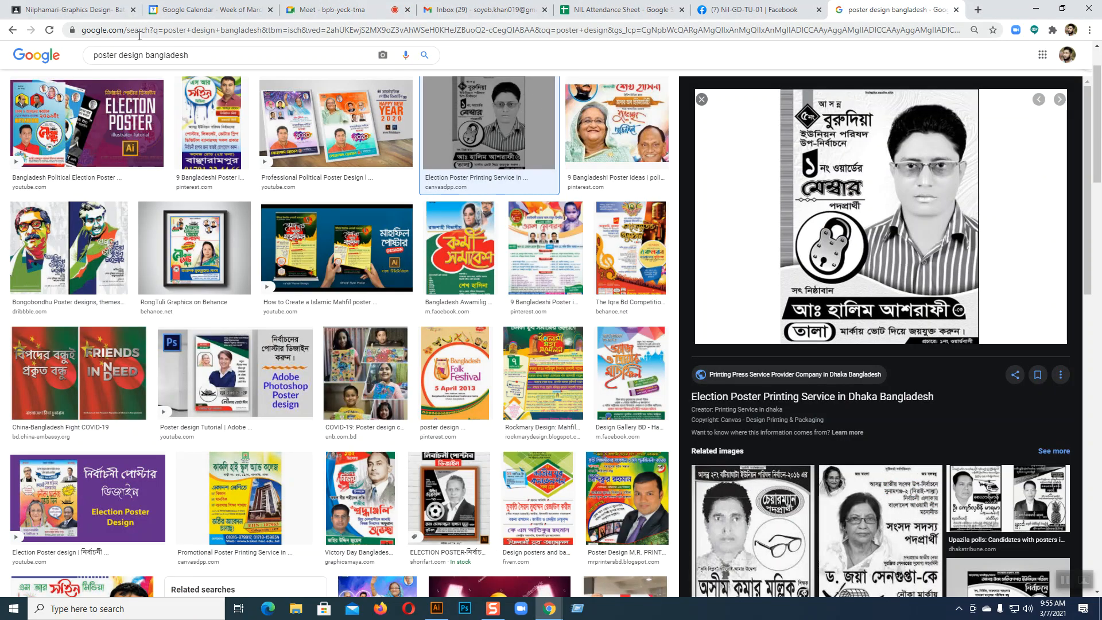
{"action": "left_click_drag", "start_coordinate": [204, 54], "coordinate": [35, 73]}
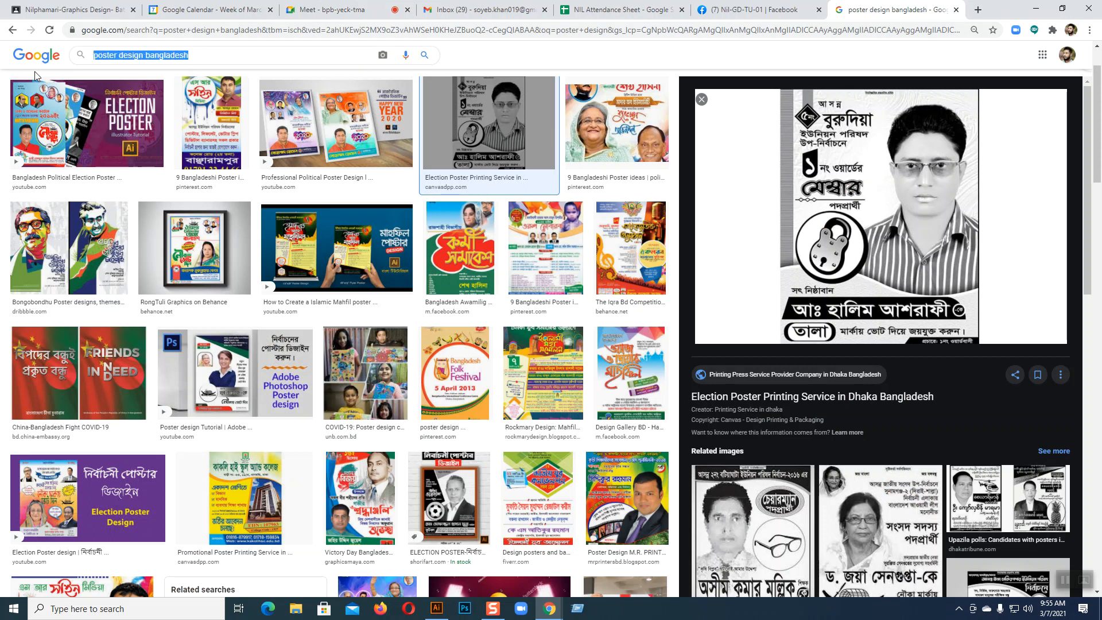
{"action": "type", "text": "Ca"}
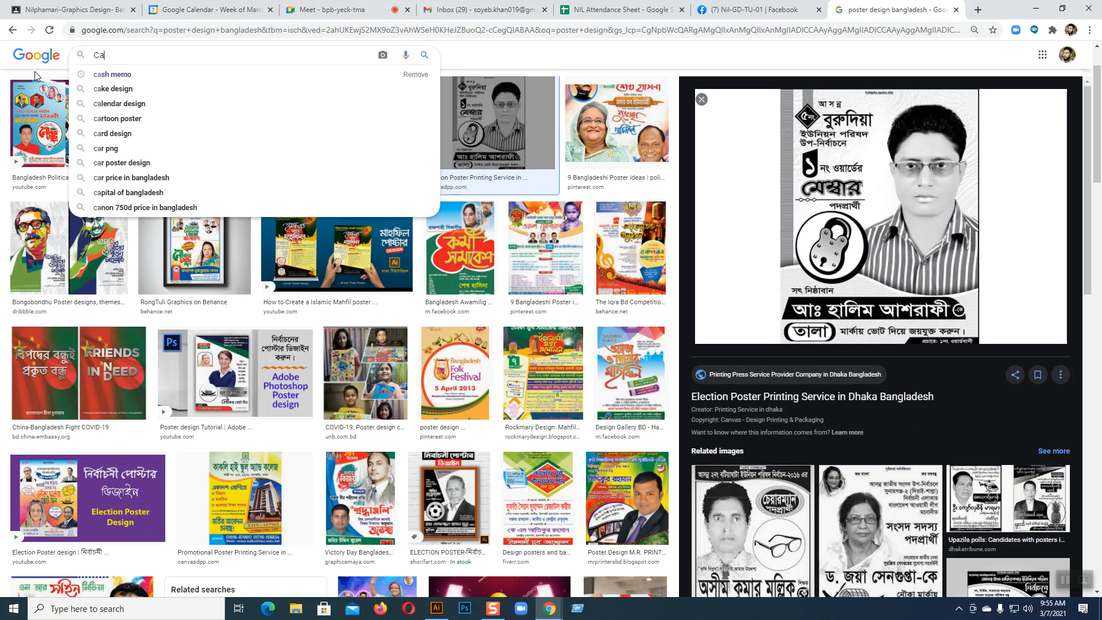
{"action": "type", "text": "lender"}
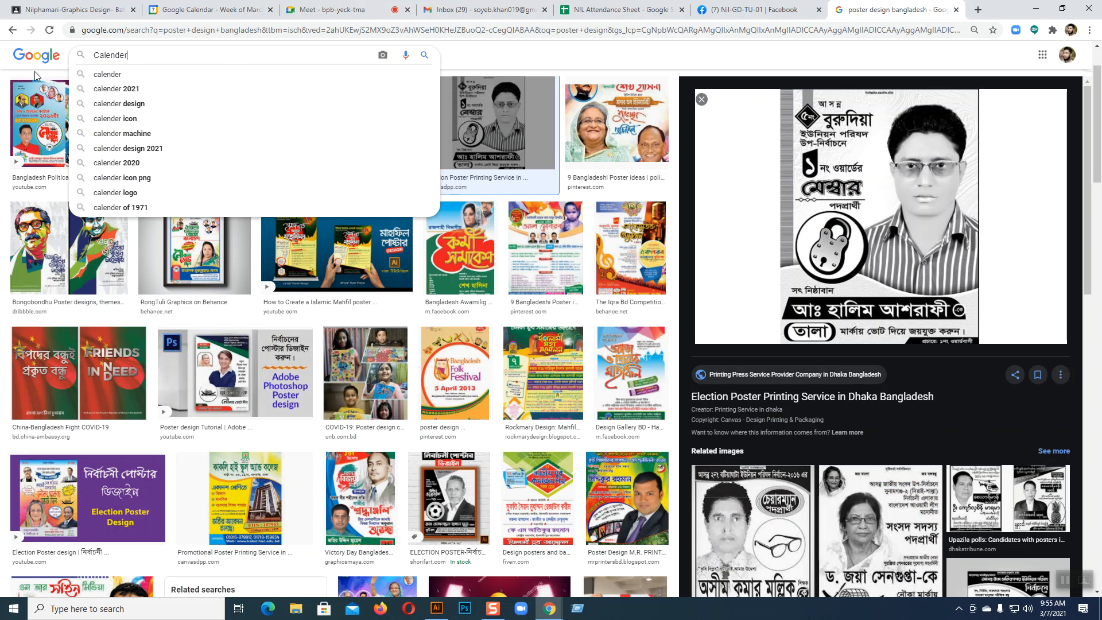
{"action": "left_click", "coordinate": [172, 109]}
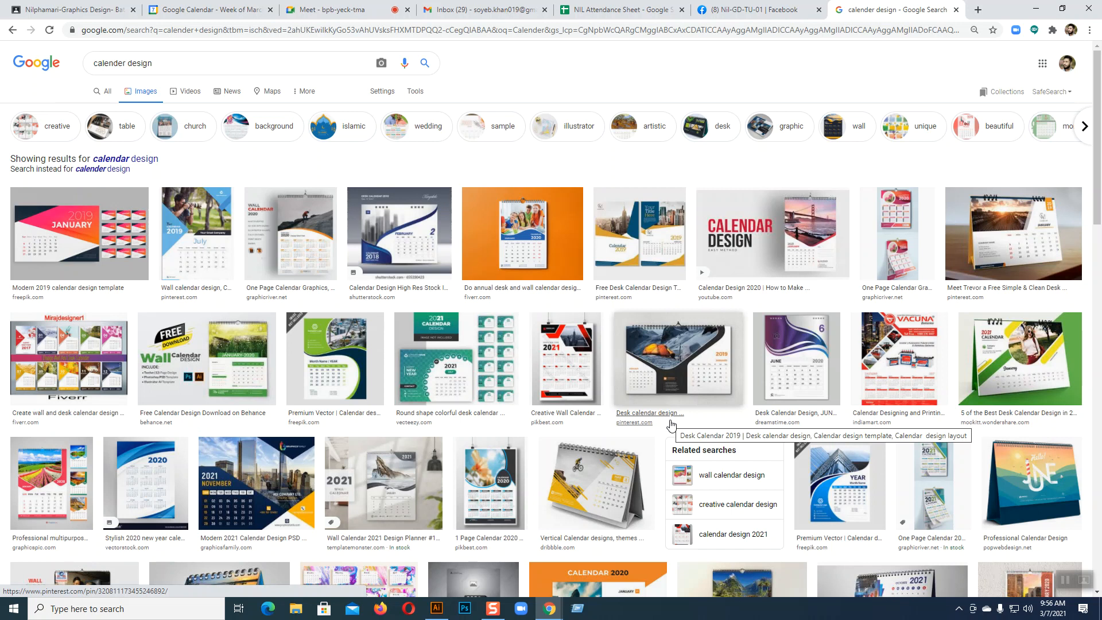
Preview several calendar results, ending on the Behance 'Free Calendar Design Download' wall calendar
{"action": "left_click", "coordinate": [532, 231]}
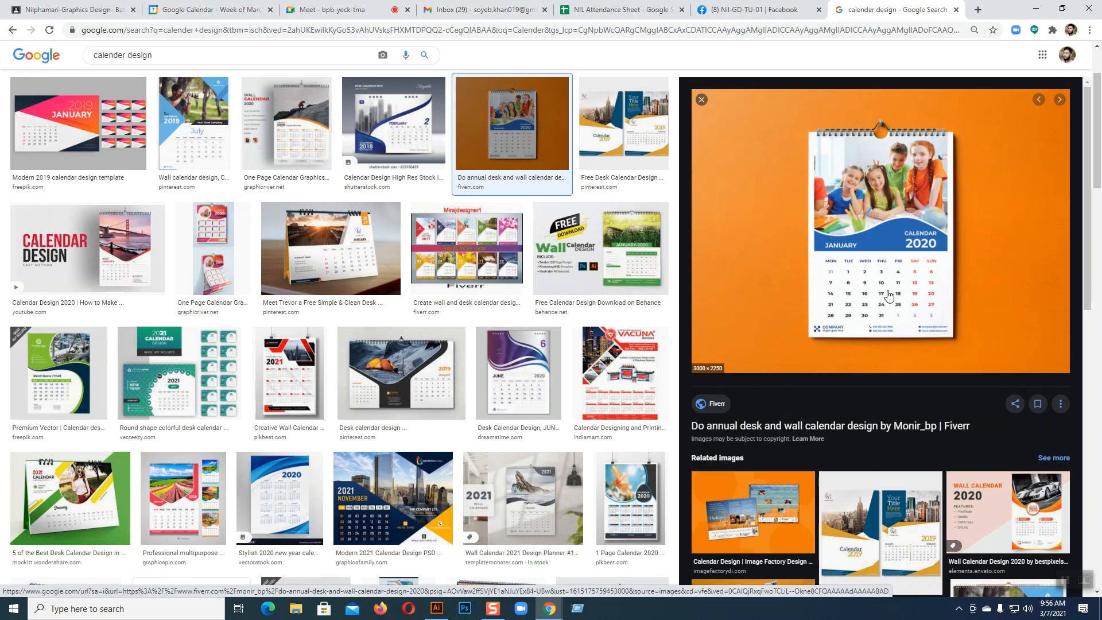
{"action": "left_click", "coordinate": [285, 124]}
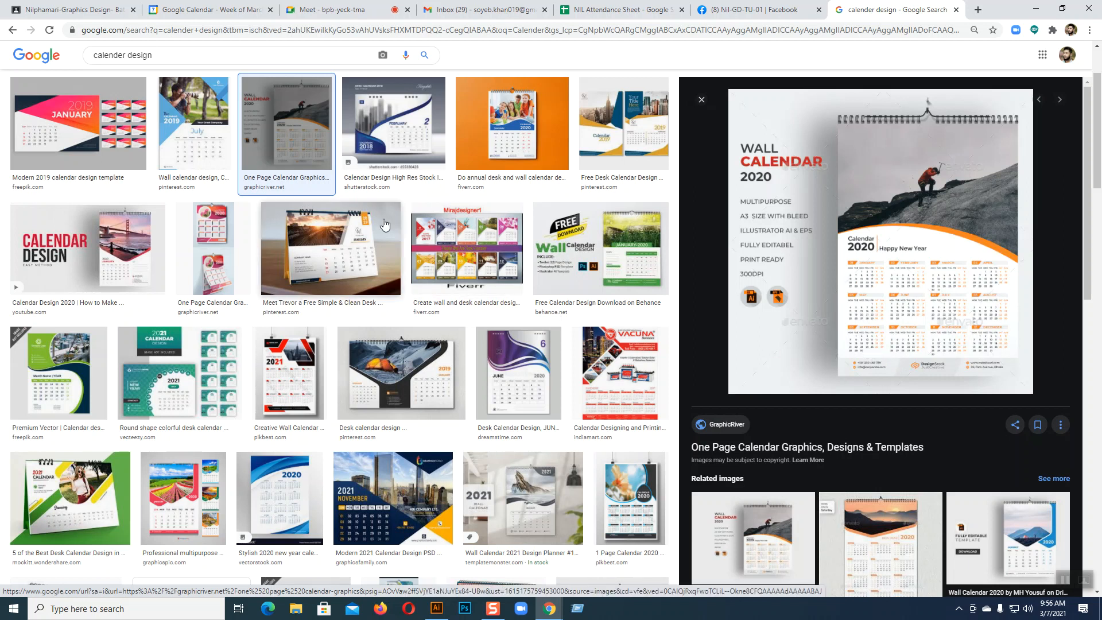
{"action": "left_click", "coordinate": [287, 246]}
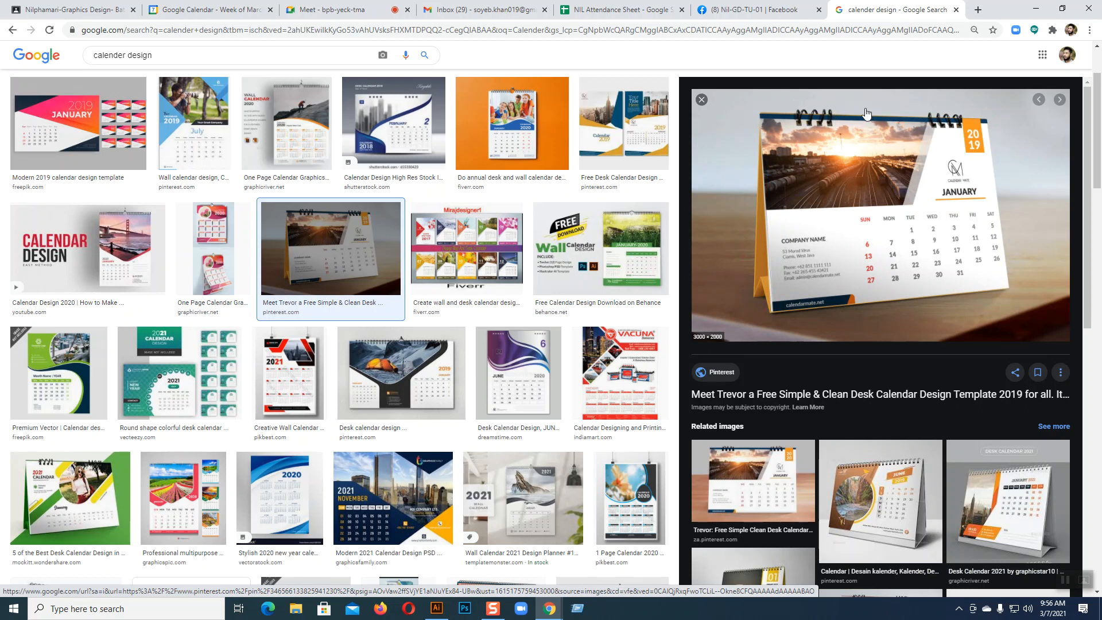
{"action": "left_click", "coordinate": [512, 124]}
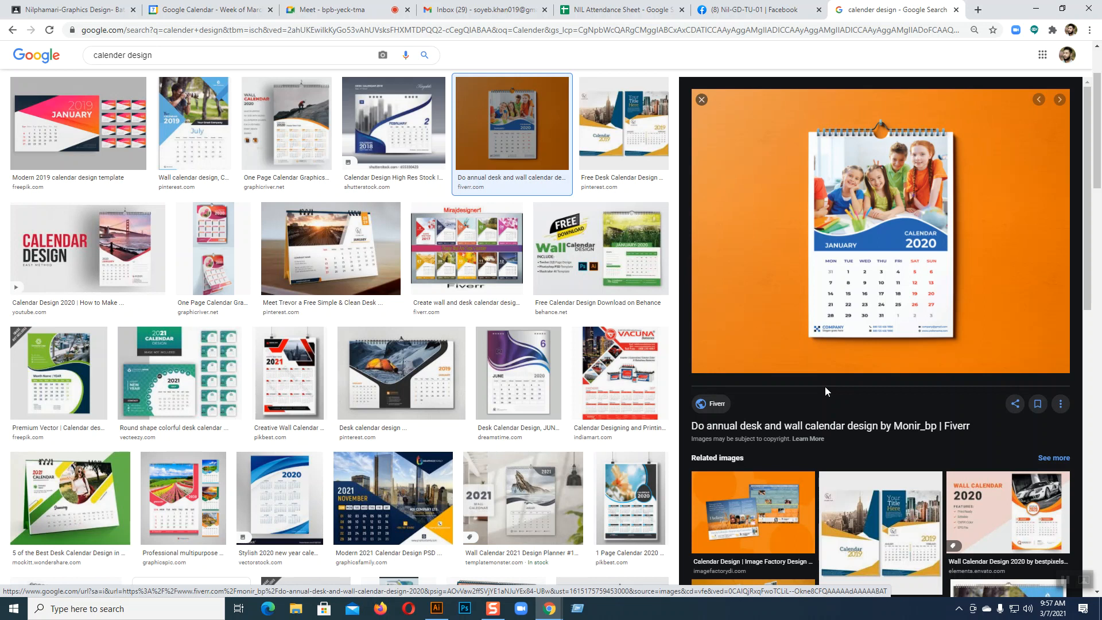
{"action": "left_click", "coordinate": [584, 253]}
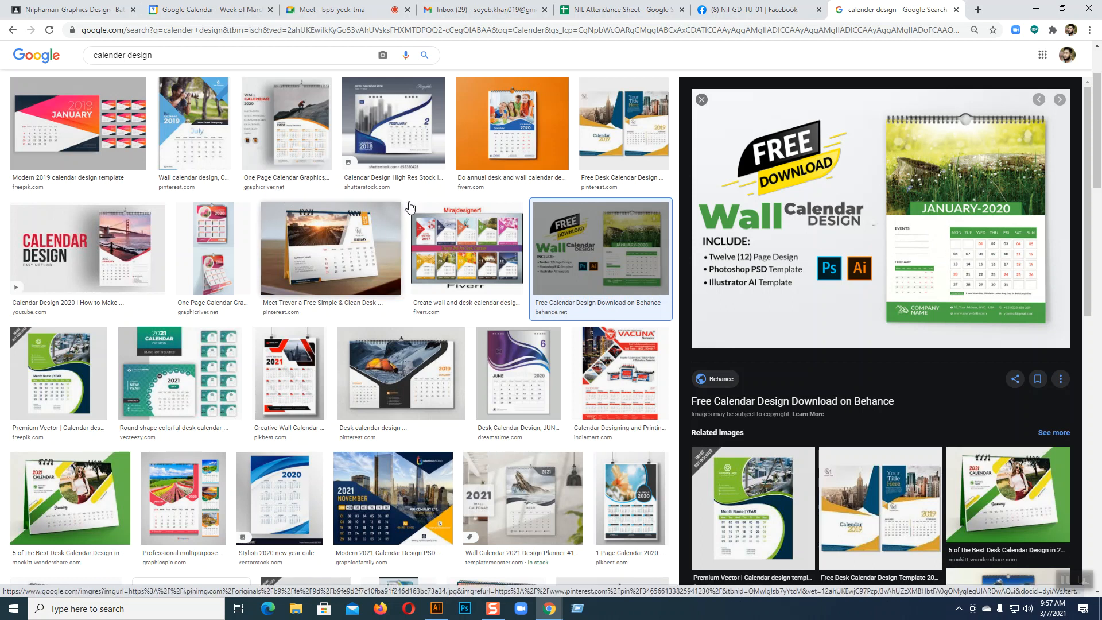
{"action": "left_click", "coordinate": [368, 263]}
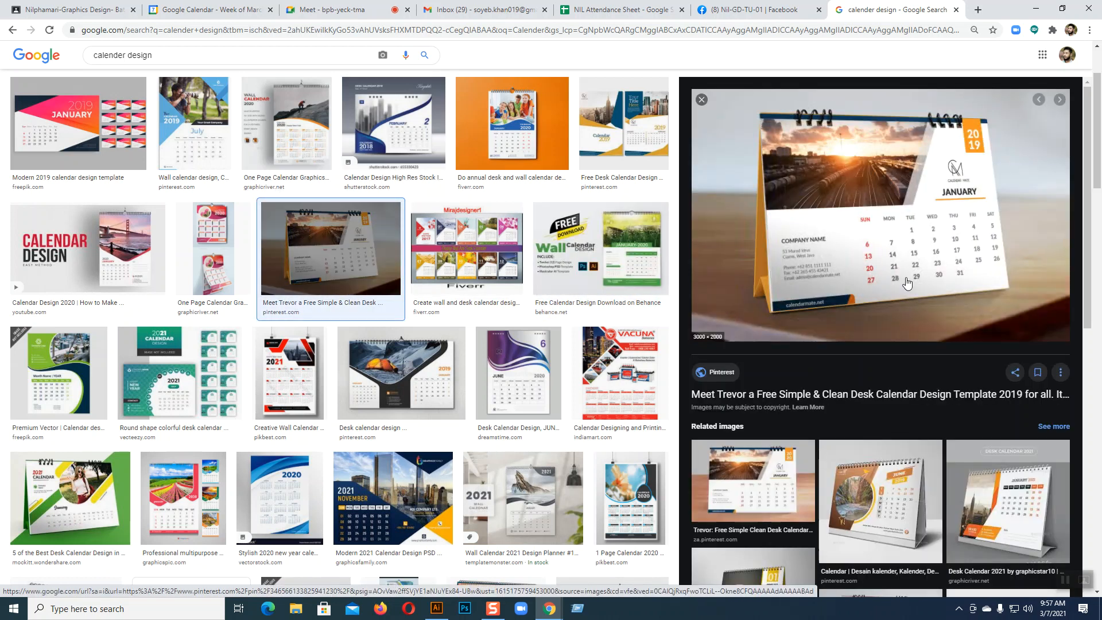
{"action": "left_click", "coordinate": [597, 246]}
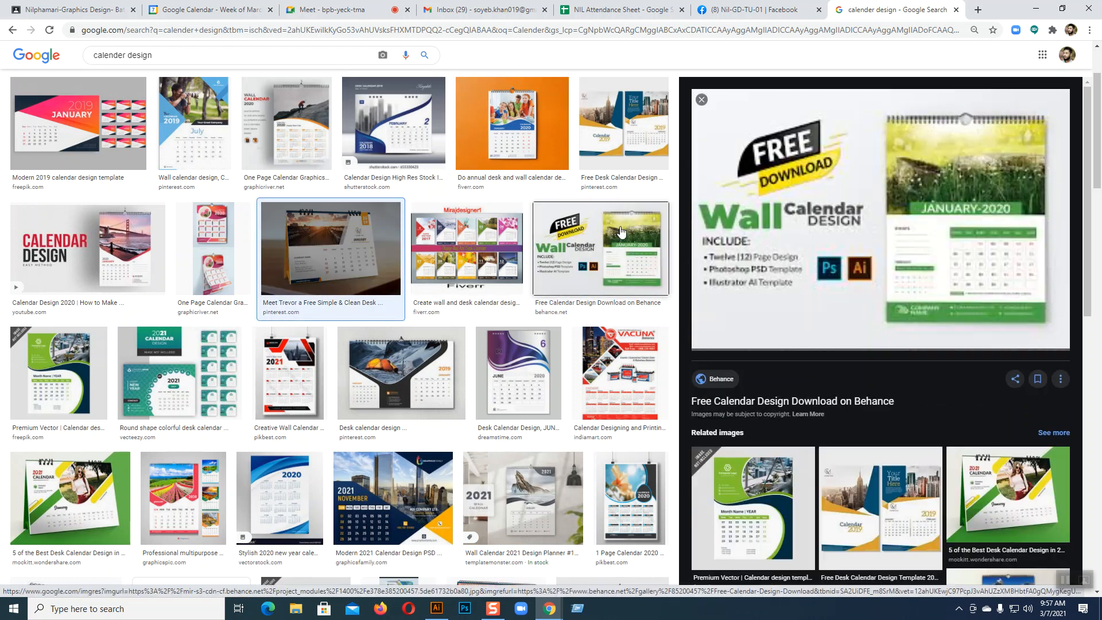
Browse previews of the green Best Desk Calendar, June 2020 and round colorful desk calendars
{"action": "scroll", "coordinate": [438, 160], "scroll_direction": "down", "scroll_amount": 4}
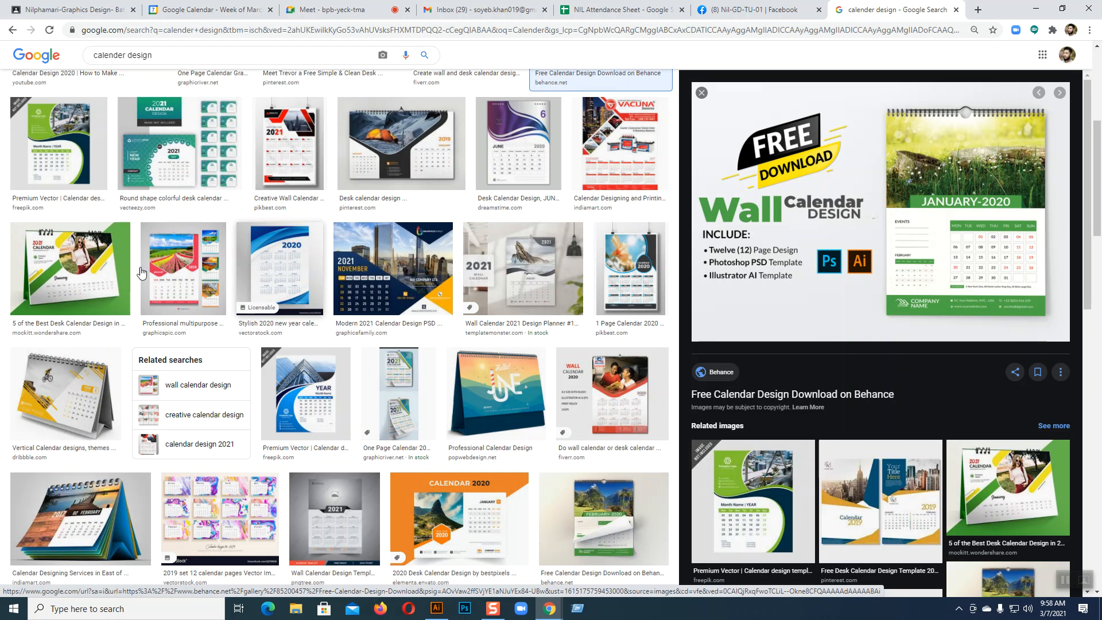
{"action": "left_click", "coordinate": [75, 270]}
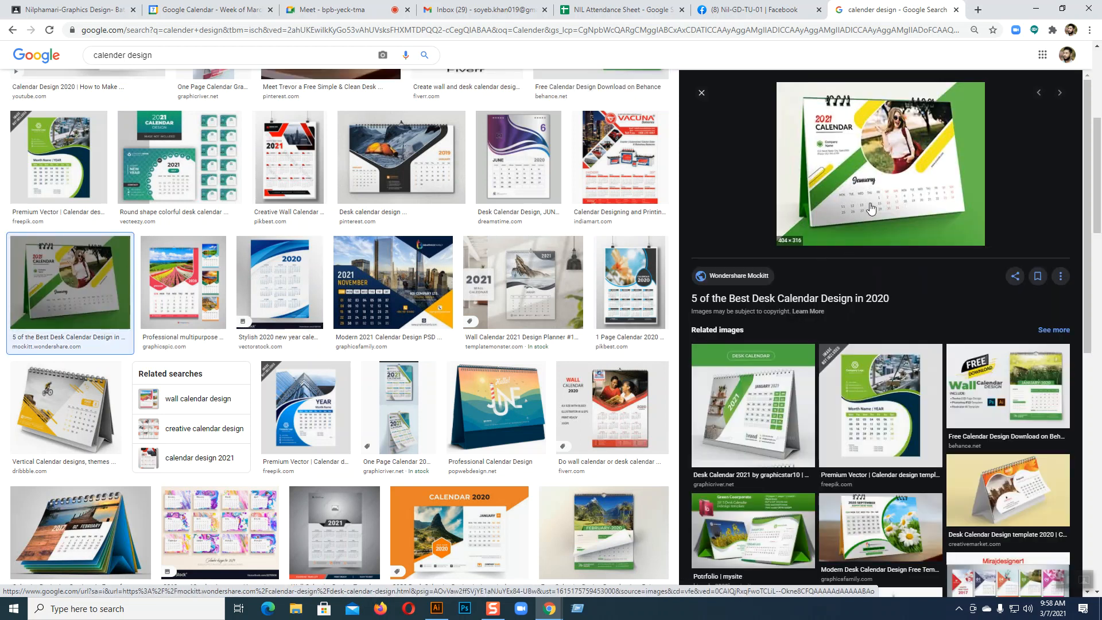
{"action": "left_click", "coordinate": [518, 158]}
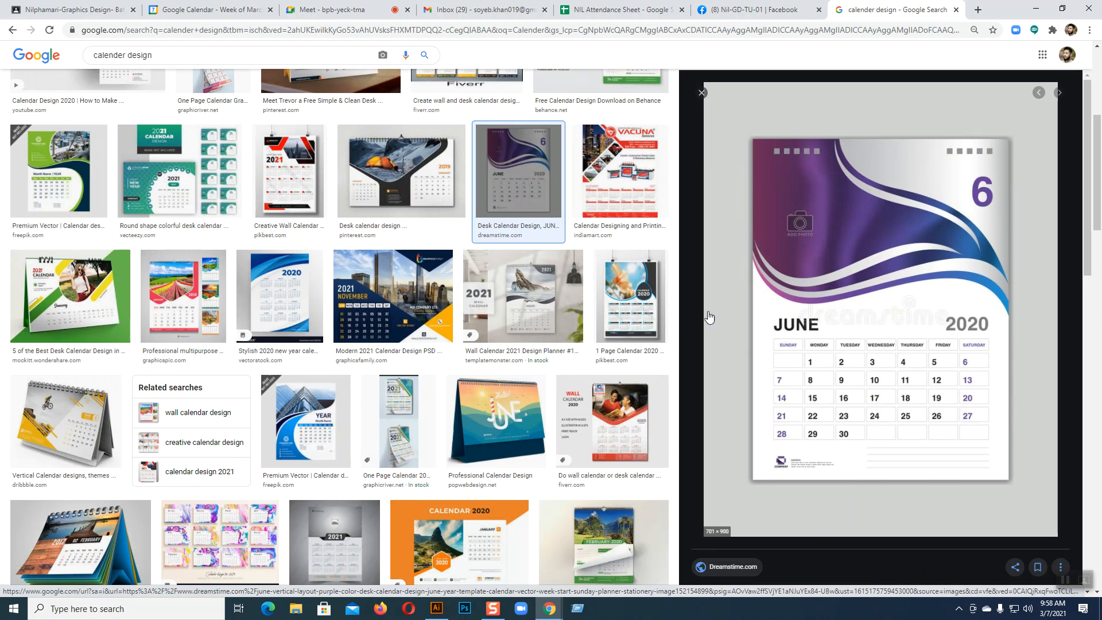
{"action": "left_click", "coordinate": [100, 304]}
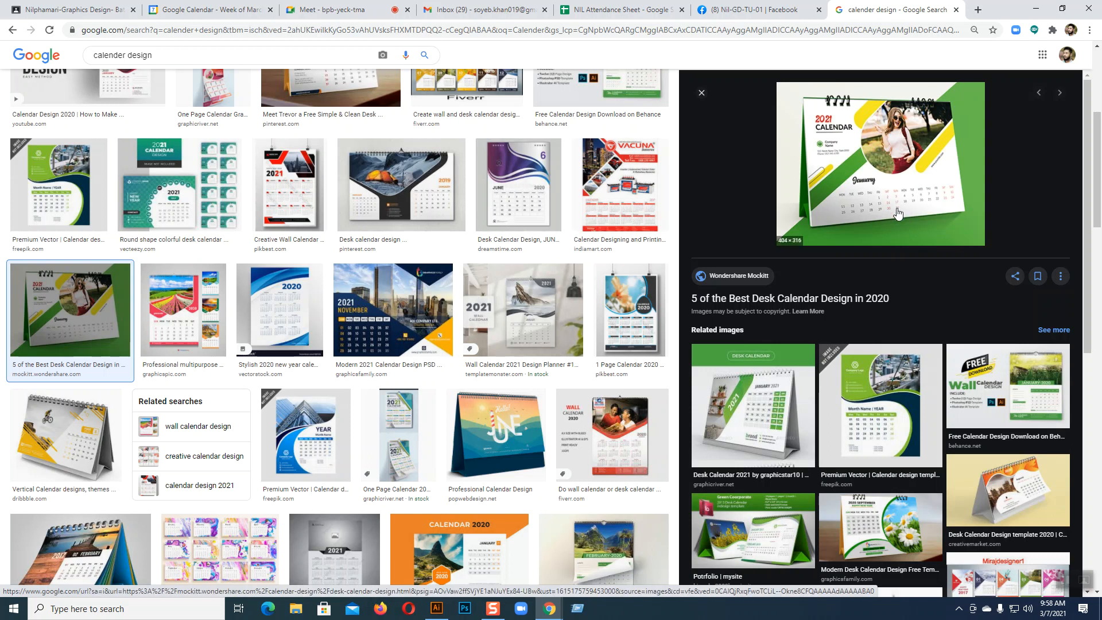
{"action": "left_click", "coordinate": [524, 206]}
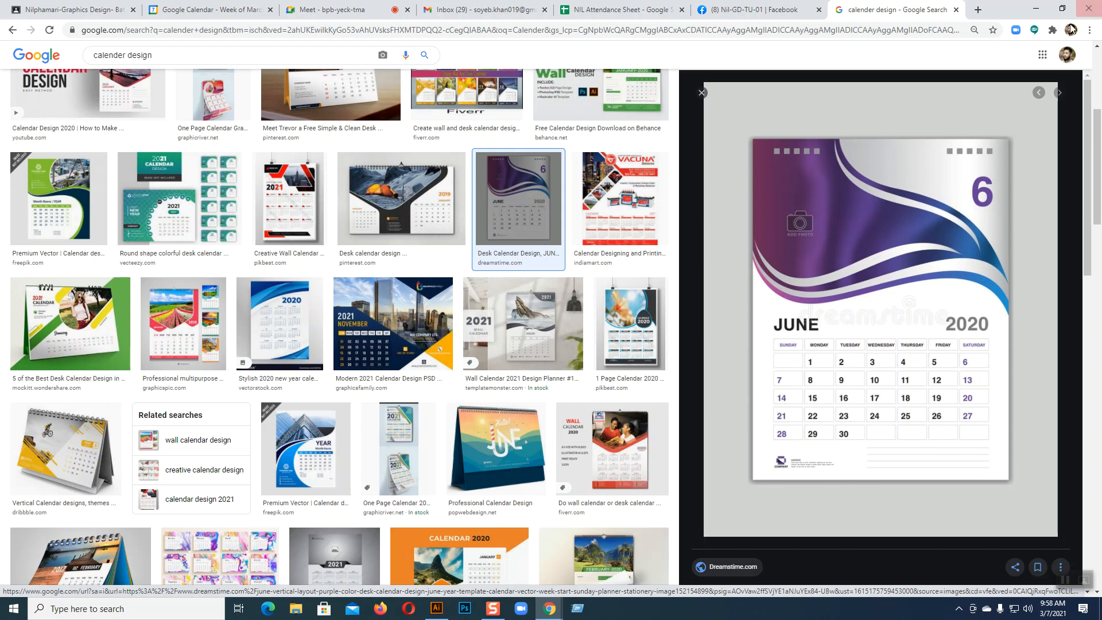
{"action": "left_click", "coordinate": [117, 204]}
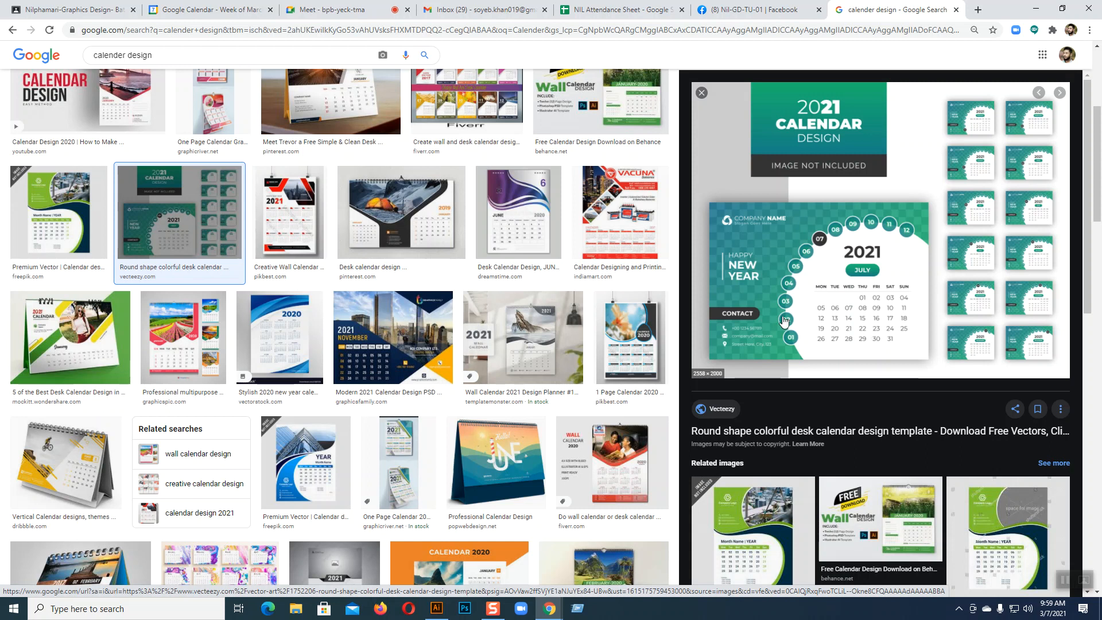
Revisit the Behance and round calendars, then preview the Modern 2021 Calendar Design PSD
{"action": "scroll", "coordinate": [781, 320], "scroll_direction": "up", "scroll_amount": 1}
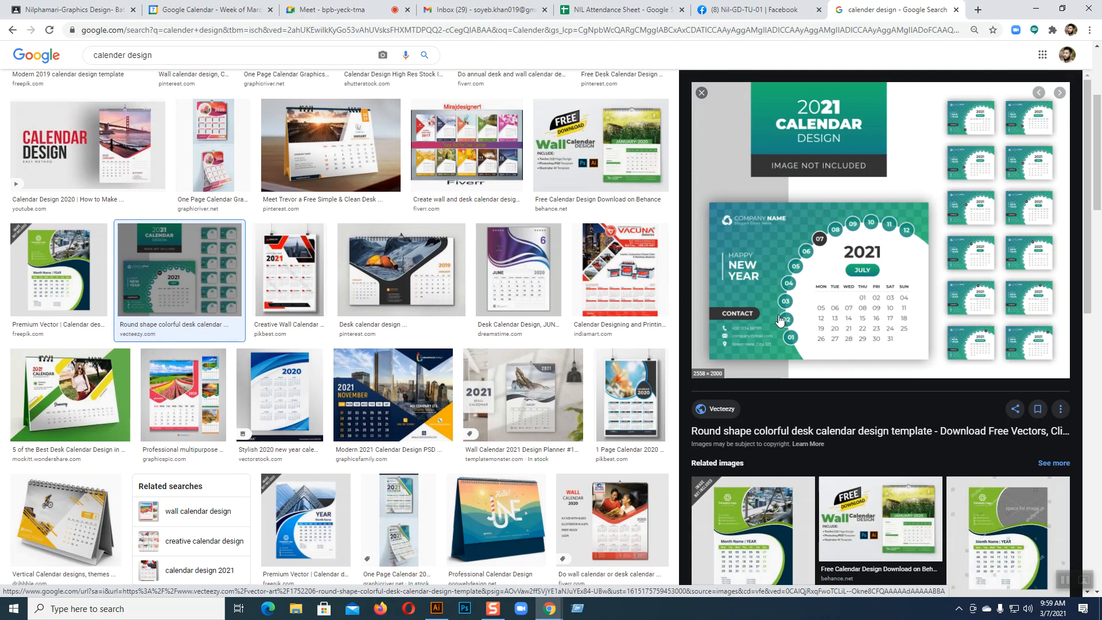
{"action": "left_click", "coordinate": [630, 167]}
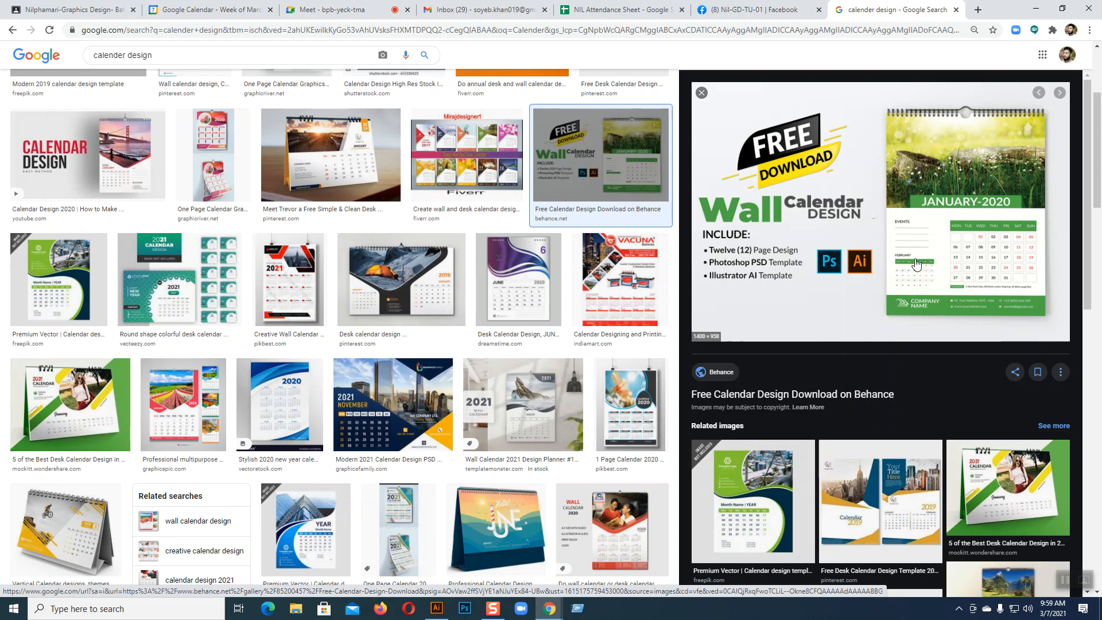
{"action": "left_click", "coordinate": [160, 305]}
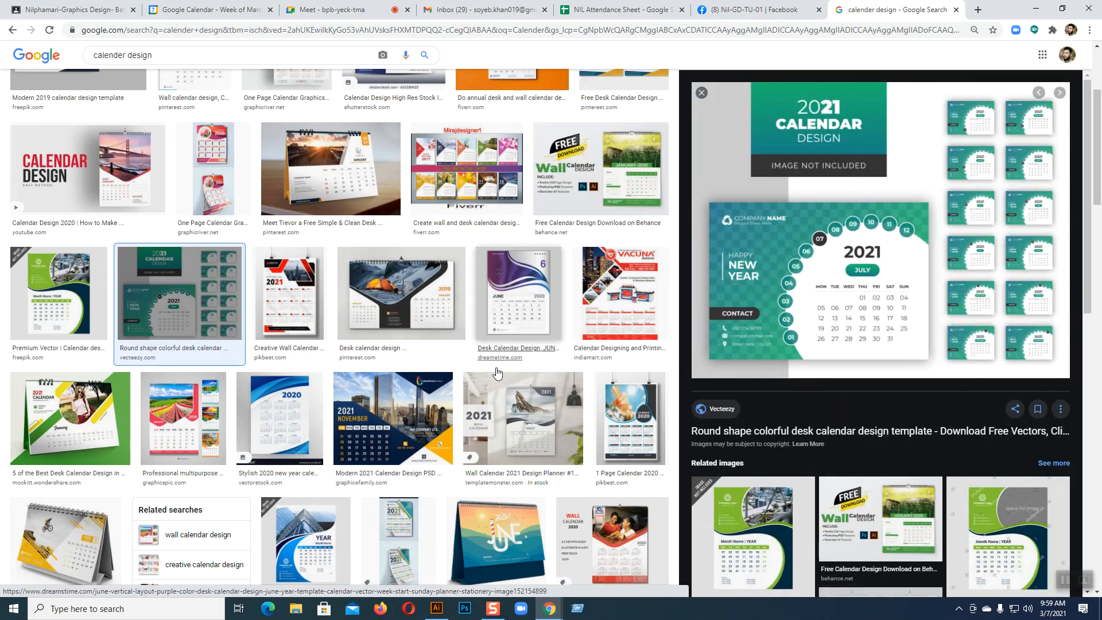
{"action": "scroll", "coordinate": [470, 402], "scroll_direction": "down", "scroll_amount": 4}
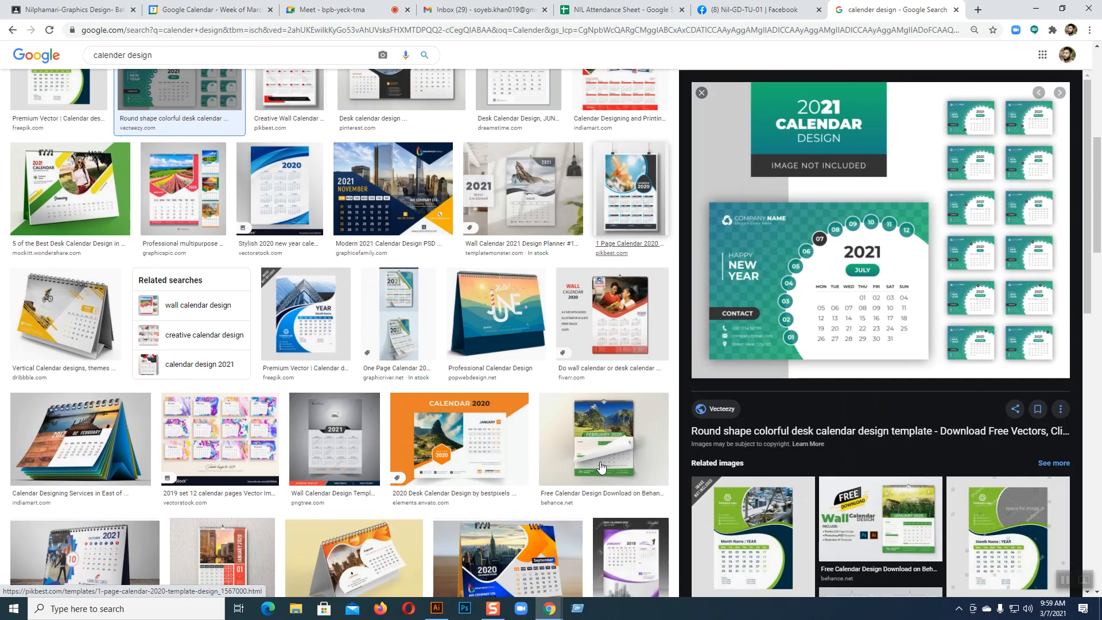
{"action": "left_click", "coordinate": [440, 196]}
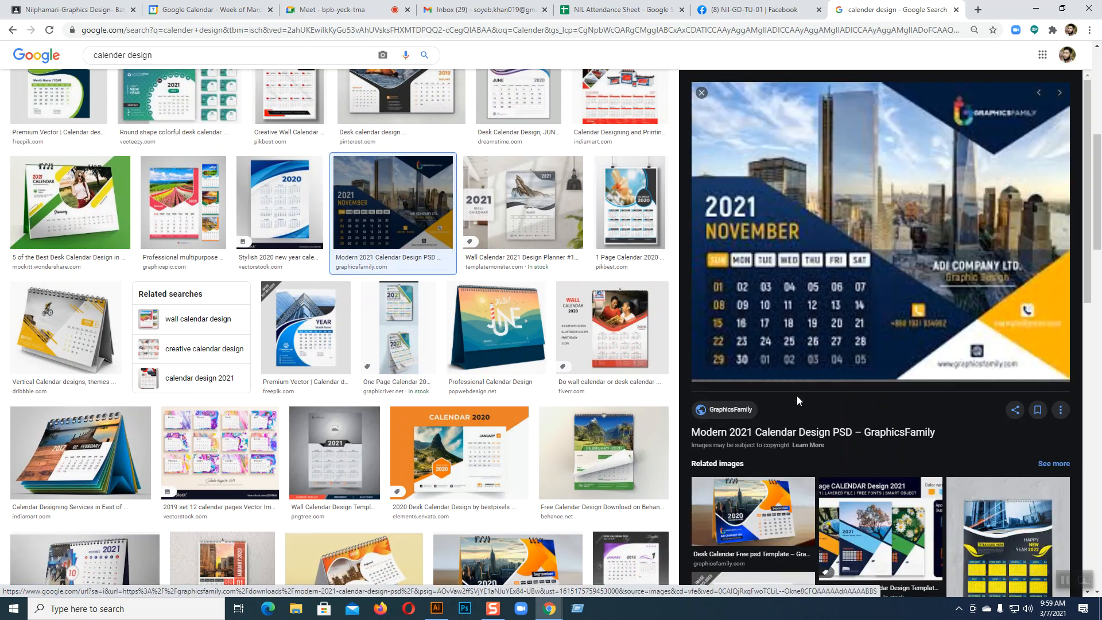
{"action": "scroll", "coordinate": [796, 397], "scroll_direction": "down", "scroll_amount": 3}
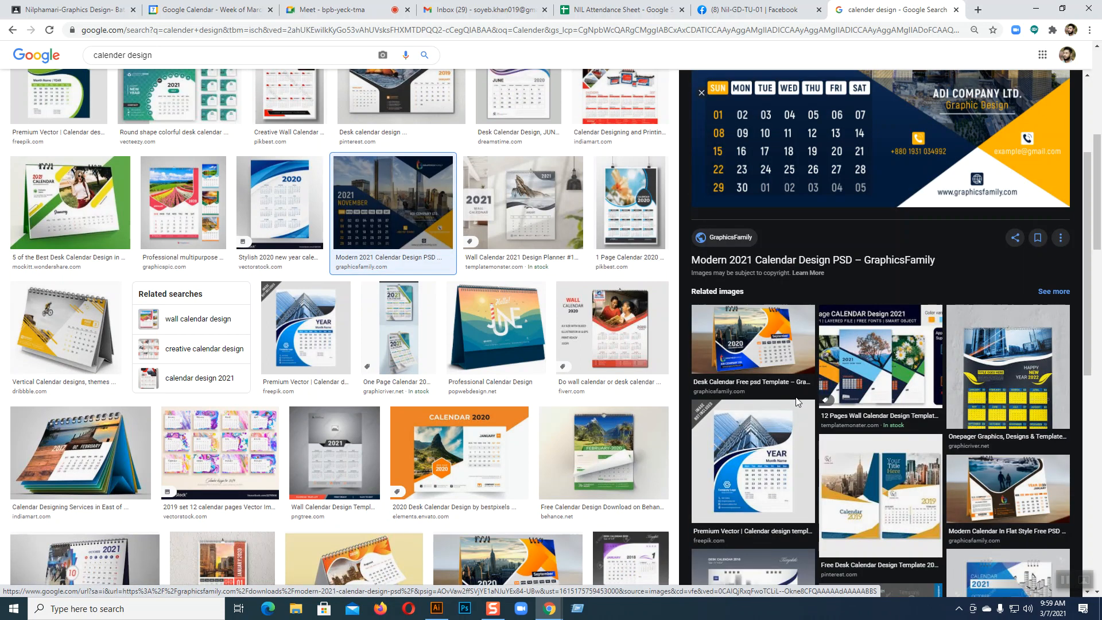
{"action": "scroll", "coordinate": [505, 459], "scroll_direction": "down", "scroll_amount": 4}
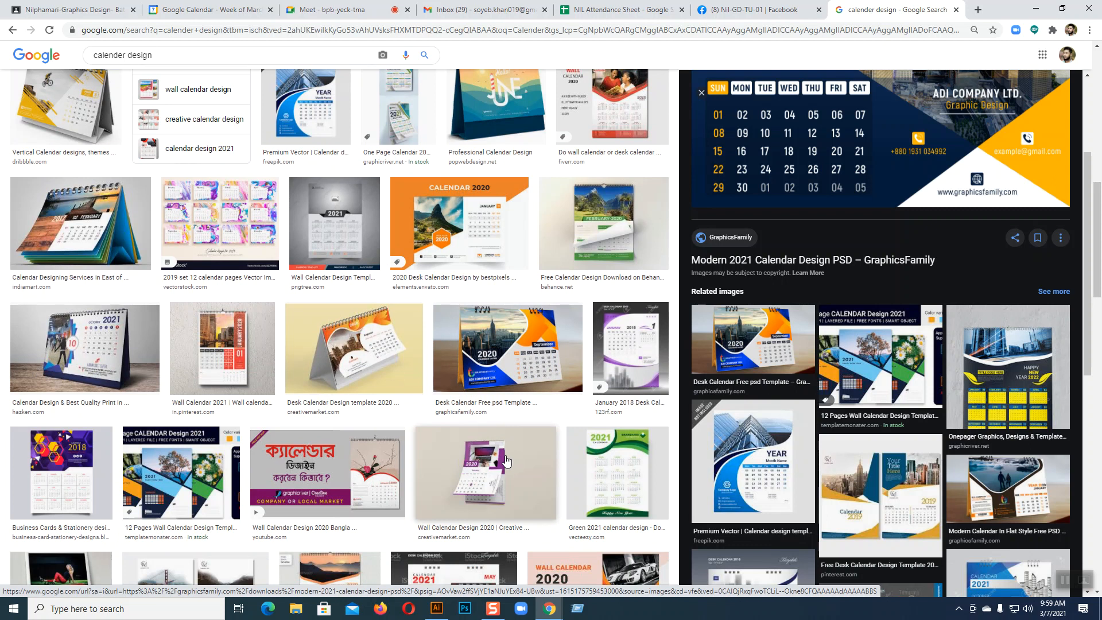
{"action": "scroll", "coordinate": [841, 474], "scroll_direction": "up", "scroll_amount": 3}
{"action": "scroll", "coordinate": [842, 467], "scroll_direction": "up", "scroll_amount": 5}
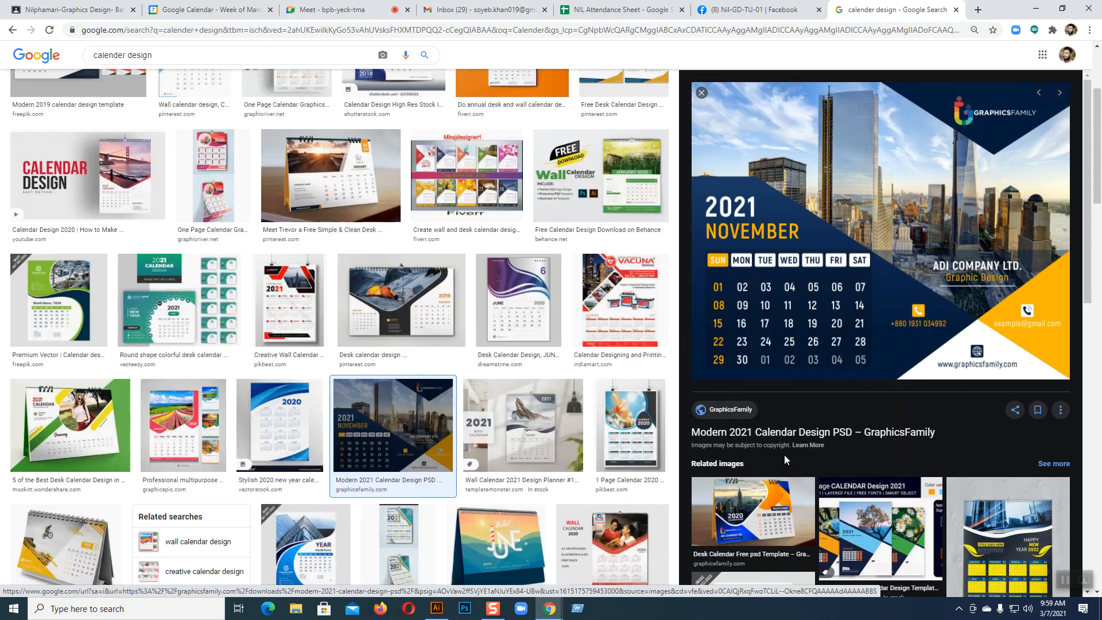
{"action": "scroll", "coordinate": [784, 455], "scroll_direction": "up", "scroll_amount": 2}
Check the Behance calendar image's options, then preview the purple-and-silver June 2020 Dreamstime desk calendar
{"action": "left_click", "coordinate": [612, 222]}
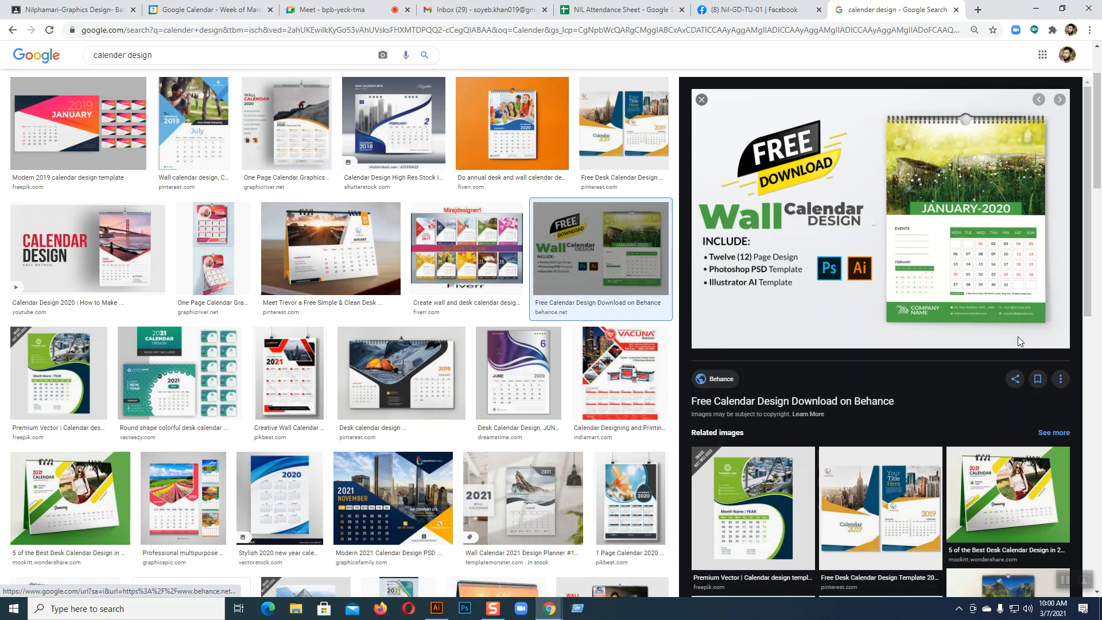
{"action": "right_click", "coordinate": [950, 259]}
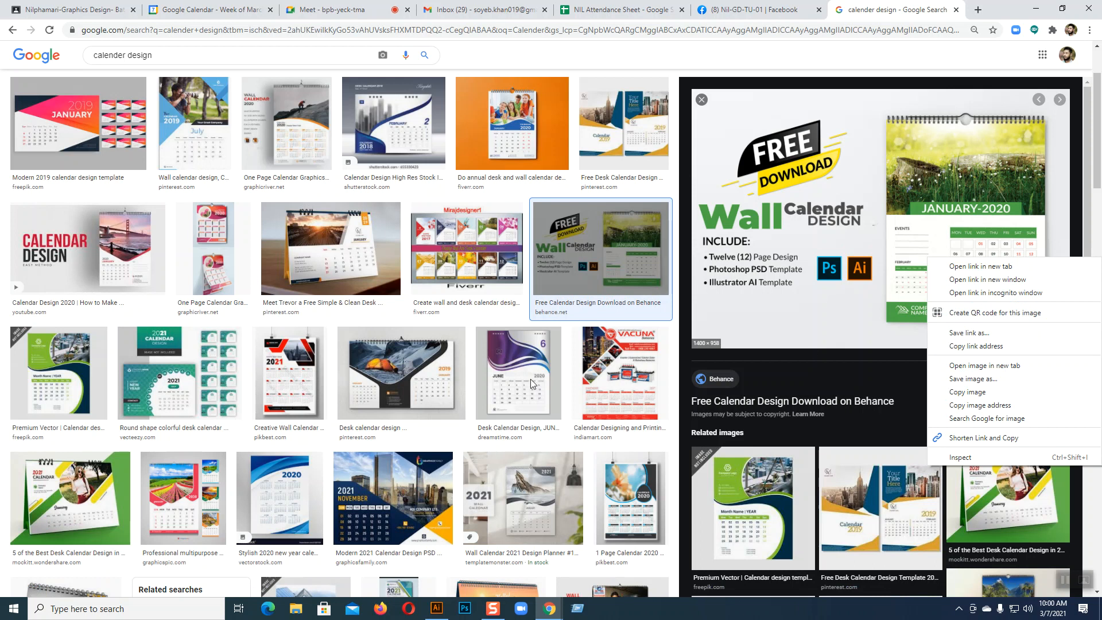
{"action": "left_click", "coordinate": [512, 393]}
{"action": "left_click", "coordinate": [512, 393]}
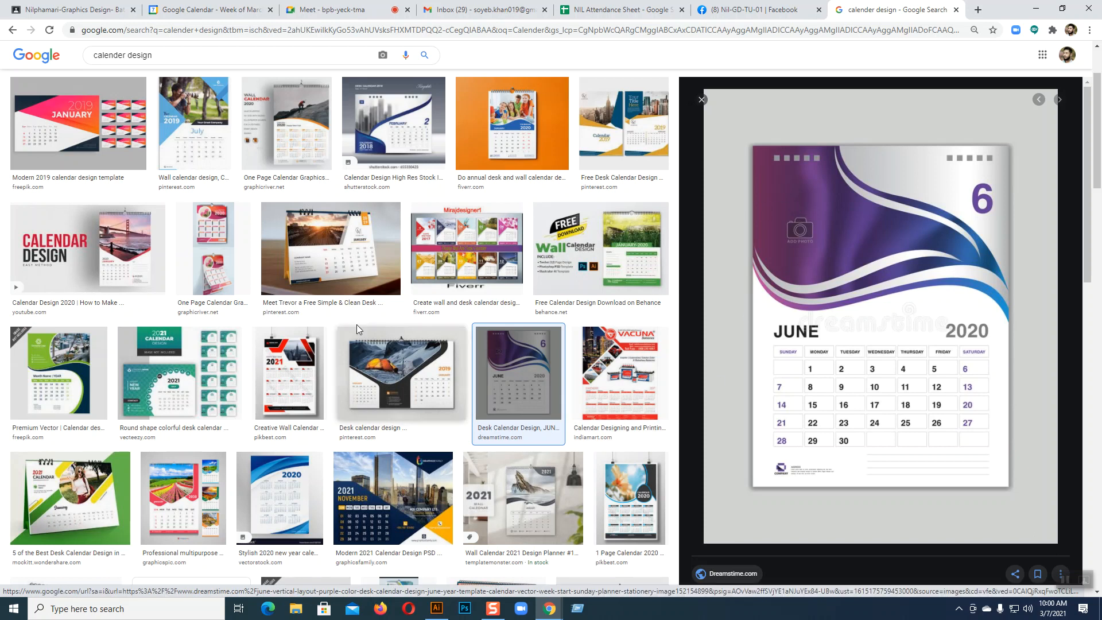
{"action": "scroll", "coordinate": [721, 288], "scroll_direction": "up", "scroll_amount": 1}
{"action": "scroll", "coordinate": [721, 288], "scroll_direction": "up", "scroll_amount": 2}
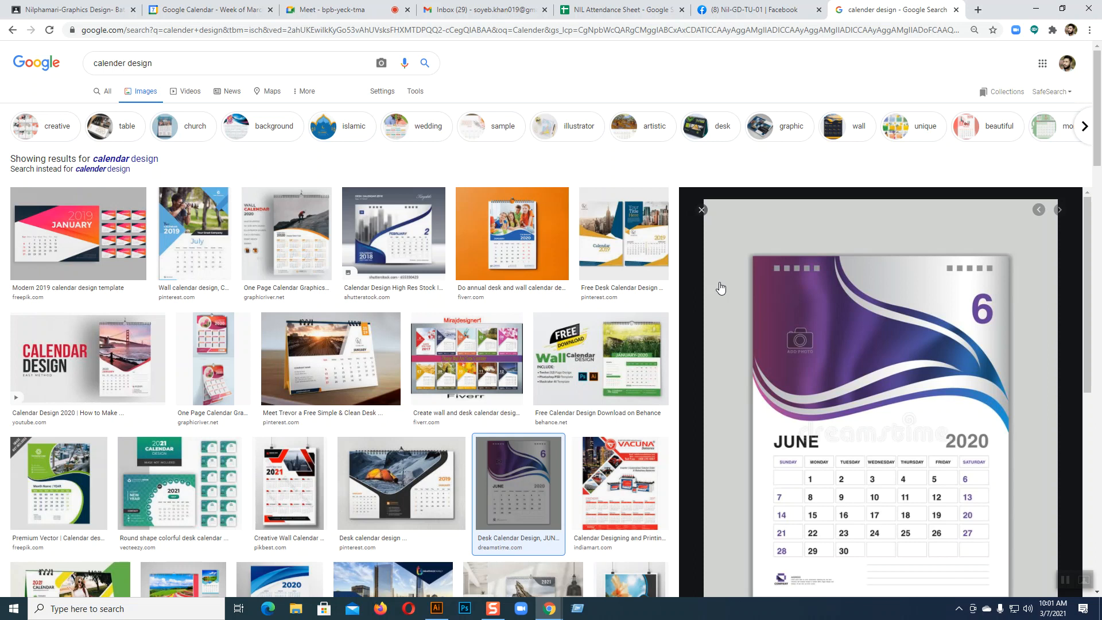
Search Google Images for 'calender design size'
{"action": "left_click", "coordinate": [163, 65]}
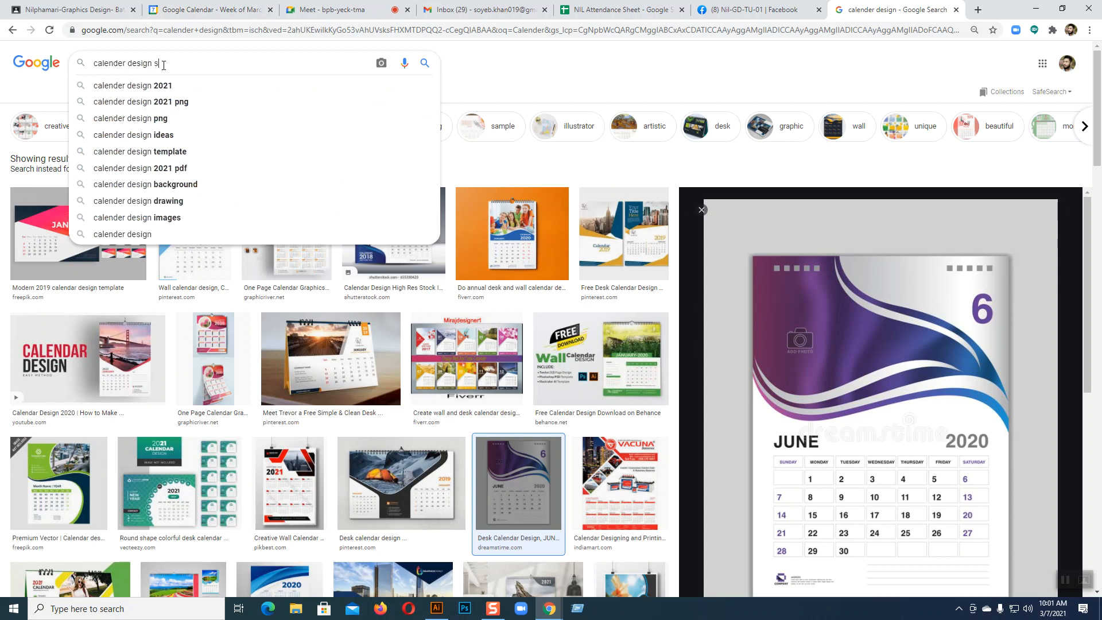
{"action": "type", "text": "si"}
{"action": "type", "text": "ze"}
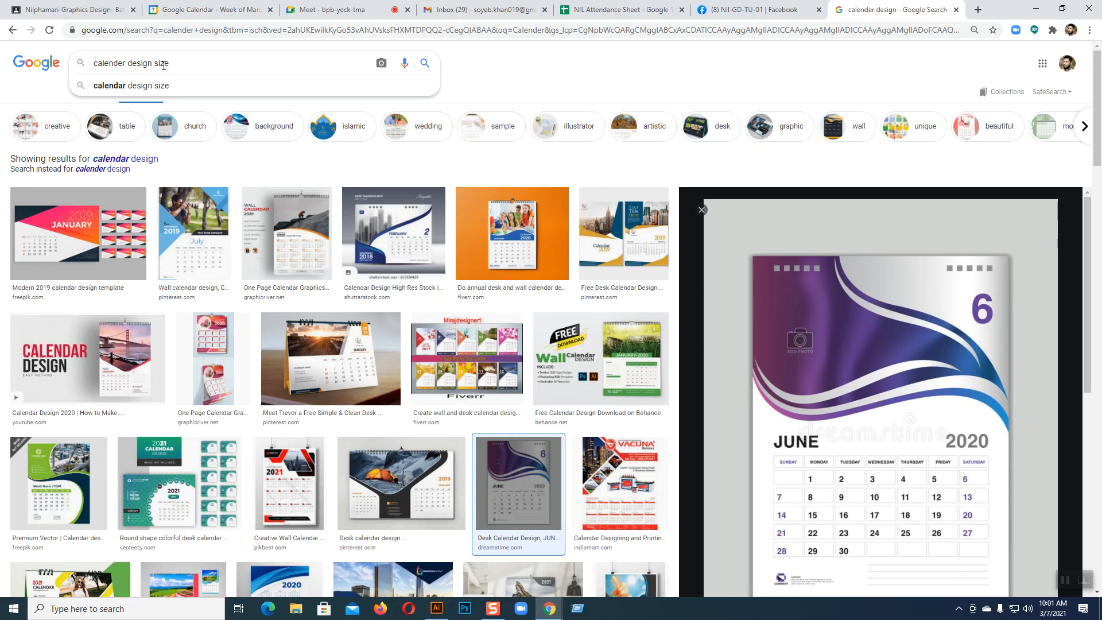
{"action": "key", "text": "Return"}
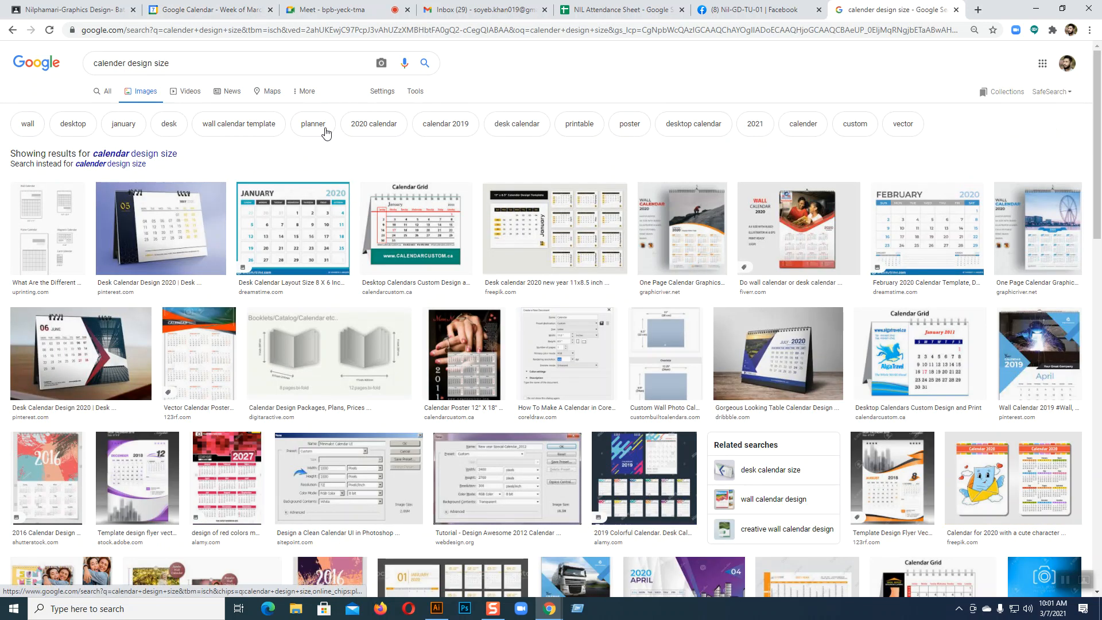
Switch to the corrected 'calendar' spelling and preview the chart of different calendar sizes
{"action": "left_click", "coordinate": [120, 165]}
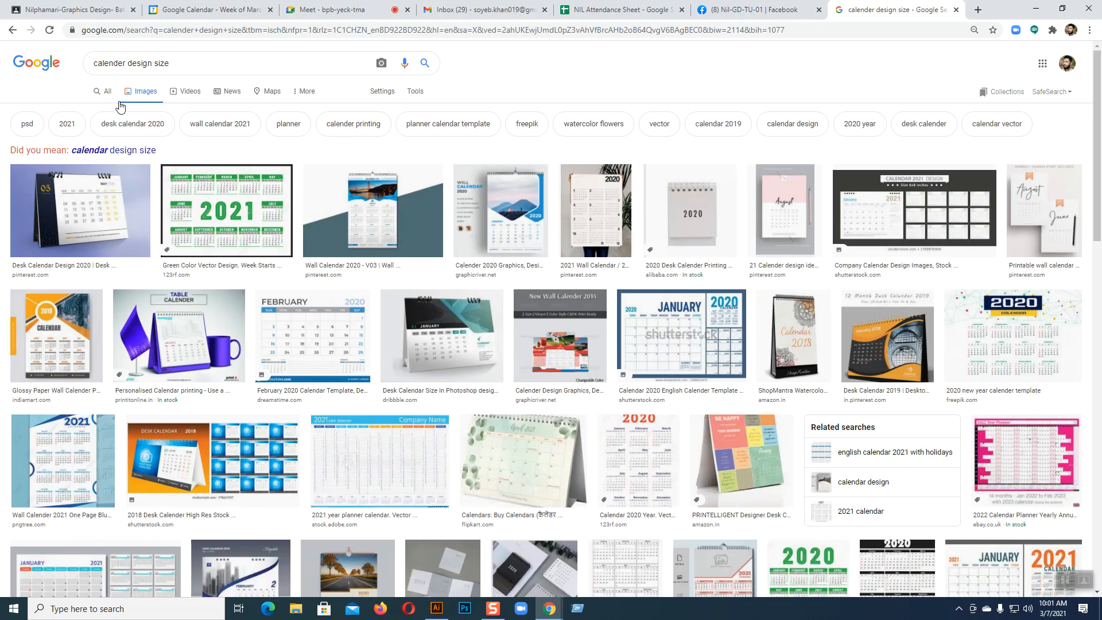
{"action": "left_click", "coordinate": [112, 151]}
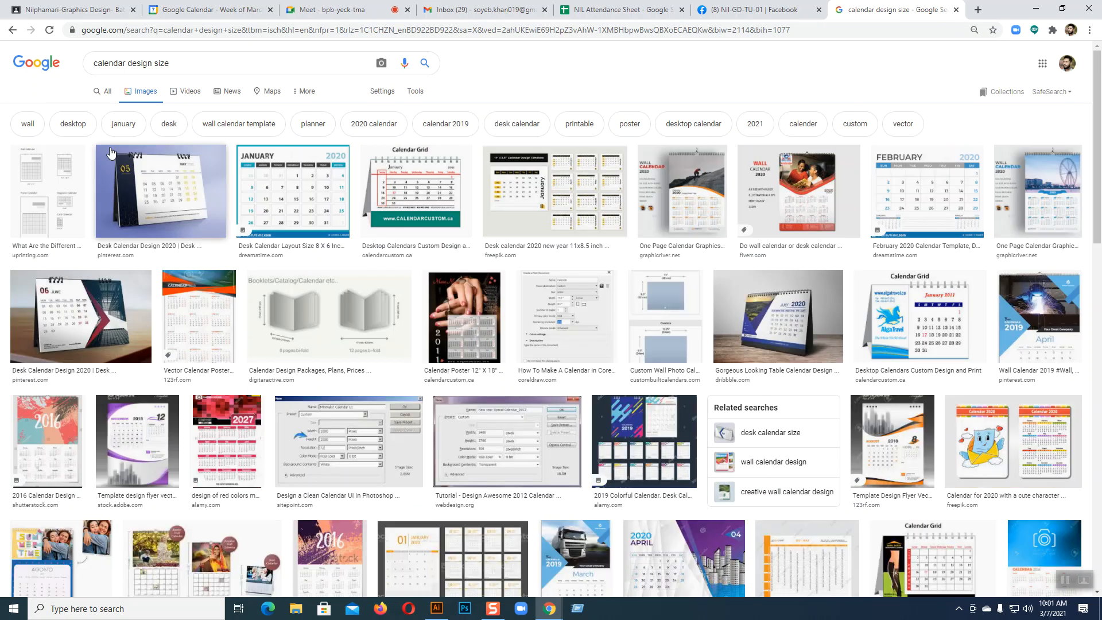
{"action": "left_click", "coordinate": [71, 172]}
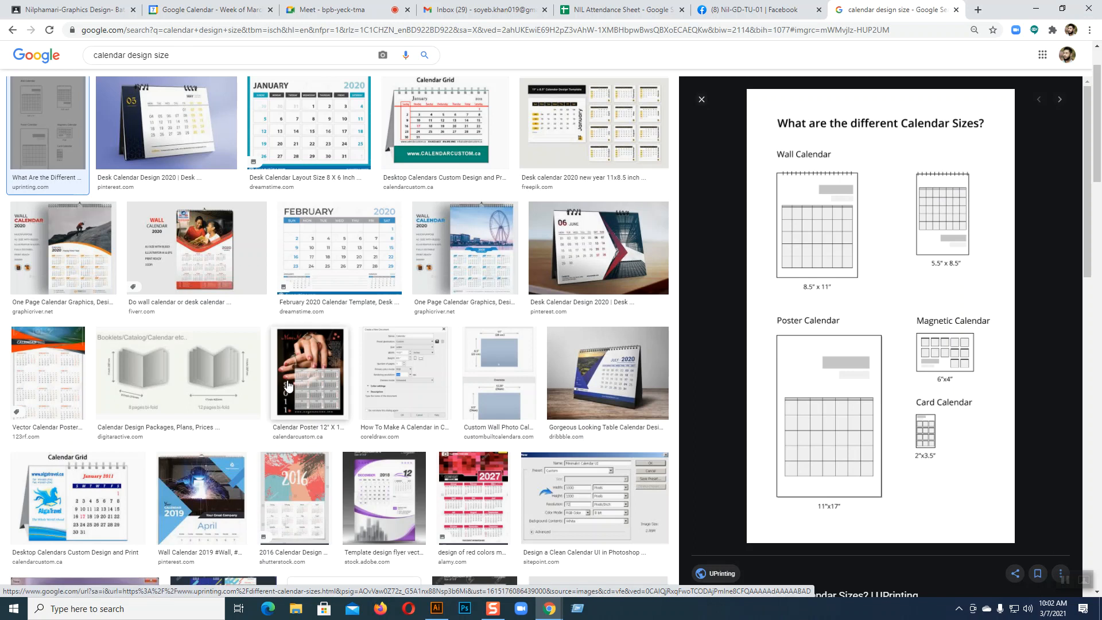
Preview the 2021 wall calendar print, then the iStock A5 desk calendar template
{"action": "scroll", "coordinate": [447, 379], "scroll_direction": "up", "scroll_amount": 1}
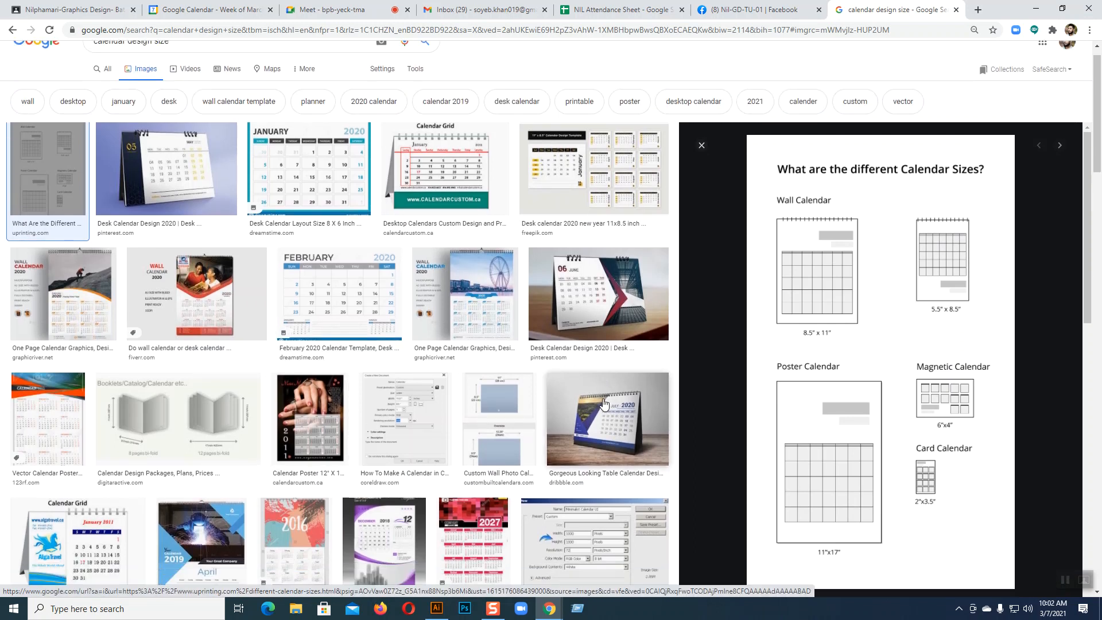
{"action": "scroll", "coordinate": [604, 404], "scroll_direction": "down", "scroll_amount": 7}
{"action": "scroll", "coordinate": [908, 402], "scroll_direction": "down", "scroll_amount": 2}
{"action": "scroll", "coordinate": [910, 373], "scroll_direction": "up", "scroll_amount": 2}
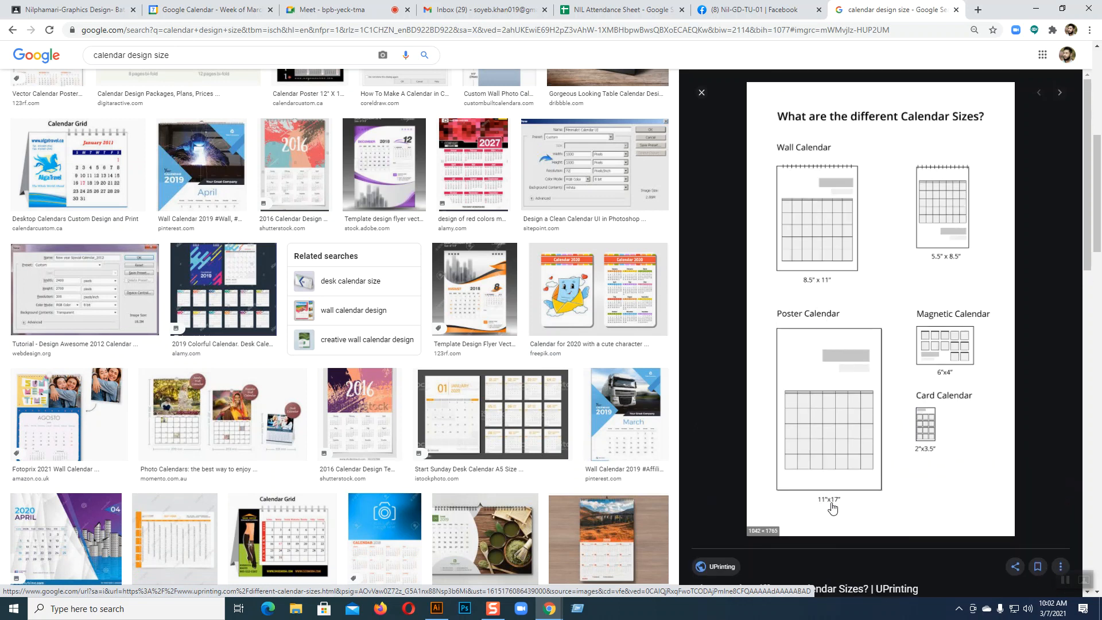
{"action": "left_click", "coordinate": [637, 533]}
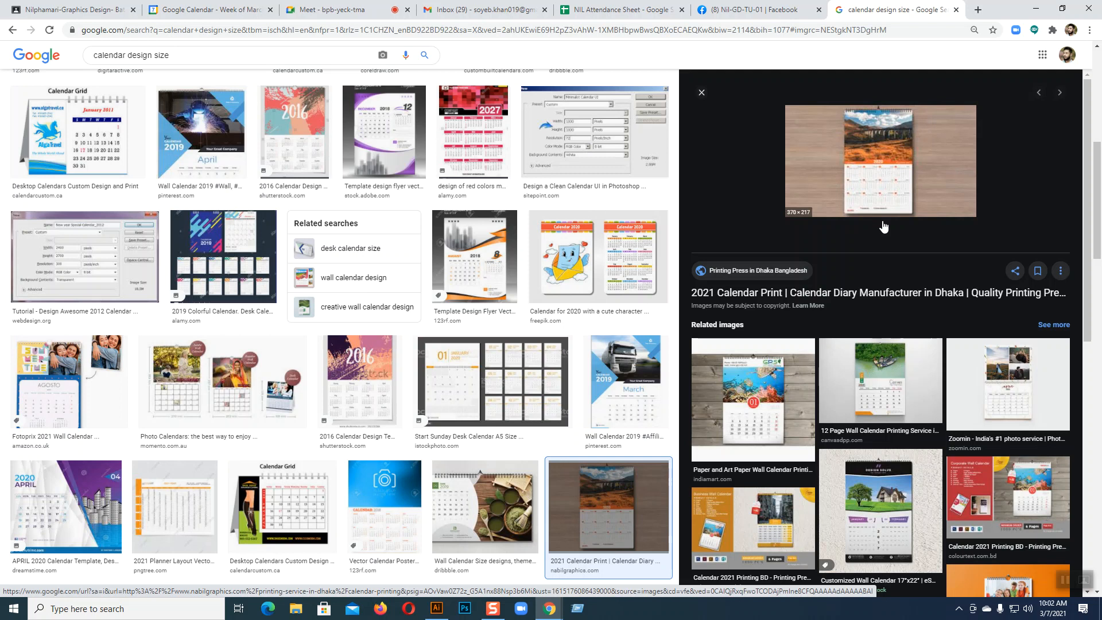
{"action": "left_click", "coordinate": [497, 394]}
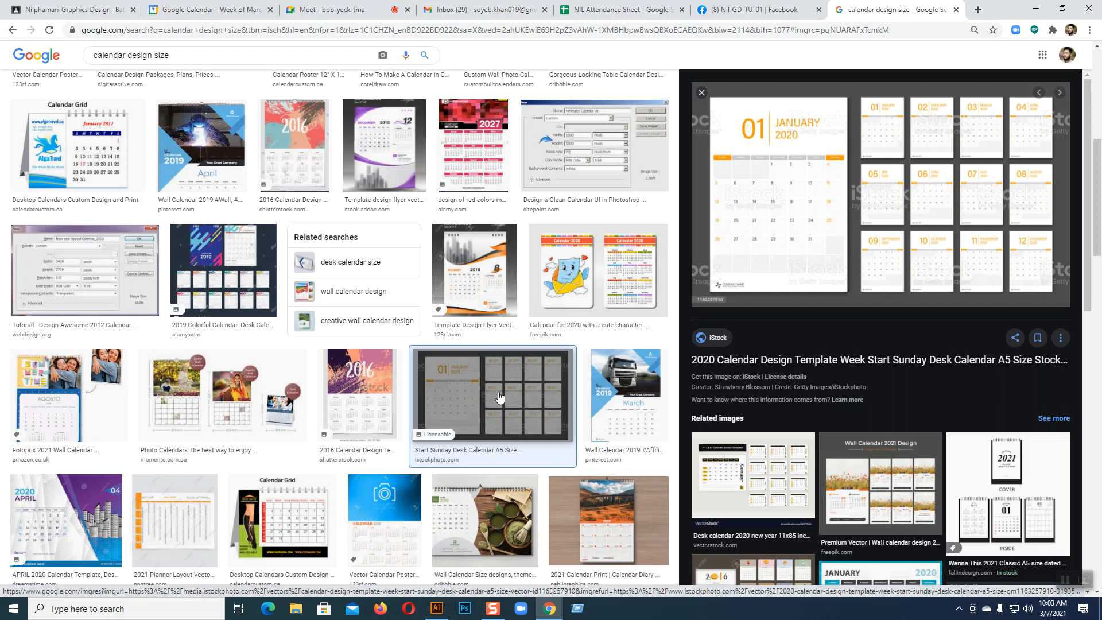
Scroll back to the top of the results and return to Illustrator
{"action": "scroll", "coordinate": [500, 396], "scroll_direction": "up", "scroll_amount": 7}
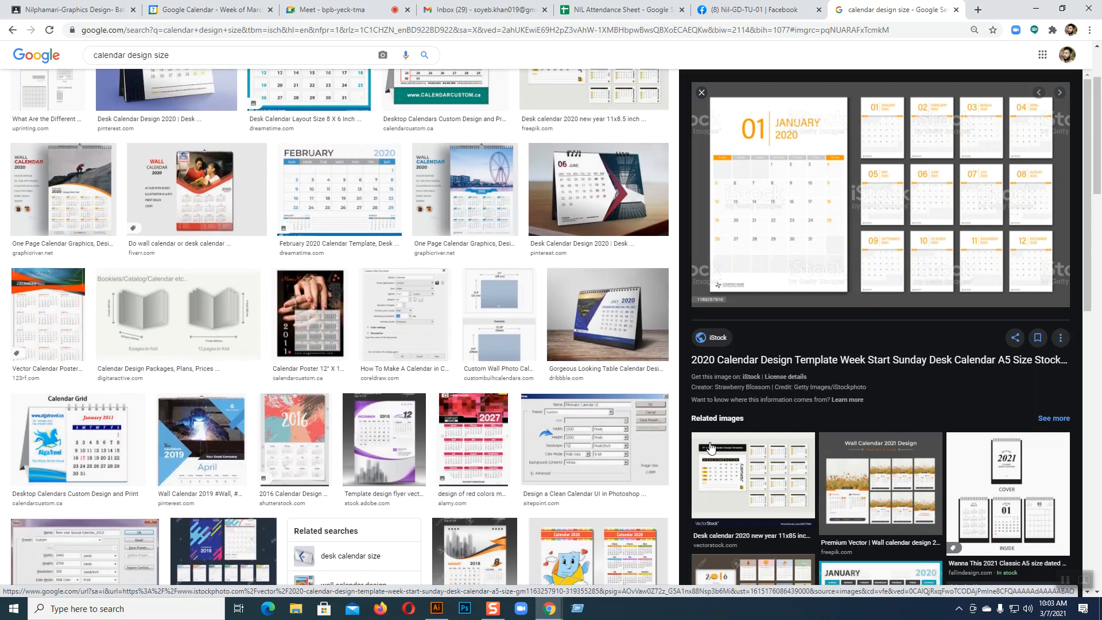
{"action": "scroll", "coordinate": [710, 443], "scroll_direction": "up", "scroll_amount": 1}
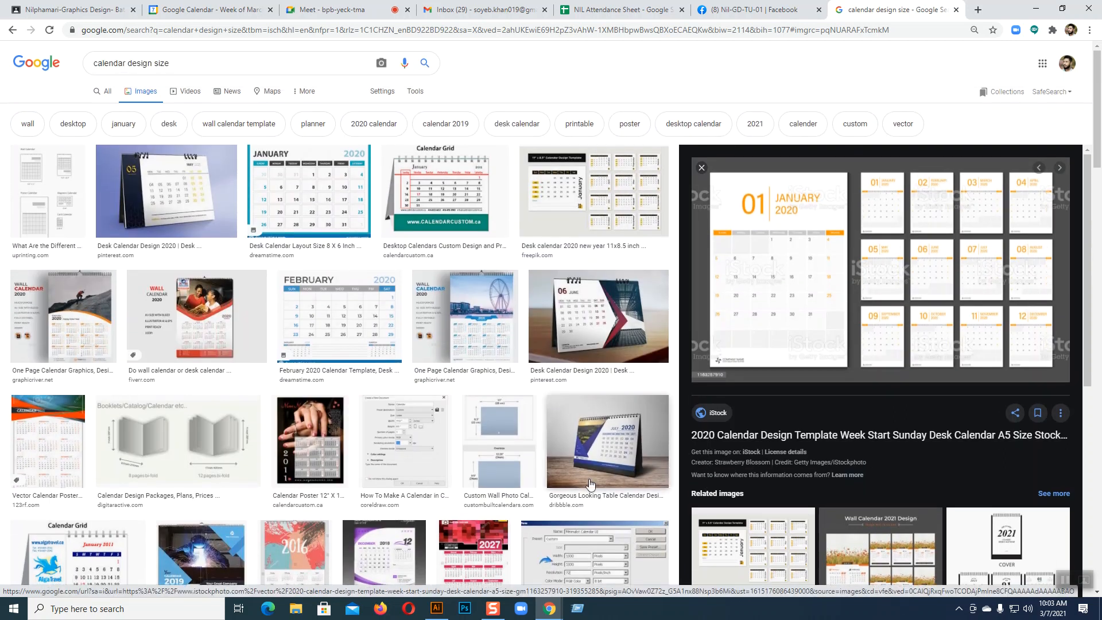
{"action": "left_click", "coordinate": [437, 608]}
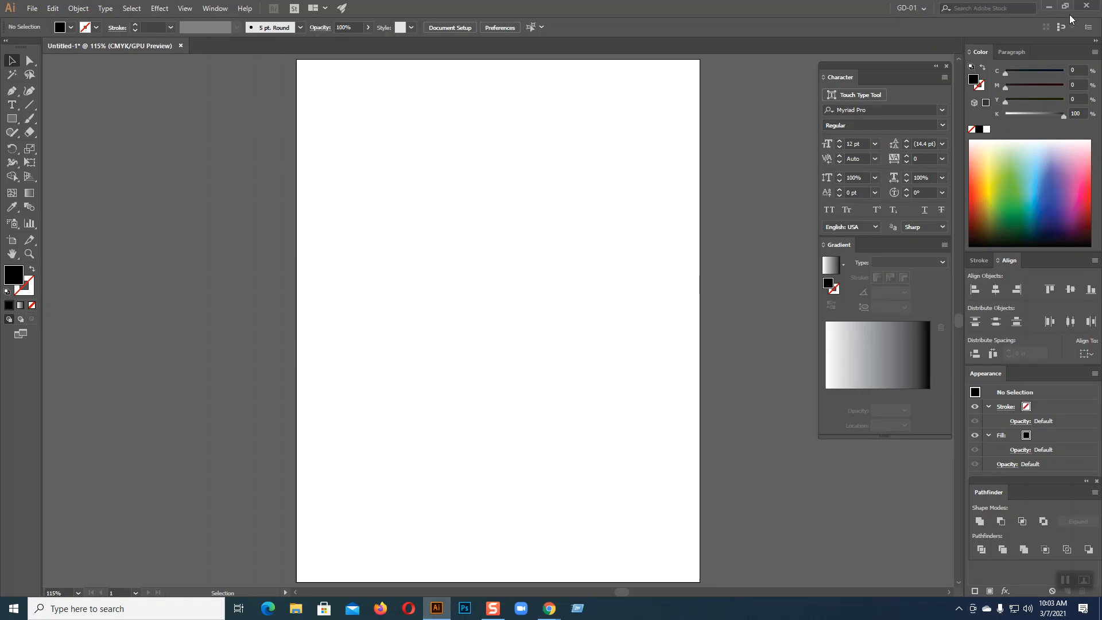
Close Untitled-1 without saving and create a new Letter 8.5 × 11 in document at 100% view
{"action": "left_click", "coordinate": [179, 46]}
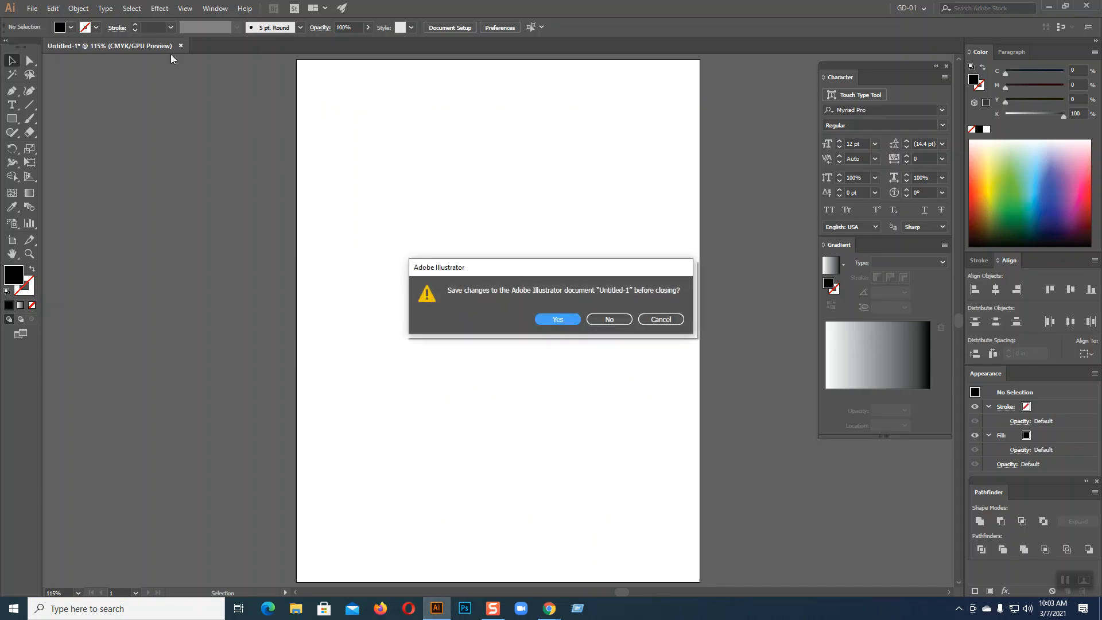
{"action": "left_click", "coordinate": [609, 319]}
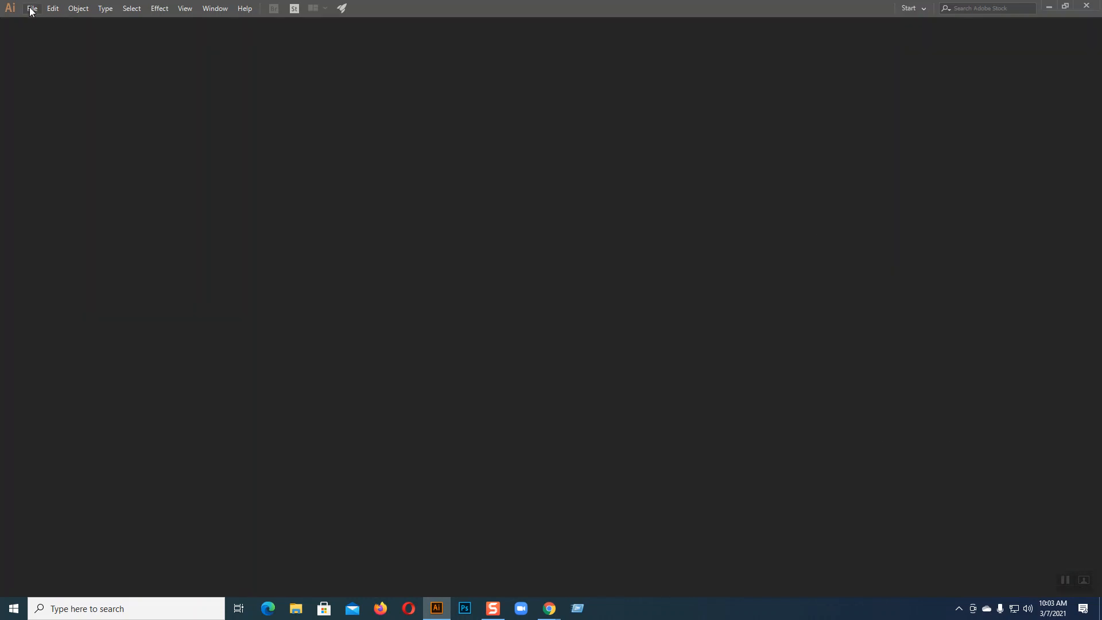
{"action": "left_click", "coordinate": [32, 9]}
{"action": "left_click", "coordinate": [47, 21]}
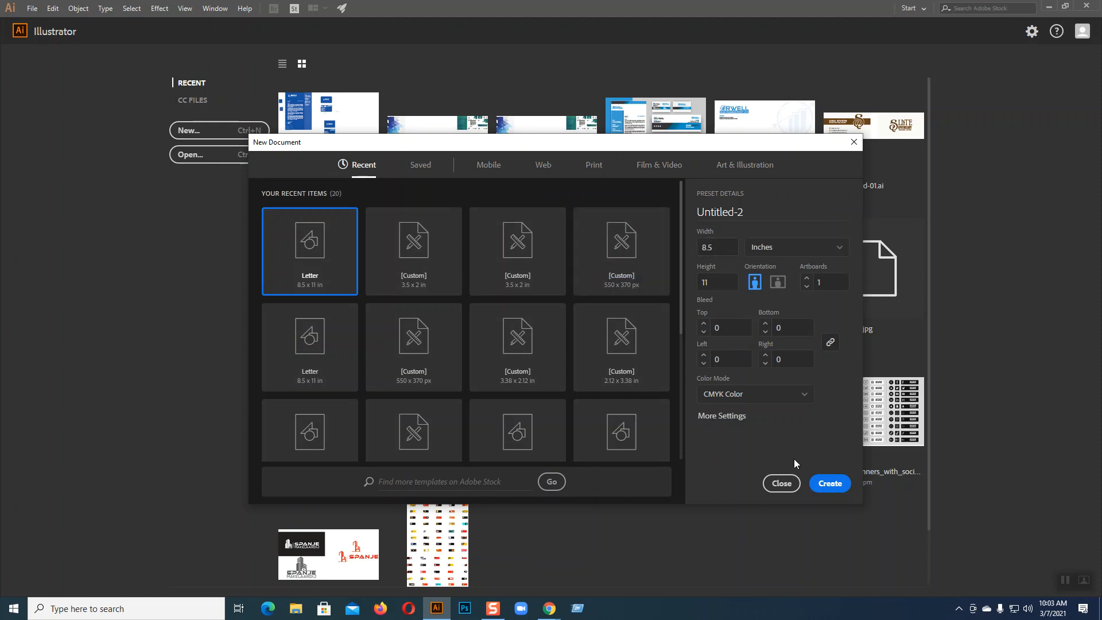
{"action": "left_click", "coordinate": [830, 484]}
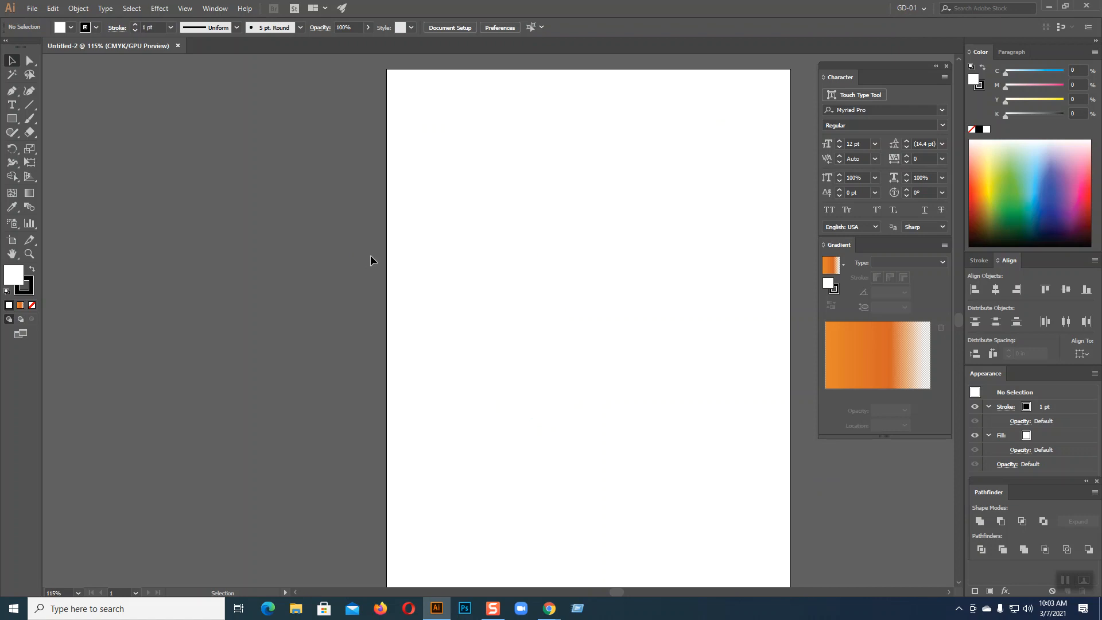
{"action": "key", "text": "ctrl+1"}
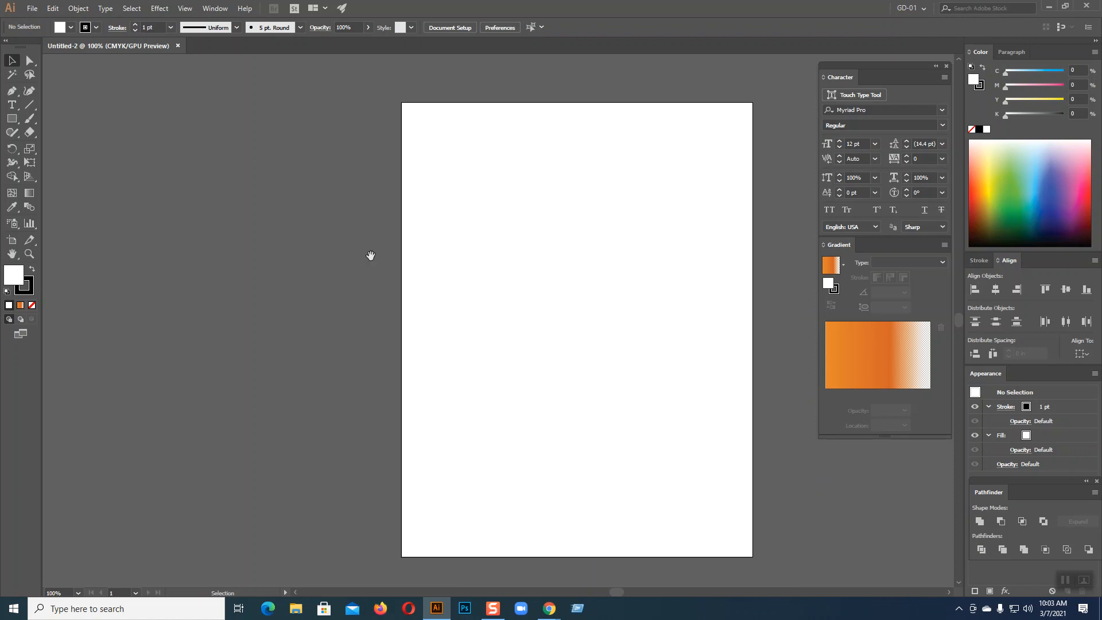
Set a 0.125 in bleed on top, bottom, left and right in Document Setup
{"action": "left_click_drag", "start_coordinate": [596, 283], "coordinate": [524, 275]}
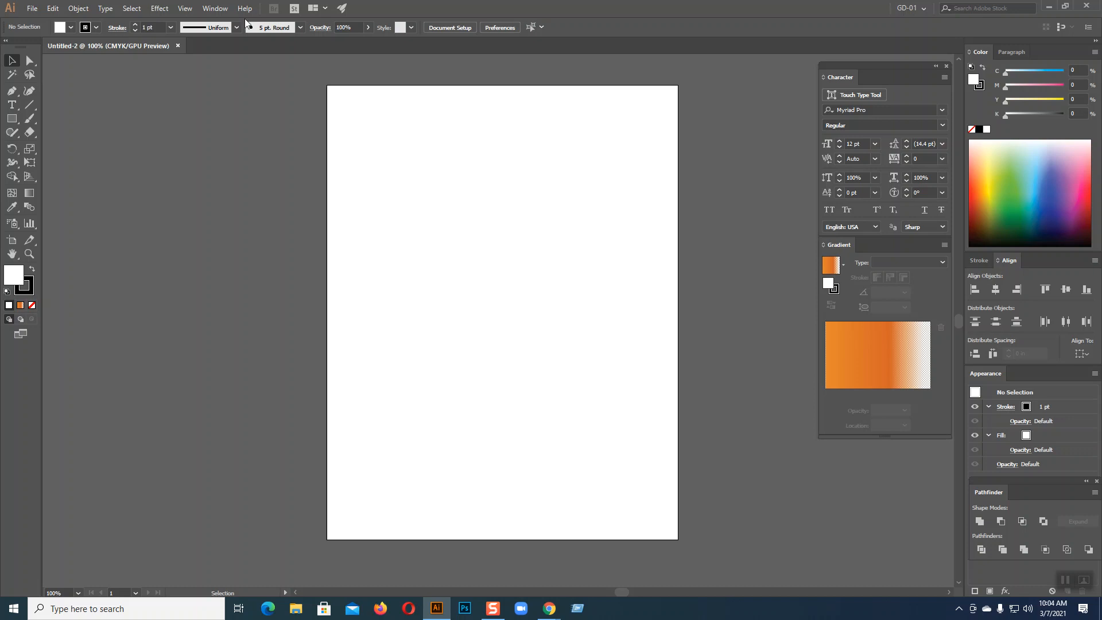
{"action": "left_click", "coordinate": [447, 28]}
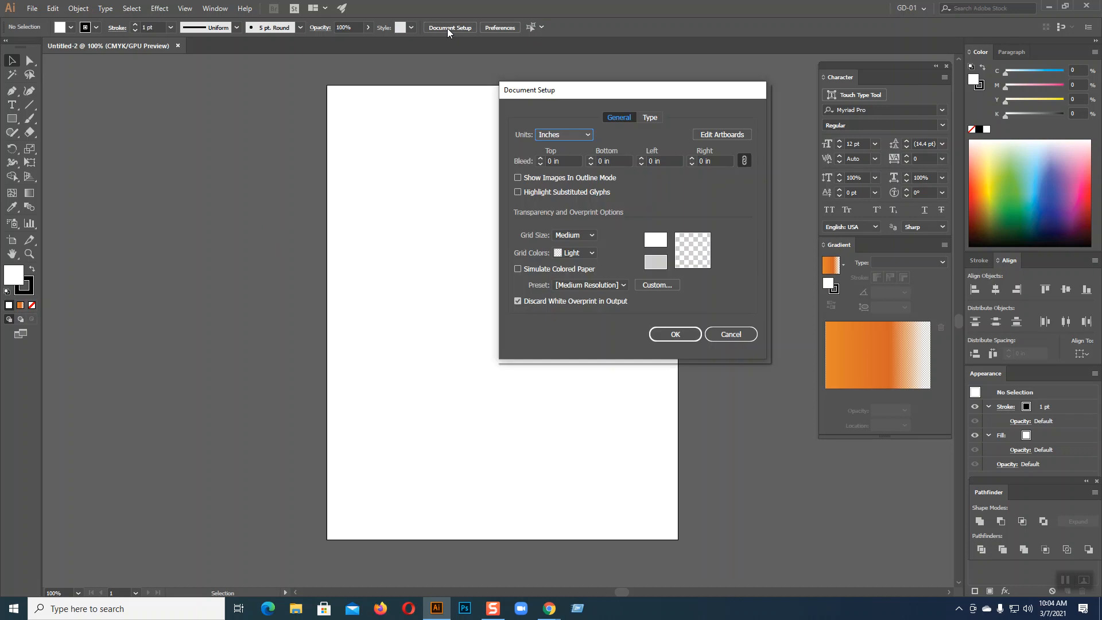
{"action": "left_click", "coordinate": [541, 160]}
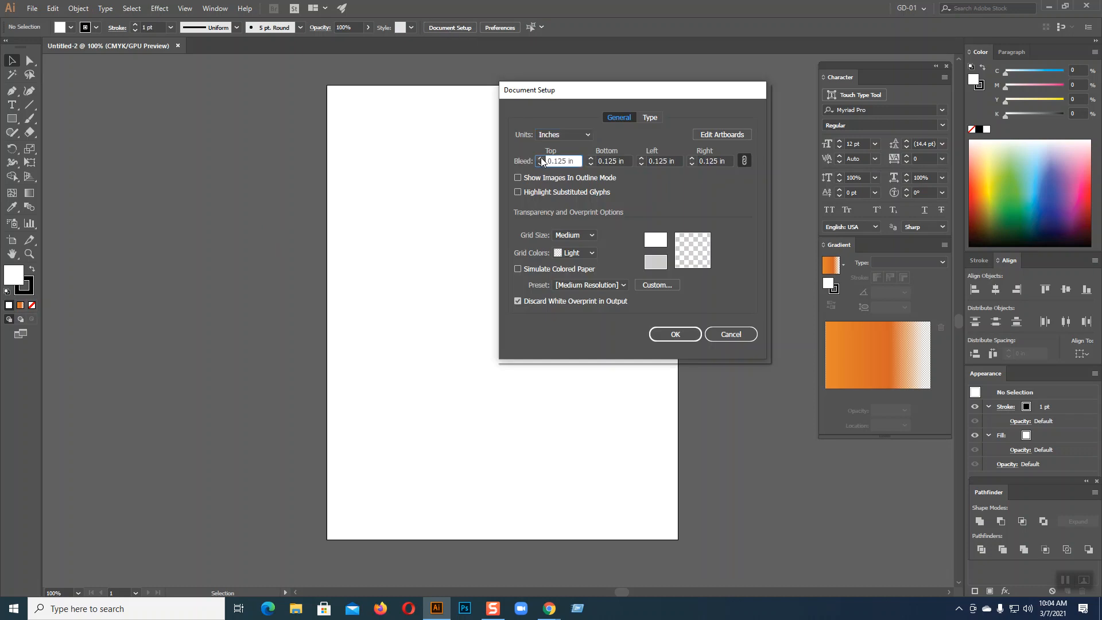
{"action": "left_click", "coordinate": [666, 335]}
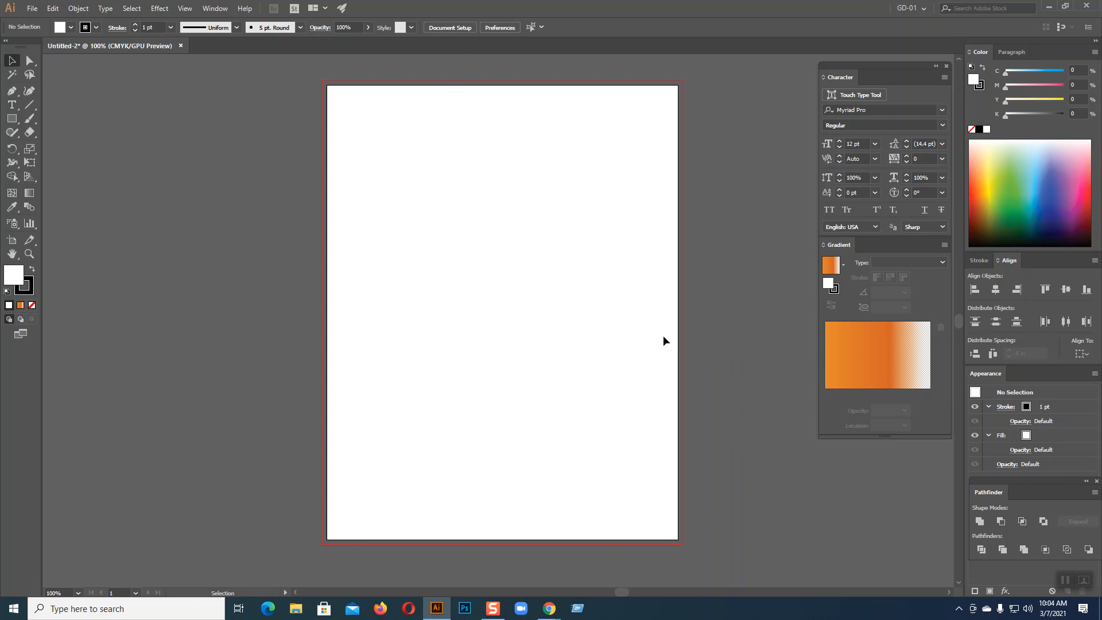
Draw an 8.5 × 11 in page-covering rectangle with white fill and no stroke
{"action": "left_click", "coordinate": [11, 118]}
{"action": "left_click_drag", "start_coordinate": [327, 86], "coordinate": [680, 541]}
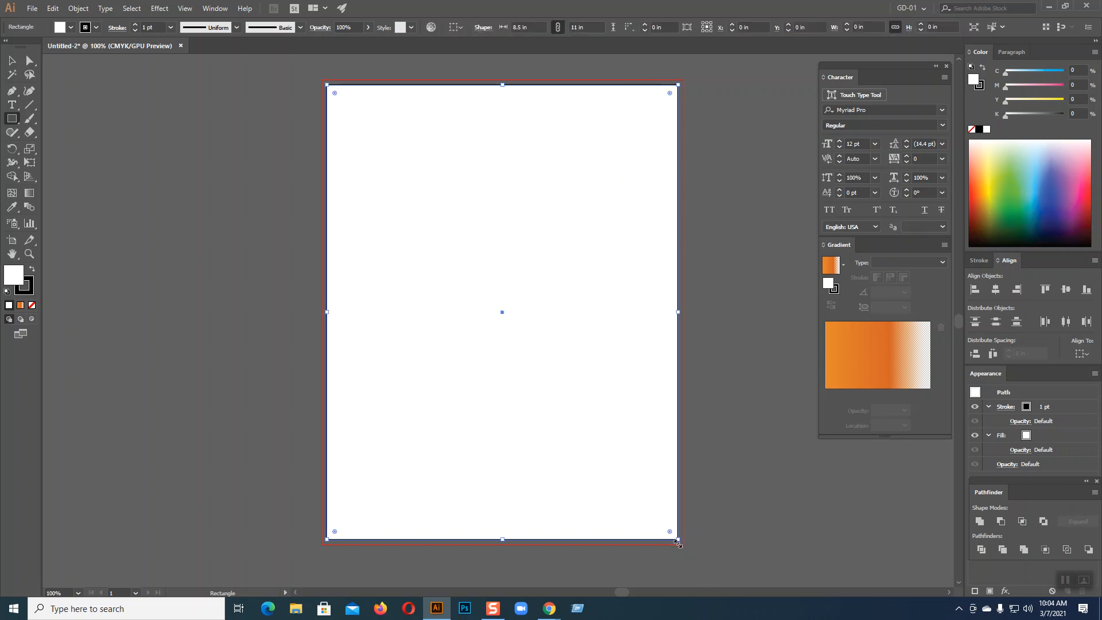
{"action": "left_click", "coordinate": [32, 269]}
{"action": "left_click", "coordinate": [31, 304]}
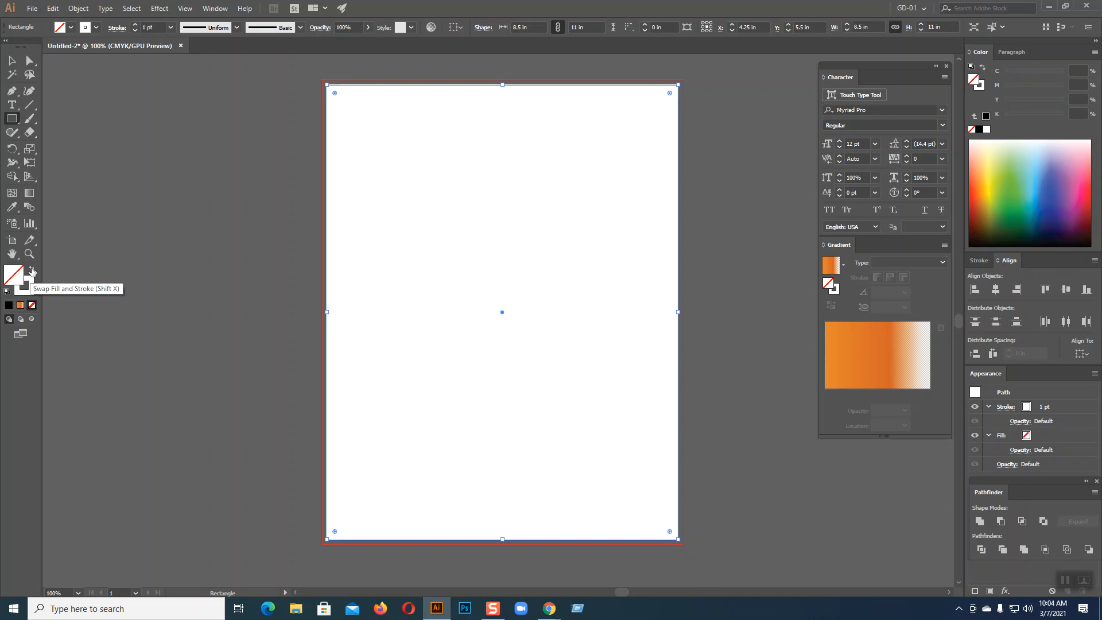
{"action": "left_click", "coordinate": [32, 269]}
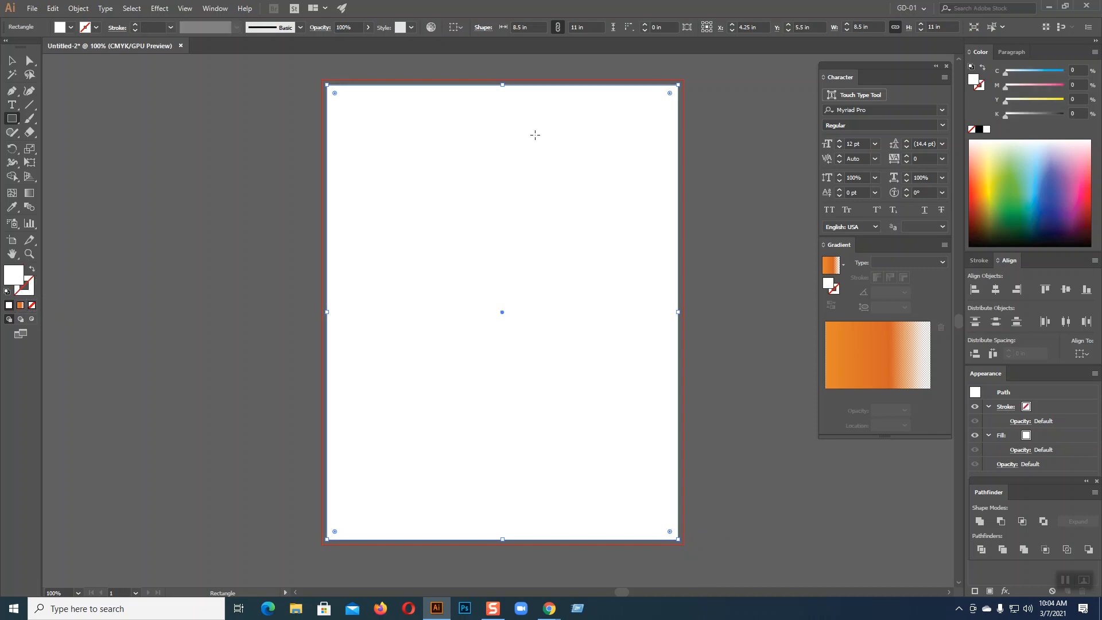
{"action": "left_click", "coordinate": [11, 60]}
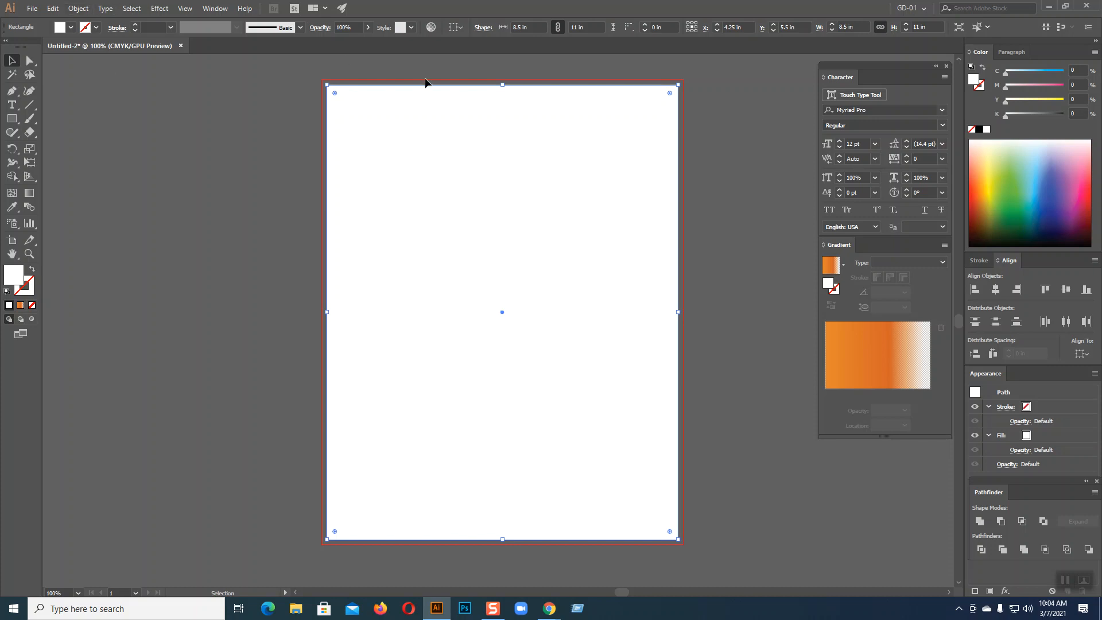
Offset the page rectangle's path by -0.25 in to create an inset rectangle
{"action": "left_click", "coordinate": [82, 8]}
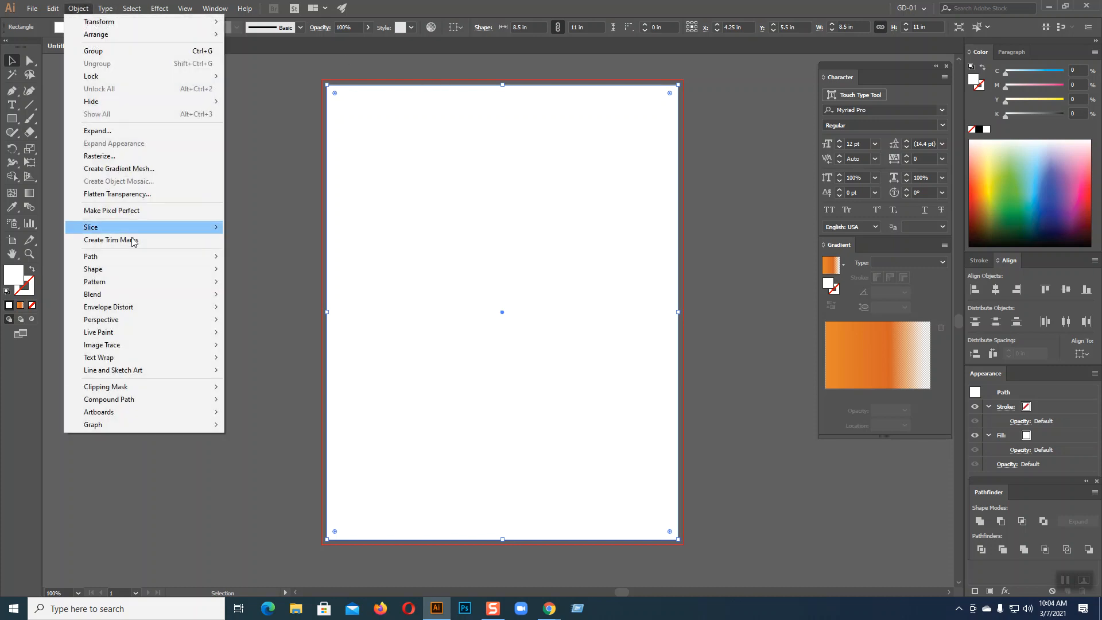
{"action": "mouse_move", "coordinate": [142, 255]}
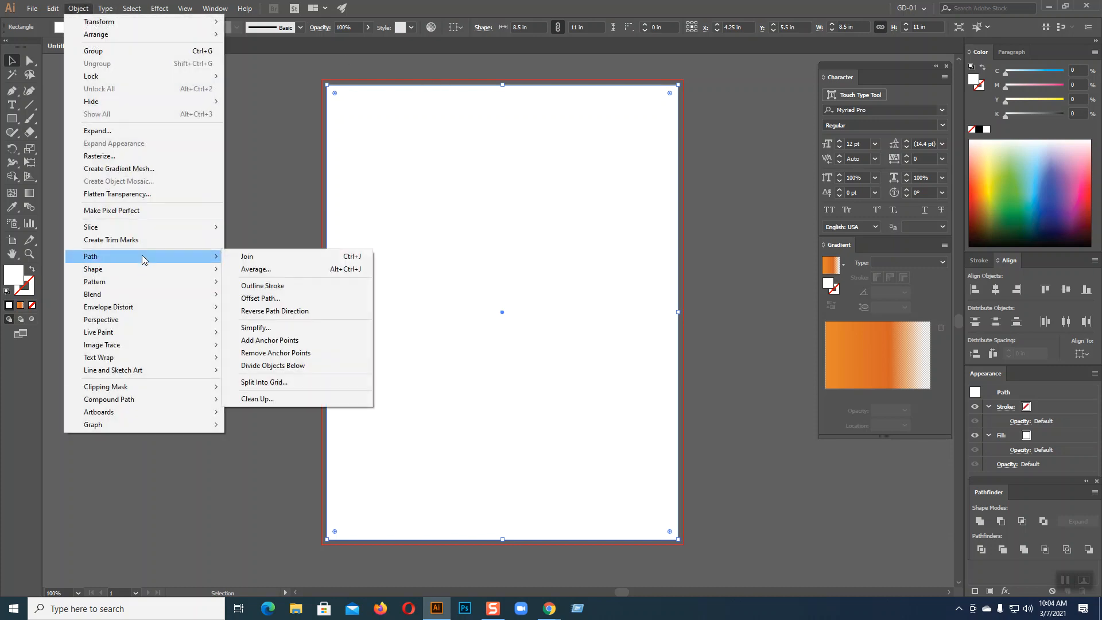
{"action": "left_click", "coordinate": [270, 299]}
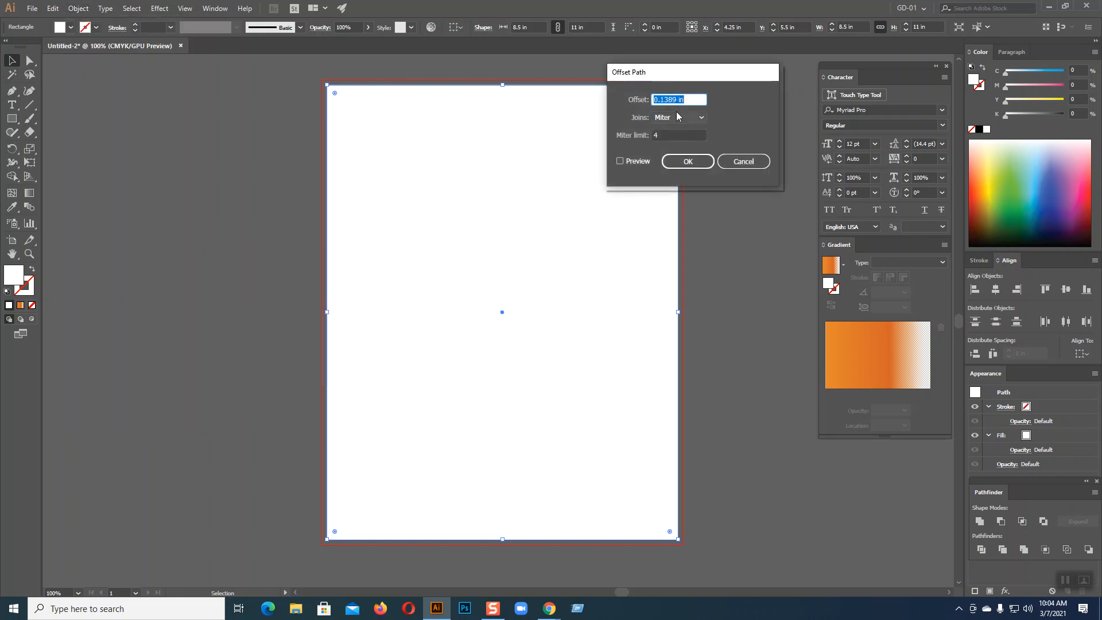
{"action": "left_click_drag", "start_coordinate": [678, 100], "coordinate": [624, 101]}
{"action": "type", "text": "-0.25"}
{"action": "left_click", "coordinate": [620, 161]}
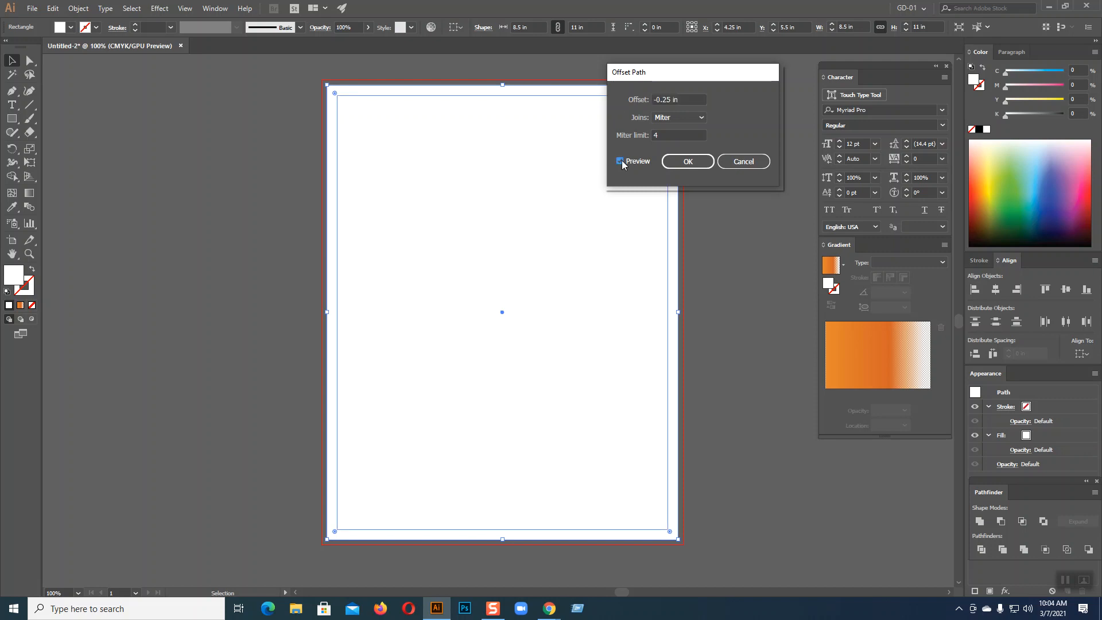
{"action": "left_click", "coordinate": [689, 162]}
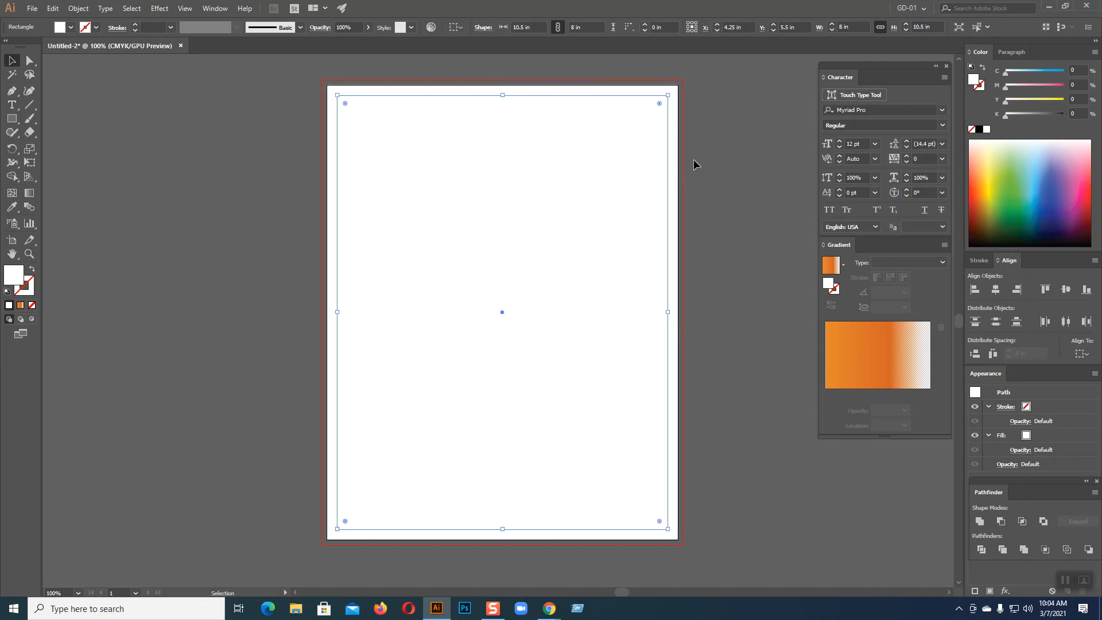
Turn the inset rectangle into a guide and delete the white page-sized rectangle
{"action": "key", "text": "ctrl+5"}
{"action": "left_click", "coordinate": [595, 177]}
{"action": "key", "text": "Delete"}
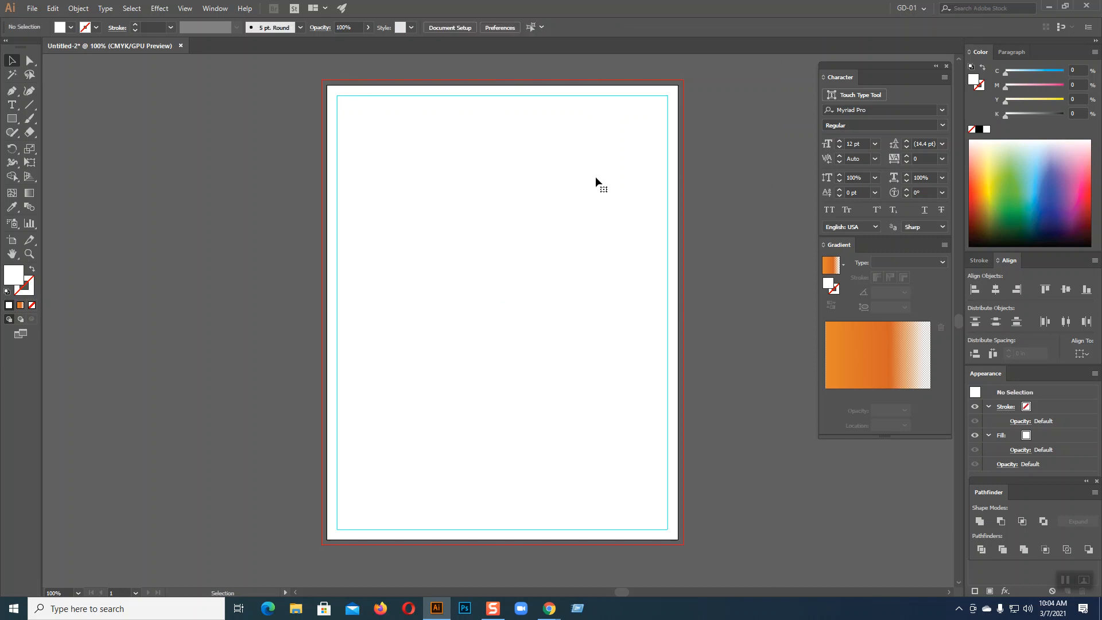
{"action": "scroll", "coordinate": [595, 176], "scroll_direction": "down", "scroll_amount": 2}
{"action": "scroll", "coordinate": [595, 177], "scroll_direction": "up", "scroll_amount": 2}
{"action": "left_click", "coordinate": [549, 609]}
{"action": "left_click", "coordinate": [485, 554]}
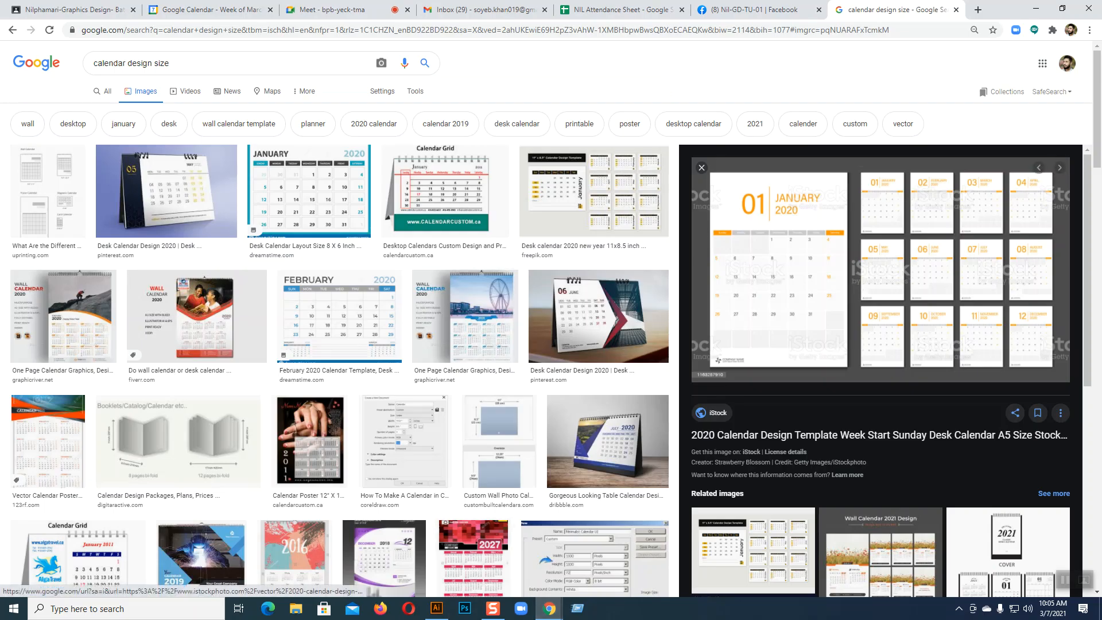
{"action": "left_click", "coordinate": [395, 373]}
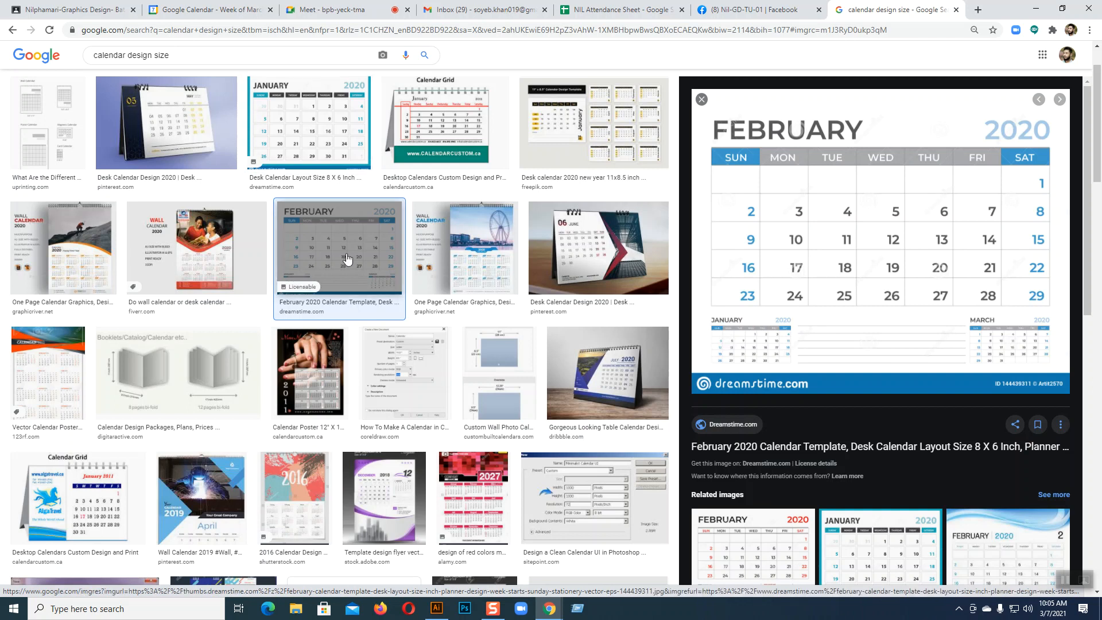
{"action": "scroll", "coordinate": [416, 241], "scroll_direction": "down", "scroll_amount": 3}
{"action": "scroll", "coordinate": [785, 302], "scroll_direction": "down", "scroll_amount": 2}
{"action": "scroll", "coordinate": [785, 301], "scroll_direction": "down", "scroll_amount": 4}
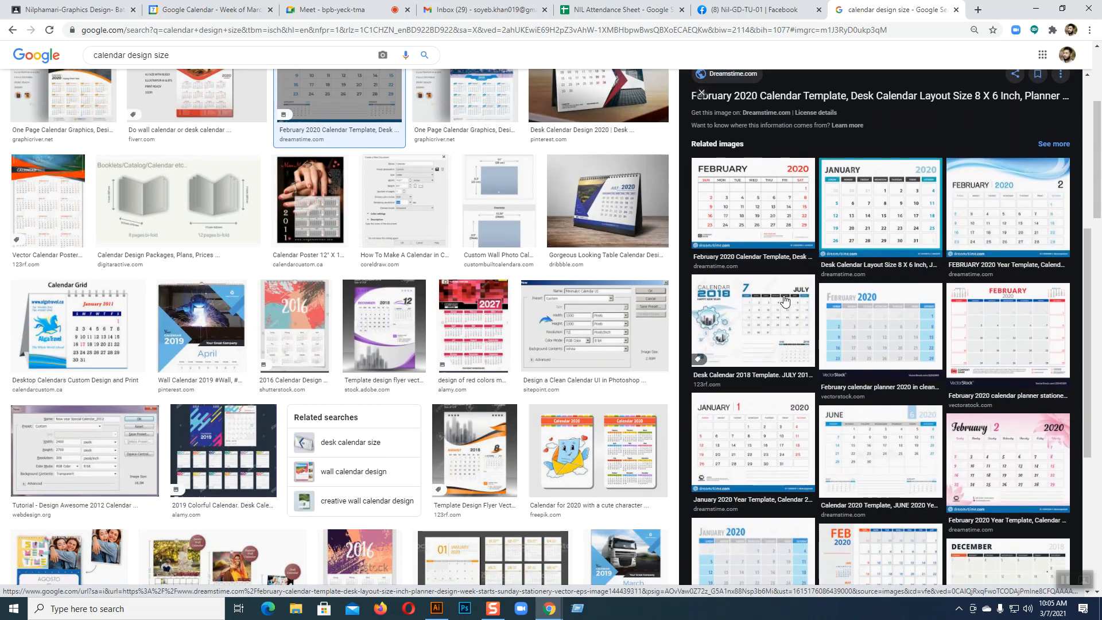
{"action": "scroll", "coordinate": [785, 301], "scroll_direction": "down", "scroll_amount": 2}
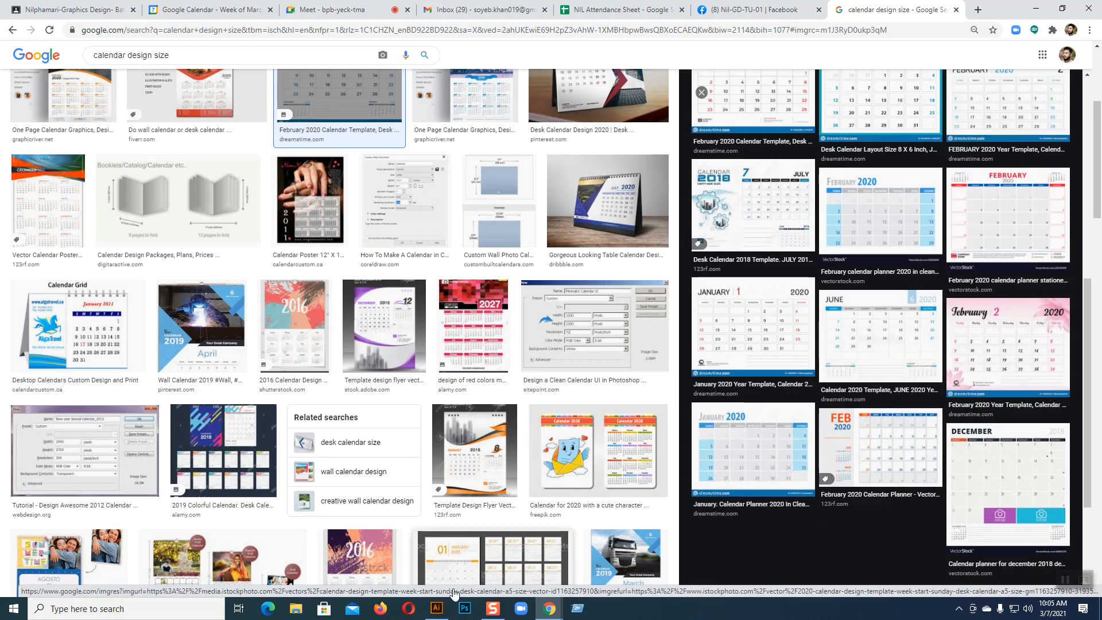
{"action": "left_click", "coordinate": [437, 609]}
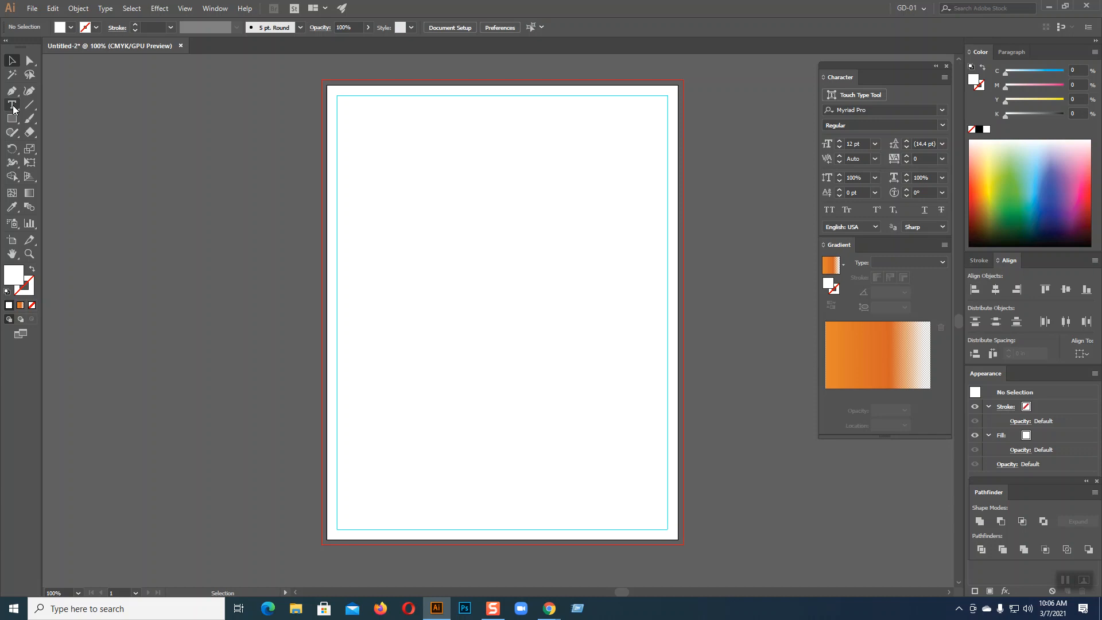
Zoom the blank page to 150% and recenter it in the workspace
{"action": "key", "text": "ctrl+minus"}
{"action": "key", "text": "ctrl+equal"}
{"action": "key", "text": "ctrl+equal"}
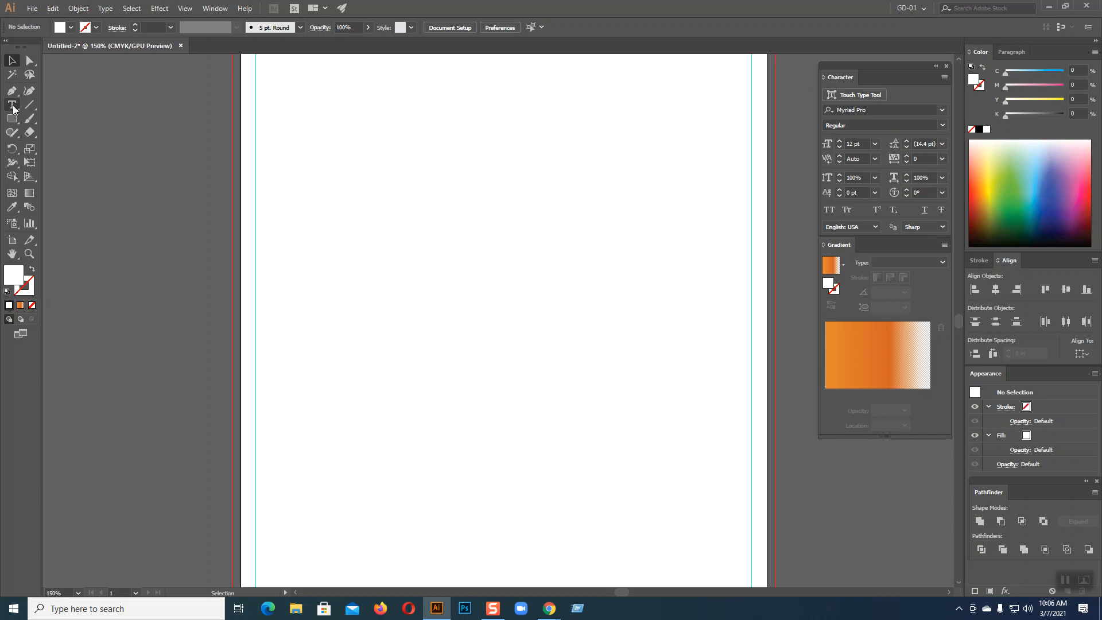
{"action": "scroll", "coordinate": [576, 290], "scroll_direction": "down", "scroll_amount": 2}
{"action": "scroll", "coordinate": [581, 287], "scroll_direction": "up", "scroll_amount": 1}
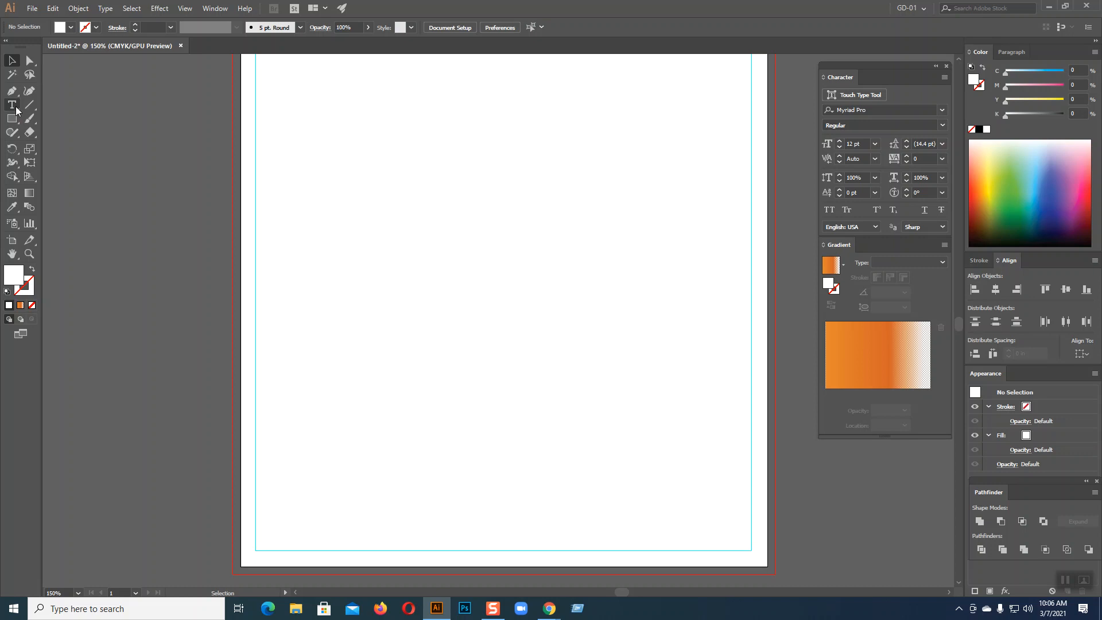
Open the calendar image search and preview the VectorStock and stationery February 2020 calendars
{"action": "left_click", "coordinate": [548, 609]}
{"action": "left_click", "coordinate": [514, 559]}
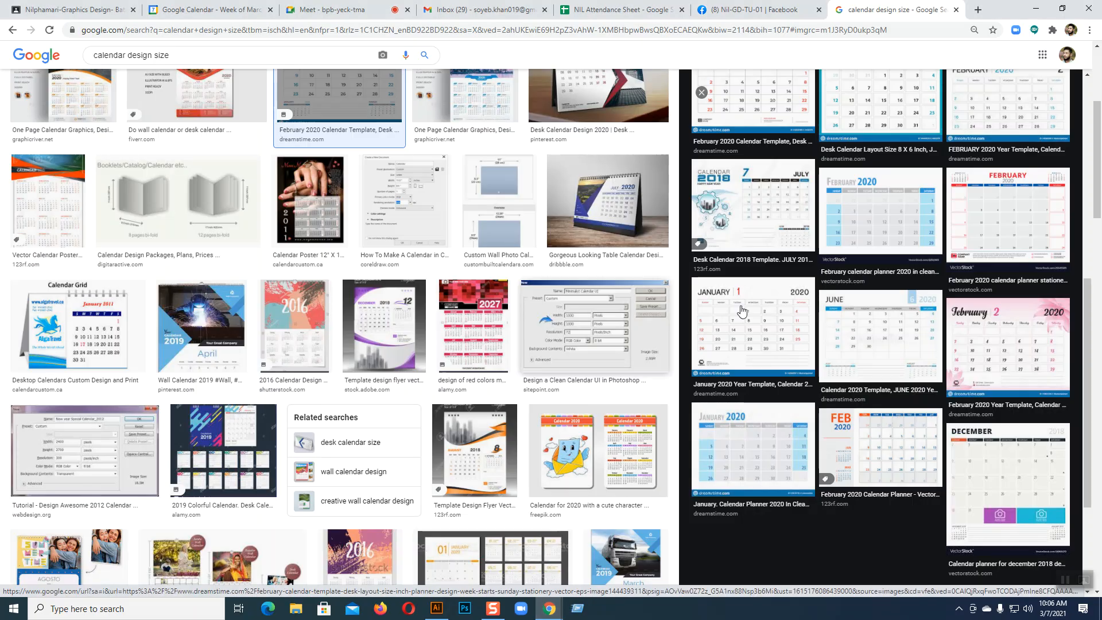
{"action": "scroll", "coordinate": [818, 240], "scroll_direction": "up", "scroll_amount": 2}
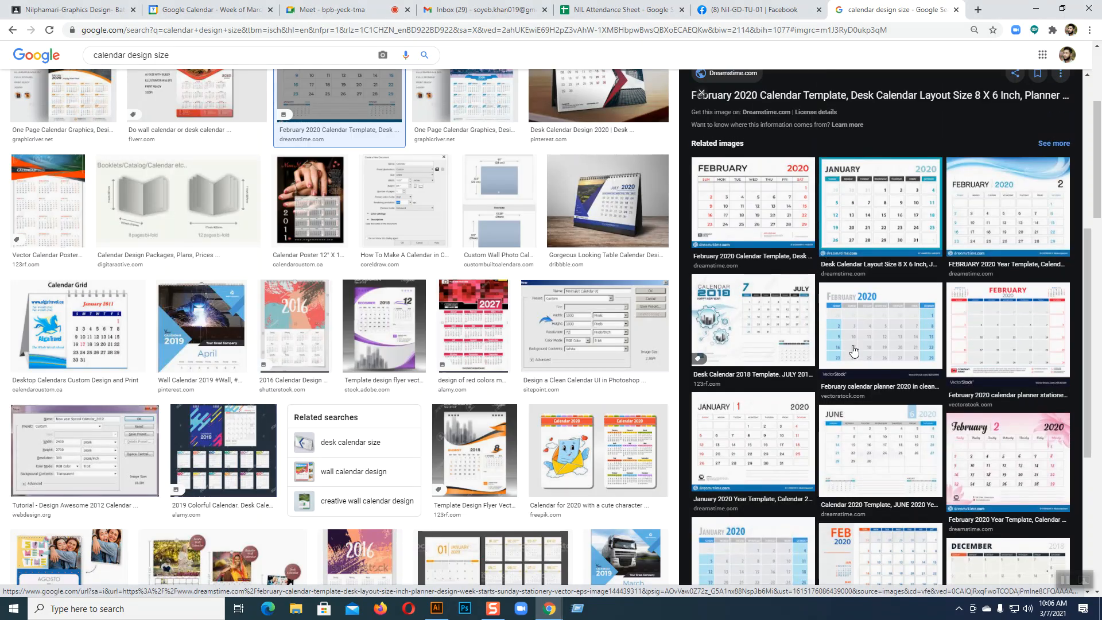
{"action": "left_click", "coordinate": [855, 352]}
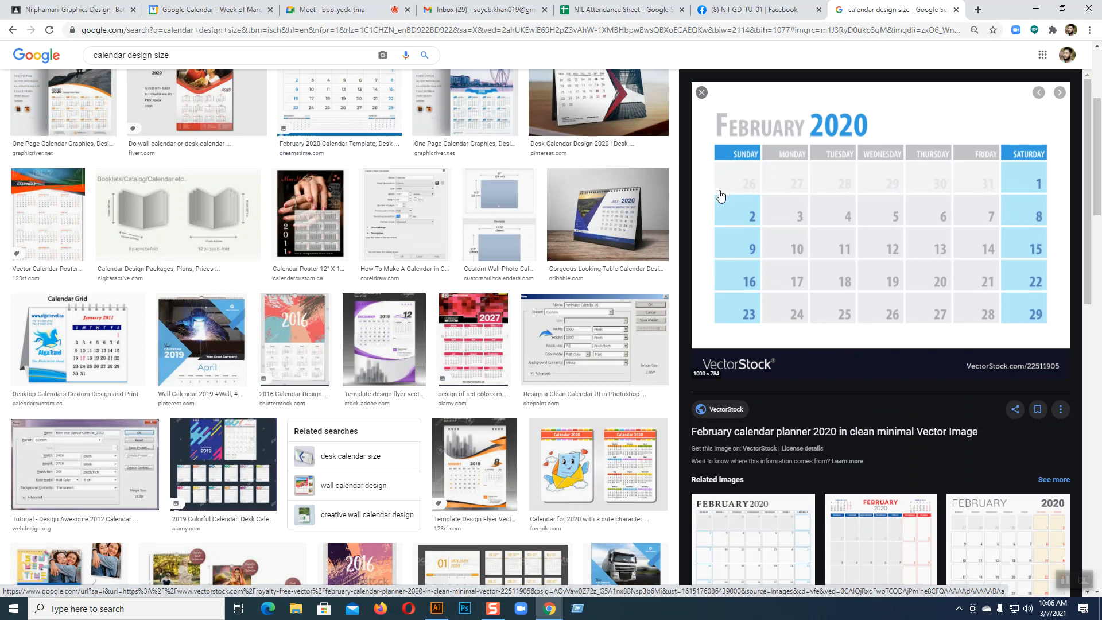
{"action": "scroll", "coordinate": [904, 363], "scroll_direction": "down", "scroll_amount": 5}
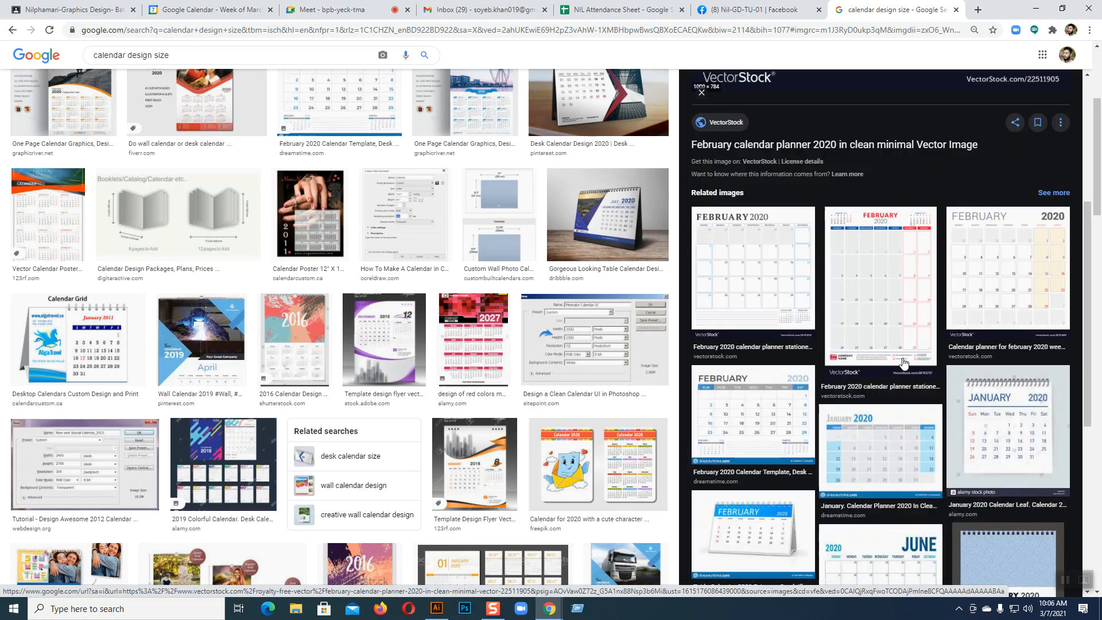
{"action": "left_click", "coordinate": [886, 300]}
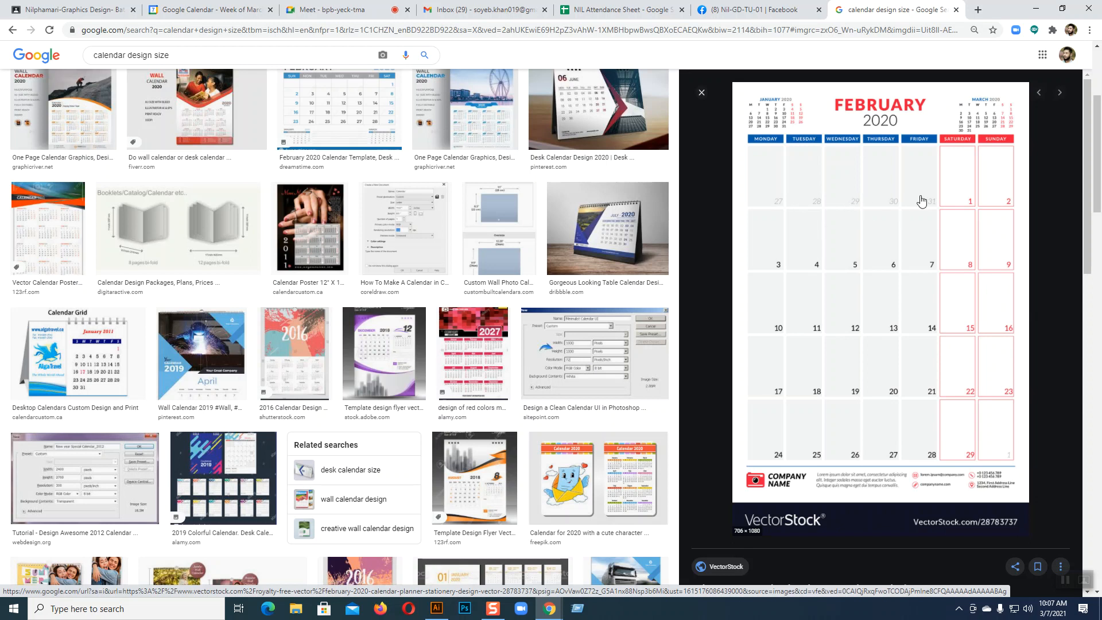
Preview more 2020 calendar designs, ending on the blue vertical template, then return to Illustrator
{"action": "scroll", "coordinate": [847, 337], "scroll_direction": "down", "scroll_amount": 1}
{"action": "scroll", "coordinate": [848, 339], "scroll_direction": "down", "scroll_amount": 8}
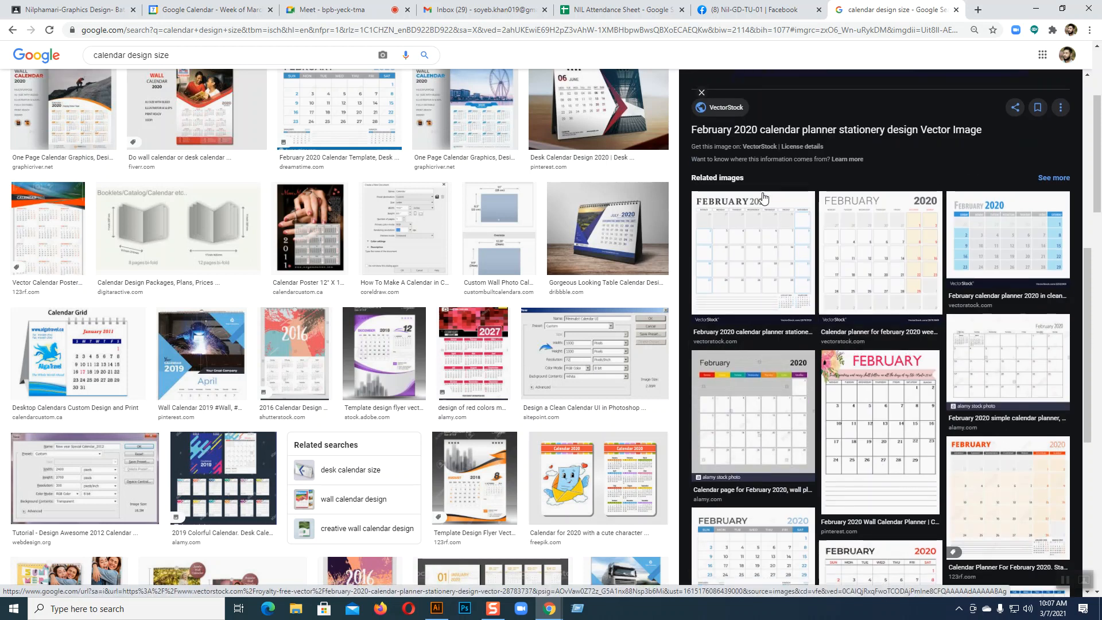
{"action": "left_click", "coordinate": [769, 275]}
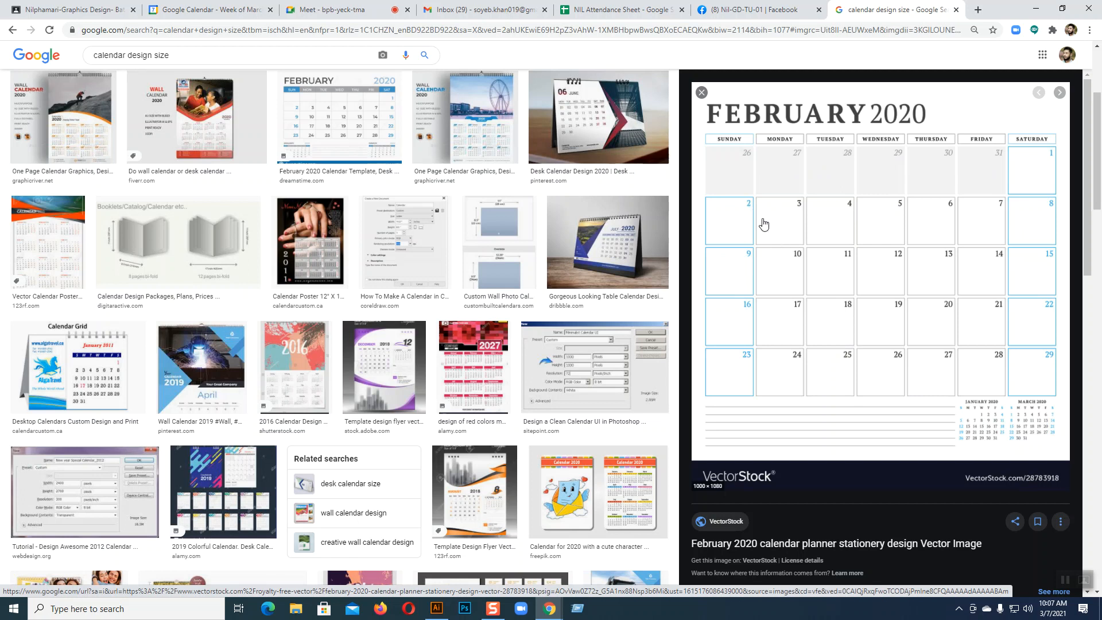
{"action": "left_click", "coordinate": [324, 147]}
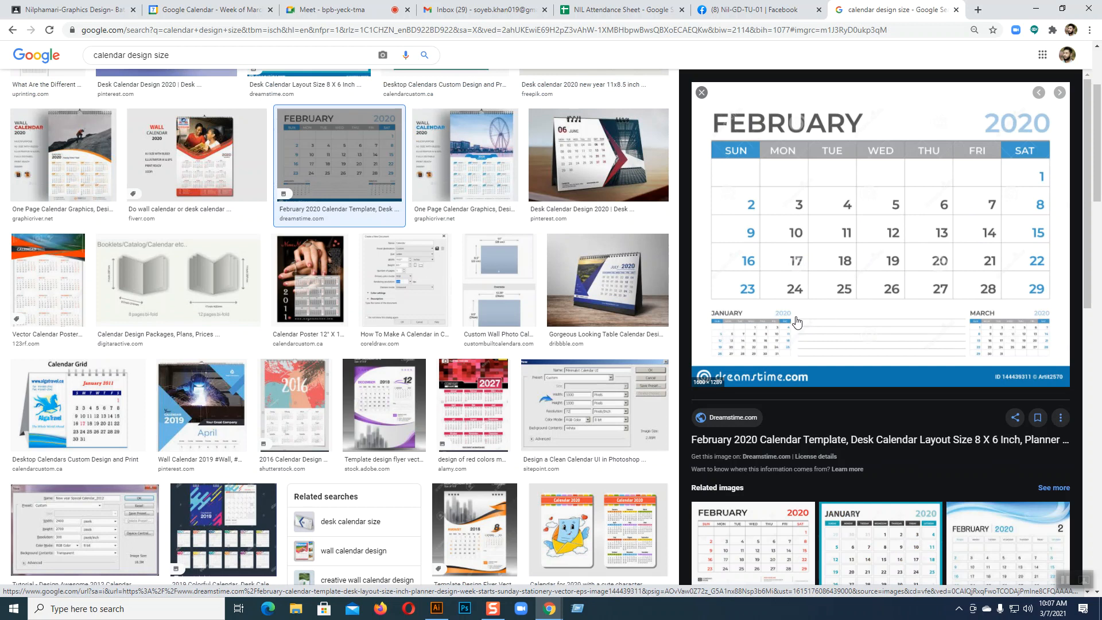
{"action": "scroll", "coordinate": [862, 374], "scroll_direction": "down", "scroll_amount": 4}
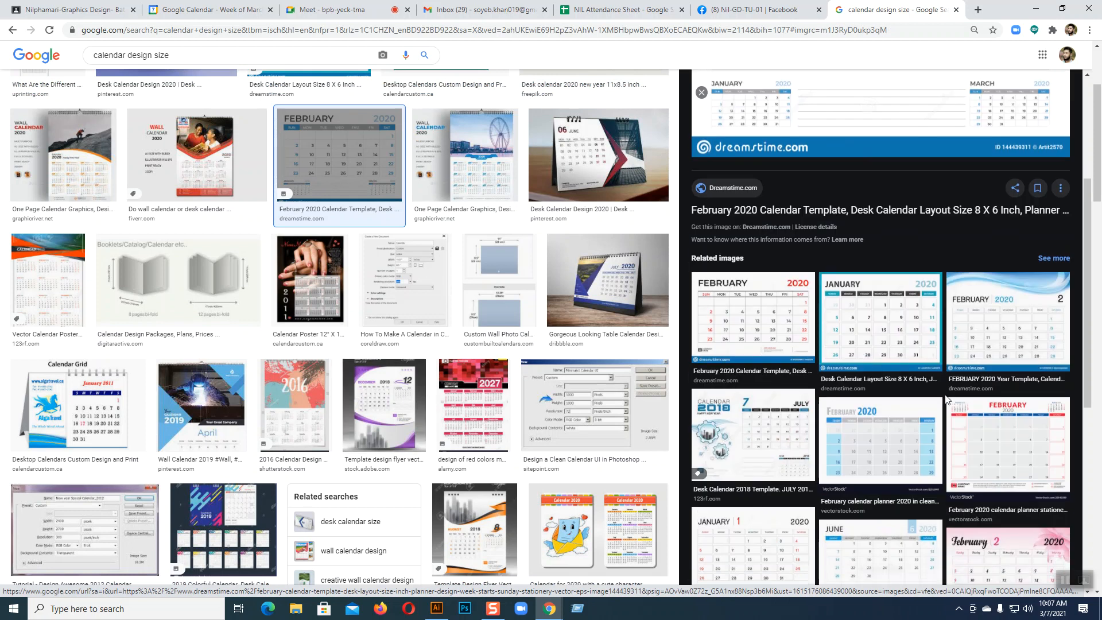
{"action": "scroll", "coordinate": [460, 320], "scroll_direction": "up", "scroll_amount": 3}
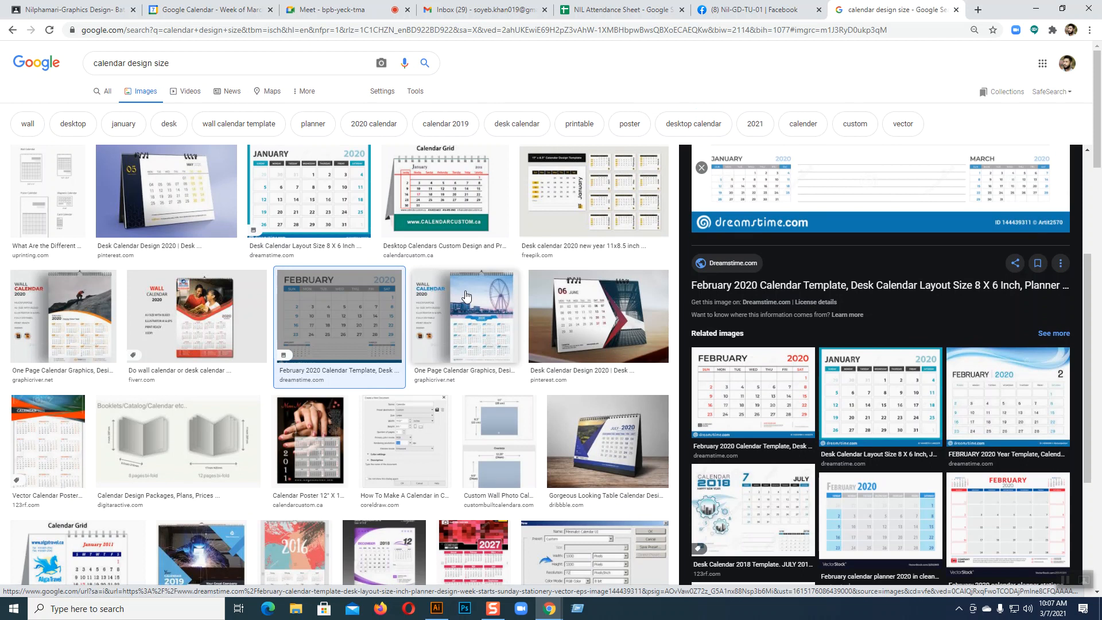
{"action": "left_click", "coordinate": [167, 191]}
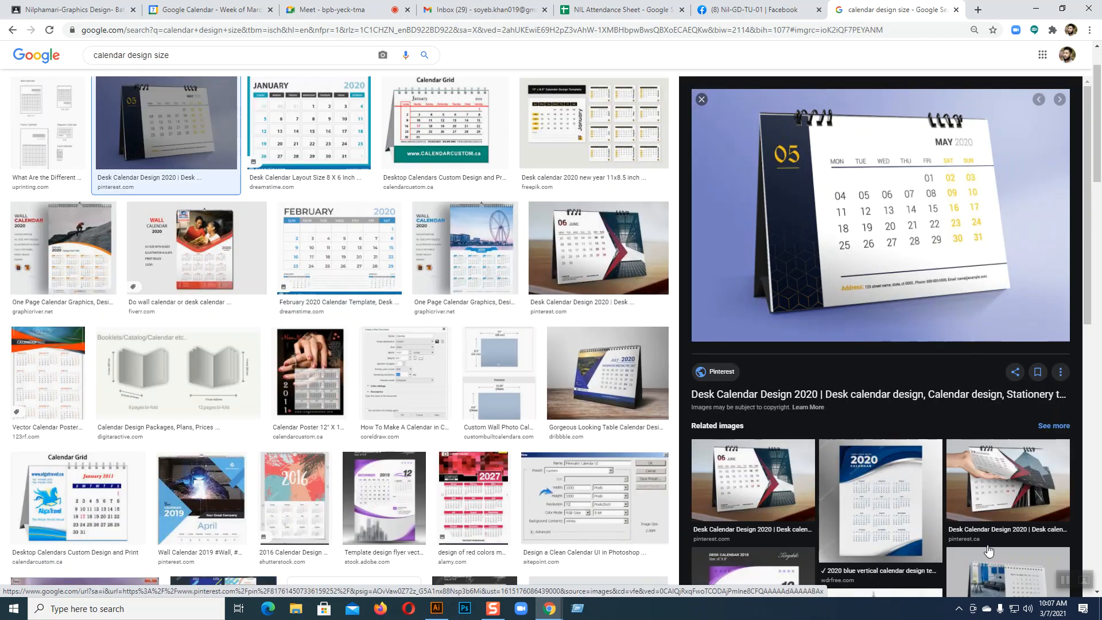
{"action": "left_click", "coordinate": [876, 491]}
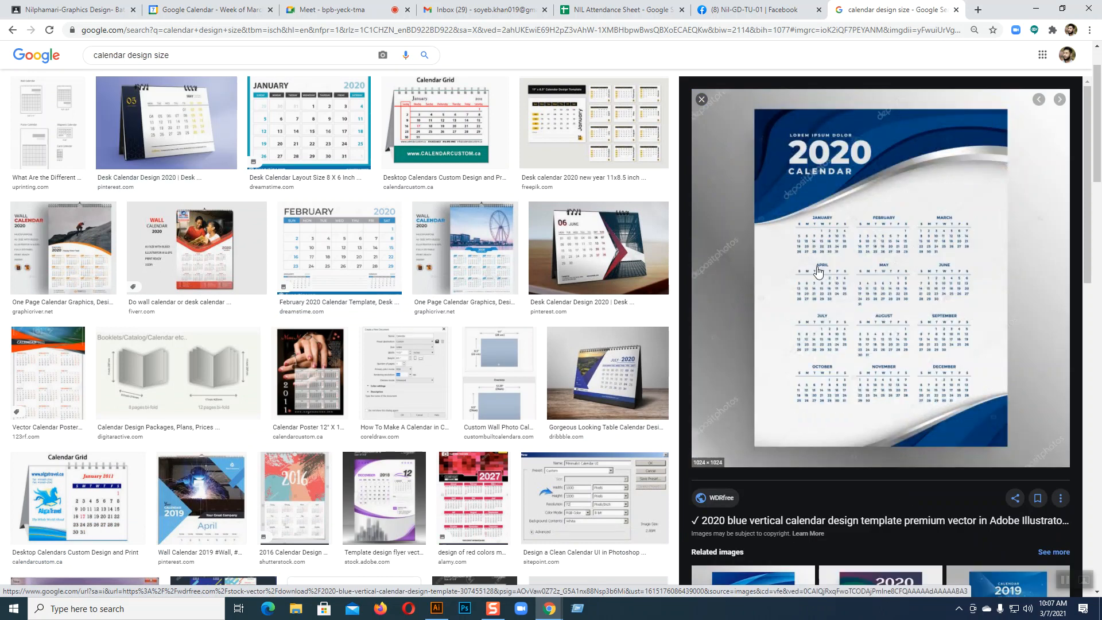
{"action": "left_click", "coordinate": [444, 611]}
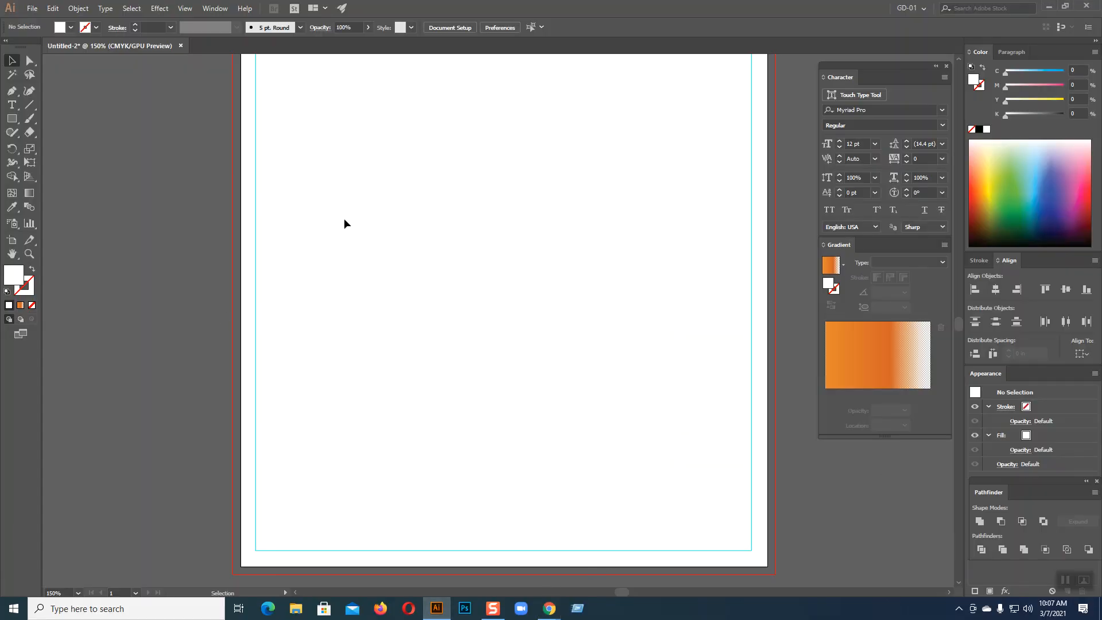
Draw a text area across the lower page margins and delete its placeholder text
{"action": "left_click", "coordinate": [12, 105]}
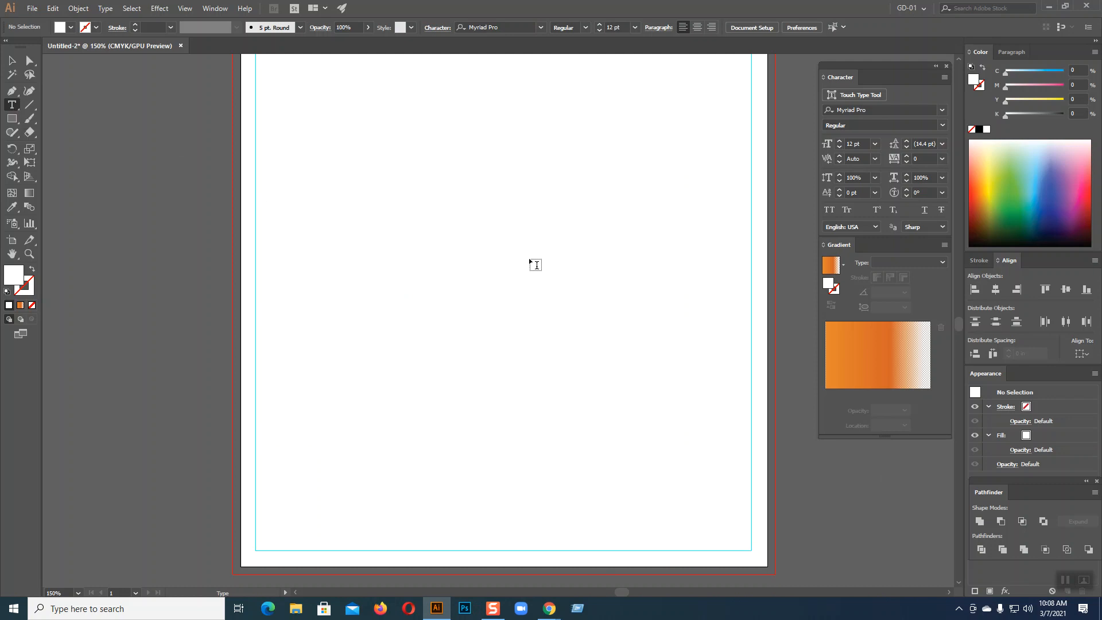
{"action": "scroll", "coordinate": [535, 264], "scroll_direction": "down", "scroll_amount": 2}
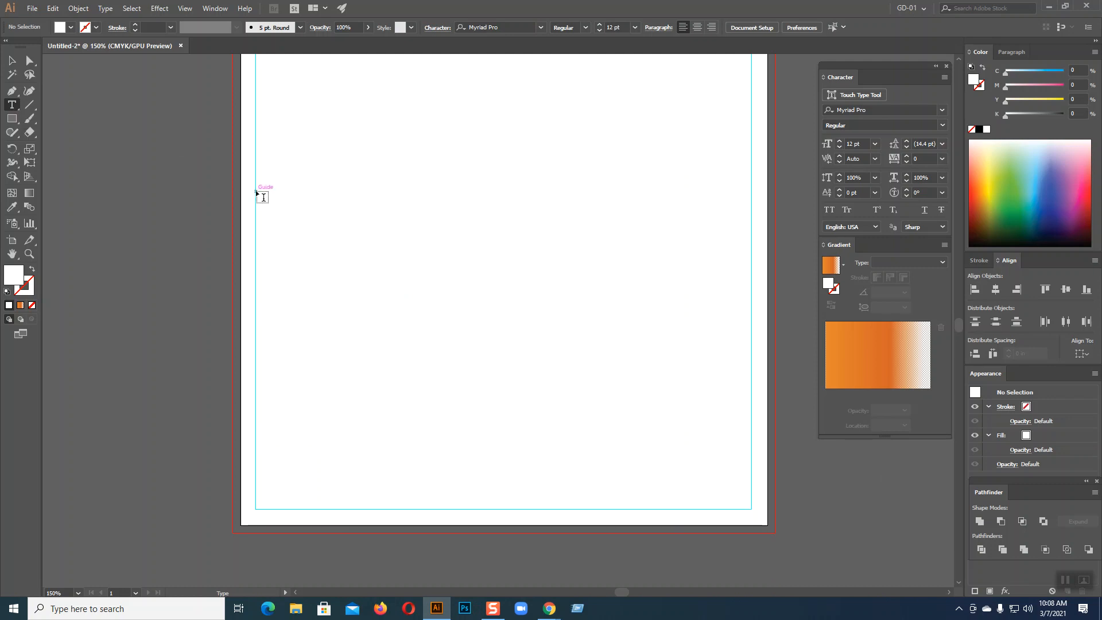
{"action": "left_click_drag", "start_coordinate": [256, 220], "coordinate": [760, 515]}
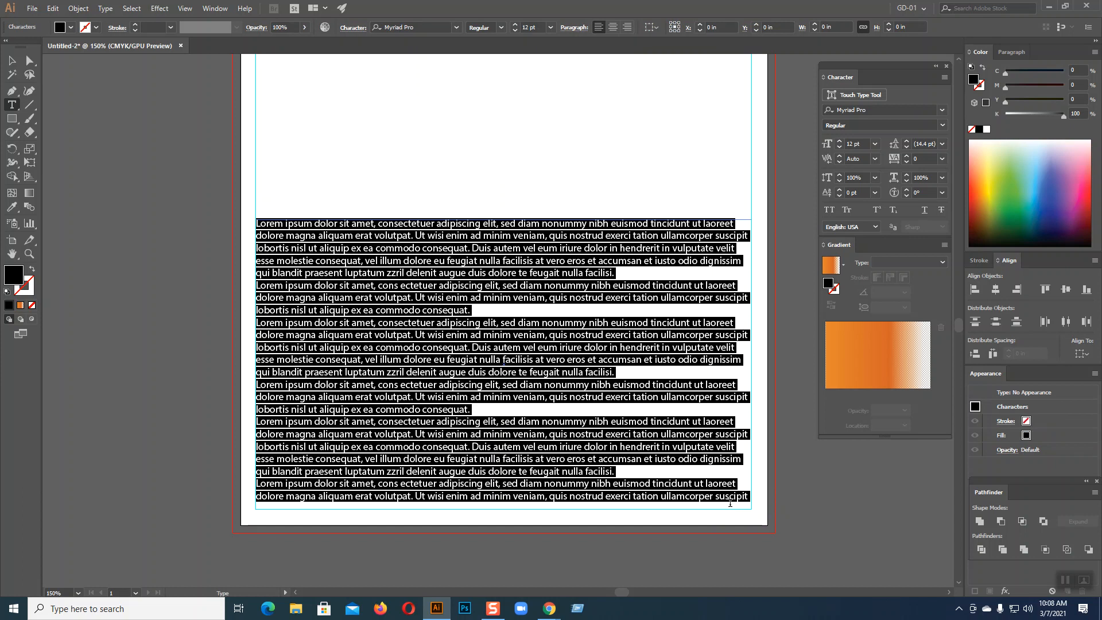
{"action": "key", "text": "BackSpace"}
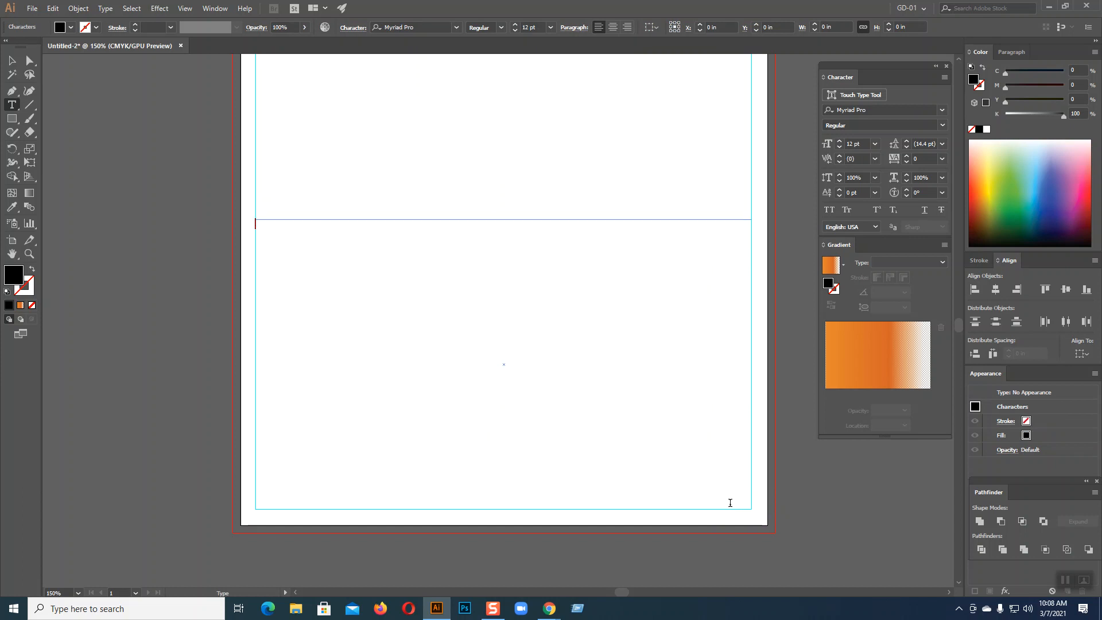
{"action": "left_click", "coordinate": [12, 60]}
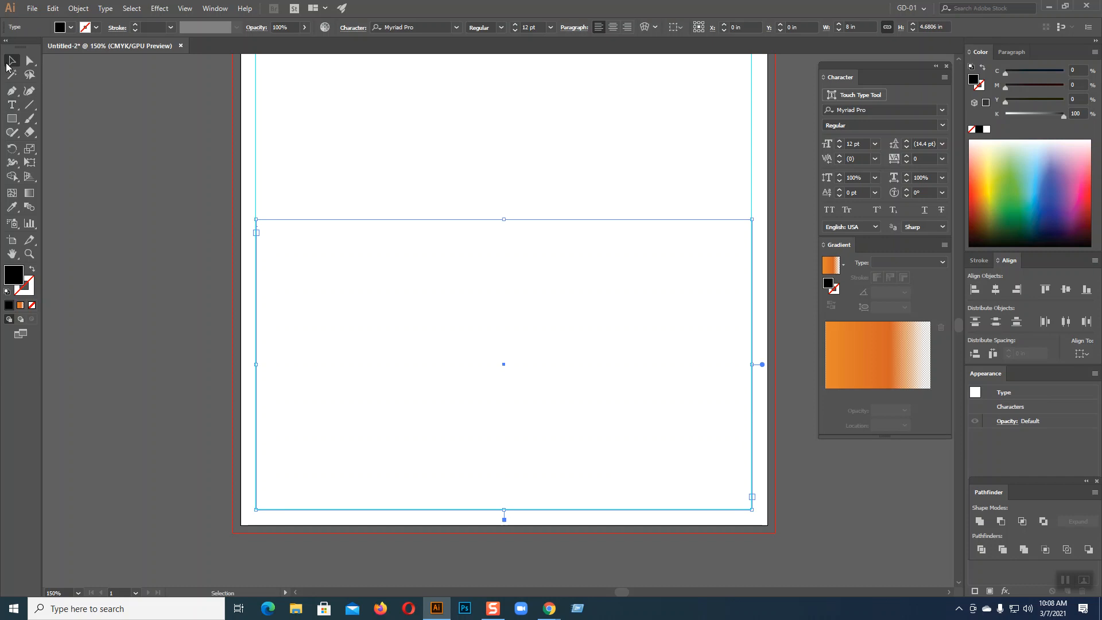
Try resizing the text frame, undo it, and draw another text area in the upper page
{"action": "left_click_drag", "start_coordinate": [504, 219], "coordinate": [504, 242]}
{"action": "left_click_drag", "start_coordinate": [752, 242], "coordinate": [744, 246]}
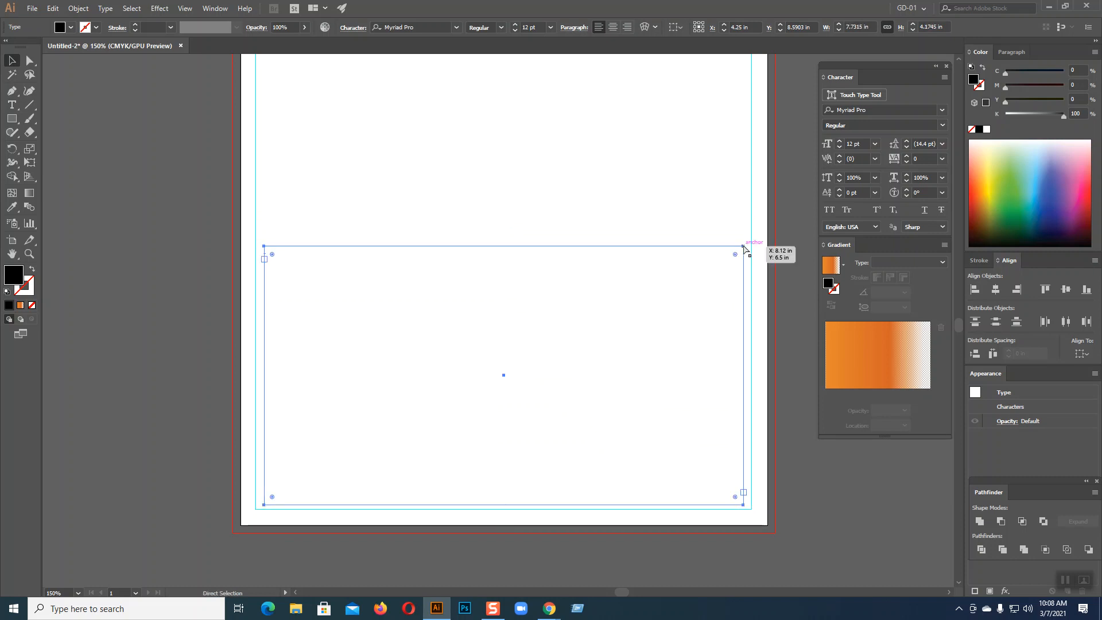
{"action": "key", "text": "ctrl+z"}
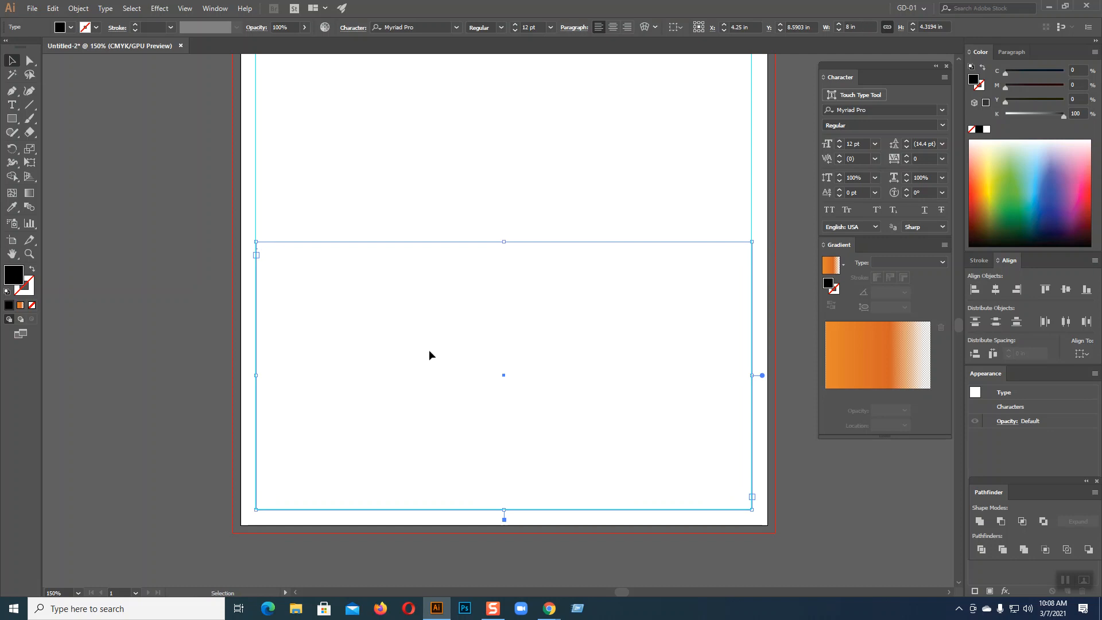
{"action": "scroll", "coordinate": [429, 351], "scroll_direction": "up", "scroll_amount": 3}
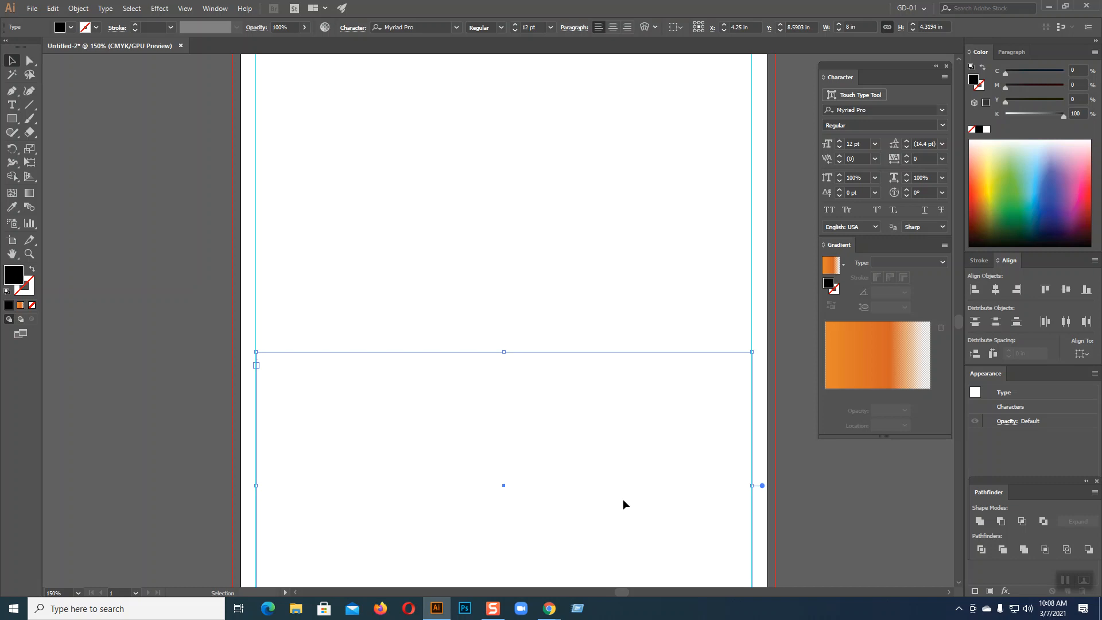
{"action": "scroll", "coordinate": [622, 504], "scroll_direction": "up", "scroll_amount": 2}
{"action": "key", "text": "t"}
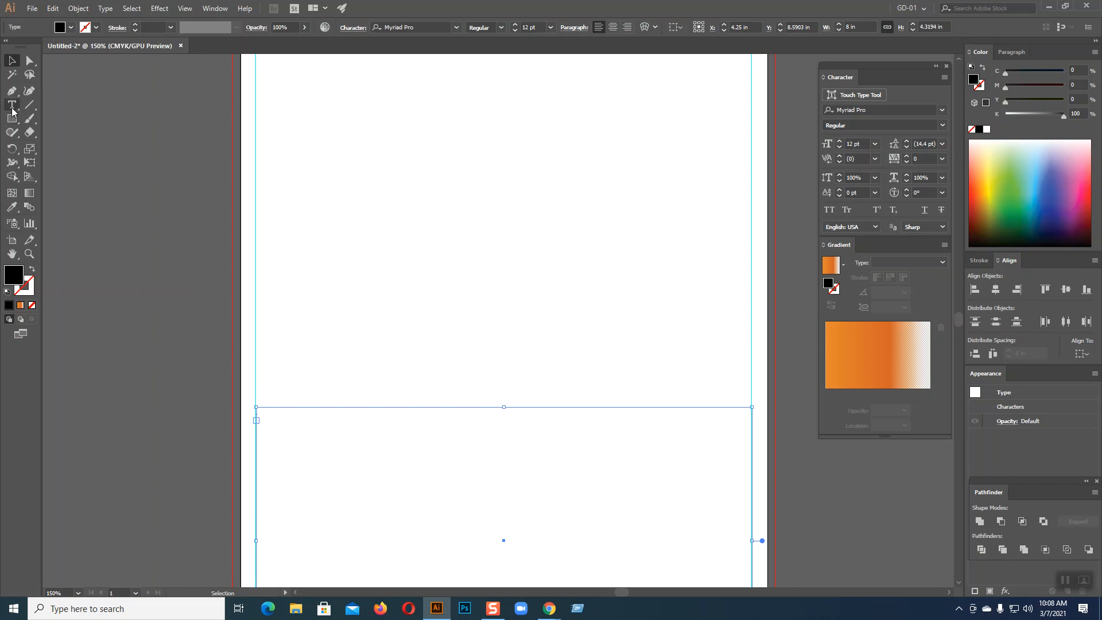
{"action": "left_click_drag", "start_coordinate": [352, 162], "coordinate": [646, 298]}
{"action": "left_click", "coordinate": [11, 61]}
{"action": "key", "text": "Delete"}
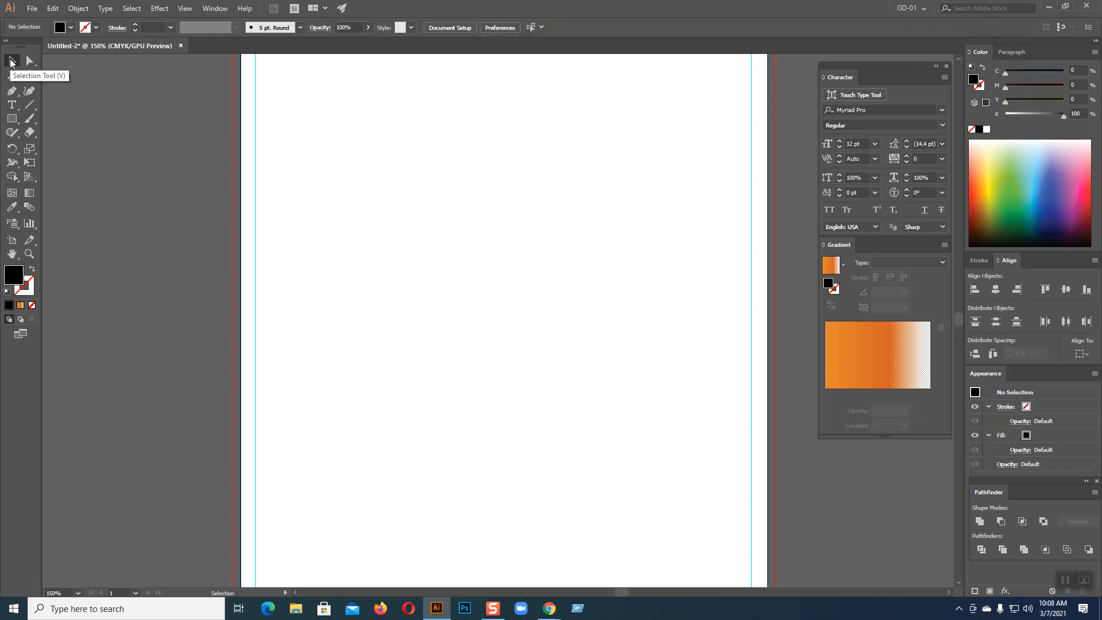
{"action": "scroll", "coordinate": [314, 264], "scroll_direction": "down", "scroll_amount": 1}
{"action": "left_click_drag", "start_coordinate": [317, 192], "coordinate": [383, 340]}
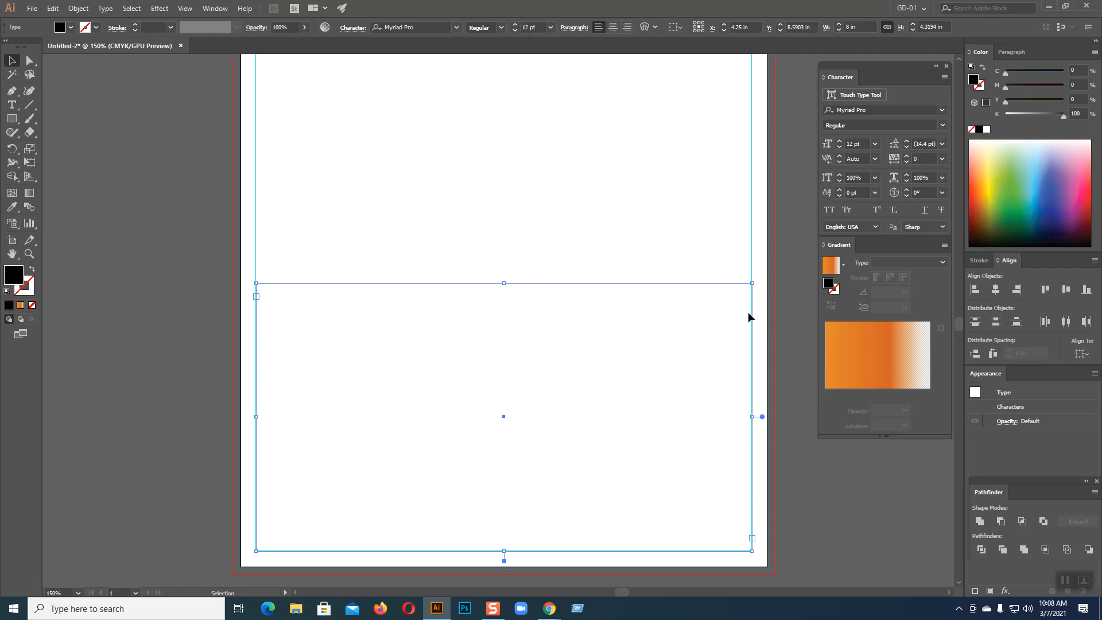
{"action": "scroll", "coordinate": [741, 339], "scroll_direction": "up", "scroll_amount": 1}
{"action": "key", "text": "a"}
{"action": "key", "text": "ctrl+minus"}
{"action": "scroll", "coordinate": [735, 320], "scroll_direction": "up", "scroll_amount": 7}
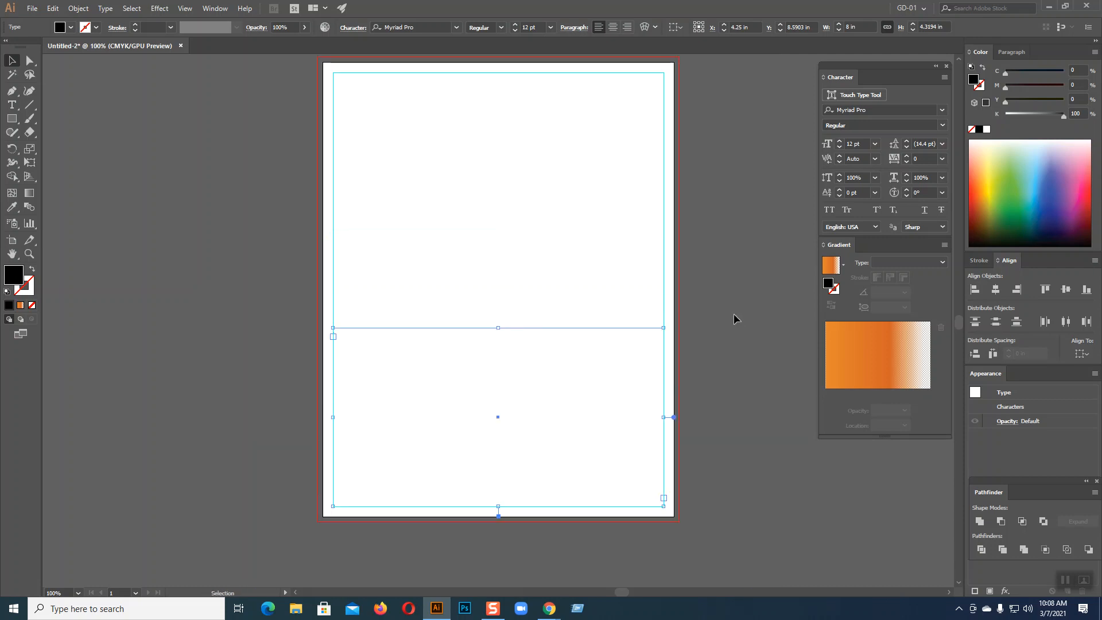
{"action": "left_click_drag", "start_coordinate": [595, 329], "coordinate": [594, 211]}
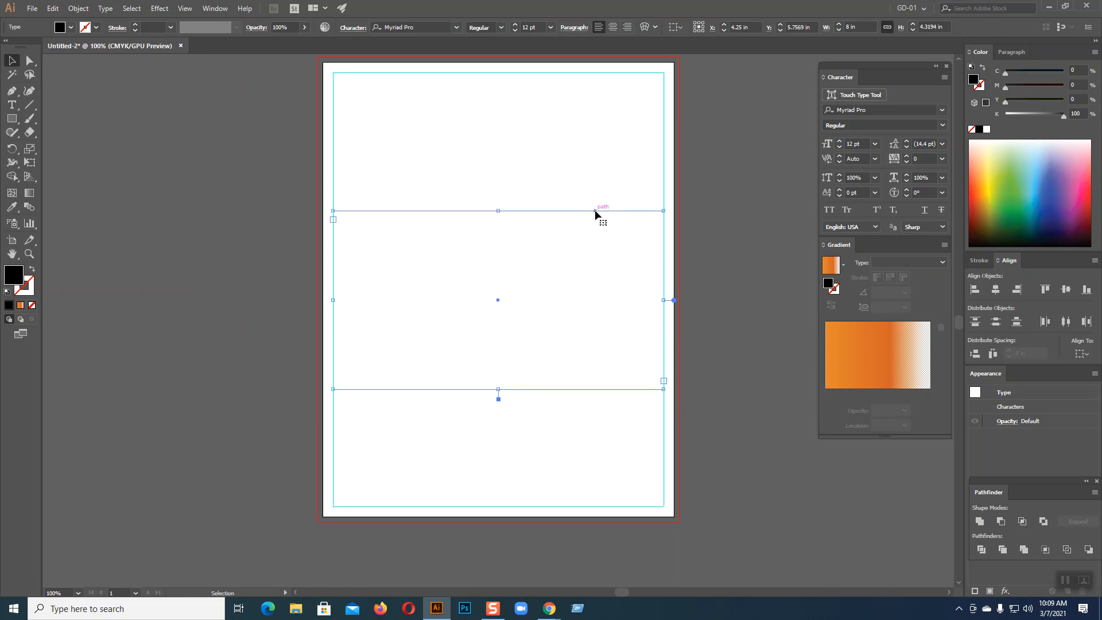
{"action": "key", "text": "a"}
{"action": "key", "text": "ctrl+z"}
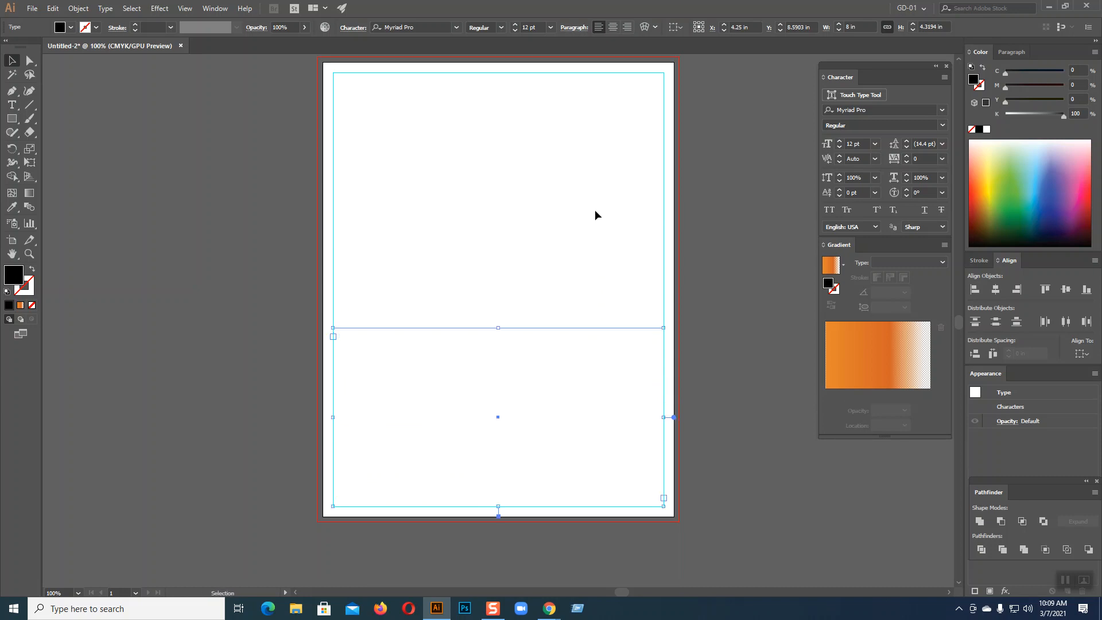
{"action": "scroll", "coordinate": [752, 297], "scroll_direction": "down", "scroll_amount": 4}
{"action": "key", "text": "a"}
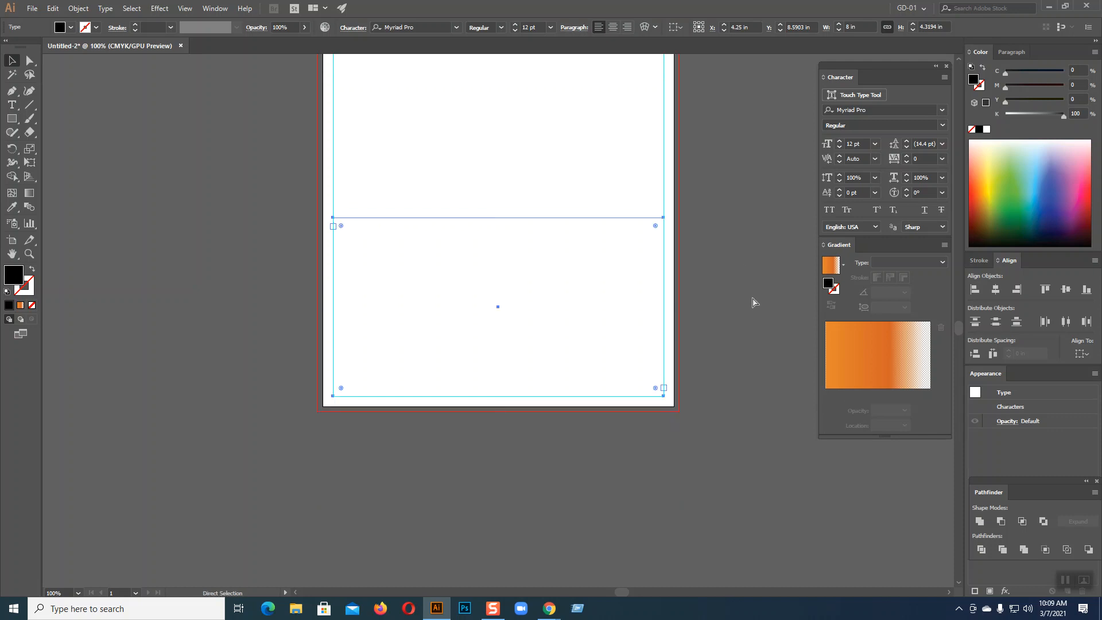
{"action": "key", "text": "ctrl+plus"}
{"action": "key", "text": "v"}
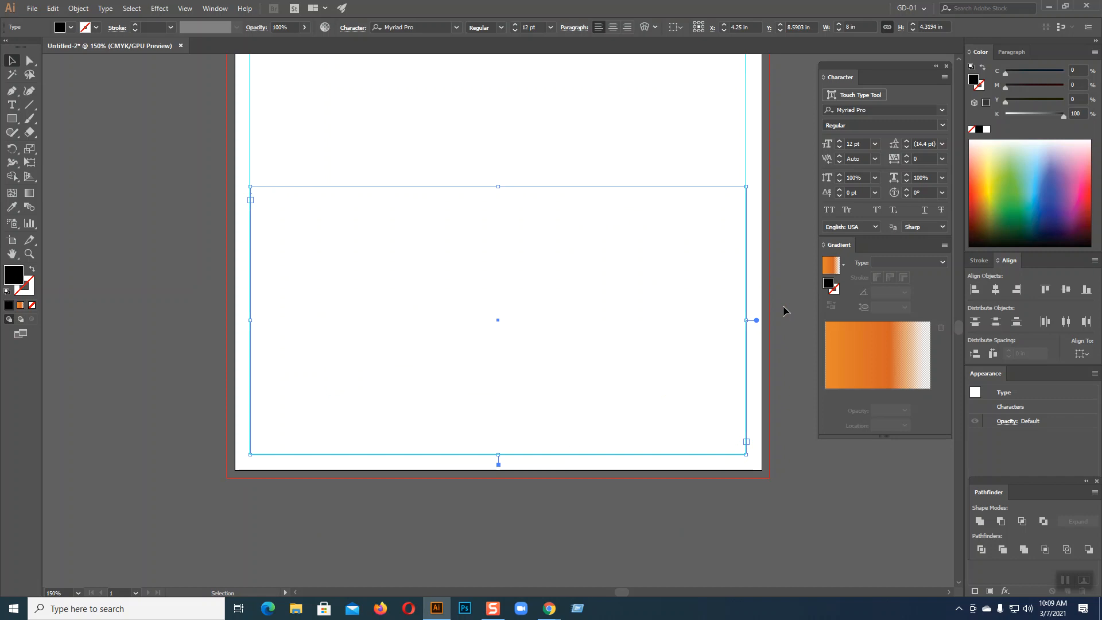
{"action": "scroll", "coordinate": [783, 310], "scroll_direction": "up", "scroll_amount": 1}
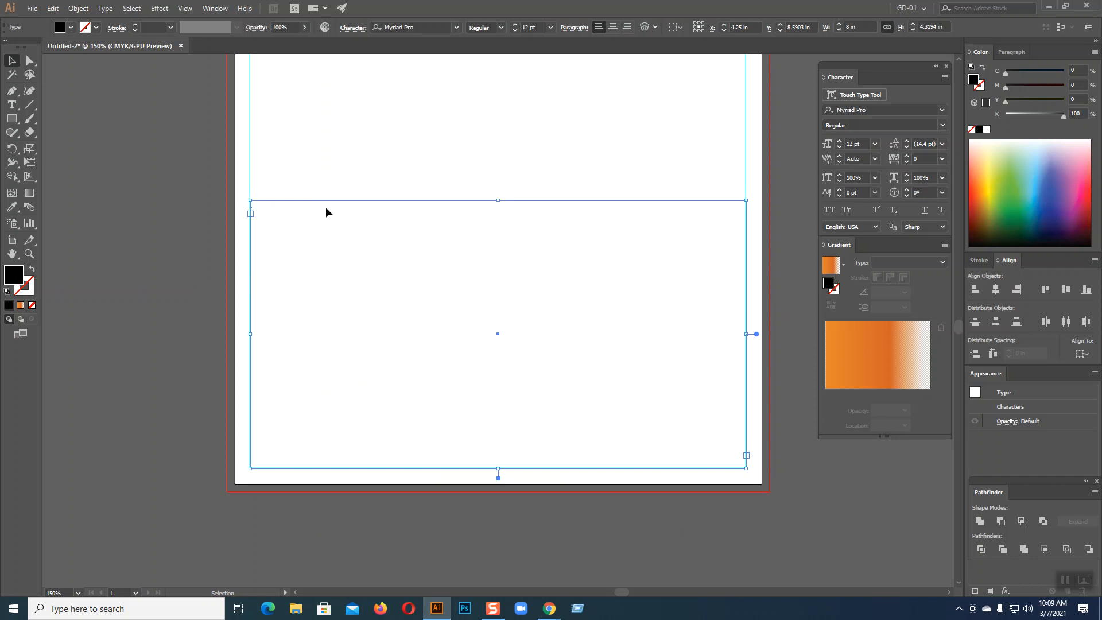
{"action": "scroll", "coordinate": [228, 326], "scroll_direction": "up", "scroll_amount": 5}
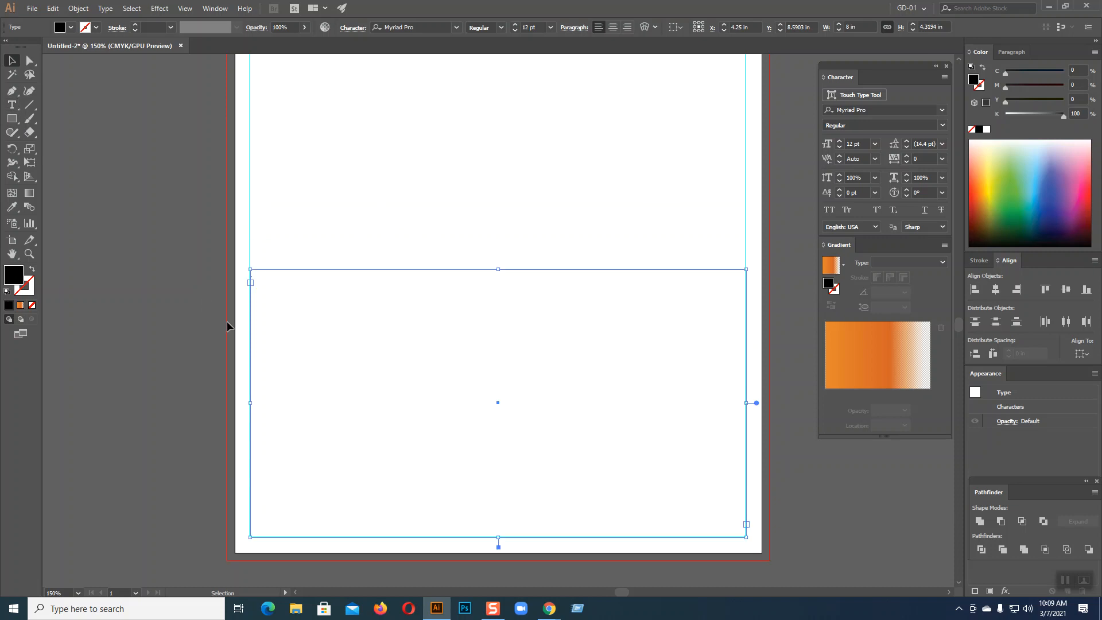
{"action": "scroll", "coordinate": [227, 326], "scroll_direction": "up", "scroll_amount": 18}
{"action": "left_click", "coordinate": [12, 118]}
{"action": "left_click_drag", "start_coordinate": [250, 157], "coordinate": [746, 417]}
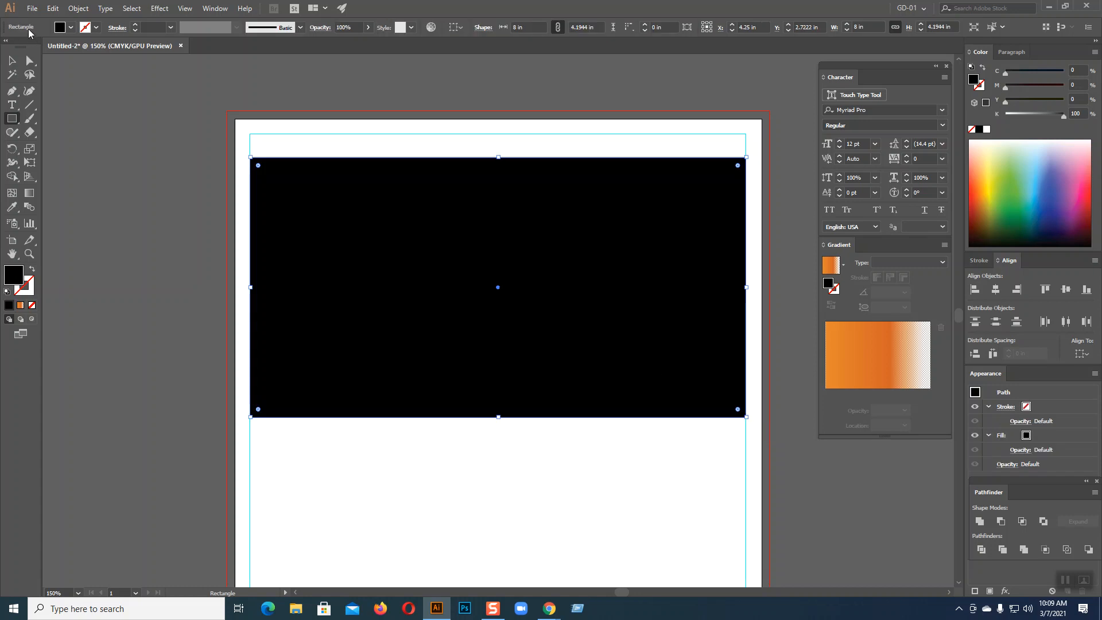
{"action": "left_click", "coordinate": [12, 61]}
{"action": "key", "text": "Delete"}
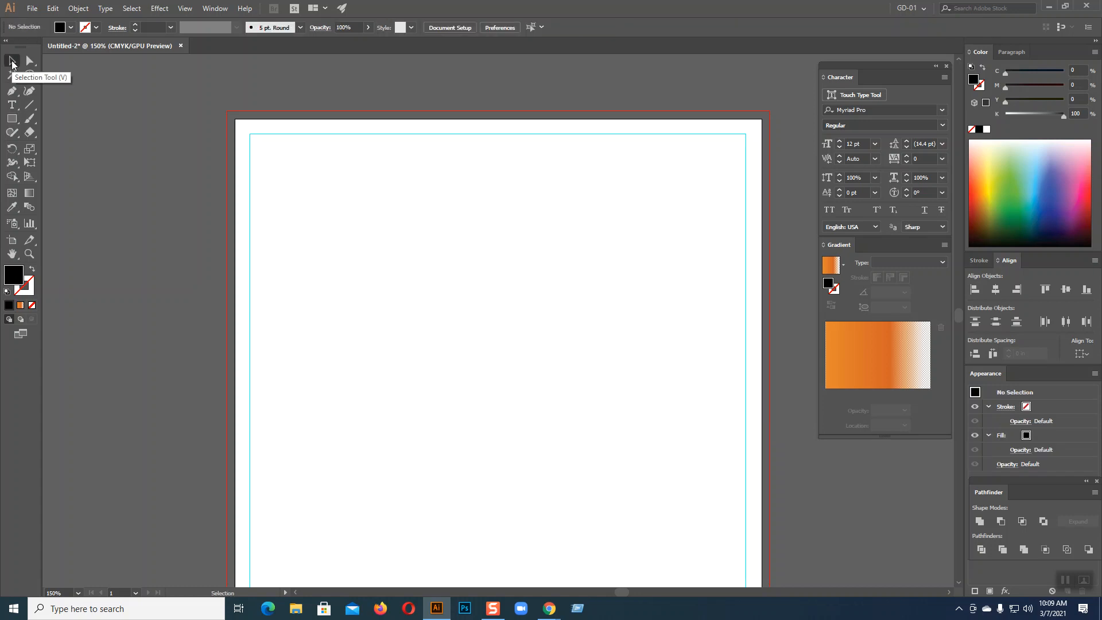
{"action": "scroll", "coordinate": [433, 330], "scroll_direction": "down", "scroll_amount": 3}
{"action": "left_click_drag", "start_coordinate": [389, 289], "coordinate": [442, 382]}
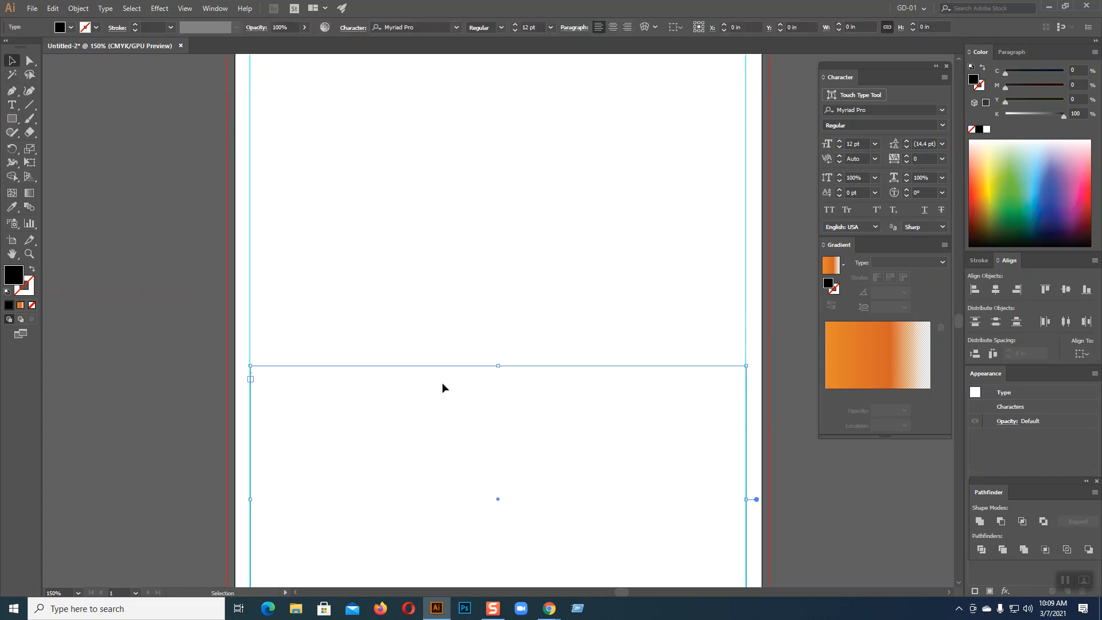
{"action": "scroll", "coordinate": [533, 293], "scroll_direction": "down", "scroll_amount": 3}
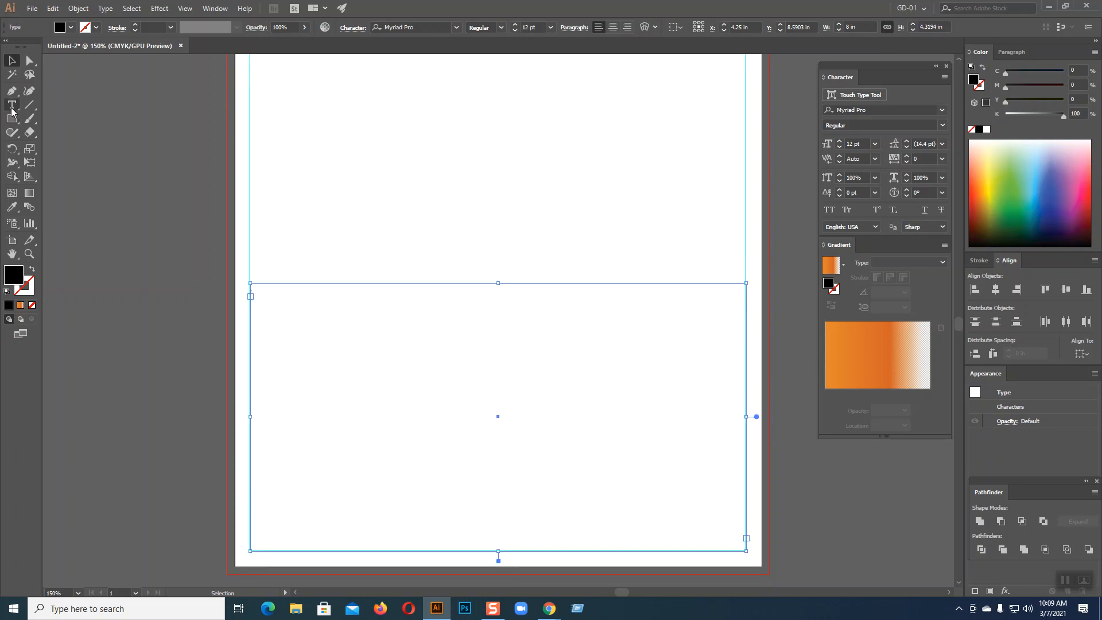
{"action": "scroll", "coordinate": [452, 359], "scroll_direction": "down", "scroll_amount": 2}
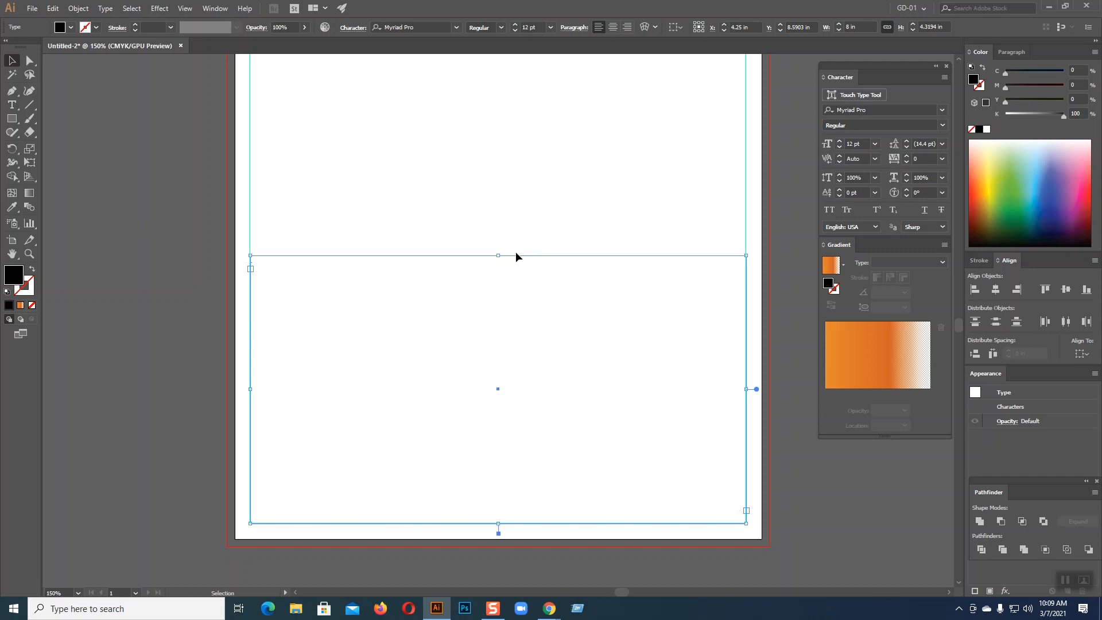
Magnify the screen, check the Type menu, and deselect the text frame
{"action": "key", "text": "super+plus"}
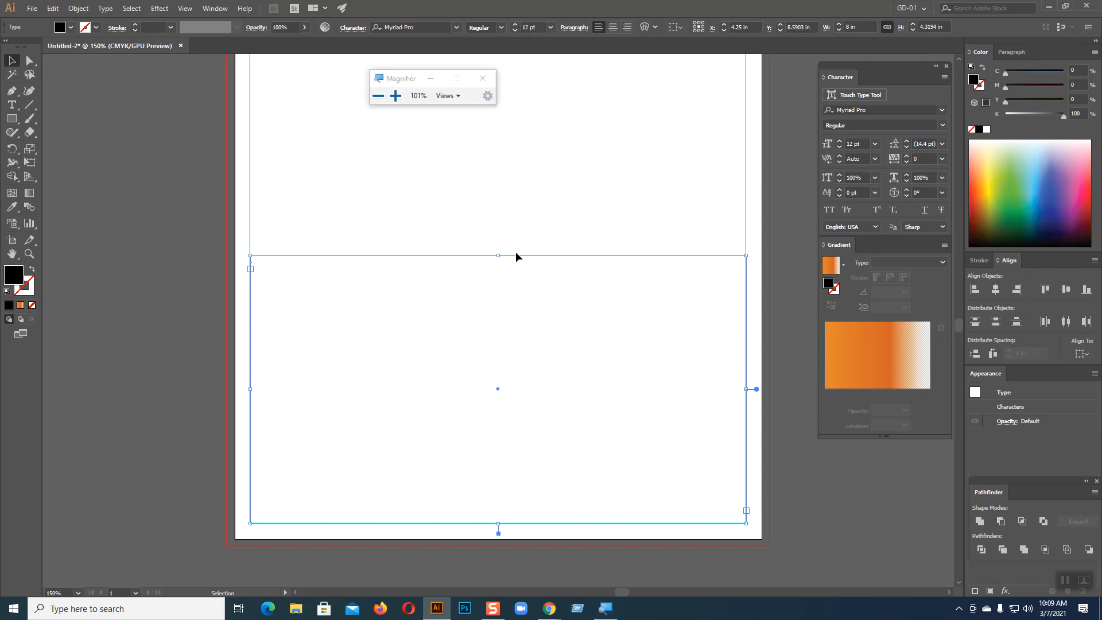
{"action": "left_click", "coordinate": [395, 97]}
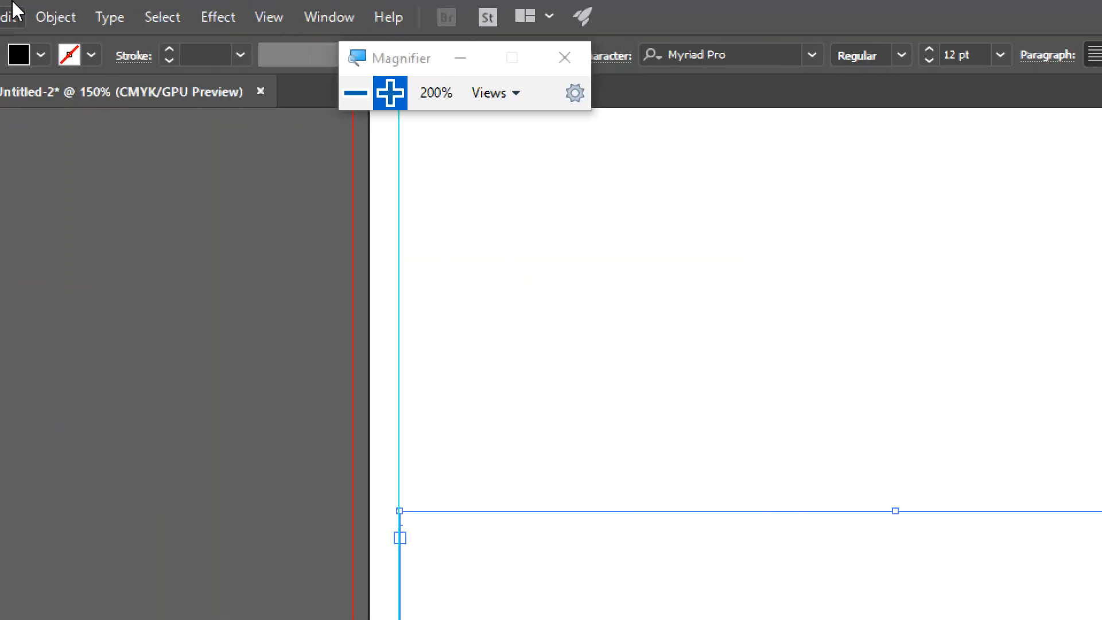
{"action": "left_click", "coordinate": [114, 17]}
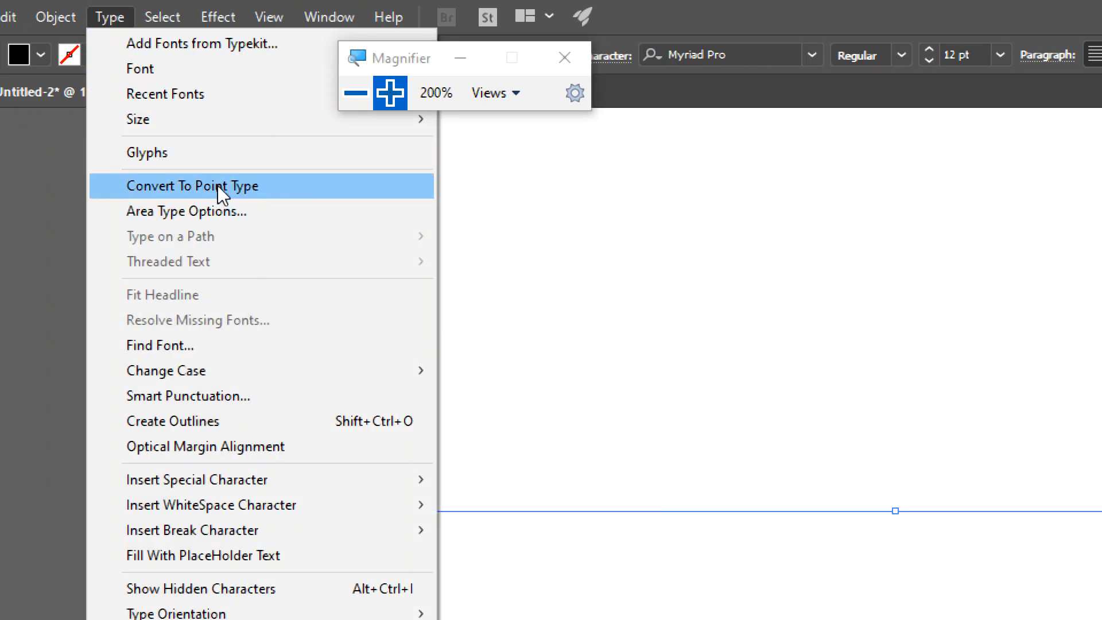
{"action": "left_click", "coordinate": [356, 93]}
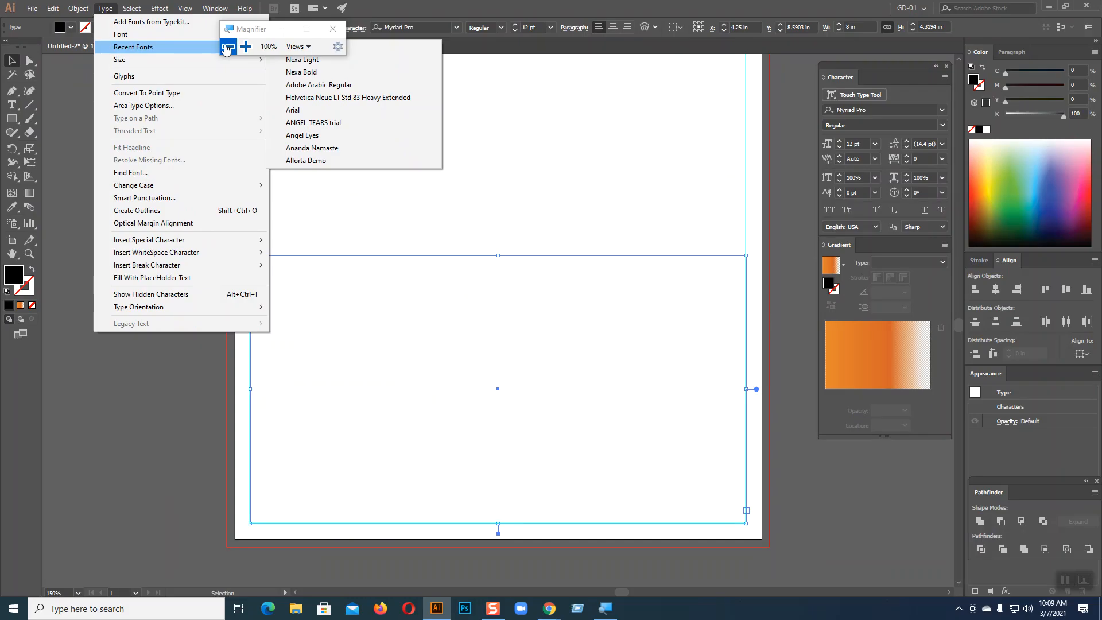
{"action": "left_click", "coordinate": [508, 140]}
{"action": "left_click", "coordinate": [105, 8]}
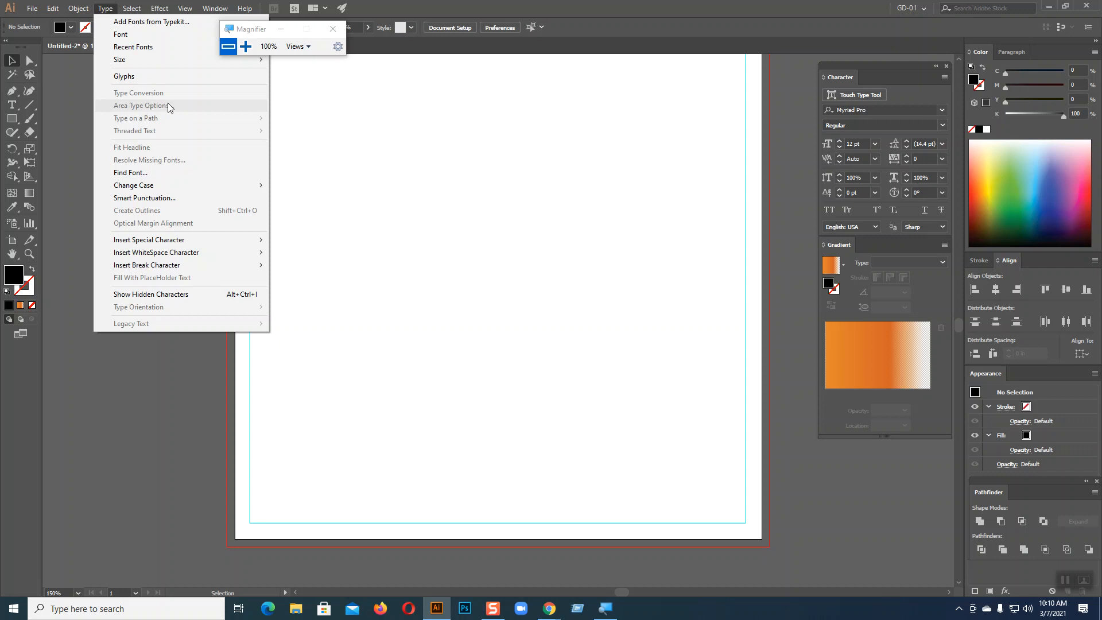
{"action": "left_click", "coordinate": [587, 237]}
Draw a new text area across the page's lower half, then open Adobe Fonts from the Type menu
{"action": "left_click_drag", "start_coordinate": [444, 187], "coordinate": [526, 347]}
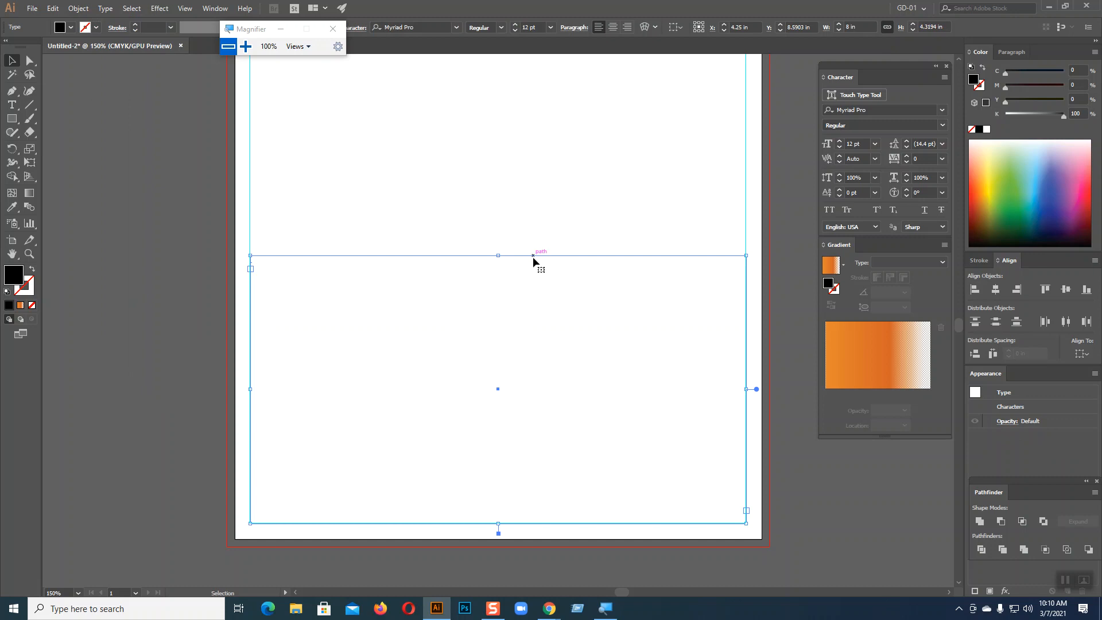
{"action": "left_click", "coordinate": [104, 7]}
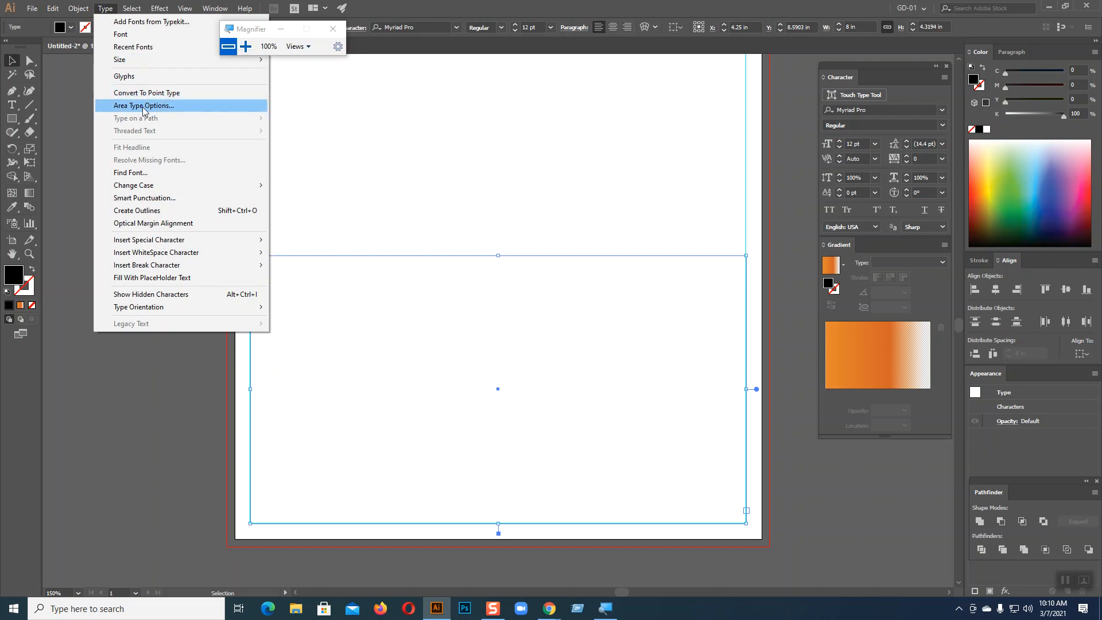
{"action": "left_click", "coordinate": [246, 46]}
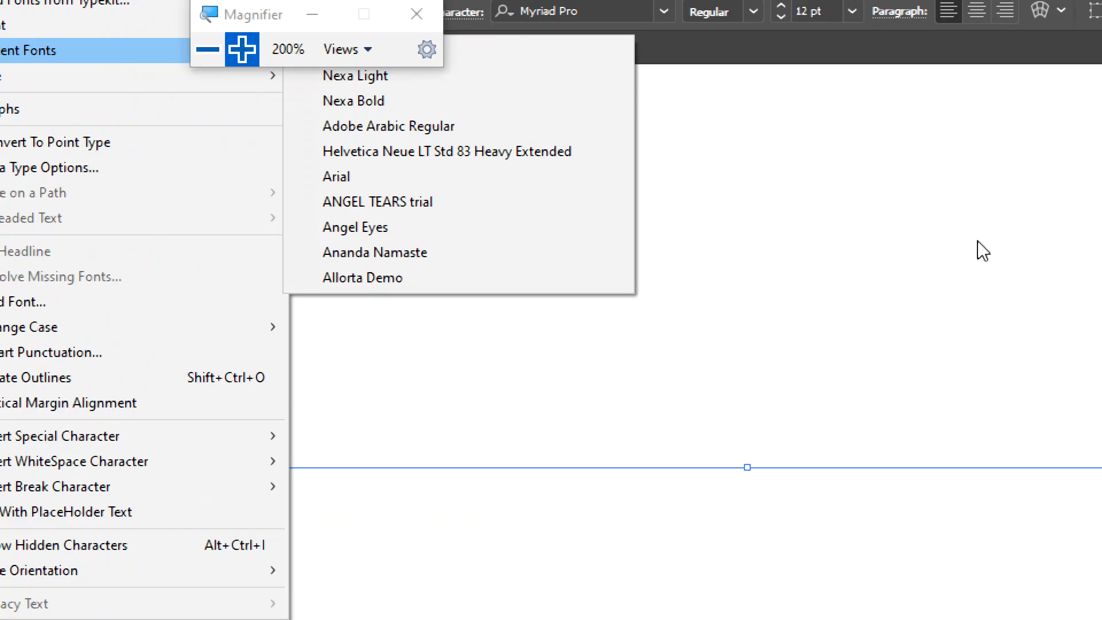
{"action": "left_click", "coordinate": [972, 244]}
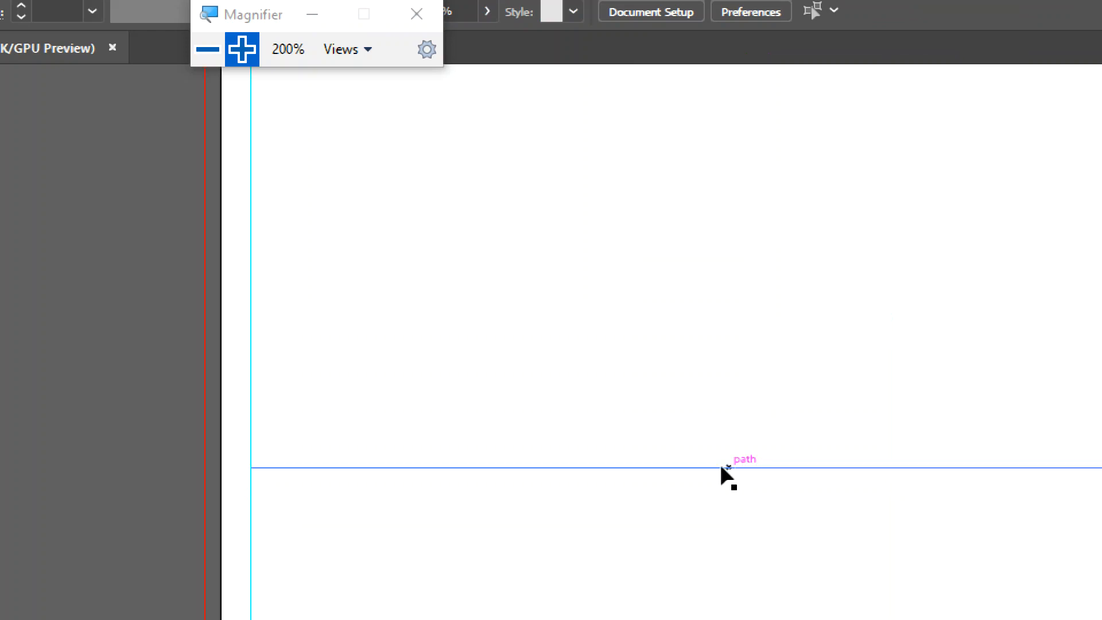
{"action": "left_click", "coordinate": [57, 18]}
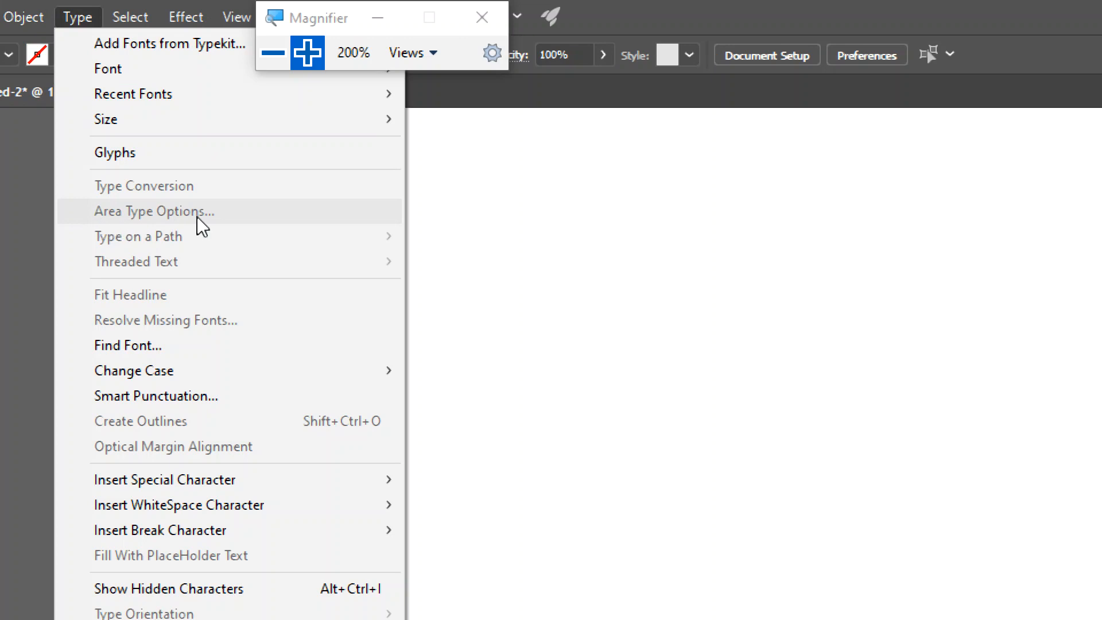
{"action": "left_click", "coordinate": [304, 56]}
Return from Chrome to Illustrator, select the empty lower text frame, and open the Type menu
{"action": "left_click", "coordinate": [264, 55]}
{"action": "left_click", "coordinate": [264, 54]}
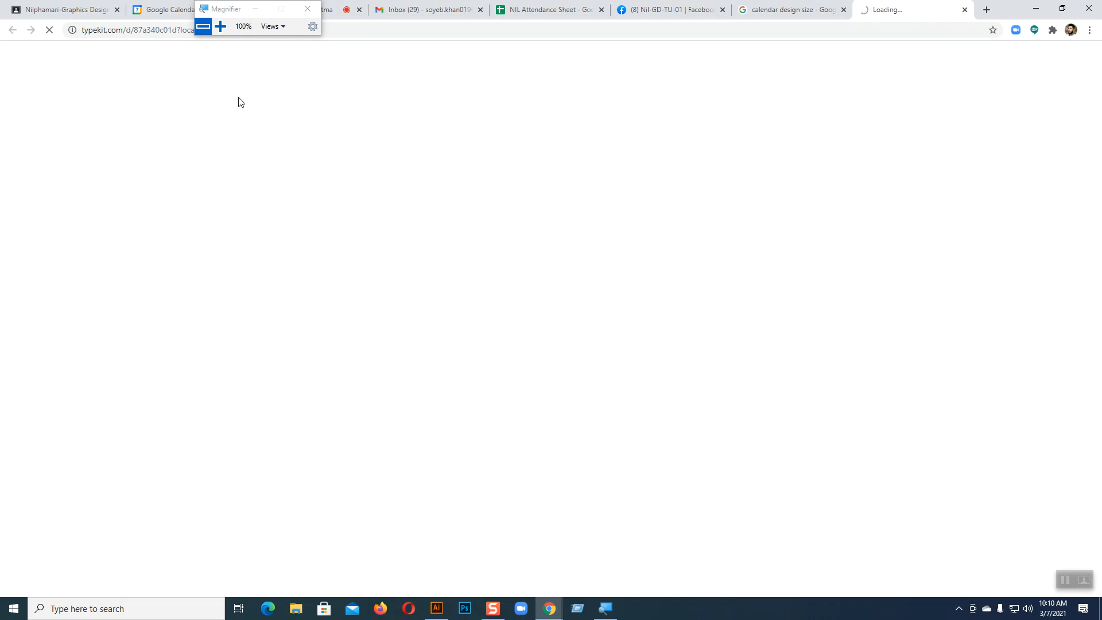
{"action": "left_click", "coordinate": [438, 611]}
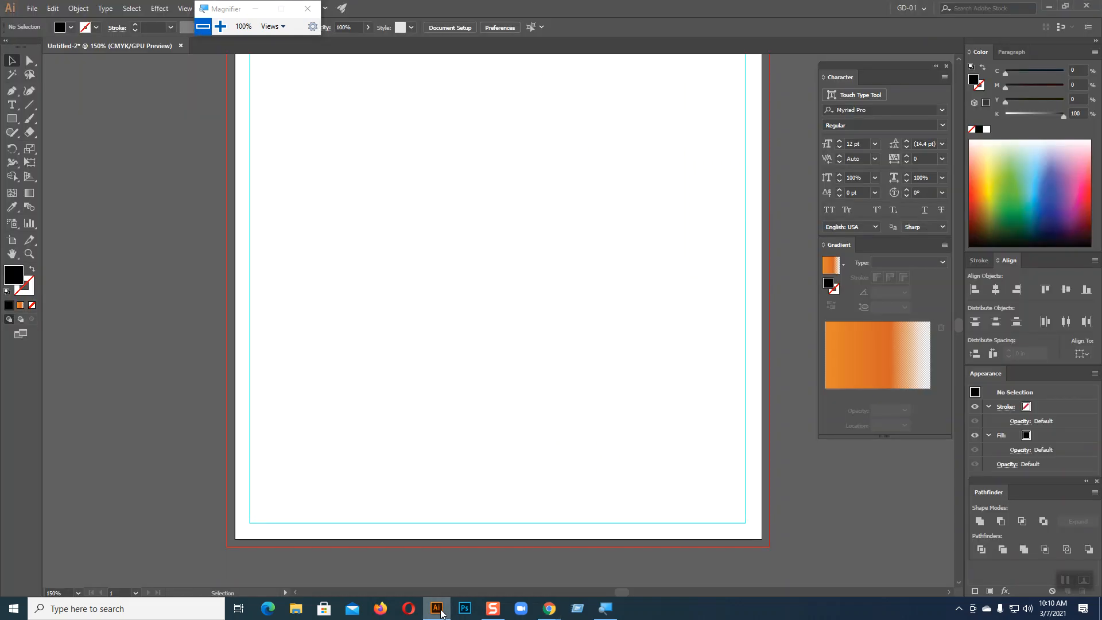
{"action": "left_click", "coordinate": [498, 256]}
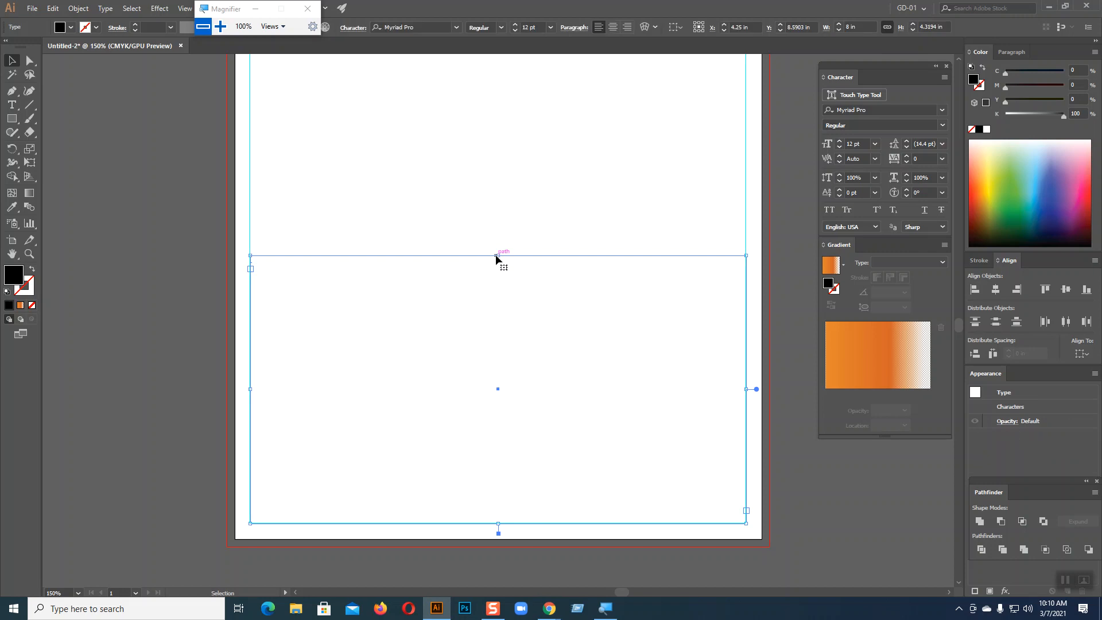
{"action": "left_click", "coordinate": [105, 8]}
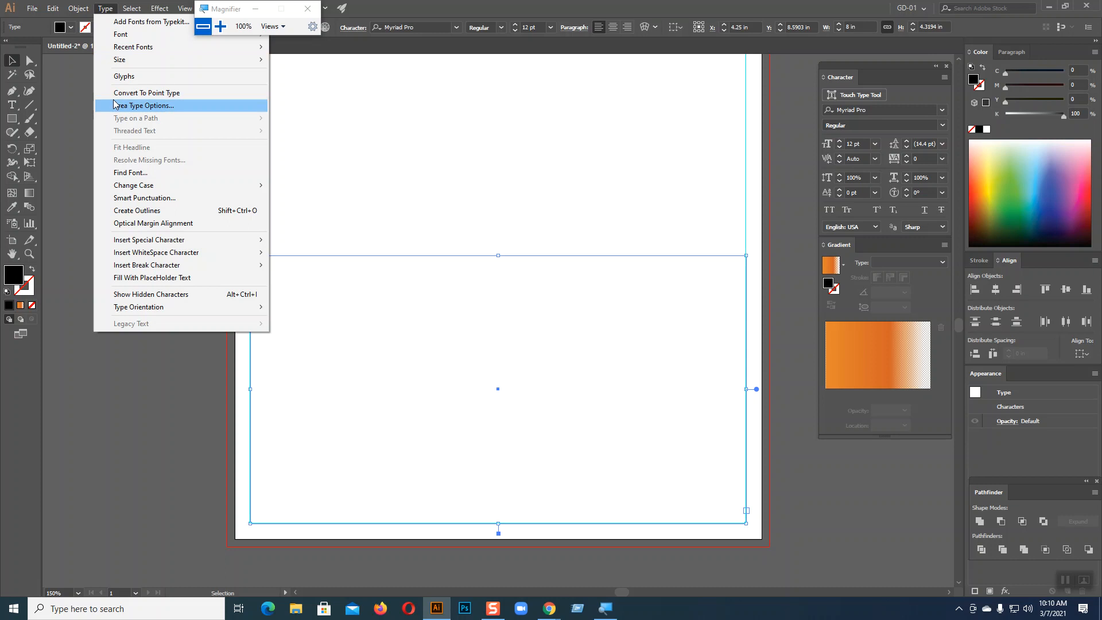
Open Area Type Options for the 8 × 4.319 in frame and move the dialog aside
{"action": "left_click", "coordinate": [146, 106]}
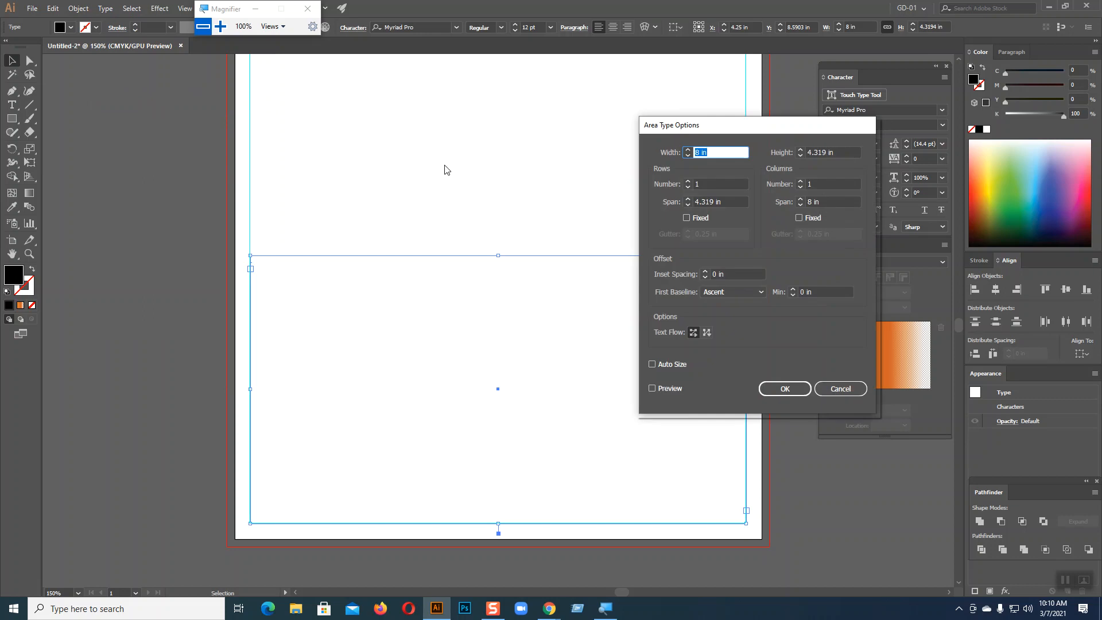
{"action": "left_click_drag", "start_coordinate": [597, 102], "coordinate": [517, 74]}
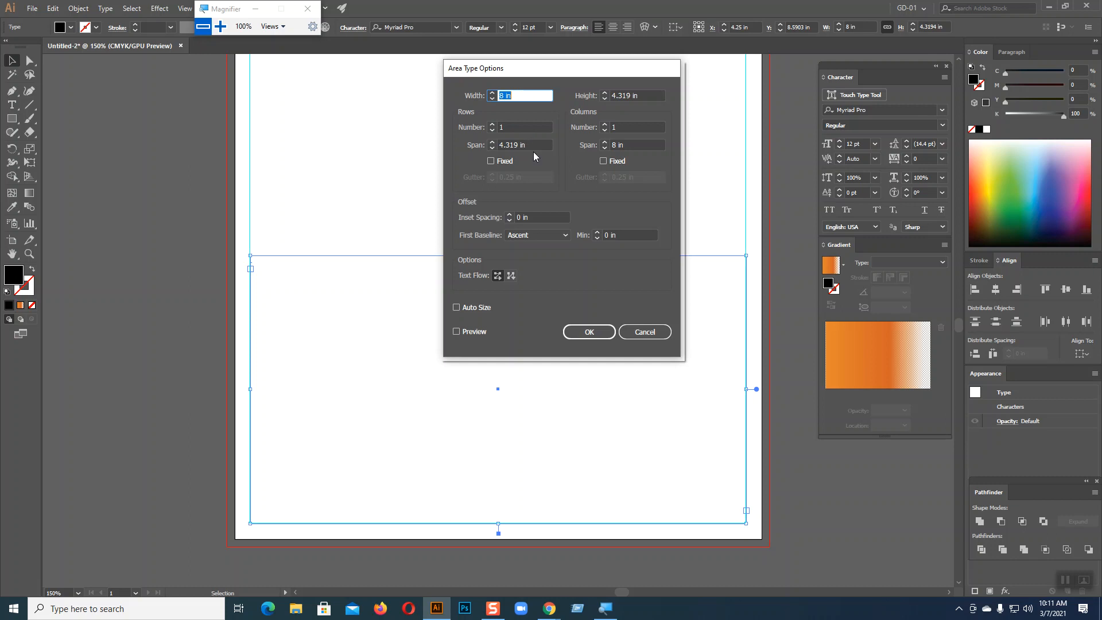
{"action": "left_click", "coordinate": [536, 599]}
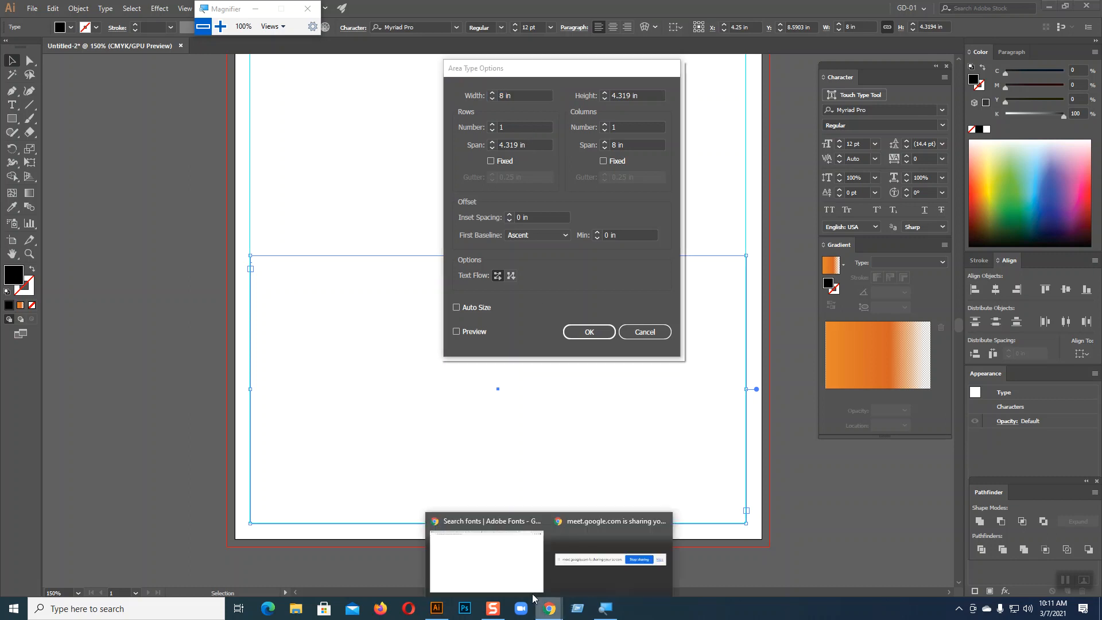
Close the Adobe Fonts tab, study the February 2020 calendar image, and return to Illustrator
{"action": "left_click", "coordinate": [487, 557]}
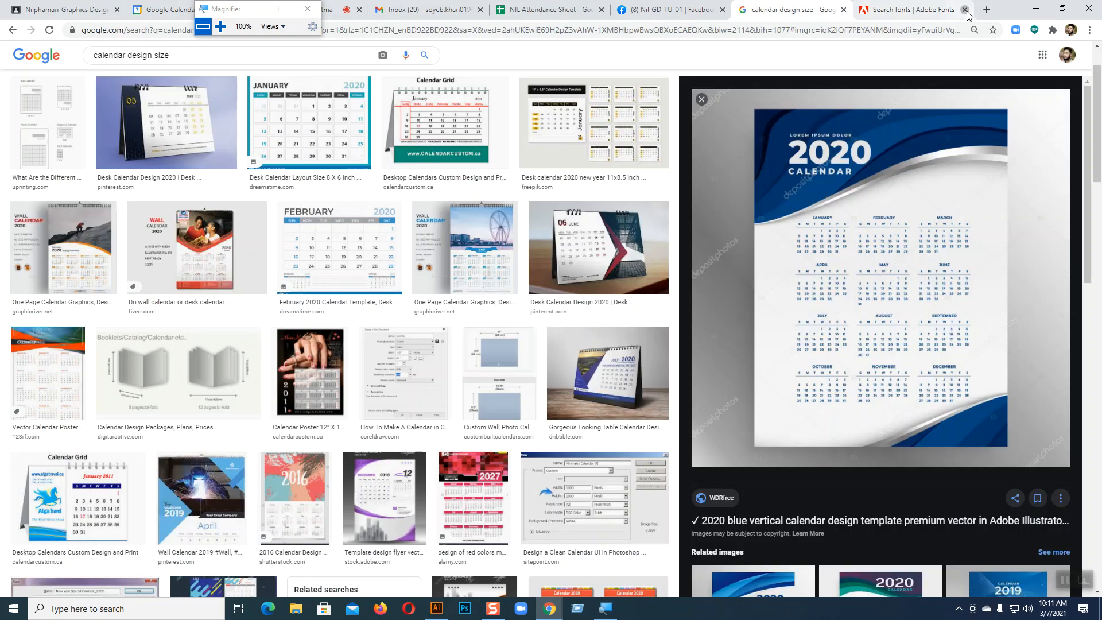
{"action": "left_click", "coordinate": [965, 9]}
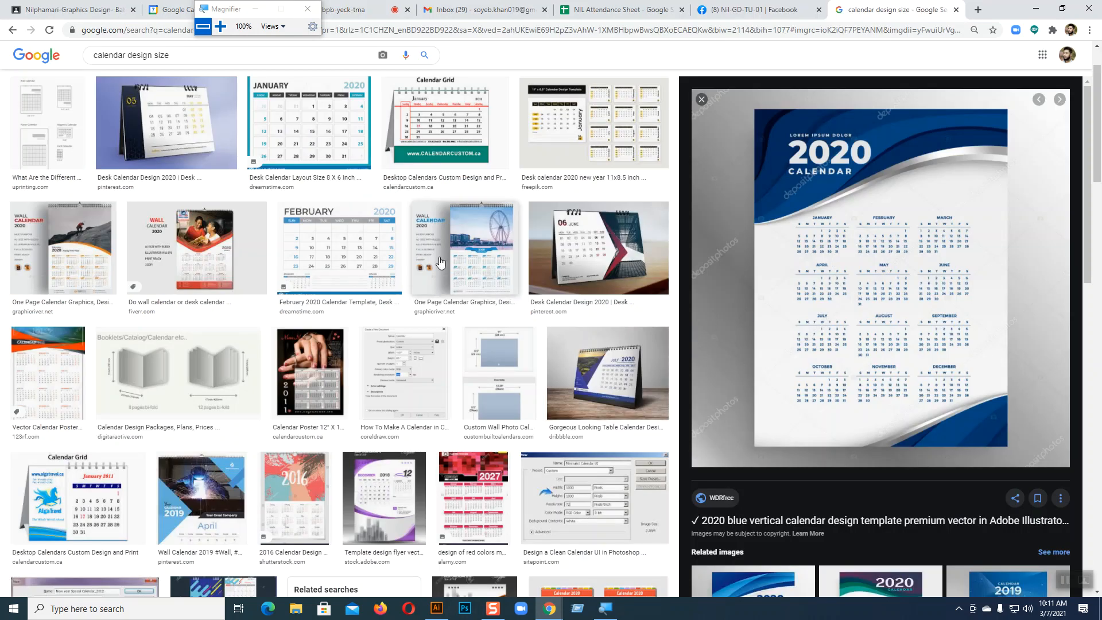
{"action": "left_click", "coordinate": [359, 244]}
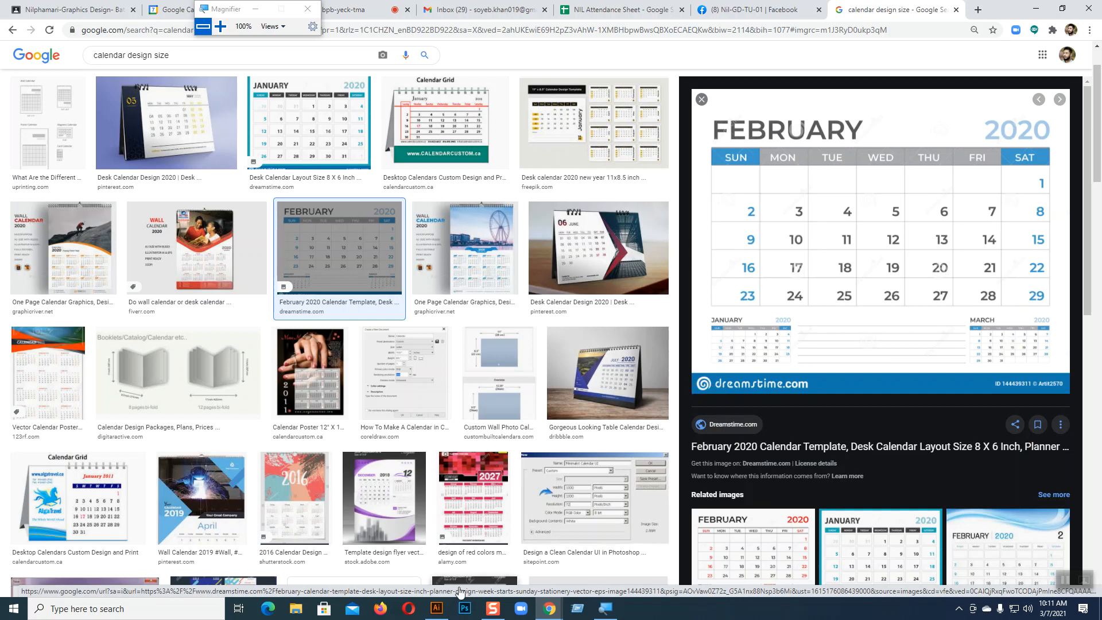
{"action": "left_click", "coordinate": [437, 608]}
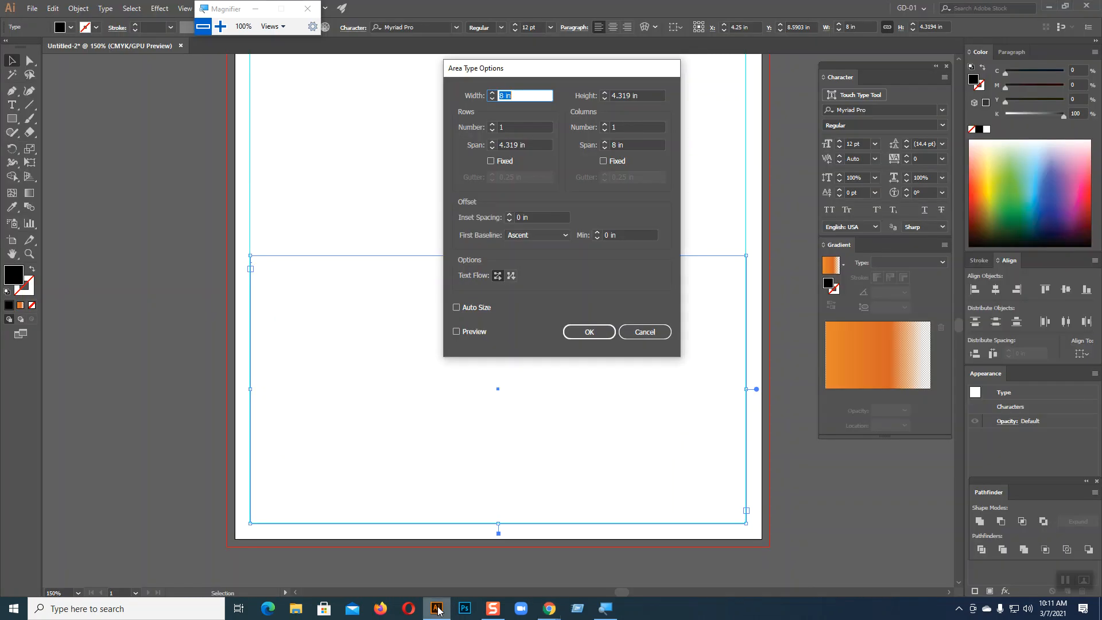
Set the text area to 6 rows and 7 columns and preview the resulting grid
{"action": "left_click", "coordinate": [493, 126]}
{"action": "left_click", "coordinate": [492, 125]}
{"action": "left_click", "coordinate": [492, 124]}
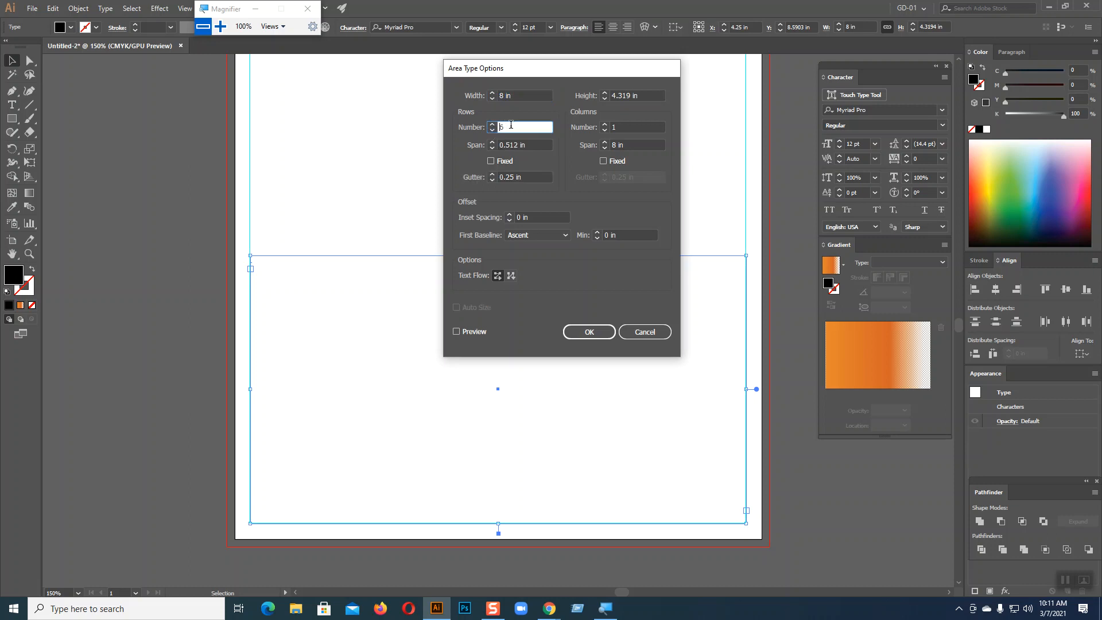
{"action": "left_click", "coordinate": [604, 125]}
{"action": "left_click", "coordinate": [604, 125]}
{"action": "left_click", "coordinate": [603, 124]}
{"action": "left_click", "coordinate": [604, 125]}
{"action": "left_click", "coordinate": [604, 124]}
{"action": "left_click", "coordinate": [604, 124]}
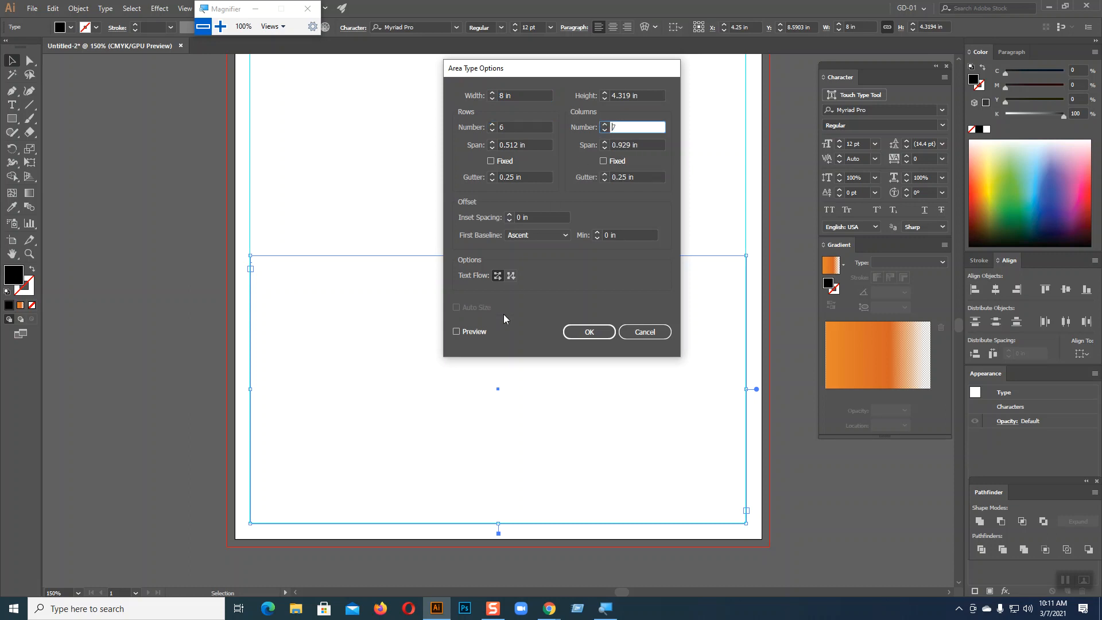
{"action": "left_click", "coordinate": [457, 332]}
{"action": "left_click_drag", "start_coordinate": [570, 71], "coordinate": [825, 77]}
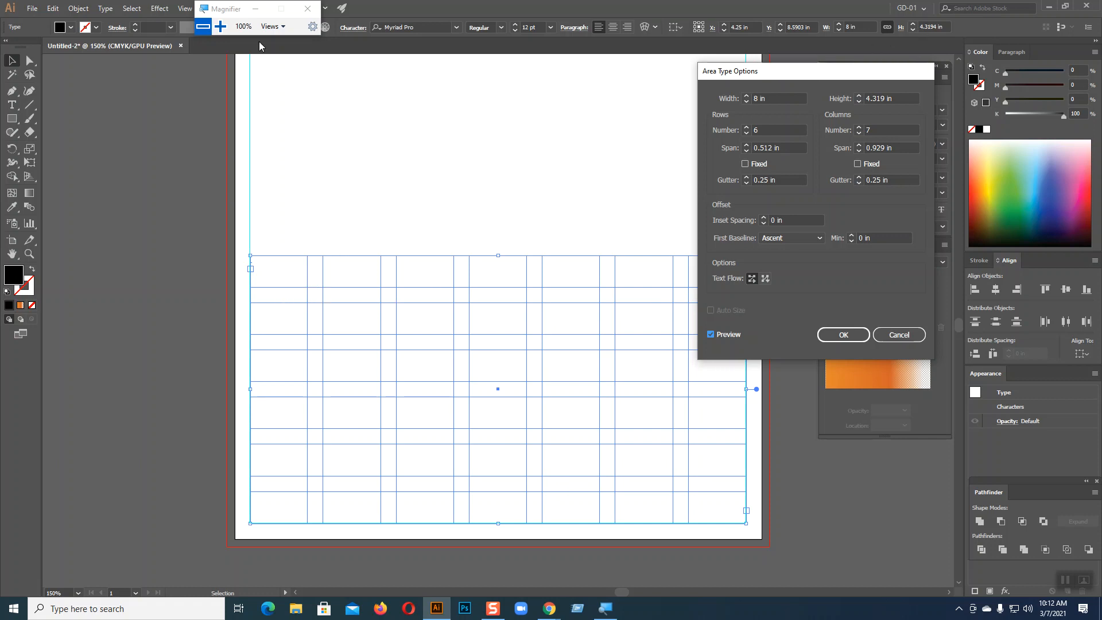
{"action": "left_click", "coordinate": [220, 27]}
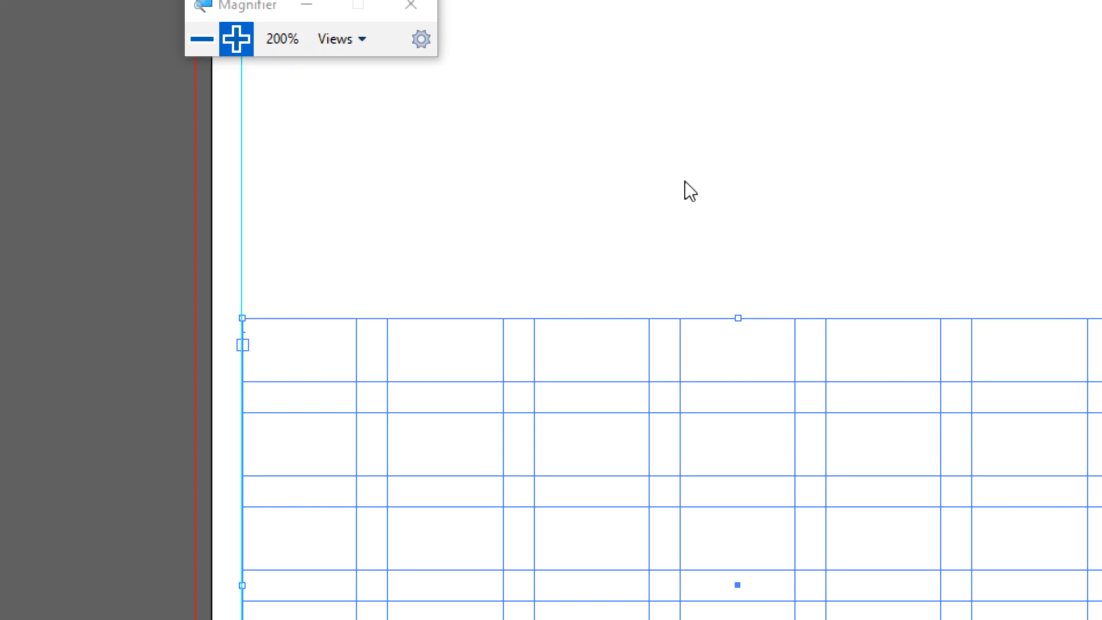
{"action": "left_click", "coordinate": [202, 39]}
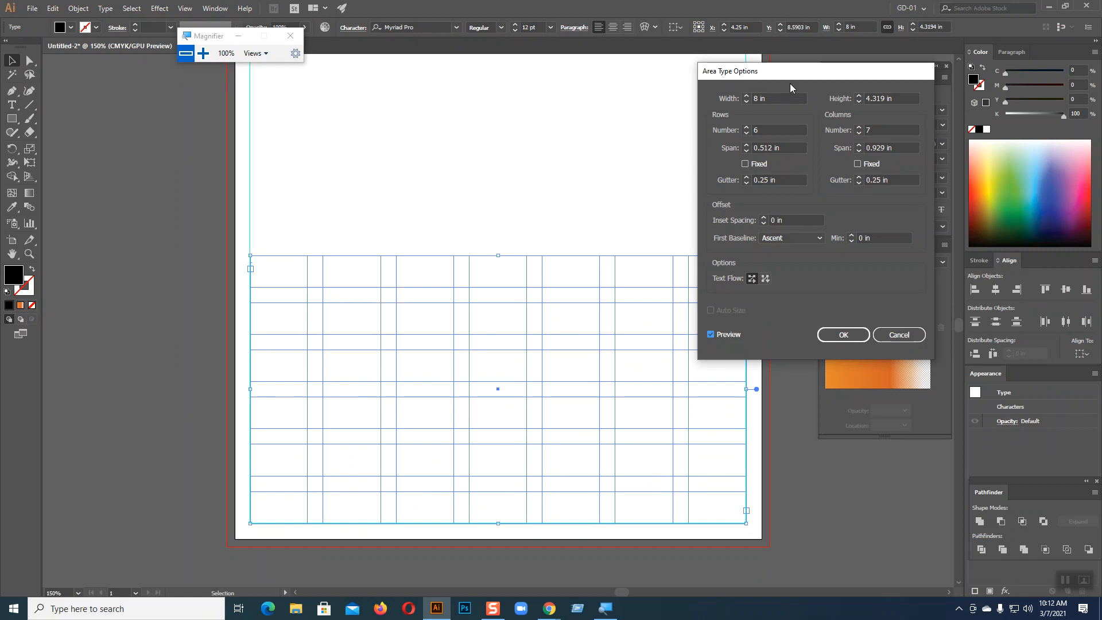
{"action": "left_click_drag", "start_coordinate": [785, 76], "coordinate": [430, 68]}
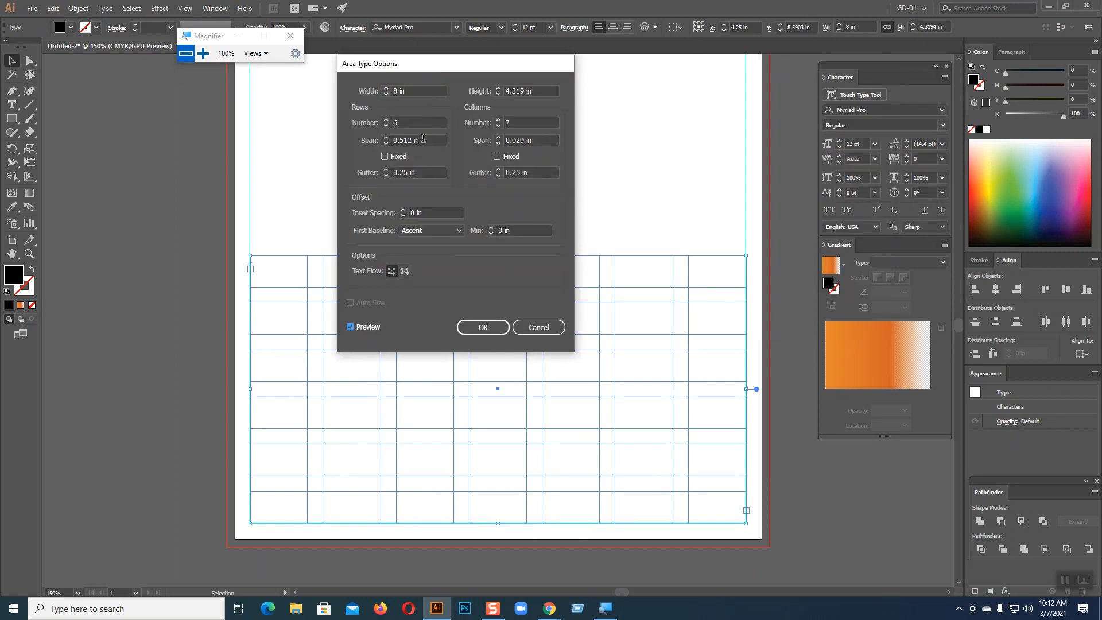
{"action": "left_click", "coordinate": [203, 53]}
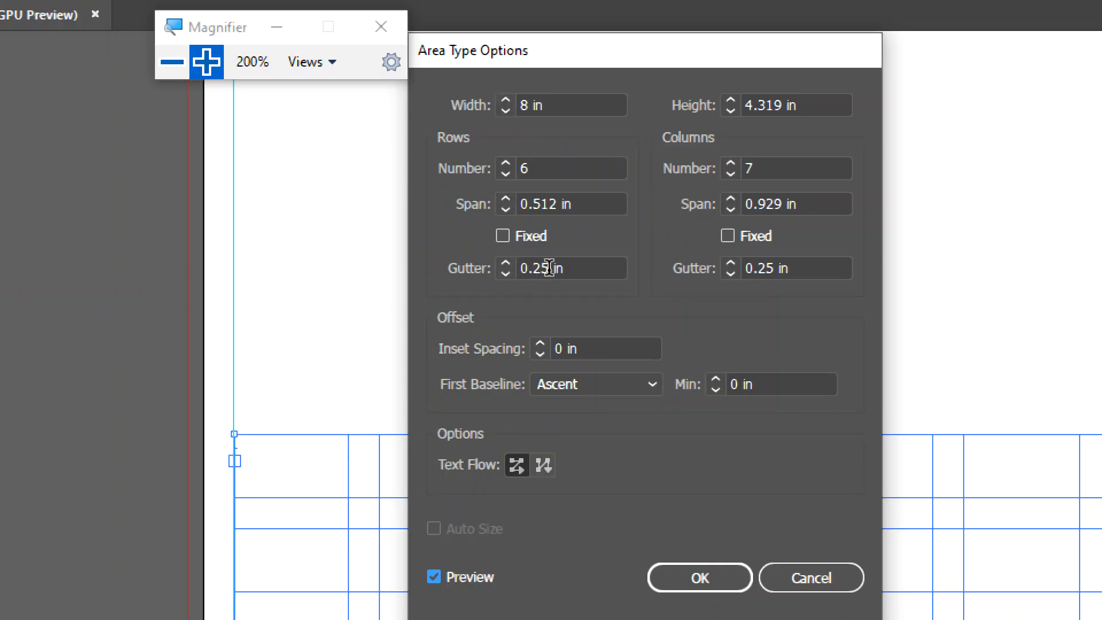
Change both the row and column gutters to 0.1 in and refresh the preview
{"action": "left_click", "coordinate": [508, 273]}
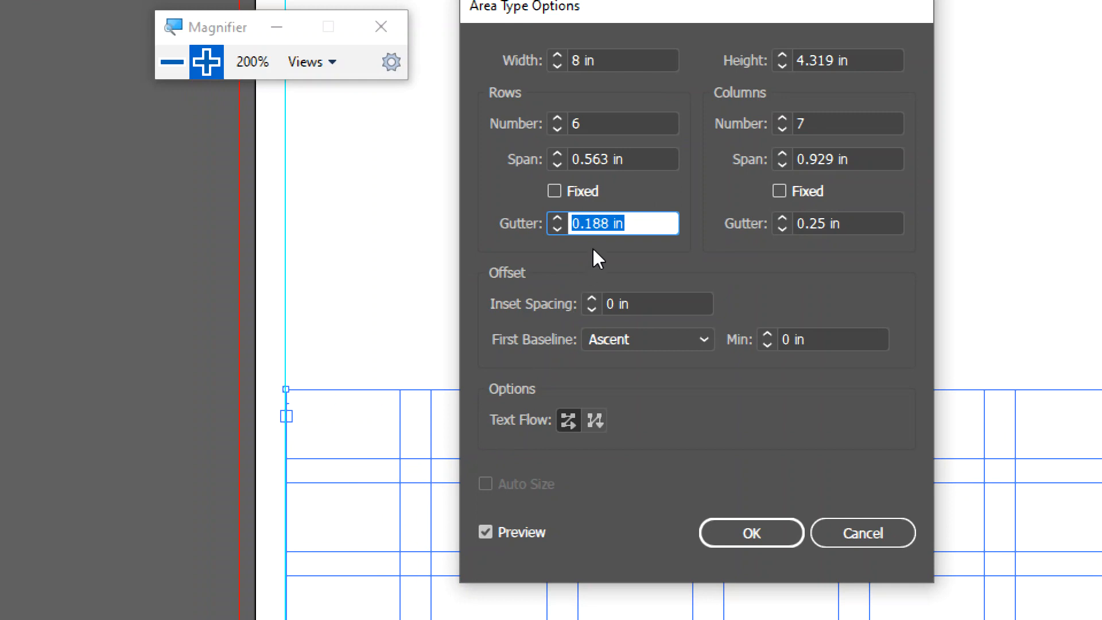
{"action": "left_click_drag", "start_coordinate": [608, 223], "coordinate": [594, 224]}
{"action": "type", "text": "0"}
{"action": "left_click", "coordinate": [488, 530]}
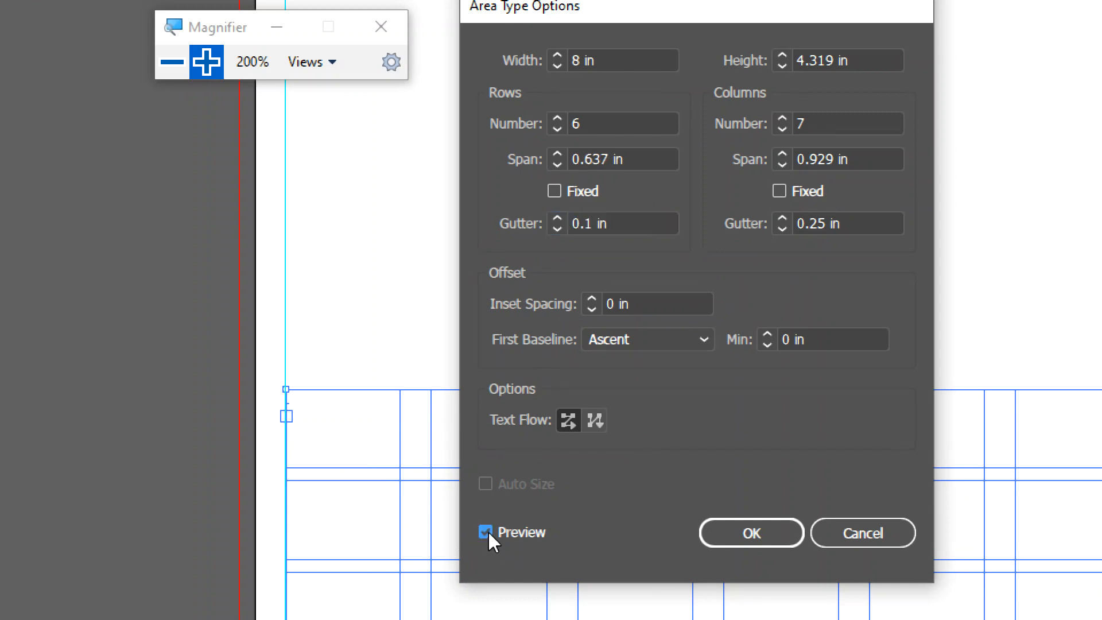
{"action": "left_click", "coordinate": [488, 531]}
{"action": "left_click_drag", "start_coordinate": [827, 224], "coordinate": [811, 224]}
{"action": "type", "text": "1"}
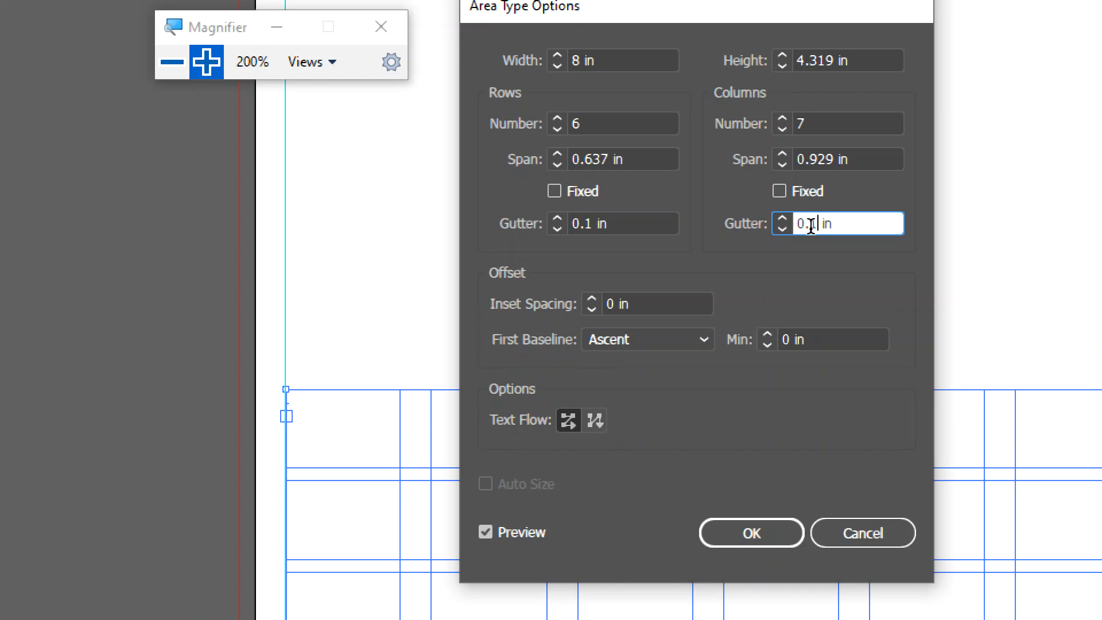
{"action": "left_click", "coordinate": [482, 533]}
{"action": "left_click", "coordinate": [482, 533]}
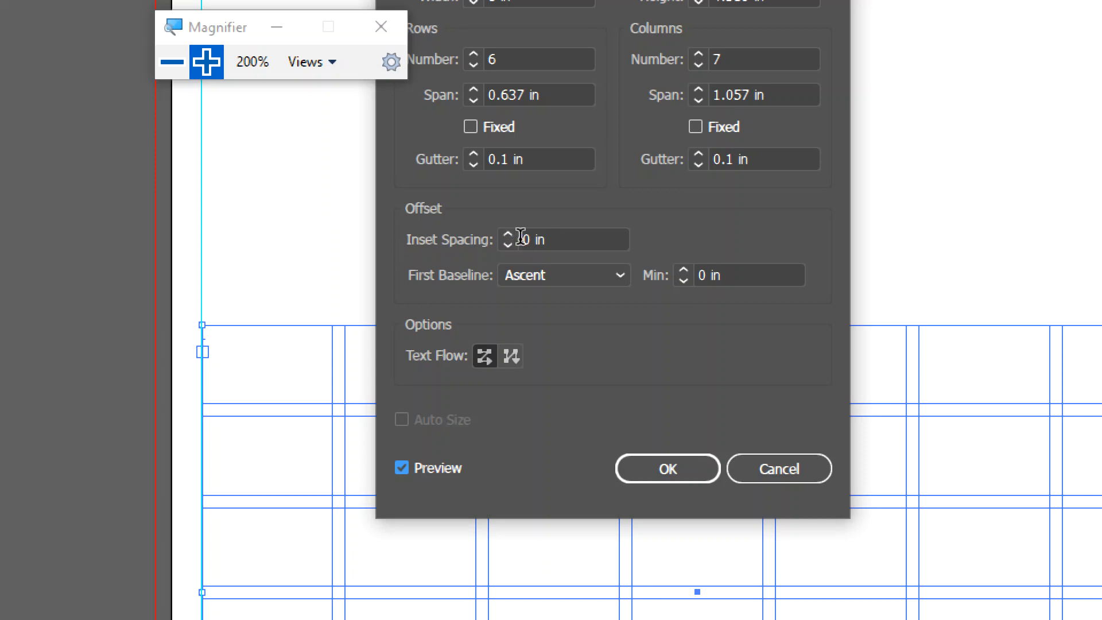
Set the grid's Inset Spacing to 0.1 in and refresh the preview
{"action": "left_click", "coordinate": [534, 241]}
{"action": "type", "text": ".1"}
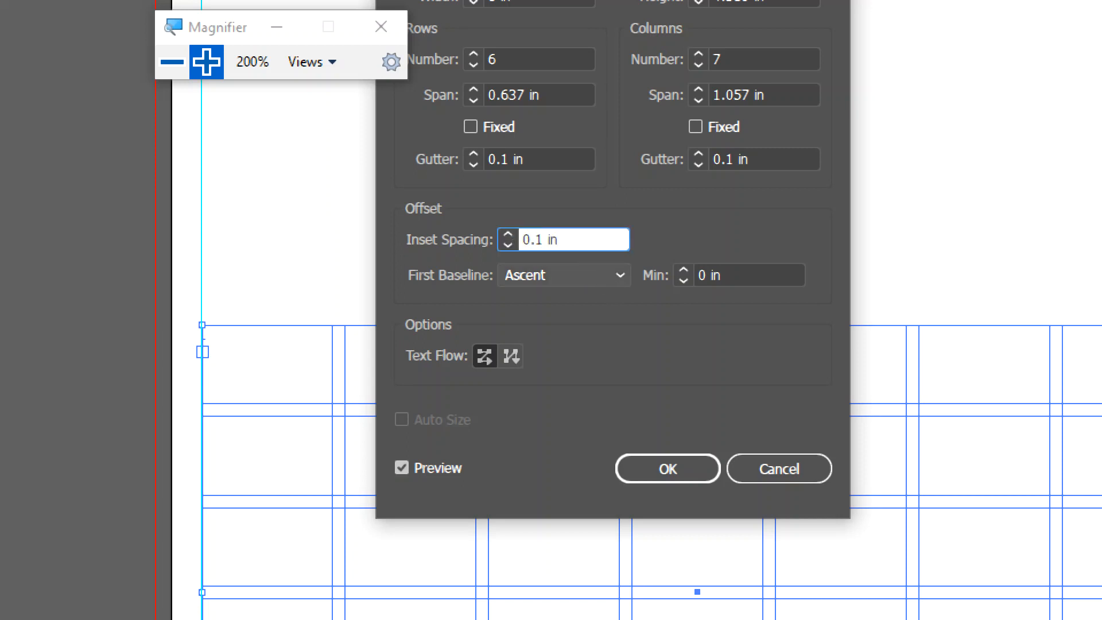
{"action": "left_click", "coordinate": [403, 467]}
{"action": "left_click", "coordinate": [403, 467]}
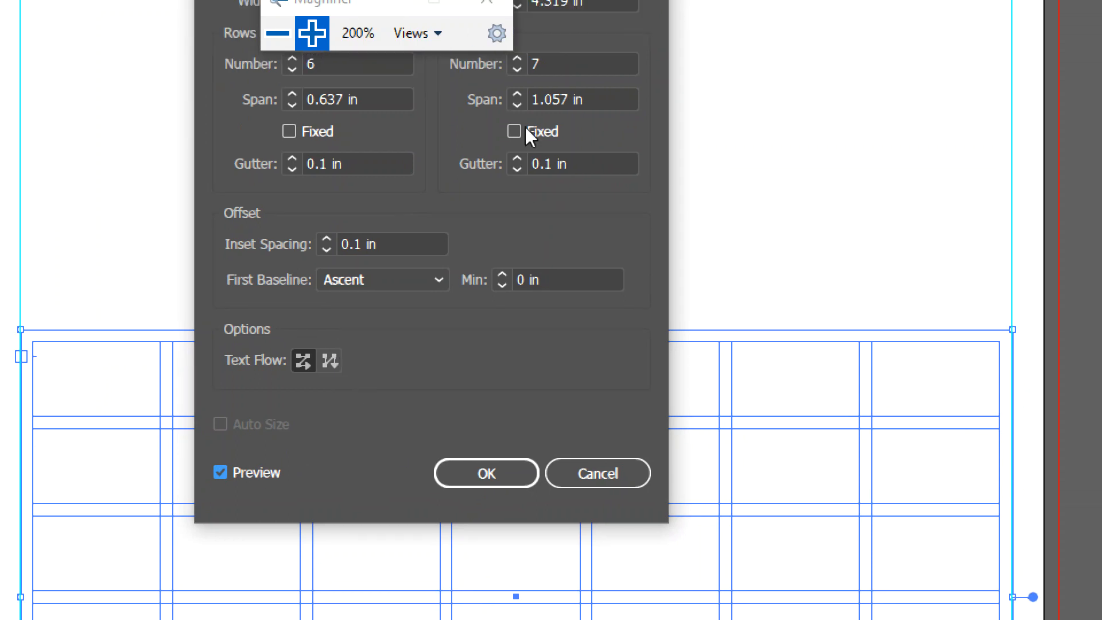
Apply the 6-row, 7-column grid with 0.1 in gaps to the lower text frame
{"action": "left_click", "coordinate": [505, 473]}
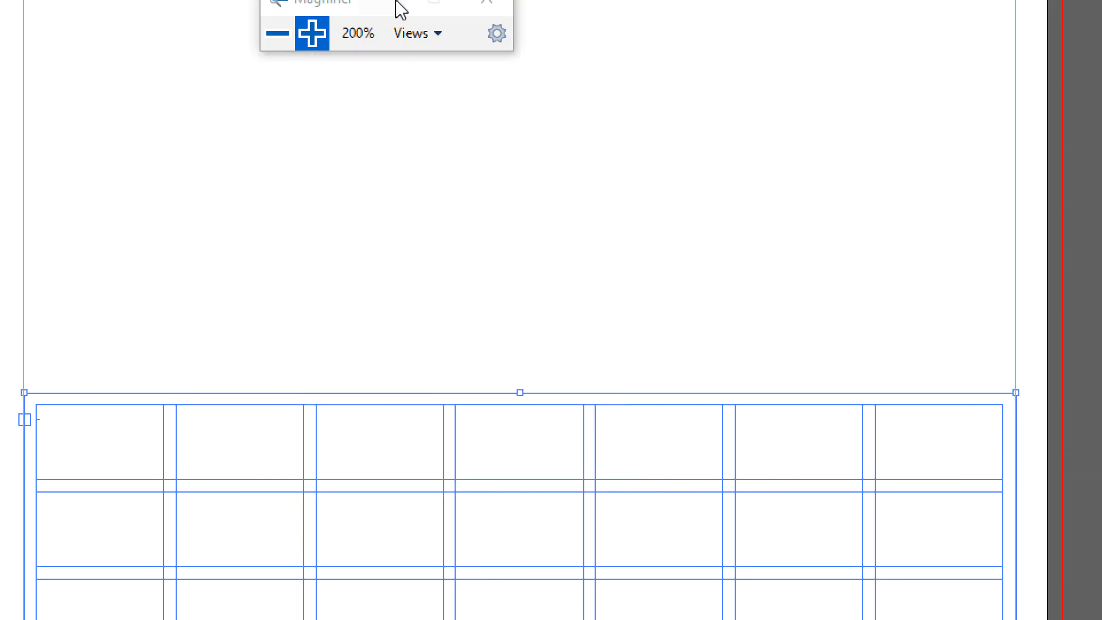
{"action": "left_click", "coordinate": [272, 33]}
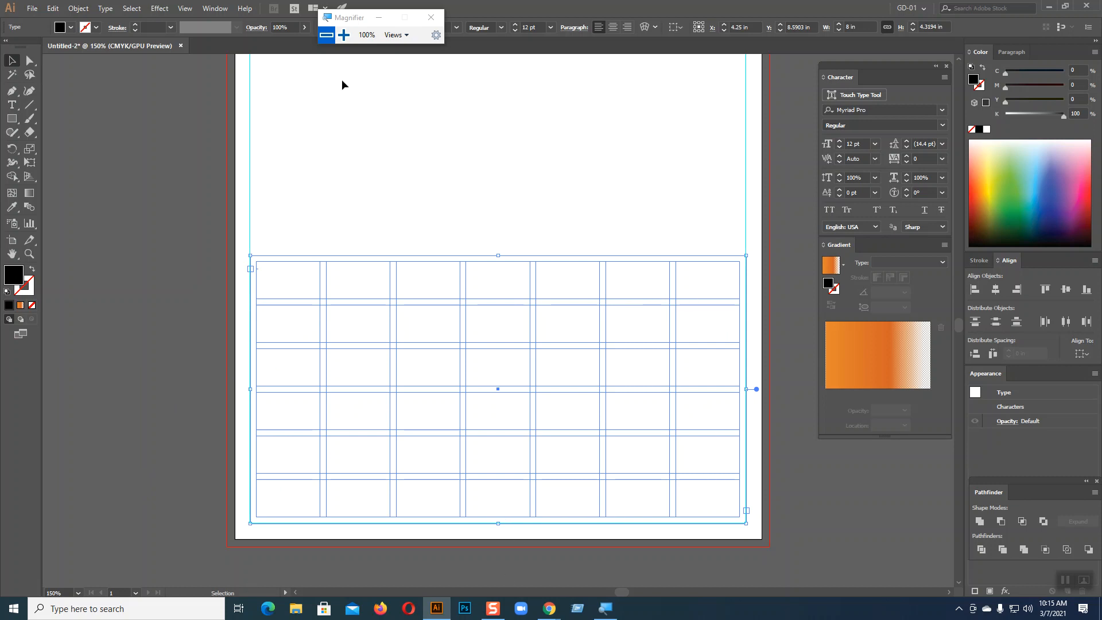
{"action": "left_click", "coordinate": [343, 35]}
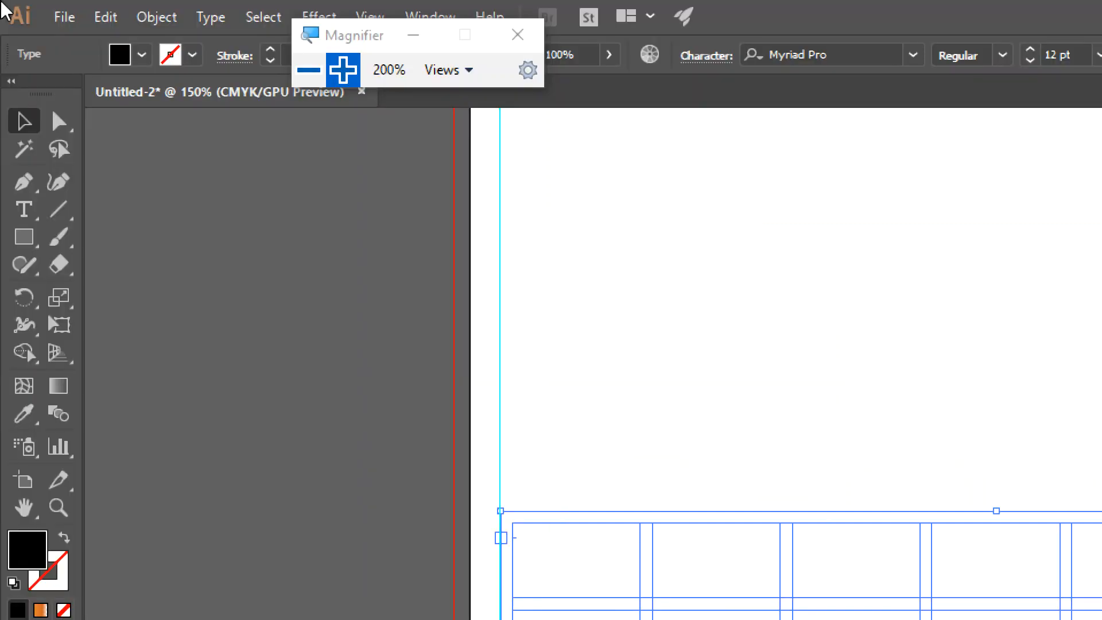
Type a test '1' into the first cell of the calendar grid frame
{"action": "left_click", "coordinate": [25, 211]}
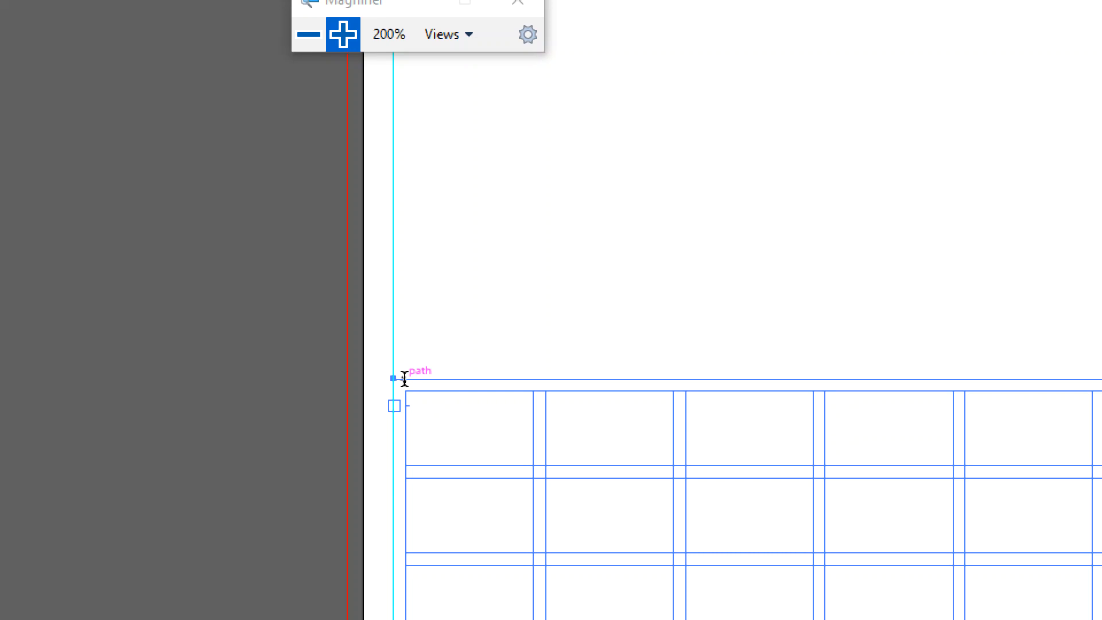
{"action": "key", "text": "ctrl+z"}
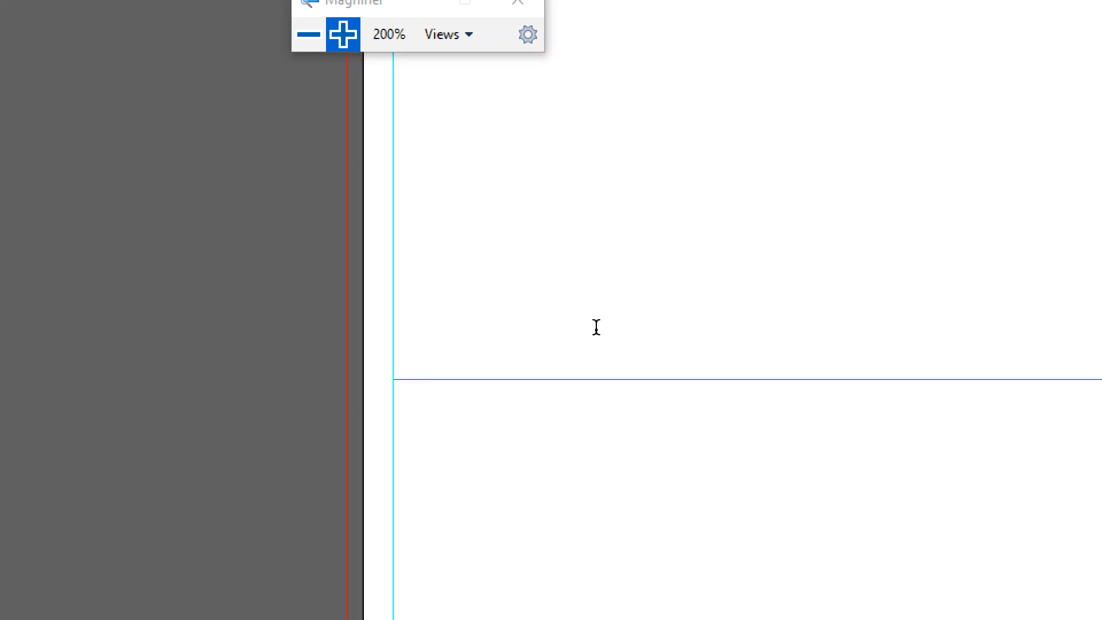
{"action": "type", "text": "1"}
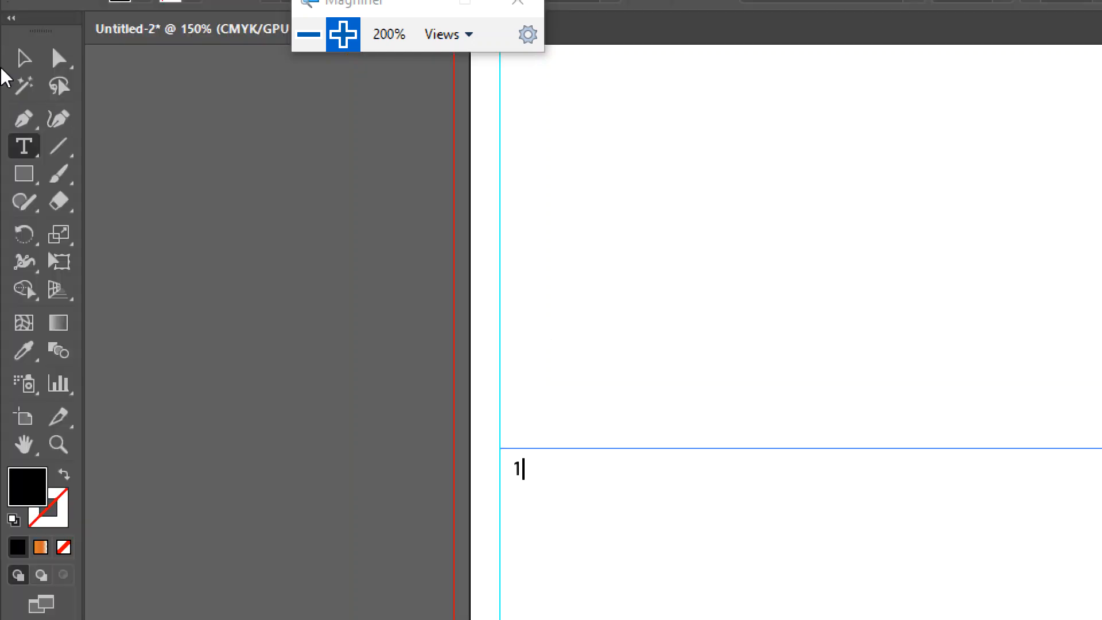
{"action": "left_click", "coordinate": [24, 91]}
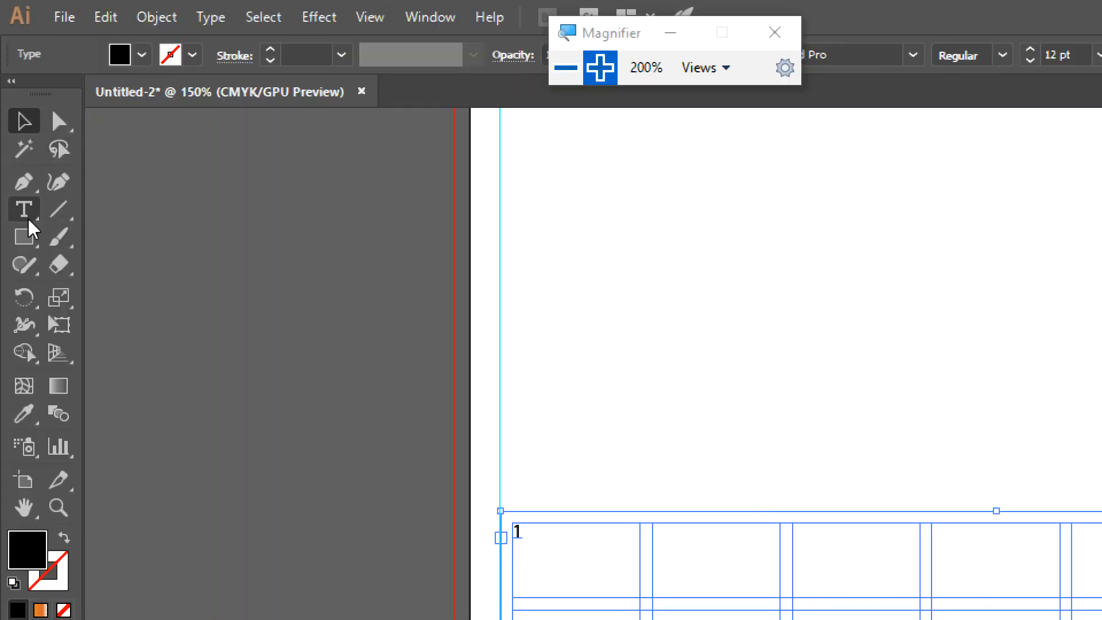
{"action": "left_click", "coordinate": [27, 218]}
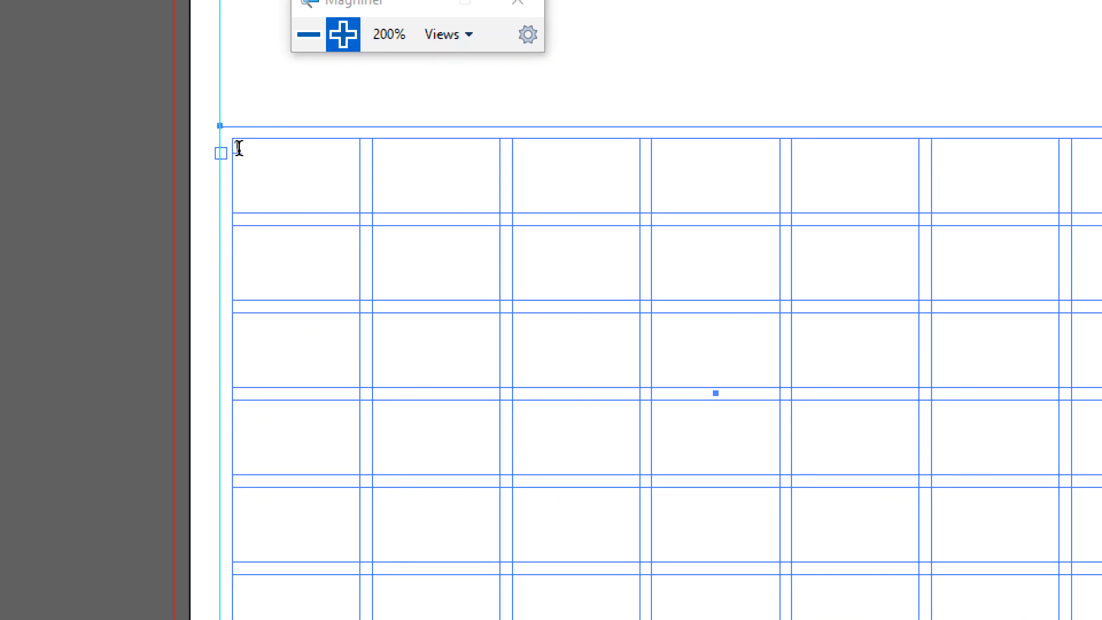
{"action": "left_click", "coordinate": [239, 148]}
{"action": "key", "text": "BackSpace"}
{"action": "type", "text": "1"}
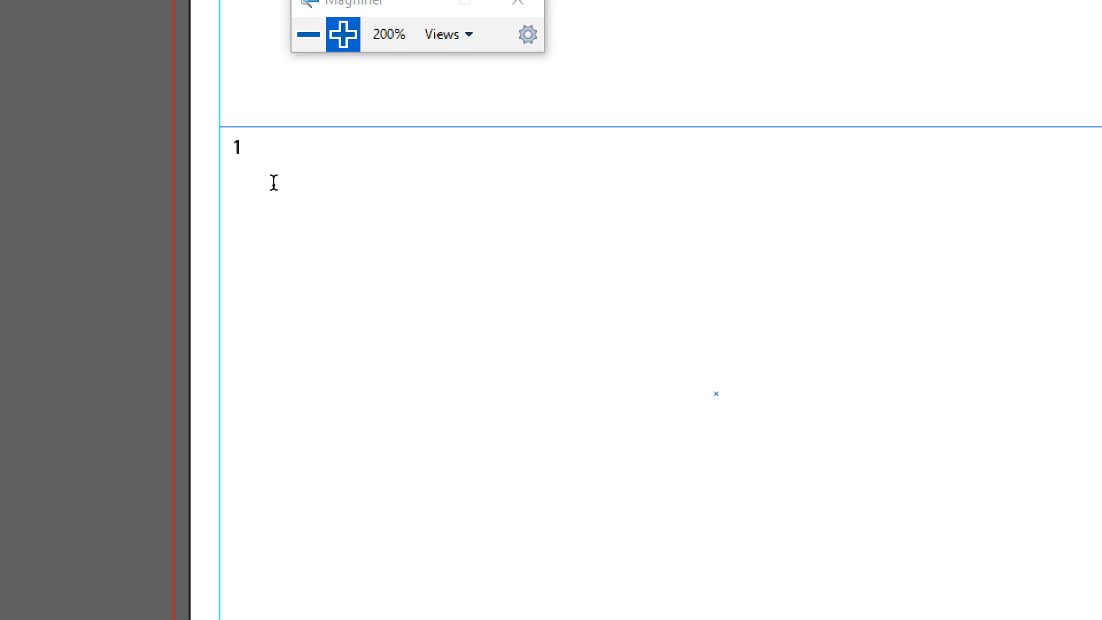
{"action": "key", "text": "Return"}
{"action": "key", "text": "BackSpace"}
{"action": "key", "text": "BackSpace"}
Enlarge the date font size step by step and check it with a test '1'
{"action": "left_click", "coordinate": [313, 38]}
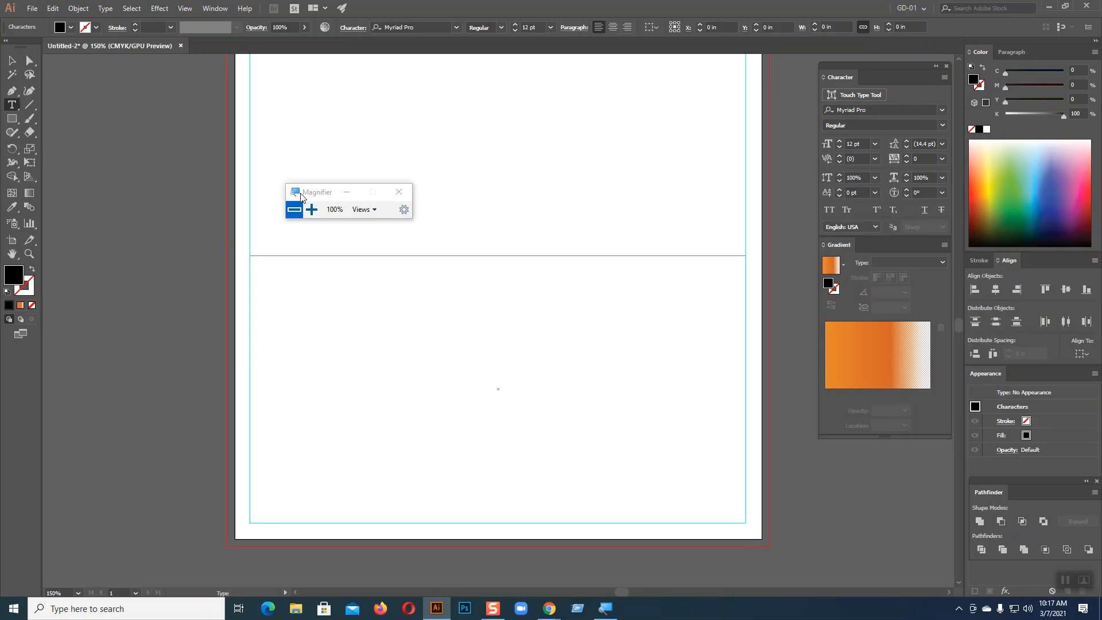
{"action": "left_click", "coordinate": [840, 141]}
{"action": "left_click", "coordinate": [840, 141]}
{"action": "left_click", "coordinate": [840, 141]}
{"action": "left_click", "coordinate": [840, 141]}
{"action": "left_click", "coordinate": [840, 141]}
{"action": "left_click", "coordinate": [840, 141]}
{"action": "left_click", "coordinate": [840, 142]}
{"action": "left_click", "coordinate": [840, 141]}
{"action": "left_click", "coordinate": [840, 141]}
{"action": "left_click", "coordinate": [840, 141]}
{"action": "left_click", "coordinate": [839, 141]}
{"action": "left_click", "coordinate": [840, 141]}
{"action": "left_click", "coordinate": [840, 141]}
{"action": "left_click", "coordinate": [840, 141]}
{"action": "left_click", "coordinate": [840, 141]}
{"action": "type", "text": "1"}
{"action": "key", "text": "BackSpace"}
Settle the date font size at 25 pt, then delete the trial '1'
{"action": "left_click", "coordinate": [840, 149]}
{"action": "left_click", "coordinate": [840, 149]}
{"action": "left_click", "coordinate": [840, 149]}
{"action": "type", "text": "1"}
{"action": "key", "text": "Return"}
{"action": "key", "text": "BackSpace"}
{"action": "left_click", "coordinate": [841, 141]}
{"action": "left_click", "coordinate": [840, 141]}
{"action": "left_click", "coordinate": [840, 141]}
{"action": "left_click", "coordinate": [839, 141]}
{"action": "left_click", "coordinate": [840, 141]}
{"action": "type", "text": "1"}
{"action": "key", "text": "Tab"}
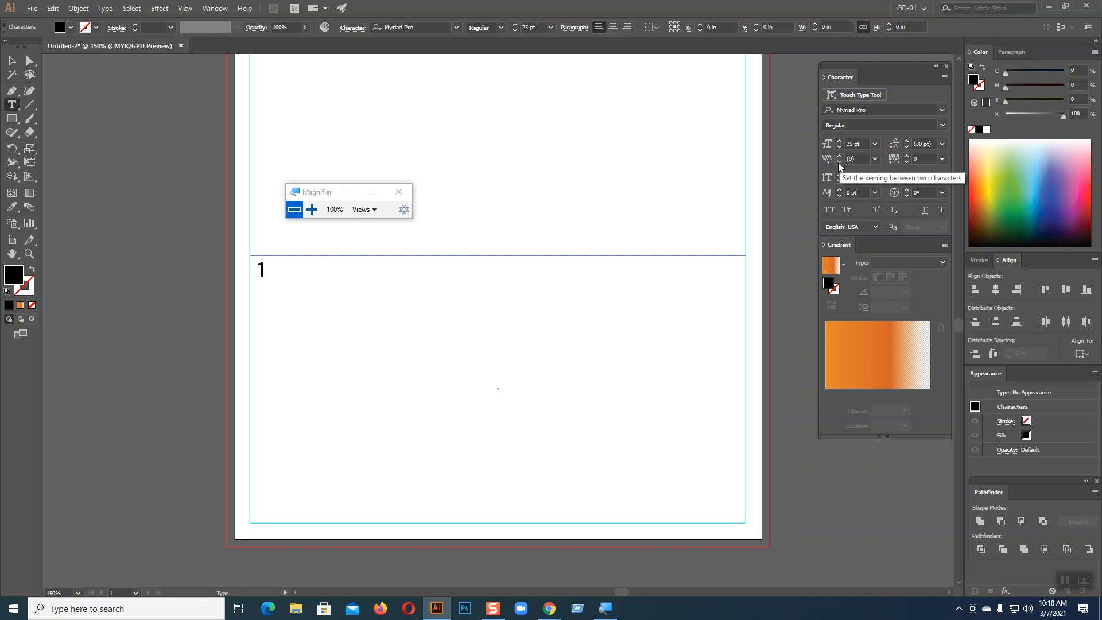
{"action": "key", "text": "BackSpace"}
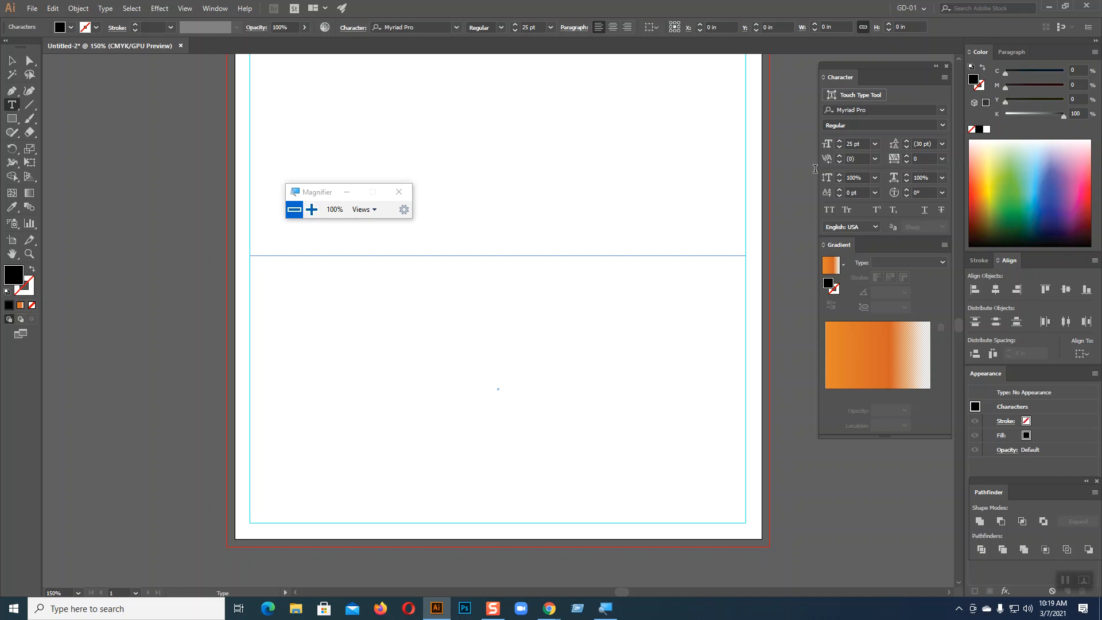
Type dates 1–14, tab-separated, across the first two rows of the grid
{"action": "type", "text": "1"}
{"action": "type", "text": "2"}
{"action": "key", "text": "Tab"}
{"action": "type", "text": "3"}
{"action": "key", "text": "Tab"}
{"action": "type", "text": "4"}
{"action": "key", "text": "Tab"}
{"action": "type", "text": "5"}
{"action": "key", "text": "Tab"}
{"action": "type", "text": "6\t7"}
{"action": "key", "text": "Return"}
{"action": "type", "text": "8"}
{"action": "key", "text": "Tab"}
{"action": "type", "text": "9"}
{"action": "key", "text": "Tab"}
{"action": "type", "text": "10"}
{"action": "key", "text": "Tab"}
{"action": "type", "text": "11"}
{"action": "key", "text": "Tab"}
{"action": "type", "text": "12"}
{"action": "key", "text": "Tab"}
{"action": "type", "text": "13"}
{"action": "key", "text": "Tab"}
{"action": "type", "text": "14"}
Continue with dates 15–28 across the third and fourth rows, removing a stray 7
{"action": "key", "text": "Return"}
{"action": "type", "text": "15"}
{"action": "key", "text": "Tab"}
{"action": "type", "text": "16"}
{"action": "key", "text": "Tab"}
{"action": "type", "text": "17"}
{"action": "key", "text": "Tab"}
{"action": "type", "text": "18"}
{"action": "key", "text": "Tab"}
{"action": "type", "text": "19"}
{"action": "key", "text": "Tab"}
{"action": "type", "text": "20"}
{"action": "key", "text": "Tab"}
{"action": "type", "text": "21"}
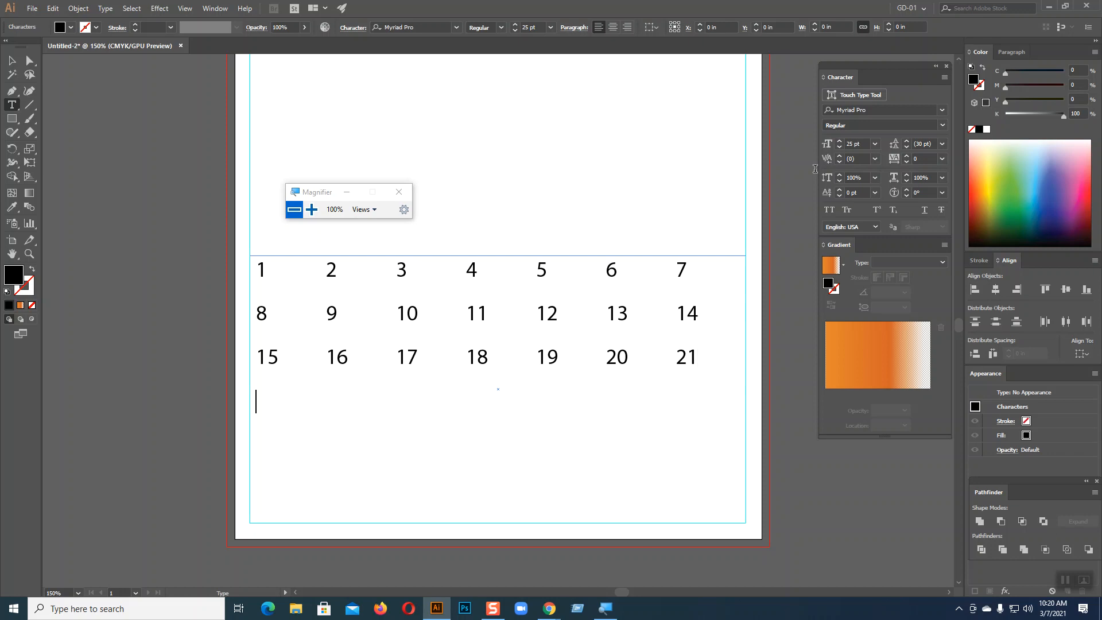
{"action": "type", "text": "22\t23"}
{"action": "key", "text": "Tab"}
{"action": "type", "text": "24"}
{"action": "key", "text": "Tab"}
{"action": "type", "text": "25"}
{"action": "key", "text": "Tab"}
{"action": "type", "text": "26\t27"}
{"action": "key", "text": "Tab"}
{"action": "type", "text": "287"}
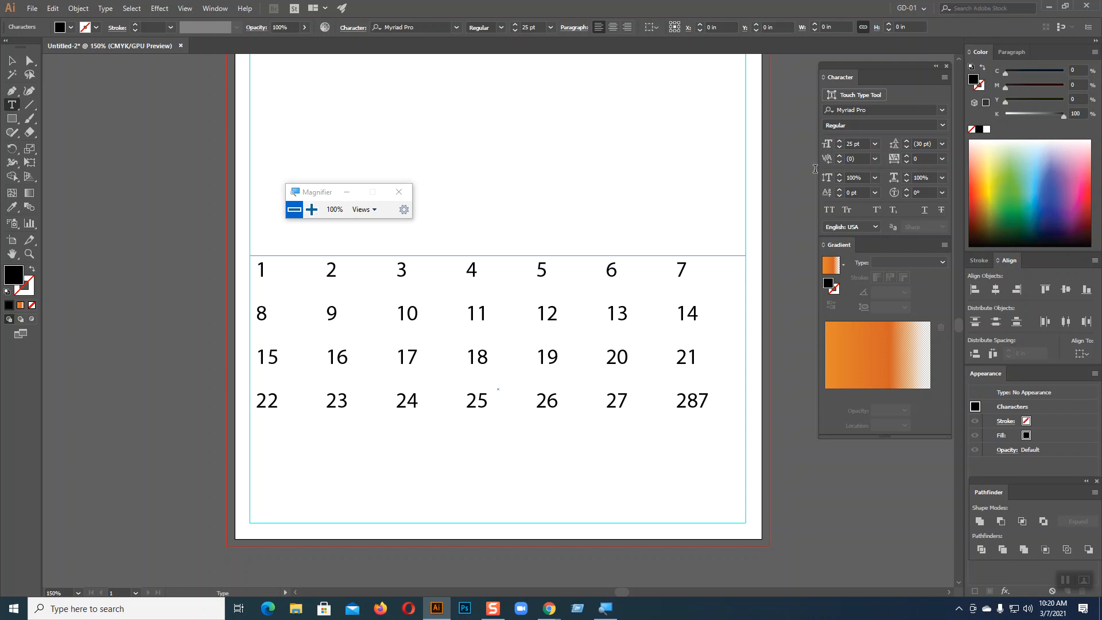
{"action": "key", "text": "BackSpace"}
Enter the final row of dates 29, 30 and 31 and exit text editing
{"action": "key", "text": "Return"}
{"action": "type", "text": "29"}
{"action": "key", "text": "Tab"}
{"action": "type", "text": "30"}
{"action": "key", "text": "Tab"}
{"action": "type", "text": "31"}
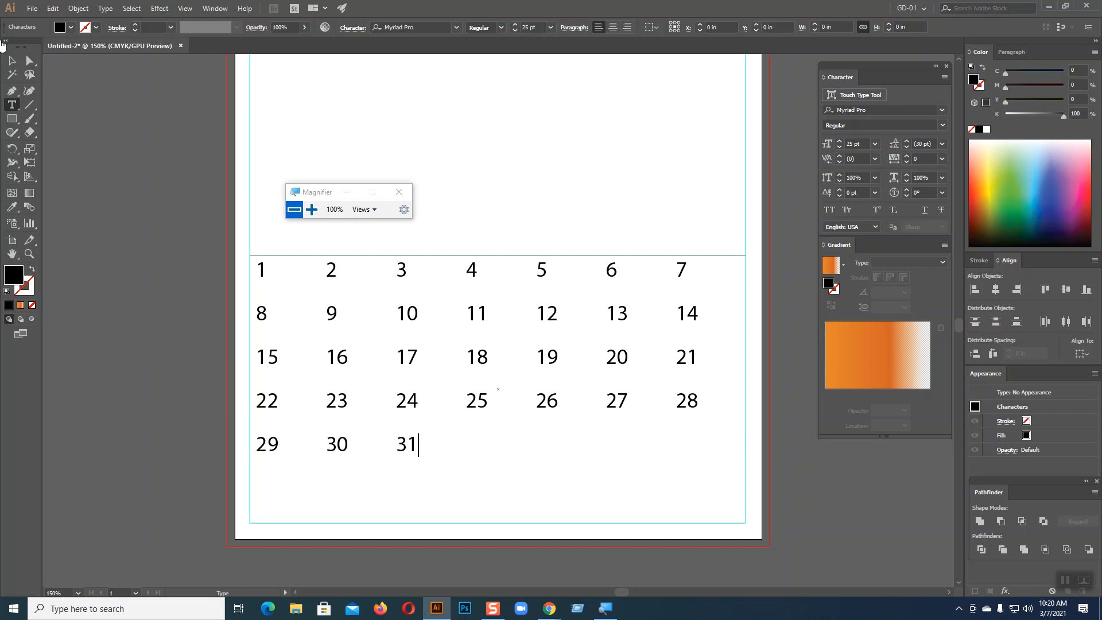
{"action": "key", "text": "Escape"}
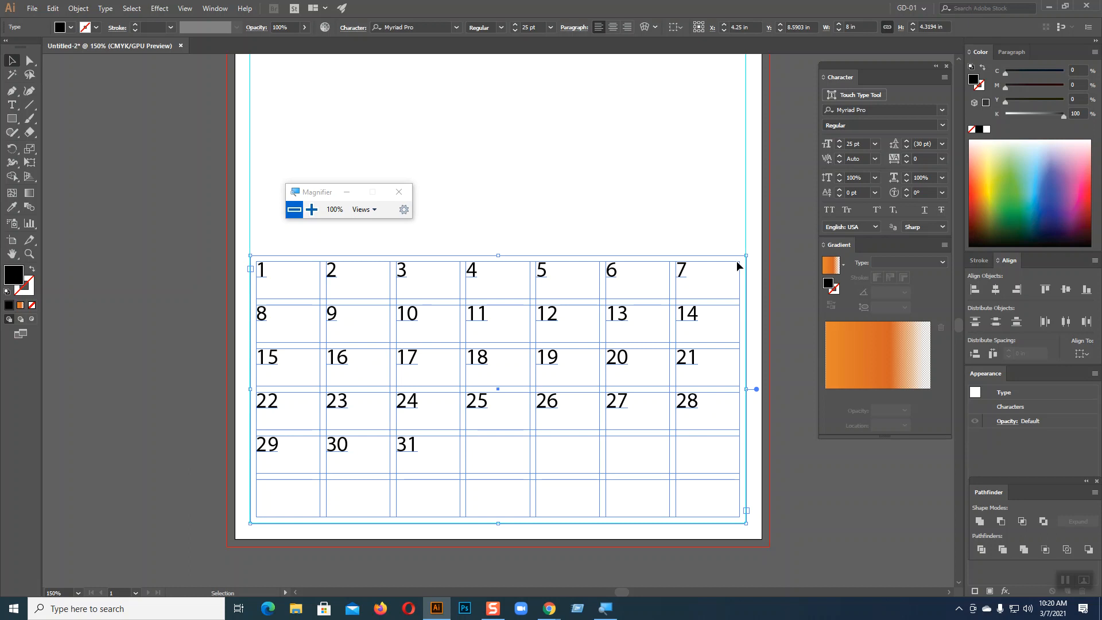
Type SAT, SUN and MON header cells in front of the first date
{"action": "key", "text": "ctrl+equal"}
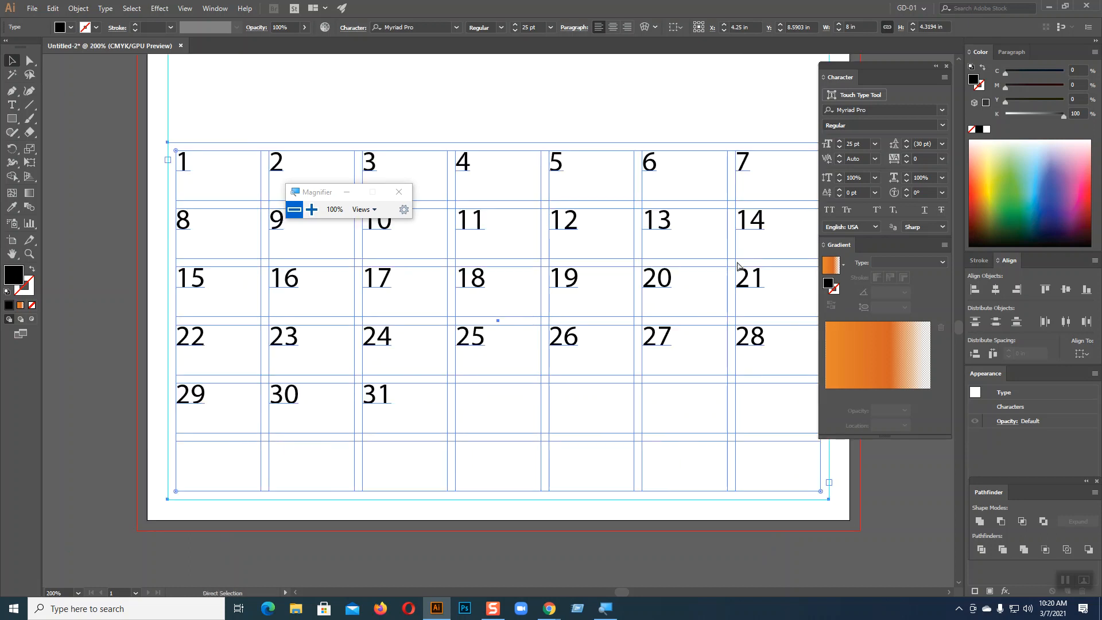
{"action": "scroll", "coordinate": [508, 219], "scroll_direction": "up", "scroll_amount": 3}
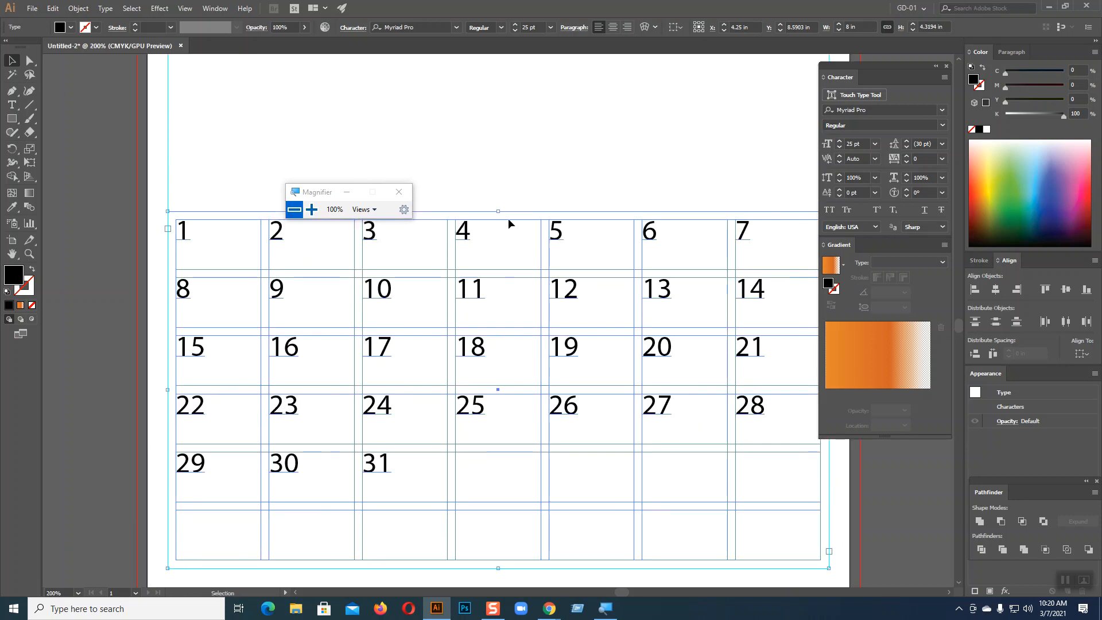
{"action": "left_click_drag", "start_coordinate": [298, 192], "coordinate": [345, 105]}
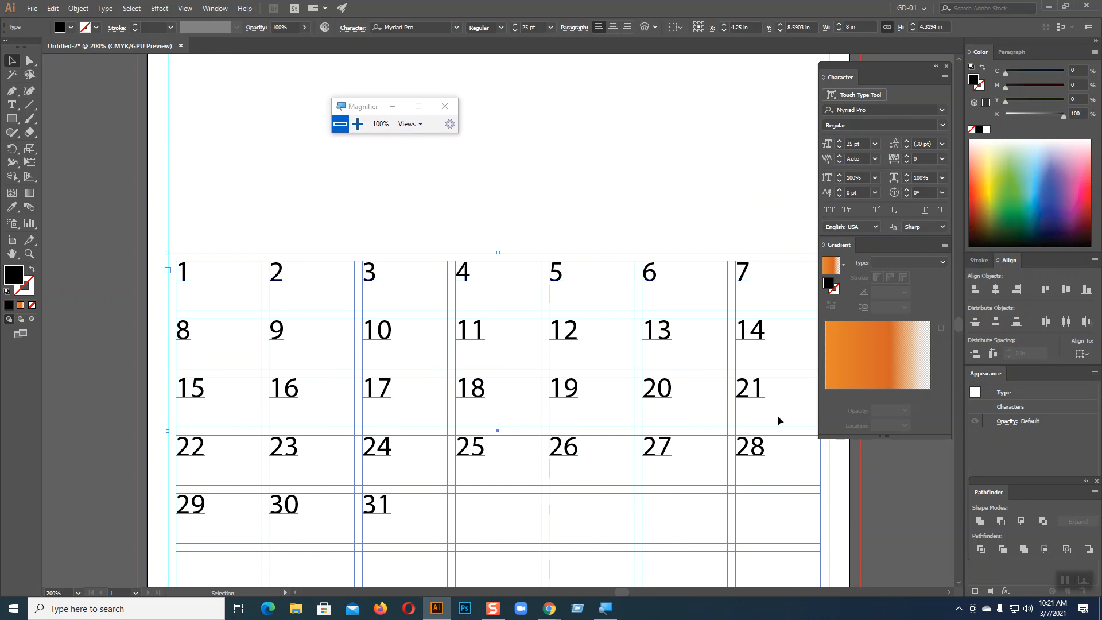
{"action": "left_click", "coordinate": [12, 105]}
{"action": "left_click", "coordinate": [182, 270]}
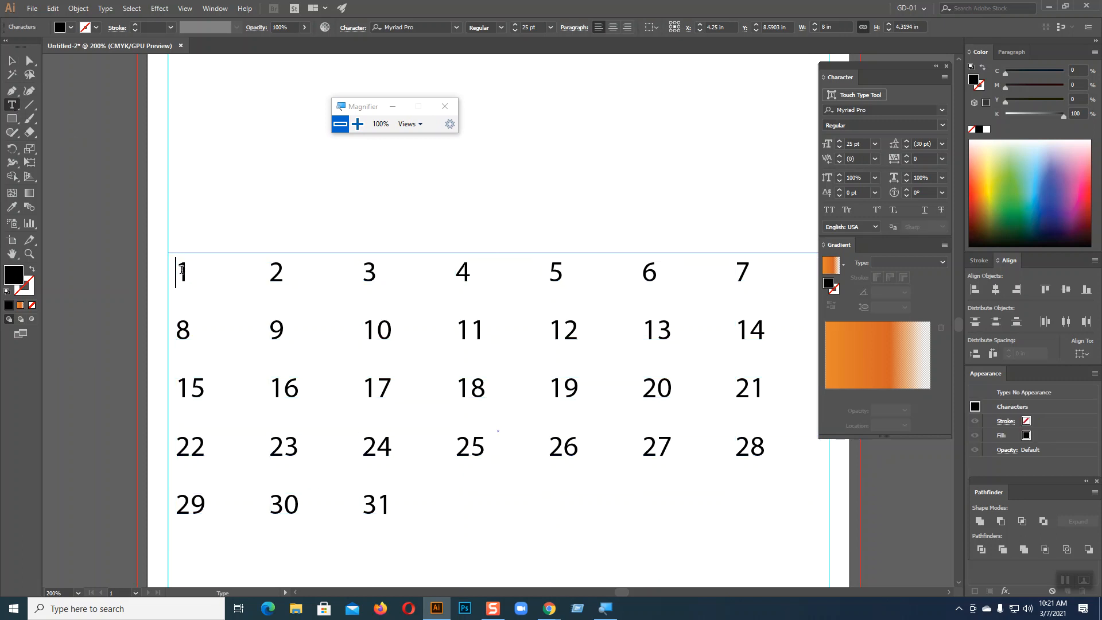
{"action": "type", "text": "SAT"}
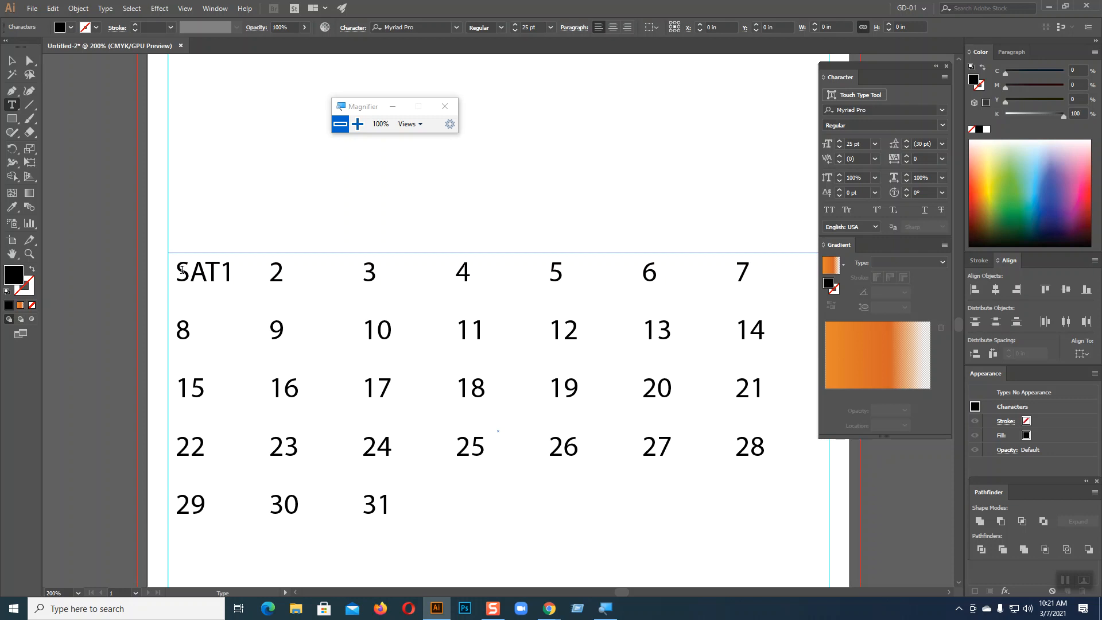
{"action": "key", "text": "Tab"}
{"action": "type", "text": "SU"}
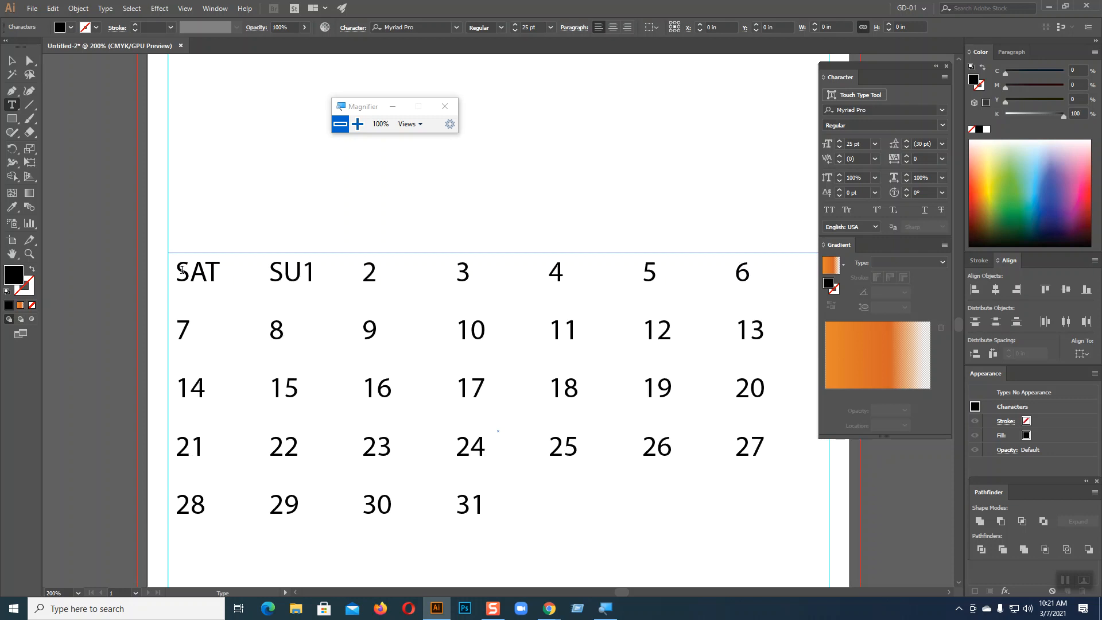
{"action": "type", "text": "N"}
{"action": "key", "text": "Tab"}
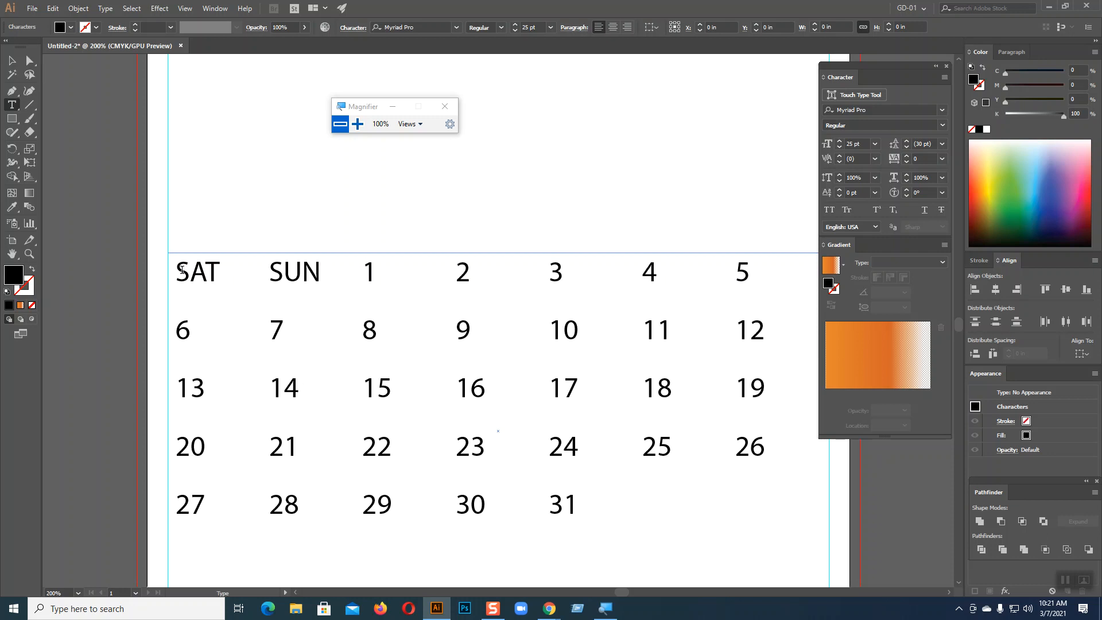
{"action": "type", "text": "MON"}
{"action": "key", "text": "Tab"}
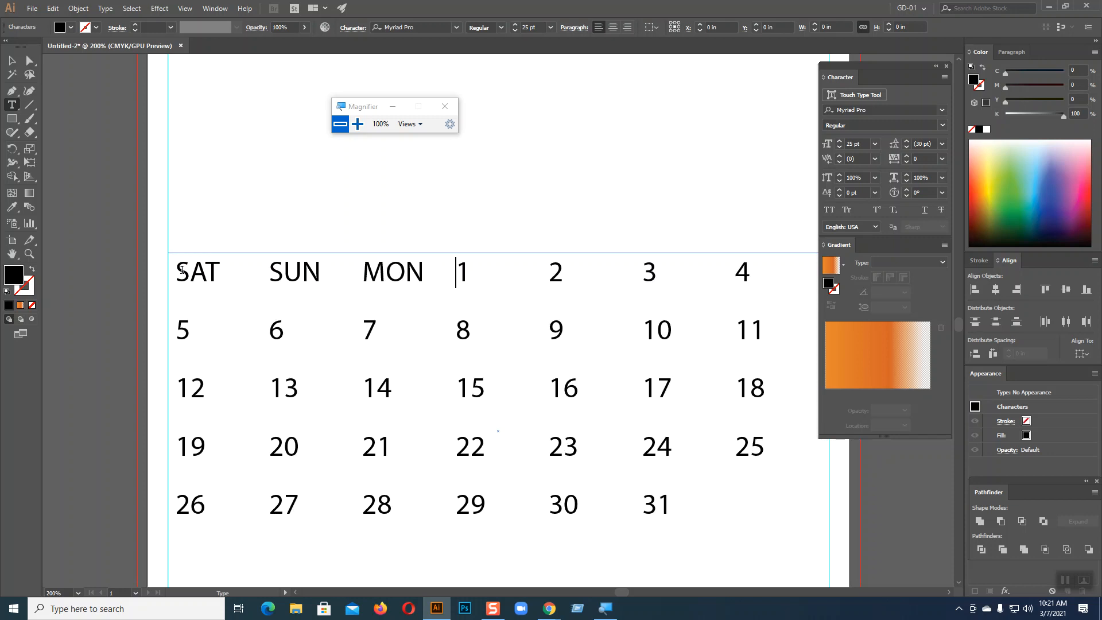
Complete the header with TUE, WED, THU and FRI, pushing date 1 to the next row
{"action": "type", "text": "TUE"}
{"action": "key", "text": "Tab"}
{"action": "type", "text": "WE"}
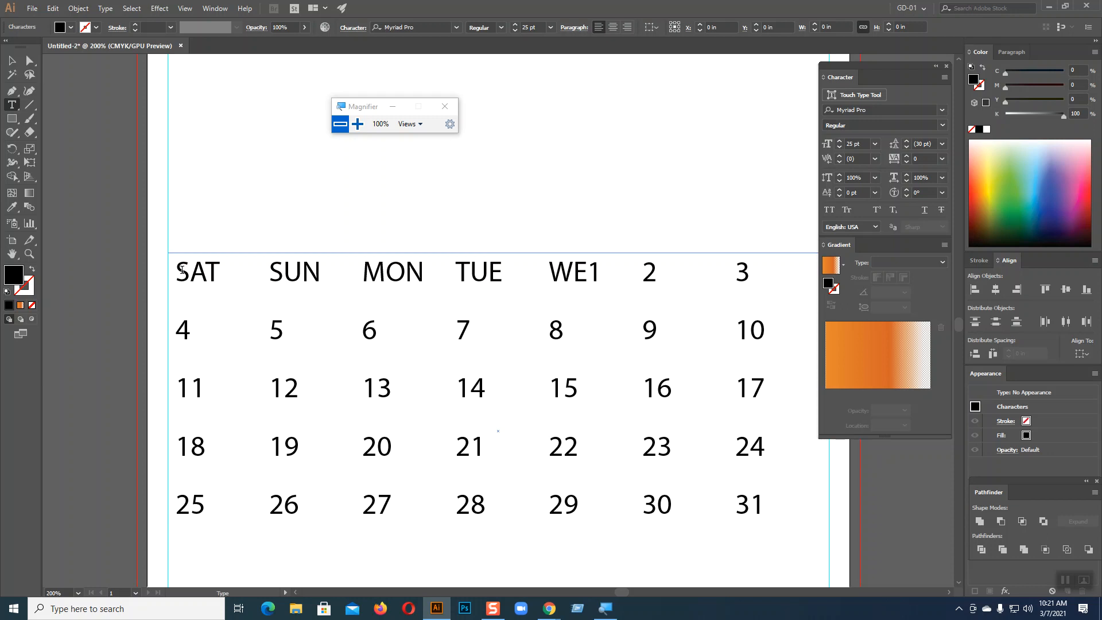
{"action": "type", "text": "D"}
{"action": "key", "text": "Tab"}
{"action": "type", "text": "THU"}
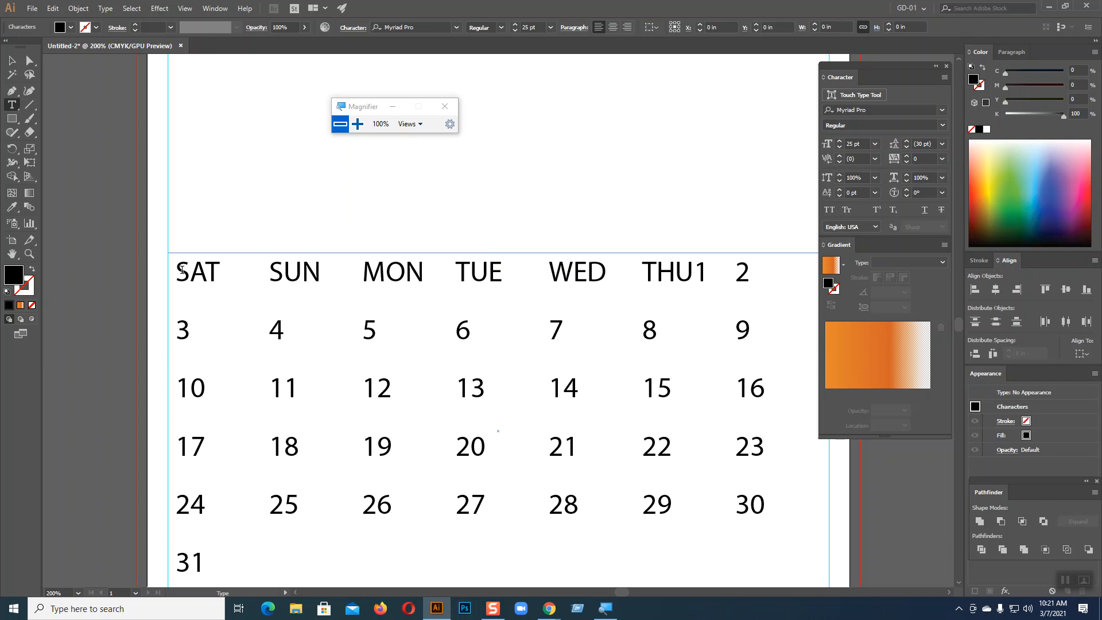
{"action": "key", "text": "Tab"}
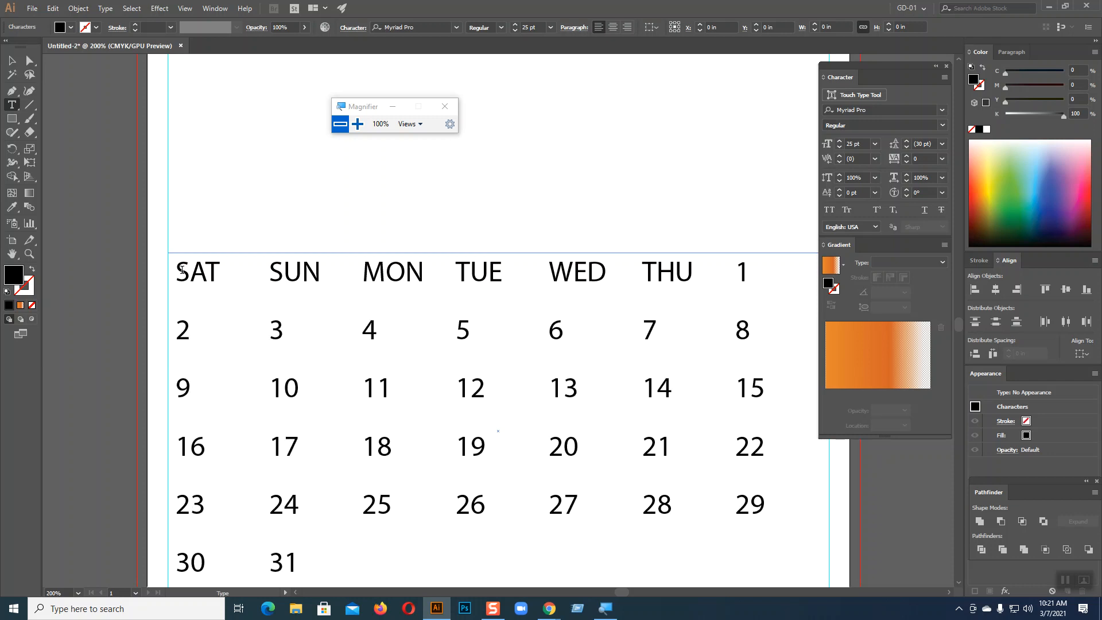
{"action": "type", "text": "FRi"}
{"action": "key", "text": "BackSpace"}
{"action": "type", "text": "I"}
{"action": "key", "text": "Return"}
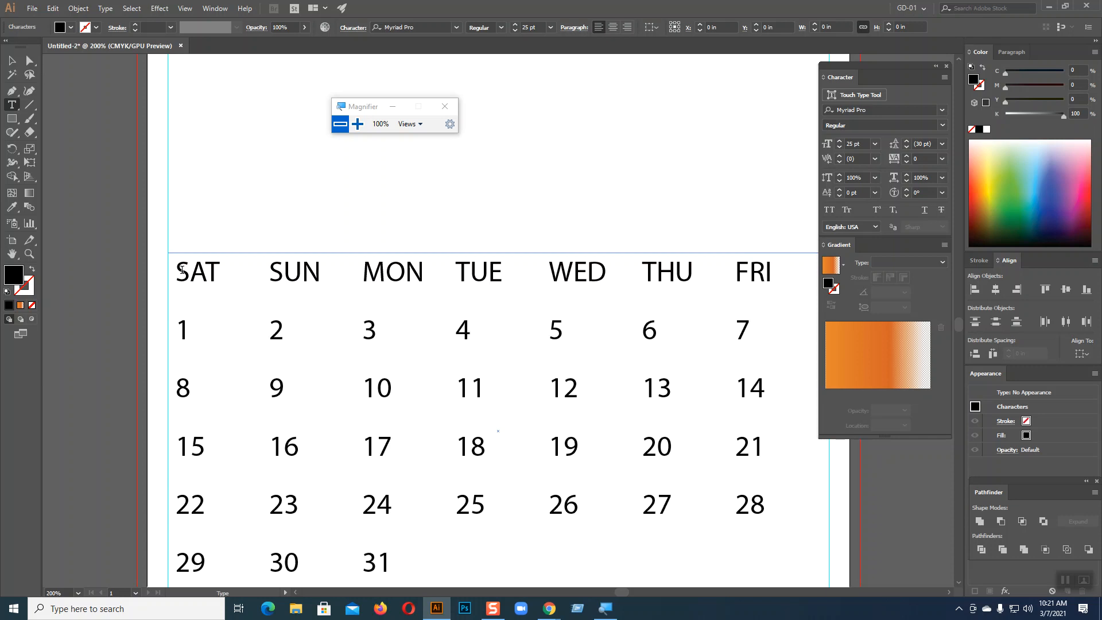
{"action": "left_click", "coordinate": [10, 59]}
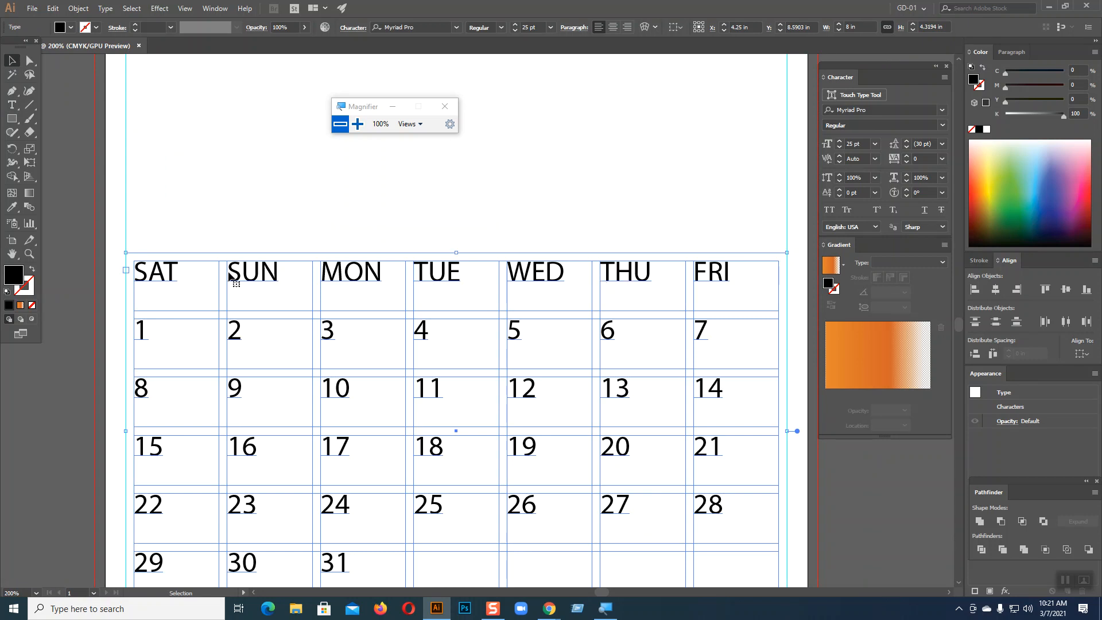
Select the SAT–FRI header row and apply the Adlinnaka Bold Demo font
{"action": "scroll", "coordinate": [216, 445], "scroll_direction": "down", "scroll_amount": 1}
{"action": "scroll", "coordinate": [216, 446], "scroll_direction": "down", "scroll_amount": 1}
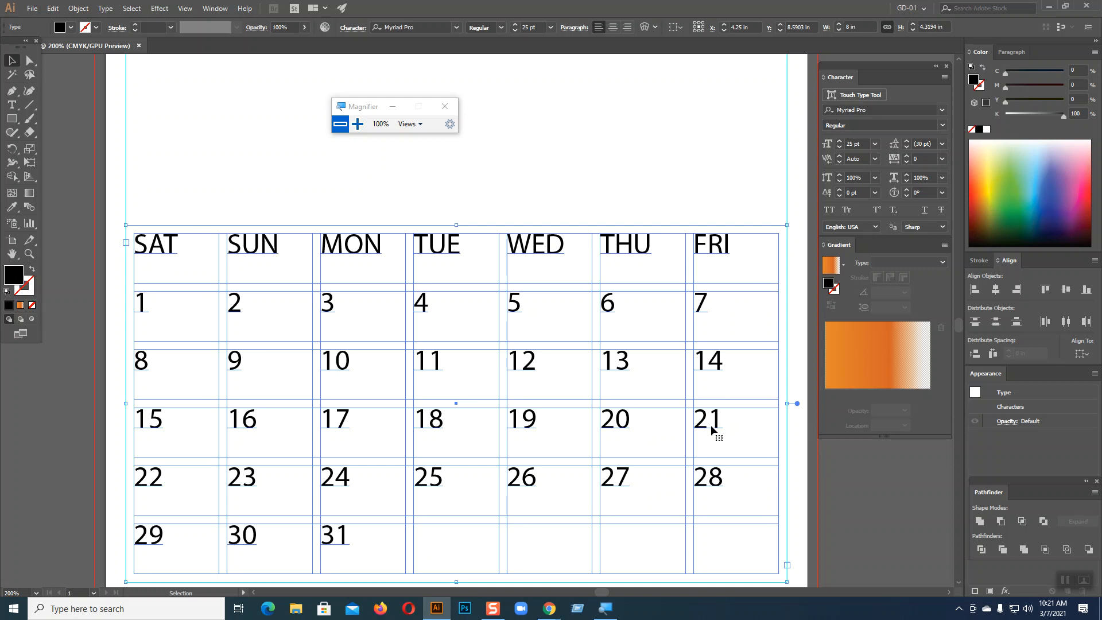
{"action": "scroll", "coordinate": [711, 429], "scroll_direction": "down", "scroll_amount": 2}
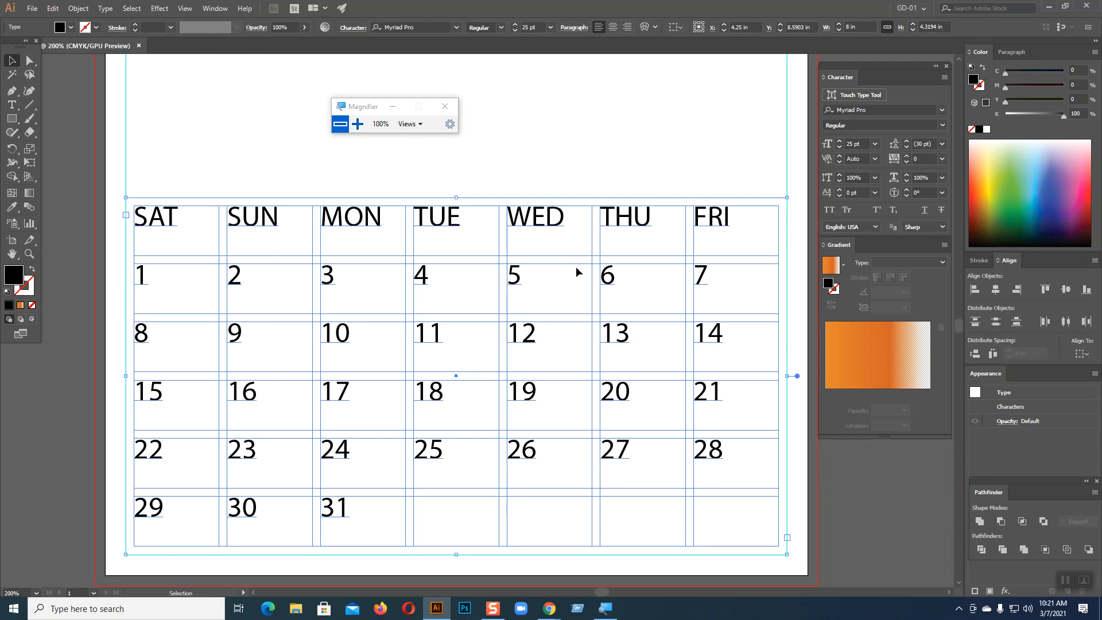
{"action": "left_click", "coordinate": [12, 105]}
{"action": "left_click_drag", "start_coordinate": [134, 217], "coordinate": [735, 215]}
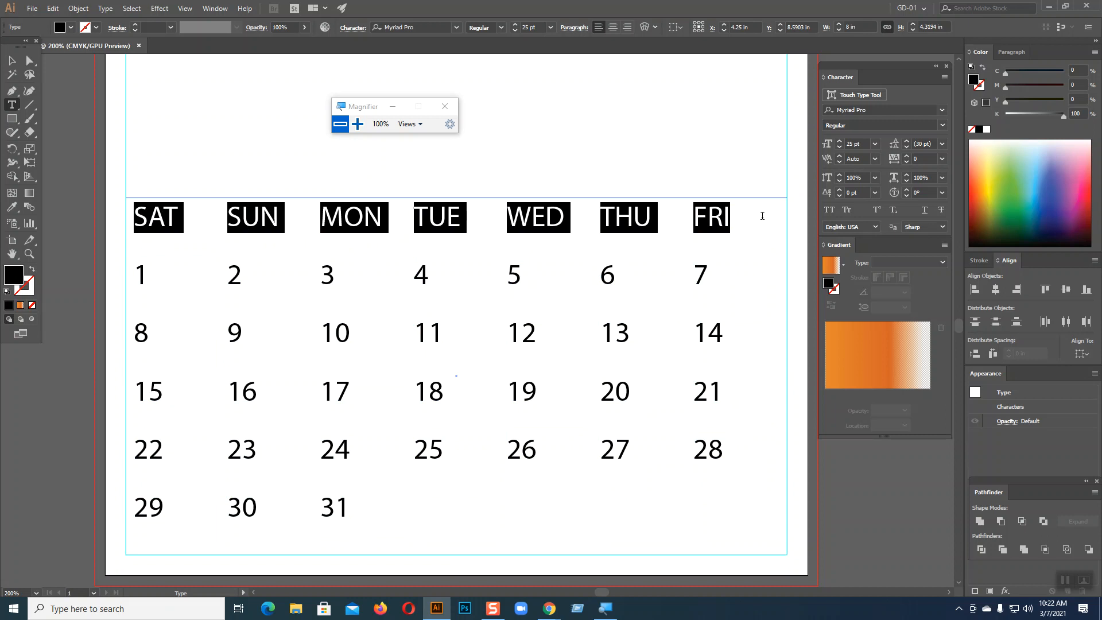
{"action": "scroll", "coordinate": [904, 110], "scroll_direction": "down", "scroll_amount": 1}
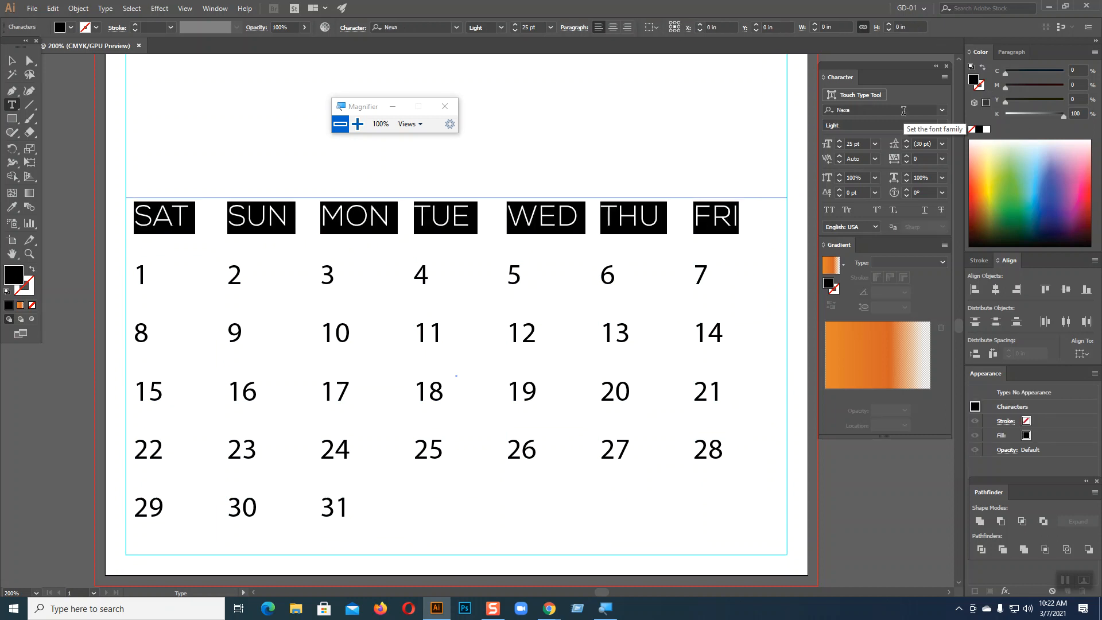
{"action": "scroll", "coordinate": [904, 111], "scroll_direction": "down", "scroll_amount": 3}
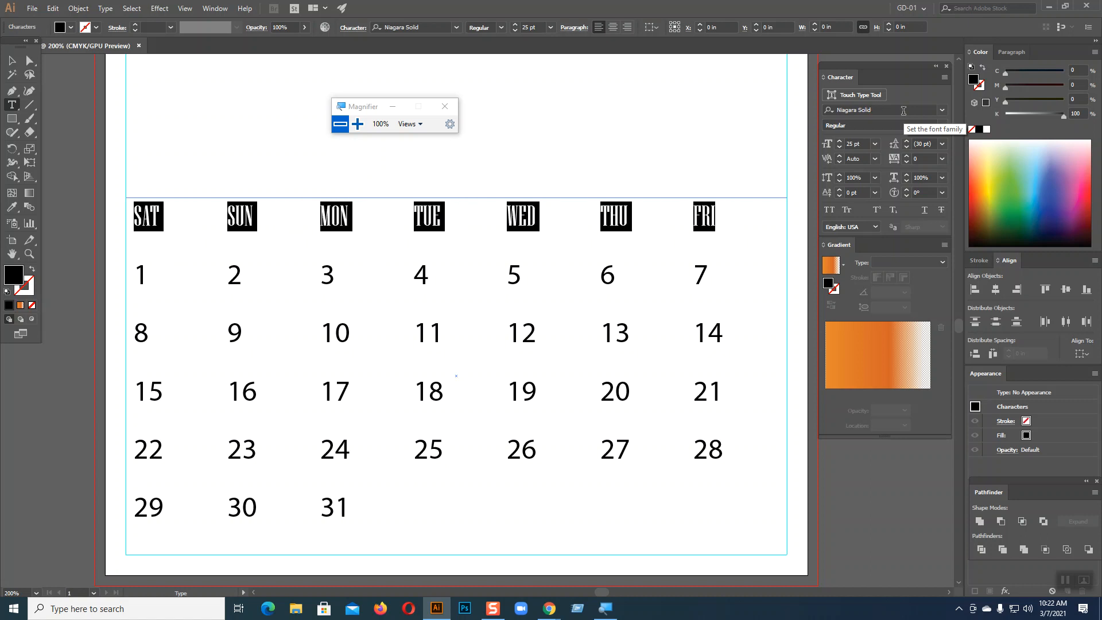
{"action": "scroll", "coordinate": [903, 110], "scroll_direction": "down", "scroll_amount": 2}
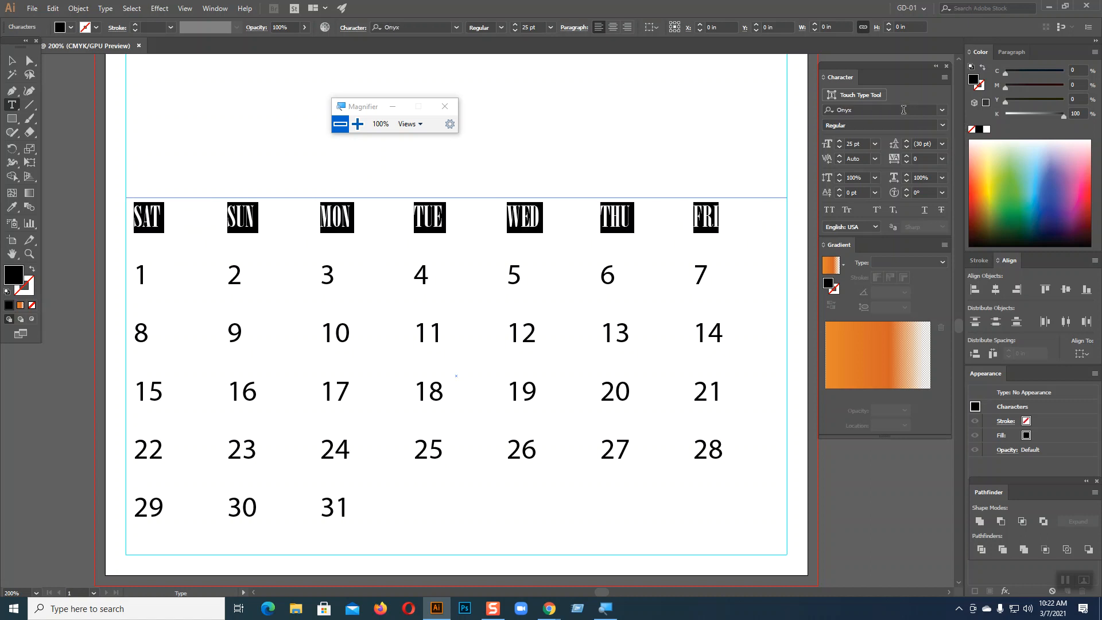
{"action": "scroll", "coordinate": [904, 109], "scroll_direction": "down", "scroll_amount": 3}
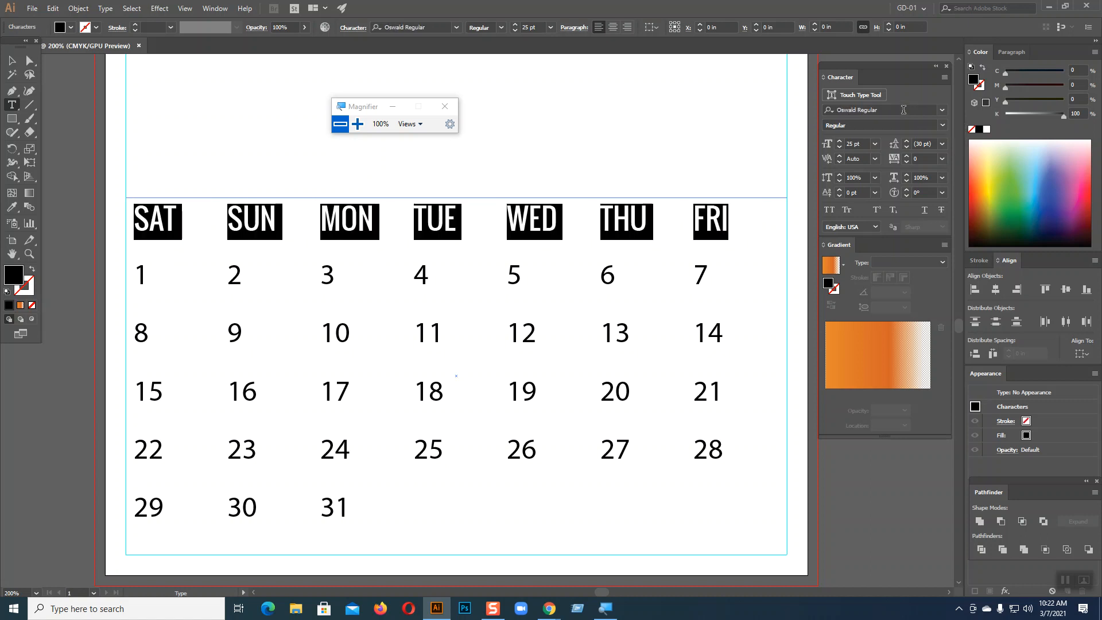
{"action": "scroll", "coordinate": [903, 110], "scroll_direction": "down", "scroll_amount": 1}
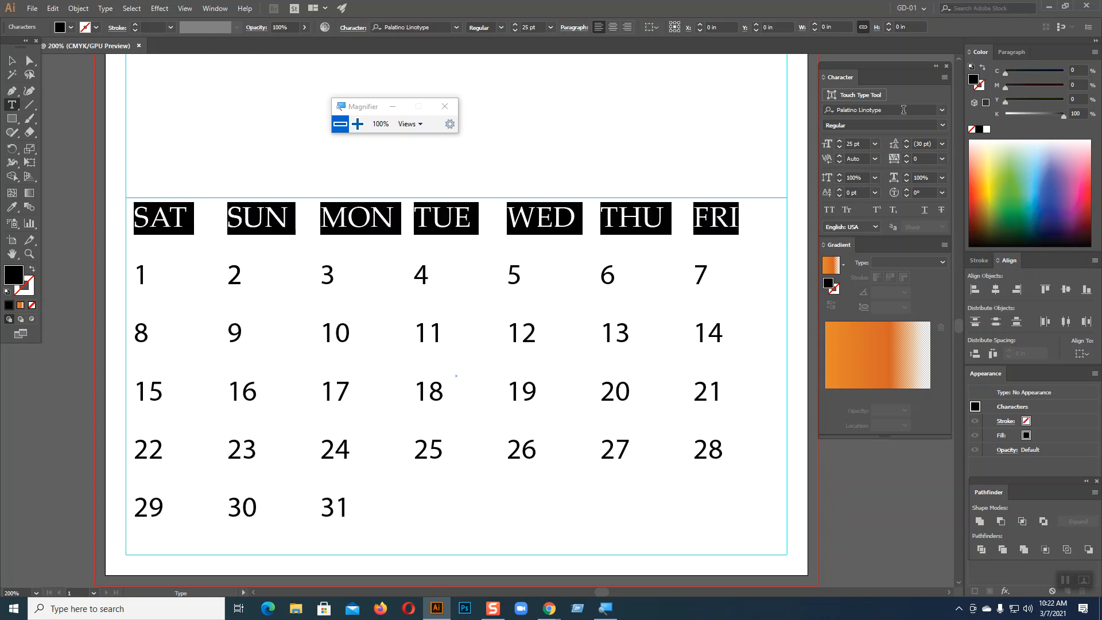
{"action": "scroll", "coordinate": [904, 110], "scroll_direction": "down", "scroll_amount": 1}
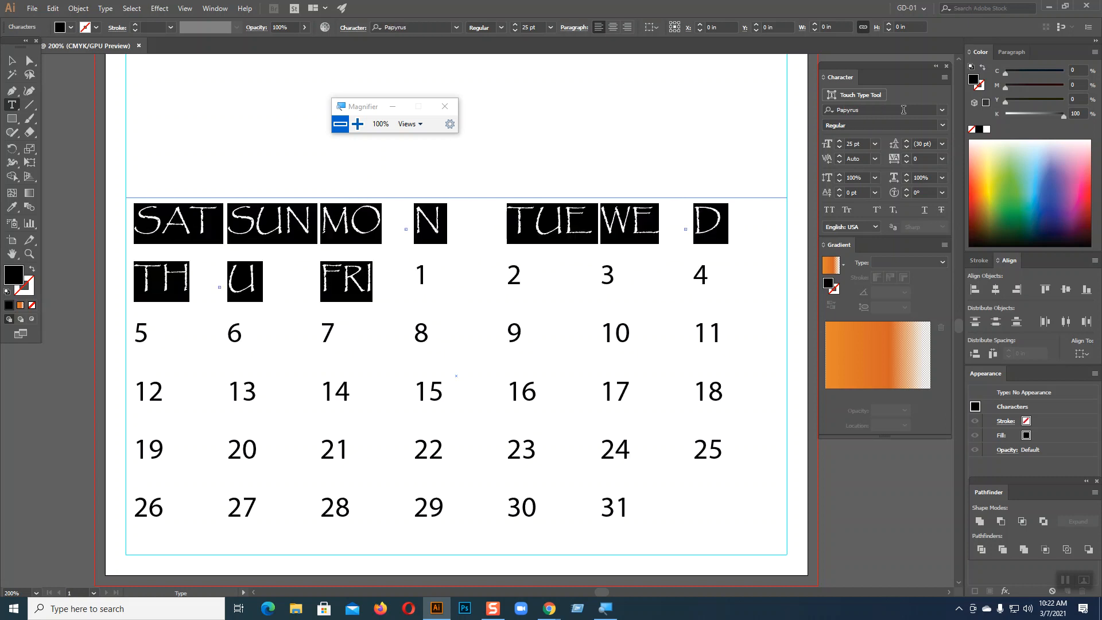
{"action": "scroll", "coordinate": [906, 109], "scroll_direction": "down", "scroll_amount": 2}
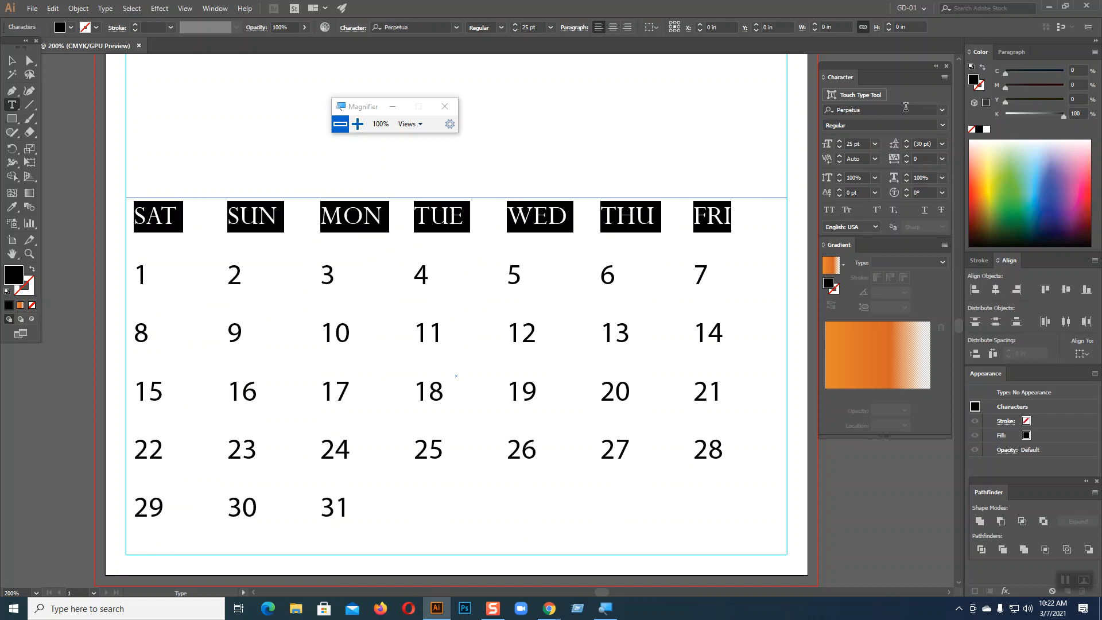
{"action": "scroll", "coordinate": [906, 106], "scroll_direction": "down", "scroll_amount": 3}
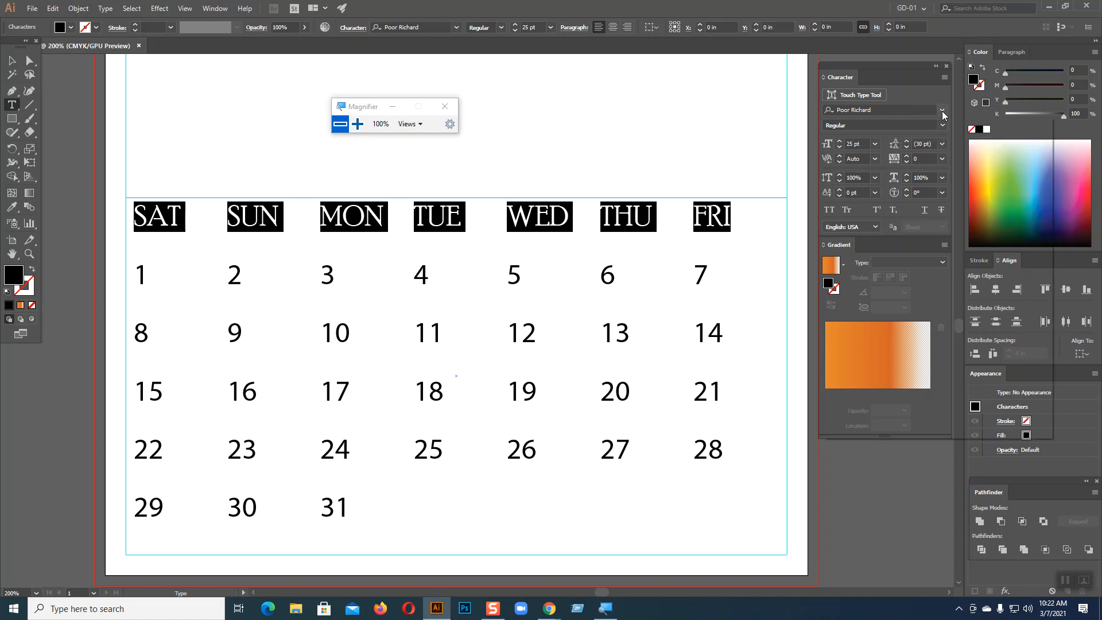
{"action": "left_click", "coordinate": [944, 115]}
{"action": "left_click_drag", "start_coordinate": [1050, 335], "coordinate": [1050, 165]}
{"action": "left_click", "coordinate": [884, 184]}
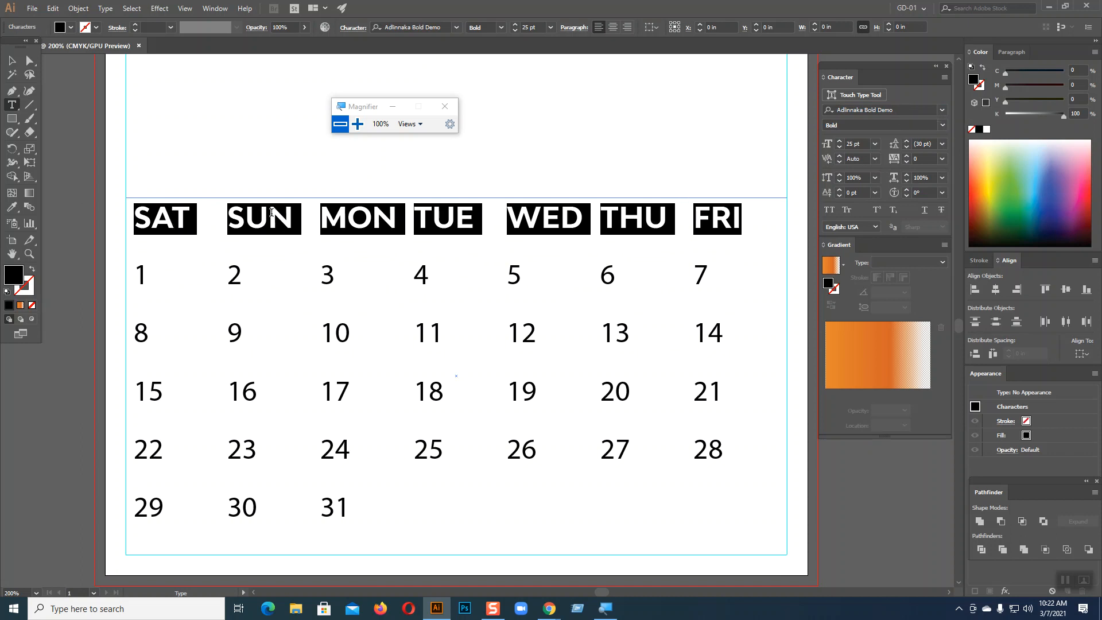
Reduce the weekday header font size to 22 pt
{"action": "left_click", "coordinate": [839, 148]}
{"action": "left_click", "coordinate": [840, 150]}
{"action": "left_click", "coordinate": [840, 149]}
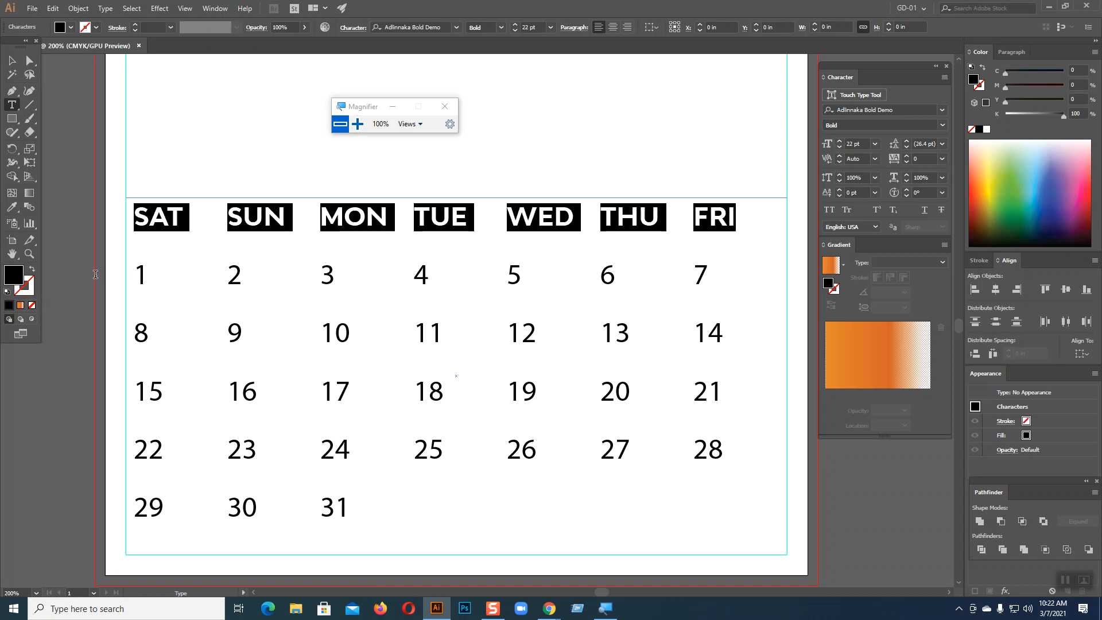
{"action": "left_click", "coordinate": [139, 266]}
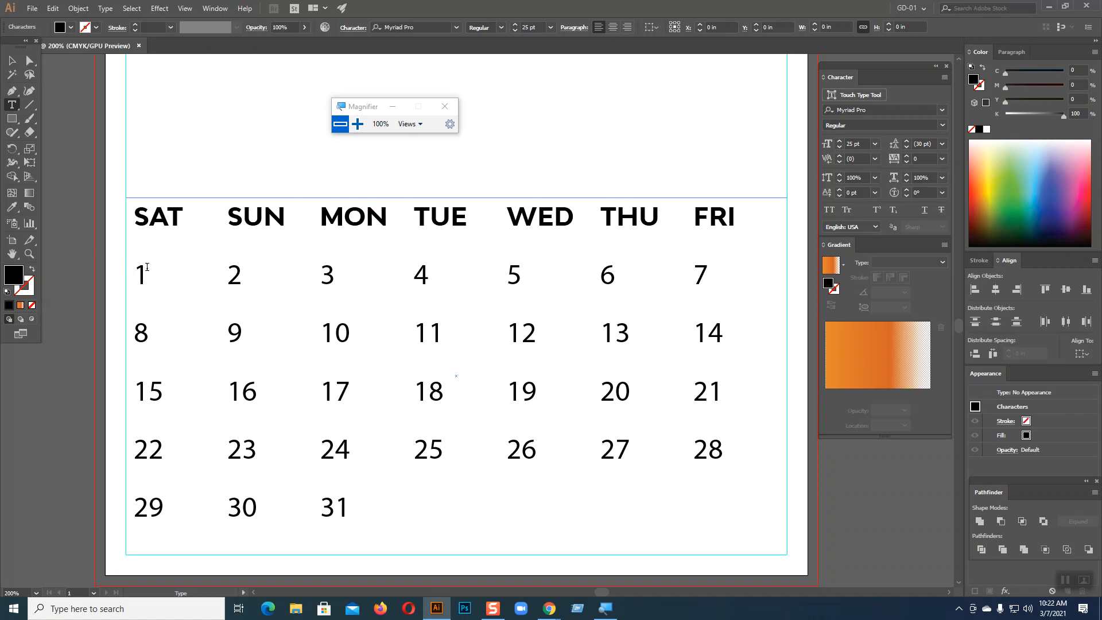
Restyle the dates 1–31 in a new font, ending on Ananda Namaste Regular at 22 pt
{"action": "left_click_drag", "start_coordinate": [140, 271], "coordinate": [407, 511]}
{"action": "left_click", "coordinate": [942, 110]}
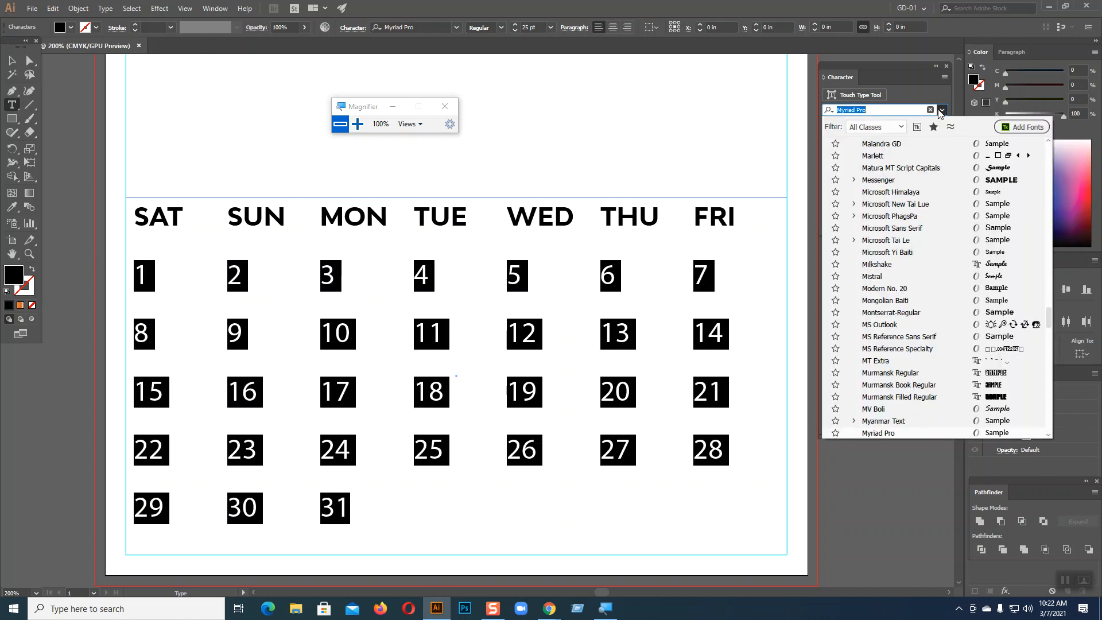
{"action": "left_click_drag", "start_coordinate": [1053, 312], "coordinate": [1045, 140]}
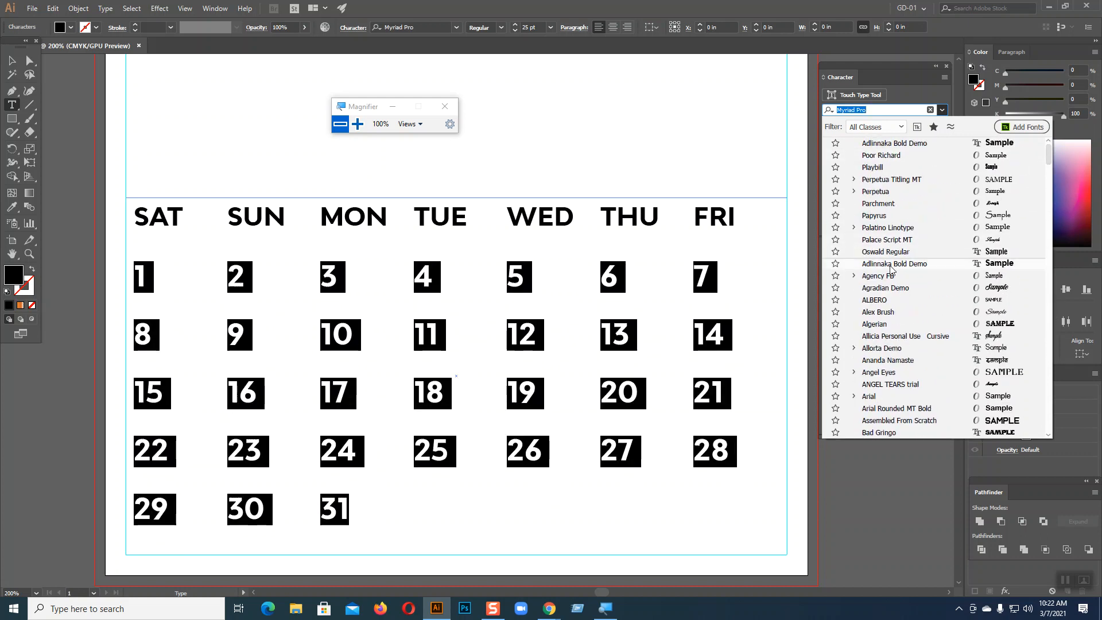
{"action": "left_click", "coordinate": [883, 259]}
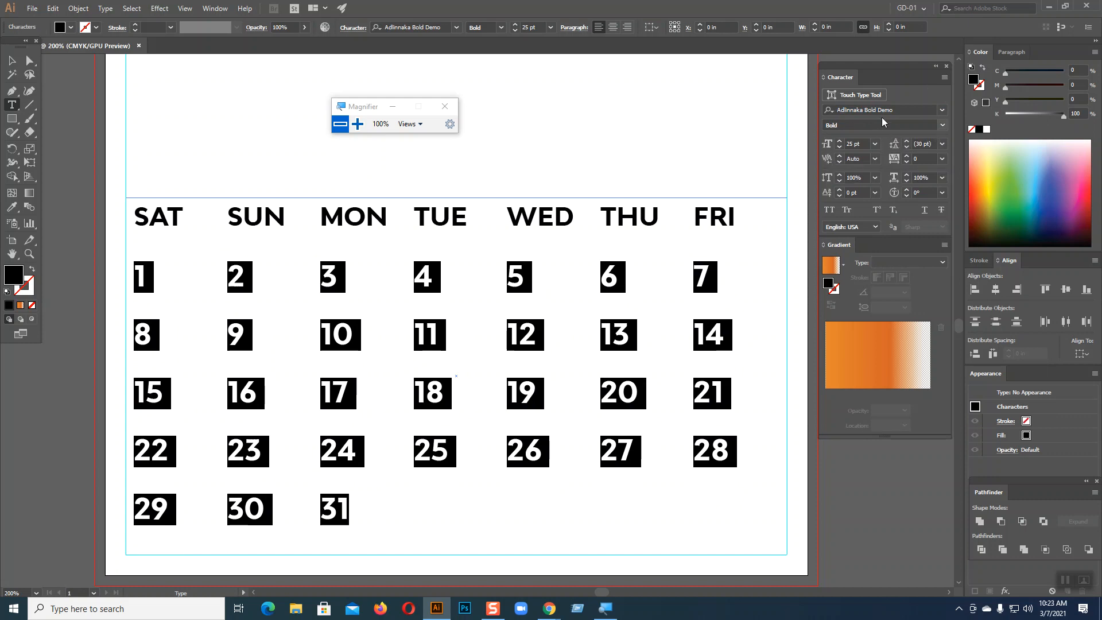
{"action": "scroll", "coordinate": [883, 110], "scroll_direction": "down", "scroll_amount": 2}
{"action": "scroll", "coordinate": [884, 109], "scroll_direction": "down", "scroll_amount": 2}
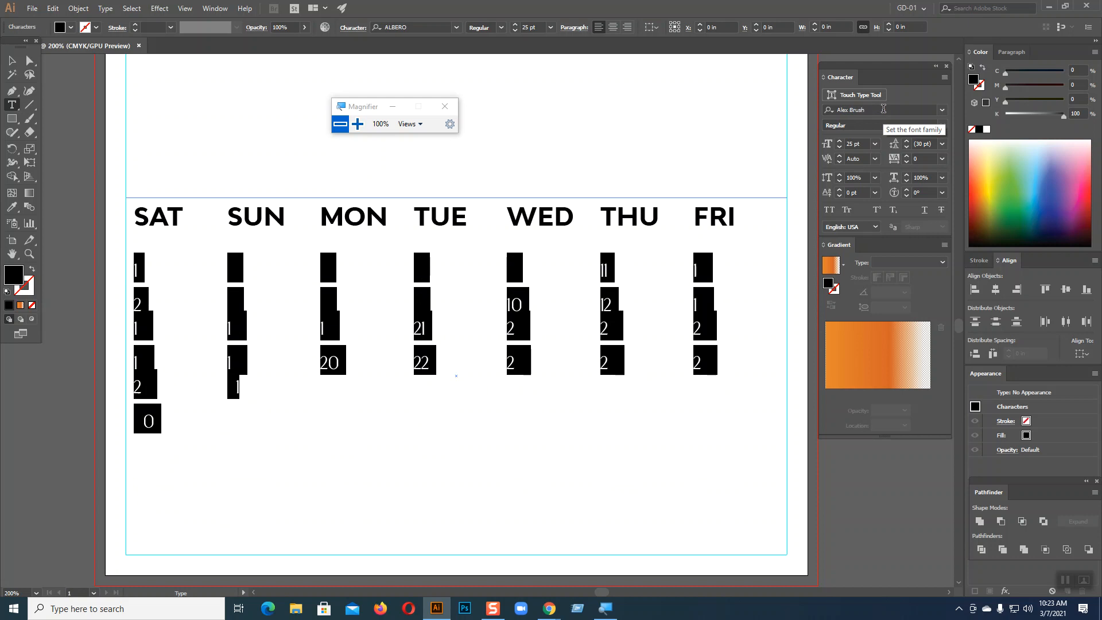
{"action": "scroll", "coordinate": [884, 109], "scroll_direction": "down", "scroll_amount": 2}
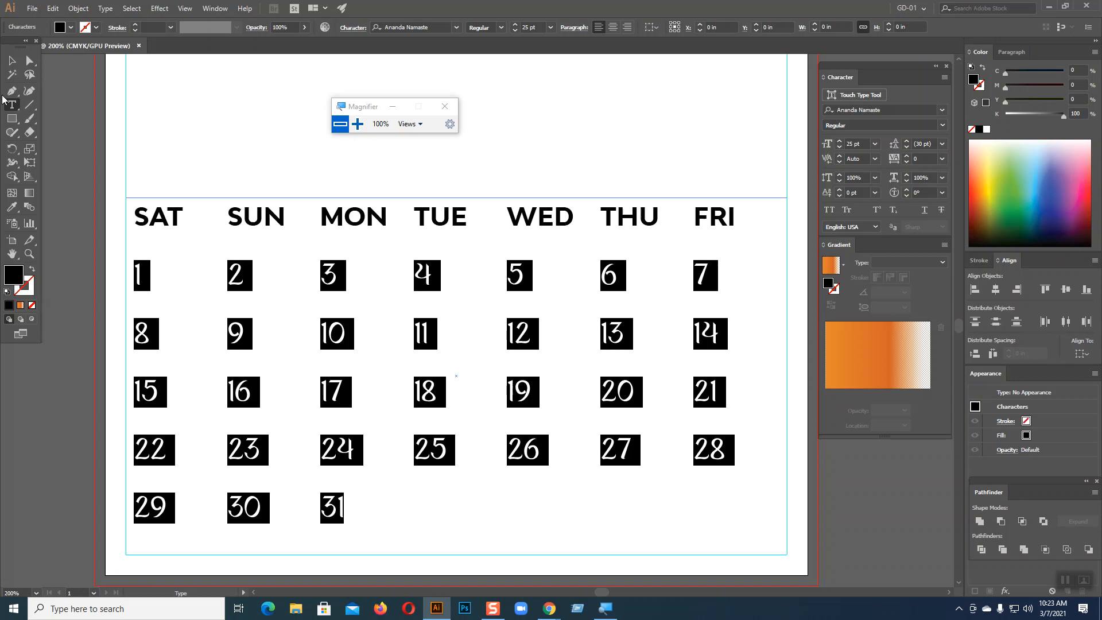
Leave text editing, preview the calendar, and reselect the whole calendar text object
{"action": "left_click", "coordinate": [12, 62]}
{"action": "left_click", "coordinate": [68, 170]}
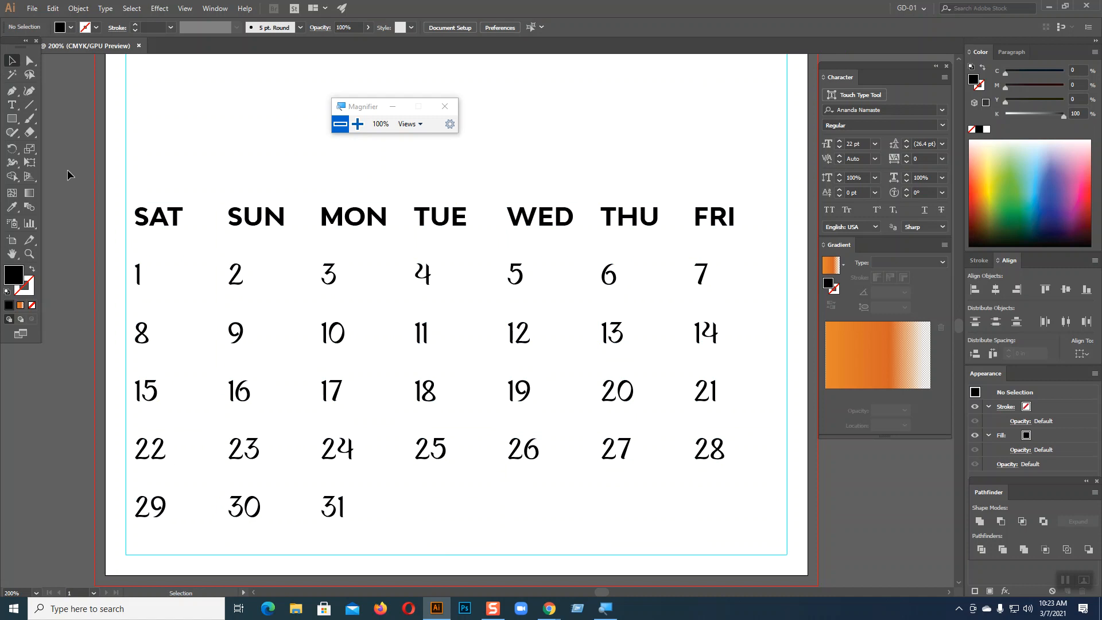
{"action": "left_click", "coordinate": [581, 215]}
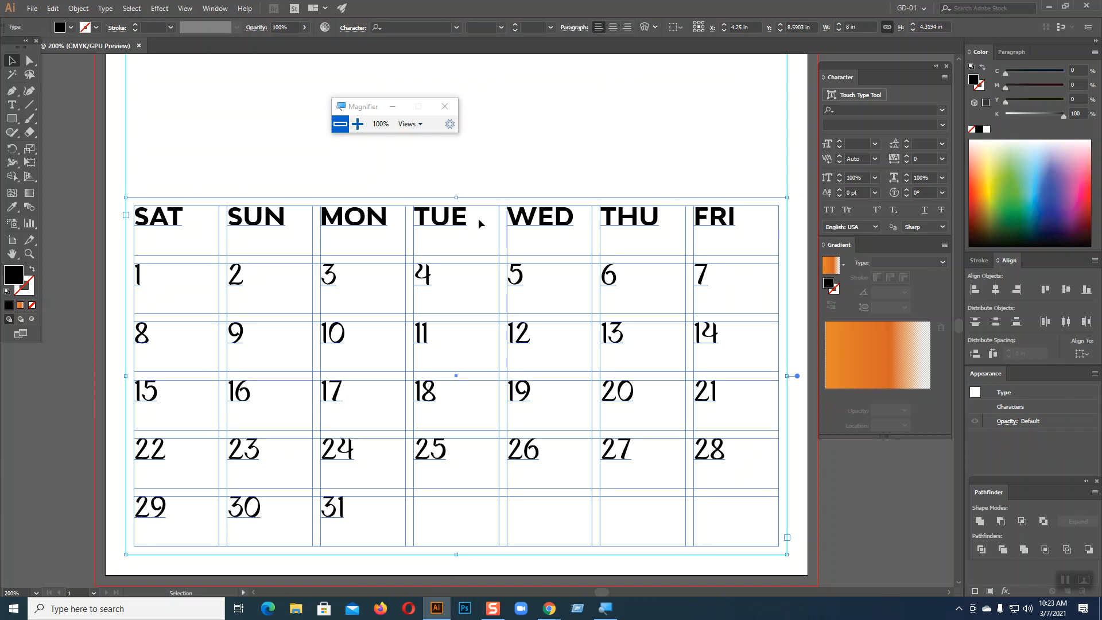
Center-align the SAT–FRI headers and 1–31 dates and set their baseline shift to -11 pt
{"action": "left_click", "coordinate": [613, 27]}
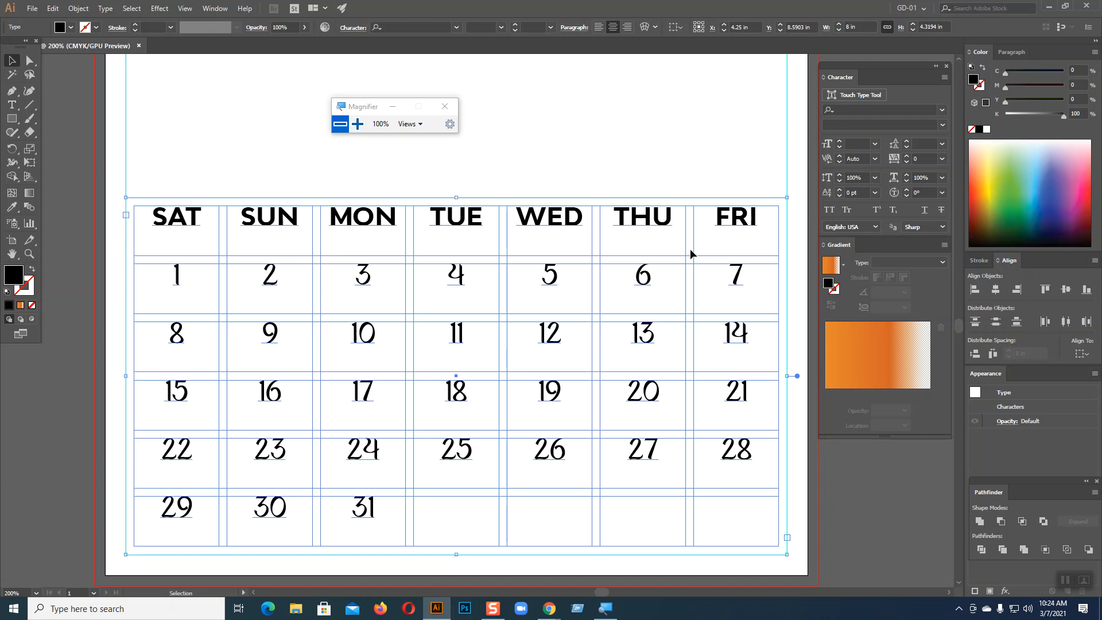
{"action": "scroll", "coordinate": [692, 253], "scroll_direction": "down", "scroll_amount": 2}
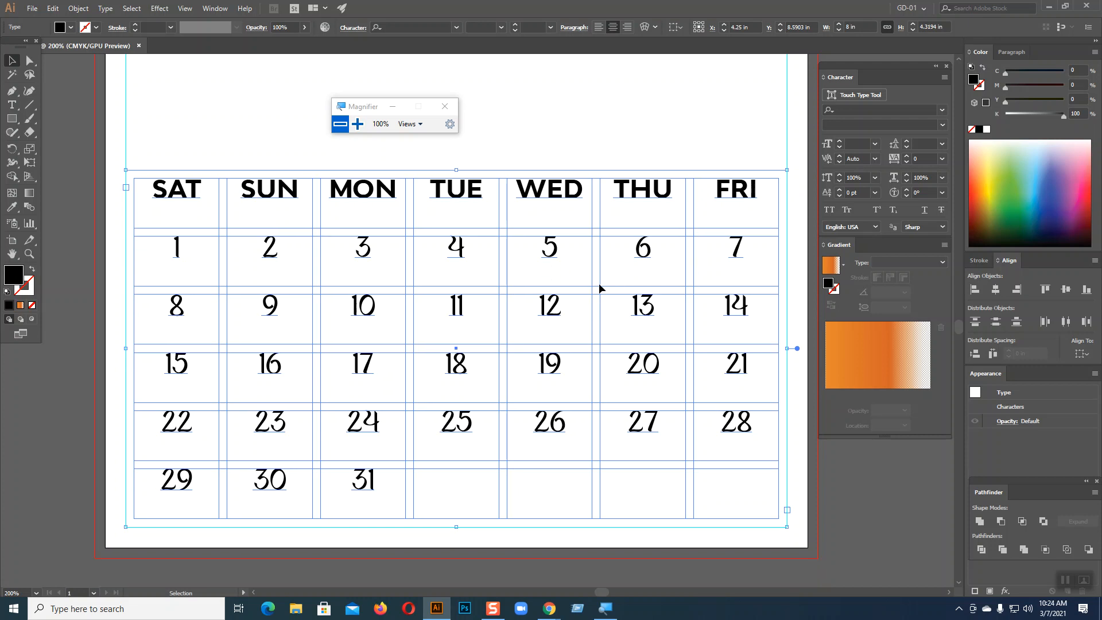
{"action": "left_click", "coordinate": [839, 196]}
{"action": "left_click", "coordinate": [839, 196]}
{"action": "left_click", "coordinate": [839, 196]}
{"action": "left_click", "coordinate": [838, 196]}
{"action": "left_click", "coordinate": [839, 196]}
{"action": "left_click", "coordinate": [839, 196]}
{"action": "left_click", "coordinate": [839, 196]}
{"action": "left_click", "coordinate": [839, 196]}
{"action": "left_click", "coordinate": [838, 196]}
{"action": "left_click", "coordinate": [838, 196]}
{"action": "left_click", "coordinate": [838, 196]}
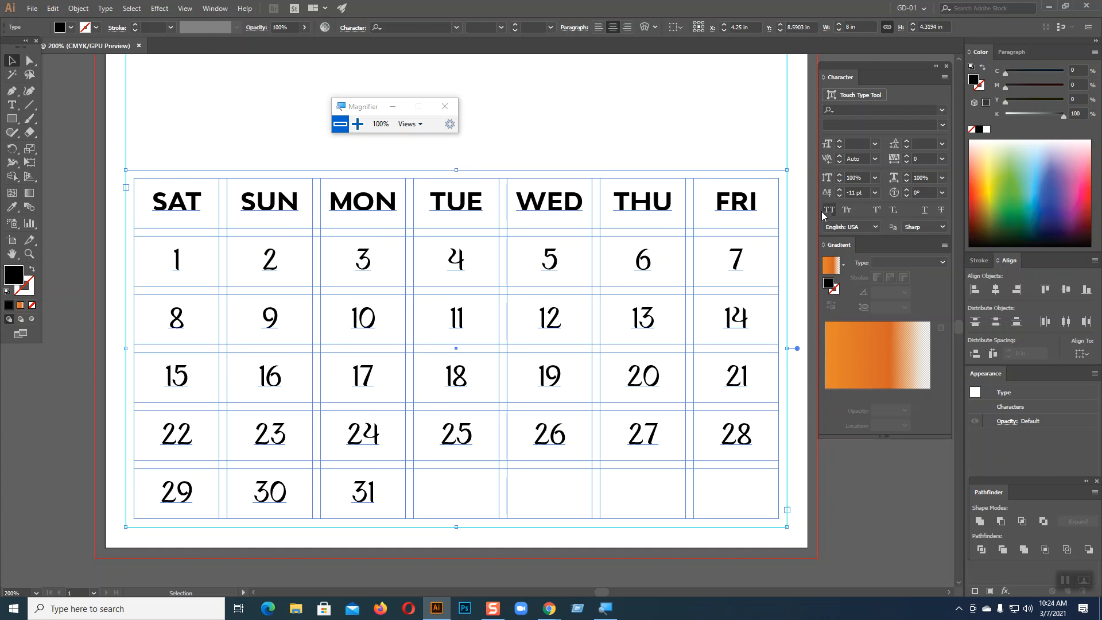
Deselect to preview the lowered text, then reselect the calendar text object
{"action": "left_click", "coordinate": [839, 487]}
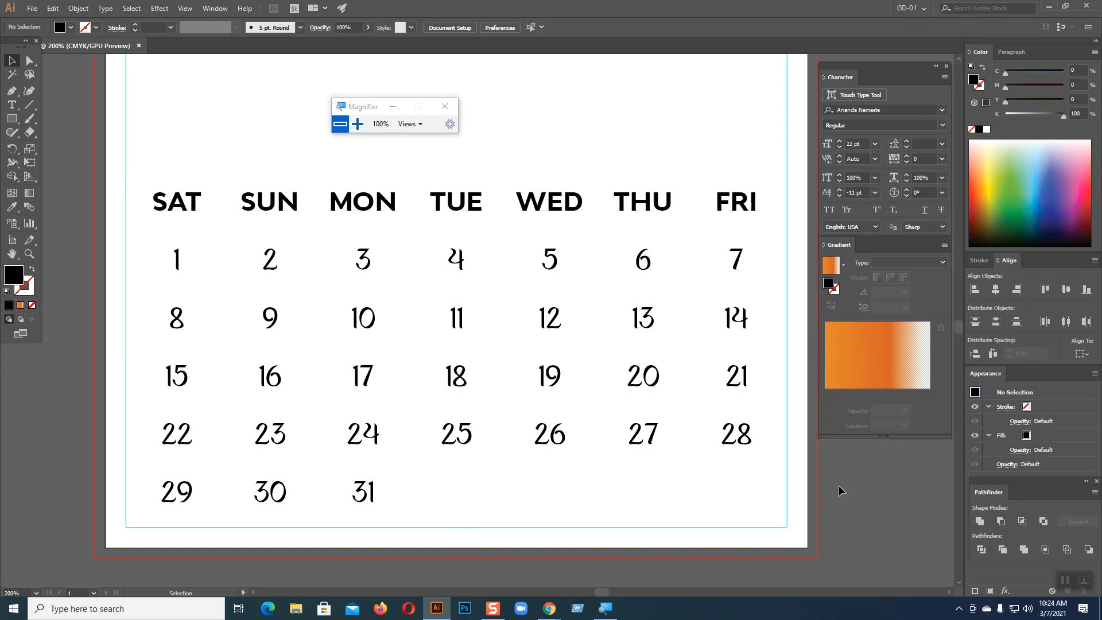
{"action": "left_click", "coordinate": [731, 210]}
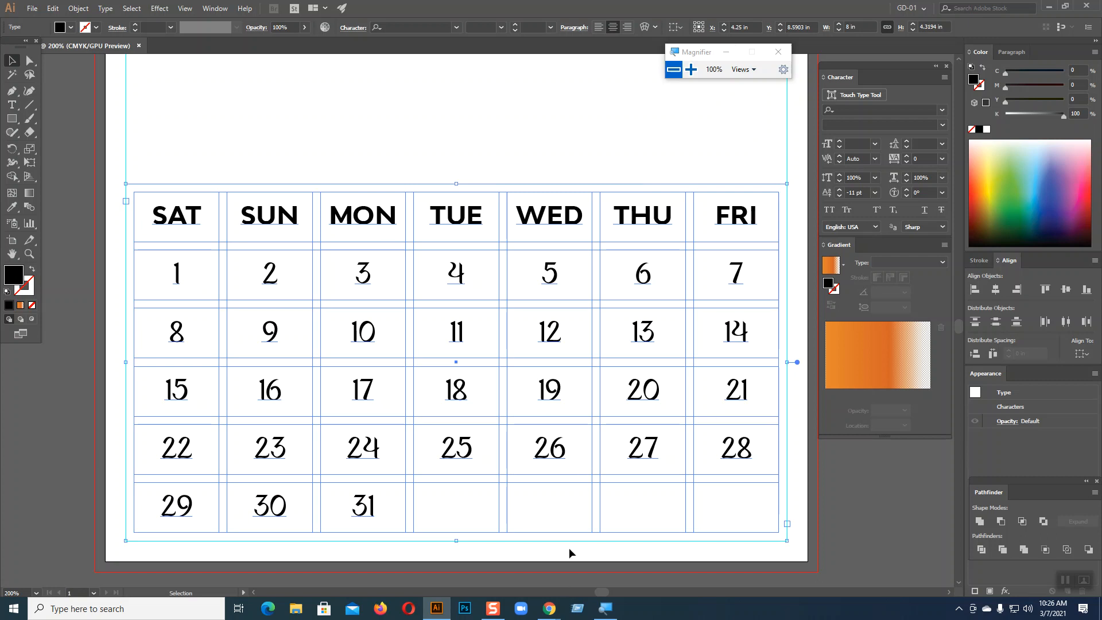
{"action": "mouse_move", "coordinate": [549, 609]}
{"action": "left_click", "coordinate": [485, 557]}
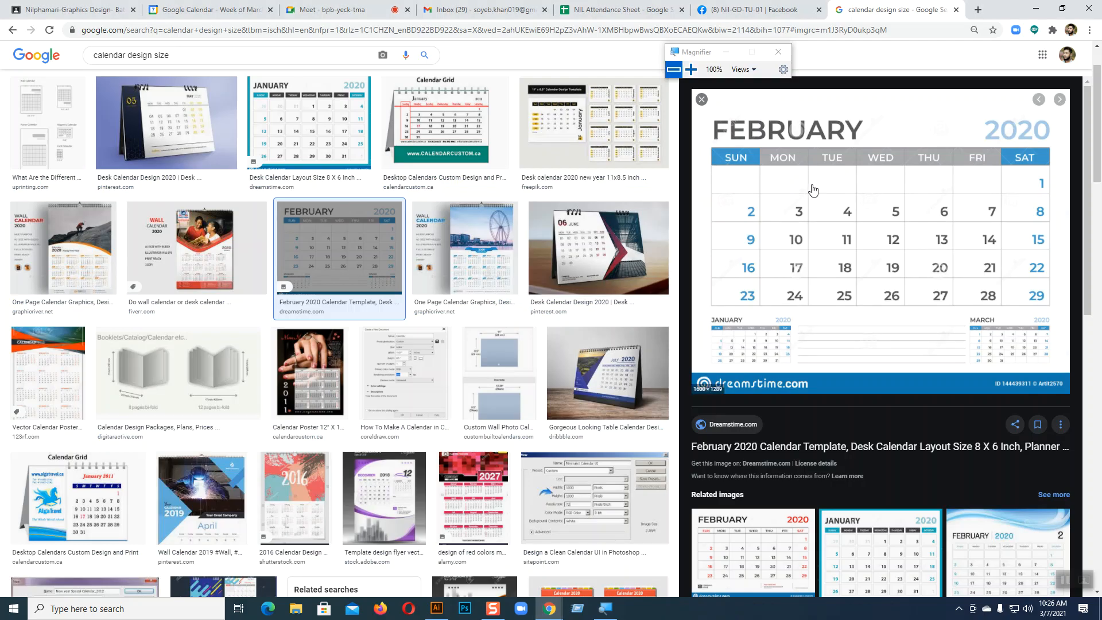
{"action": "scroll", "coordinate": [506, 330], "scroll_direction": "up", "scroll_amount": 1}
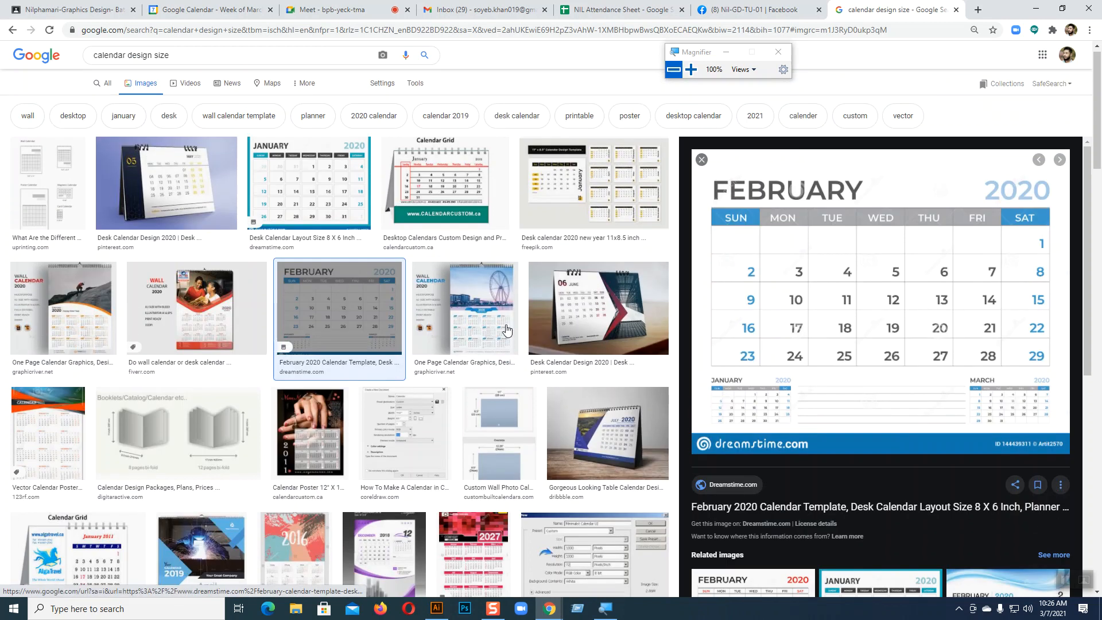
{"action": "left_click", "coordinate": [613, 191]}
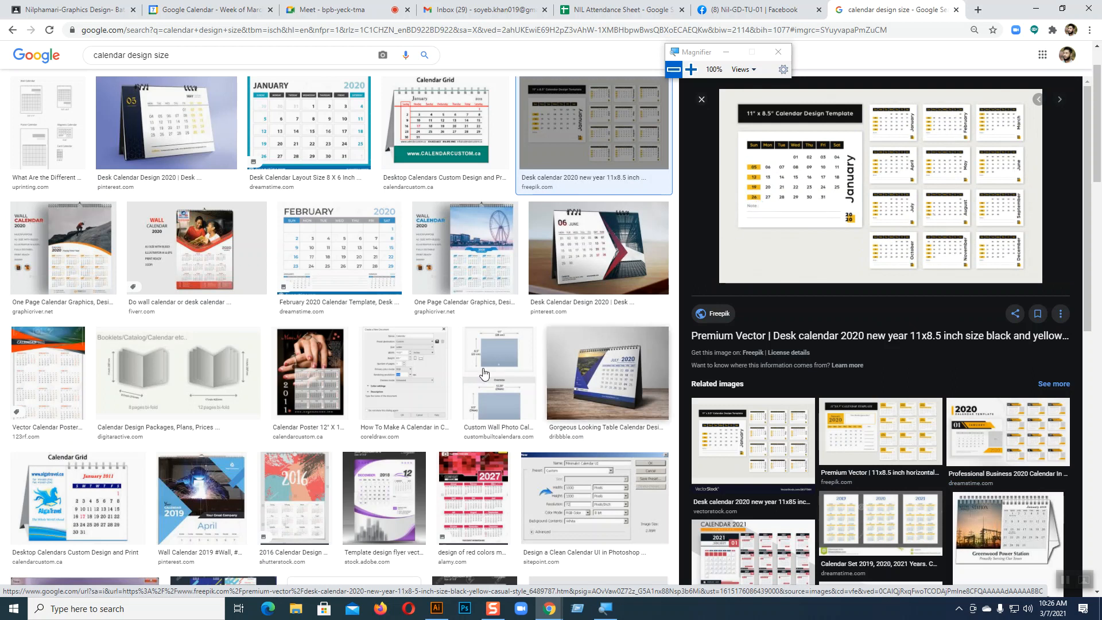
{"action": "scroll", "coordinate": [172, 361], "scroll_direction": "up", "scroll_amount": 1}
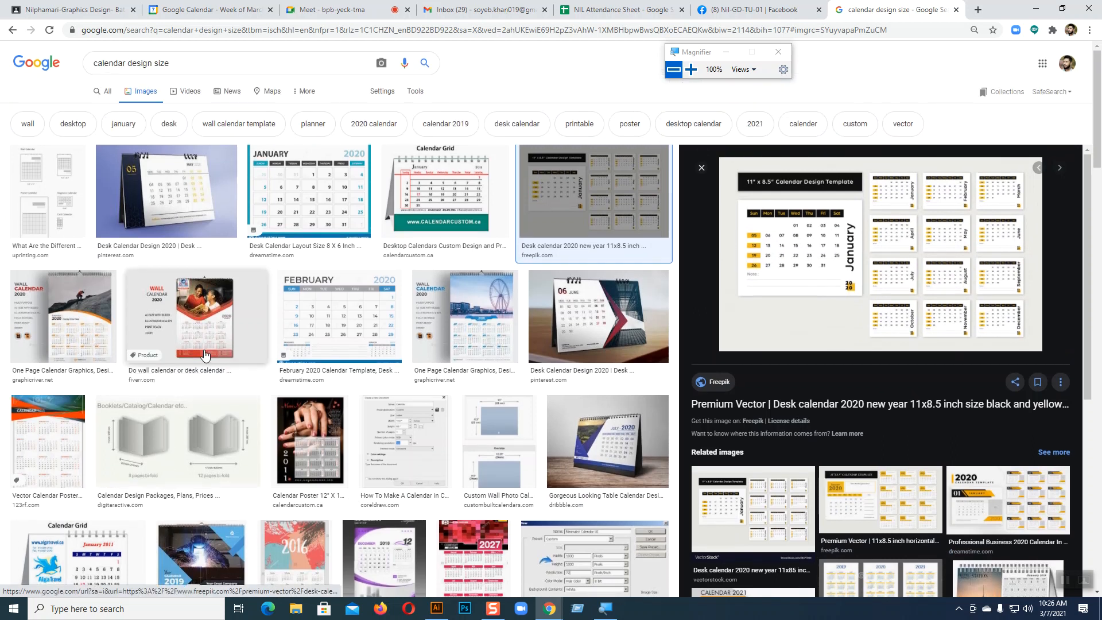
{"action": "left_click", "coordinate": [309, 192]}
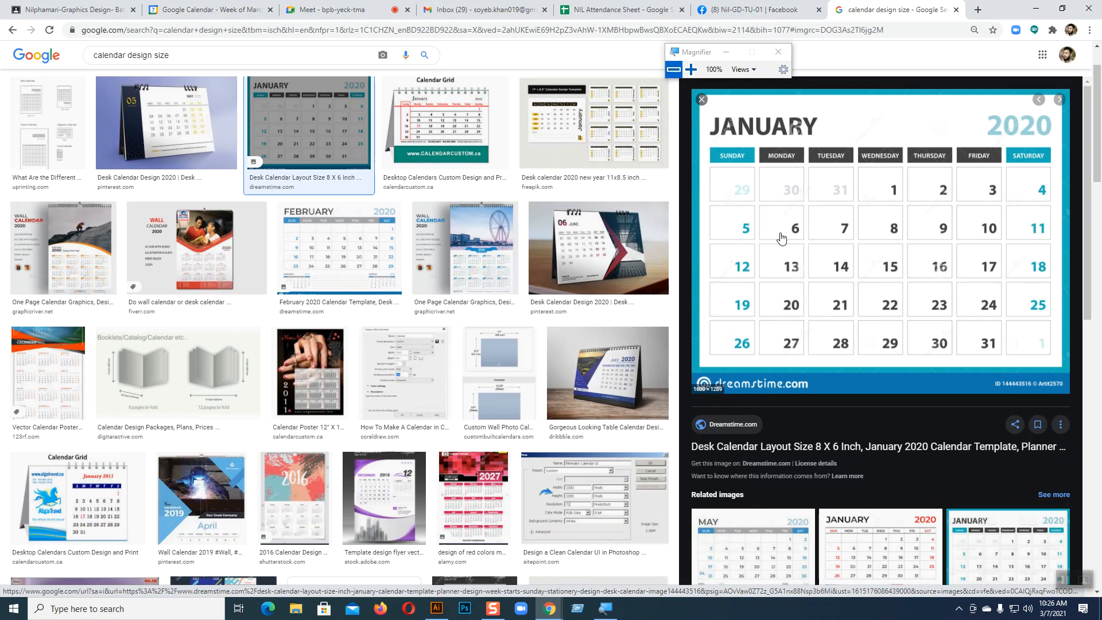
{"action": "scroll", "coordinate": [870, 375], "scroll_direction": "down", "scroll_amount": 4}
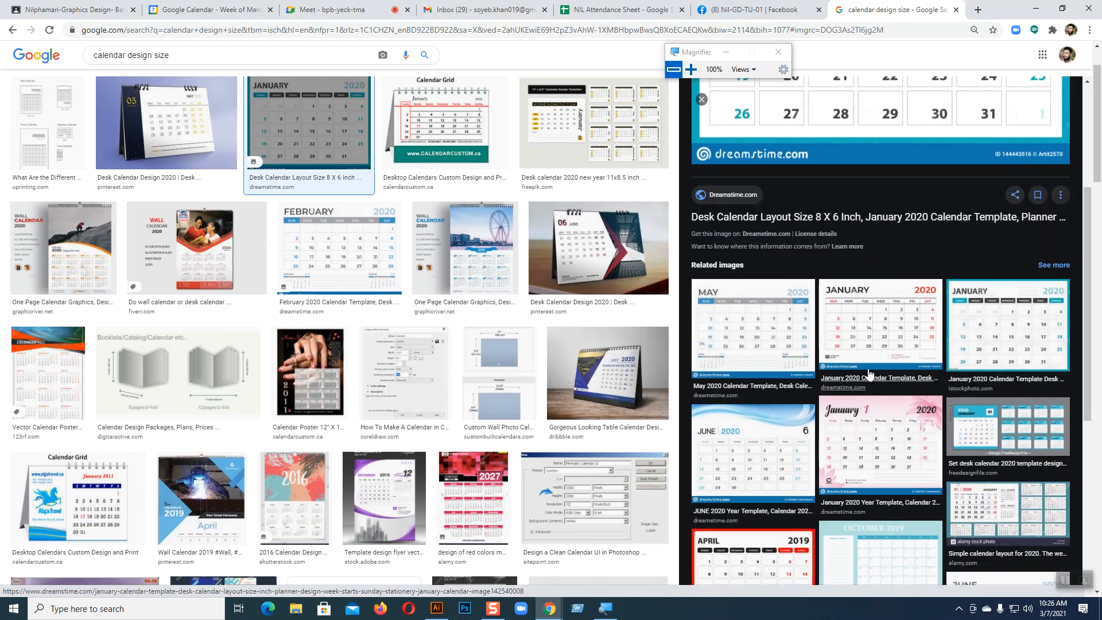
{"action": "left_click", "coordinate": [792, 351]}
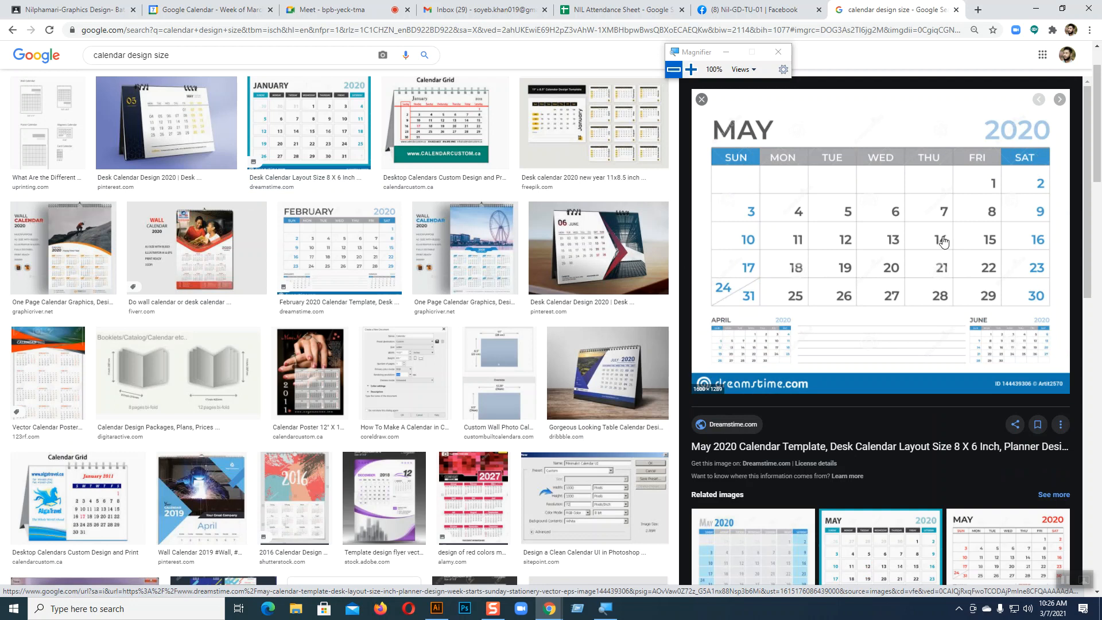
{"action": "left_click", "coordinate": [437, 610]}
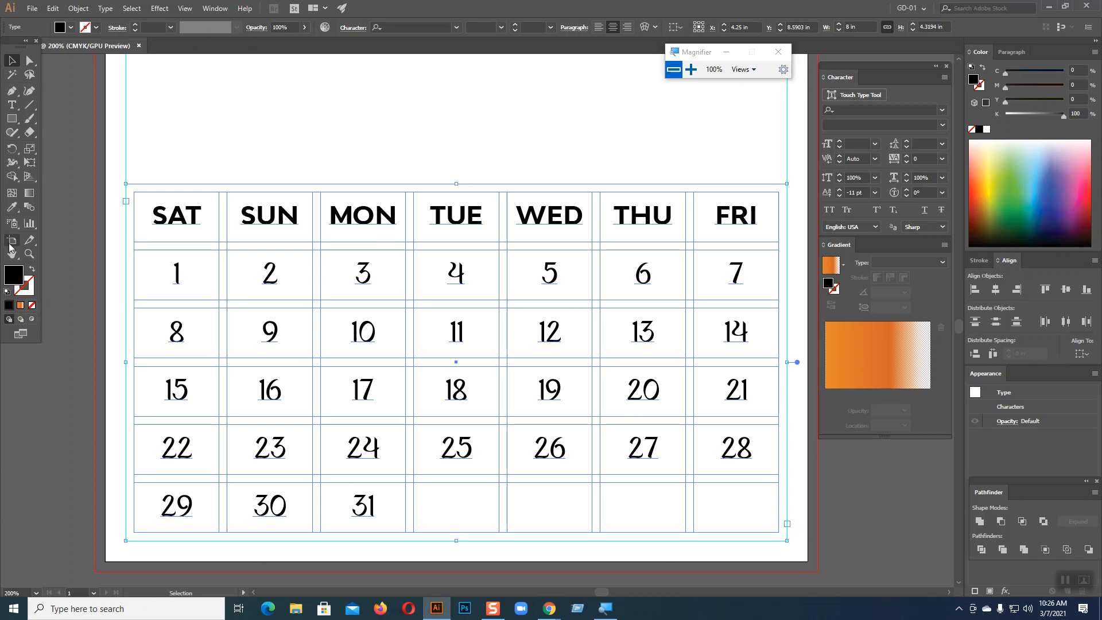
Zoom in and place vertical guides at the table's left and right edges
{"action": "left_click_drag", "start_coordinate": [4, 46], "coordinate": [1, 109]}
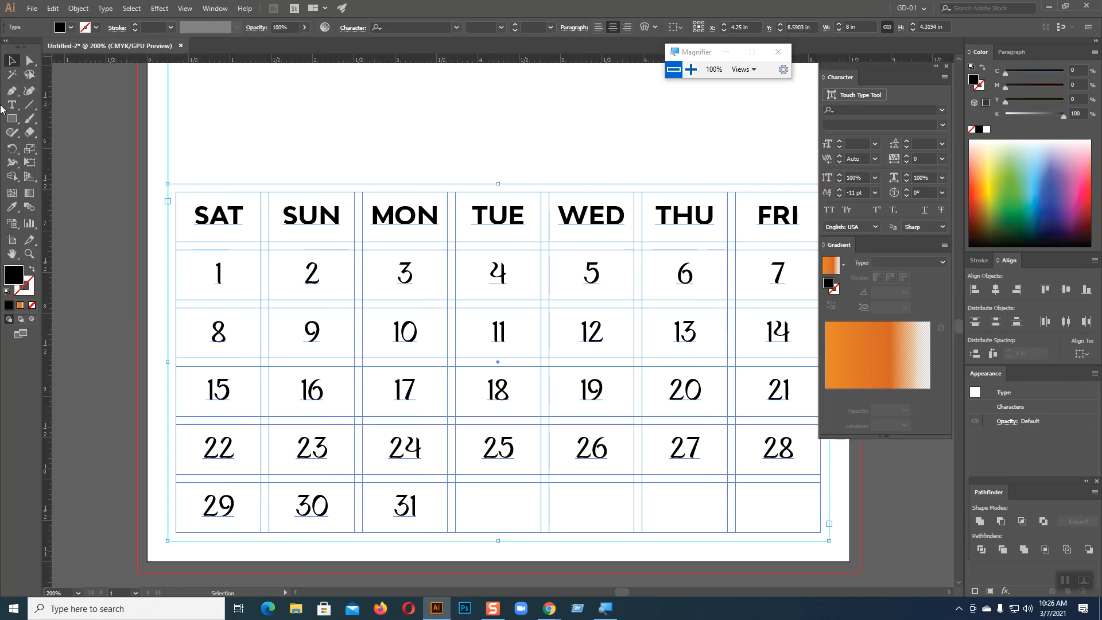
{"action": "key", "text": "a"}
{"action": "key", "text": "ctrl+plus"}
{"action": "key", "text": "ctrl+plus"}
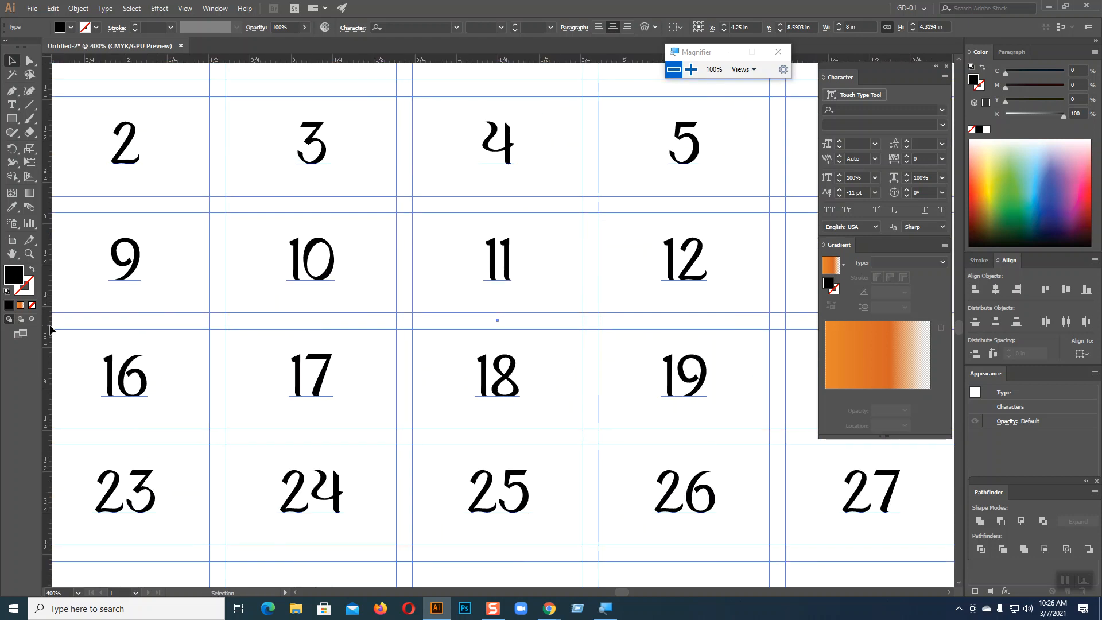
{"action": "left_click_drag", "start_coordinate": [82, 342], "coordinate": [441, 308]}
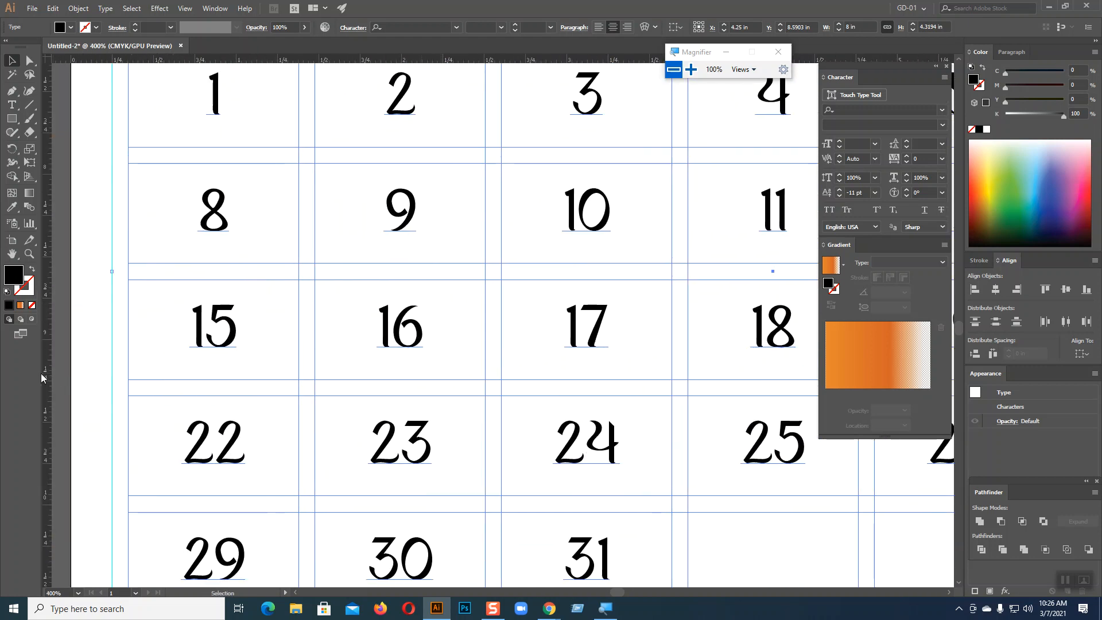
{"action": "left_click_drag", "start_coordinate": [46, 376], "coordinate": [130, 367]}
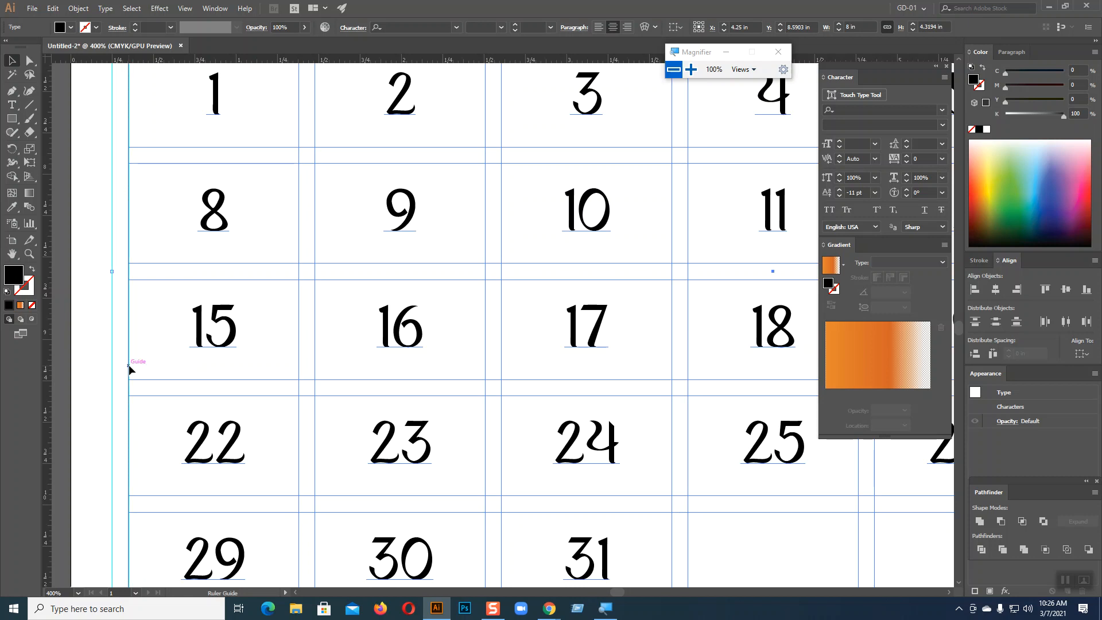
{"action": "key", "text": "space"}
{"action": "left_click_drag", "start_coordinate": [528, 366], "coordinate": [61, 316]}
{"action": "left_click_drag", "start_coordinate": [406, 362], "coordinate": [318, 362]}
{"action": "left_click_drag", "start_coordinate": [47, 393], "coordinate": [554, 339]}
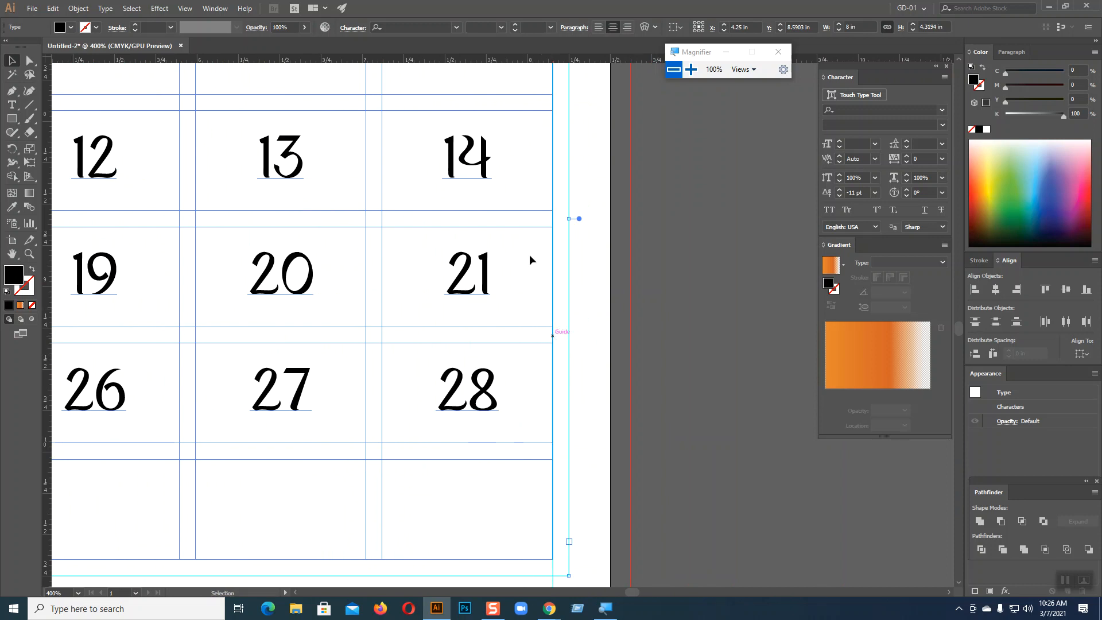
Add horizontal guides along the table's top and bottom edges
{"action": "scroll", "coordinate": [455, 94], "scroll_direction": "up", "scroll_amount": 3}
{"action": "scroll", "coordinate": [456, 99], "scroll_direction": "up", "scroll_amount": 6}
{"action": "left_click_drag", "start_coordinate": [458, 58], "coordinate": [446, 181]}
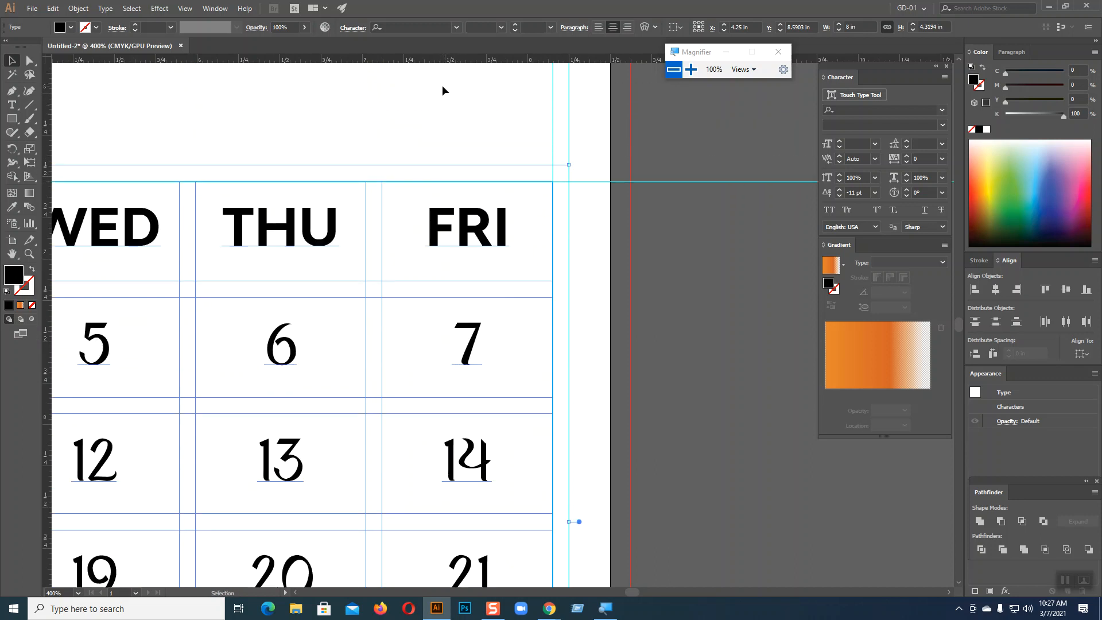
{"action": "scroll", "coordinate": [441, 69], "scroll_direction": "down", "scroll_amount": 6}
{"action": "scroll", "coordinate": [443, 59], "scroll_direction": "down", "scroll_amount": 4}
{"action": "left_click_drag", "start_coordinate": [464, 59], "coordinate": [381, 505]}
Deselect the calendar text, check the guides, and return the zoom to 150%
{"action": "key", "text": "ctrl+minus"}
{"action": "key", "text": "ctrl+minus"}
{"action": "key", "text": "ctrl+minus"}
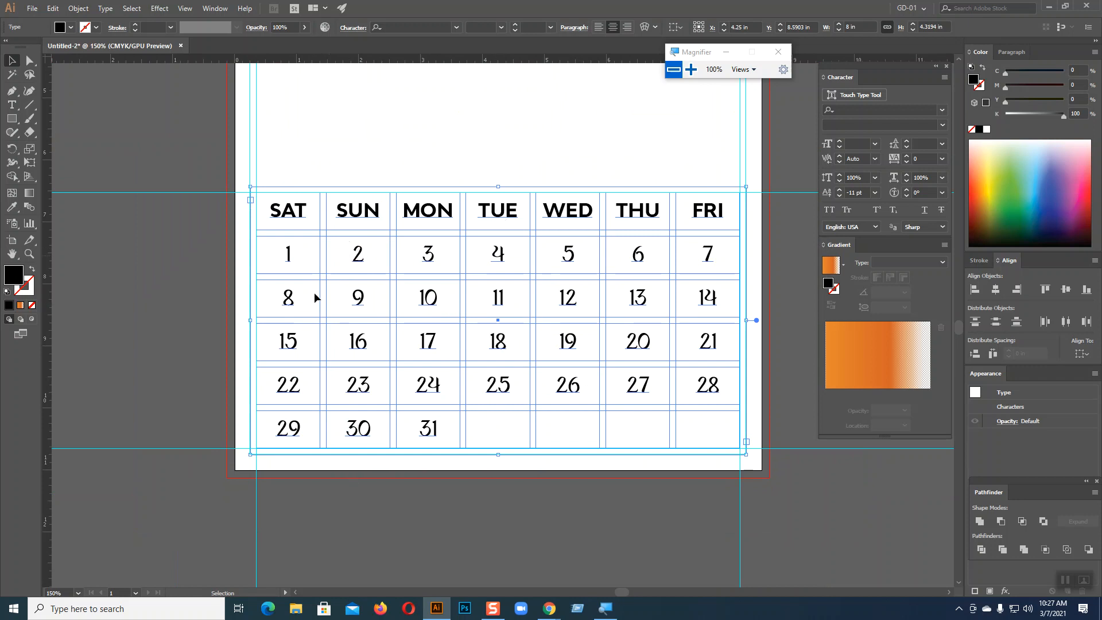
{"action": "key", "text": "a"}
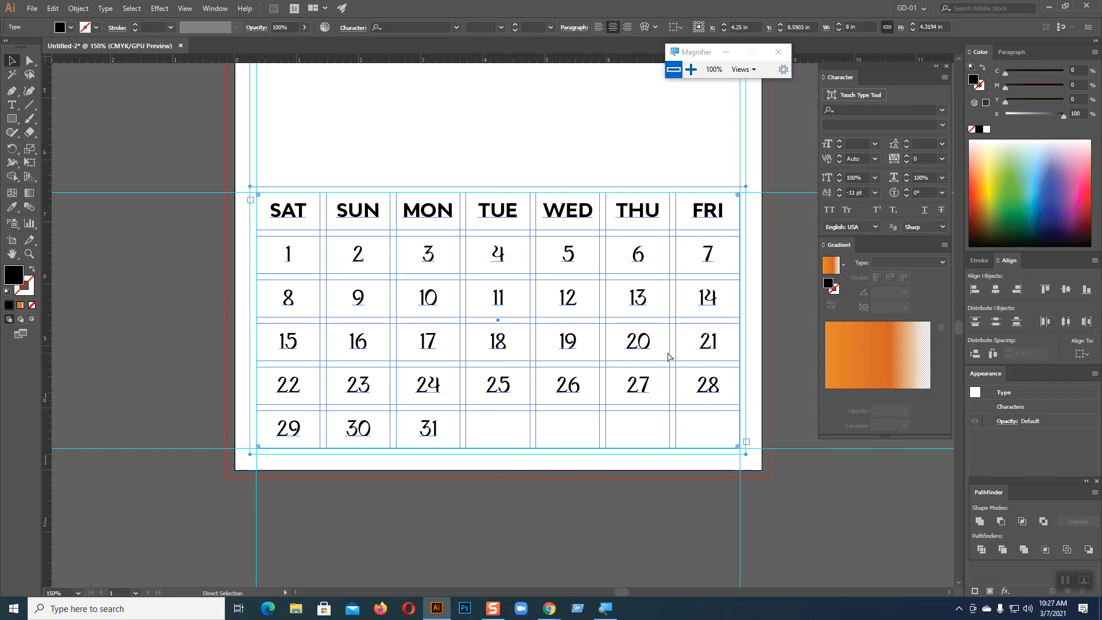
{"action": "key", "text": "ctrl+shift+a"}
{"action": "key", "text": "v"}
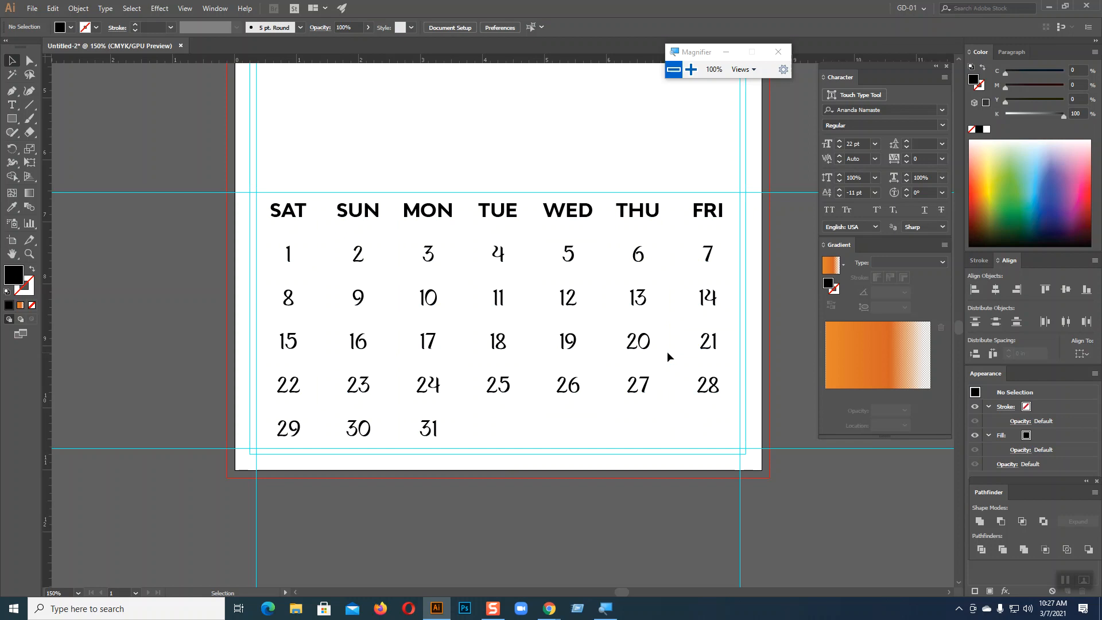
{"action": "key", "text": "a"}
{"action": "key", "text": "ctrl+="}
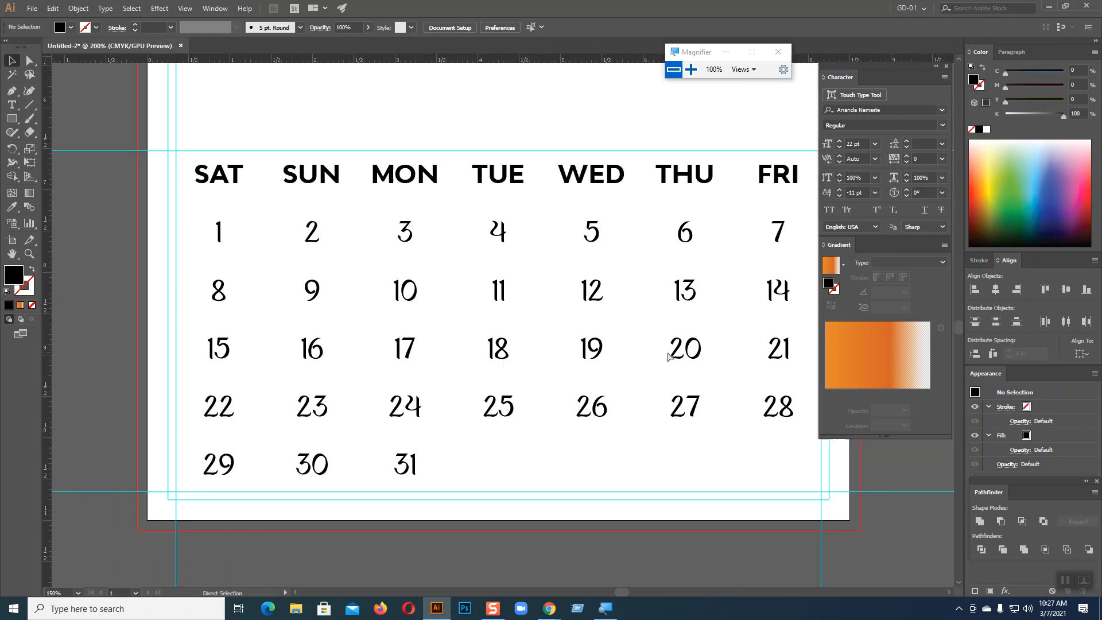
{"action": "key", "text": "ctrl+minus"}
Draw a 7.8021 × 4.125 in rectangle spanning the guided calendar area
{"action": "key", "text": "v"}
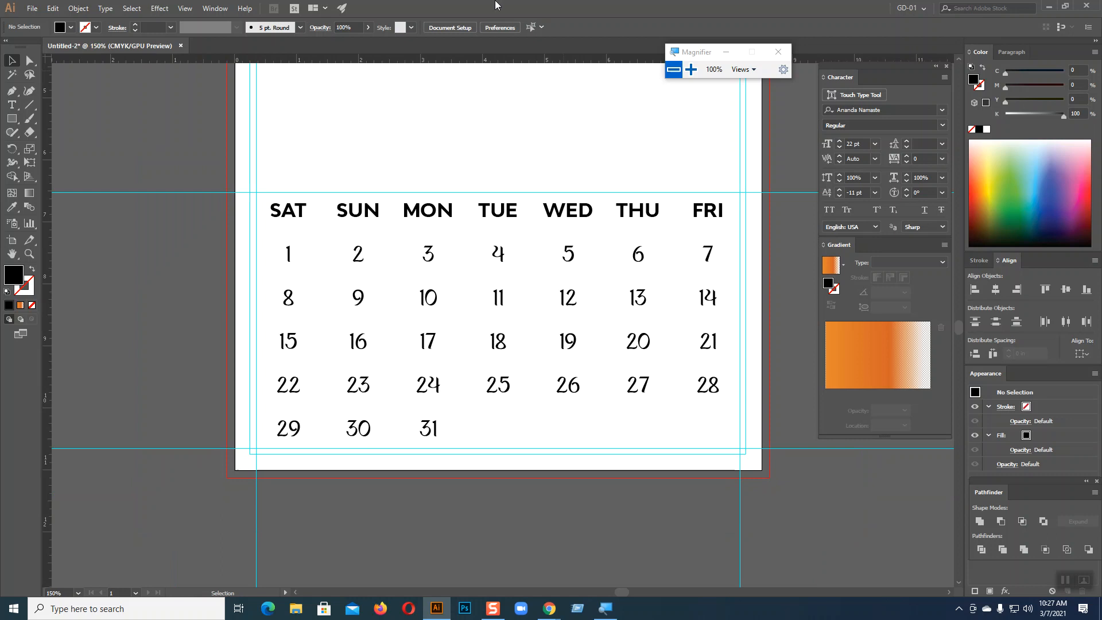
{"action": "left_click", "coordinate": [11, 118]}
{"action": "left_click_drag", "start_coordinate": [257, 191], "coordinate": [741, 449]}
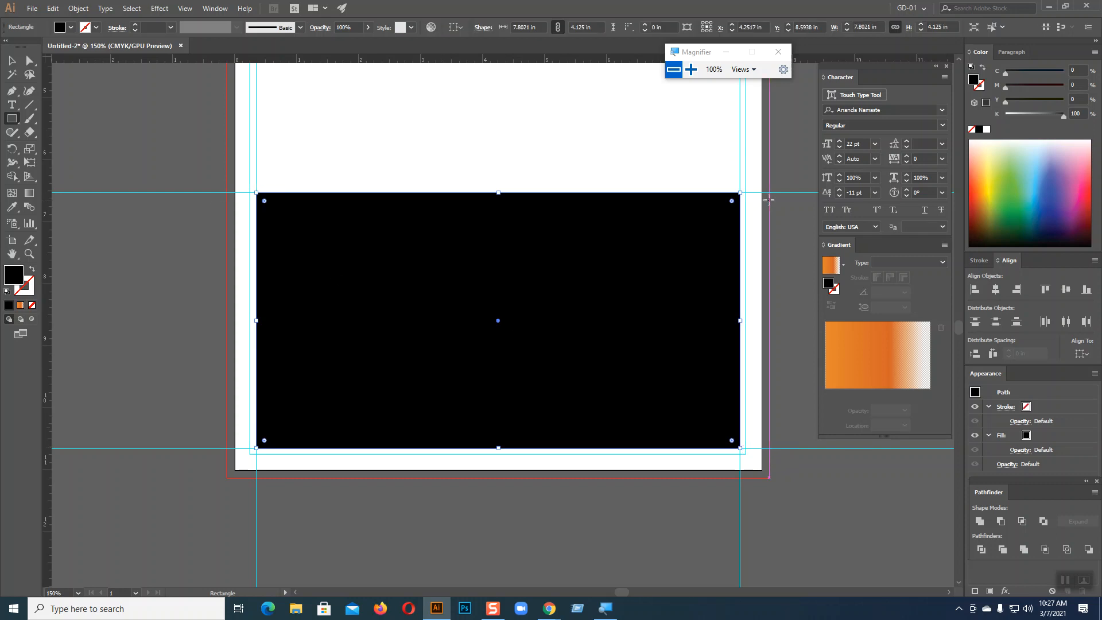
{"action": "key", "text": "ctrl+minus"}
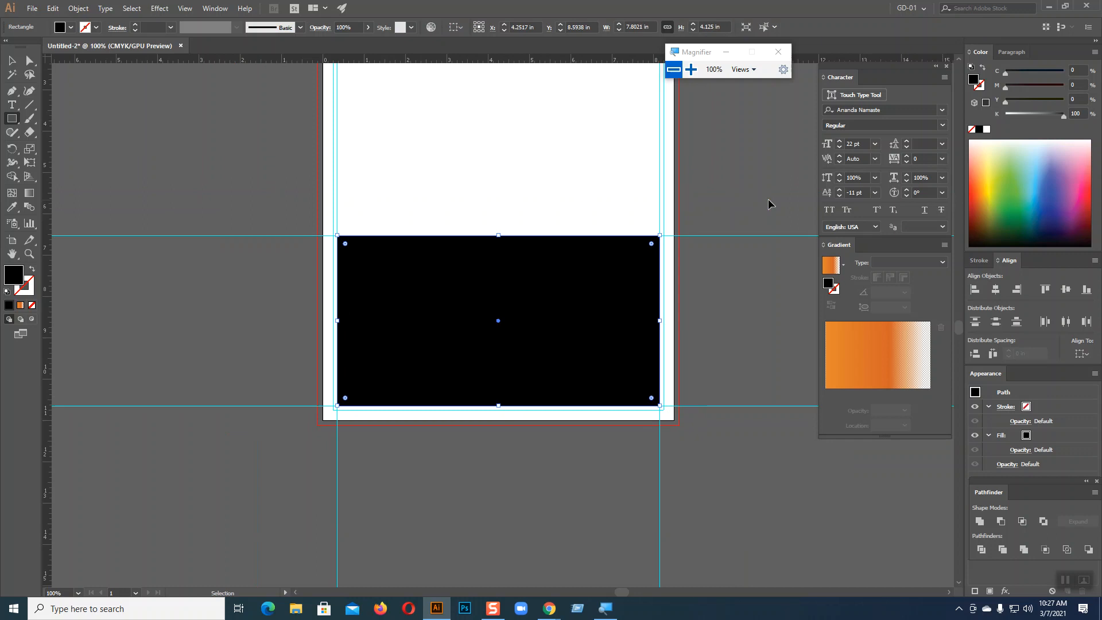
{"action": "key", "text": "ctrl+plus"}
{"action": "key", "text": "ctrl+plus"}
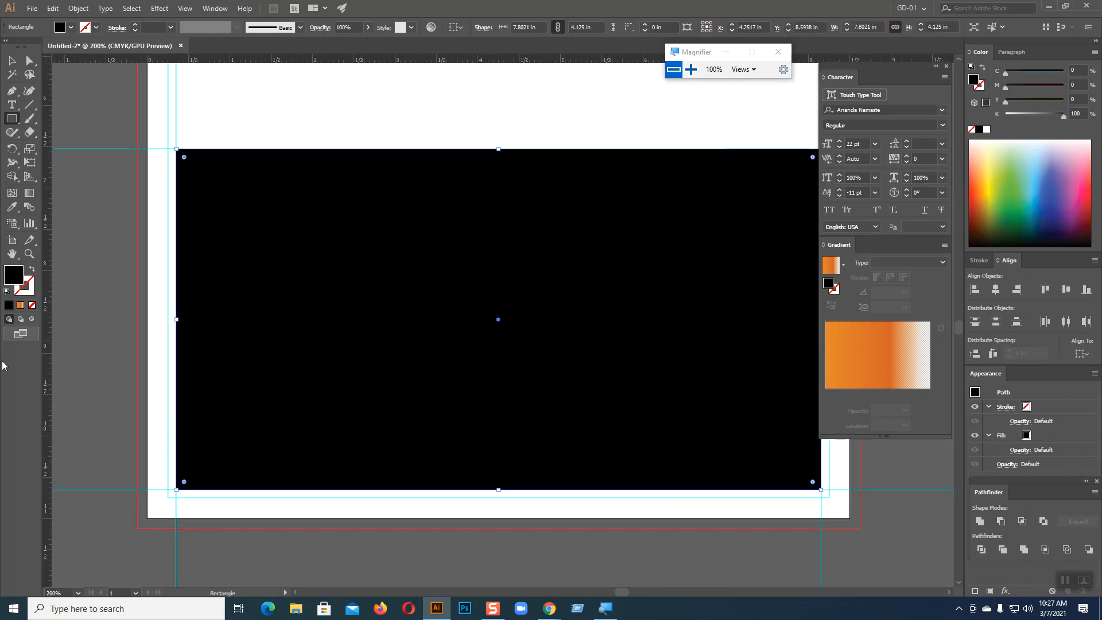
{"action": "left_click_drag", "start_coordinate": [681, 299], "coordinate": [535, 298]}
{"action": "left_click_drag", "start_coordinate": [612, 436], "coordinate": [644, 387]}
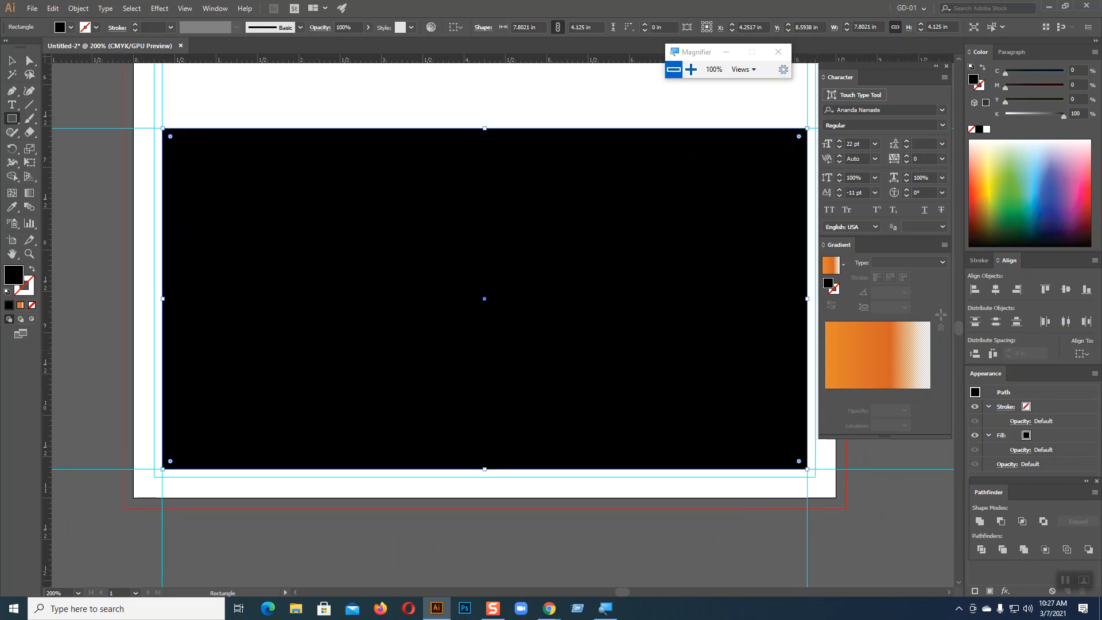
Fill the rectangle with a deep yellow and reselect it
{"action": "left_click", "coordinate": [992, 167]}
{"action": "left_click_drag", "start_coordinate": [992, 168], "coordinate": [988, 189]}
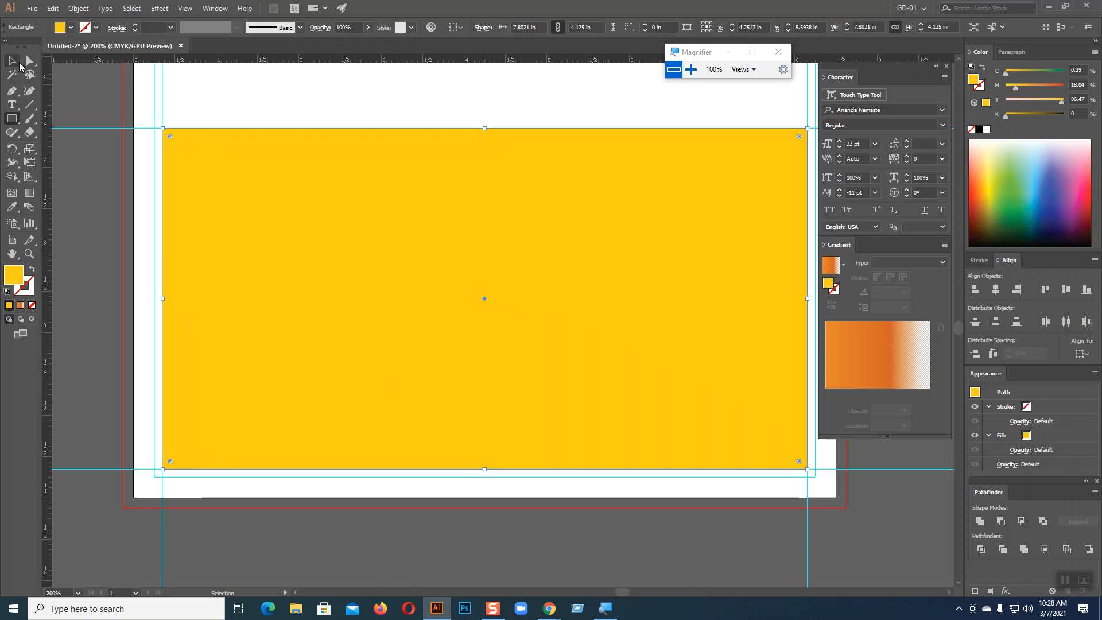
{"action": "key", "text": "v"}
{"action": "left_click", "coordinate": [405, 523]}
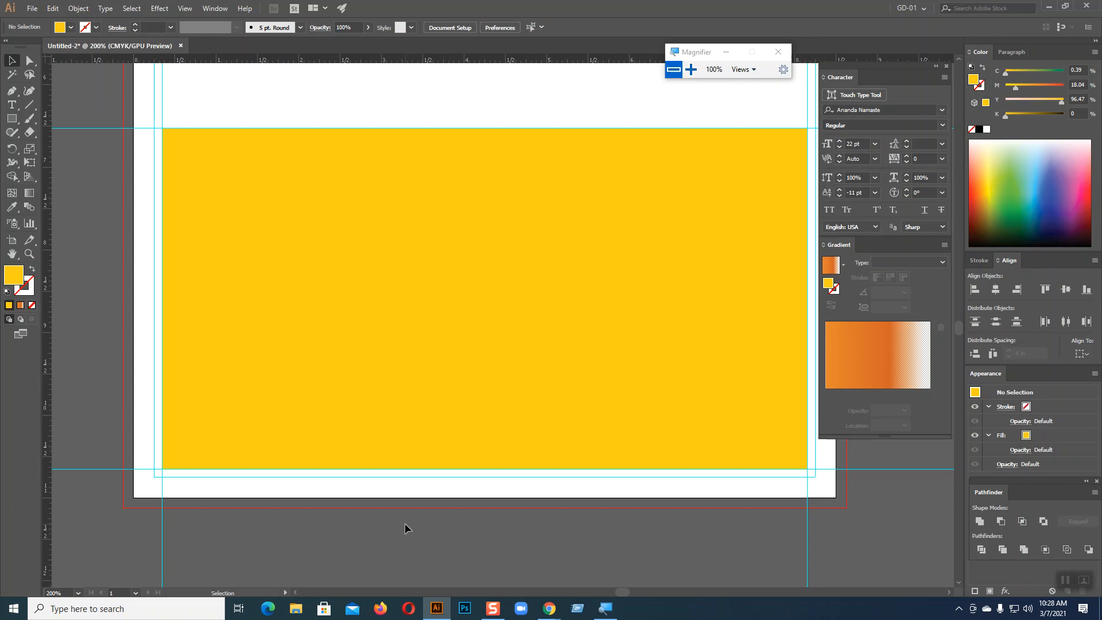
{"action": "left_click", "coordinate": [439, 281]}
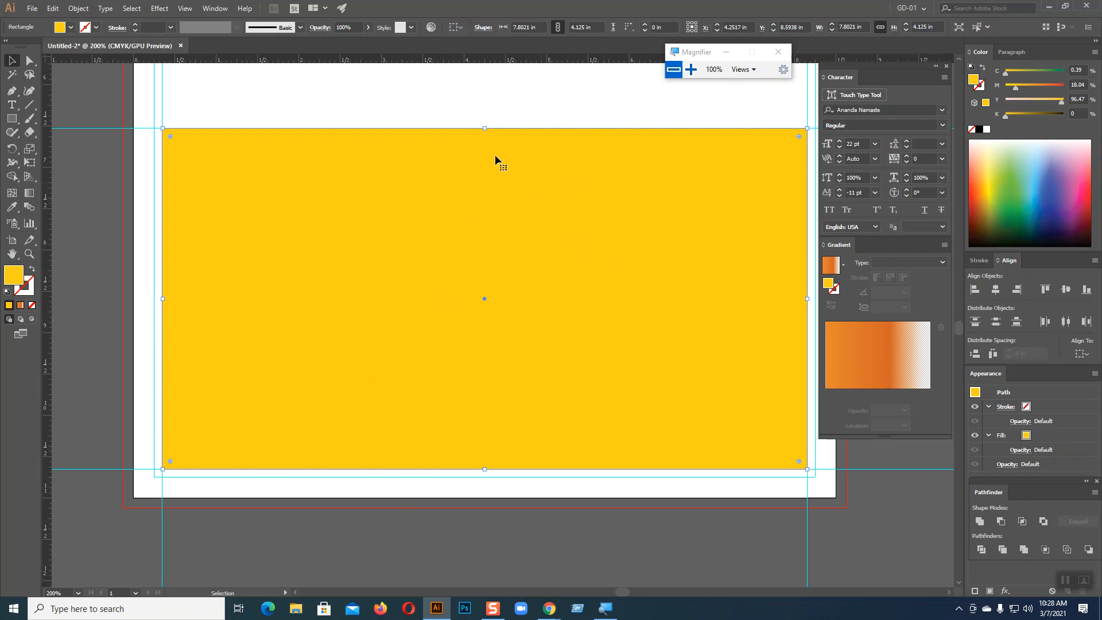
Open Object > Path > Split Into Grid and raise the row count to 6
{"action": "left_click", "coordinate": [77, 8]}
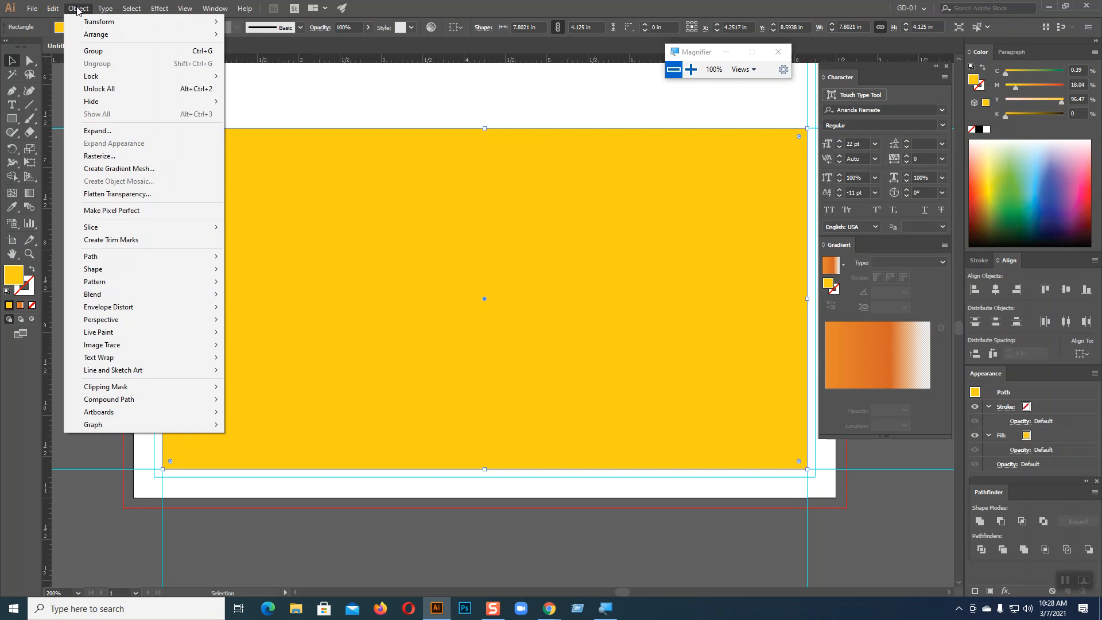
{"action": "mouse_move", "coordinate": [135, 256]}
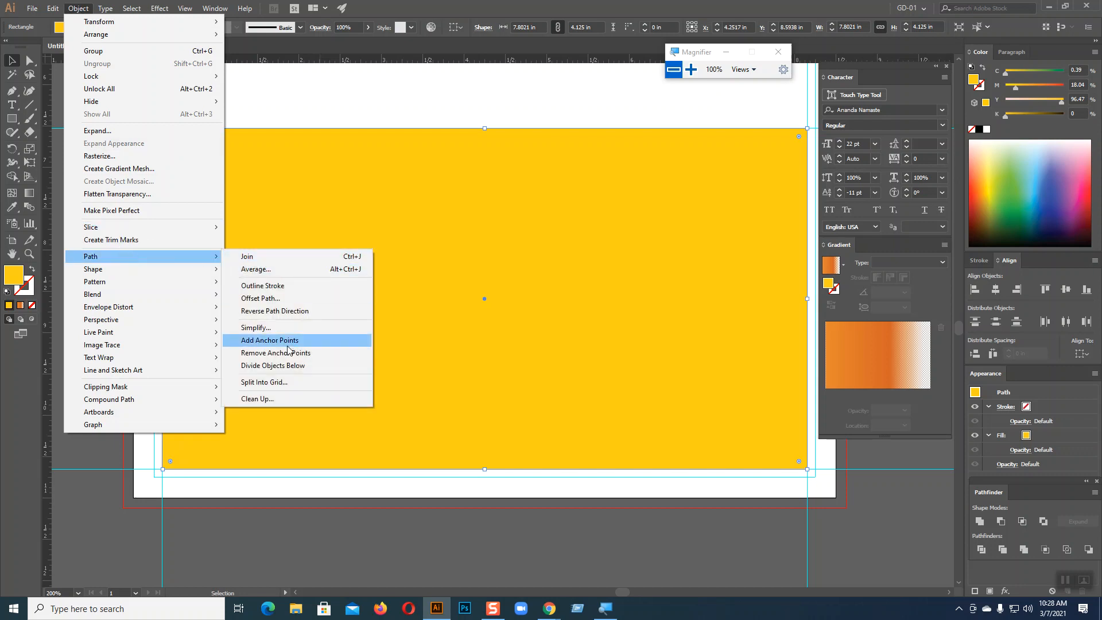
{"action": "left_click", "coordinate": [288, 383]}
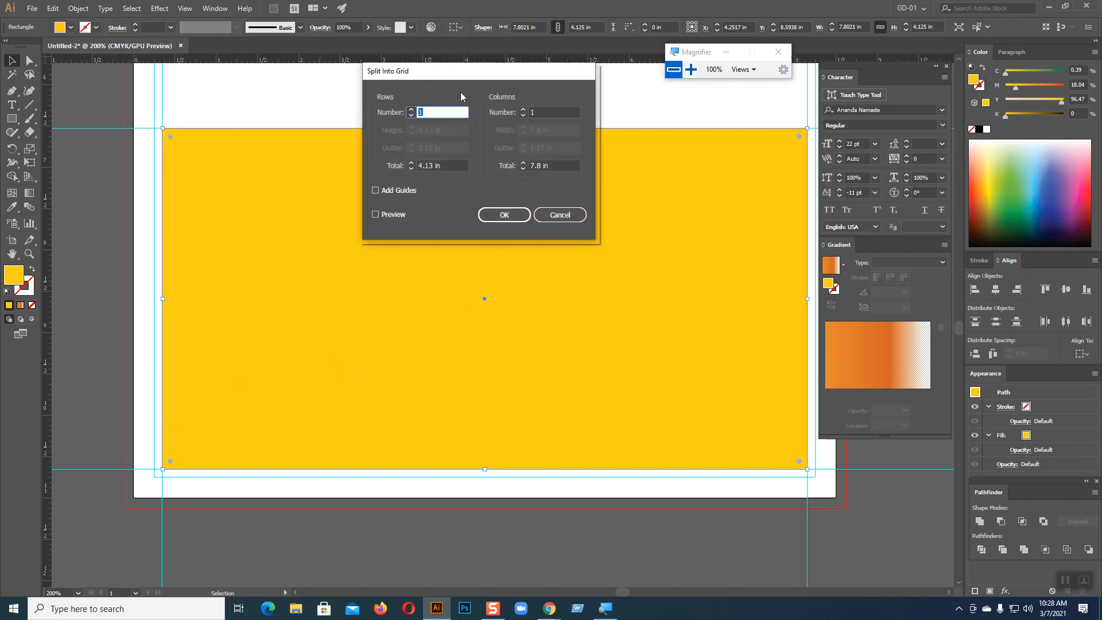
{"action": "left_click_drag", "start_coordinate": [451, 77], "coordinate": [528, 68]}
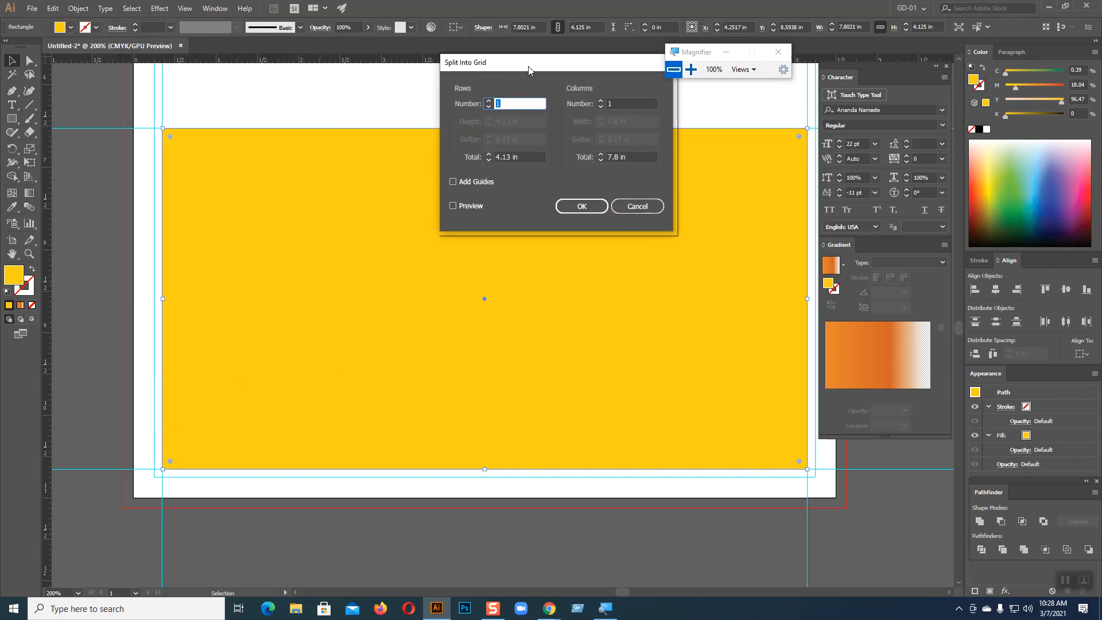
{"action": "left_click", "coordinate": [489, 102]}
{"action": "left_click", "coordinate": [489, 102]}
{"action": "left_click", "coordinate": [489, 102]}
{"action": "left_click", "coordinate": [488, 102]}
{"action": "left_click", "coordinate": [488, 102]}
{"action": "left_click", "coordinate": [601, 102]}
{"action": "left_click", "coordinate": [601, 102]}
{"action": "left_click", "coordinate": [601, 101]}
{"action": "left_click", "coordinate": [602, 101]}
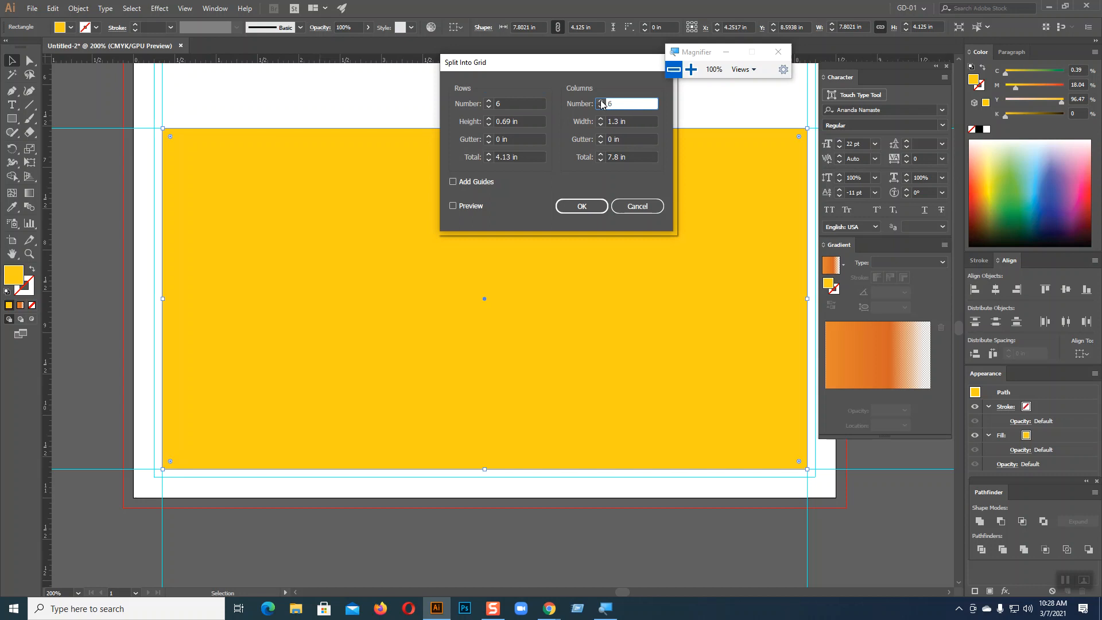
Set both row and column gutters to 0.1 in and turn on Preview
{"action": "left_click", "coordinate": [501, 139]}
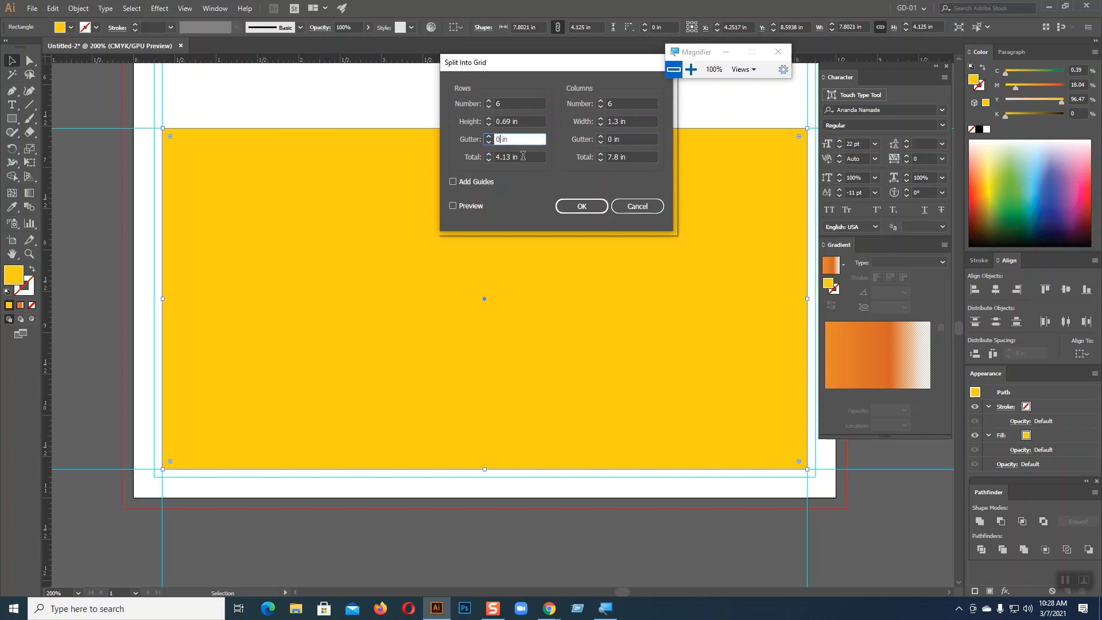
{"action": "type", "text": ".1"}
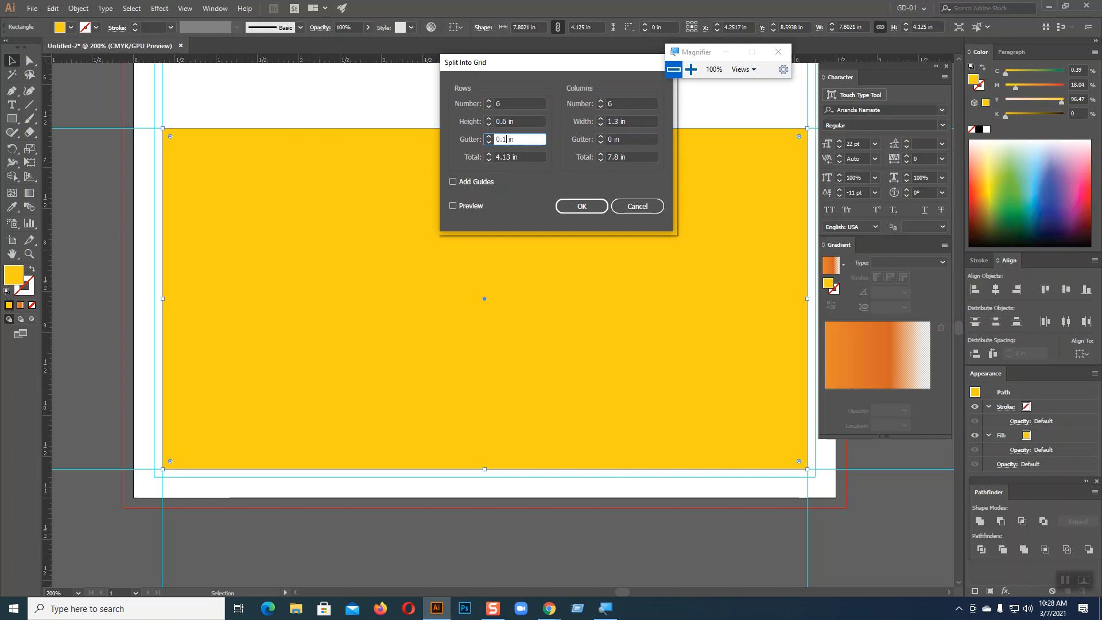
{"action": "left_click", "coordinate": [611, 139]}
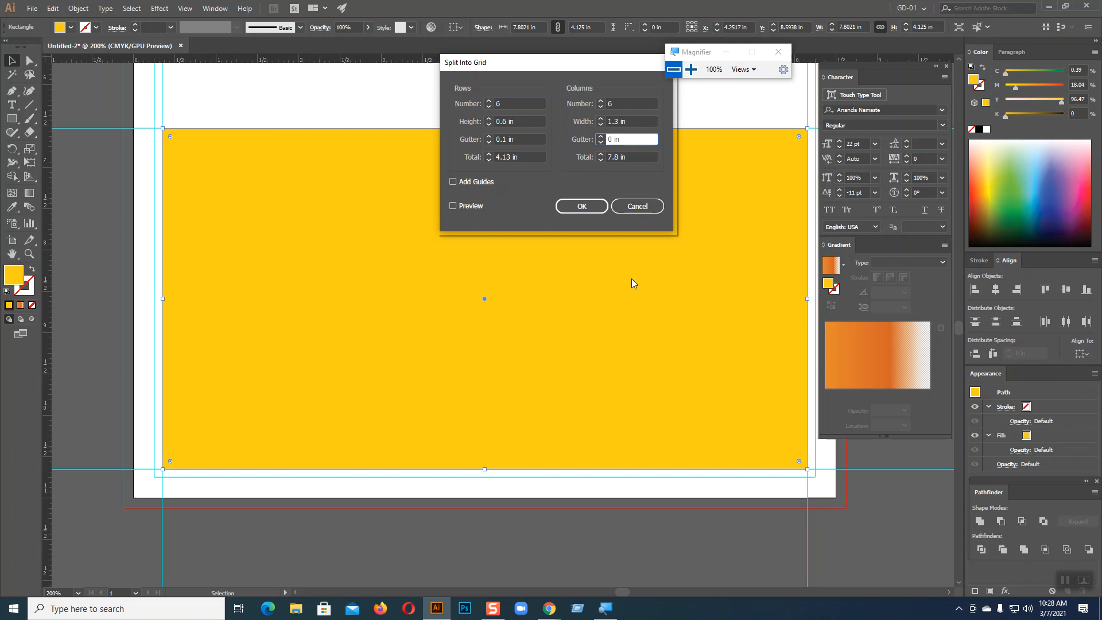
{"action": "type", "text": ".1"}
{"action": "left_click", "coordinate": [453, 206]}
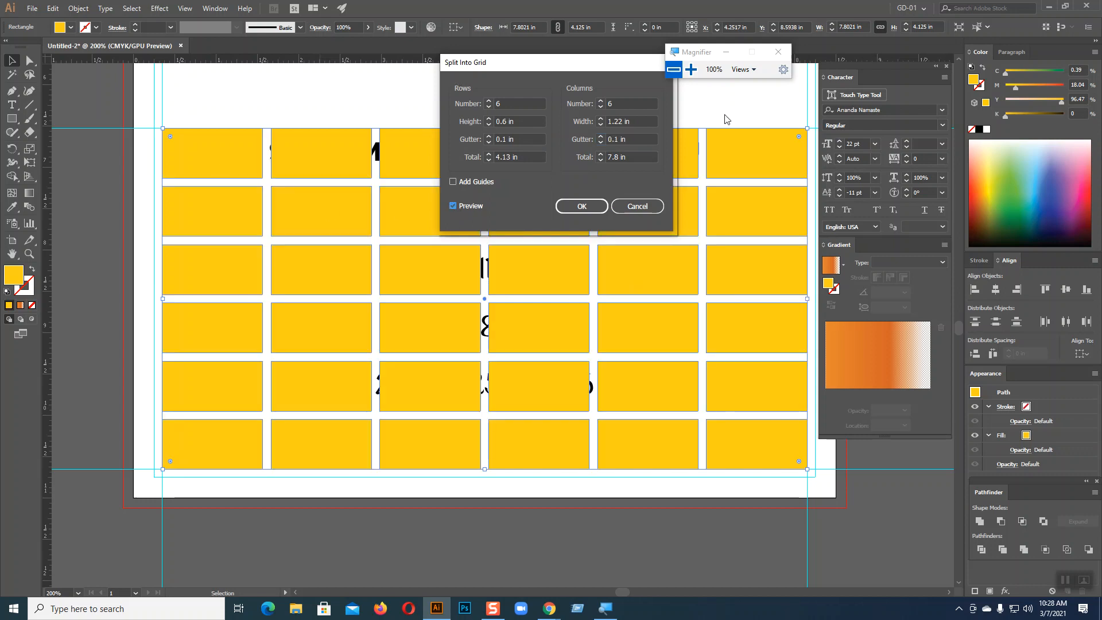
Enter 7 columns and a 0.1 in column gutter in the grid settings
{"action": "left_click_drag", "start_coordinate": [541, 68], "coordinate": [608, 121]}
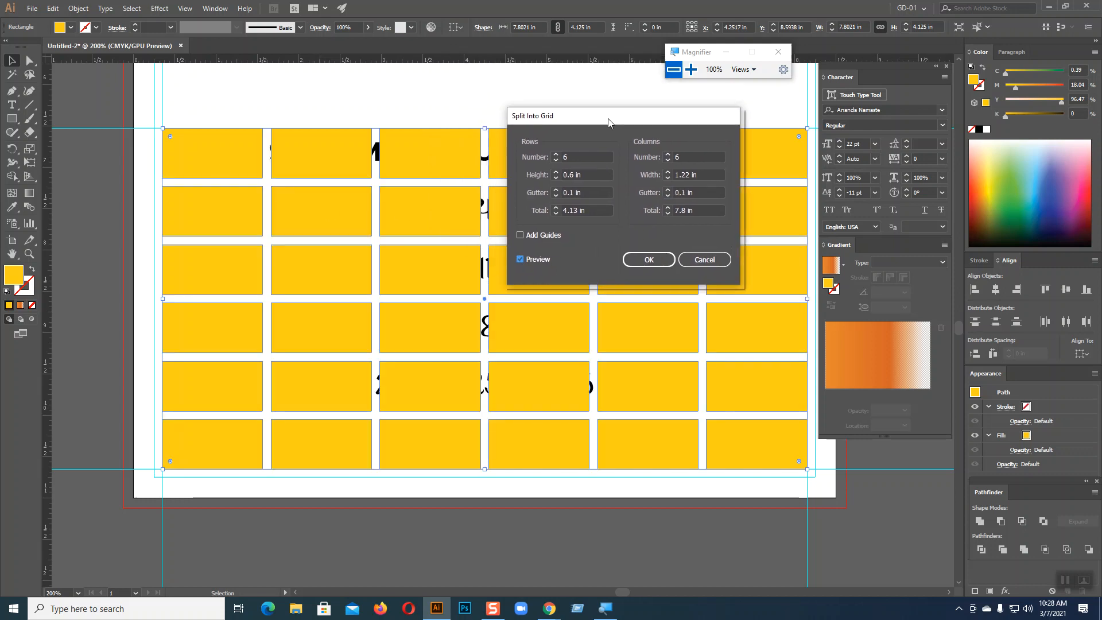
{"action": "double_click", "coordinate": [677, 157]}
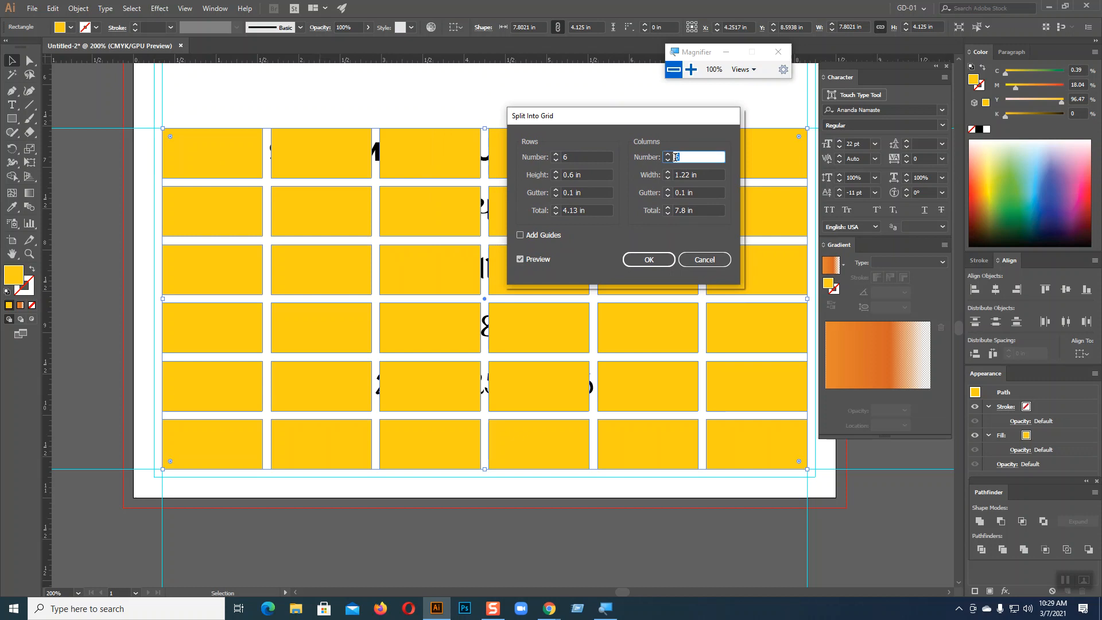
{"action": "type", "text": "7"}
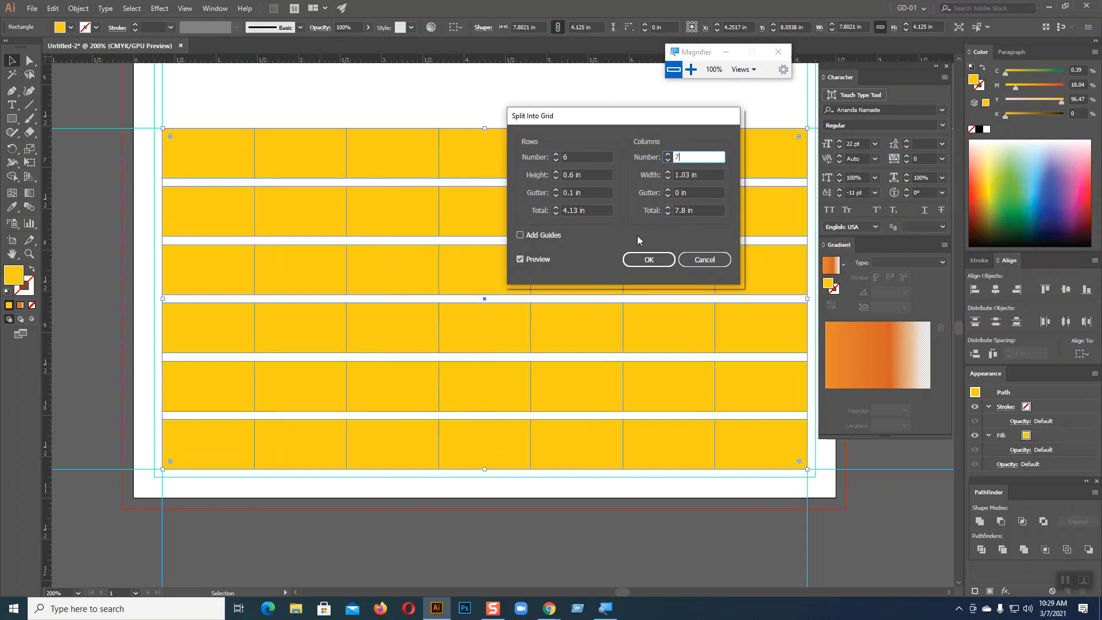
{"action": "double_click", "coordinate": [677, 193]}
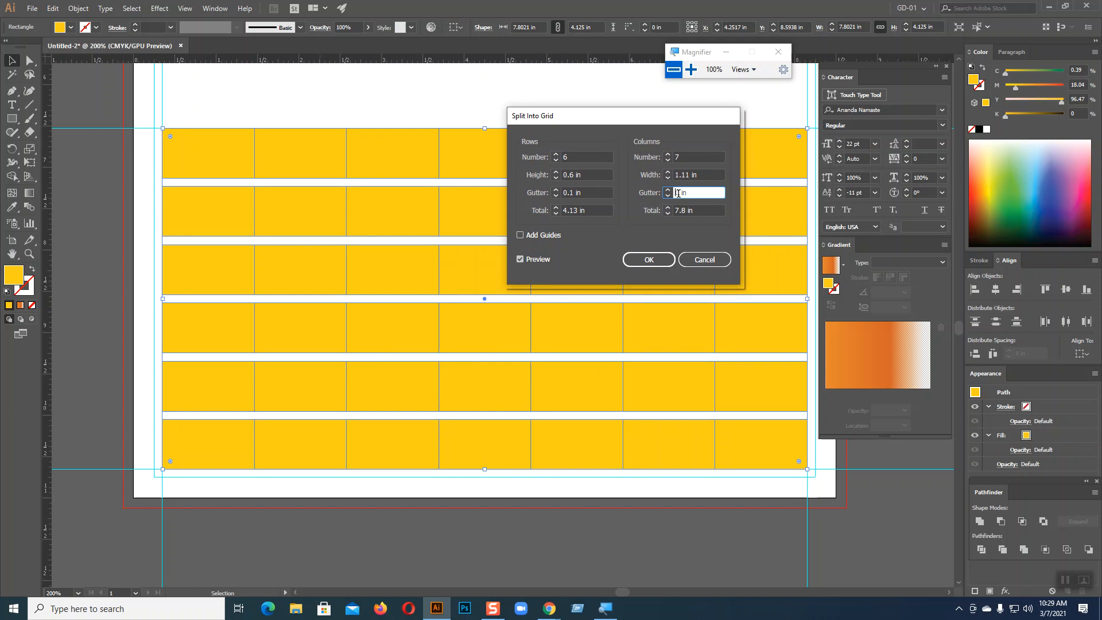
{"action": "type", "text": ".1"}
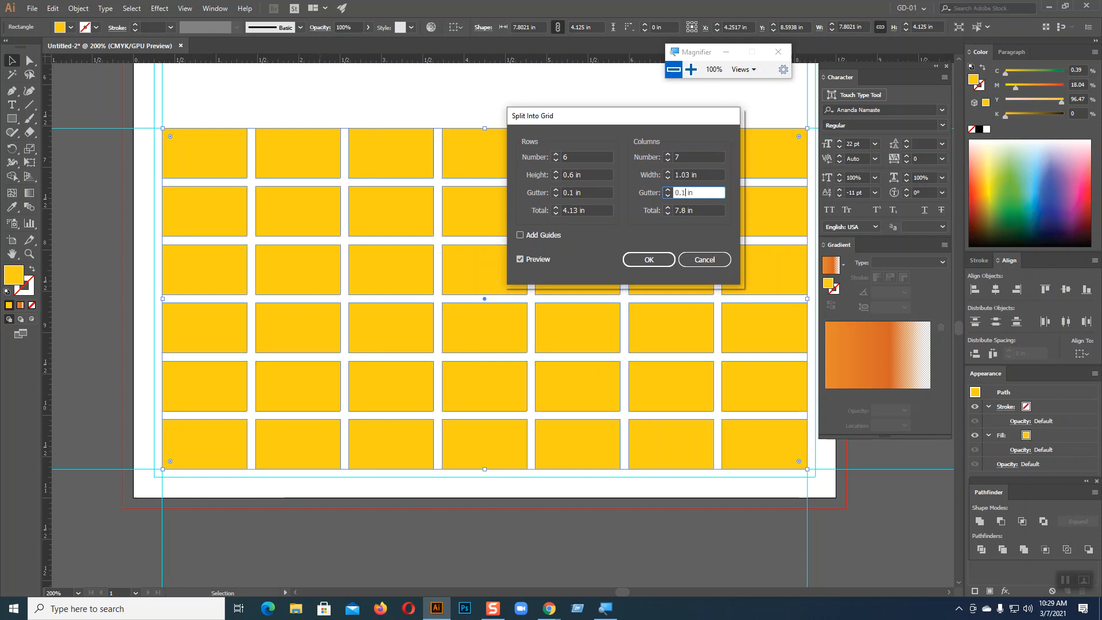
{"action": "left_click_drag", "start_coordinate": [643, 120], "coordinate": [919, 136]}
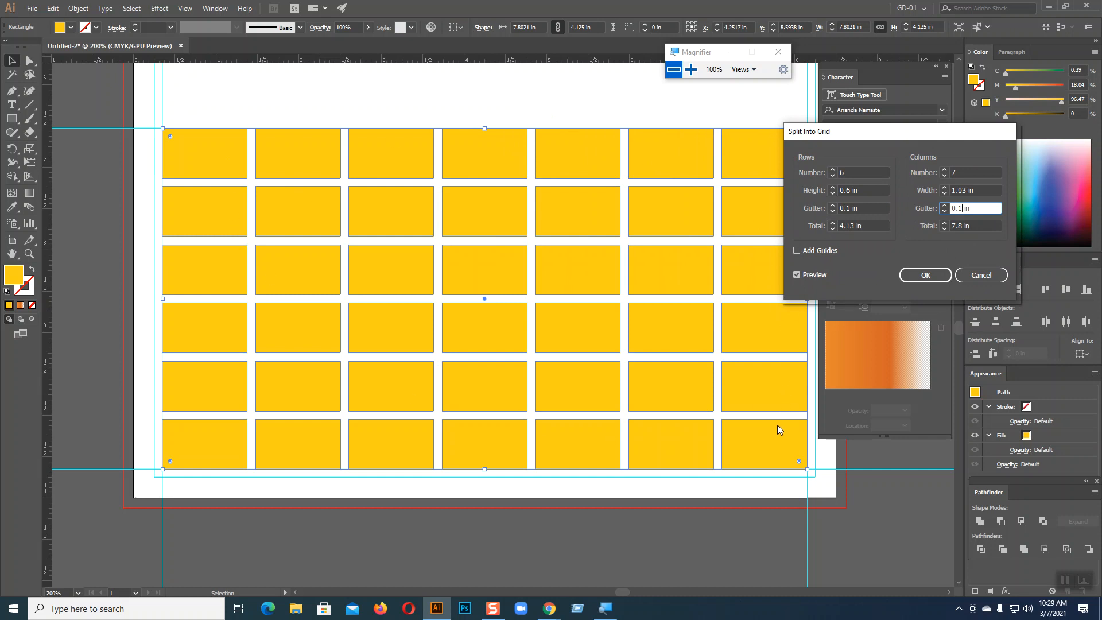
Apply the 6×7 split and send the yellow cells behind the calendar text
{"action": "left_click", "coordinate": [926, 274]}
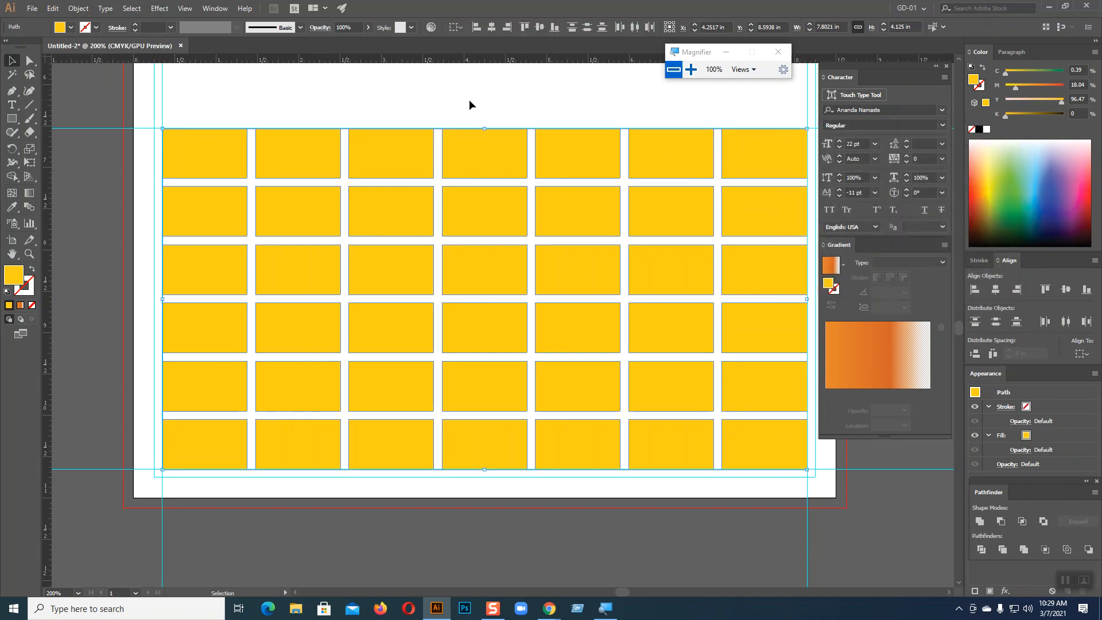
{"action": "right_click", "coordinate": [773, 153]}
{"action": "mouse_move", "coordinate": [829, 325]}
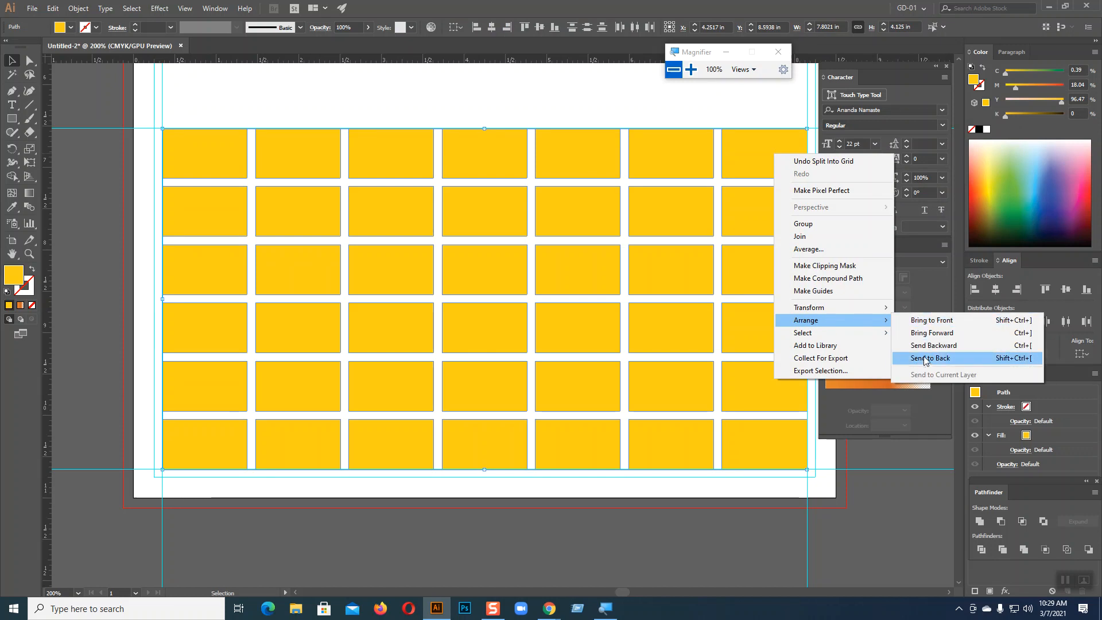
{"action": "left_click", "coordinate": [926, 360]}
{"action": "left_click", "coordinate": [488, 98]}
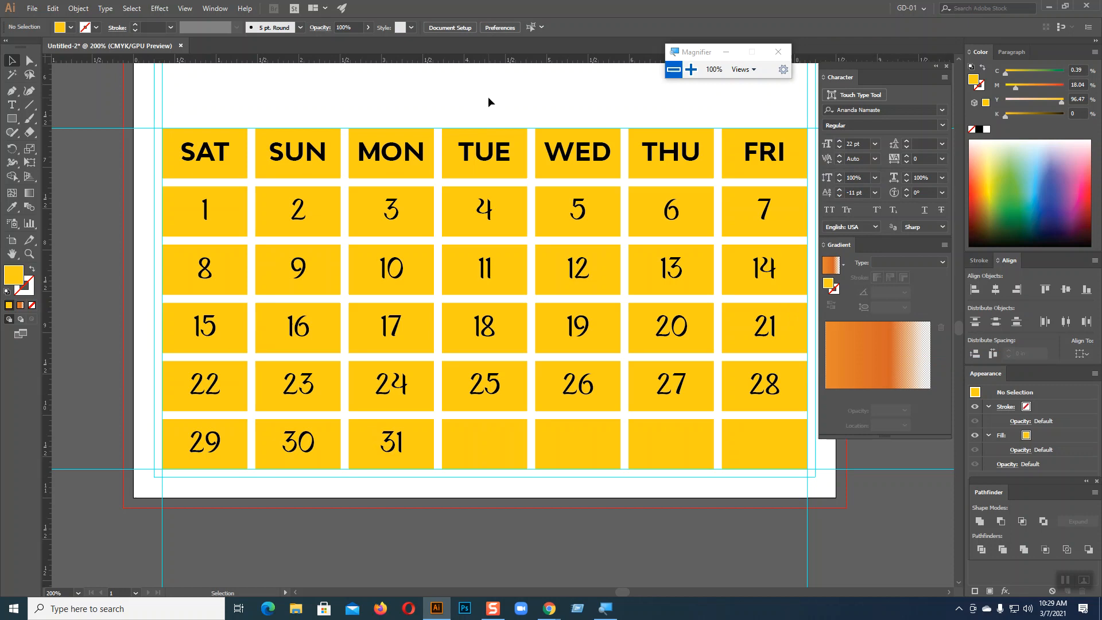
Check the TUE header cell, then marquee-select all the calendar cells
{"action": "left_click", "coordinate": [497, 135]}
{"action": "left_click", "coordinate": [374, 121]}
{"action": "left_click_drag", "start_coordinate": [153, 103], "coordinate": [830, 495]}
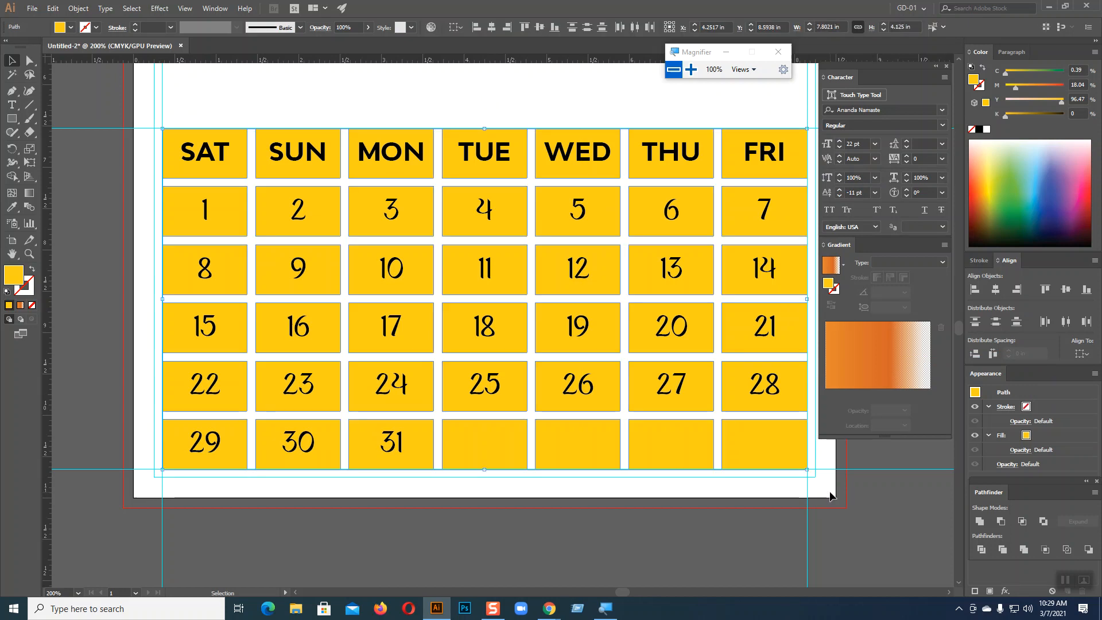
Reselect the entire yellow calendar grid with the Selection tool
{"action": "left_click", "coordinate": [30, 62]}
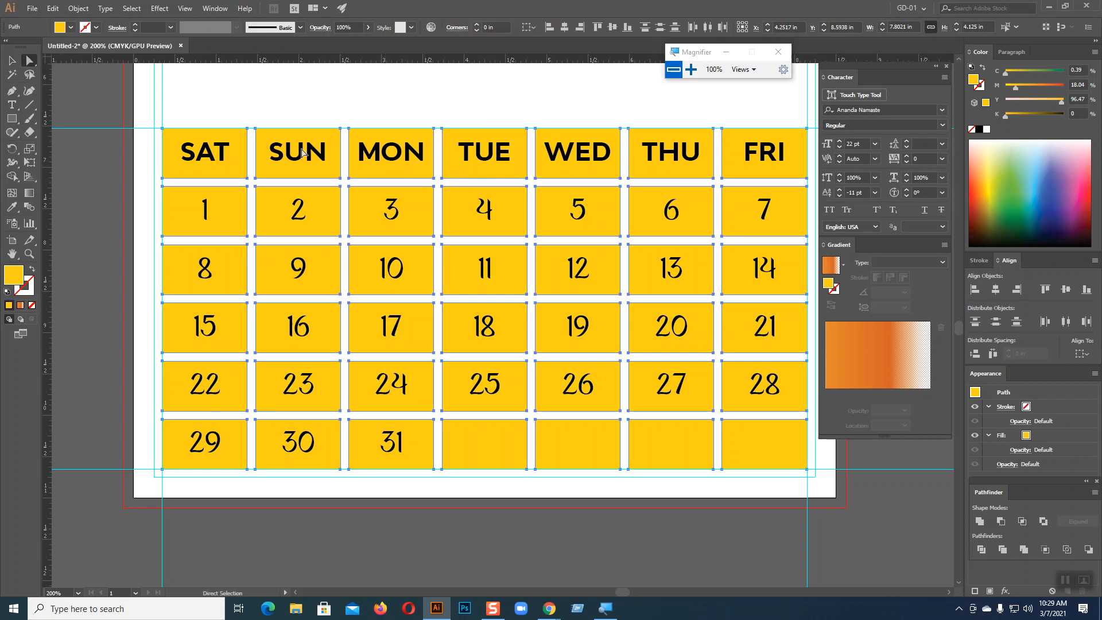
{"action": "left_click", "coordinate": [11, 62]}
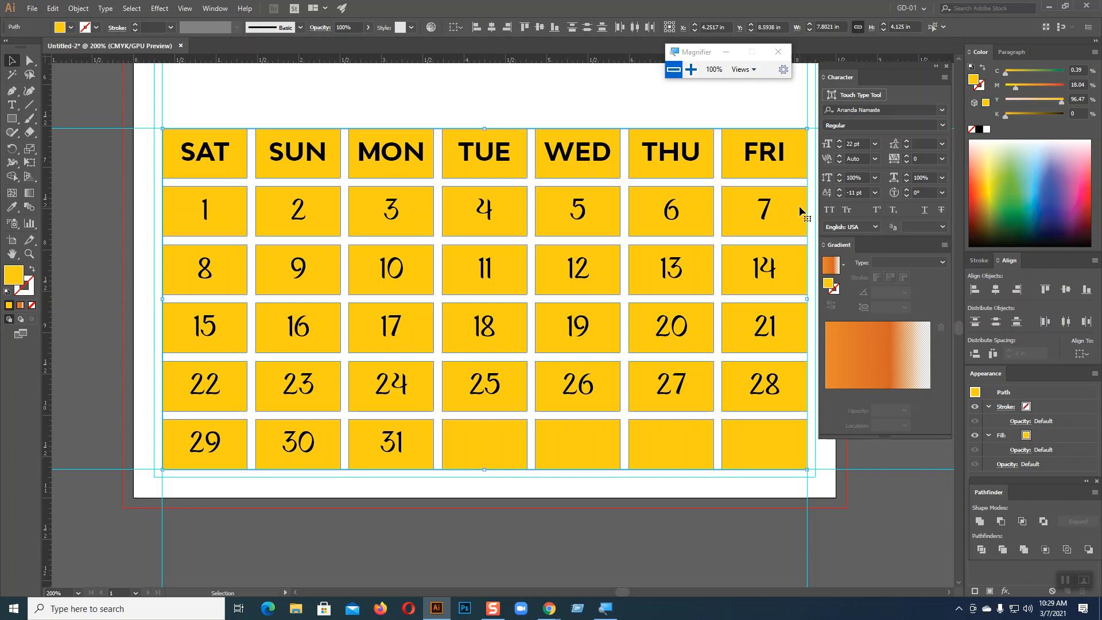
{"action": "left_click", "coordinate": [539, 112]}
{"action": "left_click_drag", "start_coordinate": [178, 103], "coordinate": [825, 470]}
Apply Effect > Stylize > Round Corners with a 0.139 in radius to the cells
{"action": "left_click", "coordinate": [161, 9]}
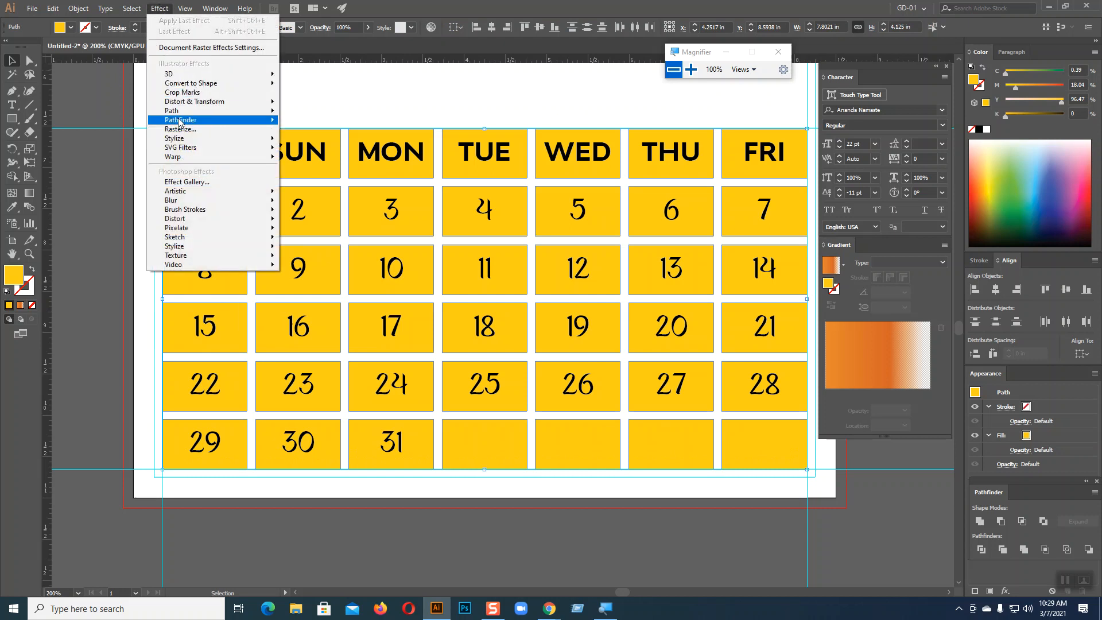
{"action": "mouse_move", "coordinate": [211, 140]}
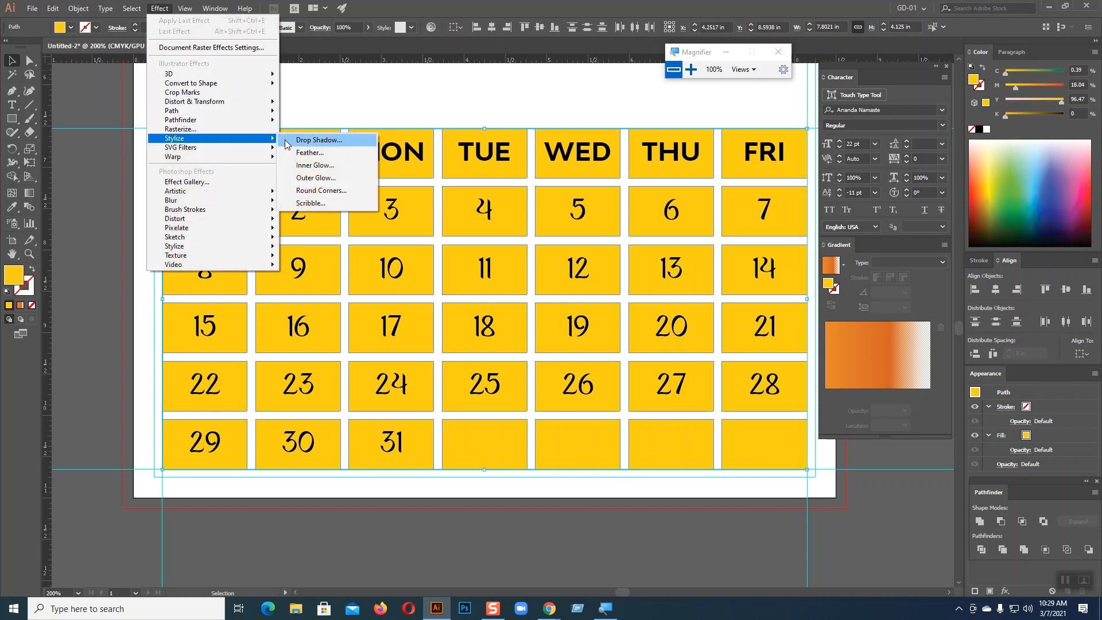
{"action": "left_click", "coordinate": [321, 190]}
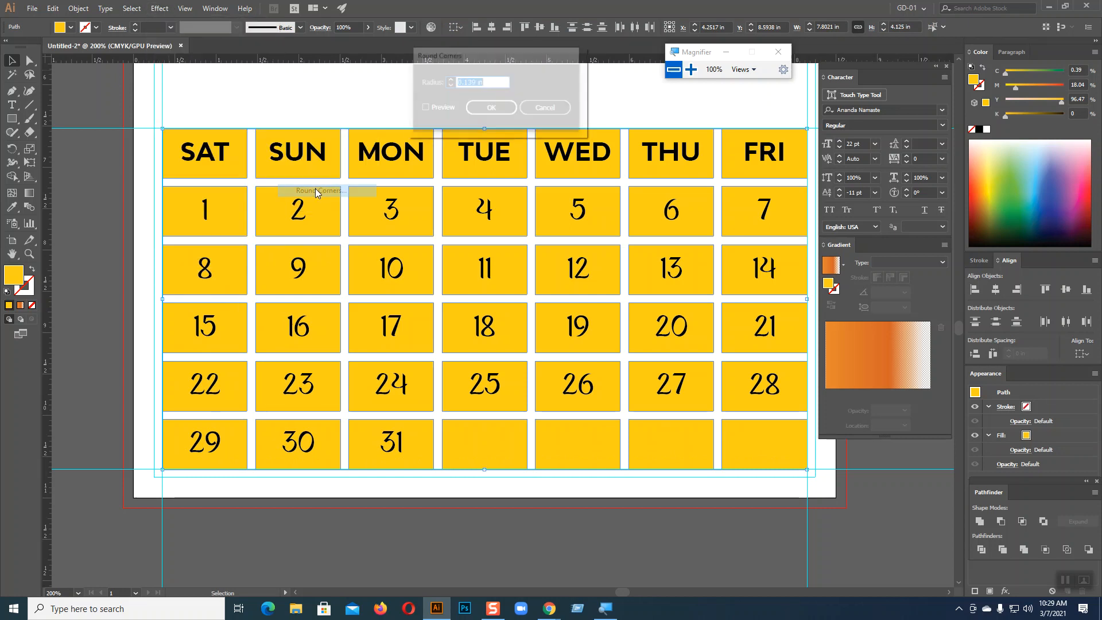
{"action": "left_click", "coordinate": [423, 108]}
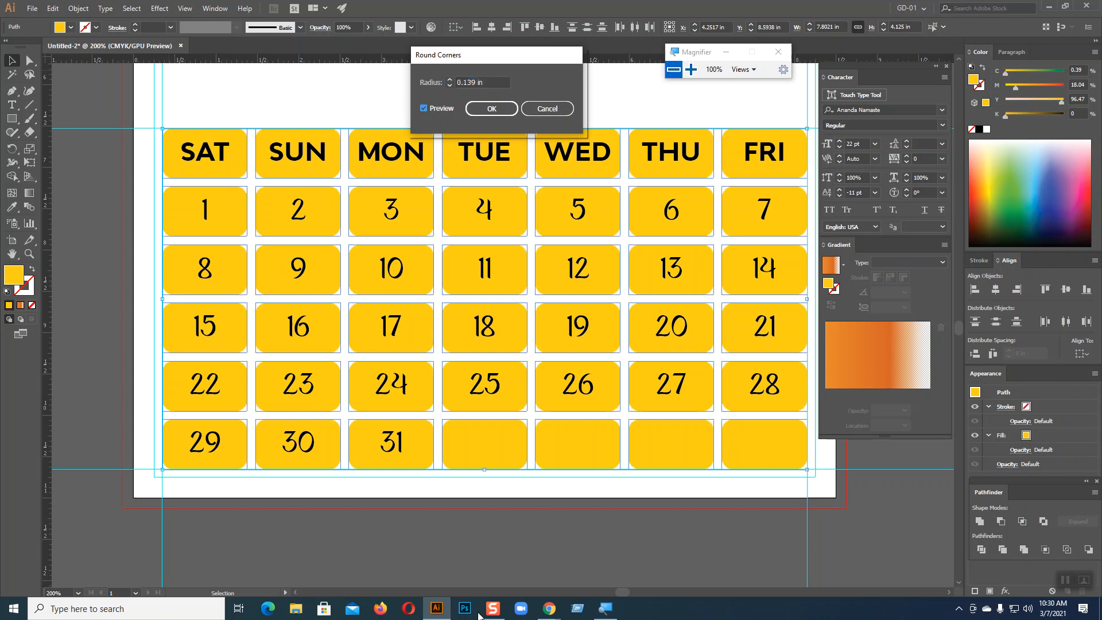
{"action": "left_click", "coordinate": [492, 109]}
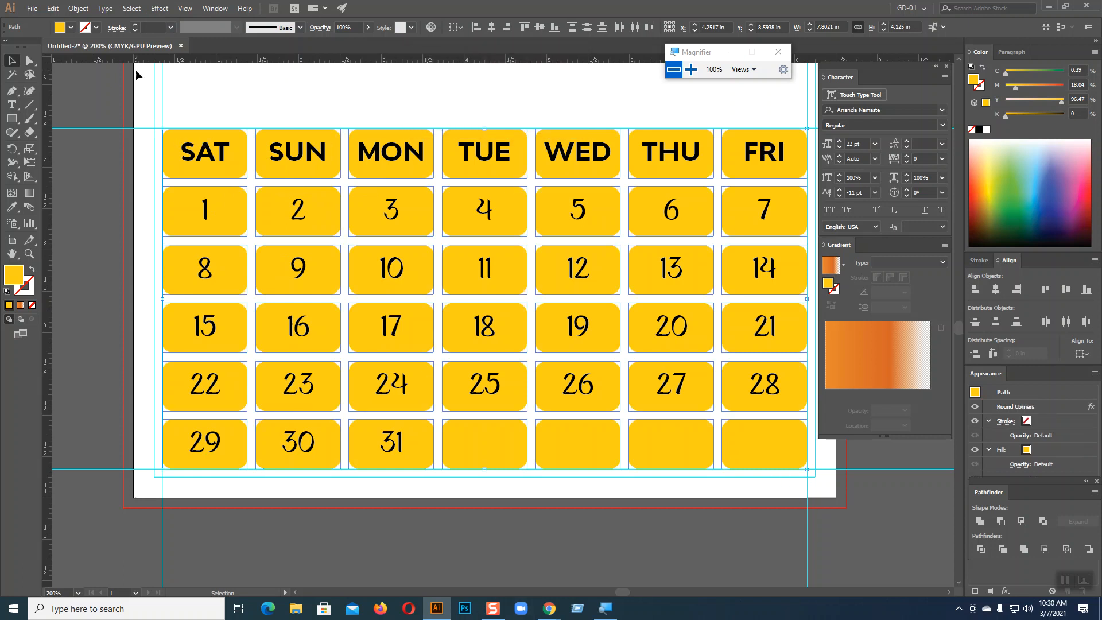
Expand the round-corner appearance into the cell shapes and deselect
{"action": "left_click", "coordinate": [76, 9]}
{"action": "left_click", "coordinate": [96, 144]}
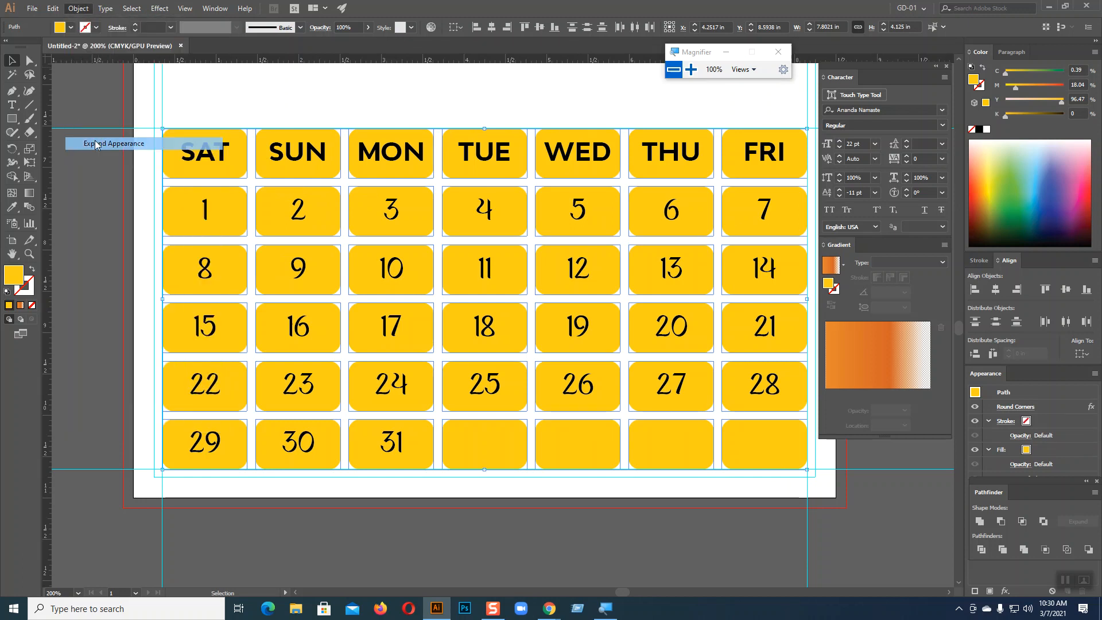
{"action": "left_click", "coordinate": [342, 93]}
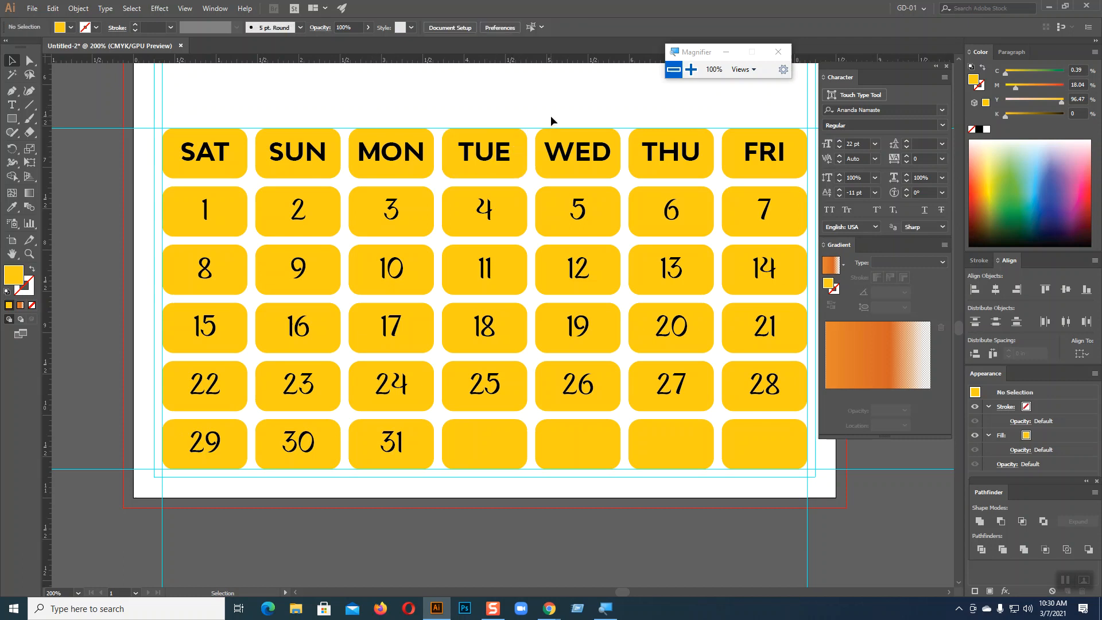
Fill the SAT–FRI headers and 1–31 dates white over the yellow cells
{"action": "key", "text": "a"}
{"action": "left_click", "coordinate": [551, 119]}
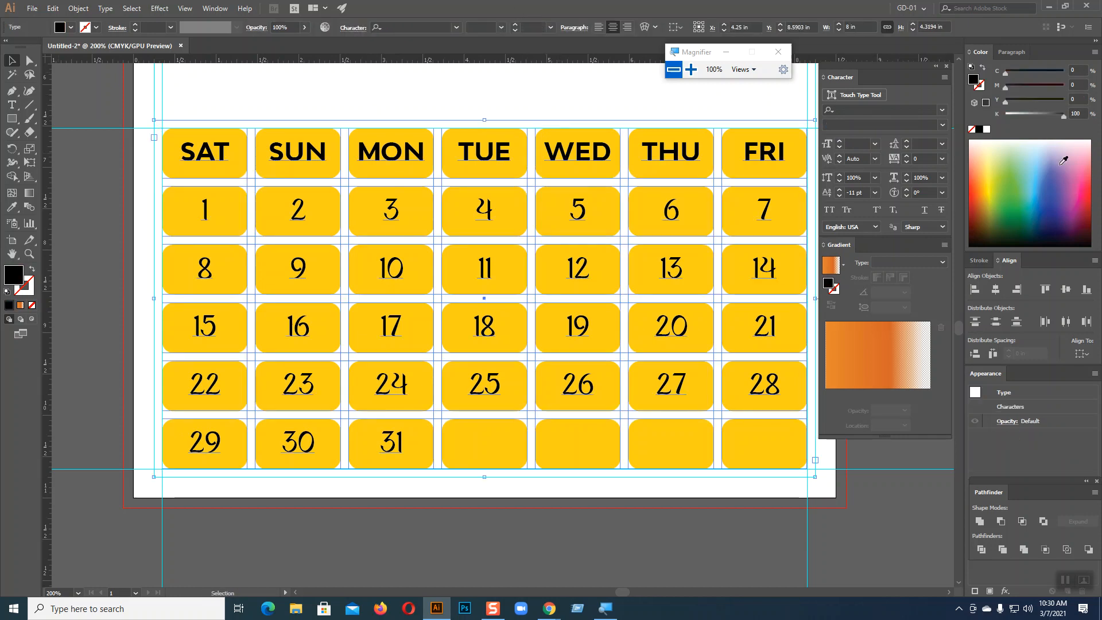
{"action": "left_click", "coordinate": [986, 130]}
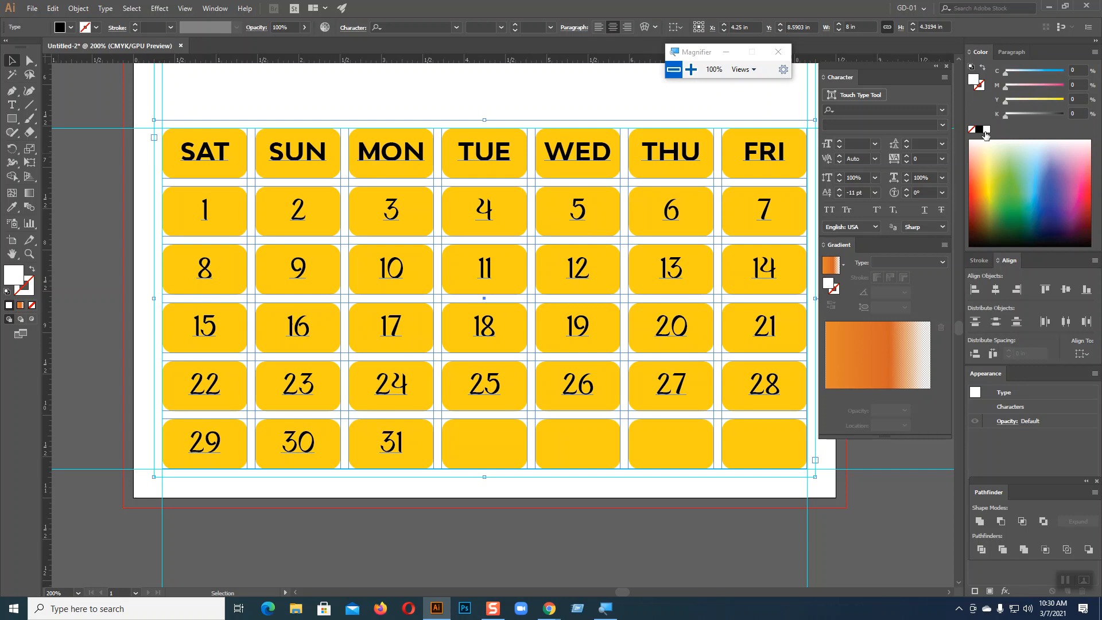
{"action": "left_click", "coordinate": [378, 104]}
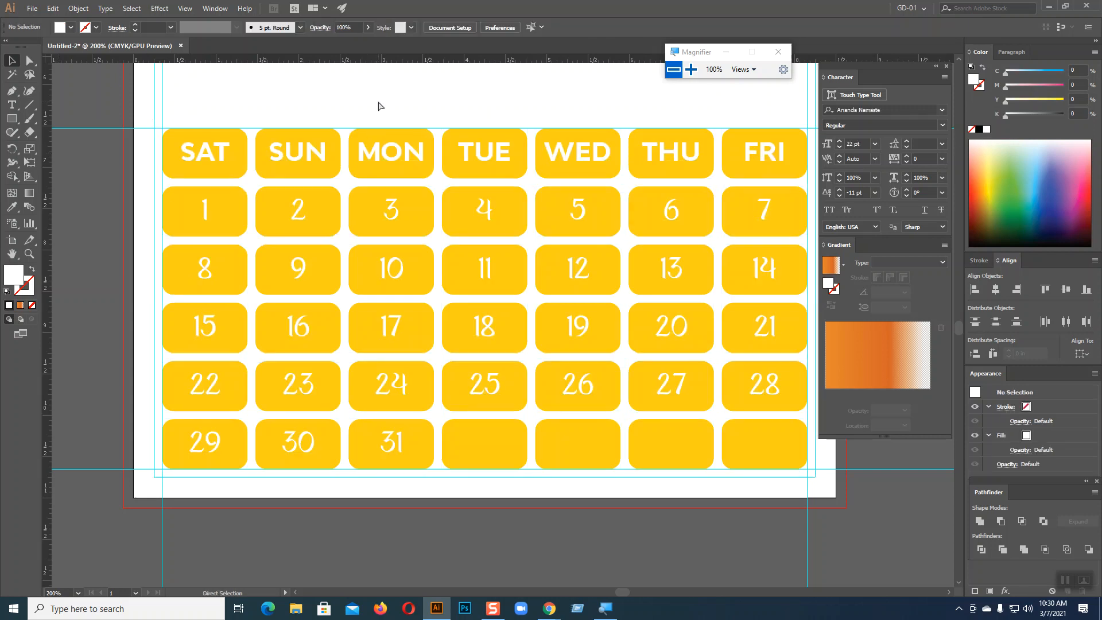
Center the view on the calendar and select the FRI header text
{"action": "key", "text": "space"}
{"action": "left_click_drag", "start_coordinate": [421, 175], "coordinate": [317, 161]}
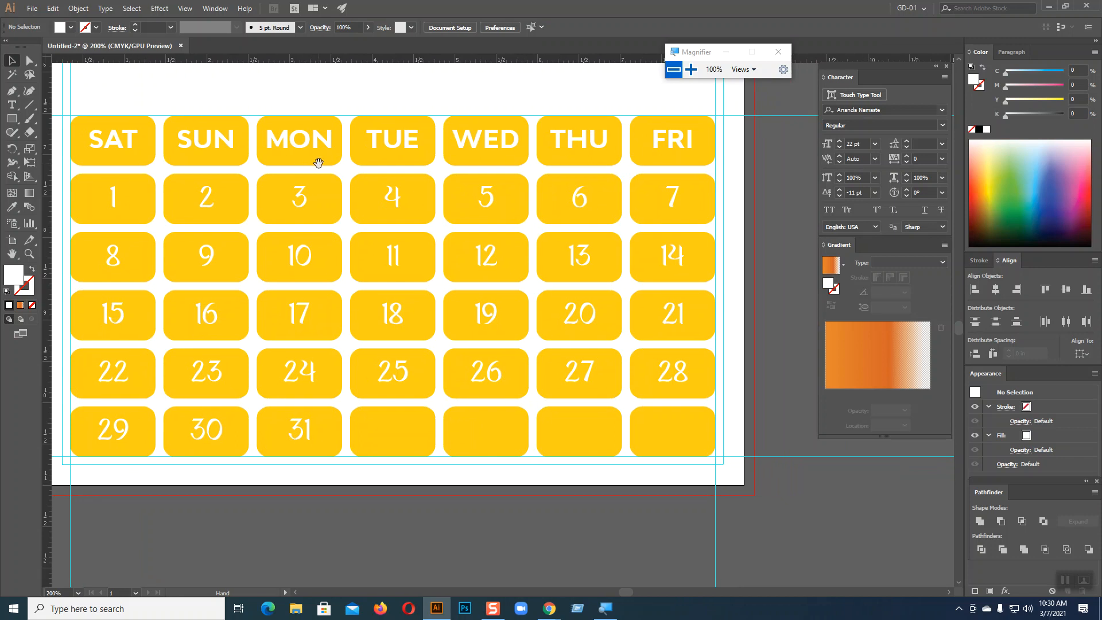
{"action": "left_click", "coordinate": [585, 201]}
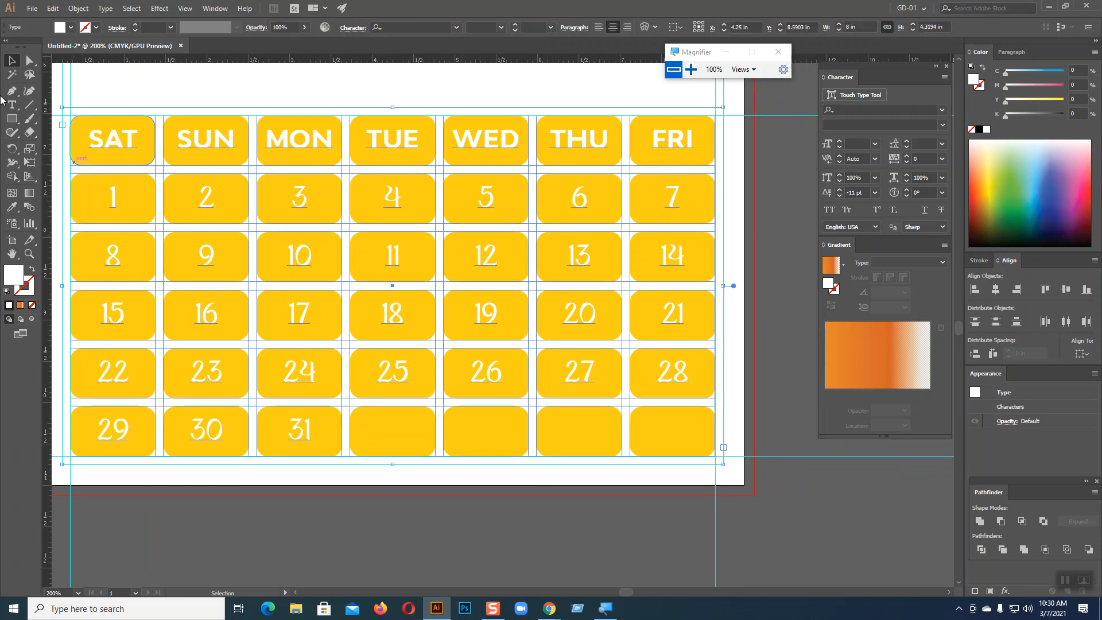
{"action": "key", "text": "t"}
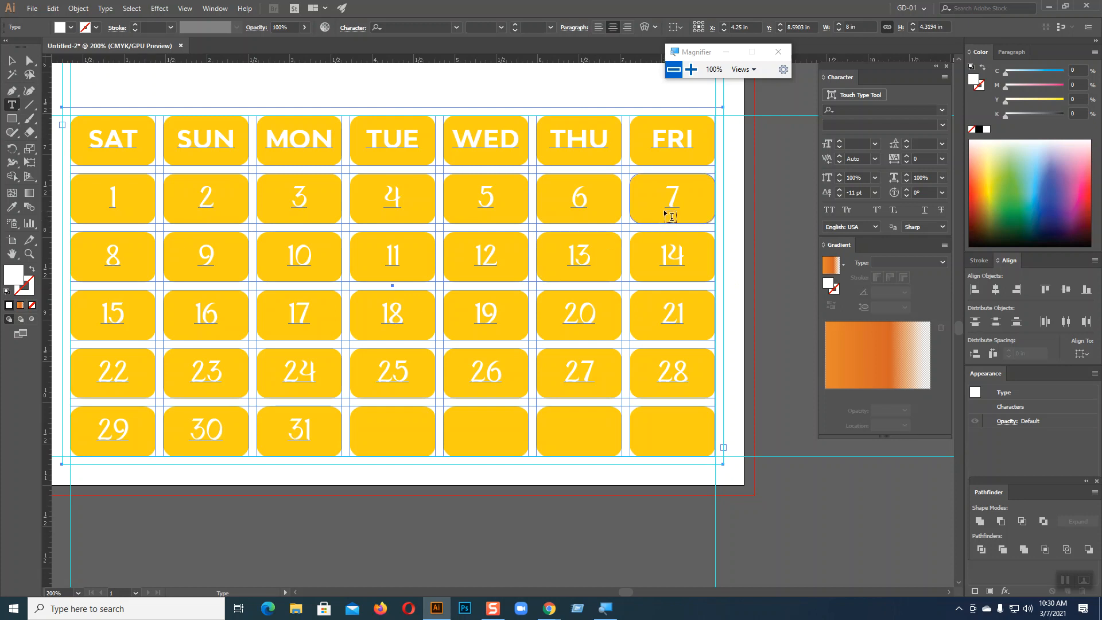
{"action": "left_click_drag", "start_coordinate": [653, 137], "coordinate": [695, 136]}
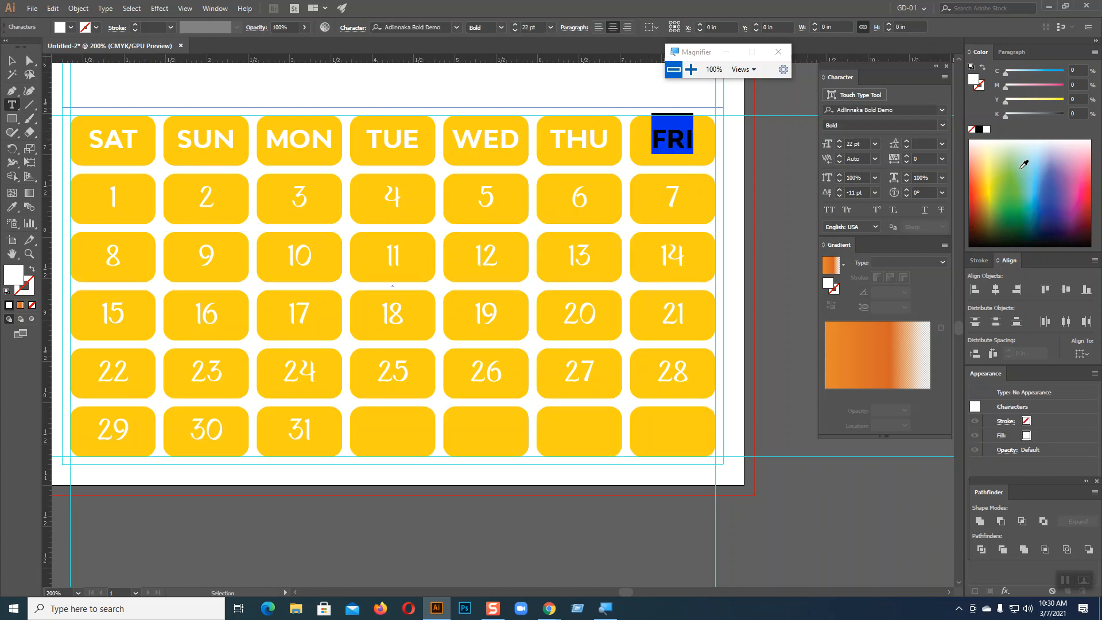
{"action": "left_click", "coordinate": [11, 60]}
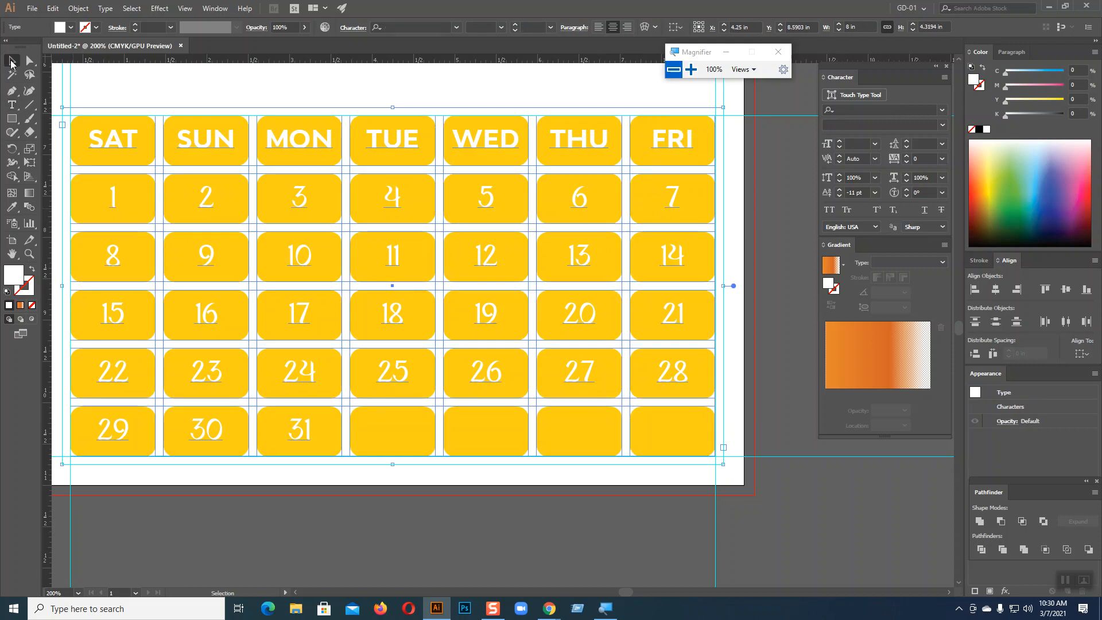
Draw a small 0.3194 × 0.3819 in red sample square off the artboard
{"action": "left_click", "coordinate": [15, 119]}
{"action": "left_click_drag", "start_coordinate": [755, 237], "coordinate": [781, 268]}
{"action": "left_click", "coordinate": [18, 208]}
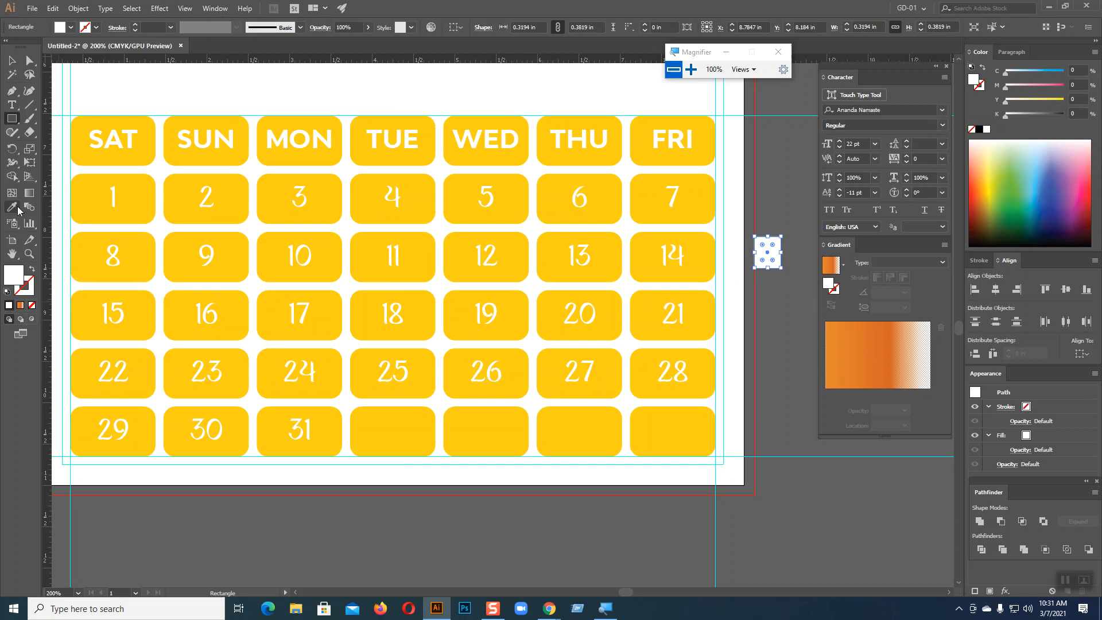
{"action": "left_click", "coordinate": [1087, 189]}
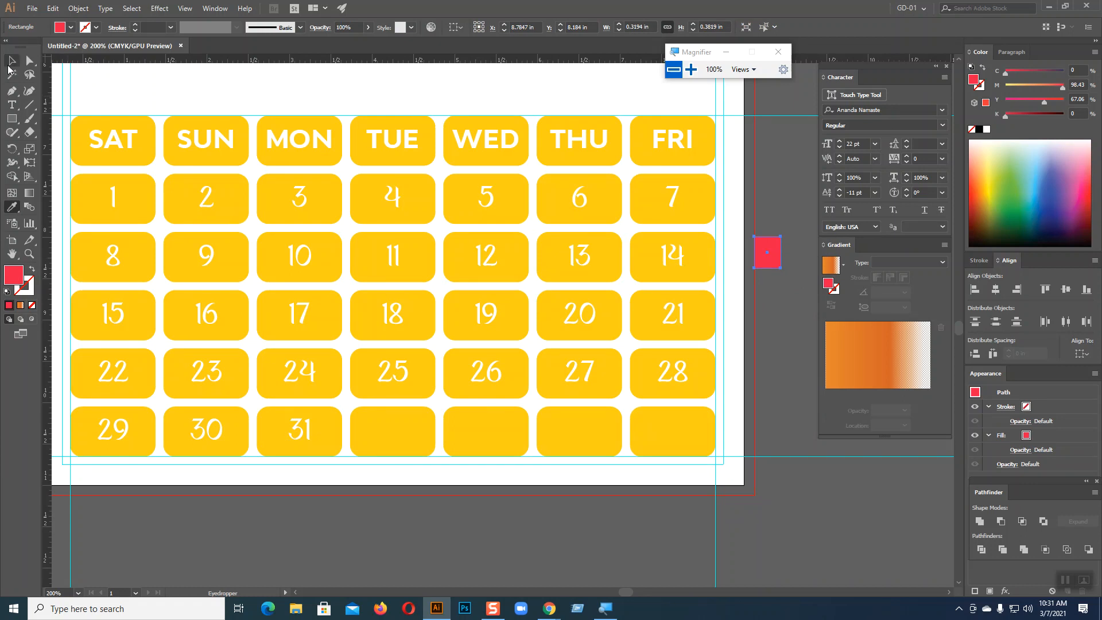
{"action": "left_click", "coordinate": [11, 104]}
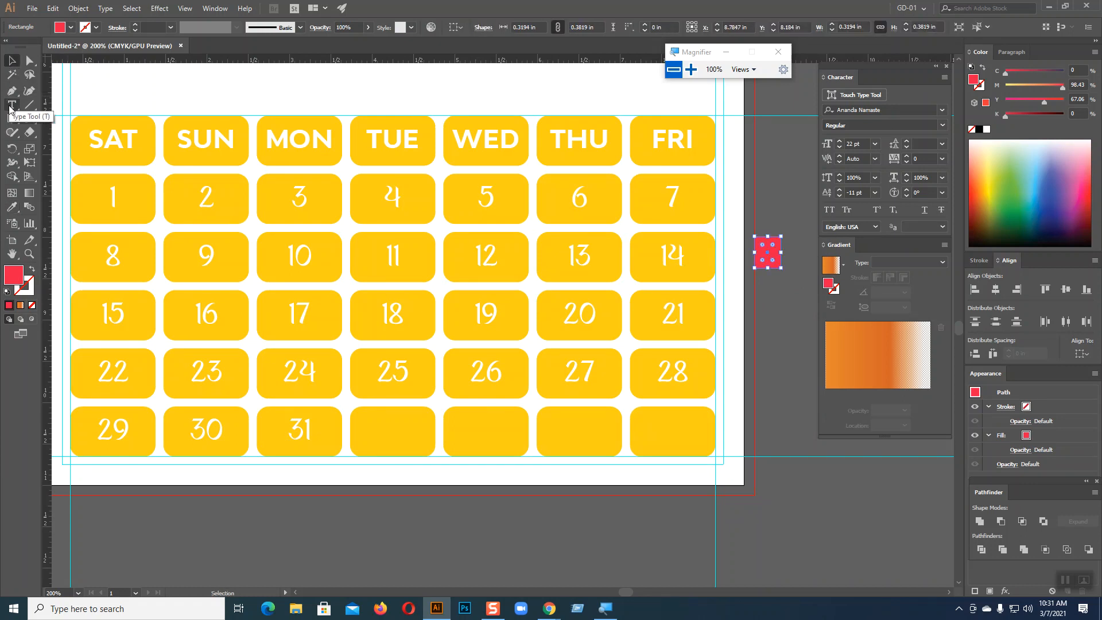
{"action": "left_click_drag", "start_coordinate": [652, 140], "coordinate": [692, 188]}
Select the FRI header and eyedrop the red from the sample square onto it
{"action": "left_click_drag", "start_coordinate": [694, 228], "coordinate": [695, 367]}
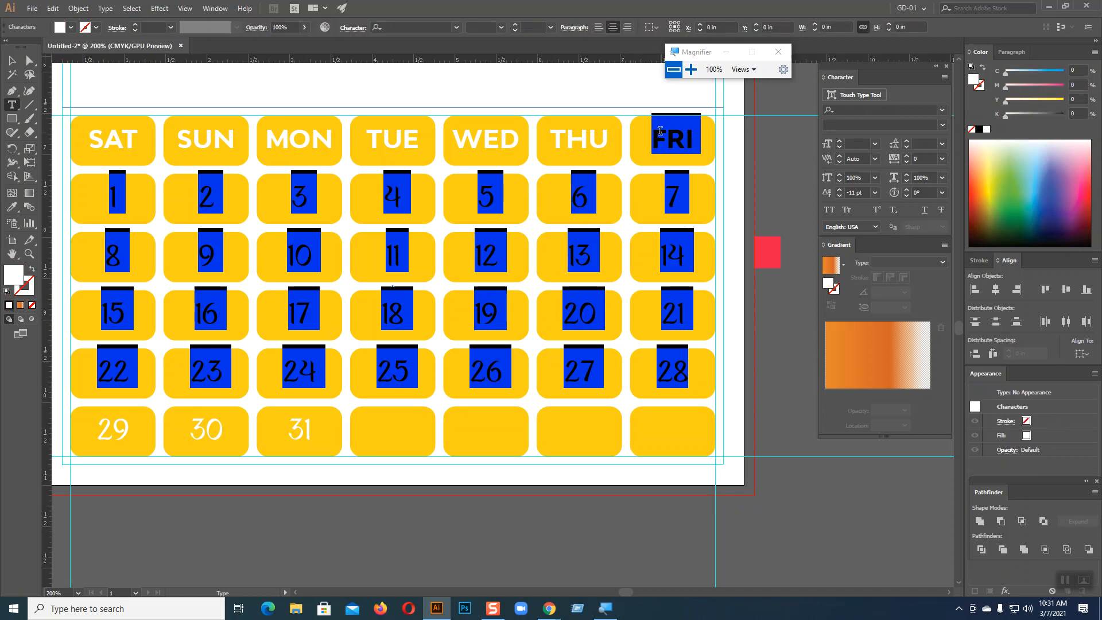
{"action": "left_click", "coordinate": [651, 139]}
{"action": "left_click_drag", "start_coordinate": [651, 139], "coordinate": [691, 145]}
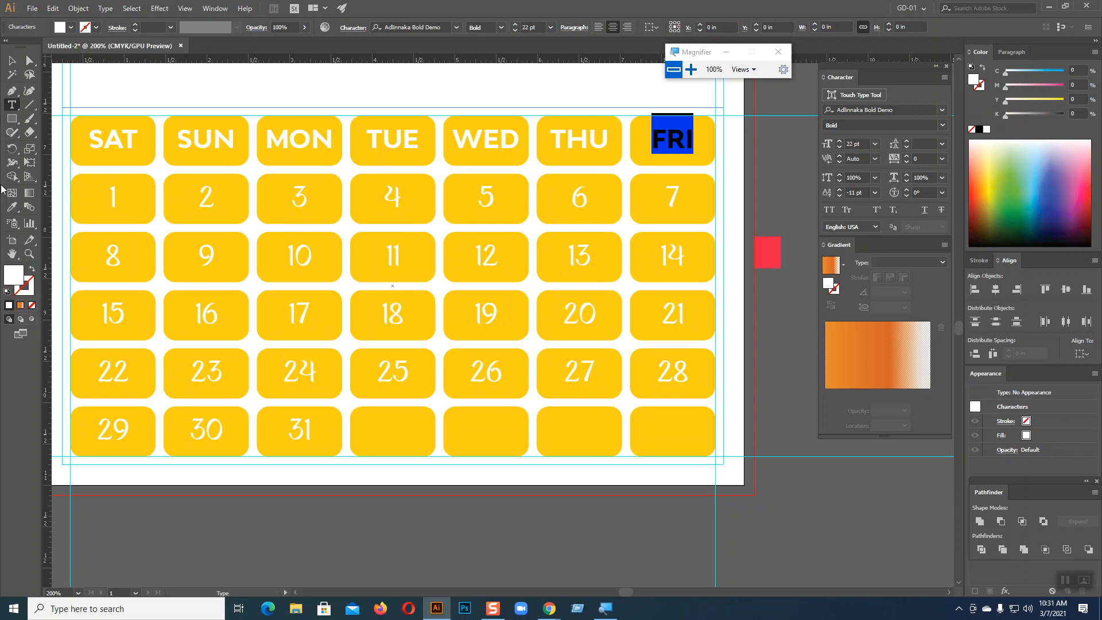
{"action": "key", "text": "i"}
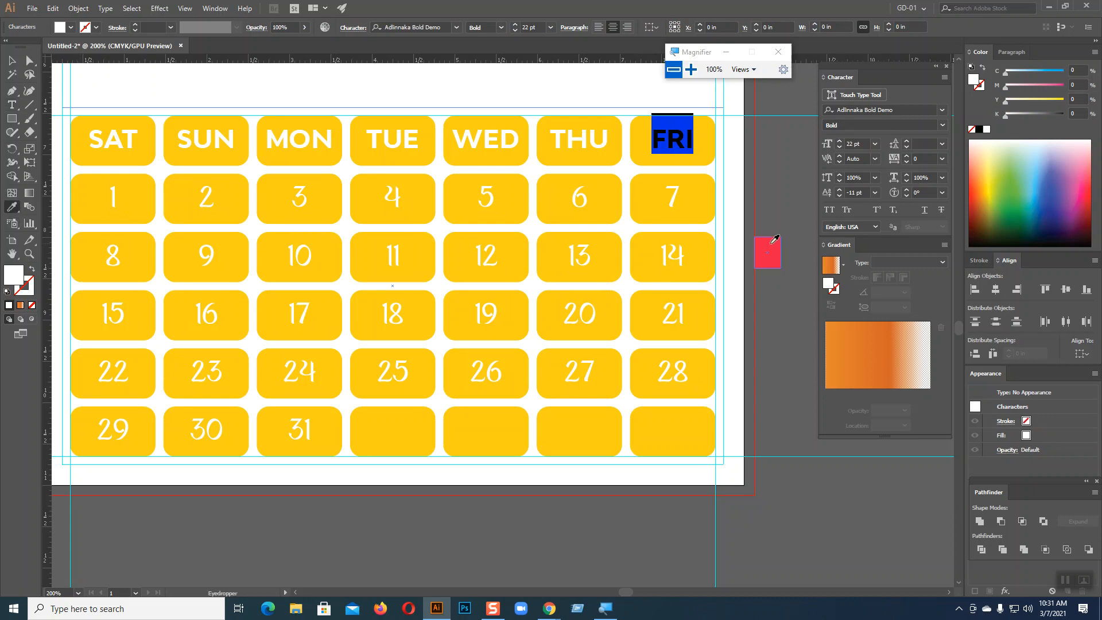
{"action": "left_click", "coordinate": [772, 242]}
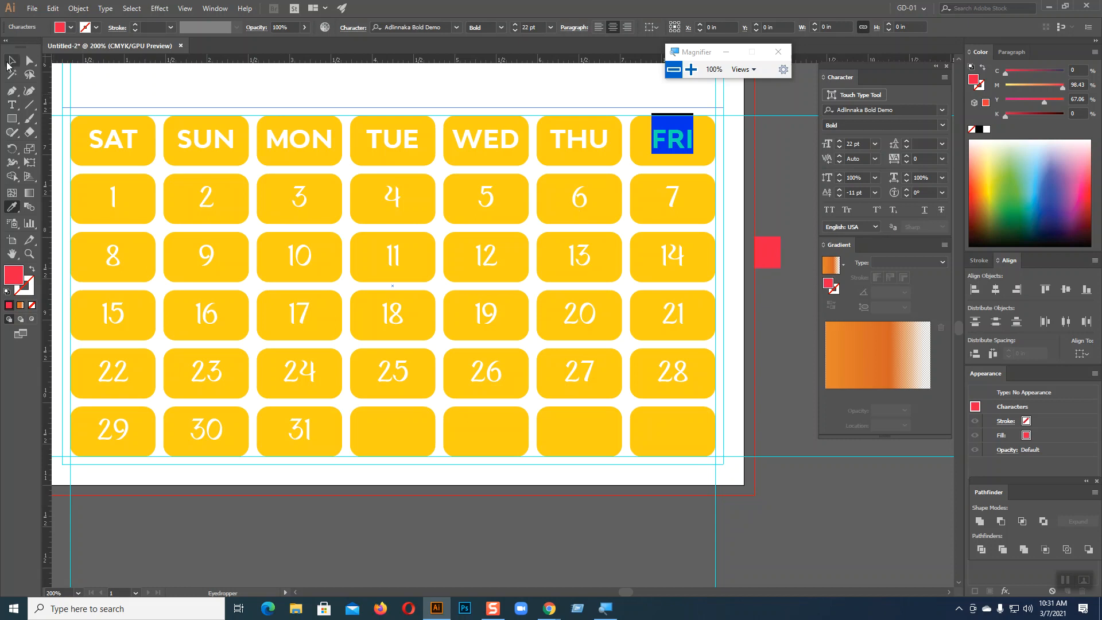
{"action": "key", "text": "v"}
Color the date 7 red from the sample square the same way
{"action": "left_click", "coordinate": [11, 104]}
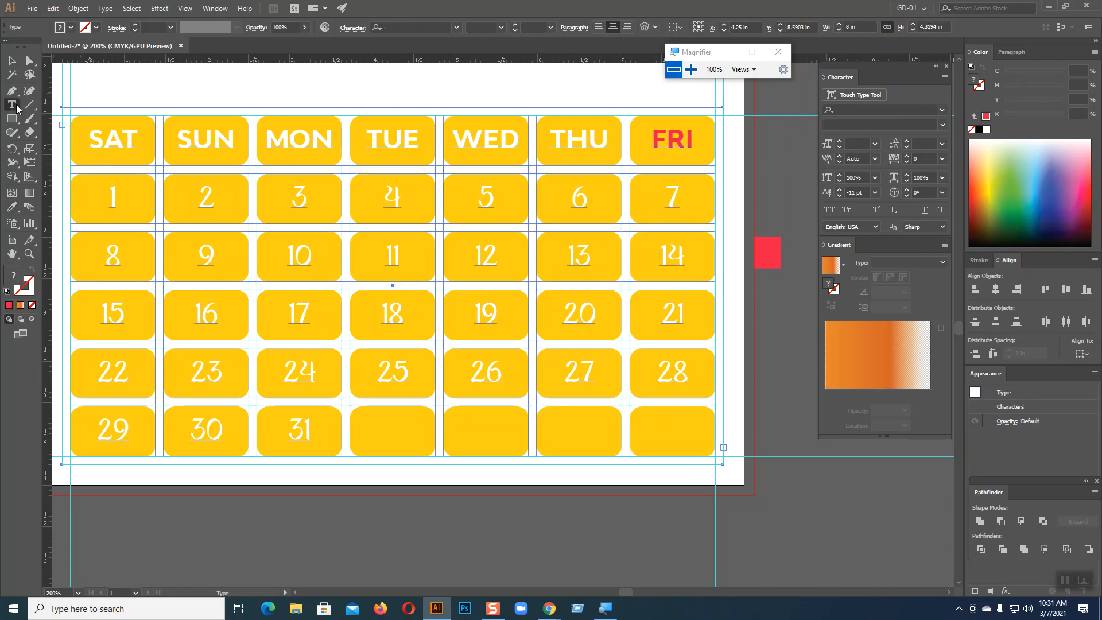
{"action": "left_click_drag", "start_coordinate": [668, 196], "coordinate": [680, 198]}
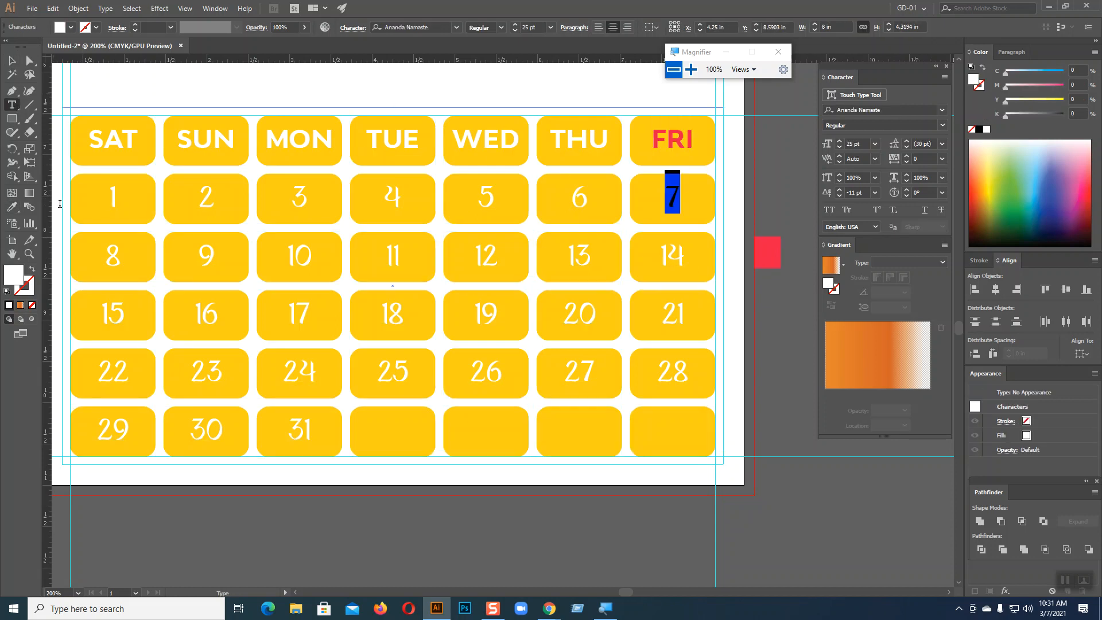
{"action": "left_click", "coordinate": [13, 208]}
{"action": "left_click", "coordinate": [769, 250]}
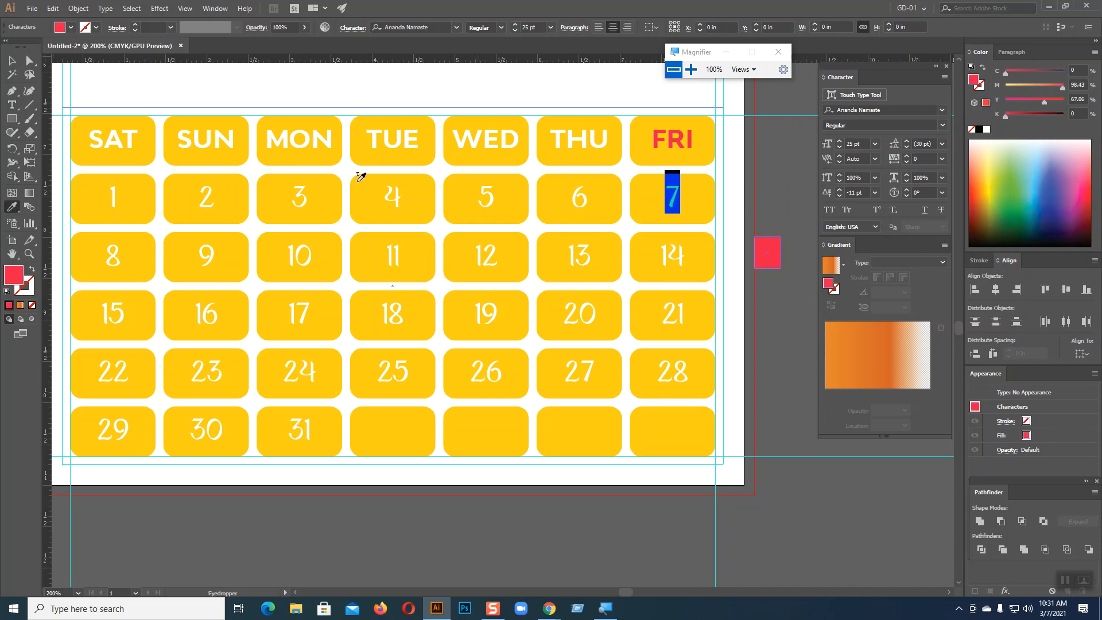
{"action": "left_click", "coordinate": [11, 60]}
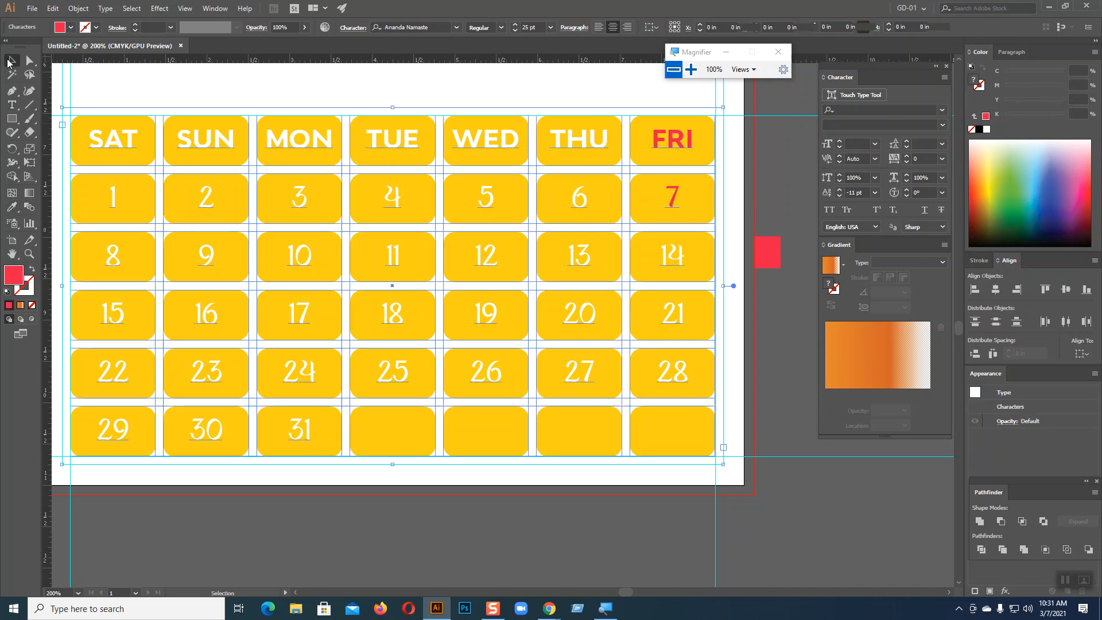
{"action": "left_click", "coordinate": [790, 314]}
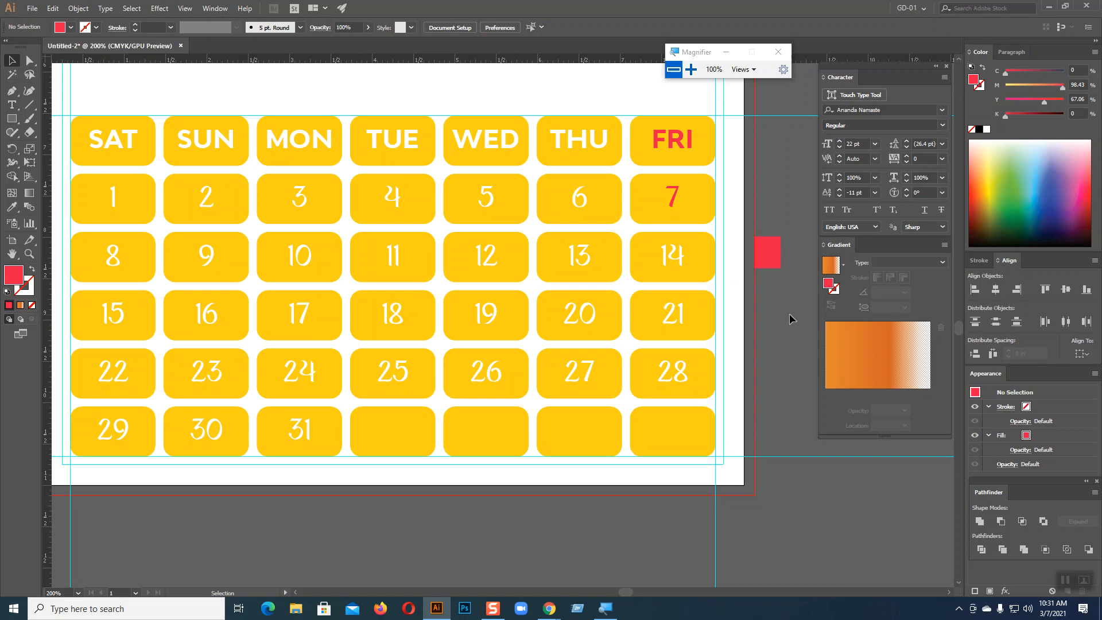
Undo the red so FRI and 7 stay white, then delete the sample square
{"action": "key", "text": "ctrl+minus"}
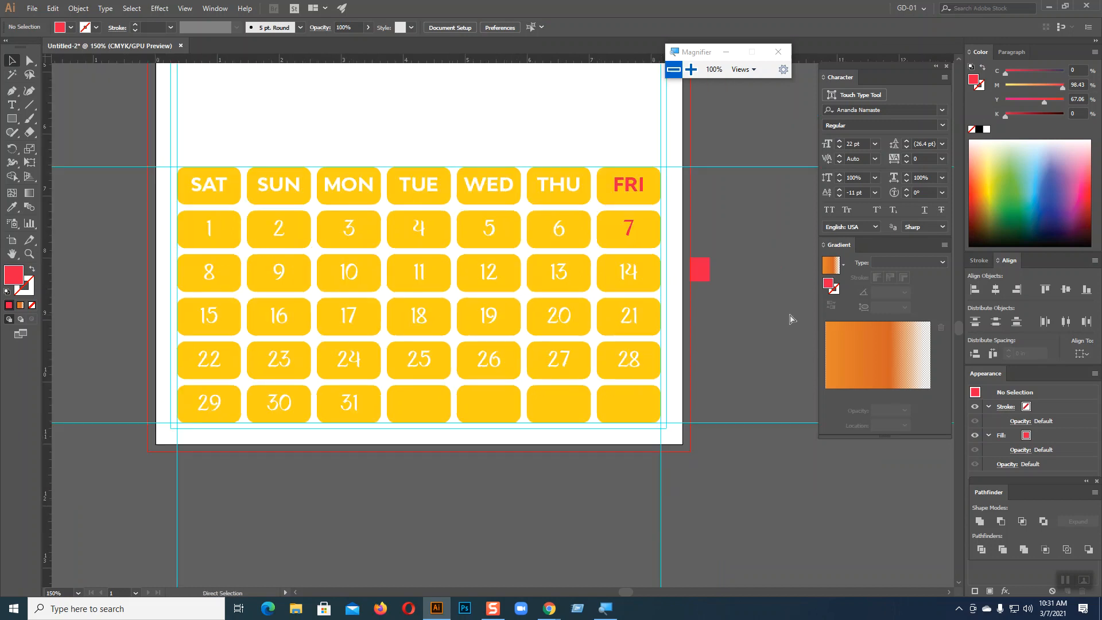
{"action": "key", "text": "ctrl+z"}
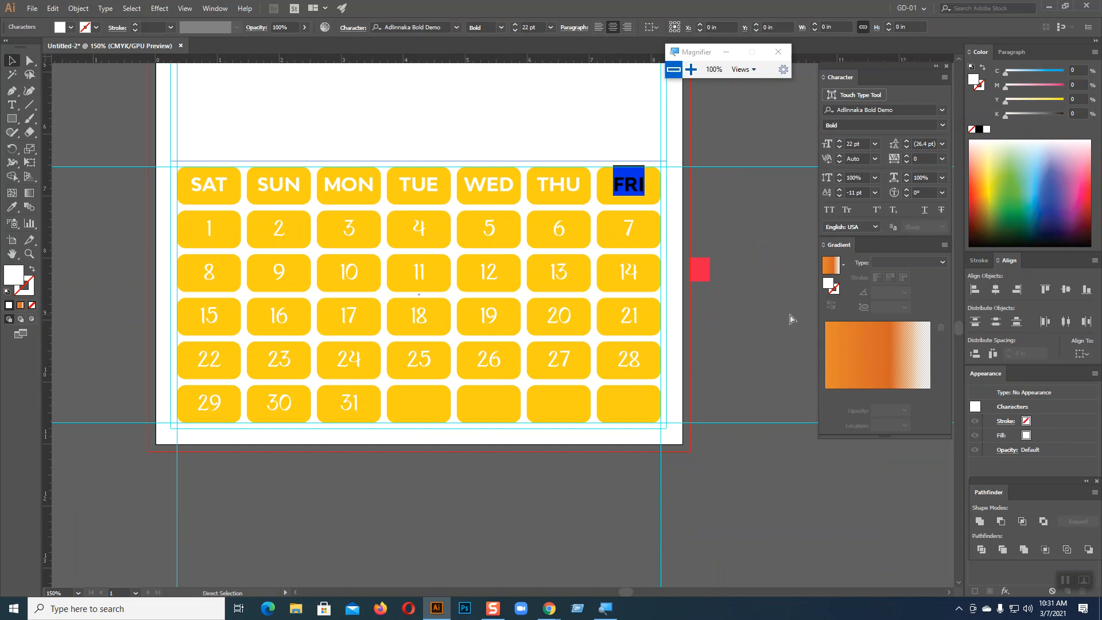
{"action": "key", "text": "ctrl+z"}
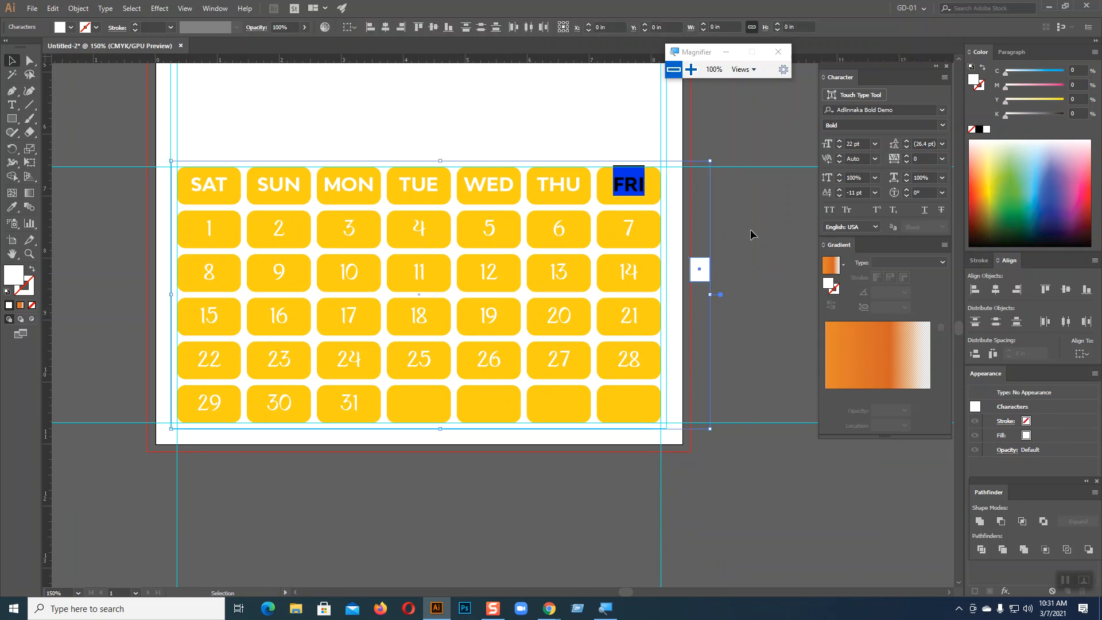
{"action": "left_click", "coordinate": [88, 92]}
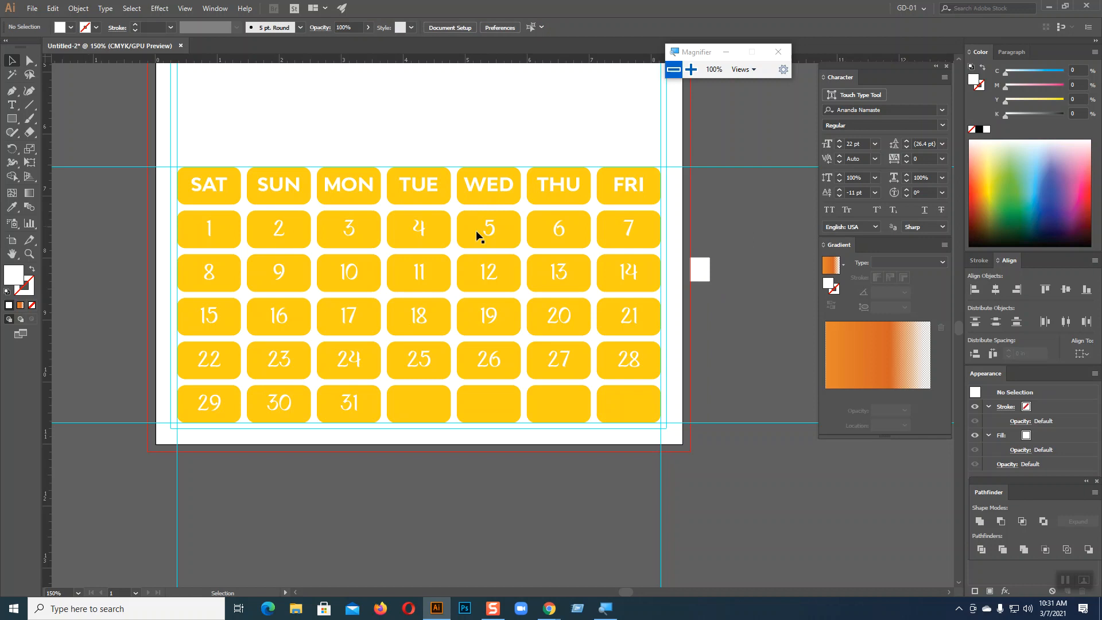
{"action": "left_click_drag", "start_coordinate": [701, 267], "coordinate": [763, 230]}
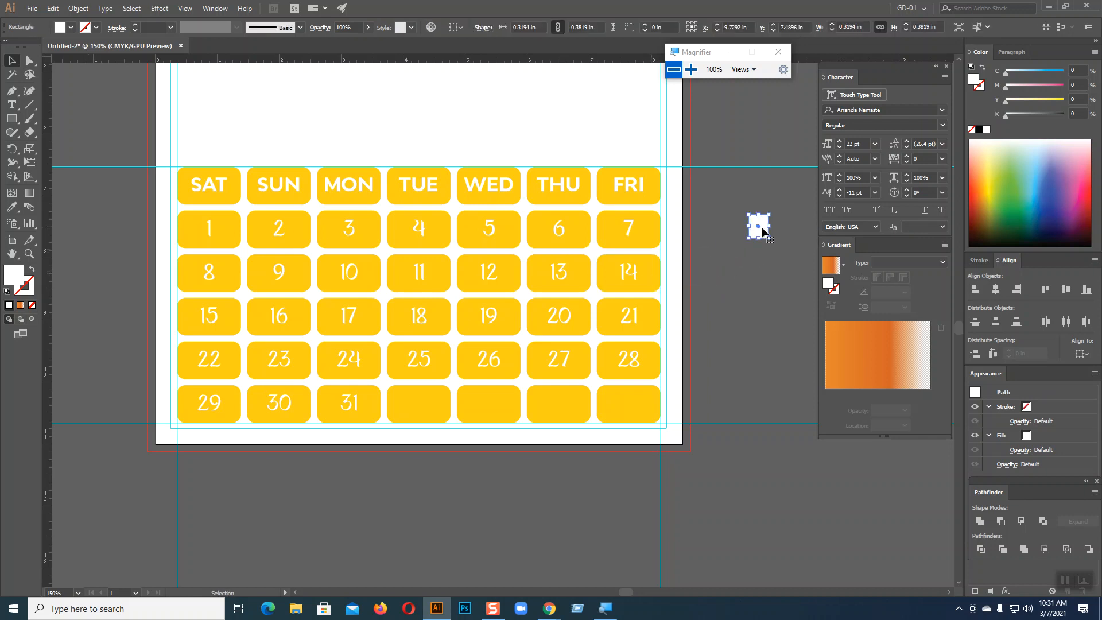
{"action": "key", "text": "Delete"}
{"action": "key", "text": "ctrl+minus"}
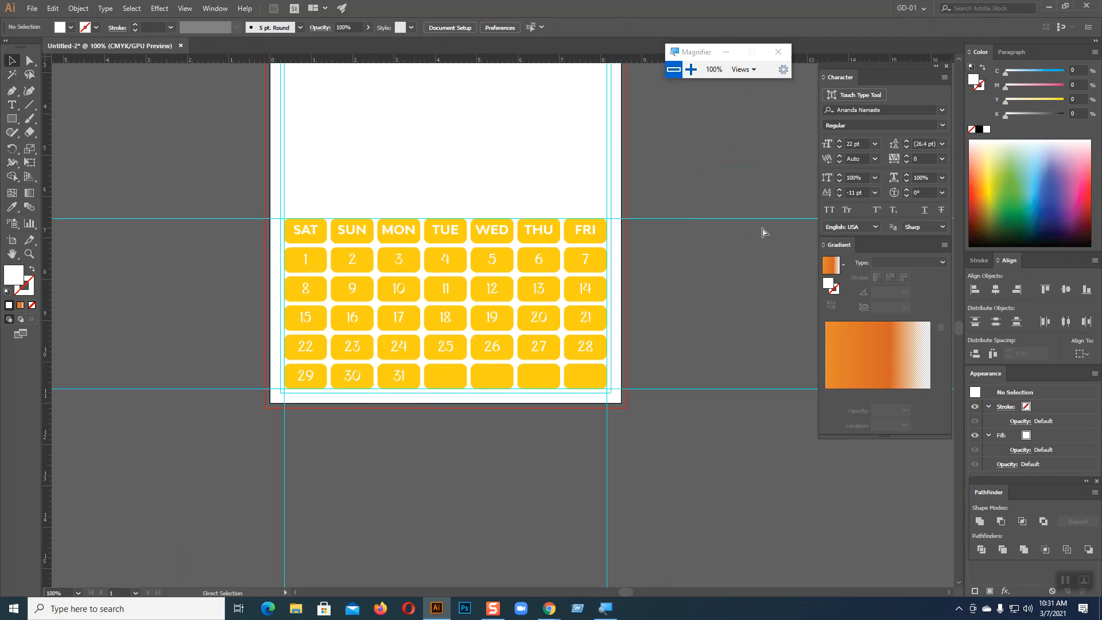
{"action": "scroll", "coordinate": [631, 104], "scroll_direction": "up", "scroll_amount": 3}
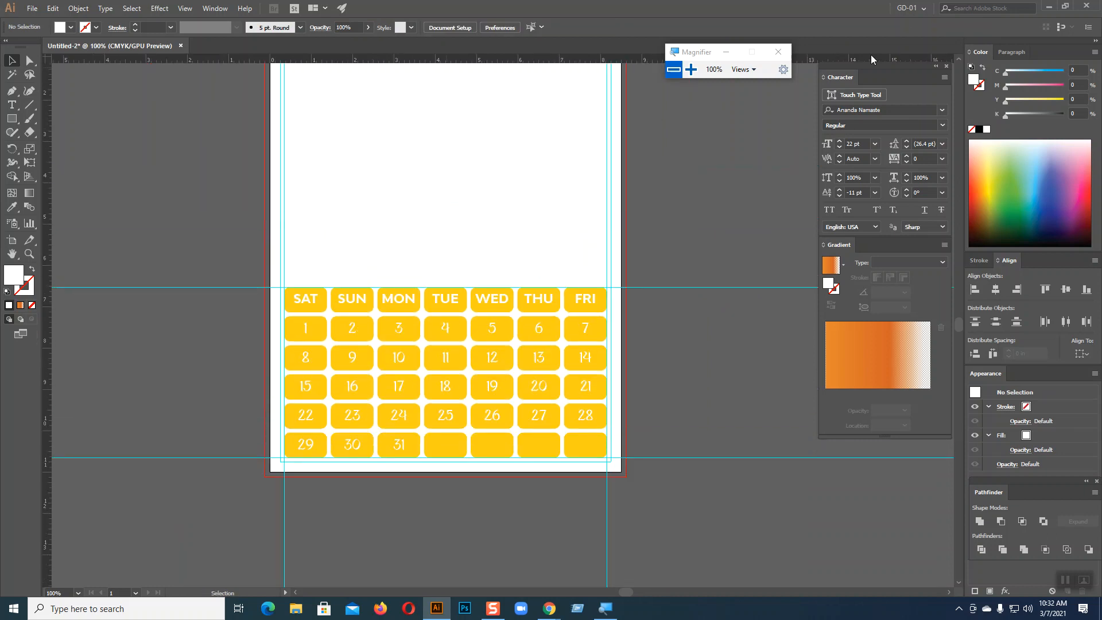
{"action": "scroll", "coordinate": [519, 258], "scroll_direction": "down", "scroll_amount": 1}
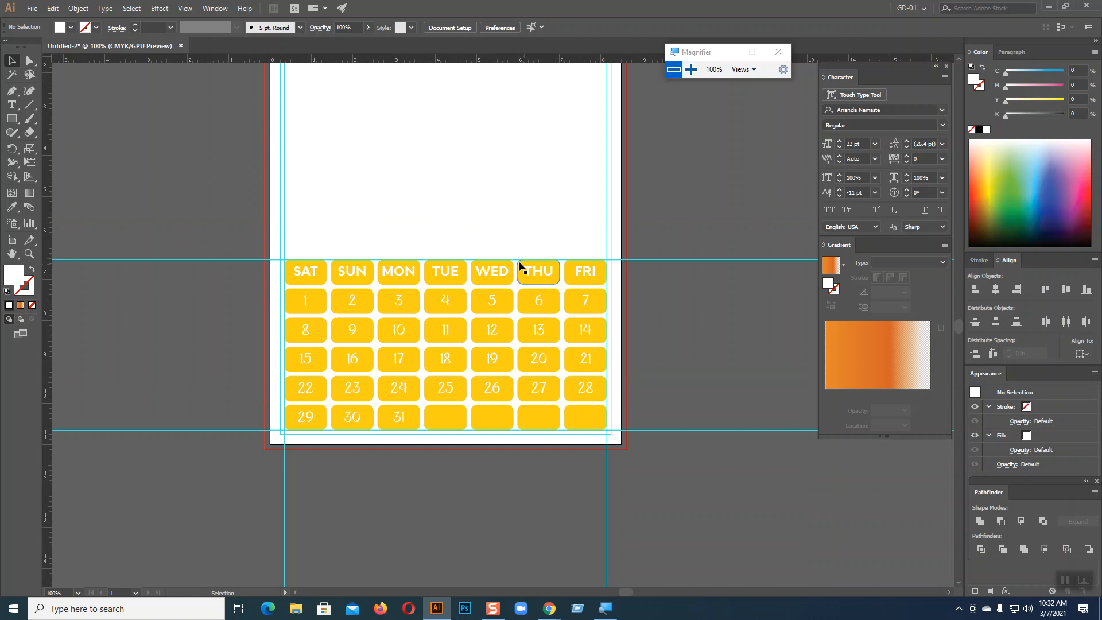
{"action": "left_click_drag", "start_coordinate": [301, 223], "coordinate": [656, 439]}
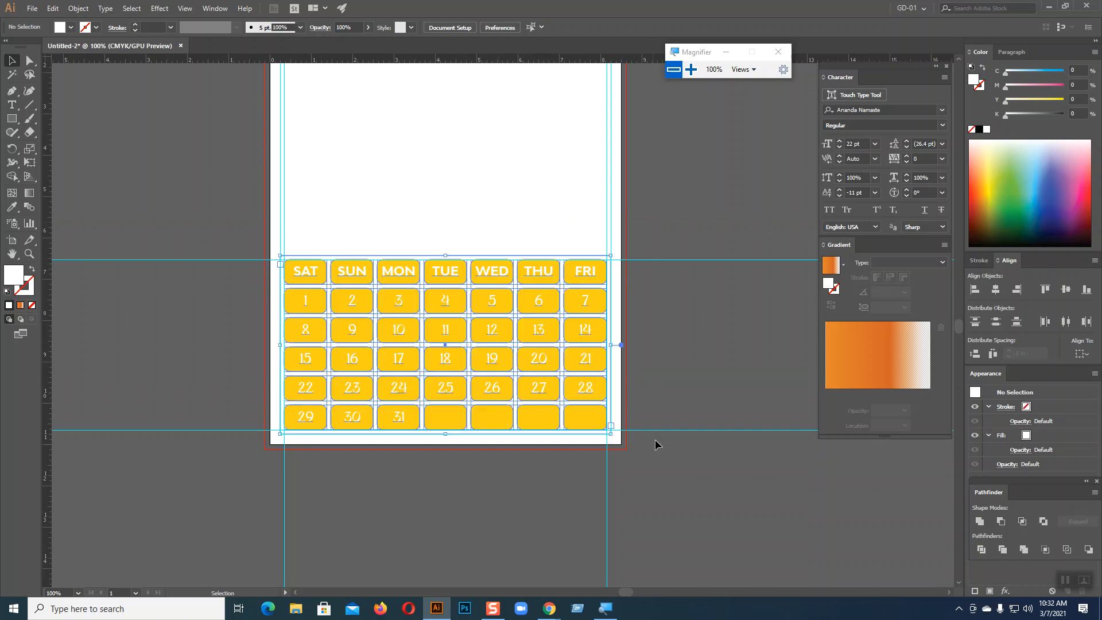
{"action": "left_click", "coordinate": [722, 380]}
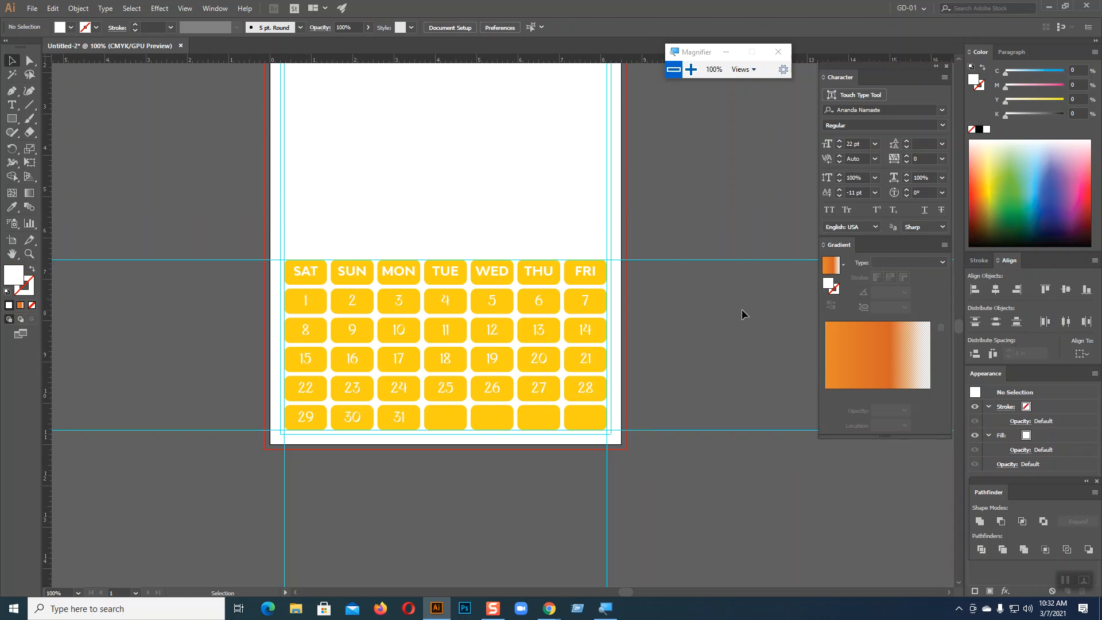
{"action": "left_click_drag", "start_coordinate": [288, 233], "coordinate": [569, 395]}
{"action": "scroll", "coordinate": [517, 362], "scroll_direction": "up", "scroll_amount": 3}
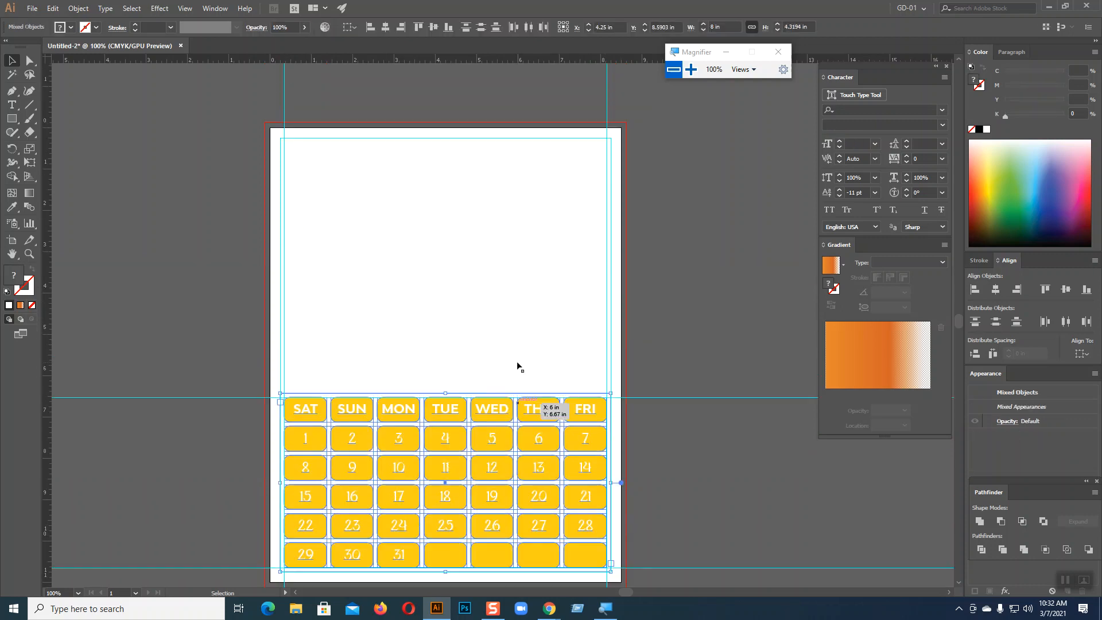
{"action": "left_click_drag", "start_coordinate": [491, 451], "coordinate": [494, 216]}
{"action": "left_click_drag", "start_coordinate": [495, 216], "coordinate": [495, 216]}
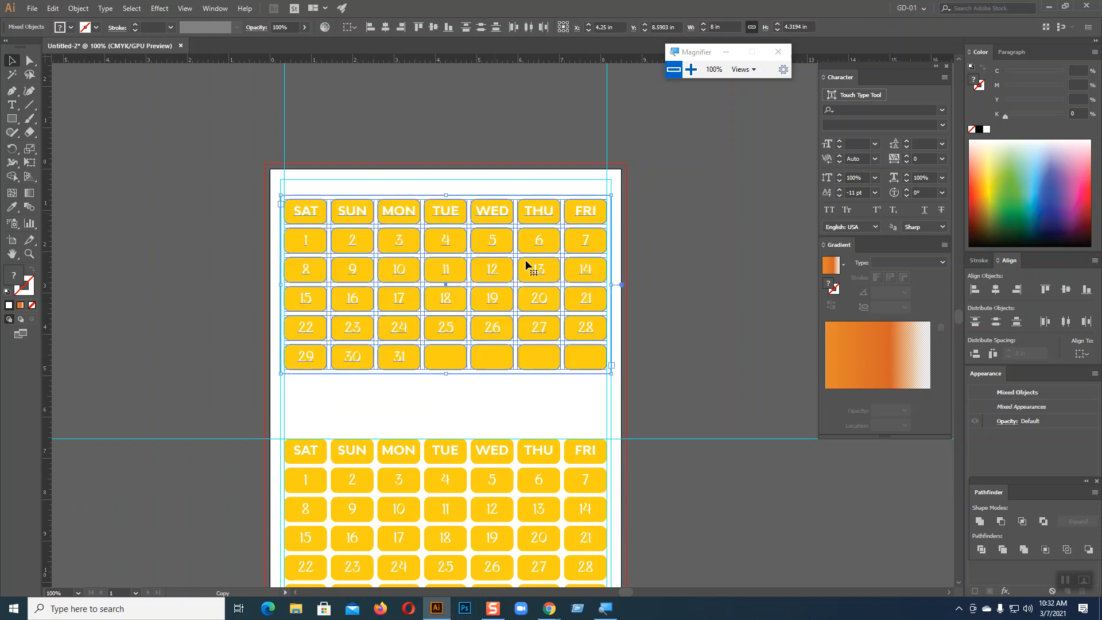
{"action": "left_click", "coordinate": [680, 285]}
{"action": "scroll", "coordinate": [681, 291], "scroll_direction": "down", "scroll_amount": 2}
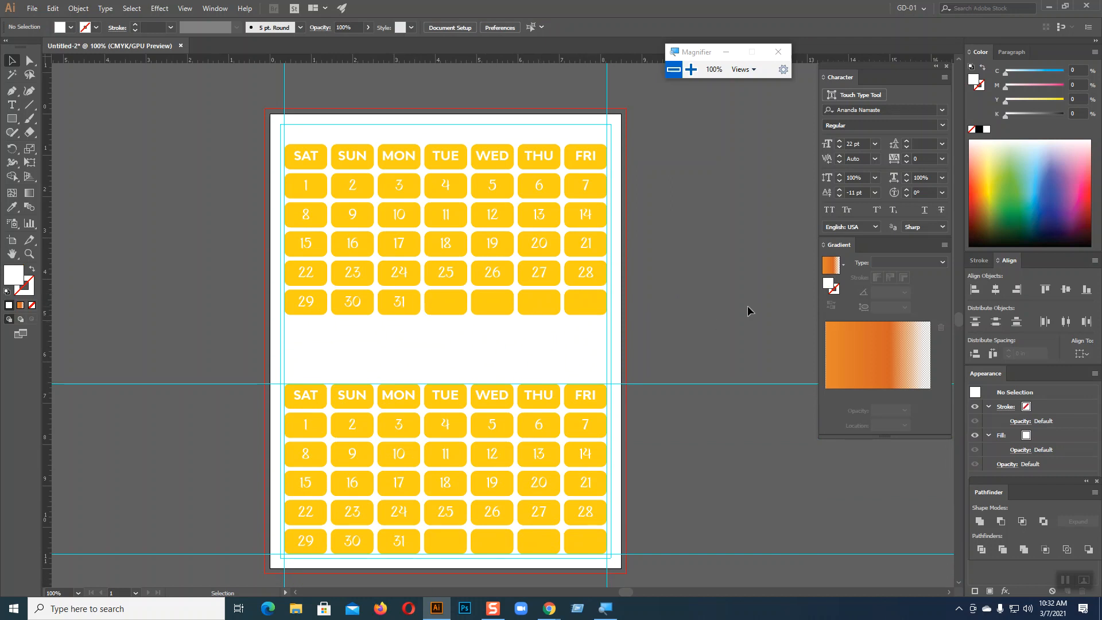
{"action": "scroll", "coordinate": [747, 305], "scroll_direction": "down", "scroll_amount": 2}
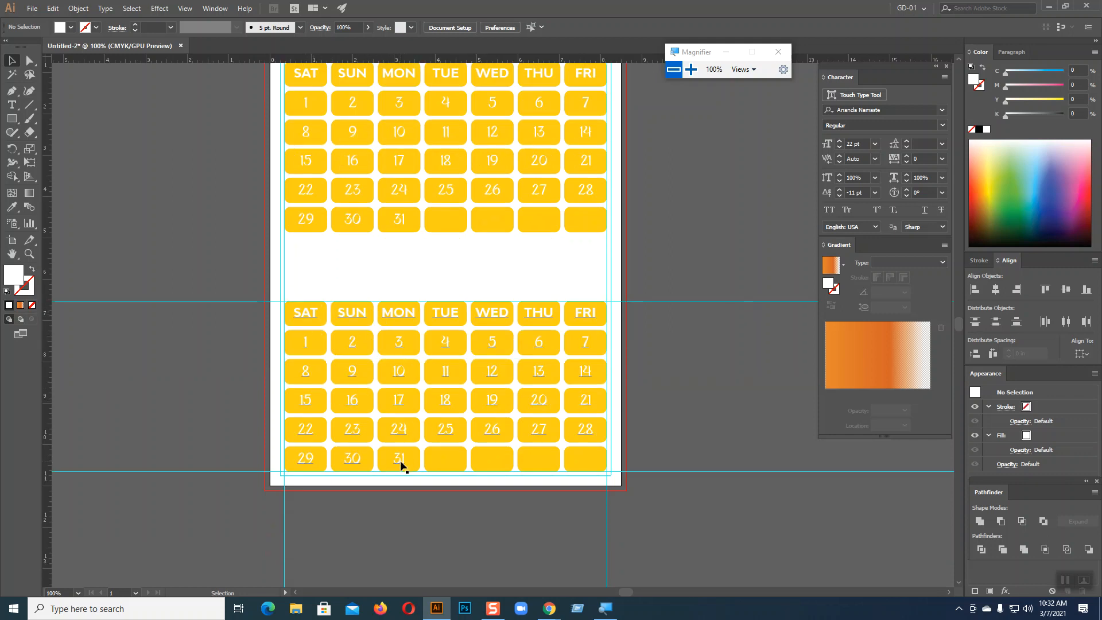
{"action": "scroll", "coordinate": [687, 285], "scroll_direction": "up", "scroll_amount": 2}
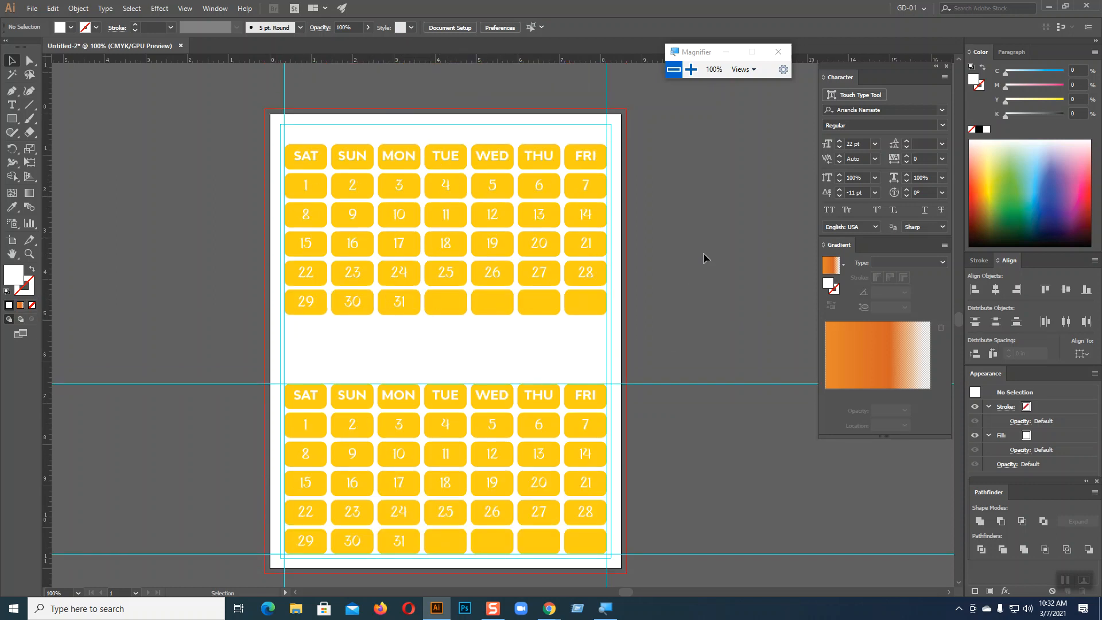
Shift the upper calendar so 1 falls under TUE, and delete dates 29–31 for a 28-day February
{"action": "left_click", "coordinate": [12, 105]}
{"action": "left_click", "coordinate": [305, 184]}
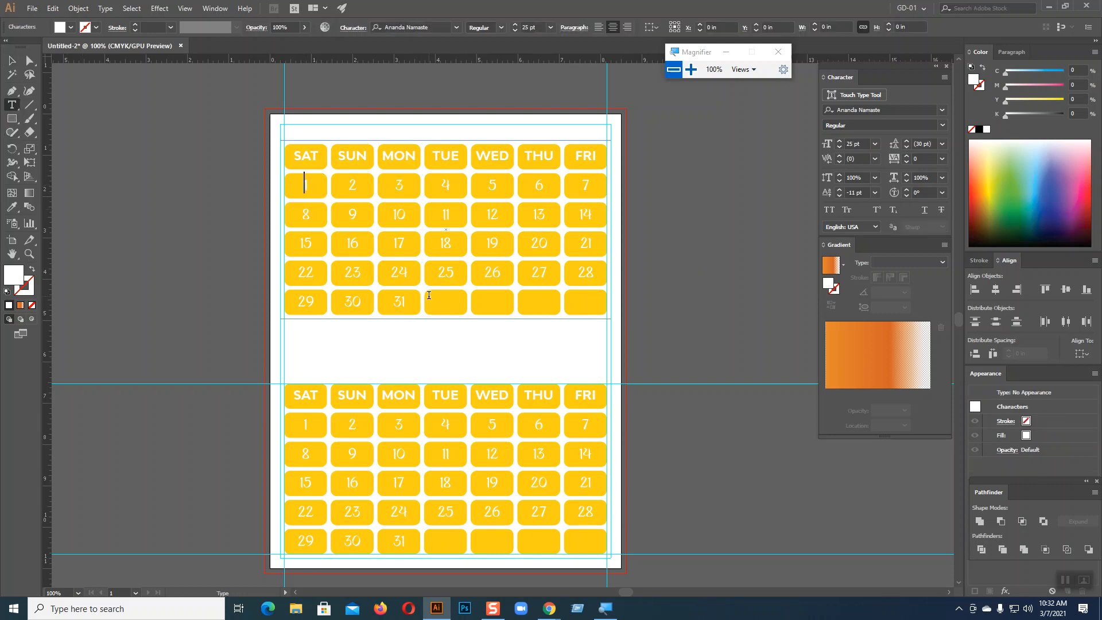
{"action": "key", "text": "Return"}
{"action": "key", "text": "Return"}
{"action": "key", "text": "Return"}
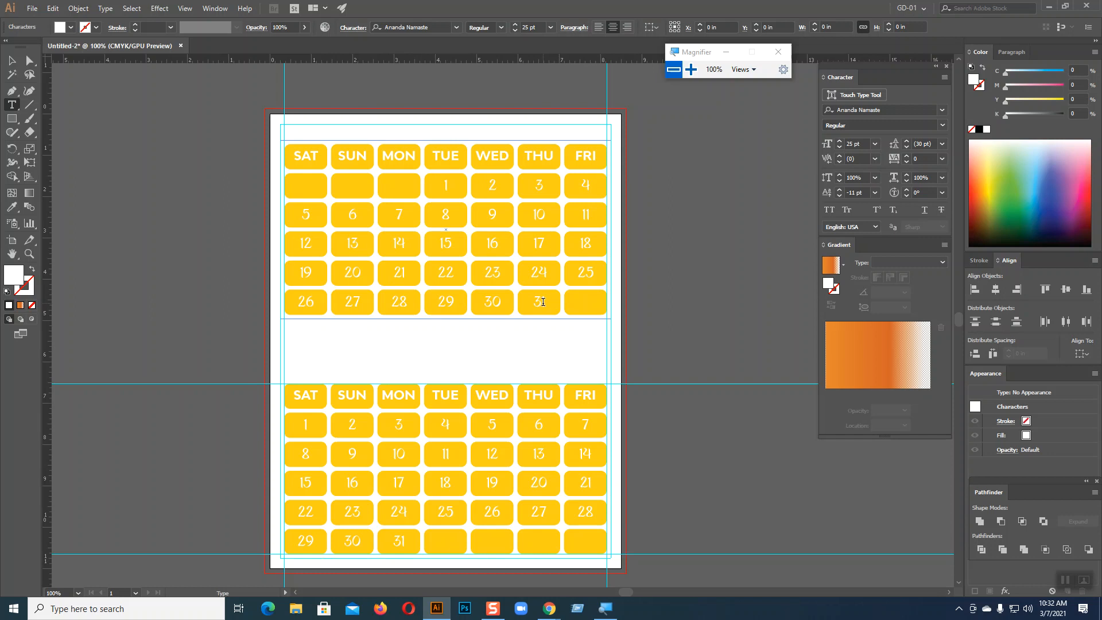
{"action": "double_click", "coordinate": [543, 302]}
{"action": "key", "text": "BackSpace"}
{"action": "key", "text": "BackSpace"}
{"action": "key", "text": "BackSpace"}
{"action": "key", "text": "BackSpace"}
{"action": "key", "text": "BackSpace"}
{"action": "key", "text": "BackSpace"}
{"action": "key", "text": "Escape"}
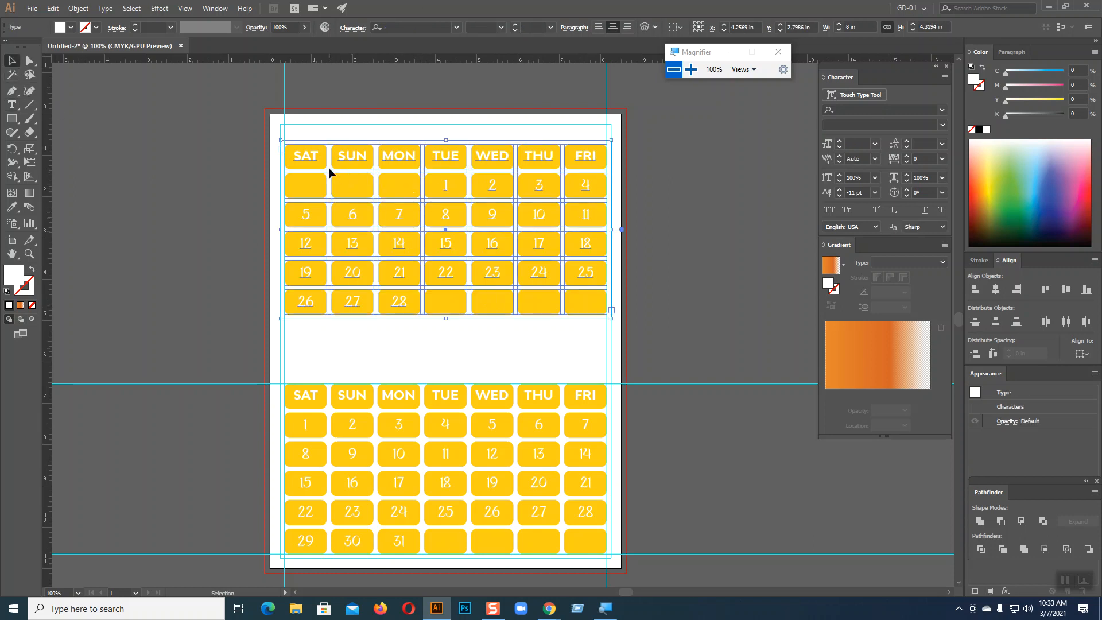
{"action": "left_click", "coordinate": [686, 236]}
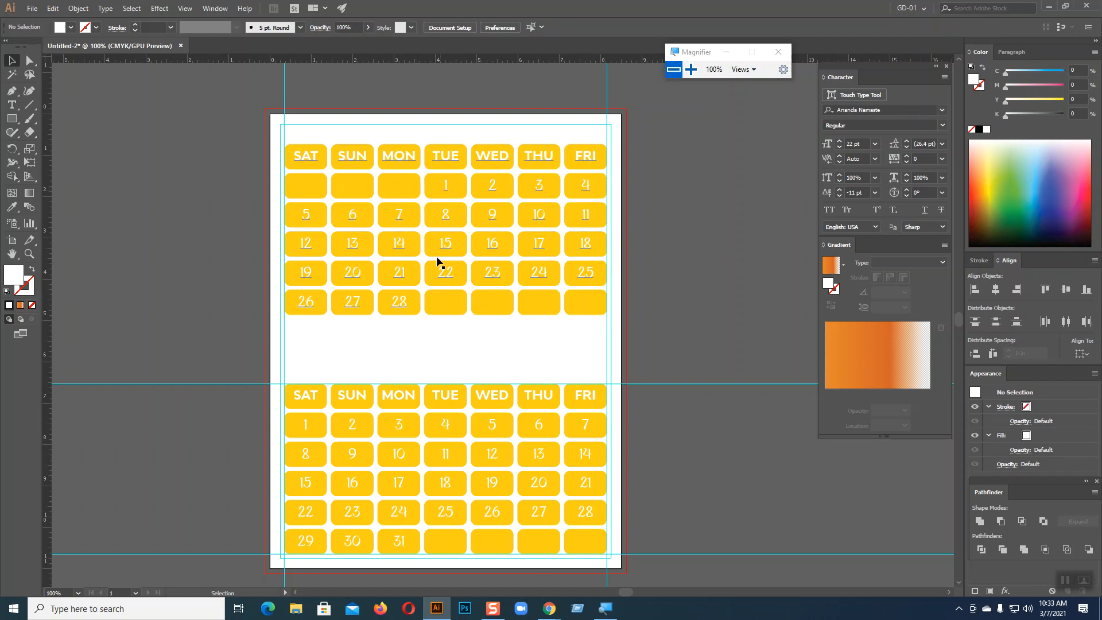
Duplicate the lower calendar to a spot right of the artboard
{"action": "scroll", "coordinate": [406, 310], "scroll_direction": "down", "scroll_amount": 3}
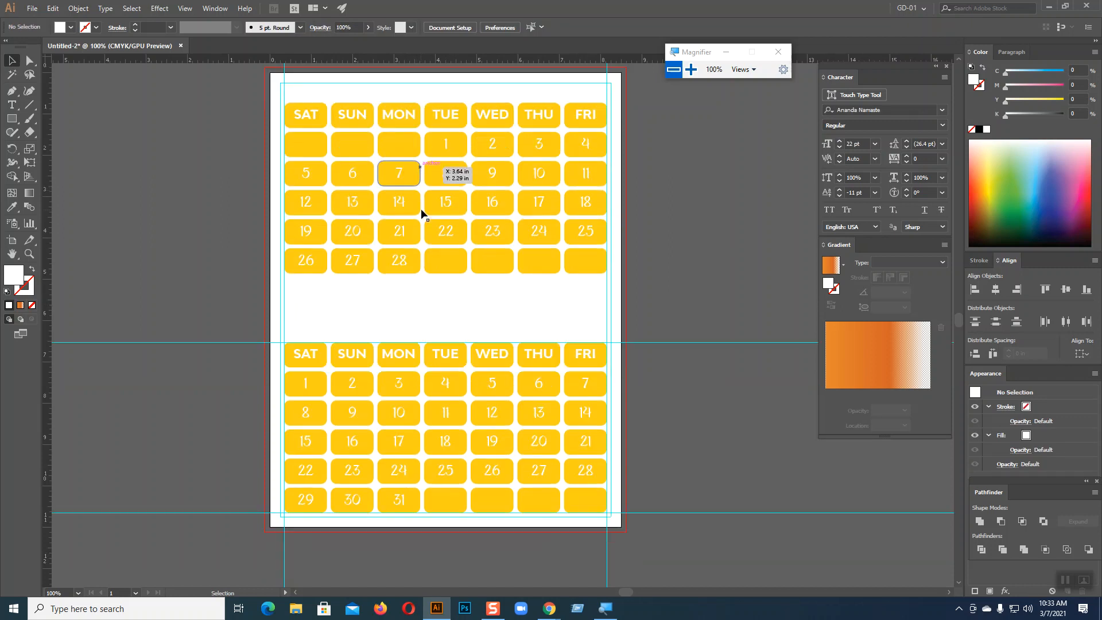
{"action": "left_click_drag", "start_coordinate": [304, 297], "coordinate": [638, 478]}
{"action": "scroll", "coordinate": [704, 353], "scroll_direction": "down", "scroll_amount": 1}
{"action": "scroll", "coordinate": [704, 353], "scroll_direction": "up", "scroll_amount": 4}
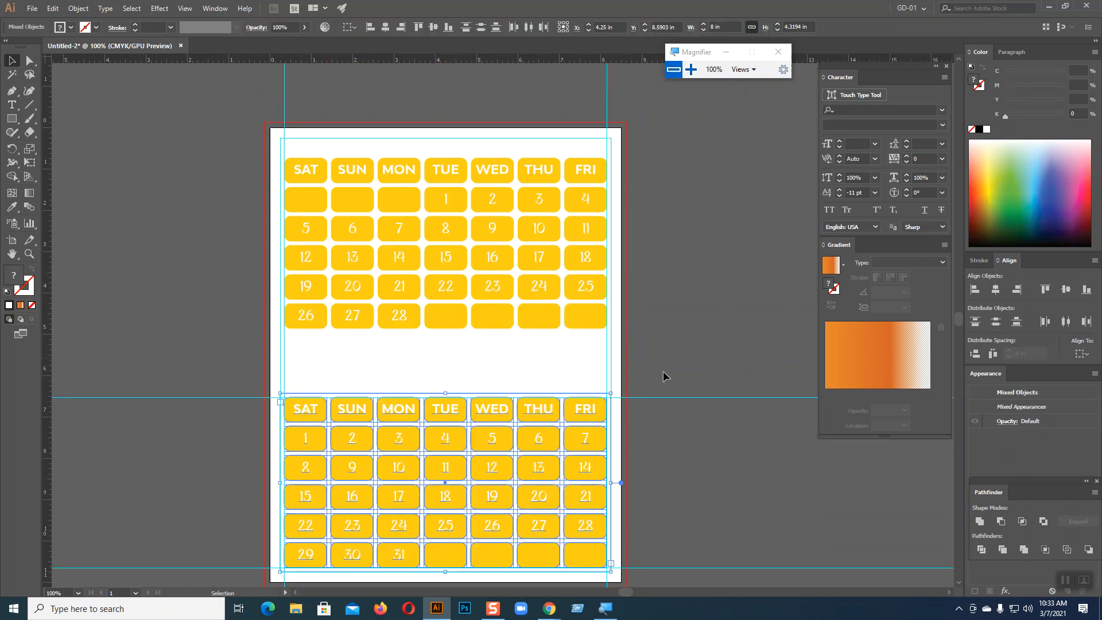
{"action": "left_click_drag", "start_coordinate": [441, 416], "coordinate": [797, 184]}
{"action": "left_click_drag", "start_coordinate": [775, 411], "coordinate": [431, 388]}
{"action": "left_click", "coordinate": [713, 277]}
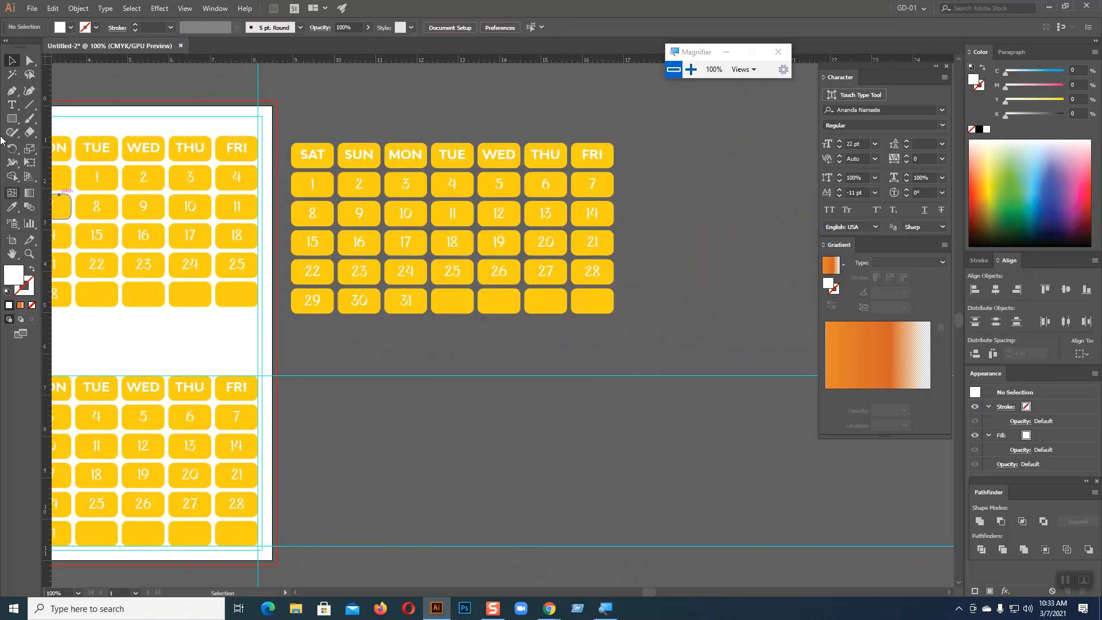
Select the copied calendar's text and check its context menu options
{"action": "left_click", "coordinate": [11, 104]}
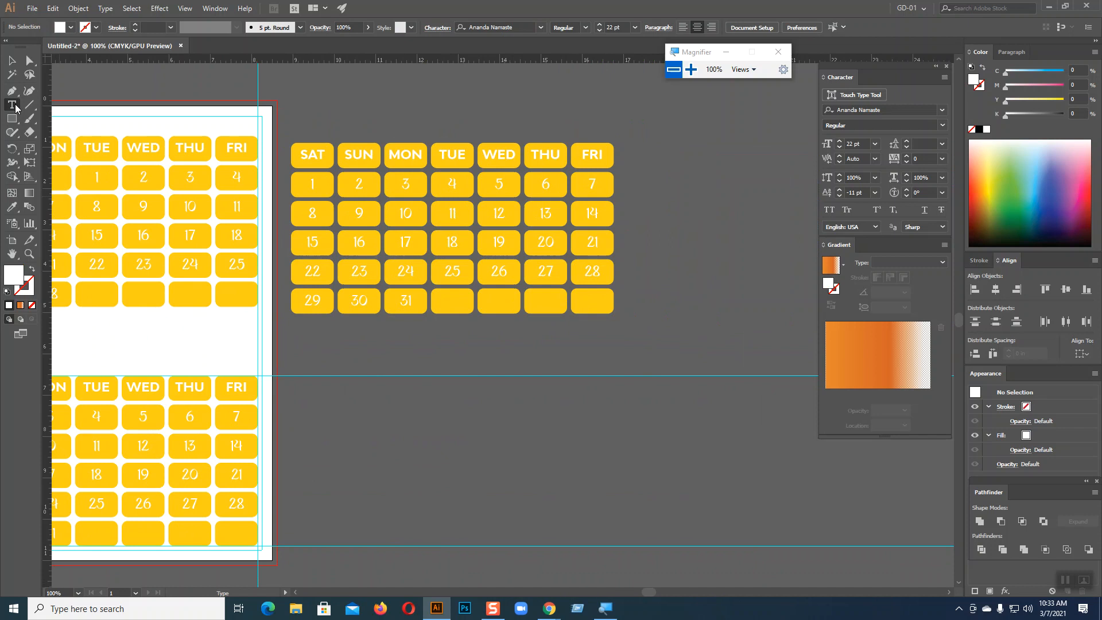
{"action": "left_click", "coordinate": [312, 183]}
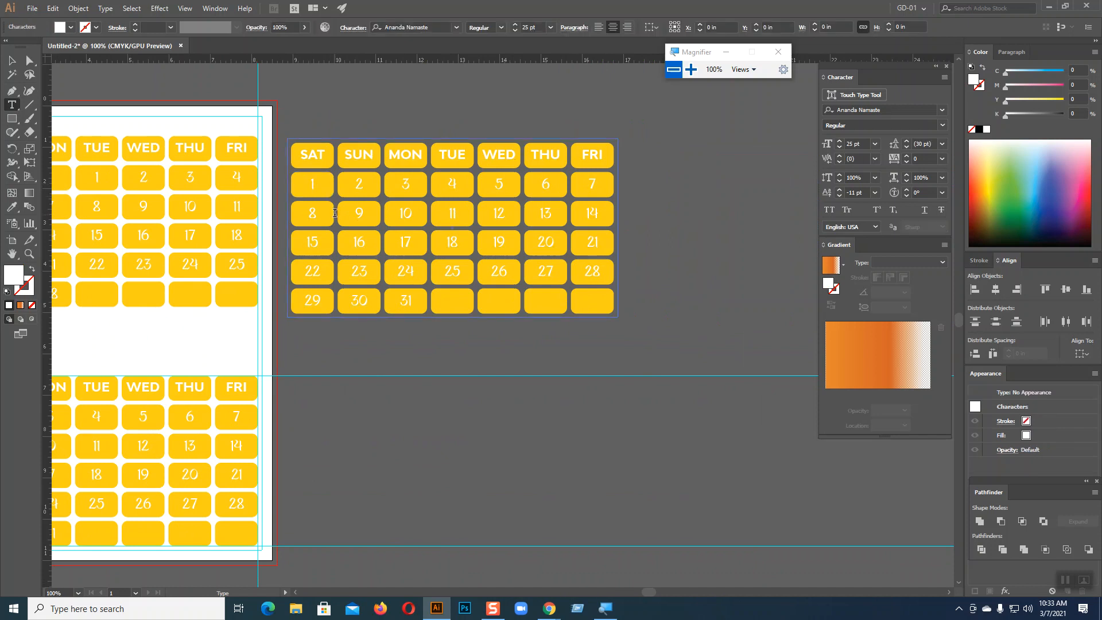
{"action": "key", "text": "Escape"}
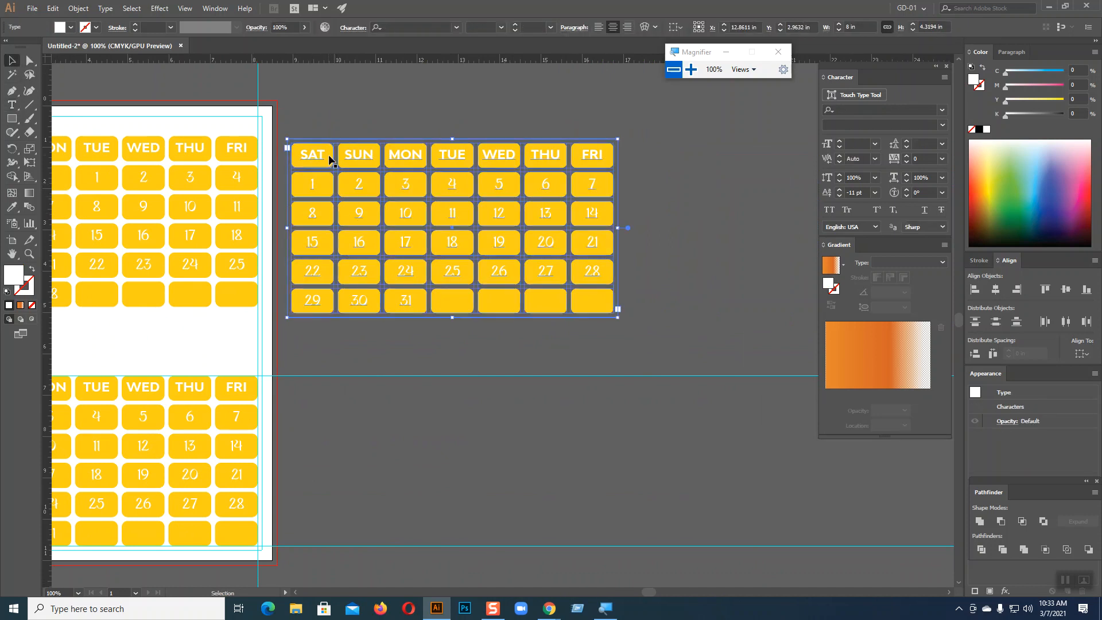
{"action": "left_click", "coordinate": [430, 134]}
{"action": "left_click", "coordinate": [415, 164]}
{"action": "right_click", "coordinate": [415, 165]}
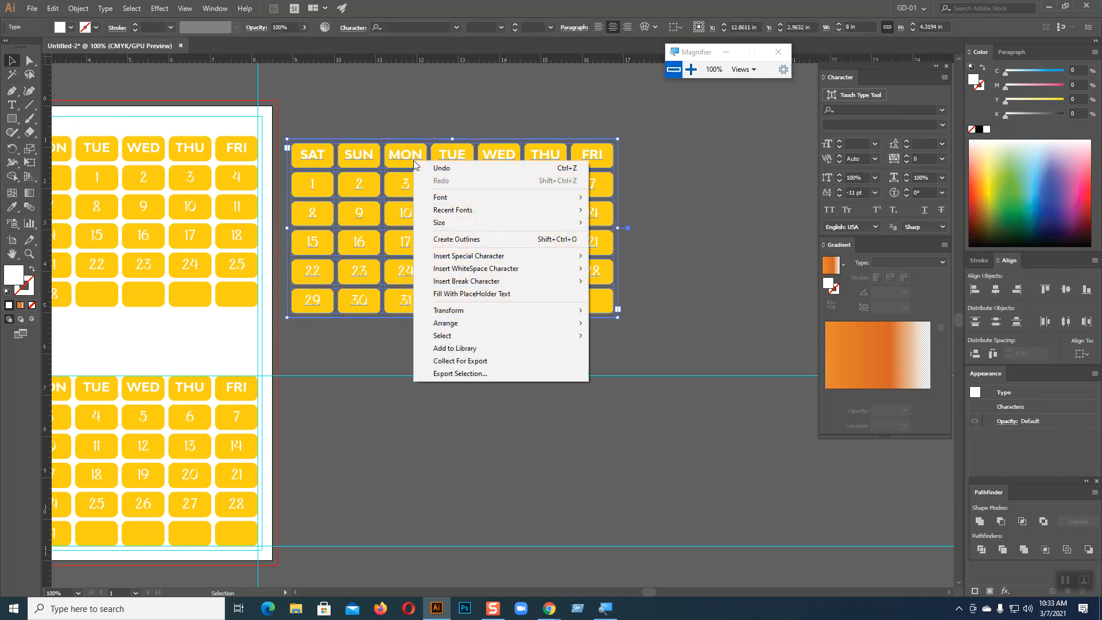
{"action": "left_click", "coordinate": [336, 454]}
Insert Tabs before 1 in the copy so dates start under TUE and end at 31 under THU
{"action": "left_click", "coordinate": [12, 105]}
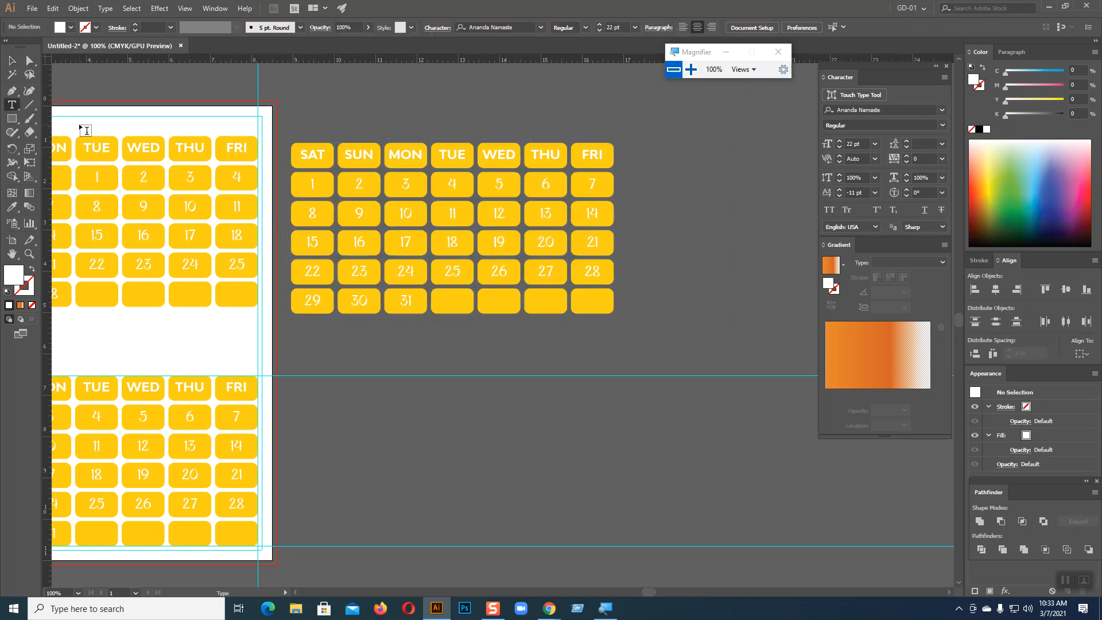
{"action": "left_click", "coordinate": [313, 182]}
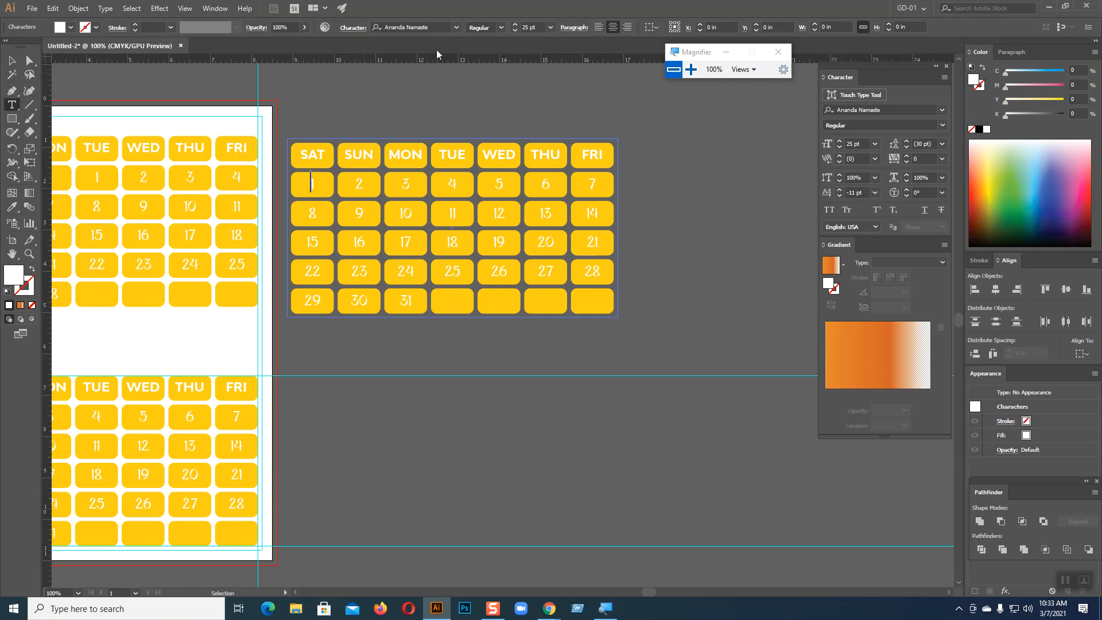
{"action": "key", "text": "Tab"}
{"action": "key", "text": "Tab"}
{"action": "key", "text": "Tab"}
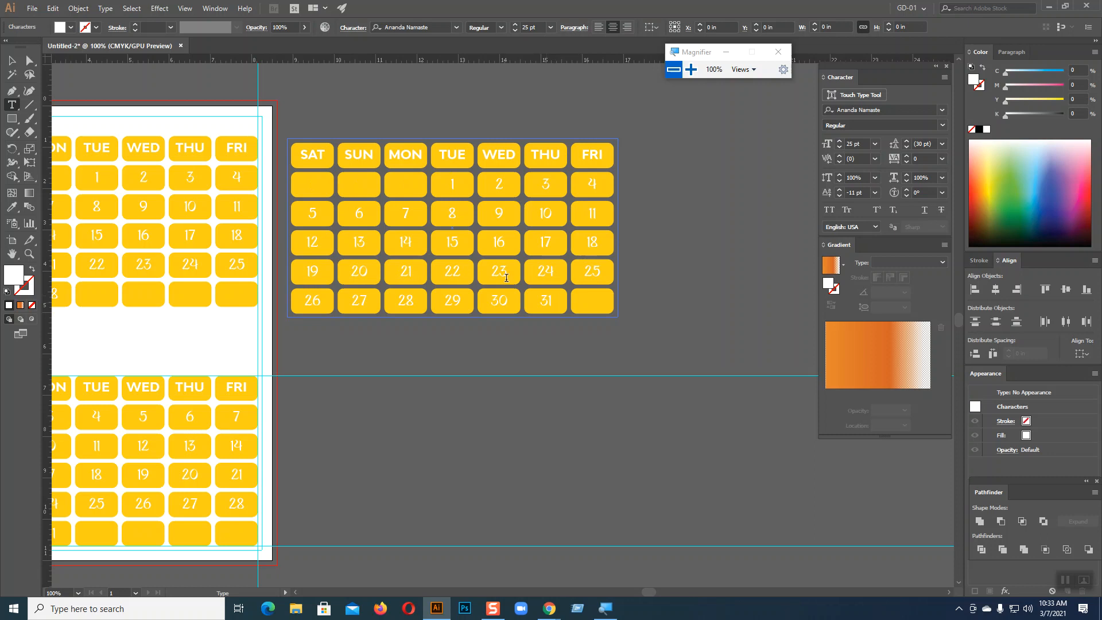
{"action": "key", "text": "Escape"}
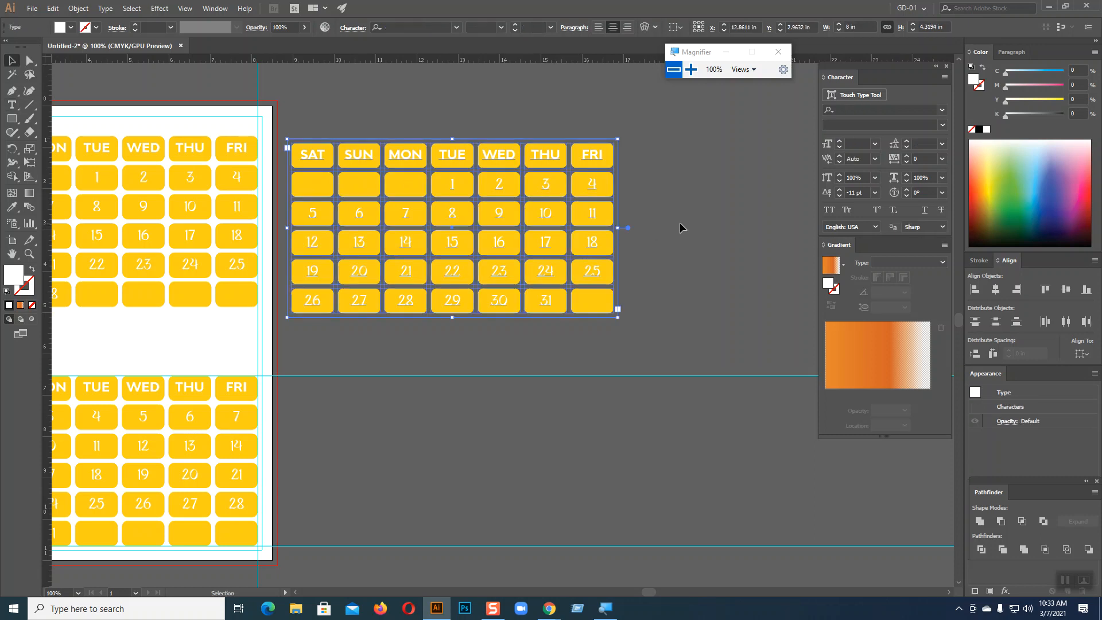
{"action": "scroll", "coordinate": [548, 310], "scroll_direction": "down", "scroll_amount": 1}
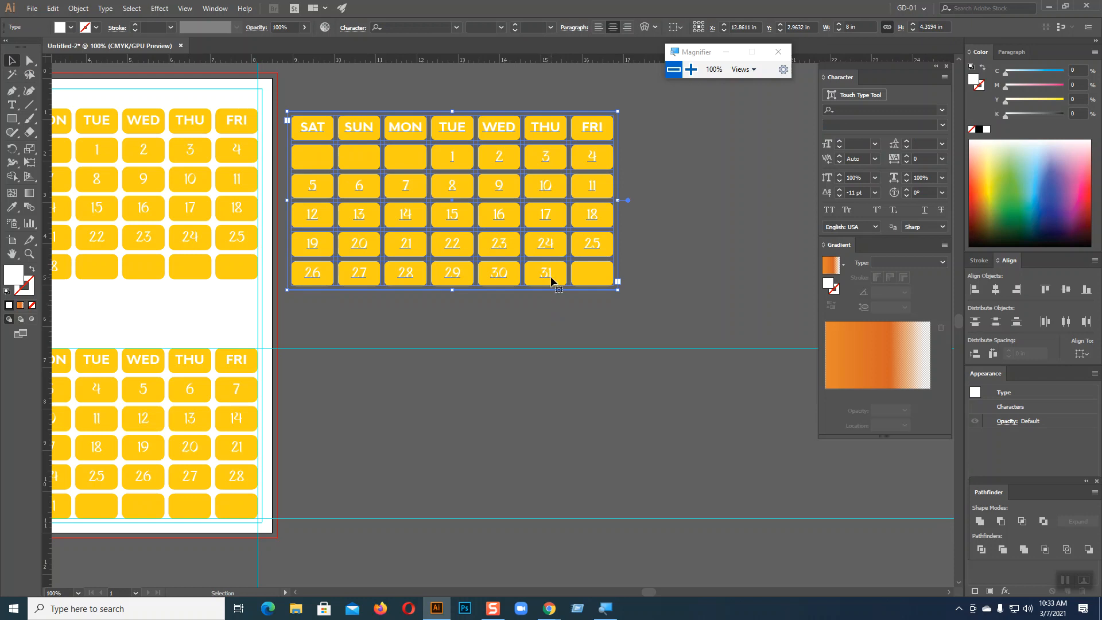
{"action": "left_click", "coordinate": [657, 250]}
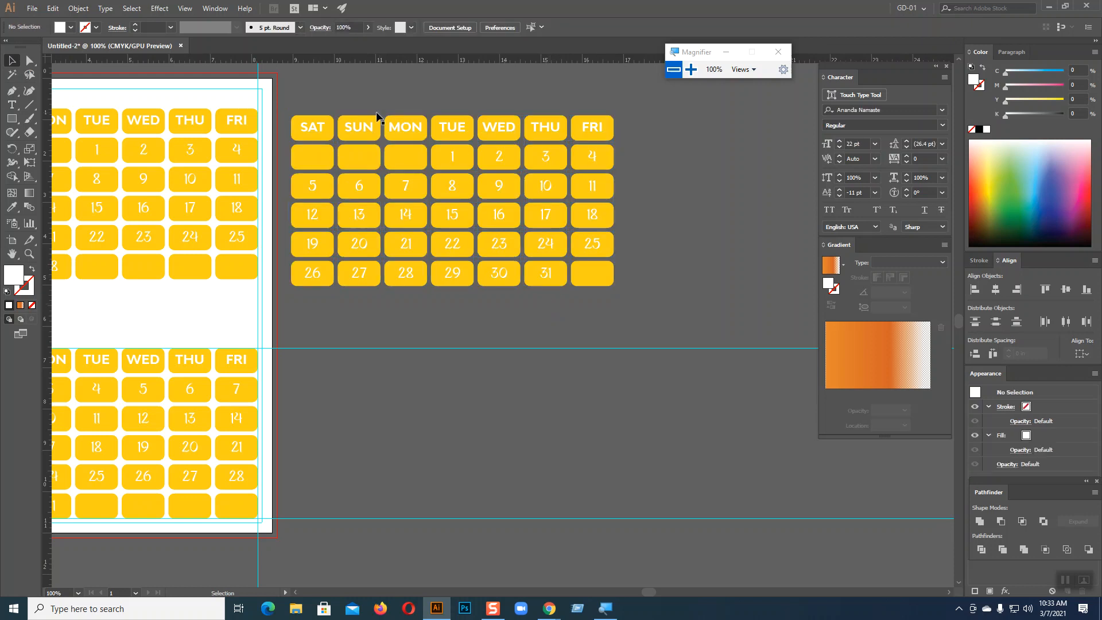
Alt-drag a duplicate of the Tuesday-start calendar directly below it, off the artboard
{"action": "left_click_drag", "start_coordinate": [307, 95], "coordinate": [644, 304]}
{"action": "scroll", "coordinate": [644, 305], "scroll_direction": "down", "scroll_amount": 5}
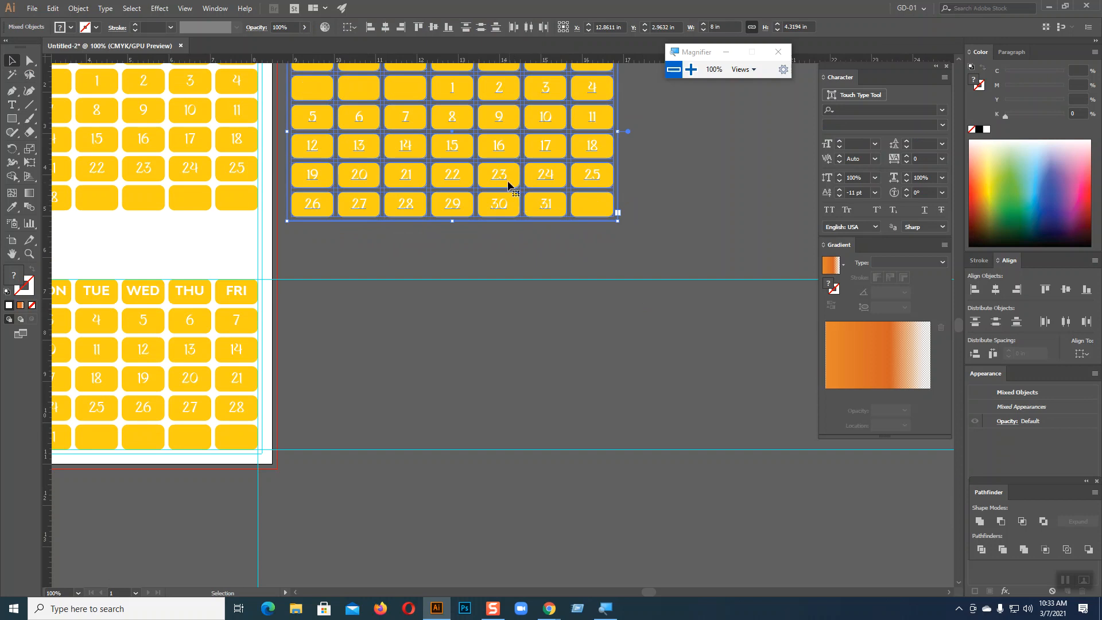
{"action": "left_click_drag", "start_coordinate": [505, 182], "coordinate": [507, 411]}
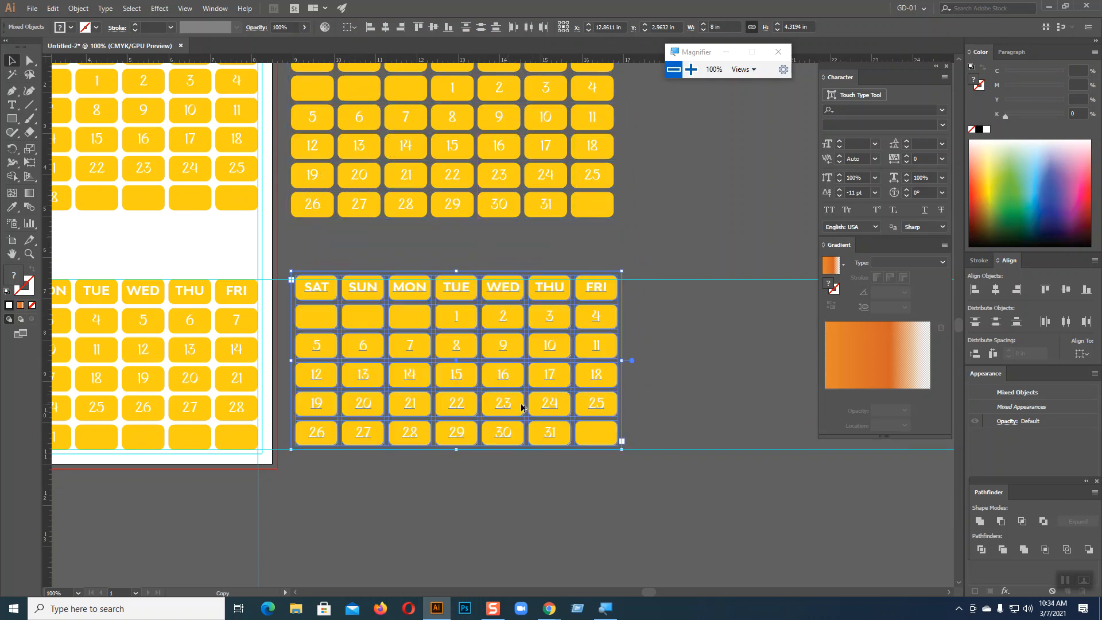
{"action": "left_click", "coordinate": [700, 311]}
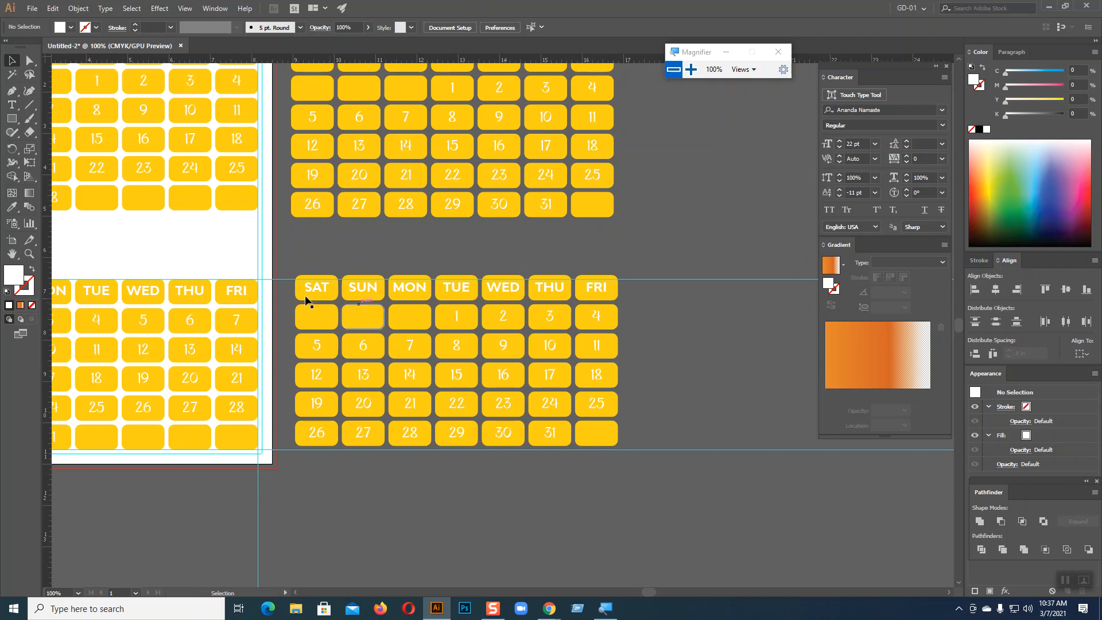
{"action": "scroll", "coordinate": [563, 287], "scroll_direction": "up", "scroll_amount": 1}
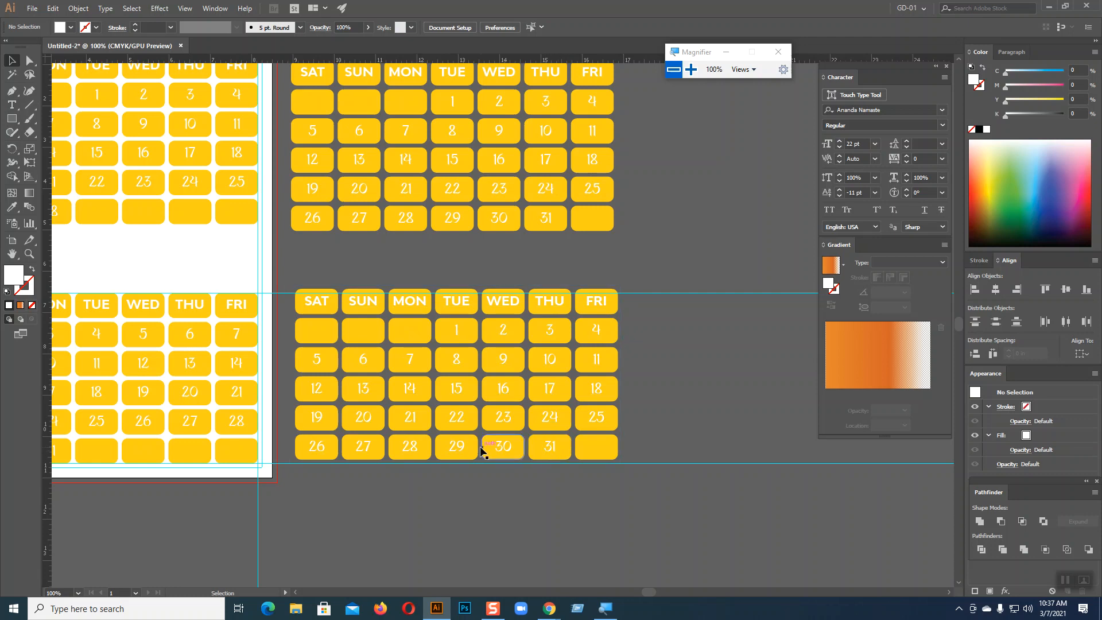
Re-tab the lower copy so 1 sits under FRI and remove the overflow date 31
{"action": "key", "text": "t"}
{"action": "left_click", "coordinate": [458, 332]}
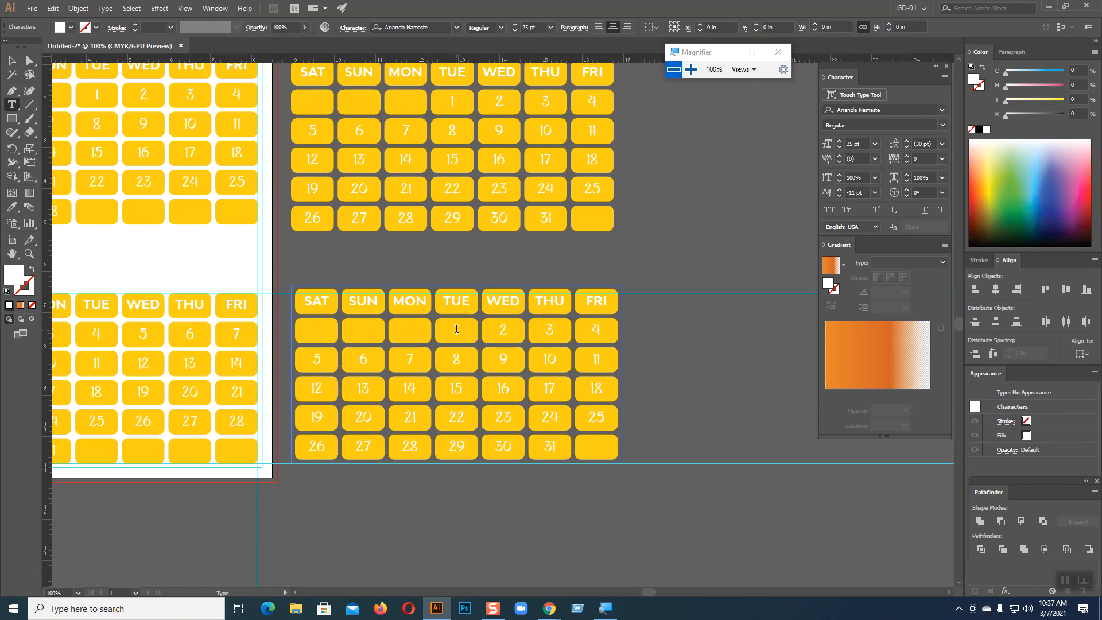
{"action": "key", "text": "Tab"}
{"action": "key", "text": "Tab"}
{"action": "key", "text": "Tab"}
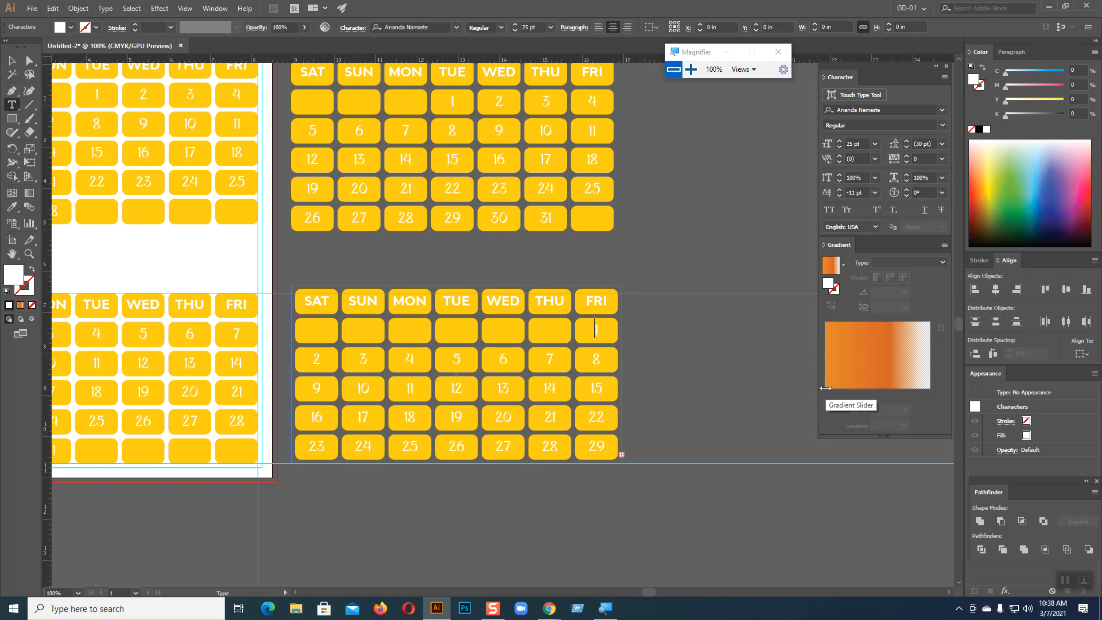
{"action": "key", "text": "BackSpace"}
{"action": "key", "text": "BackSpace"}
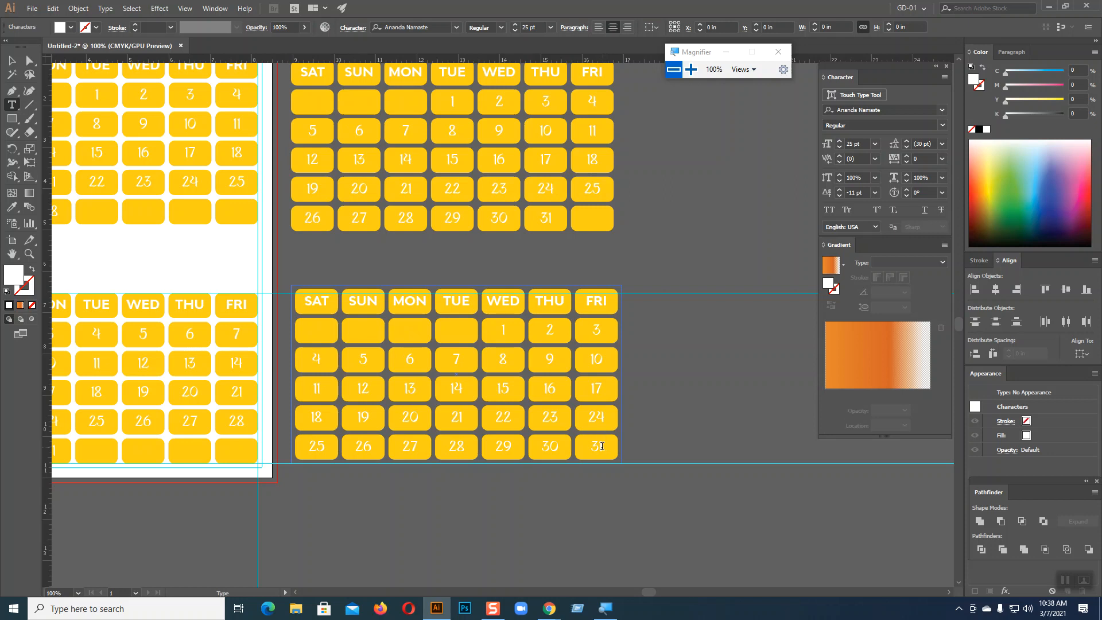
{"action": "key", "text": "BackSpace"}
{"action": "key", "text": "BackSpace"}
{"action": "left_click", "coordinate": [503, 330]}
{"action": "key", "text": "Tab"}
{"action": "key", "text": "Tab"}
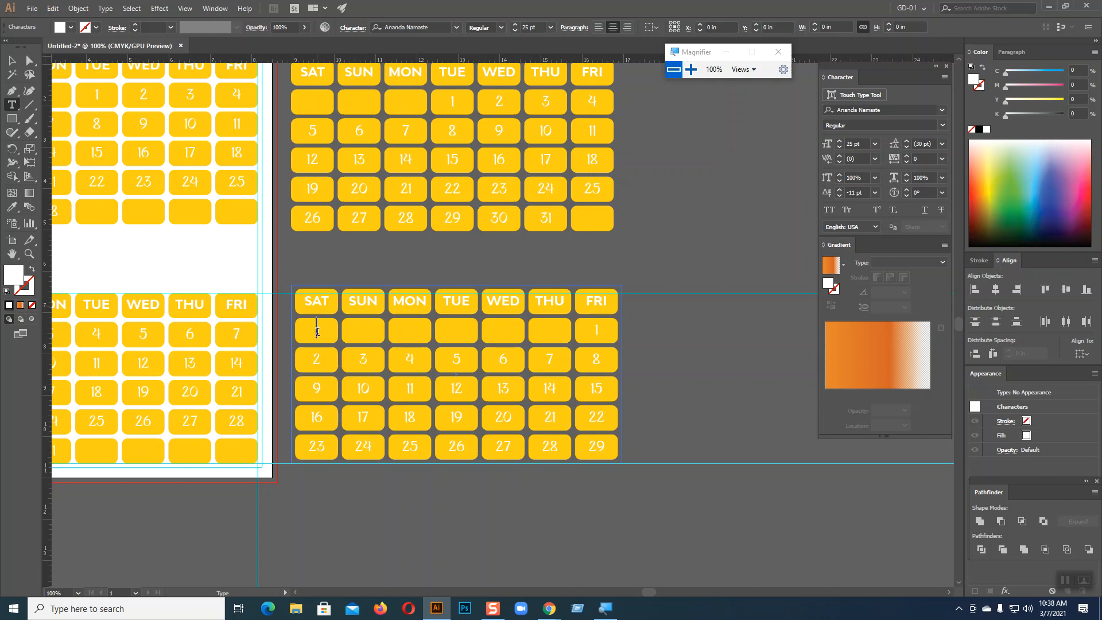
Type 30 into the first SAT cell, then zoom out to view the page and copies
{"action": "left_click", "coordinate": [318, 332]}
{"action": "type", "text": "30"}
{"action": "key", "text": "Escape"}
{"action": "left_click", "coordinate": [667, 350]}
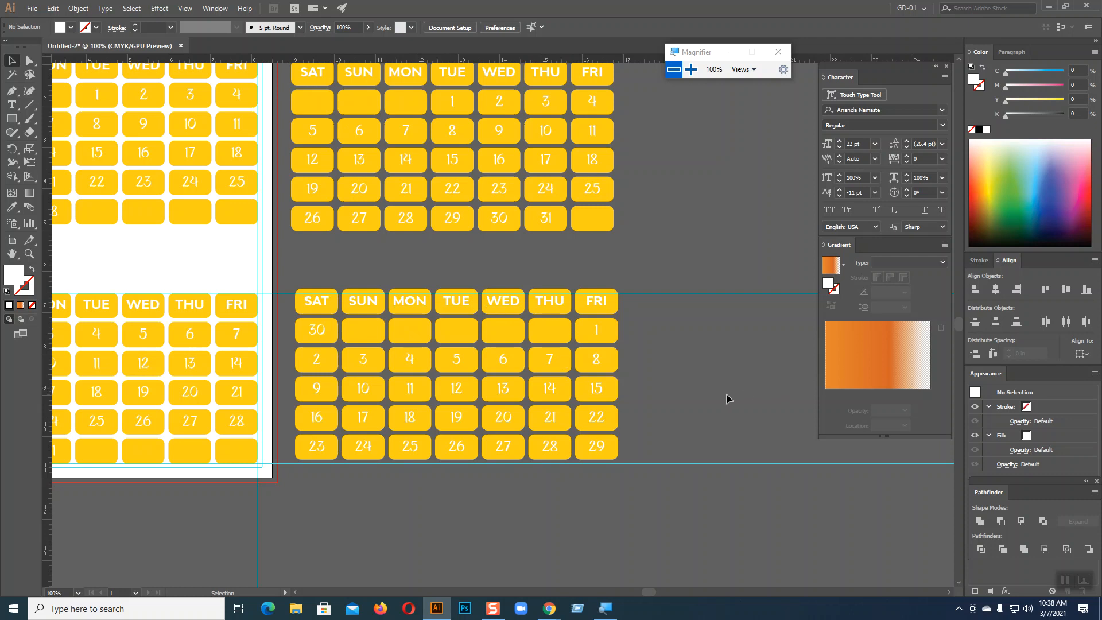
{"action": "scroll", "coordinate": [732, 402], "scroll_direction": "up", "scroll_amount": 2}
{"action": "key", "text": "ctrl+minus"}
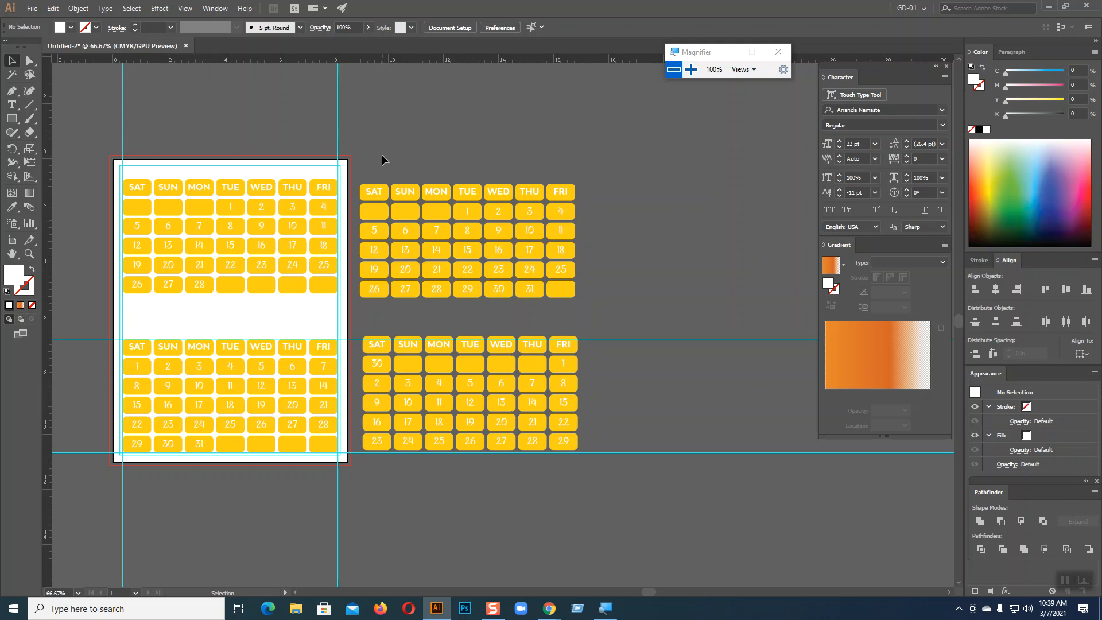
Move the spare calendars aside, then move the 28-day calendar off the page and shrink it
{"action": "left_click_drag", "start_coordinate": [415, 291], "coordinate": [583, 458]}
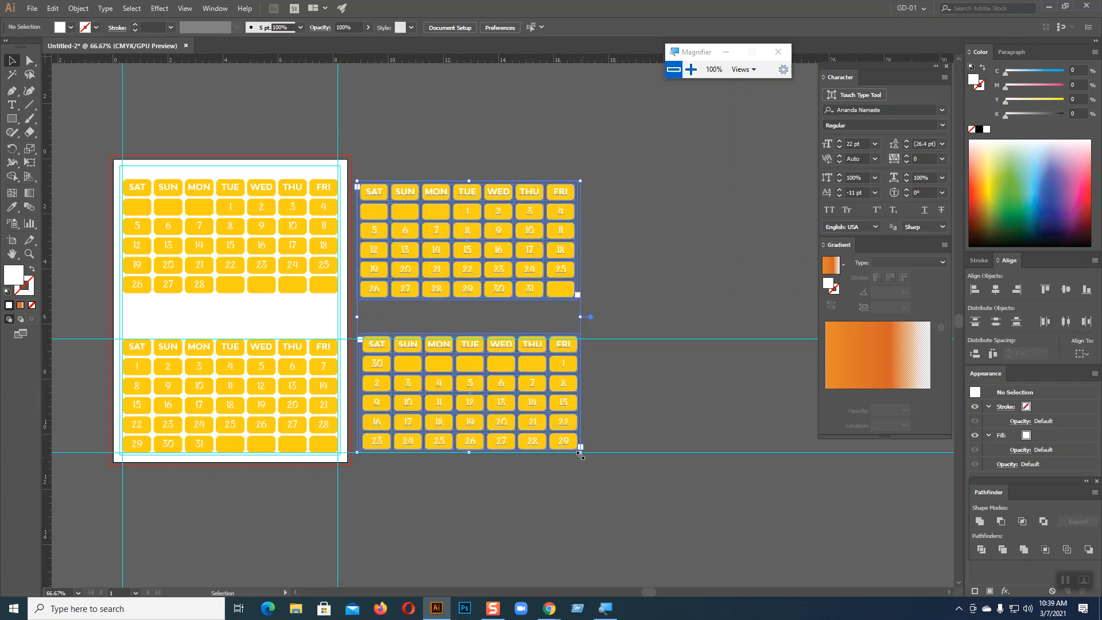
{"action": "left_click_drag", "start_coordinate": [510, 280], "coordinate": [767, 186]}
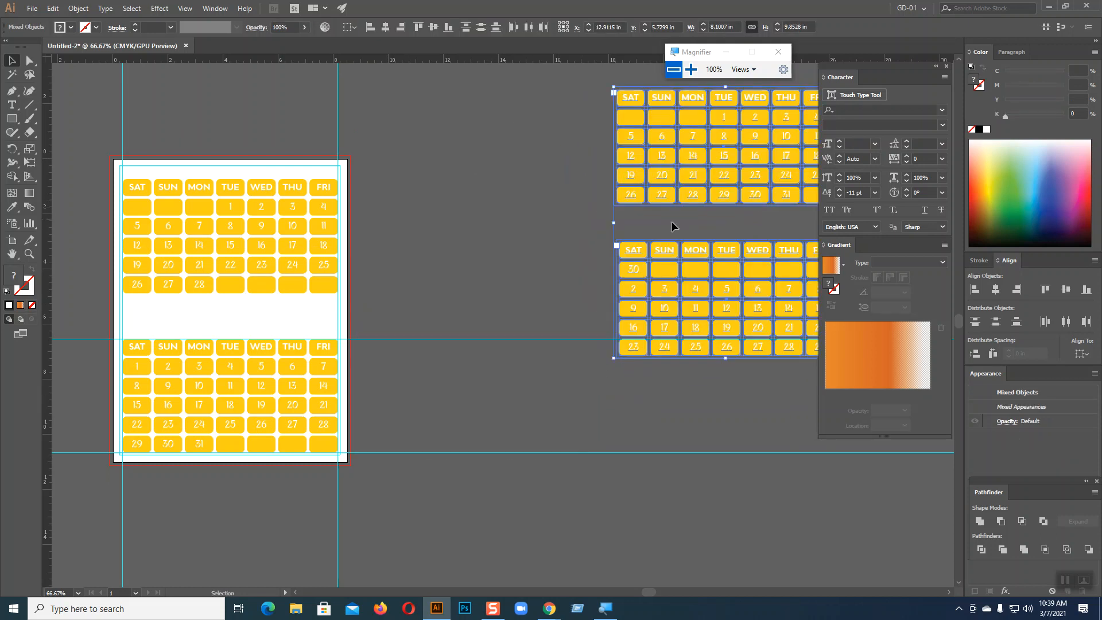
{"action": "left_click_drag", "start_coordinate": [276, 242], "coordinate": [518, 214]}
{"action": "key", "text": "ctrl+1"}
{"action": "key", "text": "v"}
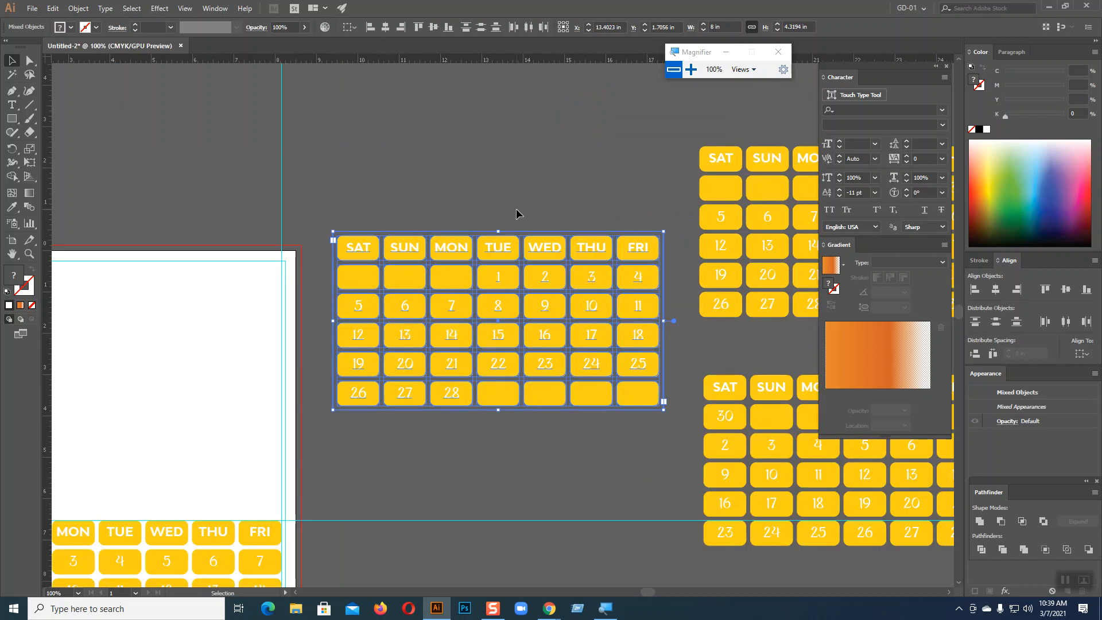
{"action": "left_click_drag", "start_coordinate": [663, 231], "coordinate": [585, 290]}
{"action": "left_click", "coordinate": [606, 437]}
{"action": "key", "text": "ctrl+equal"}
{"action": "key", "text": "ctrl+equal"}
{"action": "key", "text": "ctrl+equal"}
{"action": "key", "text": "ctrl+equal"}
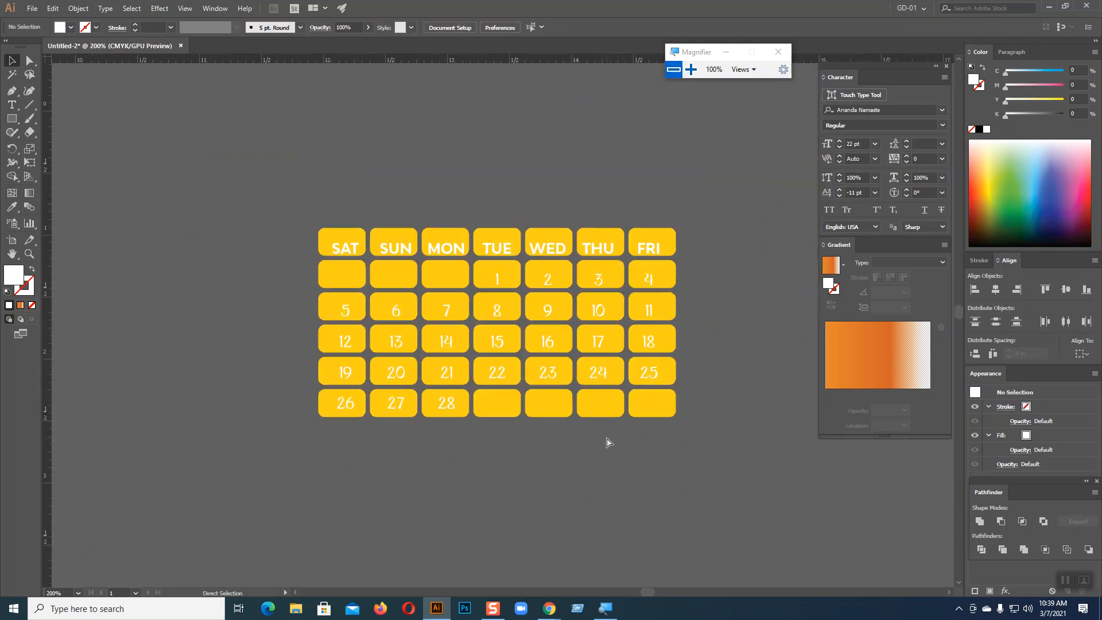
Set the calendar text's Baseline Shift to -2 pt
{"action": "left_click_drag", "start_coordinate": [256, 161], "coordinate": [773, 515]}
{"action": "left_click", "coordinate": [774, 515]}
{"action": "left_click", "coordinate": [624, 246]}
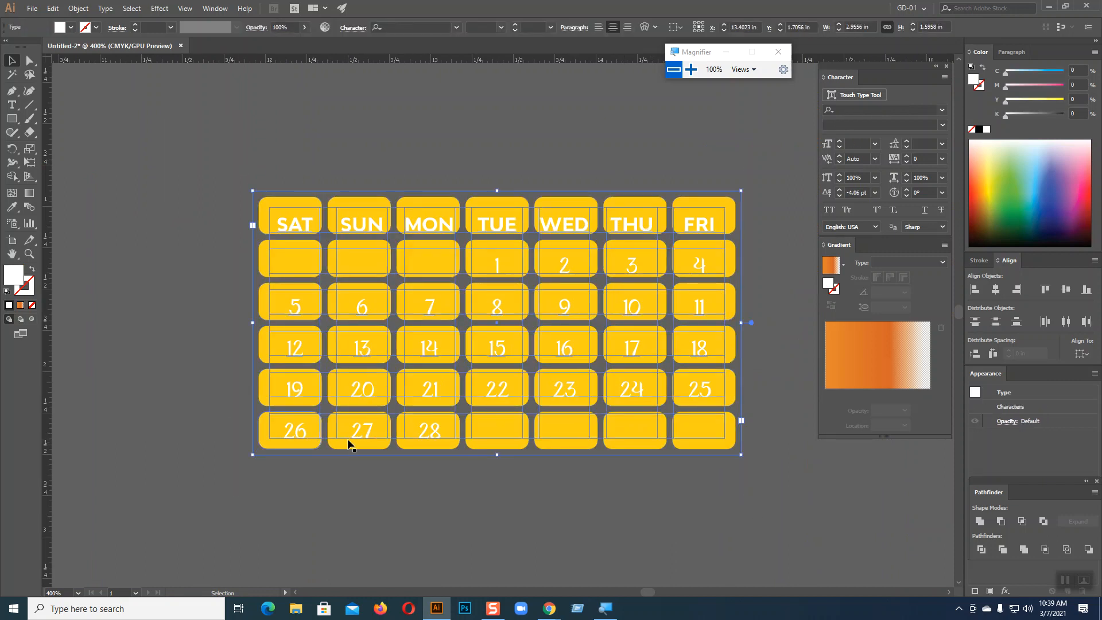
{"action": "left_click", "coordinate": [839, 190]}
{"action": "left_click", "coordinate": [839, 190]}
{"action": "left_click", "coordinate": [840, 191]}
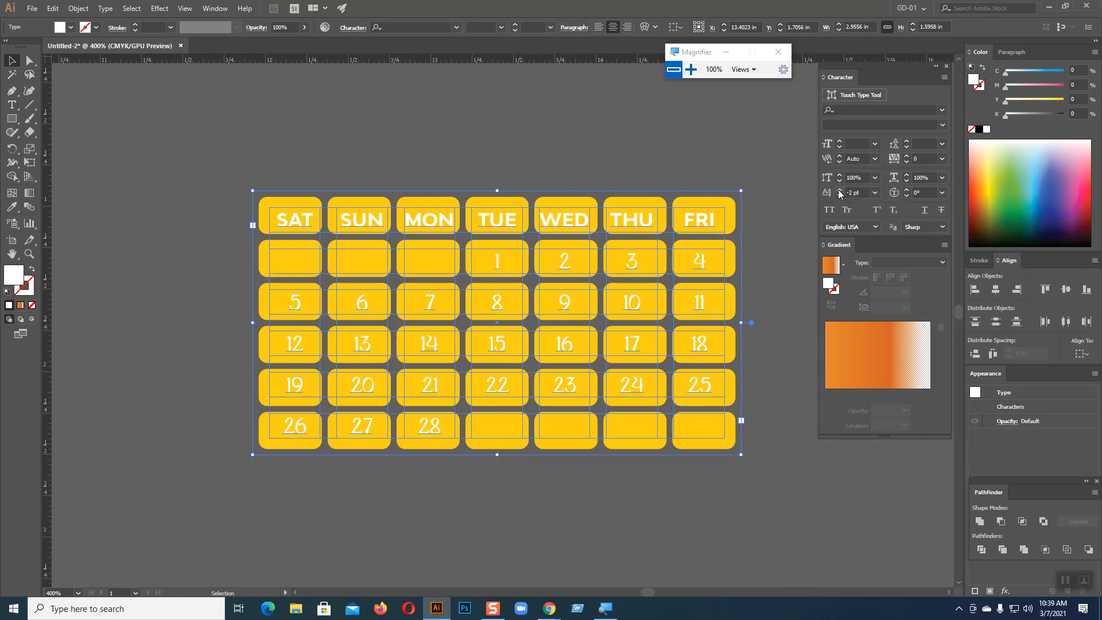
{"action": "left_click", "coordinate": [794, 229]}
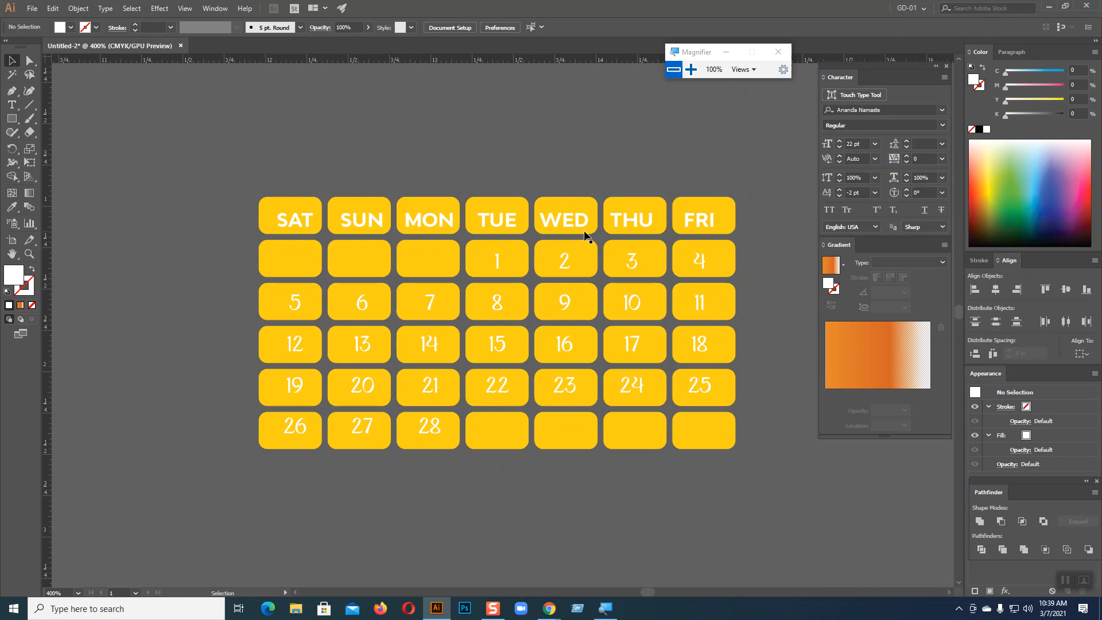
Rescale the whole 28-day calendar smaller, undoing and redoing the scale once
{"action": "key", "text": "ctrl+a"}
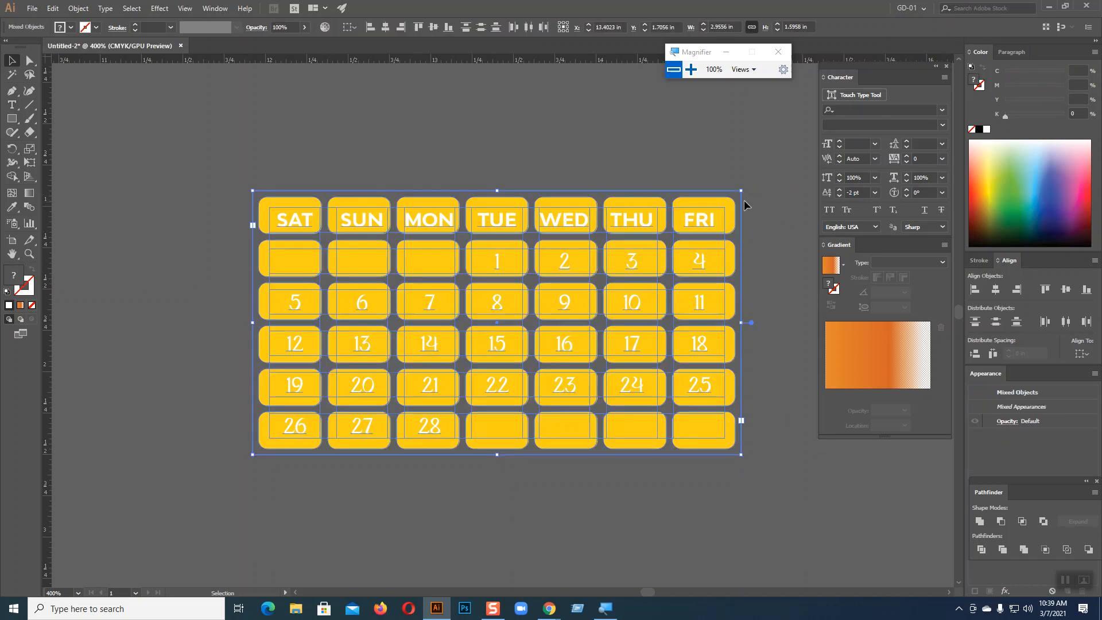
{"action": "left_click_drag", "start_coordinate": [736, 198], "coordinate": [616, 261]}
{"action": "left_click", "coordinate": [694, 450]}
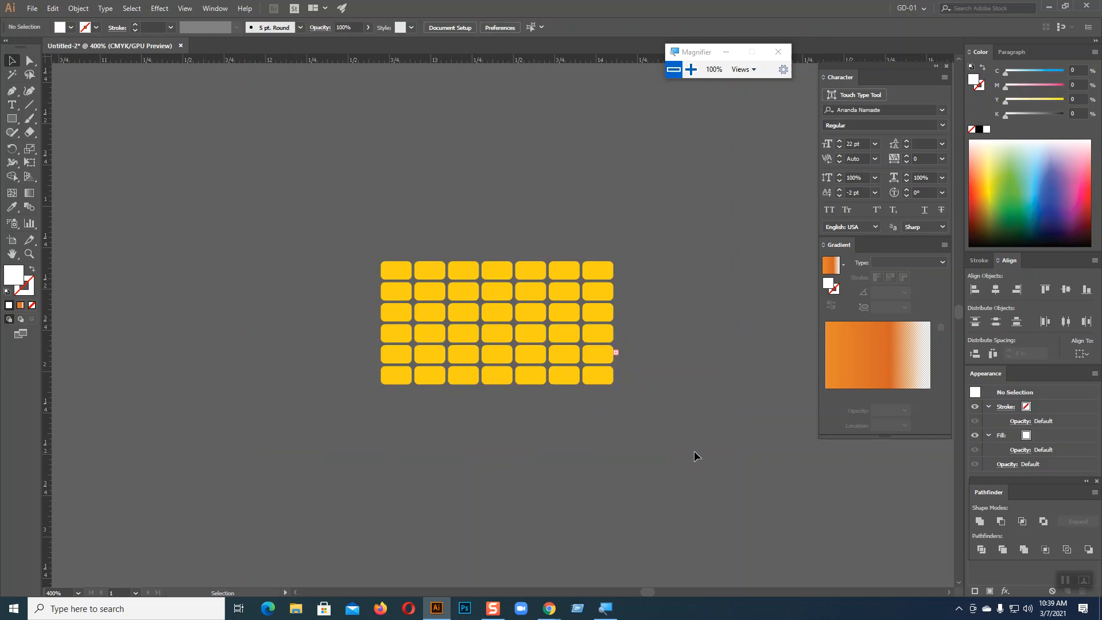
{"action": "left_click", "coordinate": [538, 296]}
{"action": "left_click", "coordinate": [750, 338]}
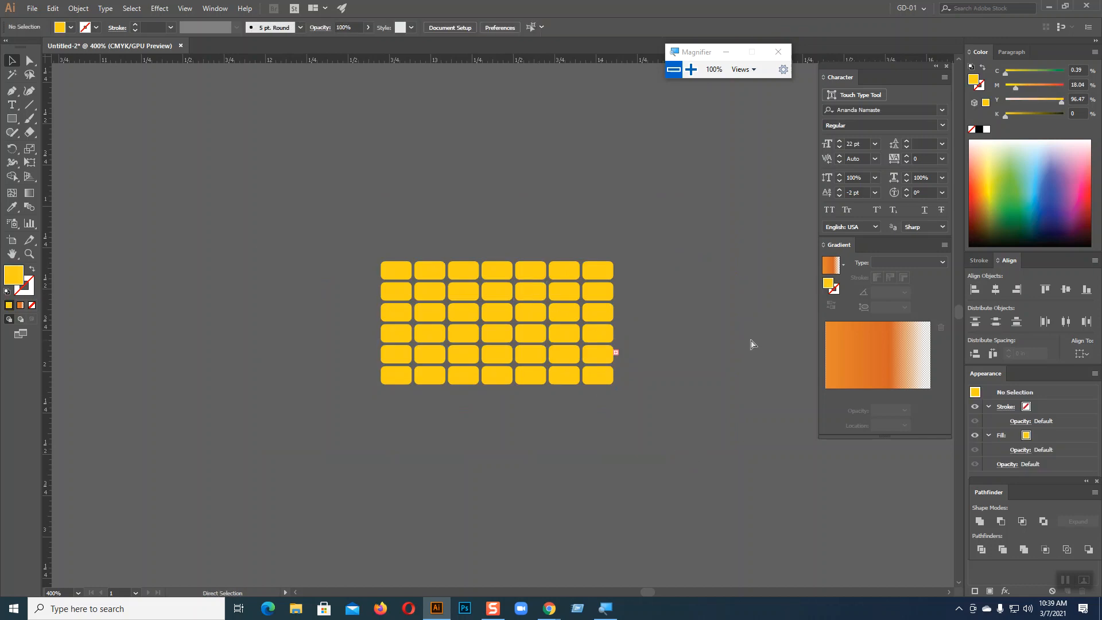
{"action": "key", "text": "ctrl+z"}
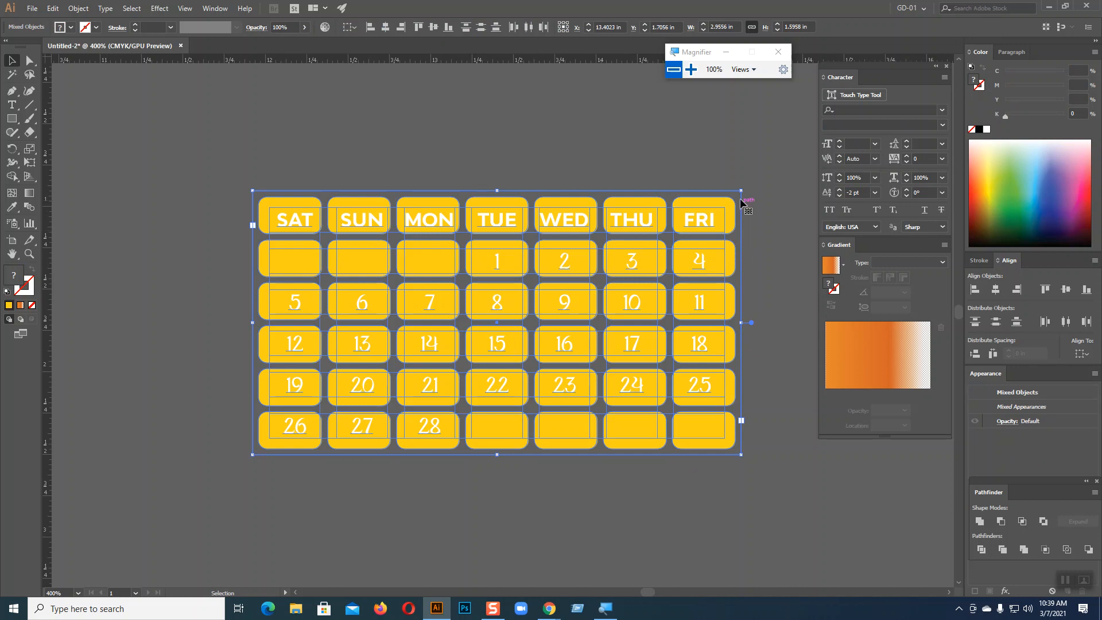
{"action": "left_click_drag", "start_coordinate": [741, 190], "coordinate": [722, 217]}
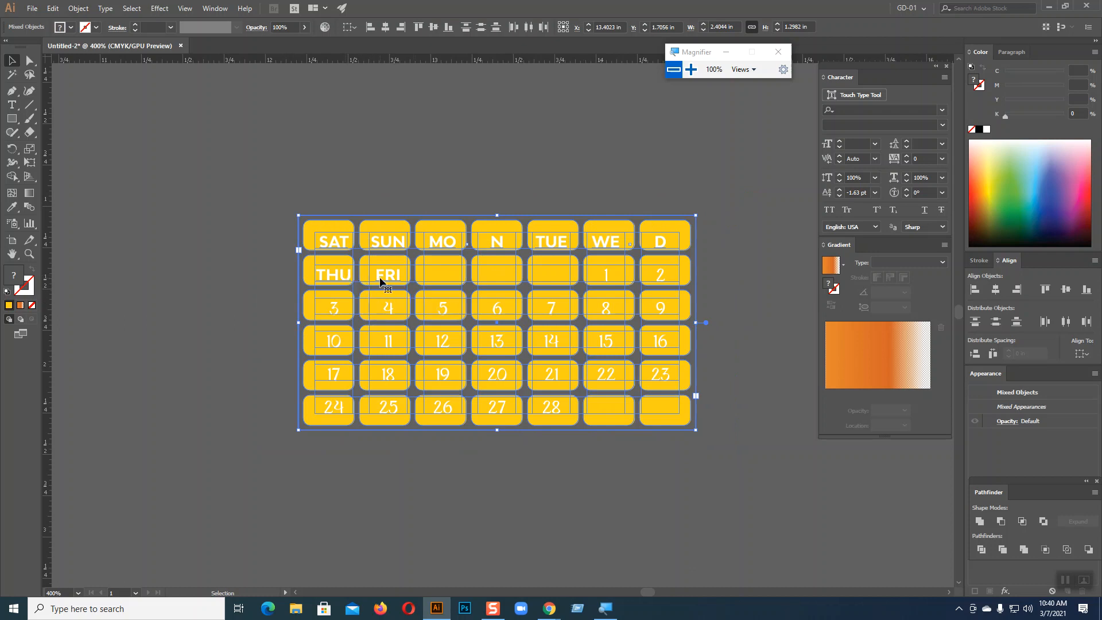
{"action": "left_click", "coordinate": [776, 377]}
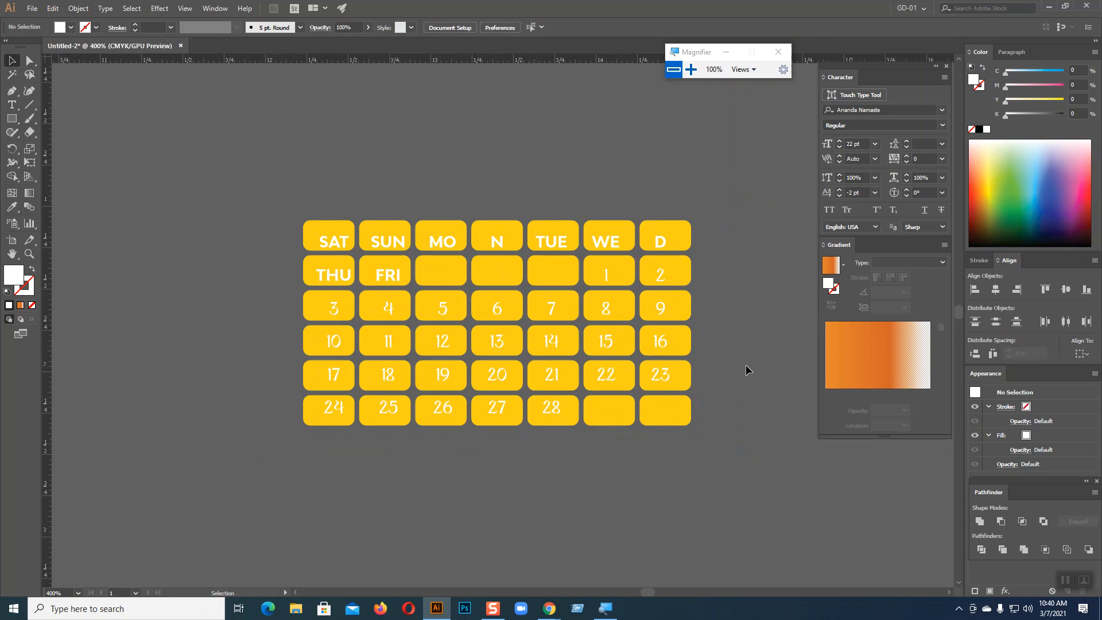
Reduce the weekday names SAT–FRI to 5 pt
{"action": "key", "text": "t"}
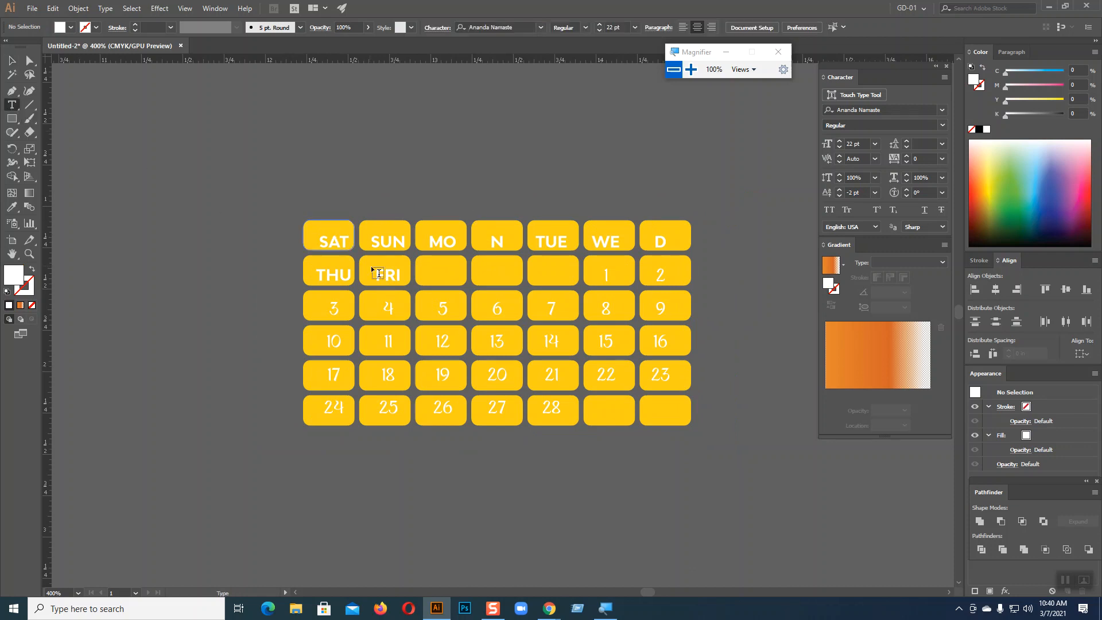
{"action": "triple_click", "coordinate": [395, 273]}
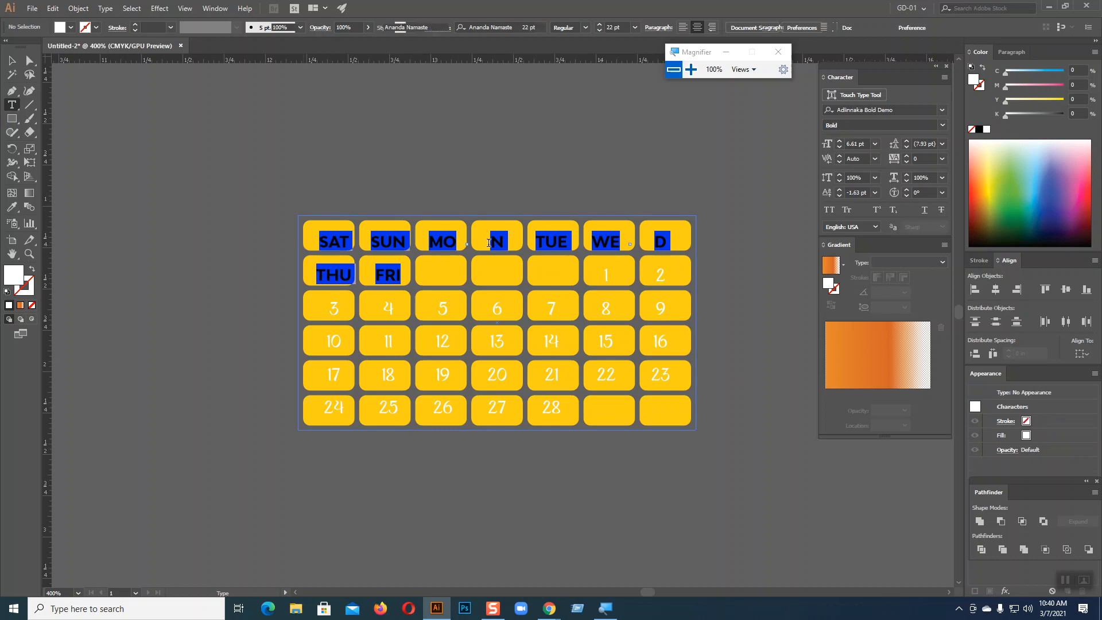
{"action": "left_click", "coordinate": [839, 147]}
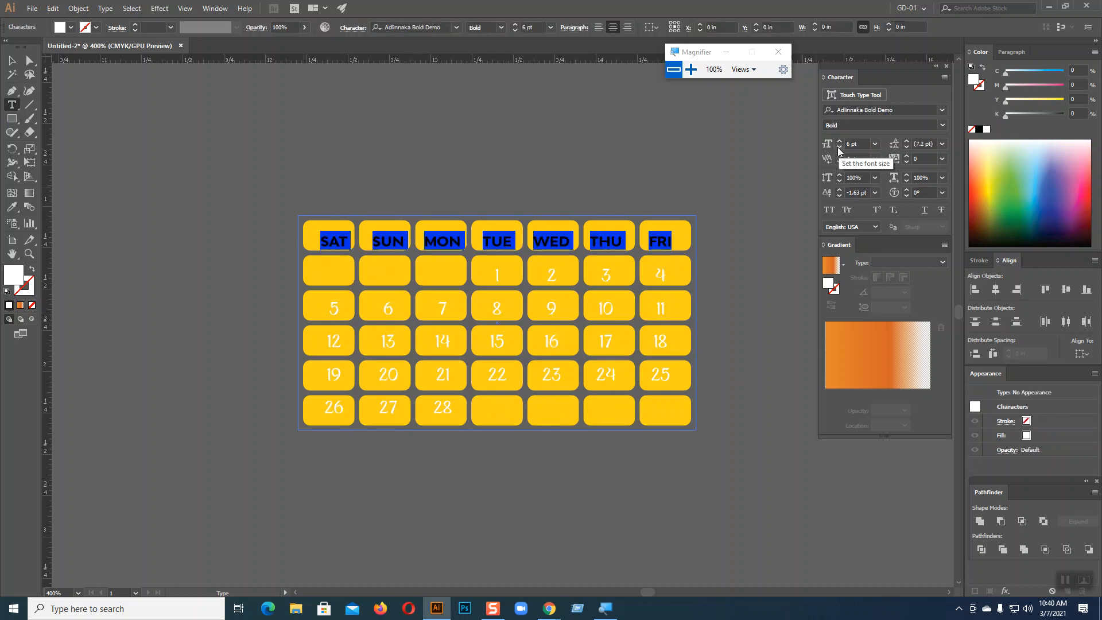
{"action": "left_click", "coordinate": [840, 148]}
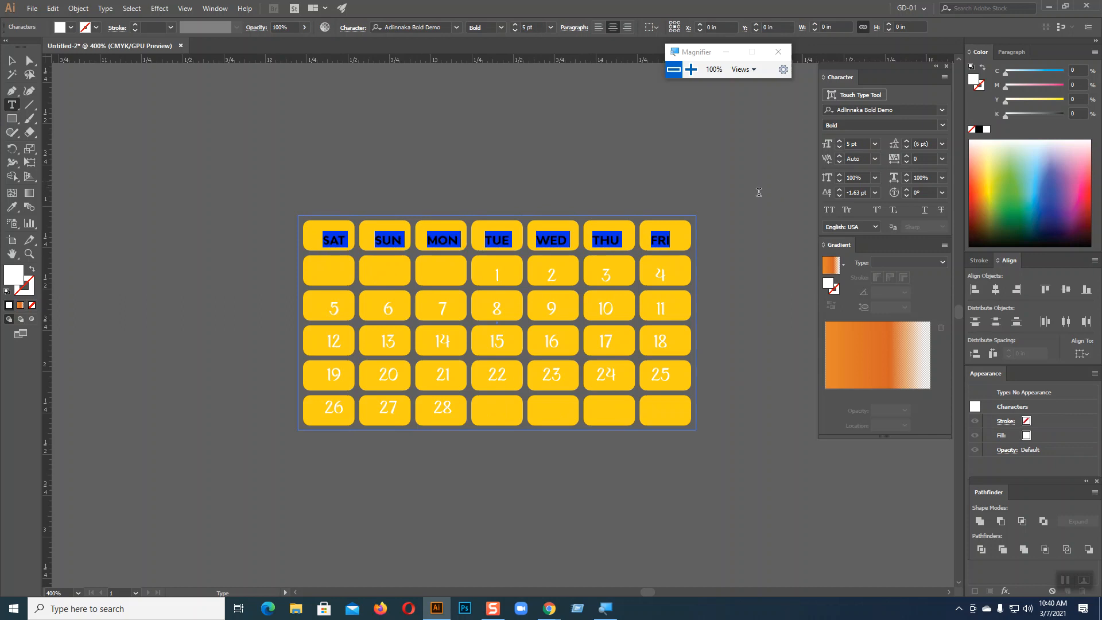
Reduce the date numbers 1–28 to 5 pt as well
{"action": "left_click_drag", "start_coordinate": [493, 270], "coordinate": [551, 407]}
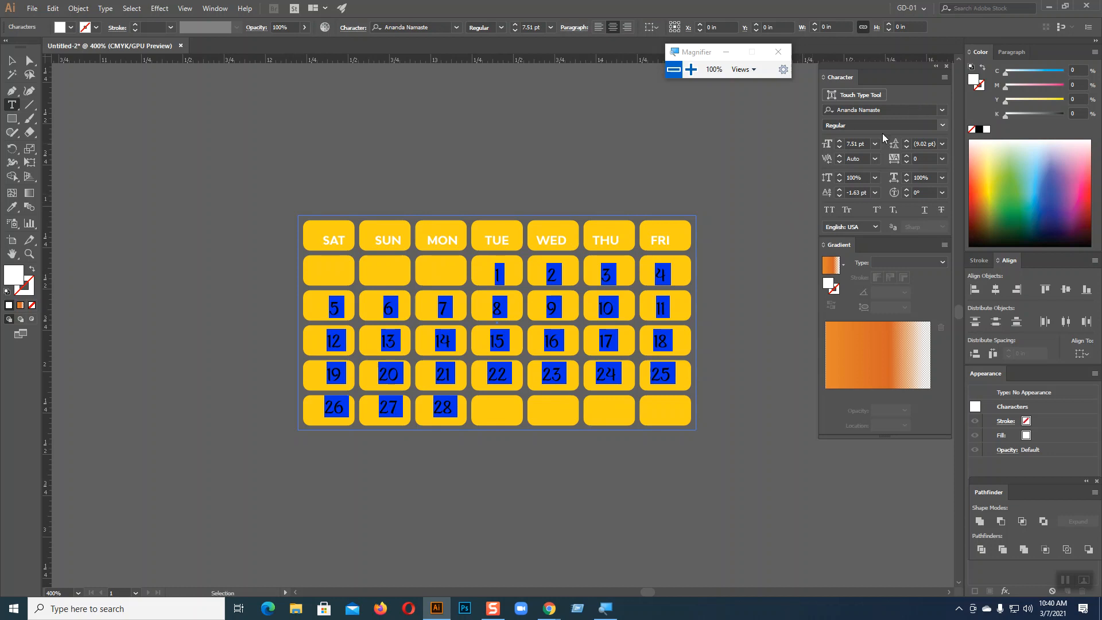
{"action": "left_click", "coordinate": [840, 147]}
{"action": "left_click", "coordinate": [840, 147]}
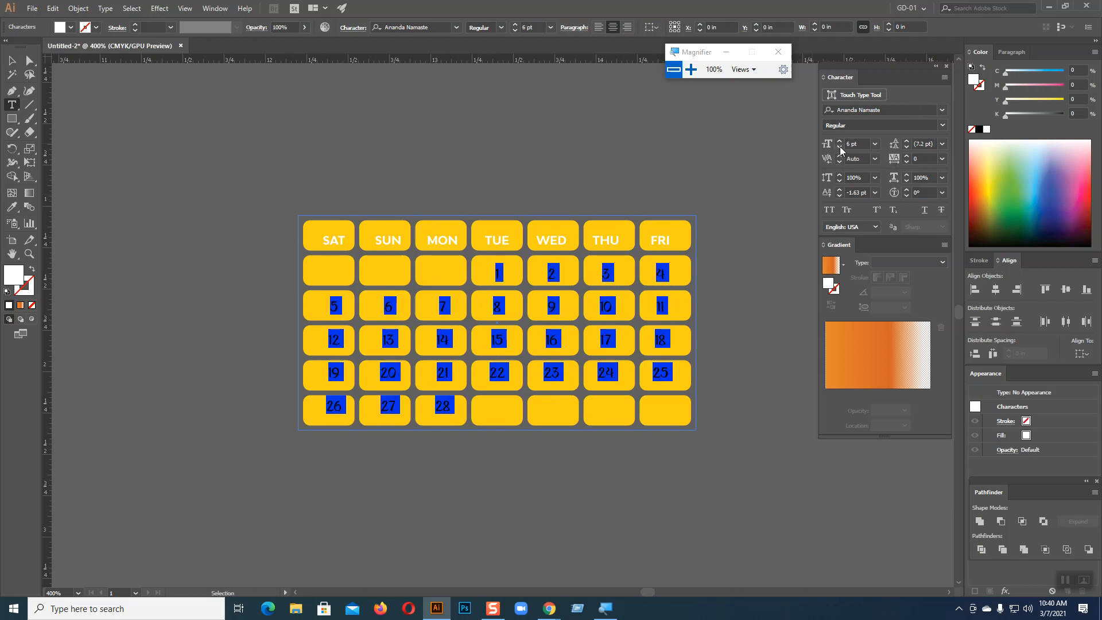
{"action": "left_click", "coordinate": [840, 147]}
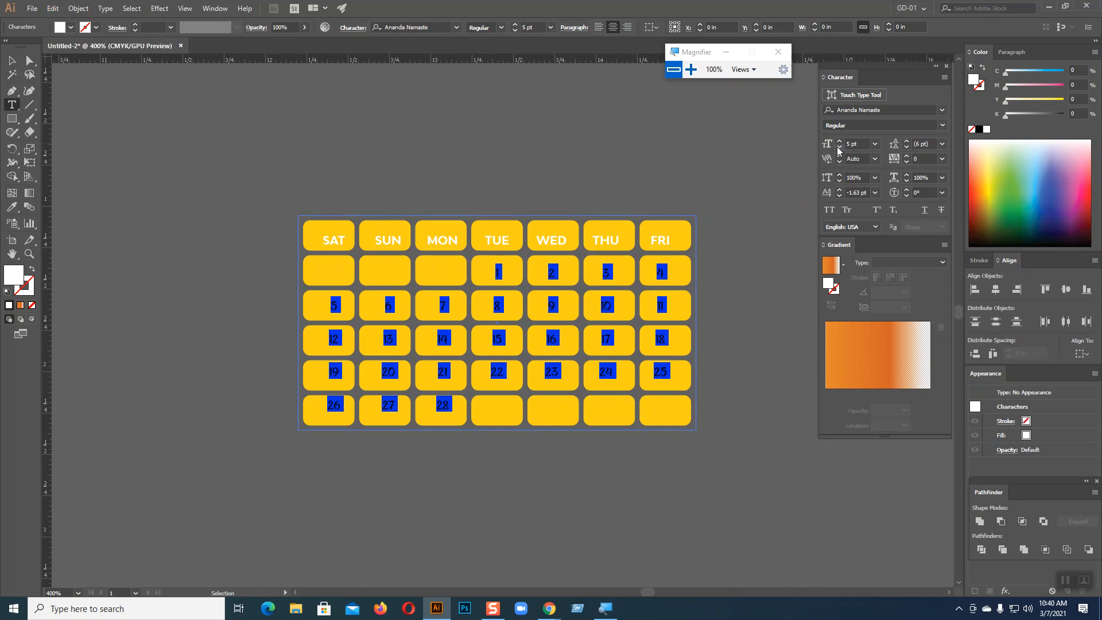
{"action": "left_click", "coordinate": [12, 61]}
{"action": "left_click", "coordinate": [215, 143]}
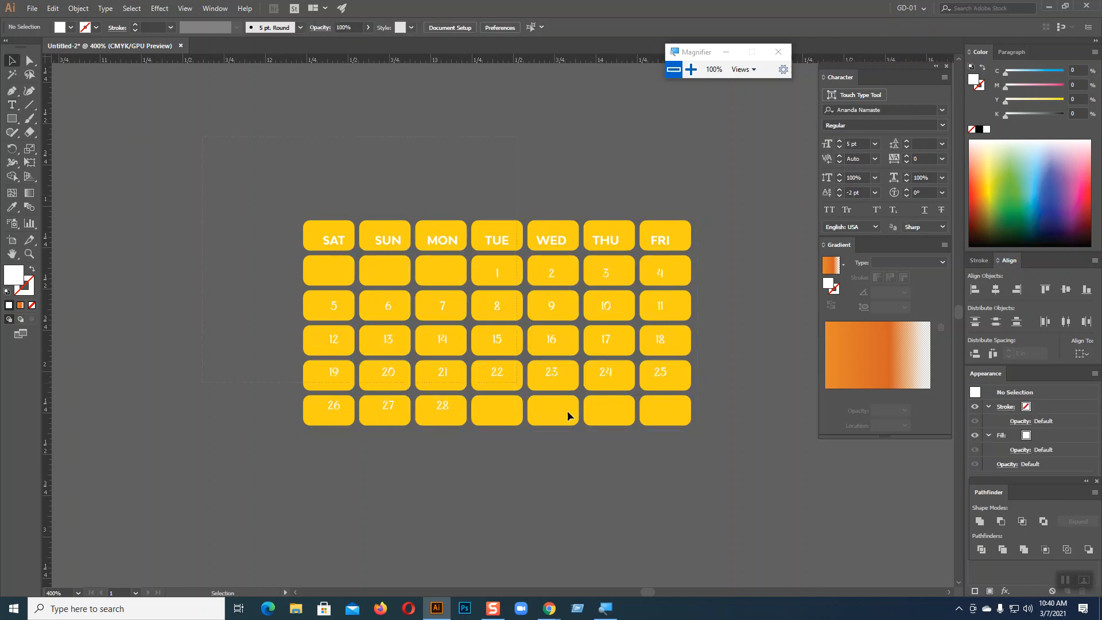
{"action": "key", "text": "ctrl+a"}
{"action": "left_click", "coordinate": [725, 216]}
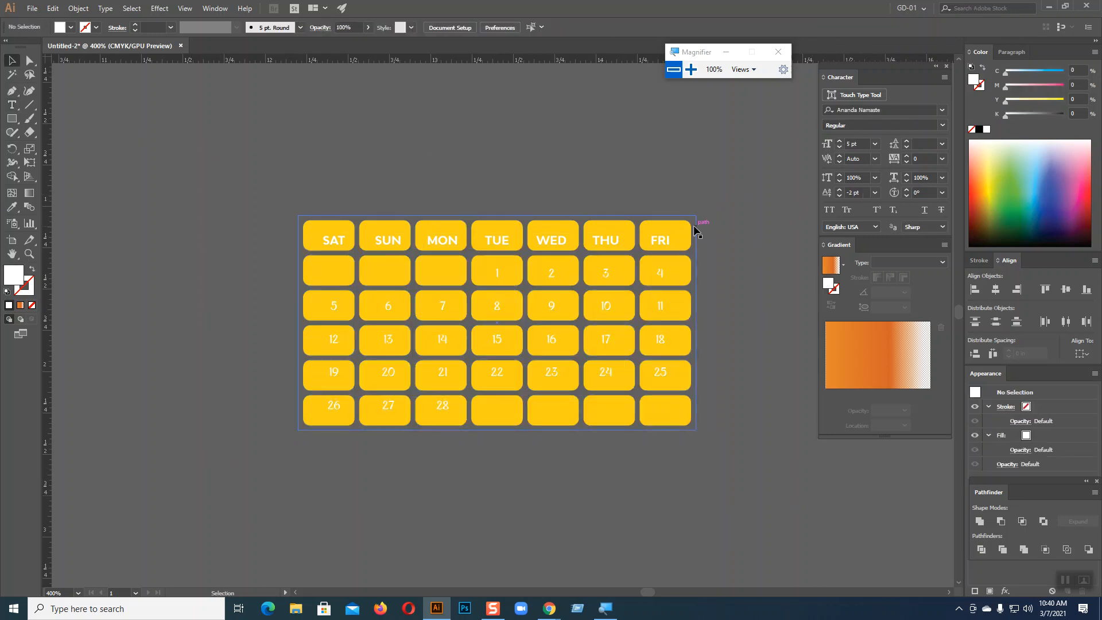
Scale the small calendar down about its centre, redoing the scale once
{"action": "key", "text": "ctrl+a"}
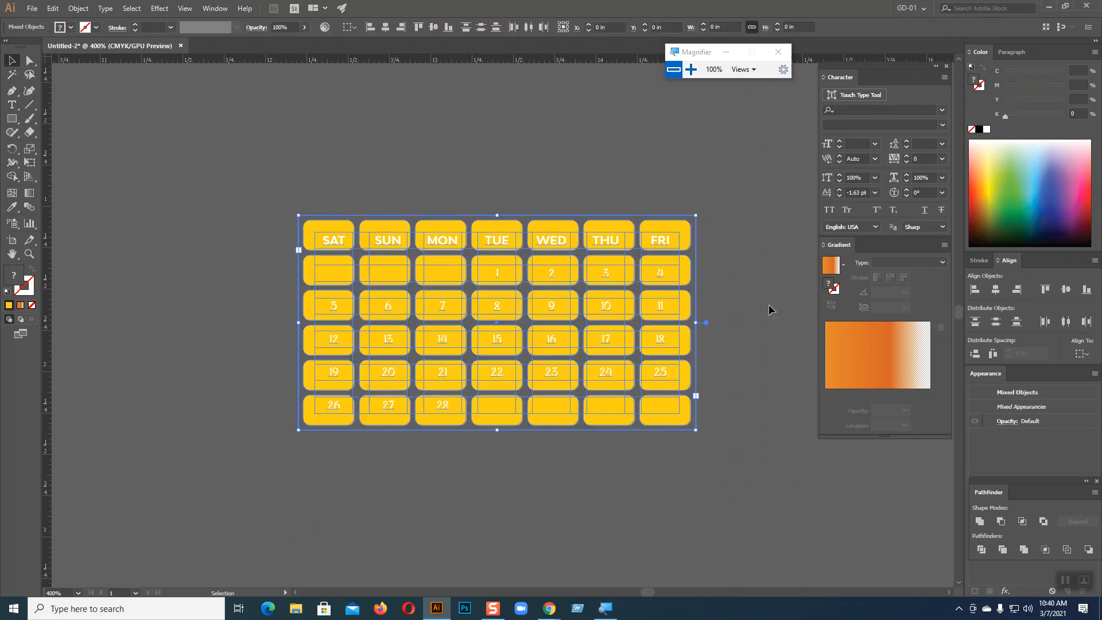
{"action": "left_click_drag", "start_coordinate": [713, 218], "coordinate": [592, 274]}
{"action": "left_click", "coordinate": [617, 436]}
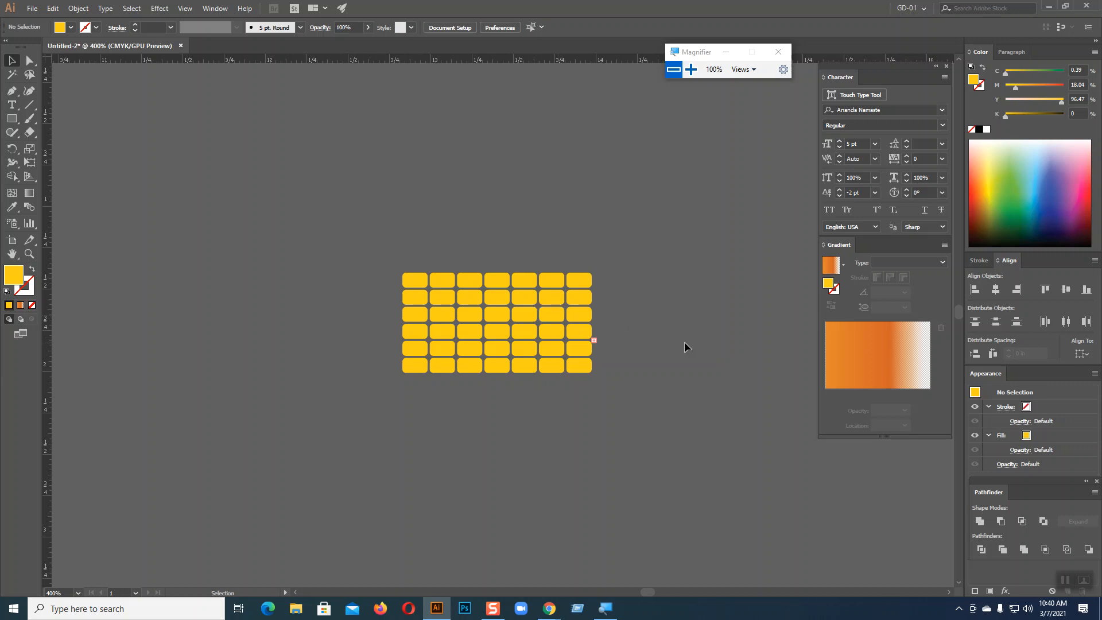
{"action": "key", "text": "ctrl+z"}
{"action": "key", "text": "ctrl+z"}
{"action": "left_click_drag", "start_coordinate": [699, 218], "coordinate": [659, 235]}
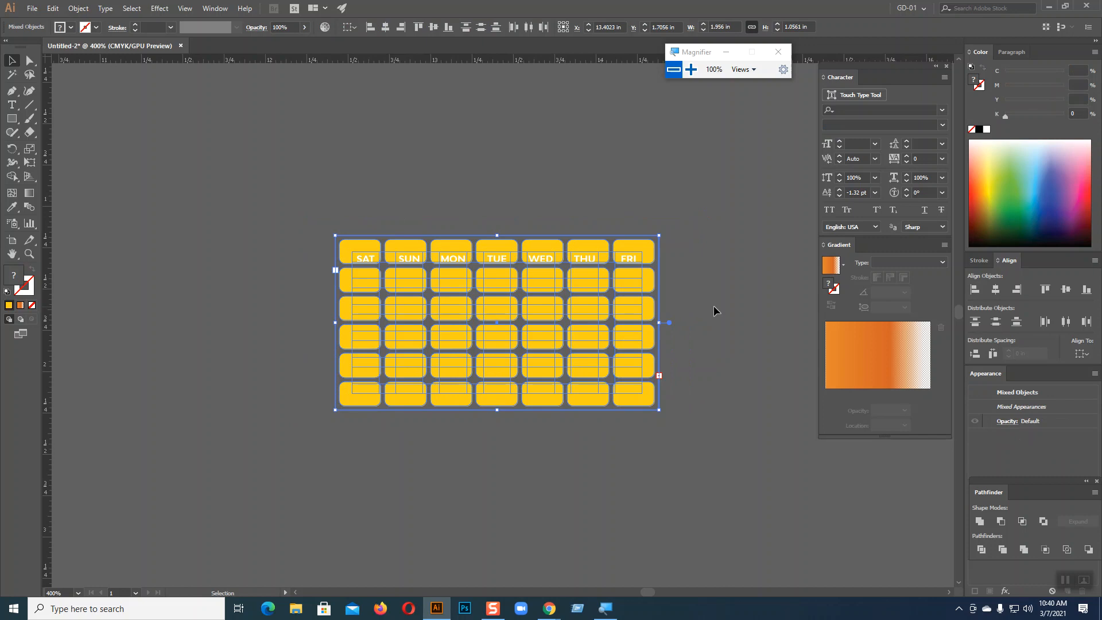
{"action": "key", "text": "a"}
{"action": "key", "text": "v"}
{"action": "left_click", "coordinate": [707, 325]}
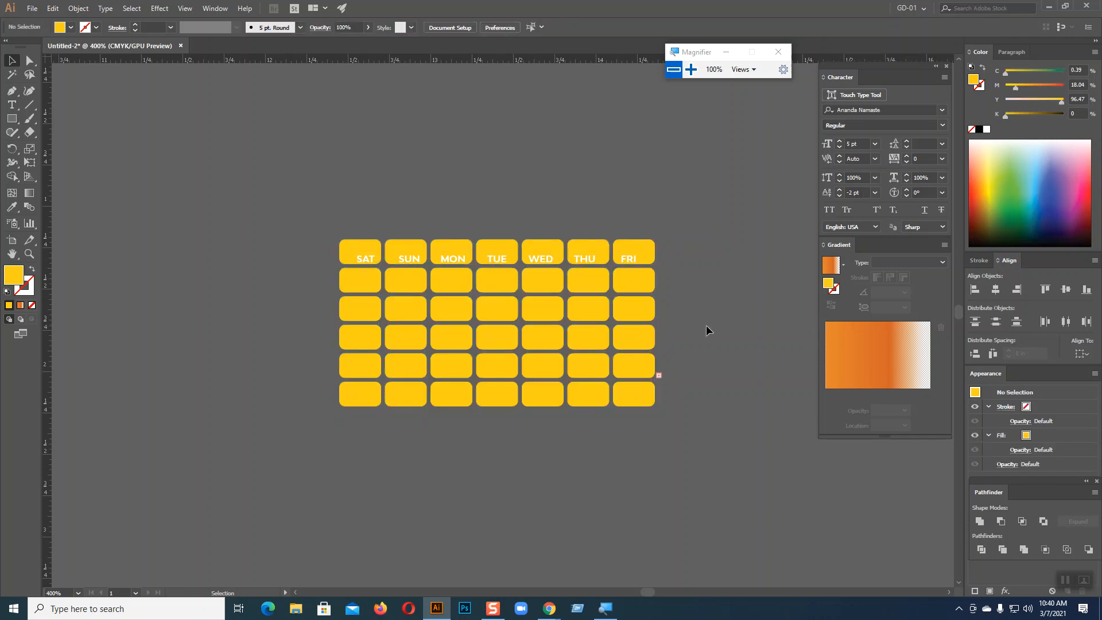
Zoom in closer on the mini calendar and undo the last change
{"action": "key", "text": "ctrl+minus"}
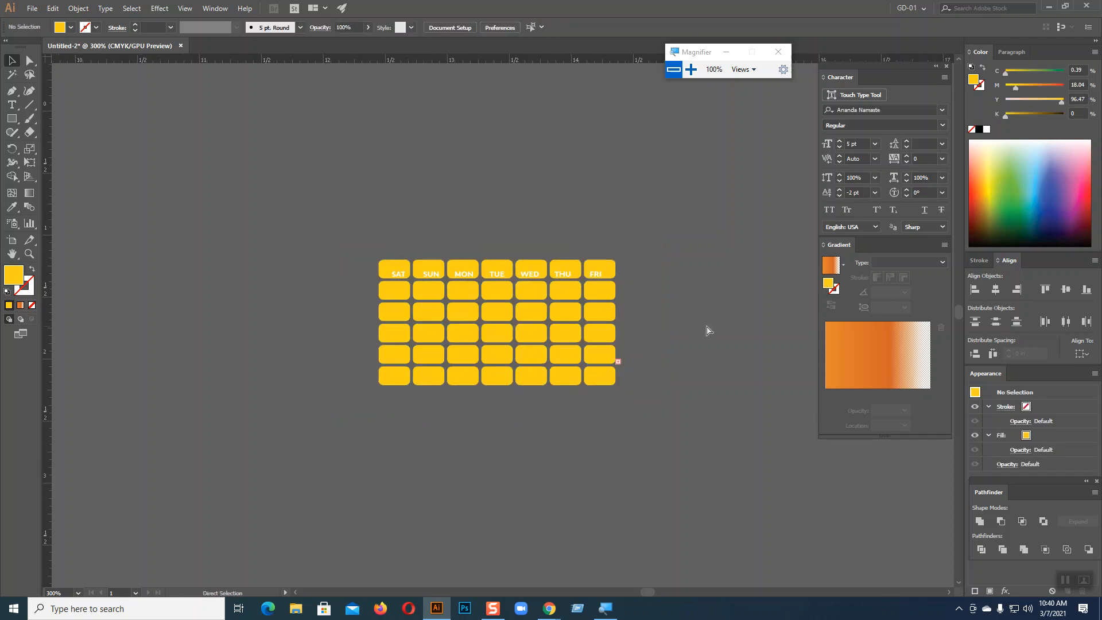
{"action": "key", "text": "ctrl+plus"}
{"action": "key", "text": "ctrl+plus"}
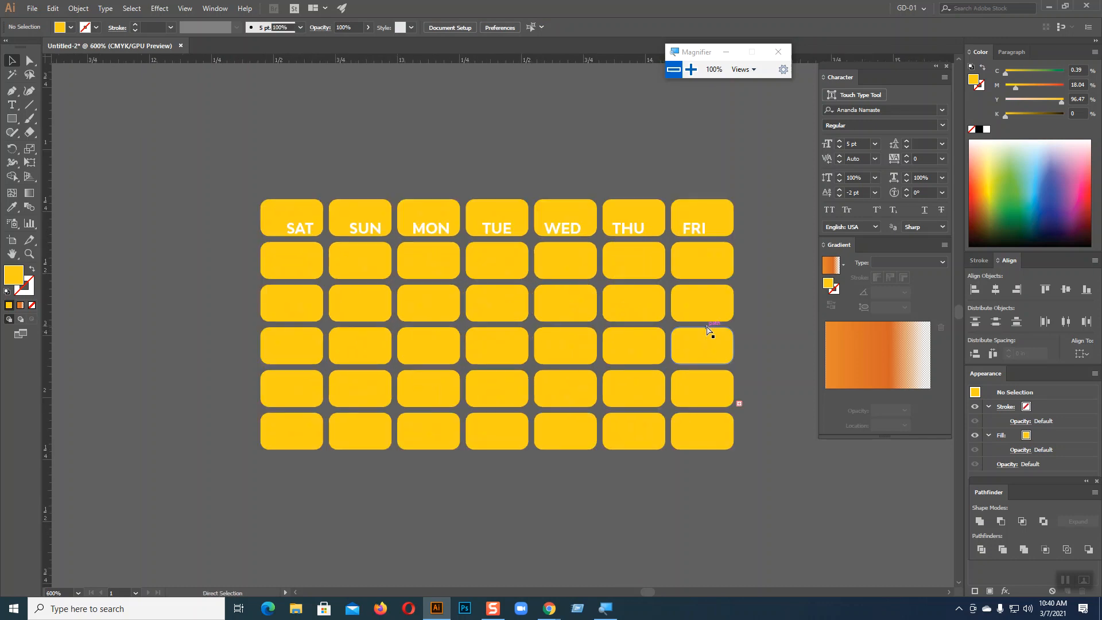
{"action": "key", "text": "ctrl+z"}
{"action": "key", "text": "v"}
{"action": "key", "text": "a"}
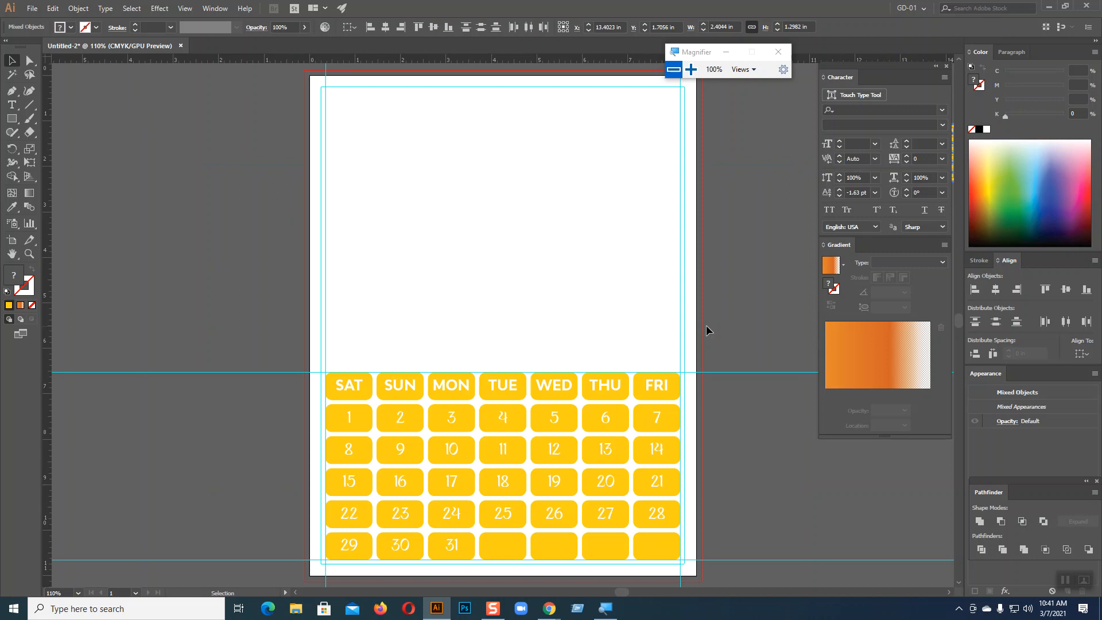
Move the mini calendar to the page's upper left and repeat the move for a third copy
{"action": "key", "text": "space"}
{"action": "left_click_drag", "start_coordinate": [810, 332], "coordinate": [432, 429]}
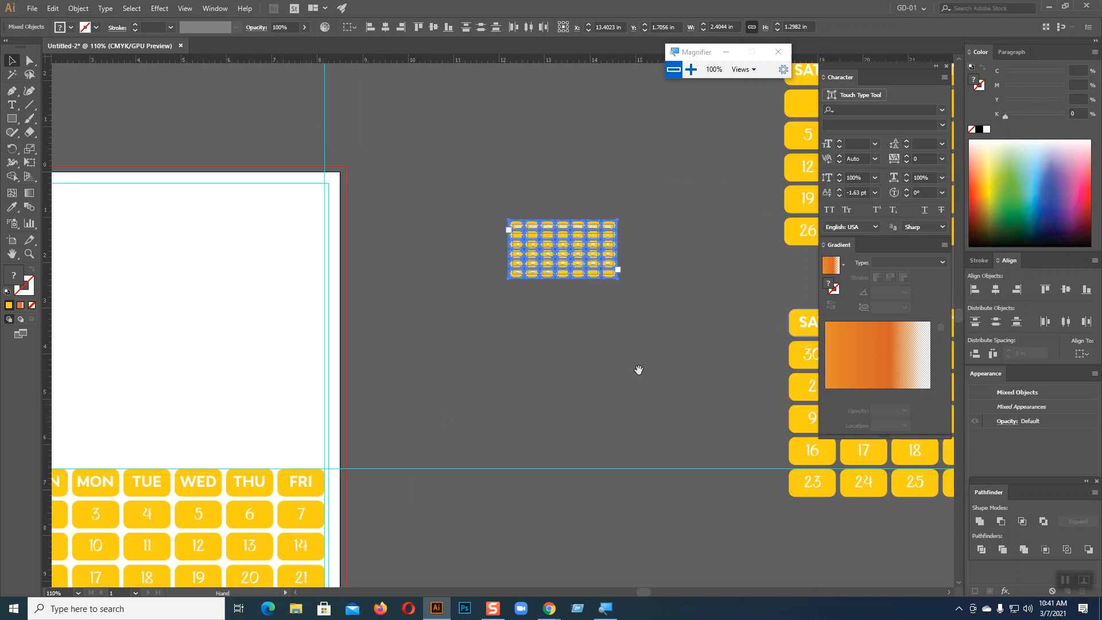
{"action": "left_click", "coordinate": [630, 359]}
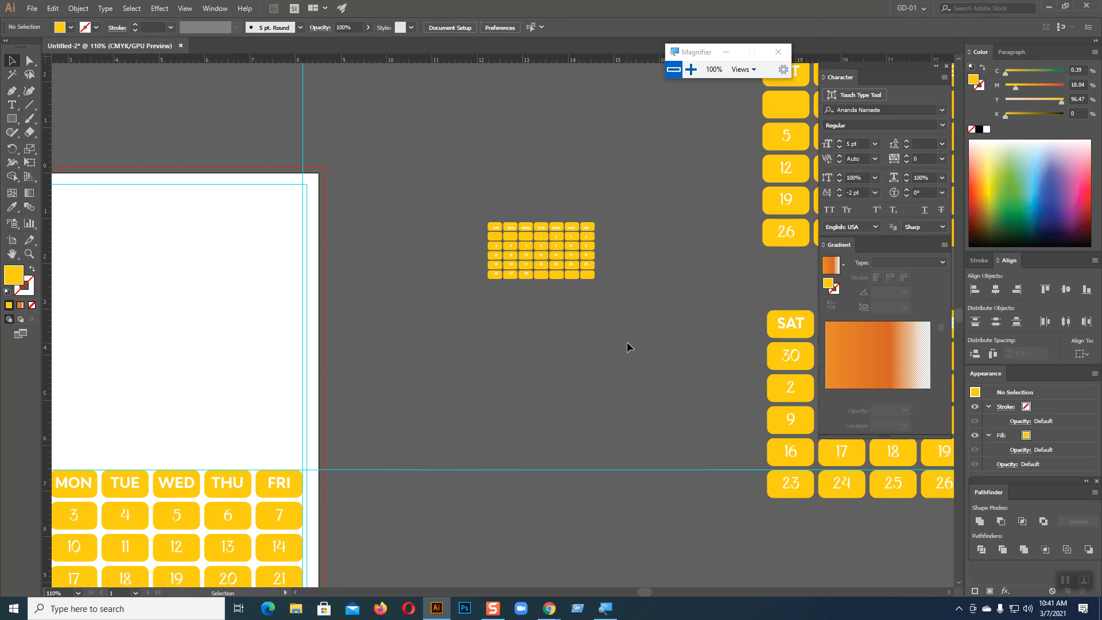
{"action": "scroll", "coordinate": [627, 342], "scroll_direction": "down", "scroll_amount": 1}
{"action": "key", "text": "space"}
{"action": "left_click_drag", "start_coordinate": [494, 378], "coordinate": [672, 388]}
{"action": "left_click_drag", "start_coordinate": [643, 145], "coordinate": [769, 248]}
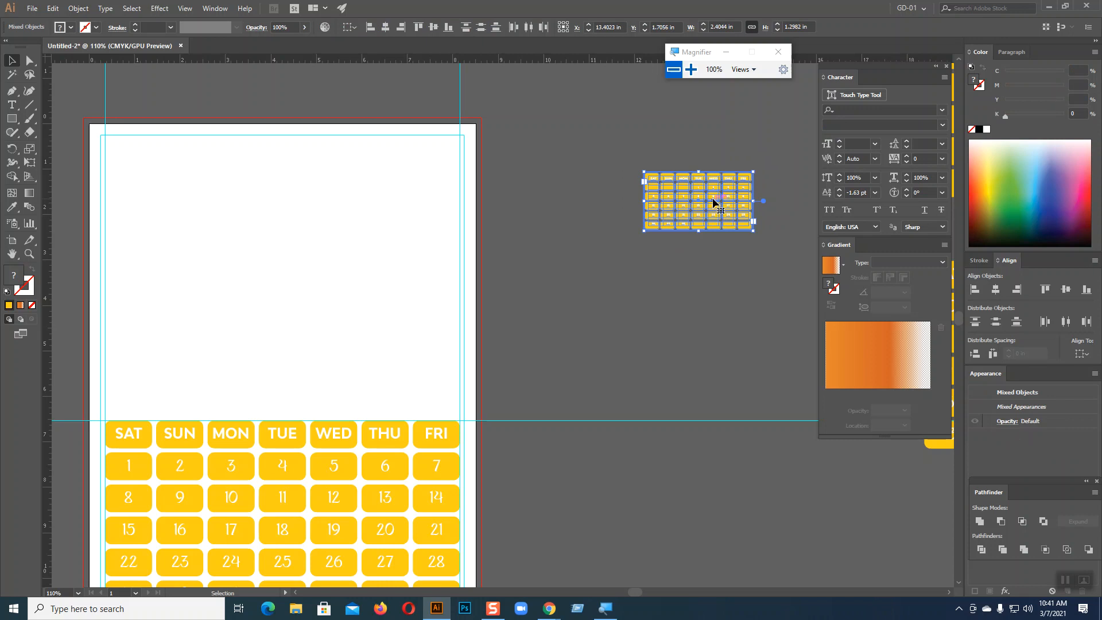
{"action": "left_click_drag", "start_coordinate": [713, 197], "coordinate": [296, 238]}
{"action": "key", "text": "ctrl+d"}
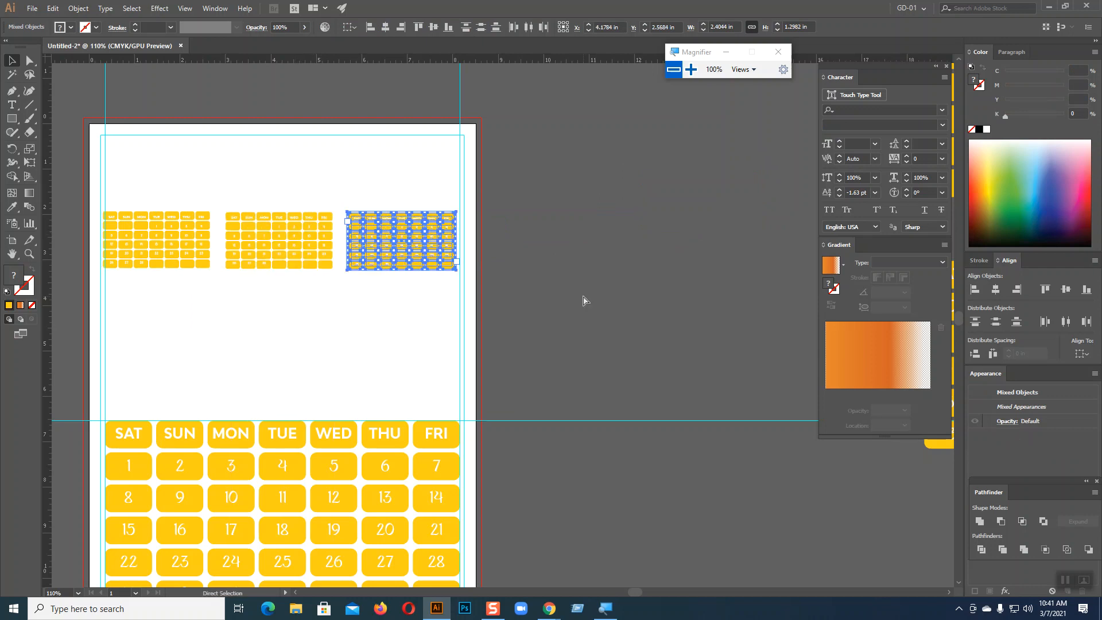
{"action": "left_click", "coordinate": [401, 356]}
Select all three mini calendars and move them off the page to the right
{"action": "left_click_drag", "start_coordinate": [125, 185], "coordinate": [419, 344]}
{"action": "scroll", "coordinate": [638, 346], "scroll_direction": "down", "scroll_amount": 2}
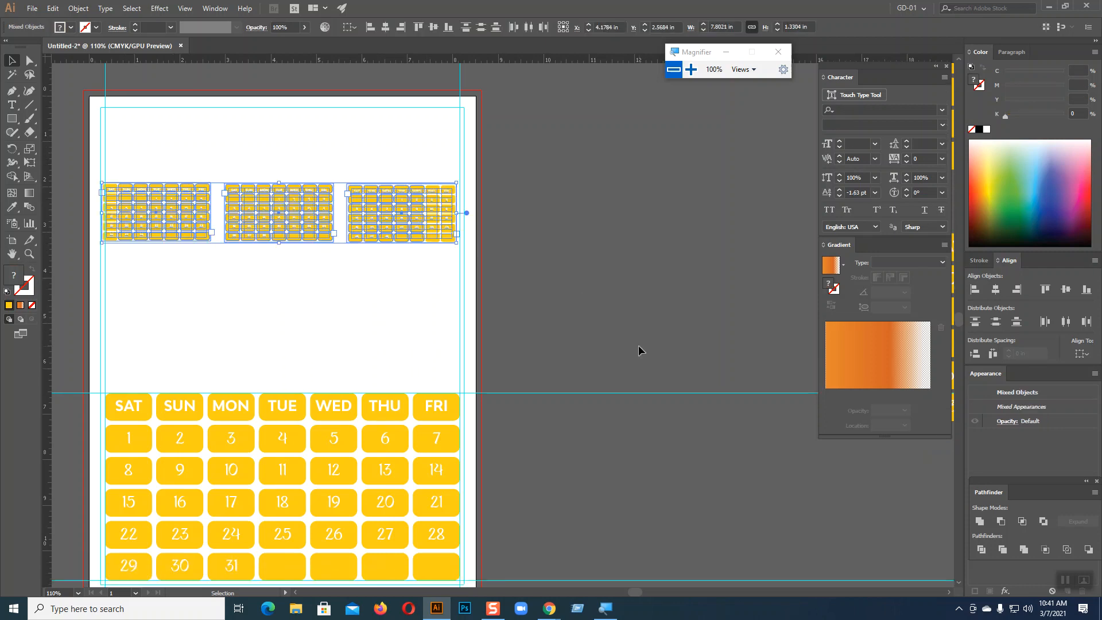
{"action": "left_click", "coordinate": [710, 312]}
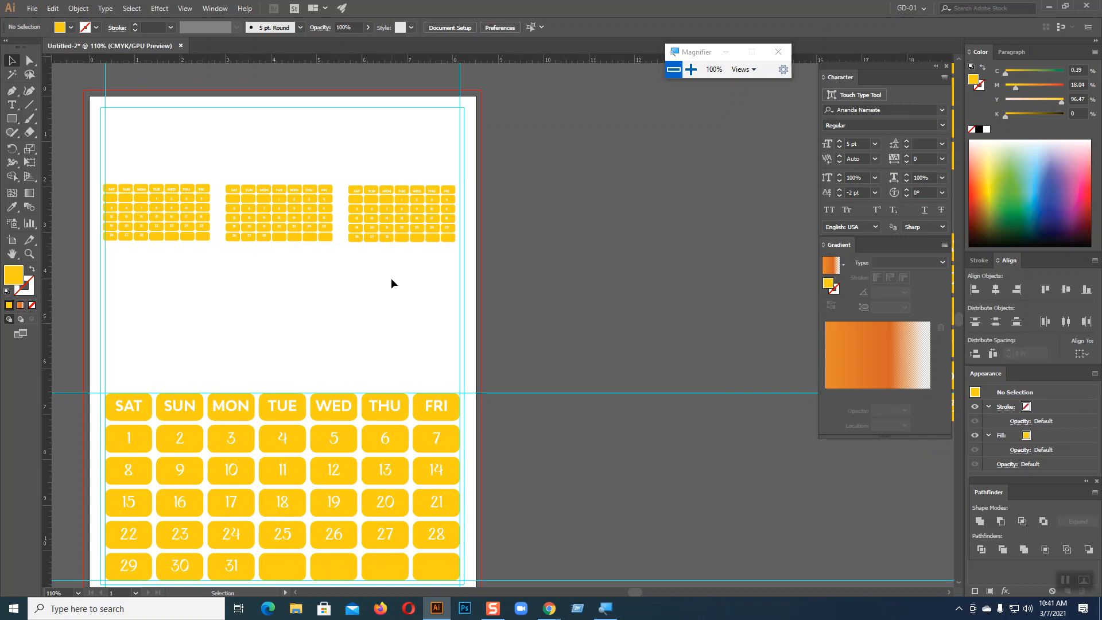
{"action": "left_click", "coordinate": [421, 201]}
{"action": "left_click", "coordinate": [580, 263]}
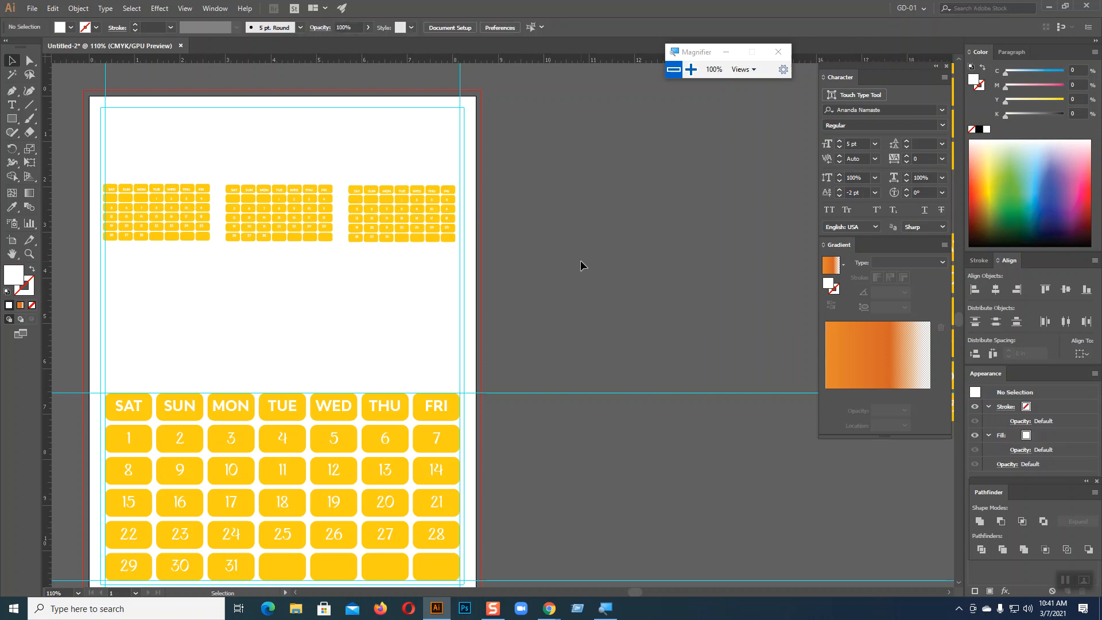
{"action": "left_click_drag", "start_coordinate": [109, 143], "coordinate": [446, 283]}
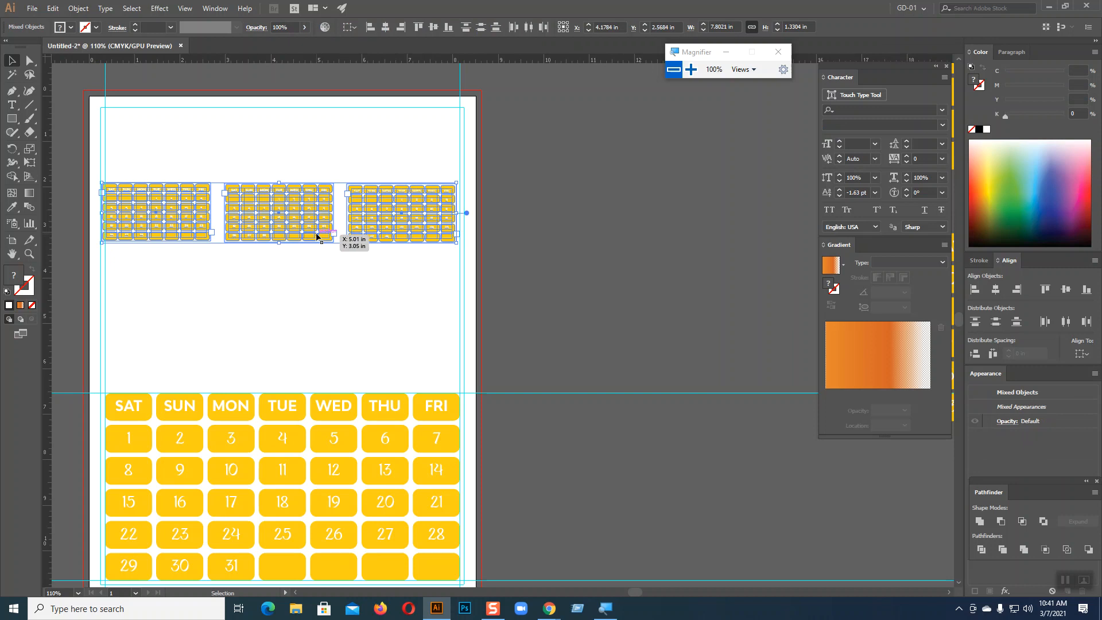
{"action": "left_click_drag", "start_coordinate": [319, 237], "coordinate": [728, 234]}
{"action": "left_click", "coordinate": [670, 308]}
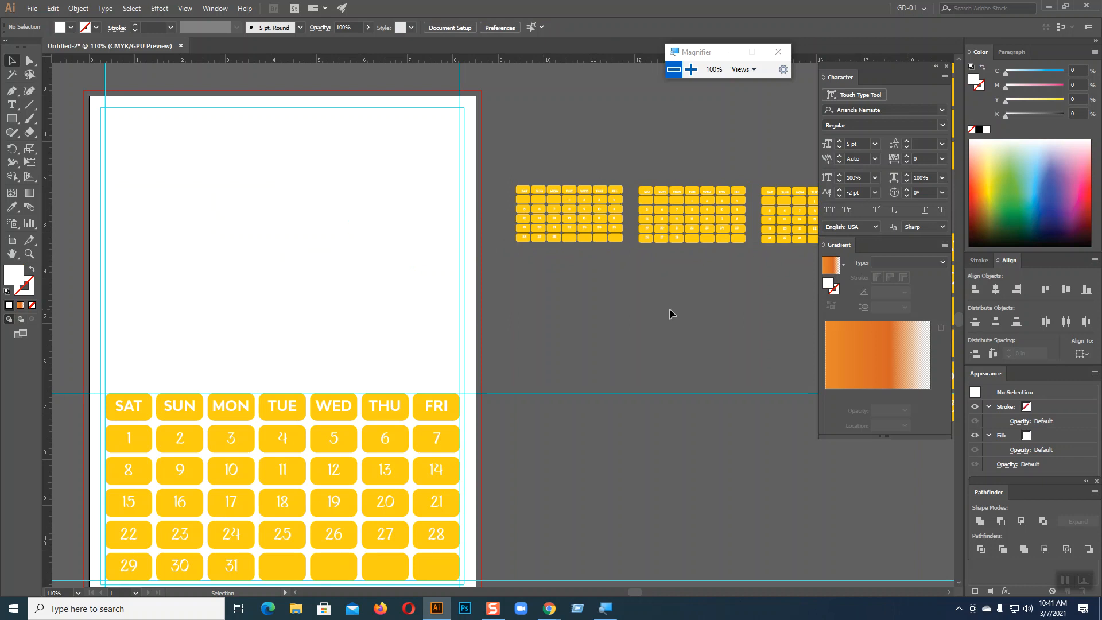
Convert the lower large calendar's text to outlines with Create Outlines
{"action": "scroll", "coordinate": [669, 309], "scroll_direction": "down", "scroll_amount": 2}
{"action": "key", "text": "space"}
{"action": "left_click_drag", "start_coordinate": [686, 332], "coordinate": [267, 335]}
{"action": "mouse_move", "coordinate": [550, 320]}
{"action": "left_mouse_down"}
{"action": "mouse_move", "coordinate": [296, 344]}
{"action": "mouse_move", "coordinate": [311, 389]}
{"action": "left_mouse_up"}
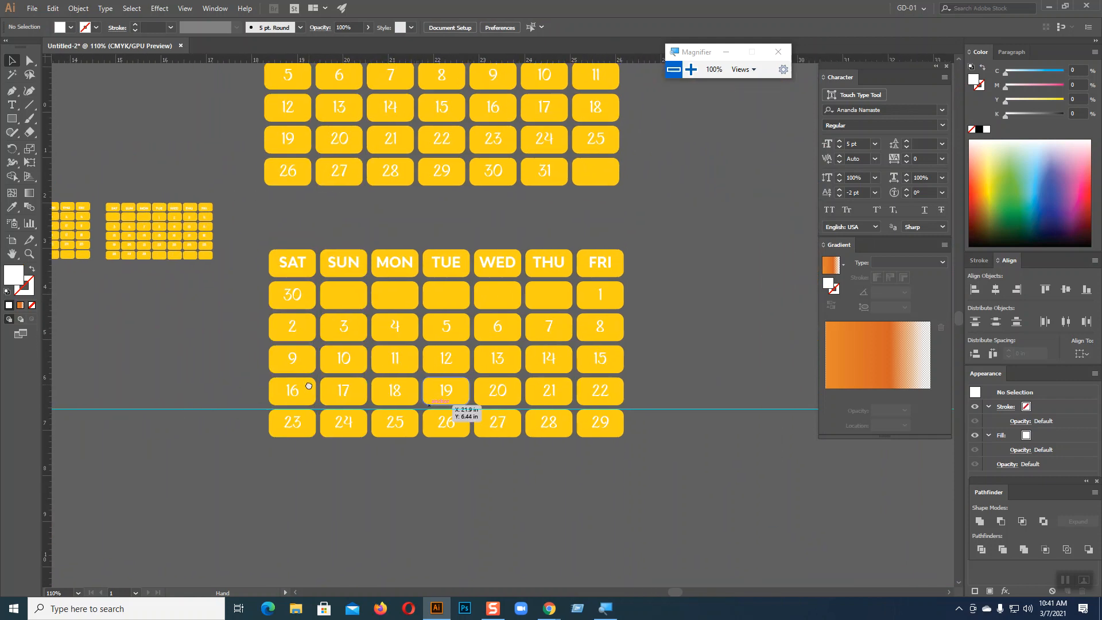
{"action": "left_click", "coordinate": [351, 270]}
{"action": "right_click", "coordinate": [352, 270]}
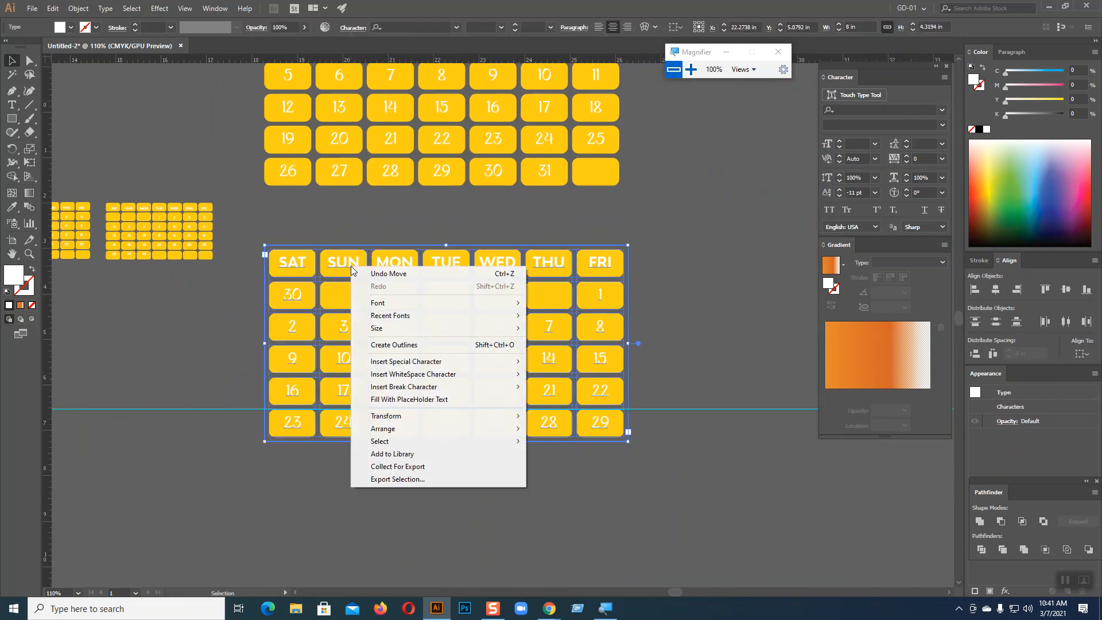
{"action": "left_click", "coordinate": [421, 345]}
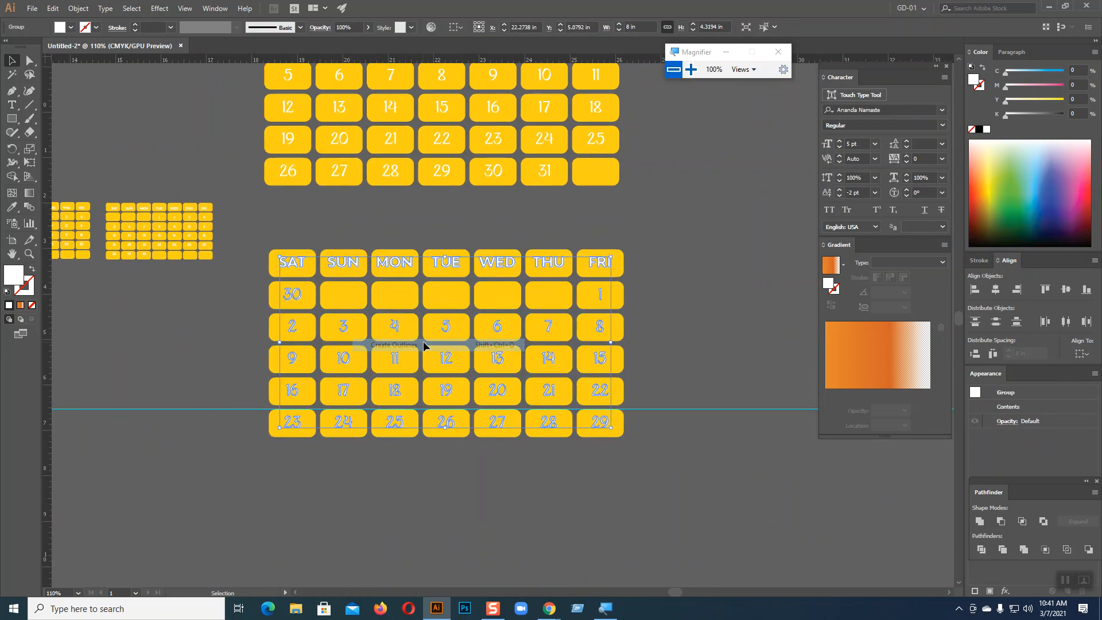
{"action": "left_click", "coordinate": [679, 298]}
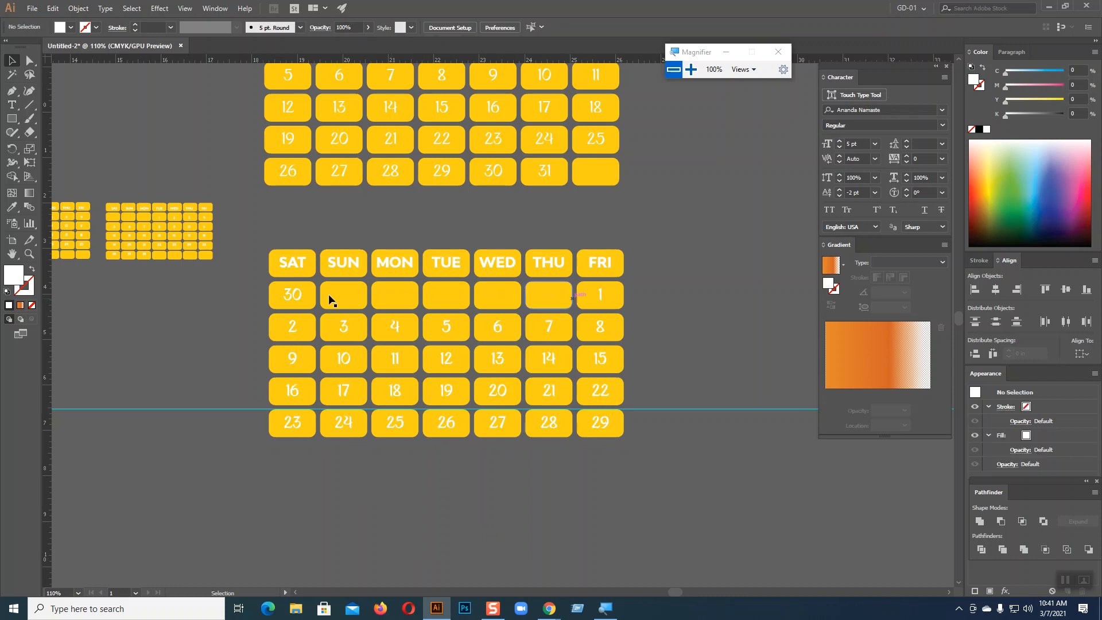
Shrink the whole lower calendar around its centre into a mini calendar
{"action": "left_click_drag", "start_coordinate": [263, 234], "coordinate": [731, 507]}
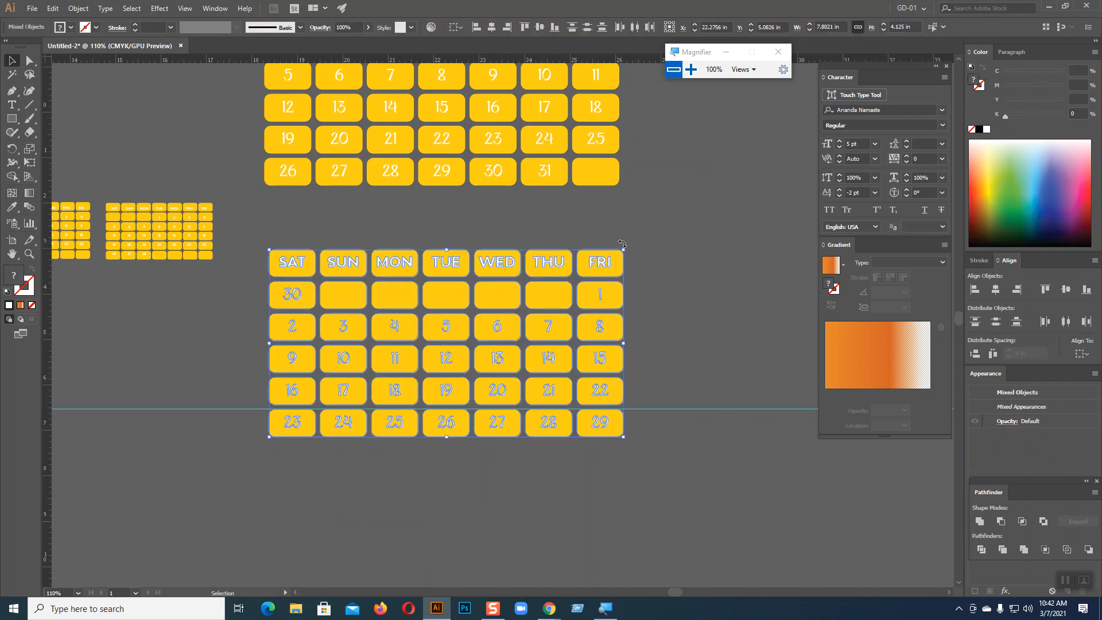
{"action": "left_click_drag", "start_coordinate": [623, 251], "coordinate": [545, 324]}
{"action": "left_click", "coordinate": [624, 353]}
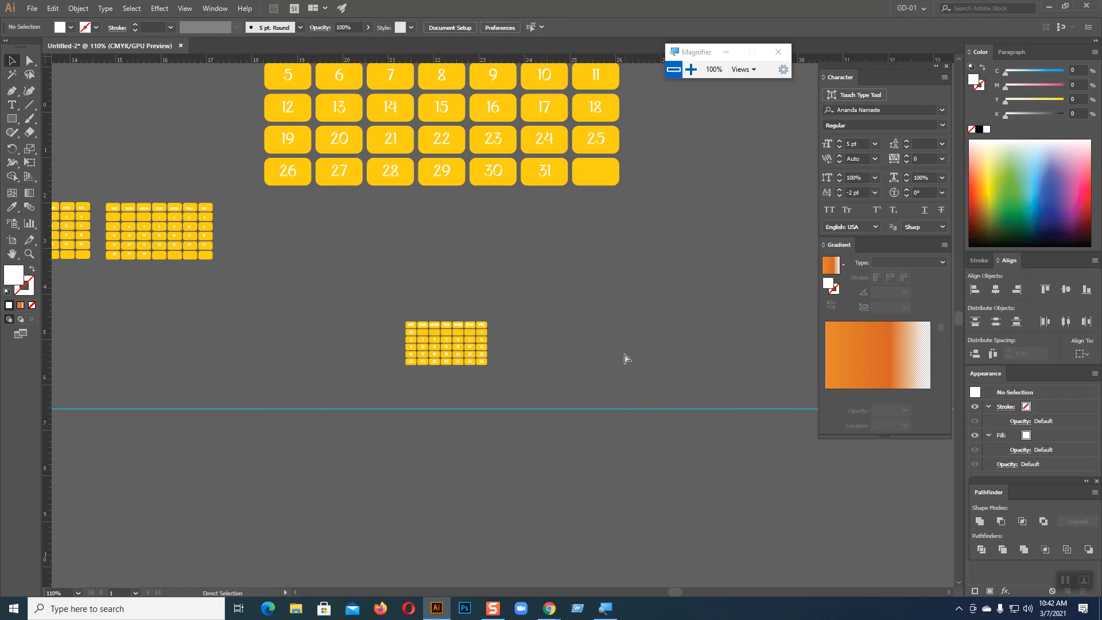
{"action": "key", "text": "ctrl+equal"}
{"action": "key", "text": "ctrl+equal"}
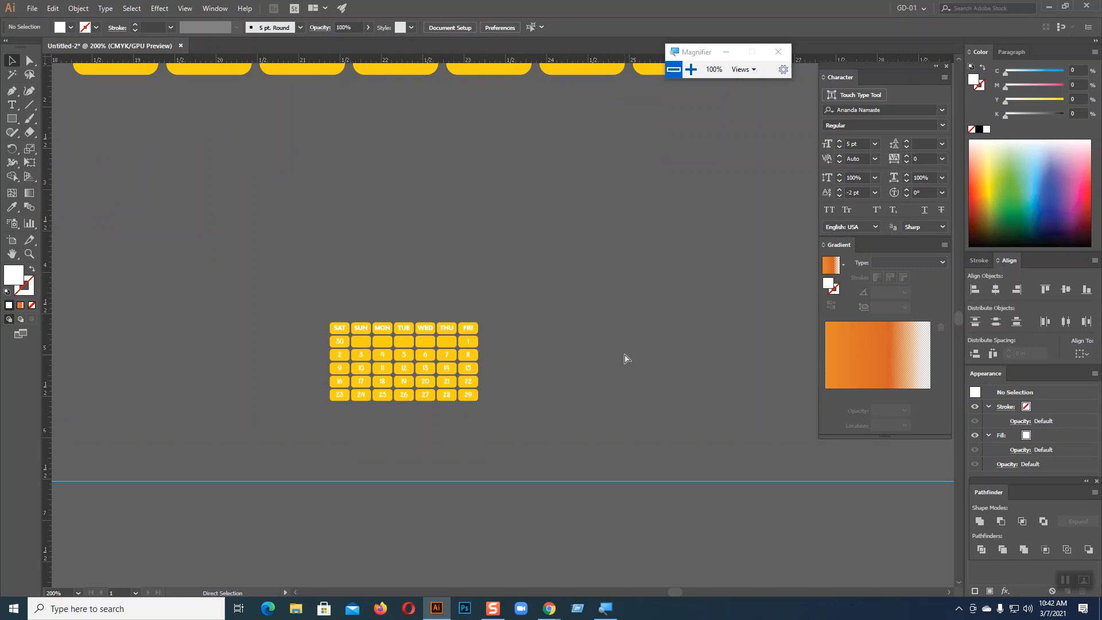
Undo the shrink to restore the 30-day calendar to full size
{"action": "key", "text": "ctrl+minus"}
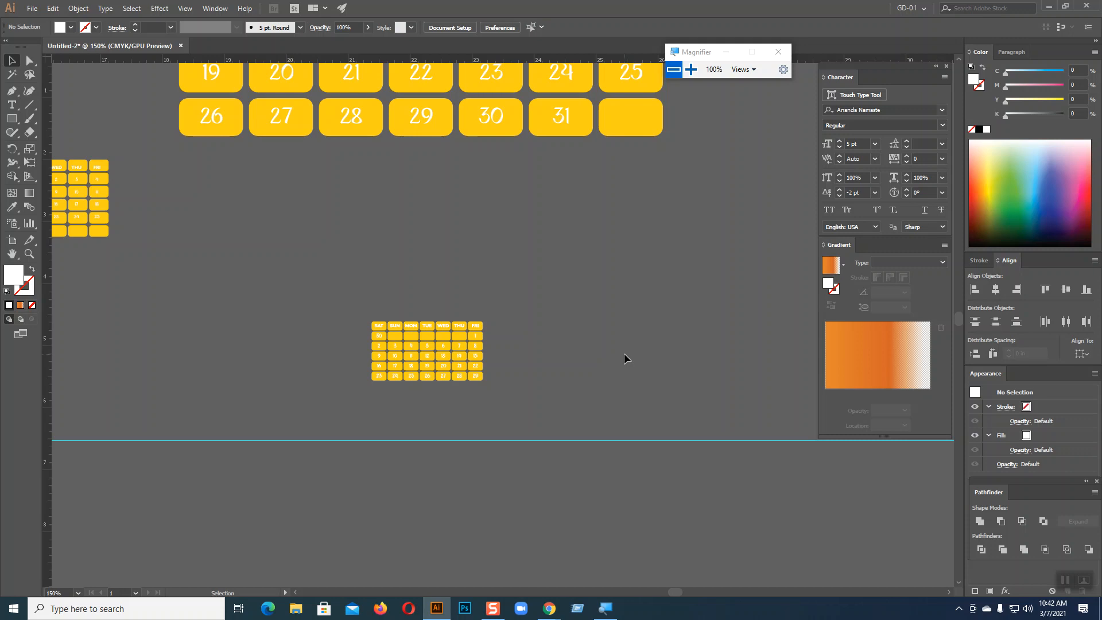
{"action": "key", "text": "a"}
{"action": "key", "text": "ctrl+z"}
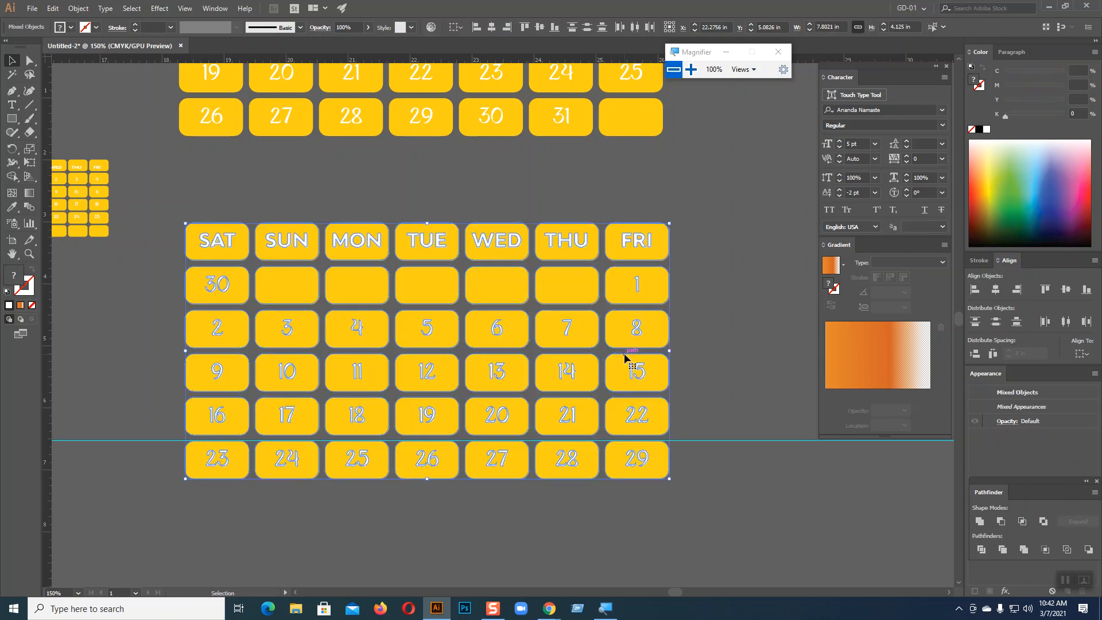
{"action": "left_click", "coordinate": [722, 343]}
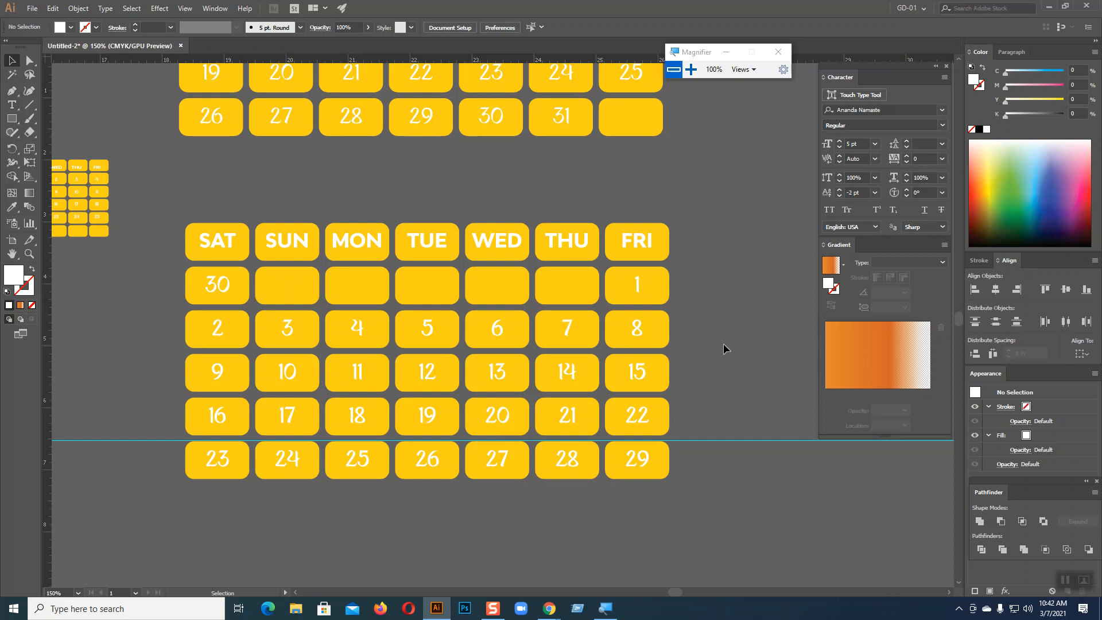
Ungroup the lower 30-day calendar into separate pieces
{"action": "scroll", "coordinate": [722, 342], "scroll_direction": "up", "scroll_amount": 2}
{"action": "left_click", "coordinate": [555, 130]}
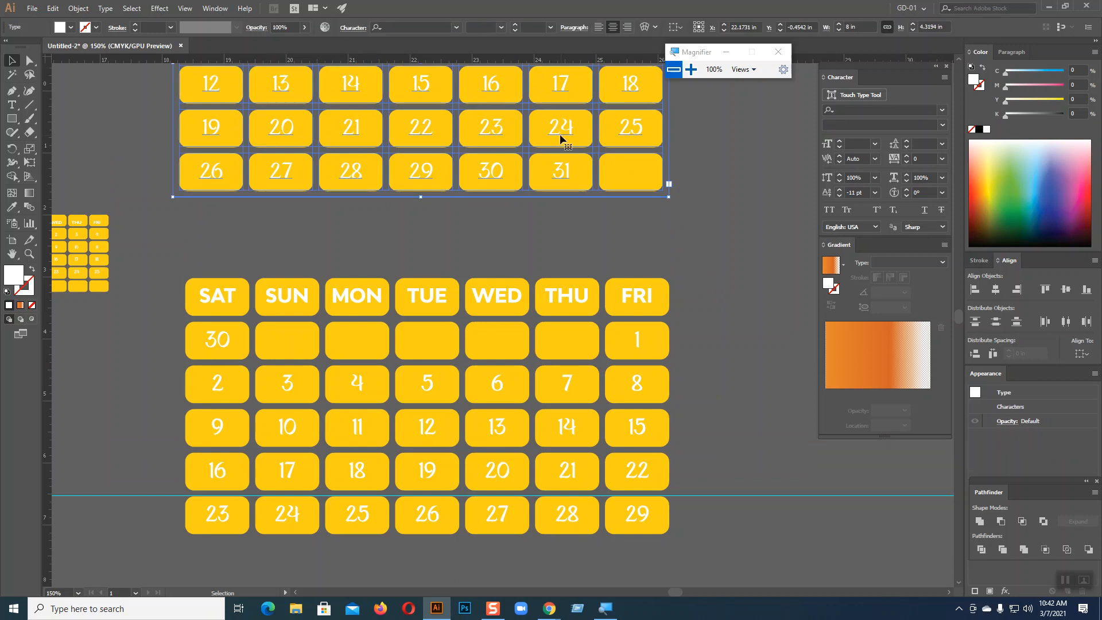
{"action": "left_click", "coordinate": [690, 195]}
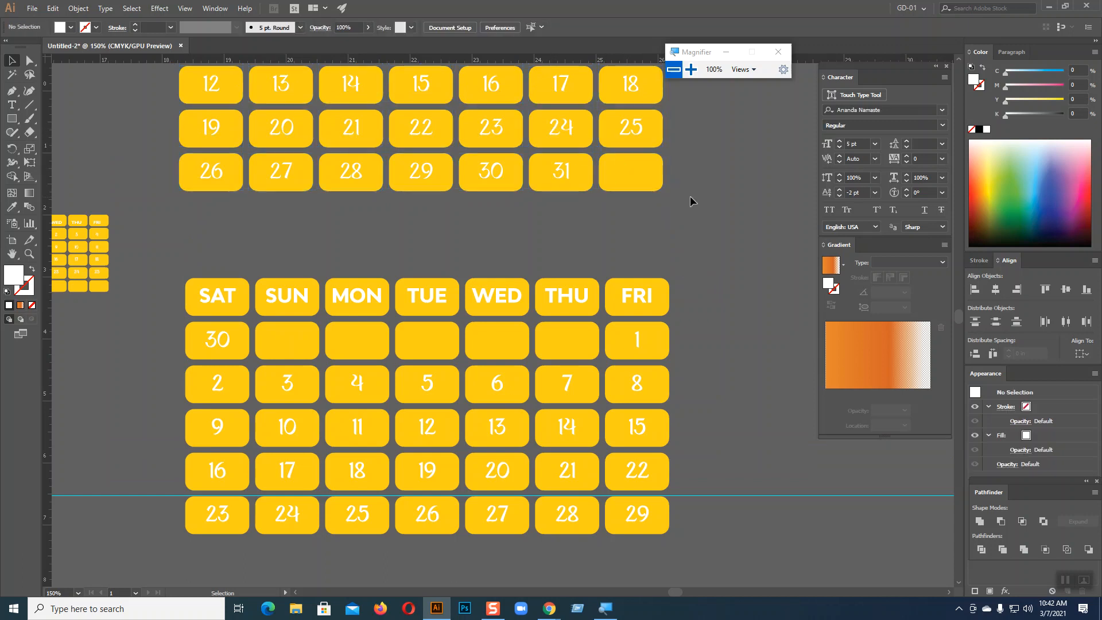
{"action": "left_click", "coordinate": [227, 298]}
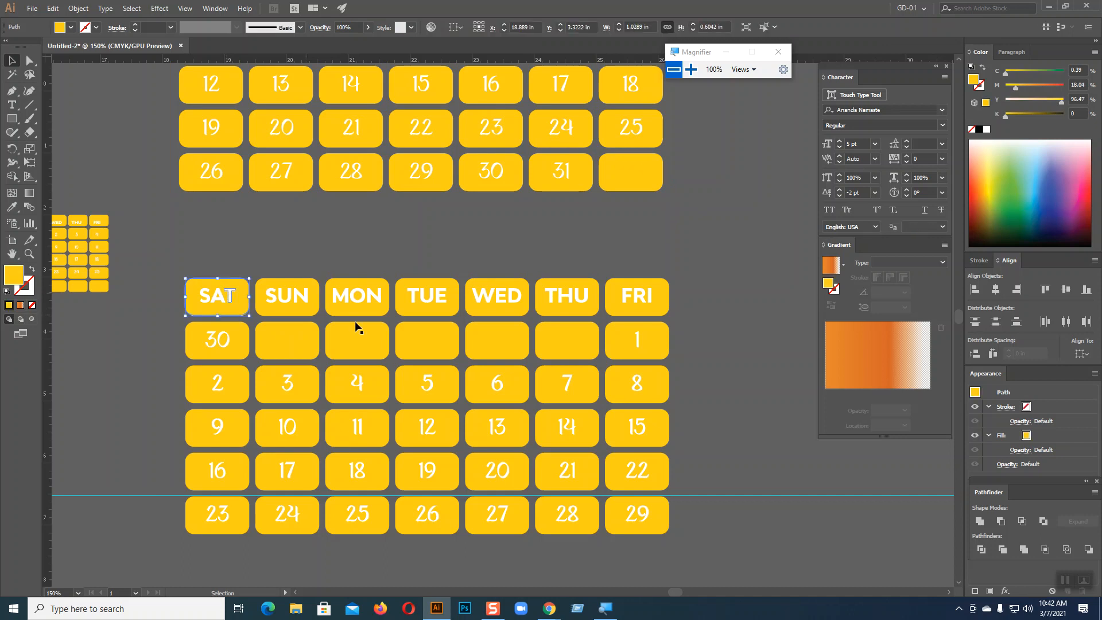
{"action": "left_click", "coordinate": [711, 314]}
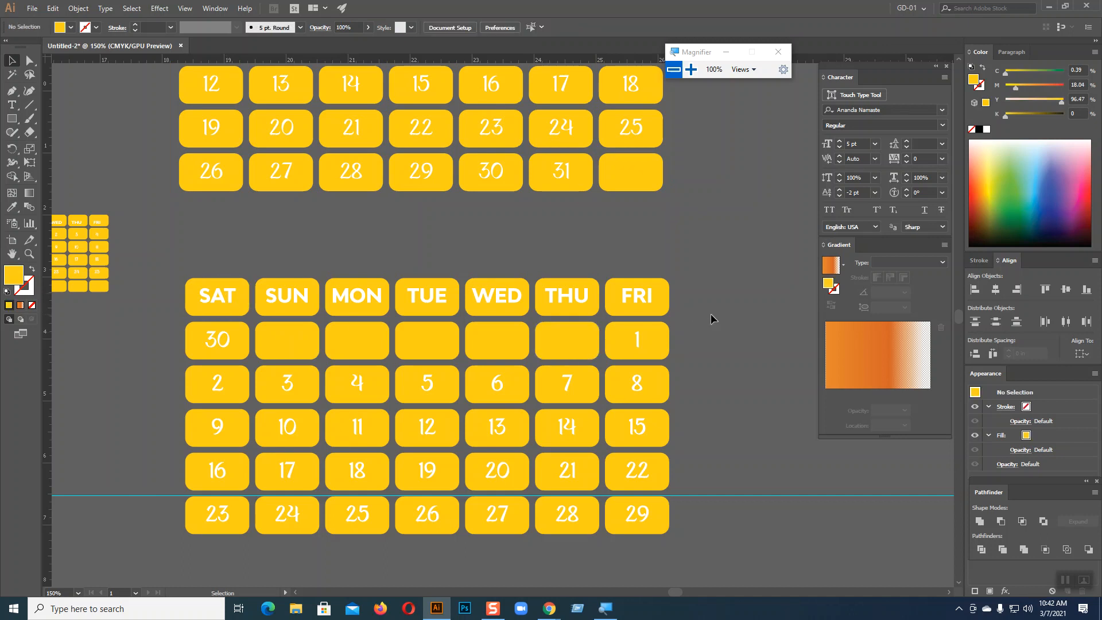
{"action": "left_click", "coordinate": [639, 302]}
{"action": "right_click", "coordinate": [639, 302]}
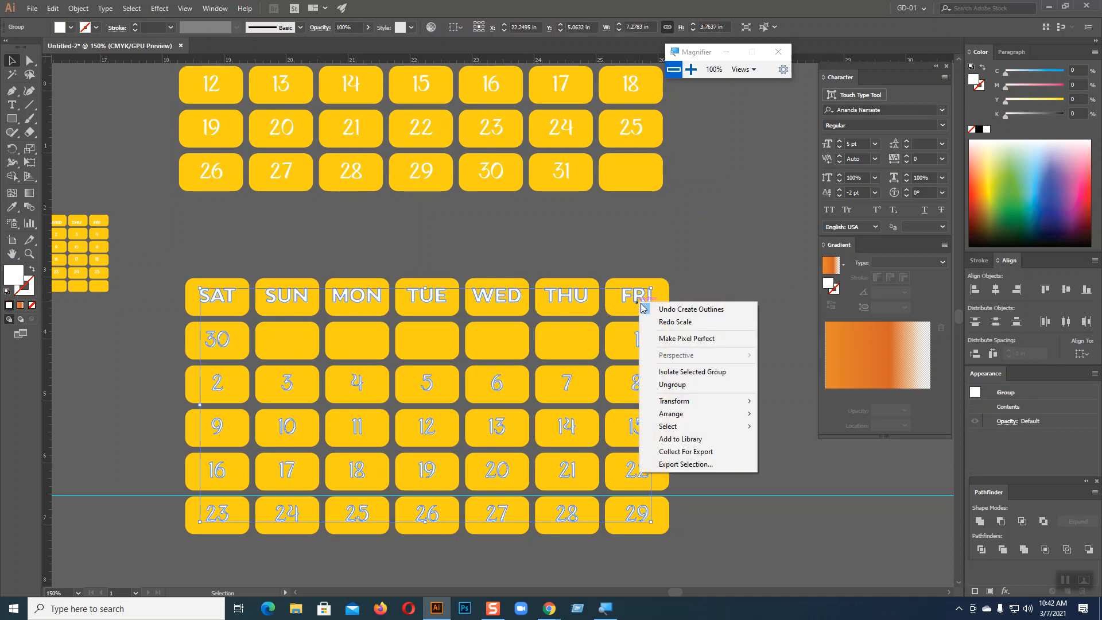
{"action": "left_click", "coordinate": [672, 385]}
{"action": "left_click", "coordinate": [641, 296]}
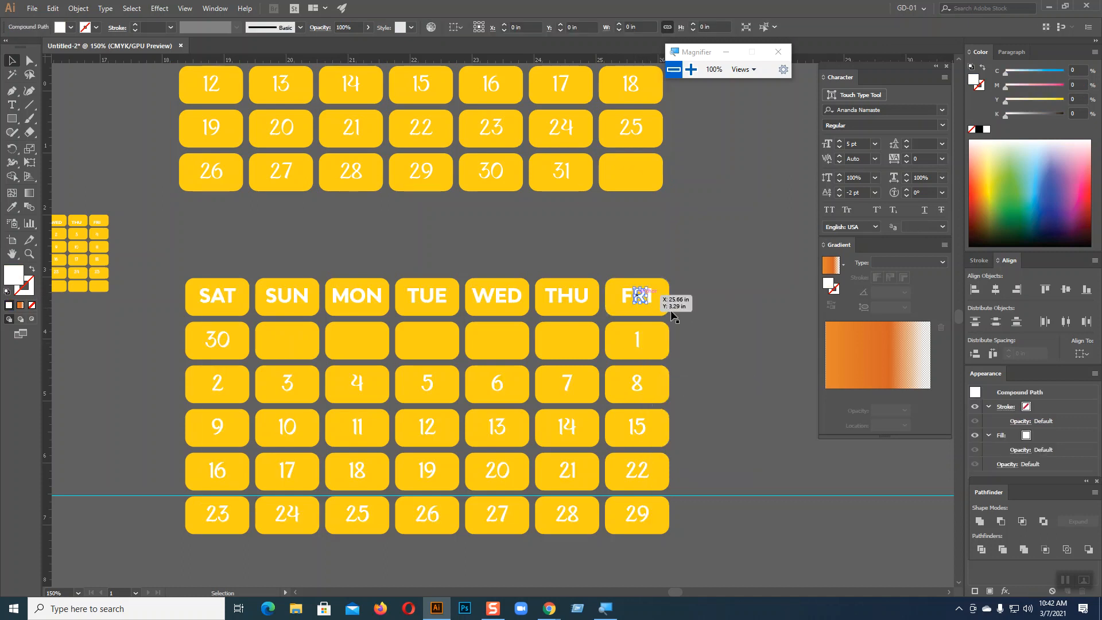
{"action": "left_click", "coordinate": [710, 319]}
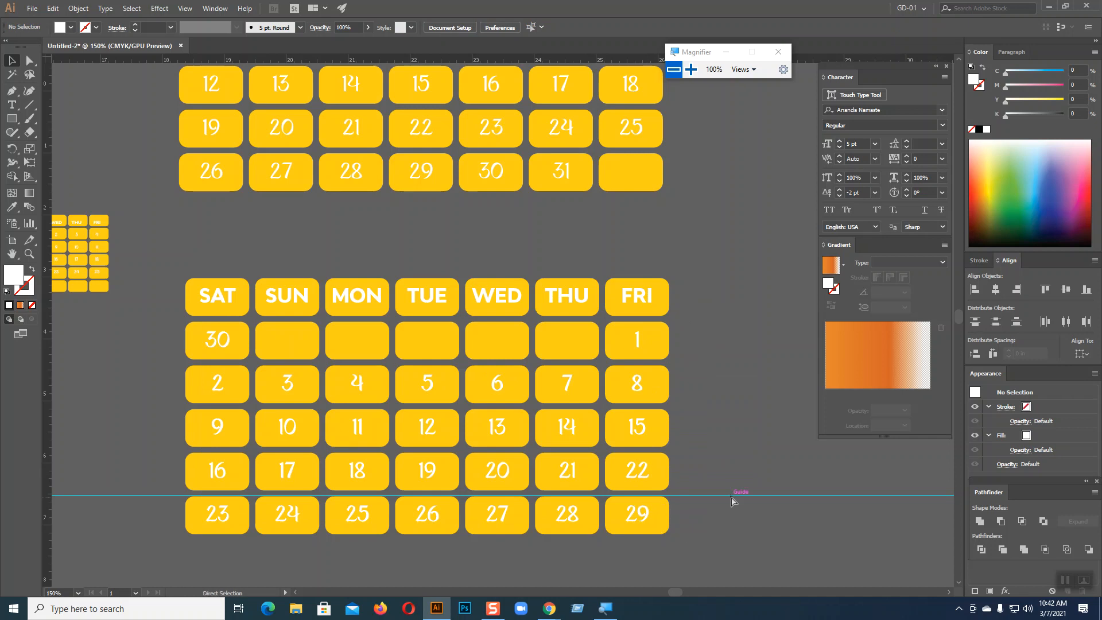
Select the calendar's day names and date numbers and delete them
{"action": "key", "text": "ctrl+minus"}
{"action": "key", "text": "ctrl+minus"}
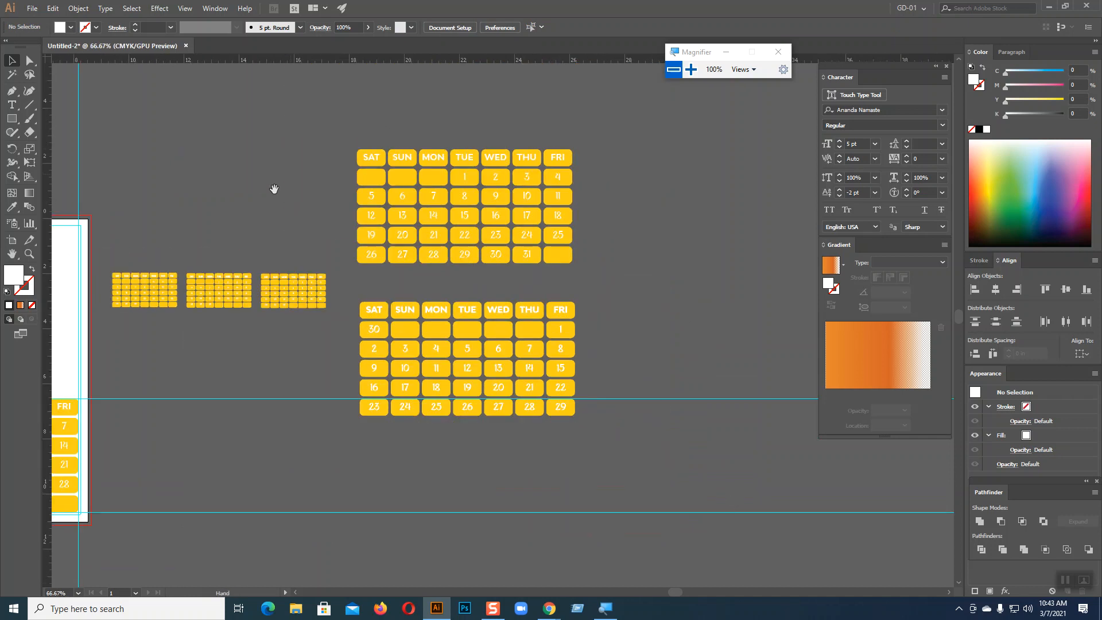
{"action": "left_click_drag", "start_coordinate": [231, 248], "coordinate": [554, 164]}
{"action": "key", "text": "ctrl+plus"}
{"action": "key", "text": "ctrl+plus"}
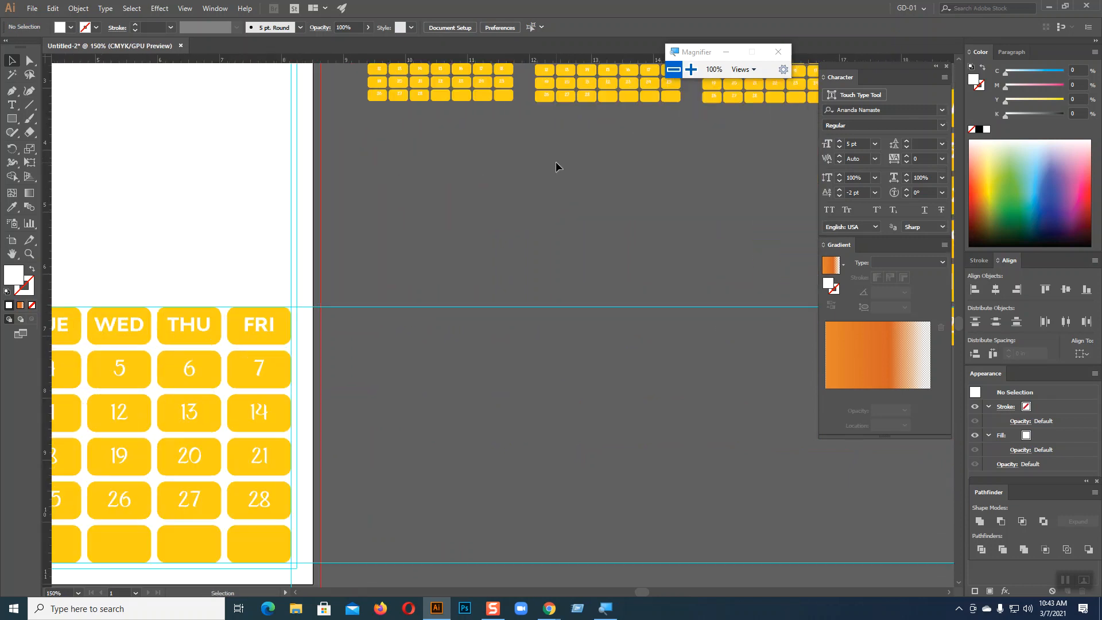
{"action": "left_click_drag", "start_coordinate": [365, 294], "coordinate": [724, 141]}
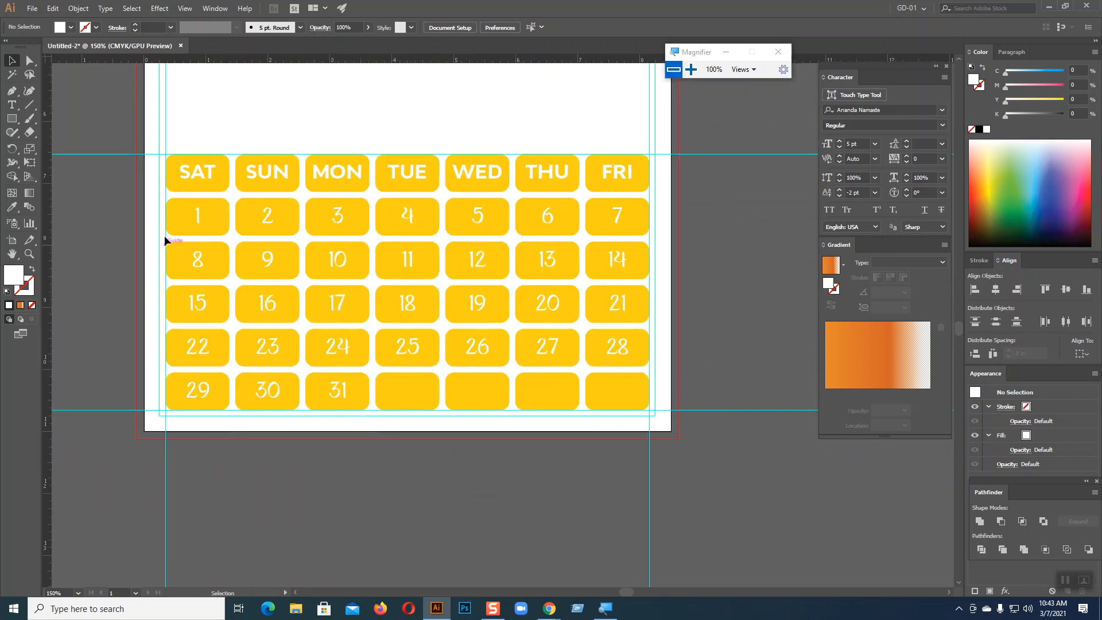
{"action": "left_click", "coordinate": [169, 188]}
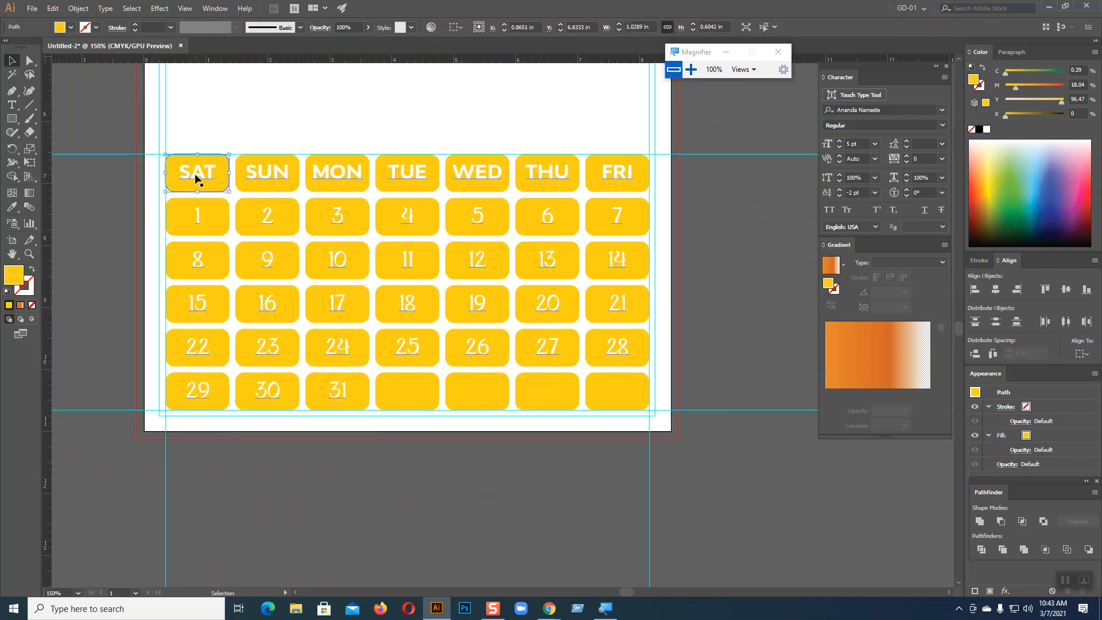
{"action": "left_click", "coordinate": [196, 174]}
{"action": "key", "text": "a"}
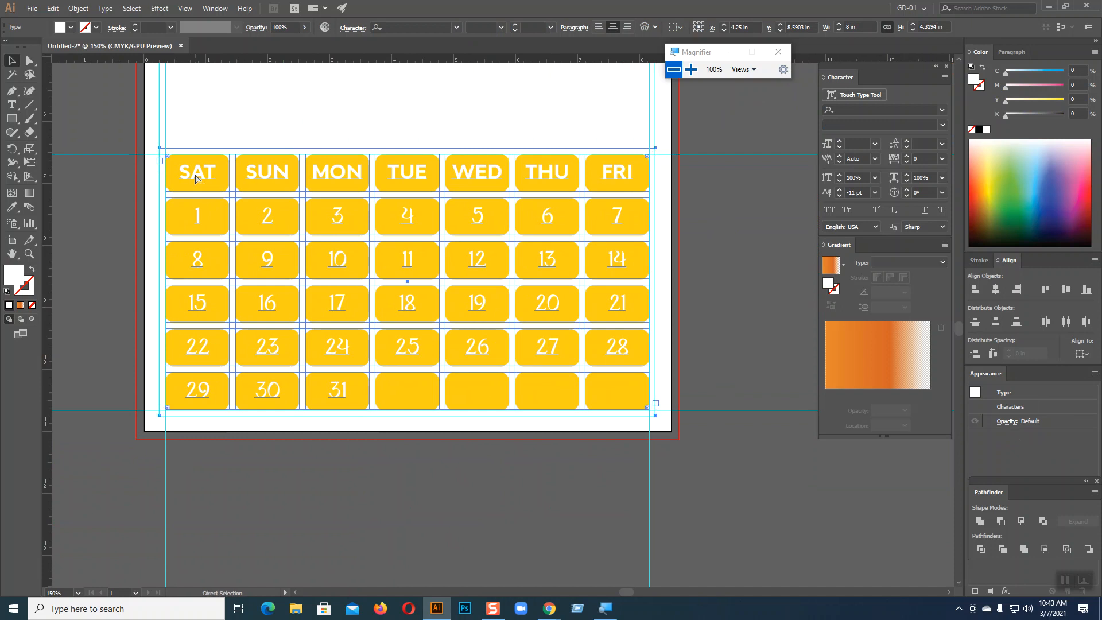
{"action": "key", "text": "v"}
{"action": "key", "text": "Delete"}
Make the tiles unfilled yellow outlines and eyedrop the yellow text style onto the calendar
{"action": "left_click_drag", "start_coordinate": [178, 132], "coordinate": [647, 418]}
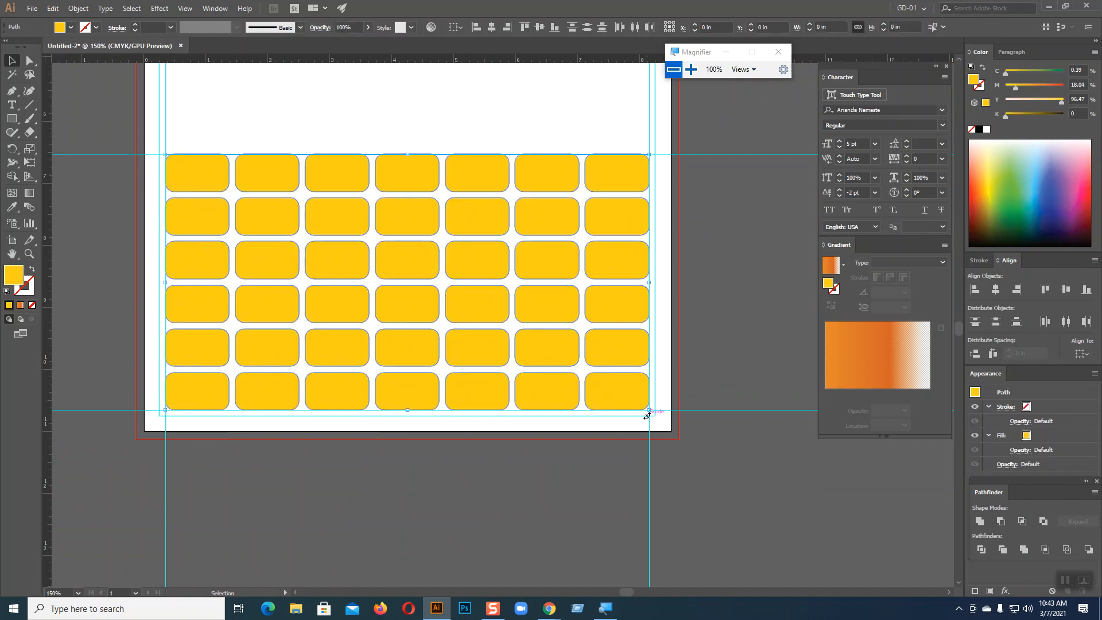
{"action": "left_click", "coordinate": [31, 271]}
{"action": "left_click", "coordinate": [343, 489]}
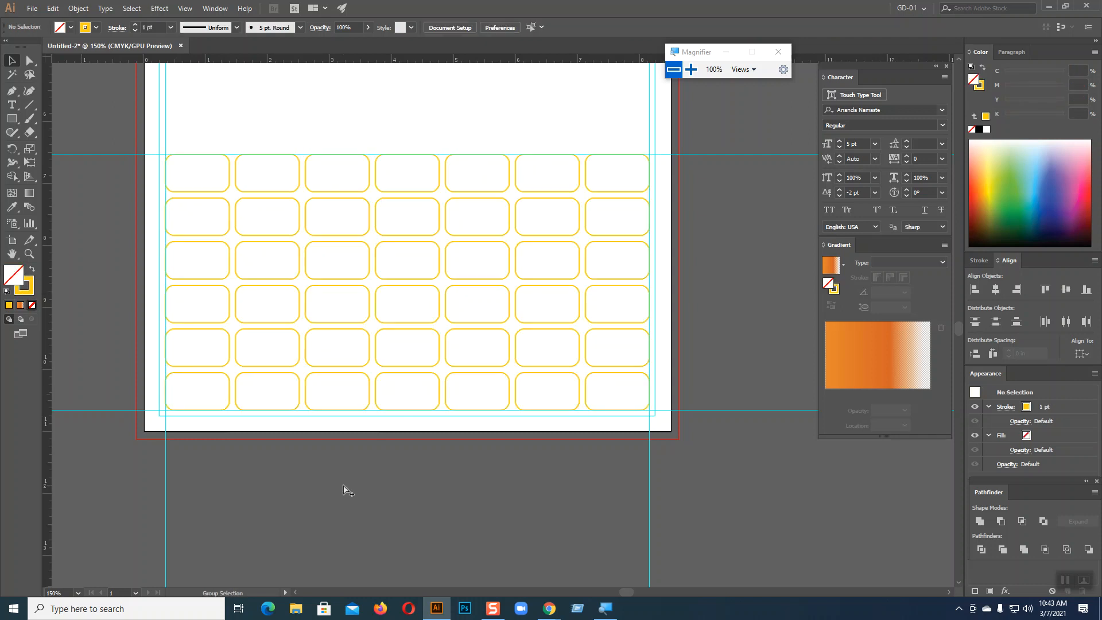
{"action": "key", "text": "ctrl+a"}
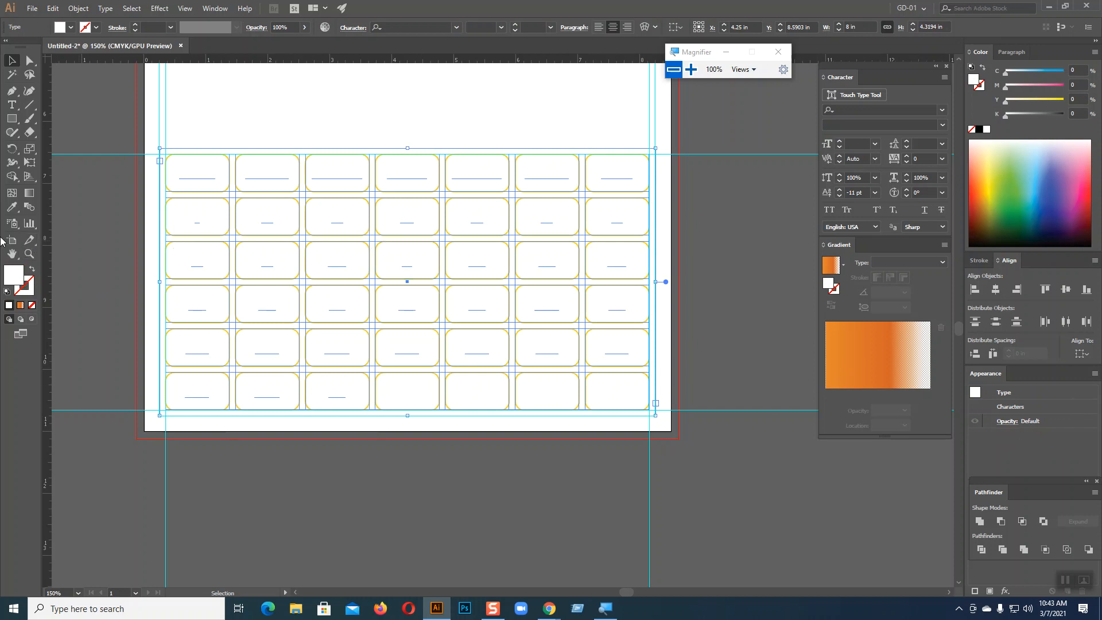
{"action": "left_click", "coordinate": [11, 206]}
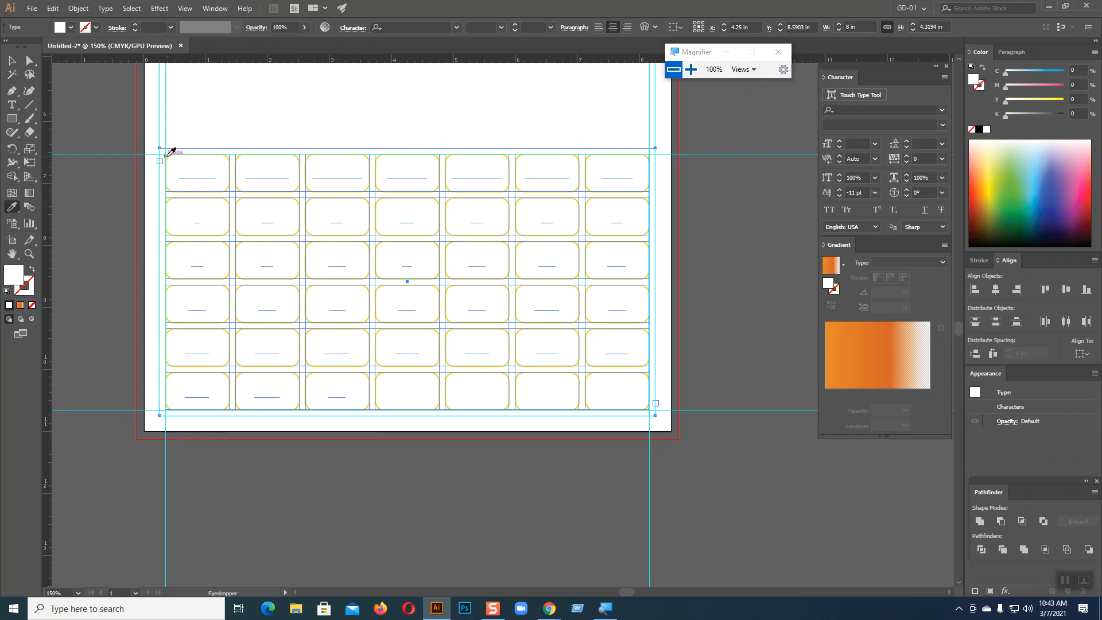
{"action": "left_click", "coordinate": [172, 151]}
{"action": "left_click", "coordinate": [16, 63]}
{"action": "left_click", "coordinate": [712, 248]}
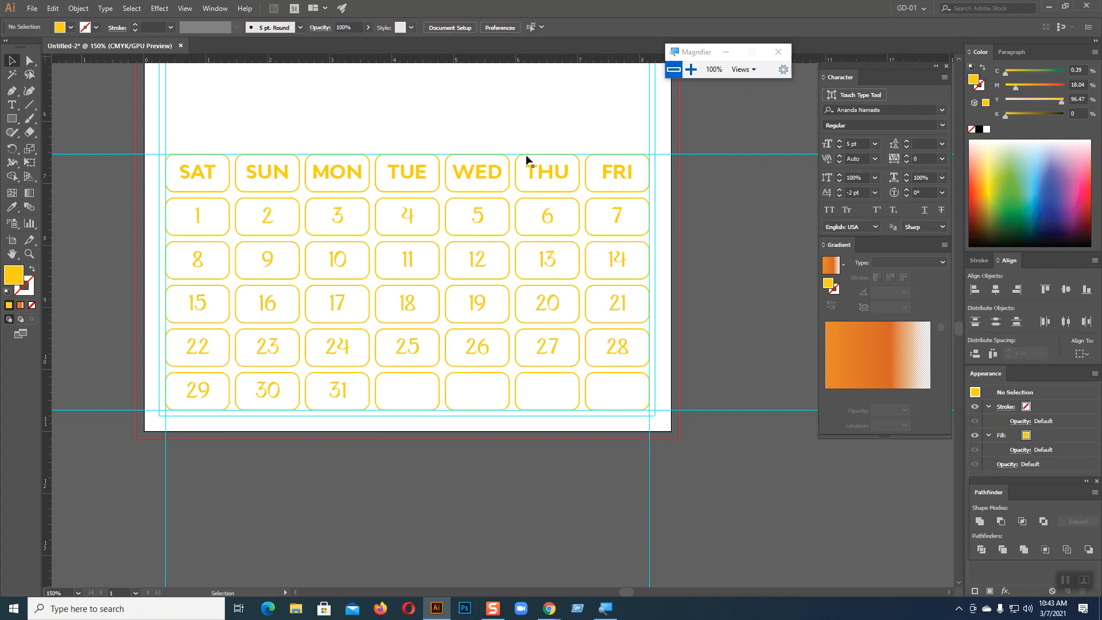
Draw a small red swatch rectangle beside the page
{"action": "key", "text": "t"}
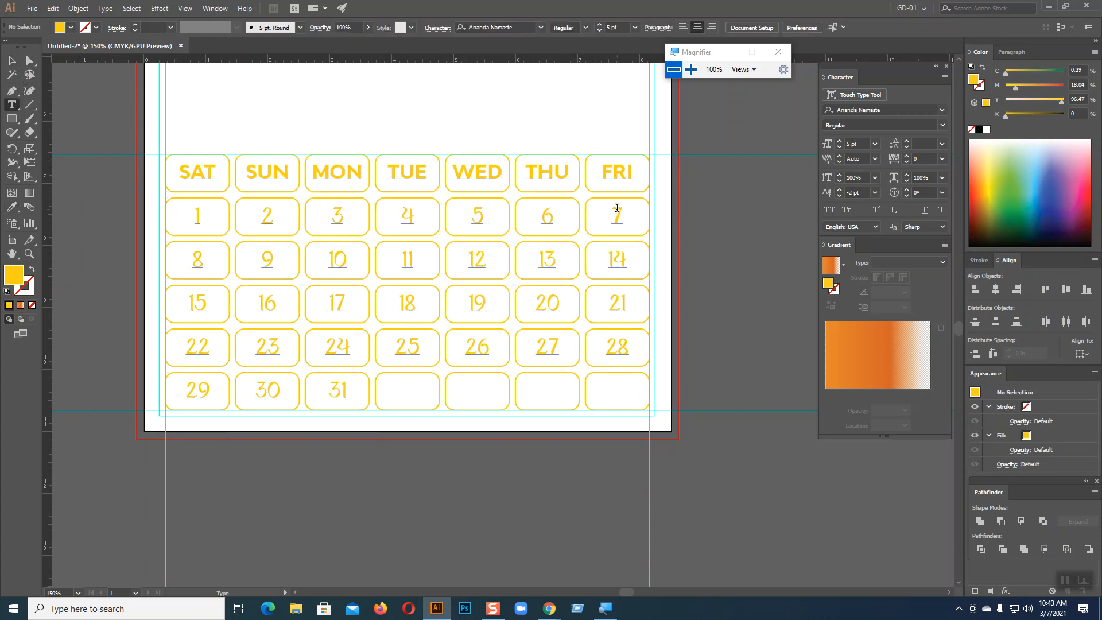
{"action": "double_click", "coordinate": [620, 209]}
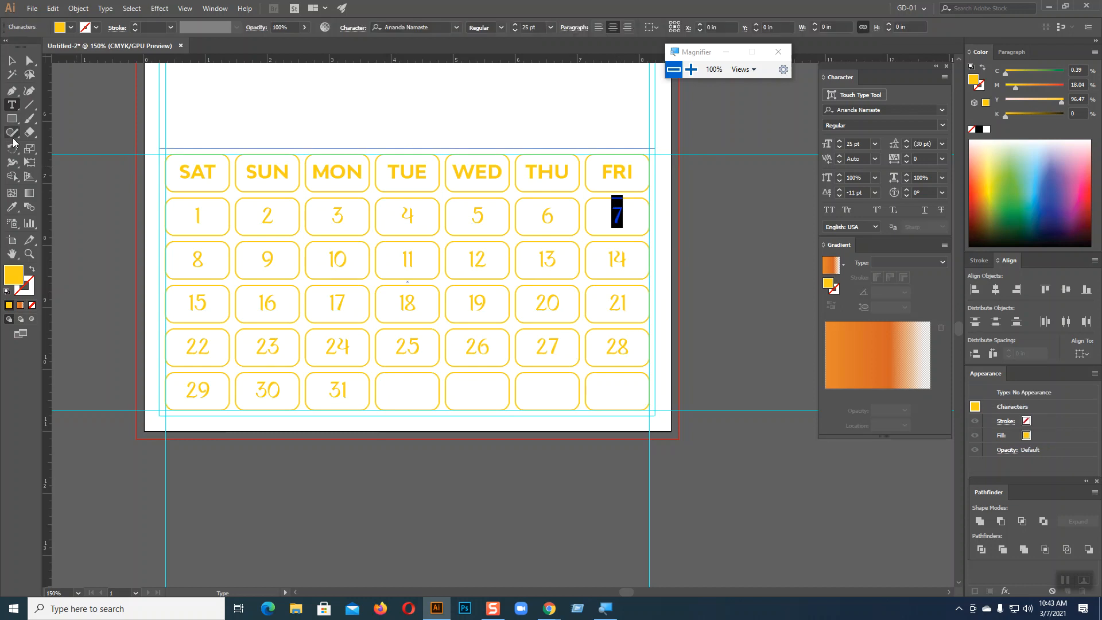
{"action": "left_click", "coordinate": [13, 120]}
{"action": "left_click_drag", "start_coordinate": [704, 196], "coordinate": [743, 248]}
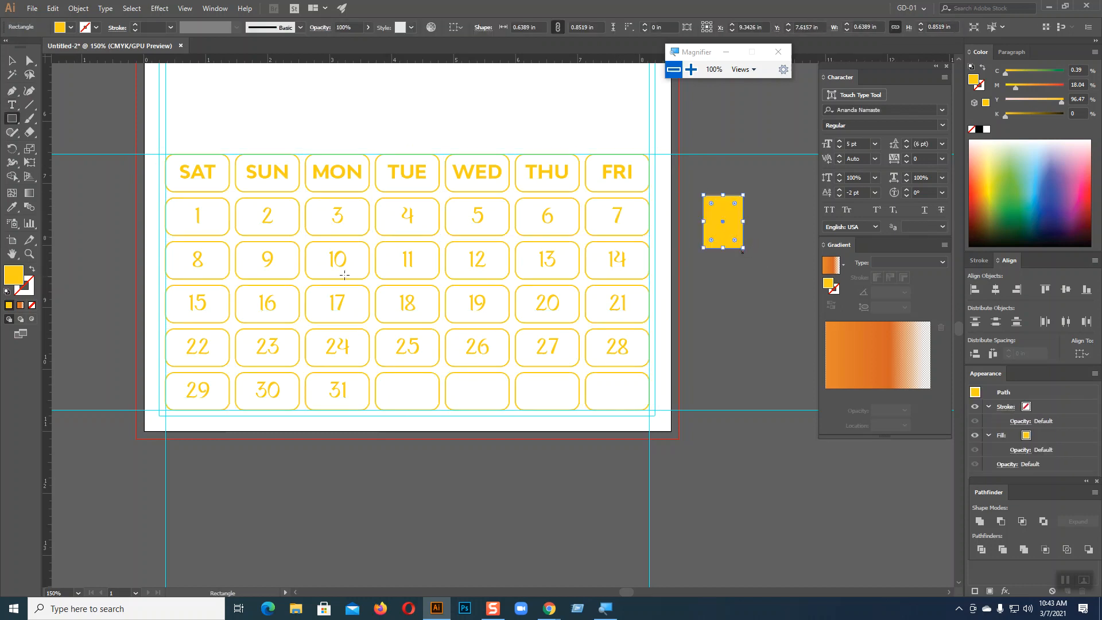
{"action": "left_click", "coordinate": [1085, 192]}
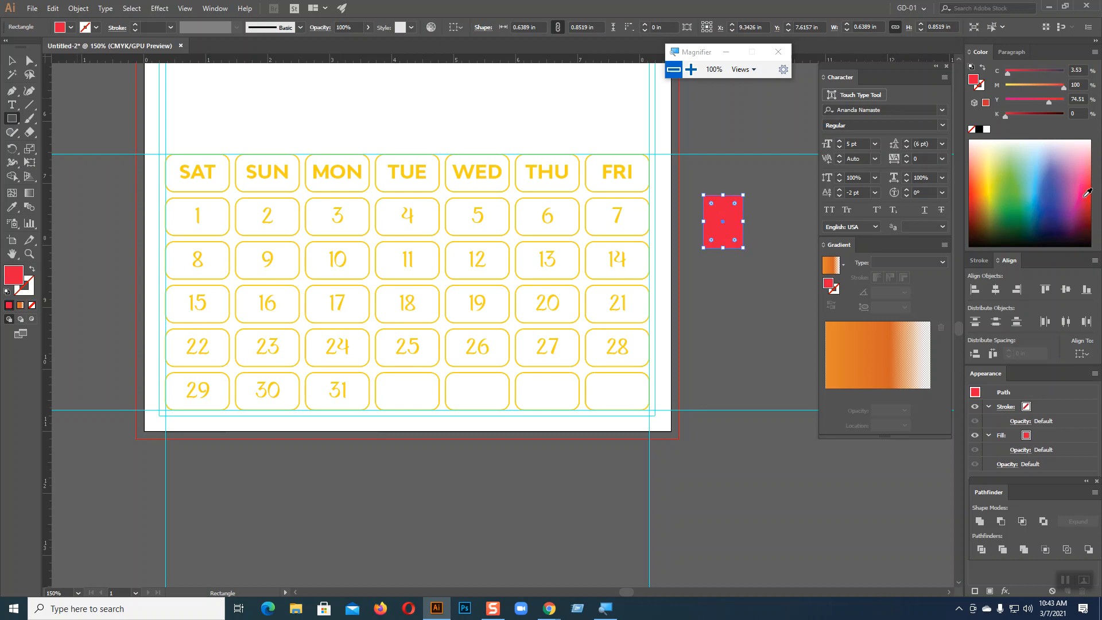
Turn the FRI header and date 7 red by sampling the swatch
{"action": "left_click", "coordinate": [12, 104]}
{"action": "left_click_drag", "start_coordinate": [602, 172], "coordinate": [637, 171]}
{"action": "left_click", "coordinate": [11, 208]}
{"action": "left_click", "coordinate": [715, 220]}
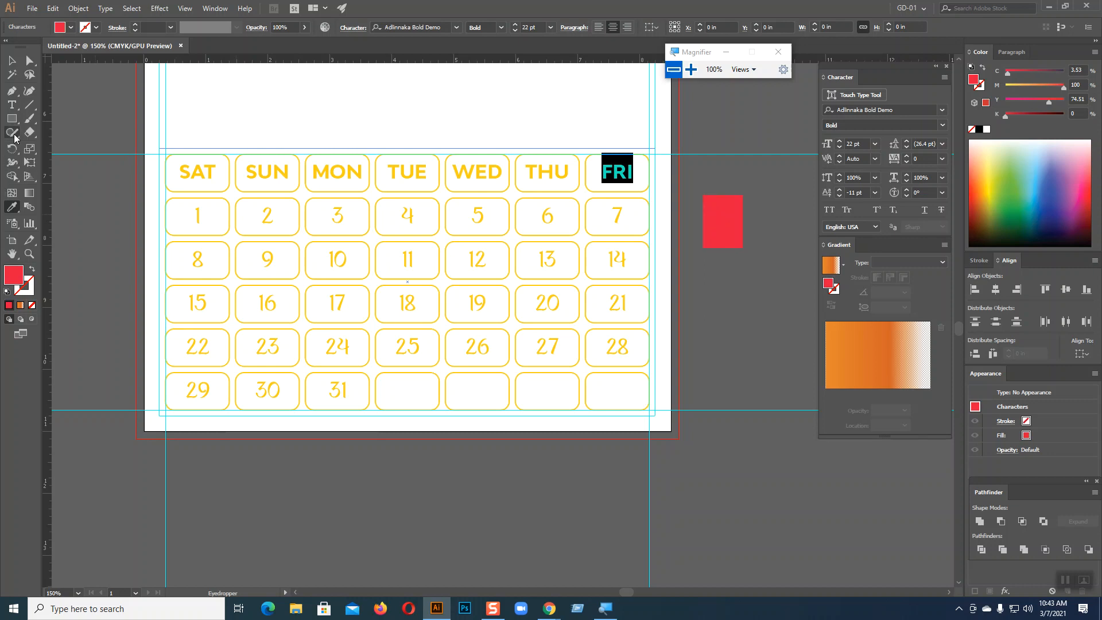
{"action": "left_click", "coordinate": [11, 105]}
{"action": "double_click", "coordinate": [616, 211]}
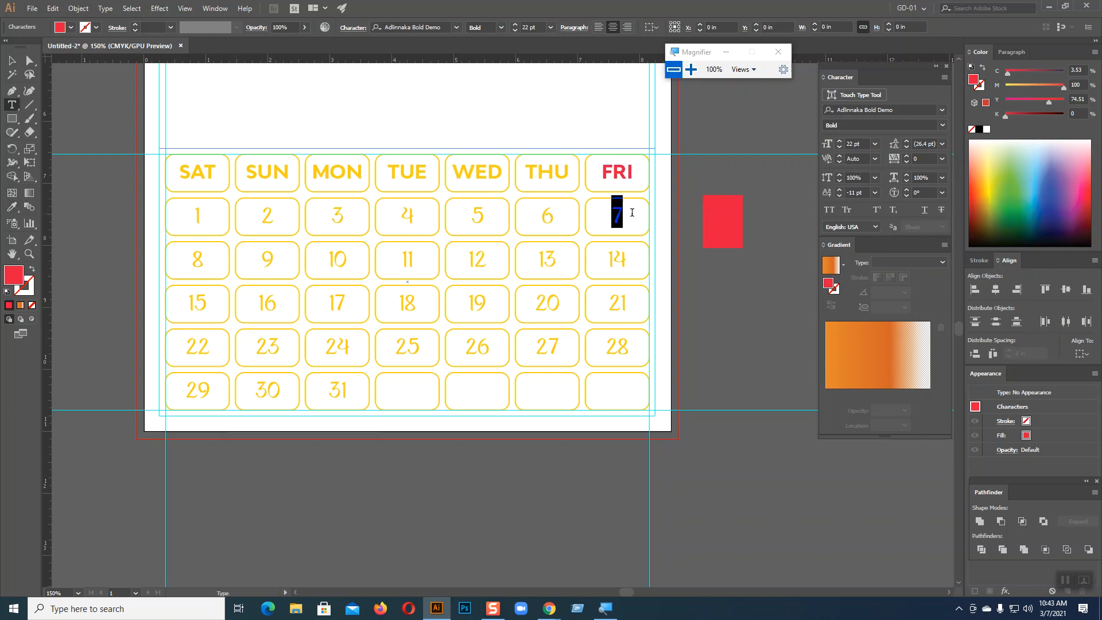
{"action": "left_click", "coordinate": [12, 208]}
{"action": "left_click", "coordinate": [728, 216]}
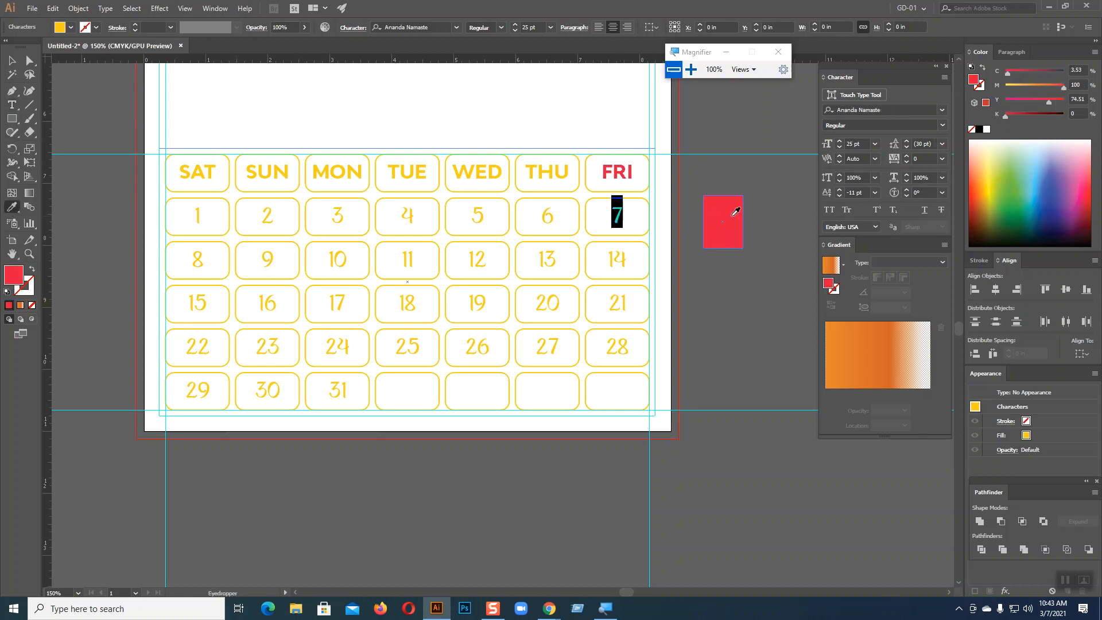
Turn the Friday dates 14, 21 and 28 red from the swatch
{"action": "left_click", "coordinate": [11, 105]}
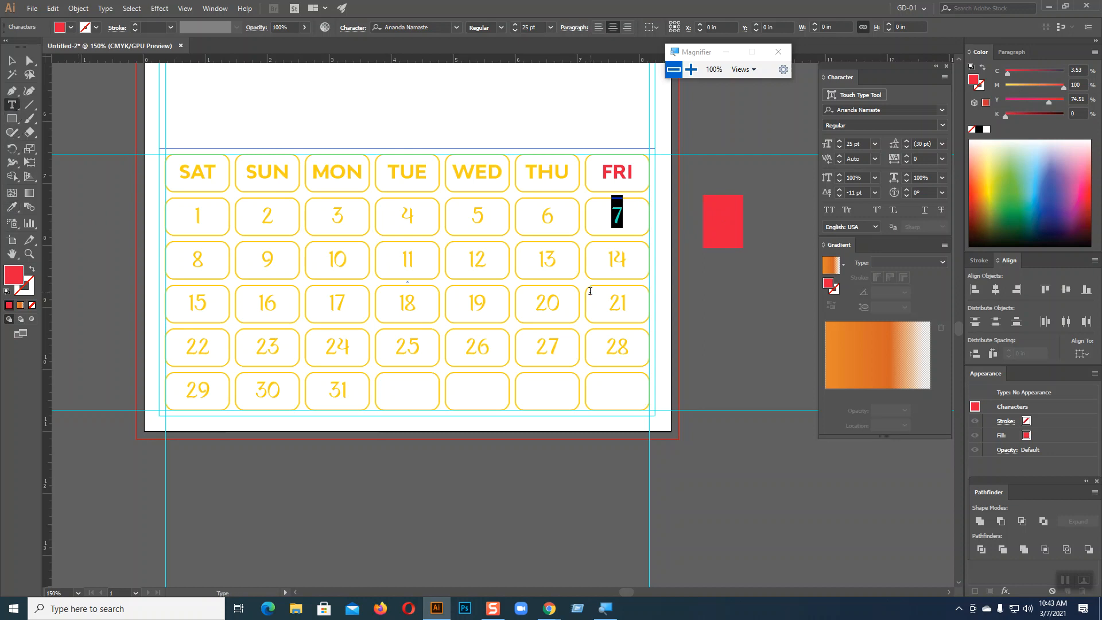
{"action": "mouse_move", "coordinate": [613, 259]}
{"action": "left_mouse_down"}
{"action": "mouse_move", "coordinate": [629, 260]}
{"action": "mouse_move", "coordinate": [601, 259]}
{"action": "left_mouse_up"}
{"action": "left_click", "coordinate": [14, 210]}
{"action": "left_click", "coordinate": [715, 208]}
{"action": "left_click", "coordinate": [11, 104]}
{"action": "left_click_drag", "start_coordinate": [609, 303], "coordinate": [636, 302]}
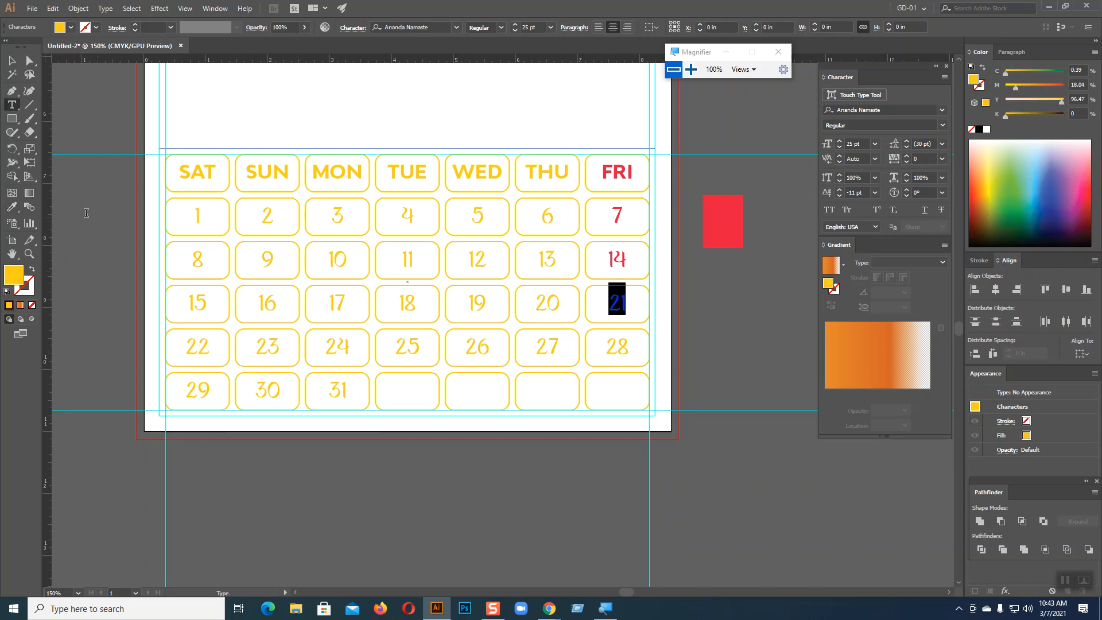
{"action": "left_click", "coordinate": [14, 210]}
{"action": "left_click", "coordinate": [721, 221]}
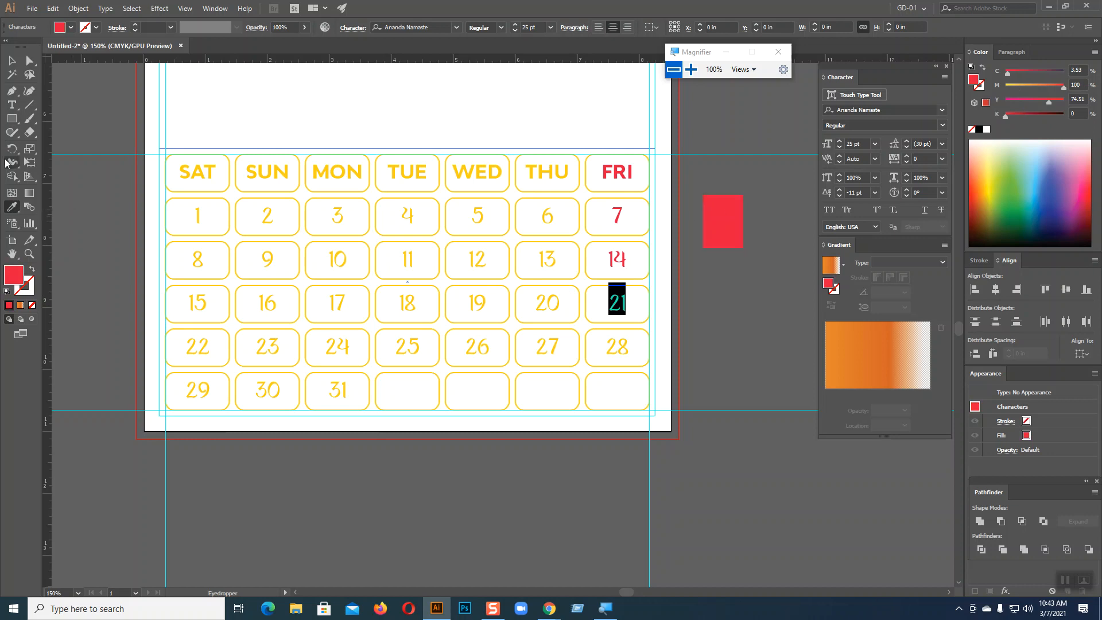
{"action": "left_click", "coordinate": [11, 104]}
{"action": "mouse_move", "coordinate": [617, 348]}
{"action": "left_mouse_down"}
{"action": "mouse_move", "coordinate": [633, 348]}
{"action": "mouse_move", "coordinate": [606, 348]}
{"action": "left_mouse_up"}
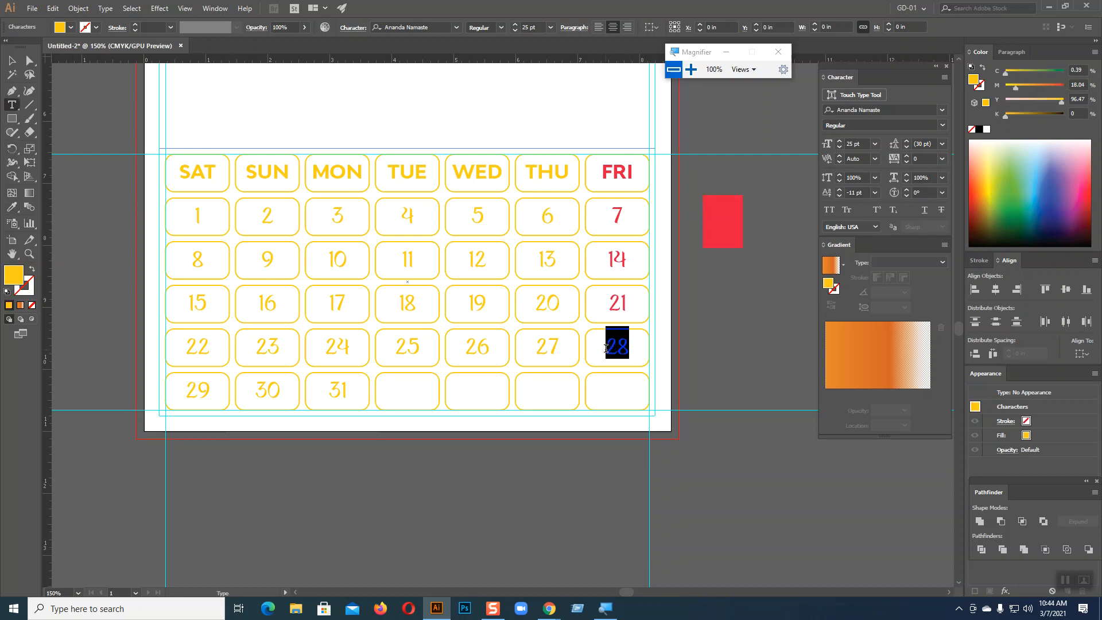
{"action": "left_click", "coordinate": [11, 206]}
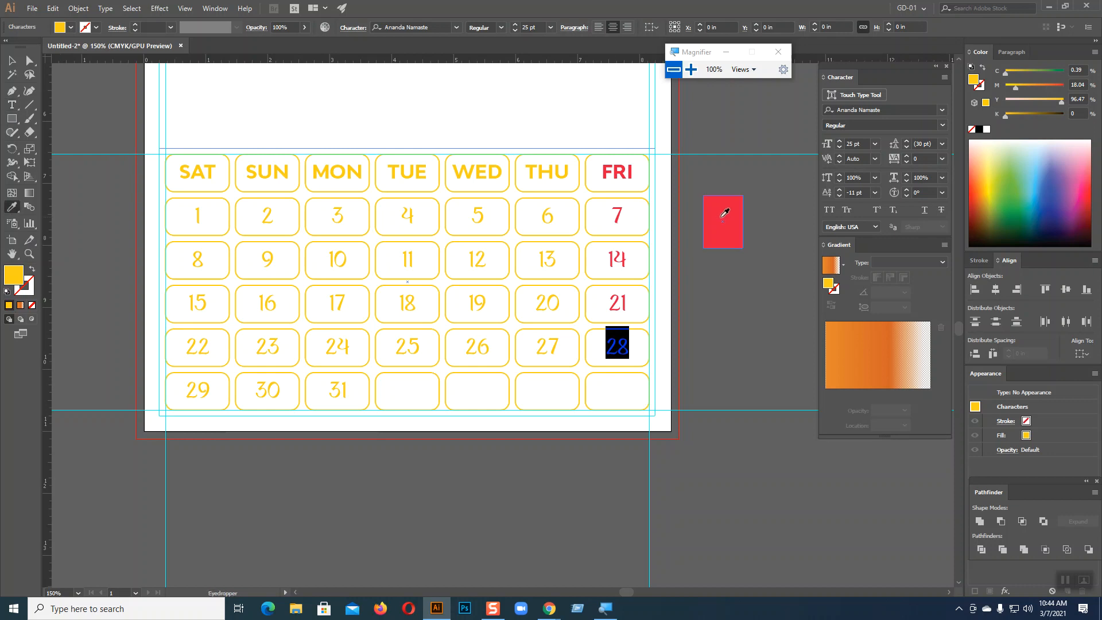
{"action": "left_click", "coordinate": [723, 222]}
{"action": "left_click", "coordinate": [12, 61]}
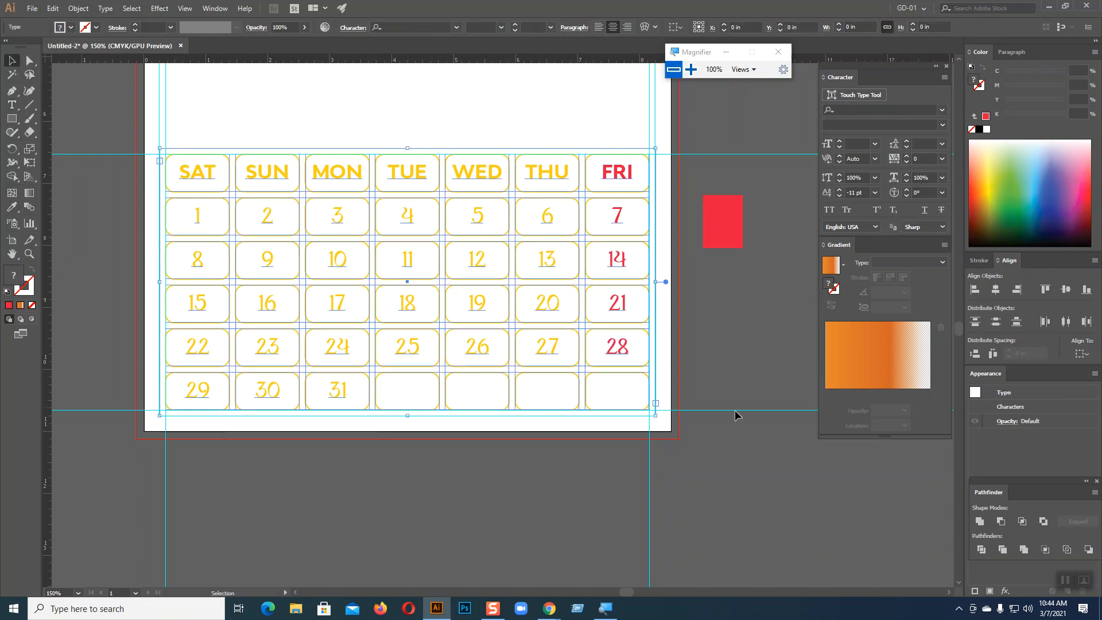
{"action": "left_click", "coordinate": [754, 432]}
{"action": "scroll", "coordinate": [753, 430], "scroll_direction": "up", "scroll_amount": 3}
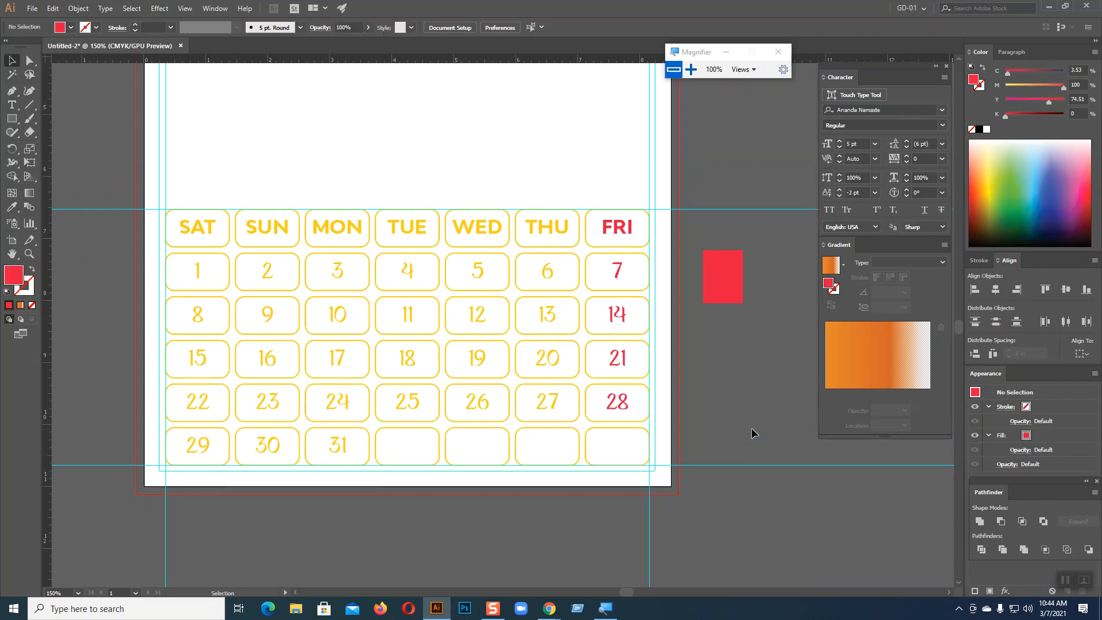
Zoom out to frame the whole letter page and draw a red bar across it above the grid
{"action": "scroll", "coordinate": [754, 434], "scroll_direction": "down", "scroll_amount": 1}
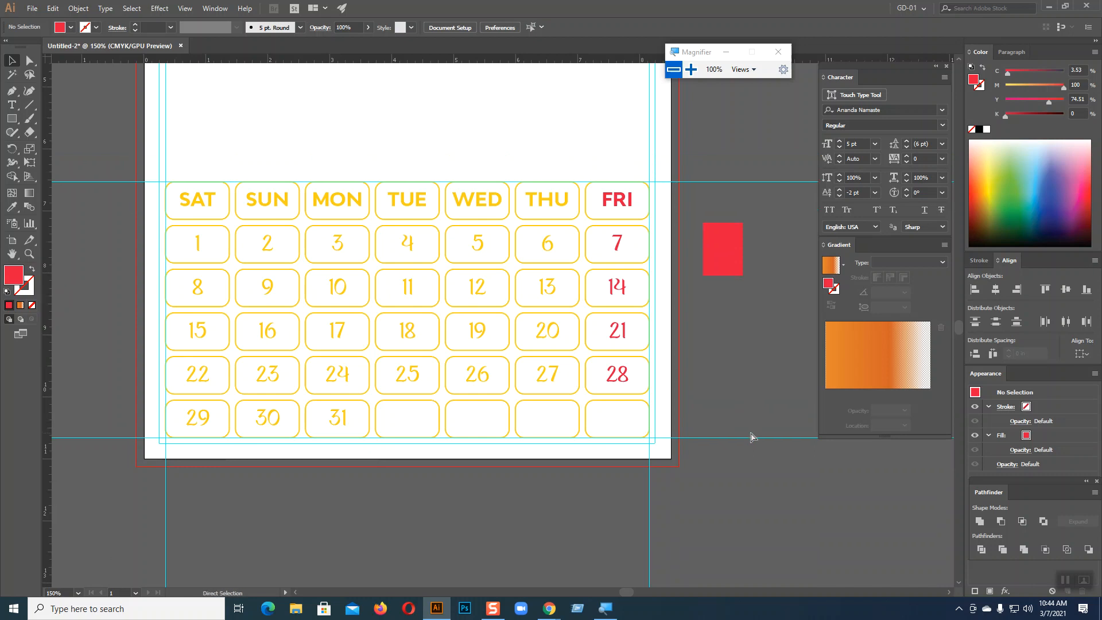
{"action": "key", "text": "ctrl+minus"}
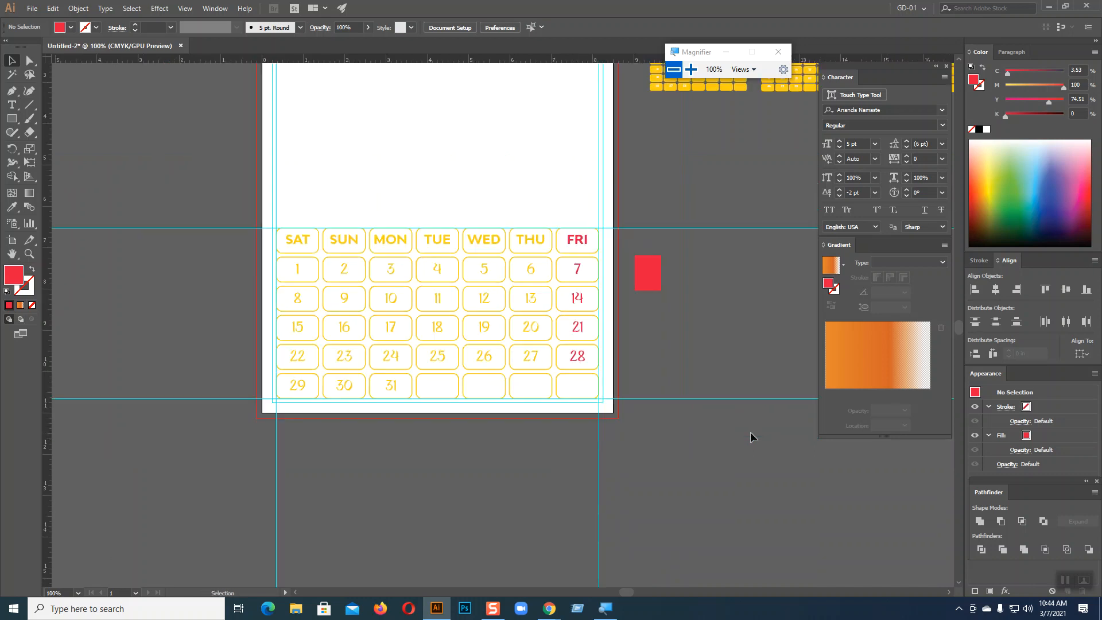
{"action": "scroll", "coordinate": [748, 417], "scroll_direction": "up", "scroll_amount": 3}
{"action": "scroll", "coordinate": [725, 389], "scroll_direction": "up", "scroll_amount": 2}
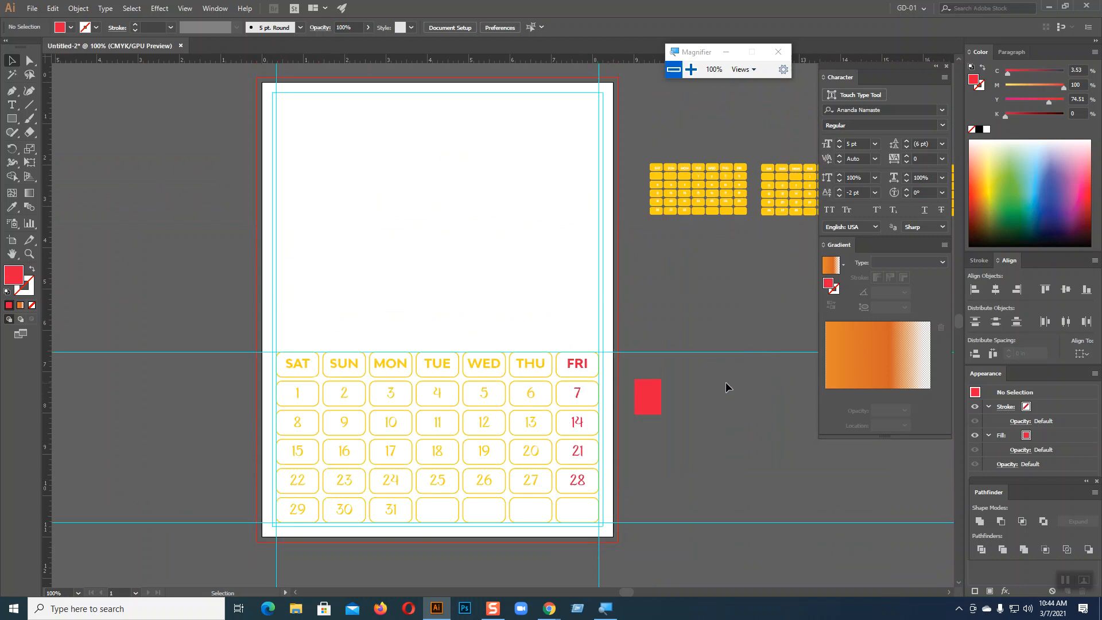
{"action": "scroll", "coordinate": [725, 381], "scroll_direction": "down", "scroll_amount": 3}
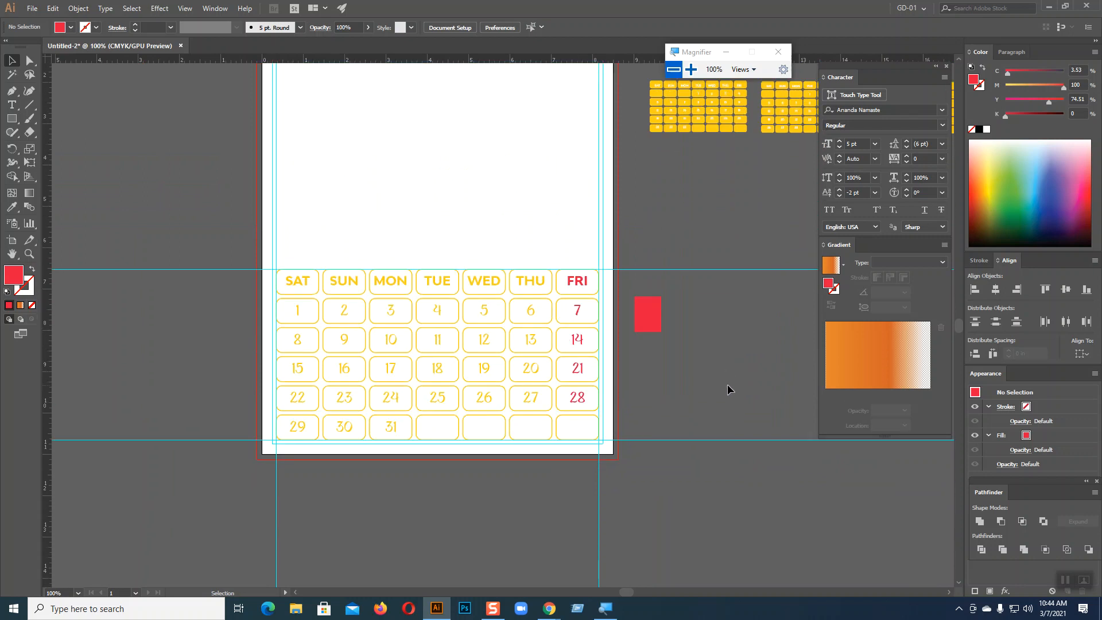
{"action": "left_click", "coordinate": [13, 119]}
{"action": "left_click_drag", "start_coordinate": [276, 240], "coordinate": [602, 269]}
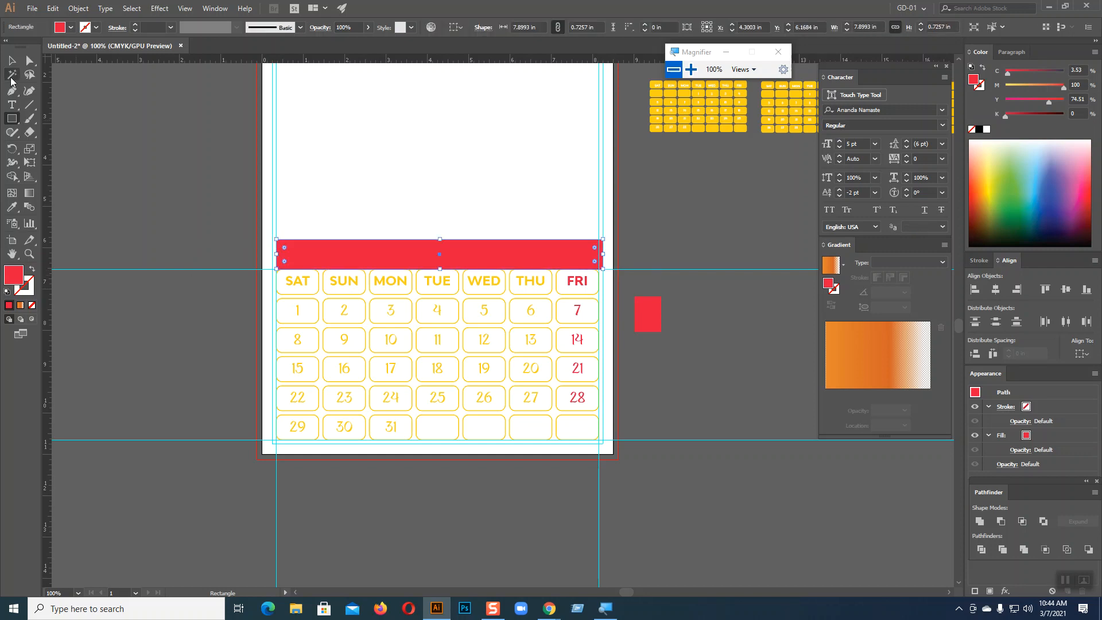
Stretch the red test bar to 8 in wide, then move it off the calendar and delete it
{"action": "left_click", "coordinate": [12, 61]}
{"action": "left_click_drag", "start_coordinate": [279, 253], "coordinate": [276, 254]}
{"action": "left_click", "coordinate": [697, 233]}
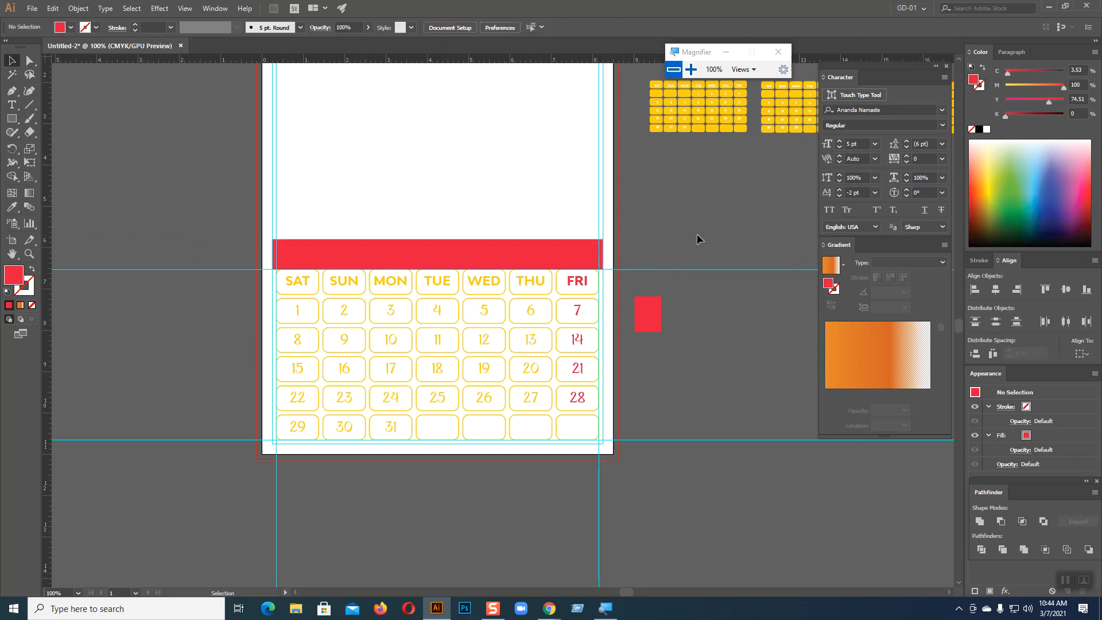
{"action": "left_click", "coordinate": [528, 250]}
{"action": "left_click_drag", "start_coordinate": [527, 250], "coordinate": [438, 183]}
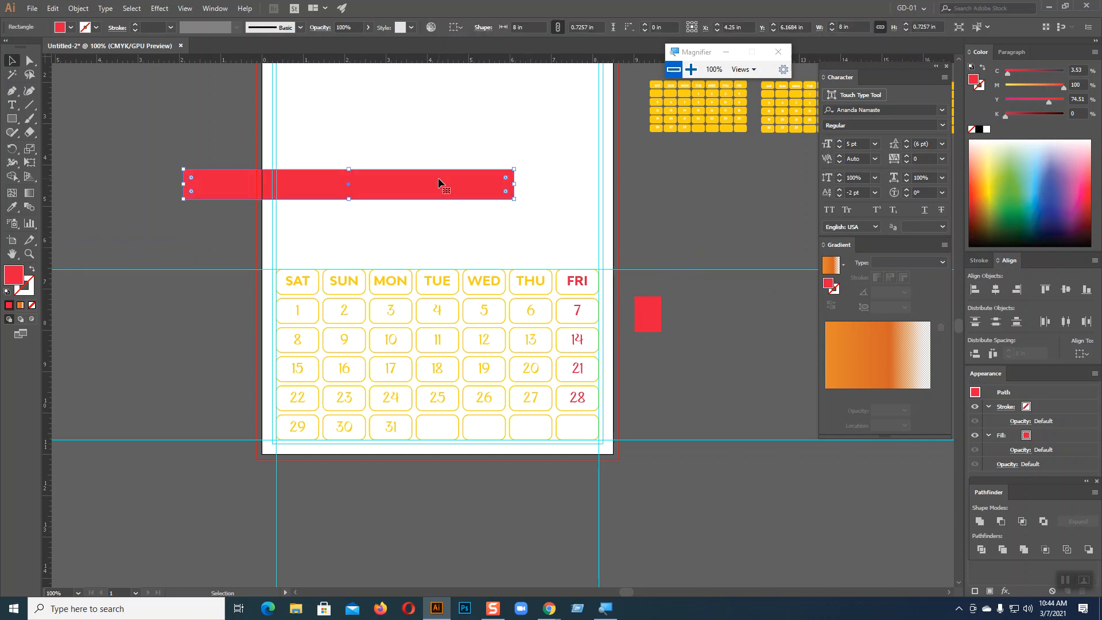
{"action": "key", "text": "Delete"}
Scale the whole calendar grid down slightly and nudge it into place within the margins
{"action": "left_click_drag", "start_coordinate": [287, 216], "coordinate": [585, 425]}
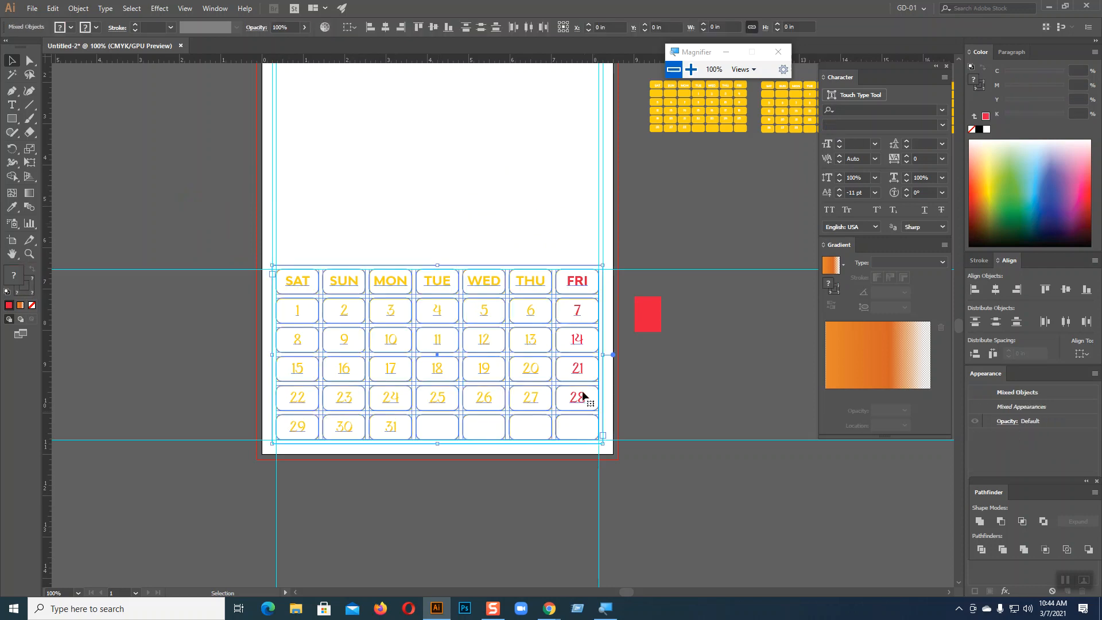
{"action": "left_click_drag", "start_coordinate": [598, 269], "coordinate": [595, 276]}
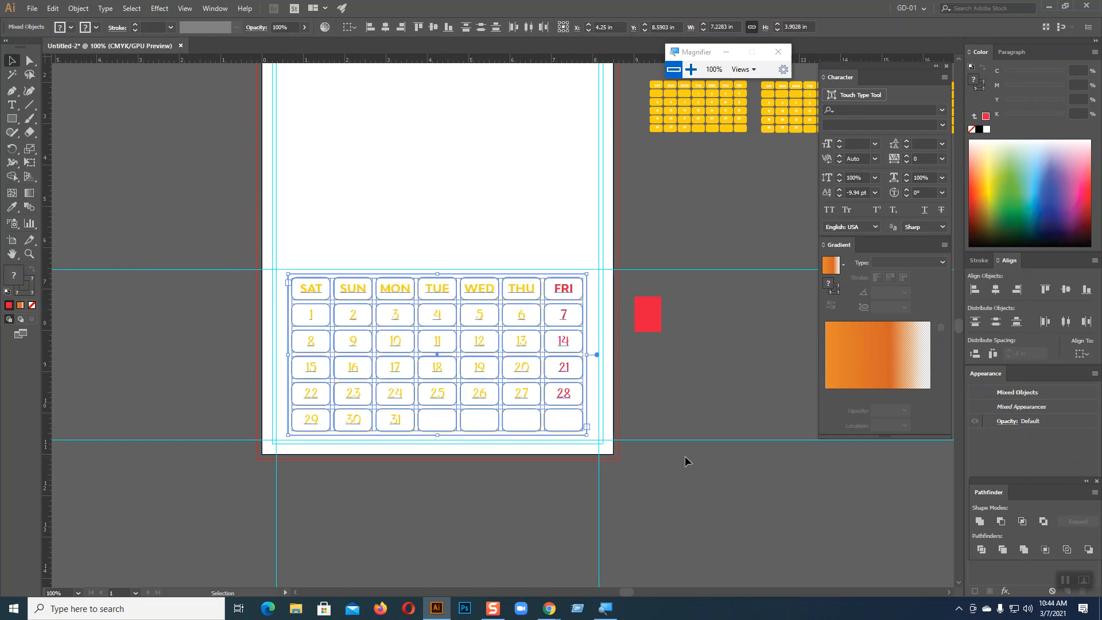
{"action": "key", "text": "Up"}
{"action": "key", "text": "Up"}
{"action": "key", "text": "Up"}
{"action": "key", "text": "Up"}
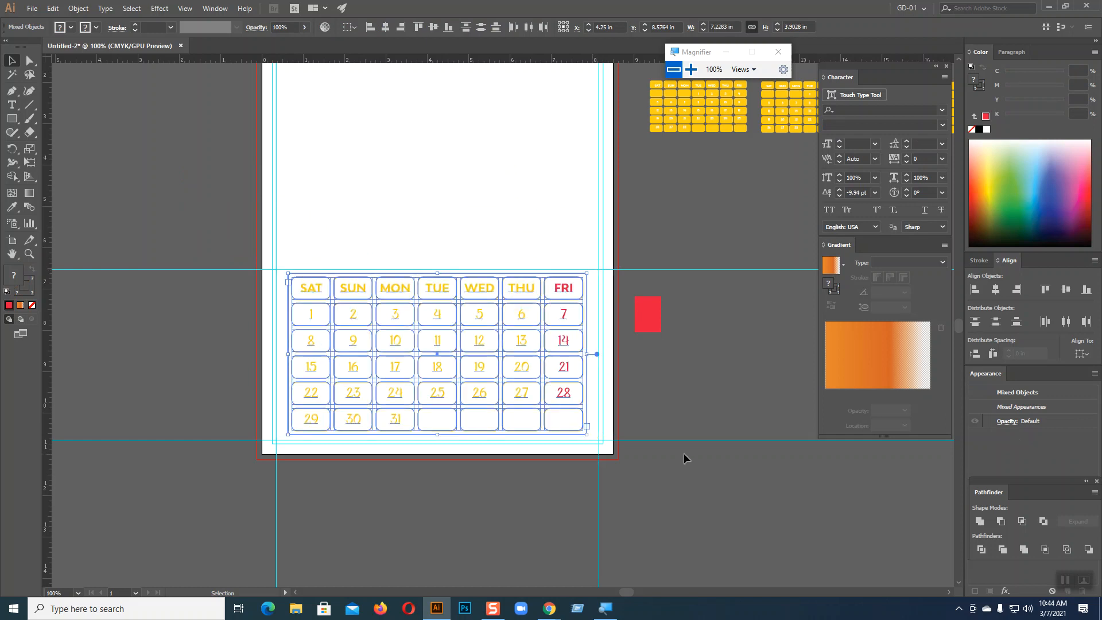
{"action": "key", "text": "Down"}
{"action": "key", "text": "Down"}
{"action": "key", "text": "Down"}
{"action": "key", "text": "Down"}
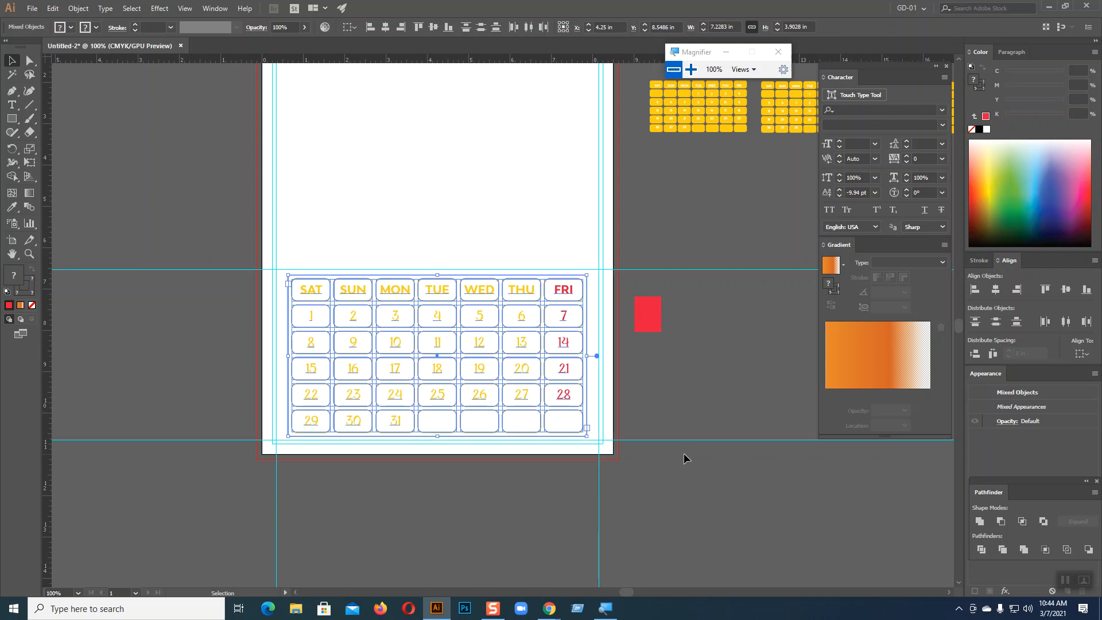
{"action": "left_click", "coordinate": [691, 456]}
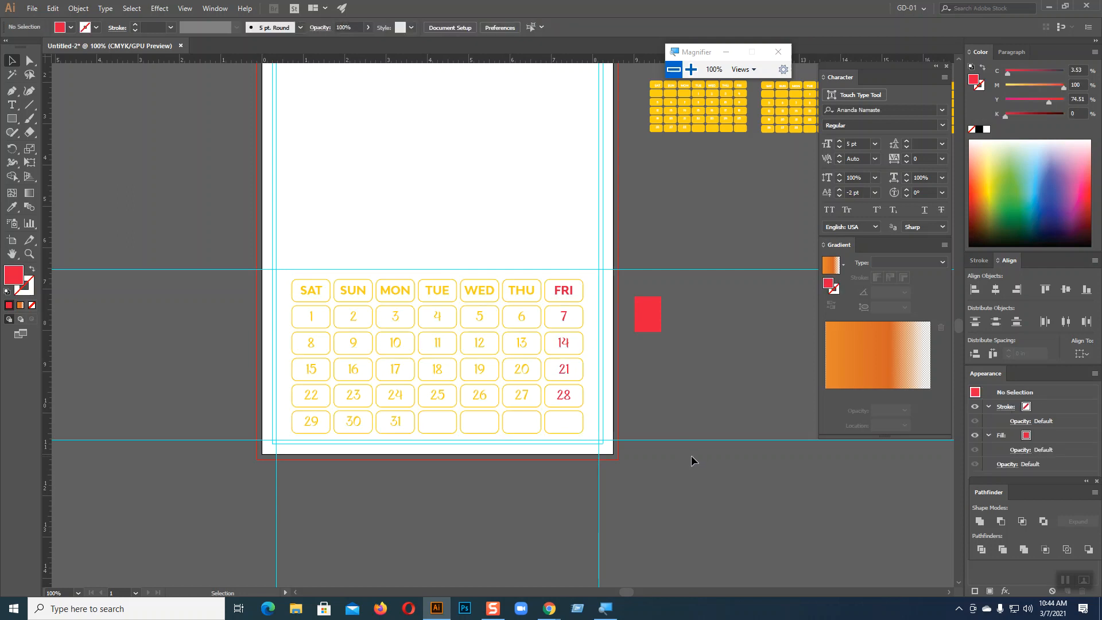
{"action": "left_click", "coordinate": [549, 608]}
Search Google Images for 'Frame png' in a new browser tab
{"action": "left_click", "coordinate": [485, 560]}
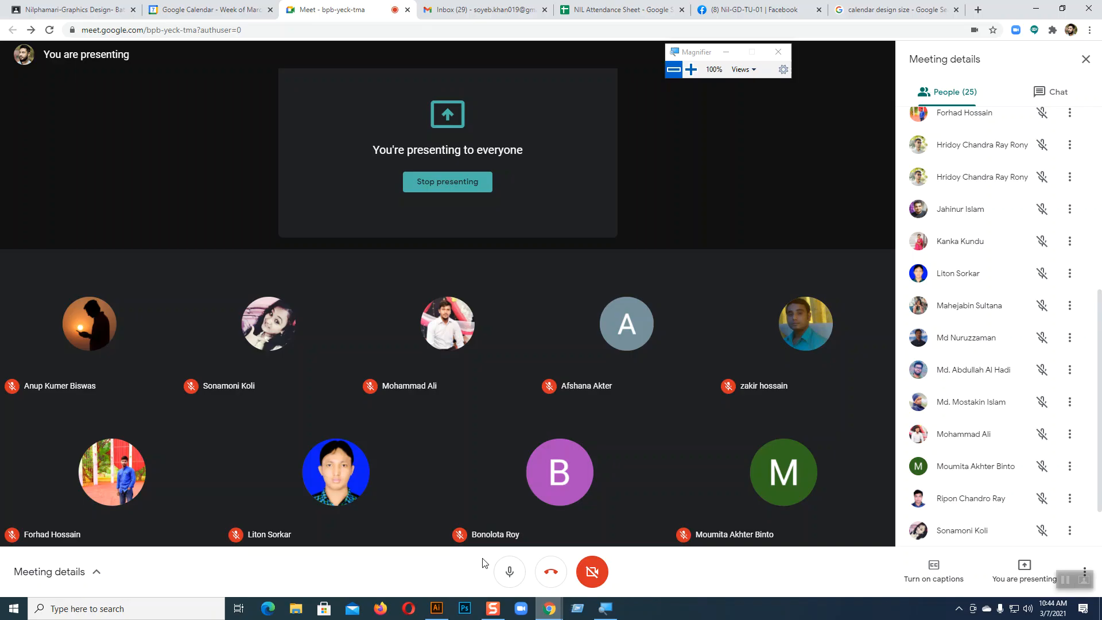
{"action": "left_click", "coordinate": [976, 8]}
{"action": "left_click", "coordinate": [458, 240]}
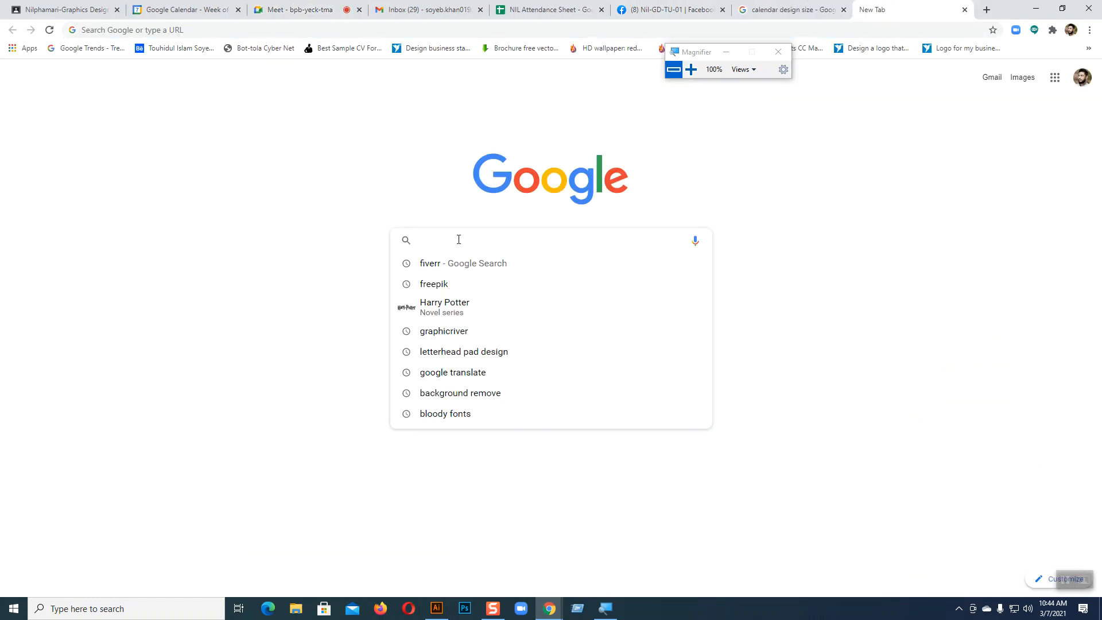
{"action": "type", "text": "Frame"}
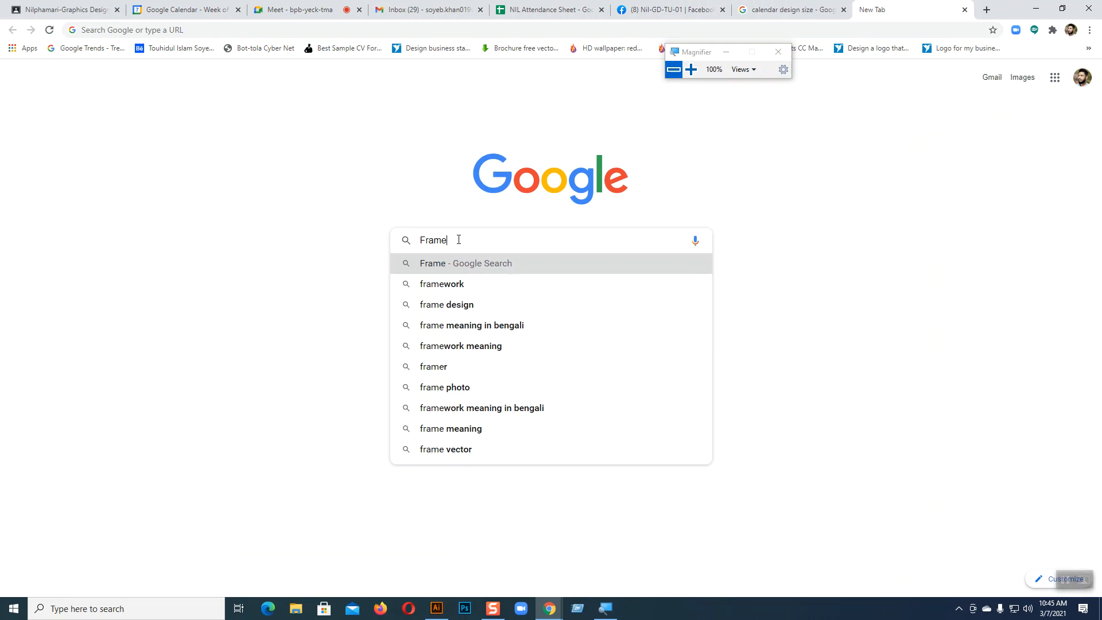
{"action": "left_click", "coordinate": [452, 264]}
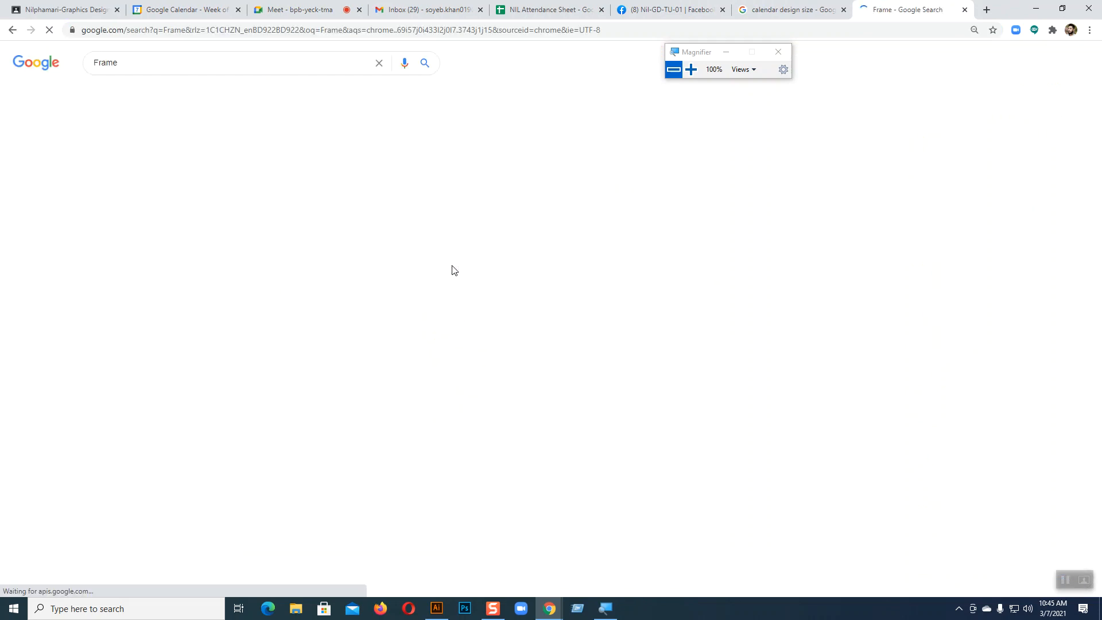
{"action": "left_click", "coordinate": [152, 65]}
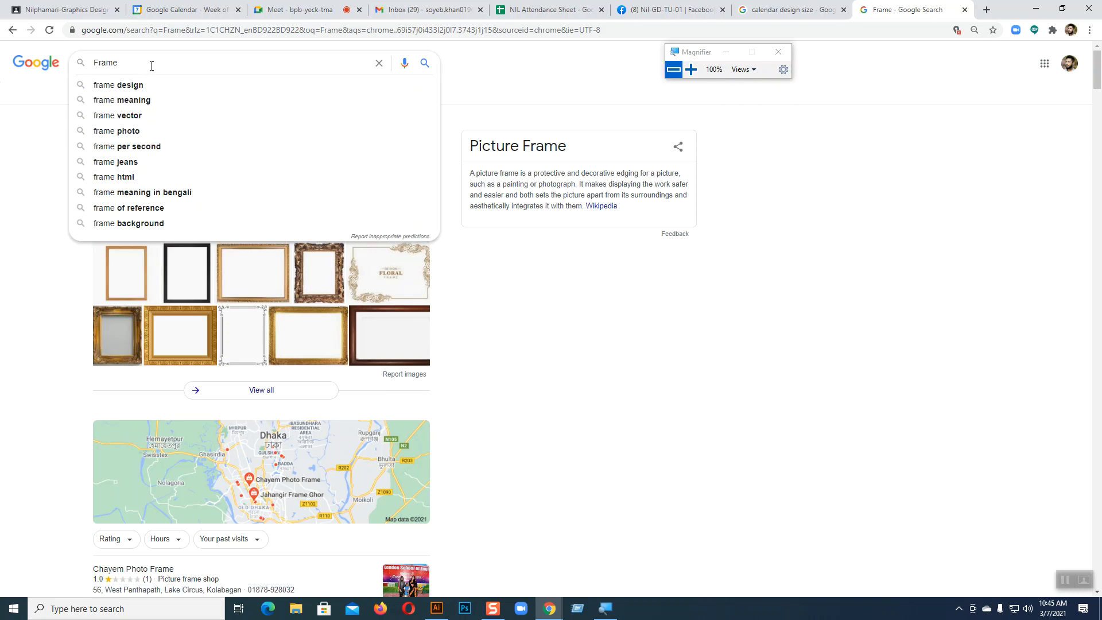
{"action": "type", "text": "png"}
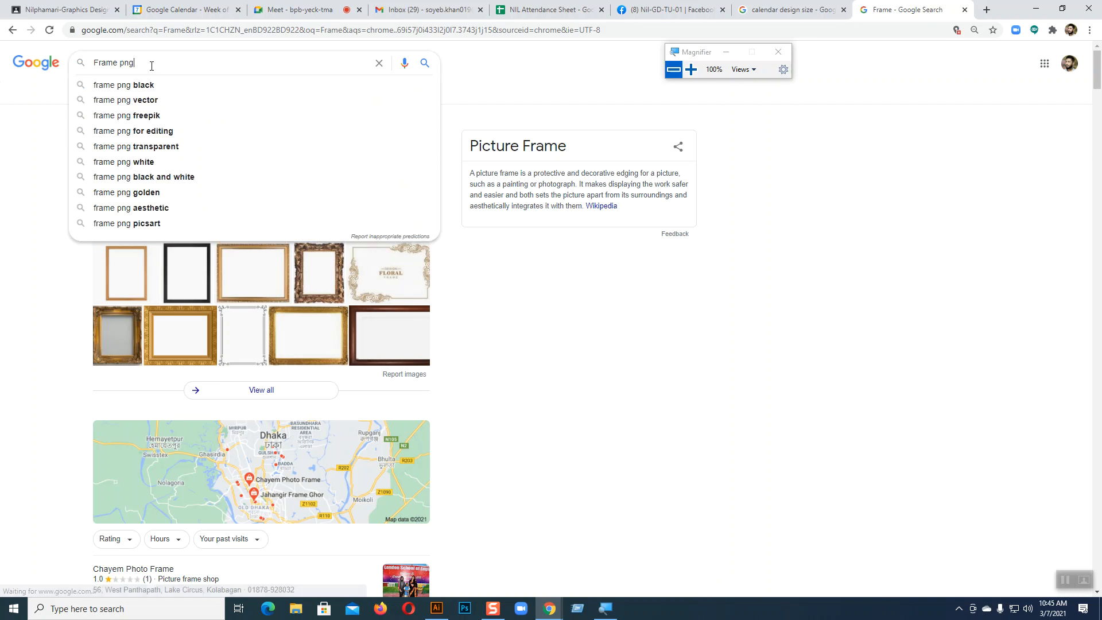
{"action": "key", "text": "Return"}
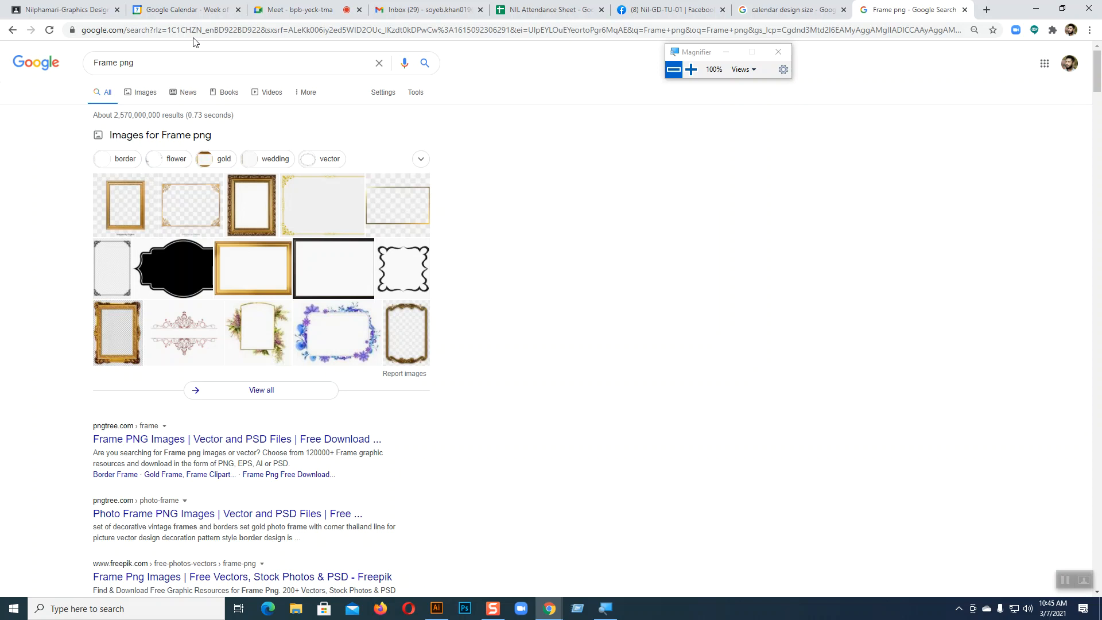
{"action": "left_click", "coordinate": [148, 93]}
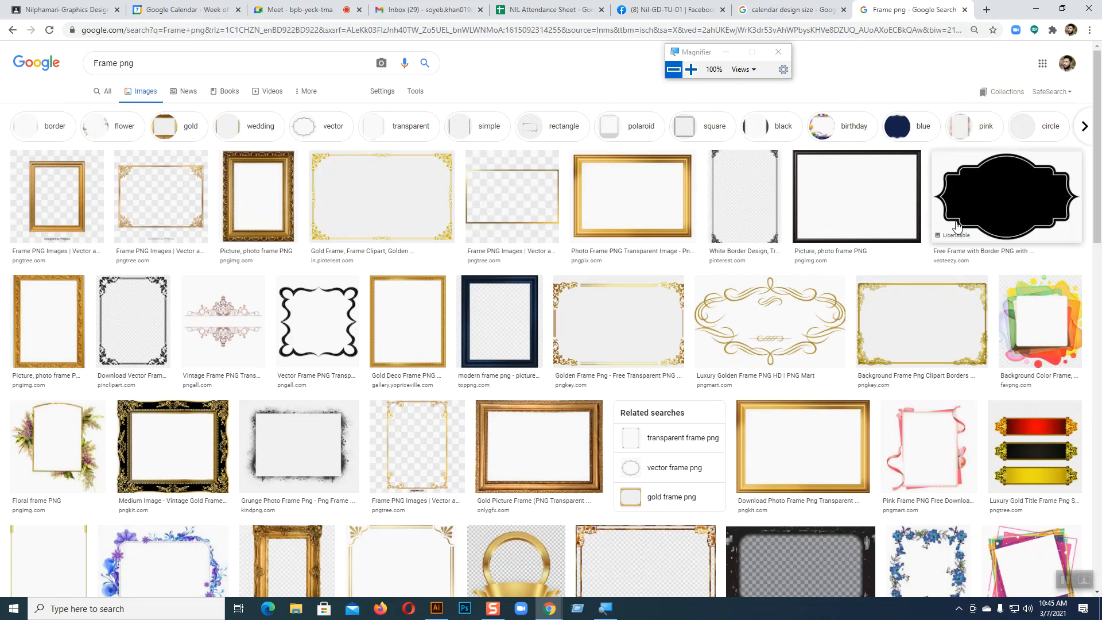
Open the golden frame image in its own tab and save it to the Desktop as 21-216411_golden-frame-png
{"action": "left_click", "coordinate": [614, 310]}
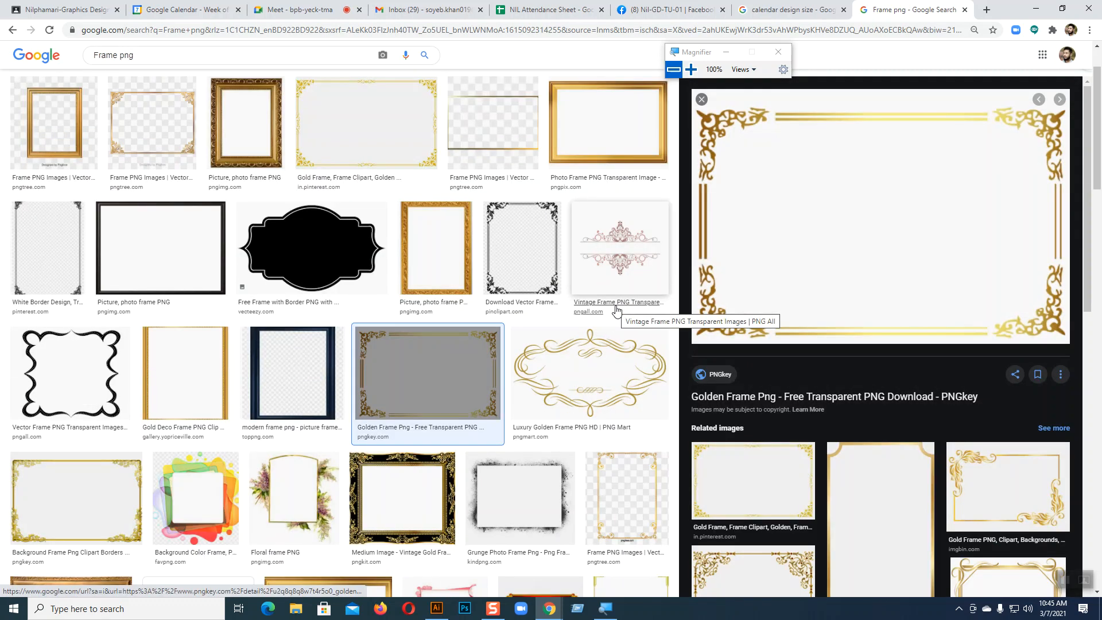
{"action": "right_click", "coordinate": [965, 270]}
{"action": "left_click", "coordinate": [968, 360]}
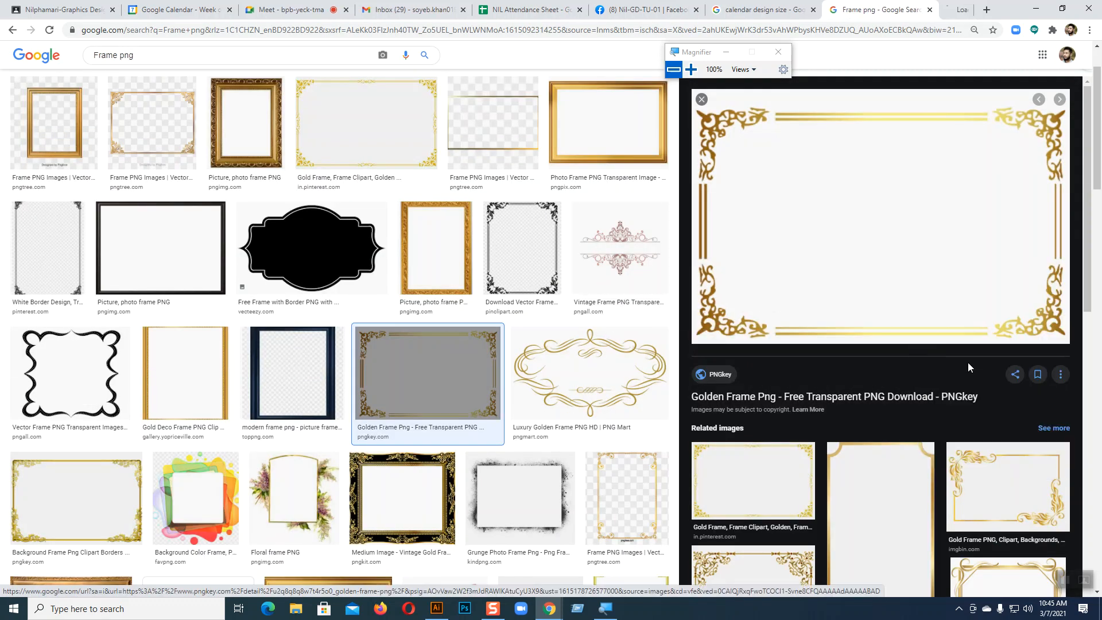
{"action": "left_click", "coordinate": [892, 9]}
{"action": "right_click", "coordinate": [497, 235]}
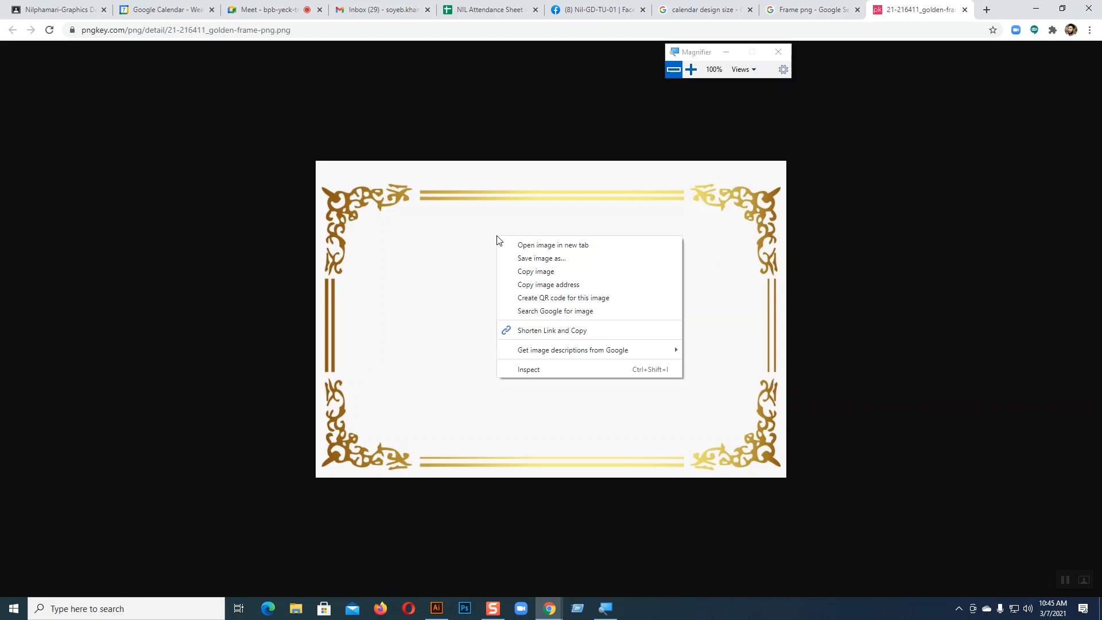
{"action": "left_click", "coordinate": [522, 258]}
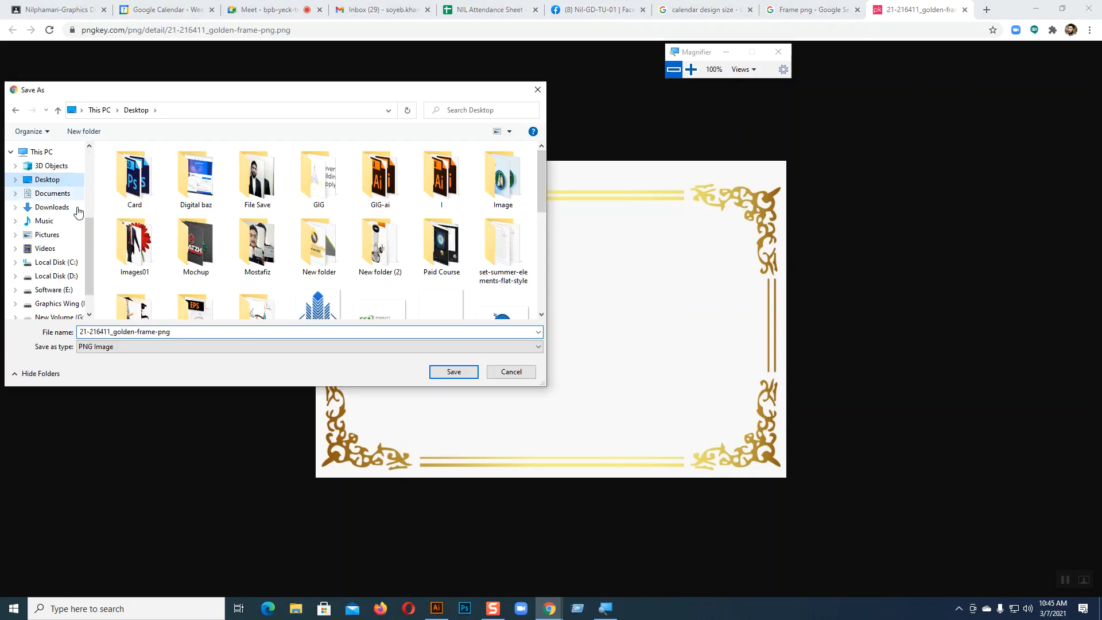
{"action": "left_click", "coordinate": [453, 371]}
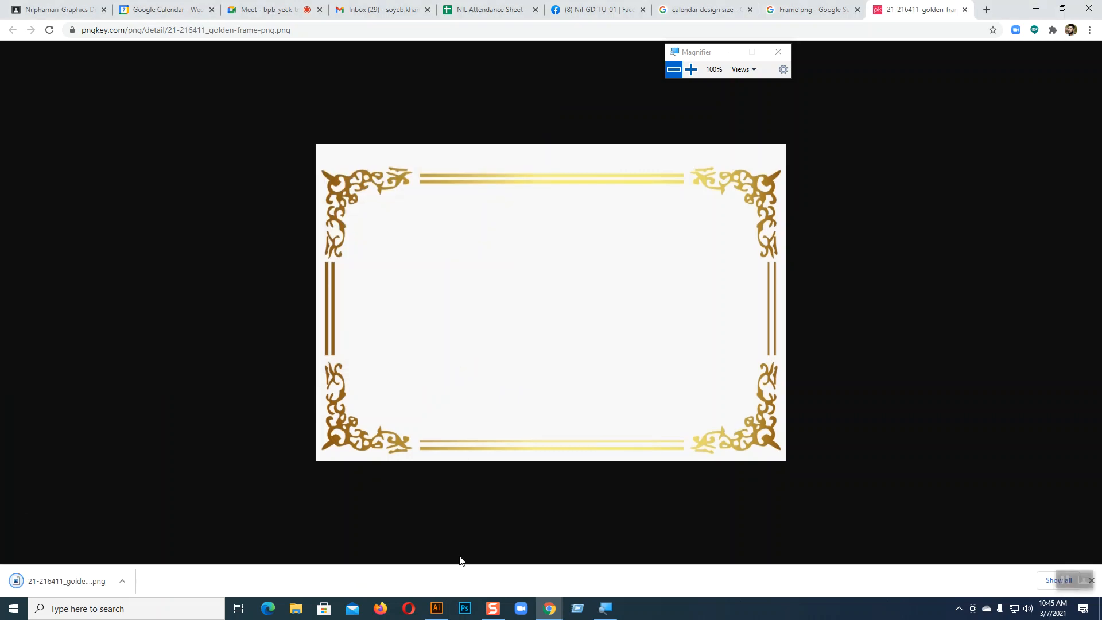
{"action": "left_click", "coordinate": [437, 608]}
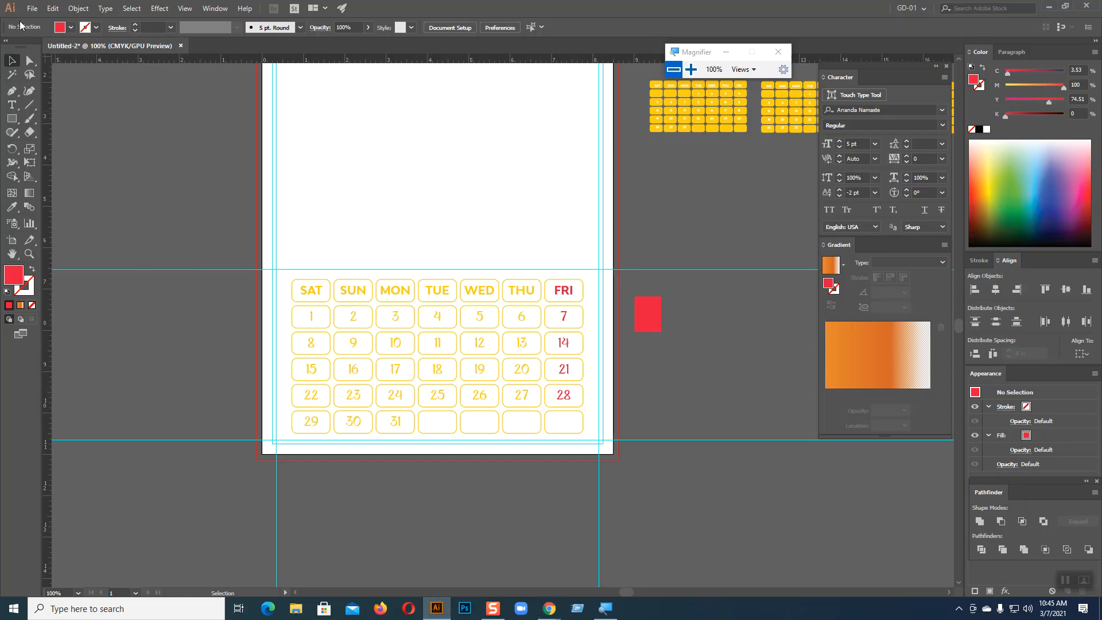
Try opening the golden frame PNG from the Desktop with File > Open, and dismiss the read error
{"action": "left_click", "coordinate": [32, 8]}
{"action": "left_click", "coordinate": [47, 46]}
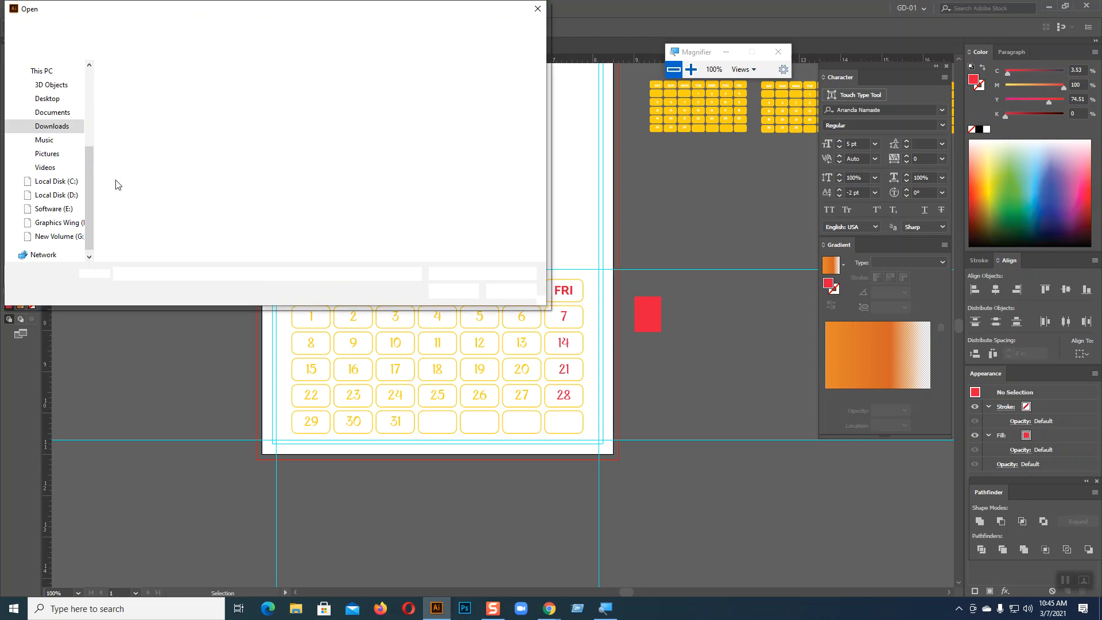
{"action": "left_click", "coordinate": [46, 98]}
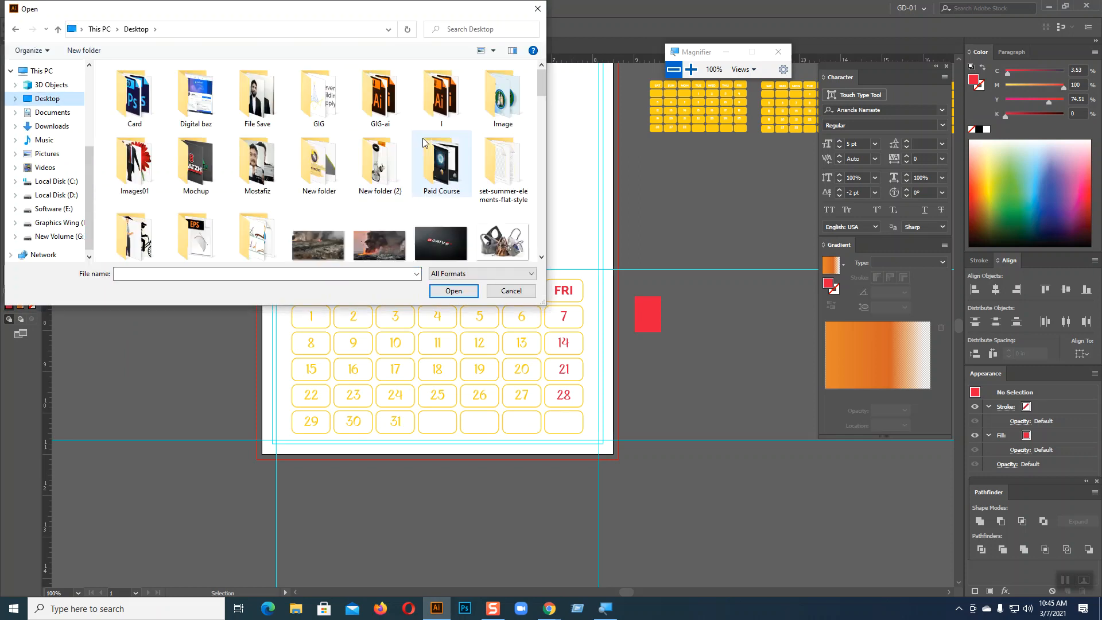
{"action": "scroll", "coordinate": [425, 142], "scroll_direction": "down", "scroll_amount": 2}
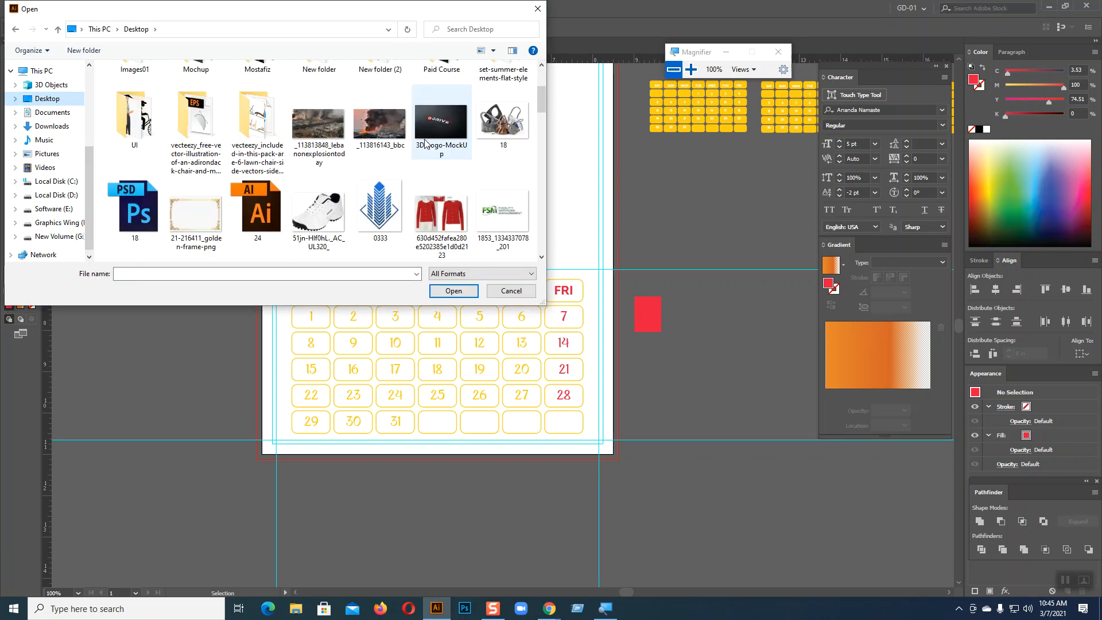
{"action": "left_click", "coordinate": [187, 221]}
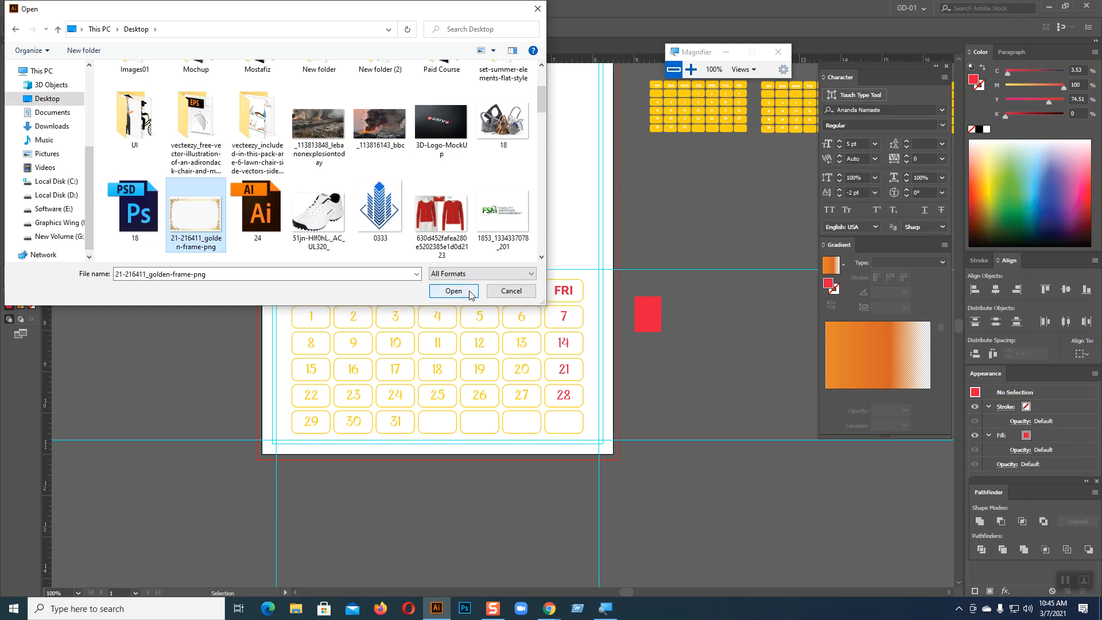
{"action": "left_click", "coordinate": [453, 291]}
{"action": "left_click", "coordinate": [655, 320]}
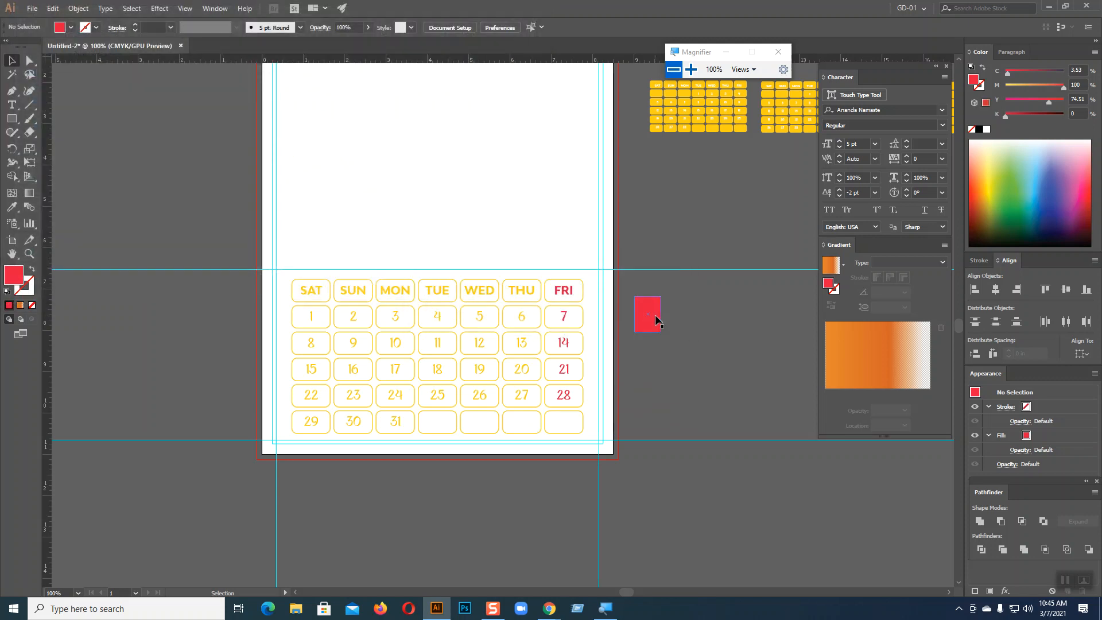
Return to Chrome and close the golden frame image tab
{"action": "left_click", "coordinate": [549, 608]}
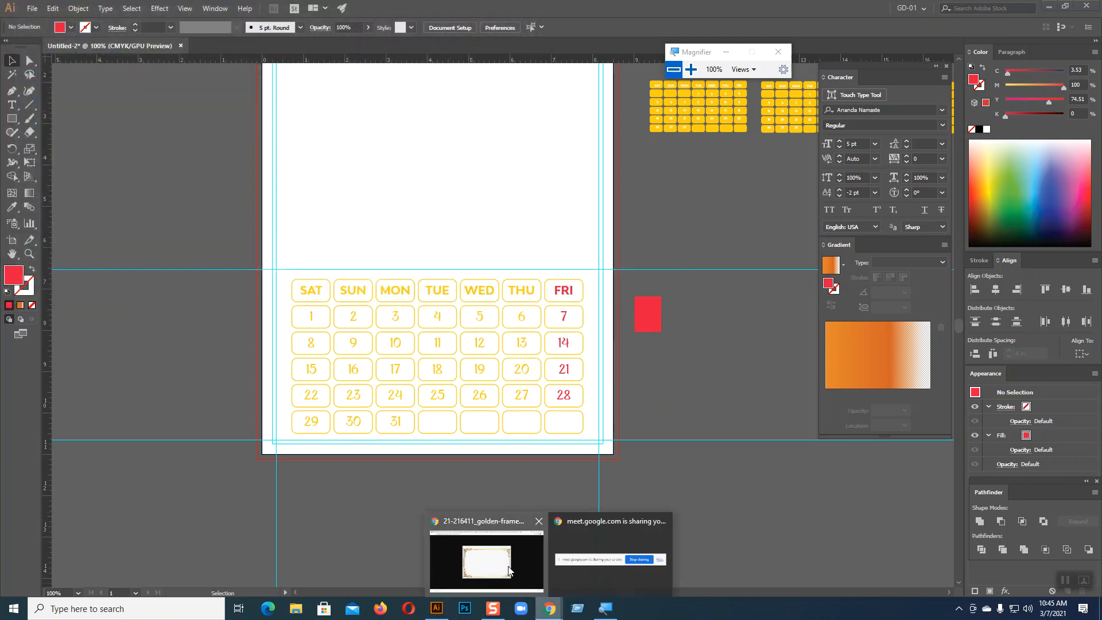
{"action": "left_click", "coordinate": [506, 563]}
{"action": "left_click", "coordinate": [967, 9]}
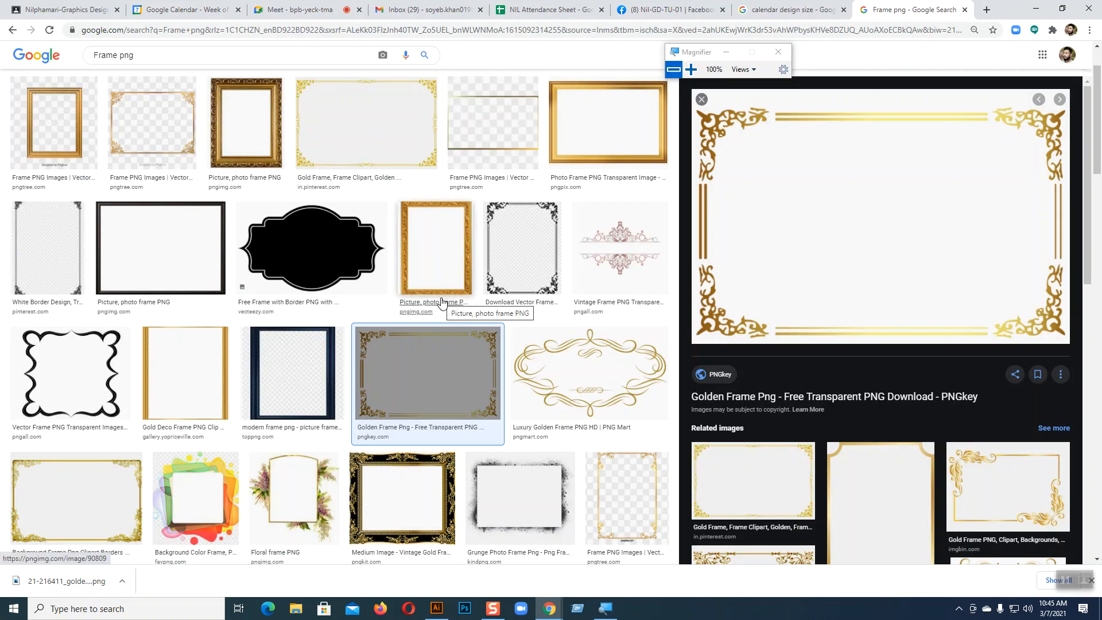
Scroll through the Frame png results and open more related gold frame images
{"action": "scroll", "coordinate": [441, 303], "scroll_direction": "down", "scroll_amount": 4}
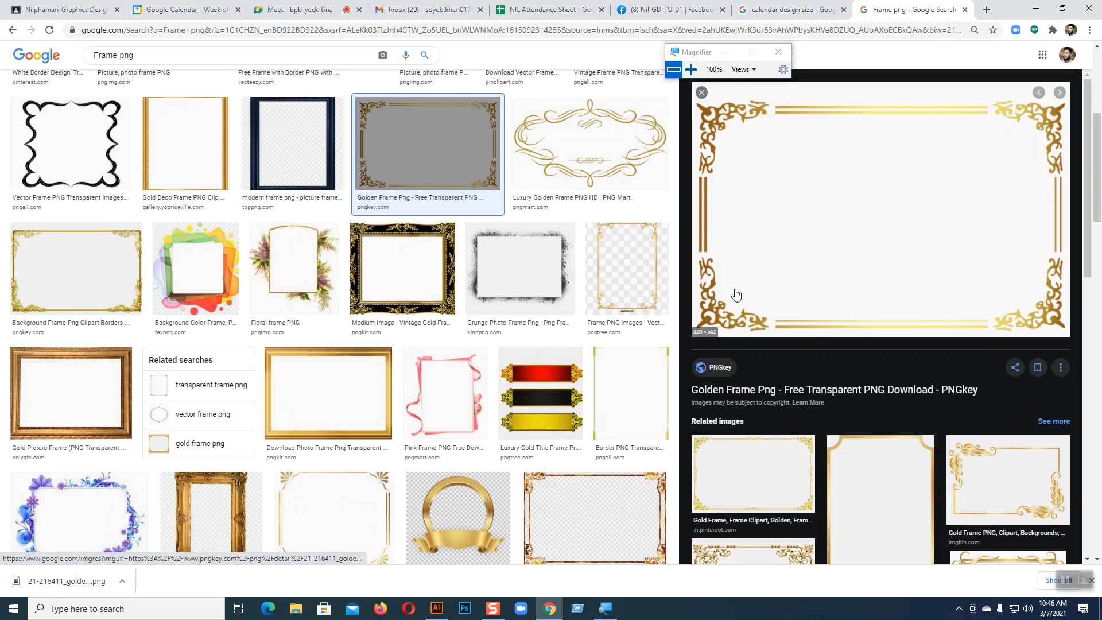
{"action": "scroll", "coordinate": [737, 296], "scroll_direction": "down", "scroll_amount": 3}
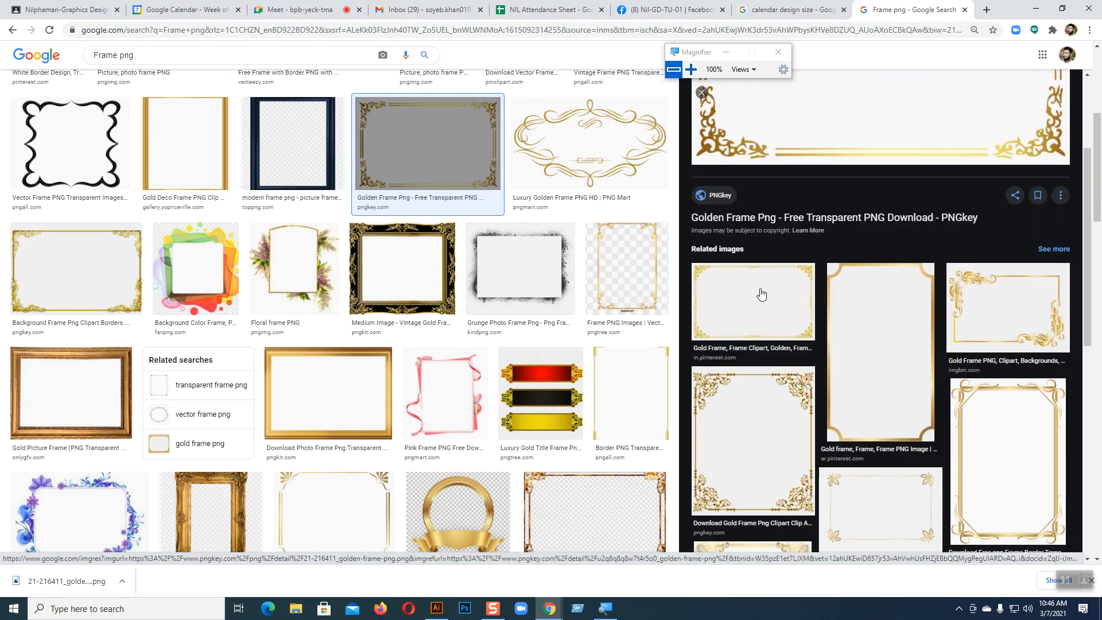
{"action": "scroll", "coordinate": [540, 289], "scroll_direction": "down", "scroll_amount": 5}
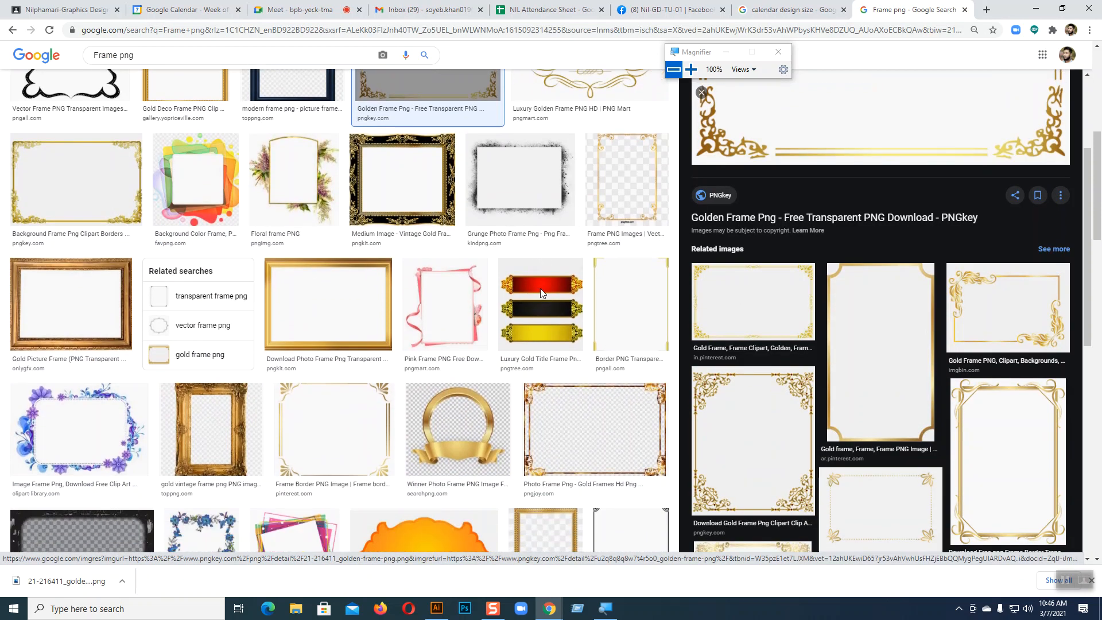
{"action": "scroll", "coordinate": [541, 292], "scroll_direction": "down", "scroll_amount": 4}
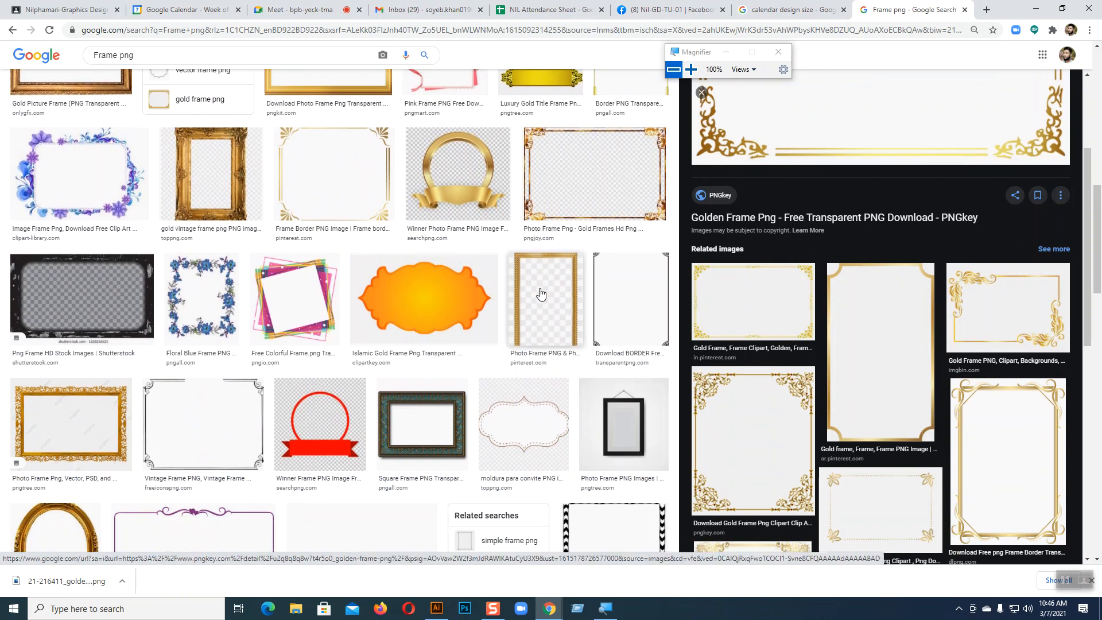
{"action": "scroll", "coordinate": [542, 292], "scroll_direction": "down", "scroll_amount": 1}
{"action": "scroll", "coordinate": [542, 290], "scroll_direction": "down", "scroll_amount": 1}
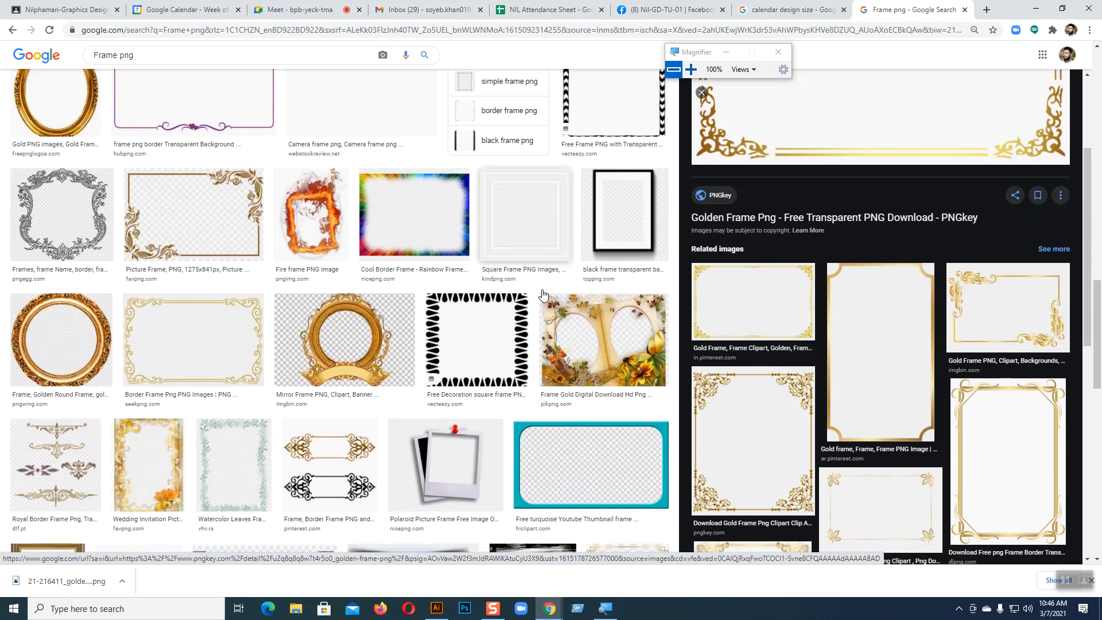
{"action": "scroll", "coordinate": [542, 290], "scroll_direction": "up", "scroll_amount": 1}
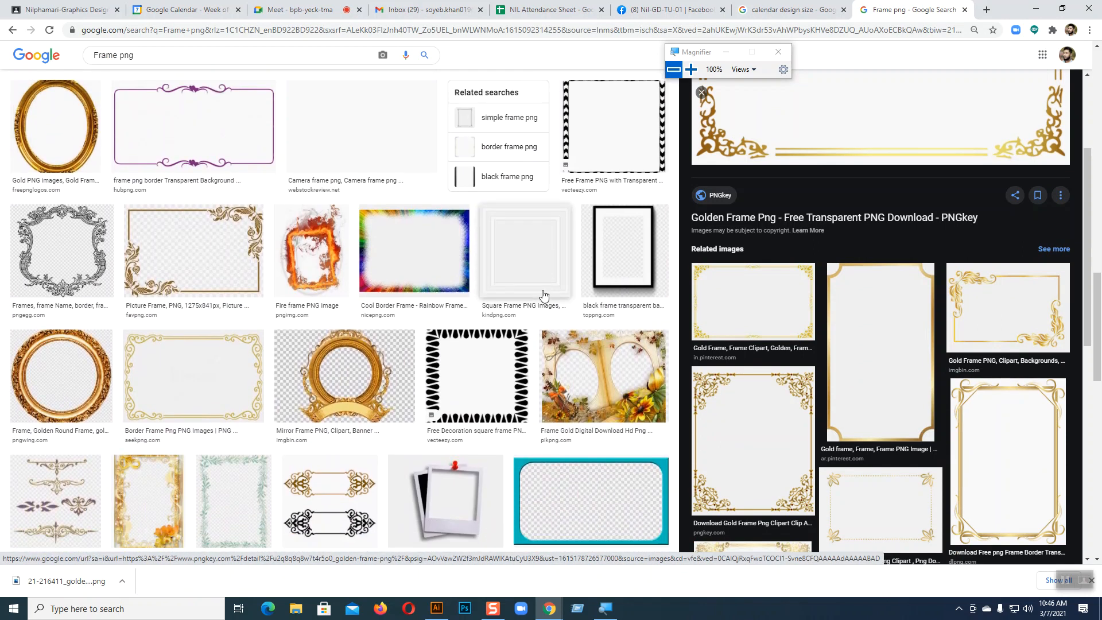
{"action": "scroll", "coordinate": [542, 293], "scroll_direction": "down", "scroll_amount": 3}
{"action": "scroll", "coordinate": [811, 297], "scroll_direction": "down", "scroll_amount": 5}
{"action": "scroll", "coordinate": [811, 296], "scroll_direction": "down", "scroll_amount": 2}
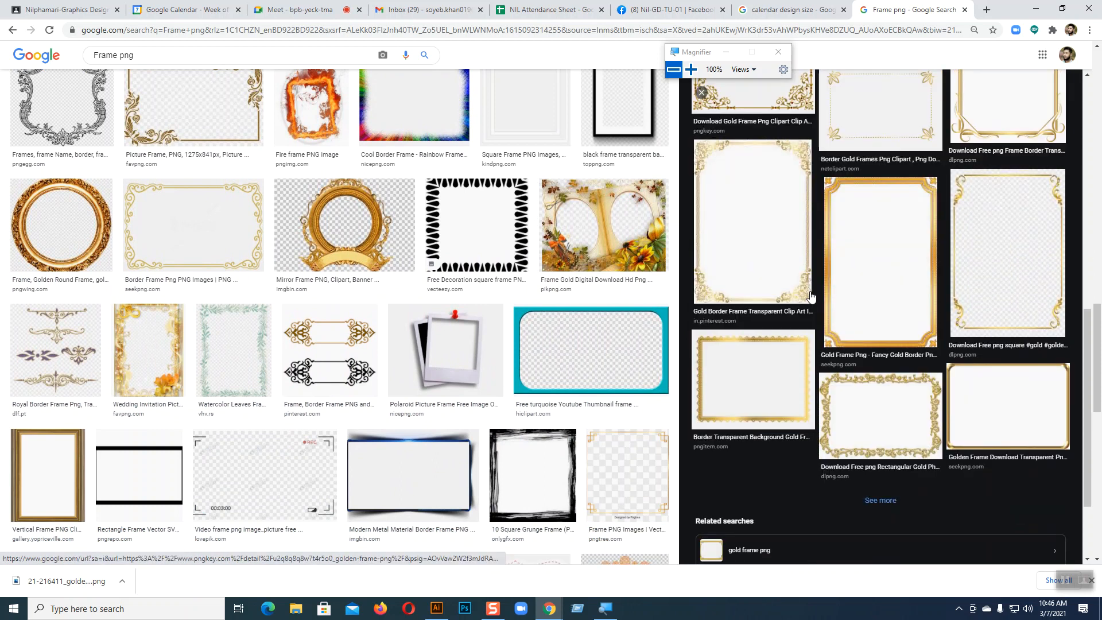
{"action": "scroll", "coordinate": [495, 295], "scroll_direction": "down", "scroll_amount": 3}
{"action": "scroll", "coordinate": [495, 295], "scroll_direction": "down", "scroll_amount": 6}
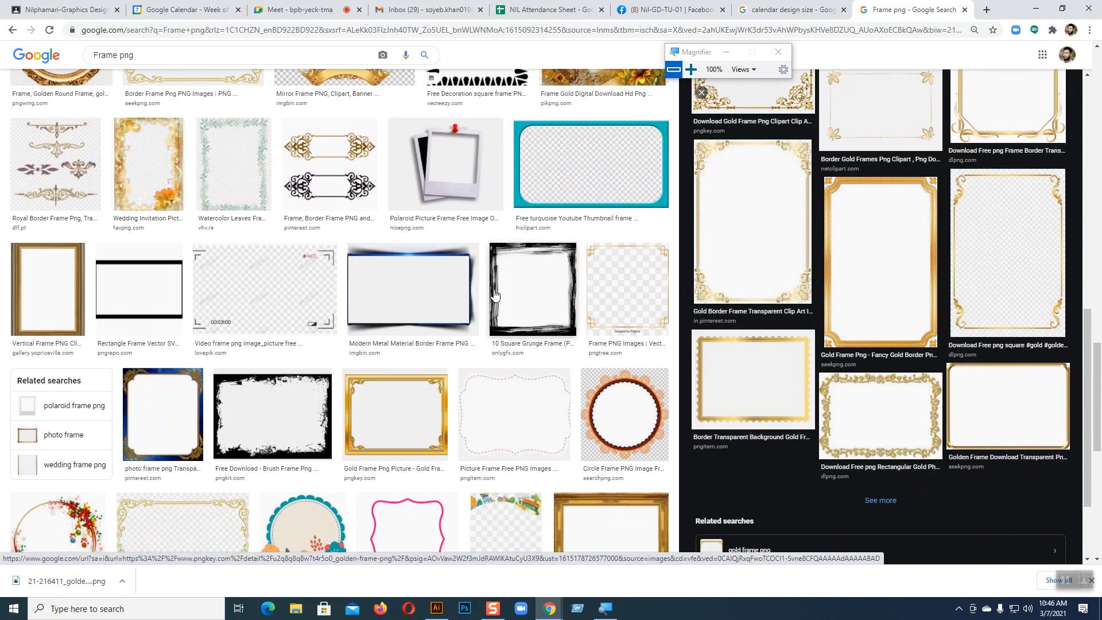
{"action": "scroll", "coordinate": [497, 292], "scroll_direction": "down", "scroll_amount": 2}
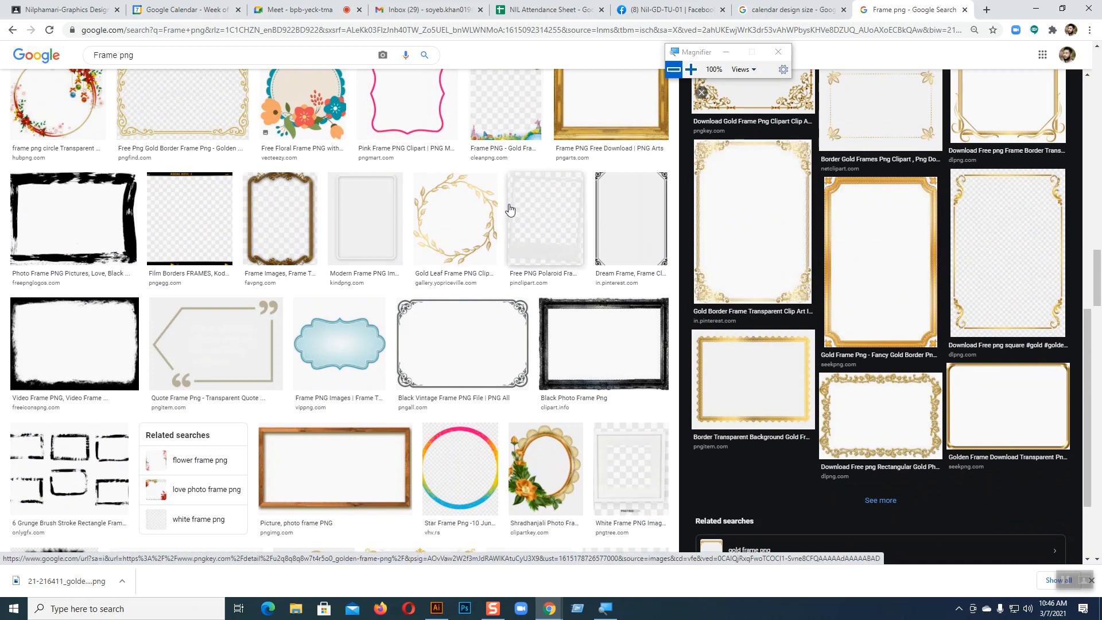
{"action": "scroll", "coordinate": [584, 278], "scroll_direction": "down", "scroll_amount": 4}
{"action": "scroll", "coordinate": [584, 278], "scroll_direction": "down", "scroll_amount": 3}
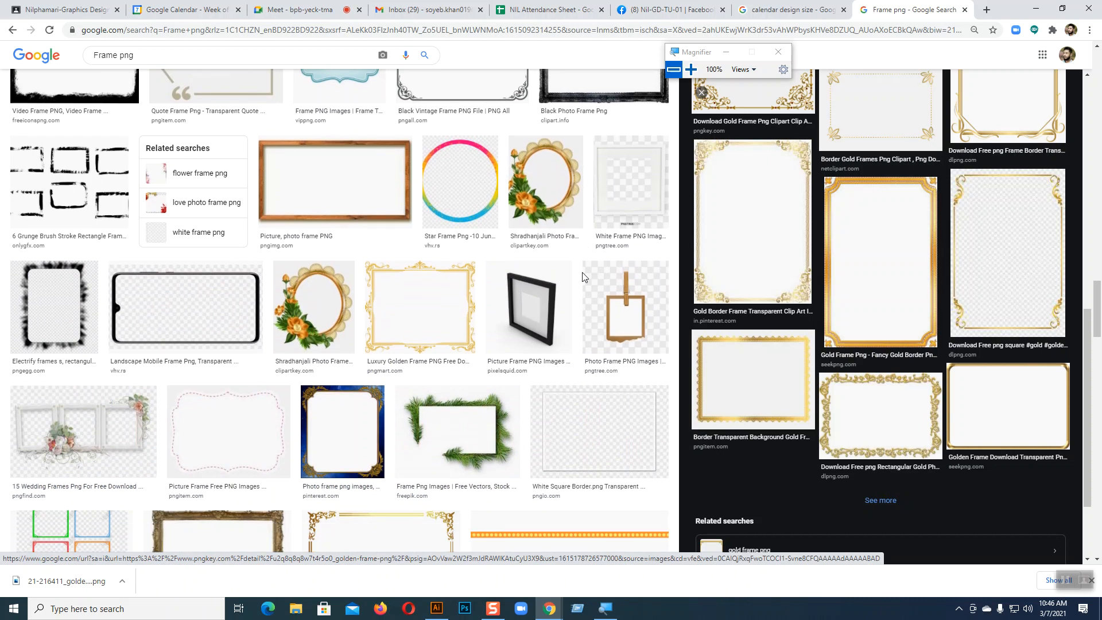
{"action": "scroll", "coordinate": [932, 286], "scroll_direction": "down", "scroll_amount": 2}
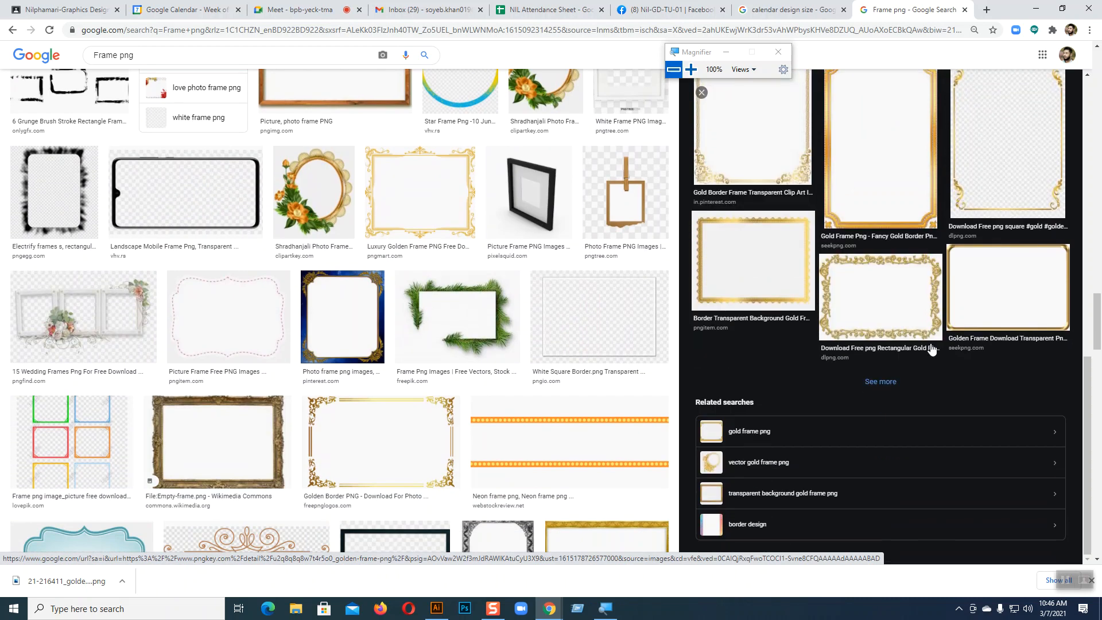
{"action": "left_click", "coordinate": [880, 381]}
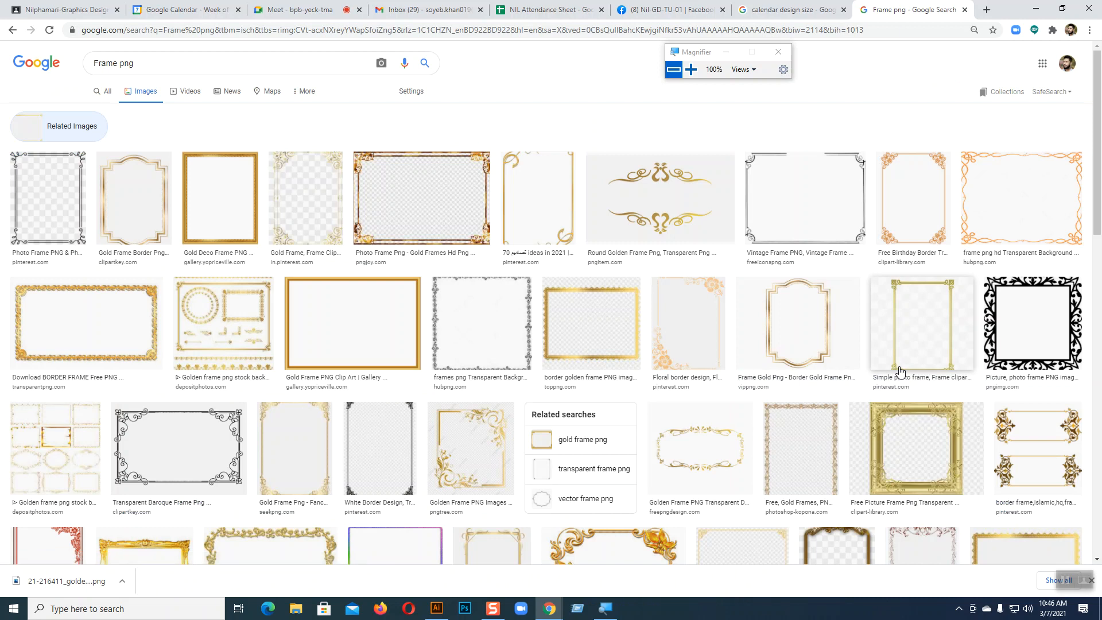
Preview the first photo frame and the black vintage border, then close the preview
{"action": "left_click", "coordinate": [79, 210]}
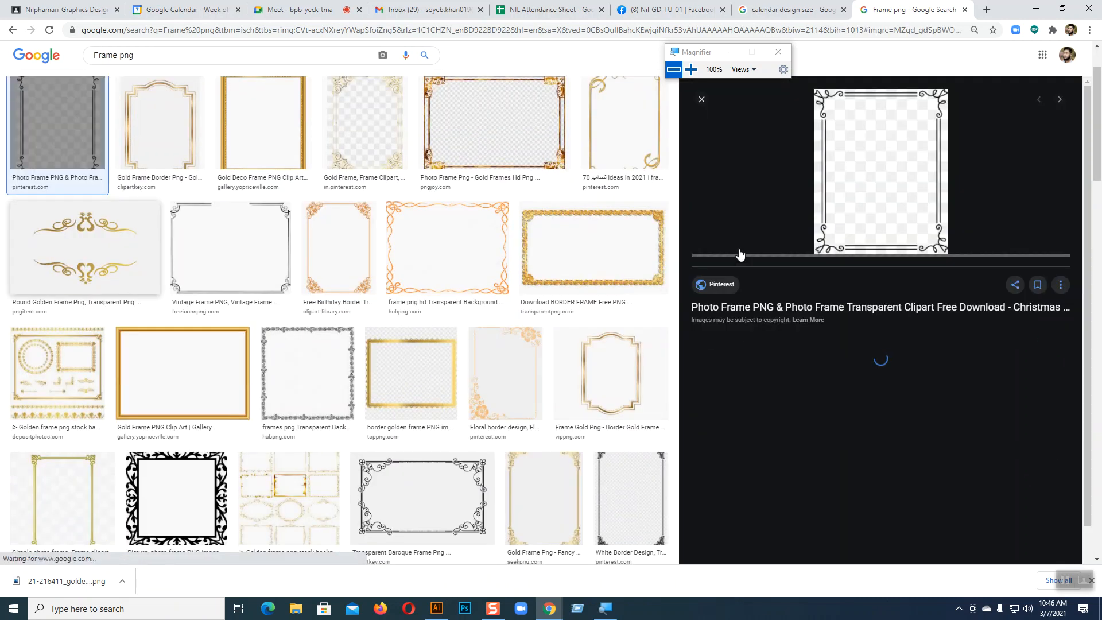
{"action": "scroll", "coordinate": [916, 288], "scroll_direction": "down", "scroll_amount": 2}
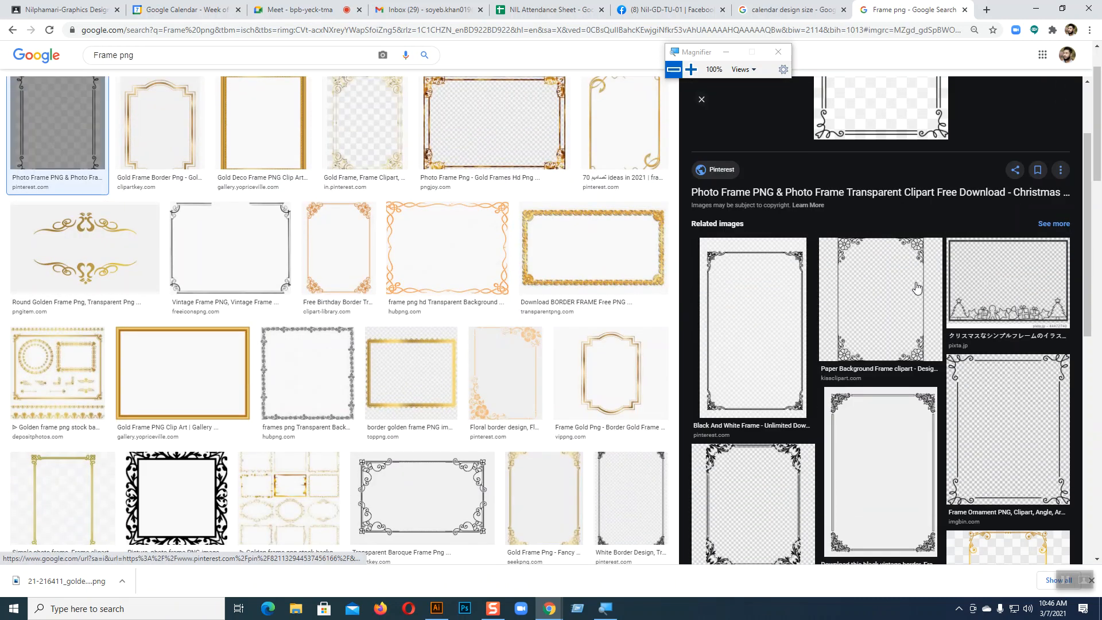
{"action": "scroll", "coordinate": [917, 288], "scroll_direction": "down", "scroll_amount": 2}
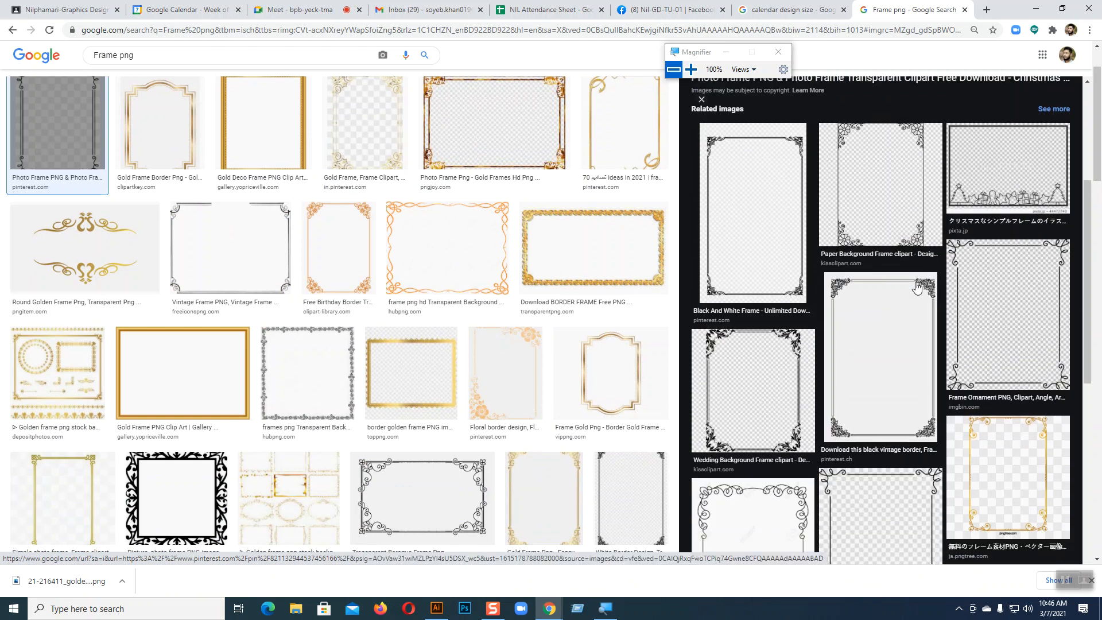
{"action": "left_click", "coordinate": [906, 308]}
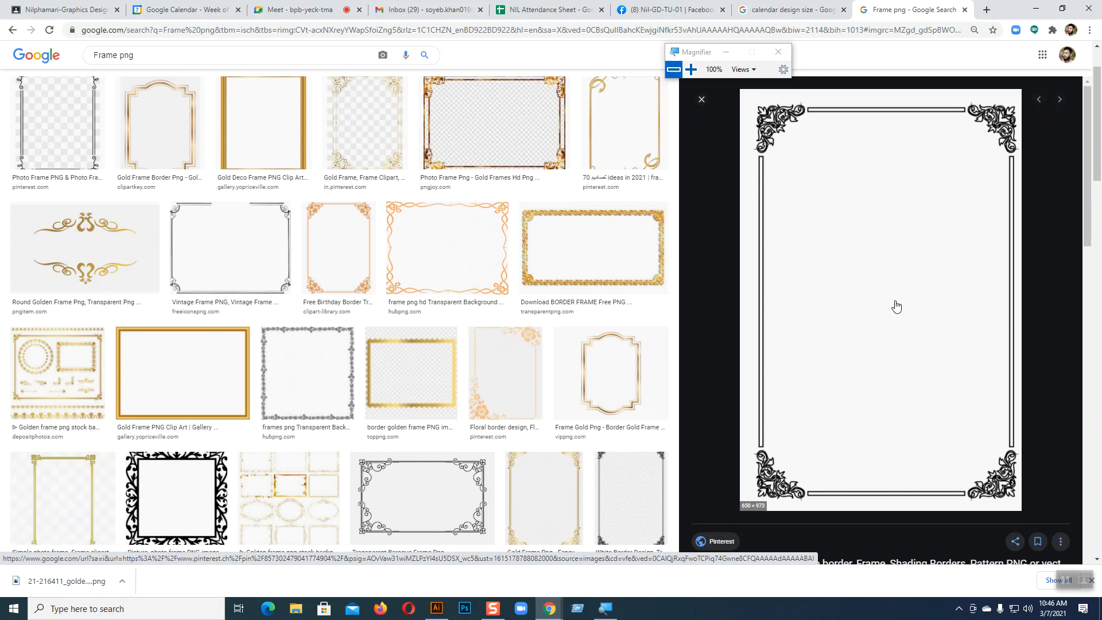
{"action": "scroll", "coordinate": [896, 306], "scroll_direction": "down", "scroll_amount": 5}
{"action": "scroll", "coordinate": [898, 306], "scroll_direction": "up", "scroll_amount": 5}
{"action": "left_click", "coordinate": [702, 100]}
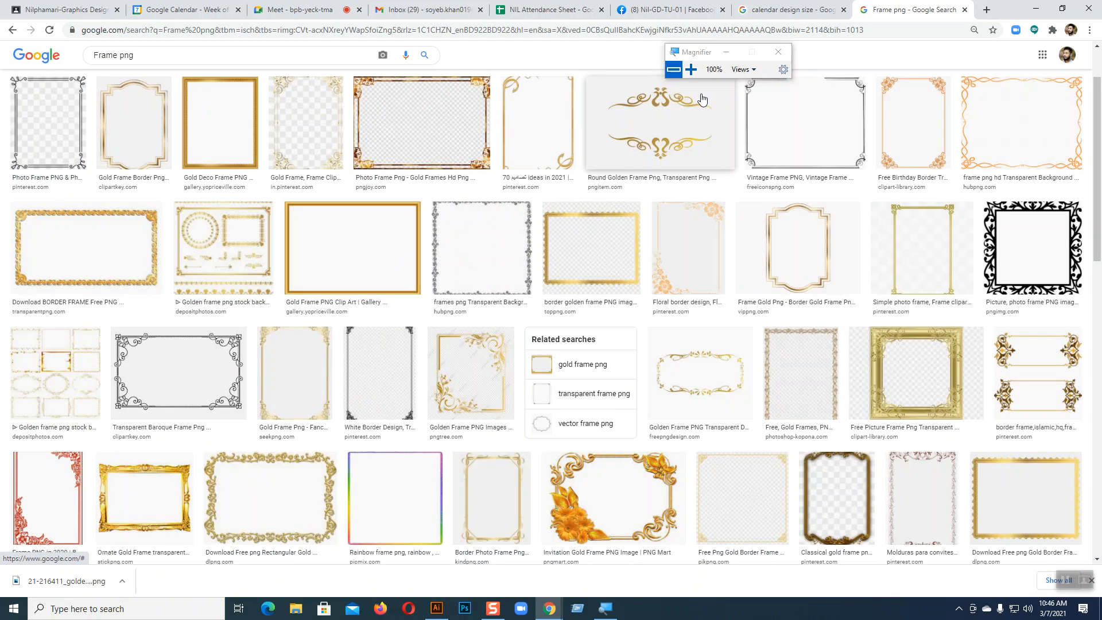
Preview the black-and-white White Border Design frame and bring up its image options
{"action": "scroll", "coordinate": [1054, 297], "scroll_direction": "down", "scroll_amount": 5}
{"action": "scroll", "coordinate": [1054, 298], "scroll_direction": "down", "scroll_amount": 9}
{"action": "scroll", "coordinate": [1052, 300], "scroll_direction": "up", "scroll_amount": 5}
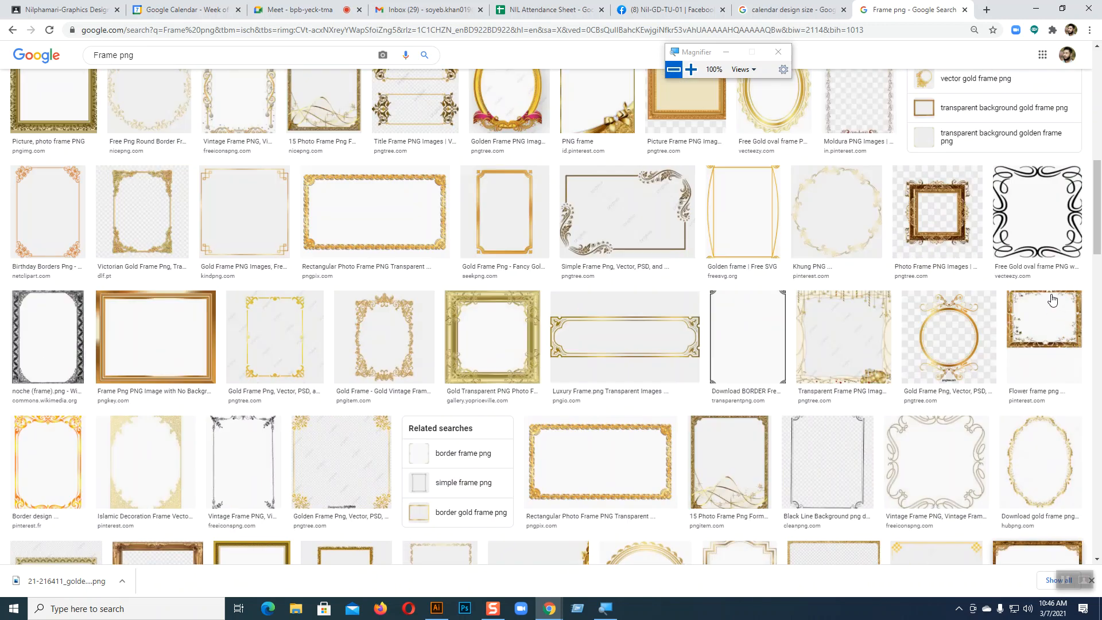
{"action": "scroll", "coordinate": [1052, 300], "scroll_direction": "up", "scroll_amount": 8}
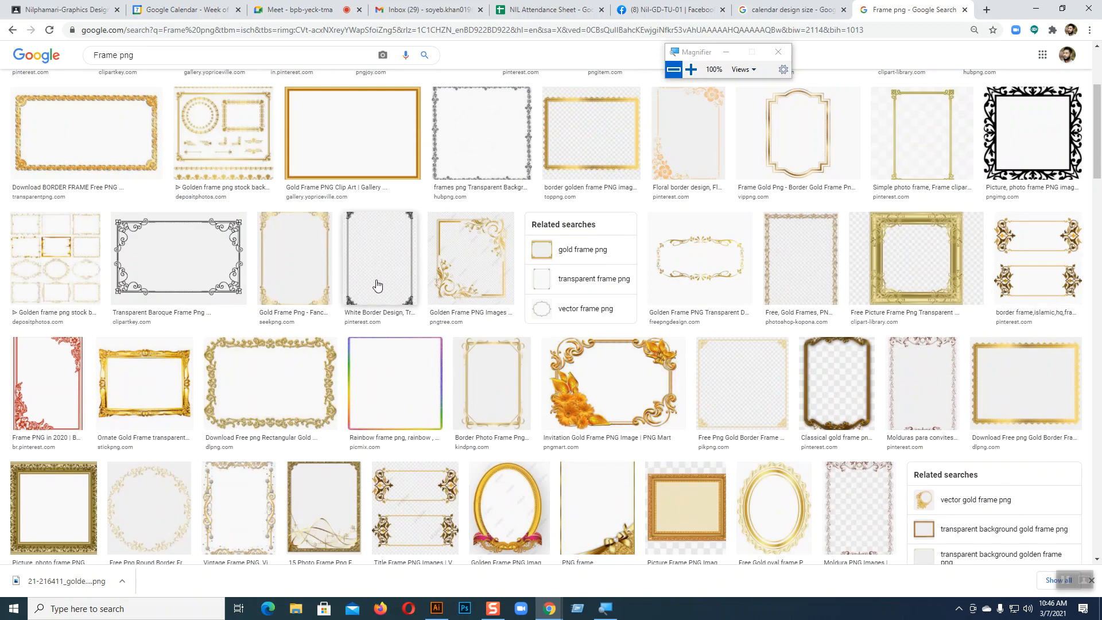
{"action": "scroll", "coordinate": [377, 287], "scroll_direction": "up", "scroll_amount": 3}
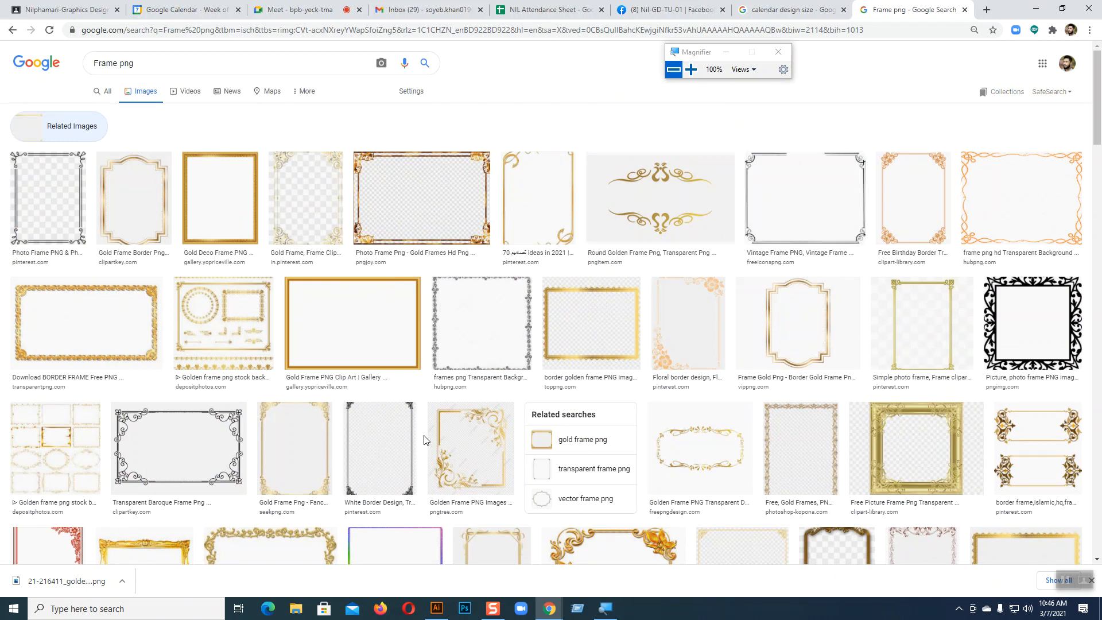
{"action": "left_click", "coordinate": [407, 440]}
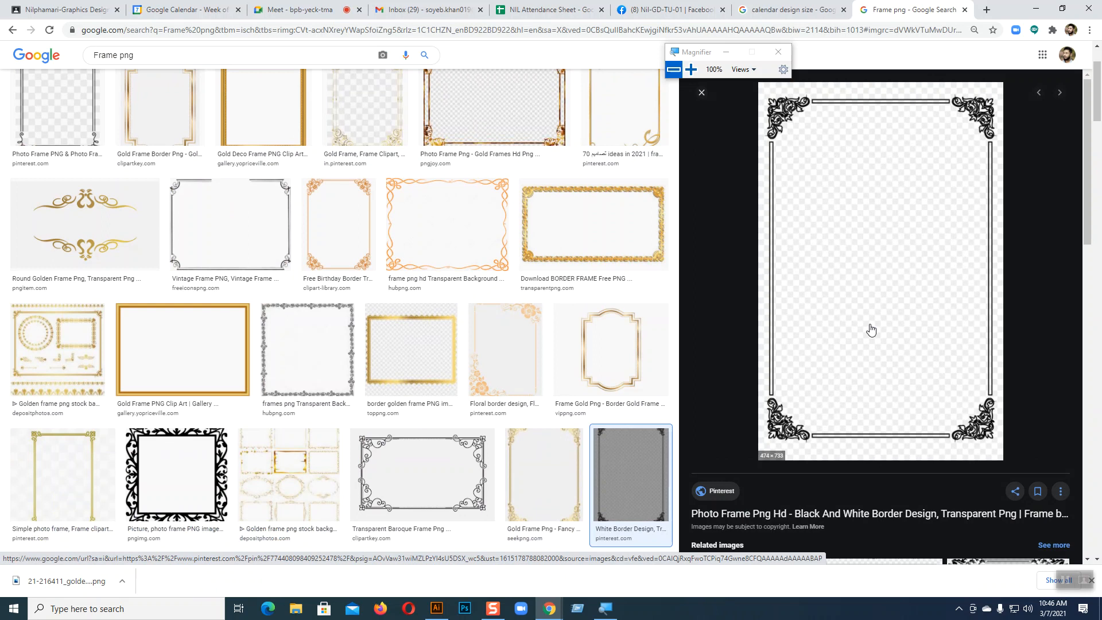
{"action": "right_click", "coordinate": [870, 330]}
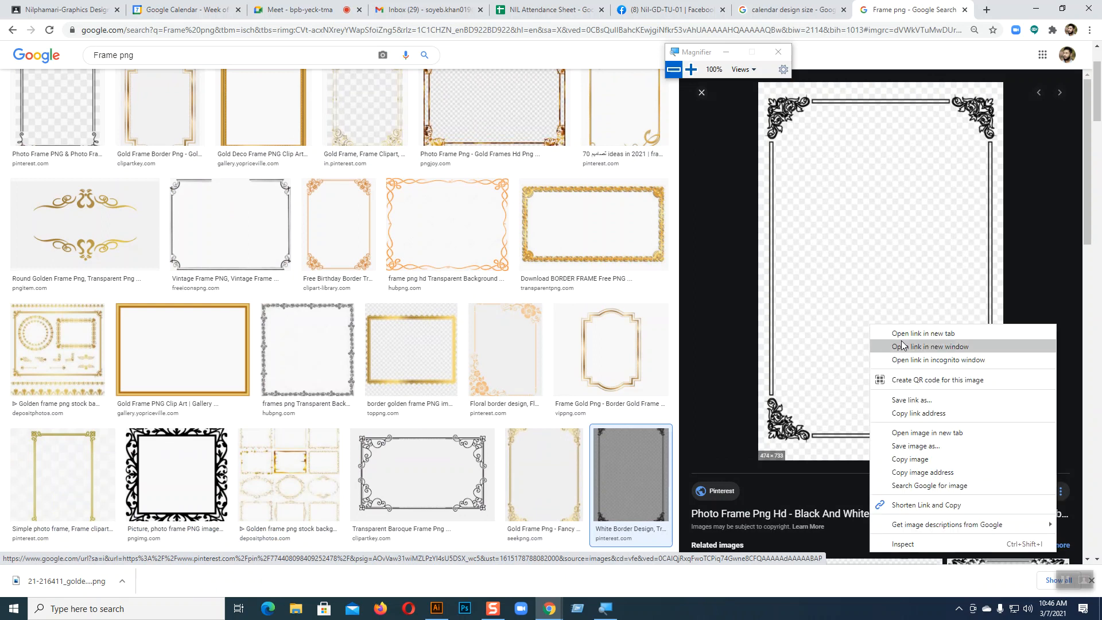
Open the White Border frame full-size, start saving it, cancel, and close that tab
{"action": "left_click", "coordinate": [915, 435]}
{"action": "left_click", "coordinate": [938, 9]}
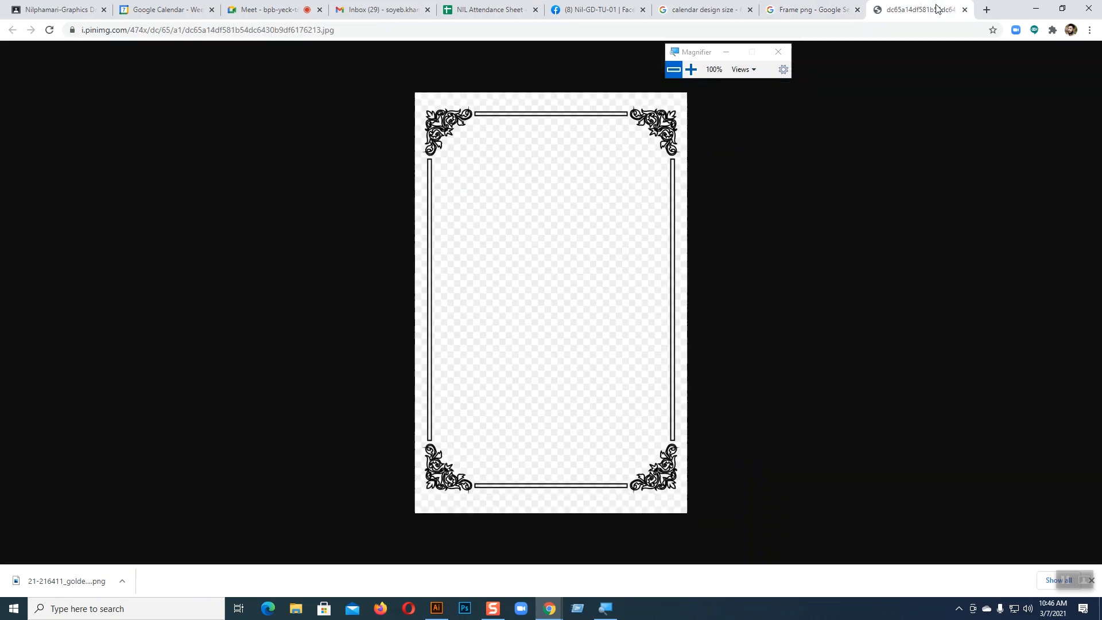
{"action": "right_click", "coordinate": [584, 224]}
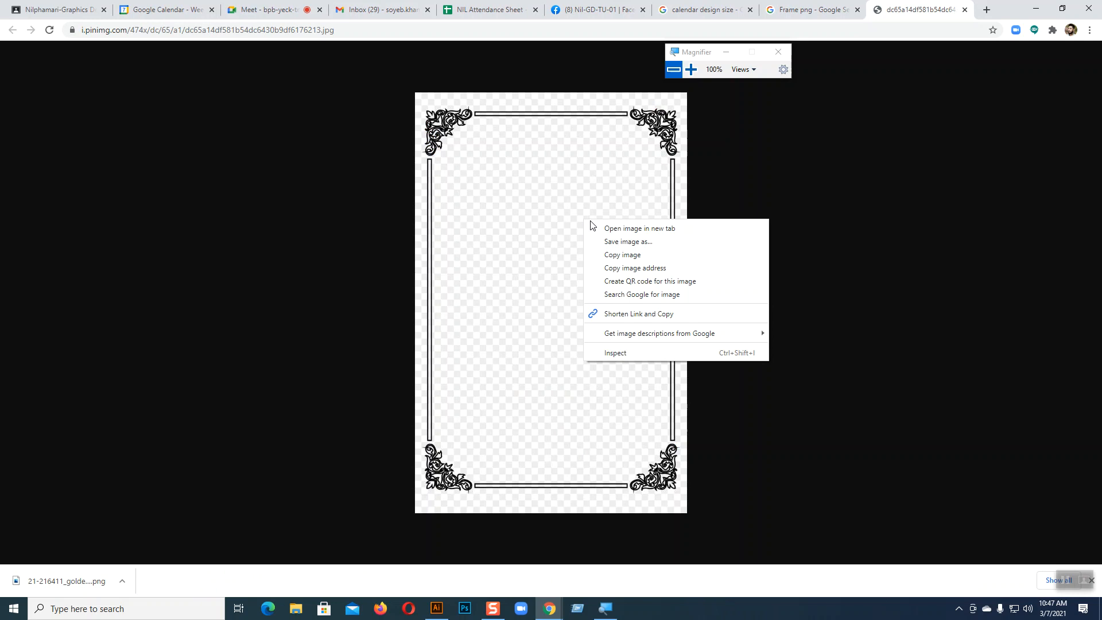
{"action": "left_click", "coordinate": [618, 241]}
{"action": "left_click", "coordinate": [508, 376]}
{"action": "left_click", "coordinate": [965, 10]}
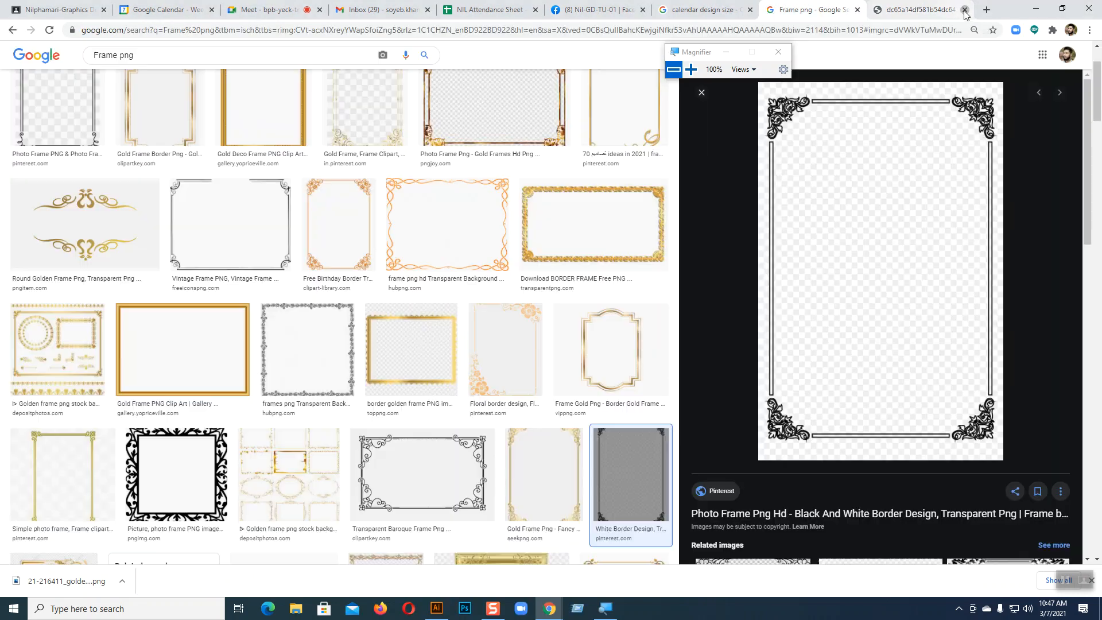
Browse more frame results, re-preview White Border Design, then start a new Google search tab
{"action": "scroll", "coordinate": [786, 331], "scroll_direction": "down", "scroll_amount": 5}
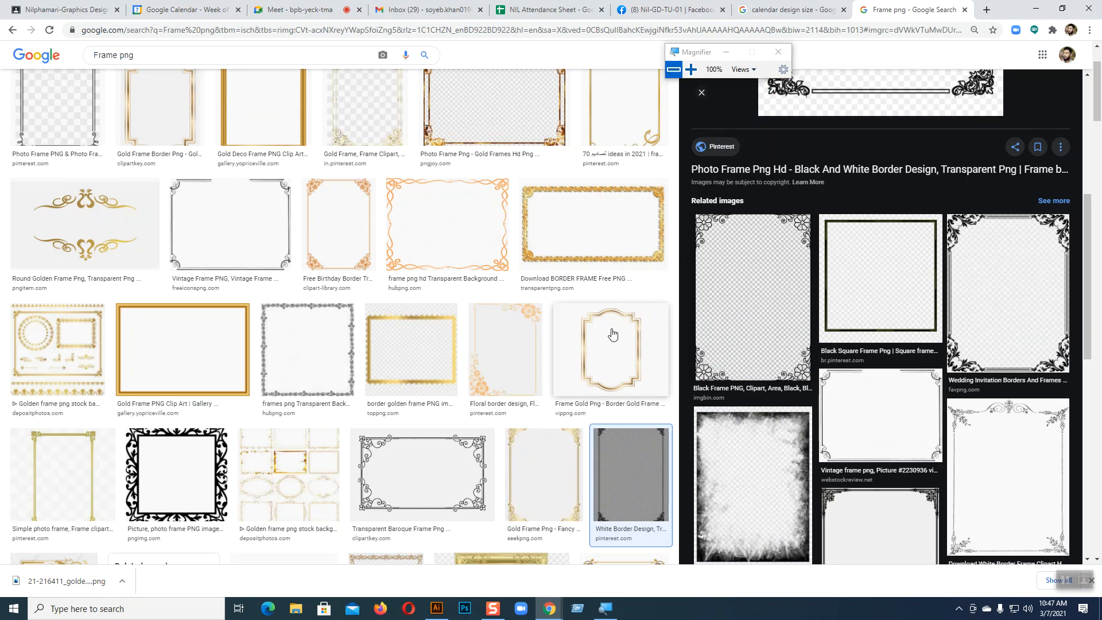
{"action": "scroll", "coordinate": [476, 340], "scroll_direction": "down", "scroll_amount": 8}
{"action": "scroll", "coordinate": [476, 340], "scroll_direction": "down", "scroll_amount": 15}
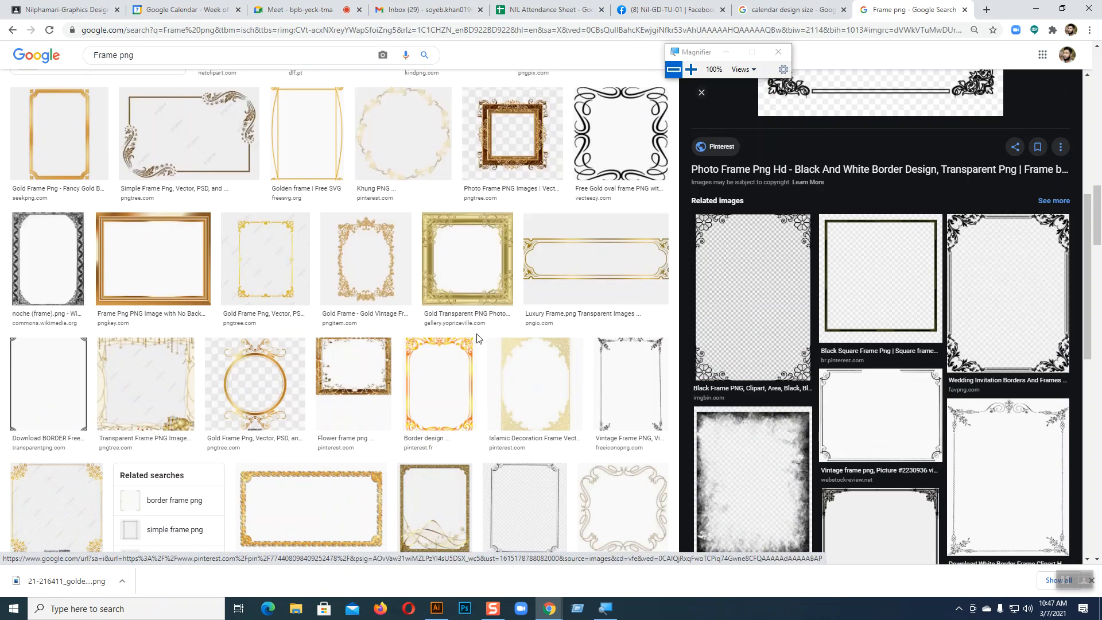
{"action": "scroll", "coordinate": [476, 340], "scroll_direction": "down", "scroll_amount": 3}
{"action": "scroll", "coordinate": [376, 350], "scroll_direction": "down", "scroll_amount": 5}
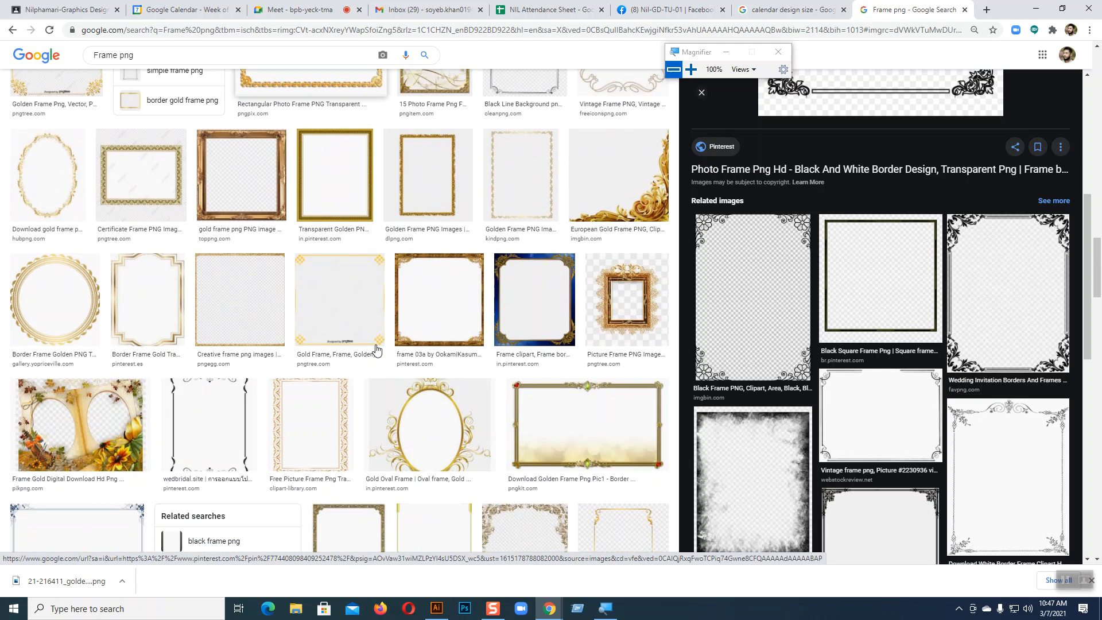
{"action": "scroll", "coordinate": [307, 342], "scroll_direction": "up", "scroll_amount": 6}
{"action": "scroll", "coordinate": [307, 342], "scroll_direction": "up", "scroll_amount": 15}
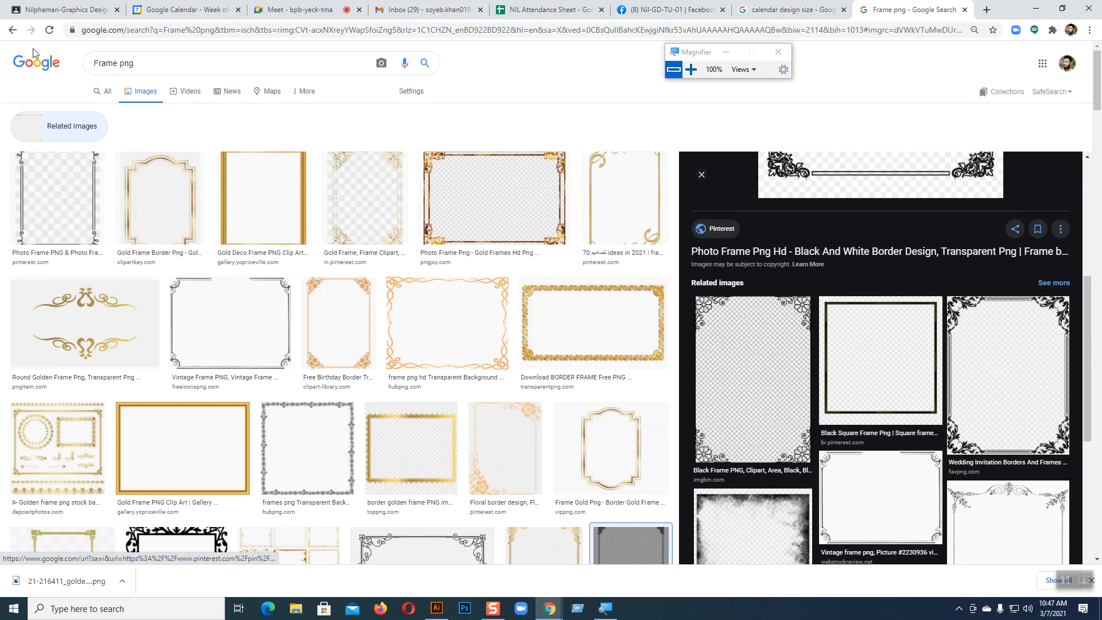
{"action": "left_click", "coordinate": [13, 29]}
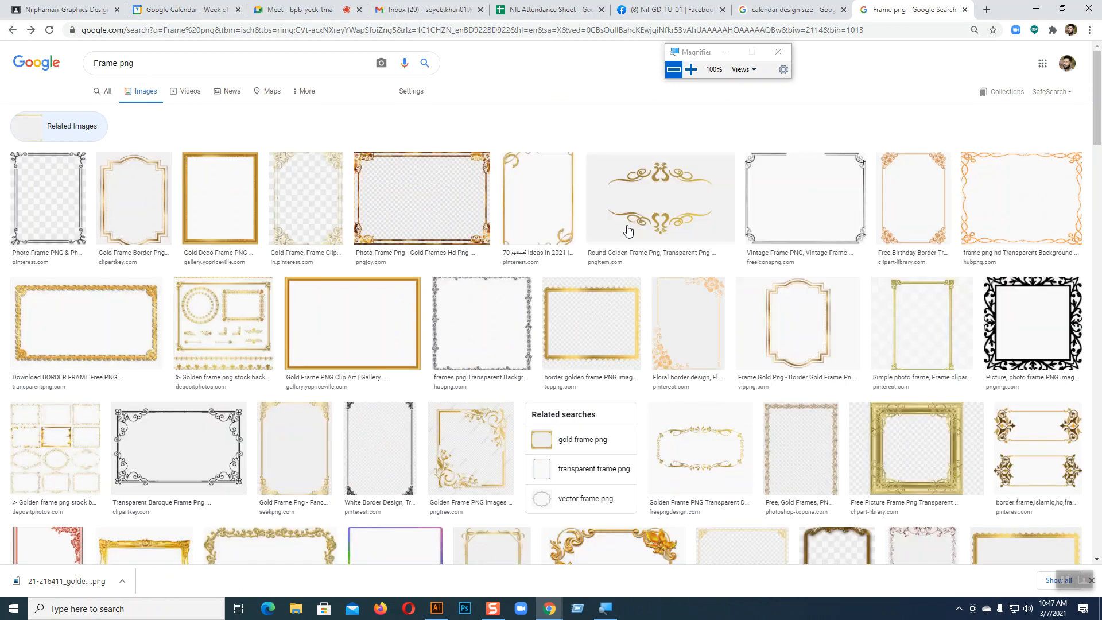
{"action": "scroll", "coordinate": [488, 298], "scroll_direction": "down", "scroll_amount": 4}
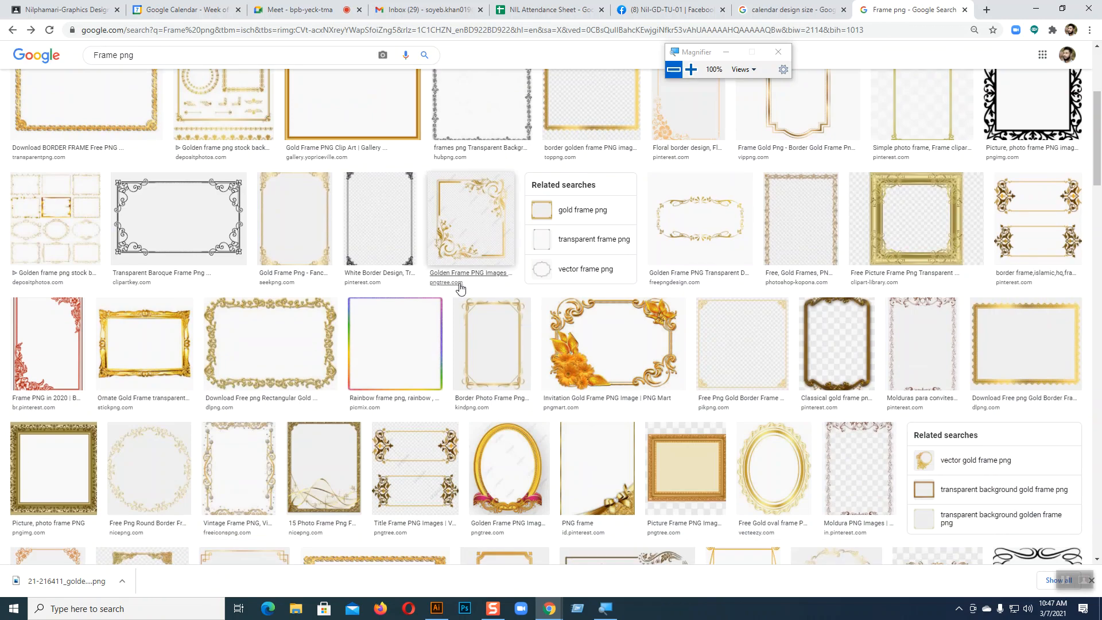
{"action": "left_click", "coordinate": [364, 231]}
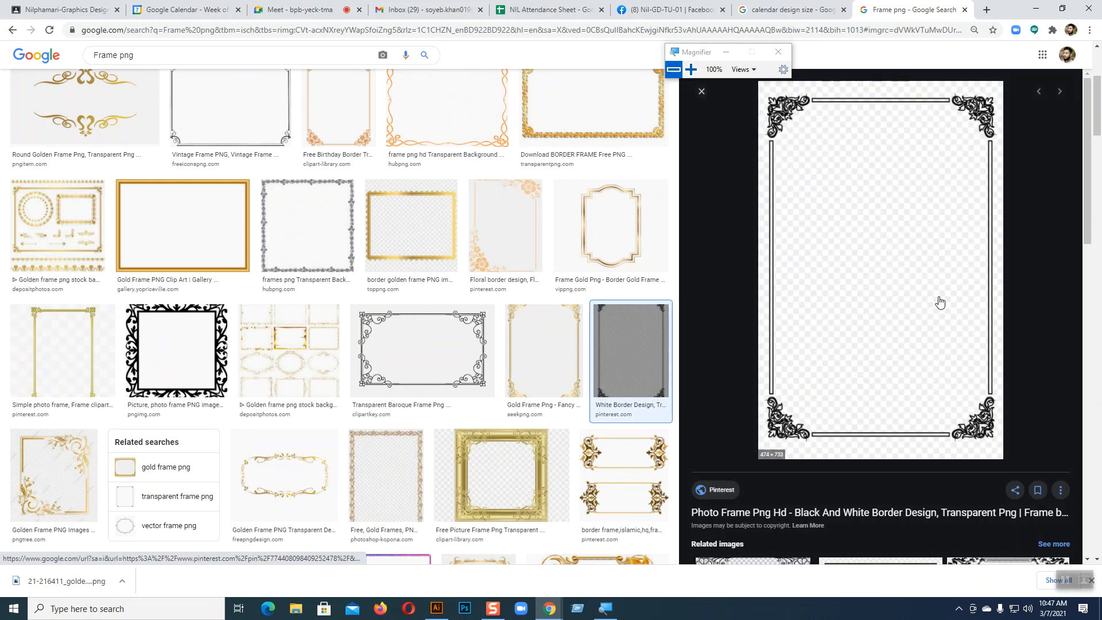
{"action": "scroll", "coordinate": [939, 303], "scroll_direction": "down", "scroll_amount": 10}
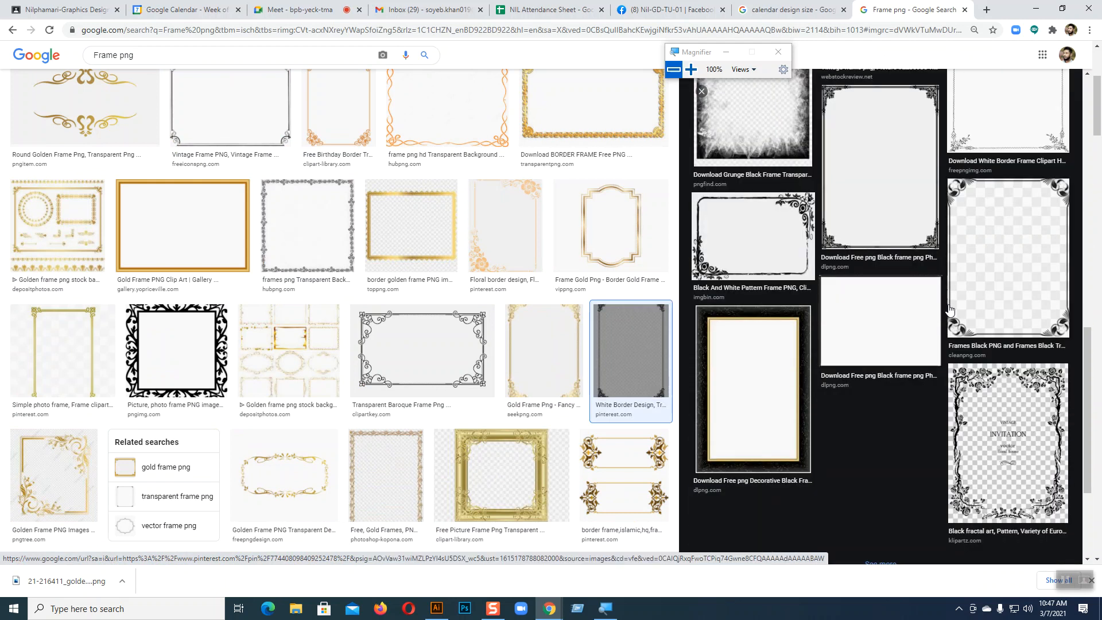
{"action": "scroll", "coordinate": [405, 355], "scroll_direction": "down", "scroll_amount": 13}
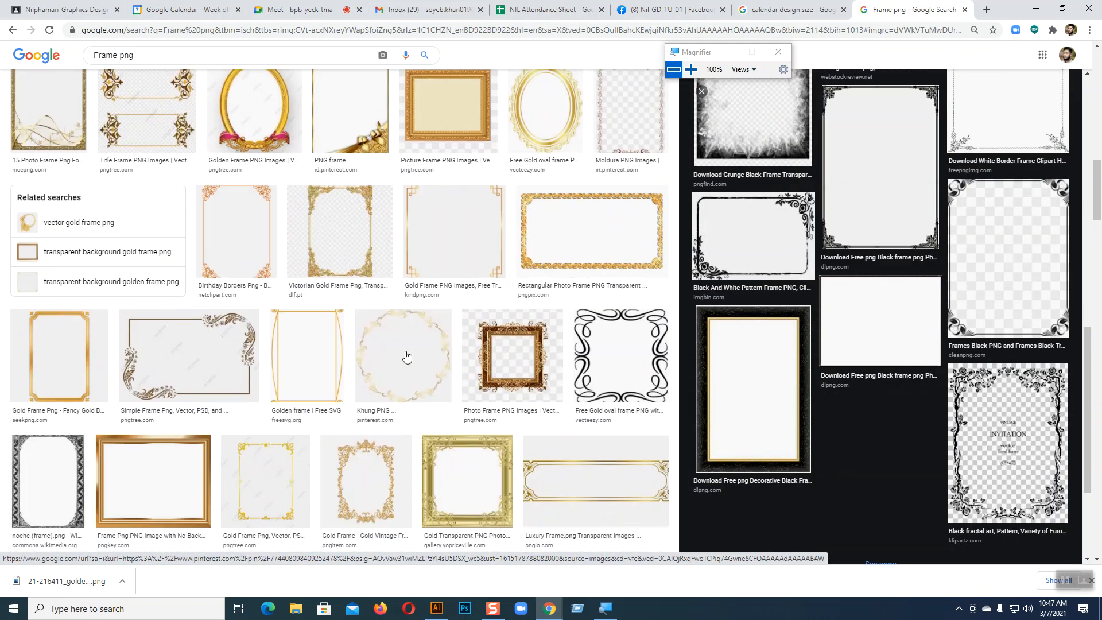
{"action": "scroll", "coordinate": [406, 357], "scroll_direction": "down", "scroll_amount": 15}
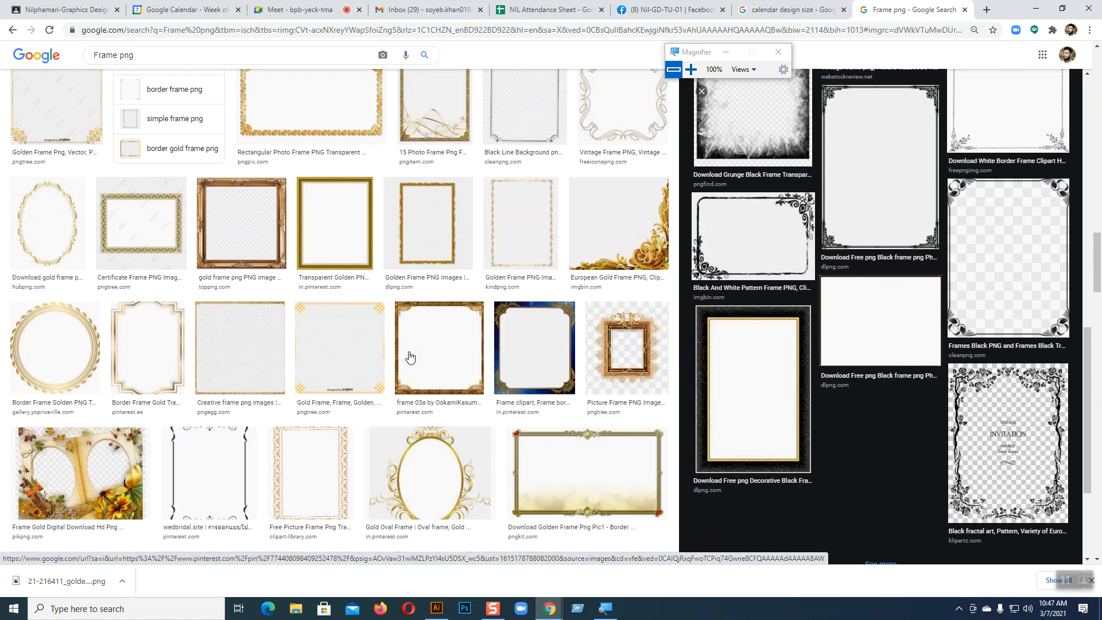
{"action": "scroll", "coordinate": [409, 358], "scroll_direction": "up", "scroll_amount": 4}
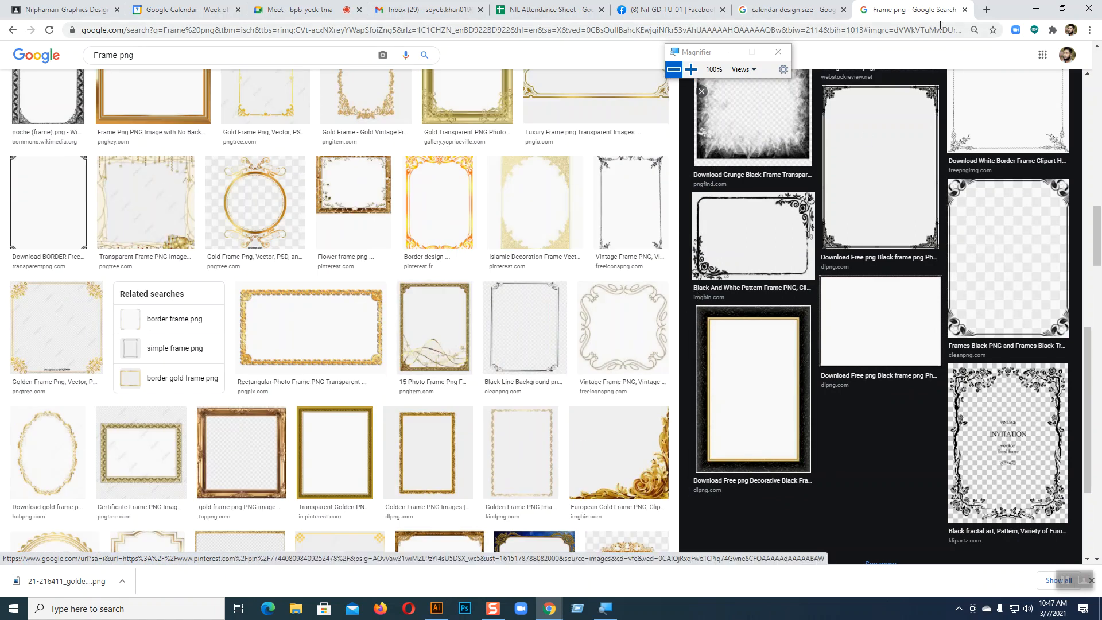
{"action": "left_click", "coordinate": [987, 9]}
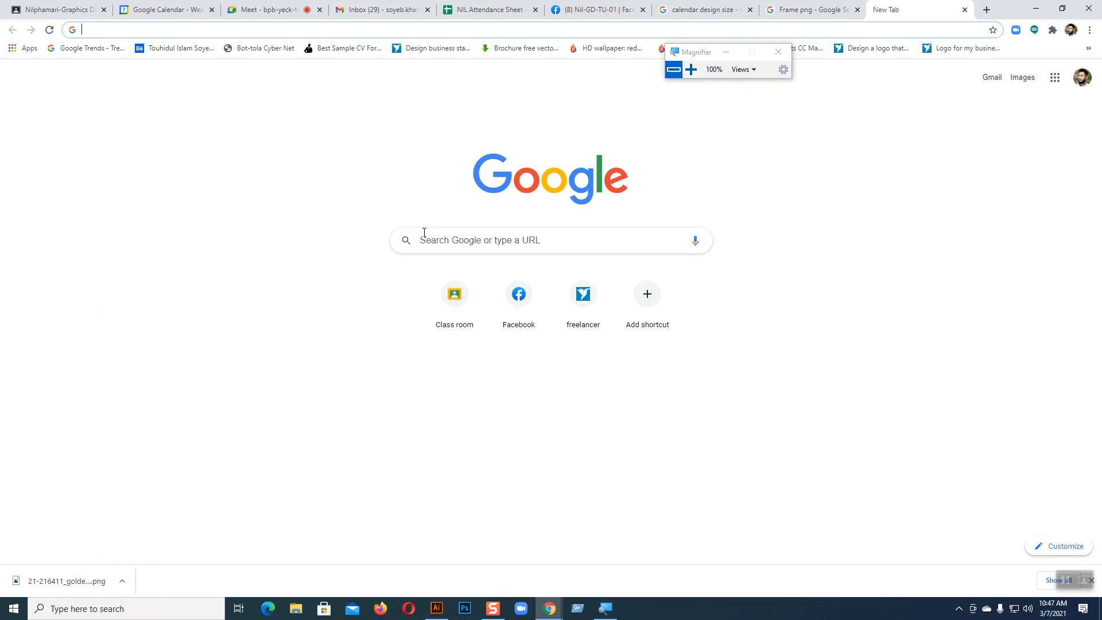
{"action": "left_click", "coordinate": [424, 232]}
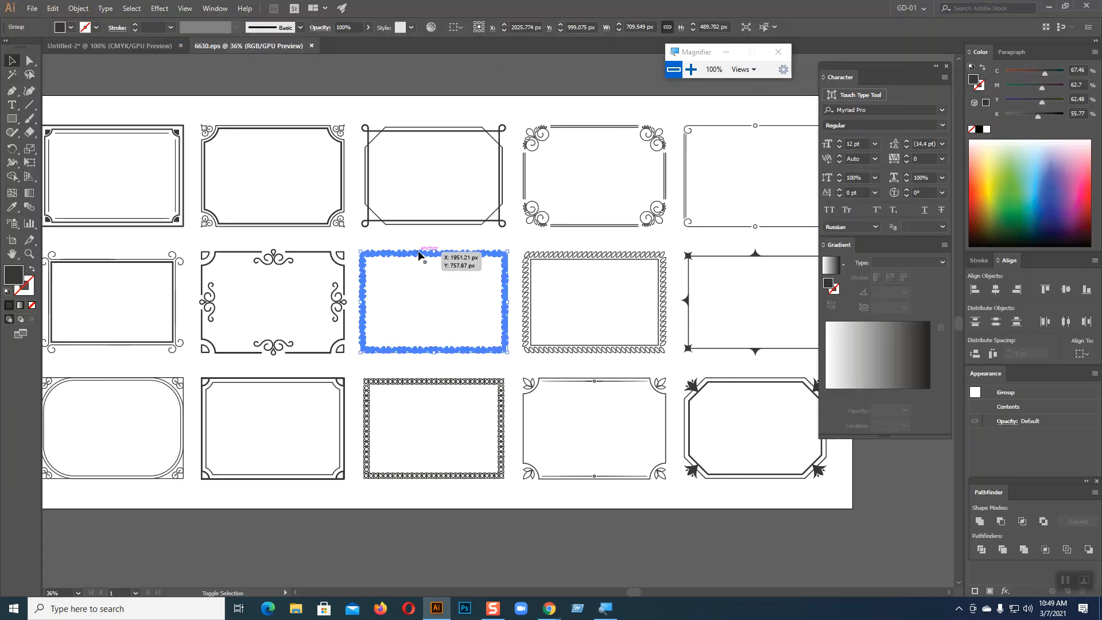
Paste the ornate frame from 6630.eps into Untitled-2 over the date grid and widen it to 8 in
{"action": "left_click", "coordinate": [423, 251]}
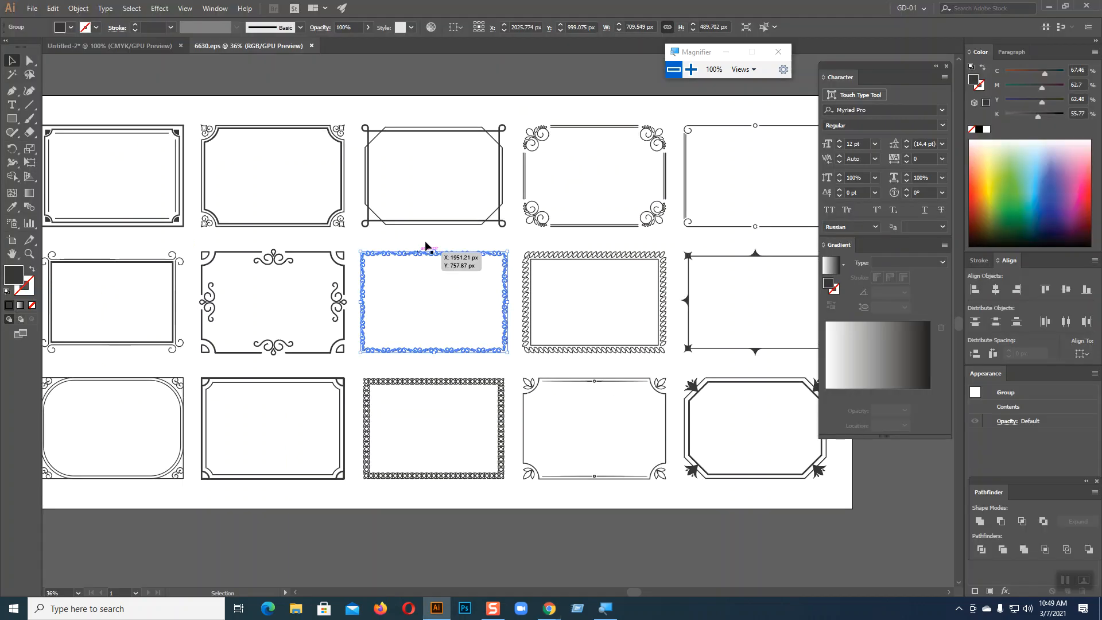
{"action": "left_click", "coordinate": [157, 48]}
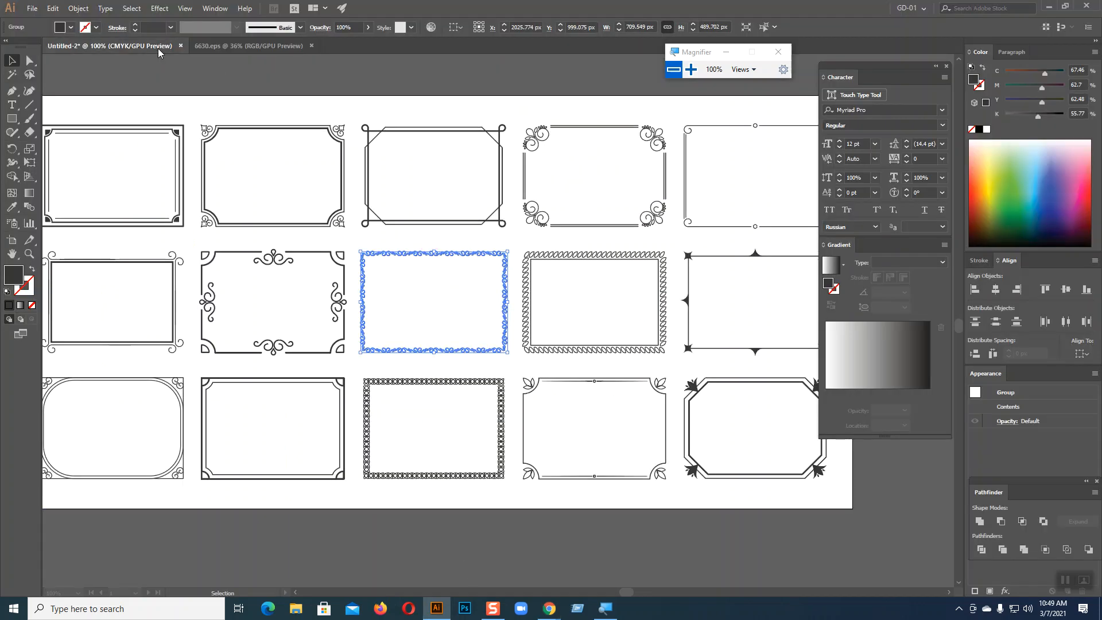
{"action": "key", "text": "ctrl+v"}
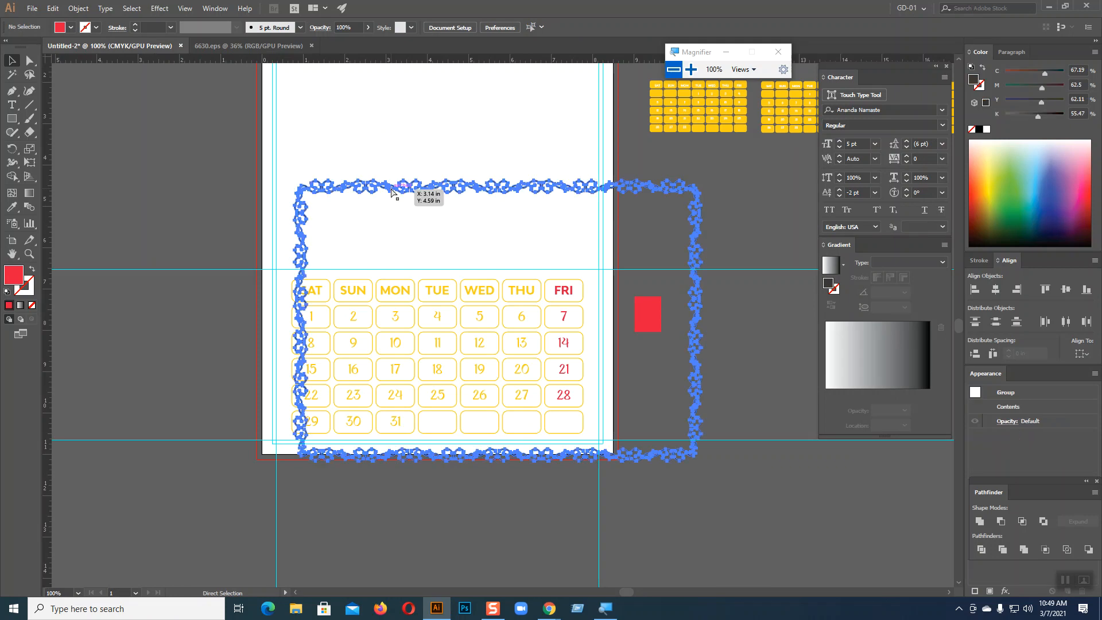
{"action": "left_click_drag", "start_coordinate": [702, 180], "coordinate": [629, 230]}
{"action": "left_click_drag", "start_coordinate": [518, 242], "coordinate": [460, 267]}
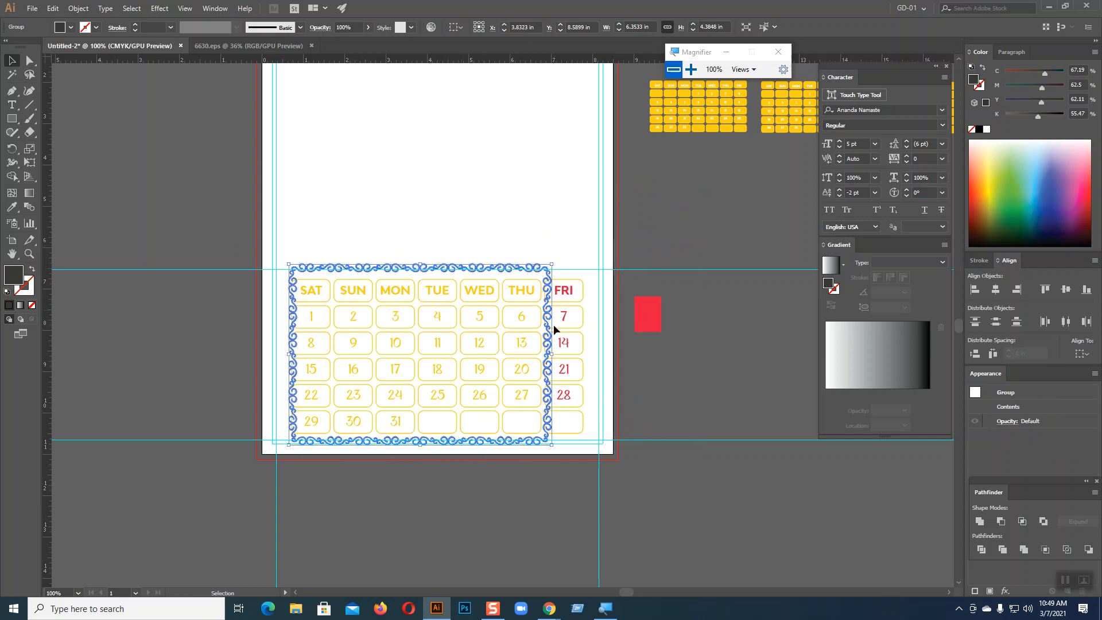
{"action": "left_click_drag", "start_coordinate": [551, 353], "coordinate": [604, 354]}
{"action": "left_click_drag", "start_coordinate": [291, 354], "coordinate": [272, 354]}
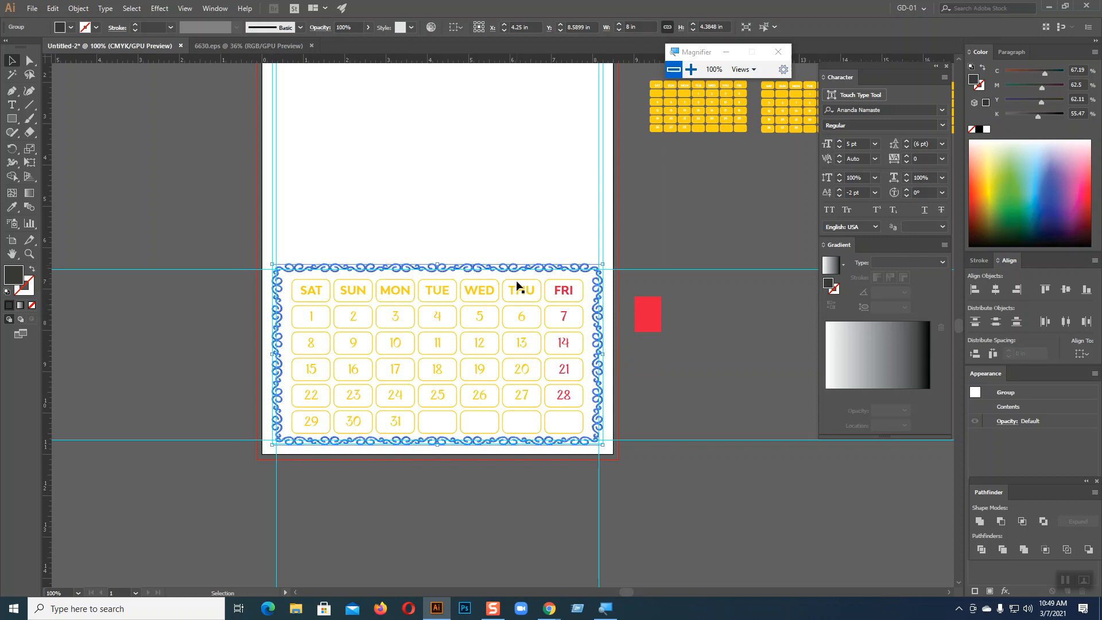
{"action": "key", "text": "ctrl+shift+a"}
Zoom to 200% on the calendar, undoing an accidental move of the date text
{"action": "key", "text": "a"}
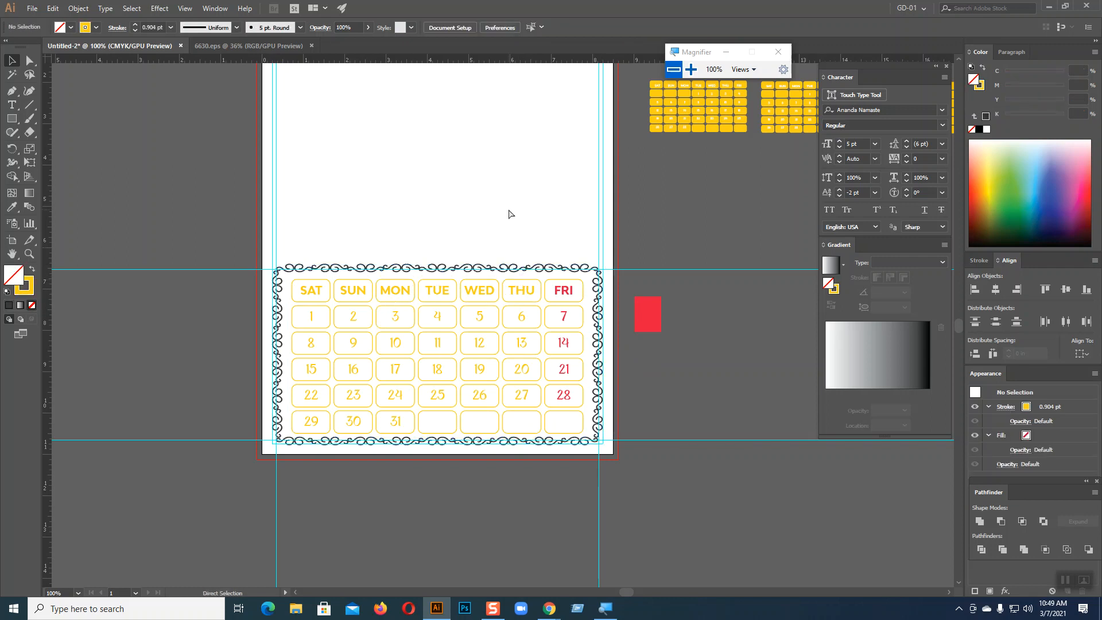
{"action": "key", "text": "ctrl+plus"}
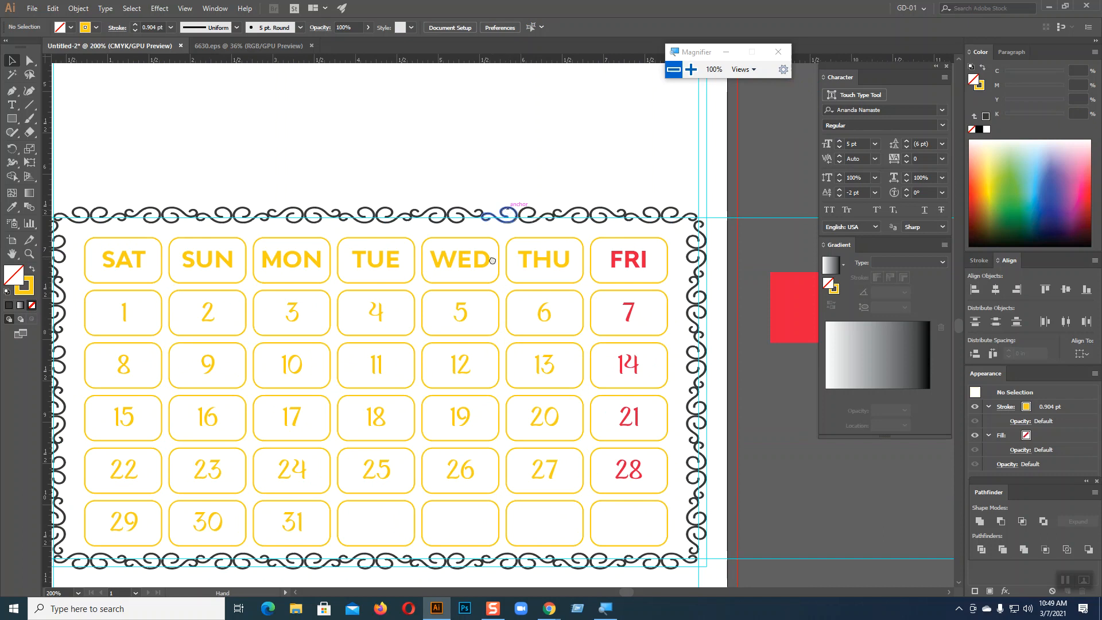
{"action": "left_click_drag", "start_coordinate": [496, 256], "coordinate": [553, 172]}
{"action": "left_click_drag", "start_coordinate": [144, 162], "coordinate": [180, 194]}
{"action": "key", "text": "ctrl+z"}
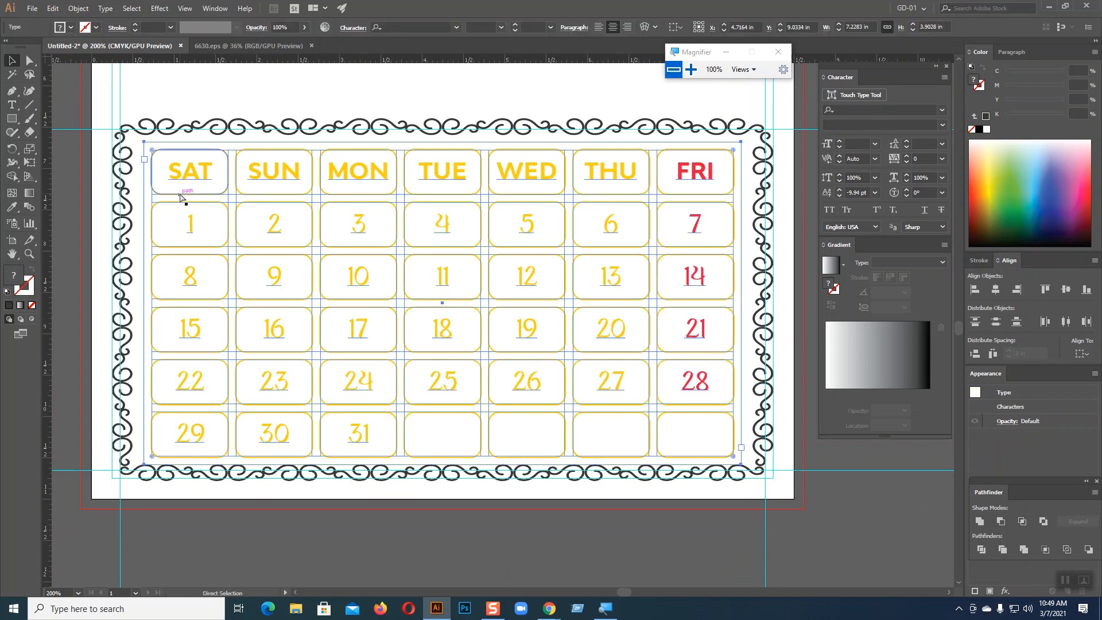
Tighten the swirl border around the grid, nudge it down, and select grid and border together
{"action": "left_click", "coordinate": [402, 133]}
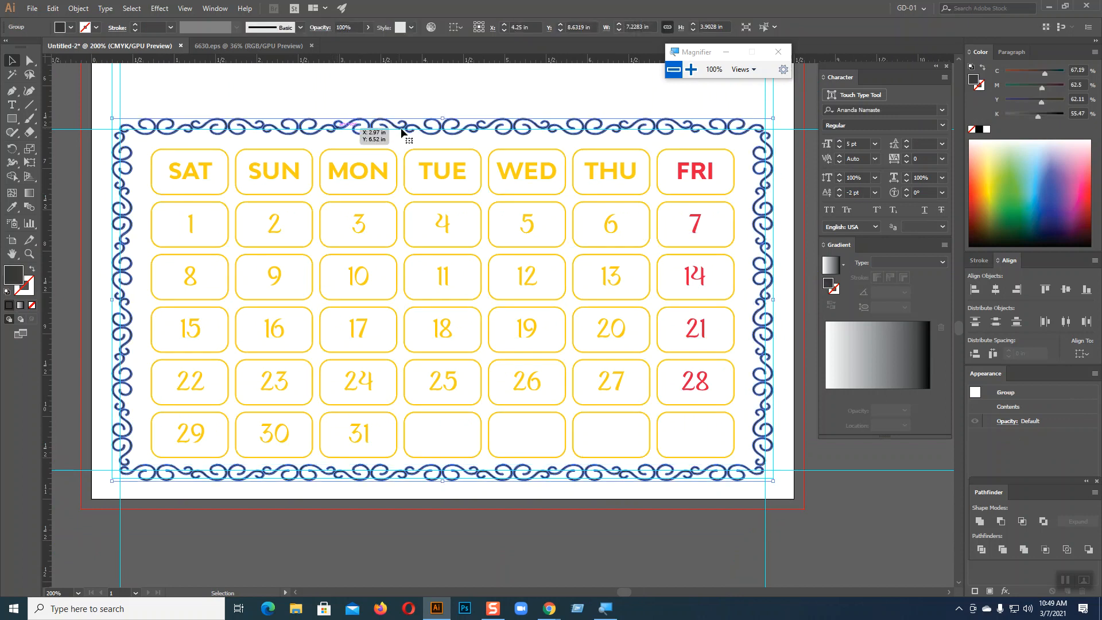
{"action": "left_click_drag", "start_coordinate": [773, 120], "coordinate": [766, 125]}
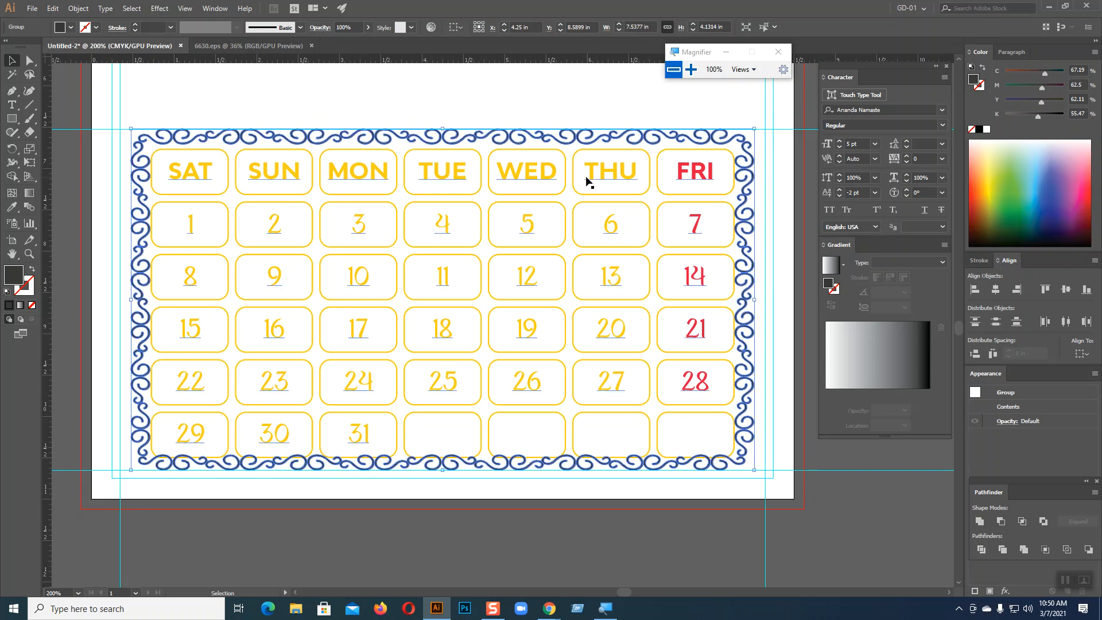
{"action": "key", "text": "Down"}
{"action": "key", "text": "Down"}
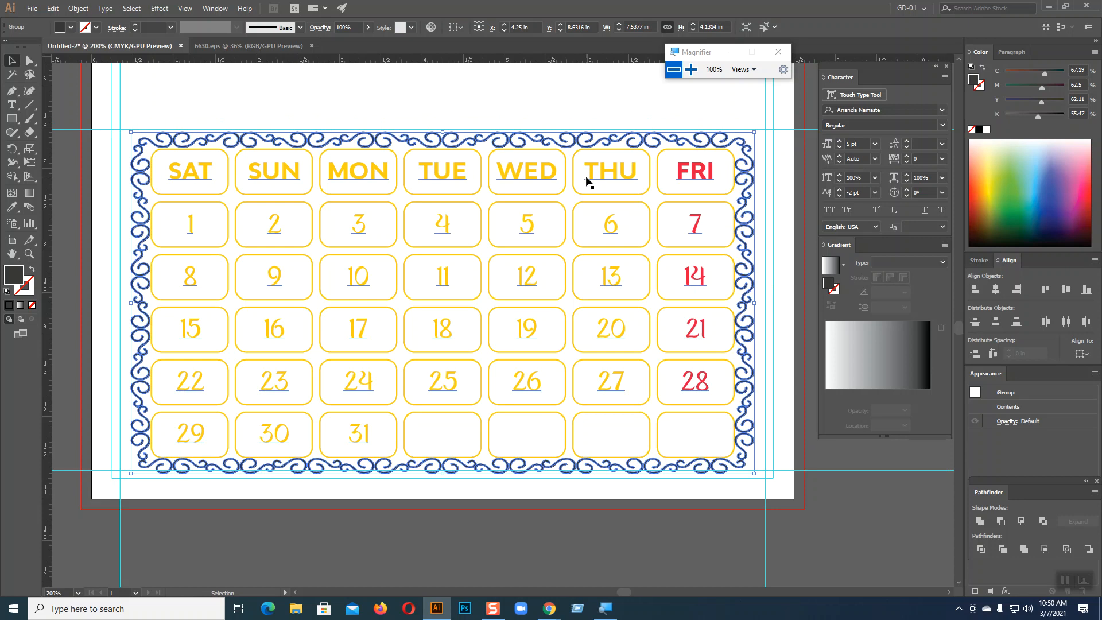
{"action": "left_click", "coordinate": [804, 227]}
{"action": "left_click_drag", "start_coordinate": [132, 102], "coordinate": [778, 487]}
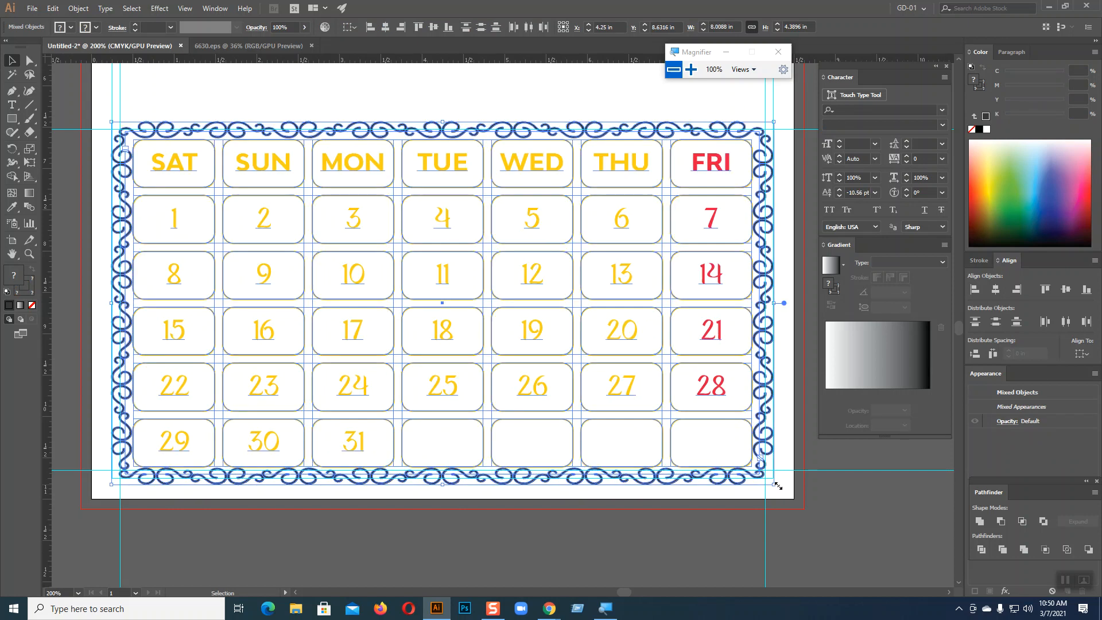
Nudge the calendar up two steps and give the swirl border a gradient fill
{"action": "key", "text": "Up"}
{"action": "key", "text": "Up"}
{"action": "key", "text": "Up"}
{"action": "key", "text": "Up"}
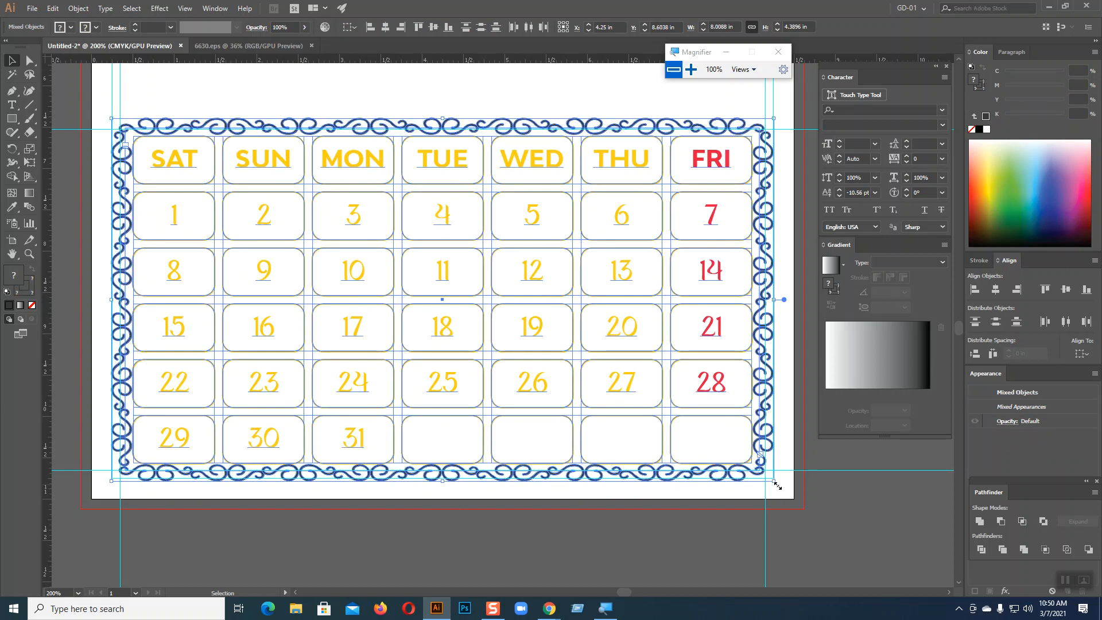
{"action": "key", "text": "Up"}
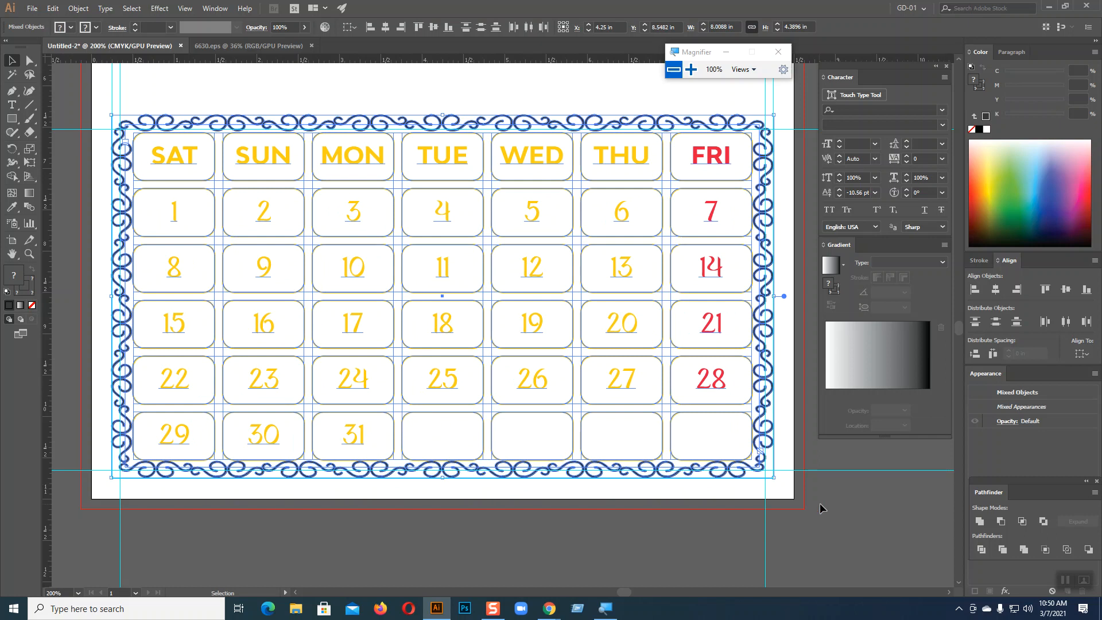
{"action": "left_click", "coordinate": [819, 507]}
{"action": "left_click", "coordinate": [772, 445]}
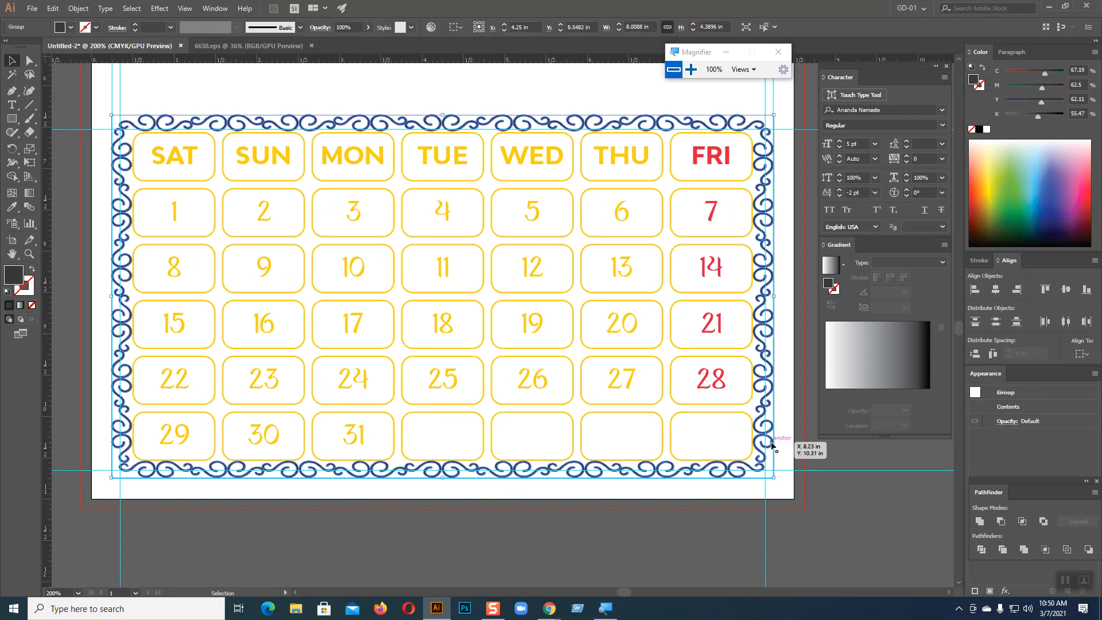
{"action": "left_click", "coordinate": [12, 207]}
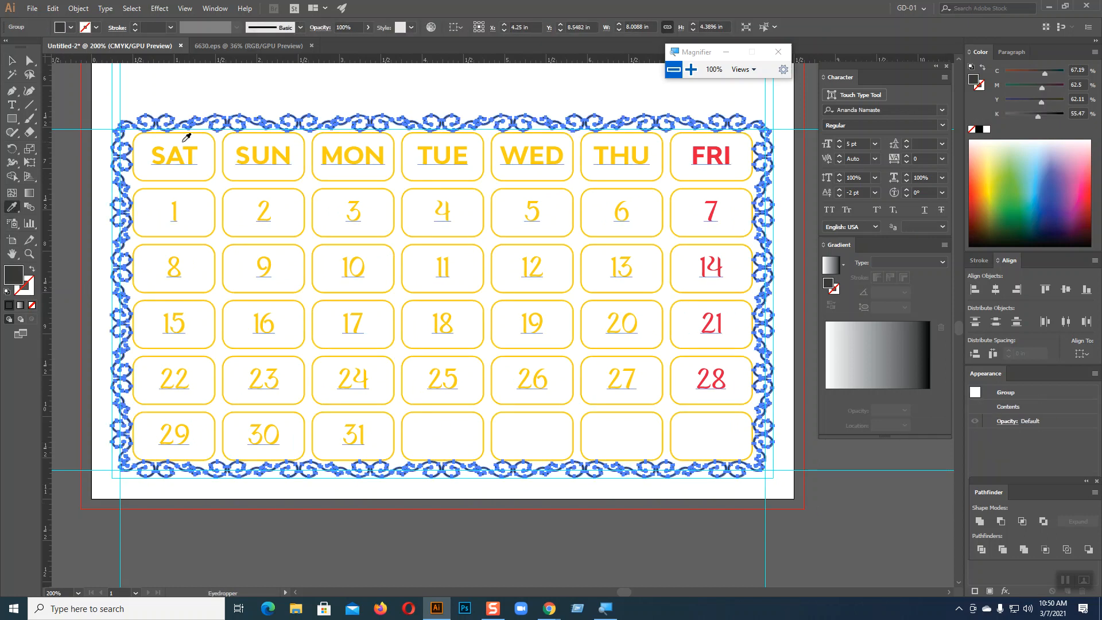
{"action": "left_click", "coordinate": [180, 152]}
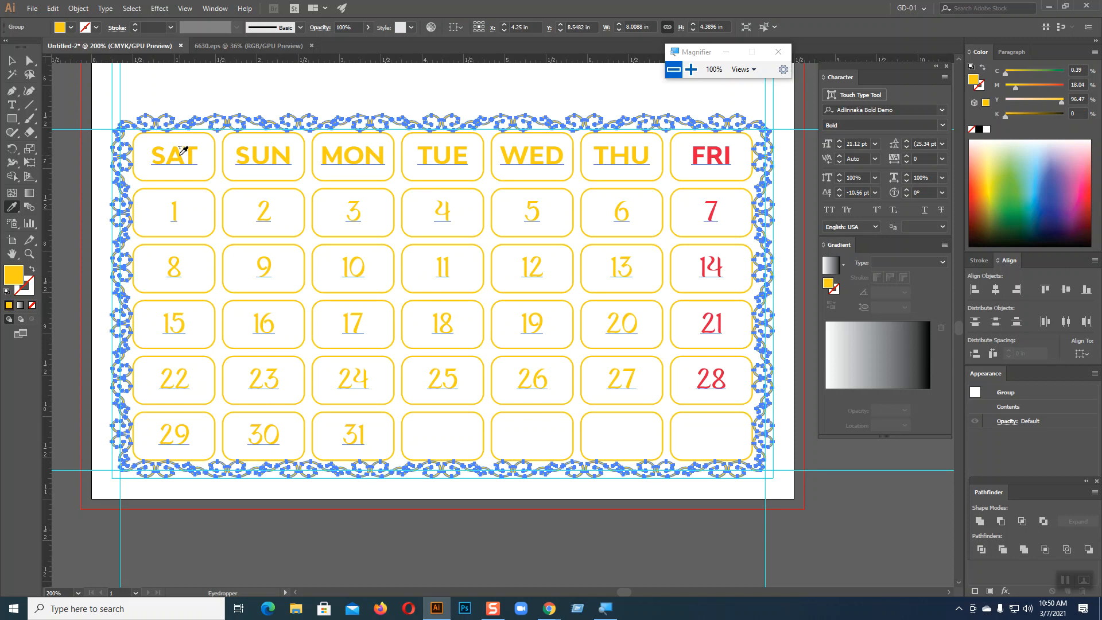
{"action": "left_click", "coordinate": [13, 61]}
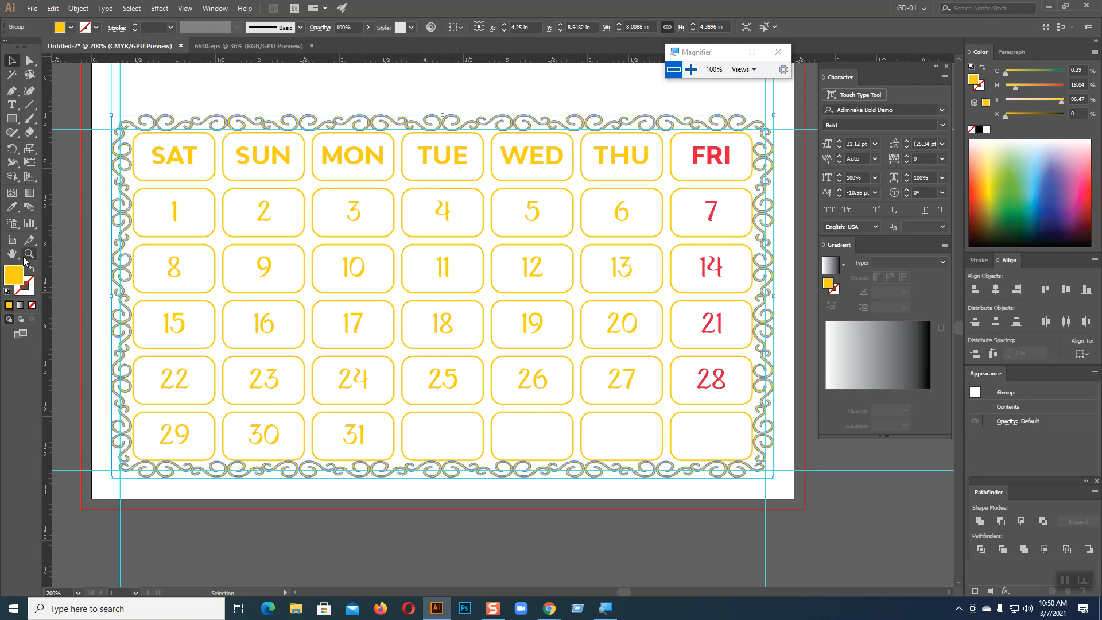
{"action": "left_click", "coordinate": [20, 306]}
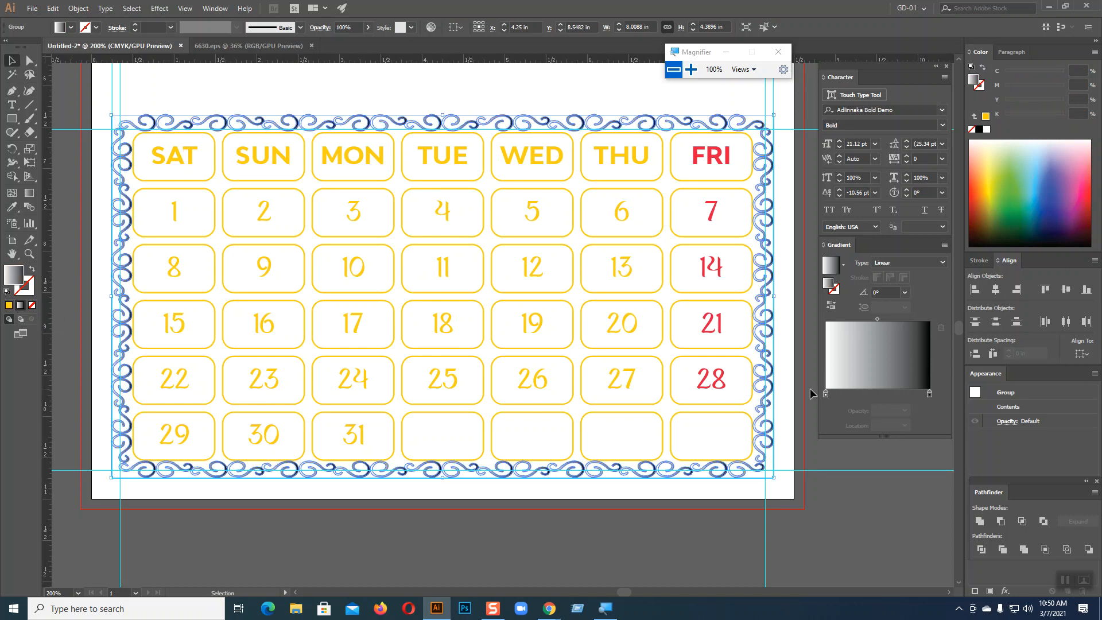
Set the gradient's right stop to the yellow of the SAT text
{"action": "left_click", "coordinate": [930, 395]}
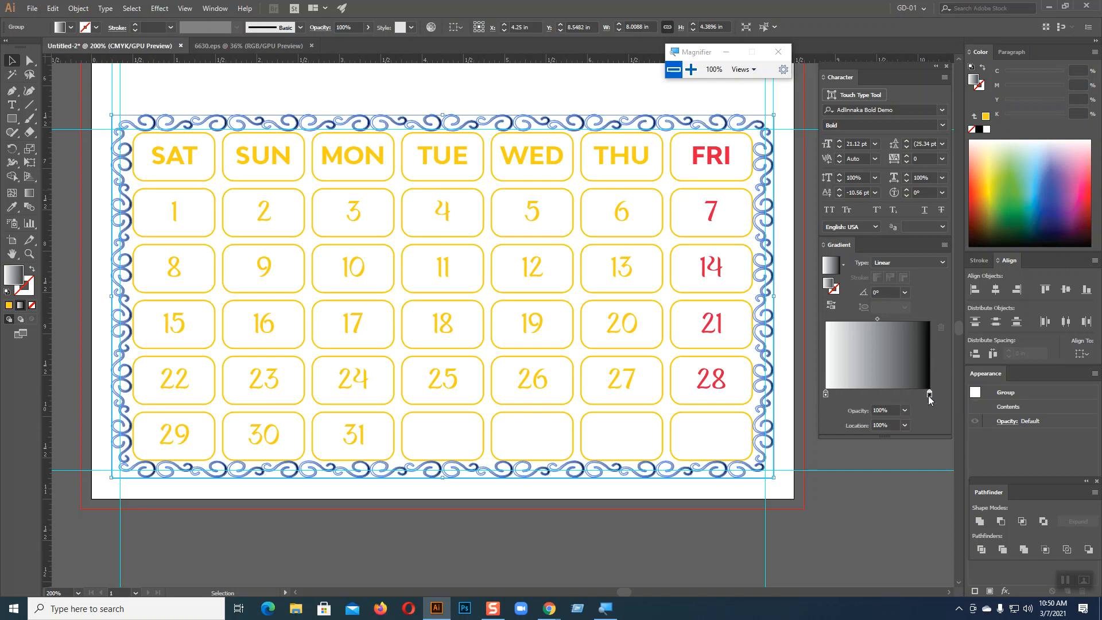
{"action": "left_click", "coordinate": [13, 208]}
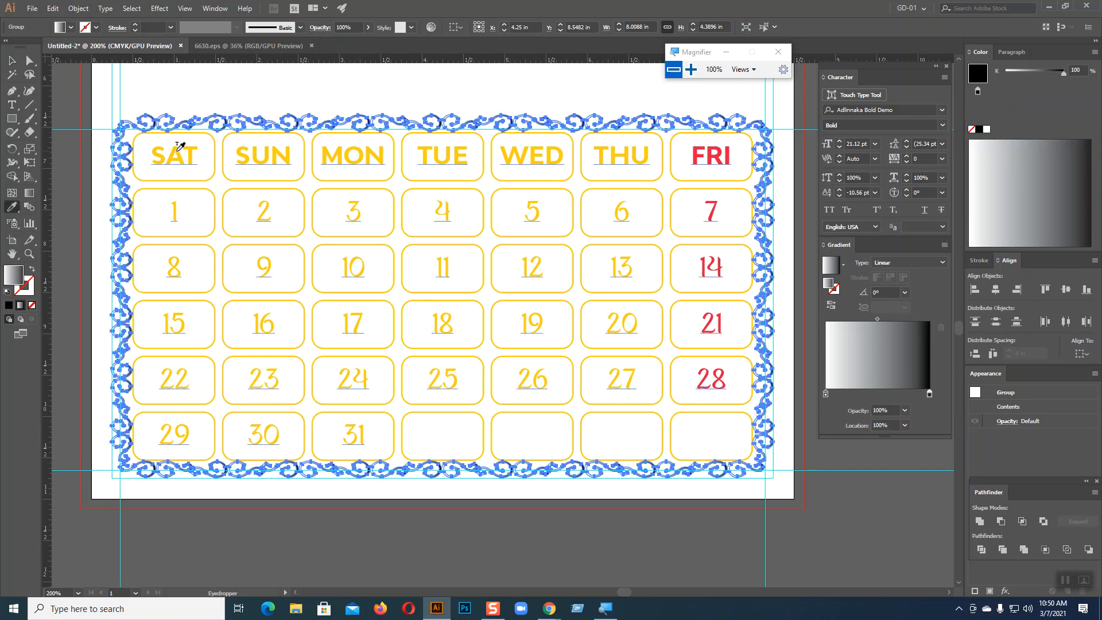
{"action": "left_click", "coordinate": [158, 152], "text": "shift"}
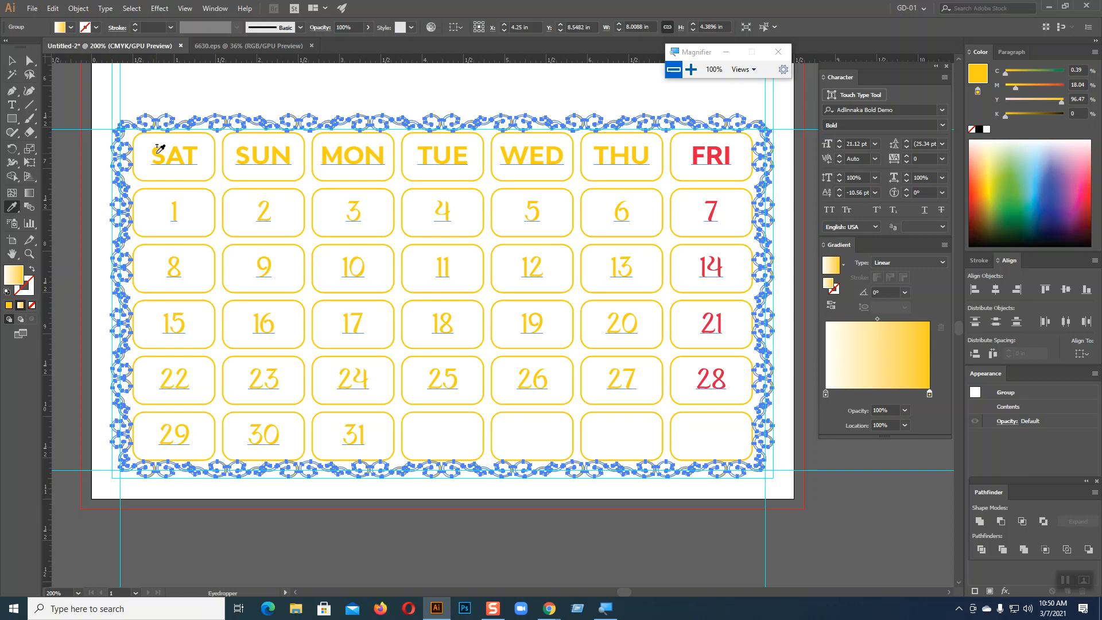
Make the left gradient stop orange and zoom out to view the recoloured border
{"action": "left_click", "coordinate": [827, 395]}
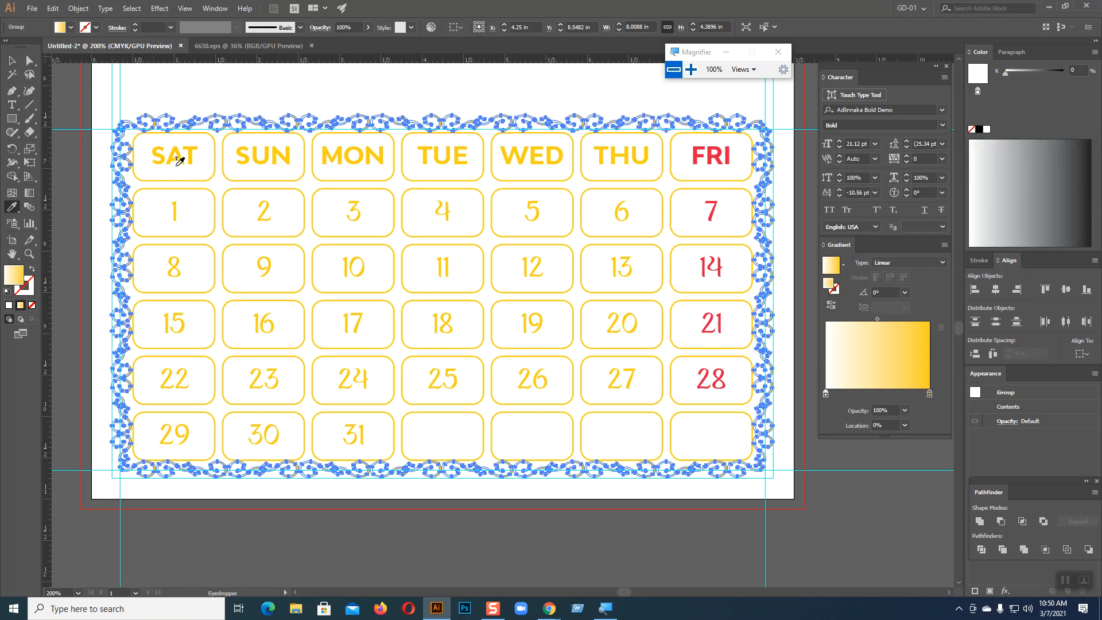
{"action": "double_click", "coordinate": [827, 395]}
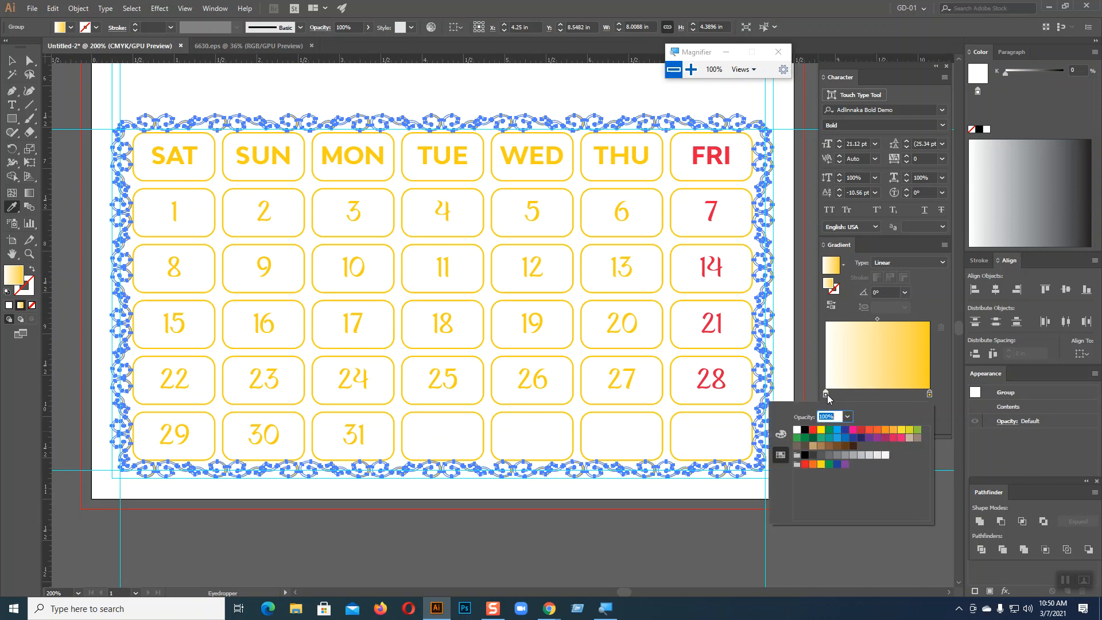
{"action": "left_click", "coordinate": [885, 431]}
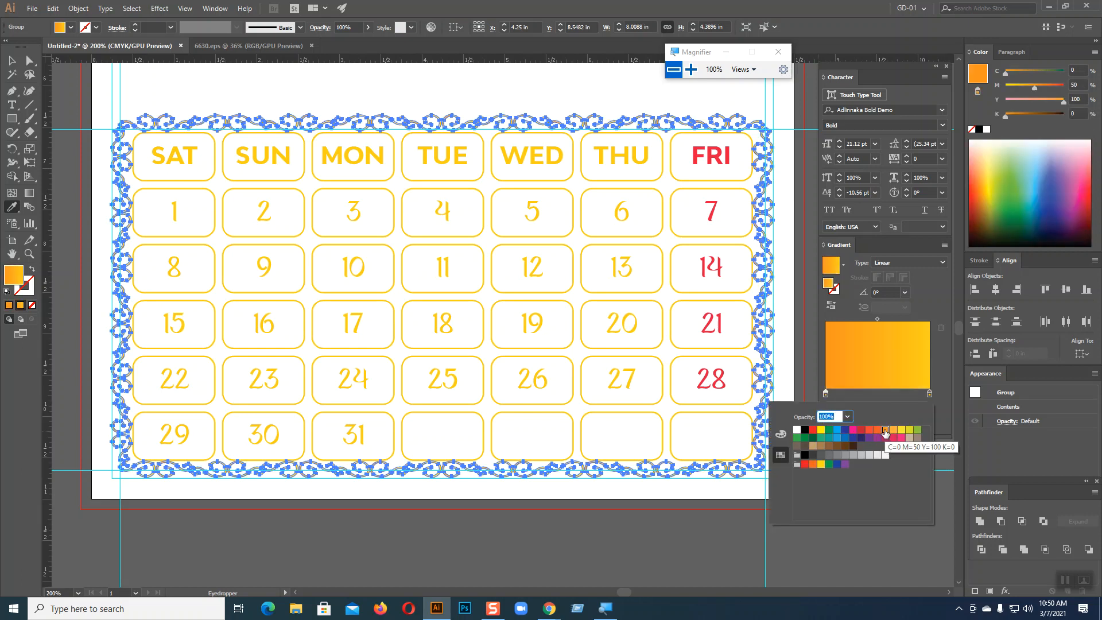
{"action": "key", "text": "ctrl+z"}
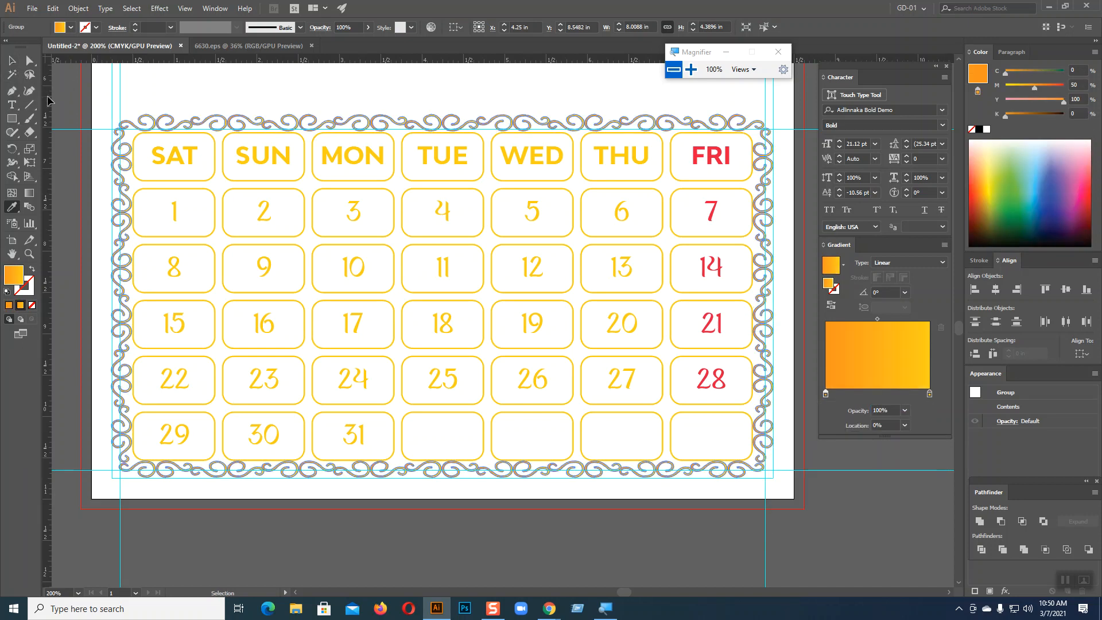
{"action": "key", "text": "ctrl+shift+z"}
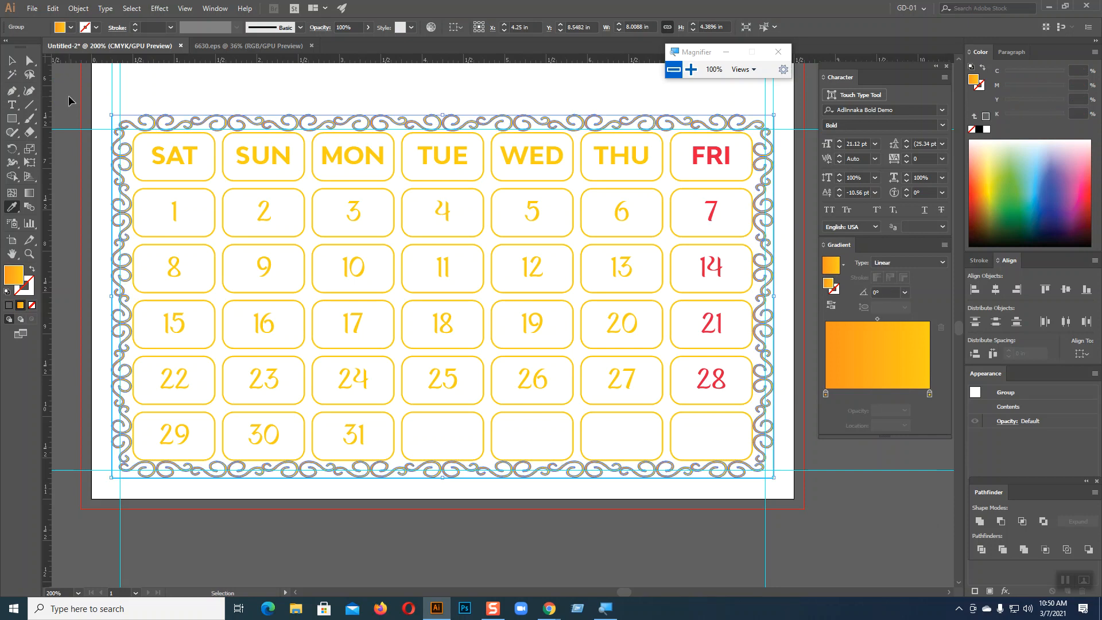
{"action": "left_click", "coordinate": [11, 59]}
{"action": "left_click", "coordinate": [70, 94]}
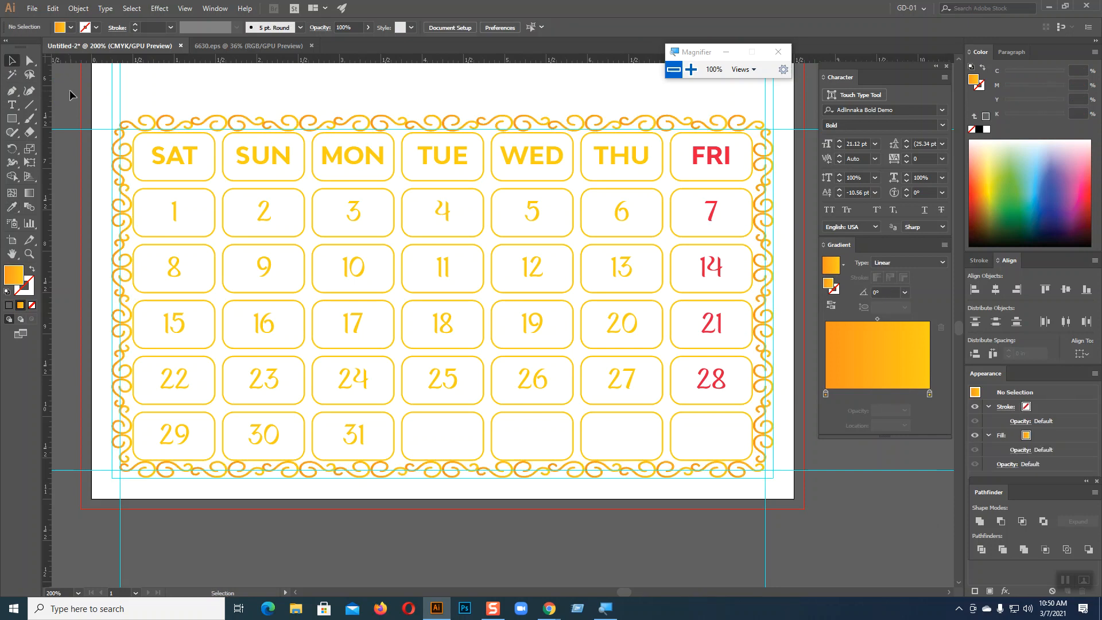
{"action": "key", "text": "ctrl+minus"}
{"action": "key", "text": "space"}
Move the red rectangle further to the right
{"action": "left_click_drag", "start_coordinate": [422, 360], "coordinate": [416, 443]}
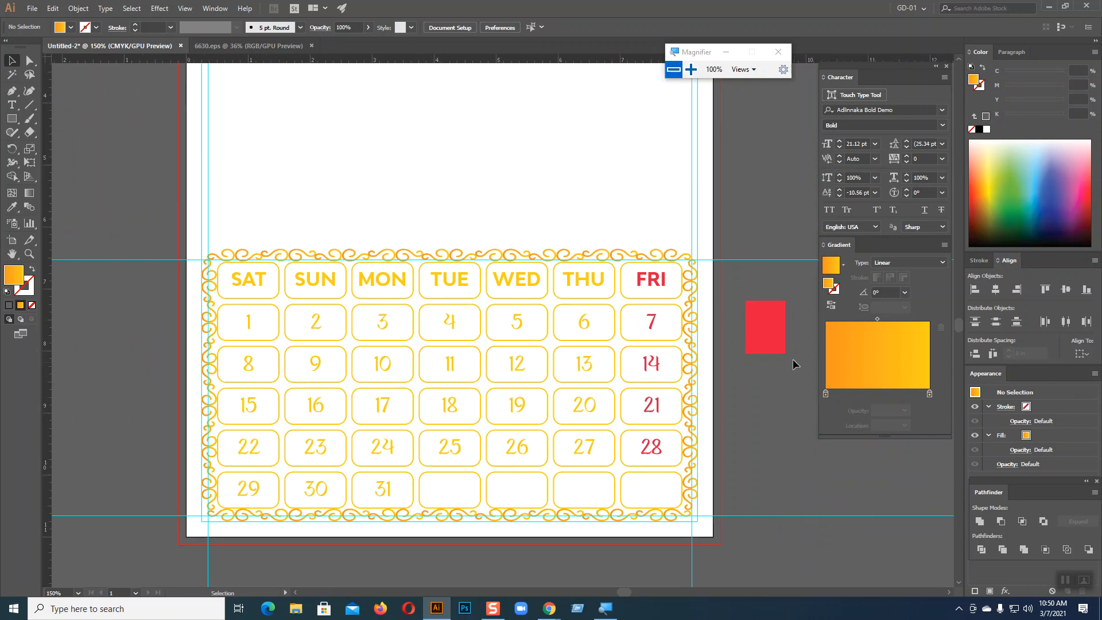
{"action": "left_click", "coordinate": [774, 331]}
{"action": "key", "text": "space"}
{"action": "left_click_drag", "start_coordinate": [753, 381], "coordinate": [673, 461]}
{"action": "left_click_drag", "start_coordinate": [684, 412], "coordinate": [761, 409]}
{"action": "left_click", "coordinate": [697, 270]}
{"action": "scroll", "coordinate": [697, 269], "scroll_direction": "up", "scroll_amount": 3}
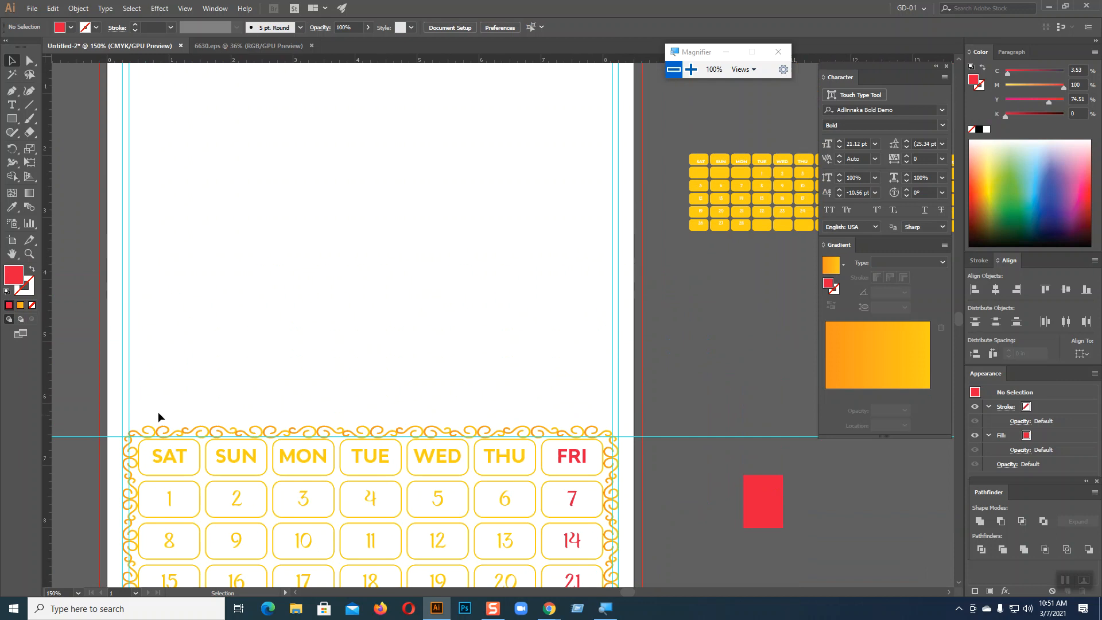
Add a 'January-2021' text object above the calendar with 0 pt baseline shift
{"action": "key", "text": "t"}
{"action": "left_click", "coordinate": [159, 371]}
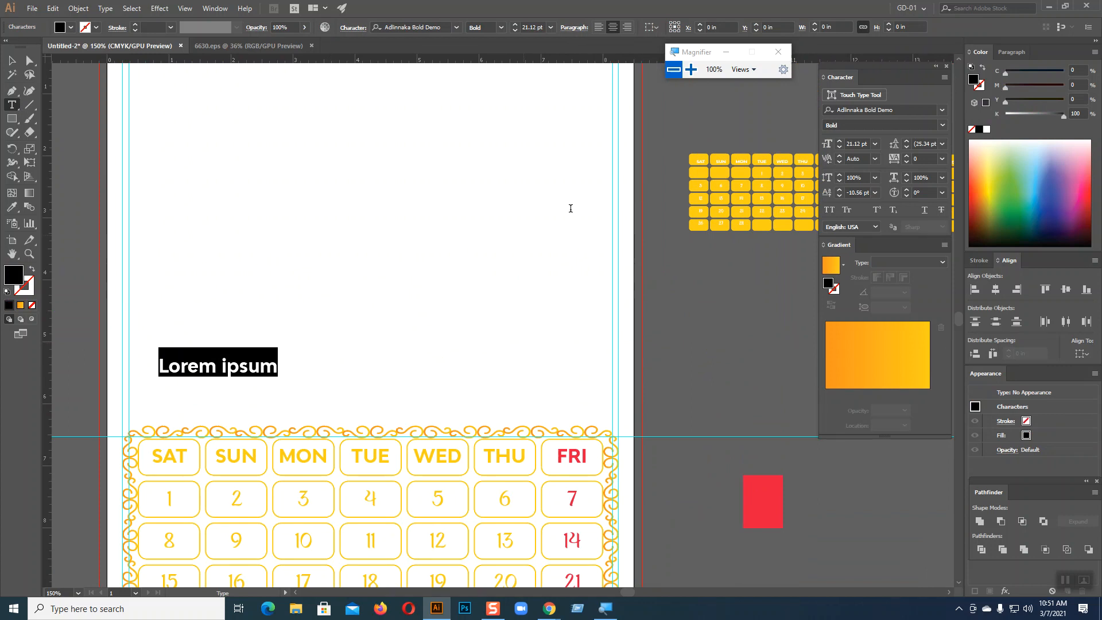
{"action": "left_click", "coordinate": [876, 195]}
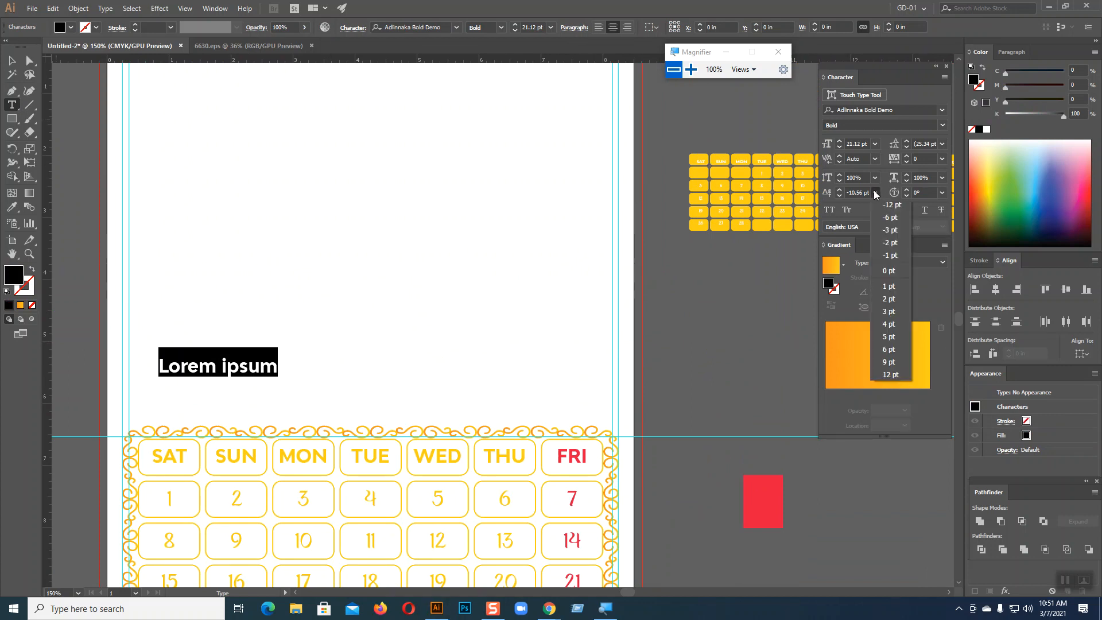
{"action": "left_click", "coordinate": [887, 277]}
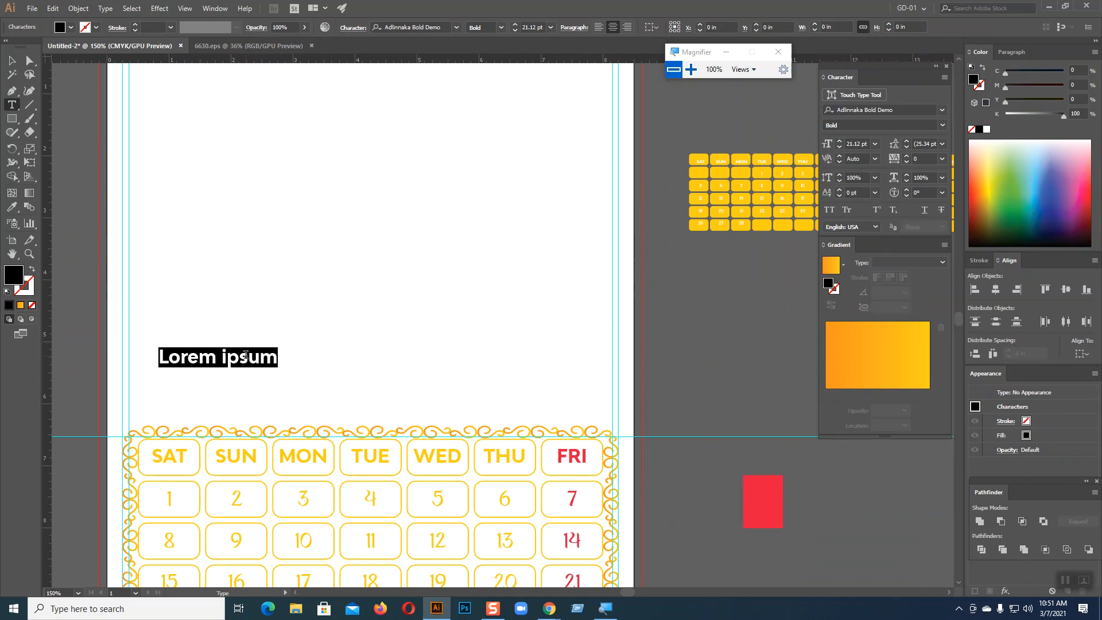
{"action": "key", "text": "BackSpace"}
{"action": "type", "text": "January-"}
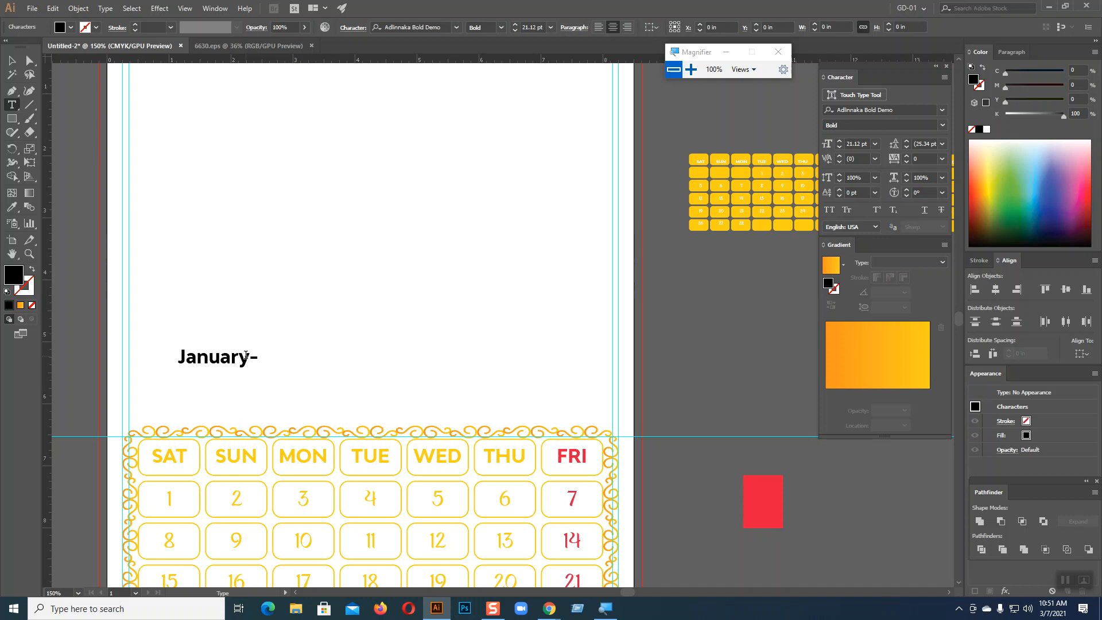
{"action": "type", "text": "2021"}
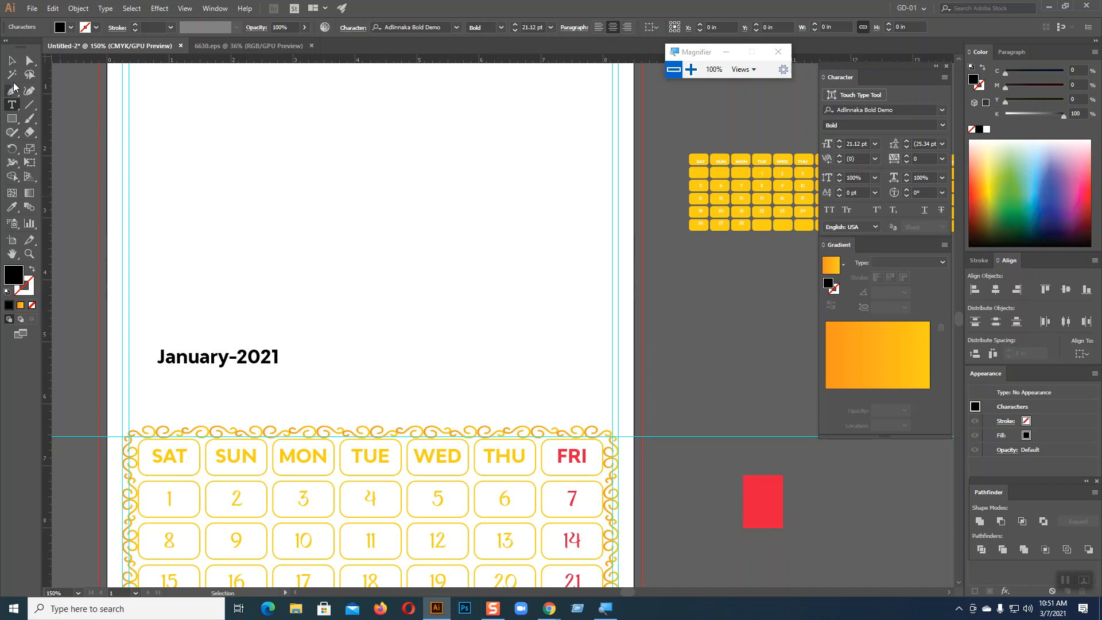
{"action": "key", "text": "Escape"}
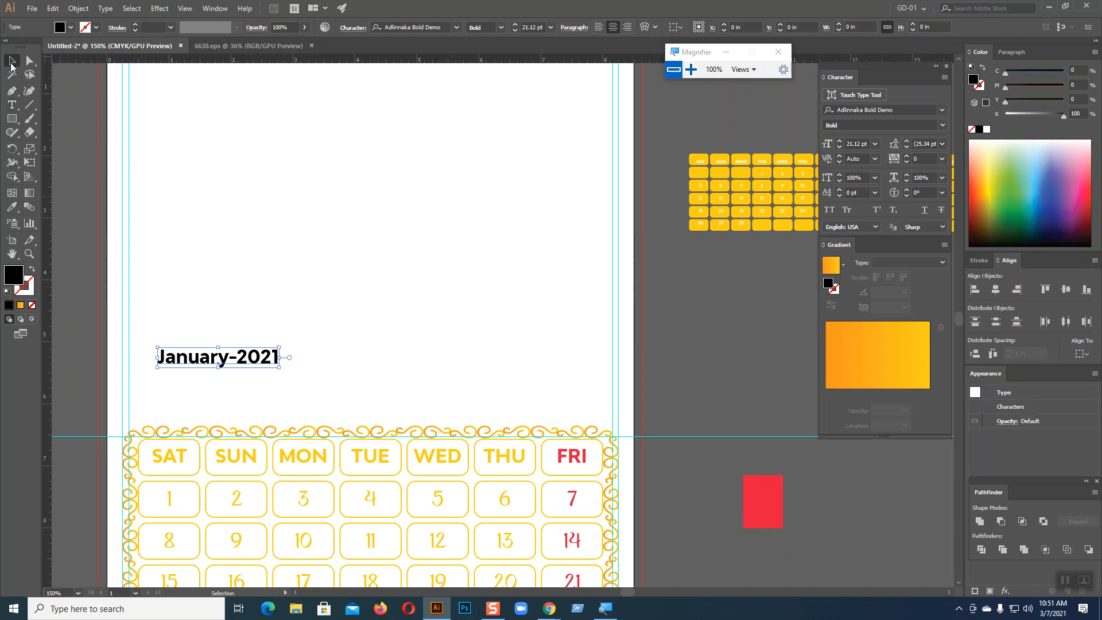
Set the title to 27 pt and position it just above the calendar grid
{"action": "left_click_drag", "start_coordinate": [262, 358], "coordinate": [232, 401]}
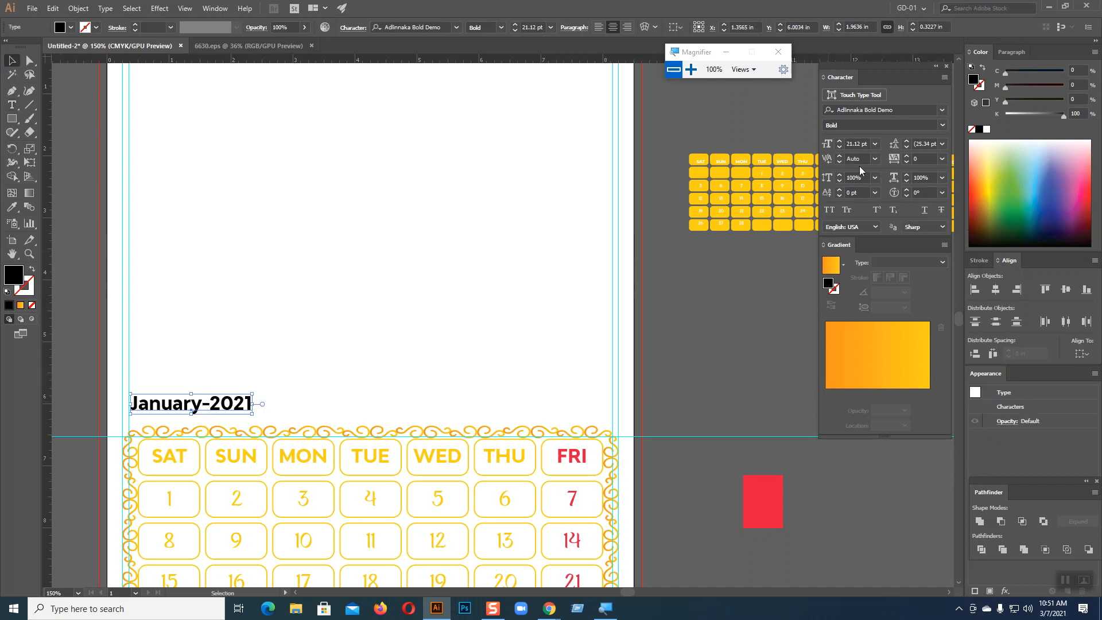
{"action": "left_click", "coordinate": [839, 141]}
{"action": "left_click", "coordinate": [840, 142]}
{"action": "left_click", "coordinate": [839, 141]}
{"action": "left_click", "coordinate": [839, 141]}
{"action": "left_click", "coordinate": [839, 141]}
{"action": "left_click", "coordinate": [840, 141]}
{"action": "left_click_drag", "start_coordinate": [256, 403], "coordinate": [263, 404]}
{"action": "key", "text": "Up"}
{"action": "key", "text": "Up"}
{"action": "key", "text": "Up"}
{"action": "key", "text": "Up"}
{"action": "key", "text": "Up"}
{"action": "key", "text": "Up"}
{"action": "key", "text": "Up"}
{"action": "key", "text": "Up"}
{"action": "key", "text": "Up"}
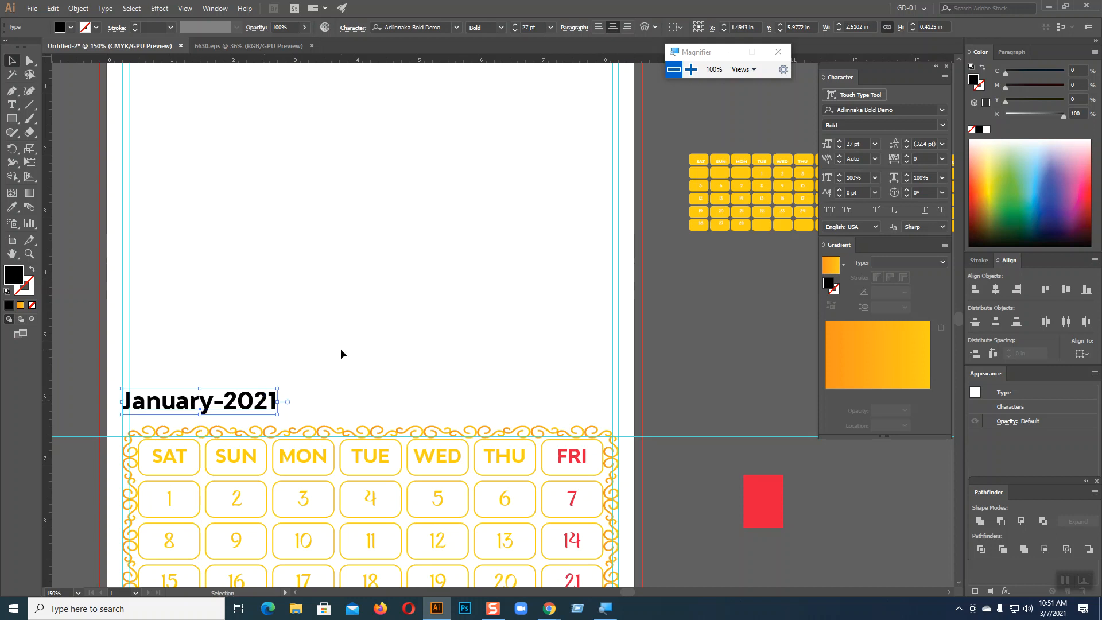
{"action": "left_click", "coordinate": [416, 348]}
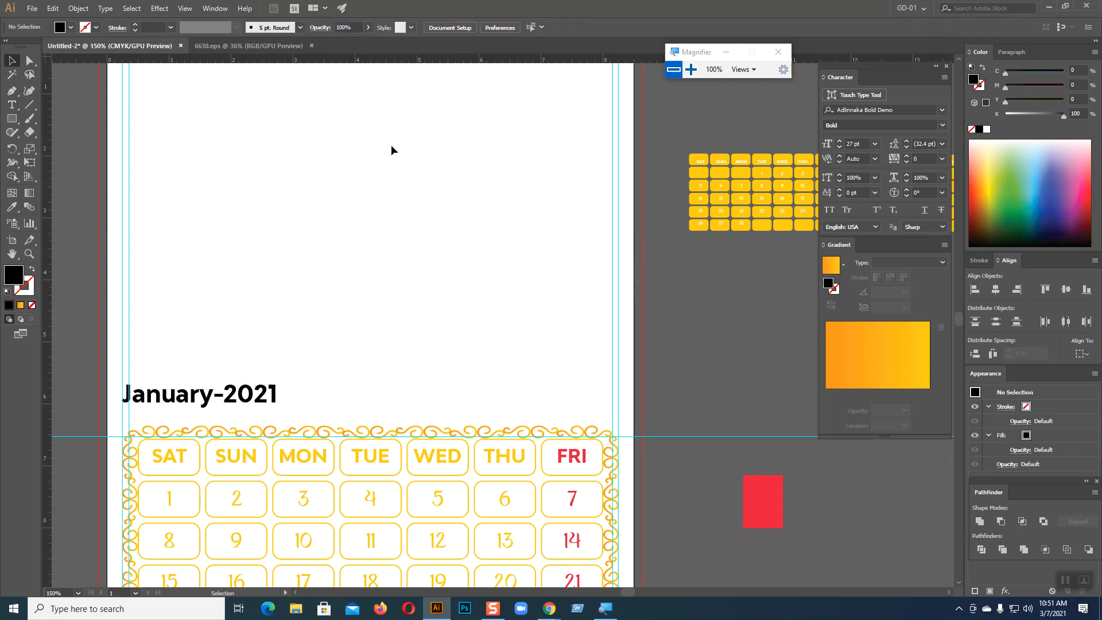
{"action": "scroll", "coordinate": [358, 184], "scroll_direction": "up", "scroll_amount": 3}
Draw a black rectangle 8.5 in wide by about 4.76 in tall from the page's top-left corner
{"action": "left_click", "coordinate": [12, 118]}
{"action": "left_click_drag", "start_coordinate": [107, 128], "coordinate": [634, 423]}
{"action": "left_click", "coordinate": [12, 60]}
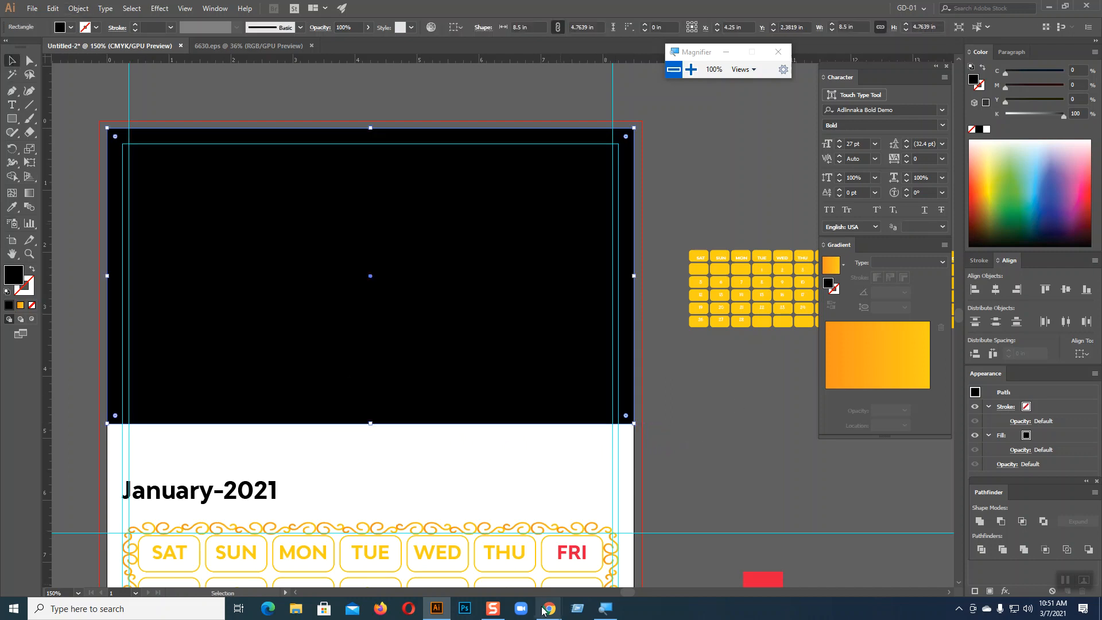
Dismiss the attribution notice on Chrome's Freepik frame page, then return to Illustrator
{"action": "mouse_move", "coordinate": [547, 612]}
{"action": "left_click", "coordinate": [498, 568]}
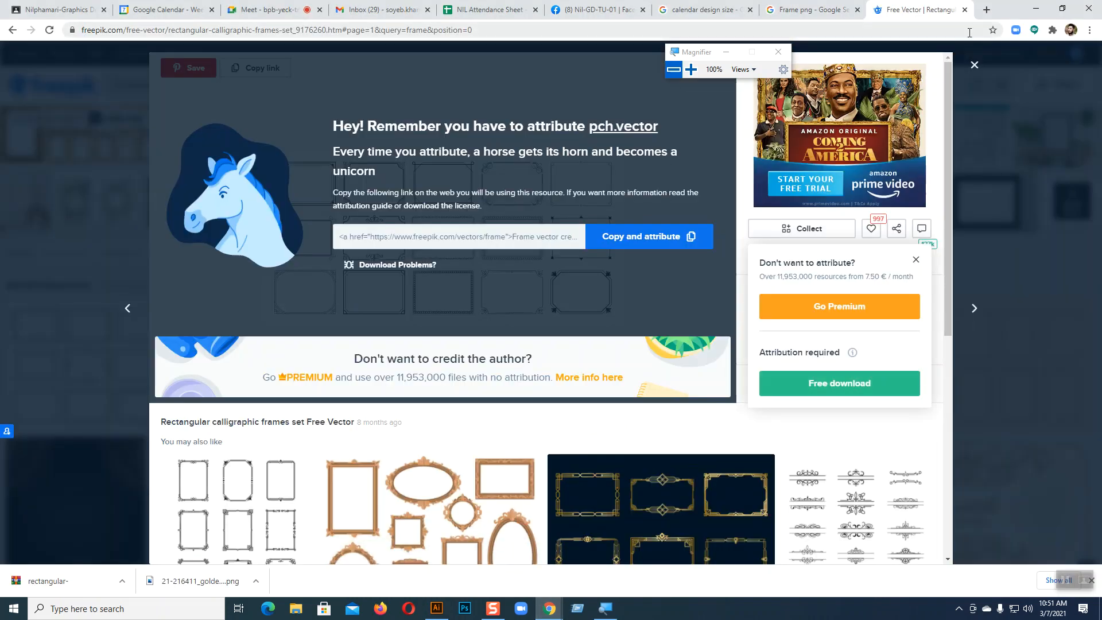
{"action": "left_click", "coordinate": [974, 65]}
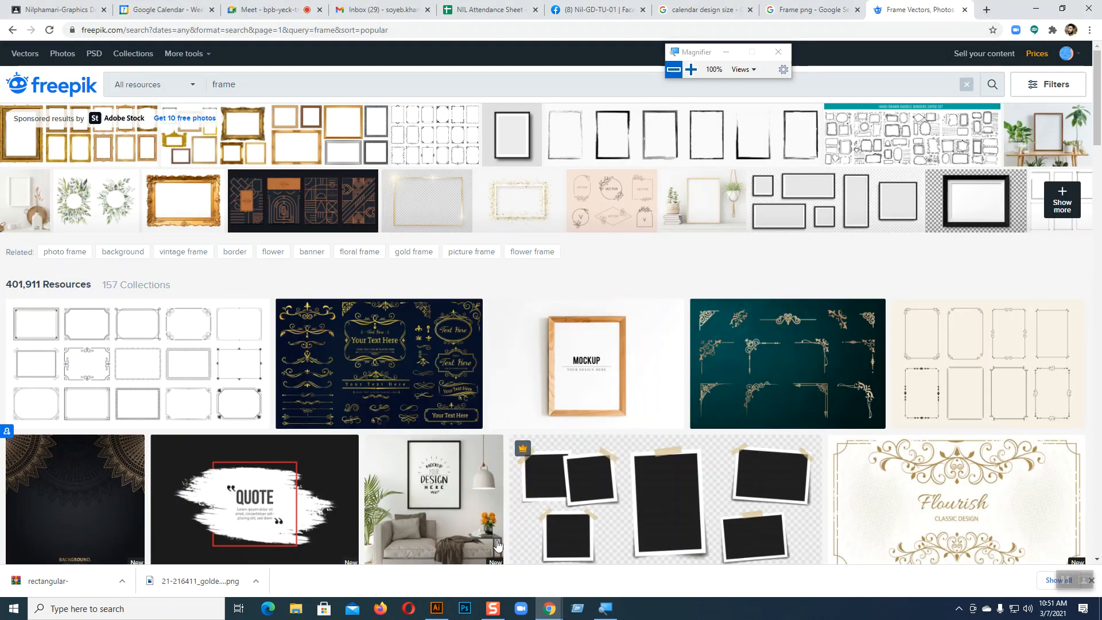
{"action": "left_click", "coordinate": [438, 606]}
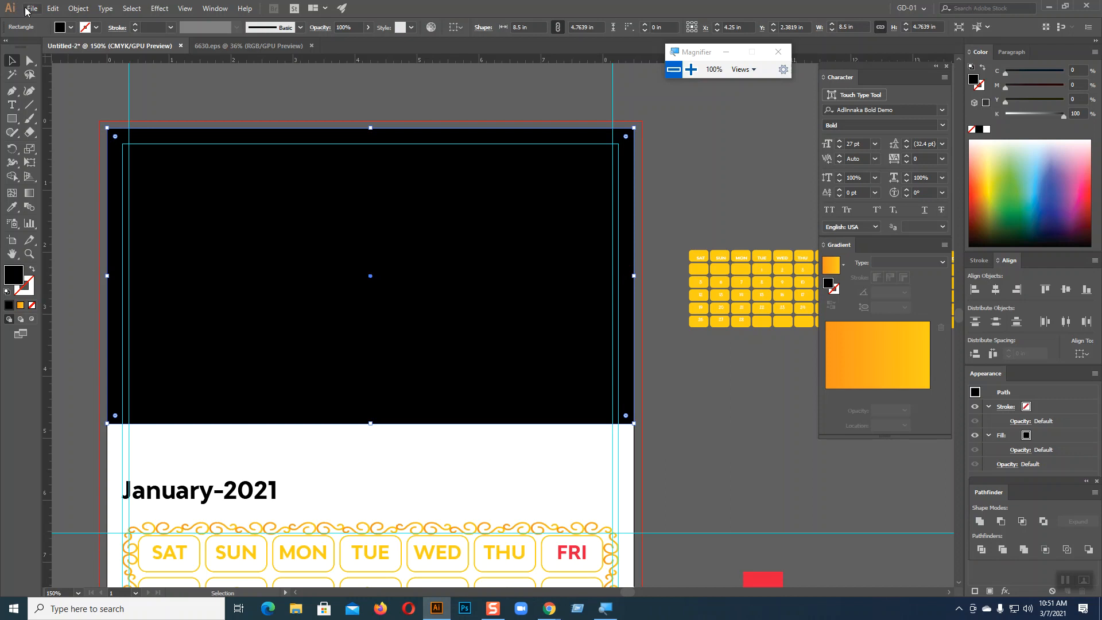
Open the gud-night-images moon photo from Desktop > Images01
{"action": "left_click", "coordinate": [29, 10]}
{"action": "left_click", "coordinate": [41, 47]}
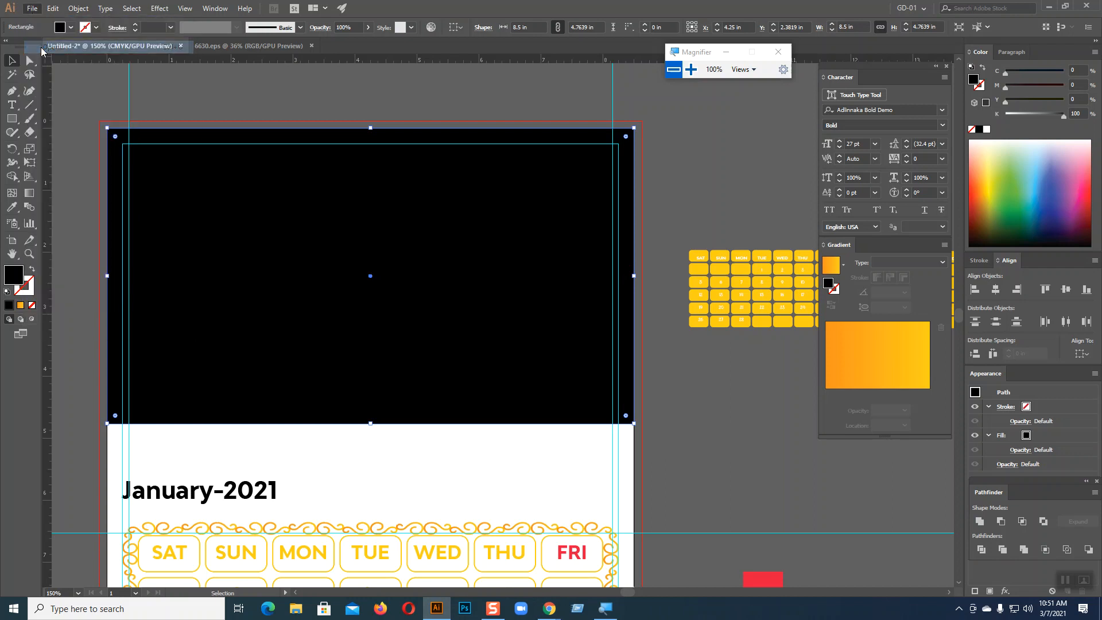
{"action": "left_click", "coordinate": [45, 67]}
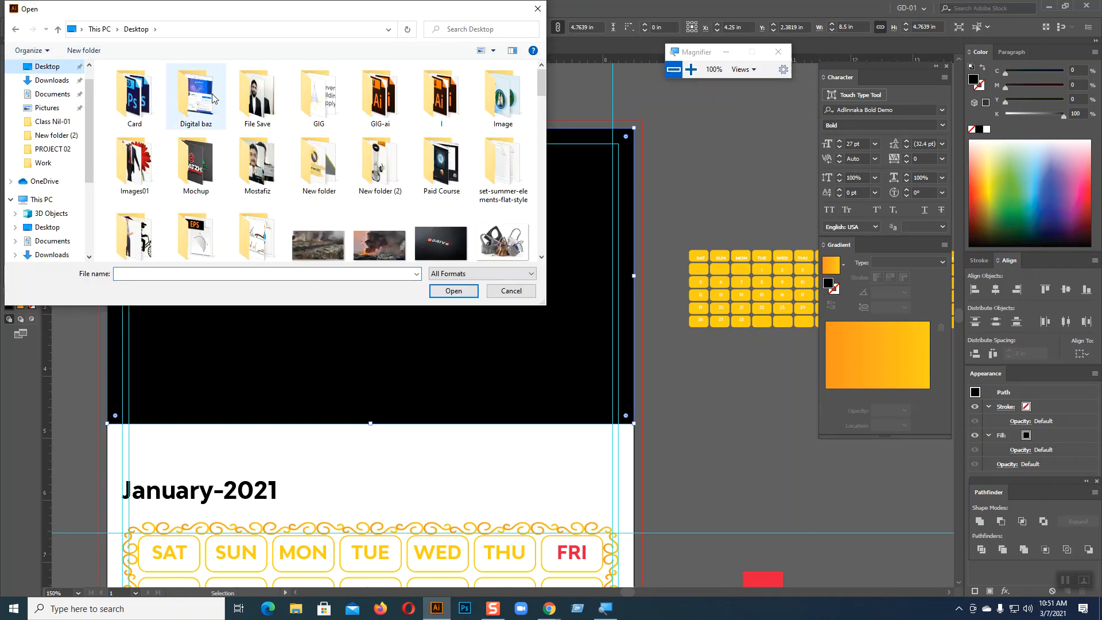
{"action": "double_click", "coordinate": [135, 167]}
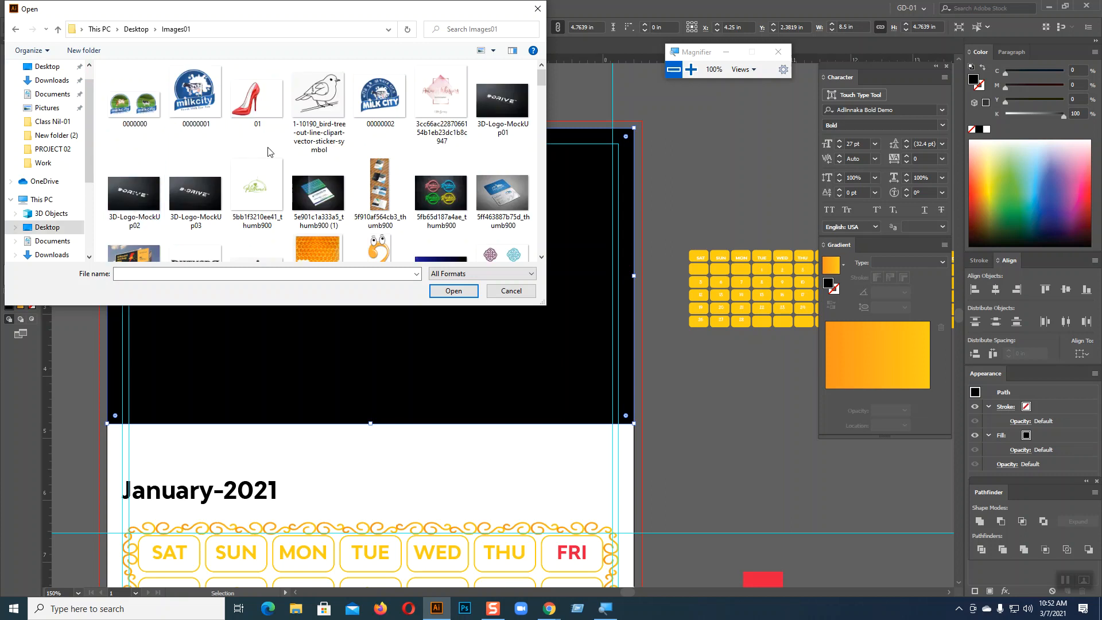
{"action": "scroll", "coordinate": [282, 148], "scroll_direction": "down", "scroll_amount": 3}
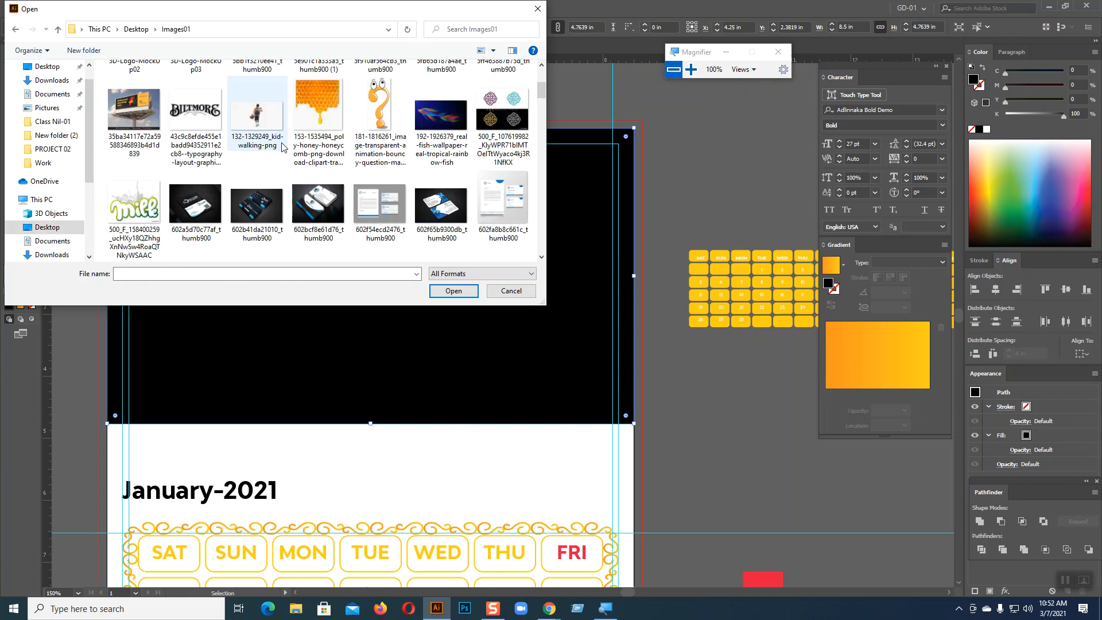
{"action": "scroll", "coordinate": [282, 148], "scroll_direction": "down", "scroll_amount": 6}
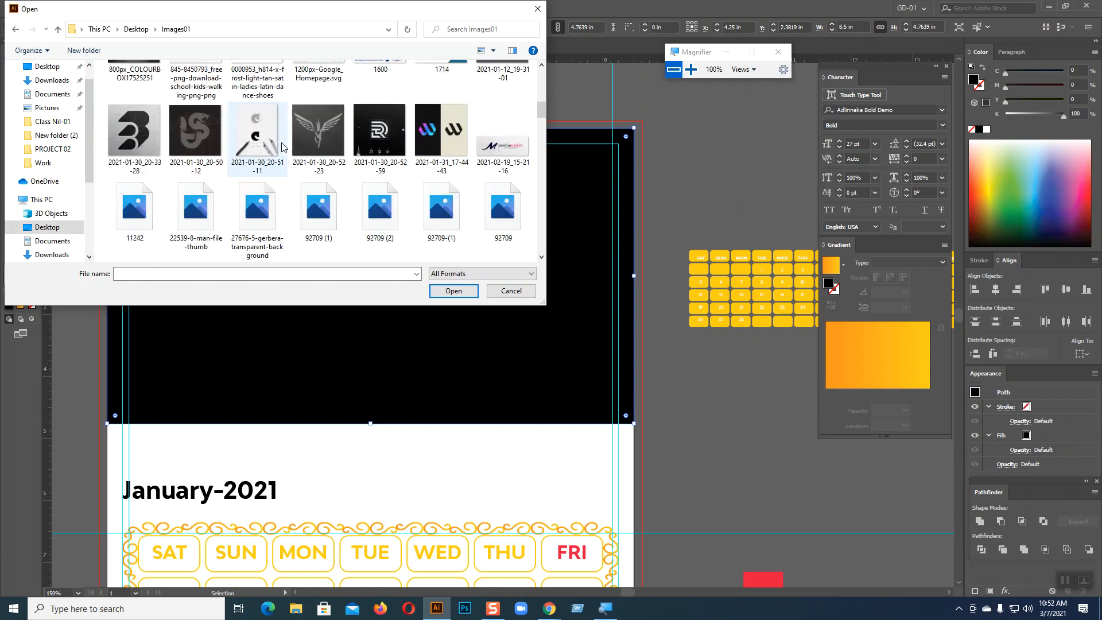
{"action": "scroll", "coordinate": [282, 148], "scroll_direction": "down", "scroll_amount": 4}
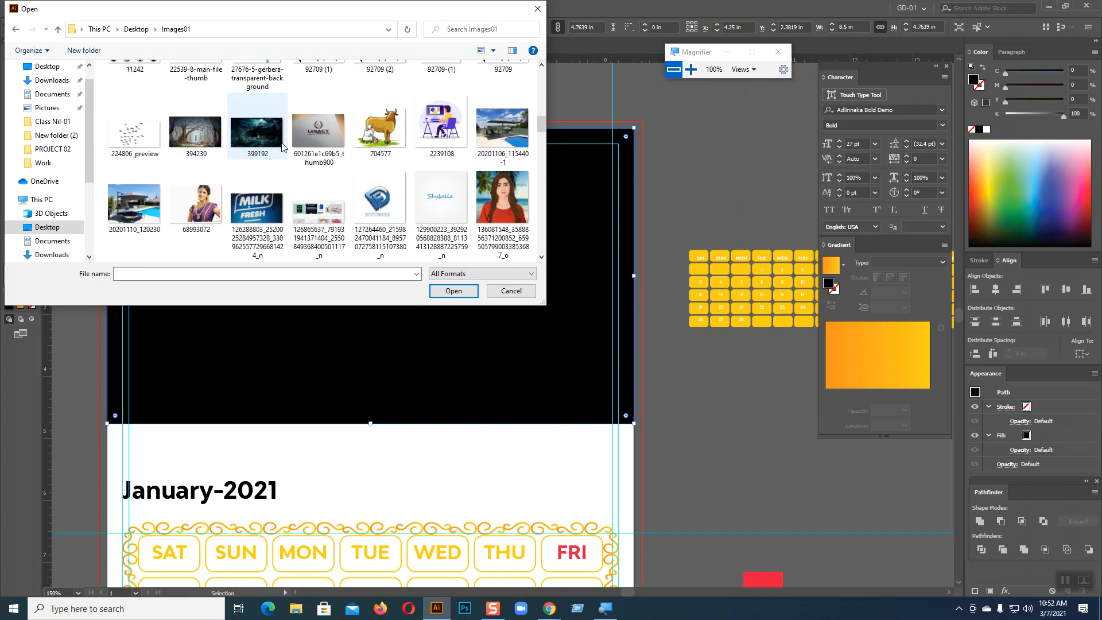
{"action": "scroll", "coordinate": [282, 148], "scroll_direction": "down", "scroll_amount": 2}
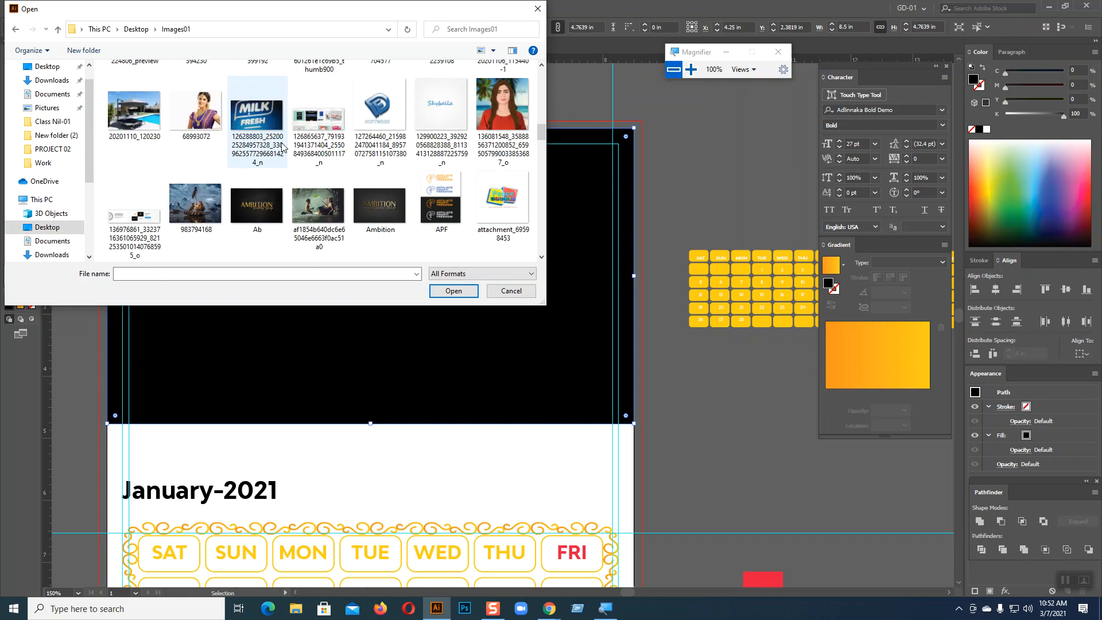
{"action": "scroll", "coordinate": [282, 148], "scroll_direction": "down", "scroll_amount": 2}
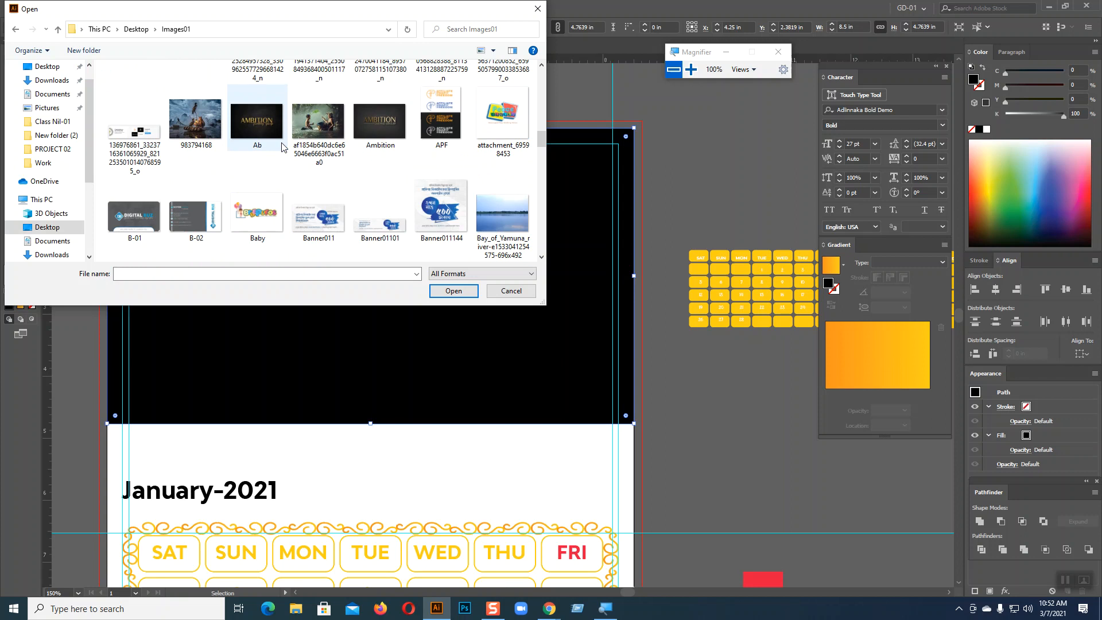
{"action": "scroll", "coordinate": [282, 147], "scroll_direction": "down", "scroll_amount": 2}
{"action": "scroll", "coordinate": [282, 147], "scroll_direction": "up", "scroll_amount": 10}
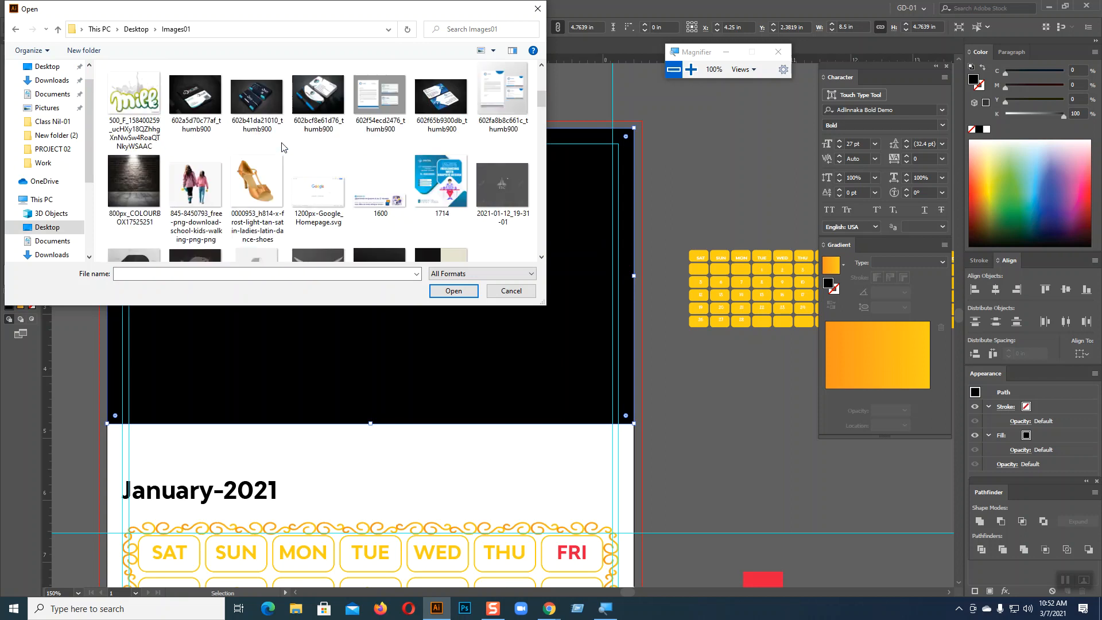
{"action": "scroll", "coordinate": [282, 148], "scroll_direction": "down", "scroll_amount": 8}
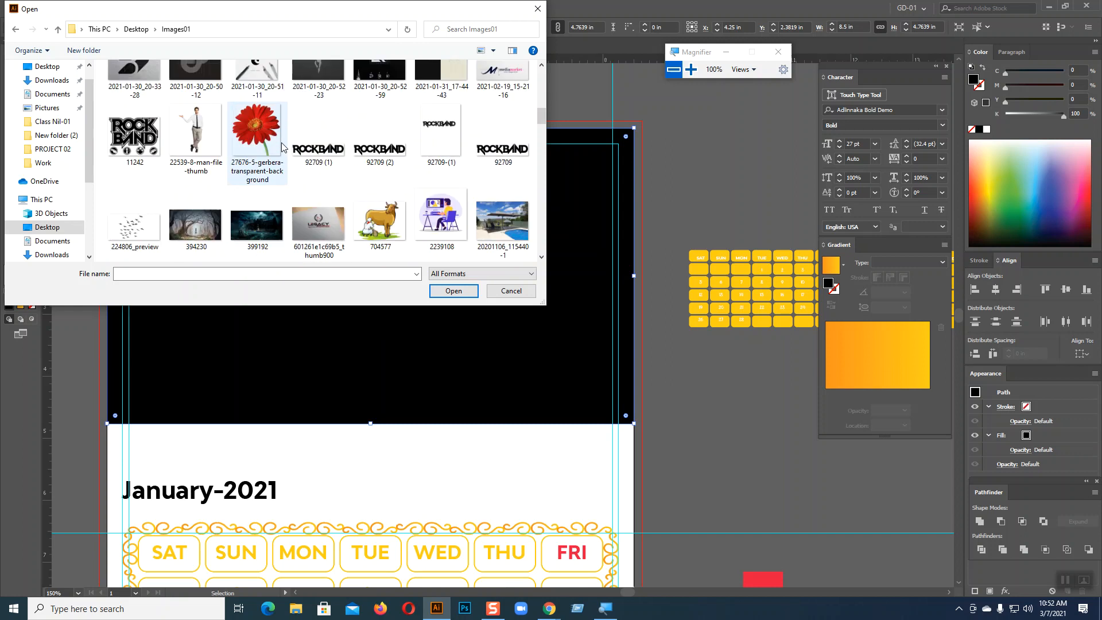
{"action": "scroll", "coordinate": [282, 147], "scroll_direction": "up", "scroll_amount": 1}
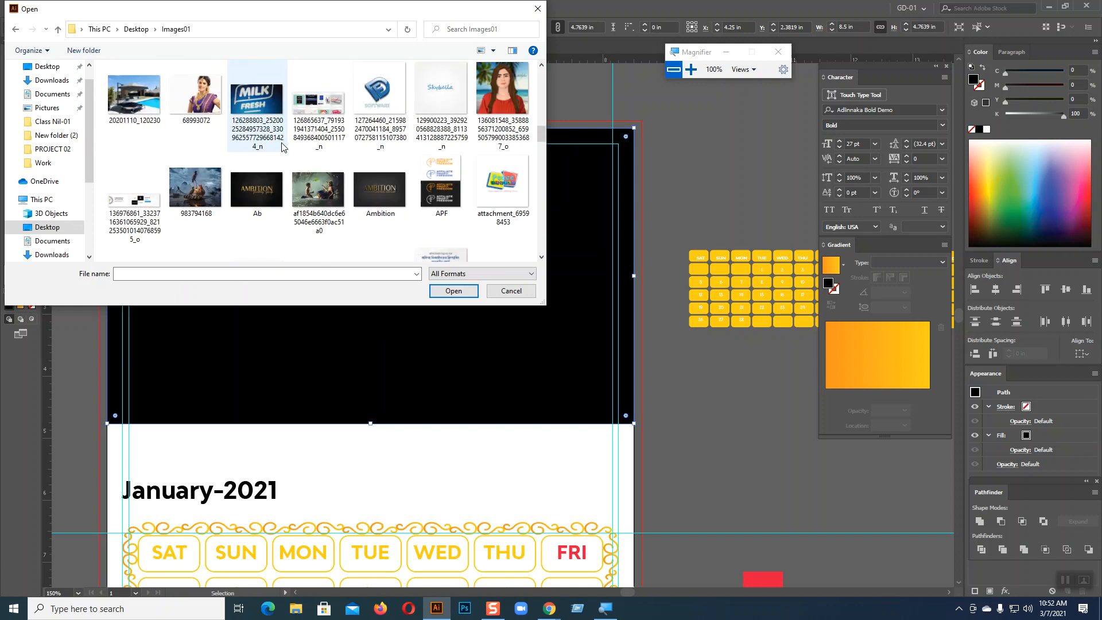
{"action": "scroll", "coordinate": [282, 148], "scroll_direction": "down", "scroll_amount": 5}
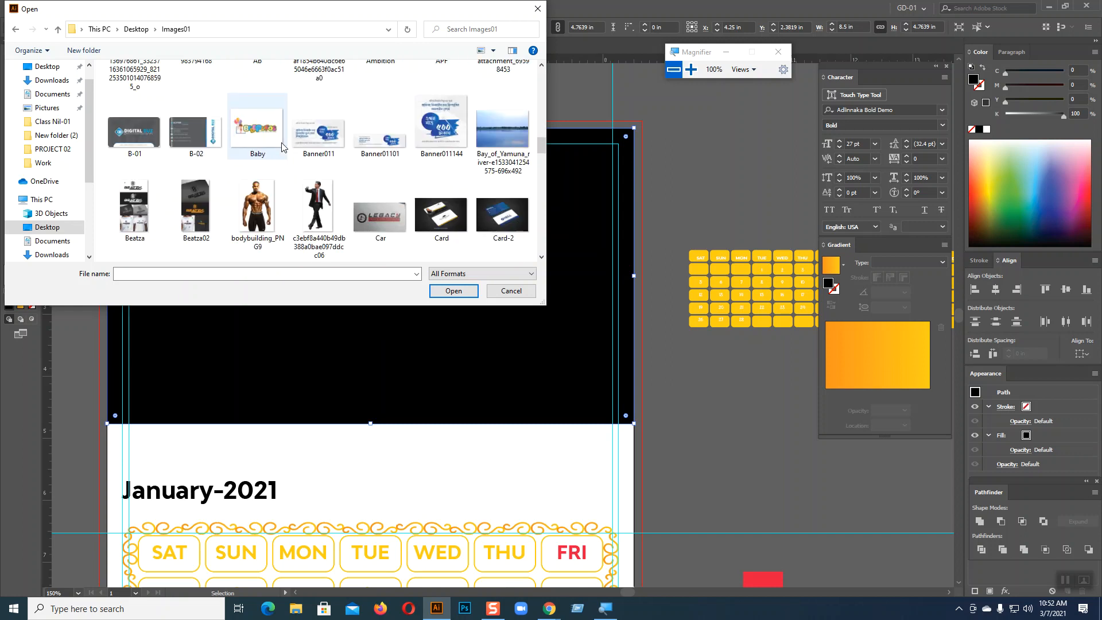
{"action": "scroll", "coordinate": [281, 147], "scroll_direction": "down", "scroll_amount": 5}
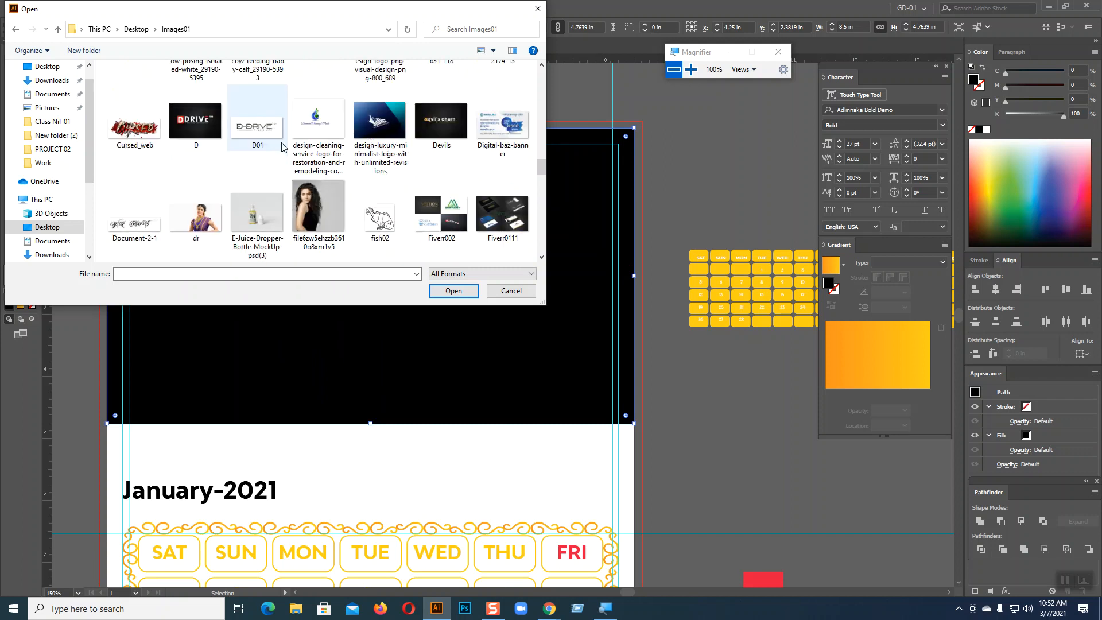
{"action": "left_click", "coordinate": [435, 224]}
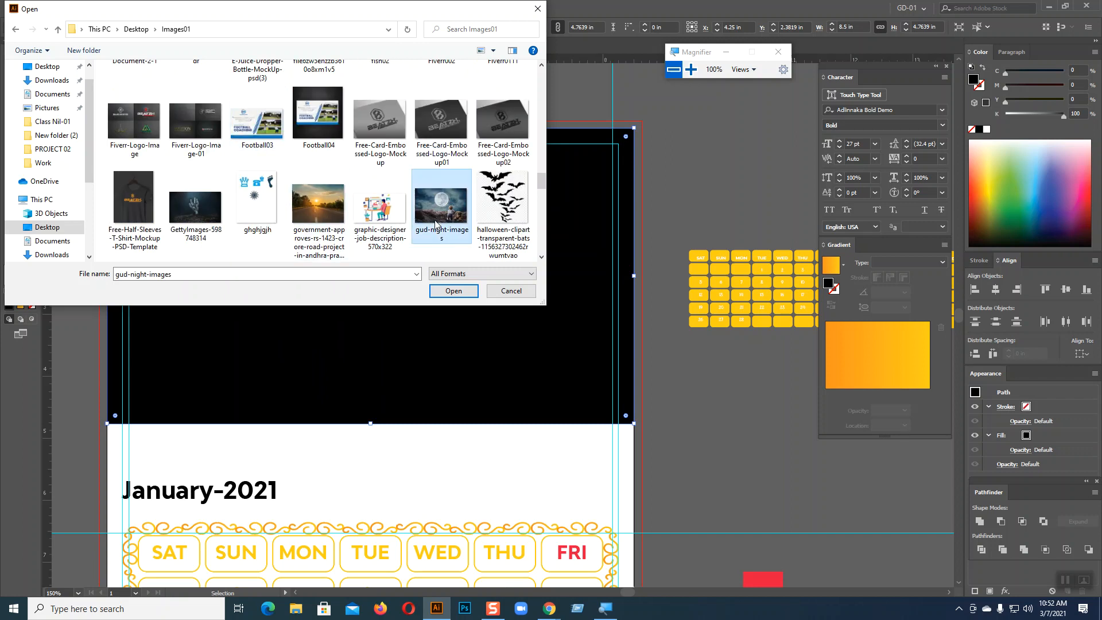
{"action": "left_click", "coordinate": [452, 297]}
Close the moon photo document and bring up Chrome's Freepik frame results
{"action": "key", "text": "ctrl"}
{"action": "left_click", "coordinate": [452, 300], "text": "ctrl"}
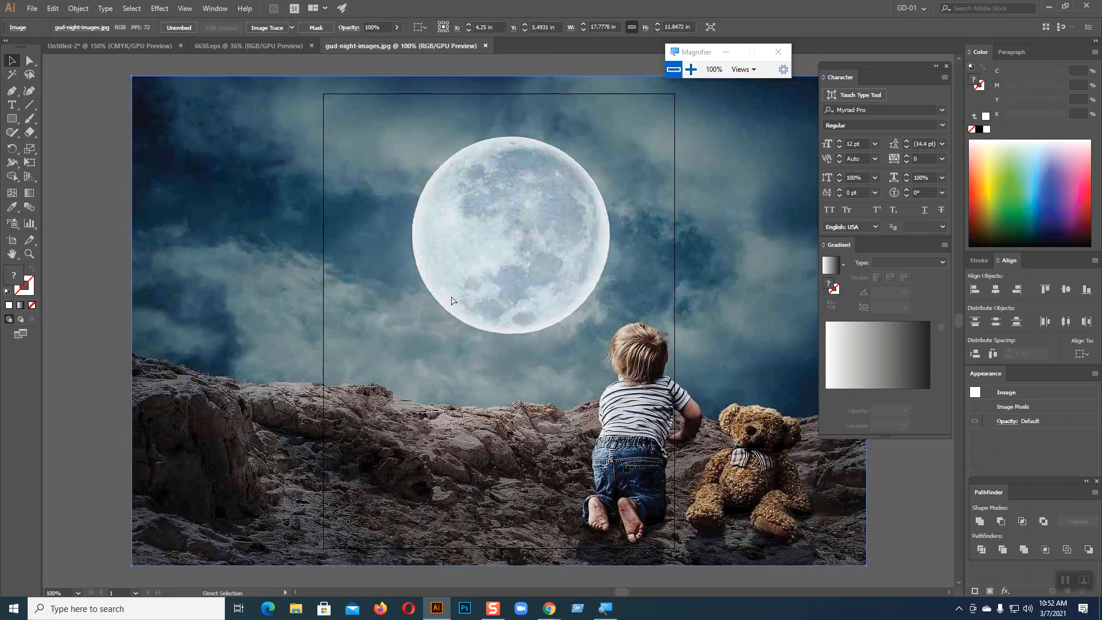
{"action": "left_click", "coordinate": [485, 46]}
{"action": "left_click", "coordinate": [574, 264]}
{"action": "mouse_move", "coordinate": [558, 601]}
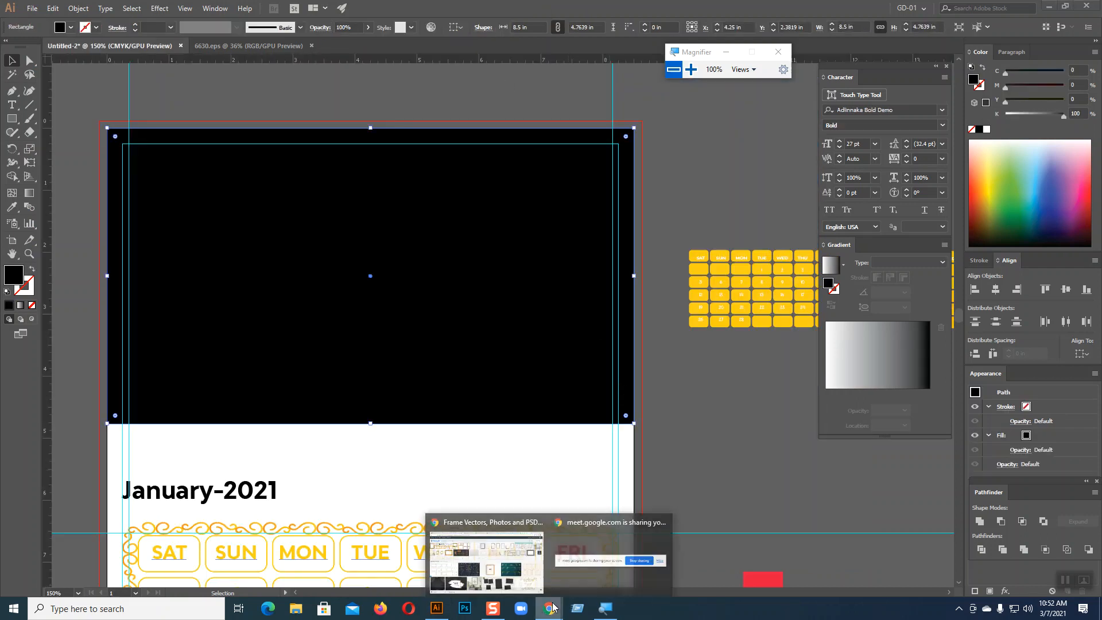
{"action": "left_click", "coordinate": [487, 560]}
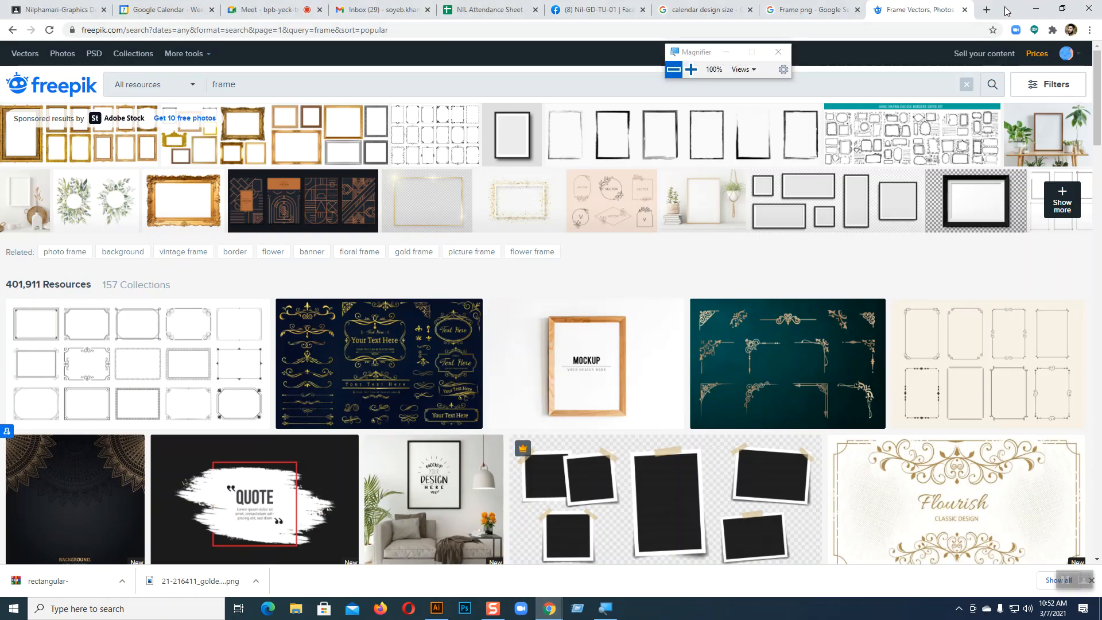
Search Google Images for 'grass png image' from the Frame png tab
{"action": "left_click", "coordinate": [714, 9]}
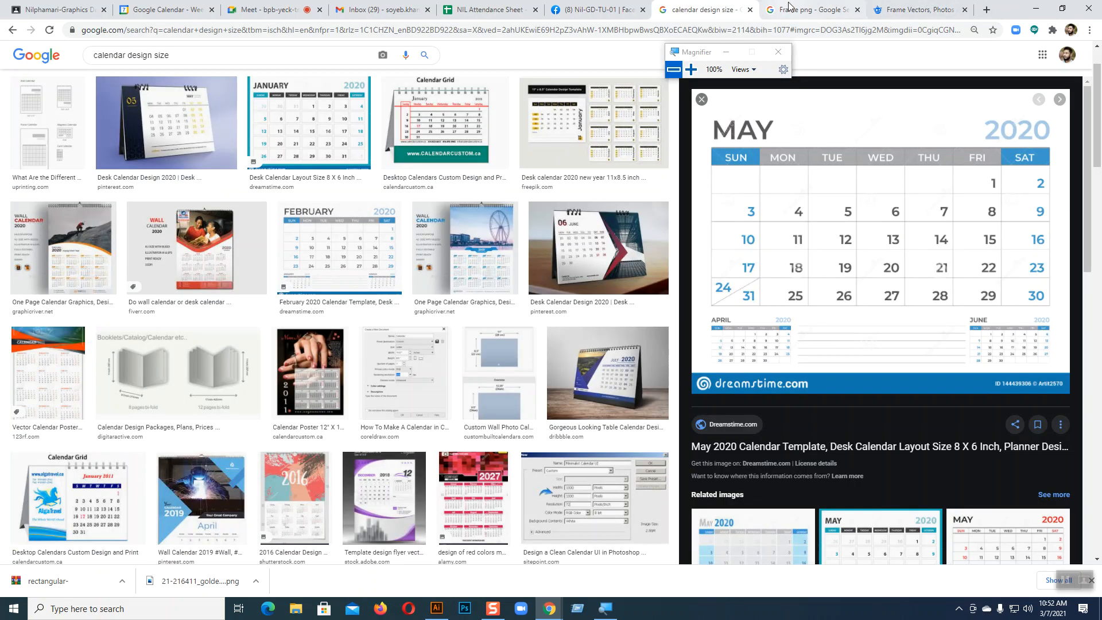
{"action": "left_click", "coordinate": [791, 8]}
{"action": "scroll", "coordinate": [319, 140], "scroll_direction": "up", "scroll_amount": 7}
{"action": "left_click_drag", "start_coordinate": [137, 55], "coordinate": [53, 65]}
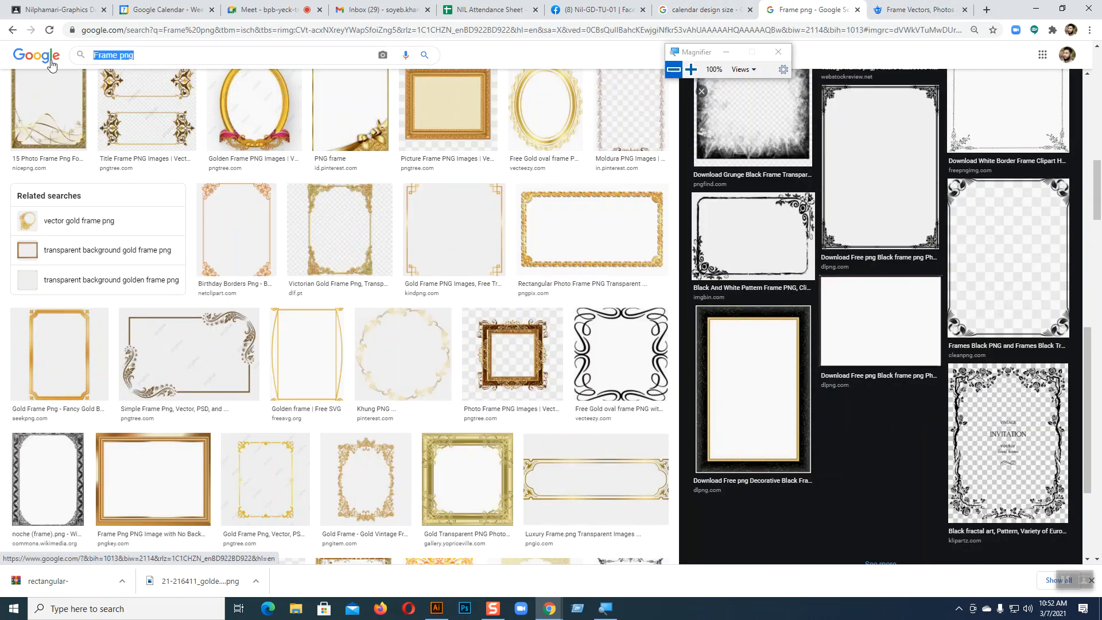
{"action": "type", "text": "N"}
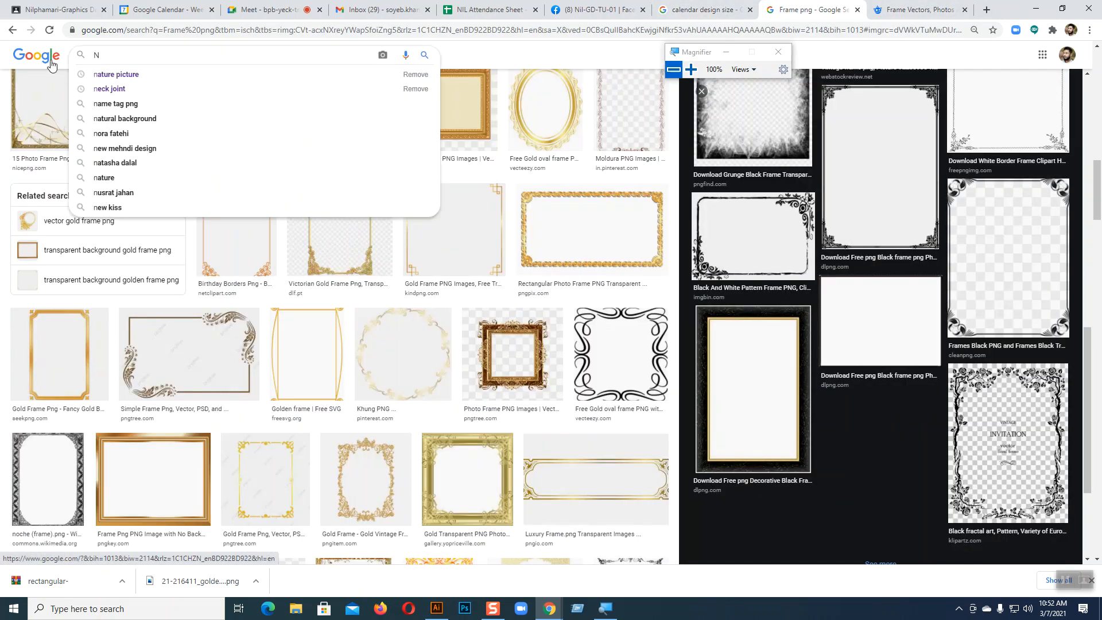
{"action": "key", "text": "BackSpace"}
{"action": "type", "text": "Gra"}
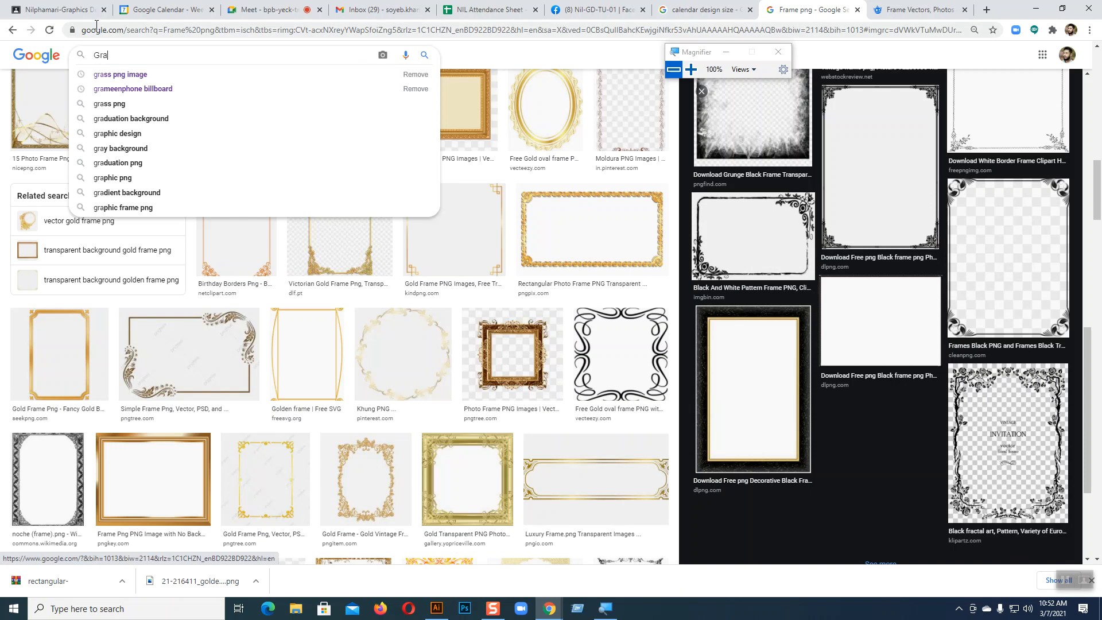
{"action": "left_click", "coordinate": [120, 74]}
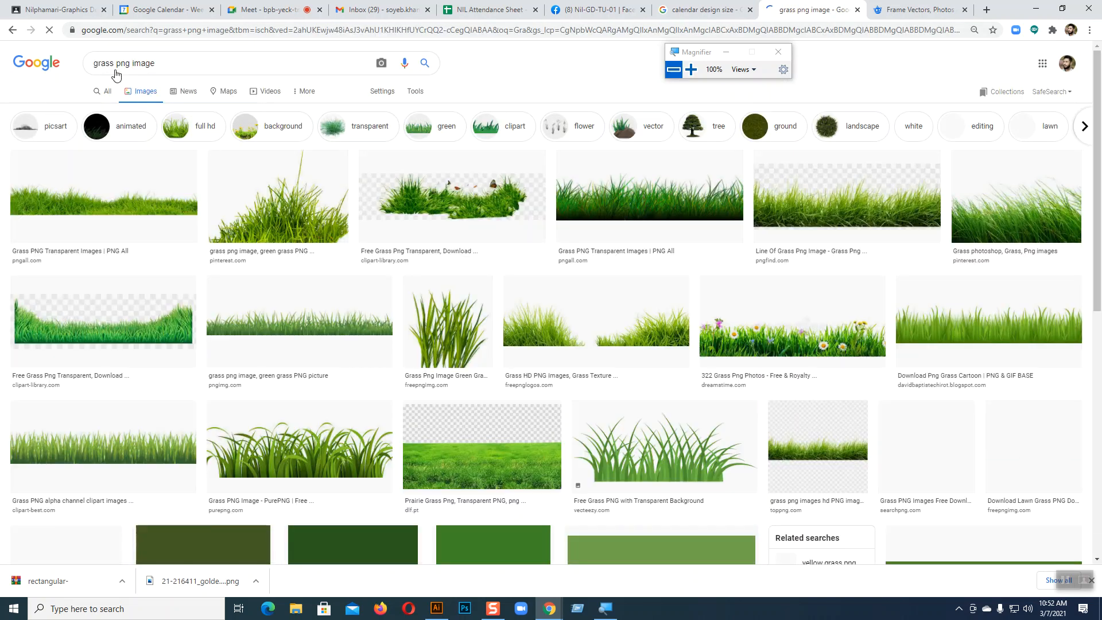
Refine the search to 'grass natural', browse the results, and return to Illustrator
{"action": "double_click", "coordinate": [133, 62]}
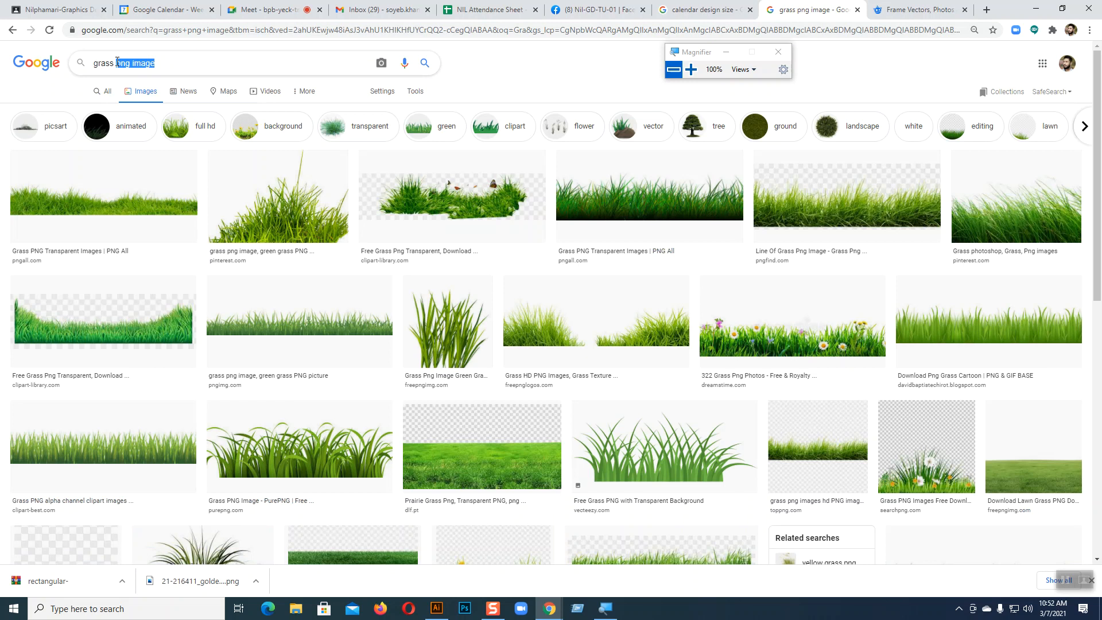
{"action": "type", "text": "Natura"}
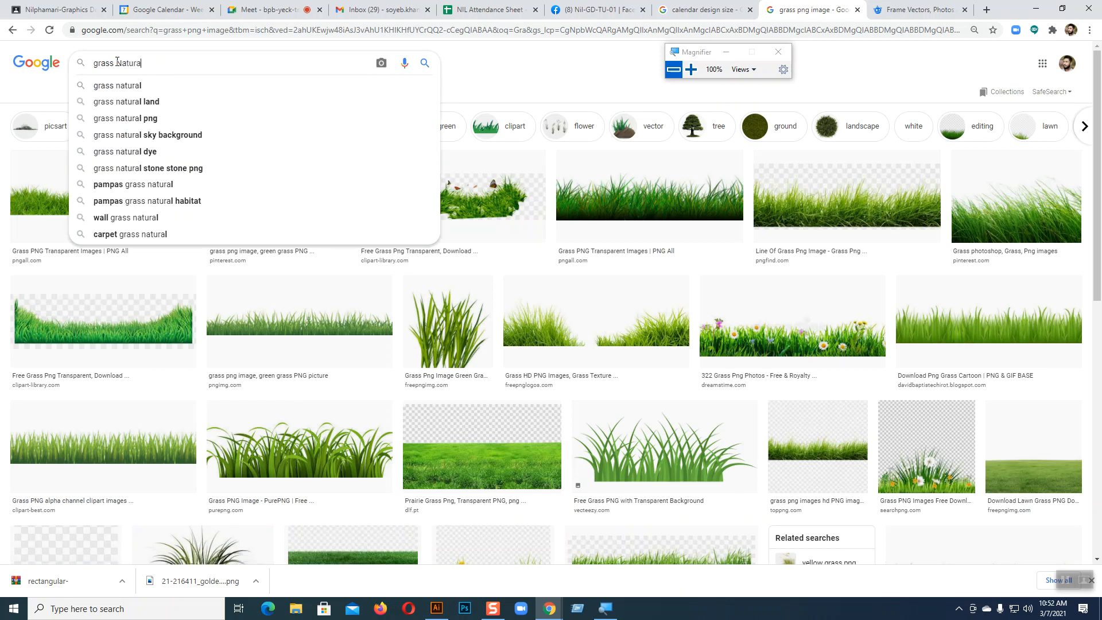
{"action": "left_click", "coordinate": [127, 84]}
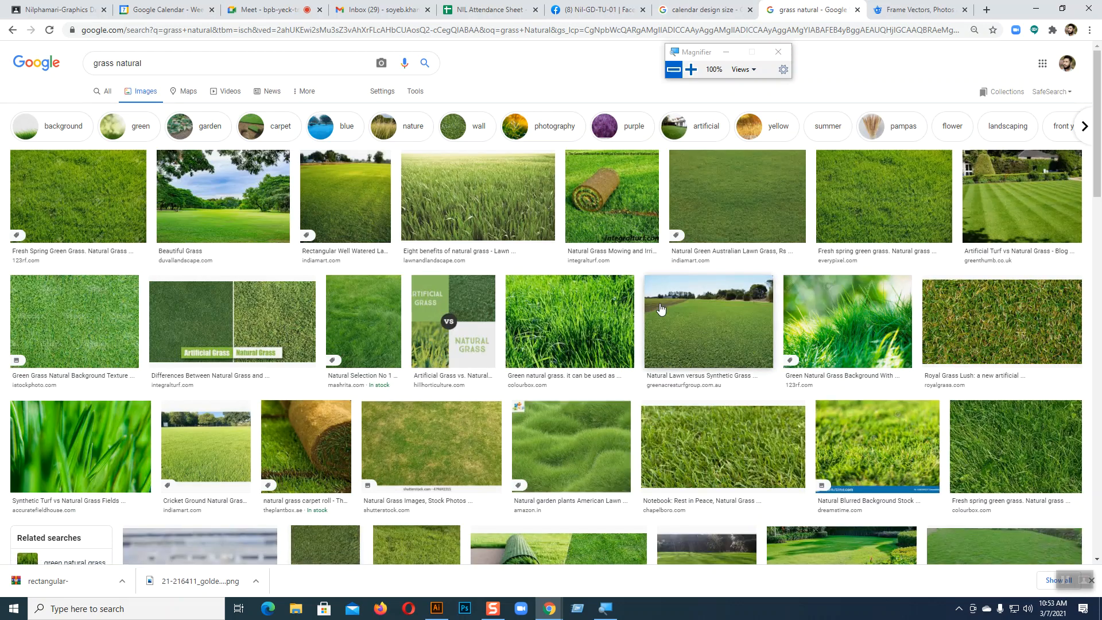
{"action": "scroll", "coordinate": [661, 309], "scroll_direction": "down", "scroll_amount": 5}
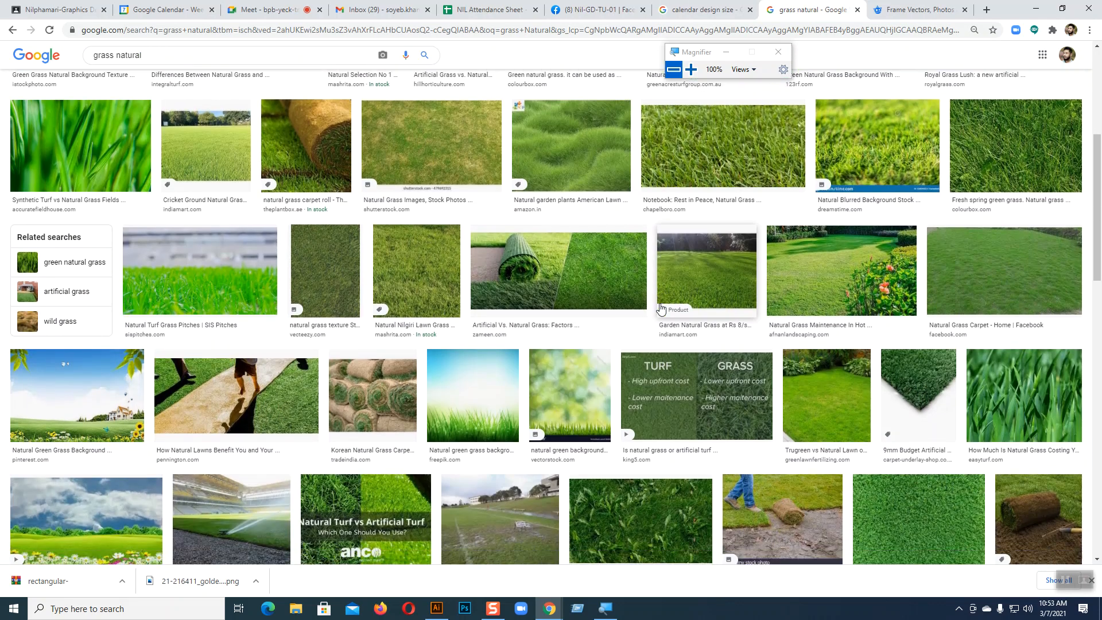
{"action": "scroll", "coordinate": [661, 309], "scroll_direction": "down", "scroll_amount": 3}
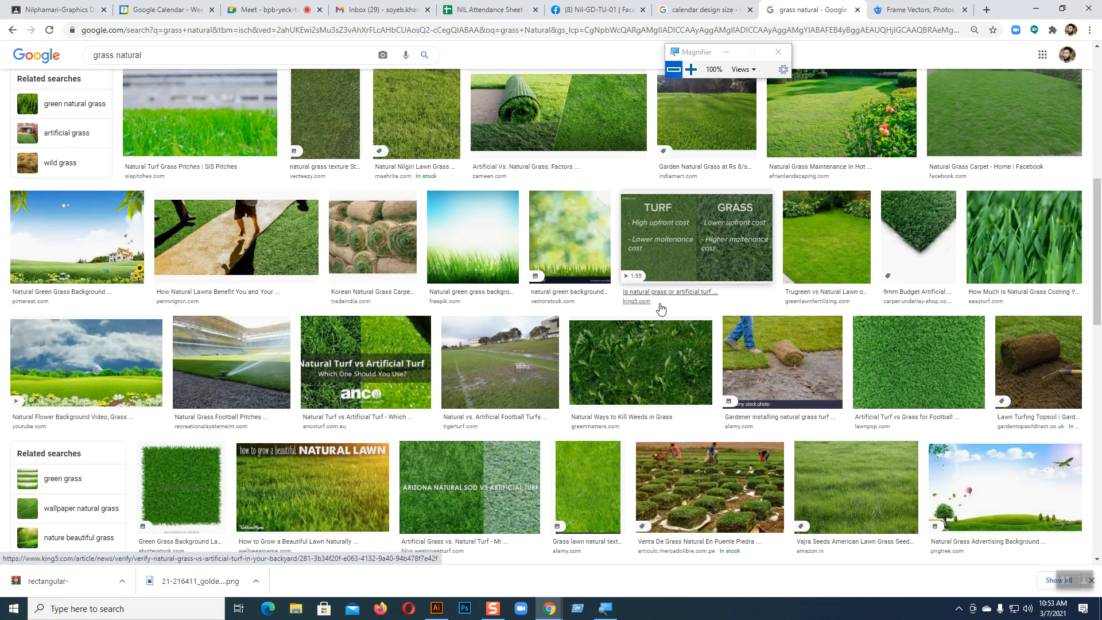
{"action": "key", "text": "alt+Tab"}
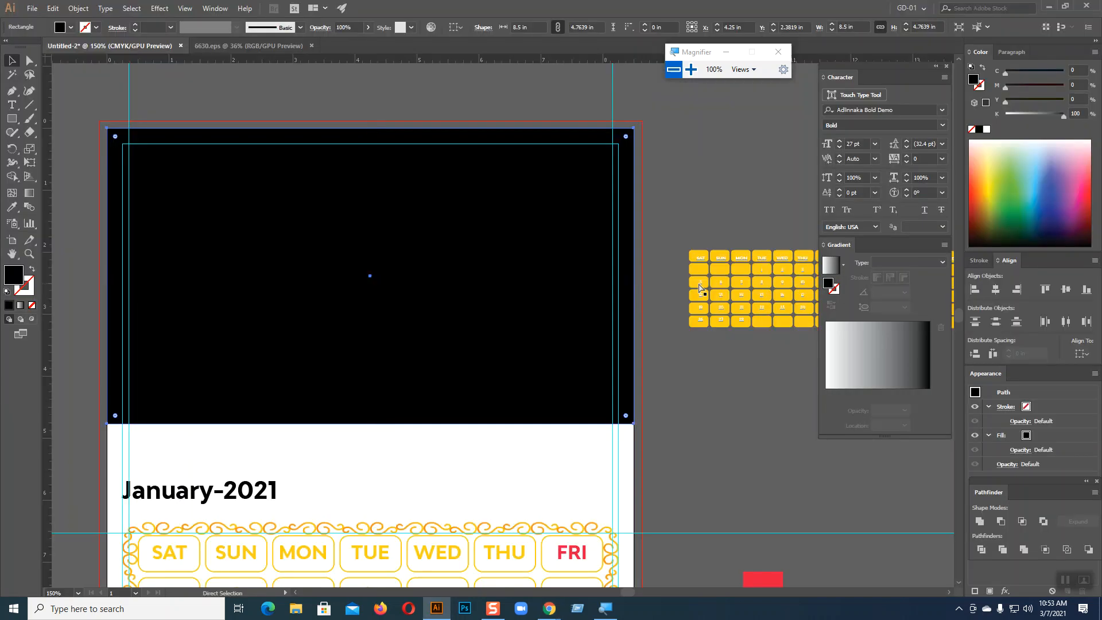
Open fresh-morning-dew-on-spring-grass-natural-background-photo from the Desktop folder
{"action": "left_click", "coordinate": [31, 8]}
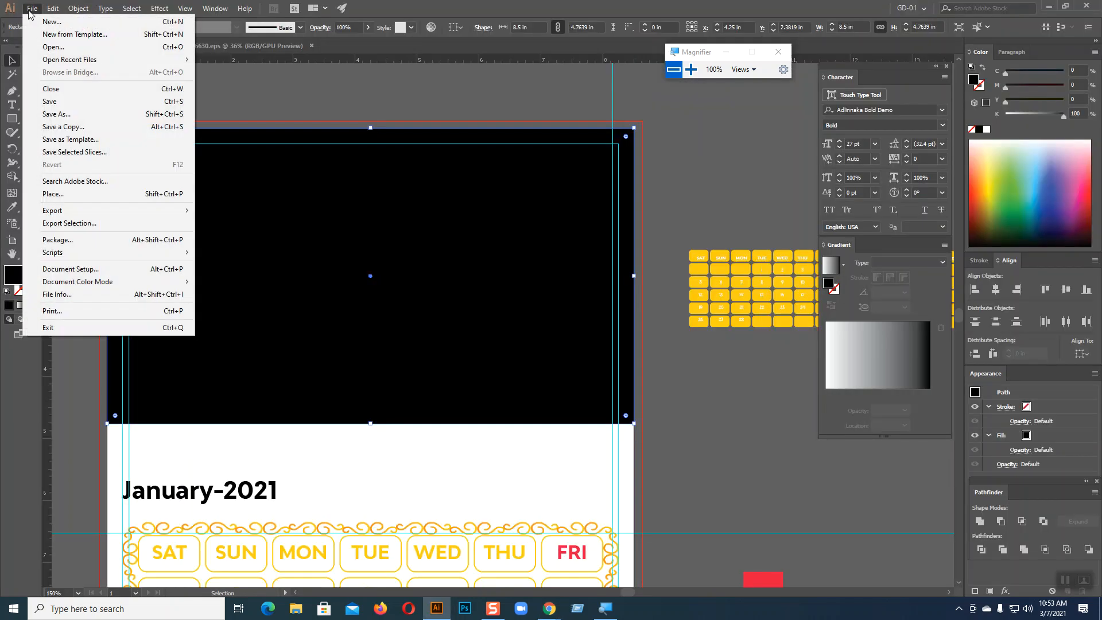
{"action": "left_click", "coordinate": [44, 45]}
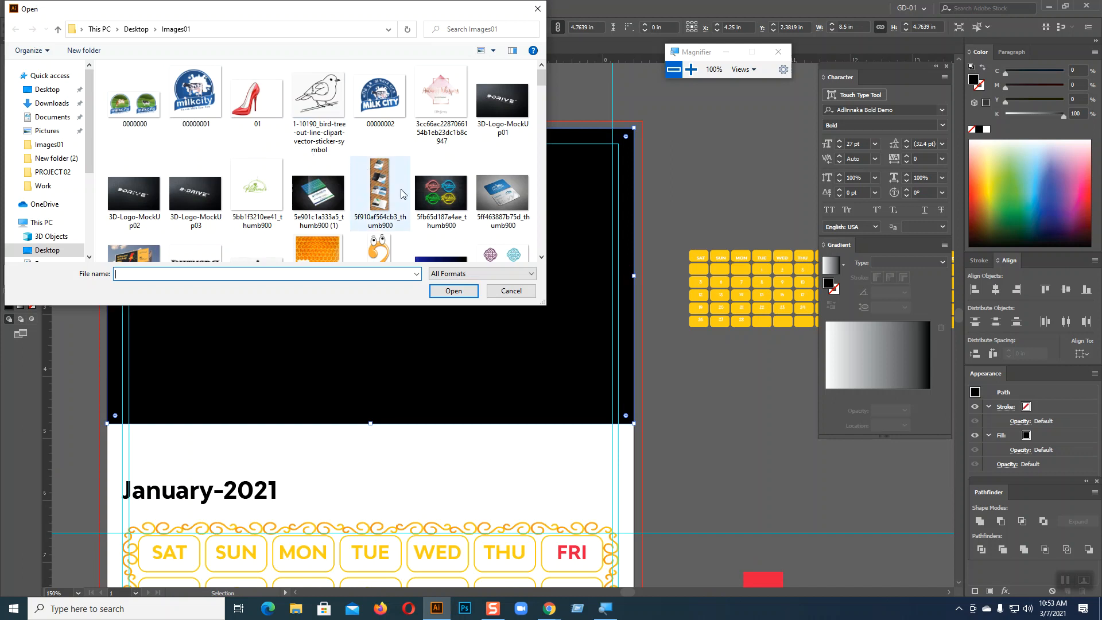
{"action": "scroll", "coordinate": [402, 194], "scroll_direction": "down", "scroll_amount": 1}
{"action": "scroll", "coordinate": [402, 193], "scroll_direction": "down", "scroll_amount": 2}
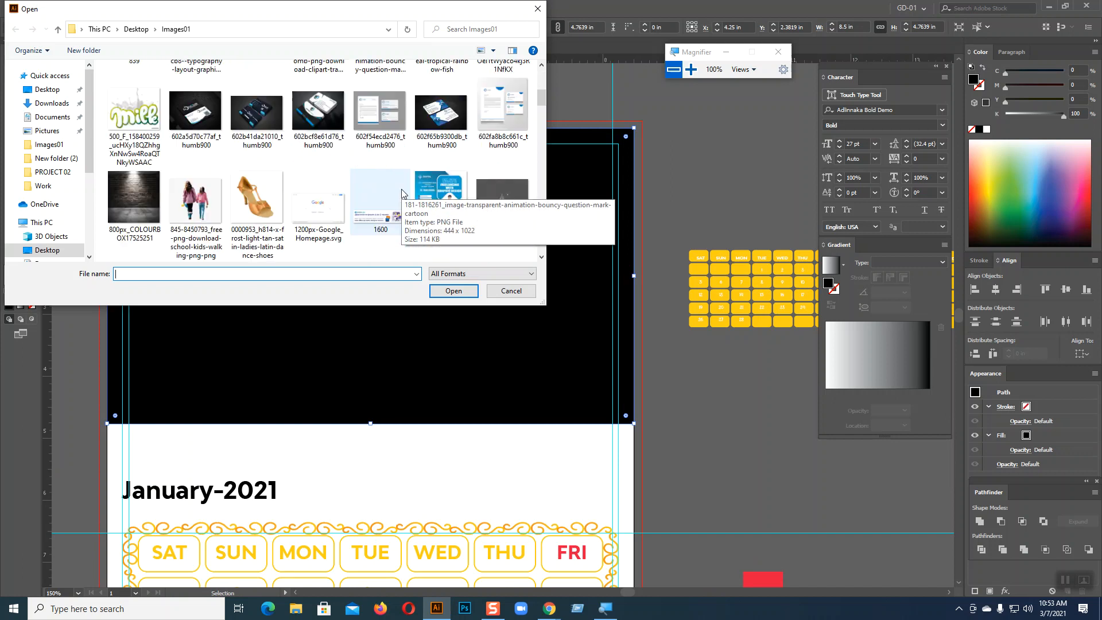
{"action": "scroll", "coordinate": [352, 240], "scroll_direction": "down", "scroll_amount": 3}
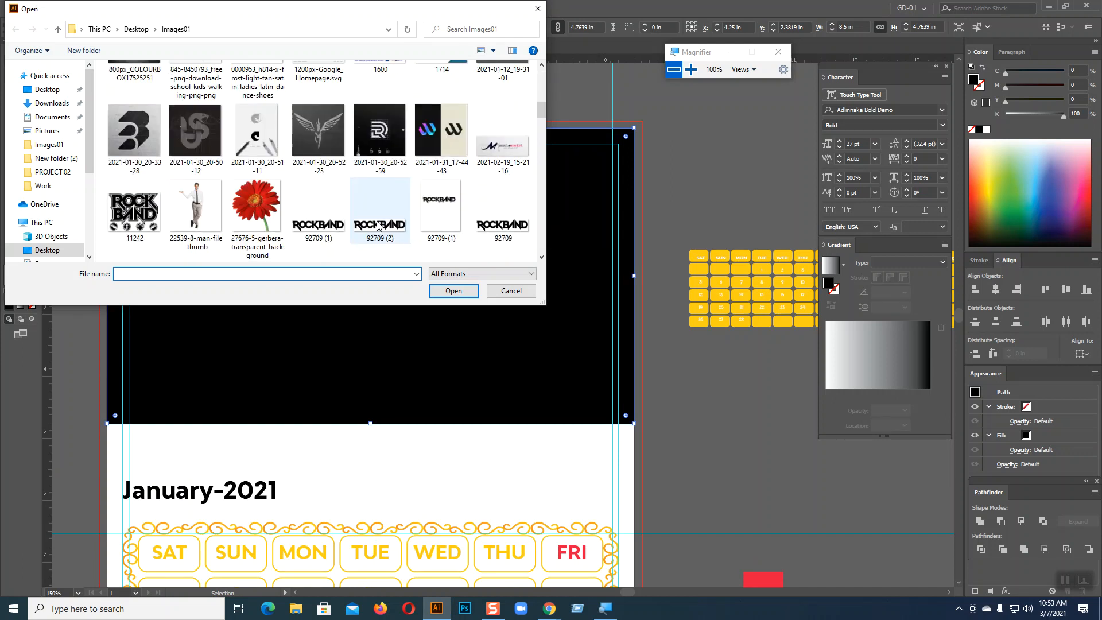
{"action": "scroll", "coordinate": [377, 225], "scroll_direction": "down", "scroll_amount": 5}
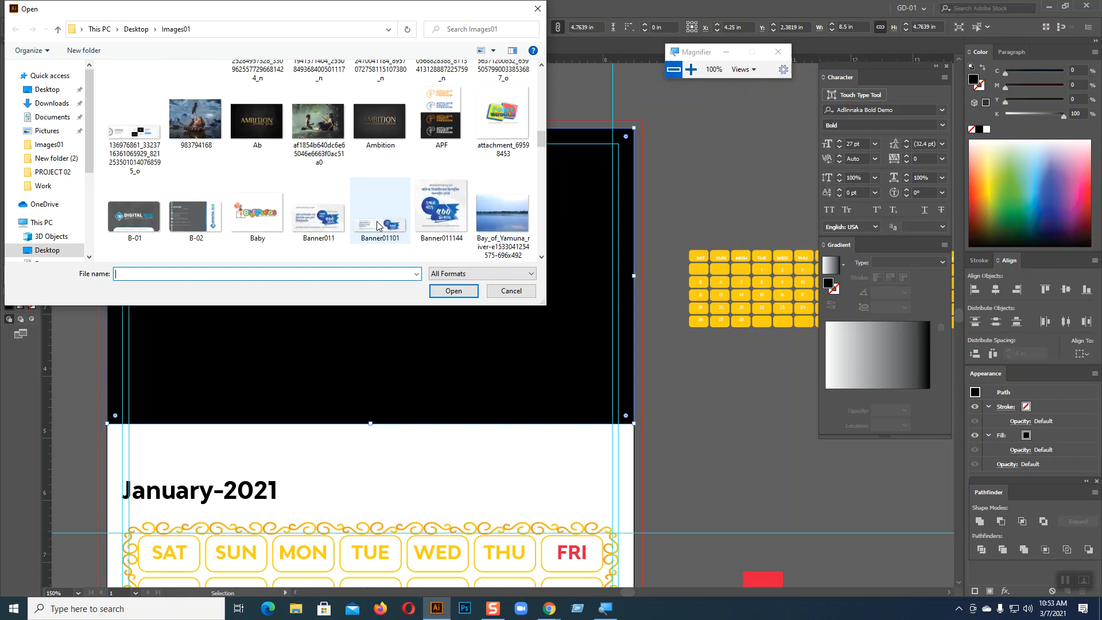
{"action": "scroll", "coordinate": [377, 225], "scroll_direction": "down", "scroll_amount": 3}
{"action": "scroll", "coordinate": [377, 225], "scroll_direction": "down", "scroll_amount": 8}
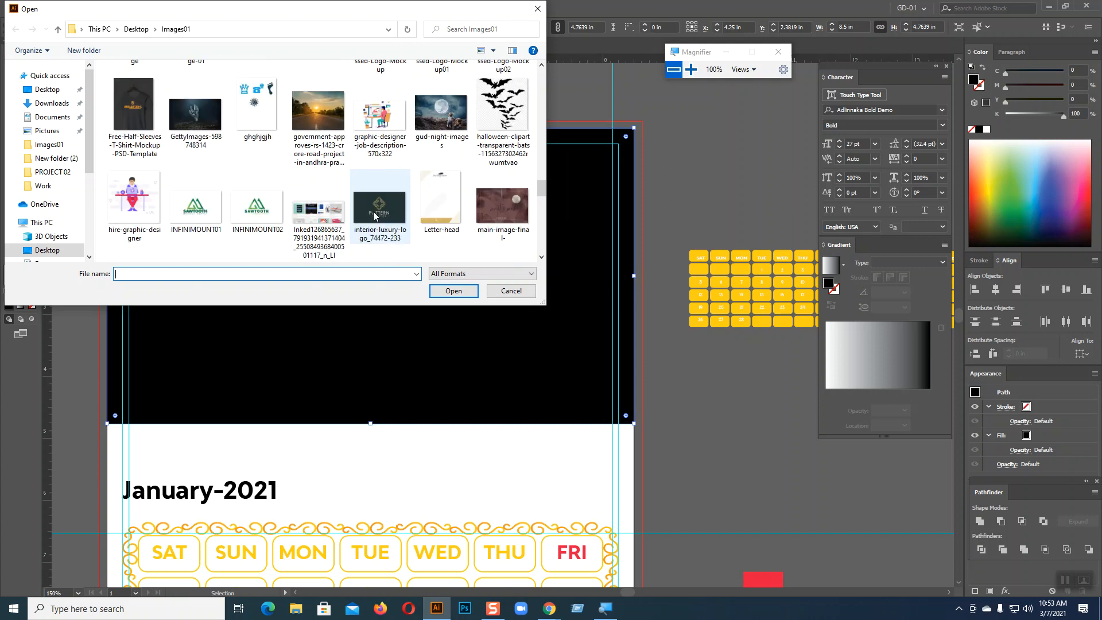
{"action": "scroll", "coordinate": [384, 172], "scroll_direction": "down", "scroll_amount": 1}
{"action": "scroll", "coordinate": [384, 166], "scroll_direction": "down", "scroll_amount": 2}
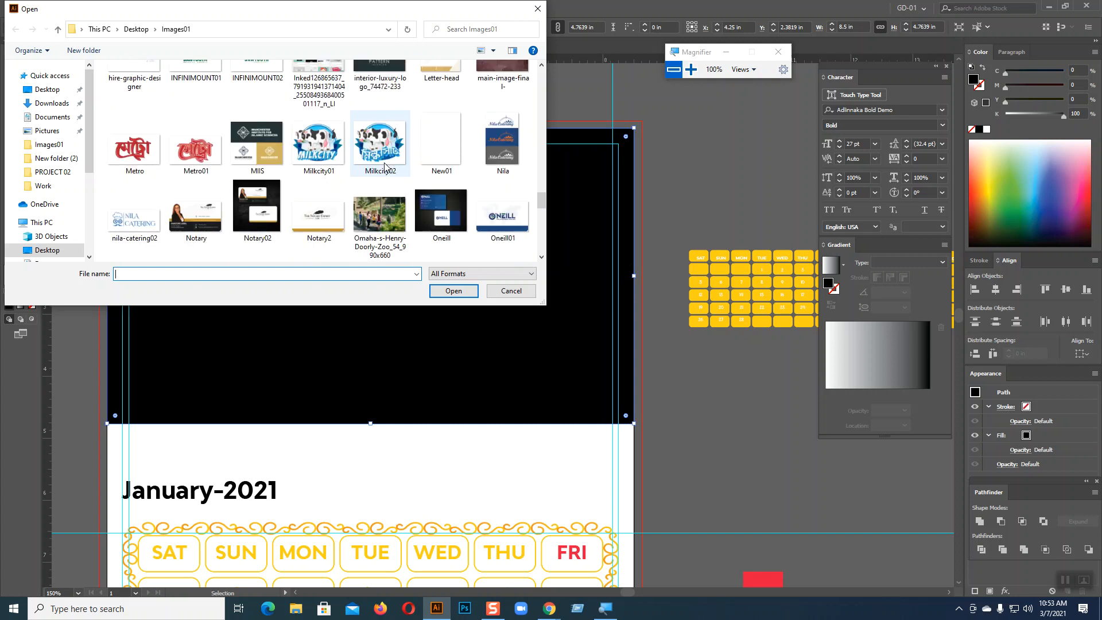
{"action": "scroll", "coordinate": [384, 166], "scroll_direction": "down", "scroll_amount": 4}
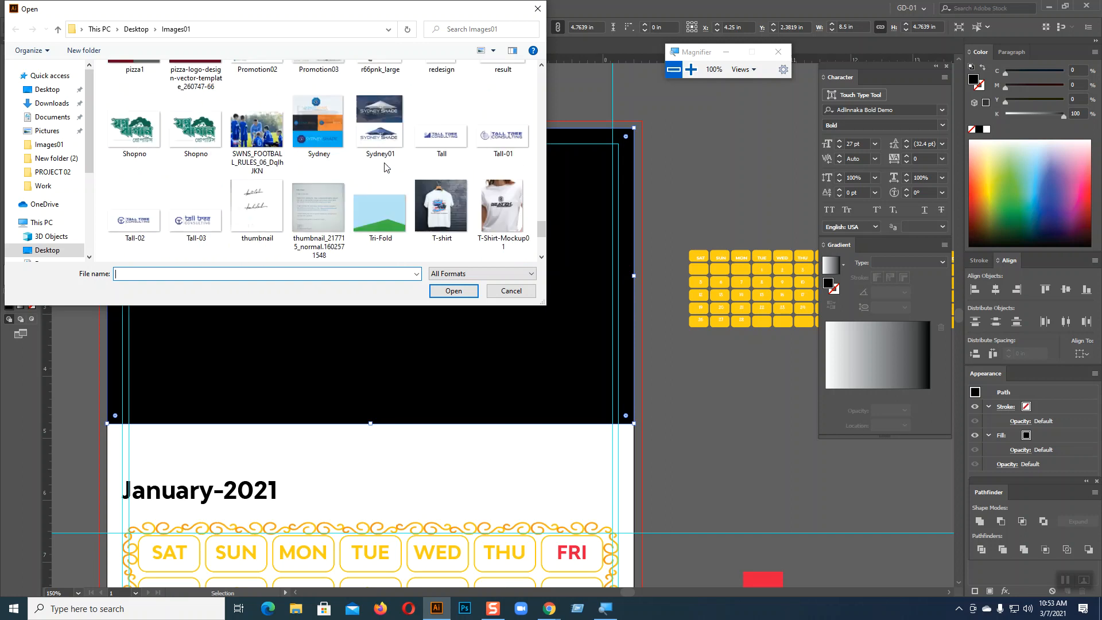
{"action": "scroll", "coordinate": [385, 167], "scroll_direction": "down", "scroll_amount": 1}
{"action": "scroll", "coordinate": [385, 167], "scroll_direction": "down", "scroll_amount": 1}
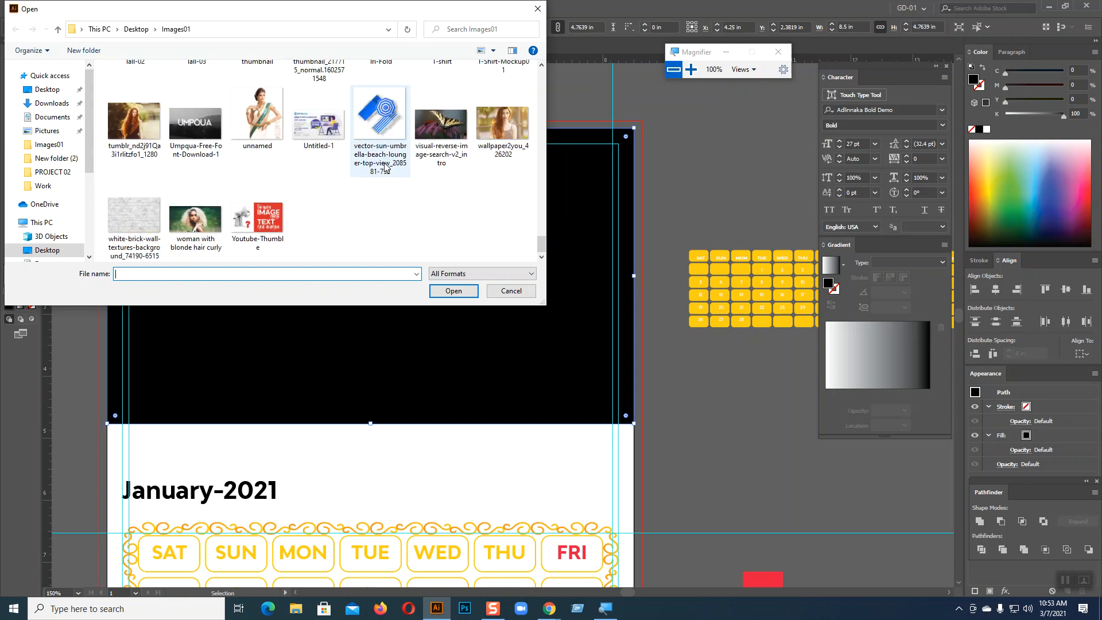
{"action": "left_click", "coordinate": [47, 89]}
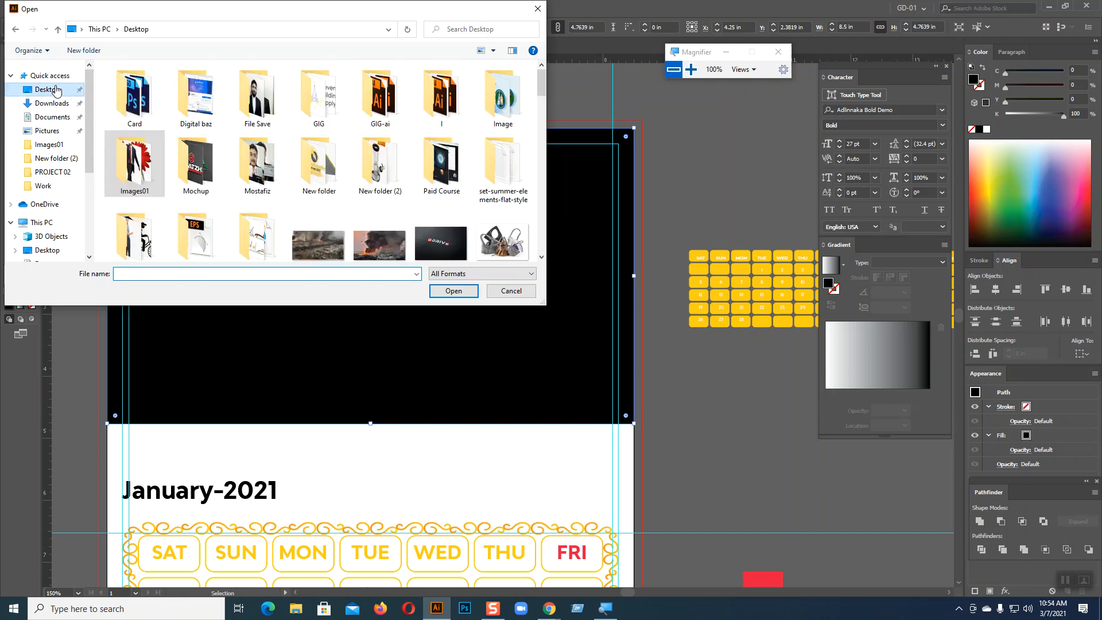
{"action": "scroll", "coordinate": [355, 159], "scroll_direction": "down", "scroll_amount": 2}
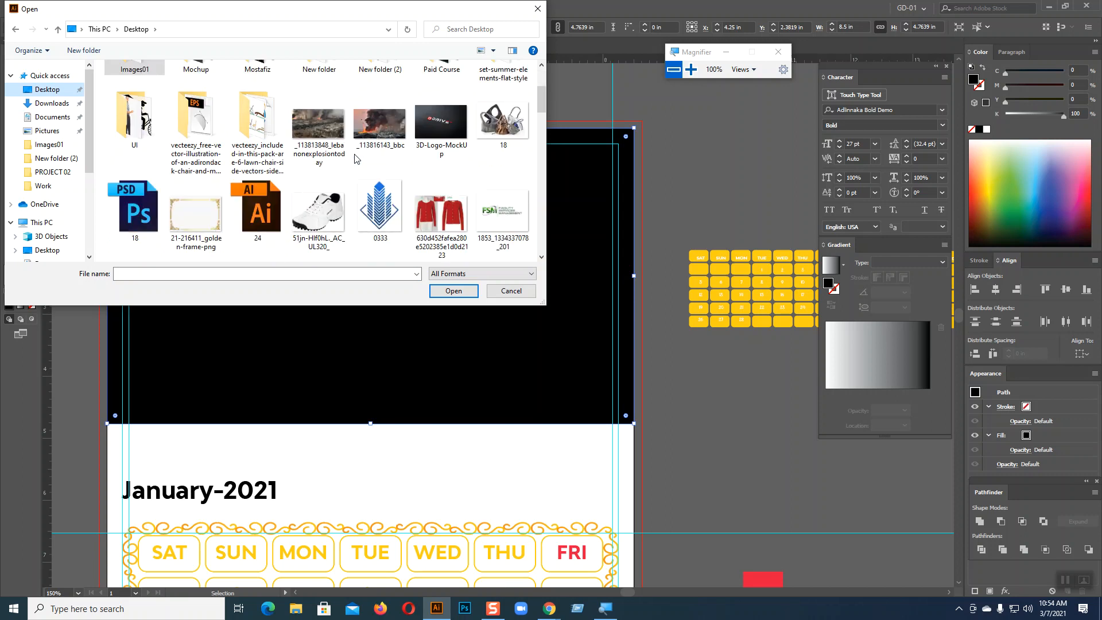
{"action": "scroll", "coordinate": [354, 159], "scroll_direction": "down", "scroll_amount": 1}
{"action": "scroll", "coordinate": [355, 159], "scroll_direction": "down", "scroll_amount": 3}
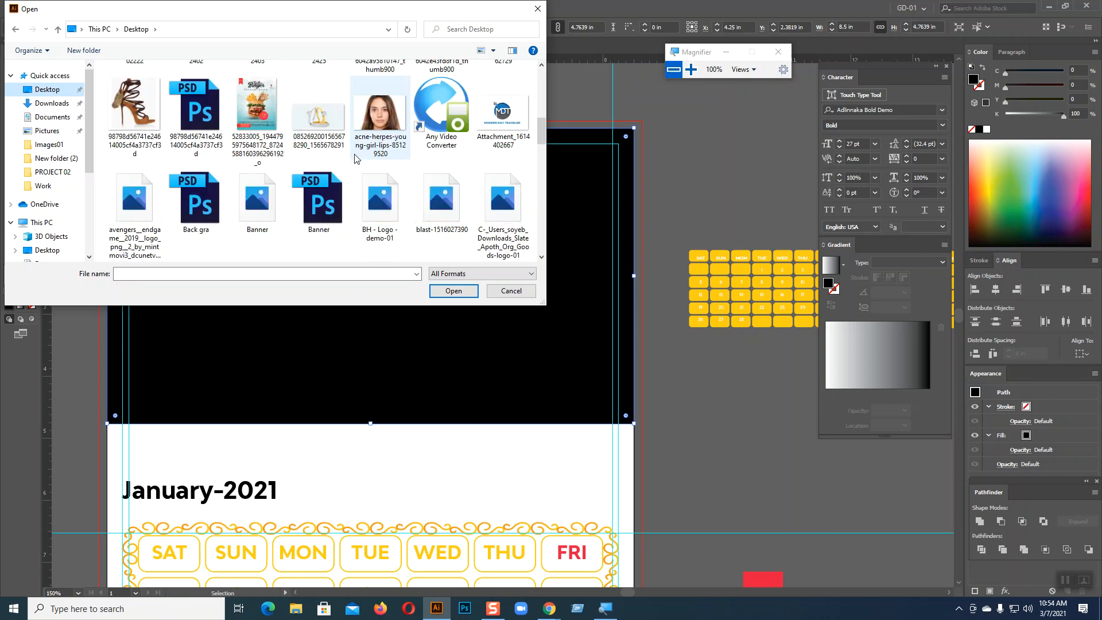
{"action": "scroll", "coordinate": [355, 159], "scroll_direction": "down", "scroll_amount": 4}
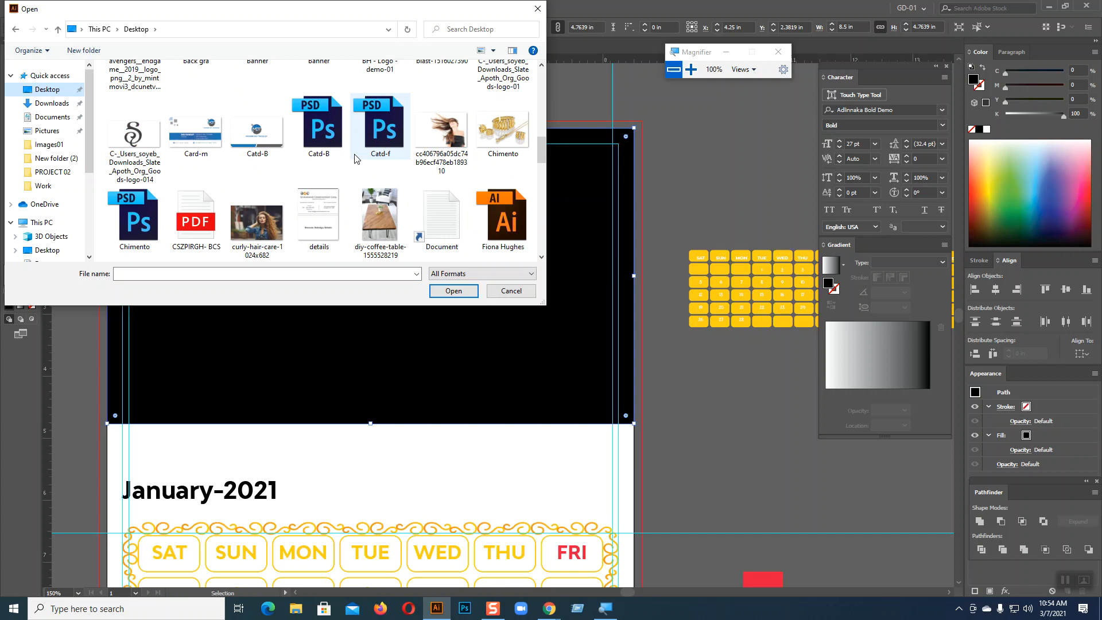
{"action": "left_click", "coordinate": [380, 206]}
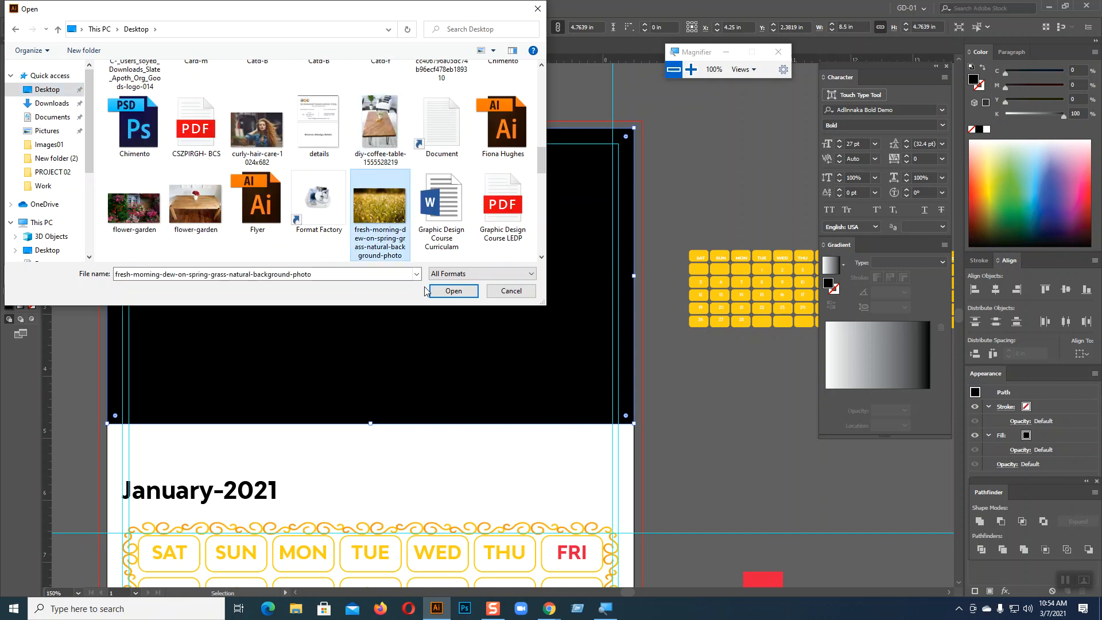
{"action": "left_click", "coordinate": [444, 293]}
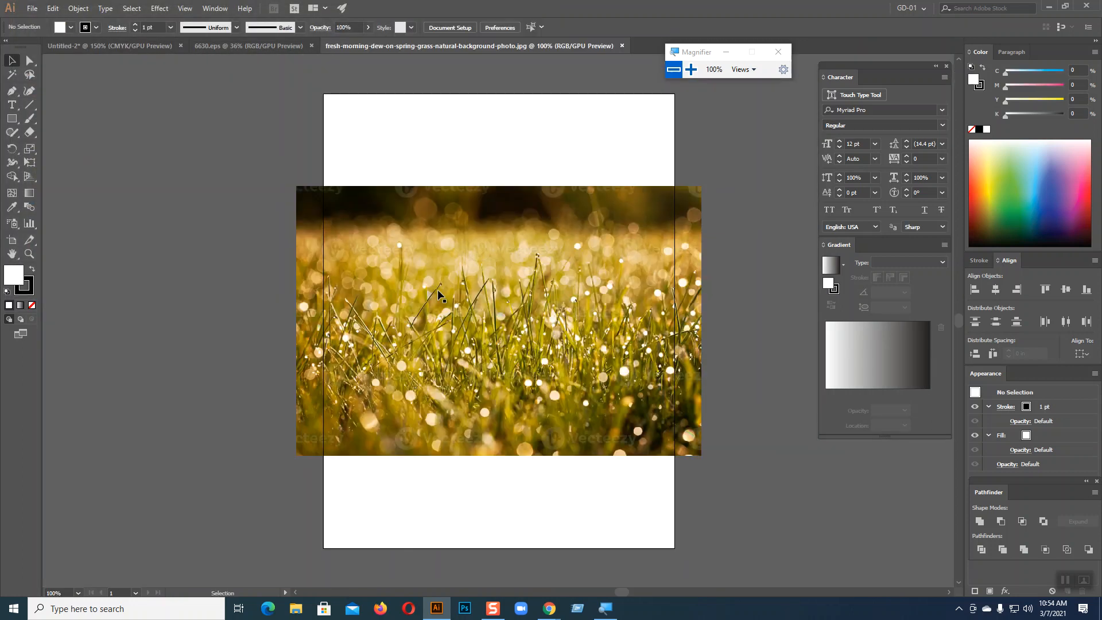
Copy the grass photo and paste it into the calendar document
{"action": "left_click", "coordinate": [438, 294]}
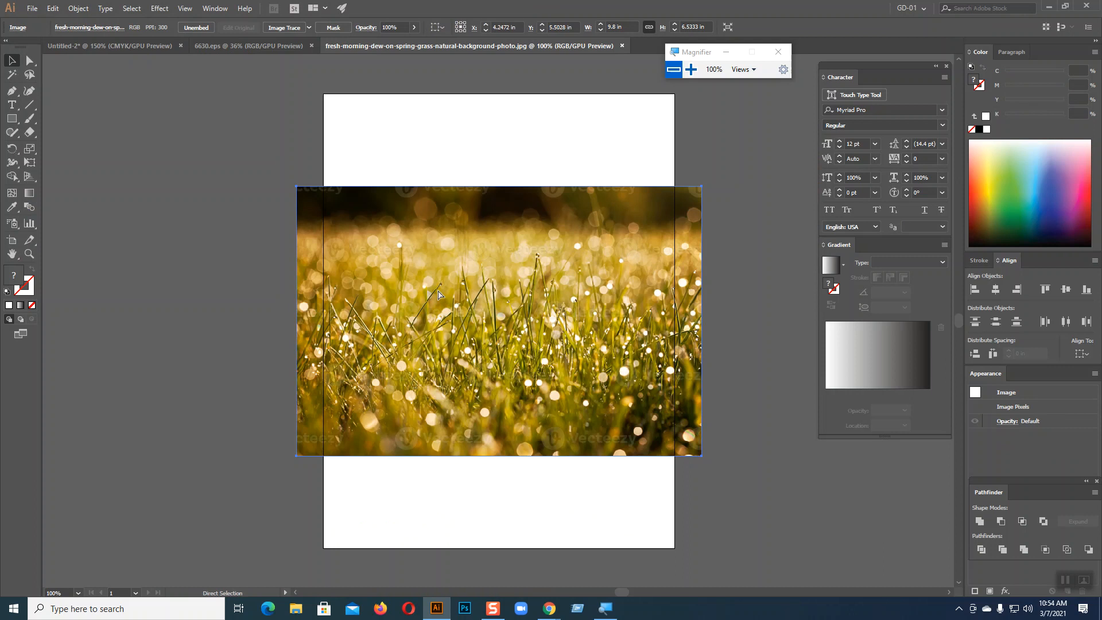
{"action": "key", "text": "ctrl+c"}
{"action": "left_click", "coordinate": [161, 45]}
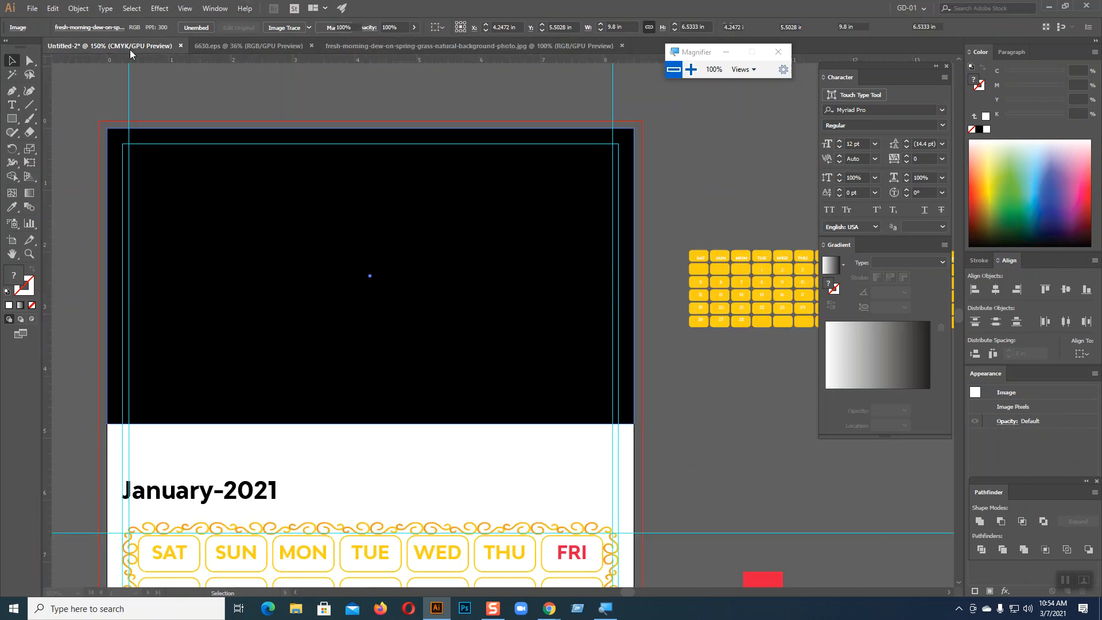
{"action": "left_click", "coordinate": [365, 166]}
{"action": "key", "text": "ctrl+v"}
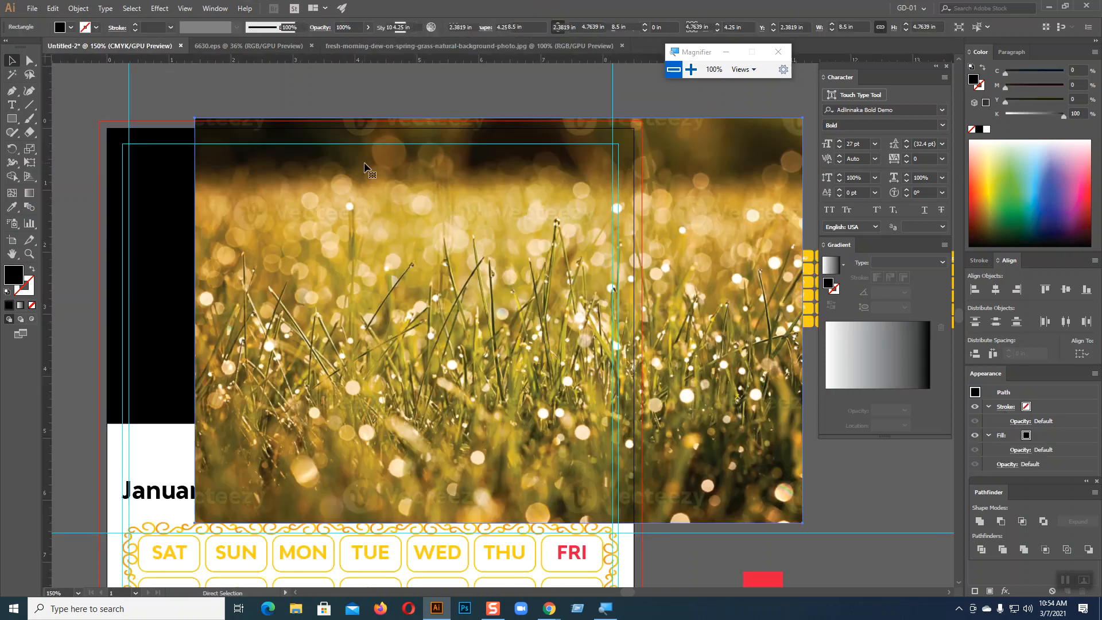
Scale the grass photo to about page width and position it over the header area
{"action": "left_click_drag", "start_coordinate": [446, 275], "coordinate": [324, 256]}
{"action": "left_click_drag", "start_coordinate": [70, 99], "coordinate": [116, 128]}
{"action": "left_click_drag", "start_coordinate": [339, 232], "coordinate": [326, 224]}
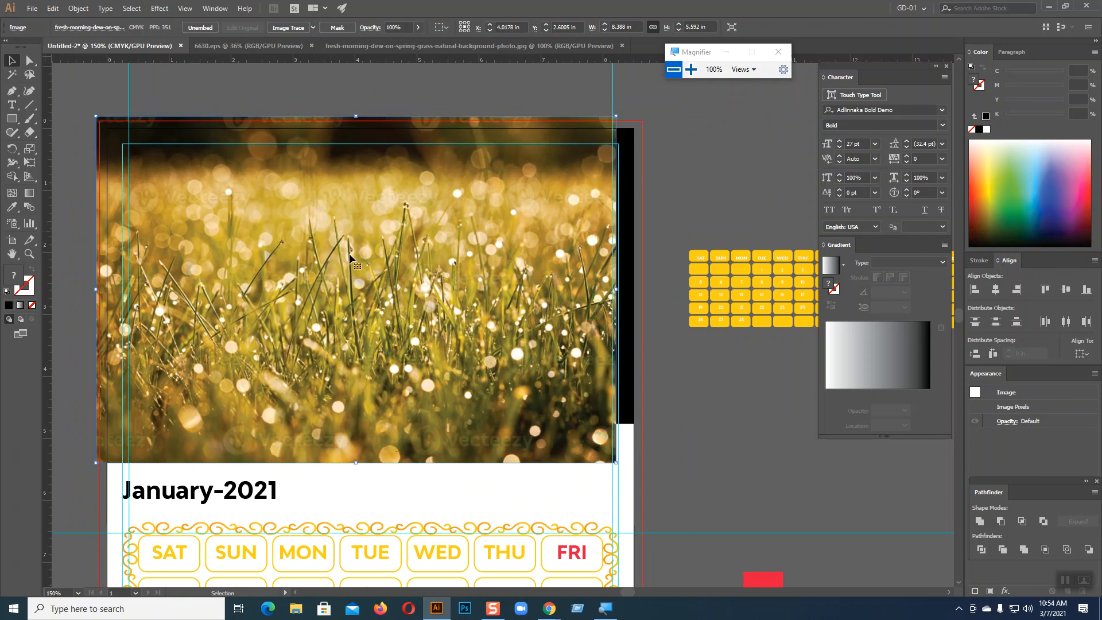
{"action": "left_click_drag", "start_coordinate": [616, 463], "coordinate": [626, 468]}
{"action": "left_click_drag", "start_coordinate": [553, 442], "coordinate": [570, 441]}
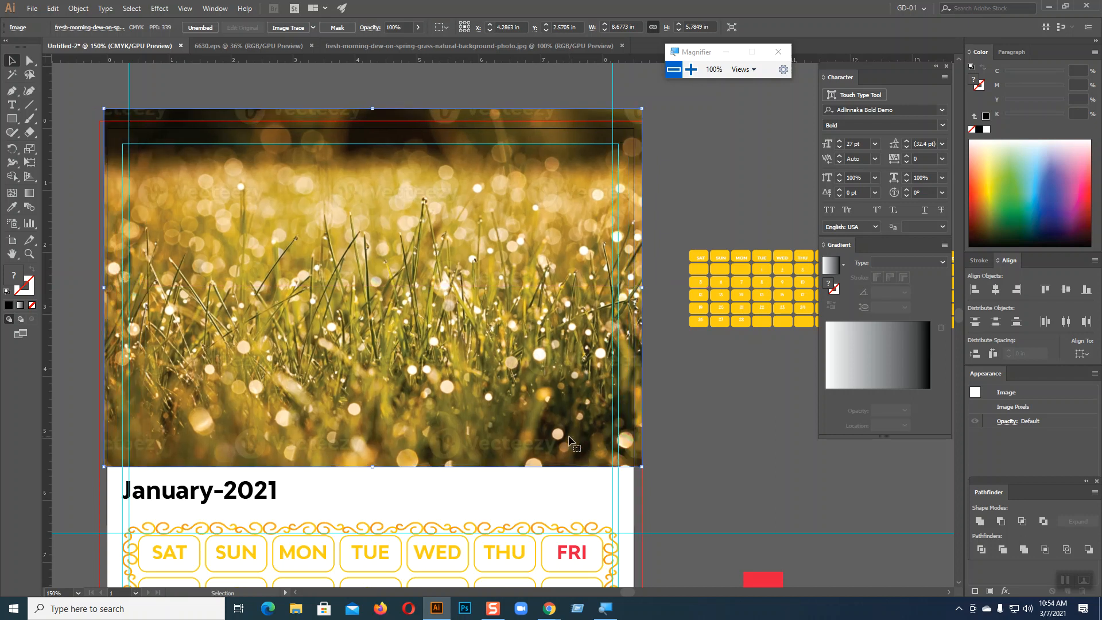
{"action": "key", "text": "Left"}
{"action": "key", "text": "Left"}
{"action": "key", "text": "Left"}
{"action": "key", "text": "Left"}
{"action": "key", "text": "Left"}
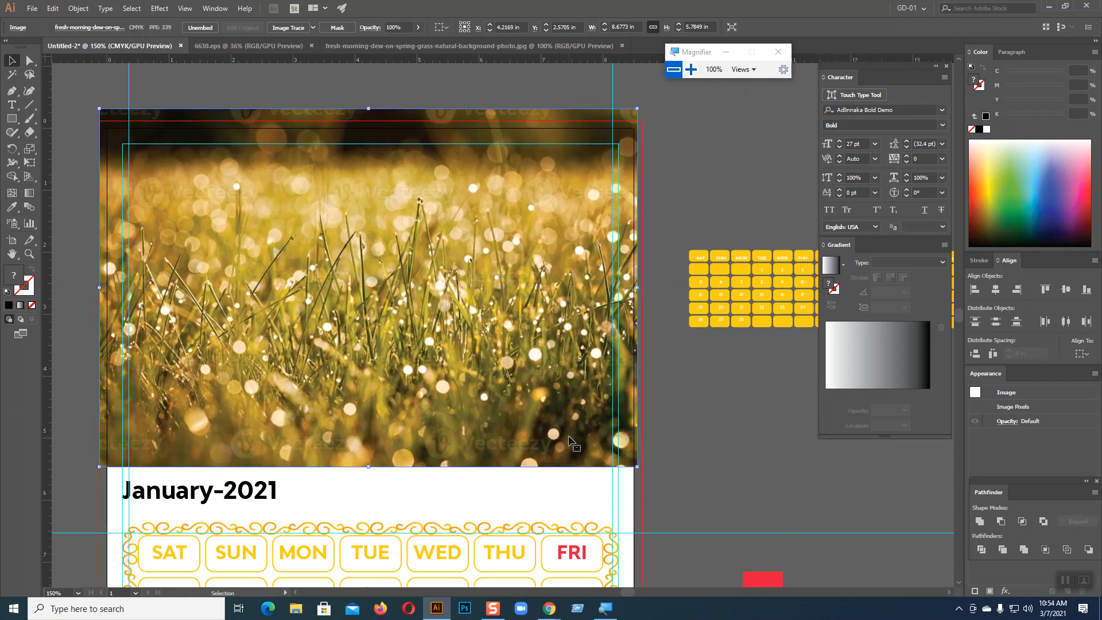
{"action": "key", "text": "Right"}
{"action": "key", "text": "Right"}
{"action": "key", "text": "Left"}
{"action": "left_click_drag", "start_coordinate": [446, 281], "coordinate": [446, 376]}
Copy the black header rectangle and move the grass photo back up over it
{"action": "left_click", "coordinate": [399, 165]}
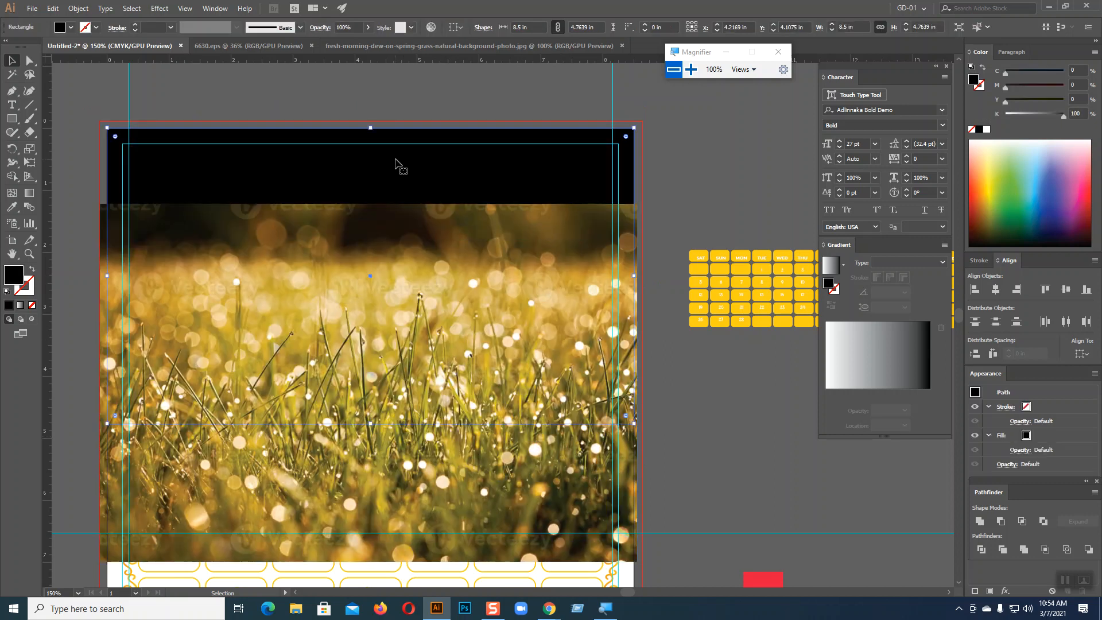
{"action": "key", "text": "a"}
{"action": "key", "text": "v"}
{"action": "key", "text": "a"}
{"action": "left_click_drag", "start_coordinate": [427, 256], "coordinate": [429, 144]}
{"action": "left_click_drag", "start_coordinate": [501, 154], "coordinate": [505, 155]}
Send the grass photo to the back, behind the black header panel
{"action": "right_click", "coordinate": [506, 155]}
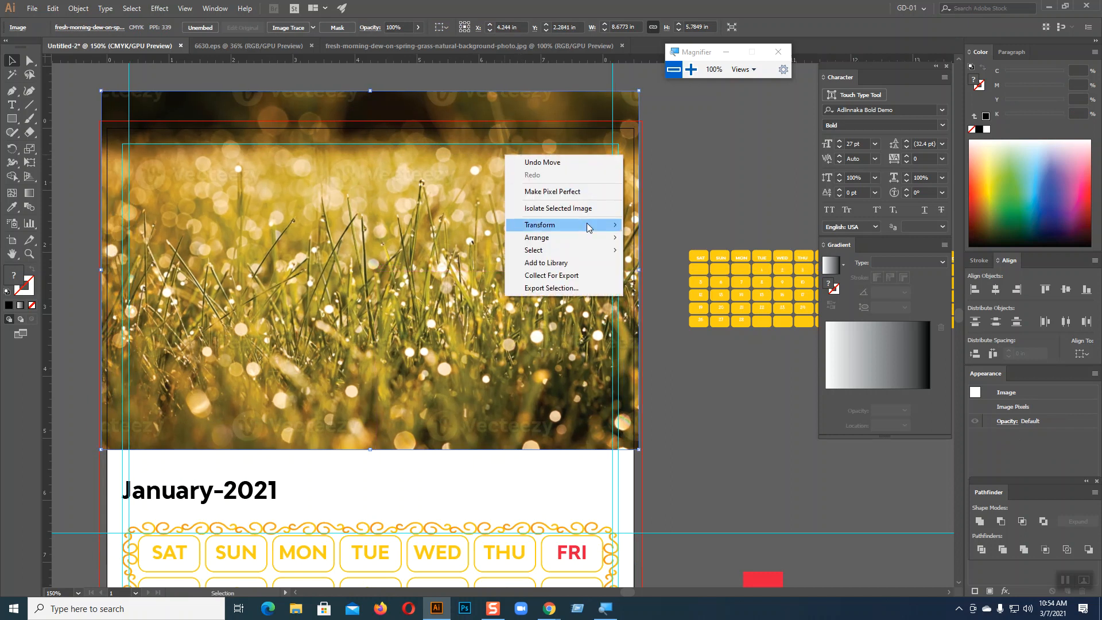
{"action": "mouse_move", "coordinate": [592, 238]}
{"action": "left_click", "coordinate": [668, 277]}
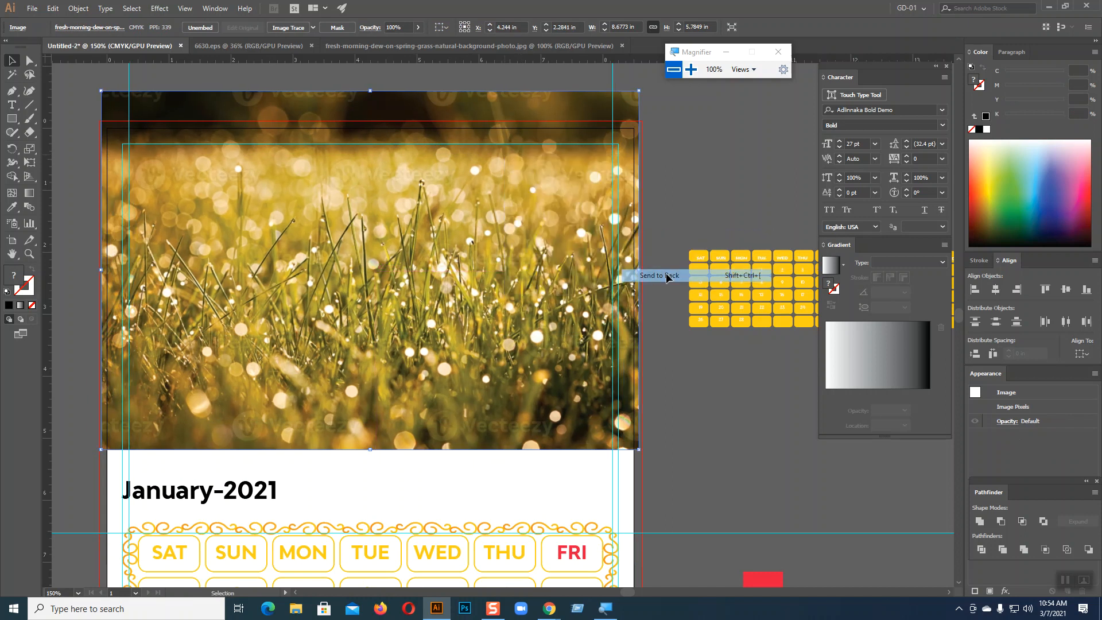
Clip the photo to the header rectangle and paste the black panel copy in front
{"action": "left_click", "coordinate": [395, 195], "text": "shift"}
{"action": "right_click", "coordinate": [393, 194]}
{"action": "left_click", "coordinate": [432, 276]}
{"action": "left_click", "coordinate": [708, 188]}
{"action": "key", "text": "a"}
{"action": "key", "text": "ctrl+alt+3"}
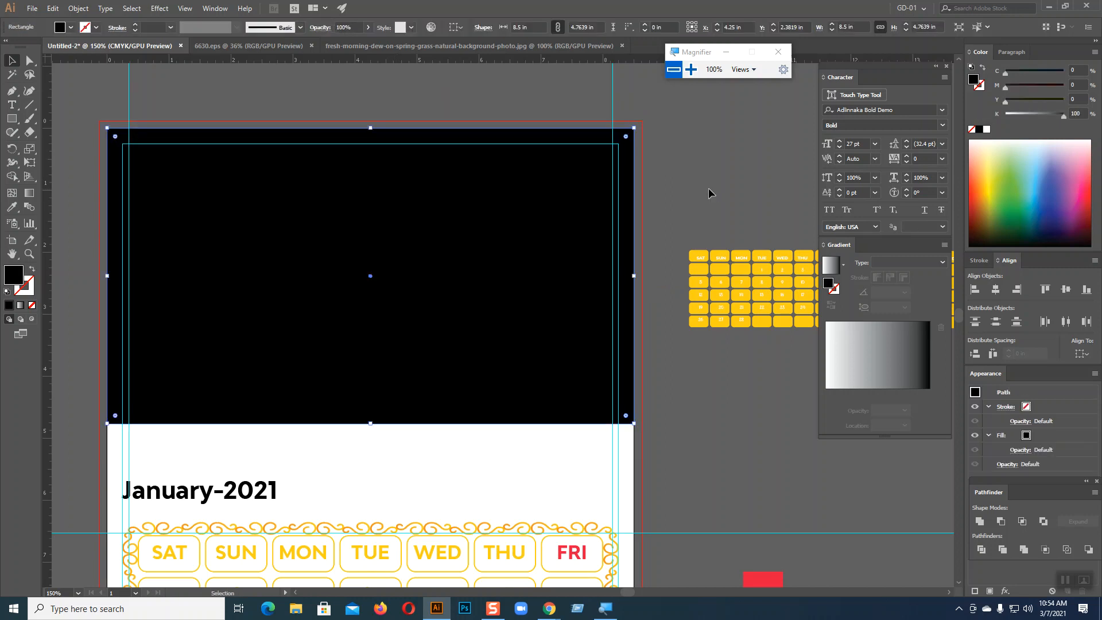
Drop the black header rectangle's opacity to 25% to reveal the grass underneath
{"action": "left_click", "coordinate": [368, 27]}
{"action": "left_click_drag", "start_coordinate": [368, 42], "coordinate": [338, 41]}
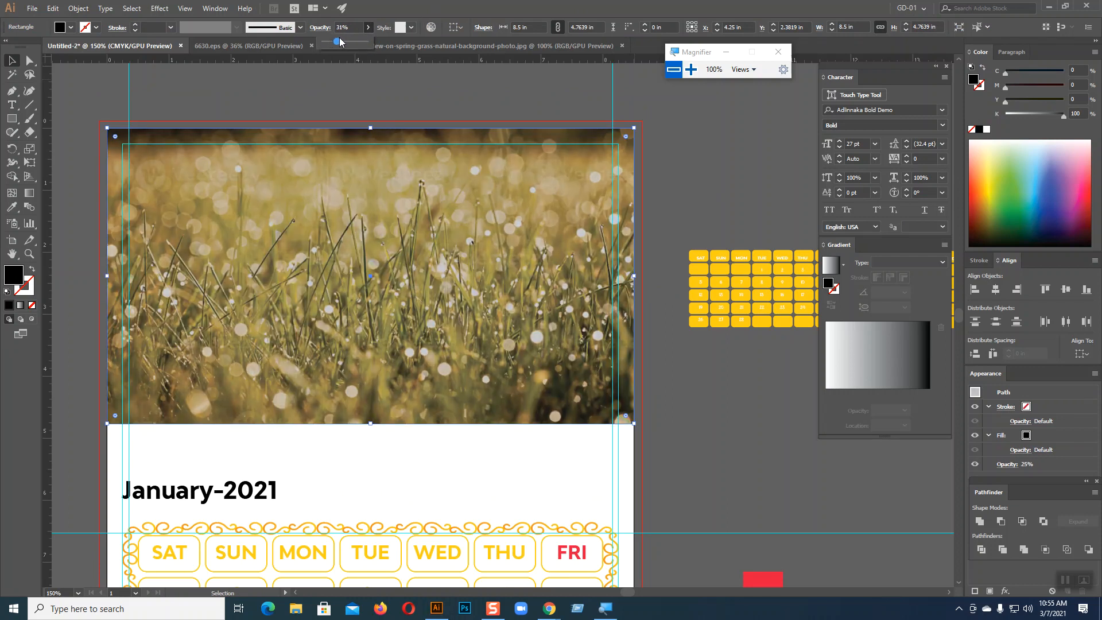
{"action": "left_click", "coordinate": [696, 398]}
{"action": "scroll", "coordinate": [696, 398], "scroll_direction": "up", "scroll_amount": 2}
{"action": "scroll", "coordinate": [696, 404], "scroll_direction": "down", "scroll_amount": 5}
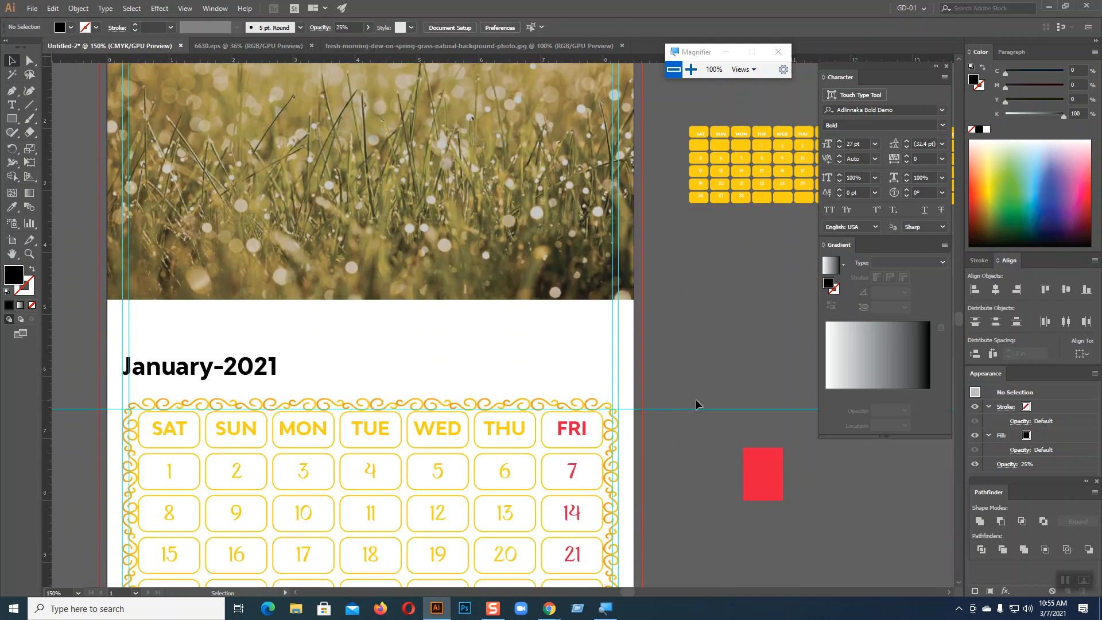
{"action": "scroll", "coordinate": [697, 404], "scroll_direction": "up", "scroll_amount": 3}
{"action": "scroll", "coordinate": [698, 404], "scroll_direction": "up", "scroll_amount": 2}
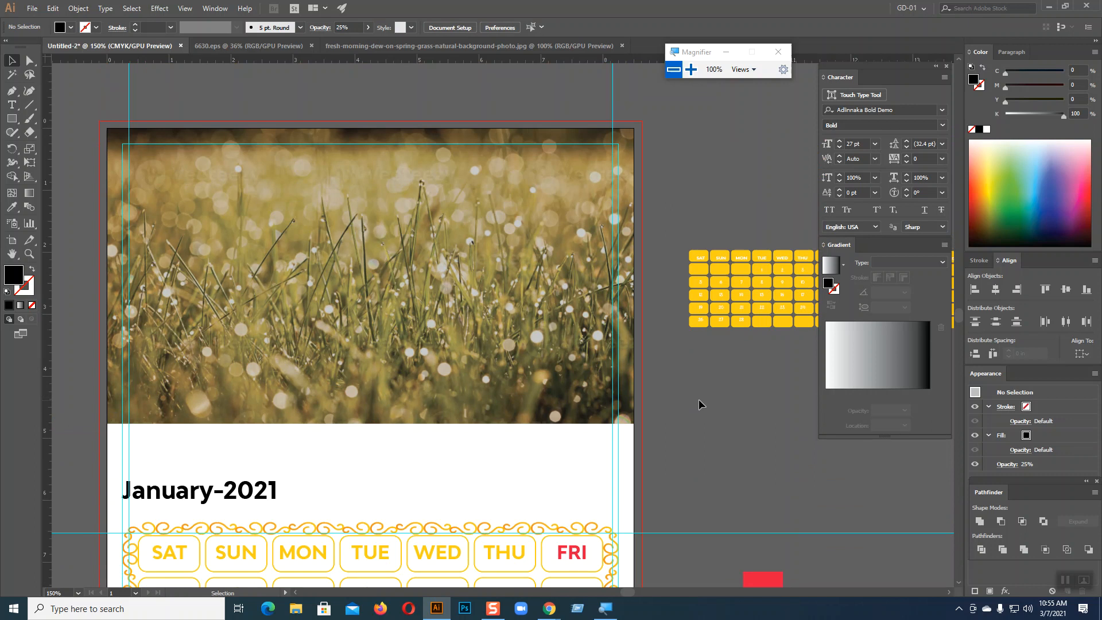
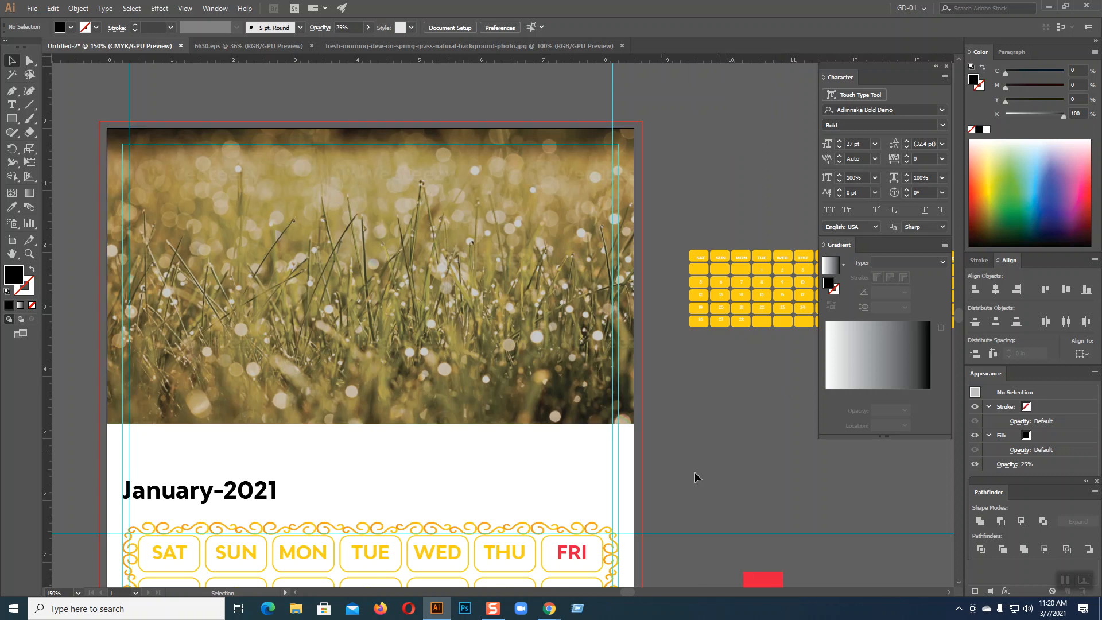
Open the Calendar Grid result from the 'calendar design size' image search full size, then return to Illustrator
{"action": "mouse_move", "coordinate": [549, 607]}
{"action": "left_click", "coordinate": [493, 545]}
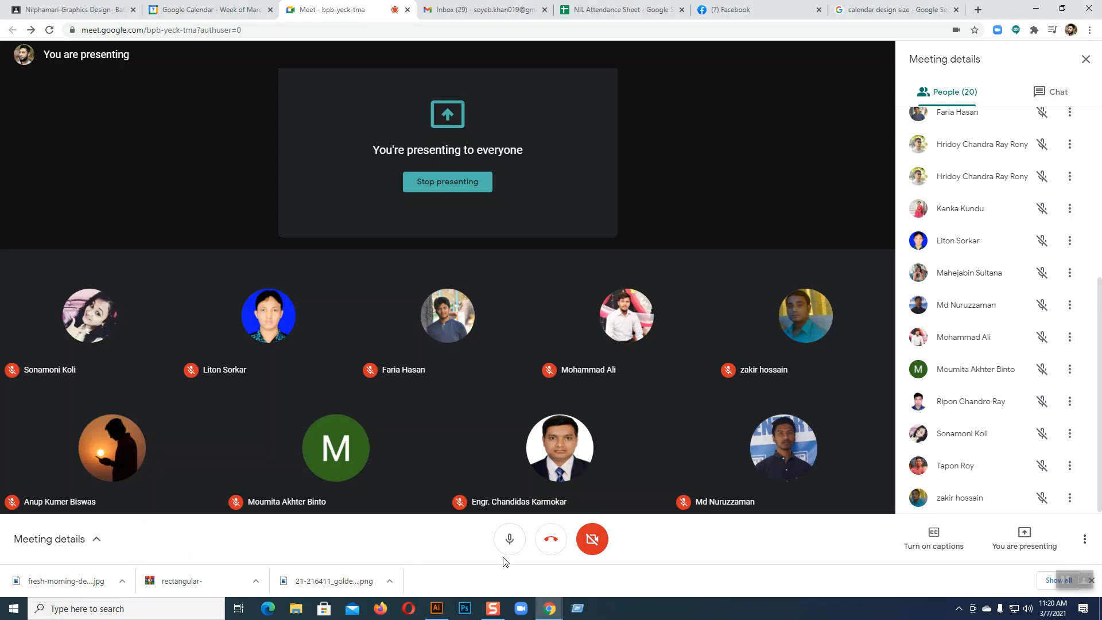
{"action": "left_click", "coordinate": [871, 13]}
{"action": "scroll", "coordinate": [632, 172], "scroll_direction": "up", "scroll_amount": 2}
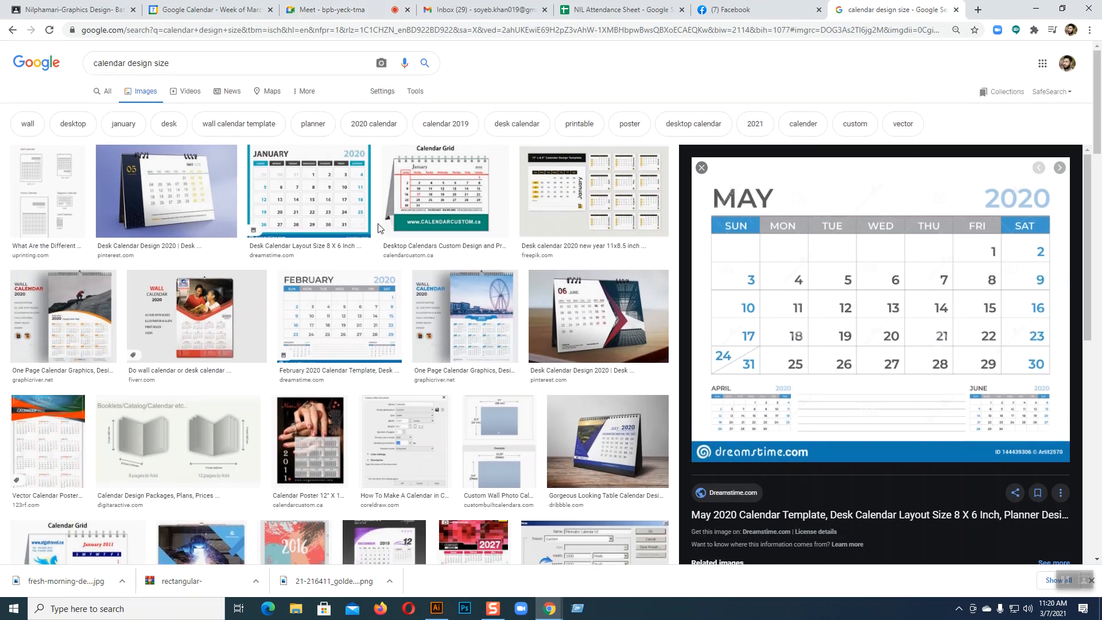
{"action": "left_click", "coordinate": [461, 171]}
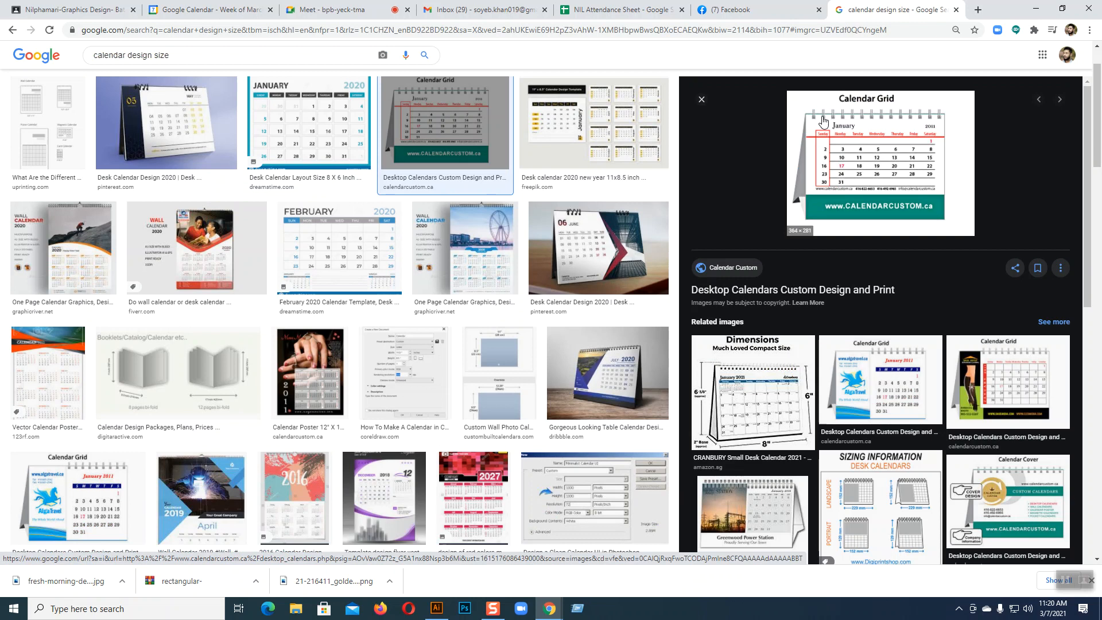
{"action": "right_click", "coordinate": [873, 146]}
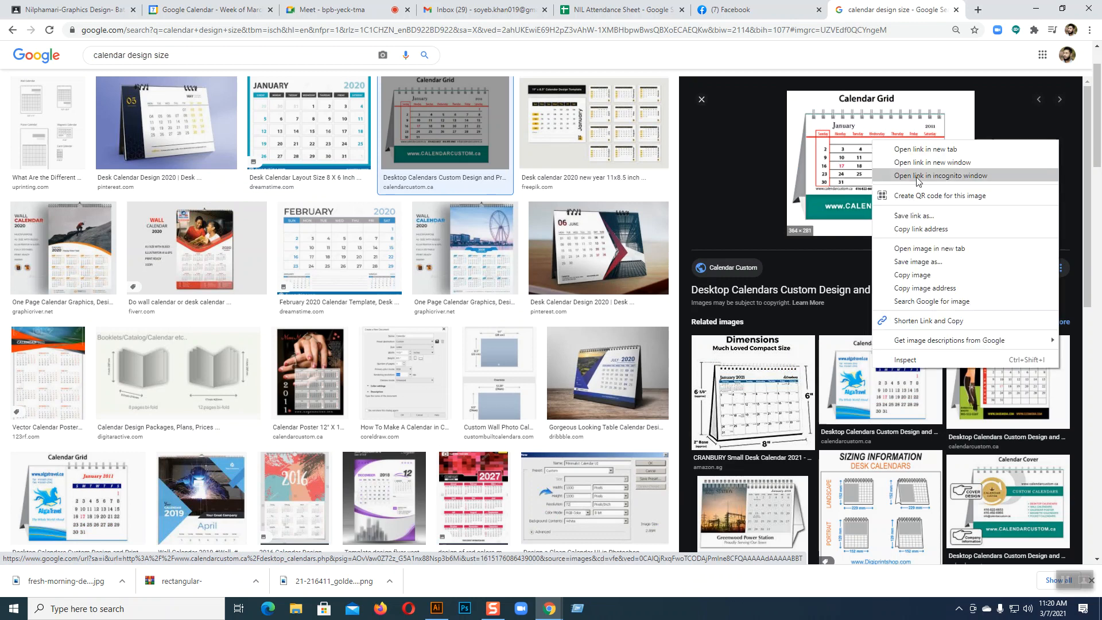
{"action": "left_click", "coordinate": [919, 244]}
{"action": "key", "text": "ctrl+Tab"}
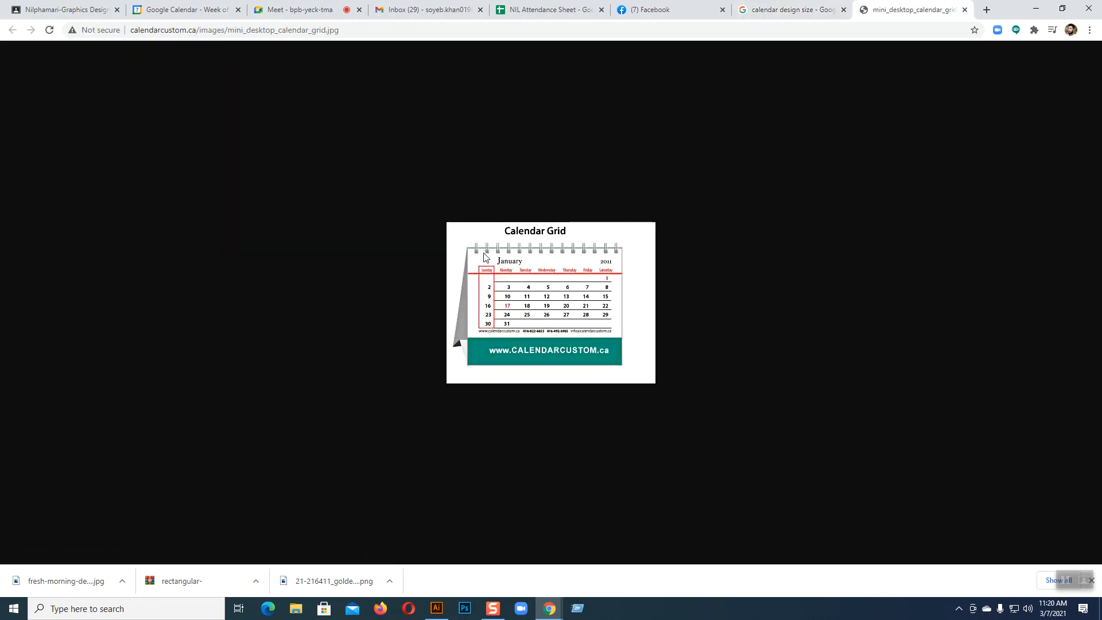
{"action": "left_click", "coordinate": [965, 9]}
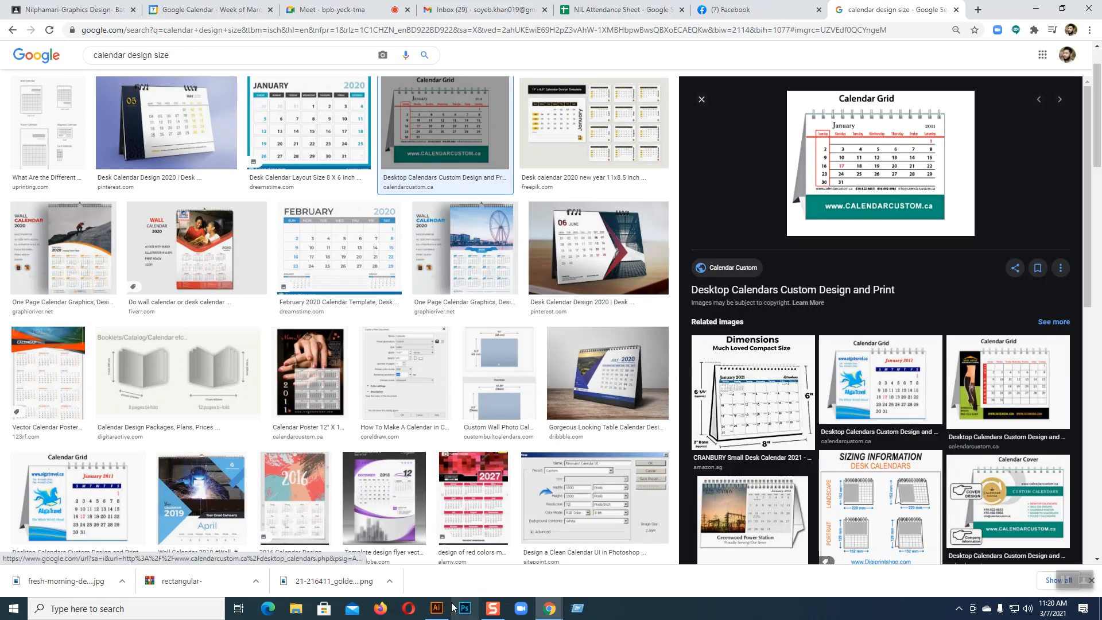
{"action": "left_click", "coordinate": [436, 609]}
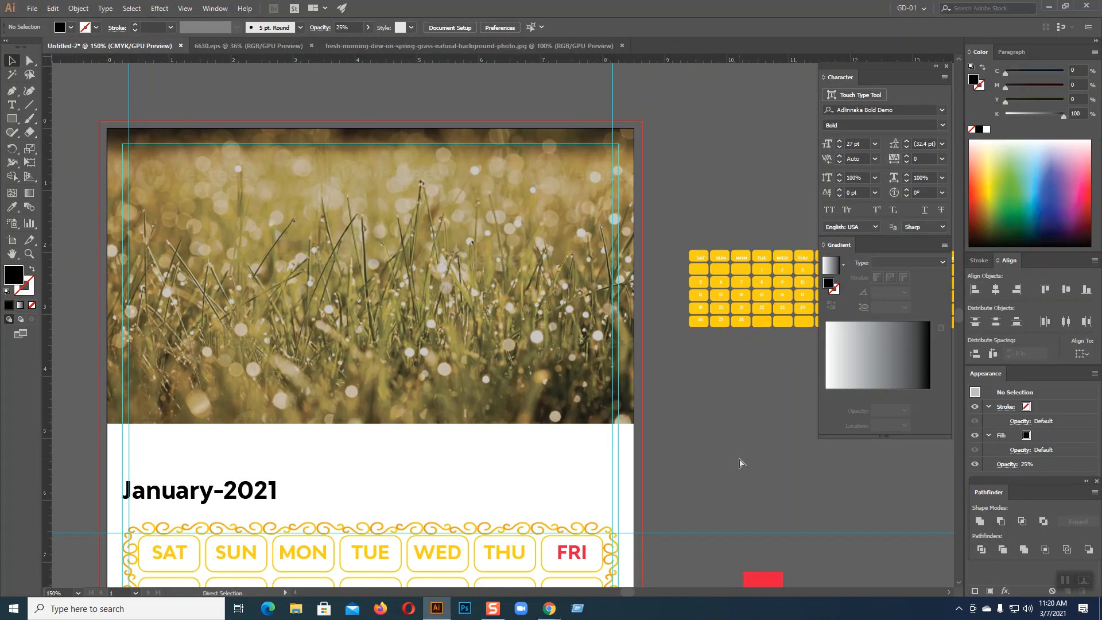
Zoom in toward the artboard's top-left corner, undoing an accidental rectangle shift
{"action": "key", "text": "ctrl+plus"}
{"action": "key", "text": "ctrl+plus"}
{"action": "left_click_drag", "start_coordinate": [525, 369], "coordinate": [860, 478]}
{"action": "left_click_drag", "start_coordinate": [597, 408], "coordinate": [703, 506]}
{"action": "left_click_drag", "start_coordinate": [550, 495], "coordinate": [544, 550]}
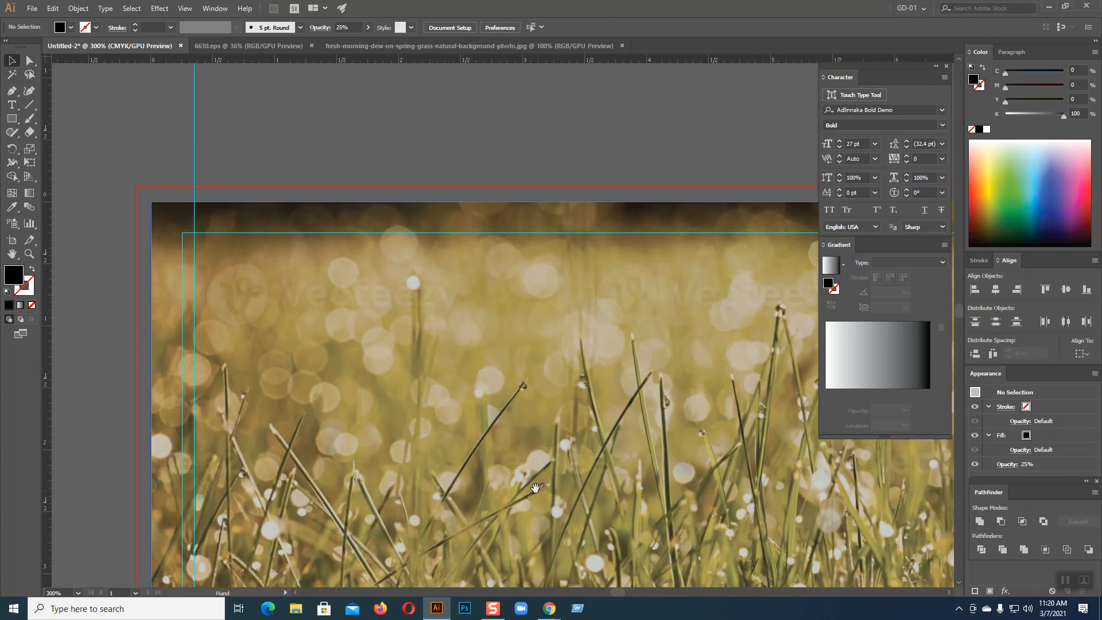
{"action": "left_click", "coordinate": [456, 463]}
{"action": "key", "text": "ctrl+z"}
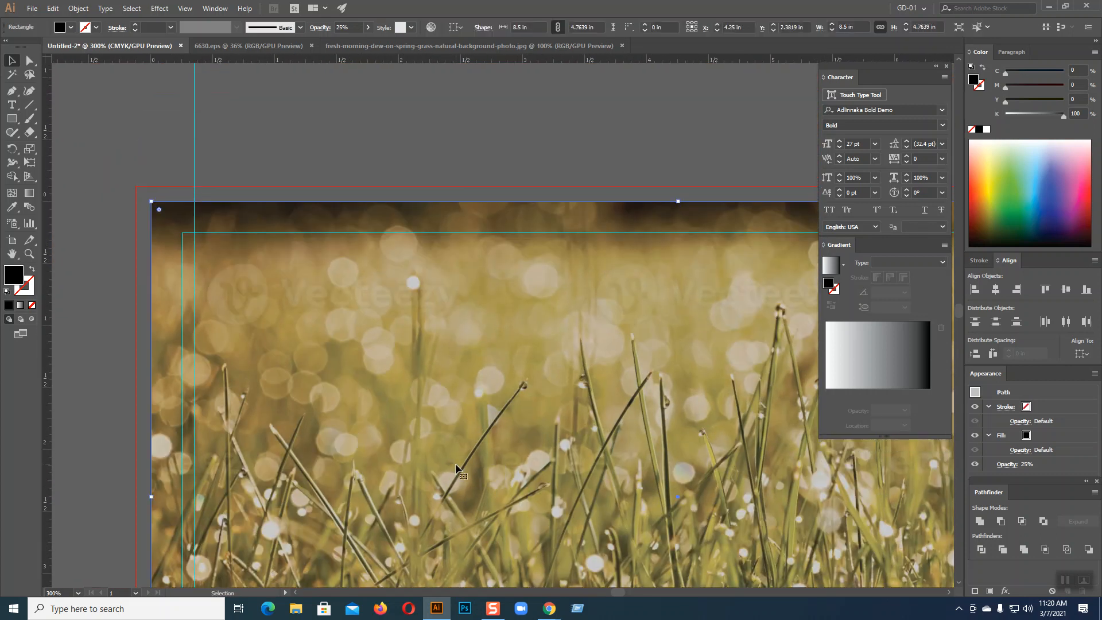
{"action": "left_click", "coordinate": [309, 171]}
{"action": "left_click_drag", "start_coordinate": [308, 170], "coordinate": [363, 261]}
{"action": "key", "text": "a"}
{"action": "key", "text": "ctrl+2"}
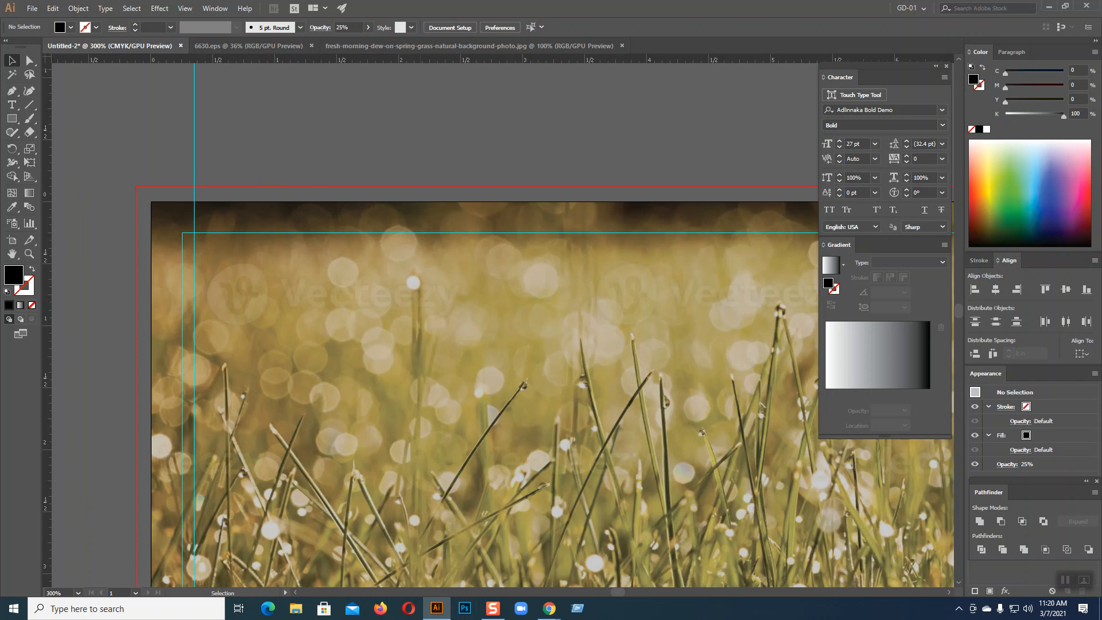
{"action": "key", "text": "space"}
{"action": "left_click_drag", "start_coordinate": [423, 264], "coordinate": [295, 249]}
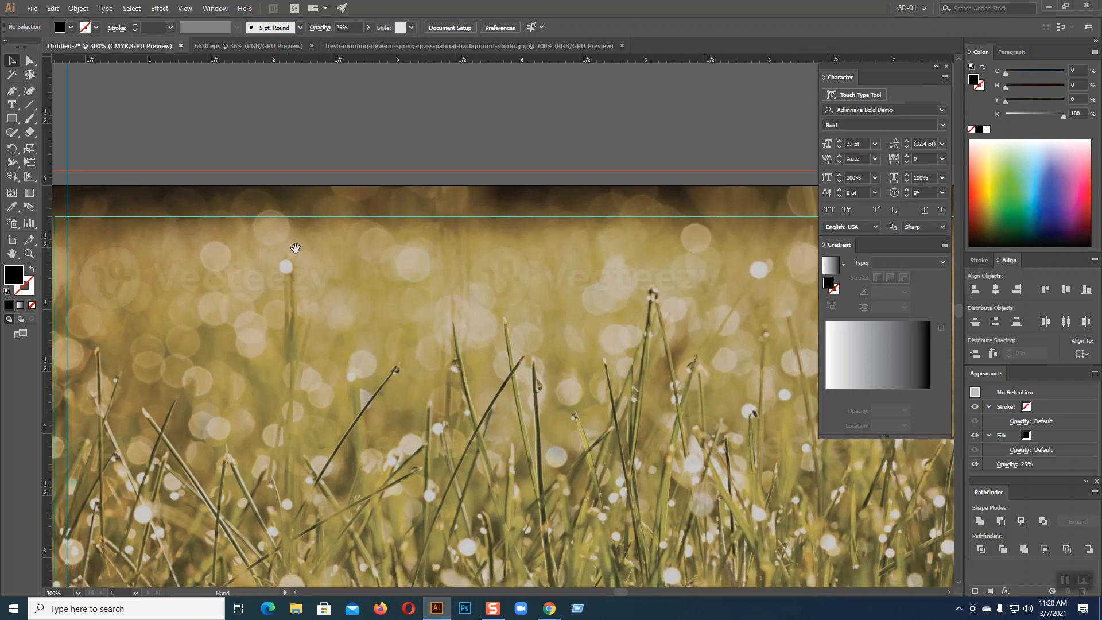
Draw a small rounded rectangle near the artboard's top-left corner at 600% zoom
{"action": "left_click_drag", "start_coordinate": [12, 119], "coordinate": [43, 135]}
{"action": "key", "text": "space"}
{"action": "left_click_drag", "start_coordinate": [200, 263], "coordinate": [359, 281]}
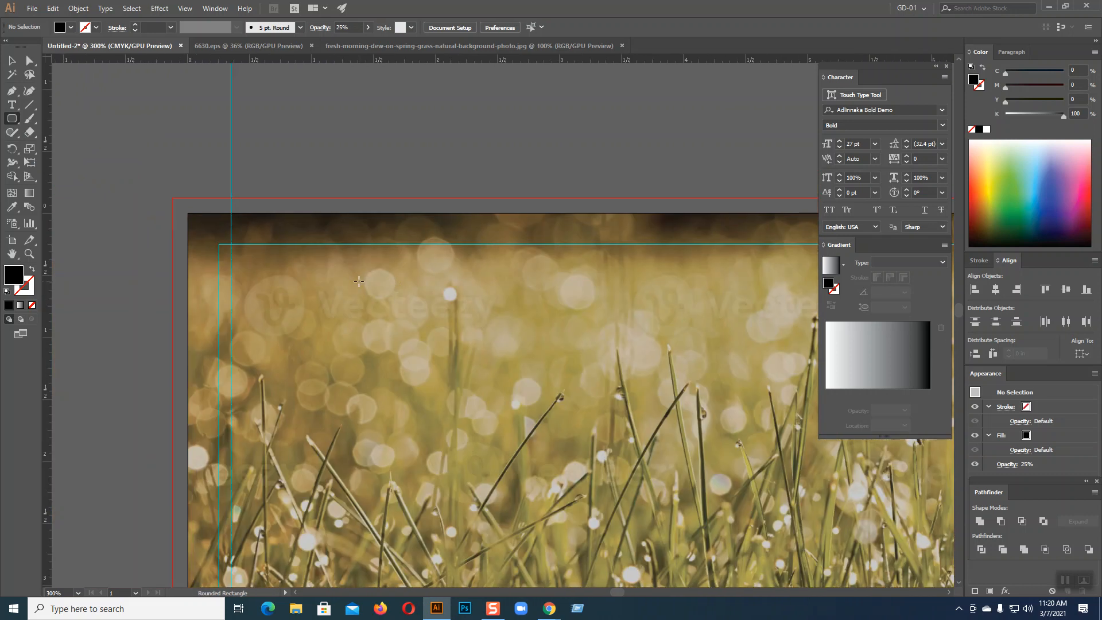
{"action": "key", "text": "ctrl+equal"}
{"action": "key", "text": "ctrl+equal"}
{"action": "key", "text": "space"}
{"action": "left_click_drag", "start_coordinate": [509, 337], "coordinate": [701, 423]}
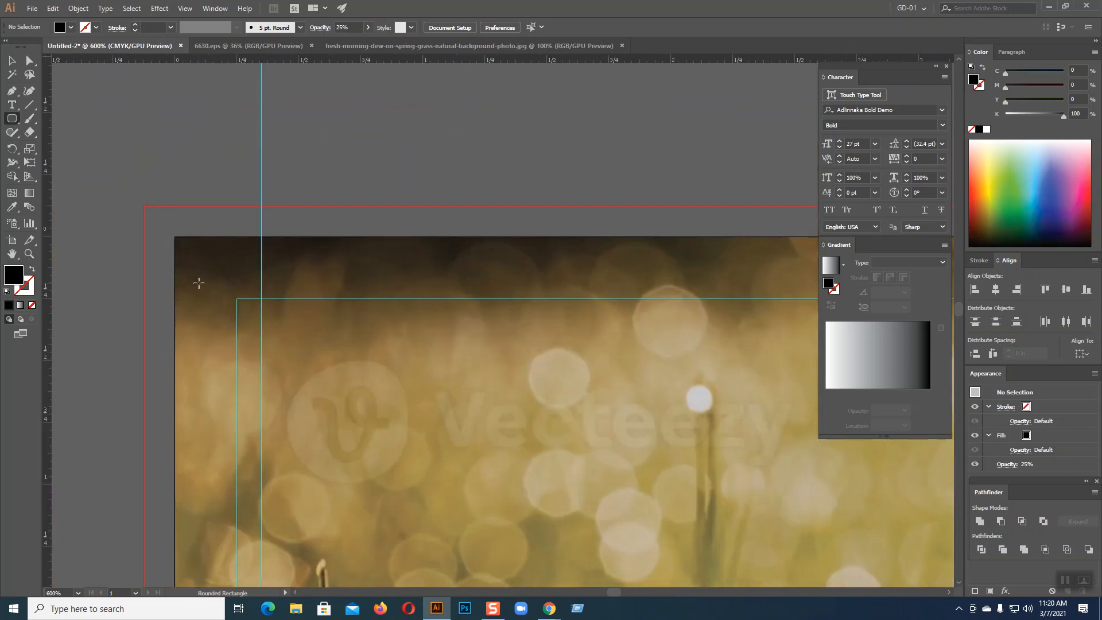
{"action": "left_click_drag", "start_coordinate": [200, 270], "coordinate": [217, 278]}
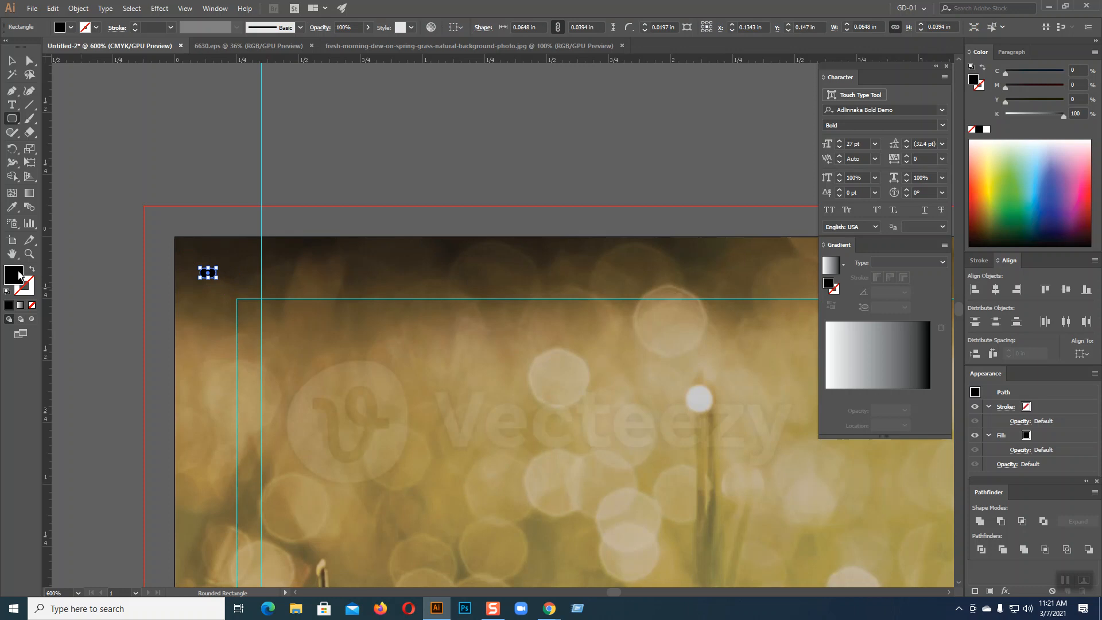
Fill the small rounded rectangle with grey 686868
{"action": "double_click", "coordinate": [19, 276]}
{"action": "left_click_drag", "start_coordinate": [358, 219], "coordinate": [329, 198]}
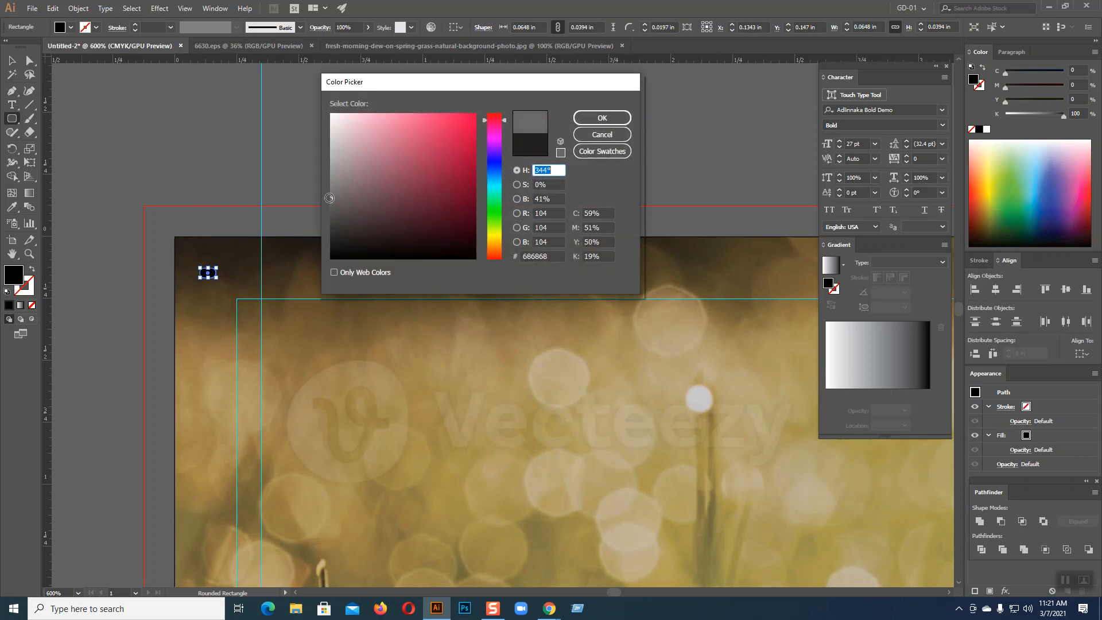
{"action": "left_click", "coordinate": [602, 118]}
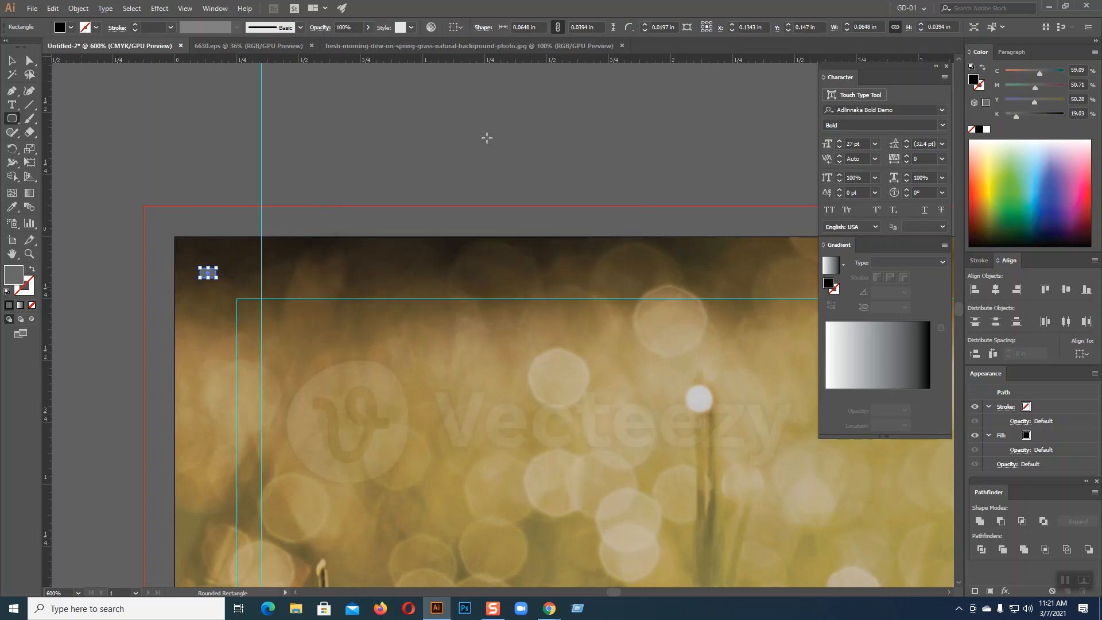
{"action": "left_click", "coordinate": [490, 199]}
{"action": "left_click", "coordinate": [560, 274]}
Add a horizontal guide along the small rectangle, then select it up close
{"action": "left_click", "coordinate": [12, 61]}
{"action": "left_click", "coordinate": [333, 159]}
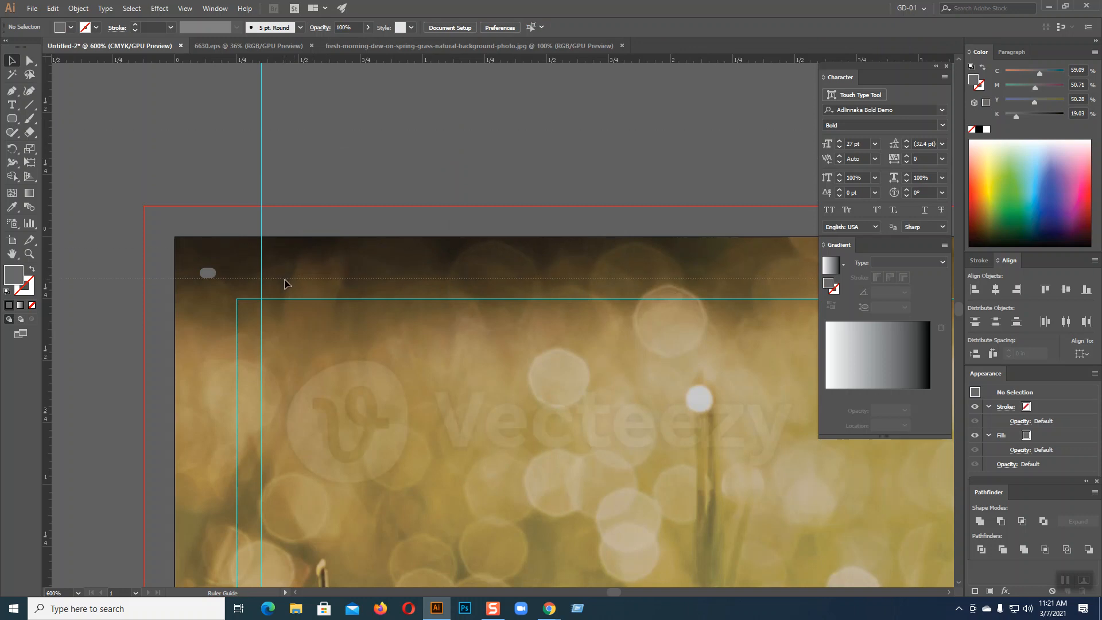
{"action": "left_click_drag", "start_coordinate": [281, 277], "coordinate": [281, 278]}
{"action": "key", "text": "ctrl+plus"}
{"action": "key", "text": "ctrl+plus"}
{"action": "key", "text": "ctrl+plus"}
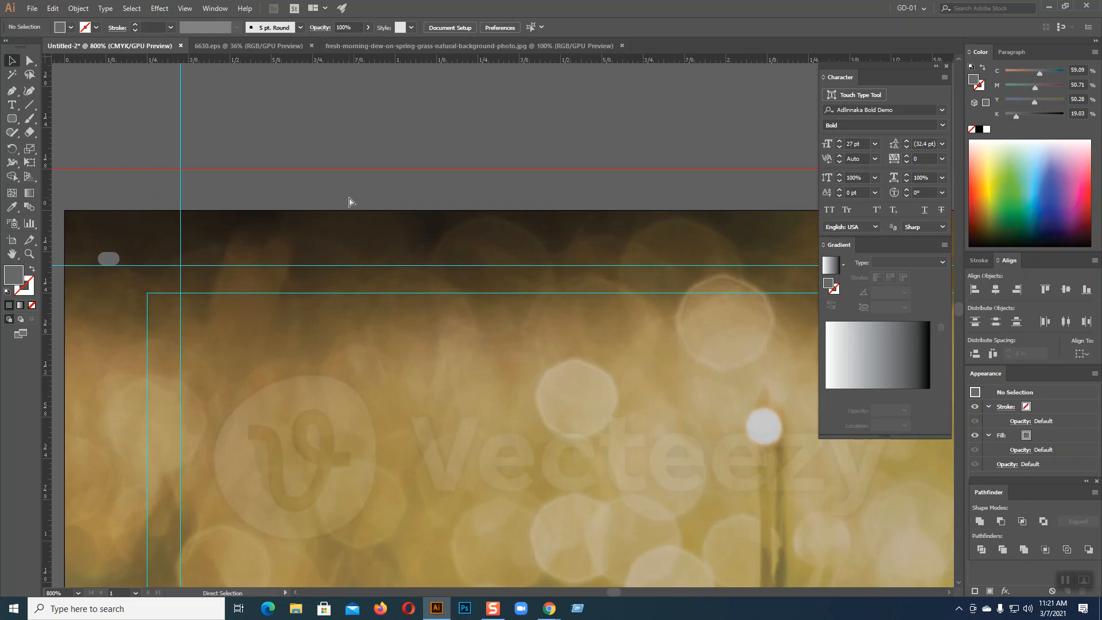
{"action": "key", "text": "space"}
{"action": "left_click_drag", "start_coordinate": [347, 201], "coordinate": [456, 343]}
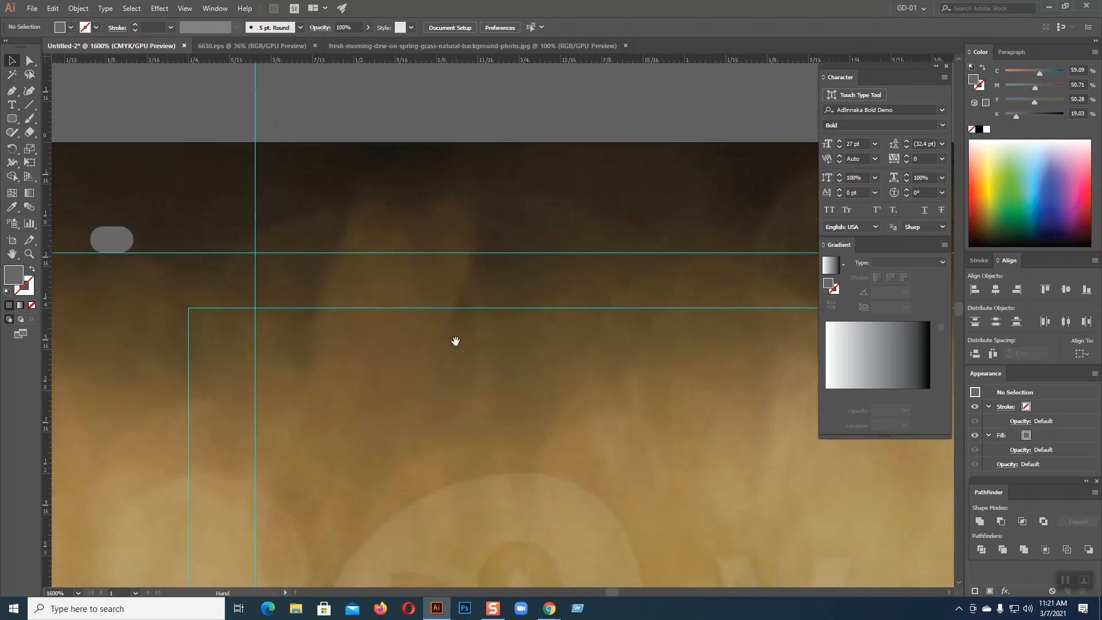
{"action": "left_click", "coordinate": [118, 240]}
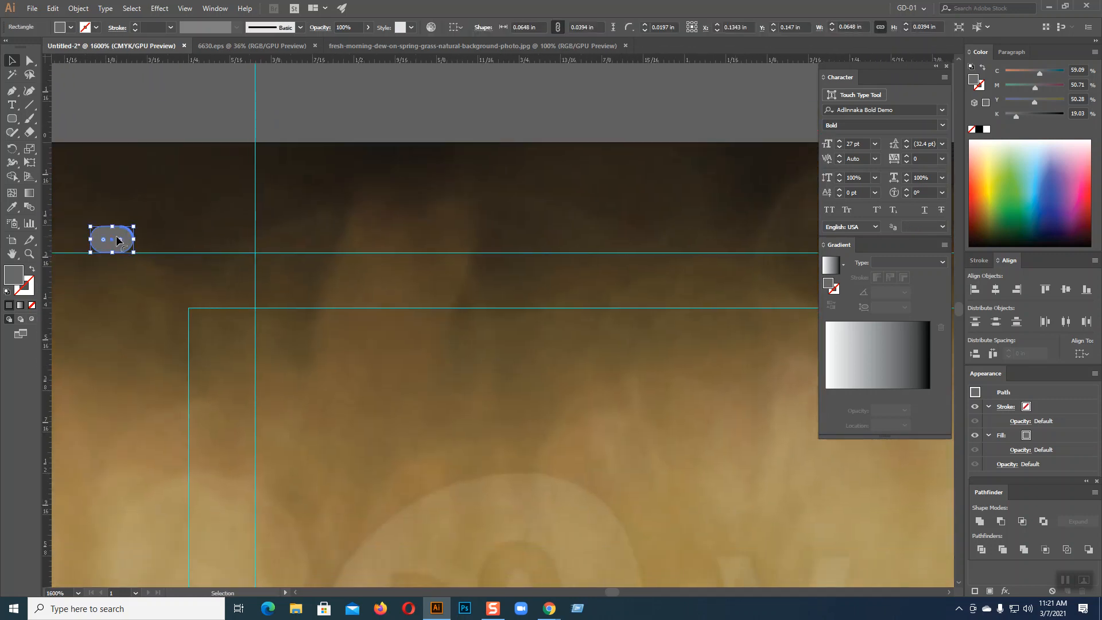
Round the rectangle fully into a pill and repeat copies rightward with Ctrl+D
{"action": "left_click_drag", "start_coordinate": [120, 239], "coordinate": [233, 248]}
{"action": "left_click_drag", "start_coordinate": [125, 234], "coordinate": [205, 234]}
{"action": "key", "text": "a"}
{"action": "key", "text": "ctrl+d"}
{"action": "key", "text": "ctrl+d"}
{"action": "key", "text": "ctrl+d"}
{"action": "key", "text": "ctrl+d"}
{"action": "key", "text": "ctrl+d"}
{"action": "key", "text": "ctrl+d"}
{"action": "key", "text": "ctrl+d"}
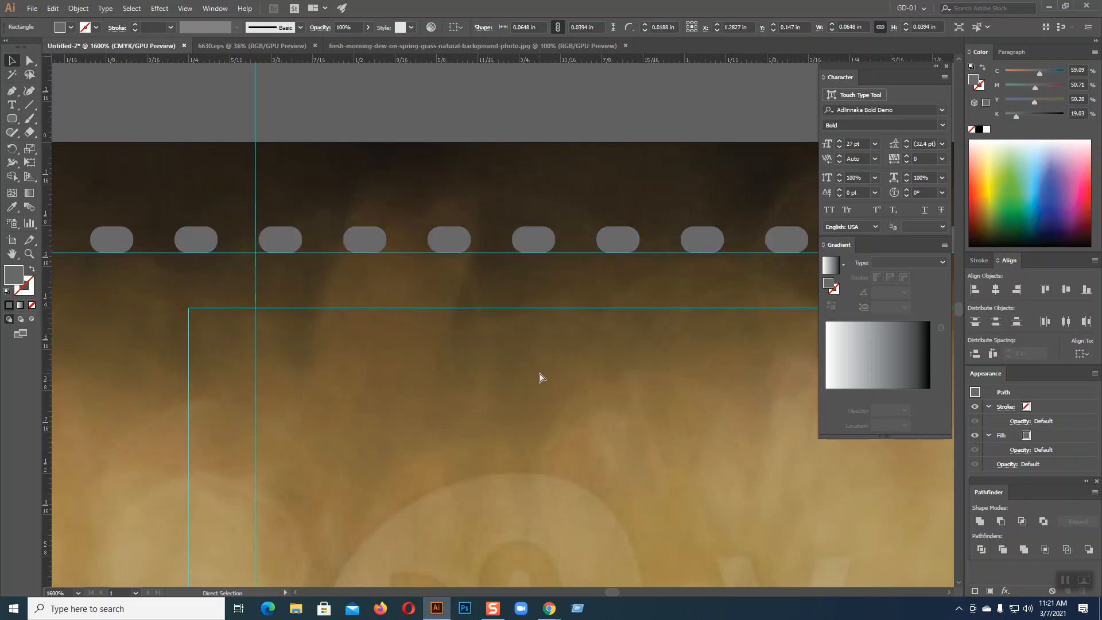
{"action": "key", "text": "ctrl+minus"}
{"action": "key", "text": "ctrl+minus"}
{"action": "key", "text": "ctrl+minus"}
{"action": "key", "text": "ctrl+minus"}
{"action": "key", "text": "ctrl+minus"}
{"action": "key", "text": "ctrl+minus"}
{"action": "key", "text": "ctrl+minus"}
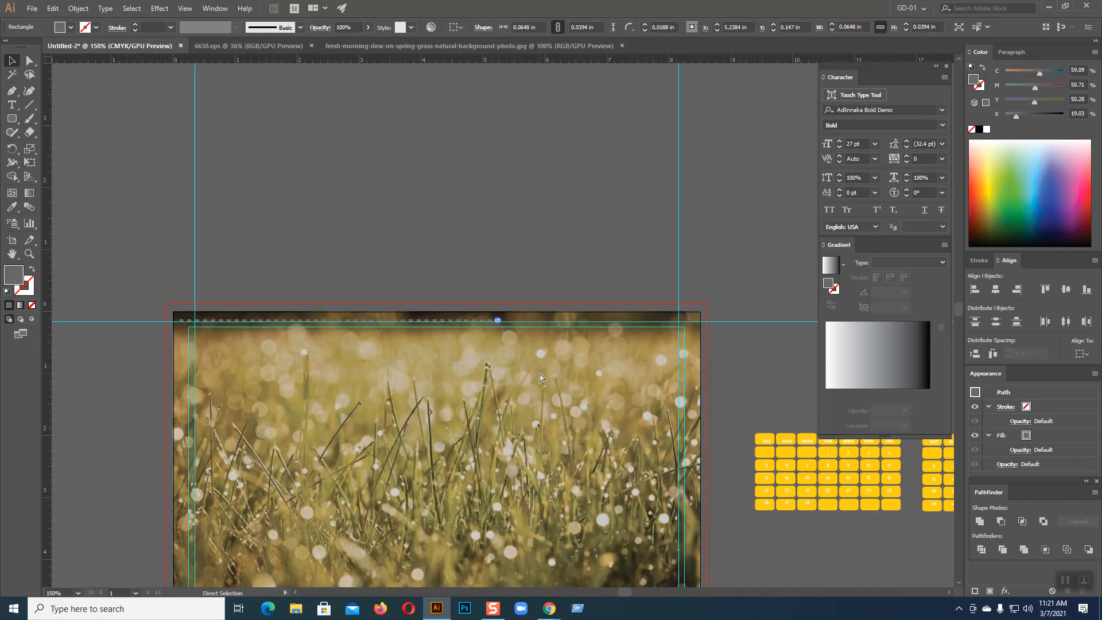
{"action": "key", "text": "ctrl+d"}
Select the whole row of pills and nudge it slightly left
{"action": "key", "text": "v"}
{"action": "key", "text": "ctrl+shift+a"}
{"action": "key", "text": "ctrl+equal"}
{"action": "key", "text": "ctrl+equal"}
{"action": "key", "text": "ctrl+equal"}
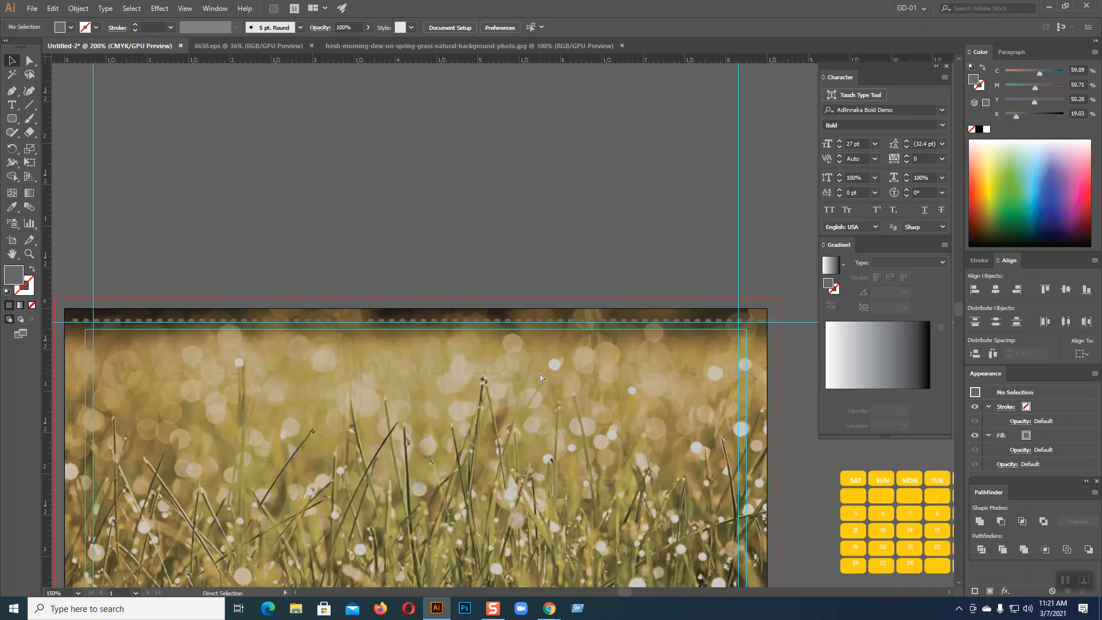
{"action": "key", "text": "space"}
{"action": "left_click_drag", "start_coordinate": [863, 447], "coordinate": [287, 416]}
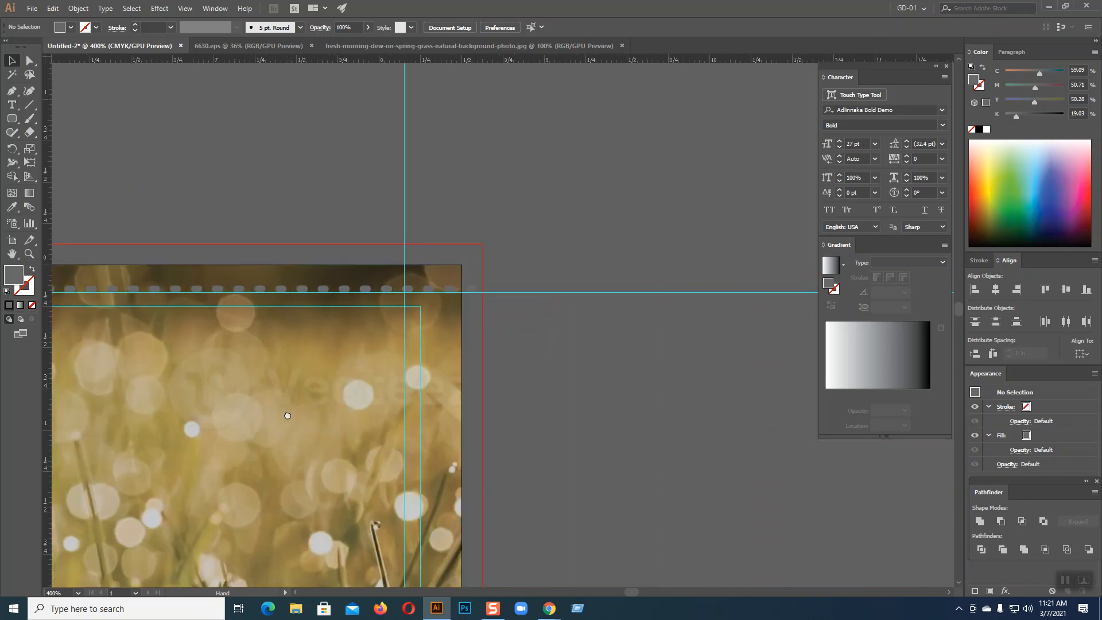
{"action": "left_click_drag", "start_coordinate": [482, 301], "coordinate": [482, 301]}
{"action": "left_click", "coordinate": [483, 301]}
{"action": "key", "text": "space"}
{"action": "left_click_drag", "start_coordinate": [488, 354], "coordinate": [526, 384]}
{"action": "scroll", "coordinate": [526, 384], "scroll_direction": "down", "scroll_amount": 3}
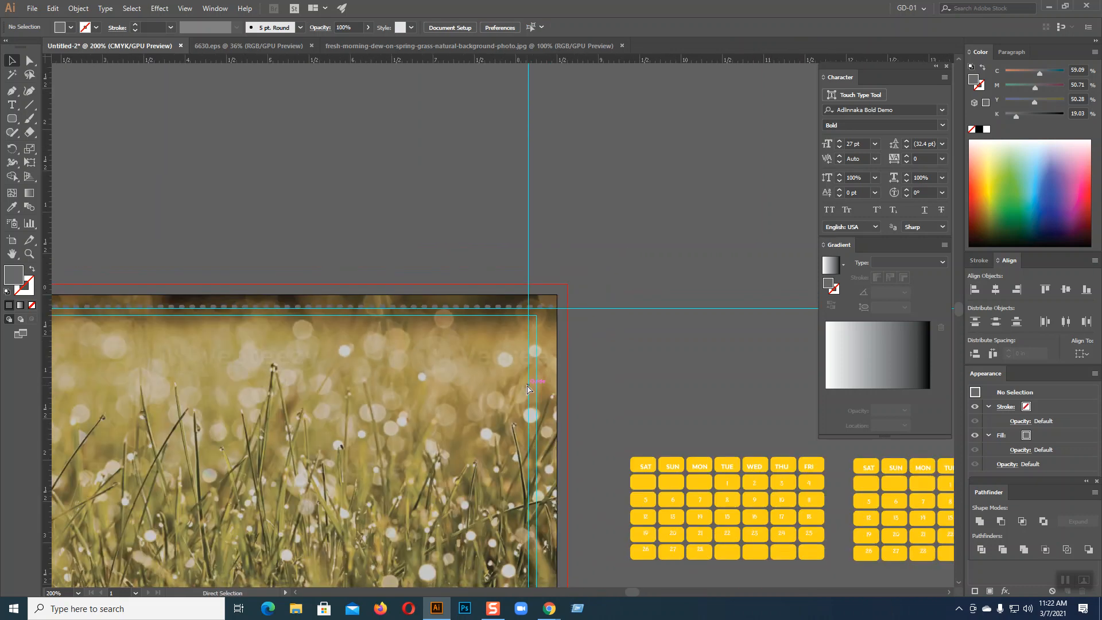
{"action": "key", "text": "space"}
{"action": "left_click_drag", "start_coordinate": [507, 384], "coordinate": [597, 341]}
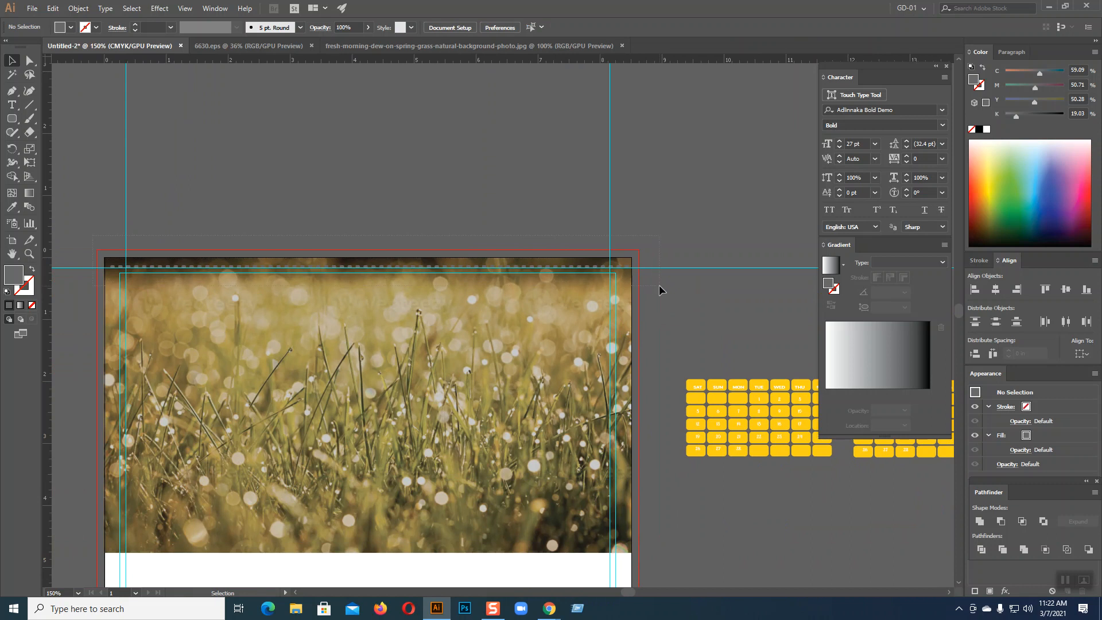
{"action": "left_click_drag", "start_coordinate": [657, 285], "coordinate": [659, 286]}
{"action": "key", "text": "Left"}
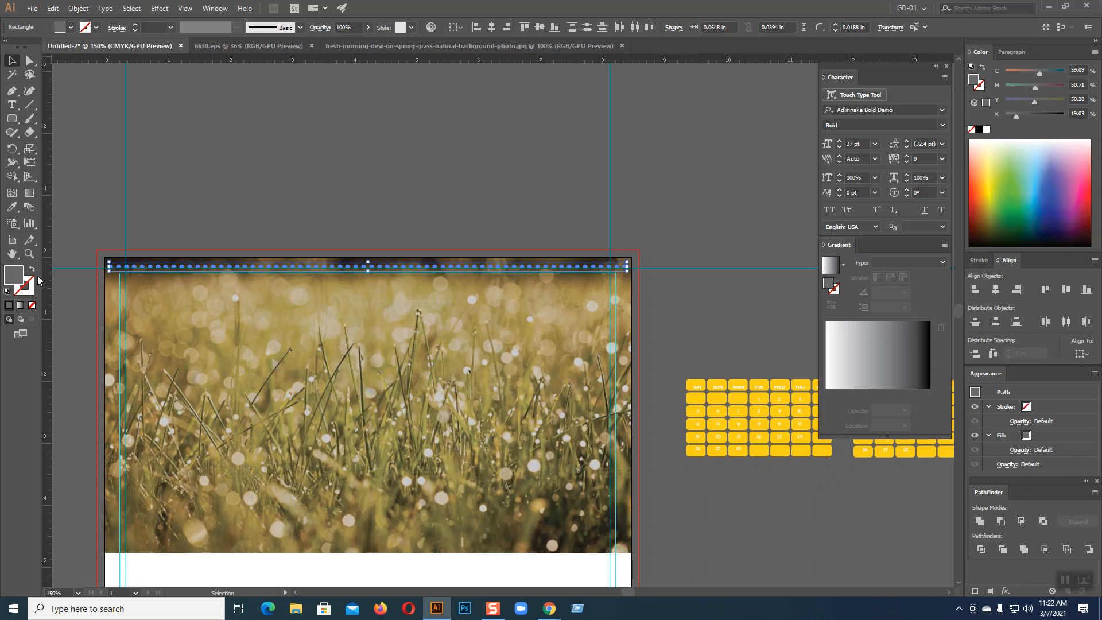
Lighten the pill row's fill to grey A8A8A8
{"action": "double_click", "coordinate": [12, 276]}
{"action": "left_click", "coordinate": [327, 161]}
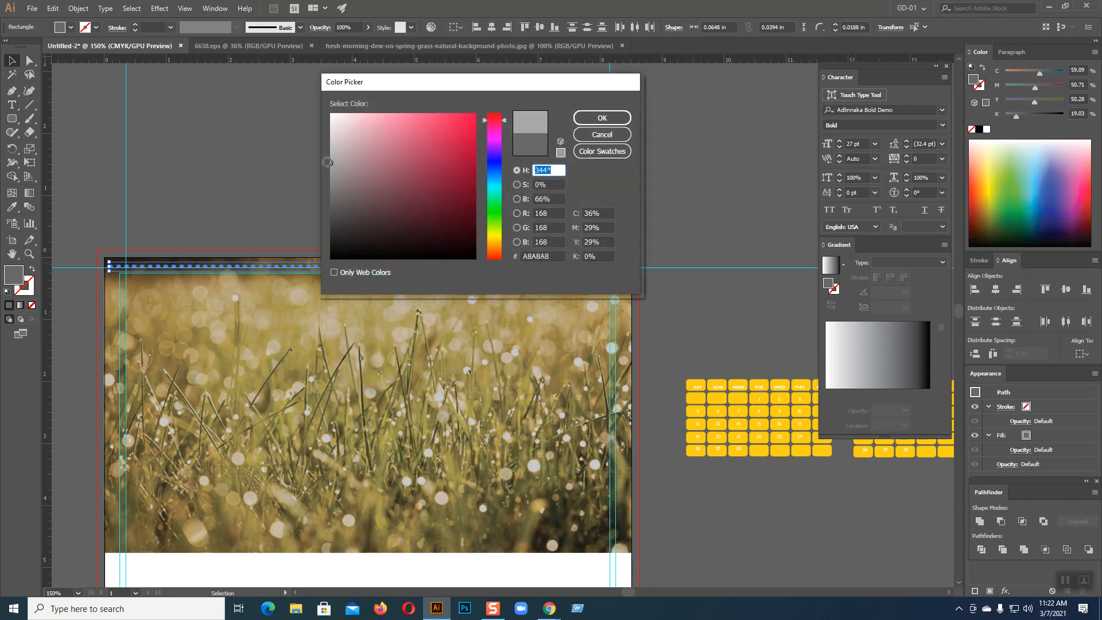
{"action": "left_click", "coordinate": [595, 117]}
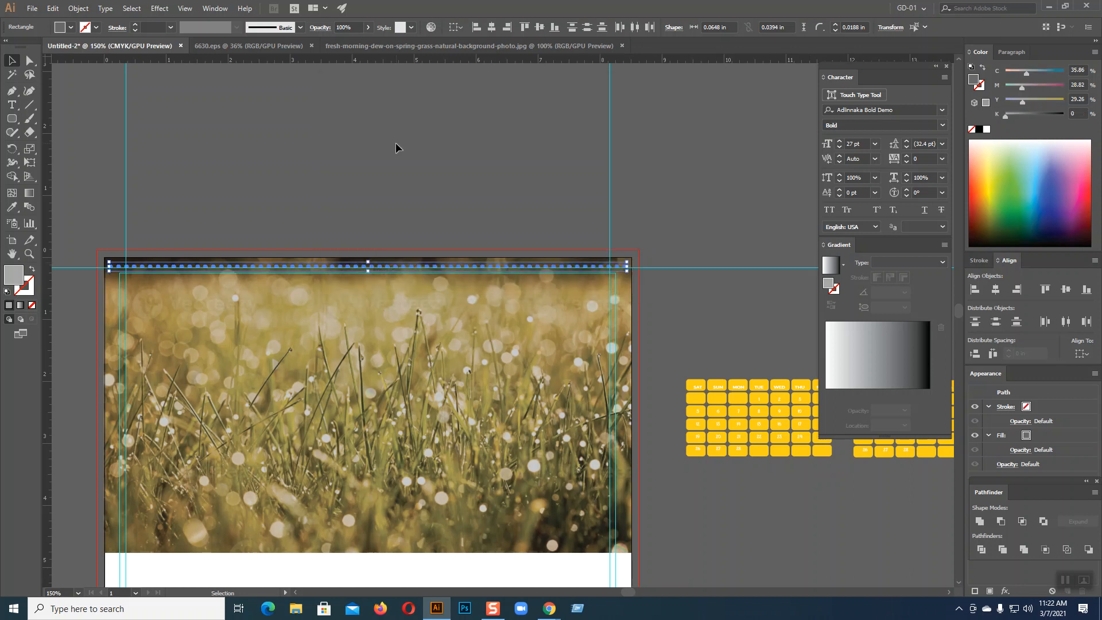
{"action": "left_click", "coordinate": [395, 142]}
Zoom in on the first pill and draw a tall narrow ellipse above it
{"action": "key", "text": "ctrl+equal"}
{"action": "key", "text": "ctrl+equal"}
{"action": "key", "text": "ctrl+equal"}
{"action": "key", "text": "ctrl+equal"}
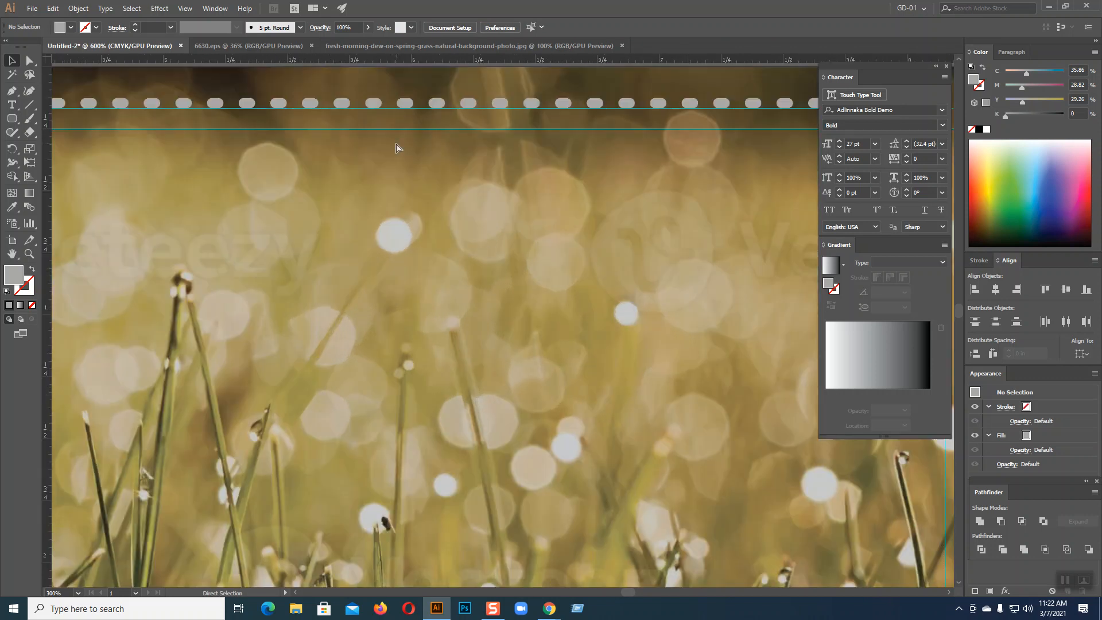
{"action": "left_click_drag", "start_coordinate": [614, 283], "coordinate": [844, 368]}
{"action": "mouse_move", "coordinate": [286, 349]}
{"action": "left_mouse_down"}
{"action": "mouse_move", "coordinate": [551, 373]}
{"action": "mouse_move", "coordinate": [833, 371]}
{"action": "left_mouse_up"}
{"action": "left_click_drag", "start_coordinate": [396, 417], "coordinate": [758, 439]}
{"action": "mouse_move", "coordinate": [379, 412]}
{"action": "left_mouse_down"}
{"action": "mouse_move", "coordinate": [632, 415]}
{"action": "mouse_move", "coordinate": [391, 407]}
{"action": "mouse_move", "coordinate": [475, 455]}
{"action": "mouse_move", "coordinate": [551, 553]}
{"action": "left_mouse_up"}
{"action": "key", "text": "ctrl+equal"}
{"action": "key", "text": "ctrl+equal"}
{"action": "key", "text": "ctrl+equal"}
{"action": "left_click_drag", "start_coordinate": [12, 119], "coordinate": [69, 144]}
{"action": "left_click_drag", "start_coordinate": [156, 180], "coordinate": [164, 294]}
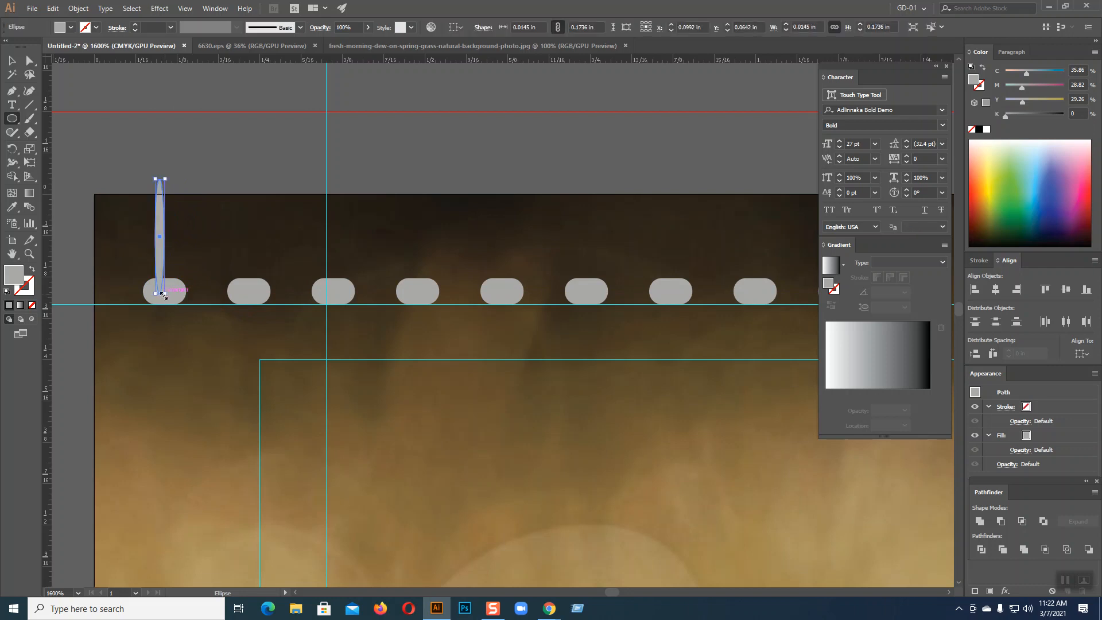
Convert the ellipse's fill into a 0.25 pt stroke outline
{"action": "left_click", "coordinate": [13, 61]}
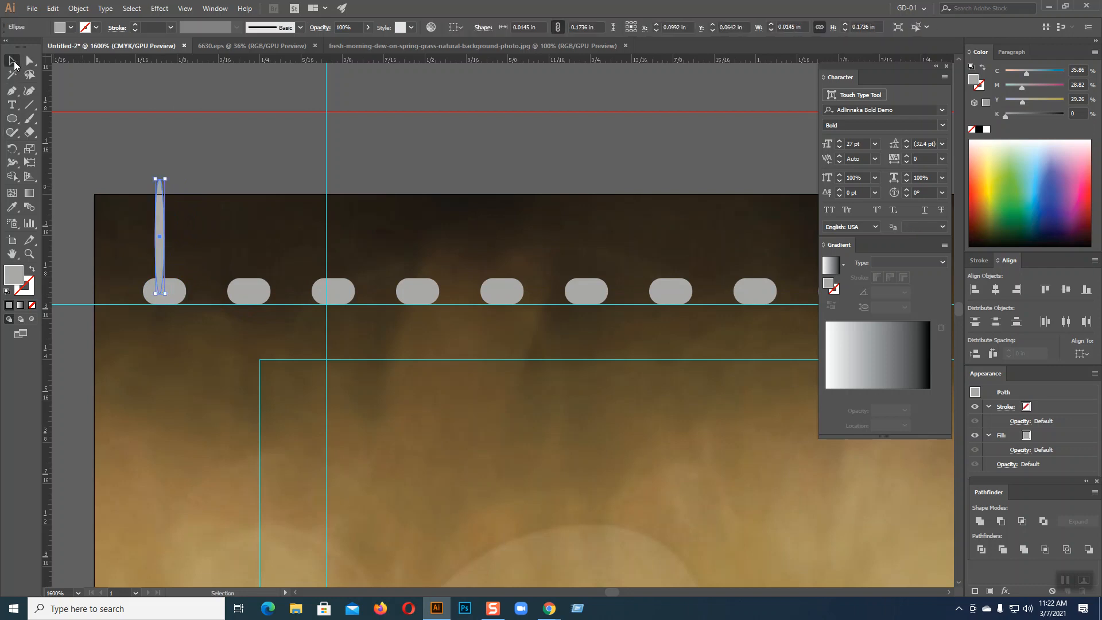
{"action": "left_click", "coordinate": [31, 269]}
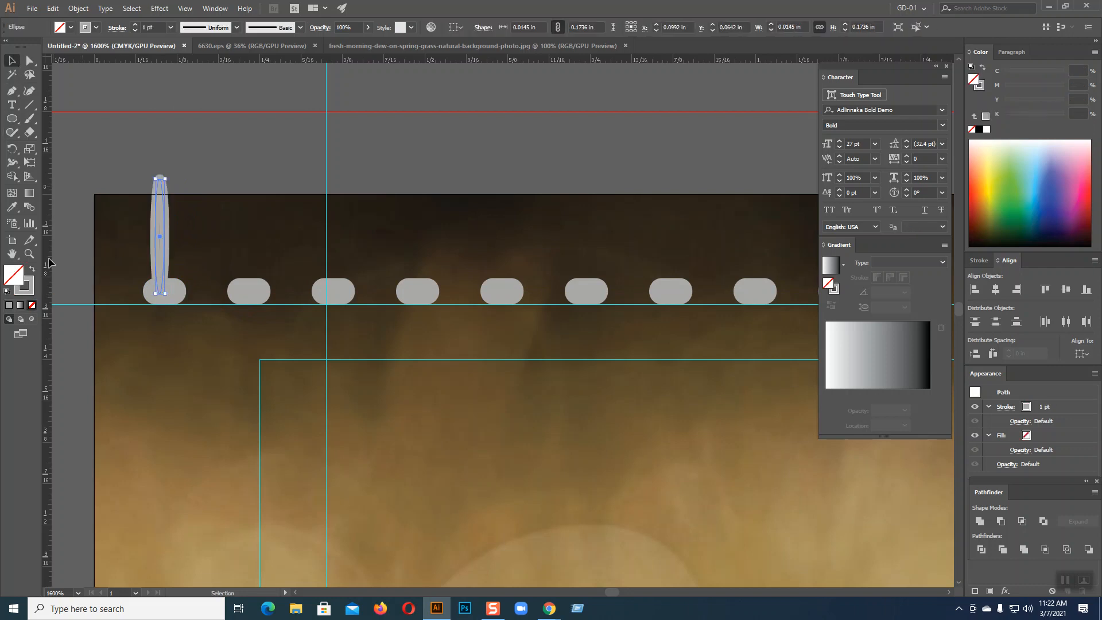
{"action": "left_click", "coordinate": [180, 151]}
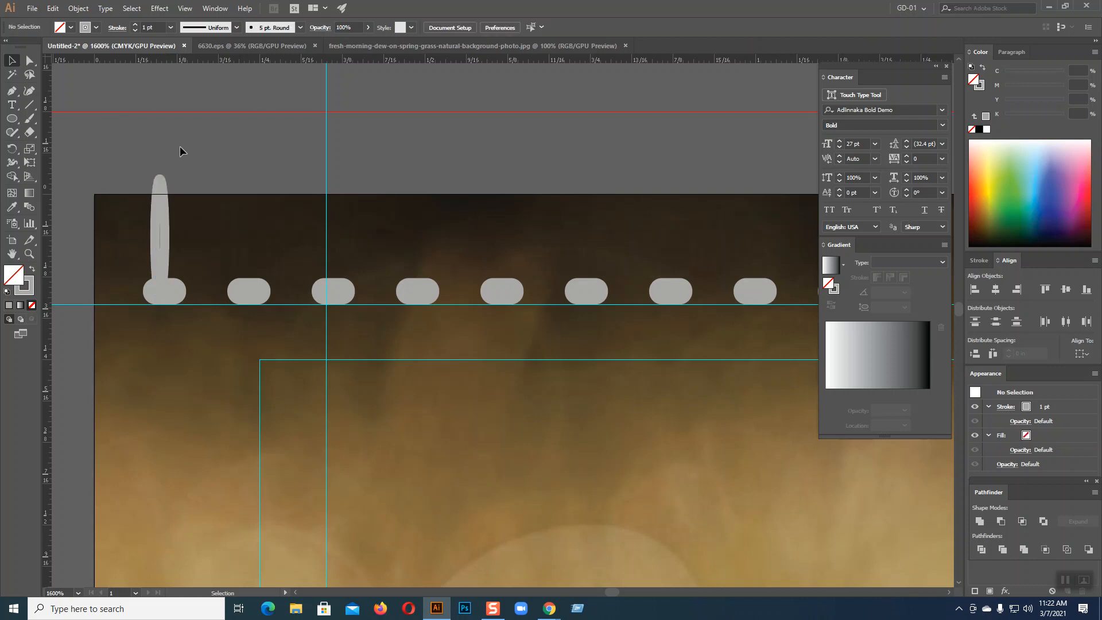
{"action": "left_click", "coordinate": [165, 213]}
{"action": "left_click", "coordinate": [172, 28]}
{"action": "left_click", "coordinate": [176, 52]}
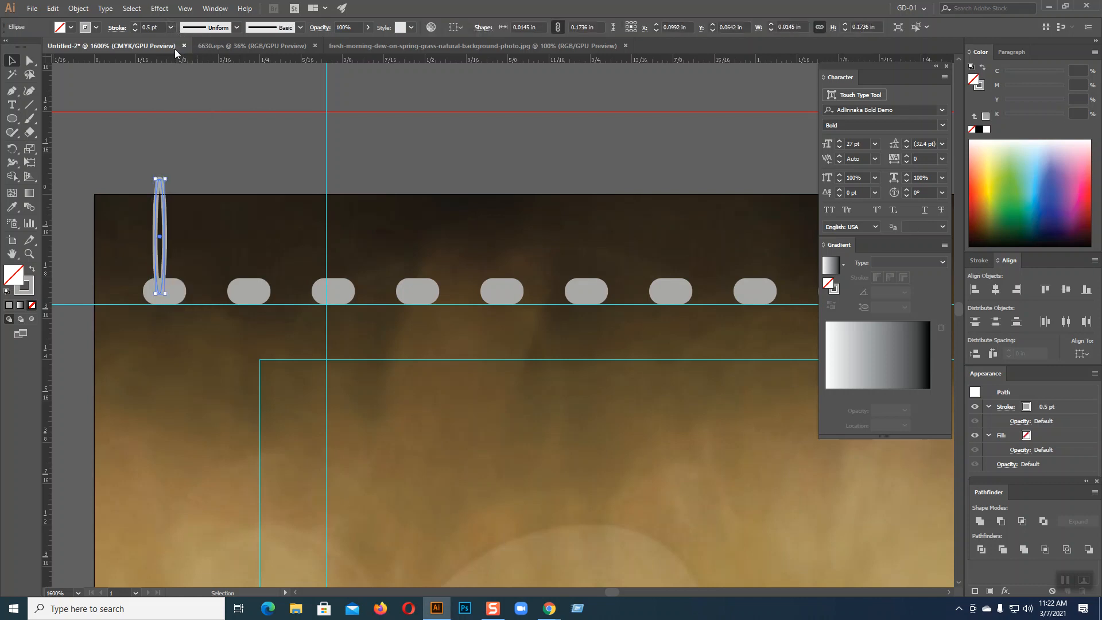
{"action": "left_click", "coordinate": [172, 28]}
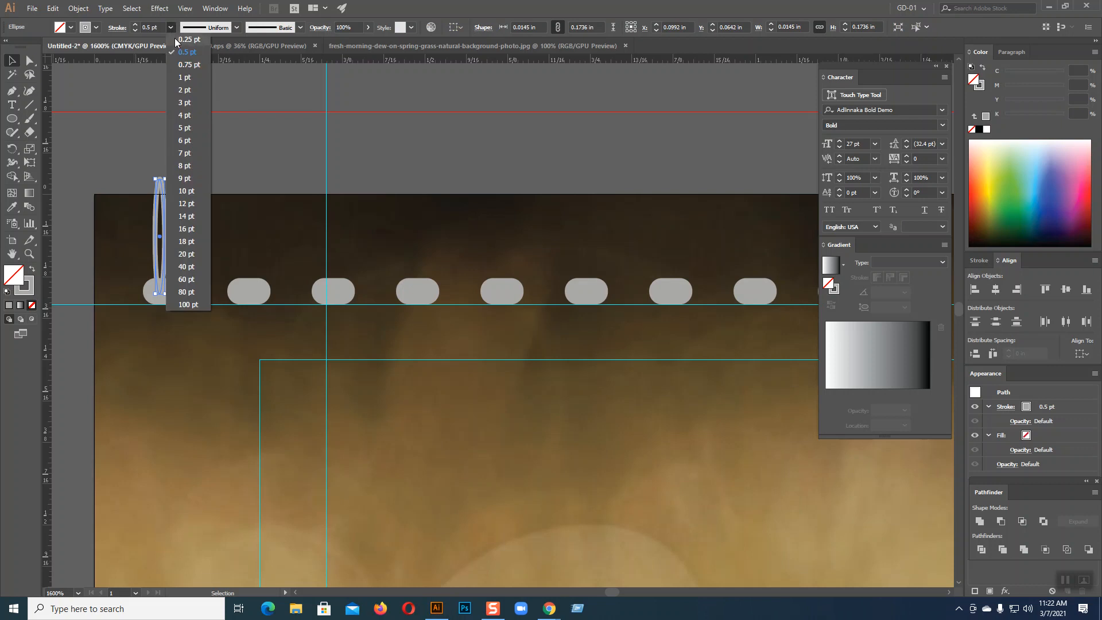
{"action": "left_click", "coordinate": [175, 40]}
{"action": "left_click", "coordinate": [195, 132]}
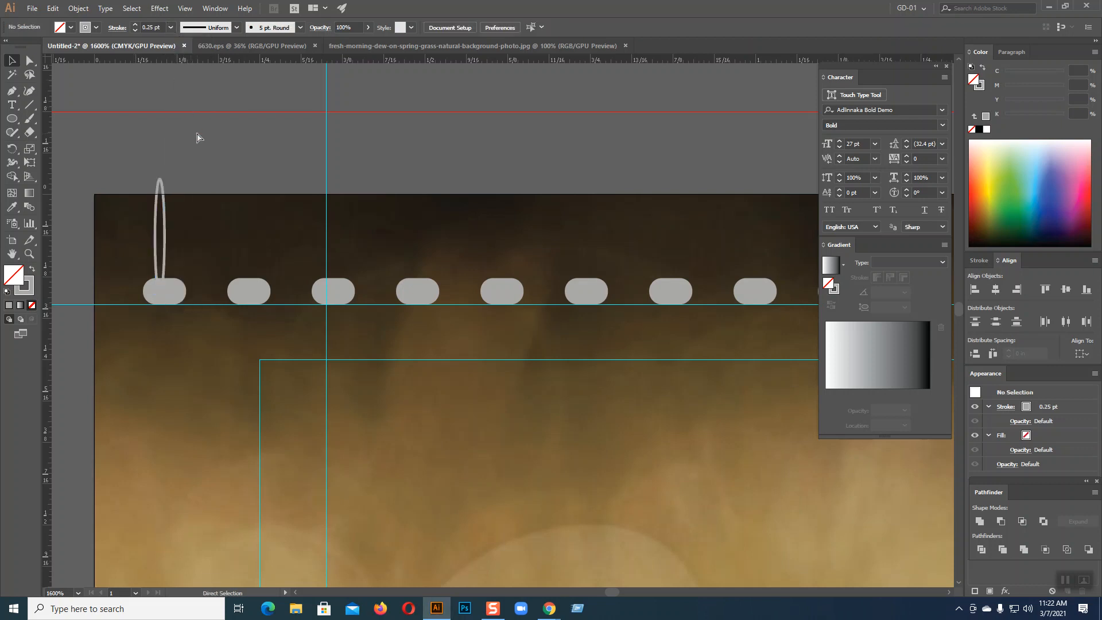
Add an anchor point where the ellipse meets the page top
{"action": "key", "text": "ctrl+plus"}
{"action": "key", "text": "ctrl+plus"}
{"action": "key", "text": "ctrl+plus"}
{"action": "key", "text": "space"}
{"action": "mouse_move", "coordinate": [197, 132]}
{"action": "left_mouse_down"}
{"action": "mouse_move", "coordinate": [465, 342]}
{"action": "mouse_move", "coordinate": [356, 327]}
{"action": "mouse_move", "coordinate": [611, 327]}
{"action": "left_mouse_up"}
{"action": "left_click_drag", "start_coordinate": [258, 310], "coordinate": [356, 315]}
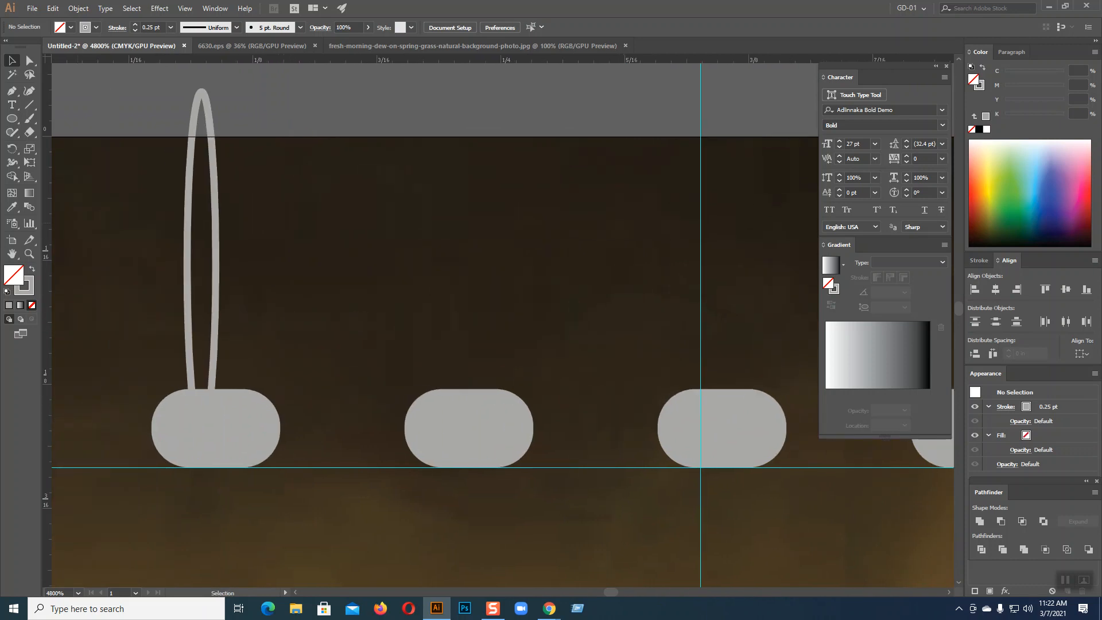
{"action": "left_click", "coordinate": [25, 62]}
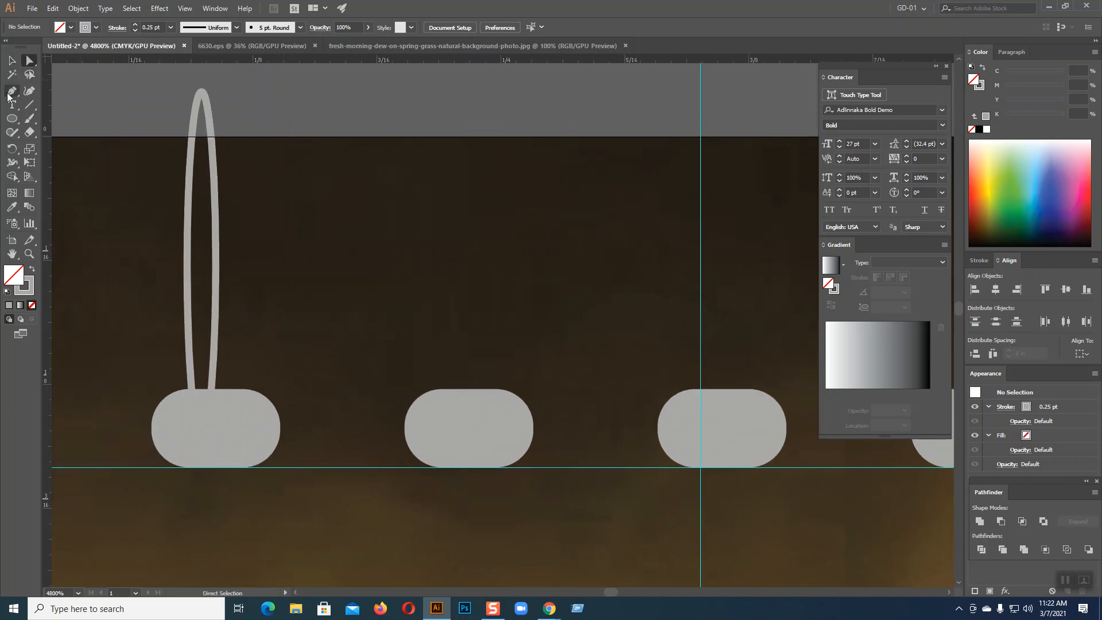
{"action": "left_click", "coordinate": [9, 92]}
{"action": "left_click", "coordinate": [69, 104]}
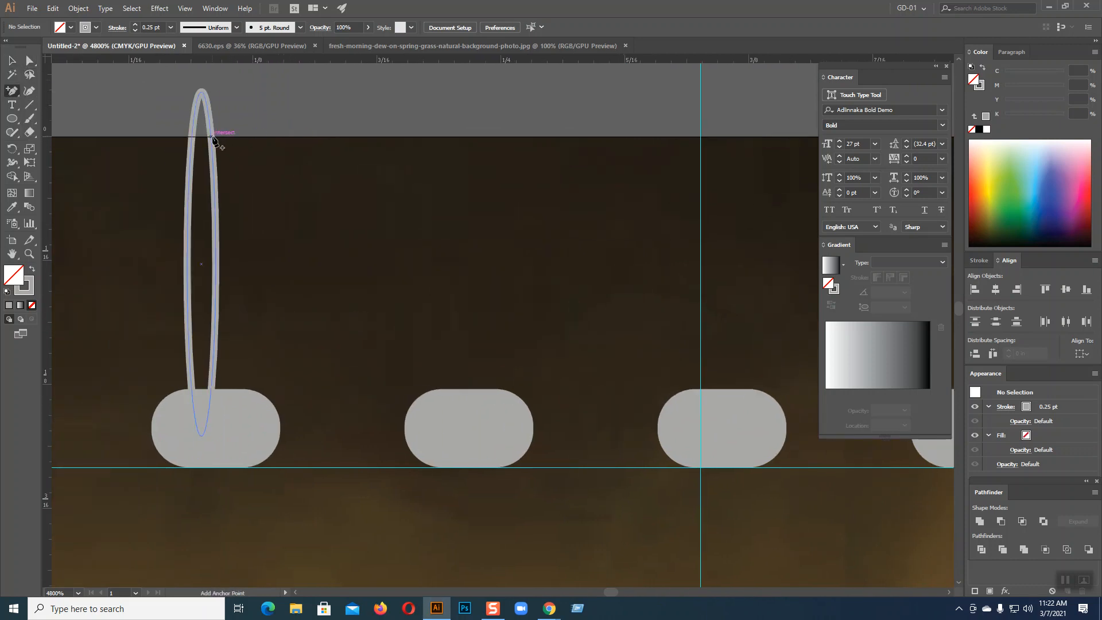
{"action": "left_click", "coordinate": [212, 140]}
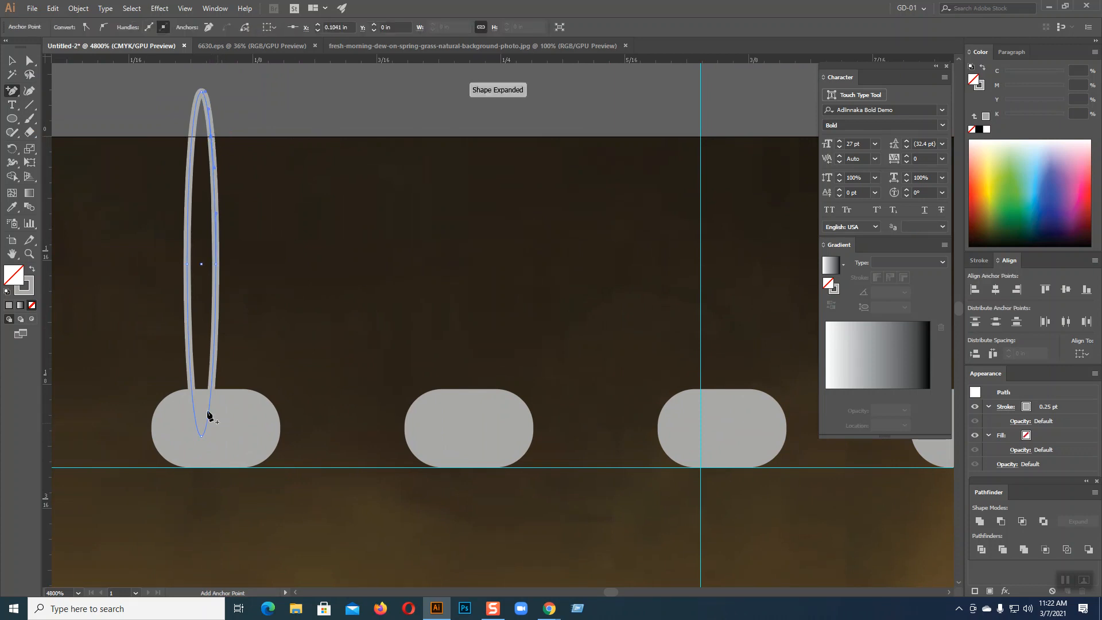
Delete the ellipse's right-side segments, leaving an open hook
{"action": "left_click", "coordinate": [32, 62]}
{"action": "left_click", "coordinate": [236, 228]}
{"action": "left_click", "coordinate": [217, 236]}
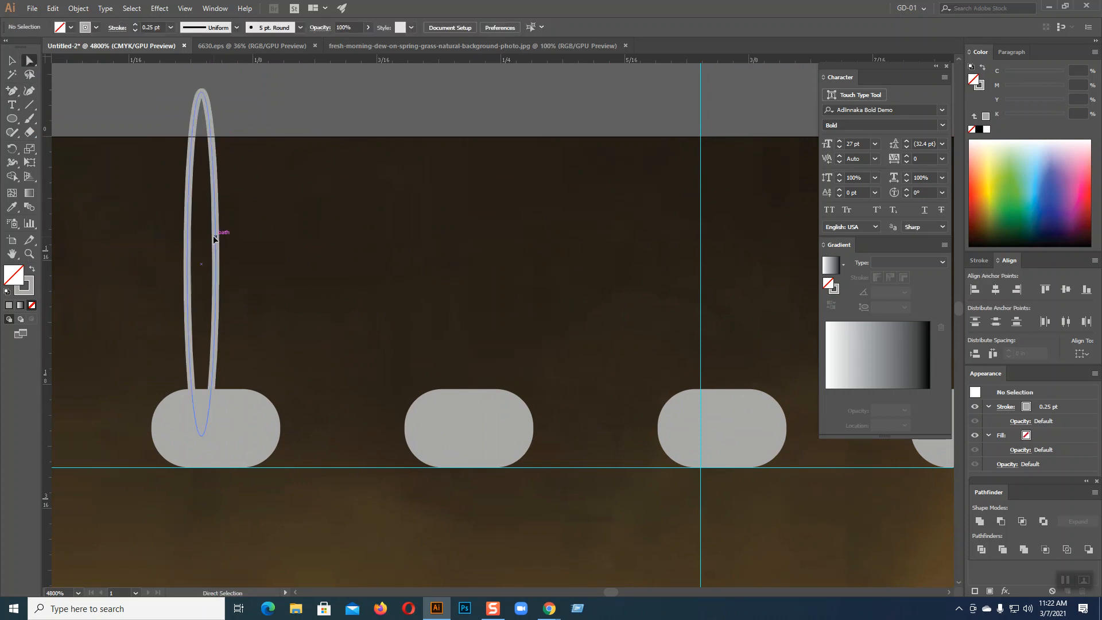
{"action": "key", "text": "Delete"}
{"action": "left_click", "coordinate": [269, 255]}
{"action": "left_click", "coordinate": [216, 265]}
{"action": "key", "text": "Delete"}
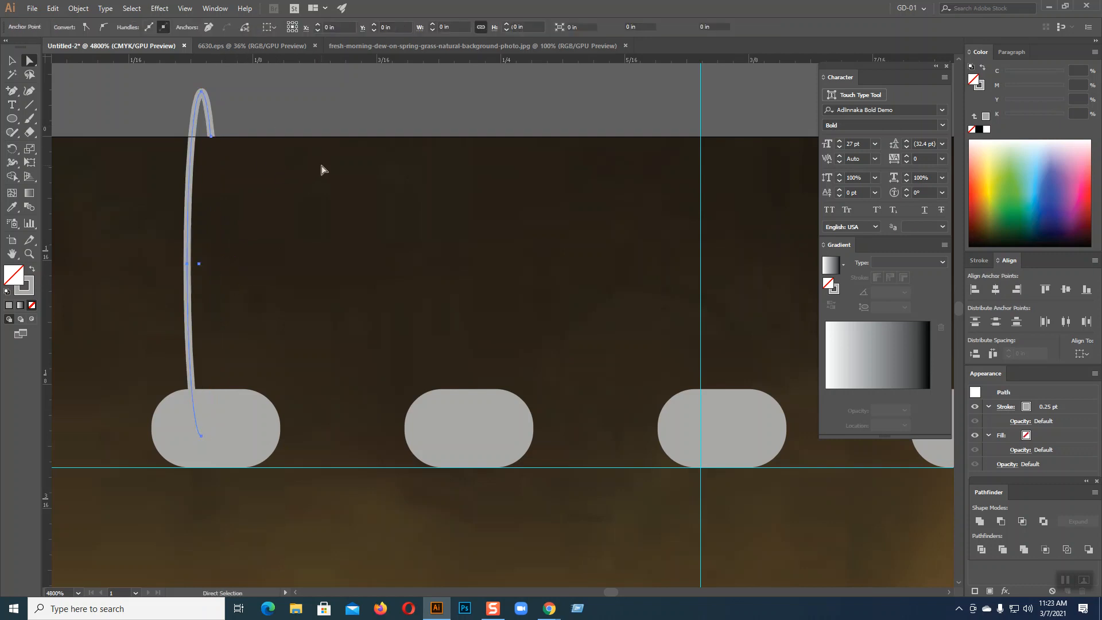
Reposition the hook's end anchor slightly to shape the loop tip
{"action": "left_click", "coordinate": [318, 122]}
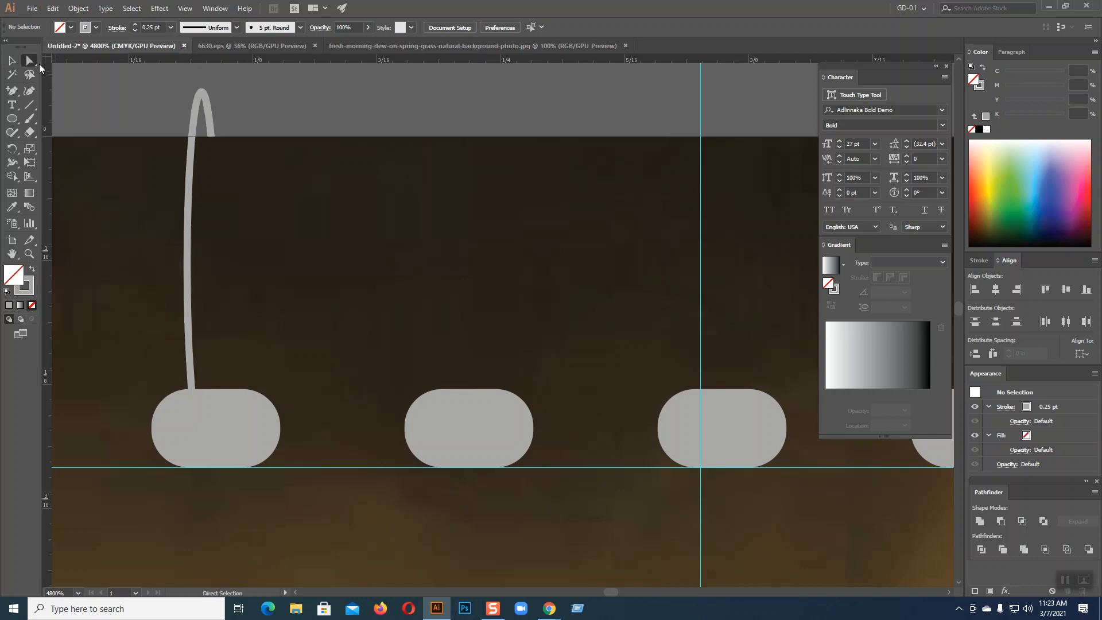
{"action": "left_click", "coordinate": [213, 138]}
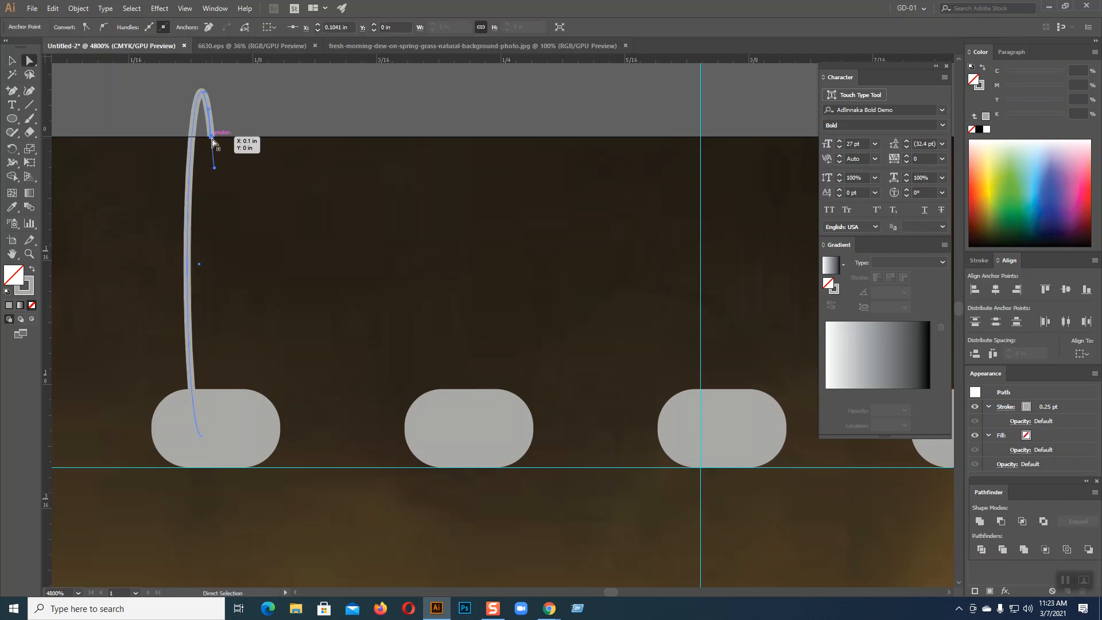
{"action": "key", "text": "Delete"}
{"action": "key", "text": "ctrl+z"}
{"action": "left_click", "coordinate": [205, 140]}
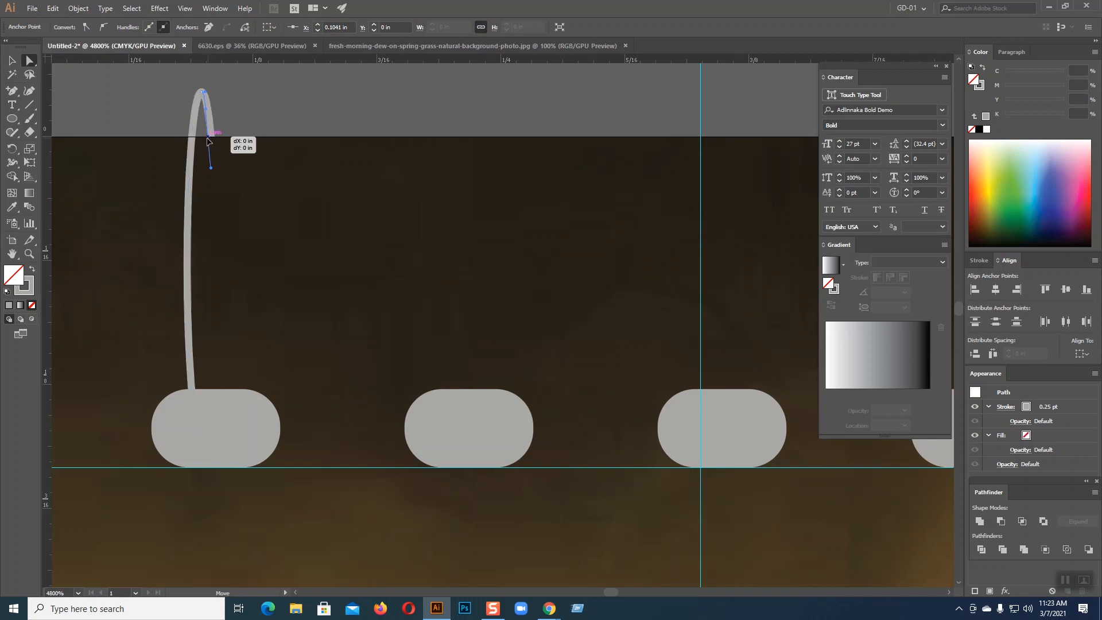
{"action": "left_click_drag", "start_coordinate": [205, 140], "coordinate": [207, 115]}
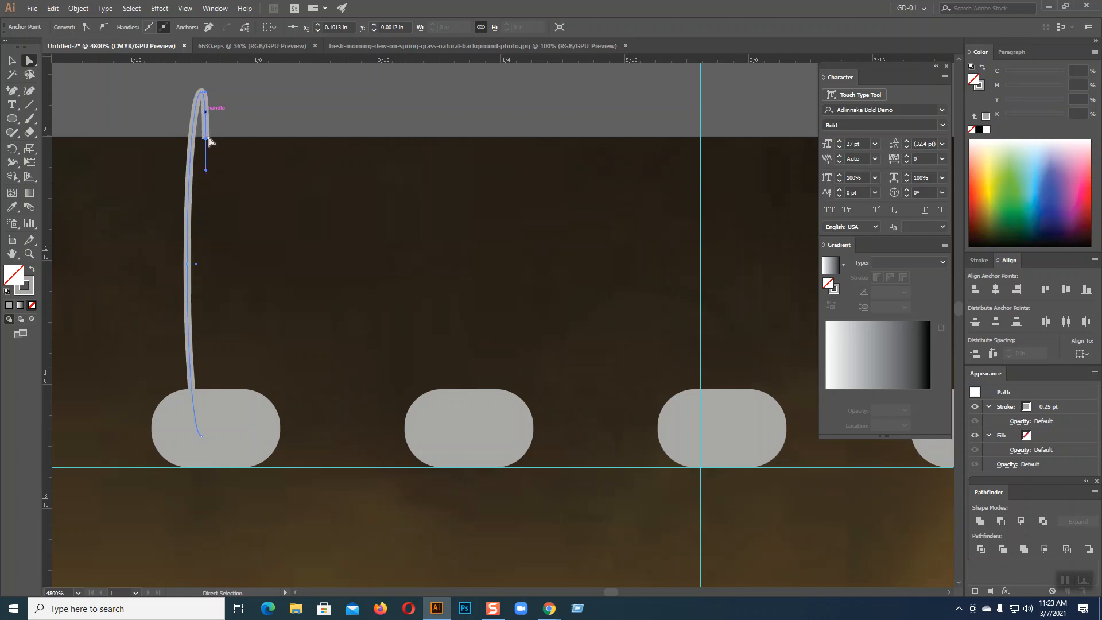
{"action": "left_click", "coordinate": [12, 60]}
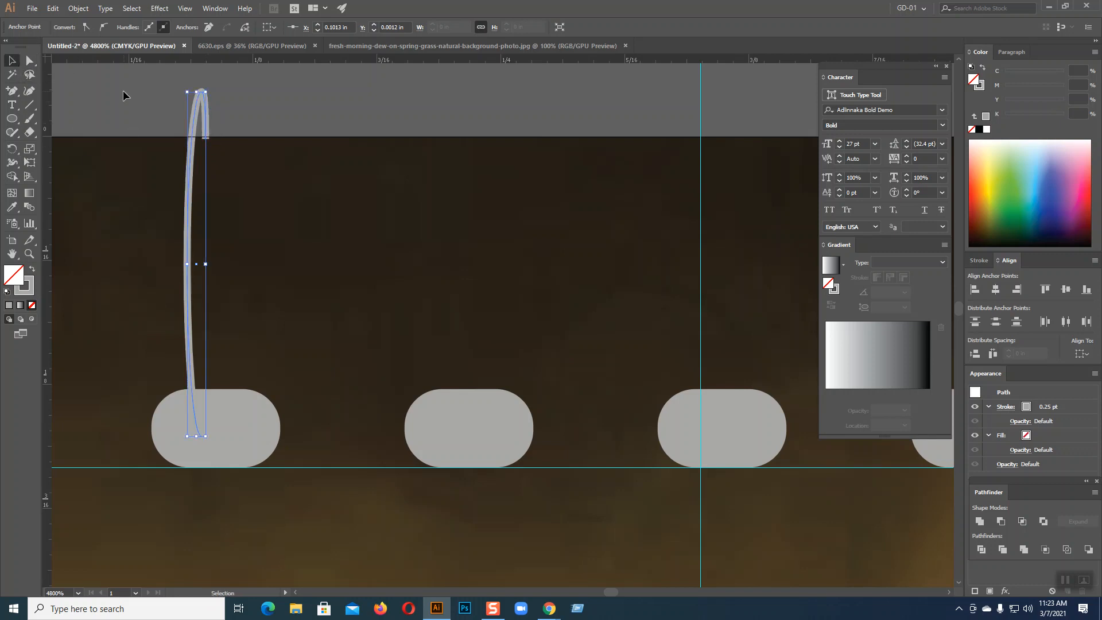
Set the hooked wire's stroke weight to 0.2 pt
{"action": "left_click", "coordinate": [123, 95]}
{"action": "left_click", "coordinate": [188, 231]}
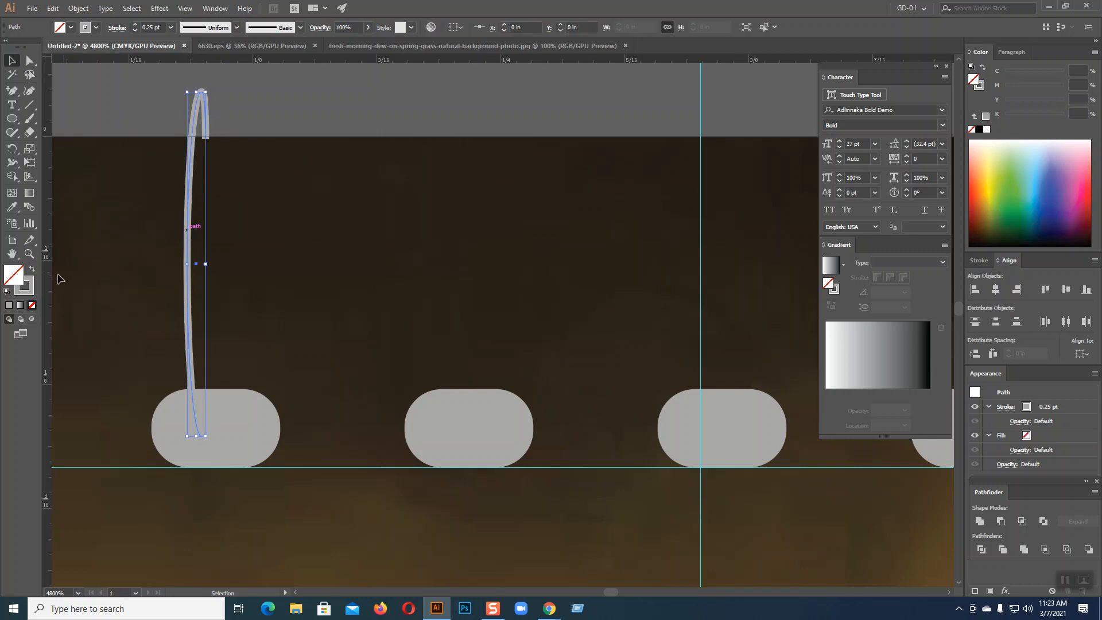
{"action": "left_click", "coordinate": [31, 287]}
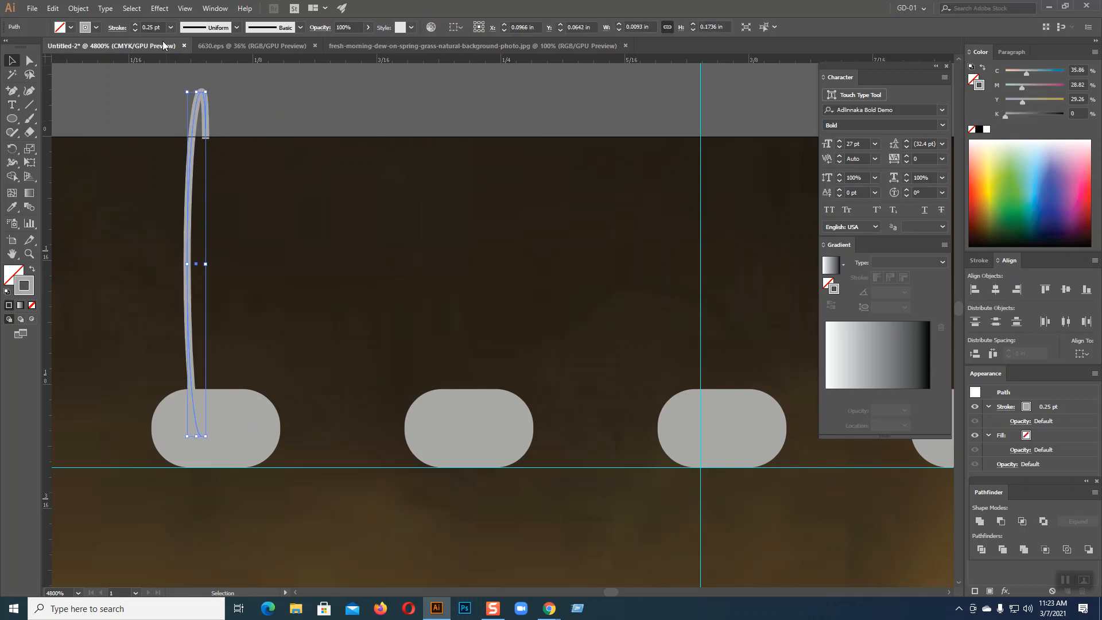
{"action": "left_click", "coordinate": [150, 28]}
{"action": "left_click", "coordinate": [191, 179]}
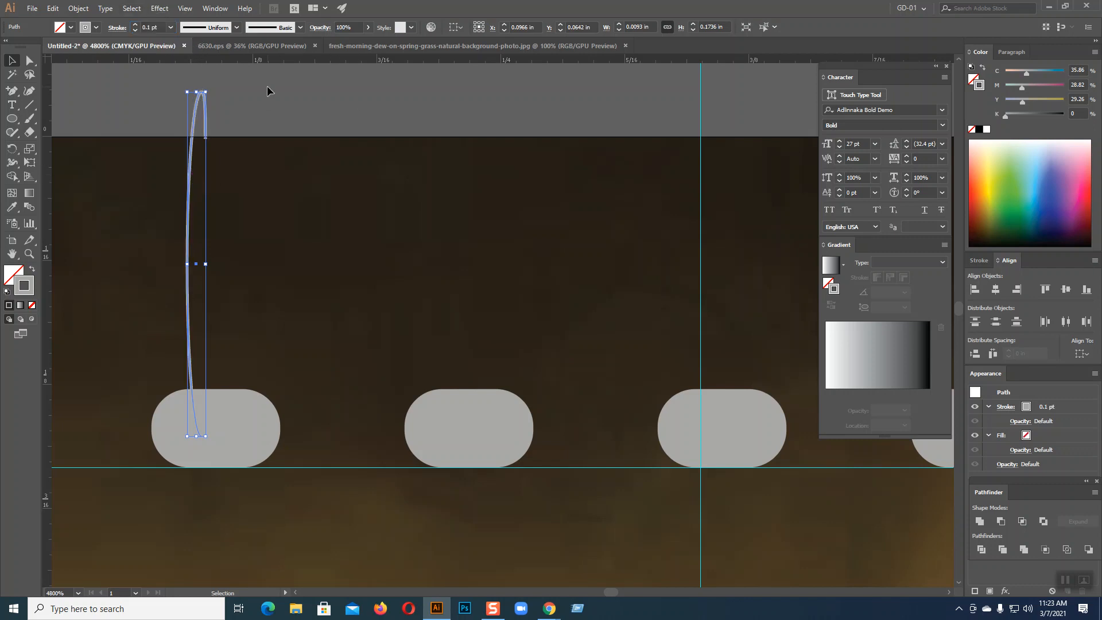
{"action": "left_click", "coordinate": [270, 90]}
{"action": "left_click", "coordinate": [190, 247]}
{"action": "left_click", "coordinate": [149, 26]}
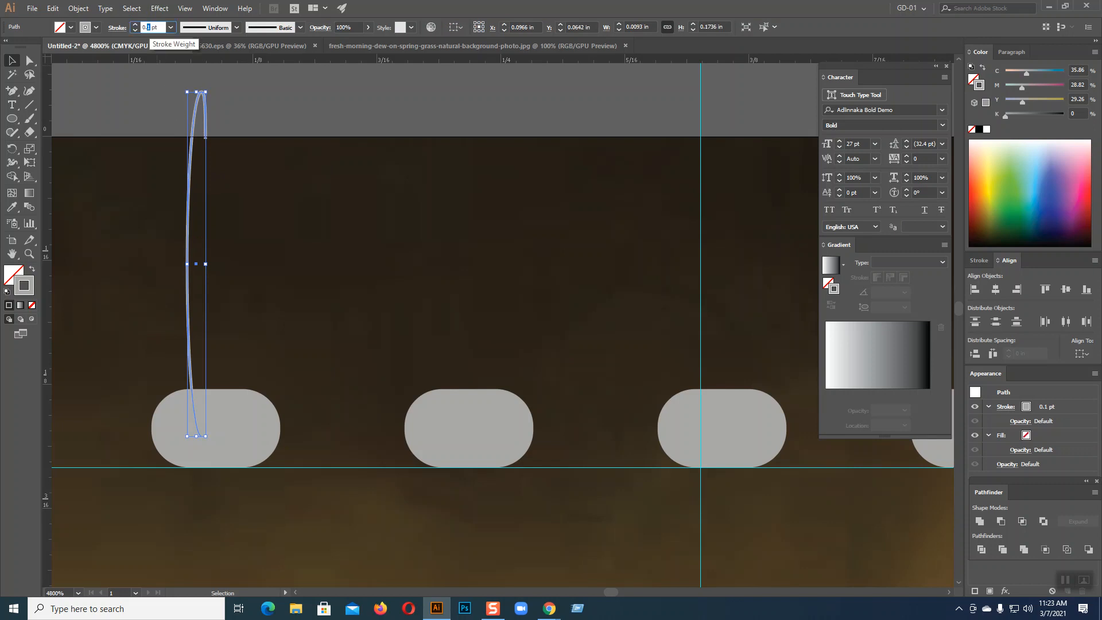
{"action": "left_click", "coordinate": [190, 173]}
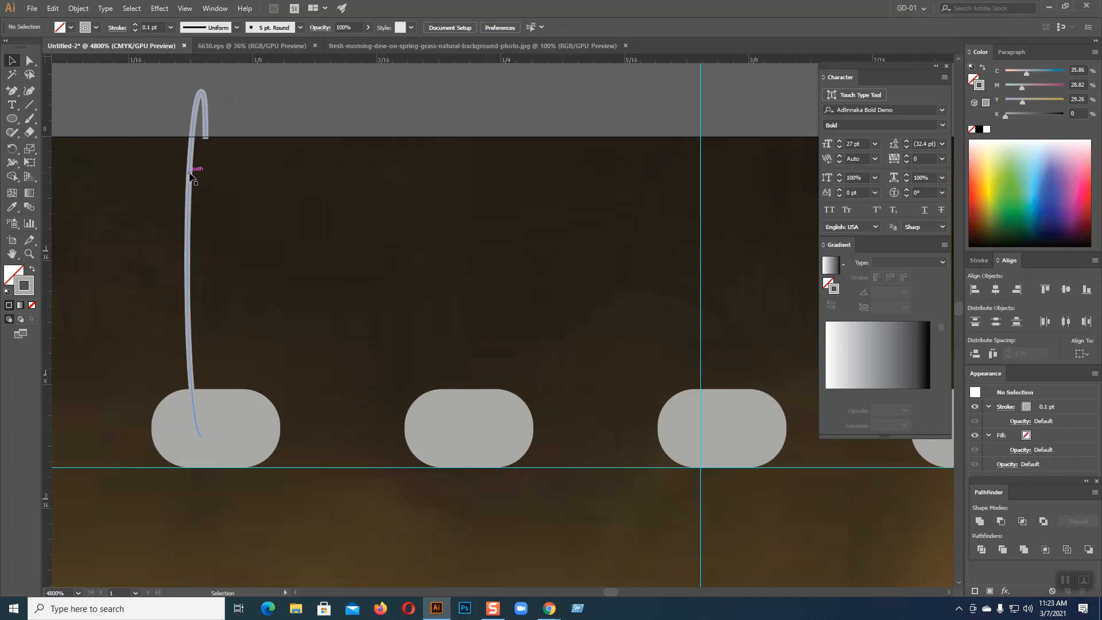
Place a copy of the wire just to its right and group both paths
{"action": "left_click_drag", "start_coordinate": [190, 176], "coordinate": [207, 176]}
{"action": "left_click", "coordinate": [294, 121]}
{"action": "left_click", "coordinate": [189, 196]}
{"action": "left_click", "coordinate": [207, 197], "text": "shift"}
{"action": "key", "text": "a"}
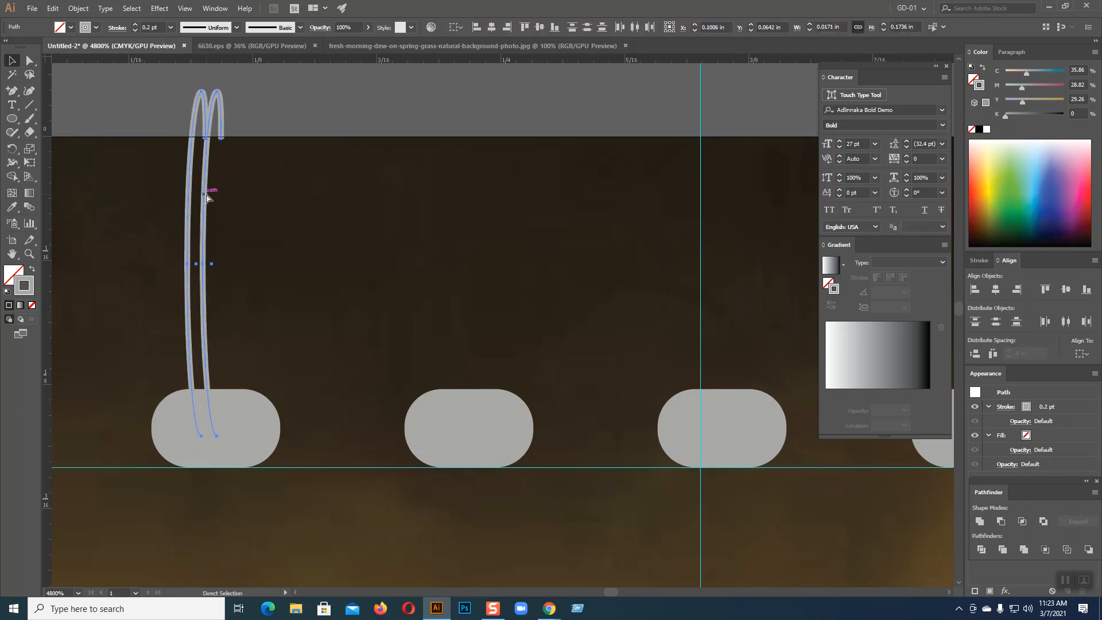
{"action": "key", "text": "ctrl+g"}
{"action": "key", "text": "v"}
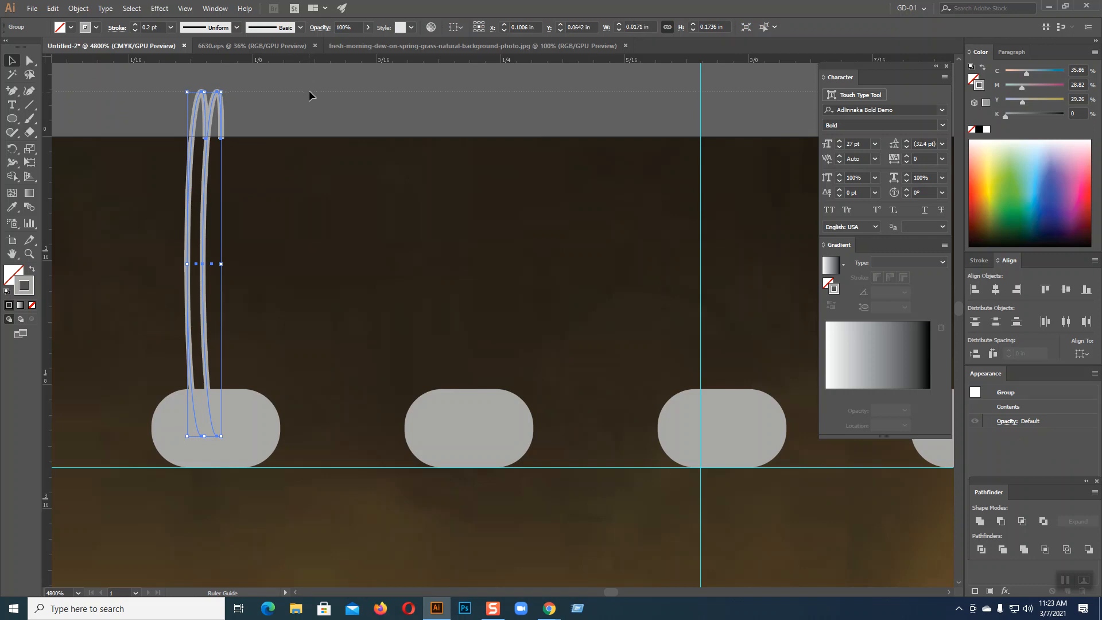
Add a guide at the wires' top and copy the M-shaped wire pair onto successive holes
{"action": "left_click_drag", "start_coordinate": [309, 90], "coordinate": [309, 92]}
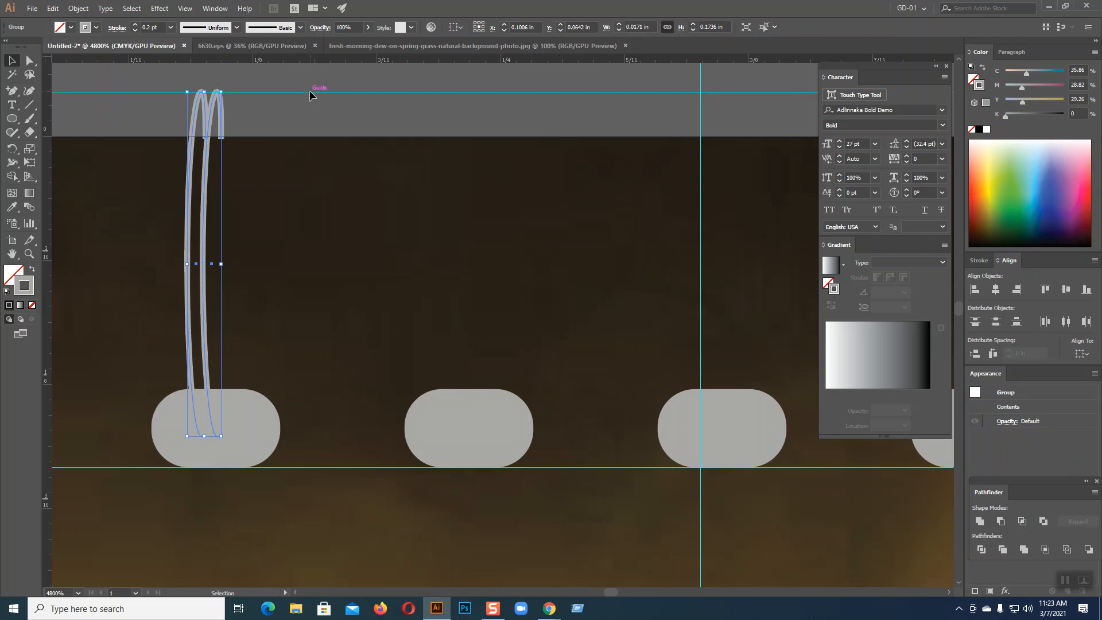
{"action": "left_click", "coordinate": [298, 119]}
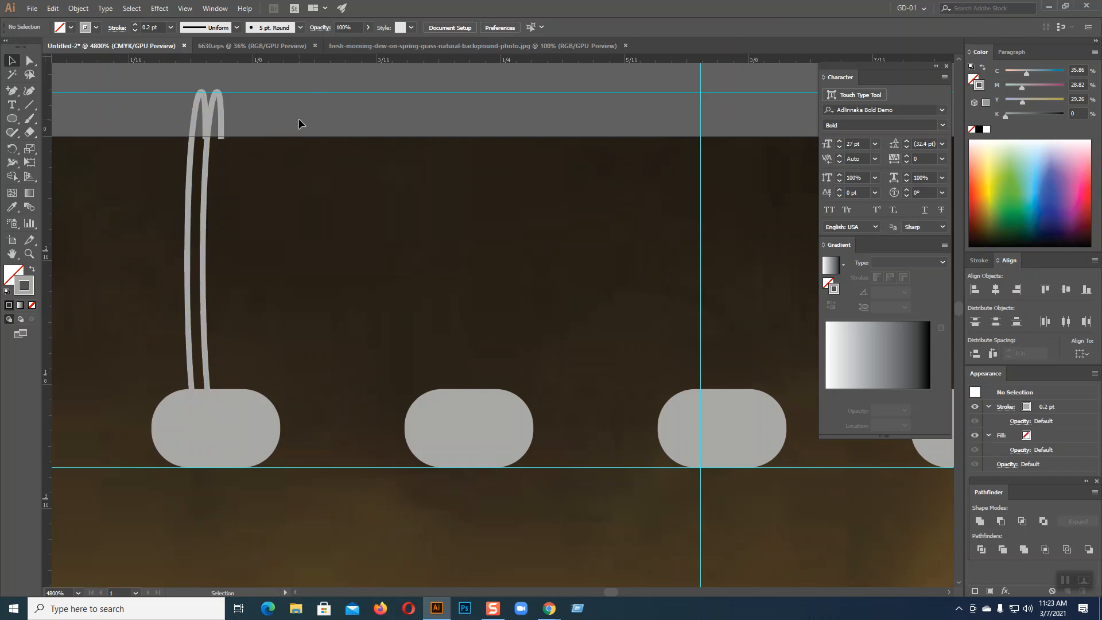
{"action": "left_click", "coordinate": [210, 119]}
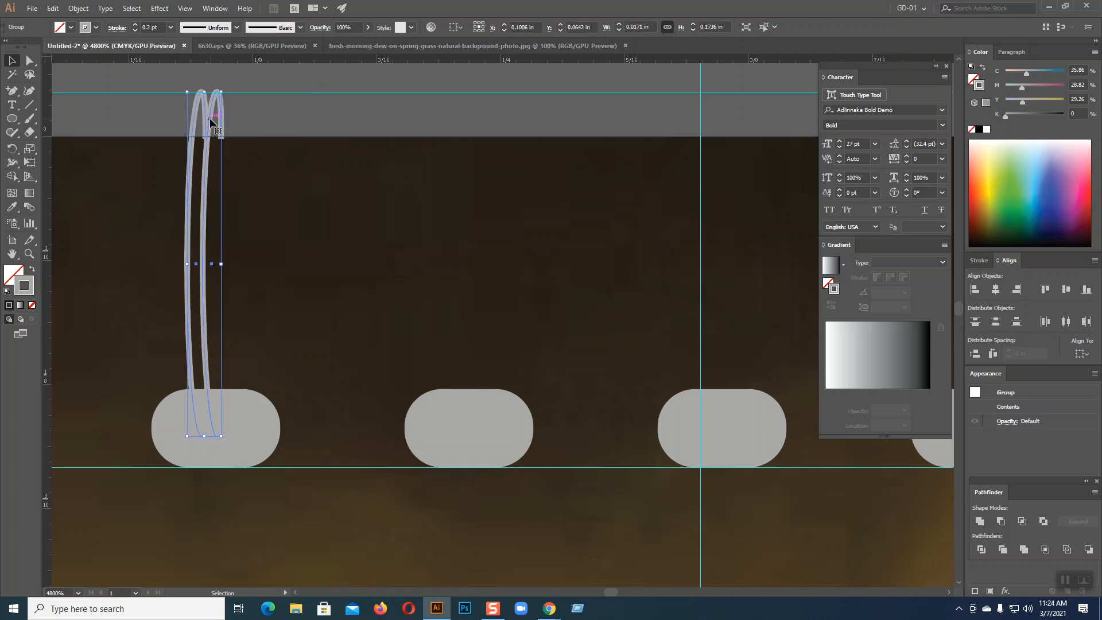
{"action": "left_click_drag", "start_coordinate": [210, 120], "coordinate": [471, 122]}
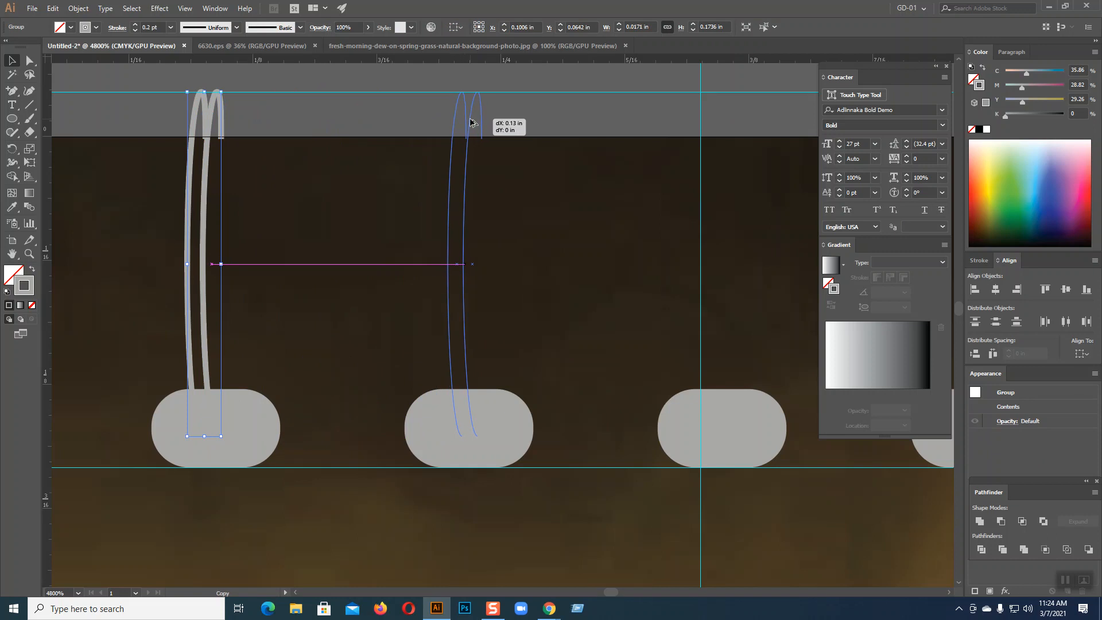
{"action": "left_click_drag", "start_coordinate": [470, 121], "coordinate": [471, 122]}
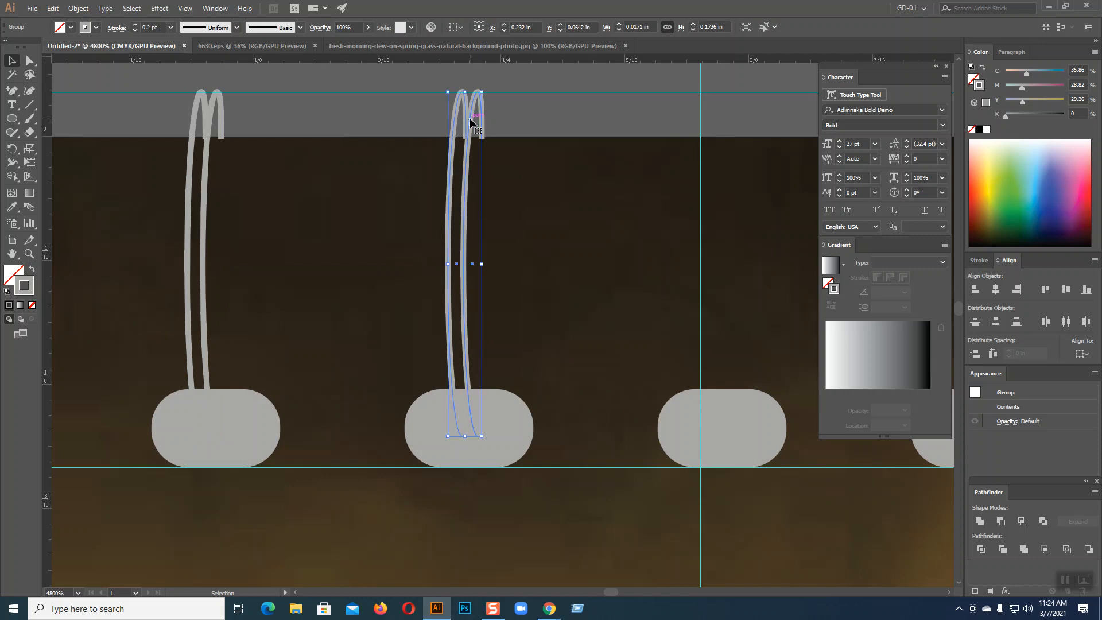
{"action": "key", "text": "a"}
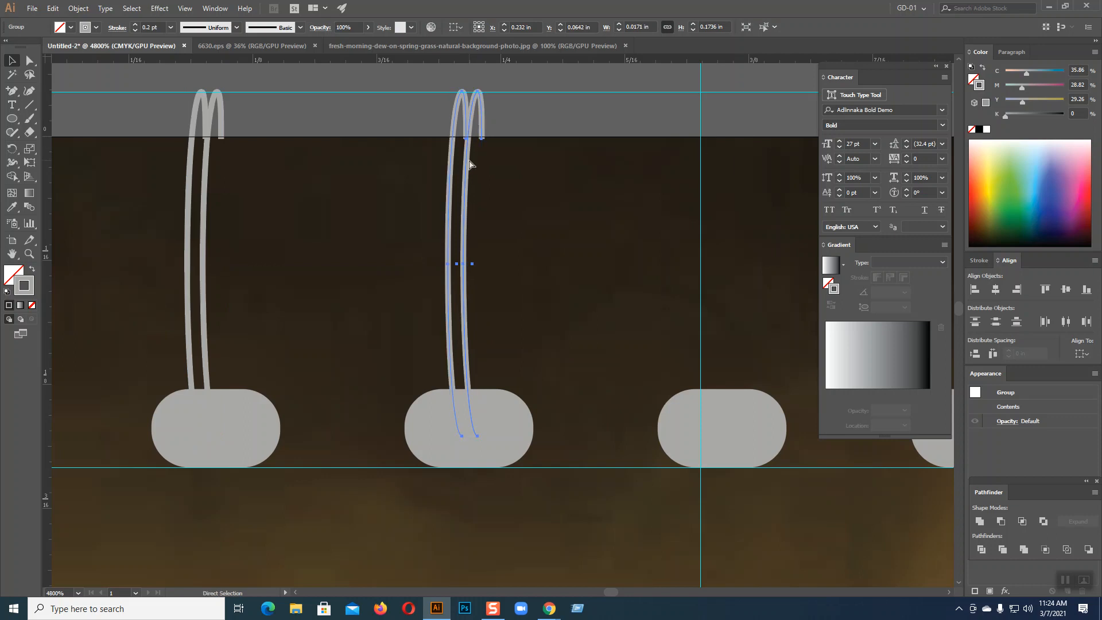
{"action": "key", "text": "ctrl+d"}
{"action": "key", "text": "ctrl+d"}
{"action": "key", "text": "ctrl+d"}
{"action": "key", "text": "ctrl+d"}
{"action": "key", "text": "ctrl+d"}
{"action": "key", "text": "ctrl+d"}
{"action": "key", "text": "ctrl+d"}
{"action": "key", "text": "ctrl+d"}
{"action": "key", "text": "ctrl+d"}
{"action": "key", "text": "ctrl+d"}
{"action": "key", "text": "ctrl+d"}
{"action": "key", "text": "ctrl+d"}
{"action": "key", "text": "ctrl+d"}
{"action": "key", "text": "ctrl+d"}
{"action": "key", "text": "ctrl+d"}
{"action": "key", "text": "ctrl+d"}
{"action": "key", "text": "ctrl+d"}
{"action": "key", "text": "ctrl+d"}
{"action": "key", "text": "ctrl+d"}
{"action": "key", "text": "ctrl+d"}
{"action": "key", "text": "ctrl+d"}
Zoom and pan along the ring row to inspect the spacing of the wire copies
{"action": "key", "text": "ctrl+minus"}
{"action": "key", "text": "ctrl+minus"}
{"action": "key", "text": "ctrl+minus"}
{"action": "key", "text": "ctrl+minus"}
{"action": "key", "text": "ctrl+minus"}
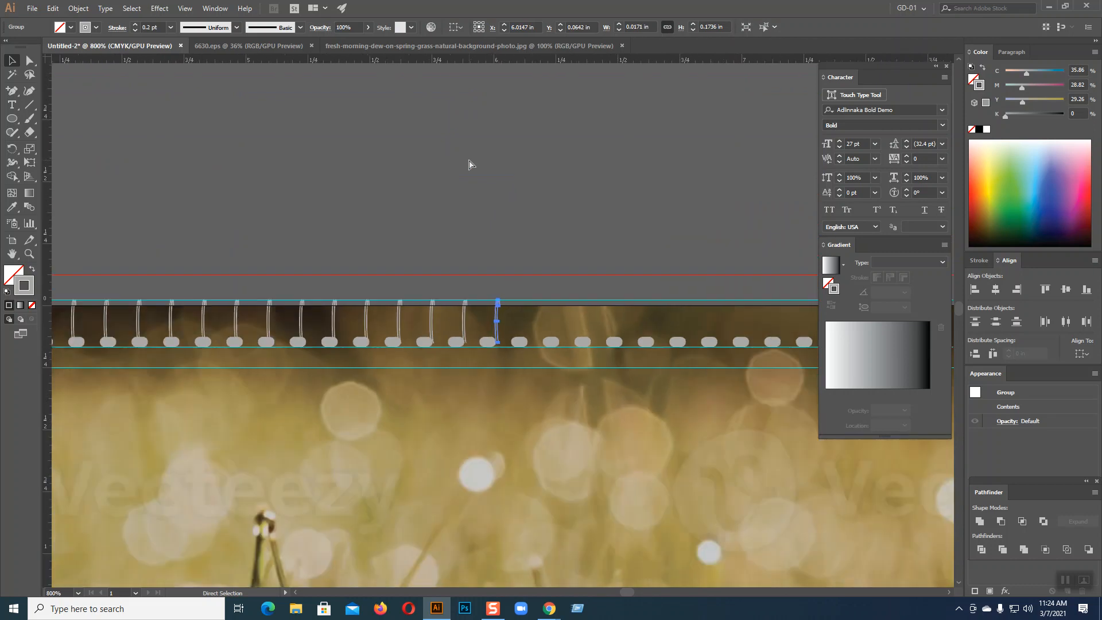
{"action": "key", "text": "ctrl+minus"}
{"action": "key", "text": "ctrl+minus"}
{"action": "key", "text": "ctrl+plus"}
{"action": "key", "text": "ctrl+plus"}
{"action": "key", "text": "ctrl+plus"}
{"action": "key", "text": "ctrl+plus"}
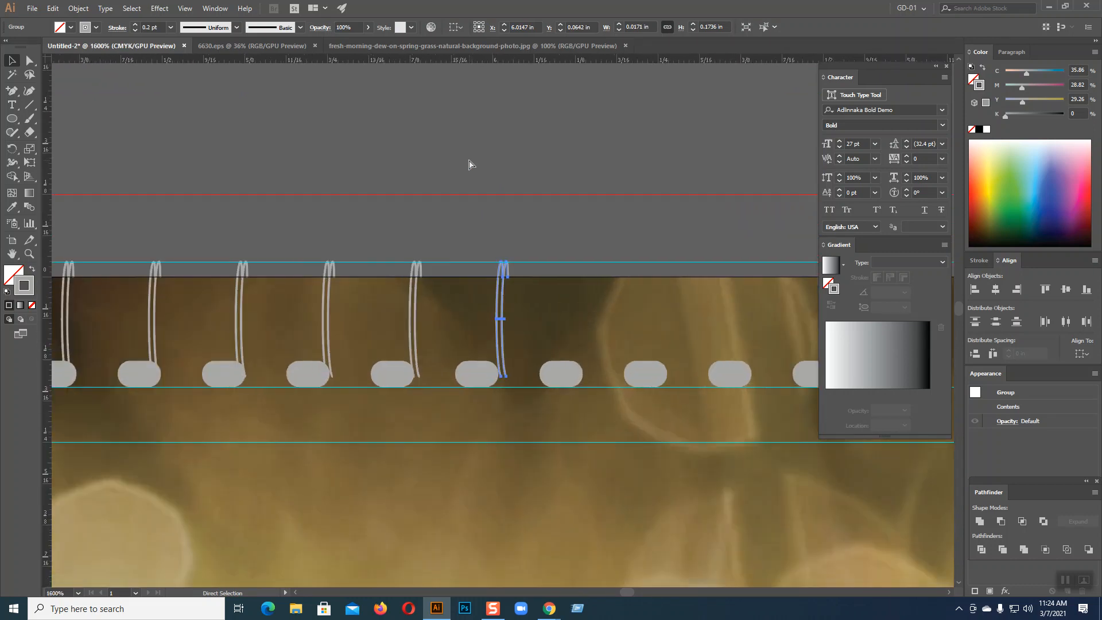
{"action": "left_click", "coordinate": [469, 160]}
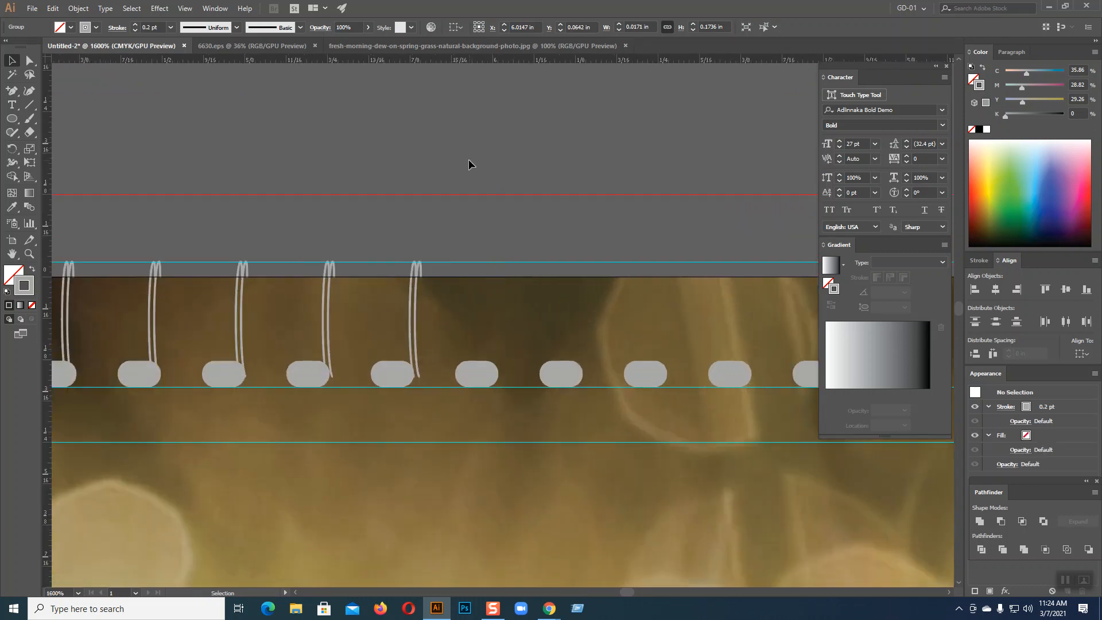
{"action": "key", "text": "ctrl+minus"}
{"action": "key", "text": "ctrl+minus"}
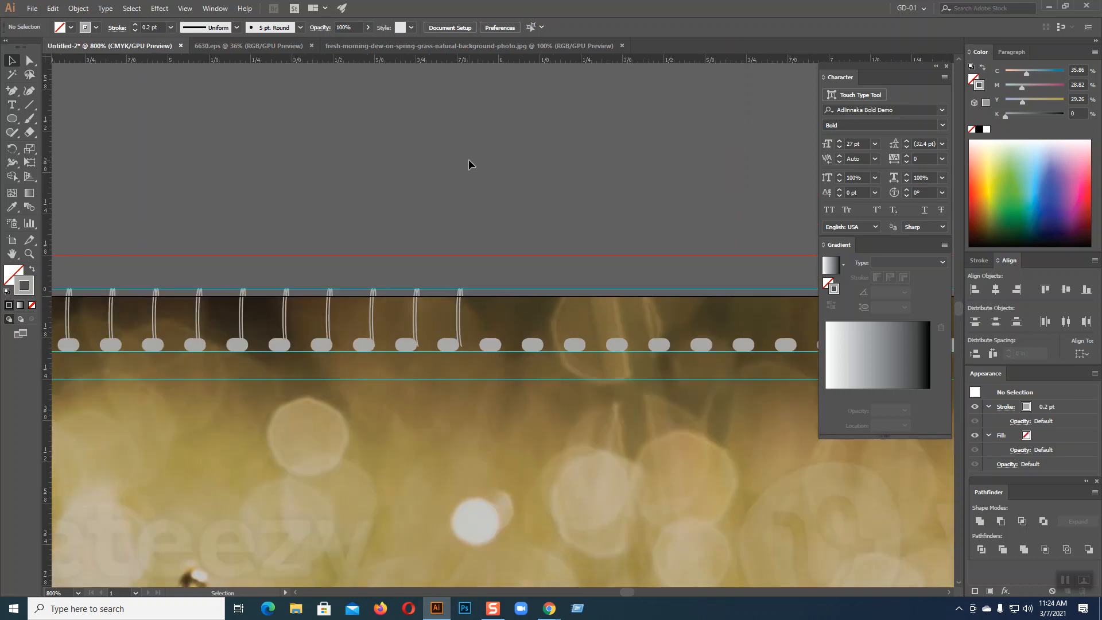
{"action": "key", "text": "ctrl+plus"}
{"action": "key", "text": "ctrl+plus"}
{"action": "key", "text": "ctrl+plus"}
{"action": "left_click_drag", "start_coordinate": [434, 299], "coordinate": [797, 260]}
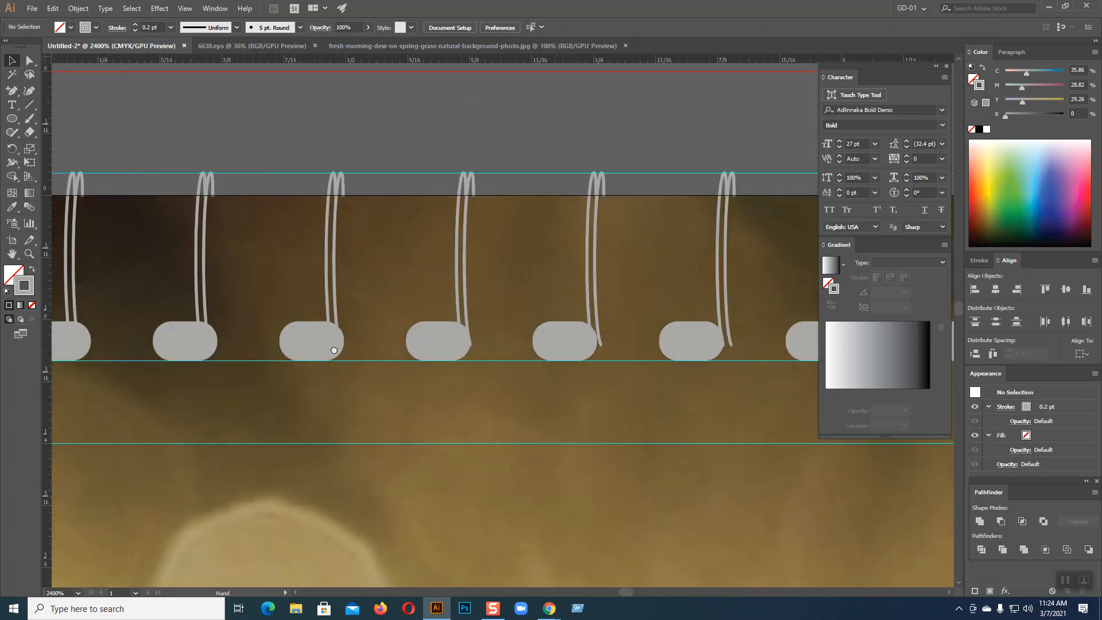
{"action": "left_click_drag", "start_coordinate": [334, 346], "coordinate": [709, 345]}
{"action": "left_click_drag", "start_coordinate": [439, 378], "coordinate": [722, 357]}
{"action": "left_click_drag", "start_coordinate": [534, 378], "coordinate": [731, 354]}
{"action": "left_click_drag", "start_coordinate": [511, 402], "coordinate": [752, 416]}
{"action": "left_click_drag", "start_coordinate": [534, 416], "coordinate": [726, 416]}
{"action": "left_click_drag", "start_coordinate": [494, 419], "coordinate": [746, 414]}
{"action": "left_click_drag", "start_coordinate": [394, 425], "coordinate": [812, 425]}
{"action": "left_click_drag", "start_coordinate": [455, 425], "coordinate": [601, 411]}
{"action": "left_click_drag", "start_coordinate": [491, 426], "coordinate": [770, 431]}
{"action": "left_click_drag", "start_coordinate": [455, 432], "coordinate": [792, 416]}
{"action": "left_click_drag", "start_coordinate": [487, 415], "coordinate": [713, 414]}
{"action": "left_click_drag", "start_coordinate": [410, 421], "coordinate": [620, 423]}
{"action": "left_click_drag", "start_coordinate": [467, 424], "coordinate": [566, 424]}
Bring the calendar grid back into view and marquee-select the whole row of binding rings
{"action": "scroll", "coordinate": [566, 428], "scroll_direction": "down", "scroll_amount": 7}
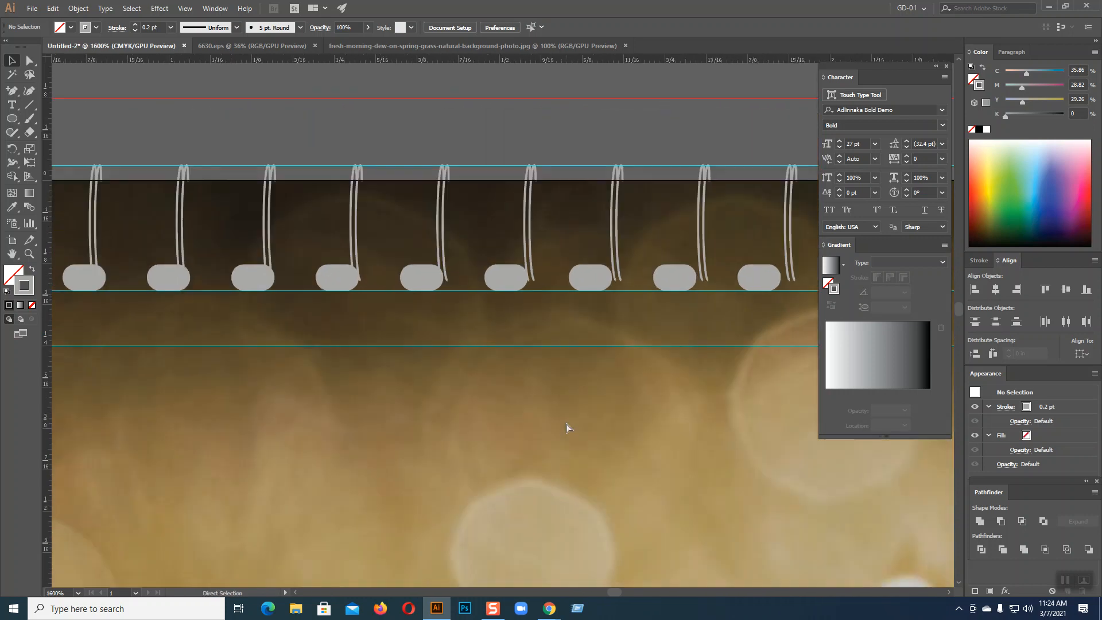
{"action": "left_click_drag", "start_coordinate": [566, 423], "coordinate": [219, 374]}
{"action": "left_click_drag", "start_coordinate": [242, 256], "coordinate": [327, 254]}
{"action": "left_click_drag", "start_coordinate": [89, 217], "coordinate": [677, 257]}
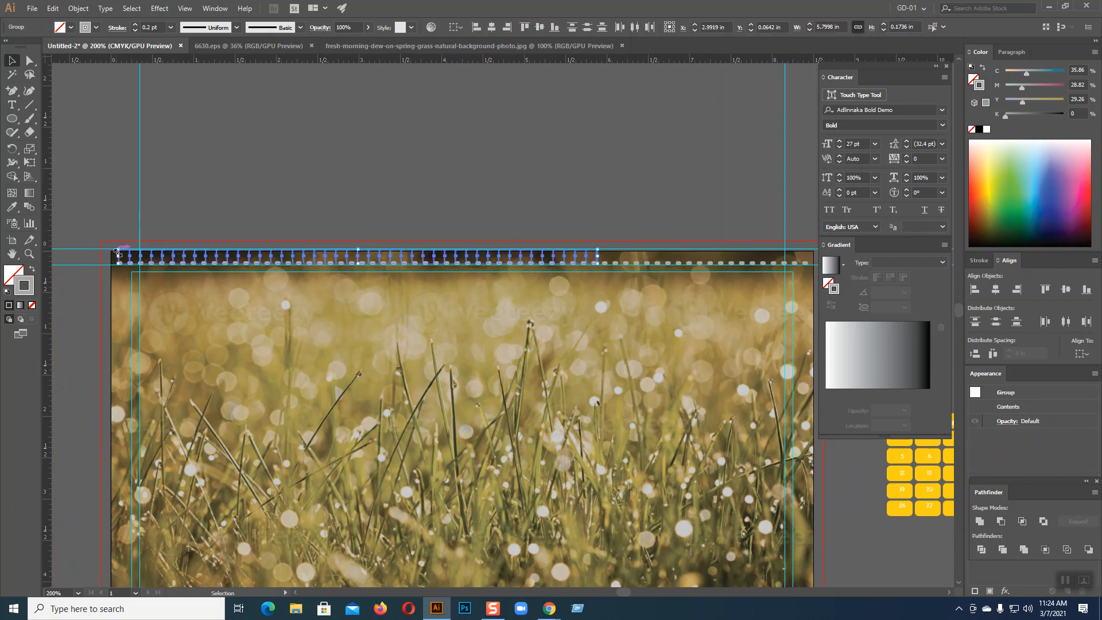
Delete every binding ring except the leftmost one
{"action": "key", "text": "ctrl+equal"}
{"action": "key", "text": "ctrl+equal"}
{"action": "key", "text": "ctrl+equal"}
{"action": "key", "text": "ctrl+equal"}
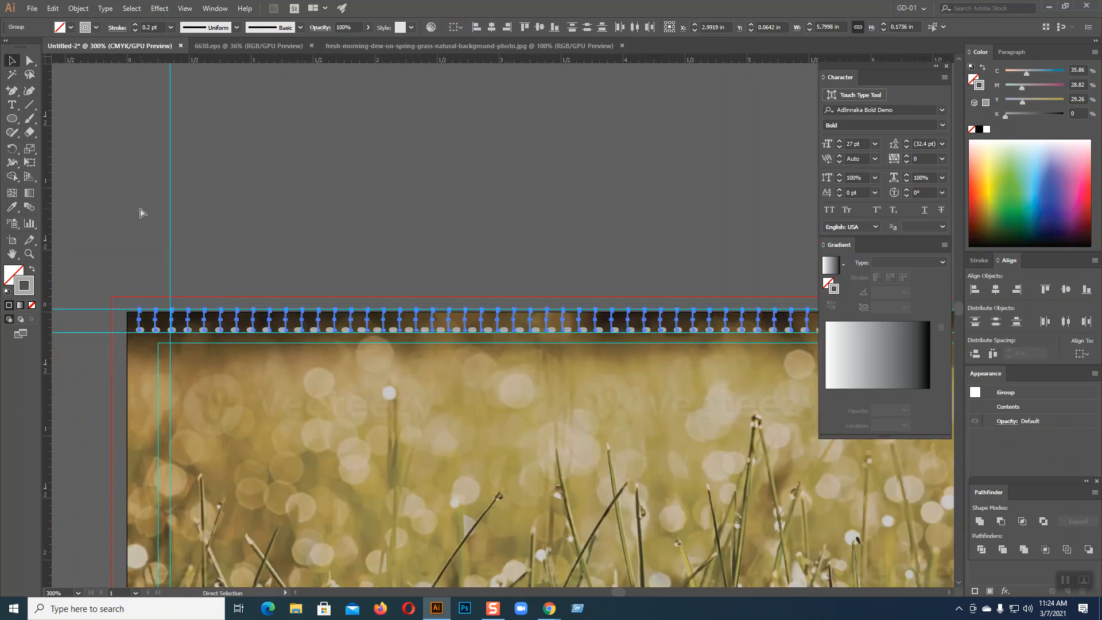
{"action": "key", "text": "ctrl+equal"}
{"action": "left_click_drag", "start_coordinate": [175, 259], "coordinate": [607, 175]}
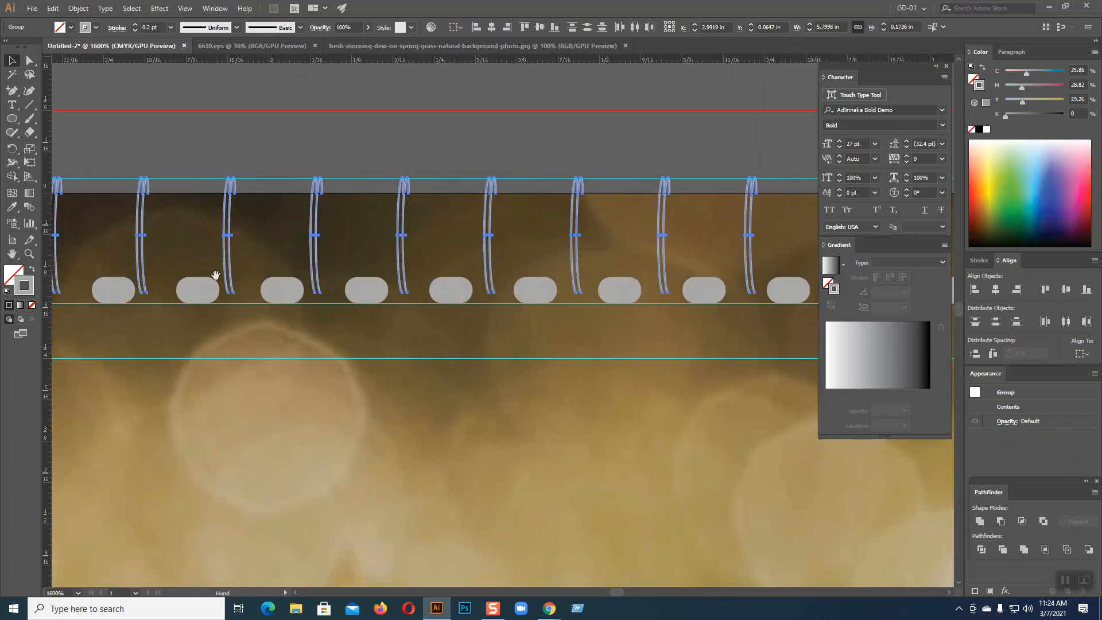
{"action": "left_click_drag", "start_coordinate": [214, 276], "coordinate": [608, 283]}
{"action": "left_click_drag", "start_coordinate": [158, 318], "coordinate": [453, 350]}
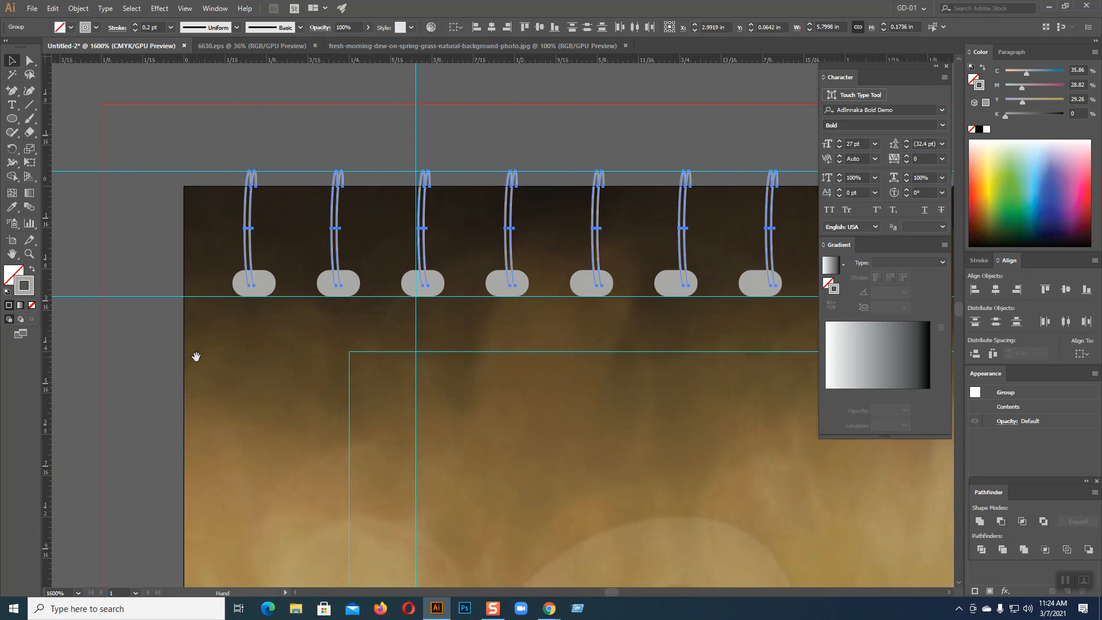
{"action": "left_click", "coordinate": [250, 229], "text": "shift"}
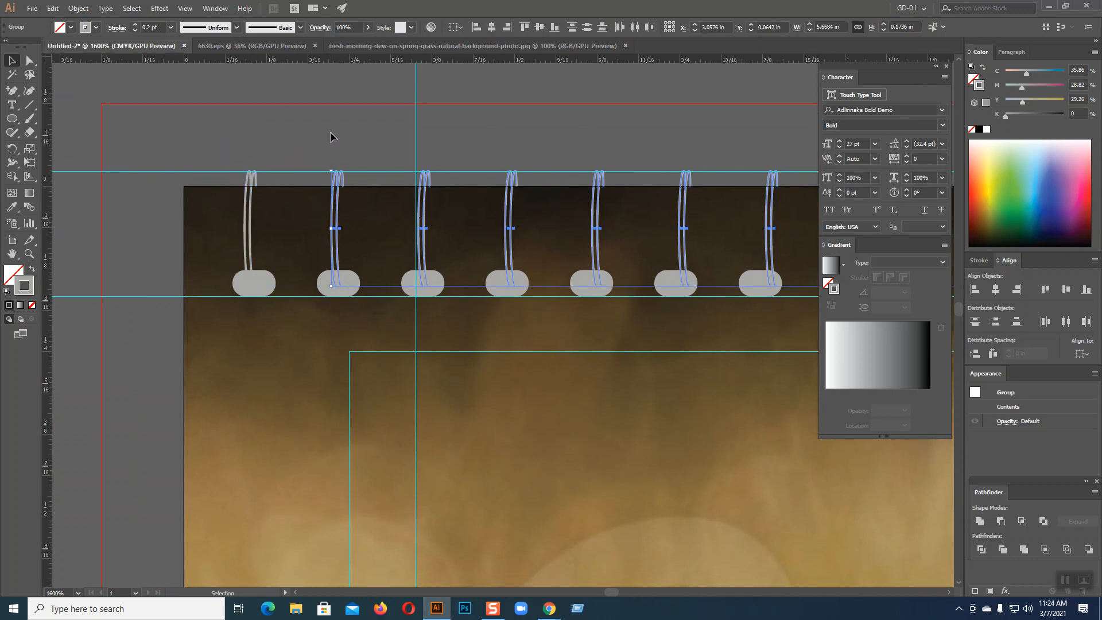
{"action": "key", "text": "Delete"}
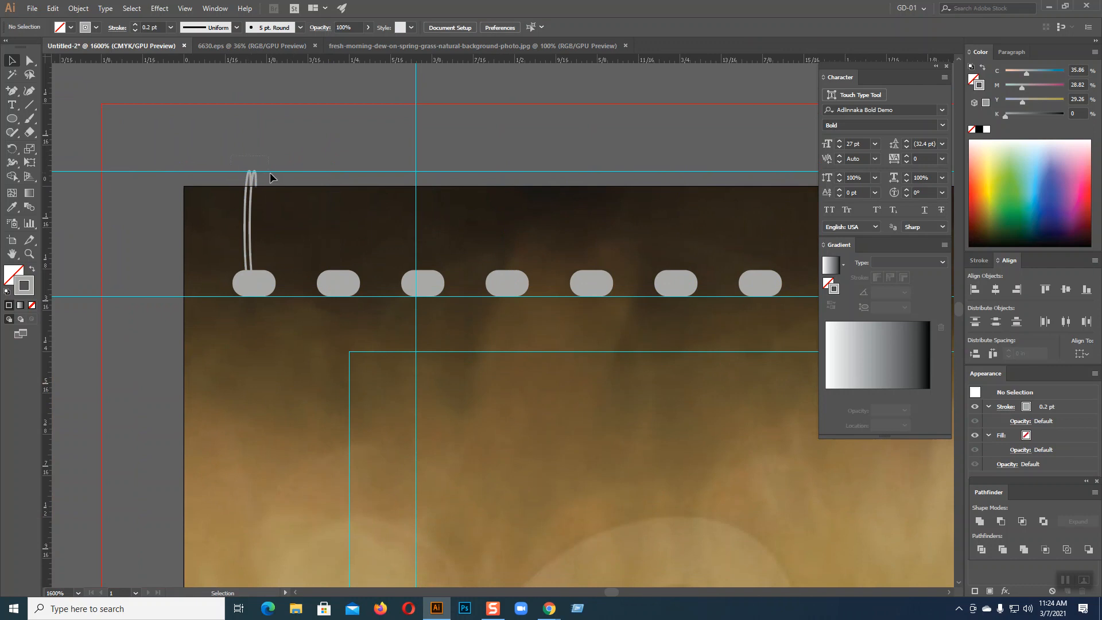
Copy the leftmost ring above the second pill and repeat it with Ctrl+D to the row's end
{"action": "key", "text": "ctrl+a"}
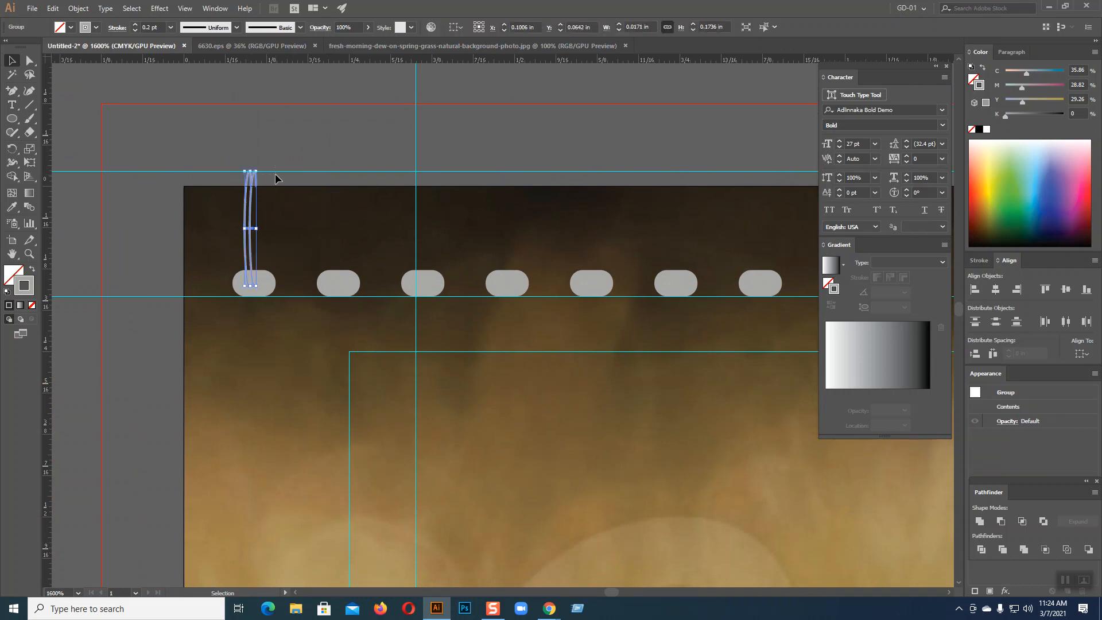
{"action": "key", "text": "Right"}
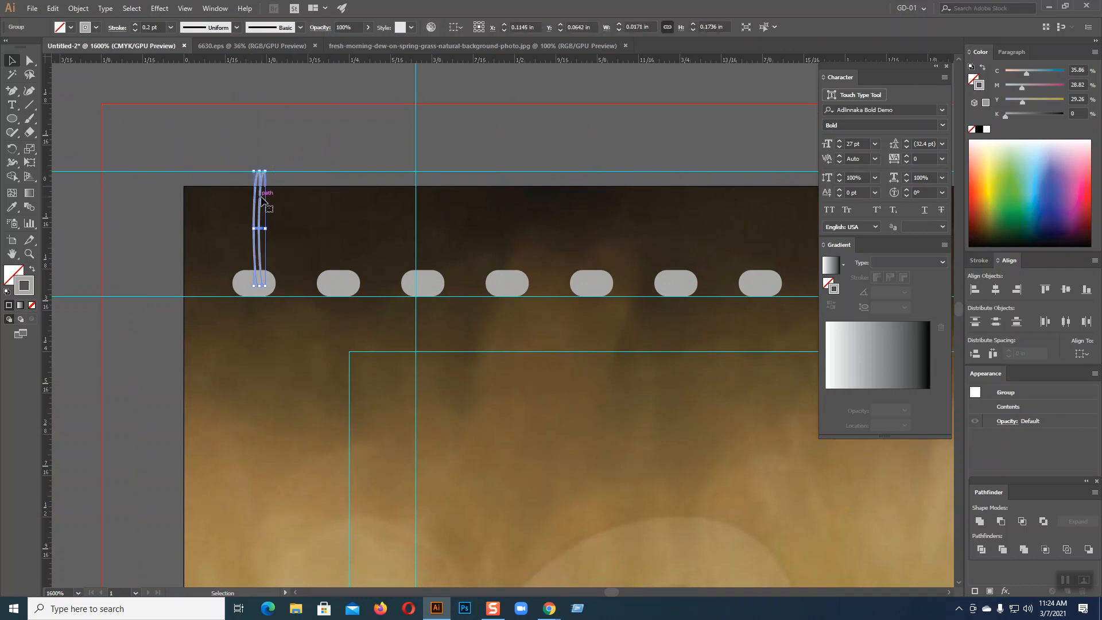
{"action": "left_click_drag", "start_coordinate": [256, 201], "coordinate": [339, 203]}
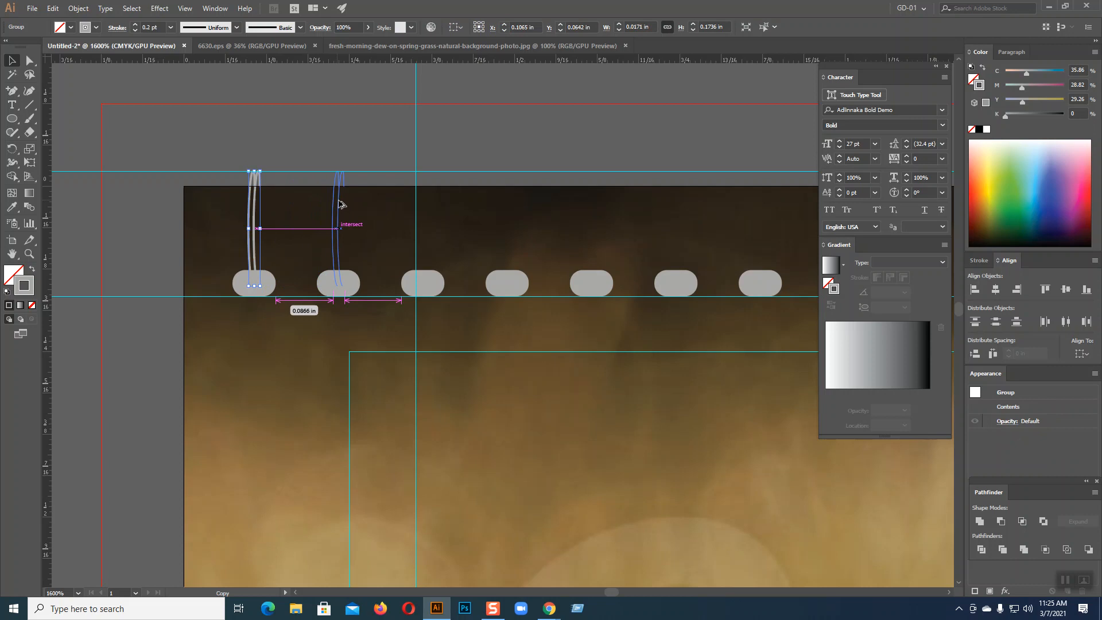
{"action": "left_click_drag", "start_coordinate": [339, 201], "coordinate": [338, 200]}
{"action": "key", "text": "a"}
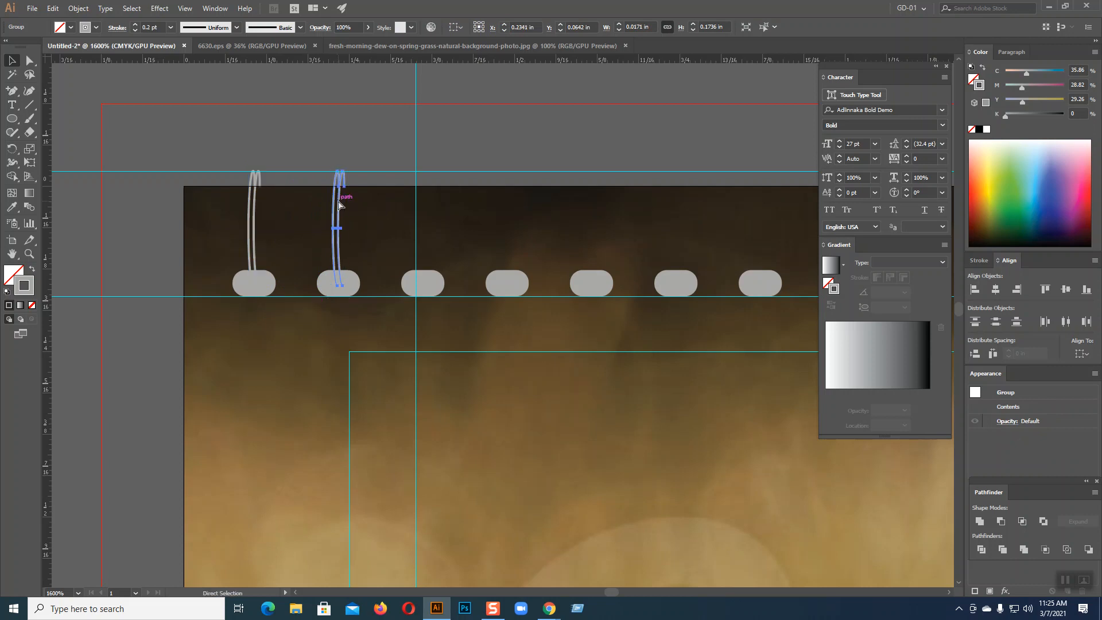
{"action": "key", "text": "ctrl+d"}
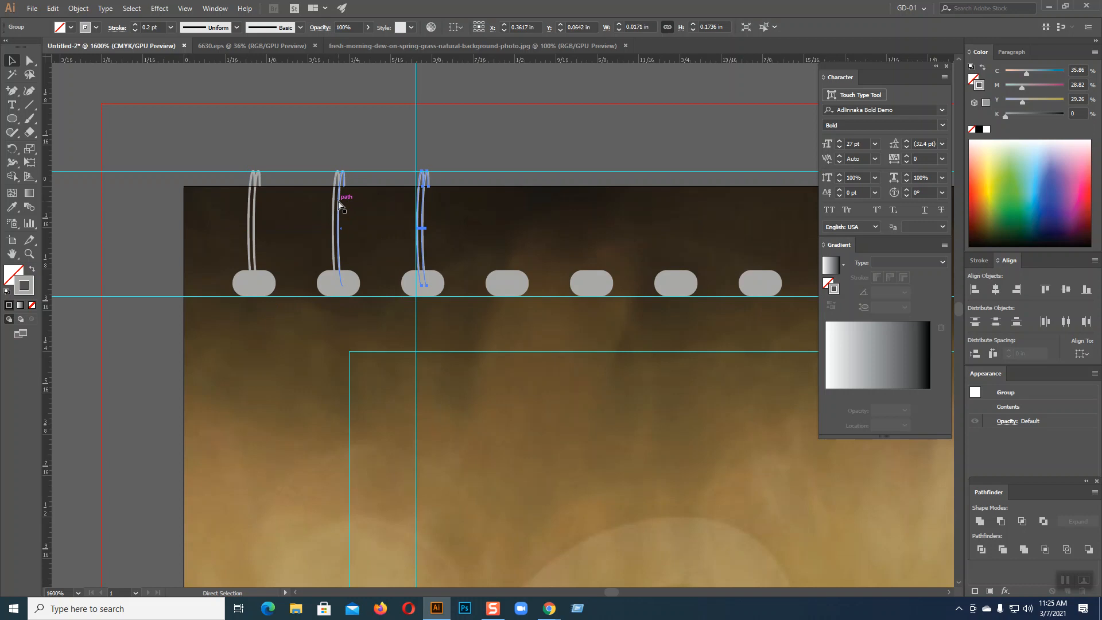
{"action": "key", "text": "ctrl+d"}
{"action": "key", "text": "ctrl+d"}
{"action": "key", "text": "ctrl+d"}
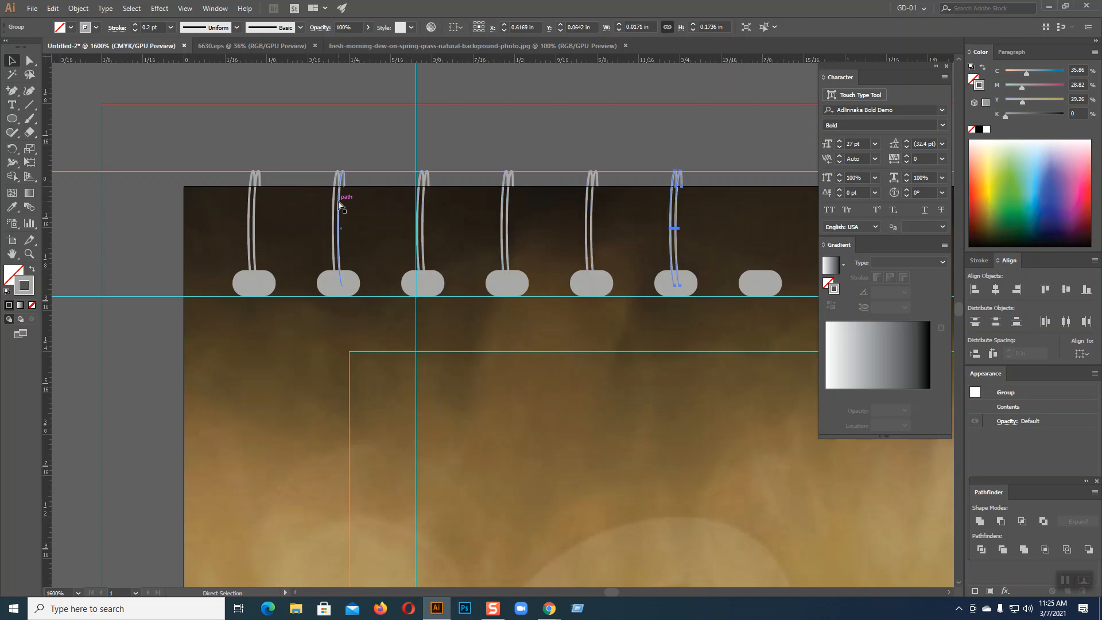
{"action": "key", "text": "ctrl+d"}
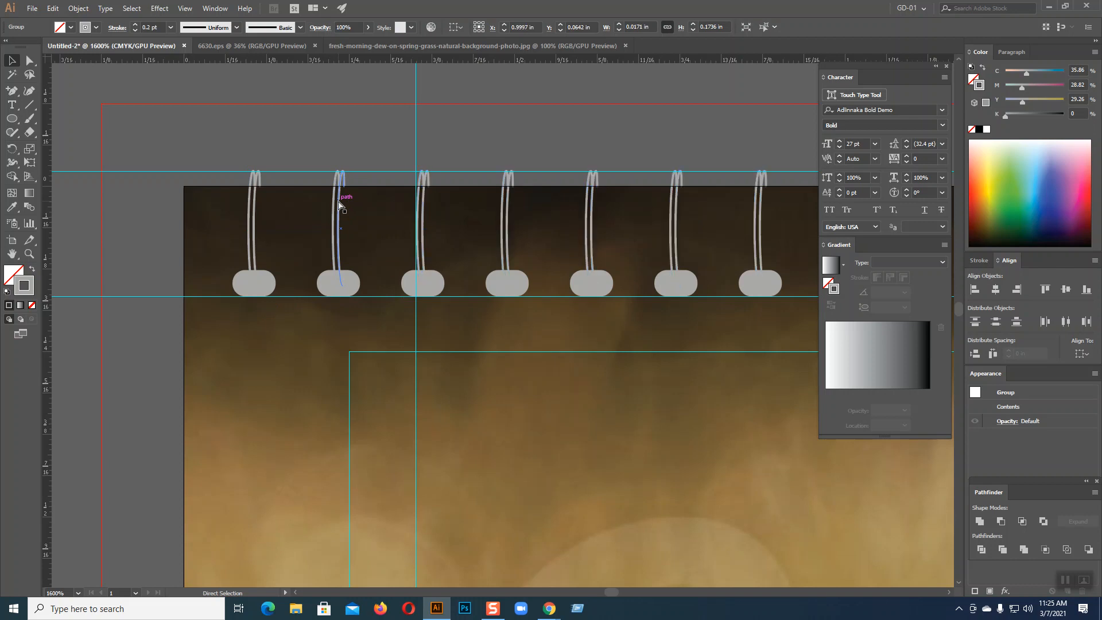
{"action": "key", "text": "ctrl+d"}
{"action": "key", "text": "ctrl+d"}
{"action": "key", "text": "ctrl+d"}
{"action": "key", "text": "ctrl+d"}
{"action": "key", "text": "ctrl+d"}
{"action": "key", "text": "ctrl+d"}
{"action": "key", "text": "ctrl+d"}
{"action": "key", "text": "ctrl+d"}
{"action": "key", "text": "ctrl+d"}
{"action": "key", "text": "ctrl+d"}
{"action": "key", "text": "ctrl+d"}
{"action": "key", "text": "ctrl+d"}
{"action": "key", "text": "ctrl+d"}
{"action": "key", "text": "ctrl+d"}
{"action": "key", "text": "ctrl+d"}
{"action": "key", "text": "ctrl+d"}
{"action": "key", "text": "ctrl+d"}
{"action": "key", "text": "ctrl+d"}
{"action": "key", "text": "ctrl+d"}
{"action": "key", "text": "ctrl+d"}
{"action": "key", "text": "ctrl+minus"}
{"action": "key", "text": "ctrl+minus"}
{"action": "key", "text": "ctrl+minus"}
{"action": "key", "text": "ctrl+d"}
{"action": "key", "text": "ctrl+d"}
{"action": "key", "text": "ctrl+d"}
{"action": "key", "text": "ctrl+d"}
{"action": "key", "text": "ctrl+d"}
{"action": "key", "text": "ctrl+d"}
{"action": "key", "text": "ctrl+d"}
{"action": "key", "text": "ctrl+d"}
{"action": "key", "text": "ctrl+d"}
{"action": "key", "text": "ctrl+d"}
{"action": "key", "text": "ctrl+d"}
{"action": "key", "text": "ctrl+d"}
{"action": "key", "text": "ctrl+d"}
{"action": "key", "text": "ctrl+d"}
{"action": "key", "text": "ctrl+d"}
{"action": "key", "text": "ctrl+d"}
{"action": "key", "text": "ctrl+d"}
{"action": "key", "text": "ctrl+d"}
{"action": "key", "text": "ctrl+d"}
{"action": "key", "text": "ctrl+d"}
{"action": "key", "text": "ctrl+d"}
{"action": "key", "text": "ctrl+d"}
{"action": "key", "text": "ctrl+d"}
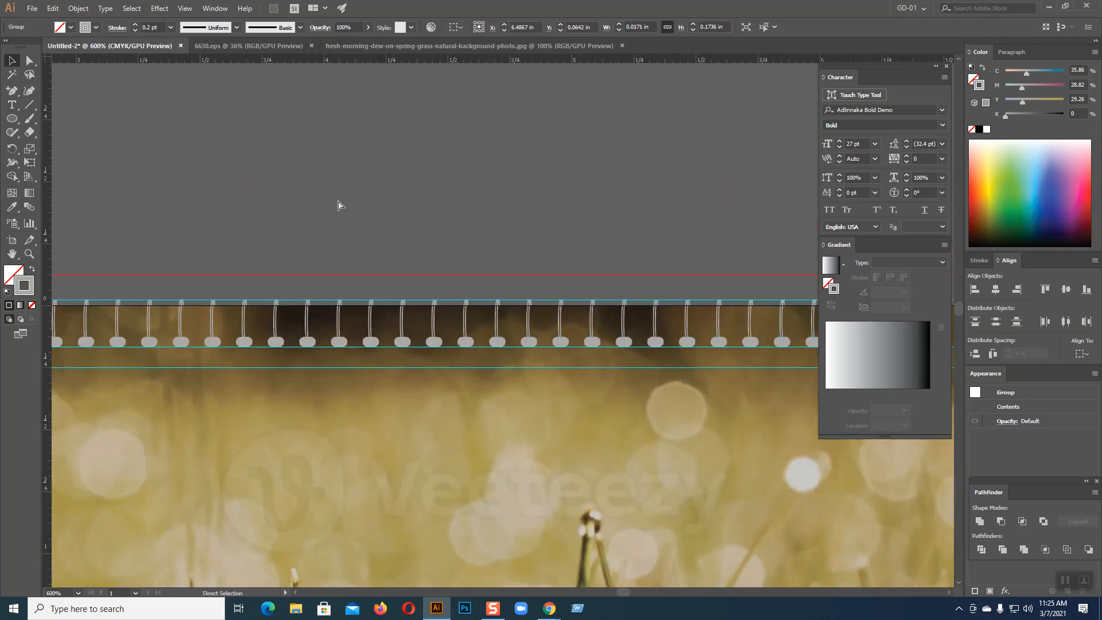
{"action": "key", "text": "ctrl+minus"}
{"action": "key", "text": "ctrl+minus"}
{"action": "key", "text": "ctrl+d"}
{"action": "key", "text": "ctrl+d"}
{"action": "key", "text": "ctrl+d"}
{"action": "key", "text": "ctrl+d"}
{"action": "key", "text": "ctrl+d"}
{"action": "key", "text": "ctrl+d"}
{"action": "key", "text": "ctrl+d"}
{"action": "key", "text": "ctrl+d"}
{"action": "key", "text": "ctrl+d"}
{"action": "key", "text": "ctrl+d"}
{"action": "key", "text": "ctrl+d"}
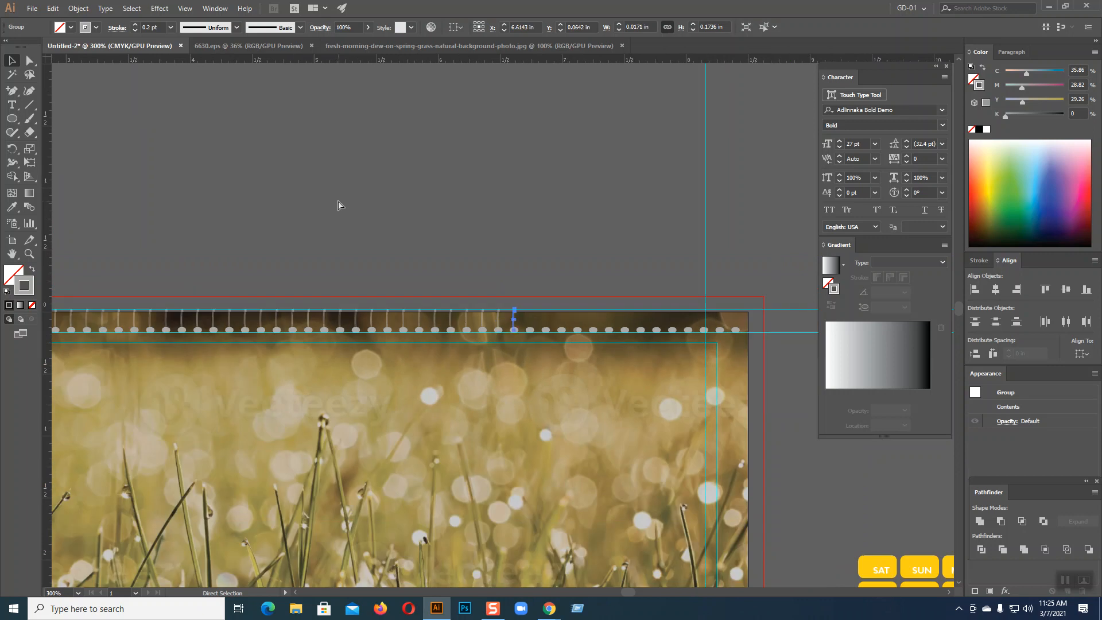
{"action": "key", "text": "ctrl+d"}
{"action": "key", "text": "ctrl+d"}
{"action": "key", "text": "ctrl+d"}
{"action": "key", "text": "ctrl+d"}
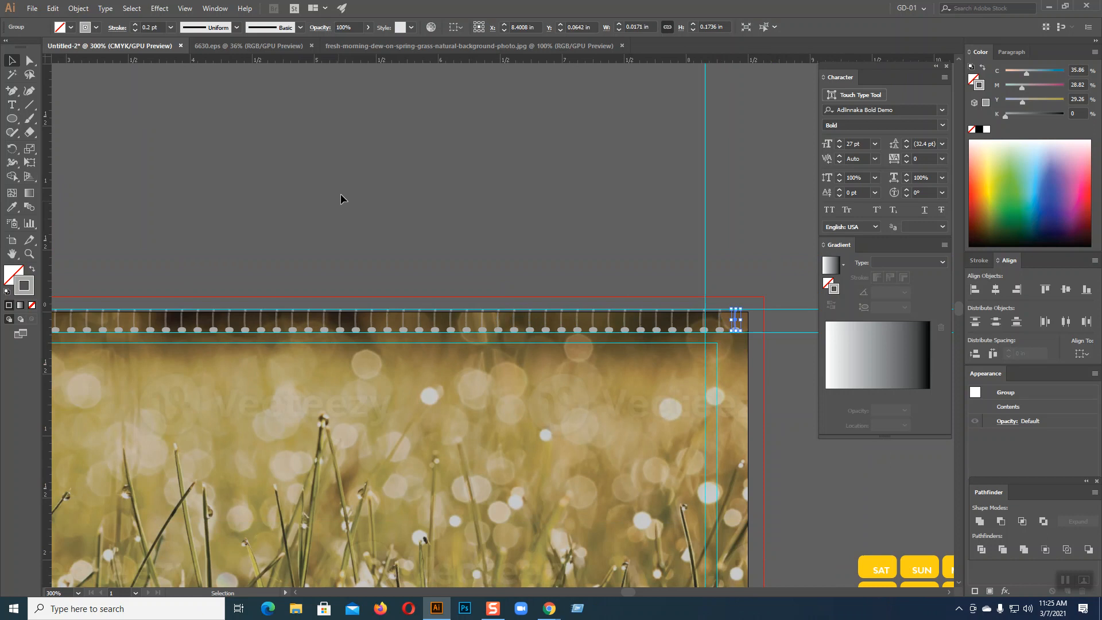
Select the finished ring row and stretch it taller upward
{"action": "left_click", "coordinate": [429, 121]}
{"action": "left_click_drag", "start_coordinate": [428, 161], "coordinate": [508, 137]}
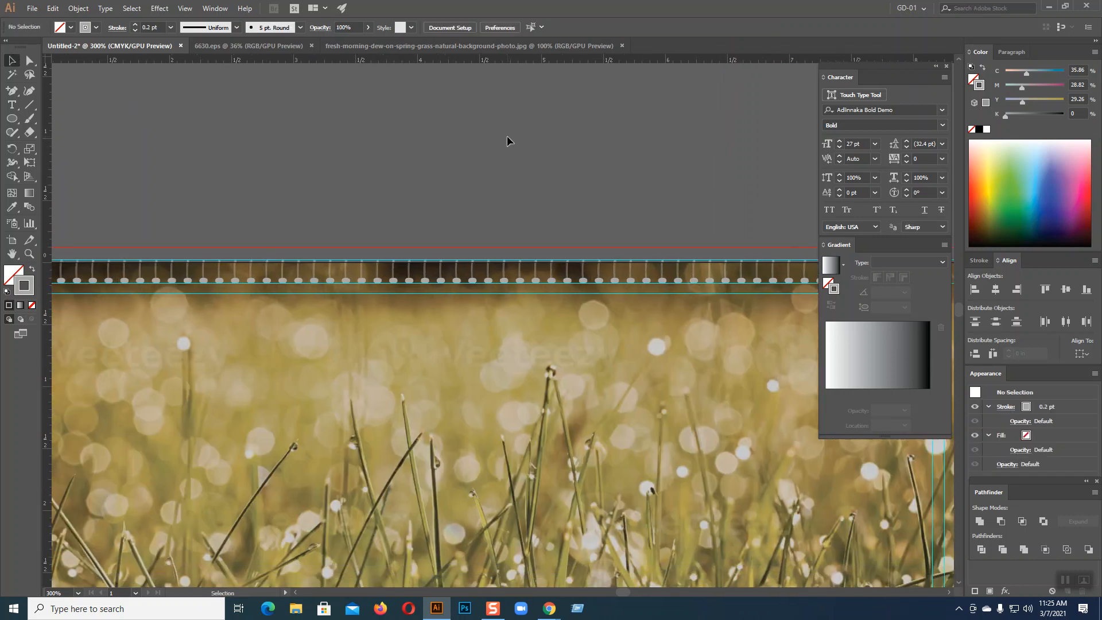
{"action": "key", "text": "ctrl+minus"}
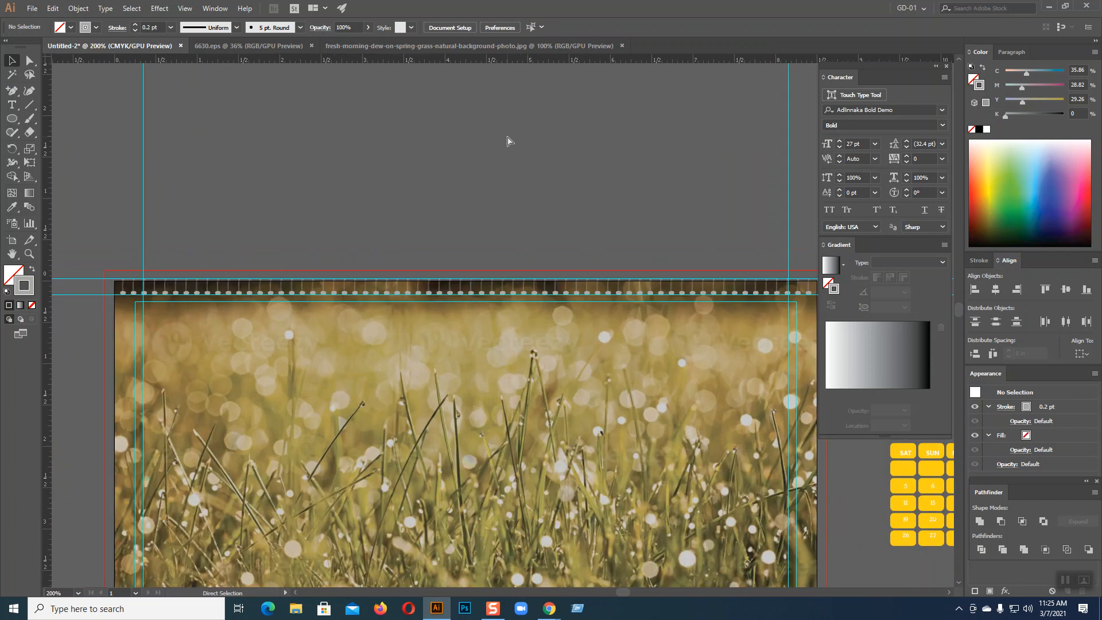
{"action": "key", "text": "ctrl+plus"}
{"action": "key", "text": "ctrl+minus"}
{"action": "key", "text": "ctrl+minus"}
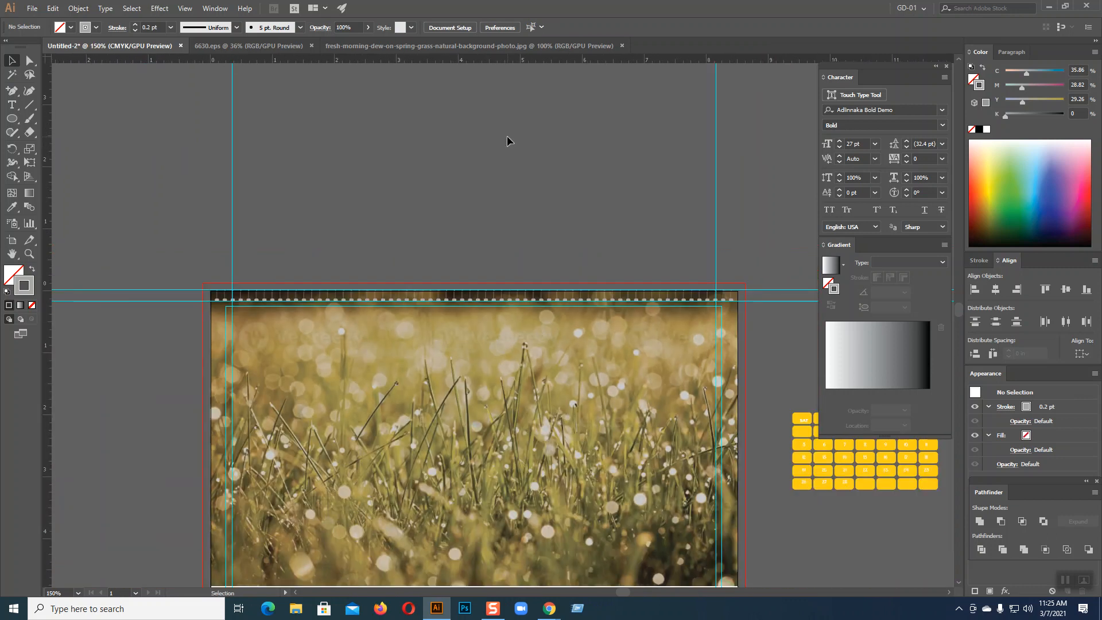
{"action": "left_click_drag", "start_coordinate": [184, 263], "coordinate": [750, 295]}
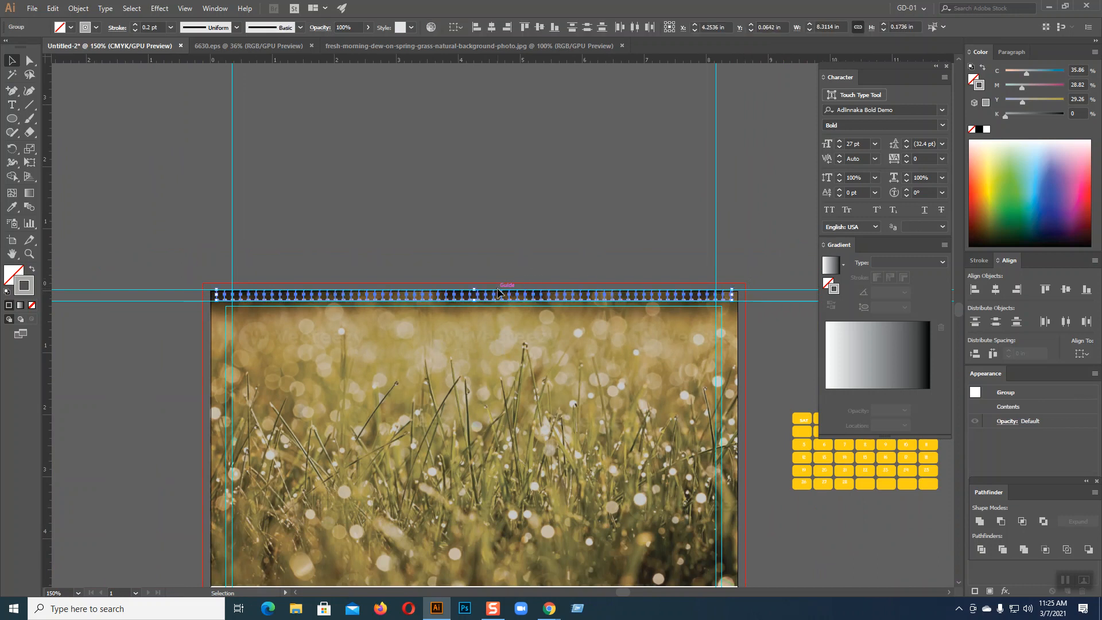
{"action": "left_click_drag", "start_coordinate": [476, 291], "coordinate": [477, 283]}
{"action": "left_click", "coordinate": [457, 211]}
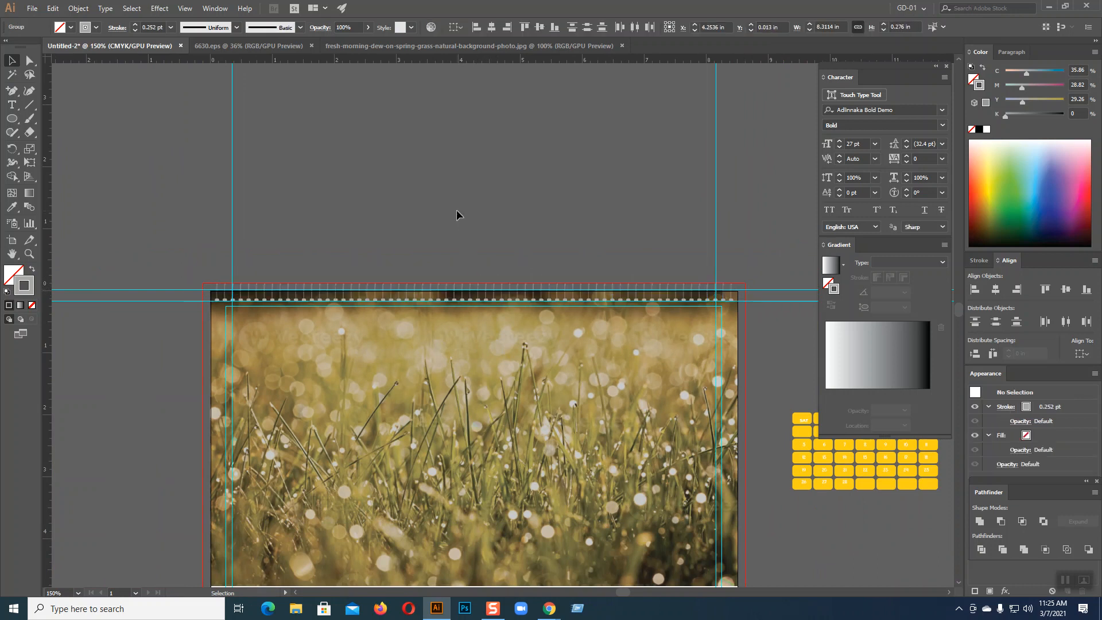
Hide the guides and zoom out to show the whole calendar page
{"action": "key", "text": "ctrl+equal"}
{"action": "key", "text": "ctrl+equal"}
{"action": "key", "text": "ctrl+equal"}
{"action": "key", "text": "ctrl+equal"}
{"action": "key", "text": "ctrl+equal"}
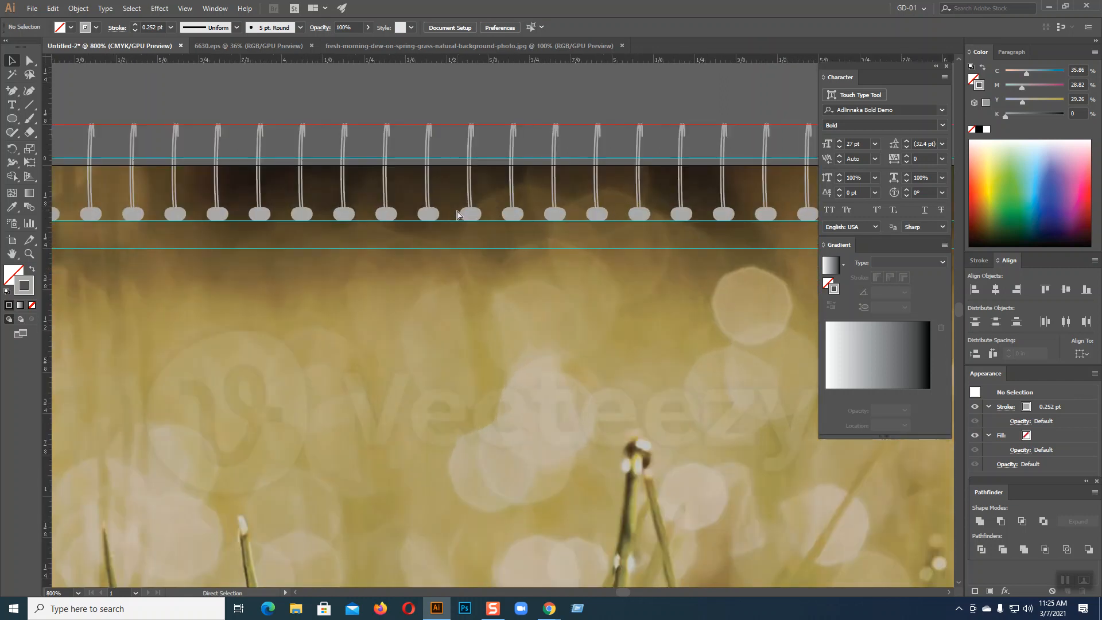
{"action": "key", "text": "ctrl+minus"}
{"action": "key", "text": "ctrl+minus"}
{"action": "key", "text": "ctrl+minus"}
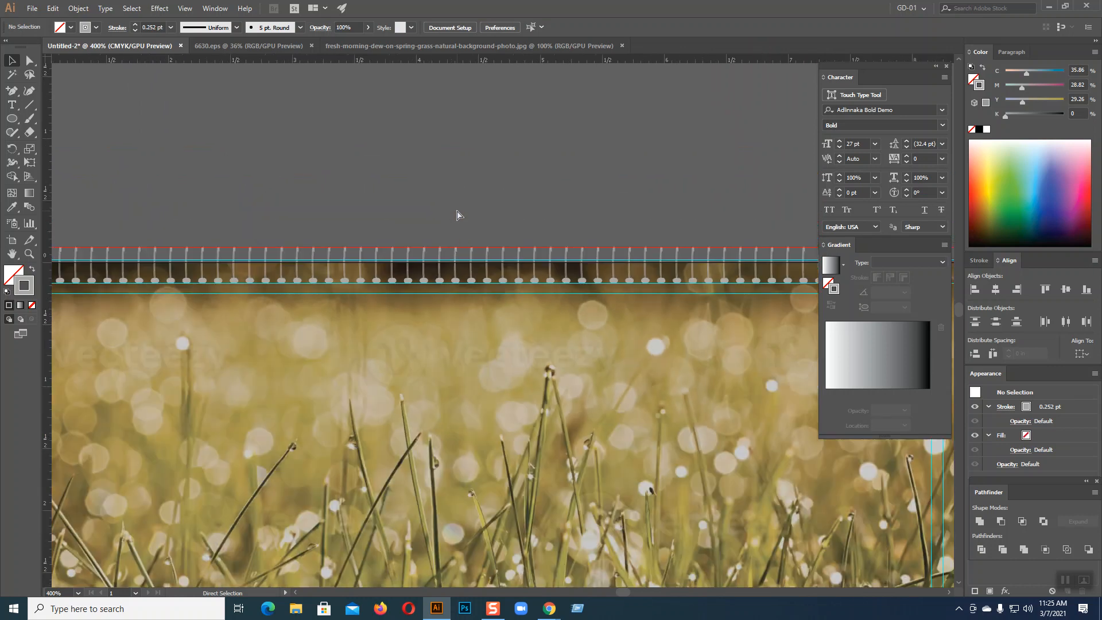
{"action": "key", "text": "ctrl+minus"}
{"action": "key", "text": "ctrl+minus"}
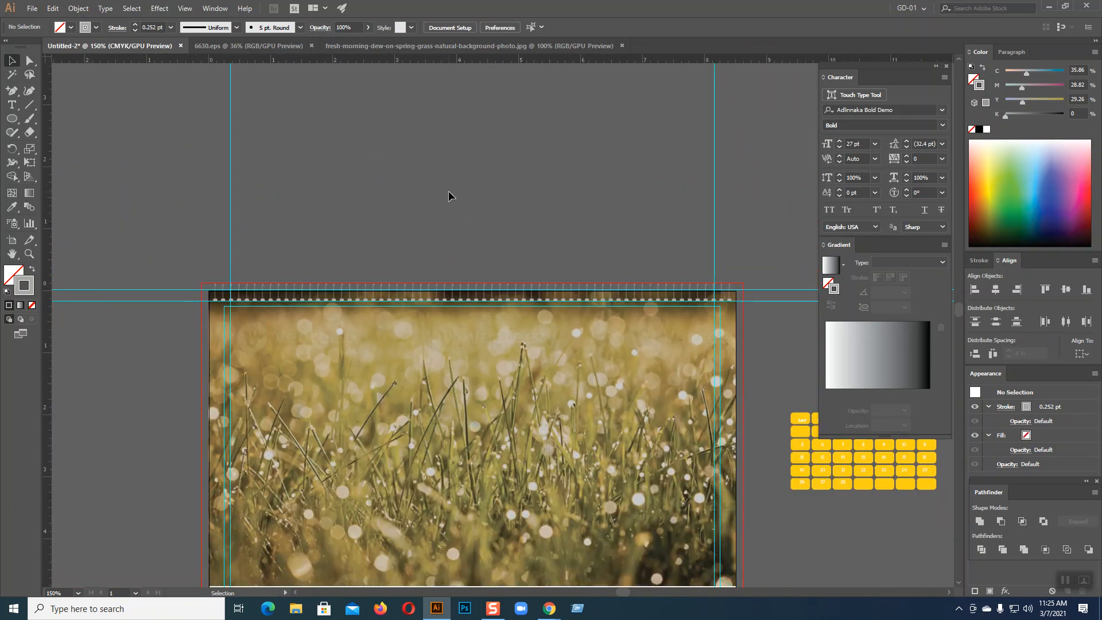
{"action": "right_click", "coordinate": [422, 142]}
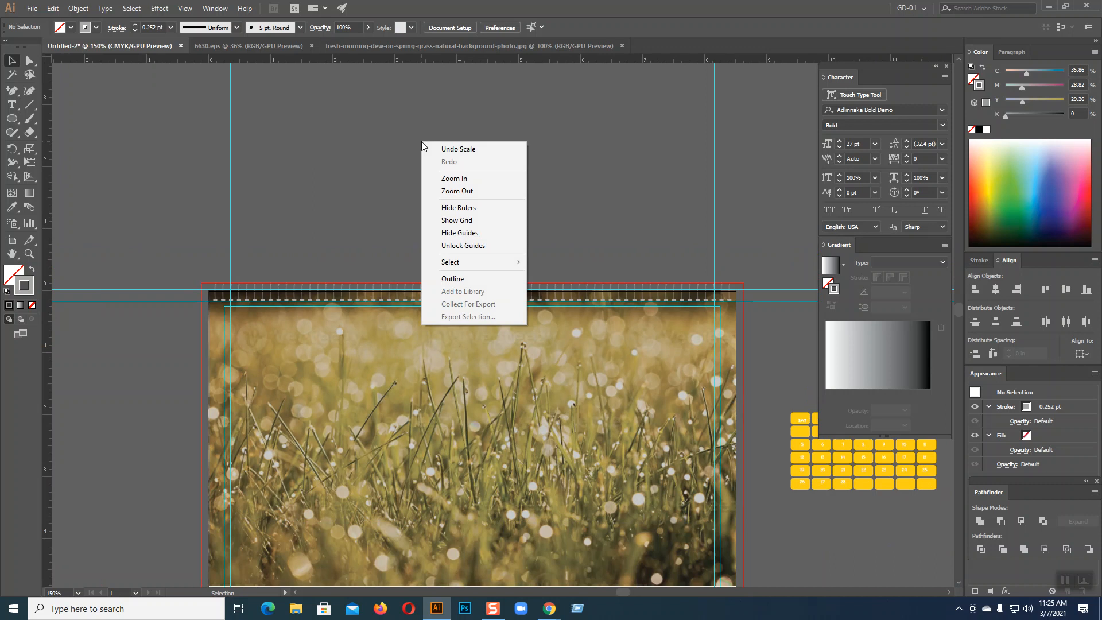
{"action": "left_click", "coordinate": [459, 232]}
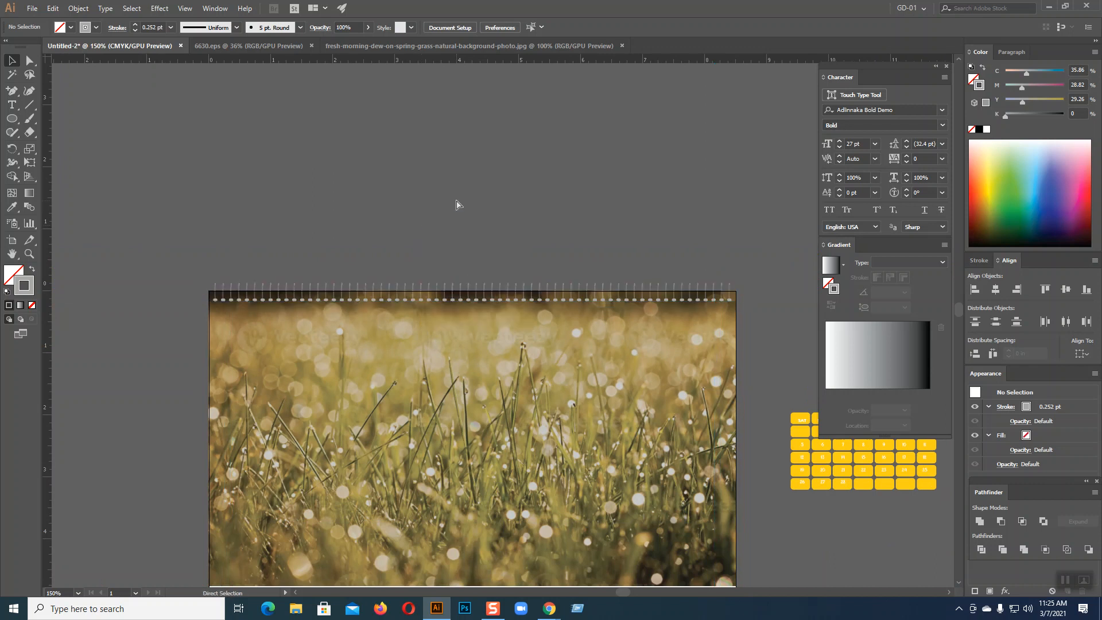
{"action": "key", "text": "ctrl+minus"}
Draw a grey, unoutlined rectangle strip along the photo's bottom edge
{"action": "scroll", "coordinate": [561, 223], "scroll_direction": "down", "scroll_amount": 4}
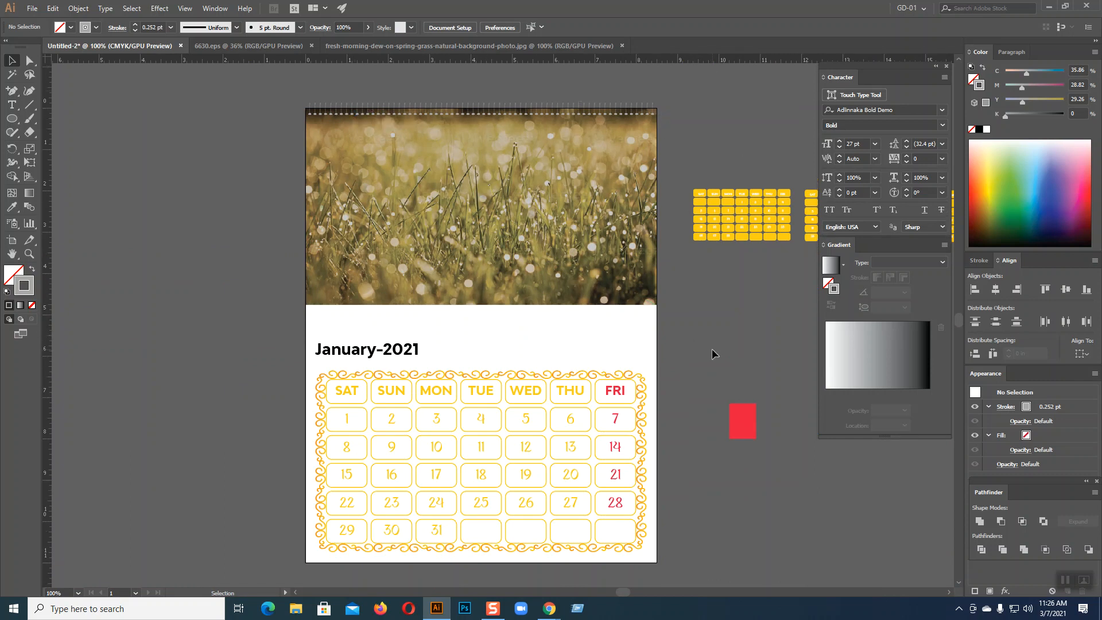
{"action": "left_click", "coordinate": [12, 119]}
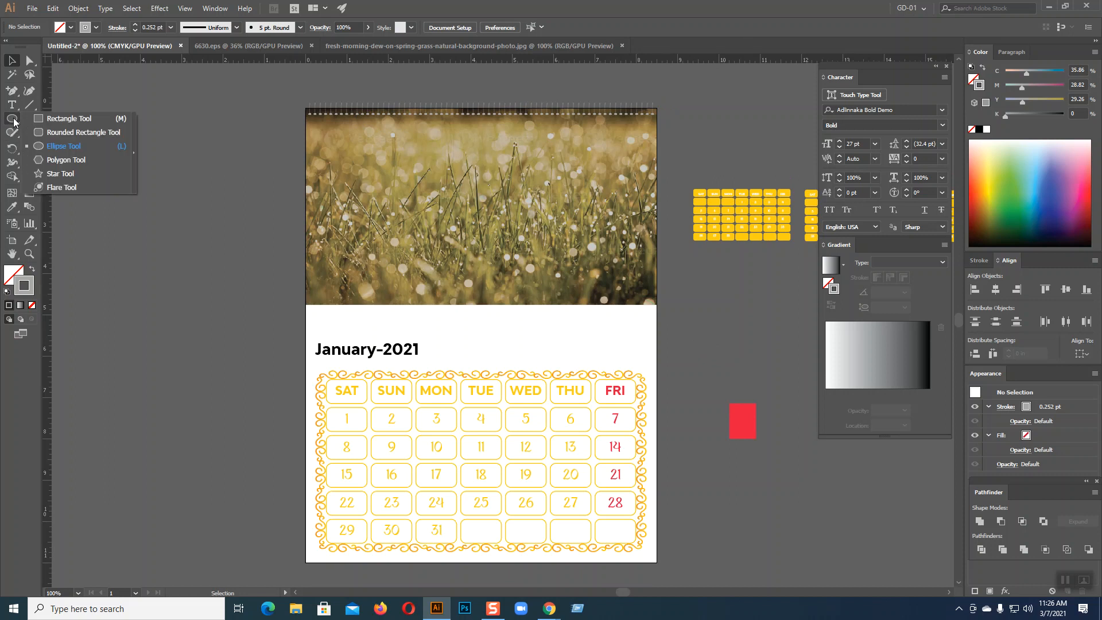
{"action": "left_click", "coordinate": [60, 118]}
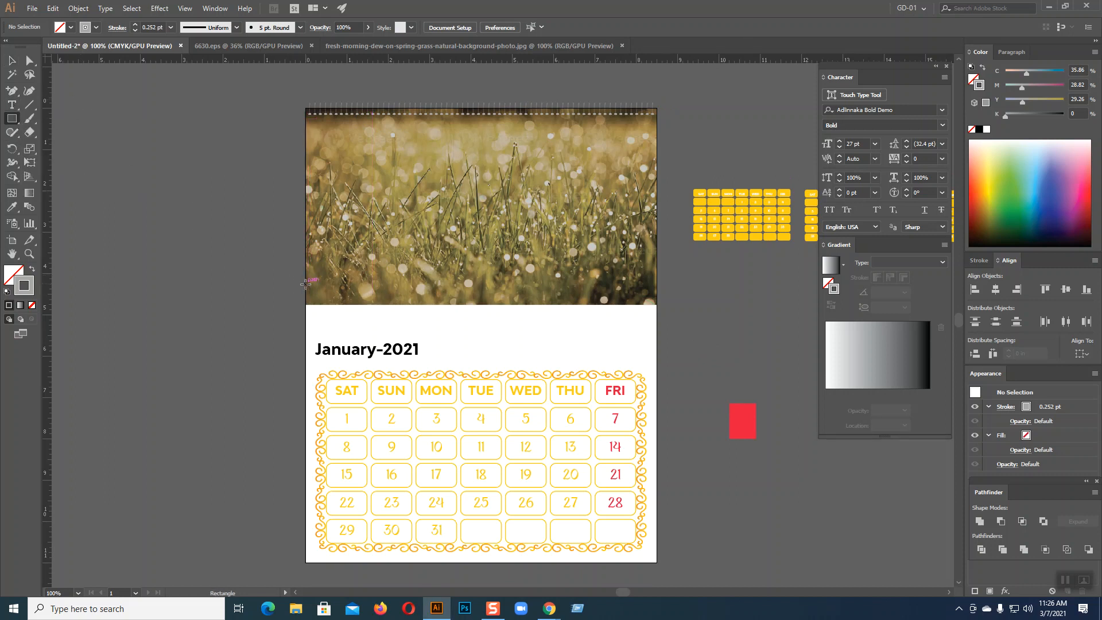
{"action": "left_click_drag", "start_coordinate": [306, 285], "coordinate": [657, 311]}
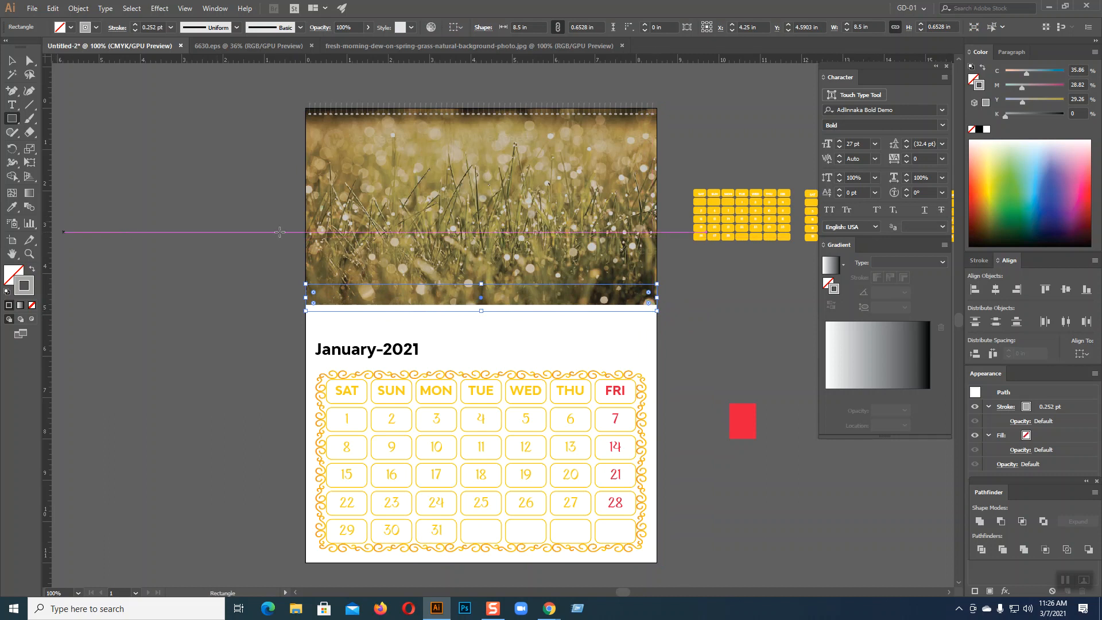
{"action": "left_click", "coordinate": [32, 269]}
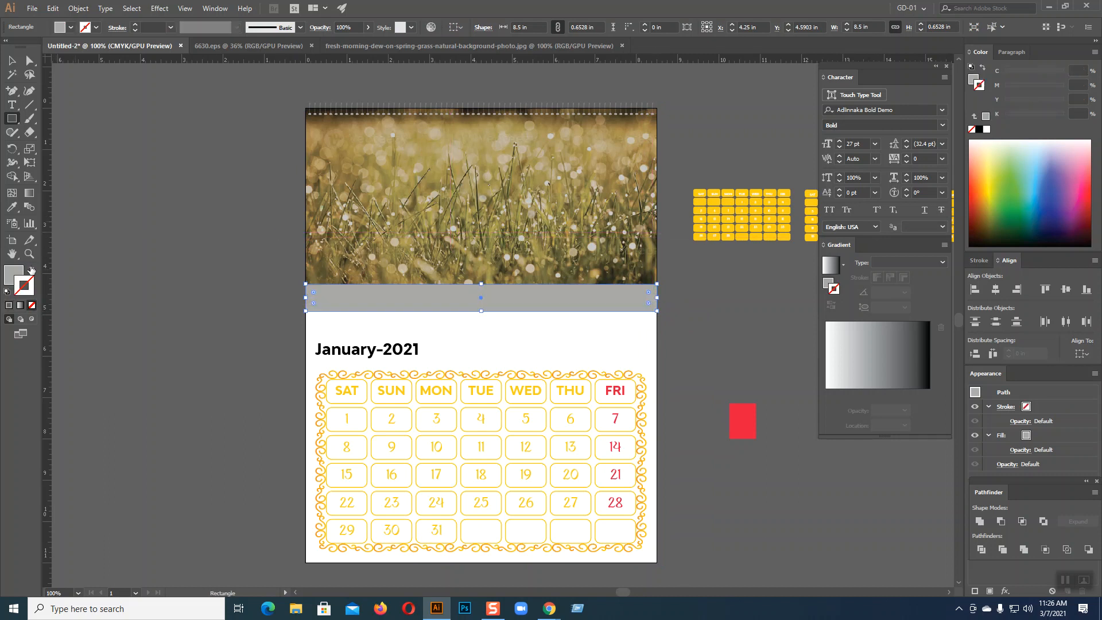
Draw a small rectangle at the lower right, widen it, and round its top-left corner
{"action": "left_click_drag", "start_coordinate": [563, 265], "coordinate": [657, 297]}
{"action": "key", "text": "v"}
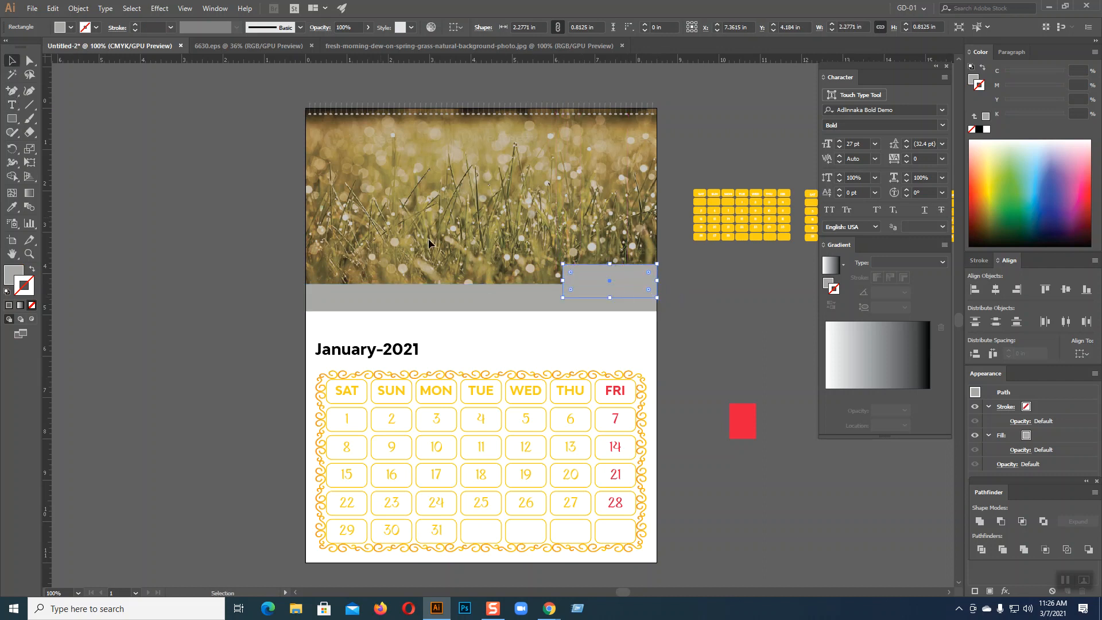
{"action": "left_click_drag", "start_coordinate": [563, 283], "coordinate": [555, 283]}
{"action": "left_click", "coordinate": [30, 61]}
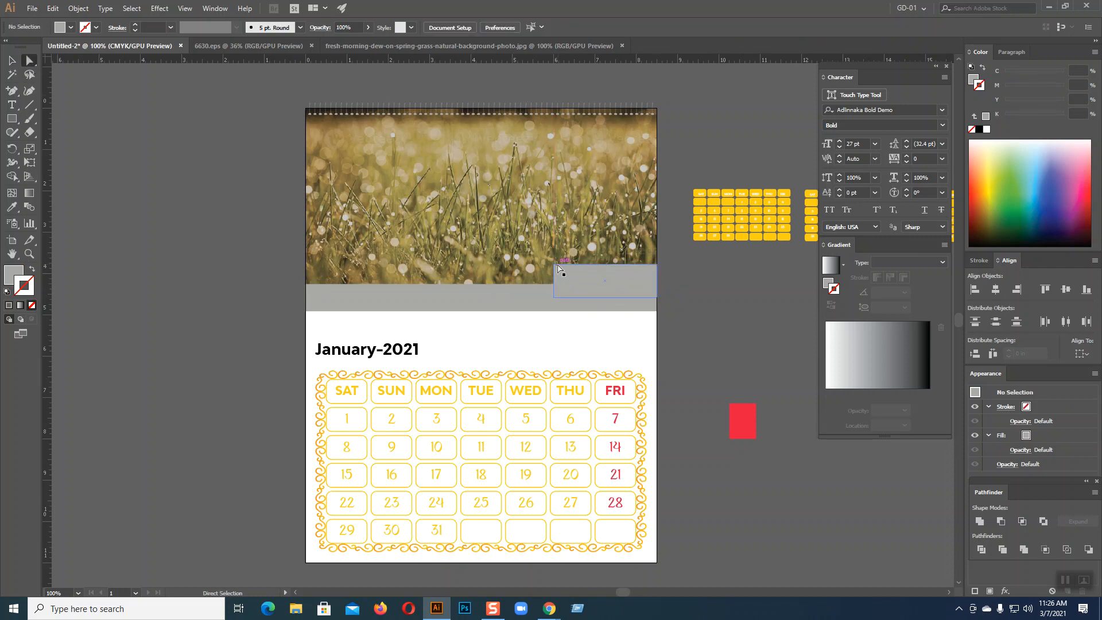
{"action": "left_click", "coordinate": [555, 265]}
{"action": "left_click_drag", "start_coordinate": [564, 277], "coordinate": [576, 287]}
Unite the rounded tab with the grey band into a single shape
{"action": "left_click", "coordinate": [11, 61]}
{"action": "left_click", "coordinate": [513, 306], "text": "shift"}
{"action": "left_click", "coordinate": [979, 522]}
{"action": "left_click", "coordinate": [764, 358]}
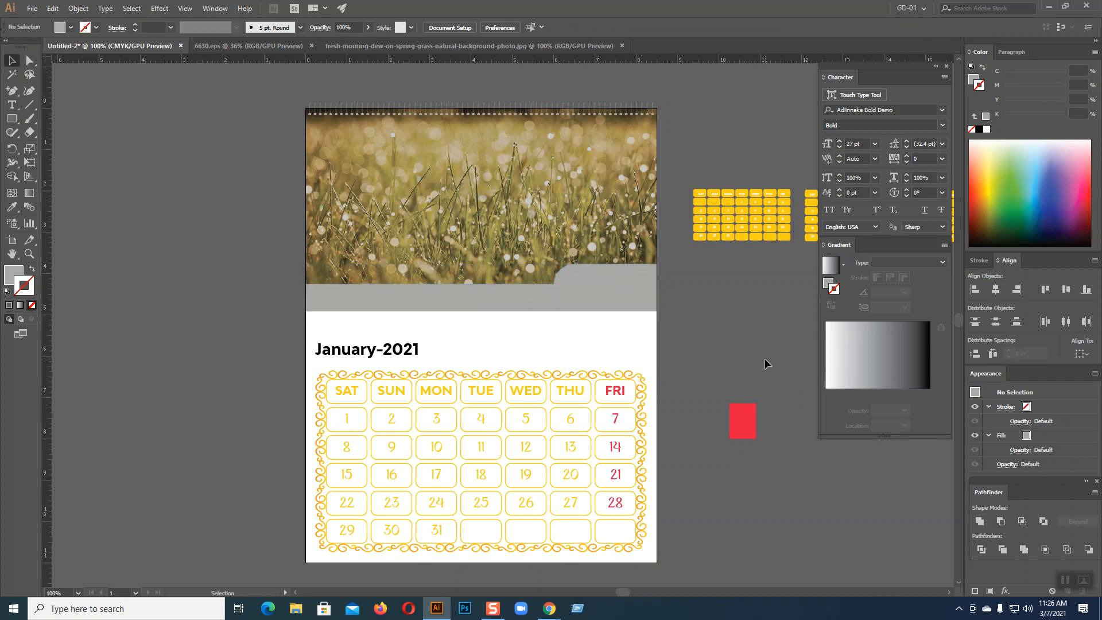
{"action": "scroll", "coordinate": [767, 358], "scroll_direction": "down", "scroll_amount": 3}
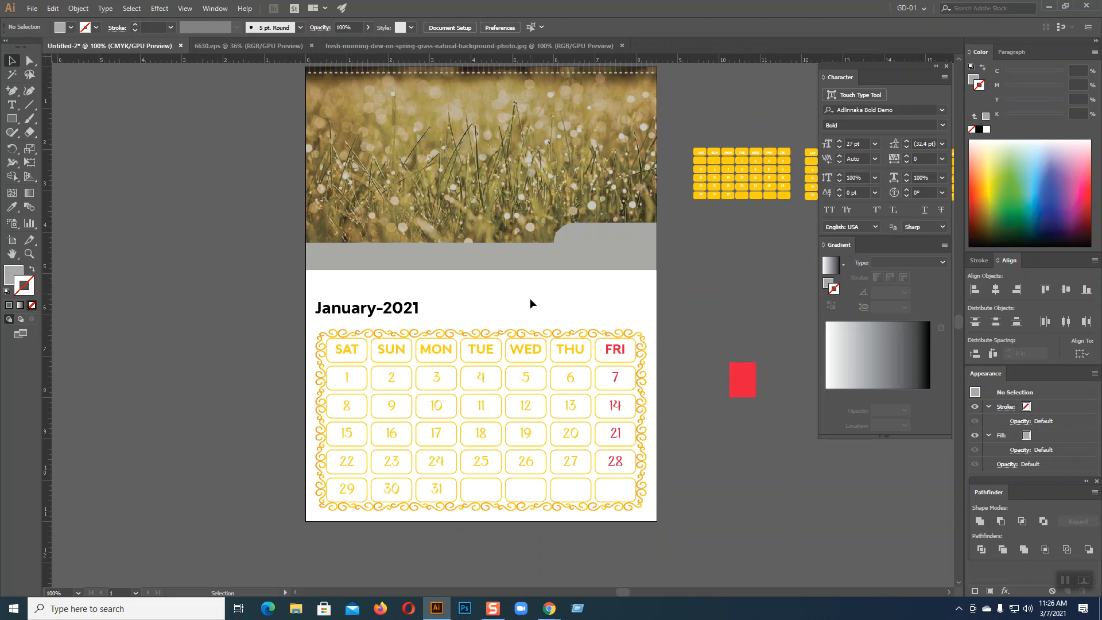
Eyedrop the calendar border's gradient onto the band and reverse it so yellow starts left
{"action": "left_click", "coordinate": [599, 260]}
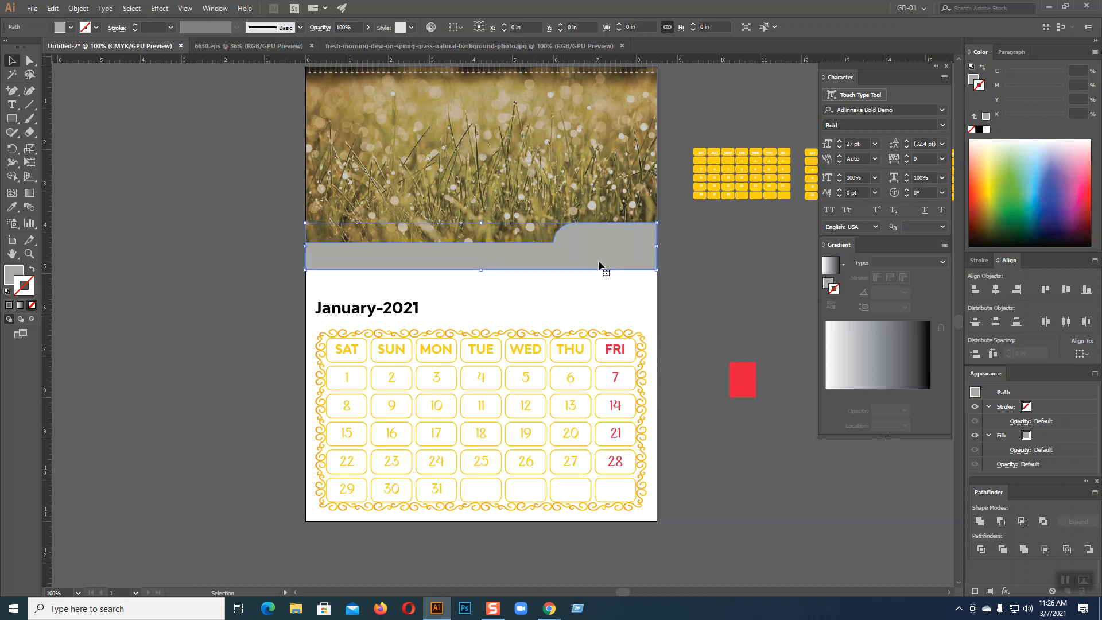
{"action": "left_click", "coordinate": [12, 206]}
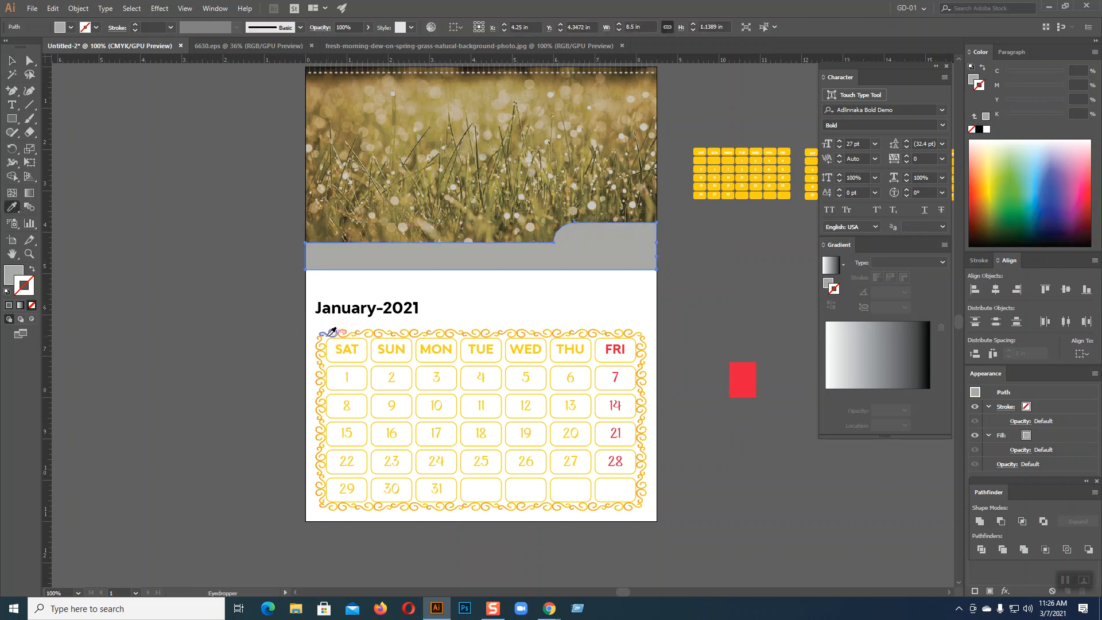
{"action": "left_click", "coordinate": [322, 335]}
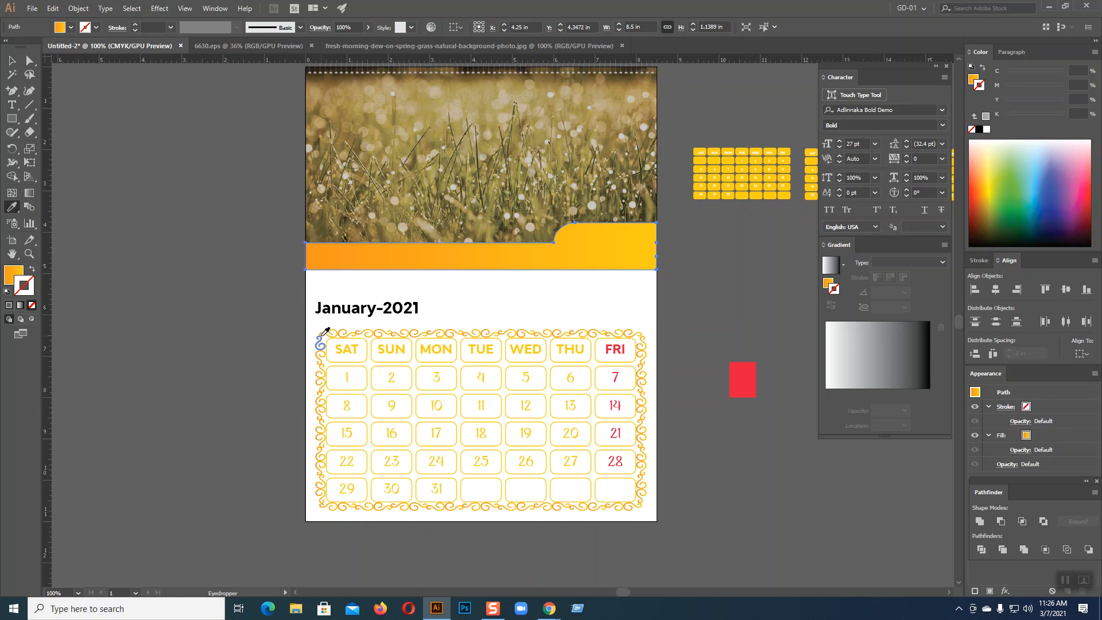
{"action": "left_click", "coordinate": [12, 60]}
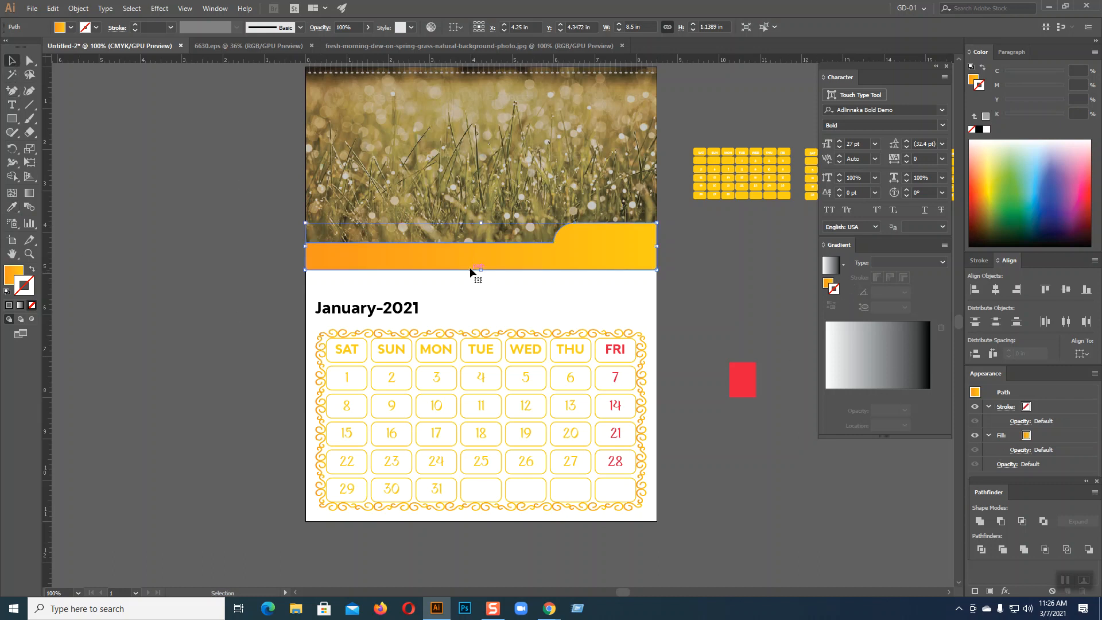
{"action": "left_click", "coordinate": [18, 274]}
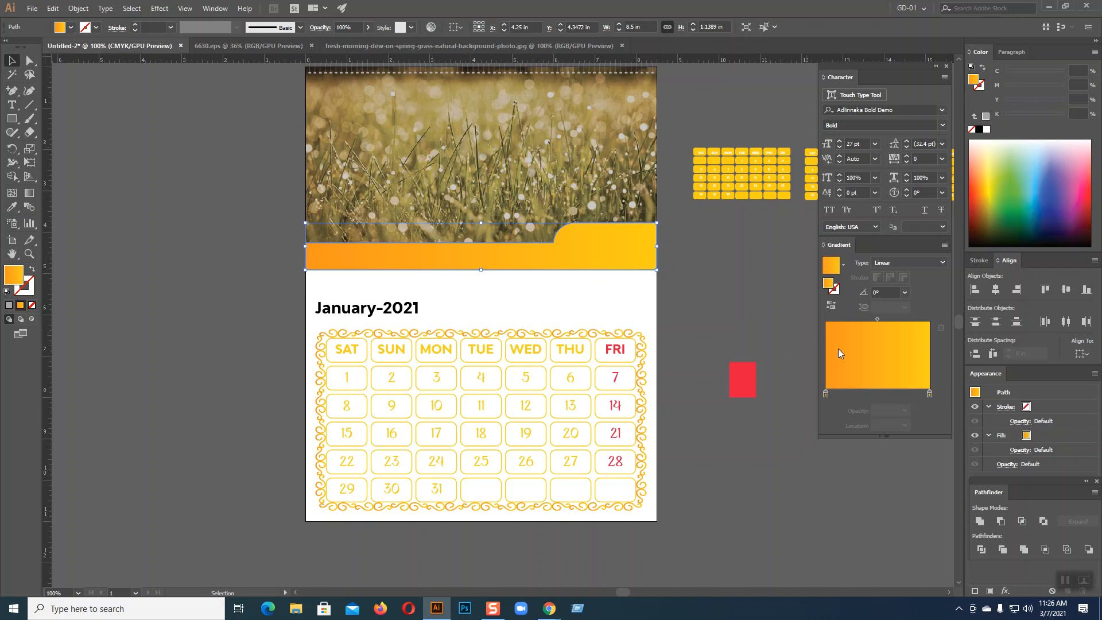
{"action": "left_click", "coordinate": [831, 305]}
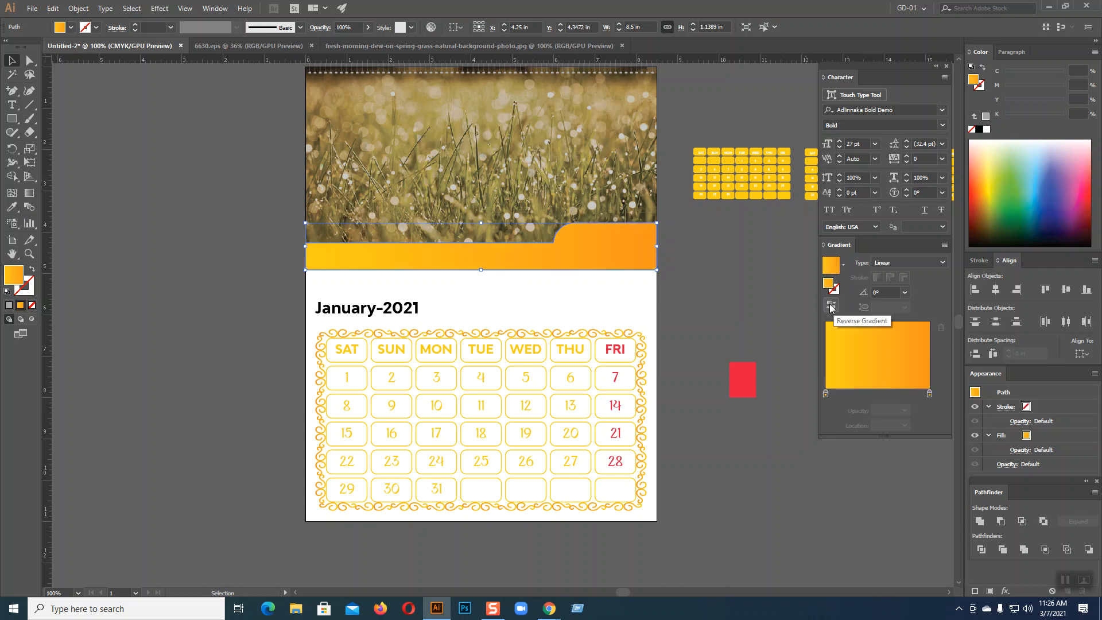
Reselect the band to check the gradient's orange end colour, then deselect it
{"action": "left_click", "coordinate": [745, 314]}
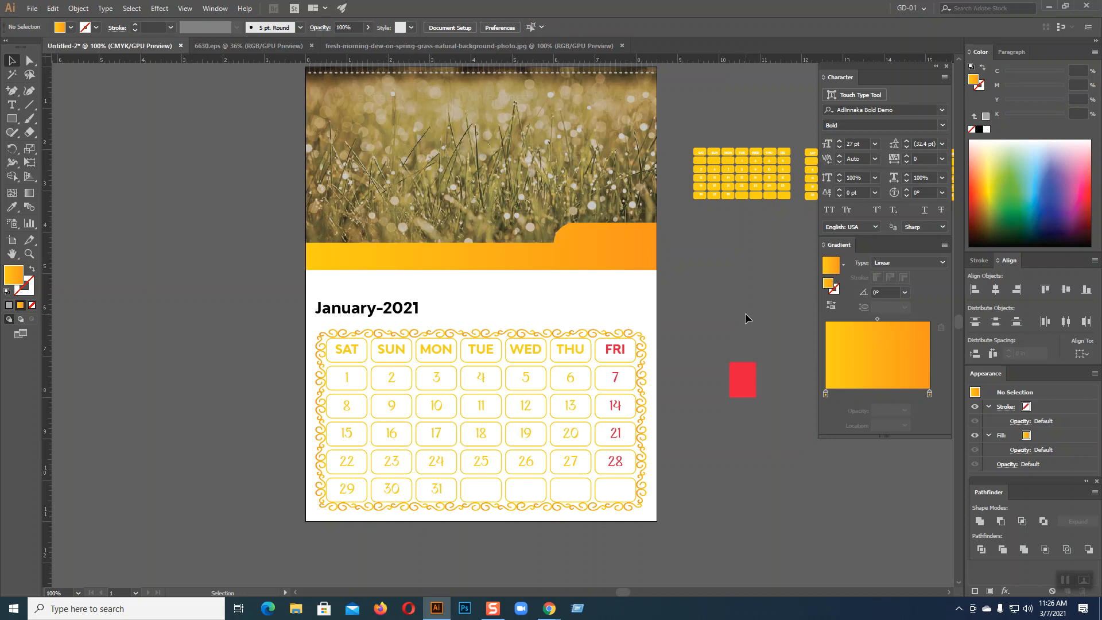
{"action": "left_click", "coordinate": [640, 247]}
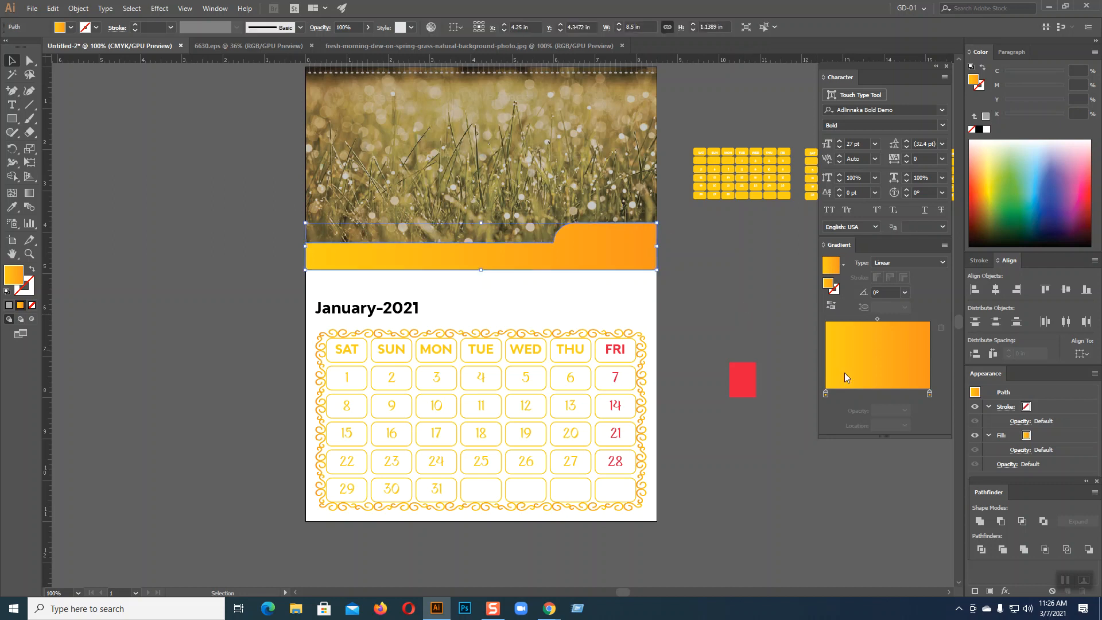
{"action": "left_click", "coordinate": [930, 394]}
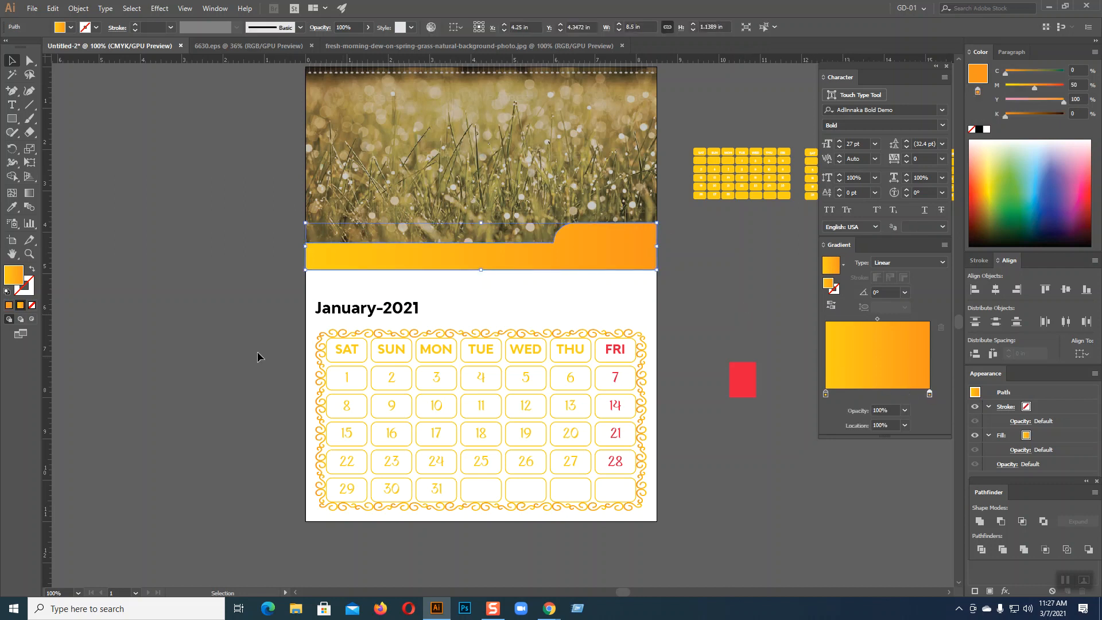
{"action": "left_click", "coordinate": [108, 274]}
{"action": "scroll", "coordinate": [107, 274], "scroll_direction": "up", "scroll_amount": 3}
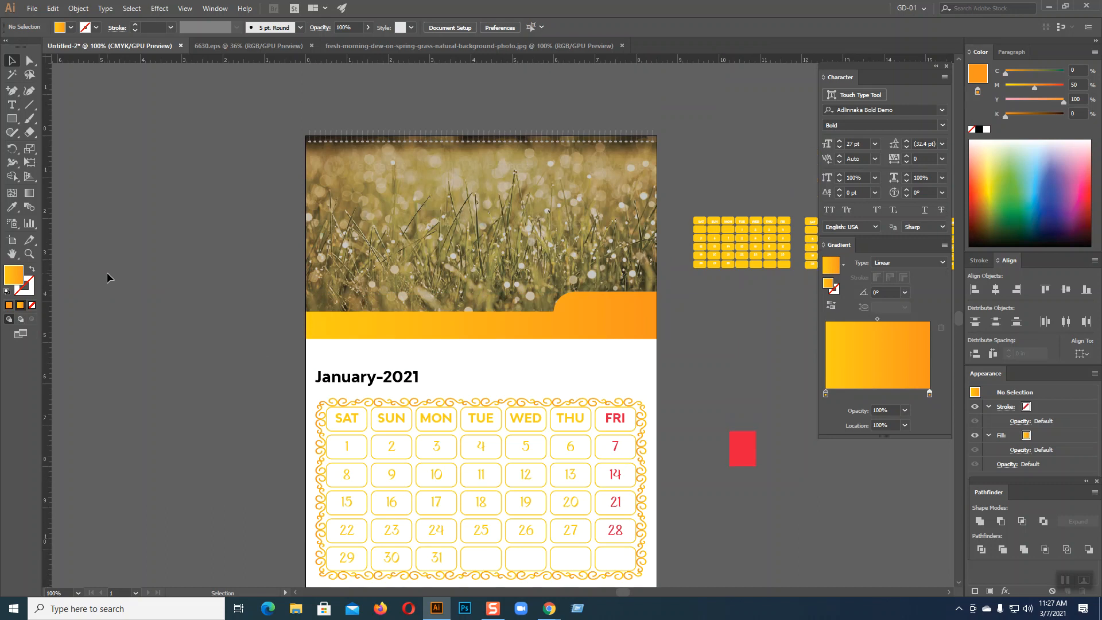
{"action": "scroll", "coordinate": [107, 272], "scroll_direction": "down", "scroll_amount": 2}
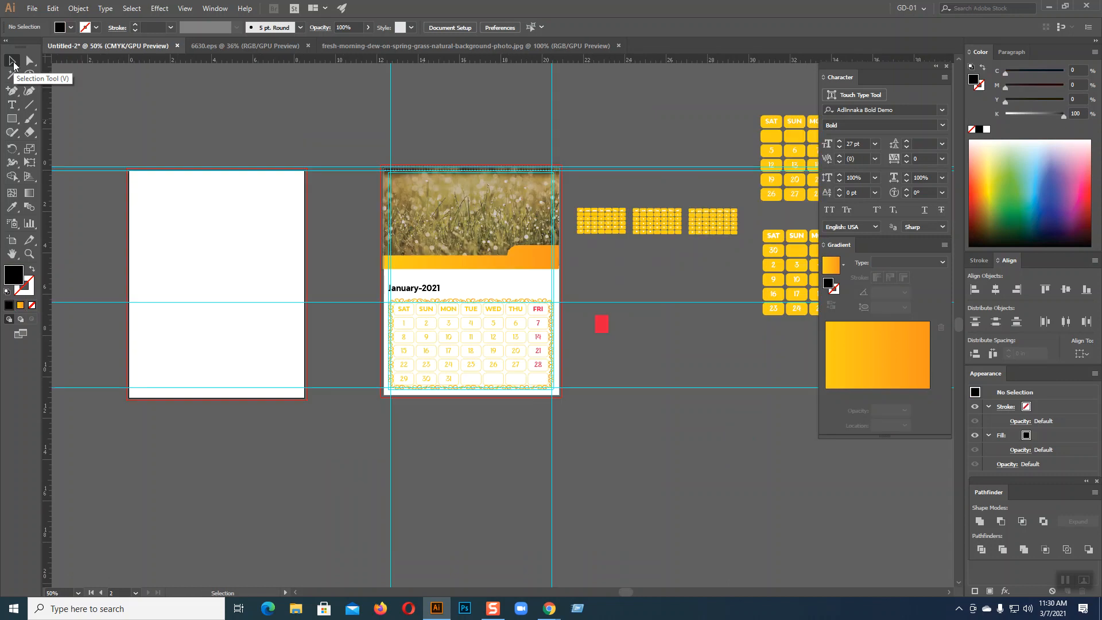
Draw a black rectangle from corner to corner over the blank second artboard
{"action": "key", "text": "ctrl+plus"}
{"action": "key", "text": "ctrl+plus"}
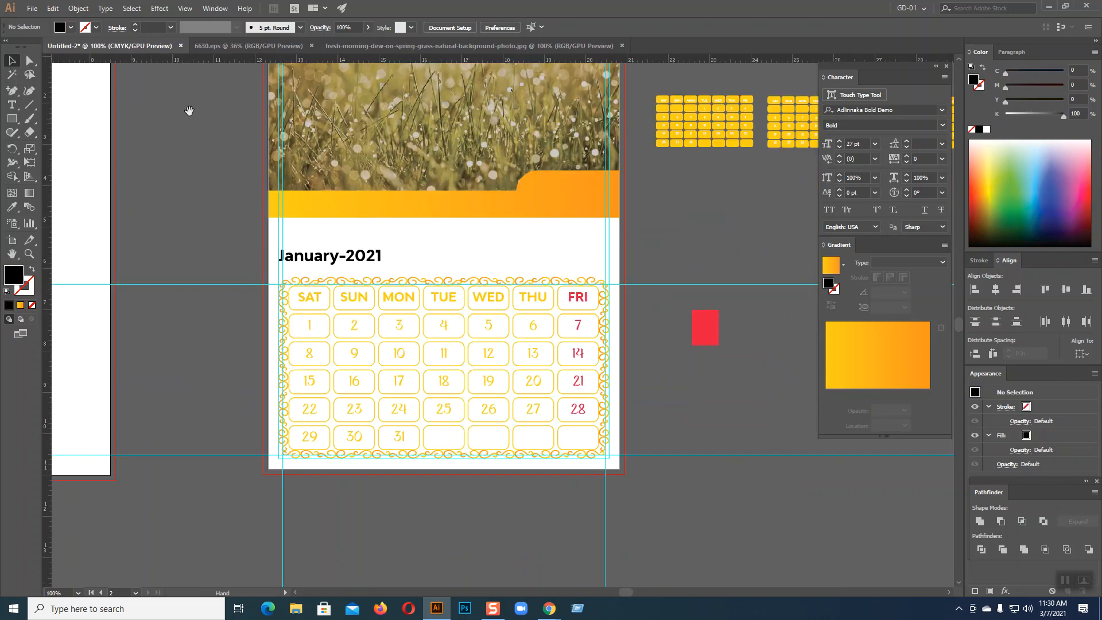
{"action": "left_click_drag", "start_coordinate": [253, 238], "coordinate": [435, 349]}
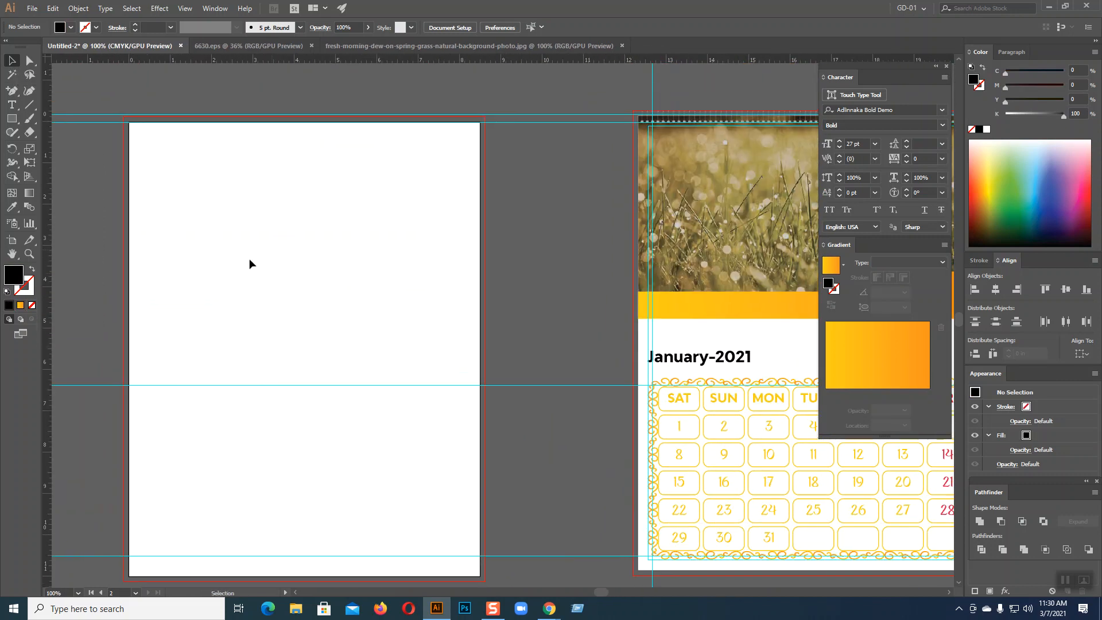
{"action": "scroll", "coordinate": [530, 249], "scroll_direction": "down", "scroll_amount": 2}
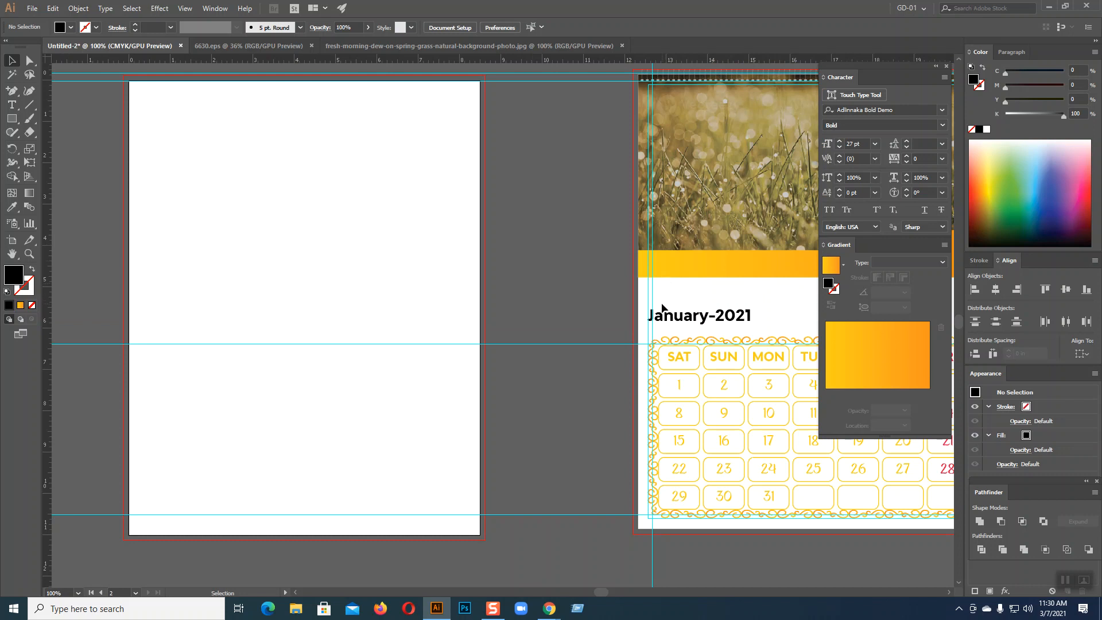
{"action": "left_click", "coordinate": [13, 120]}
{"action": "left_click_drag", "start_coordinate": [129, 81], "coordinate": [482, 537]}
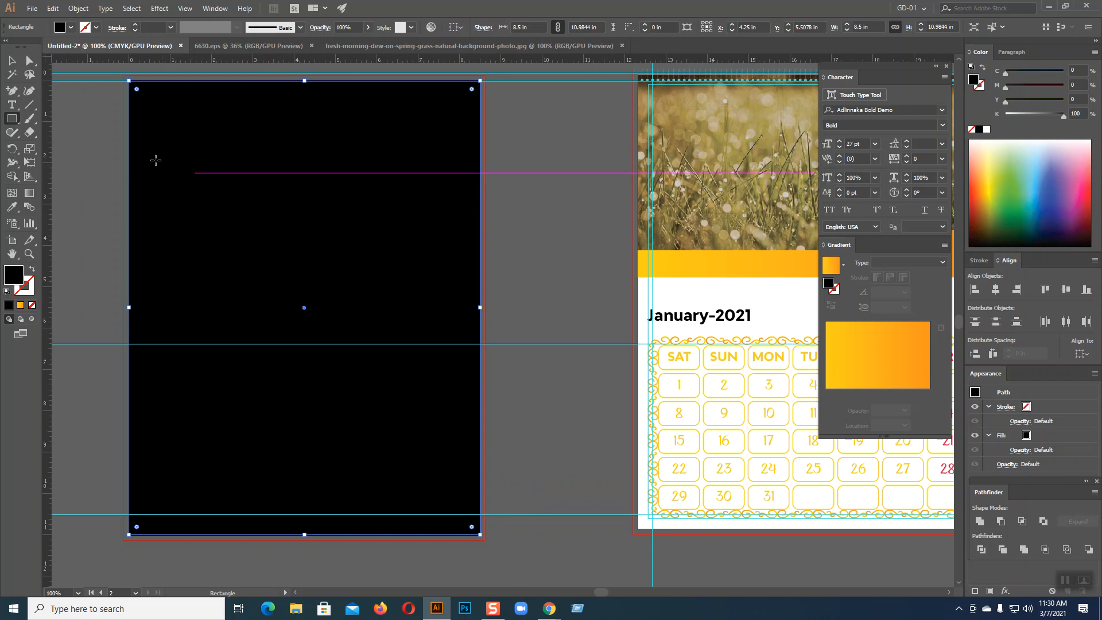
{"action": "left_click", "coordinate": [77, 8]}
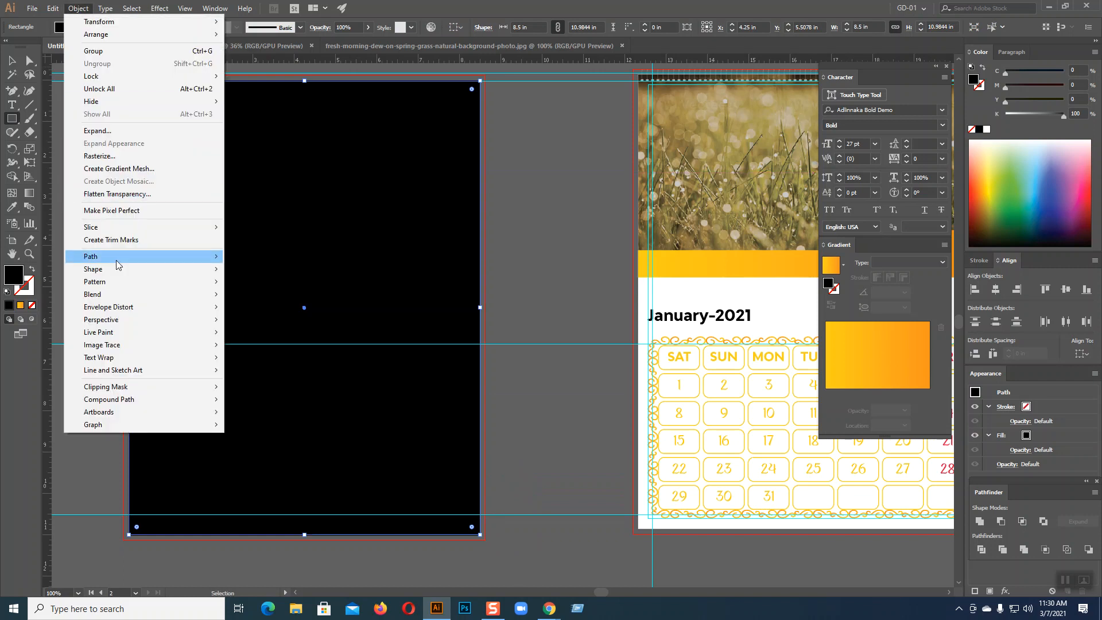
Create a -0.25 in offset path of the rectangle and convert it into a margin guide
{"action": "mouse_move", "coordinate": [123, 258]}
{"action": "left_click", "coordinate": [304, 298]}
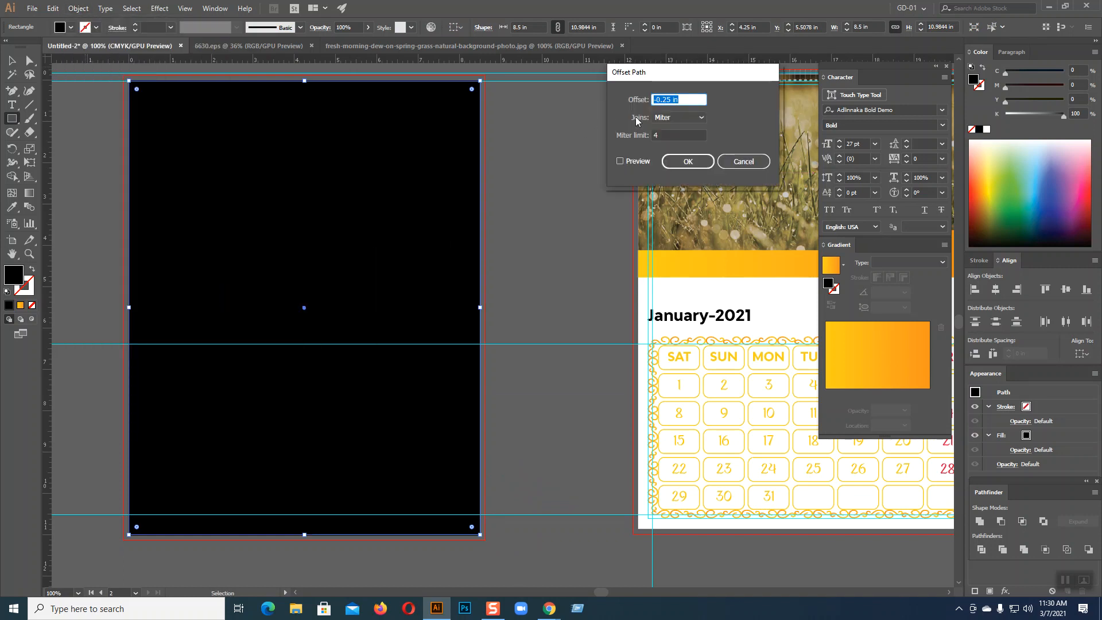
{"action": "left_click", "coordinate": [620, 161]}
{"action": "left_click", "coordinate": [688, 162]}
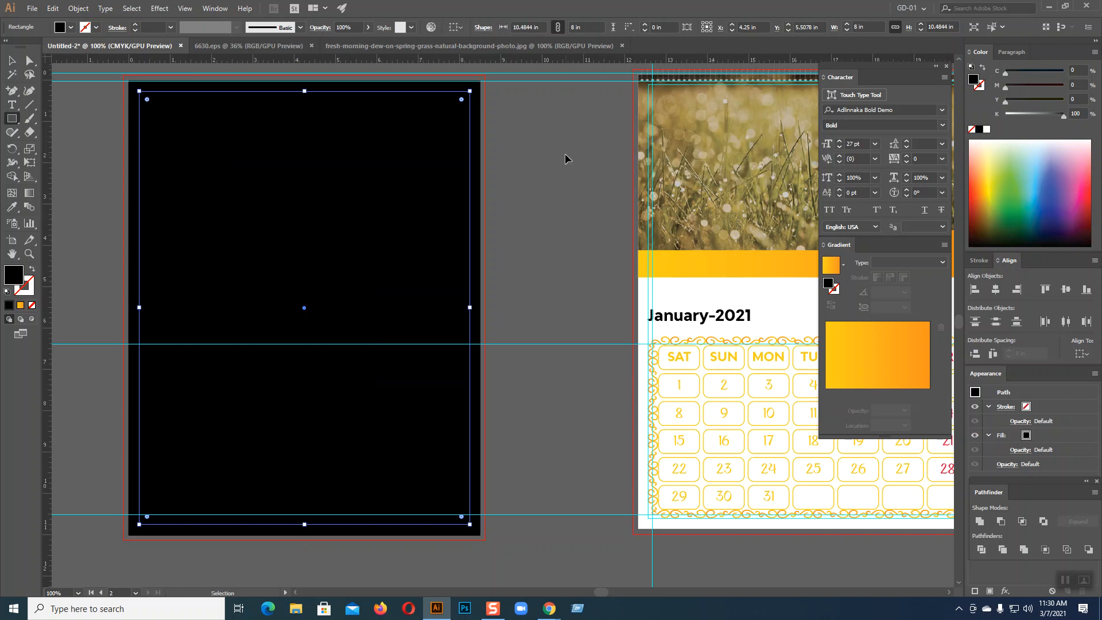
{"action": "key", "text": "ctrl+5"}
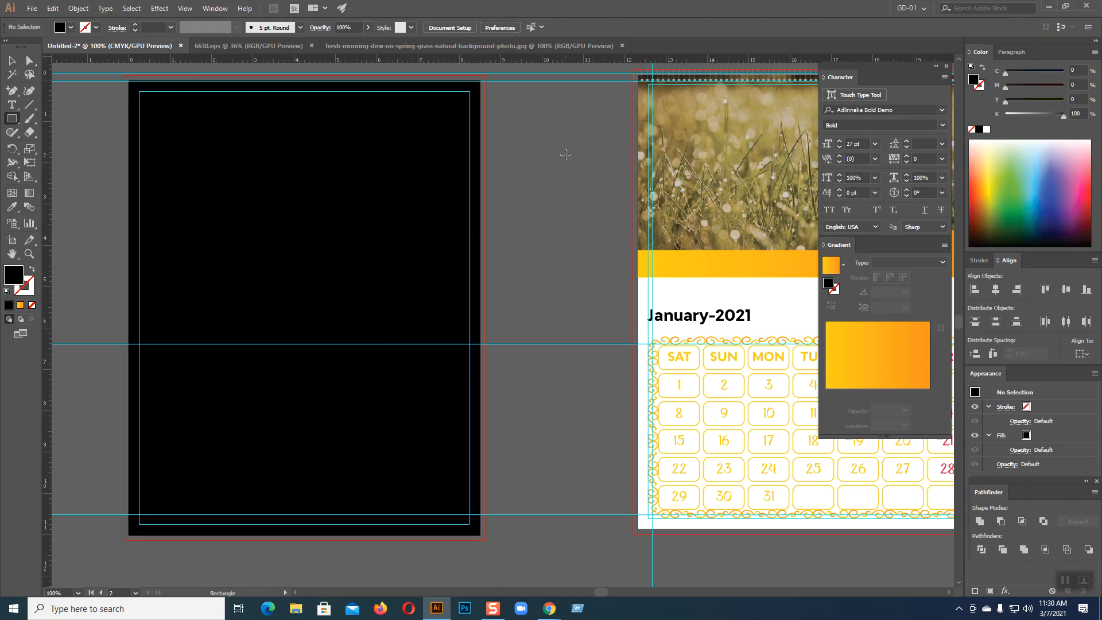
Resize the black rectangle to the margin guides, with its top edge at the horizontal guide
{"action": "left_click", "coordinate": [11, 61]}
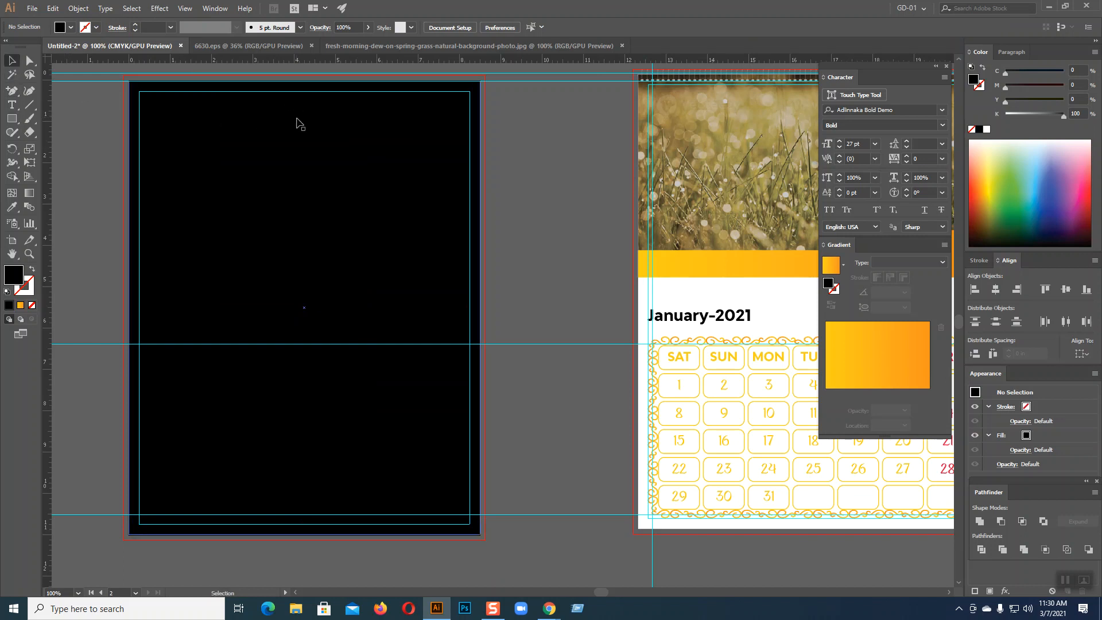
{"action": "left_click", "coordinate": [313, 98]}
{"action": "left_click_drag", "start_coordinate": [307, 82], "coordinate": [318, 217]}
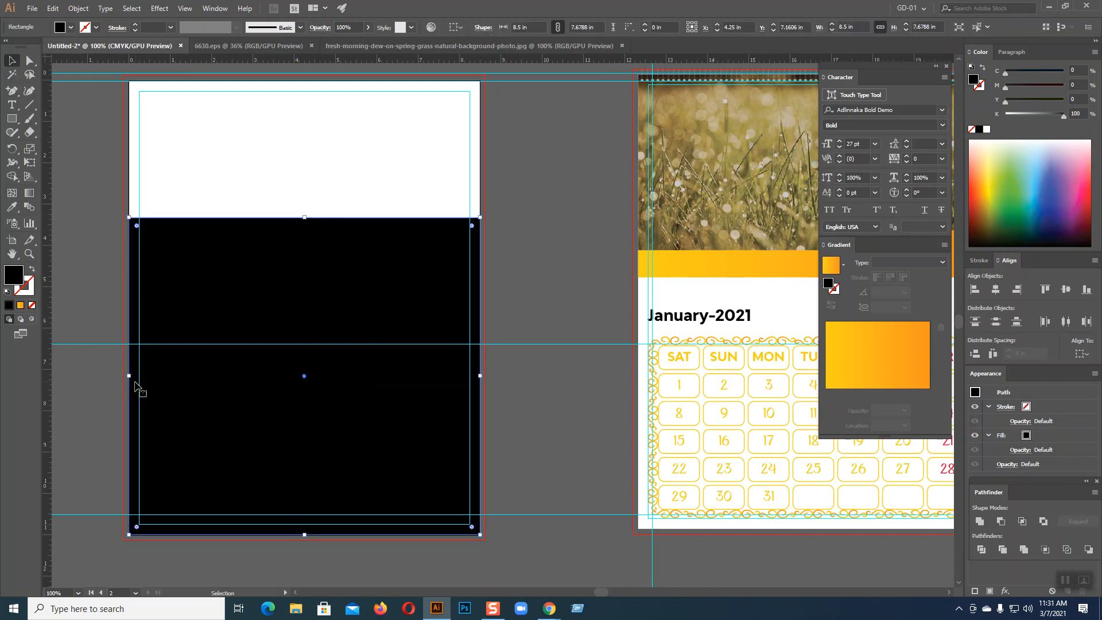
{"action": "left_click_drag", "start_coordinate": [128, 376], "coordinate": [139, 376]}
{"action": "left_click_drag", "start_coordinate": [480, 375], "coordinate": [470, 375]}
{"action": "left_click_drag", "start_coordinate": [304, 535], "coordinate": [304, 524]}
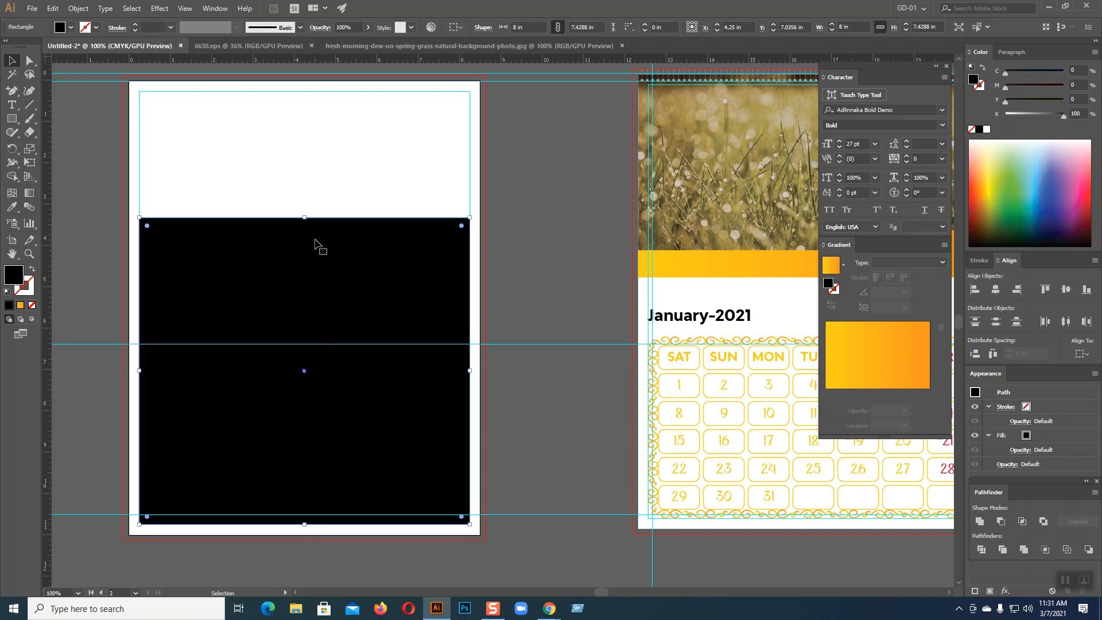
{"action": "left_click_drag", "start_coordinate": [305, 218], "coordinate": [305, 208]}
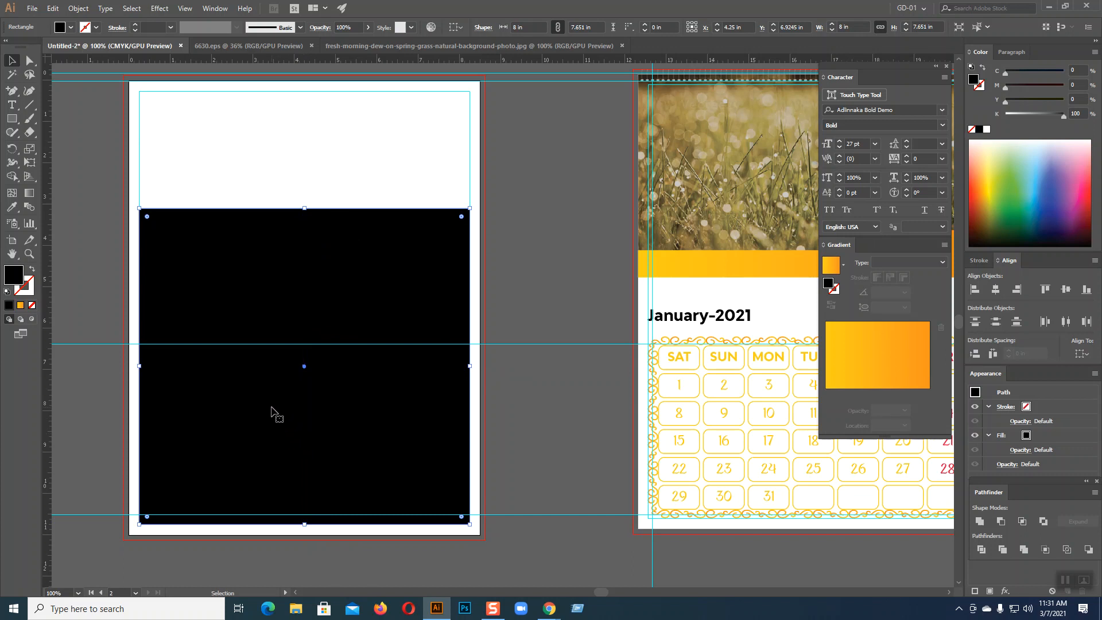
Split the black rectangle into 4 rows and 3 columns with 0.1 in gutters
{"action": "left_click", "coordinate": [78, 8]}
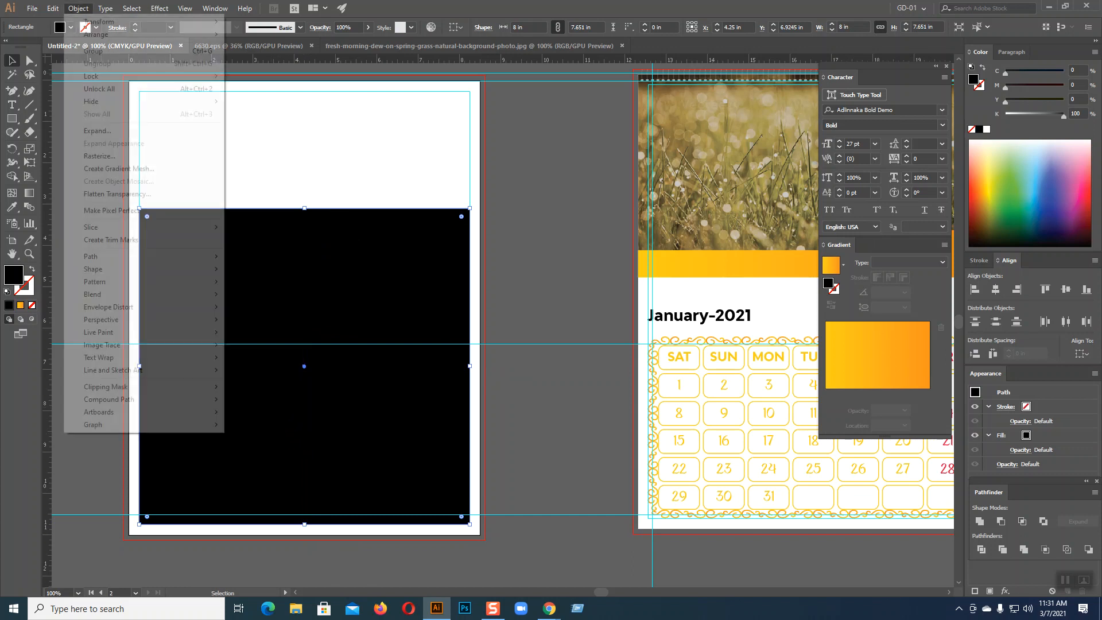
{"action": "mouse_move", "coordinate": [148, 256]}
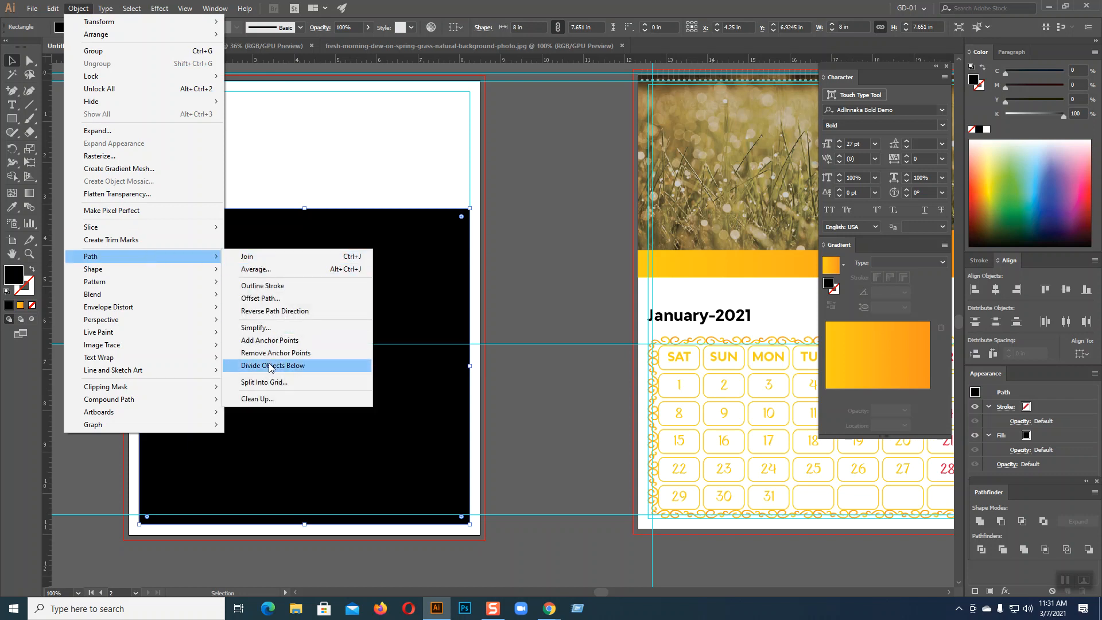
{"action": "left_click", "coordinate": [271, 383]}
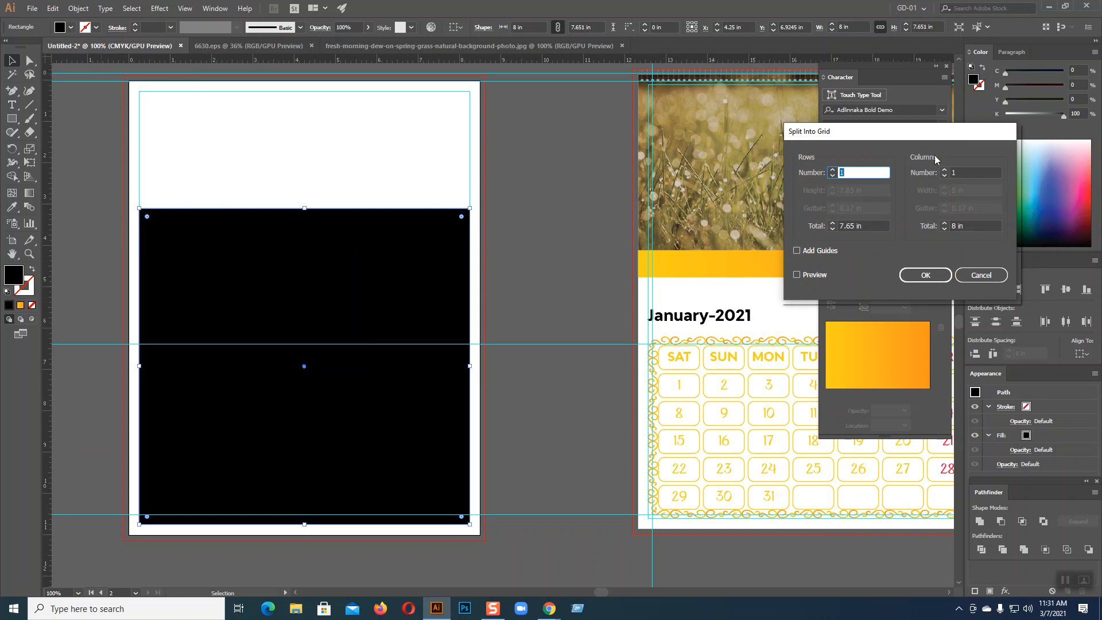
{"action": "left_click", "coordinate": [833, 170]}
{"action": "left_click", "coordinate": [833, 169]}
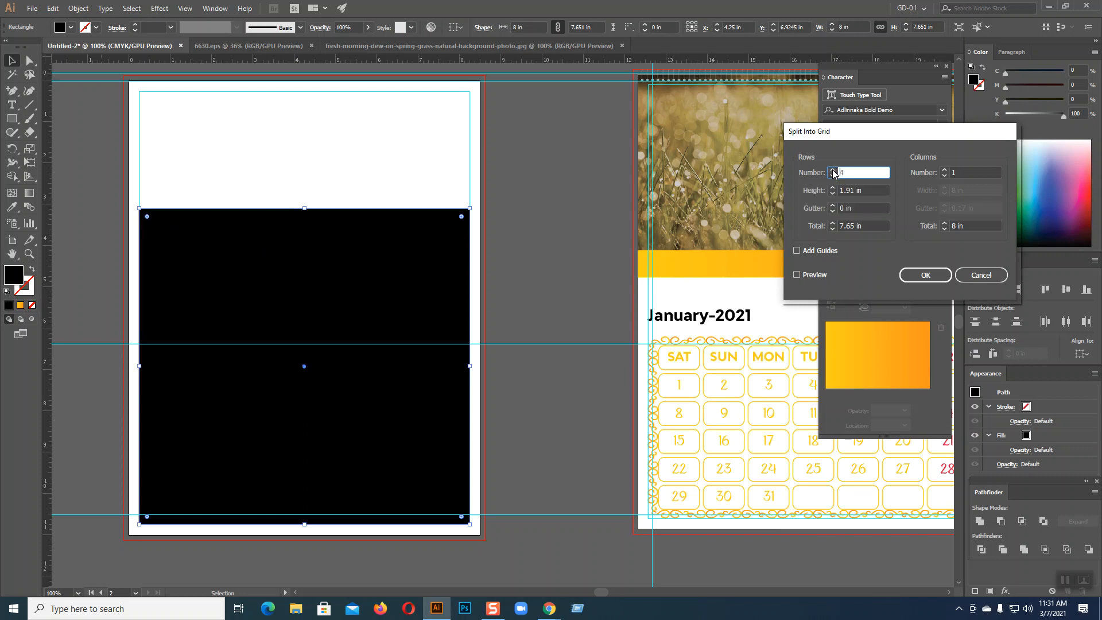
{"action": "left_click", "coordinate": [797, 274]}
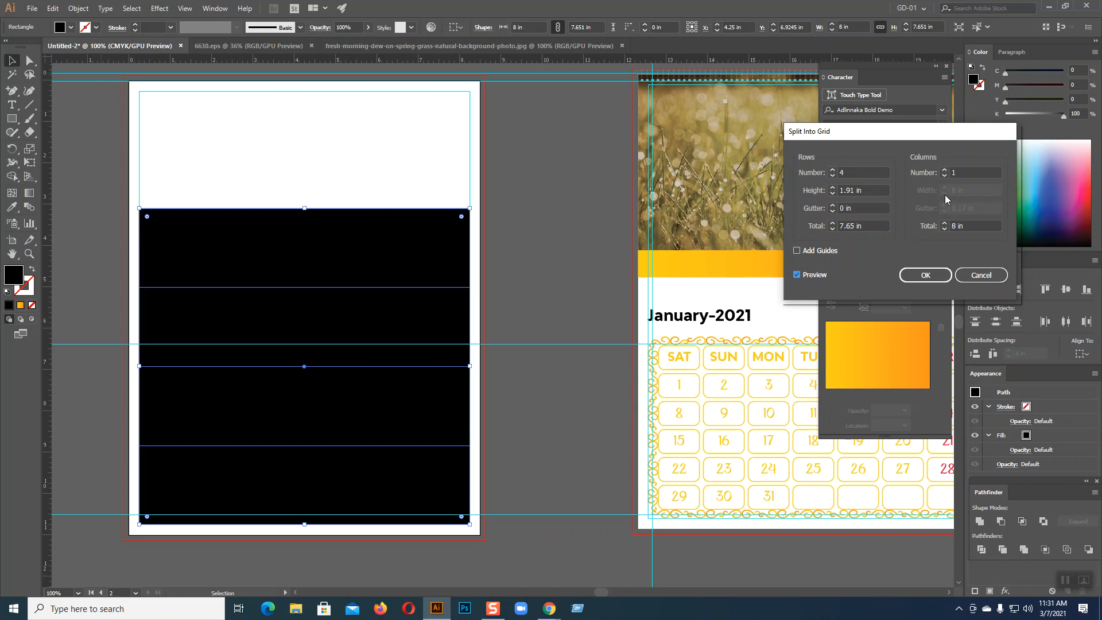
{"action": "left_click", "coordinate": [944, 170]}
{"action": "left_click", "coordinate": [945, 170]}
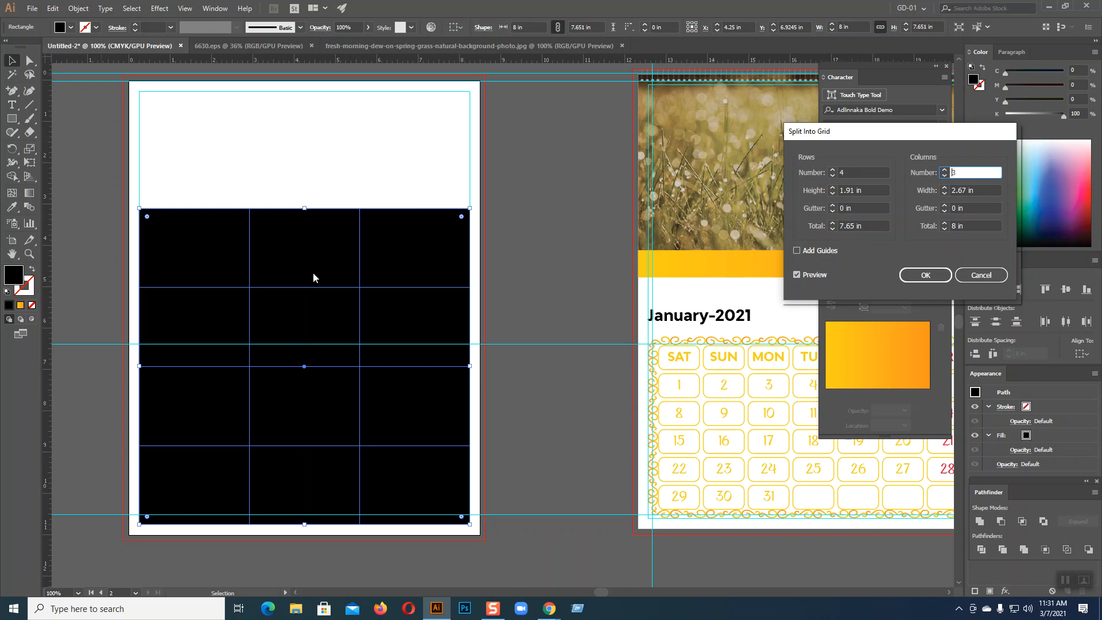
{"action": "left_click", "coordinate": [842, 209]}
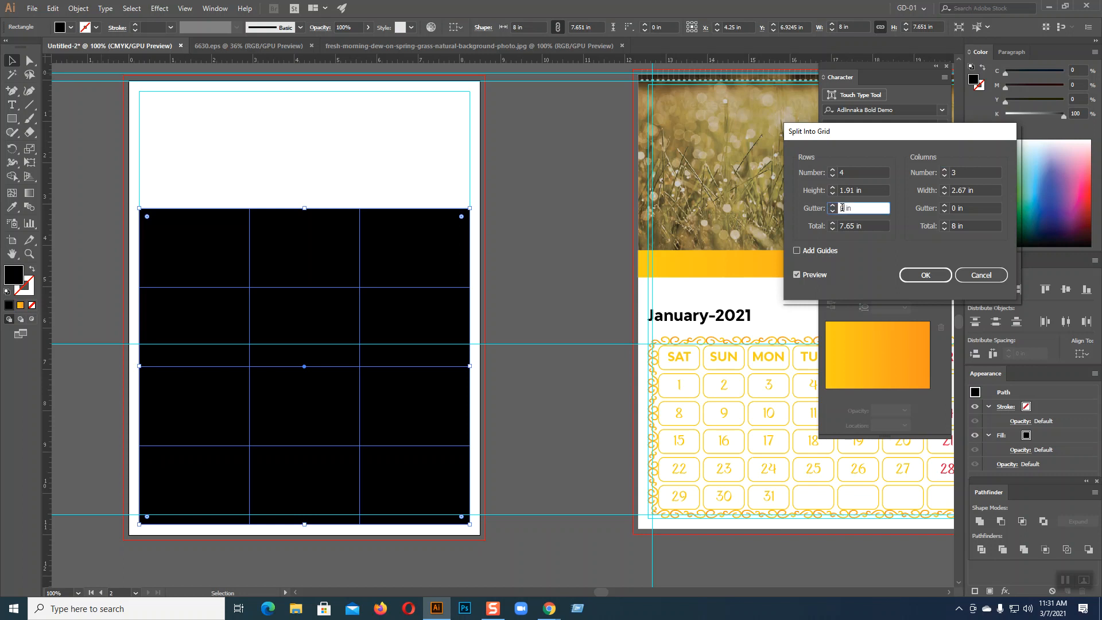
{"action": "type", "text": ".1"}
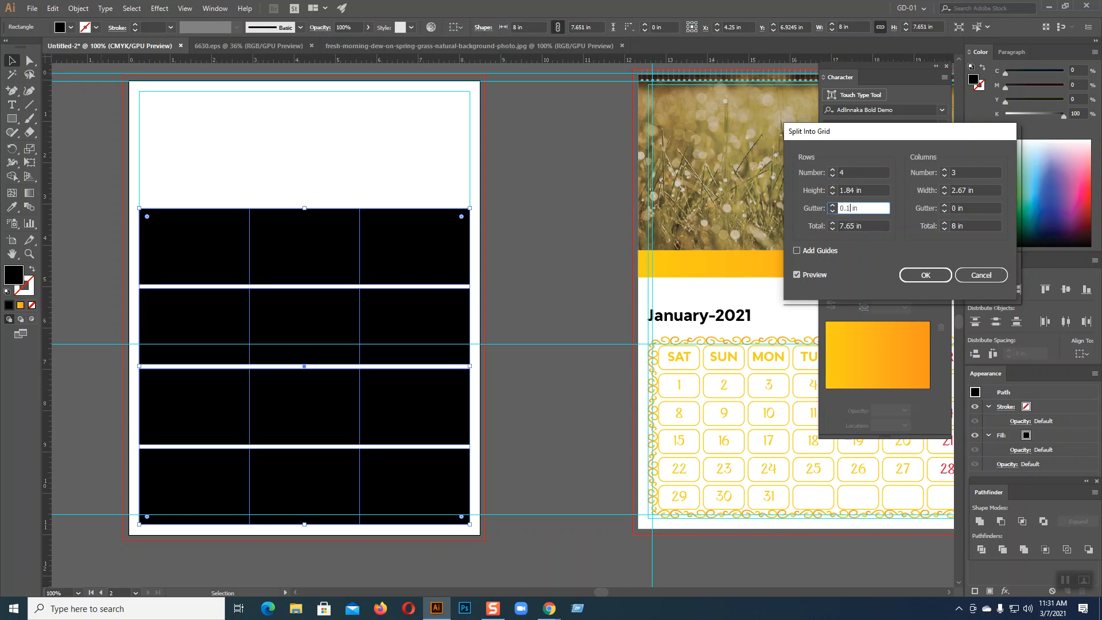
{"action": "left_click", "coordinate": [954, 208]}
{"action": "type", "text": ".1"}
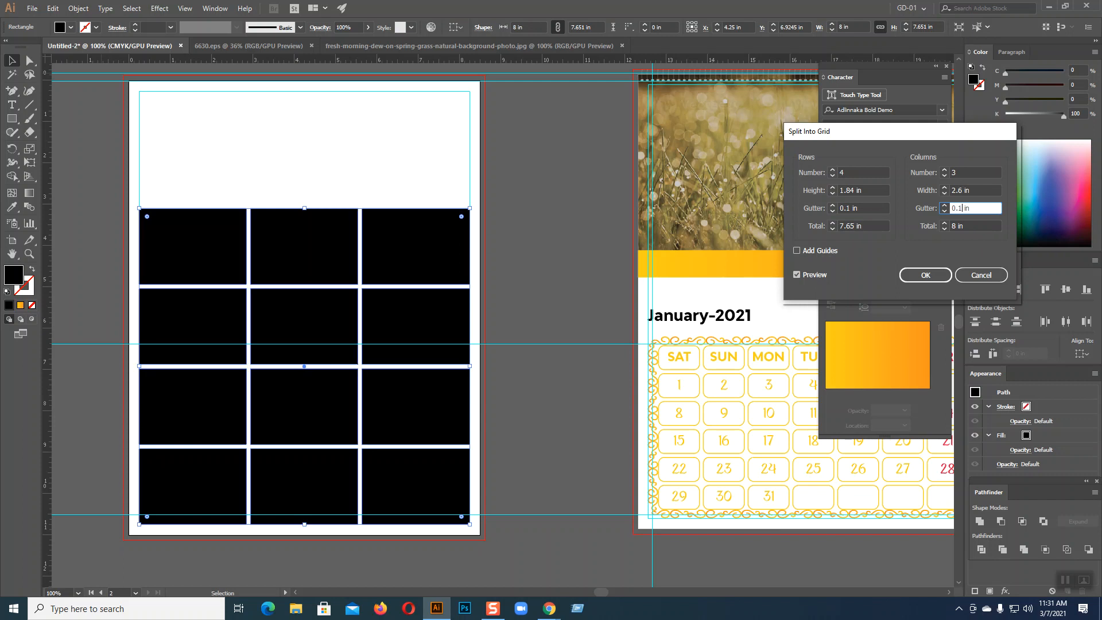
{"action": "left_click", "coordinate": [921, 278]}
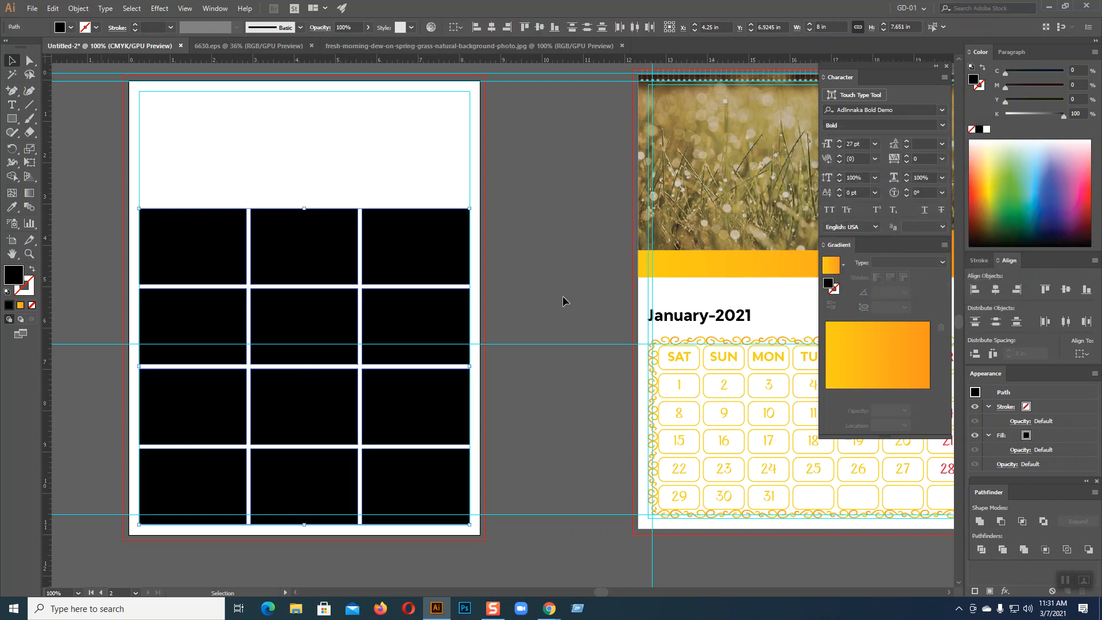
Lower the grid's top edge slightly, then select the whole grid
{"action": "left_click_drag", "start_coordinate": [306, 213], "coordinate": [300, 219]}
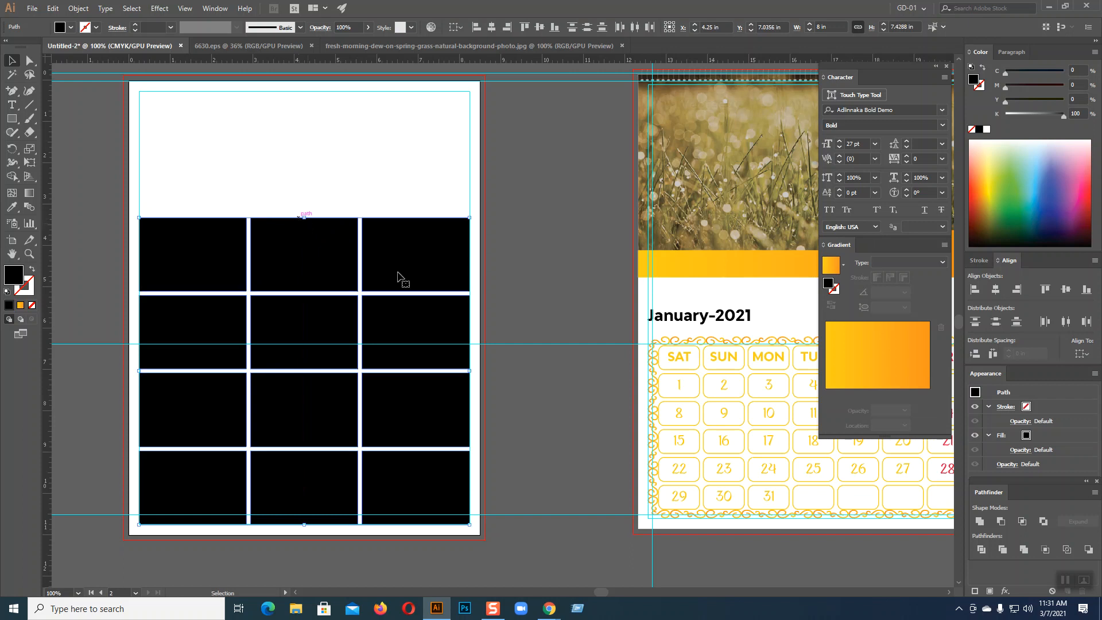
{"action": "left_click", "coordinate": [535, 315]}
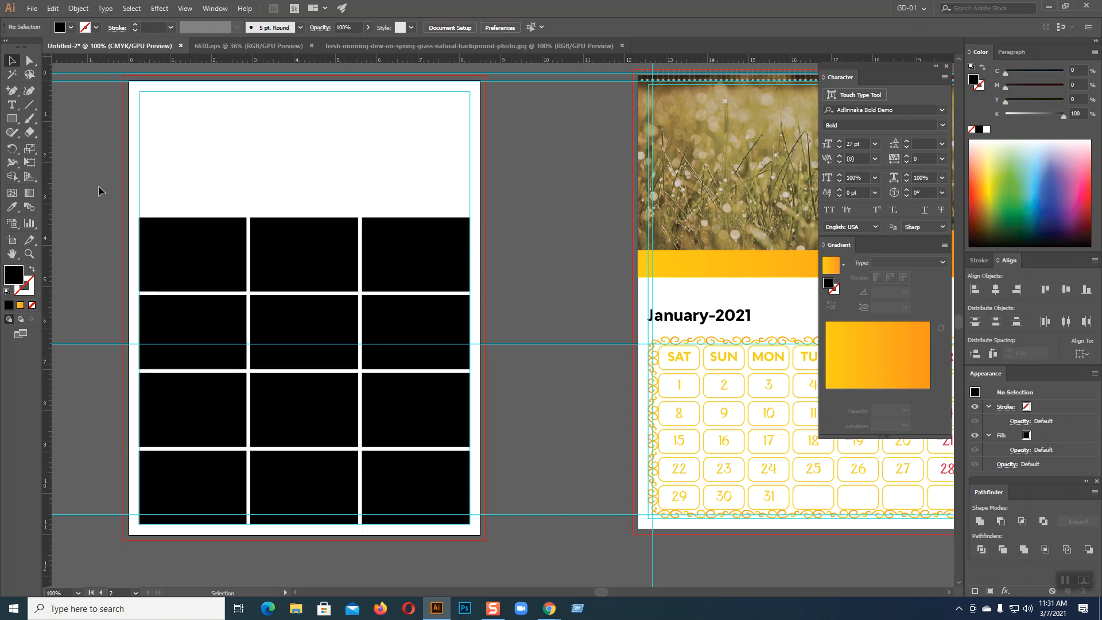
{"action": "left_click_drag", "start_coordinate": [116, 198], "coordinate": [522, 540]}
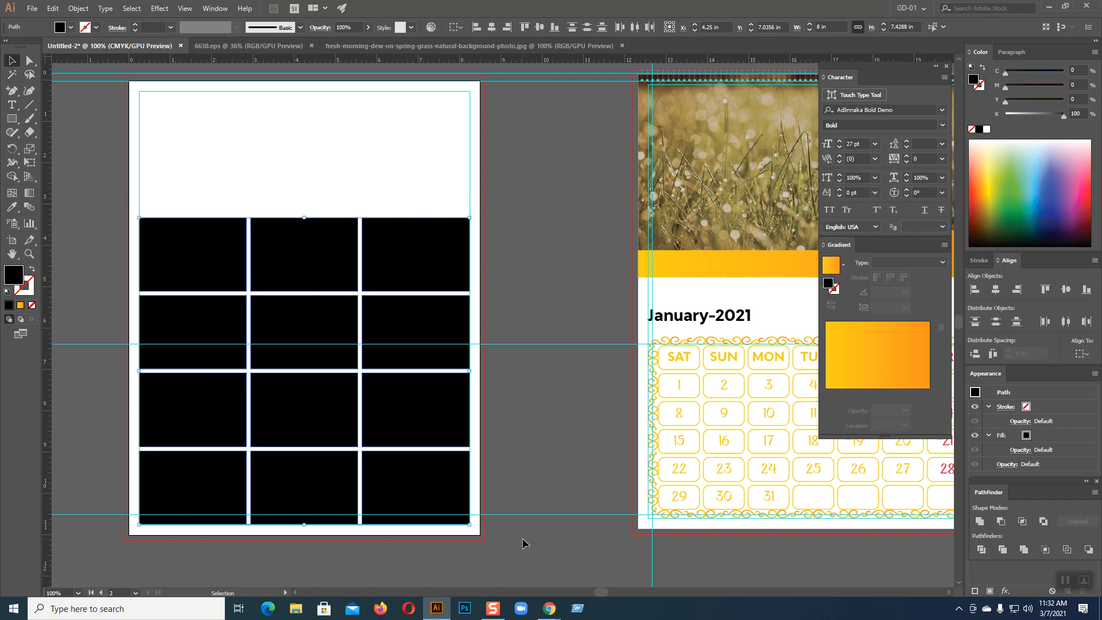
Zoom in on the three small calendars and convert the third calendar's text to outlines
{"action": "left_click", "coordinate": [544, 473]}
{"action": "key", "text": "space"}
{"action": "left_click_drag", "start_coordinate": [586, 440], "coordinate": [283, 405]}
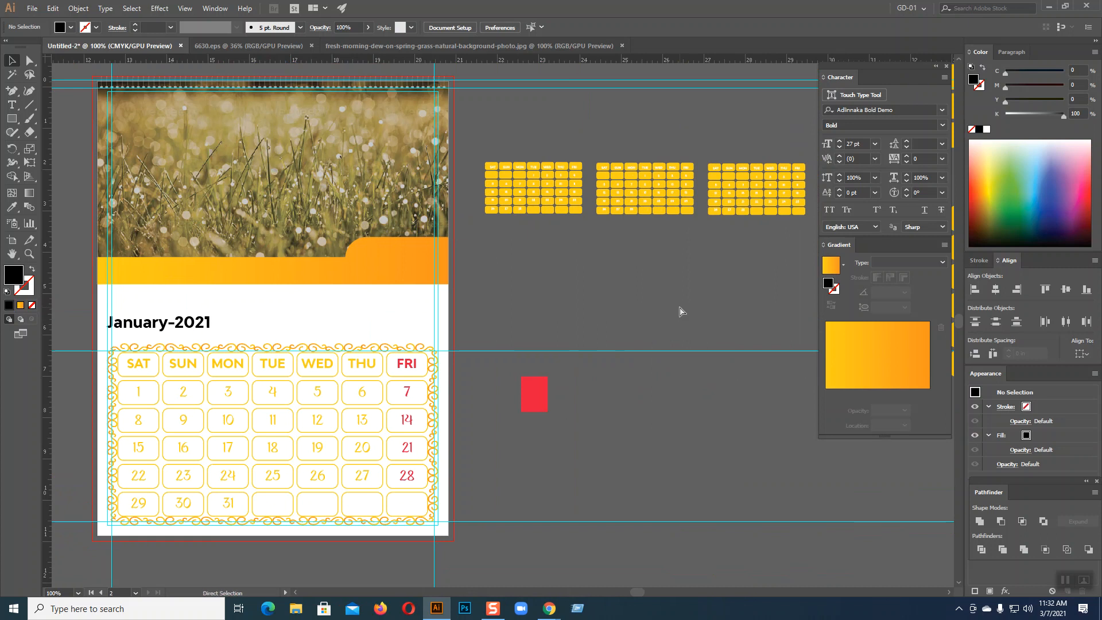
{"action": "key", "text": "ctrl+plus"}
{"action": "key", "text": "ctrl+plus"}
{"action": "key", "text": "space"}
{"action": "left_click_drag", "start_coordinate": [684, 216], "coordinate": [270, 556]}
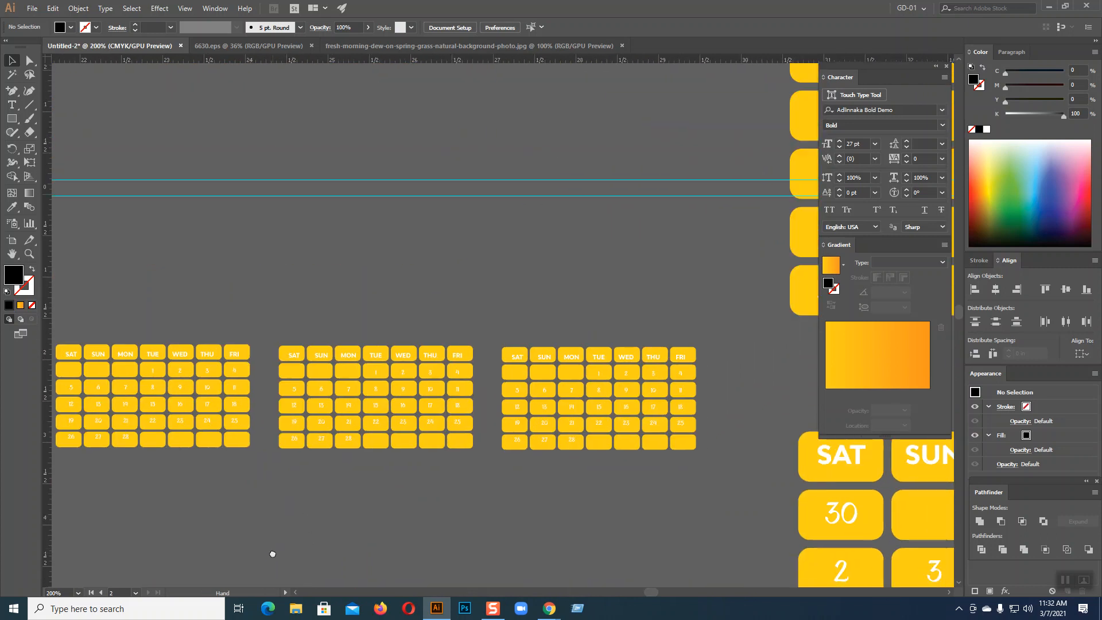
{"action": "left_click", "coordinate": [599, 392]}
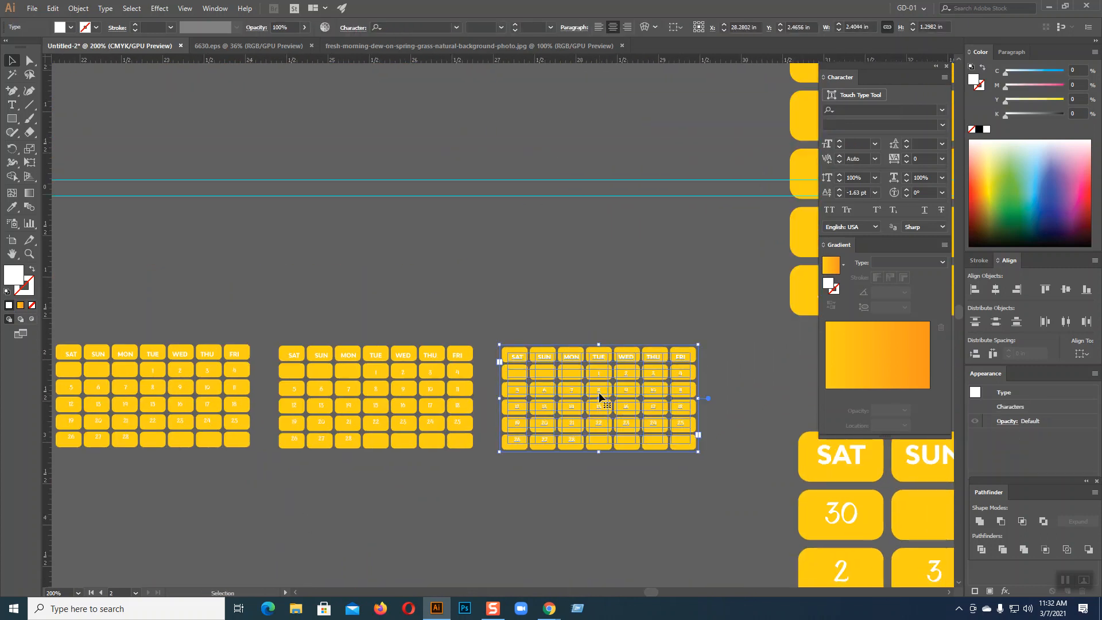
{"action": "right_click", "coordinate": [579, 380]}
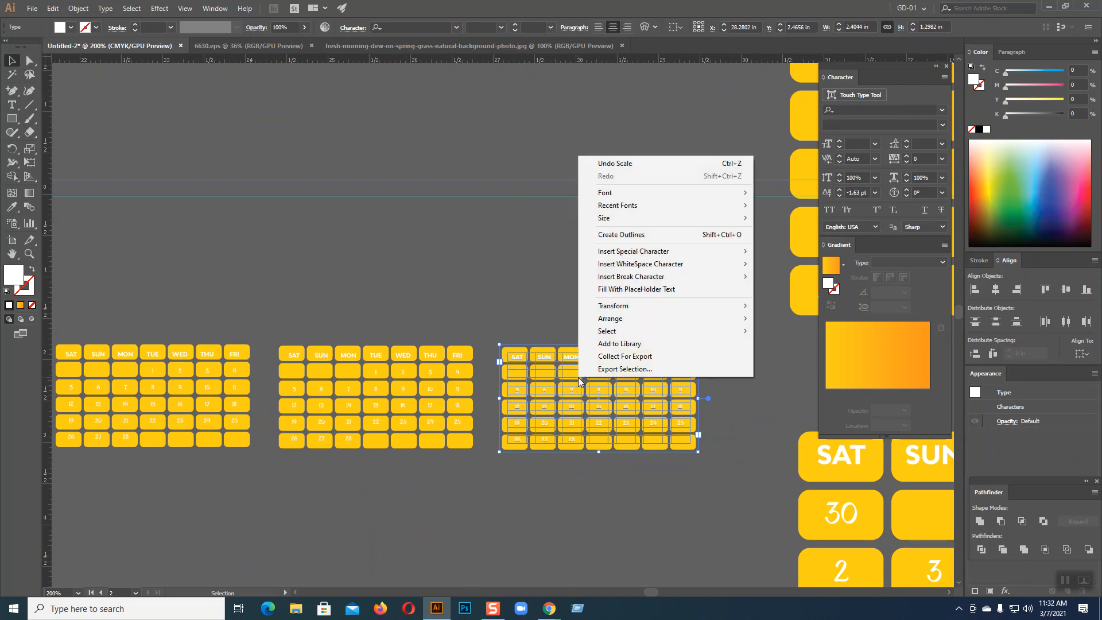
{"action": "left_click", "coordinate": [621, 234]}
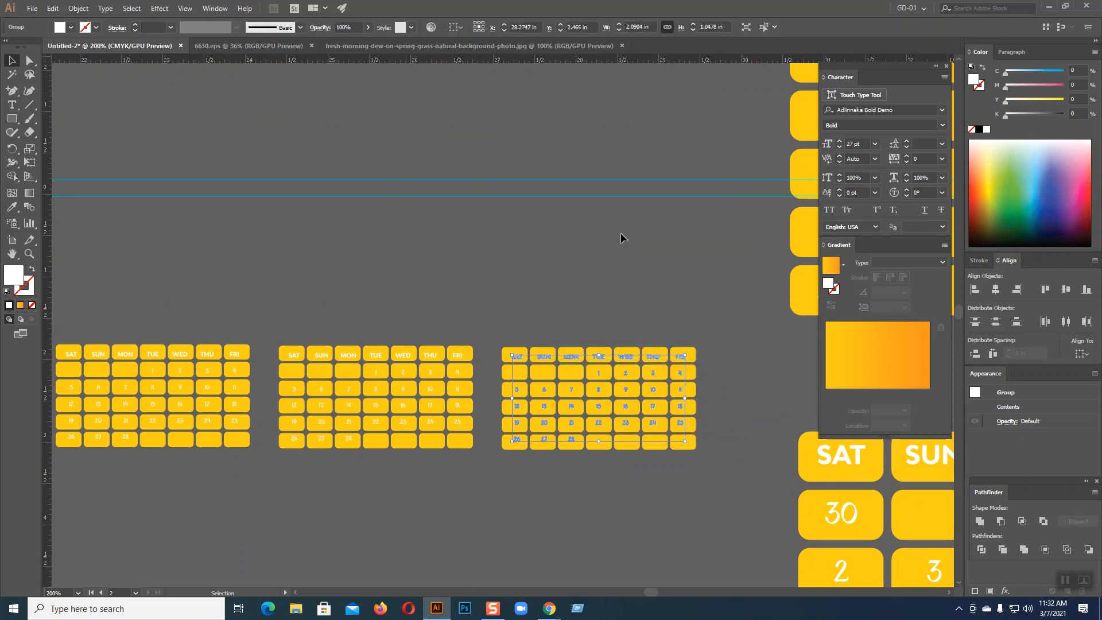
Select all parts of the outlined third calendar and group them
{"action": "left_click", "coordinate": [620, 260]}
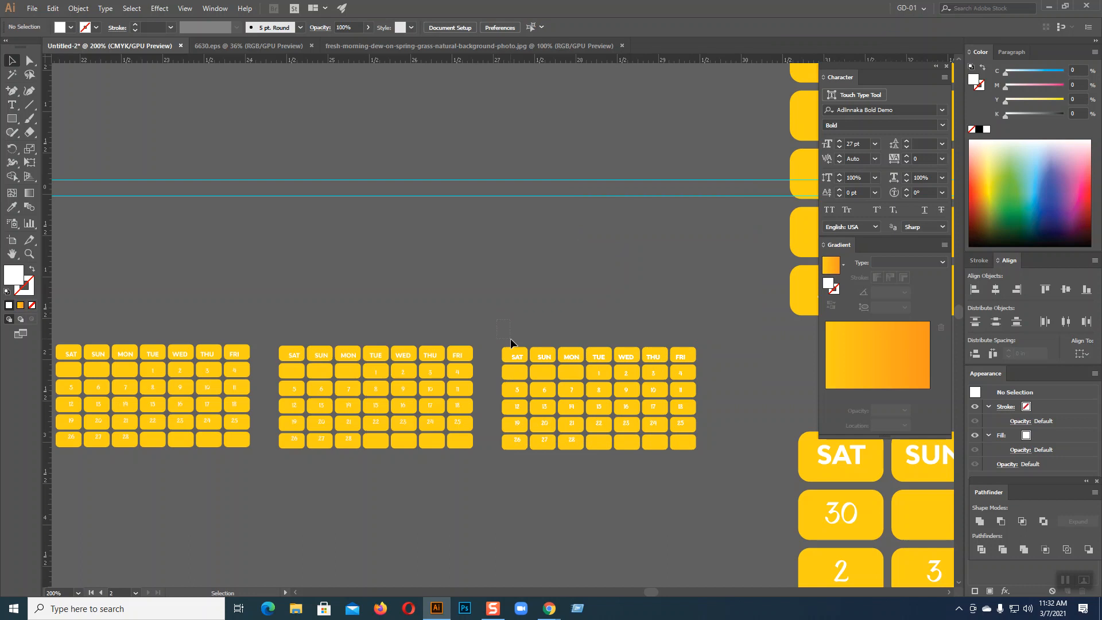
{"action": "left_click_drag", "start_coordinate": [721, 475], "coordinate": [738, 475]}
{"action": "right_click", "coordinate": [633, 399]}
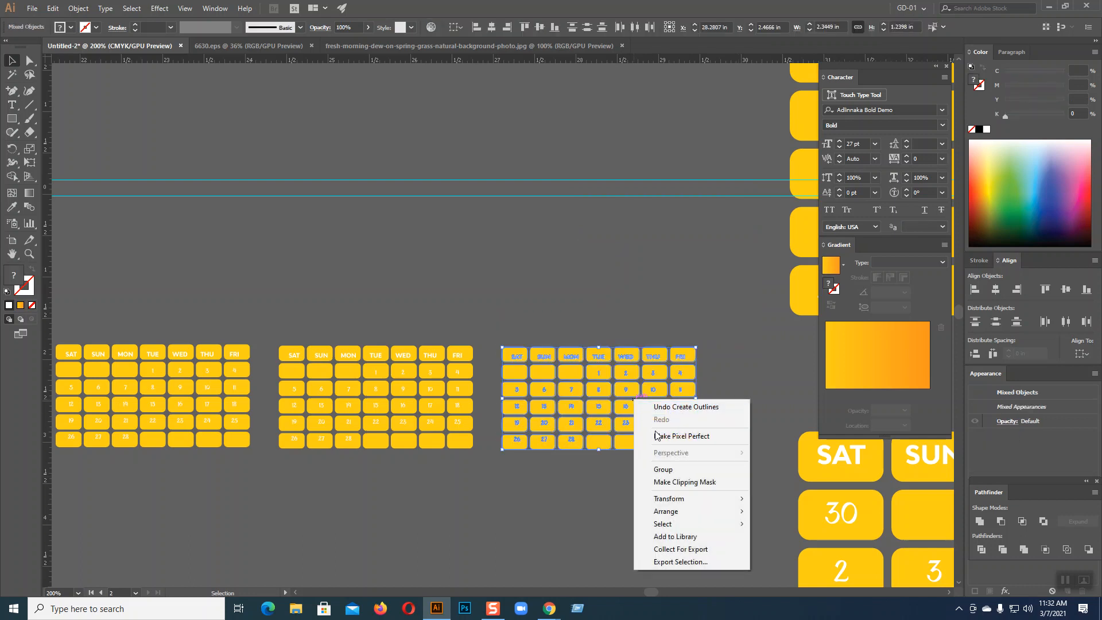
{"action": "left_click", "coordinate": [664, 469]}
Move the grouped calendar onto the page and shrink it over the first black cell
{"action": "left_click_drag", "start_coordinate": [650, 426], "coordinate": [347, 293]}
{"action": "scroll", "coordinate": [347, 293], "scroll_direction": "left", "scroll_amount": 10}
{"action": "scroll", "coordinate": [347, 293], "scroll_direction": "up", "scroll_amount": 2}
{"action": "left_click_drag", "start_coordinate": [684, 287], "coordinate": [130, 162]}
{"action": "left_click_drag", "start_coordinate": [211, 268], "coordinate": [635, 223]}
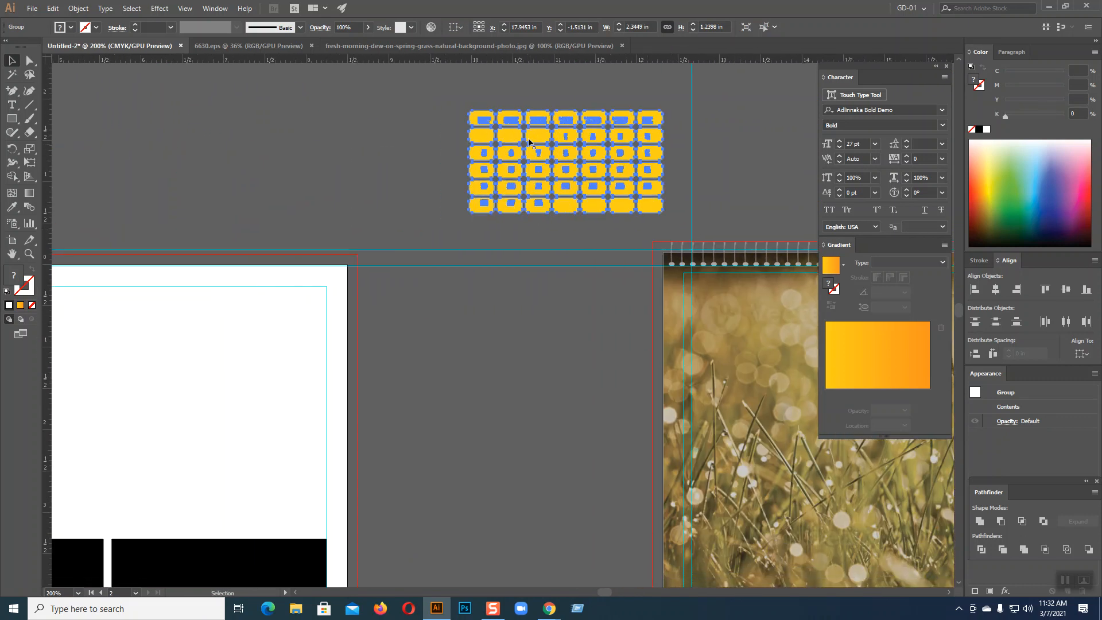
{"action": "left_click_drag", "start_coordinate": [517, 121], "coordinate": [140, 232]}
{"action": "left_click_drag", "start_coordinate": [198, 369], "coordinate": [641, 229]}
{"action": "left_click_drag", "start_coordinate": [615, 87], "coordinate": [261, 283]}
{"action": "left_click_drag", "start_coordinate": [330, 316], "coordinate": [223, 492]}
Bring the calendar in front of the first black cell, enlarge it to fill the cell, and nudge it up
{"action": "right_click", "coordinate": [274, 513]}
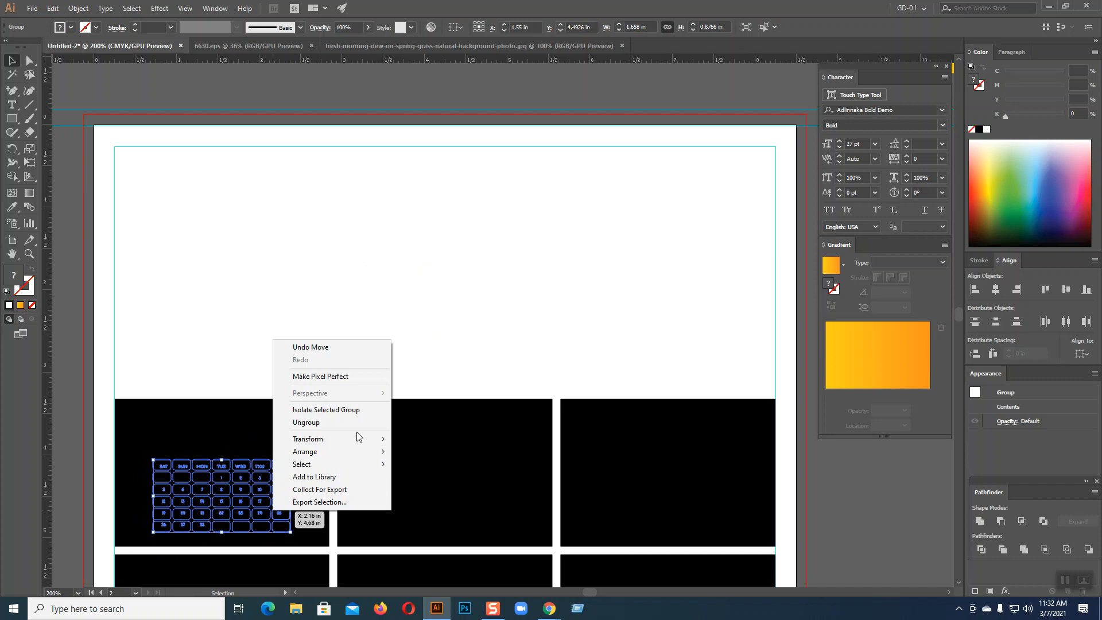
{"action": "mouse_move", "coordinate": [361, 457]}
{"action": "left_click", "coordinate": [413, 452]}
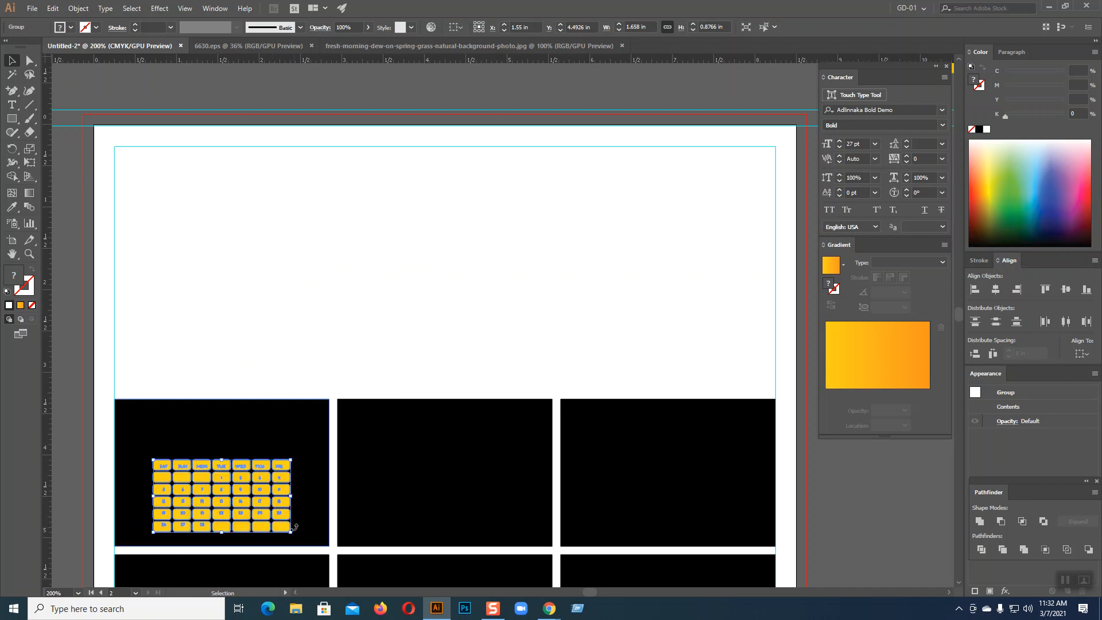
{"action": "left_click_drag", "start_coordinate": [290, 531], "coordinate": [332, 549]}
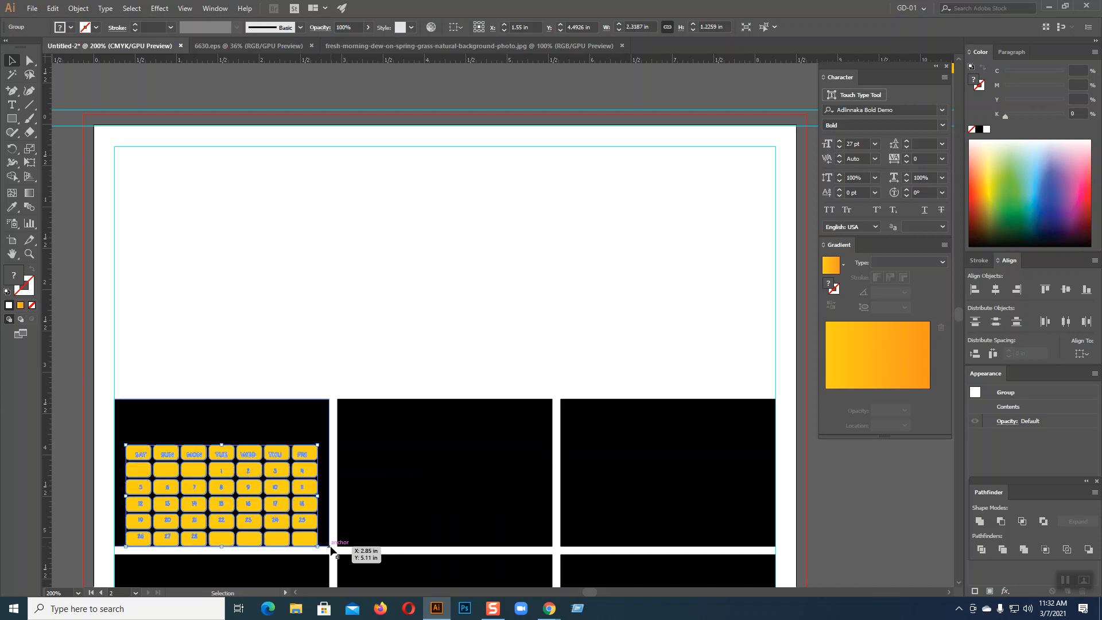
{"action": "key", "text": "Up"}
{"action": "key", "text": "Up"}
{"action": "key", "text": "Up"}
{"action": "key", "text": "Up"}
{"action": "key", "text": "Up"}
{"action": "key", "text": "Up"}
{"action": "key", "text": "Up"}
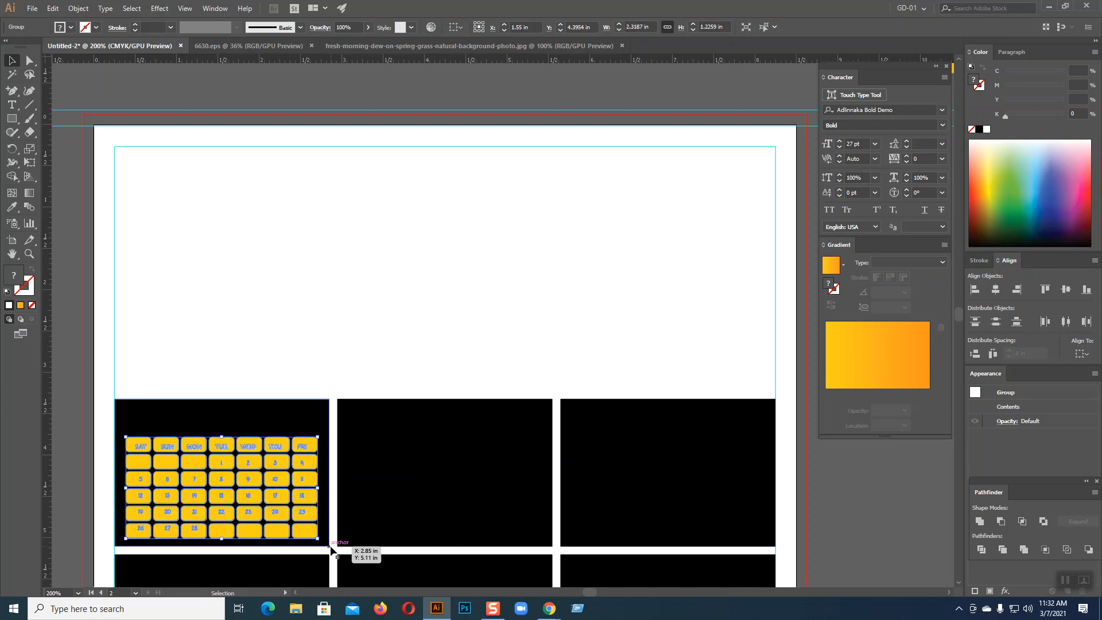
{"action": "scroll", "coordinate": [413, 239], "scroll_direction": "down", "scroll_amount": 3}
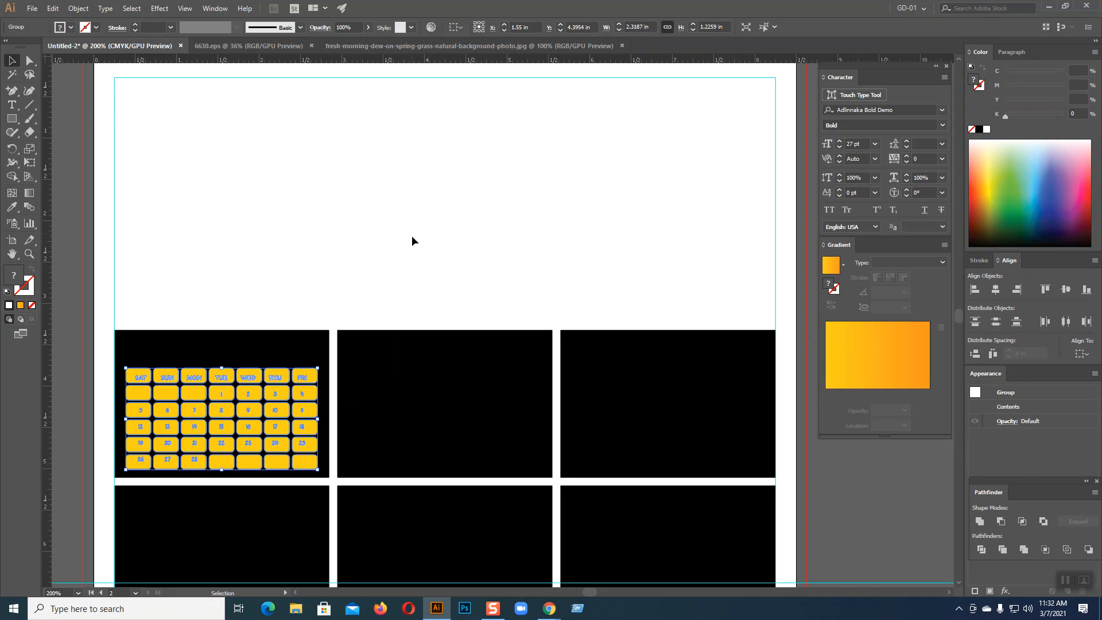
{"action": "scroll", "coordinate": [300, 273], "scroll_direction": "down", "scroll_amount": 1}
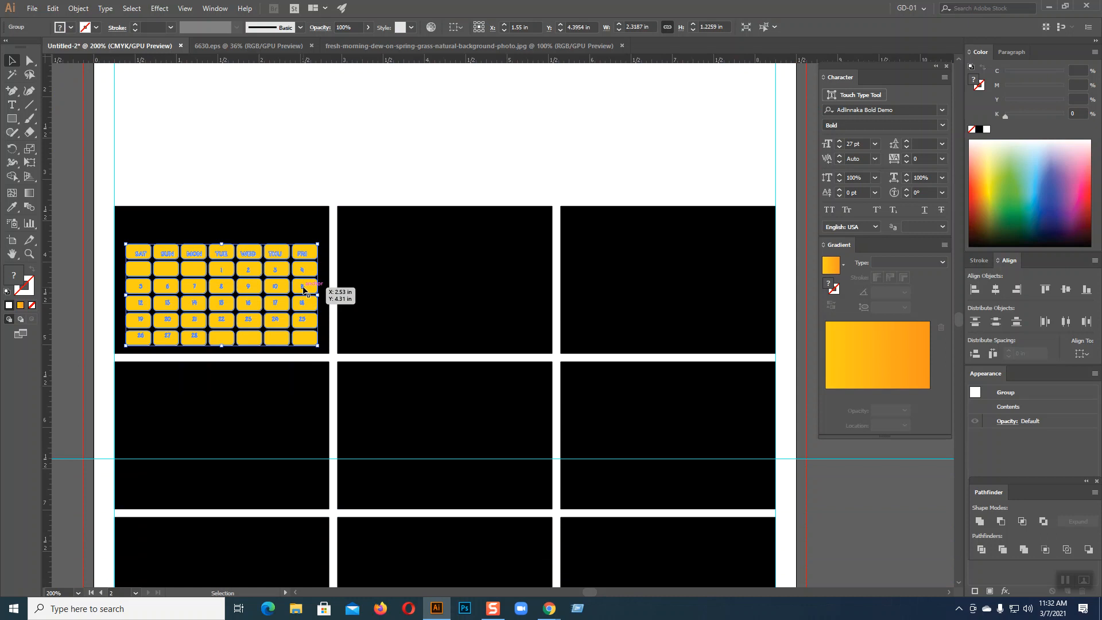
Copy the calendar into the middle and third black cells of the first row
{"action": "left_click_drag", "start_coordinate": [305, 290], "coordinate": [527, 292]}
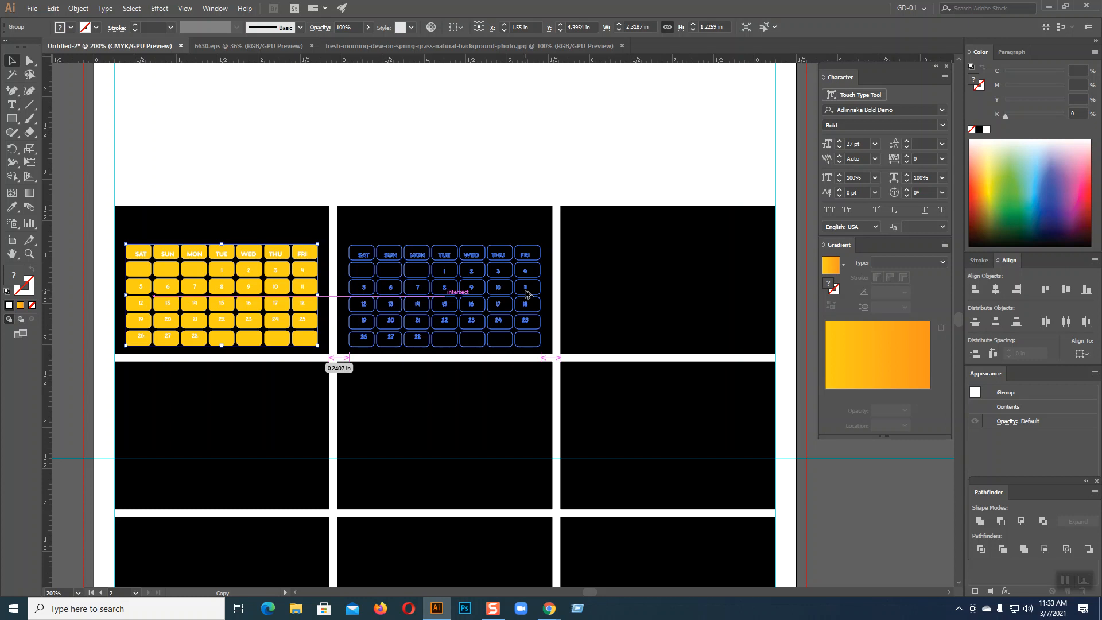
{"action": "left_click_drag", "start_coordinate": [527, 294], "coordinate": [528, 294]}
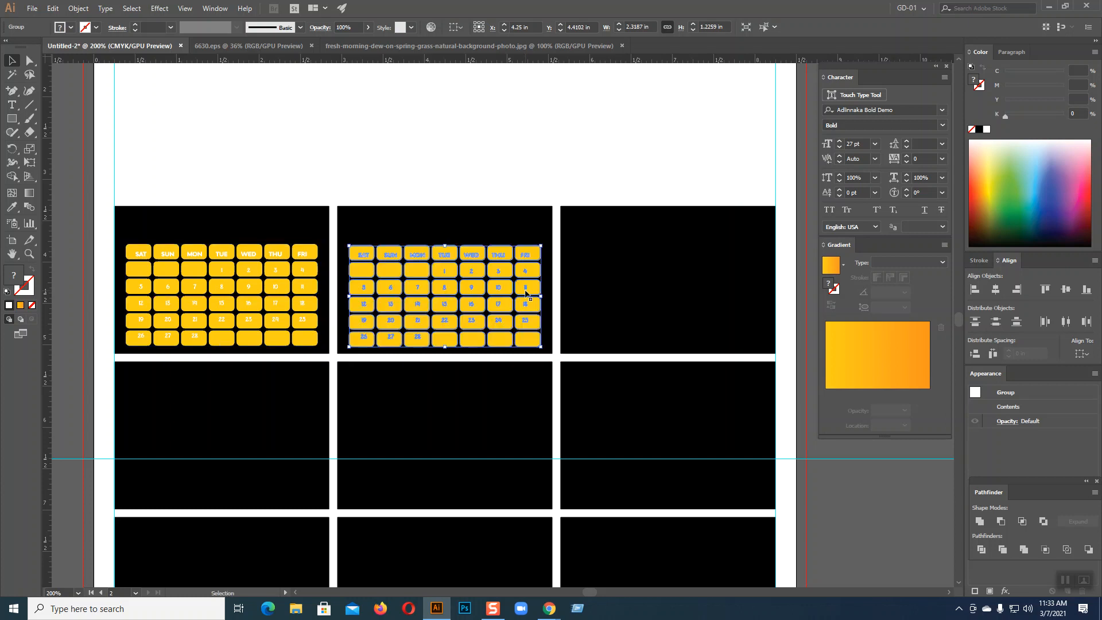
{"action": "key", "text": "Up"}
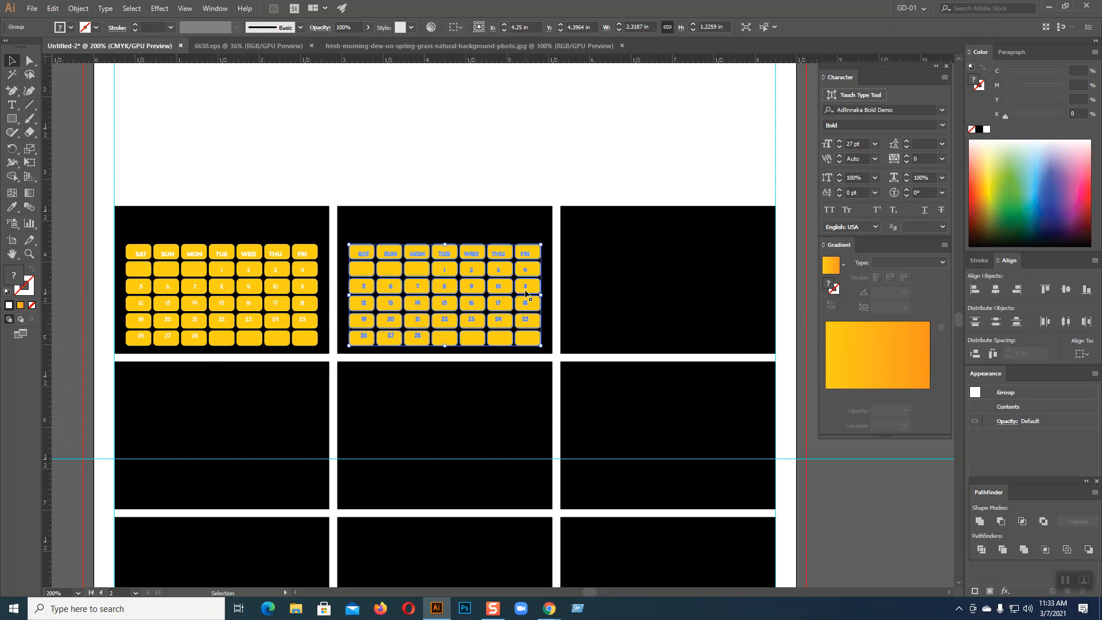
{"action": "left_click_drag", "start_coordinate": [526, 291], "coordinate": [706, 288]}
{"action": "left_click_drag", "start_coordinate": [705, 289], "coordinate": [700, 288]}
Copy the row of three calendars into the remaining rows, then deselect and zoom out
{"action": "scroll", "coordinate": [697, 288], "scroll_direction": "down", "scroll_amount": 3}
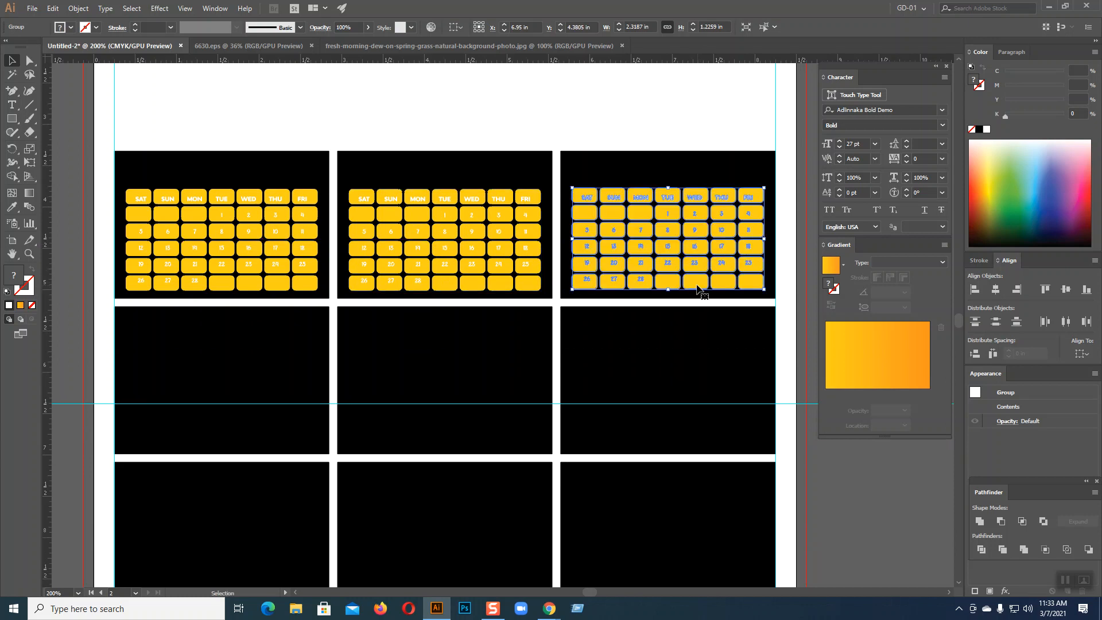
{"action": "left_click", "coordinate": [259, 232]}
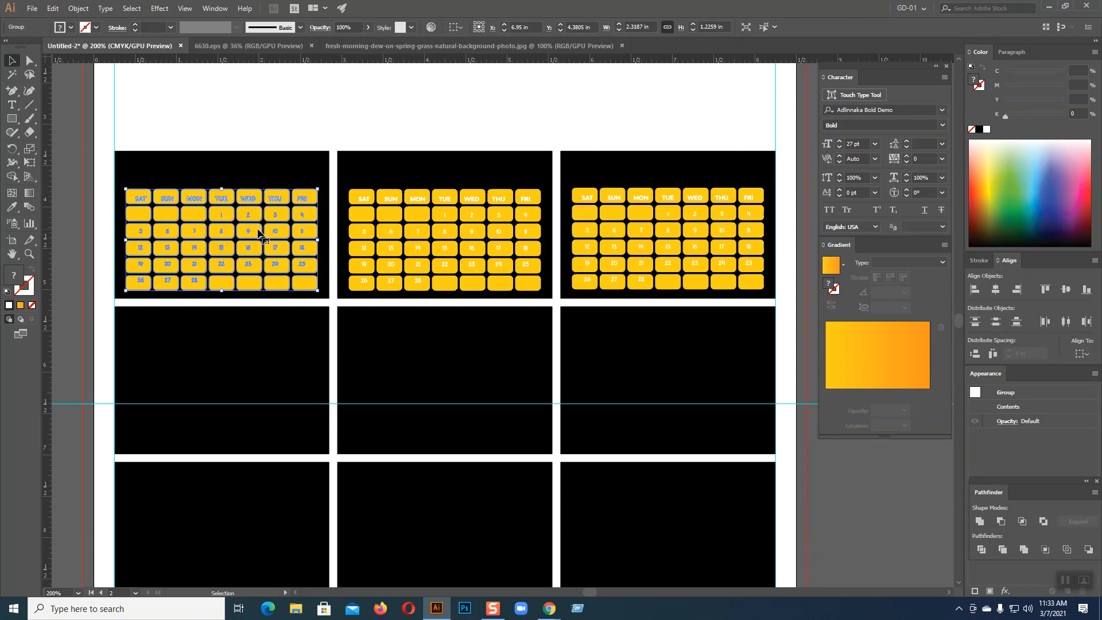
{"action": "left_click", "coordinate": [419, 240], "text": "shift"}
{"action": "left_click", "coordinate": [639, 234], "text": "shift"}
{"action": "scroll", "coordinate": [639, 234], "scroll_direction": "down", "scroll_amount": 6}
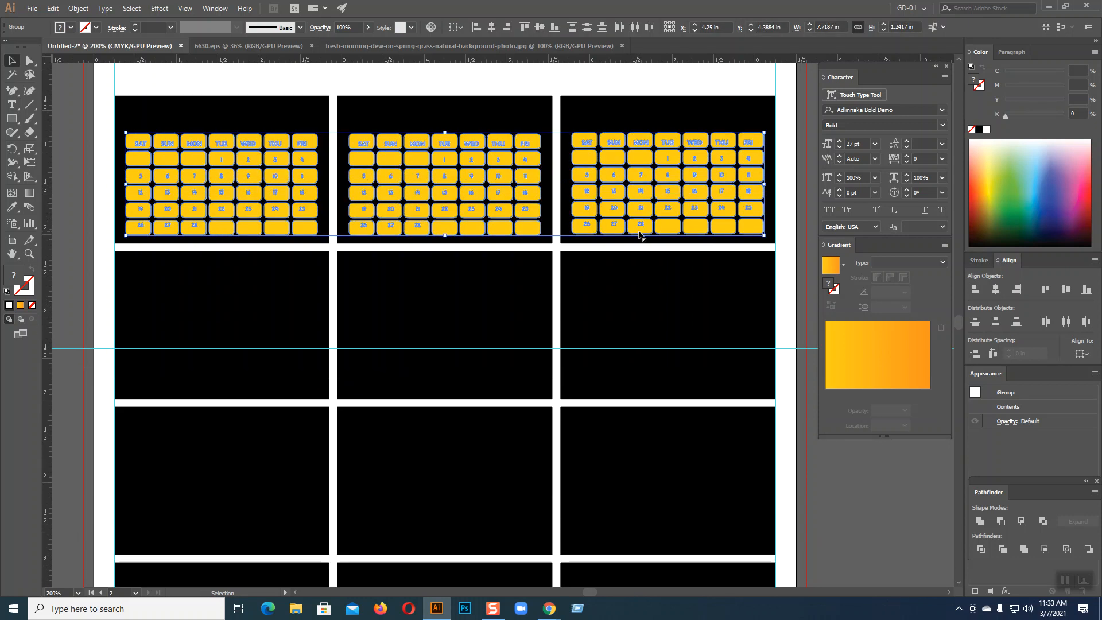
{"action": "left_click_drag", "start_coordinate": [443, 125], "coordinate": [444, 279]}
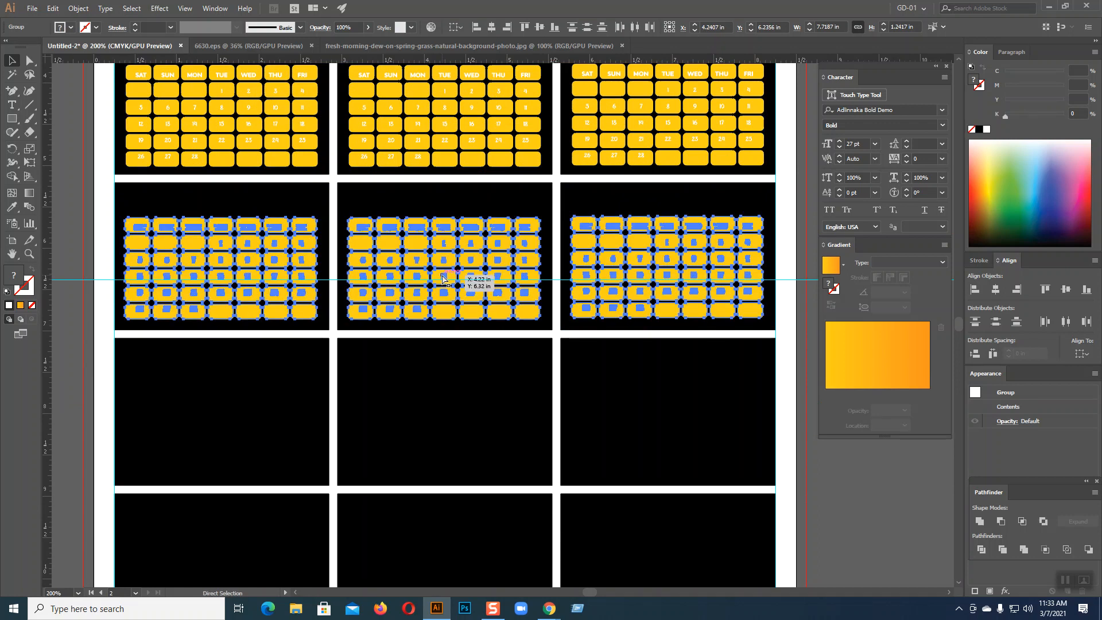
{"action": "key", "text": "ctrl+d"}
{"action": "key", "text": "ctrl+d"}
{"action": "scroll", "coordinate": [444, 280], "scroll_direction": "down", "scroll_amount": 3}
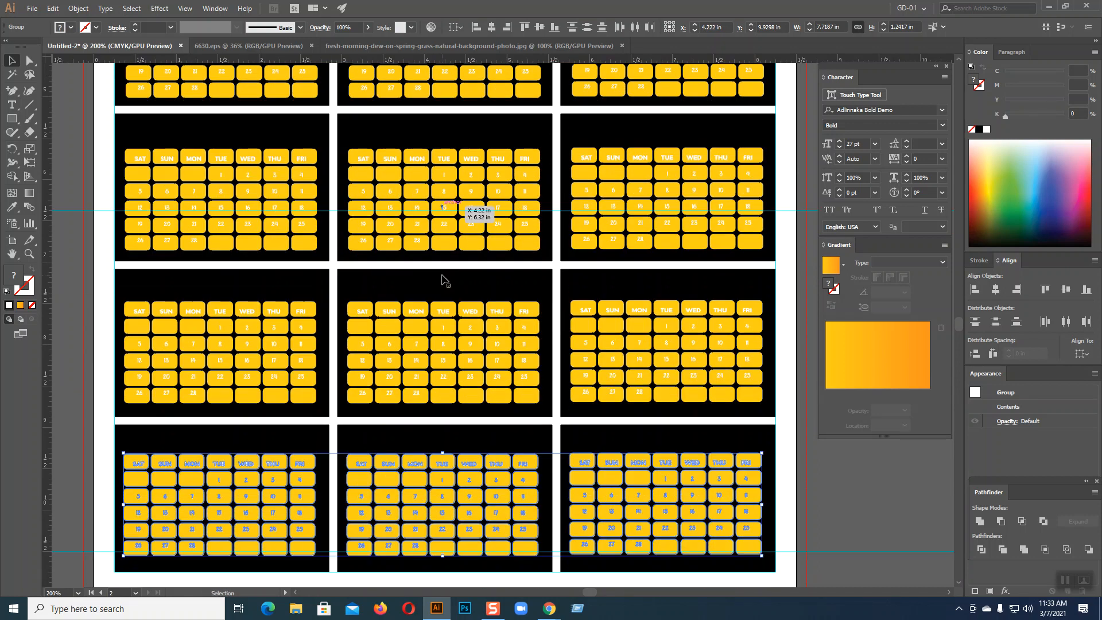
{"action": "key", "text": "ctrl+shift+a"}
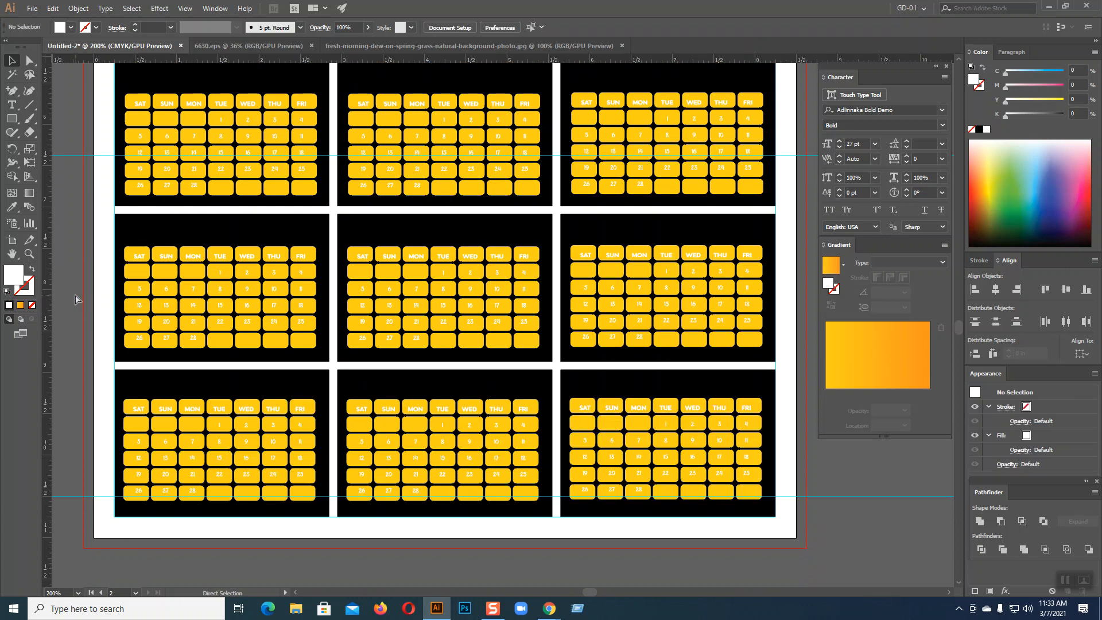
{"action": "key", "text": "ctrl+minus"}
{"action": "key", "text": "ctrl+minus"}
{"action": "key", "text": "ctrl+minus"}
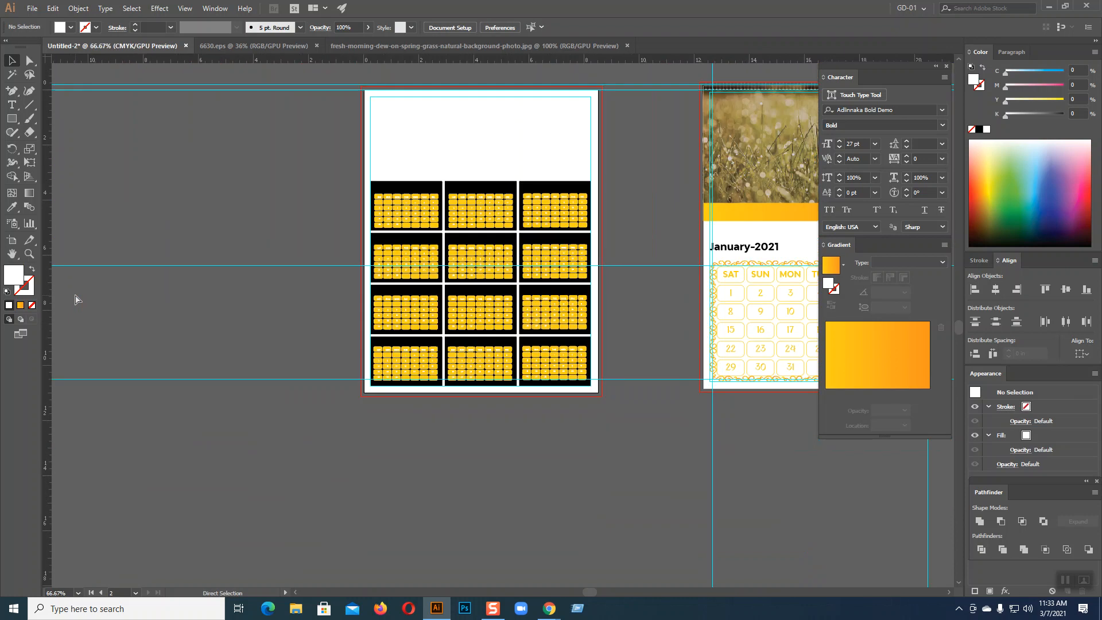
Zoom in and bring the January-2021 calendar into view, selecting its date grid
{"action": "key", "text": "ctrl+plus"}
{"action": "key", "text": "ctrl+plus"}
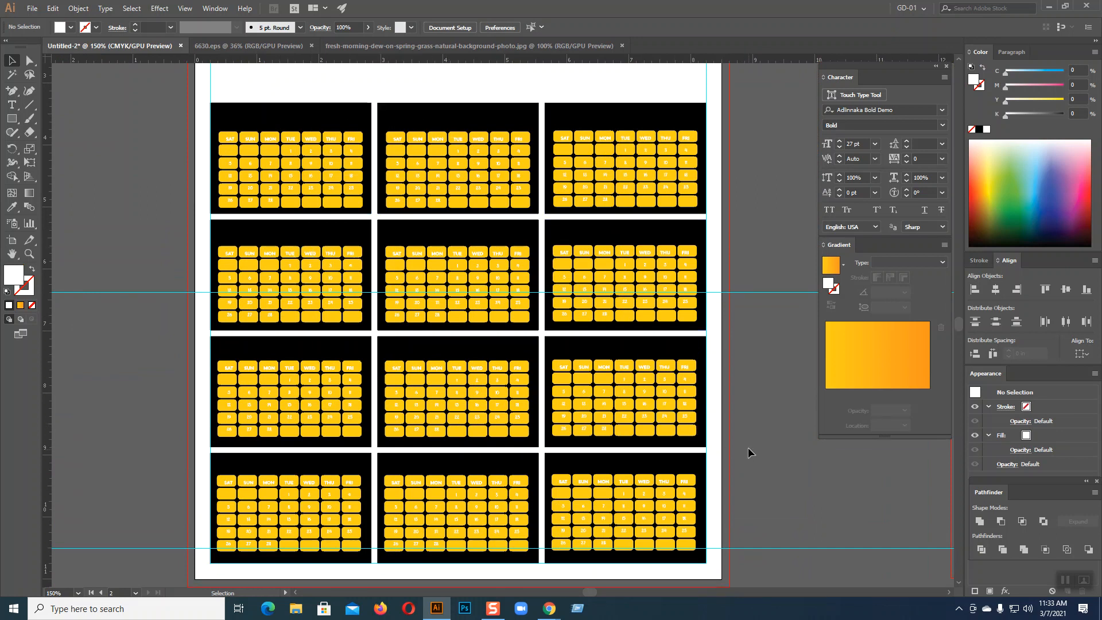
{"action": "left_click_drag", "start_coordinate": [767, 449], "coordinate": [505, 377]}
{"action": "left_click_drag", "start_coordinate": [370, 348], "coordinate": [517, 376]}
{"action": "left_click_drag", "start_coordinate": [549, 290], "coordinate": [167, 281]}
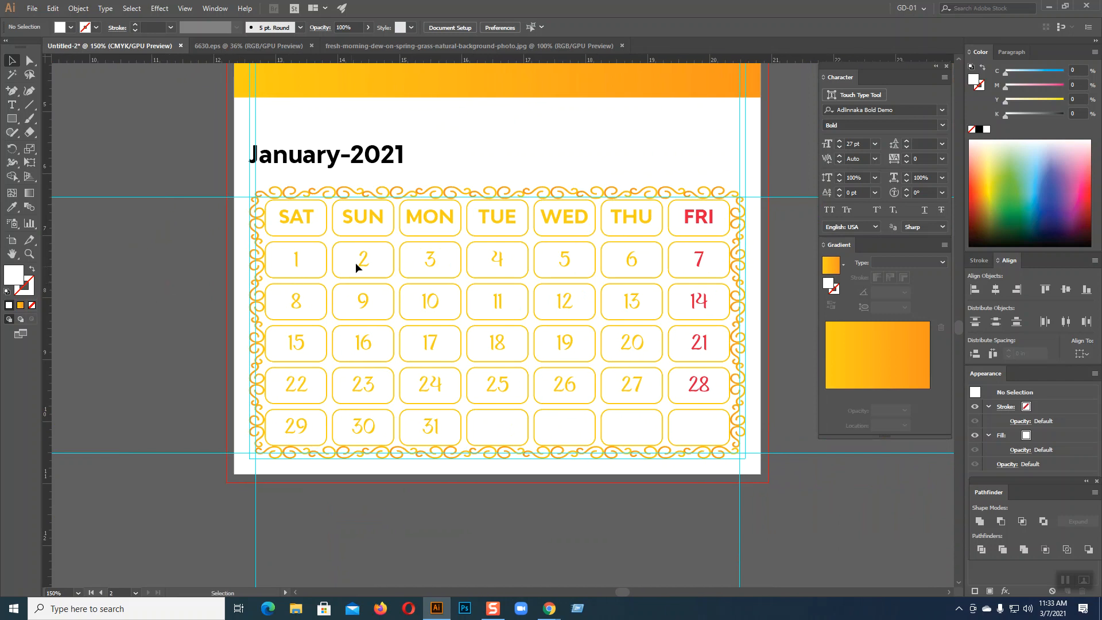
{"action": "left_click", "coordinate": [296, 260]}
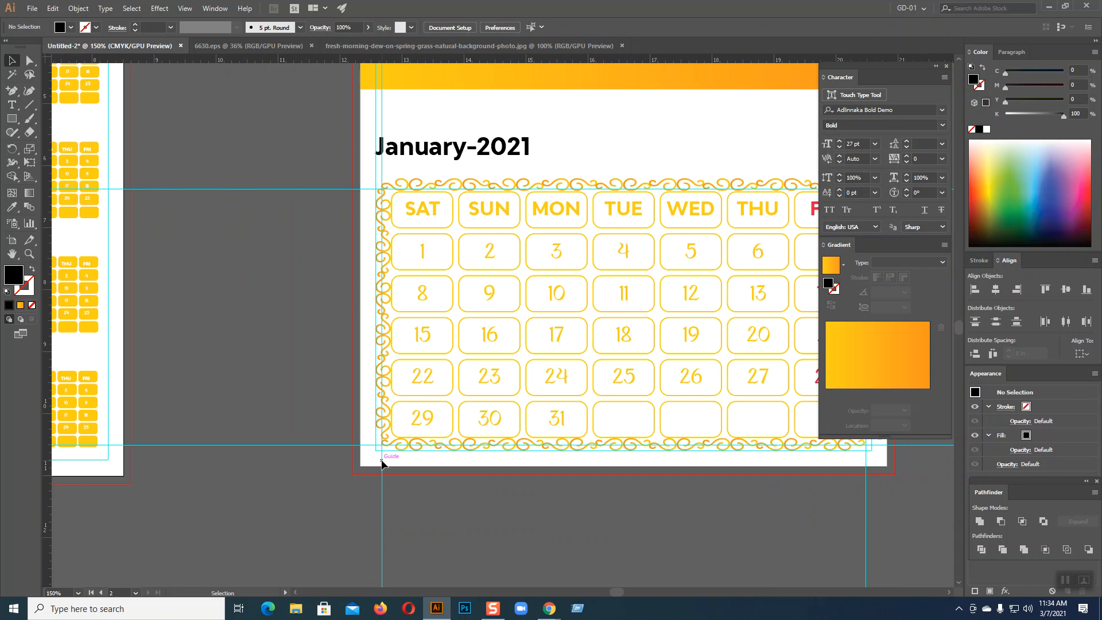
Launch the Avro Bangla keyboard from the Windows Start menu
{"action": "left_click_drag", "start_coordinate": [62, 217], "coordinate": [377, 348]}
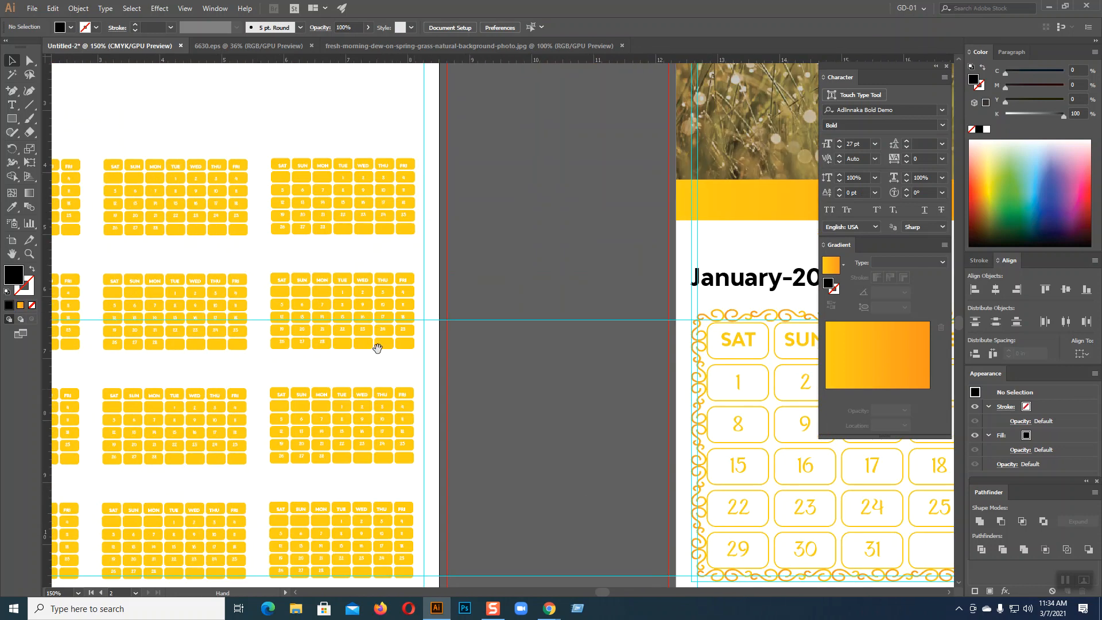
{"action": "left_click_drag", "start_coordinate": [623, 410], "coordinate": [211, 269]}
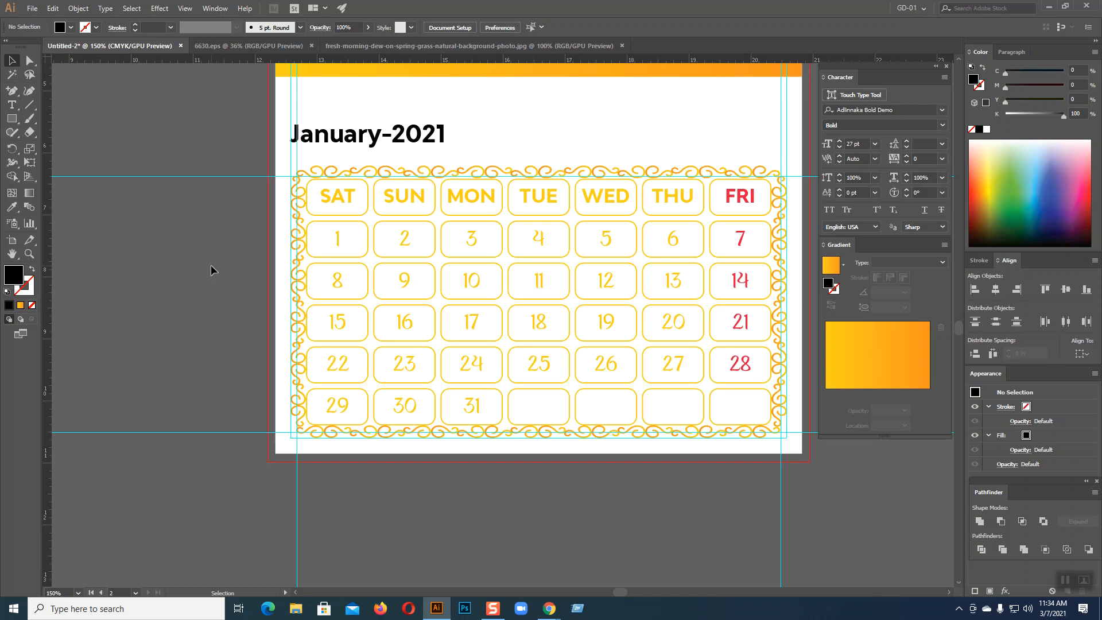
{"action": "left_click", "coordinate": [14, 608]}
{"action": "left_click", "coordinate": [64, 495]}
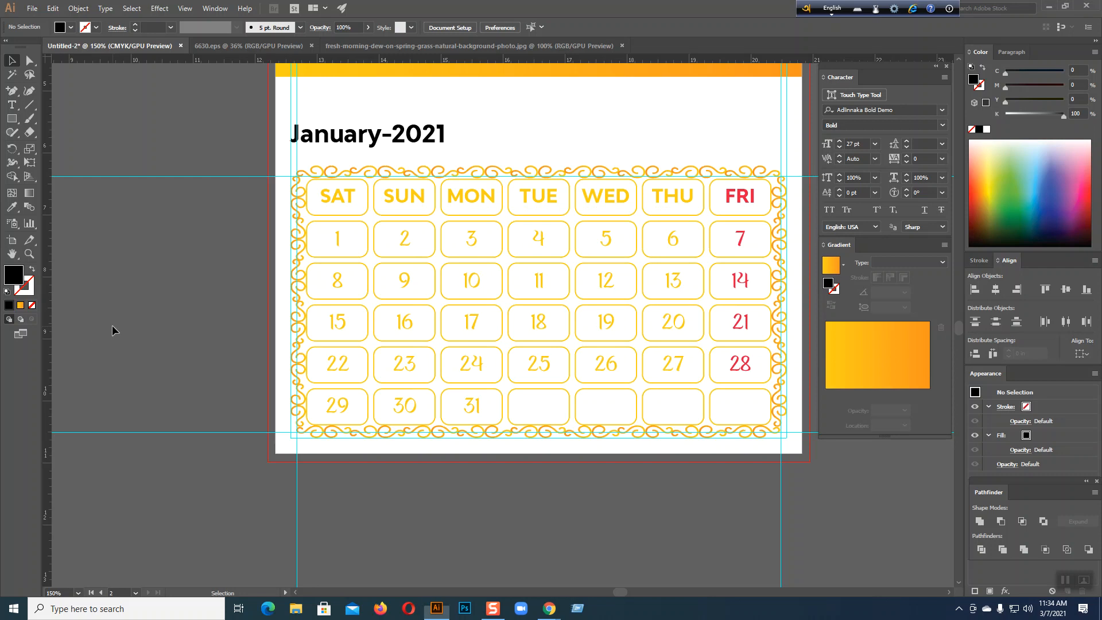
Zoom to 200% centred on the January date grid and pick the Type tool
{"action": "key", "text": "a"}
{"action": "key", "text": "ctrl+equal"}
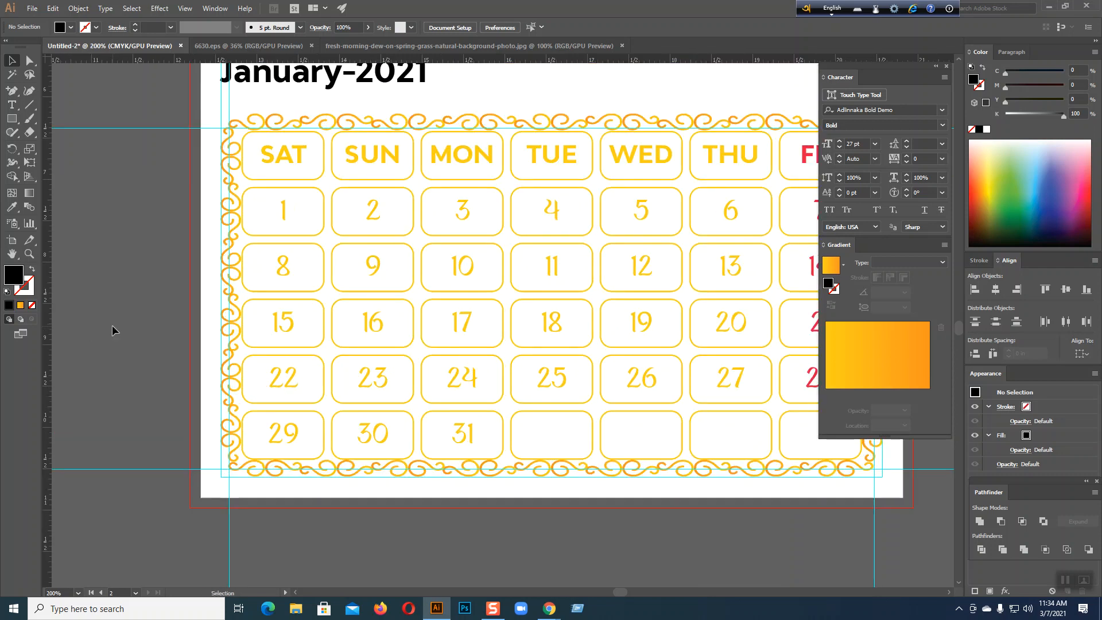
{"action": "left_click_drag", "start_coordinate": [411, 364], "coordinate": [264, 396]}
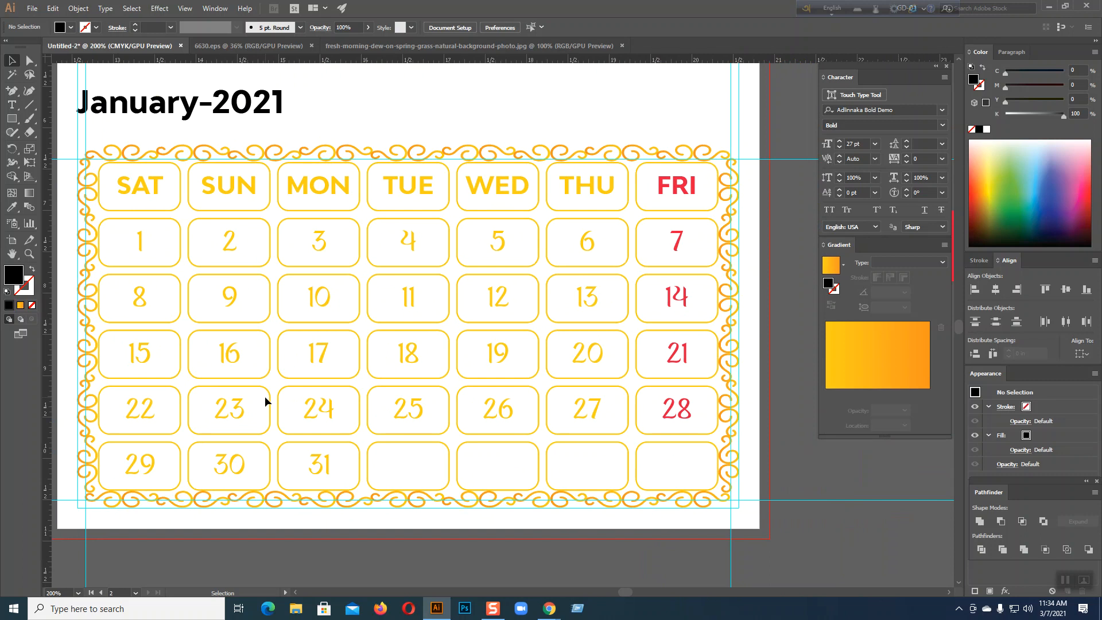
{"action": "left_click", "coordinate": [11, 104]}
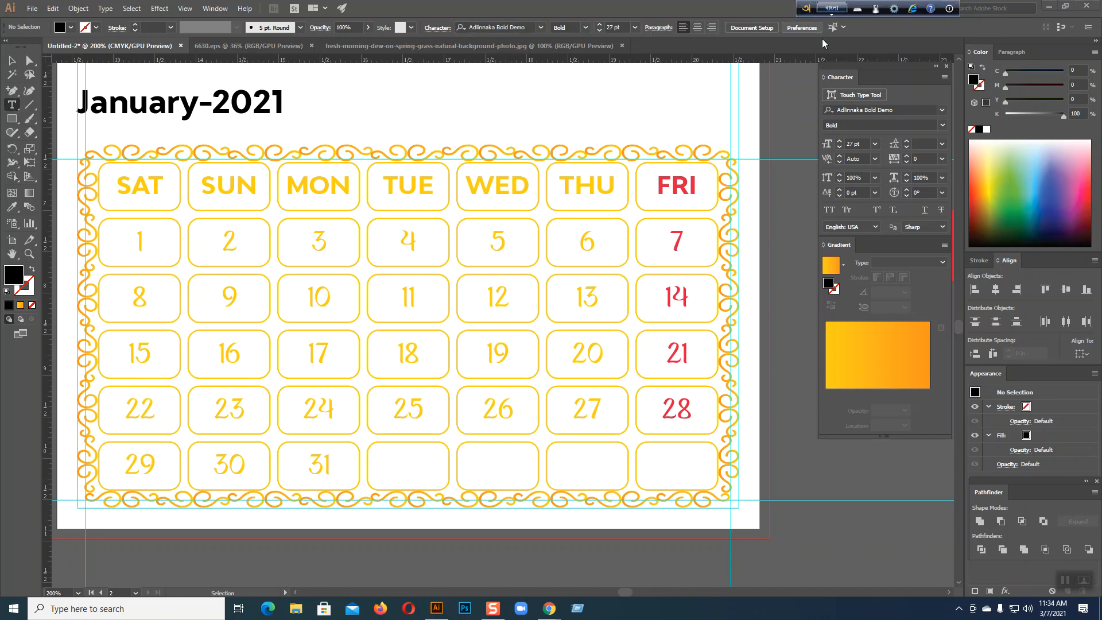
{"action": "scroll", "coordinate": [728, 423], "scroll_direction": "down", "scroll_amount": 4}
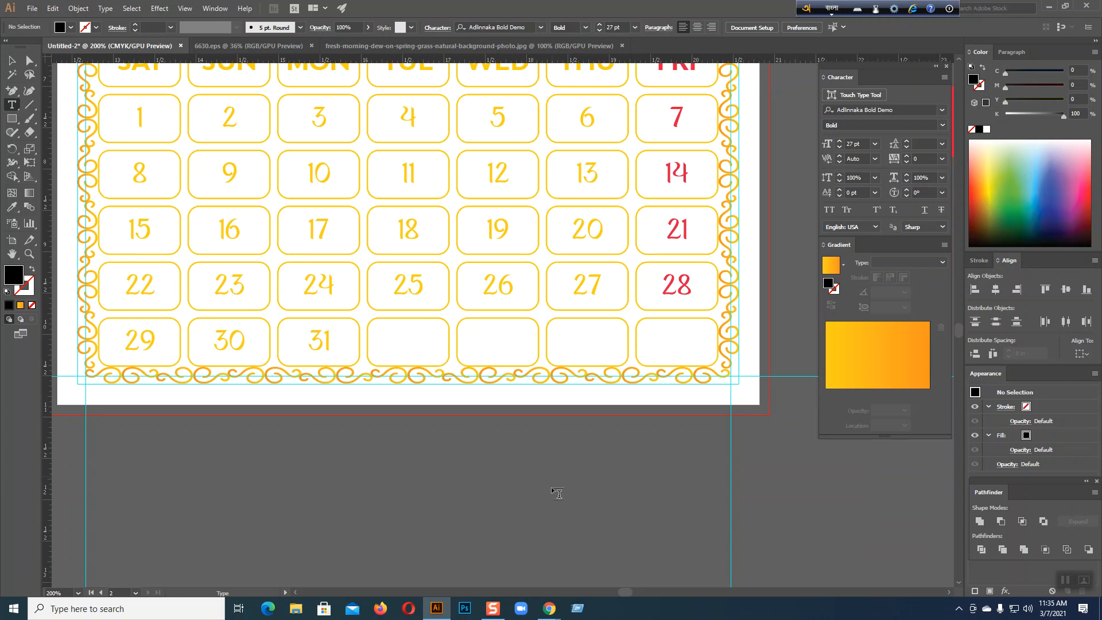
Type a Bengali ১ as a new text object and set it to 16 pt
{"action": "left_click", "coordinate": [467, 471]}
{"action": "type", "text": "১"}
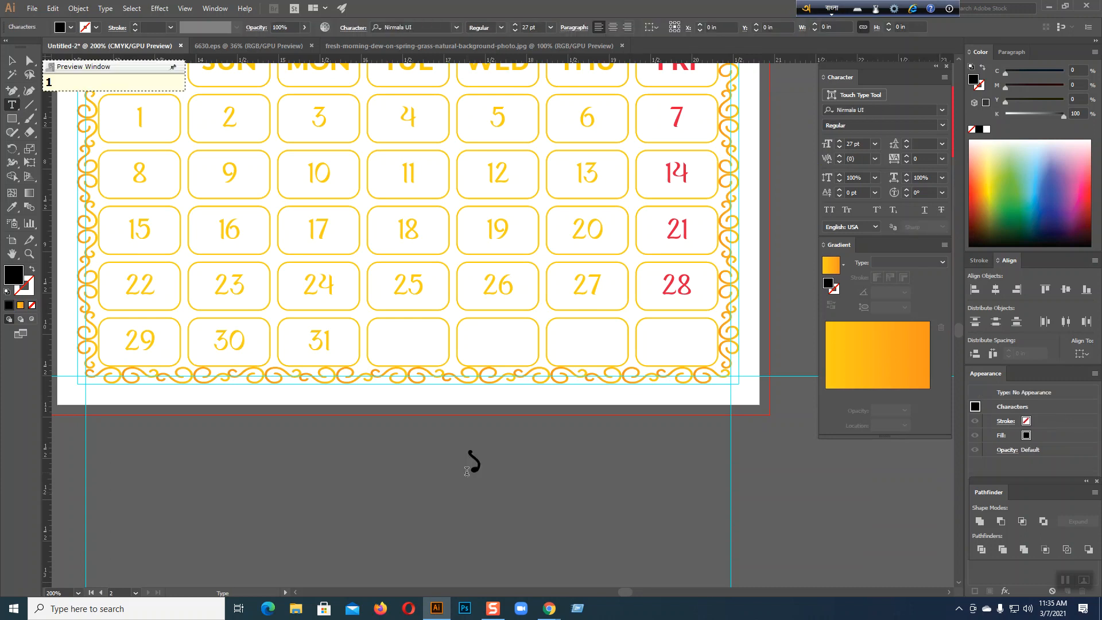
{"action": "left_click", "coordinate": [11, 61]}
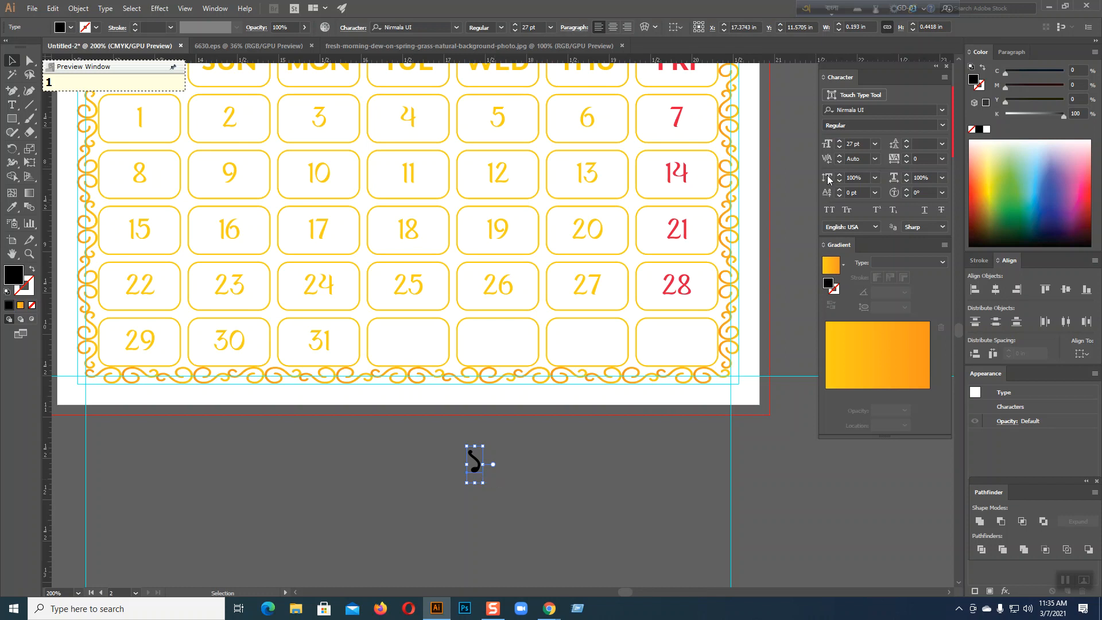
{"action": "left_click", "coordinate": [840, 147]}
{"action": "left_click", "coordinate": [840, 147]}
{"action": "left_click", "coordinate": [840, 147]}
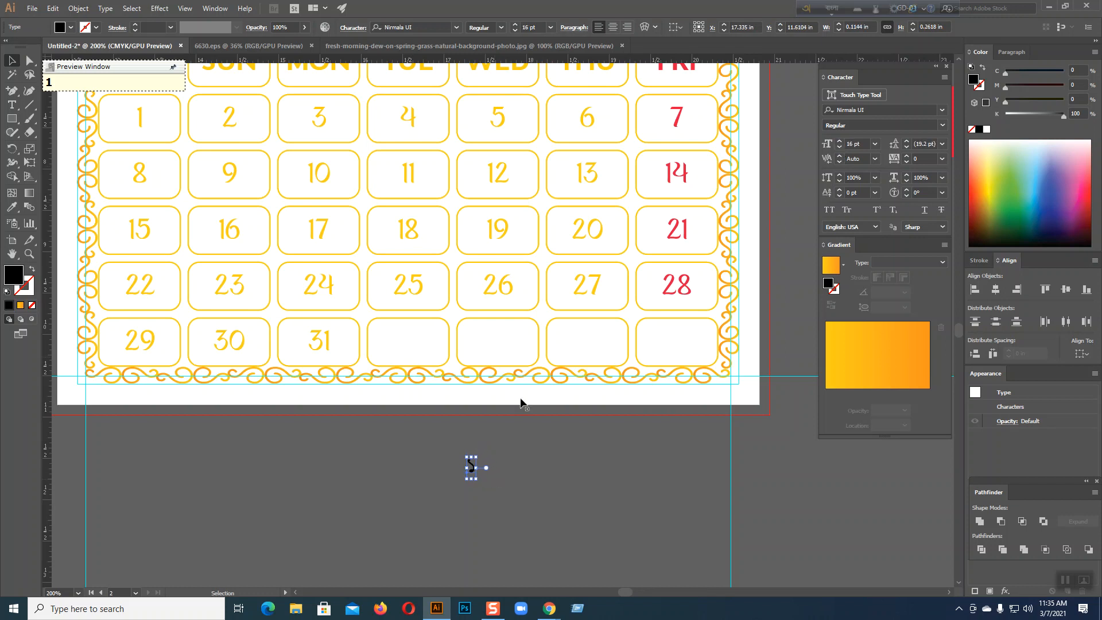
Place the ১ in the 1 cell's lower-right corner and copy it into the 2 cell
{"action": "left_click_drag", "start_coordinate": [471, 466], "coordinate": [168, 129]}
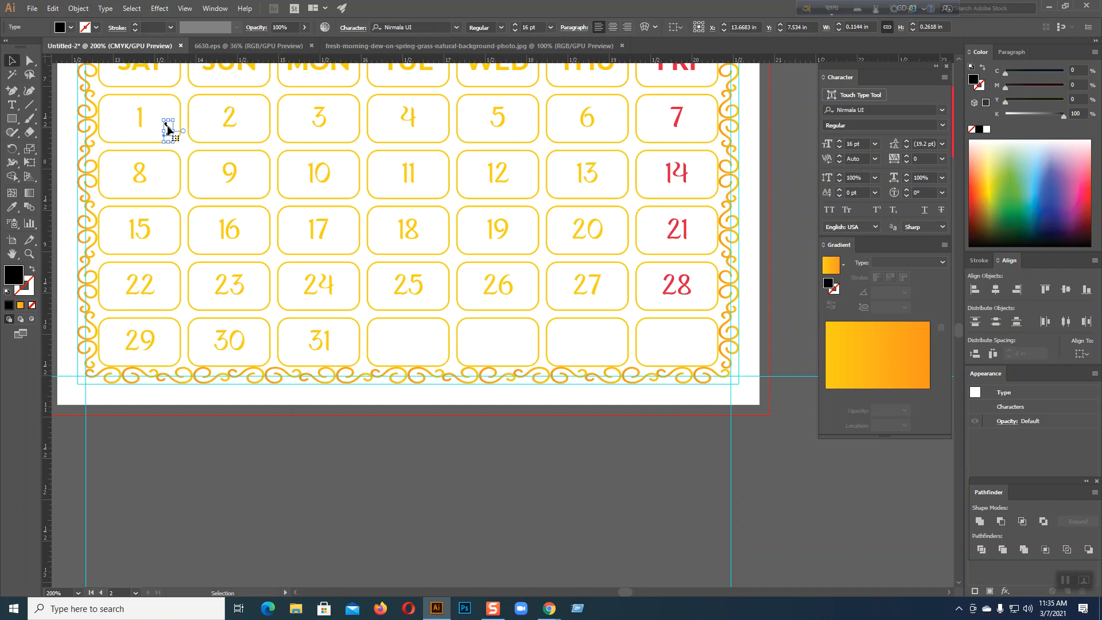
{"action": "left_click_drag", "start_coordinate": [168, 130], "coordinate": [258, 132]}
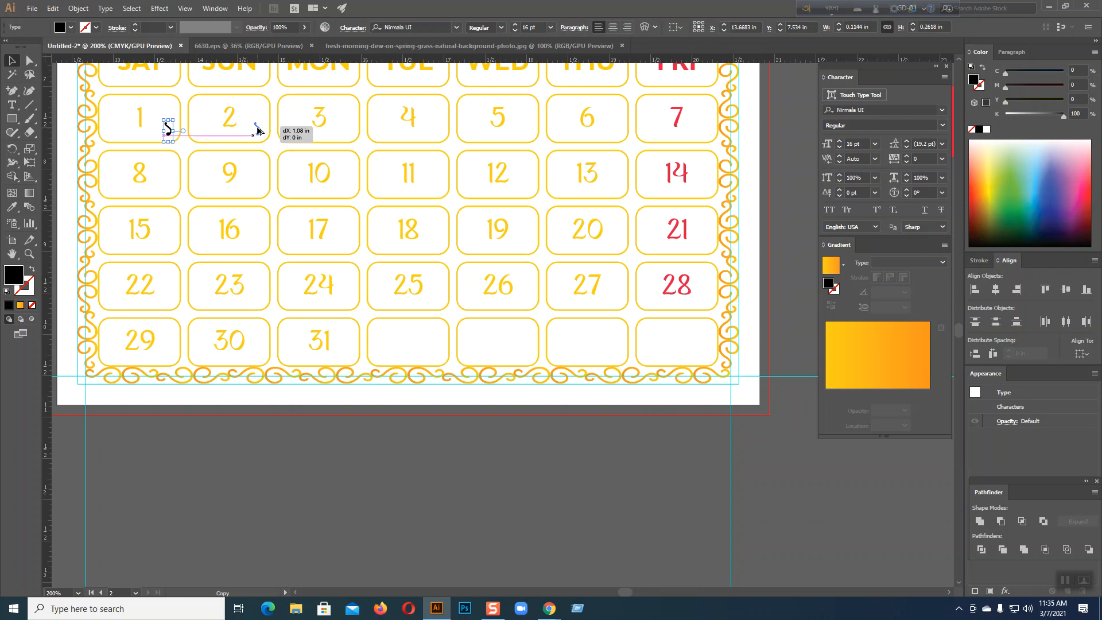
{"action": "left_click_drag", "start_coordinate": [258, 131], "coordinate": [257, 132]}
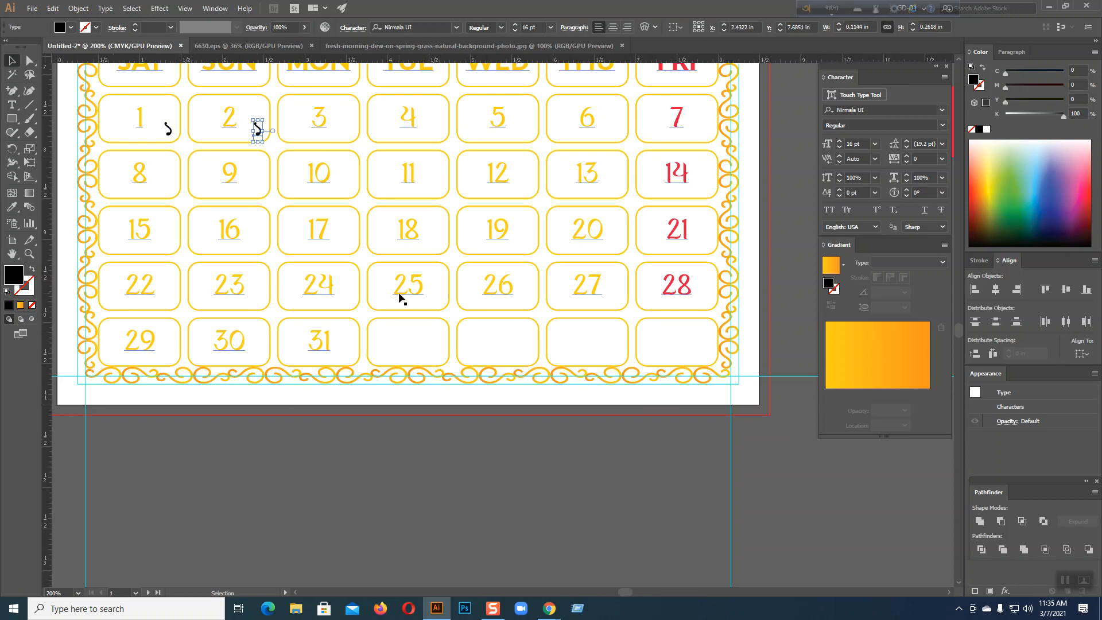
Repeat the numeral copy into cells 3–7 and retype those beside 2, 3, 4 as ২, ৩, ৪
{"action": "key", "text": "ctrl+d"}
{"action": "key", "text": "ctrl+d"}
{"action": "key", "text": "ctrl+d"}
{"action": "key", "text": "ctrl+d"}
{"action": "key", "text": "ctrl+d"}
{"action": "key", "text": "t"}
{"action": "double_click", "coordinate": [259, 127]}
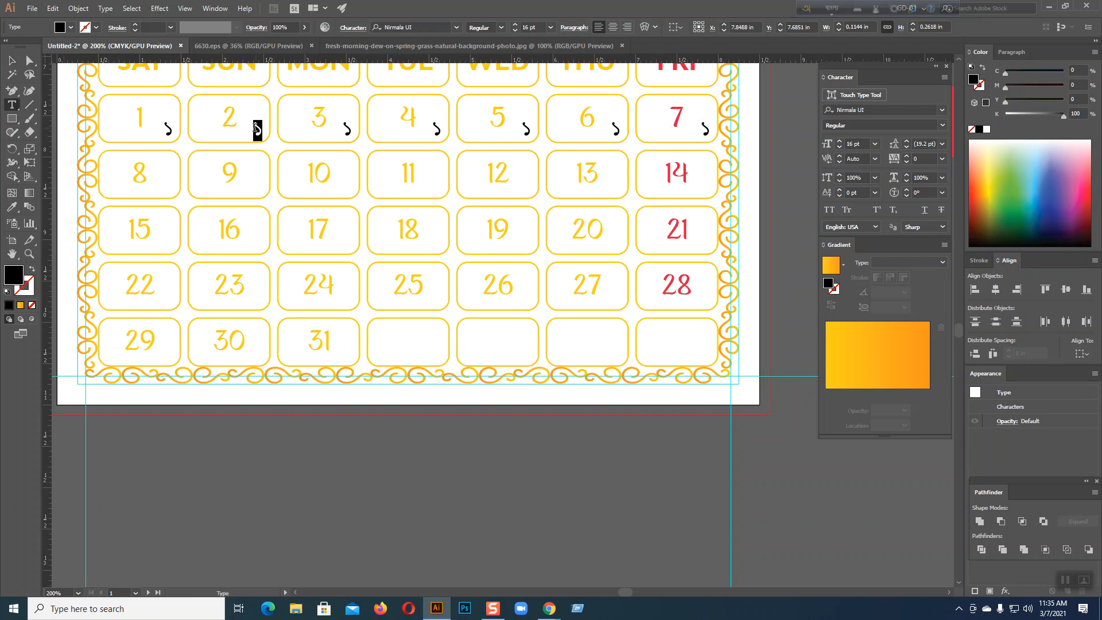
{"action": "type", "text": "2"}
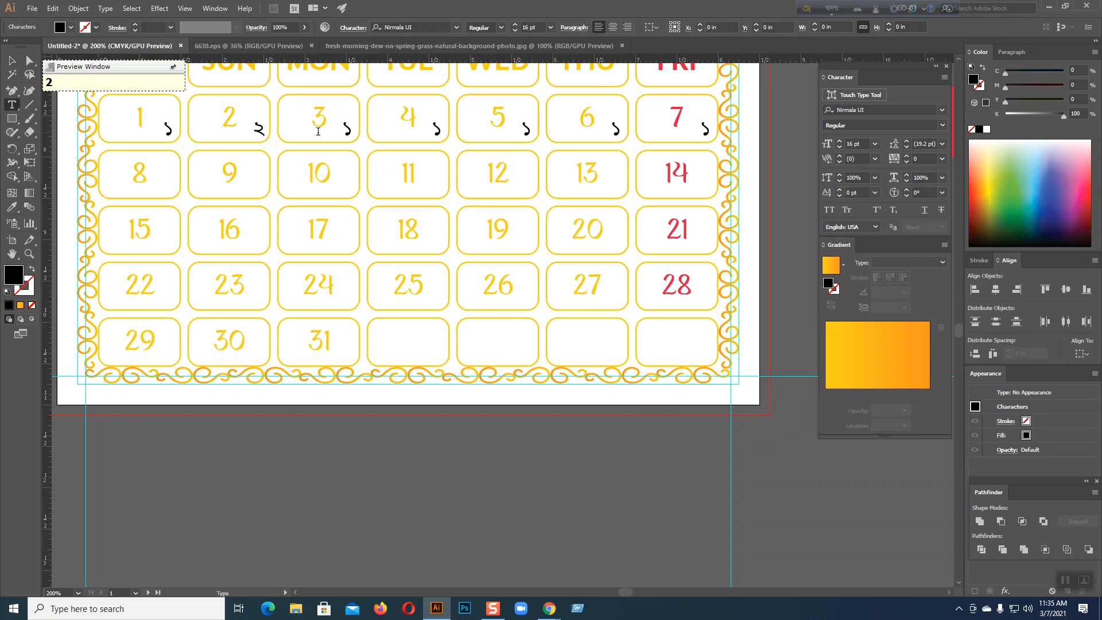
{"action": "double_click", "coordinate": [347, 128]}
{"action": "type", "text": "3"}
{"action": "double_click", "coordinate": [437, 128]}
{"action": "type", "text": "4"}
Retype the numerals beside 5, 6 and 7 as ৫, ৬ and ৭
{"action": "double_click", "coordinate": [525, 129]}
{"action": "type", "text": "5"}
{"action": "double_click", "coordinate": [616, 128]}
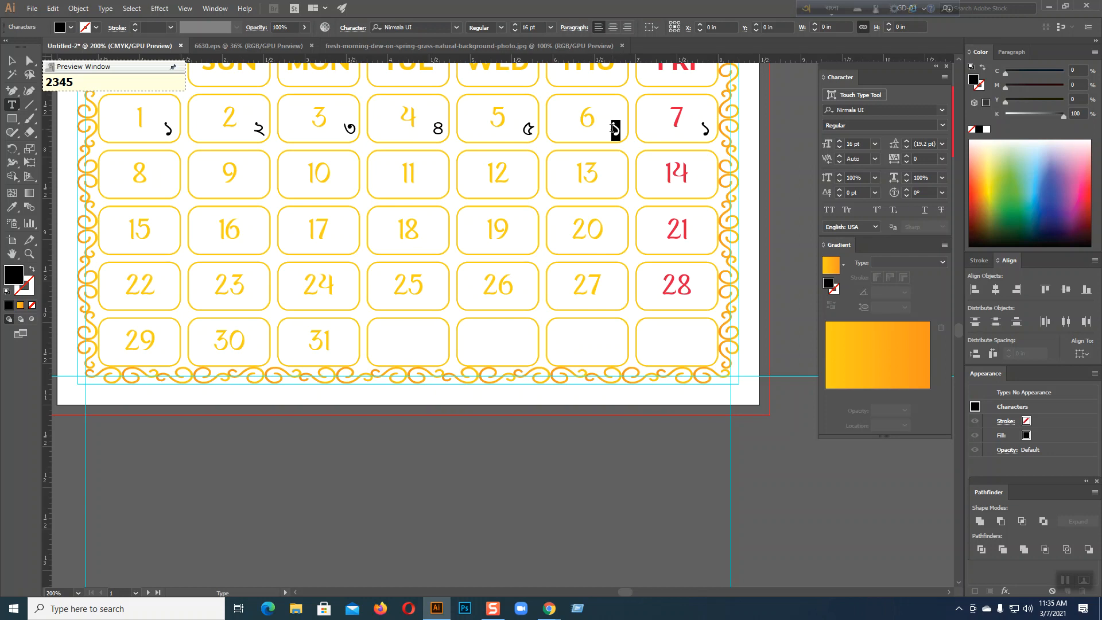
{"action": "double_click", "coordinate": [705, 126]}
{"action": "type", "text": "7"}
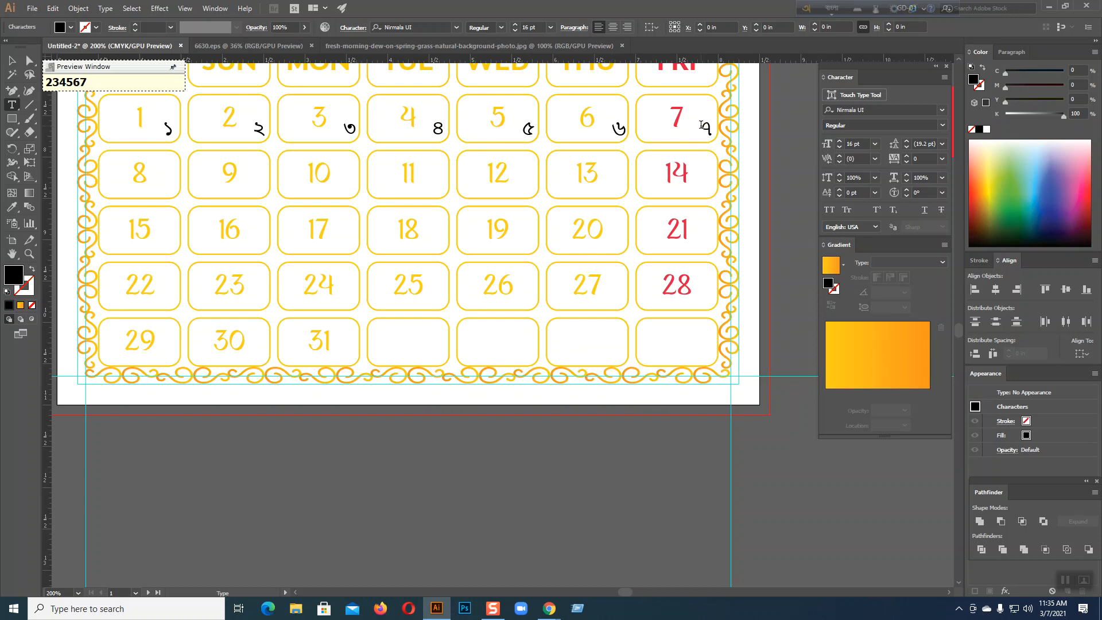
{"action": "left_click", "coordinate": [7, 58]}
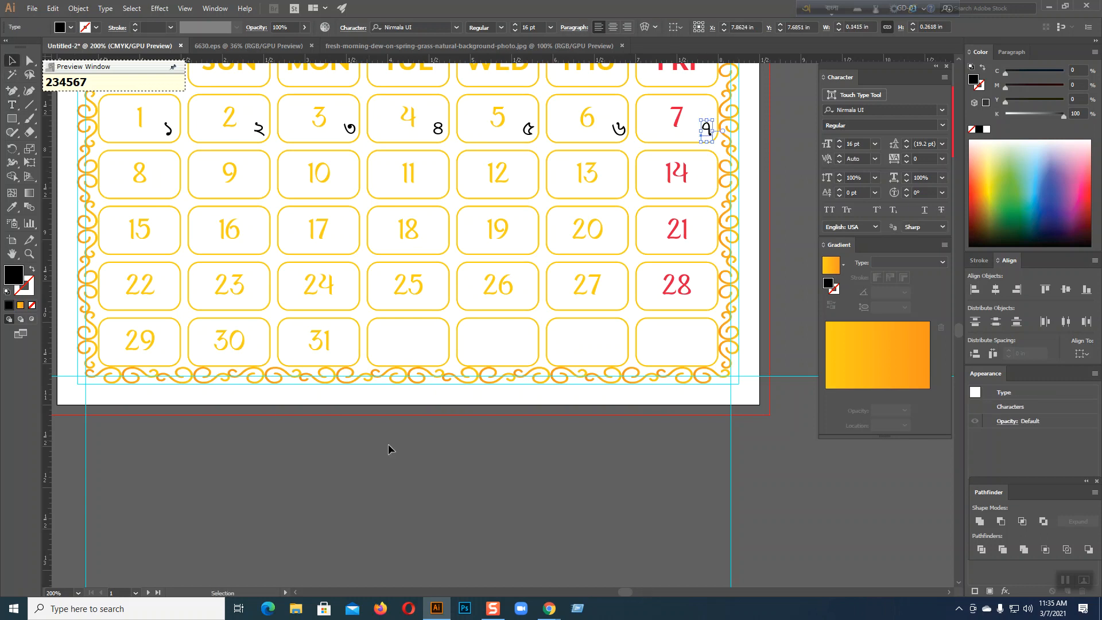
Select the seven first-week numerals ১–৭ and reduce them to 12 pt
{"action": "left_click", "coordinate": [454, 466]}
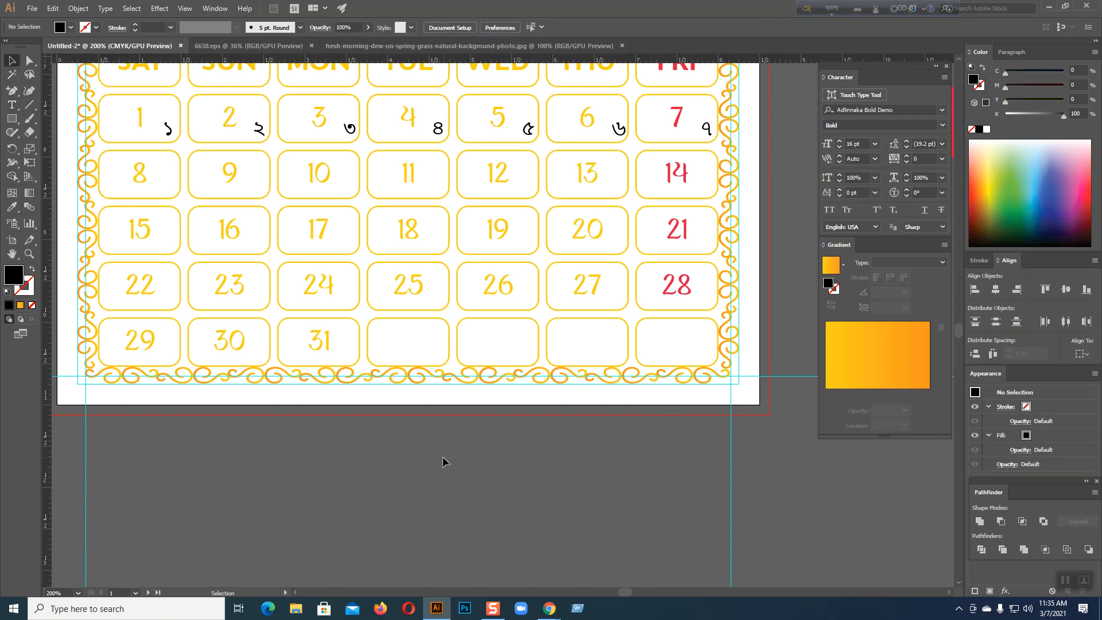
{"action": "left_click", "coordinate": [170, 134]}
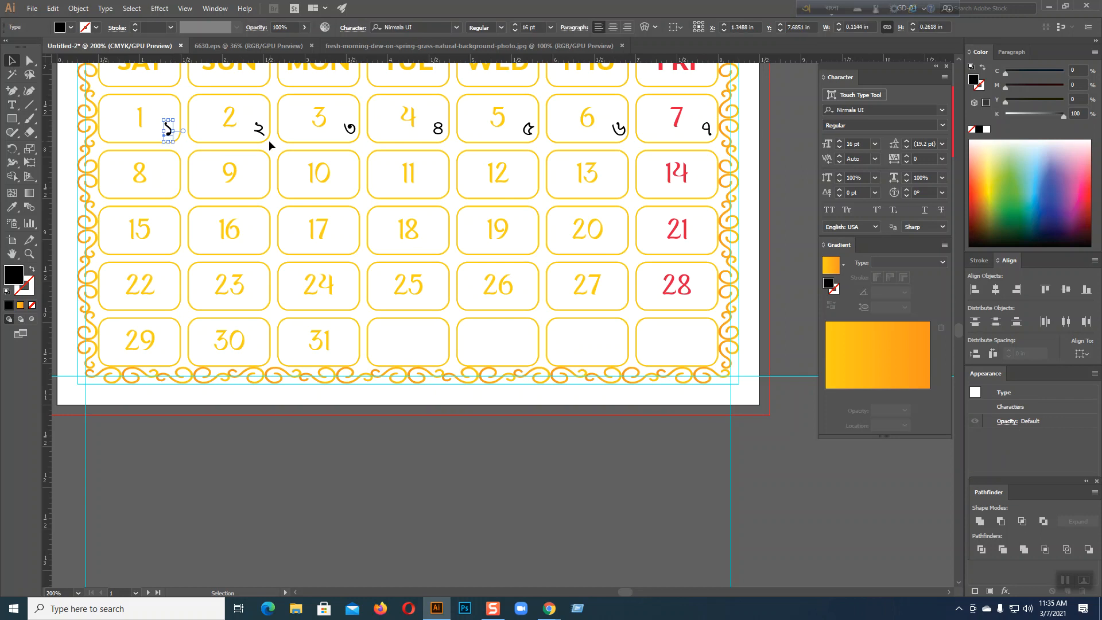
{"action": "left_click", "coordinate": [258, 129], "text": "shift"}
{"action": "left_click", "coordinate": [348, 129], "text": "shift"}
{"action": "left_click", "coordinate": [438, 129], "text": "shift"}
{"action": "left_click", "coordinate": [527, 129], "text": "shift"}
{"action": "left_click", "coordinate": [616, 131], "text": "shift"}
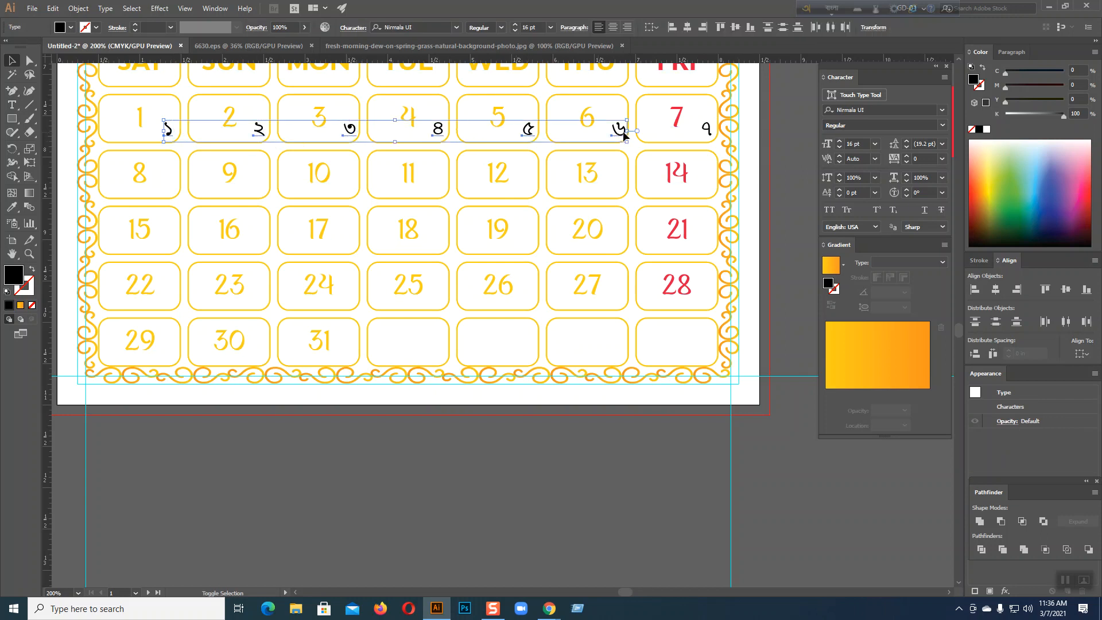
{"action": "left_click", "coordinate": [707, 129], "text": "shift"}
{"action": "left_click", "coordinate": [840, 148]}
{"action": "left_click", "coordinate": [840, 148]}
{"action": "left_click", "coordinate": [840, 148]}
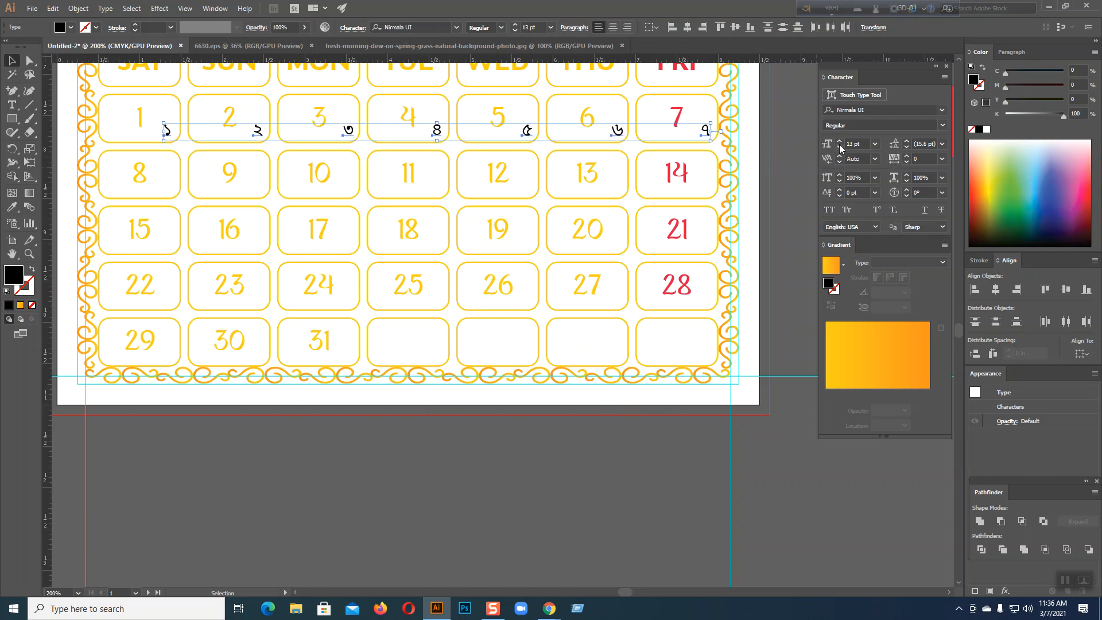
{"action": "left_click", "coordinate": [839, 147]}
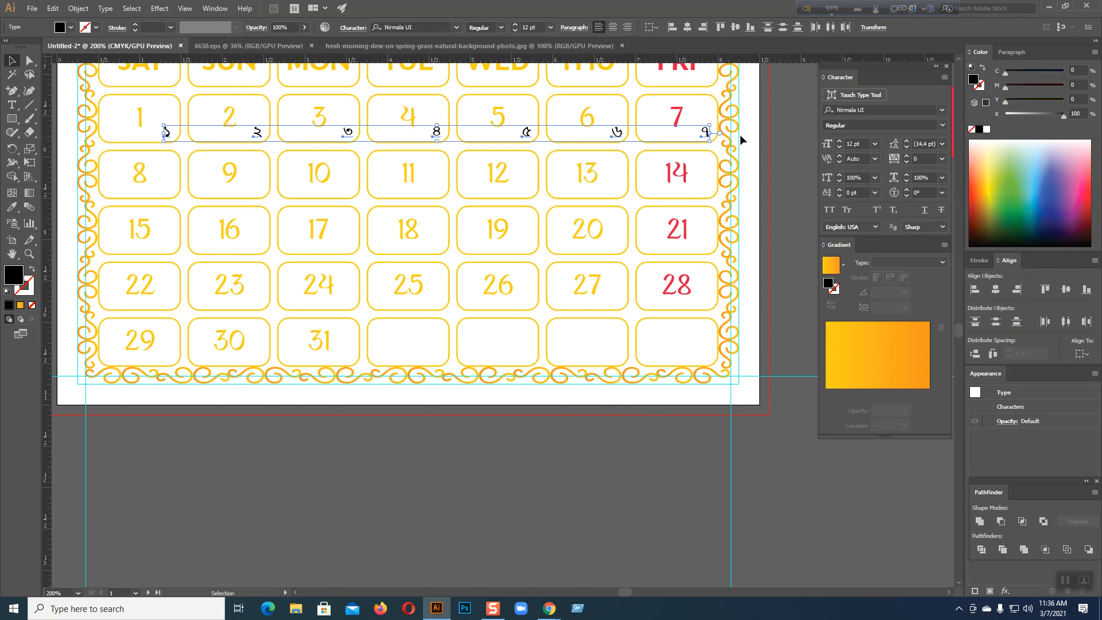
Copy the numeral row down to the 8–14 week and repeat for the remaining weeks
{"action": "left_click_drag", "start_coordinate": [260, 135], "coordinate": [259, 193]}
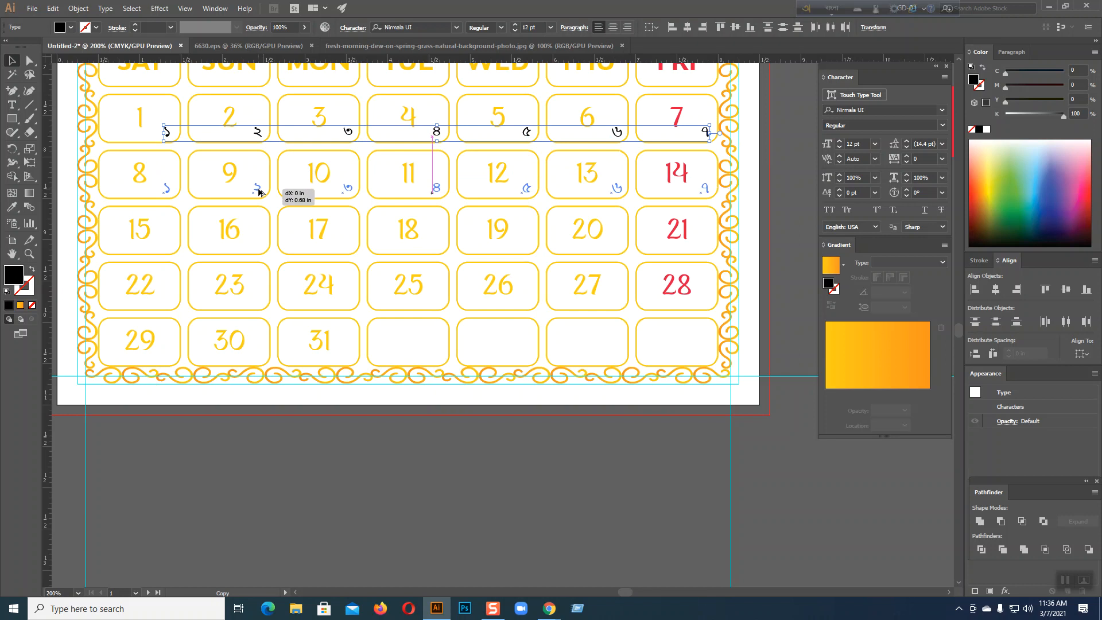
{"action": "left_click_drag", "start_coordinate": [259, 193], "coordinate": [259, 193]}
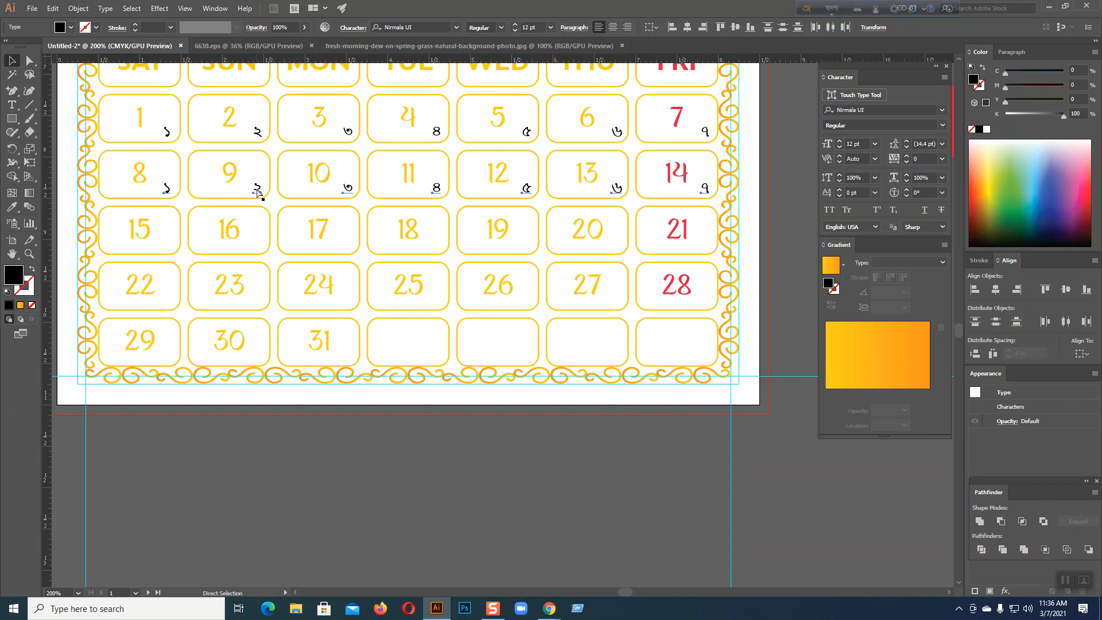
{"action": "key", "text": "ctrl+d"}
{"action": "key", "text": "ctrl+d"}
{"action": "key", "text": "ctrl+d"}
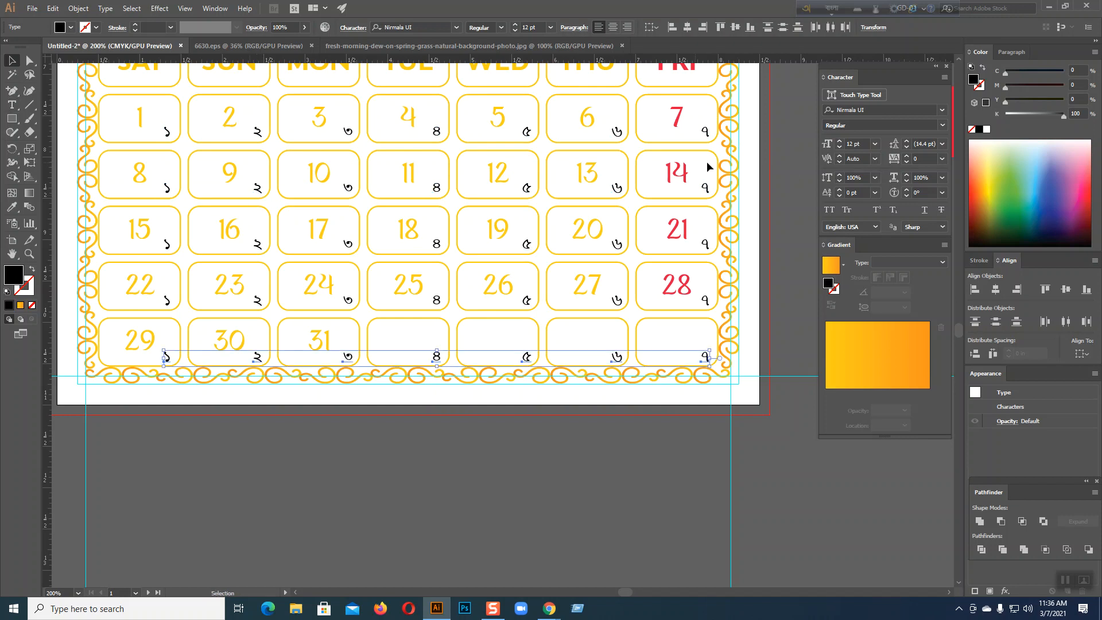
Retype the second-week numerals in cells 8–11 as ৮, ৯, ১০ and ১১
{"action": "key", "text": "t"}
{"action": "left_click_drag", "start_coordinate": [171, 185], "coordinate": [162, 185]}
{"action": "type", "text": "৮"}
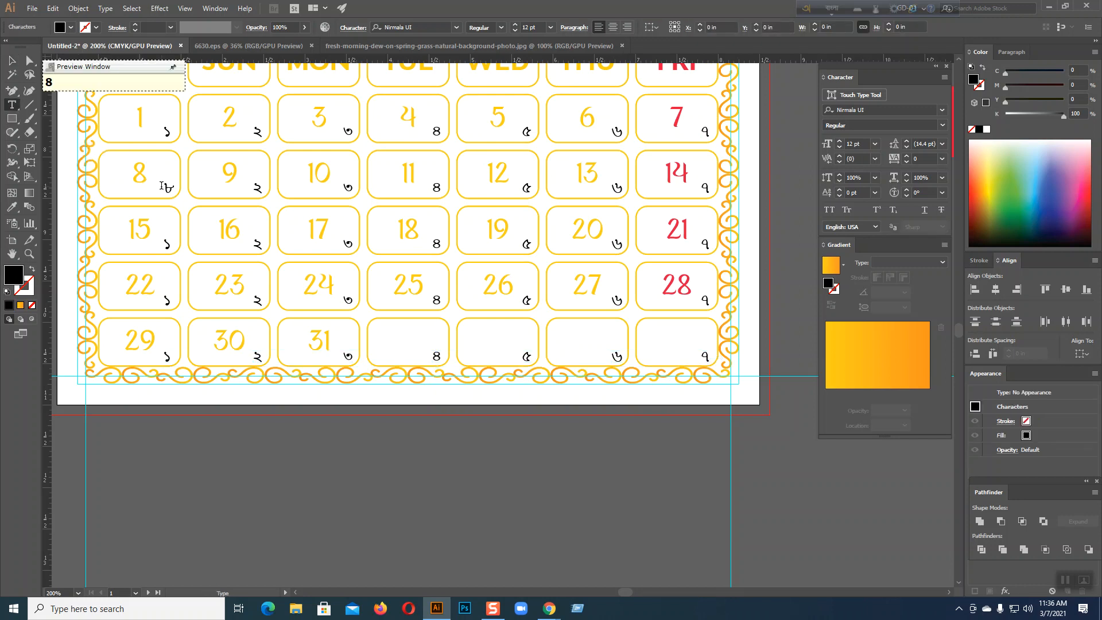
{"action": "left_click_drag", "start_coordinate": [258, 185], "coordinate": [256, 184]}
{"action": "type", "text": "৯"}
{"action": "left_click_drag", "start_coordinate": [351, 186], "coordinate": [346, 185]}
{"action": "type", "text": "১০"}
{"action": "left_click_drag", "start_coordinate": [439, 187], "coordinate": [435, 187]}
{"action": "type", "text": "১১"}
Retype the numerals in cells 12–14 as ১২, ১৩ and ১৪
{"action": "left_click_drag", "start_coordinate": [530, 187], "coordinate": [525, 186]}
{"action": "type", "text": "১২"}
{"action": "left_click_drag", "start_coordinate": [618, 188], "coordinate": [611, 187]}
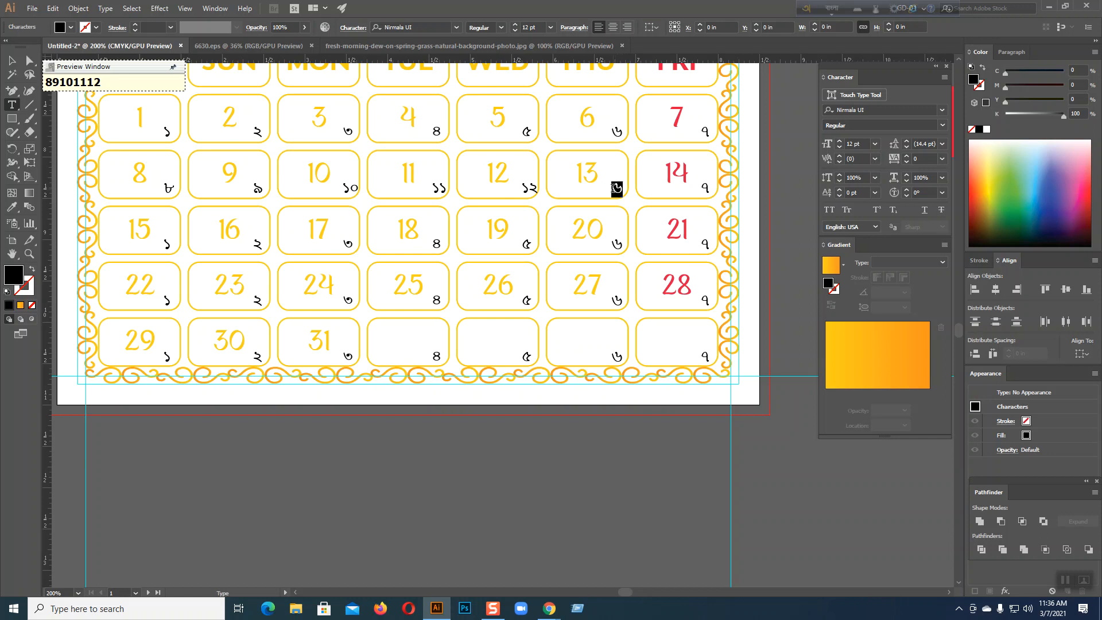
{"action": "type", "text": "১৩"}
{"action": "left_click_drag", "start_coordinate": [709, 188], "coordinate": [700, 188]}
{"action": "type", "text": "১৪"}
Nudge the ৮, ১১ and ১৩ numerals left into their cells' lower-right corners
{"action": "left_click", "coordinate": [11, 60]}
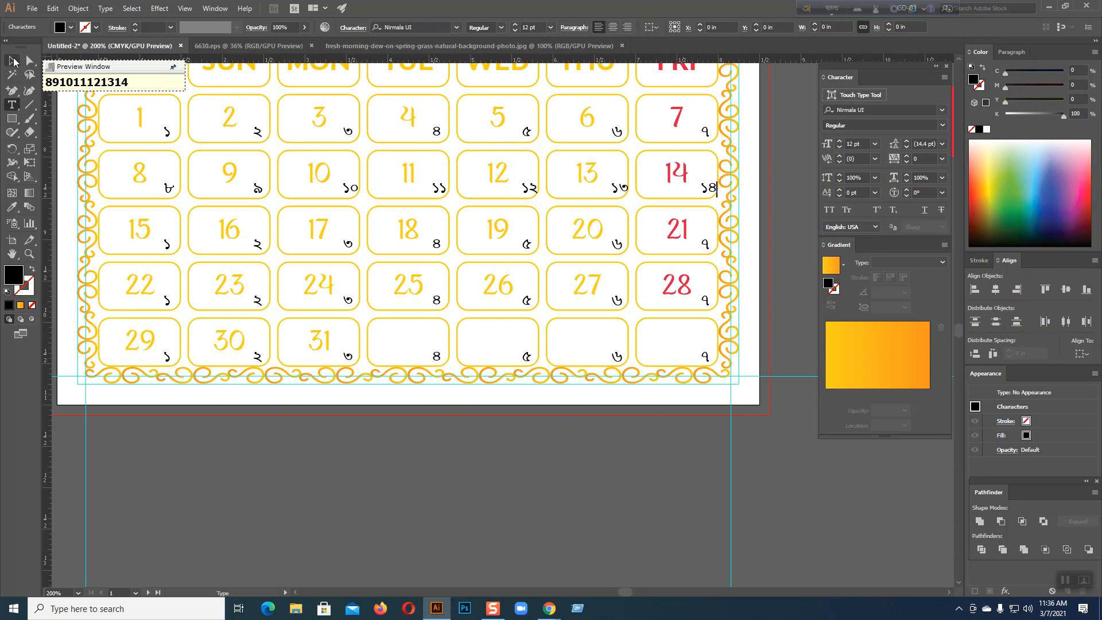
{"action": "left_click", "coordinate": [167, 188]}
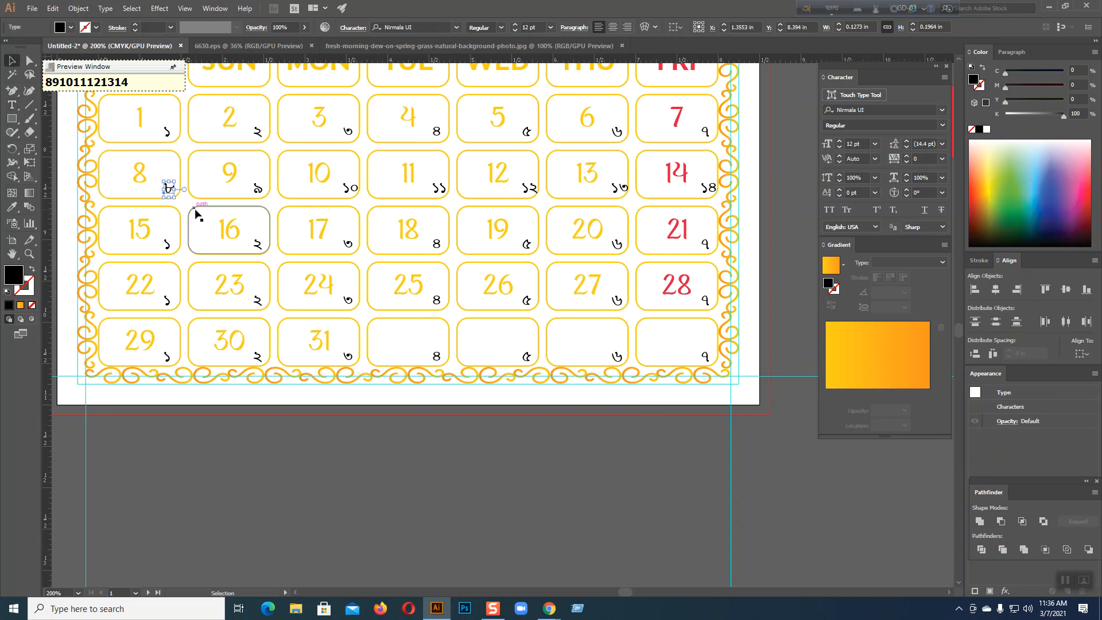
{"action": "key", "text": "Left"}
{"action": "key", "text": "Left"}
{"action": "left_click", "coordinate": [258, 190]}
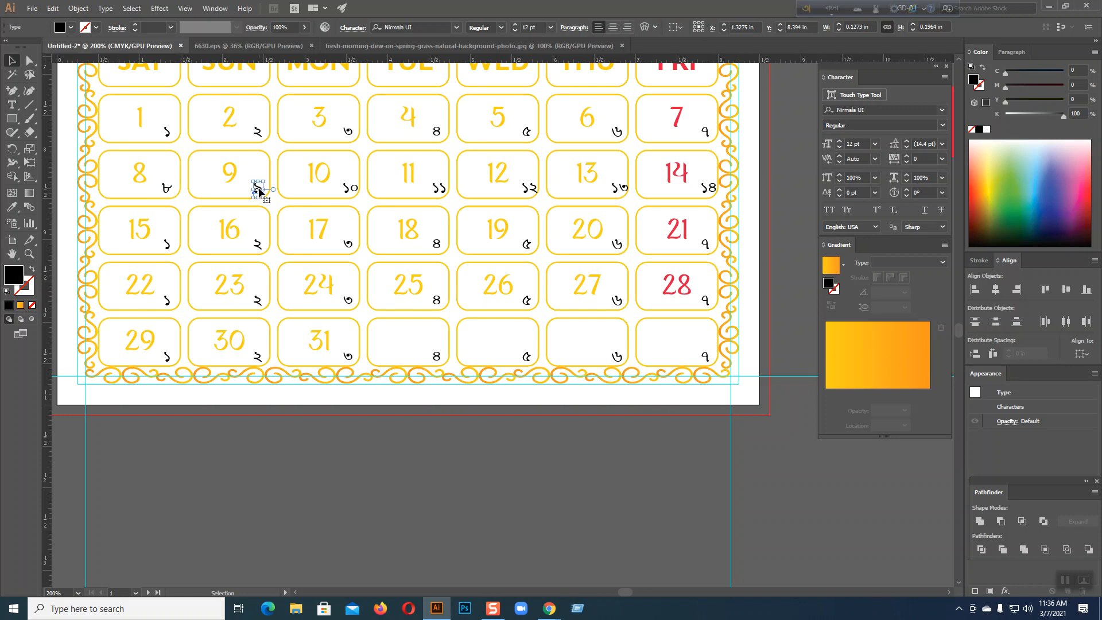
{"action": "left_click", "coordinate": [352, 188]}
{"action": "left_click", "coordinate": [437, 187]}
{"action": "key", "text": "Left"}
{"action": "key", "text": "Left"}
{"action": "left_click", "coordinate": [525, 190]}
{"action": "left_click", "coordinate": [618, 189]}
{"action": "key", "text": "Left"}
{"action": "key", "text": "Left"}
{"action": "key", "text": "Left"}
{"action": "key", "text": "Left"}
{"action": "key", "text": "Left"}
{"action": "left_click", "coordinate": [708, 188]}
{"action": "key", "text": "Left"}
{"action": "key", "text": "Left"}
{"action": "key", "text": "t"}
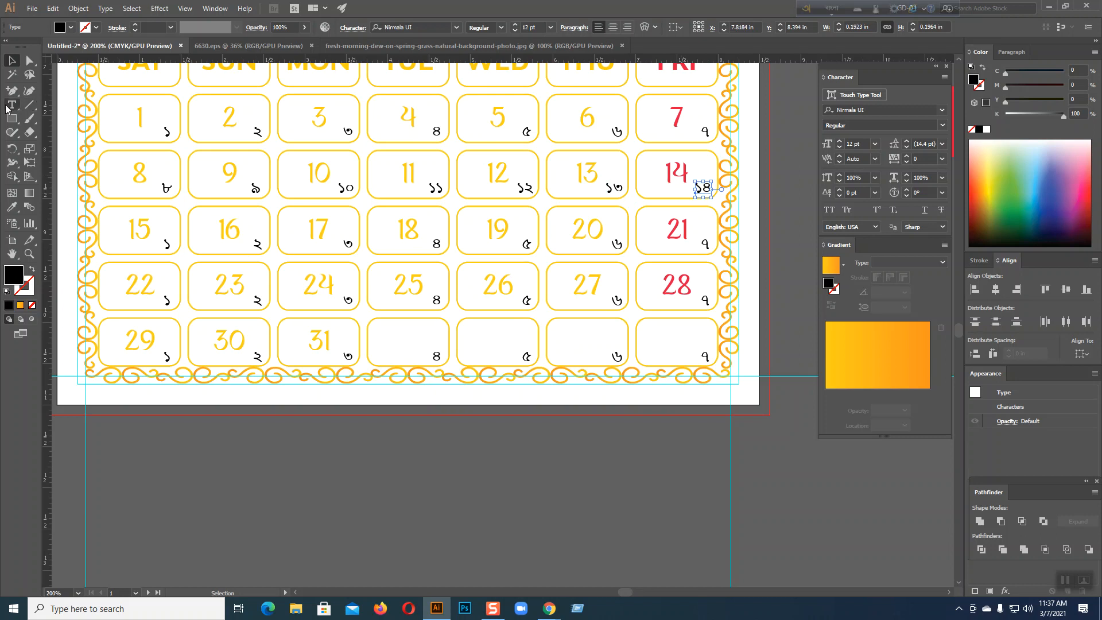
Retype the third-week placeholder numerals in cells 15–21 as Bengali ১৫, ১৭, ১৮, ১৯, ২০ and ২১
{"action": "double_click", "coordinate": [167, 241]}
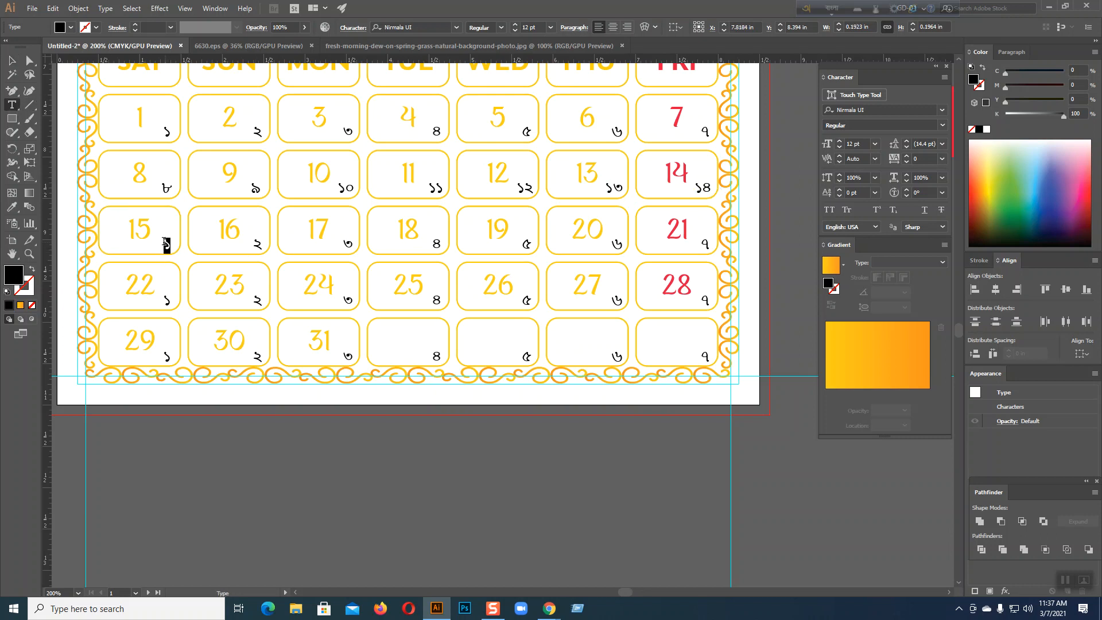
{"action": "type", "text": "1"}
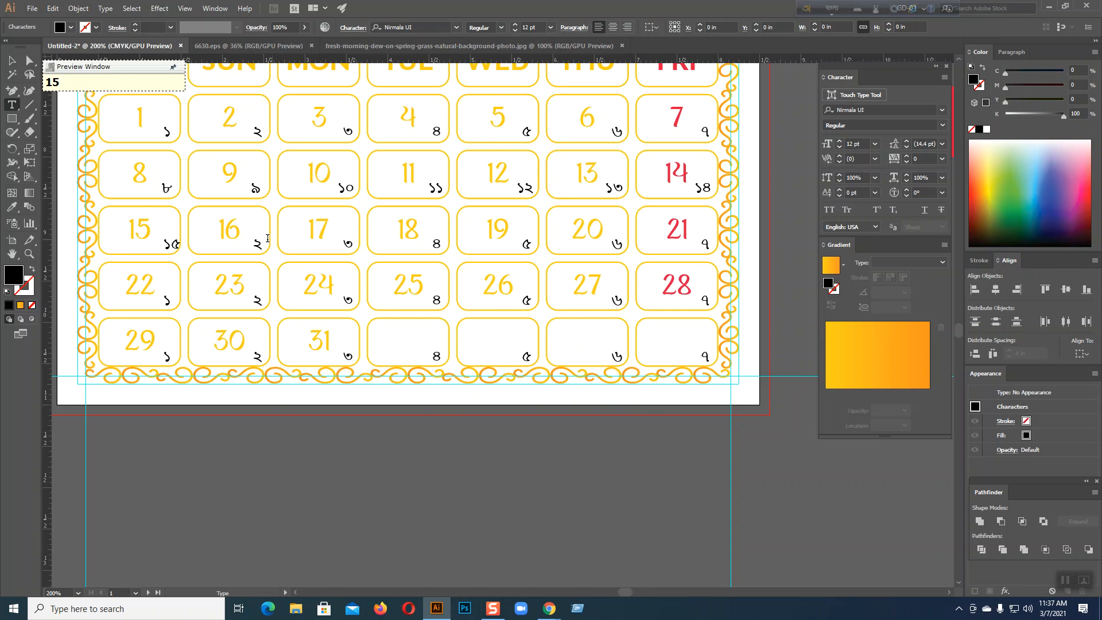
{"action": "double_click", "coordinate": [260, 241]}
{"action": "type", "text": "১৫"}
{"action": "double_click", "coordinate": [349, 244]}
{"action": "type", "text": "১৭"}
{"action": "double_click", "coordinate": [436, 244]}
{"action": "type", "text": "১৮"}
{"action": "double_click", "coordinate": [526, 245]}
{"action": "type", "text": "১৯"}
{"action": "double_click", "coordinate": [615, 243]}
{"action": "type", "text": "২০"}
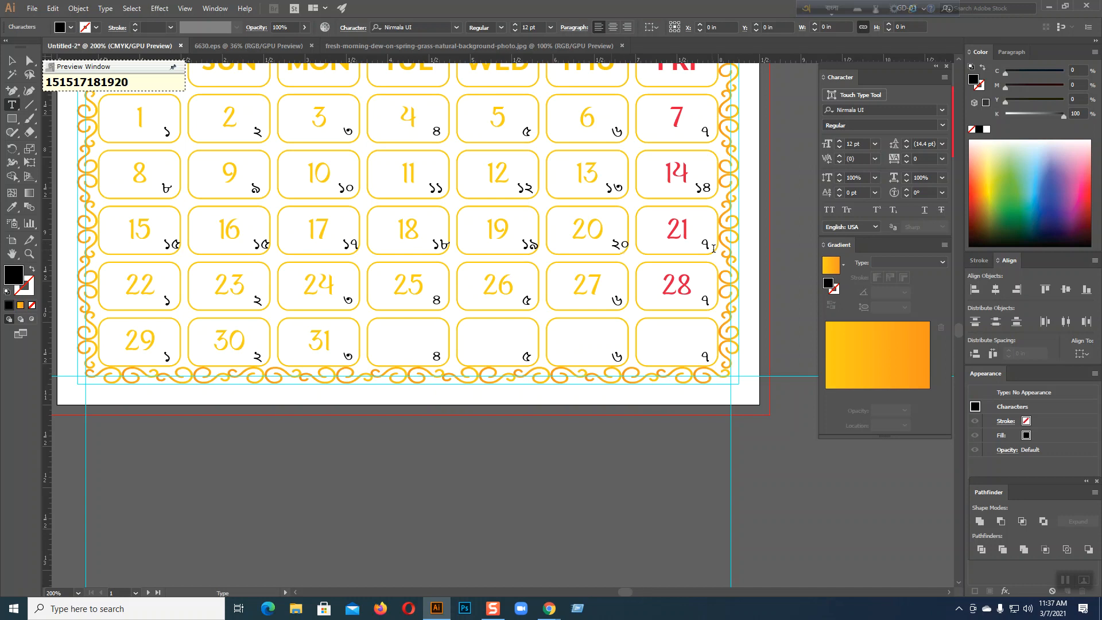
{"action": "double_click", "coordinate": [704, 243]}
{"action": "type", "text": "২১"}
Correct the numeral text in the 16 cell
{"action": "left_click", "coordinate": [12, 60]}
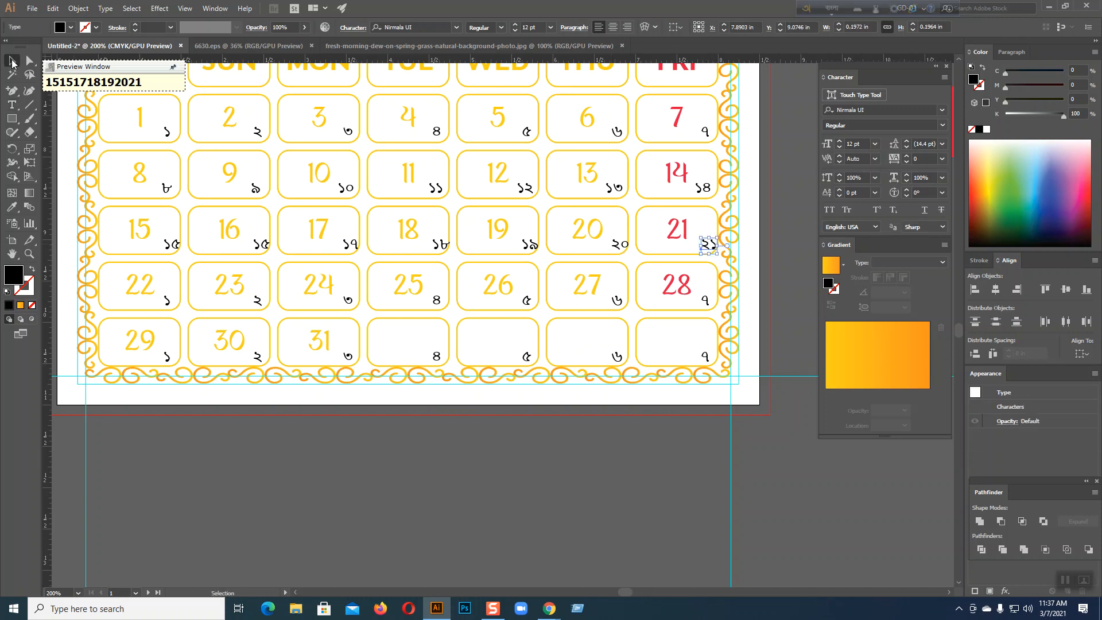
{"action": "left_click", "coordinate": [274, 449]}
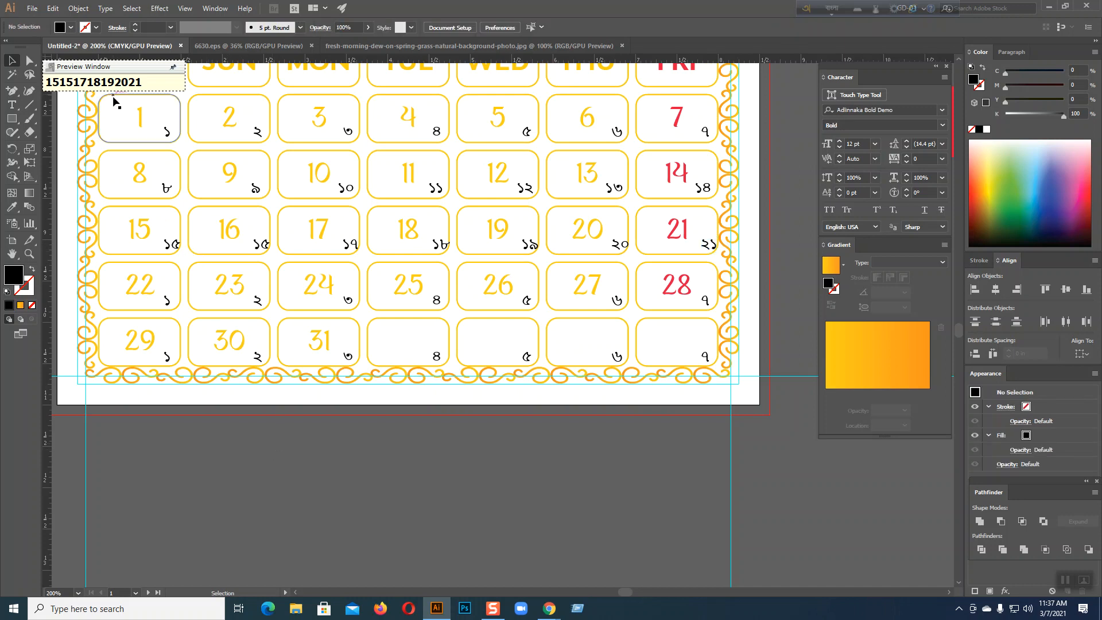
{"action": "left_click", "coordinate": [173, 245]}
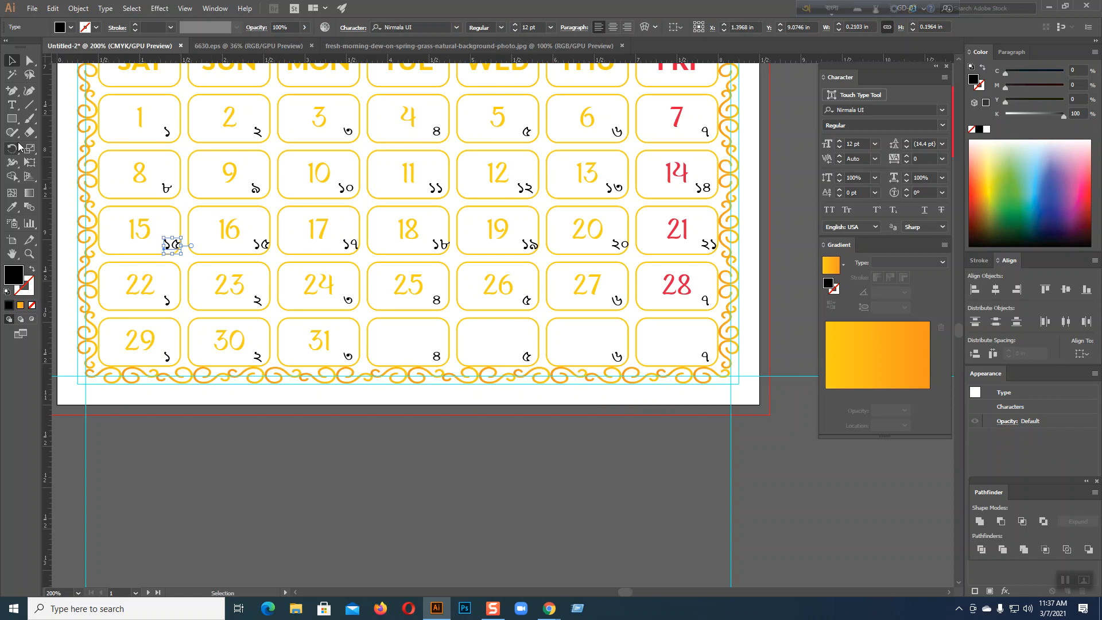
{"action": "left_click", "coordinate": [11, 105]}
{"action": "left_click", "coordinate": [265, 243]}
{"action": "type", "text": "5"}
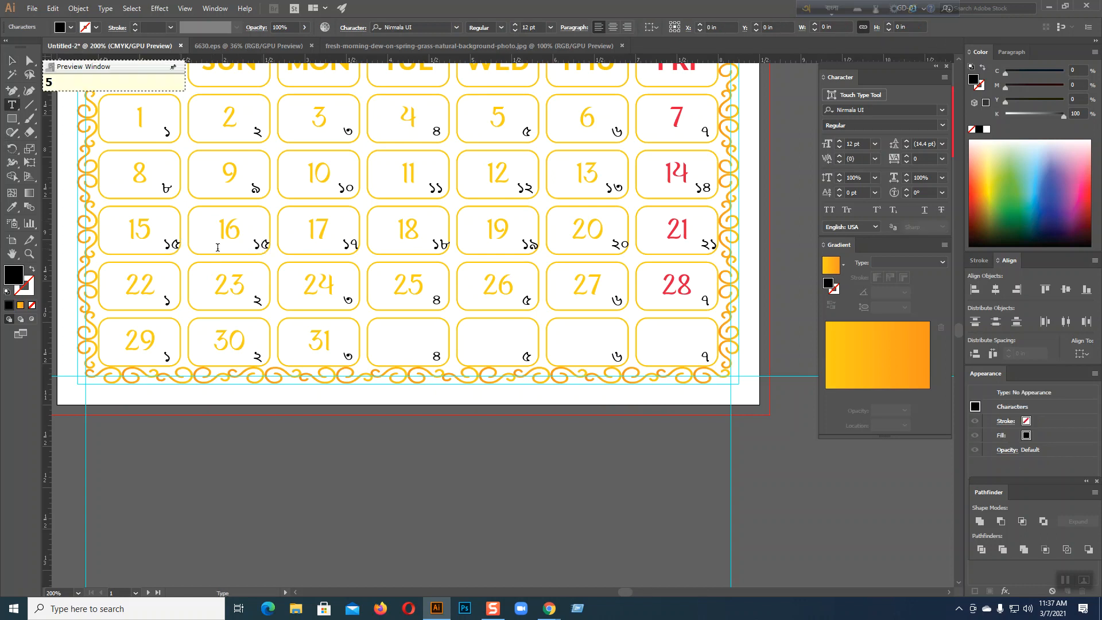
{"action": "key", "text": "Escape"}
Select all seven third-week numerals and nudge them left into the cell corners
{"action": "left_click", "coordinate": [247, 474]}
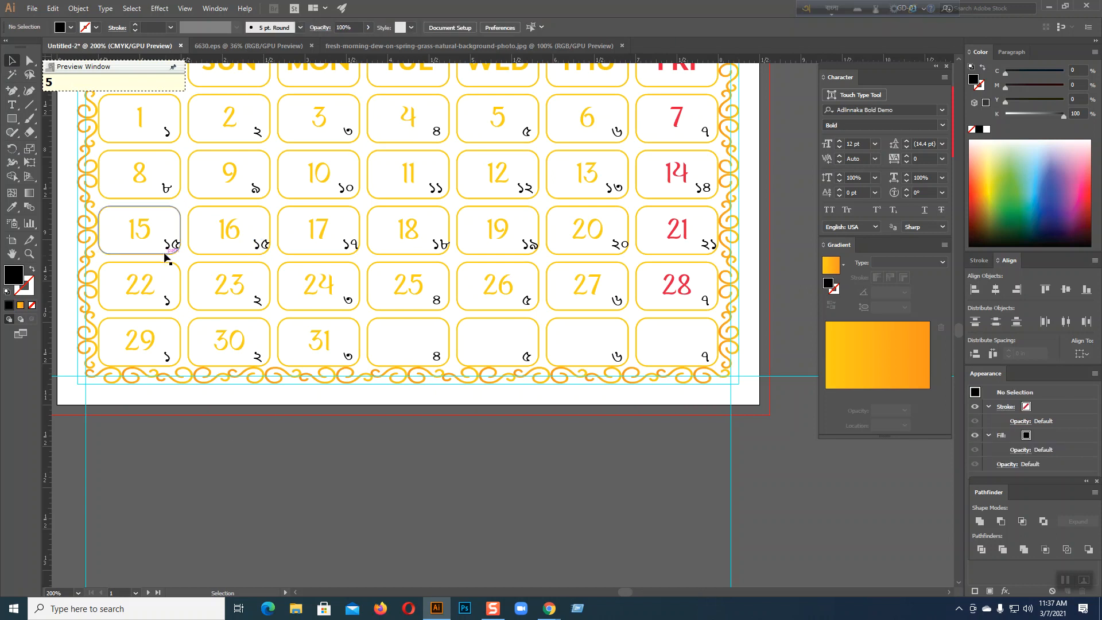
{"action": "left_click", "coordinate": [170, 246]}
{"action": "left_click", "coordinate": [261, 246], "text": "shift"}
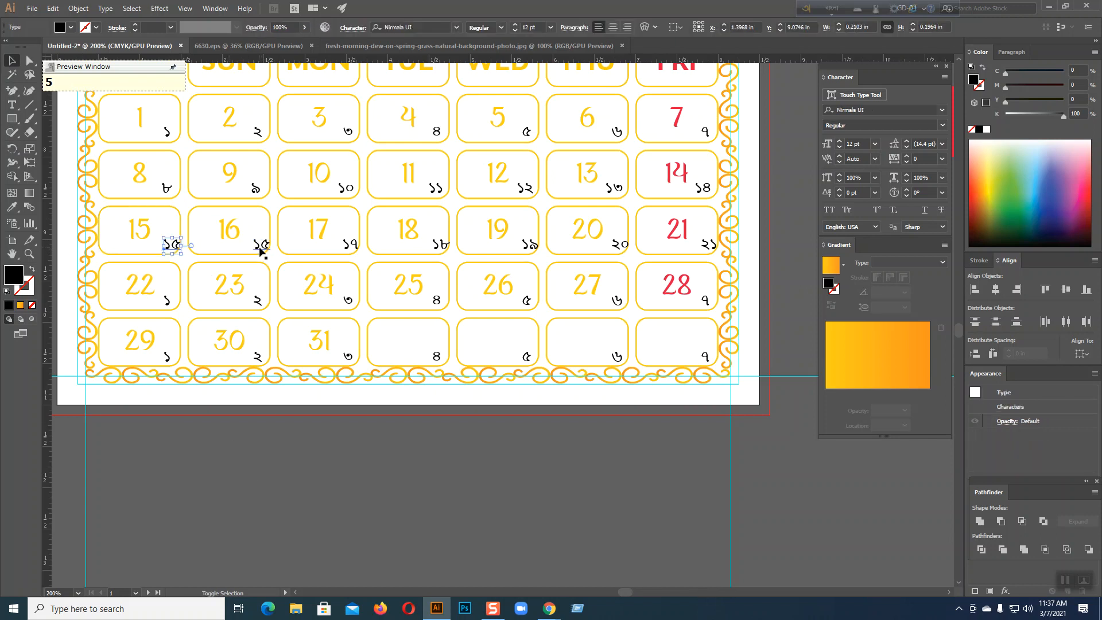
{"action": "left_click", "coordinate": [346, 246], "text": "shift"}
{"action": "left_click", "coordinate": [438, 246], "text": "shift"}
{"action": "left_click", "coordinate": [530, 246], "text": "shift"}
{"action": "left_click", "coordinate": [620, 246], "text": "shift"}
{"action": "left_click", "coordinate": [708, 248], "text": "shift"}
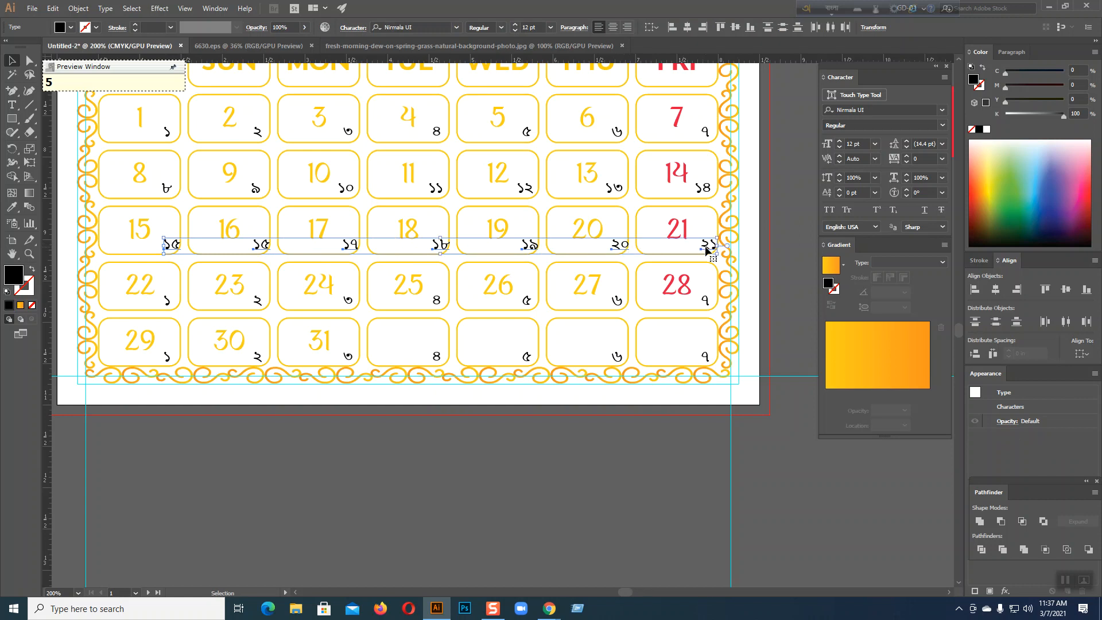
{"action": "key", "text": "Left"}
{"action": "key", "text": "Left"}
{"action": "key", "text": "Left"}
{"action": "key", "text": "Left"}
{"action": "key", "text": "Left"}
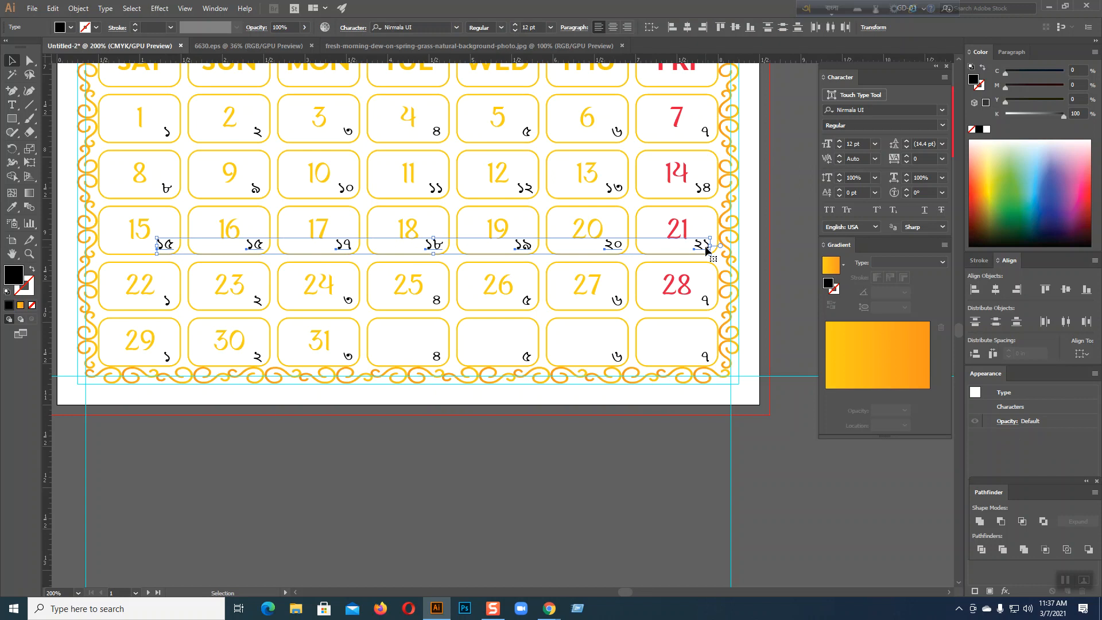
{"action": "left_click", "coordinate": [298, 501]}
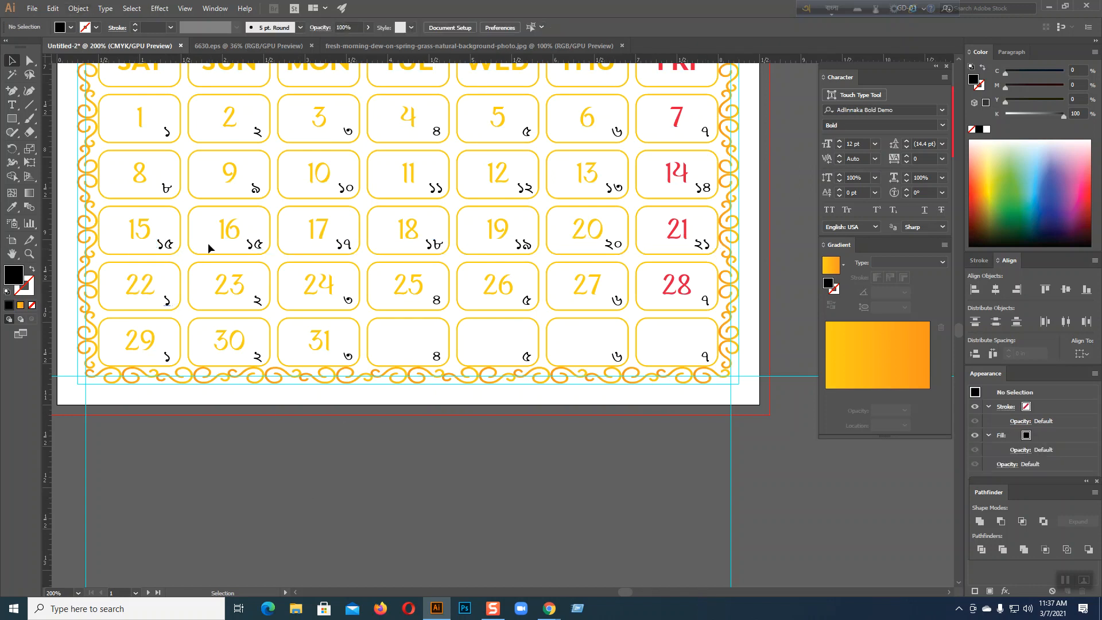
{"action": "left_click", "coordinate": [168, 304]}
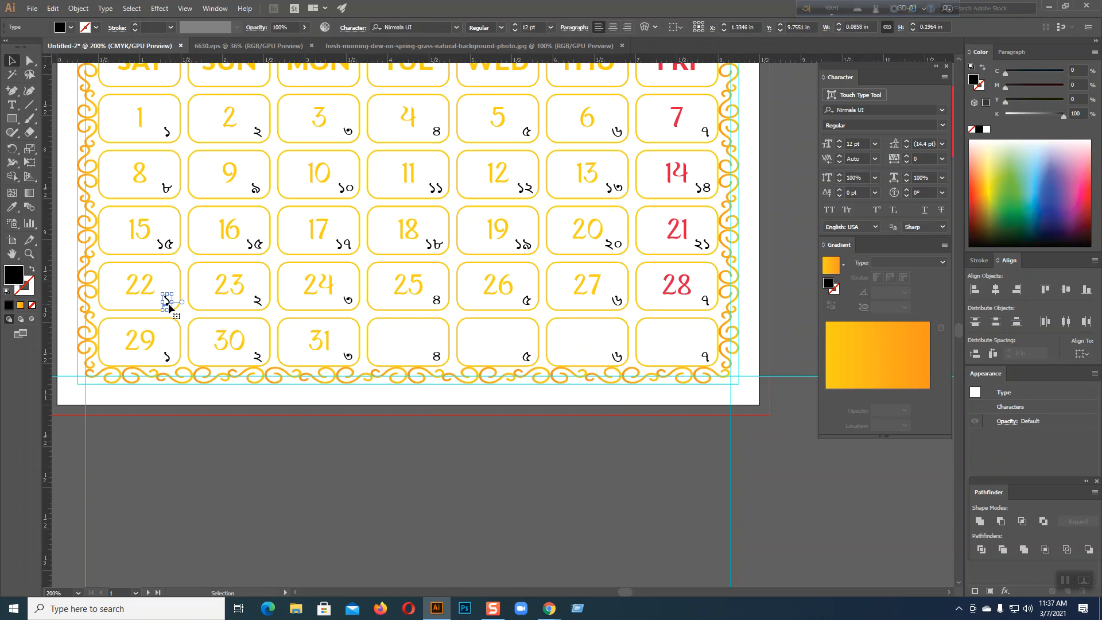
{"action": "left_click", "coordinate": [376, 453]}
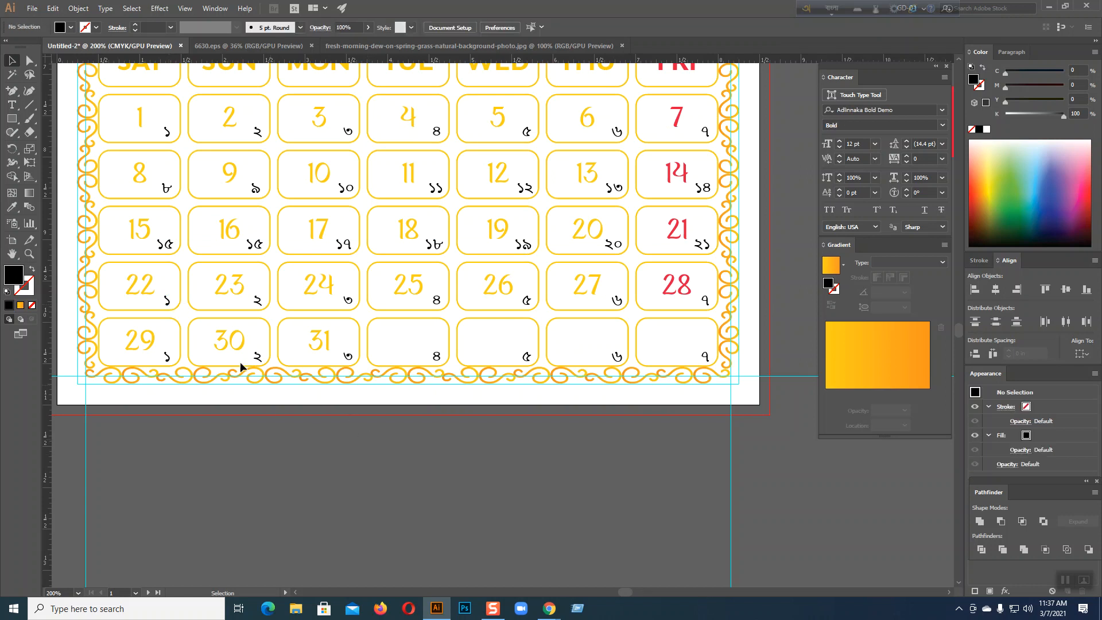
Retype the fourth-week numerals in cells 22–28 as Bengali ২২ through ২৮
{"action": "left_click", "coordinate": [14, 106]}
{"action": "left_click", "coordinate": [168, 301]}
{"action": "left_click_drag", "start_coordinate": [170, 300], "coordinate": [164, 301]}
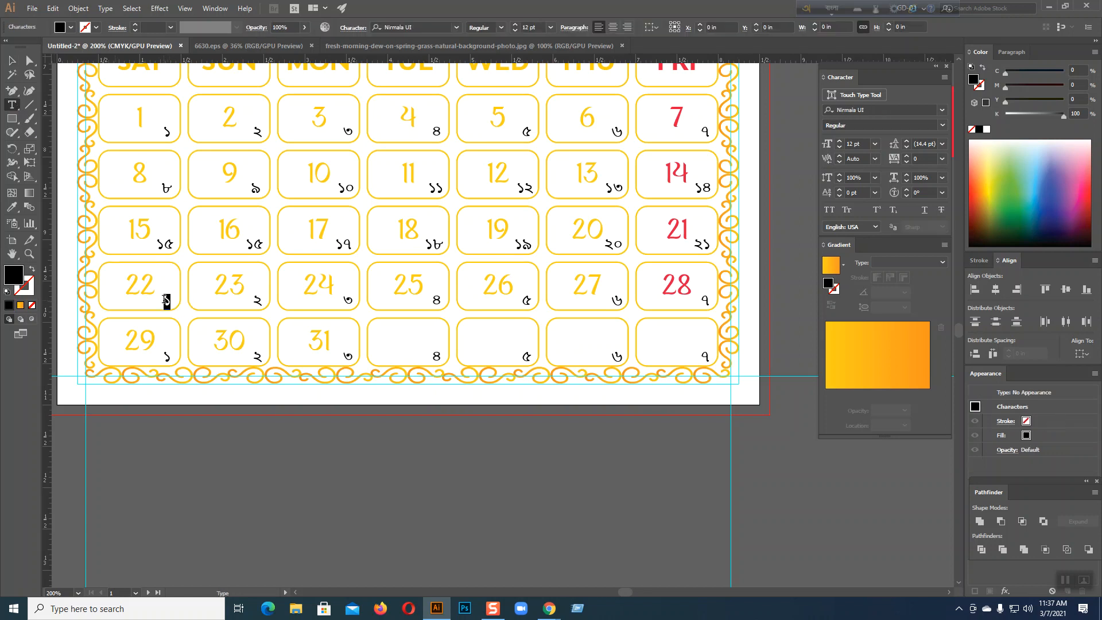
{"action": "type", "text": "22"}
{"action": "double_click", "coordinate": [259, 300]}
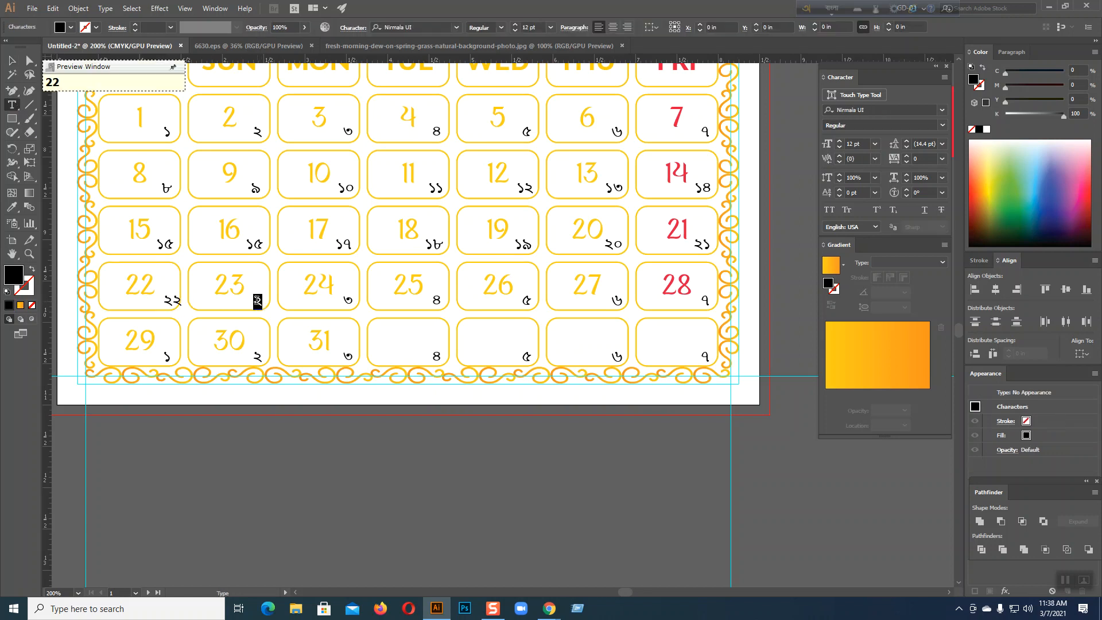
{"action": "type", "text": "23"}
{"action": "double_click", "coordinate": [347, 300]}
{"action": "type", "text": "24"}
{"action": "double_click", "coordinate": [436, 299]}
{"action": "type", "text": "25"}
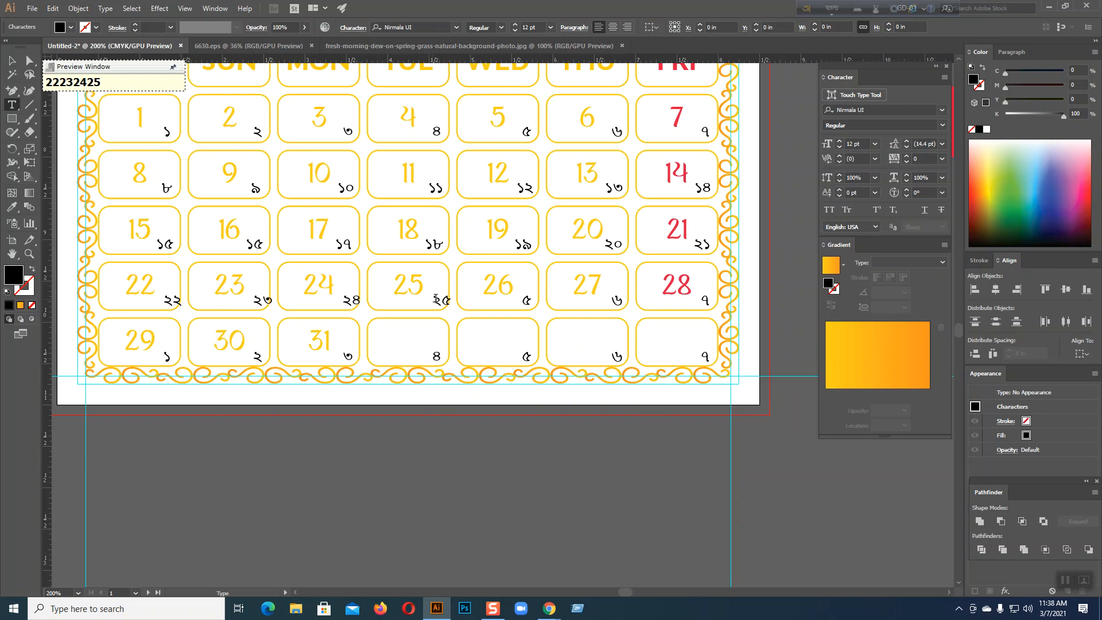
{"action": "double_click", "coordinate": [527, 299]}
{"action": "type", "text": "26"}
{"action": "double_click", "coordinate": [617, 300]}
{"action": "type", "text": "27"}
{"action": "double_click", "coordinate": [698, 301]}
{"action": "type", "text": "28"}
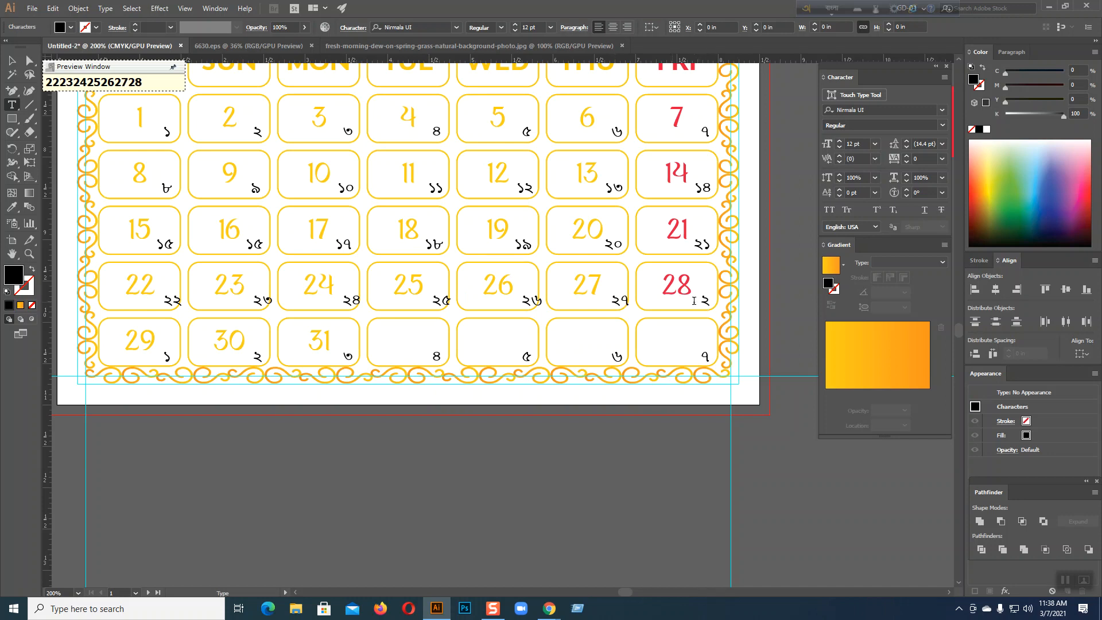
{"action": "key", "text": "Escape"}
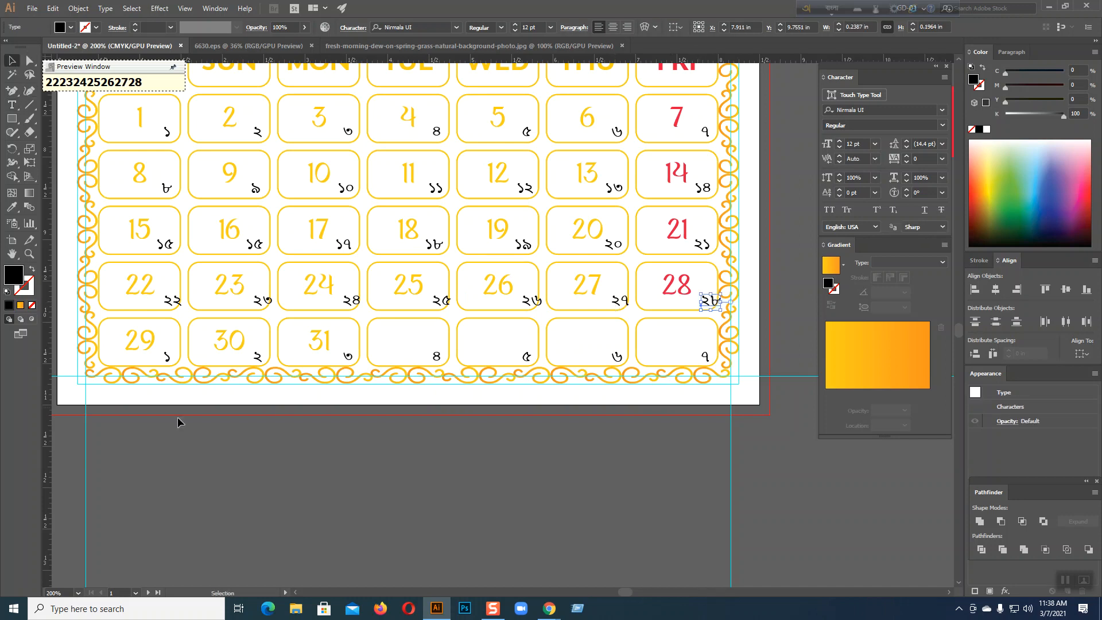
{"action": "left_click", "coordinate": [209, 470]}
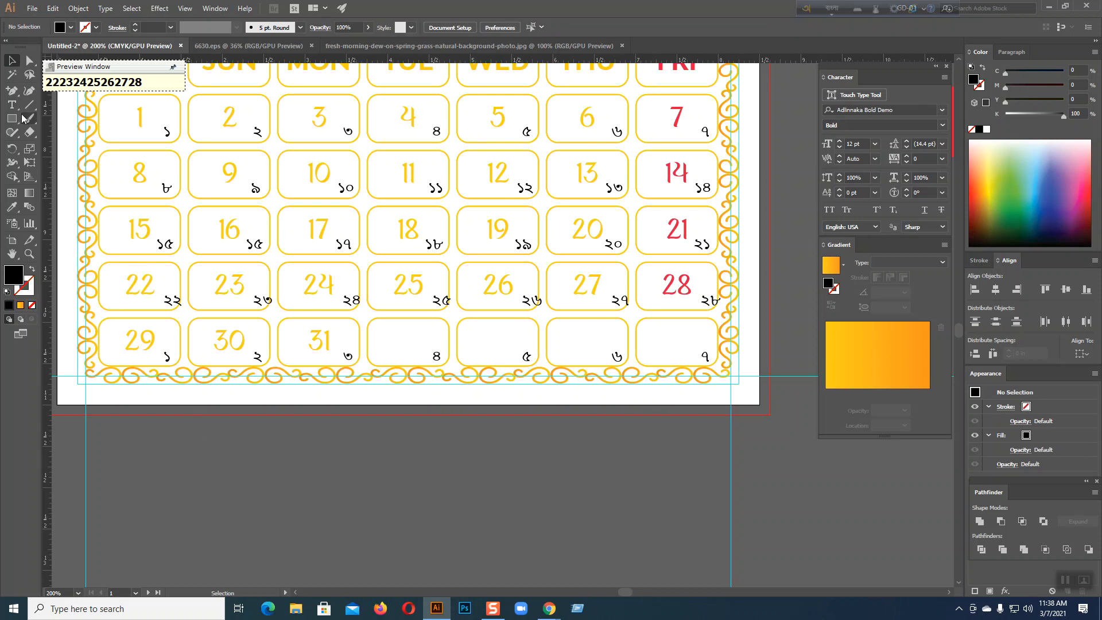
Delete the stray empty text object created below the calendar
{"action": "key", "text": "t"}
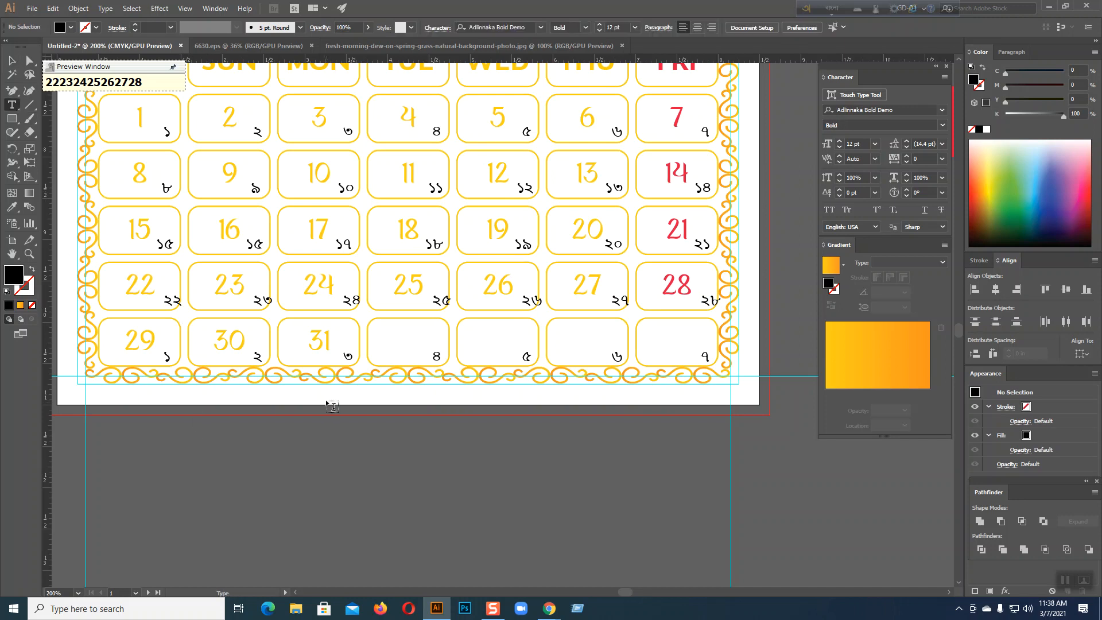
{"action": "left_click", "coordinate": [327, 398]}
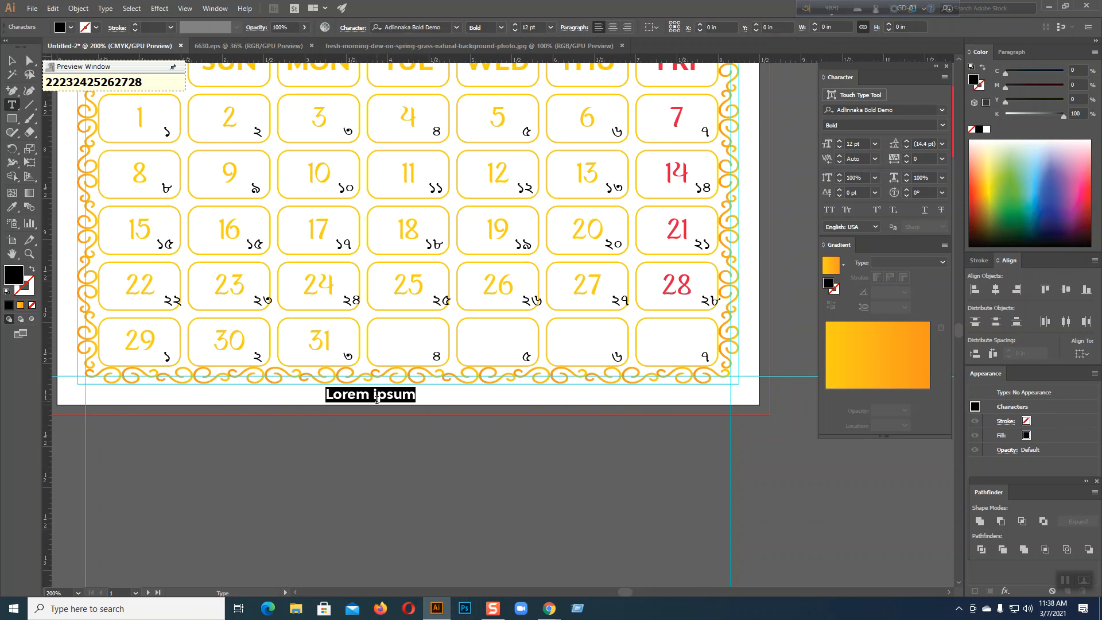
{"action": "key", "text": "BackSpace"}
{"action": "left_click", "coordinate": [12, 59]}
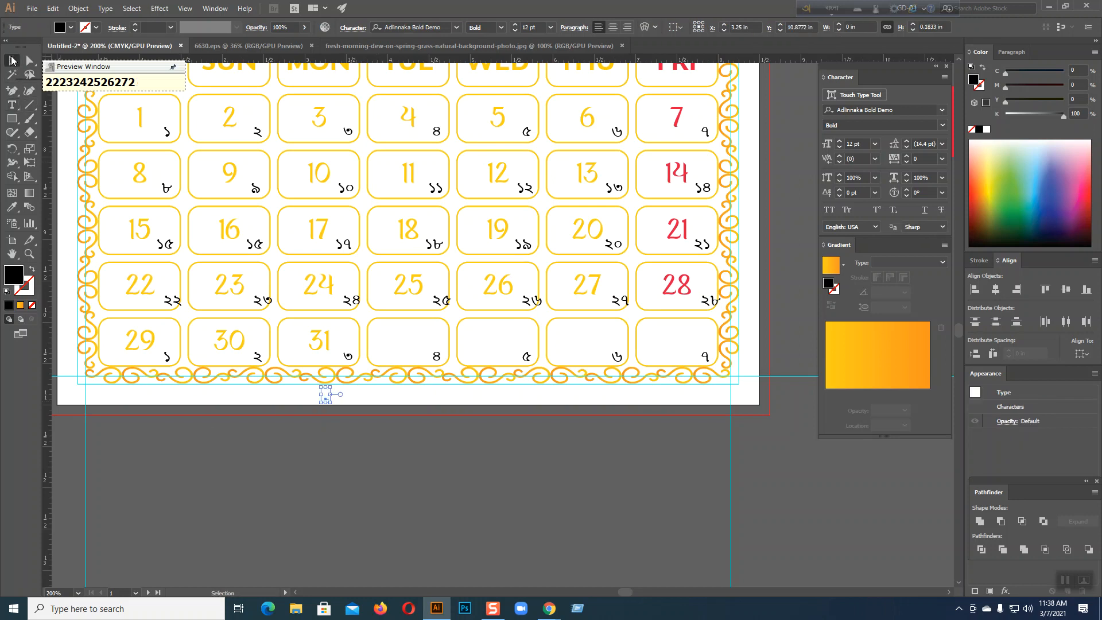
{"action": "key", "text": "Delete"}
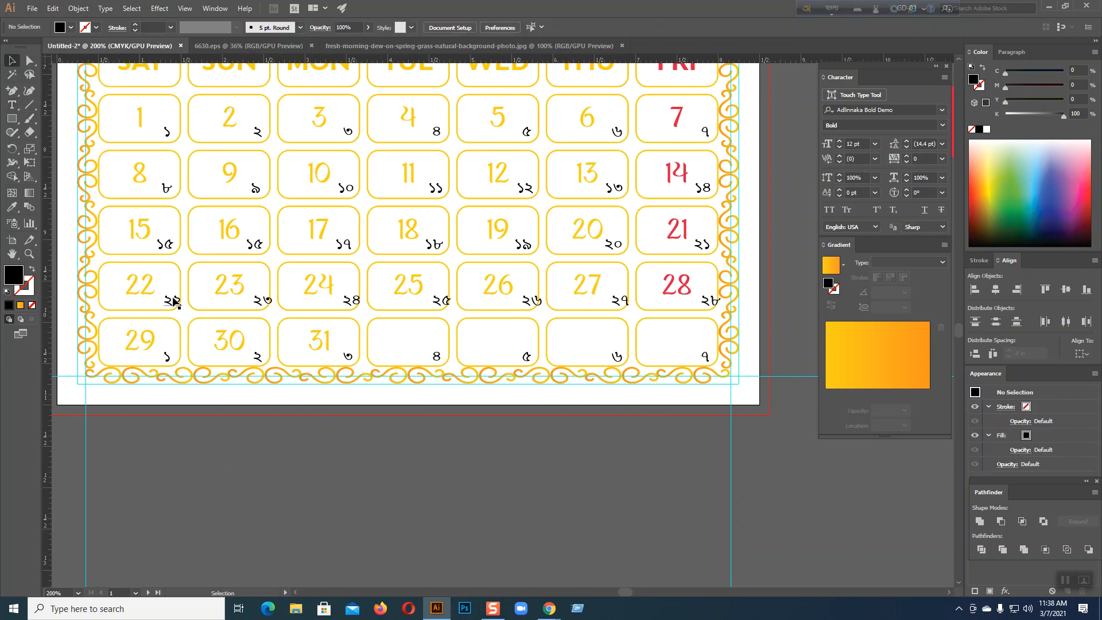
Select the seven fourth-week numerals and nudge them left, right and down into the corners
{"action": "left_click", "coordinate": [172, 301]}
{"action": "left_click", "coordinate": [261, 300], "text": "shift"}
{"action": "left_click", "coordinate": [350, 301], "text": "shift"}
{"action": "left_click", "coordinate": [441, 301], "text": "shift"}
{"action": "left_click", "coordinate": [528, 301], "text": "shift"}
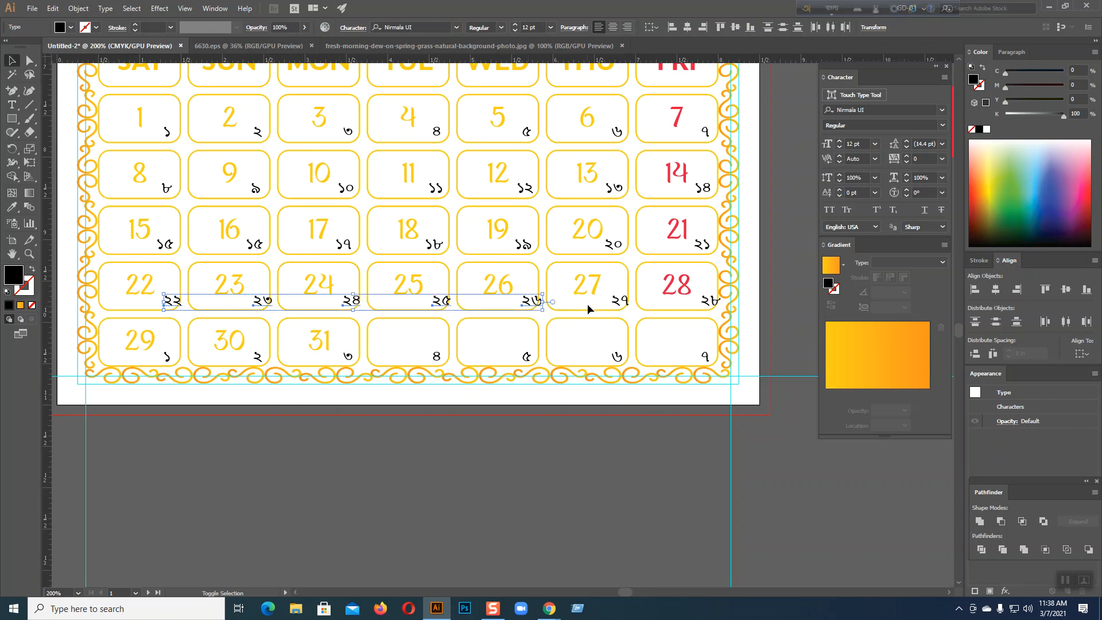
{"action": "left_click", "coordinate": [618, 304], "text": "shift"}
{"action": "left_click", "coordinate": [709, 304], "text": "shift"}
{"action": "key", "text": "Left"}
{"action": "key", "text": "Left"}
{"action": "key", "text": "Left"}
{"action": "key", "text": "Left"}
{"action": "key", "text": "Left"}
{"action": "key", "text": "Left"}
{"action": "key", "text": "Left"}
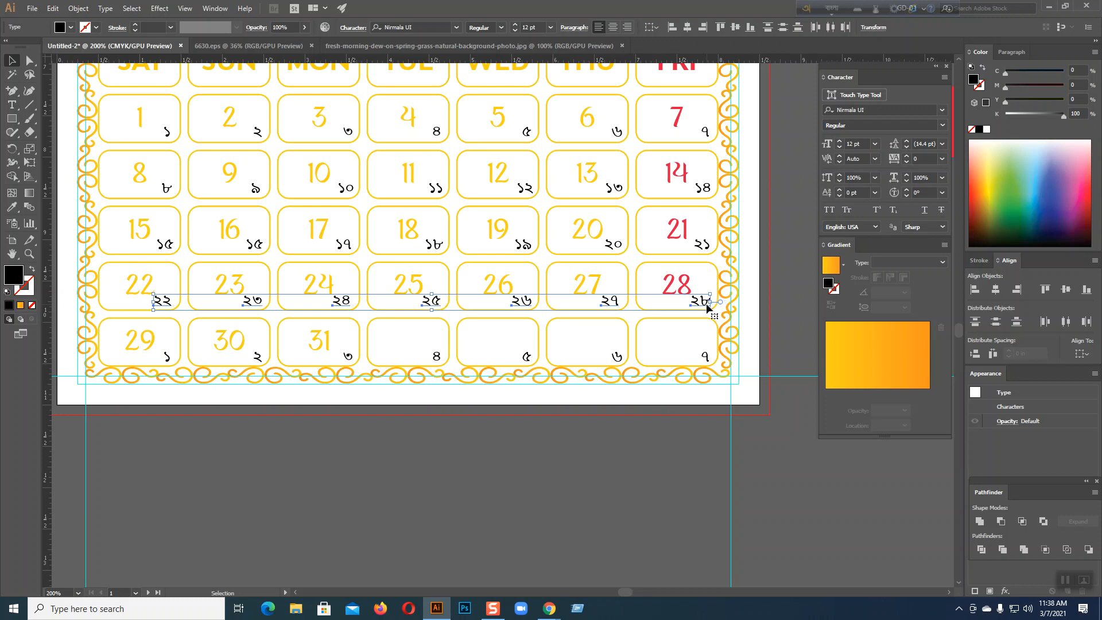
{"action": "key", "text": "Right"}
{"action": "key", "text": "Down"}
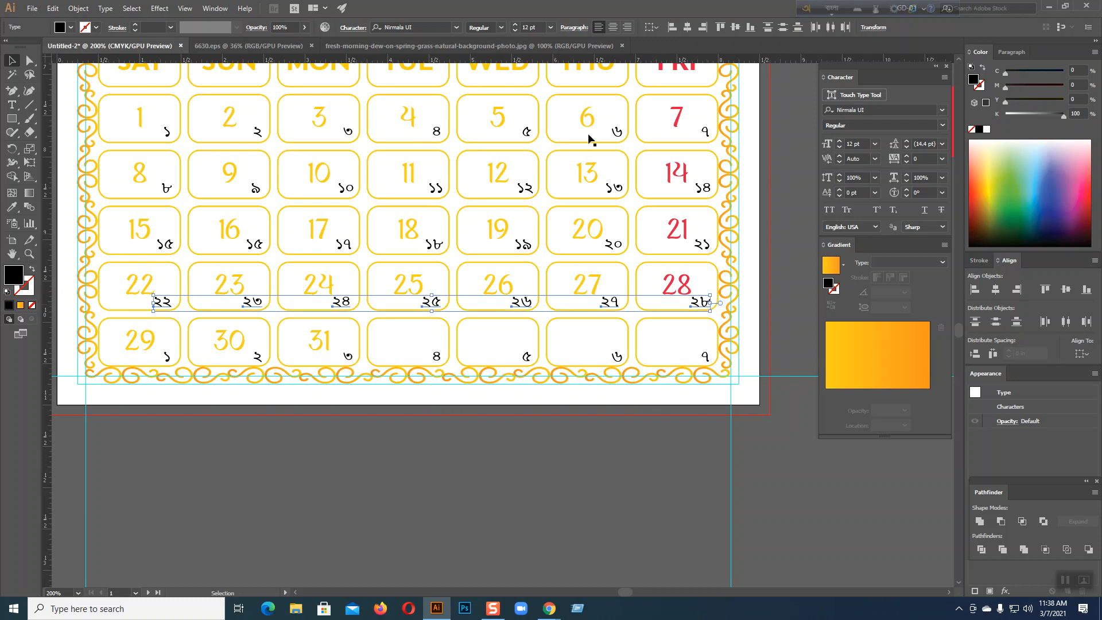
{"action": "left_click", "coordinate": [326, 432]}
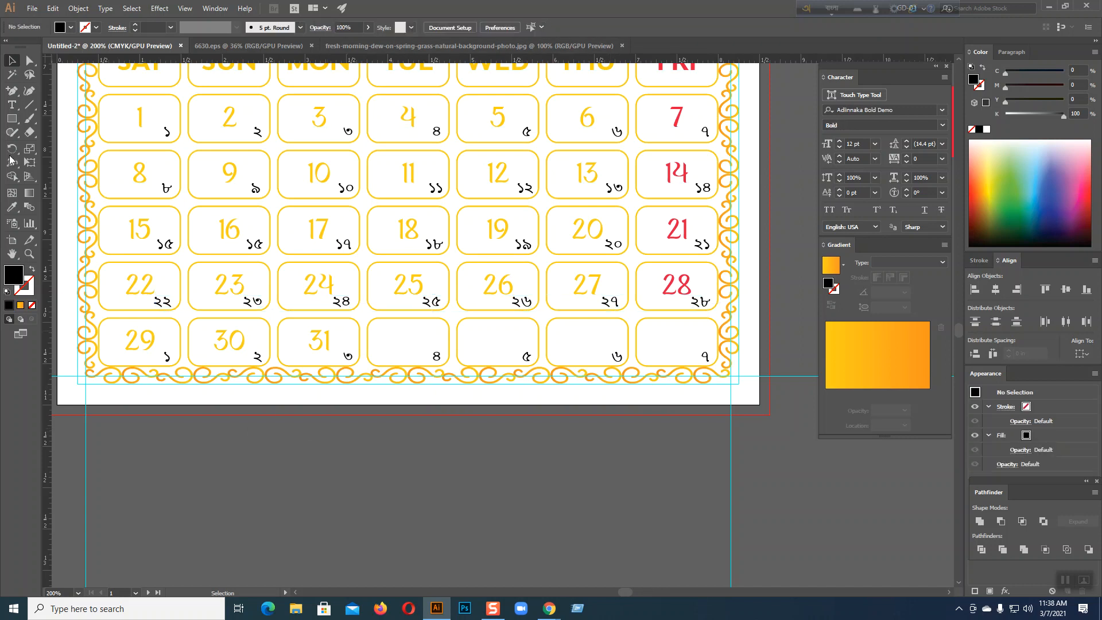
Retype the numerals under 29, 30 and 31 as Bengali ২৯, ৩০ and ৩১
{"action": "left_click", "coordinate": [11, 105]}
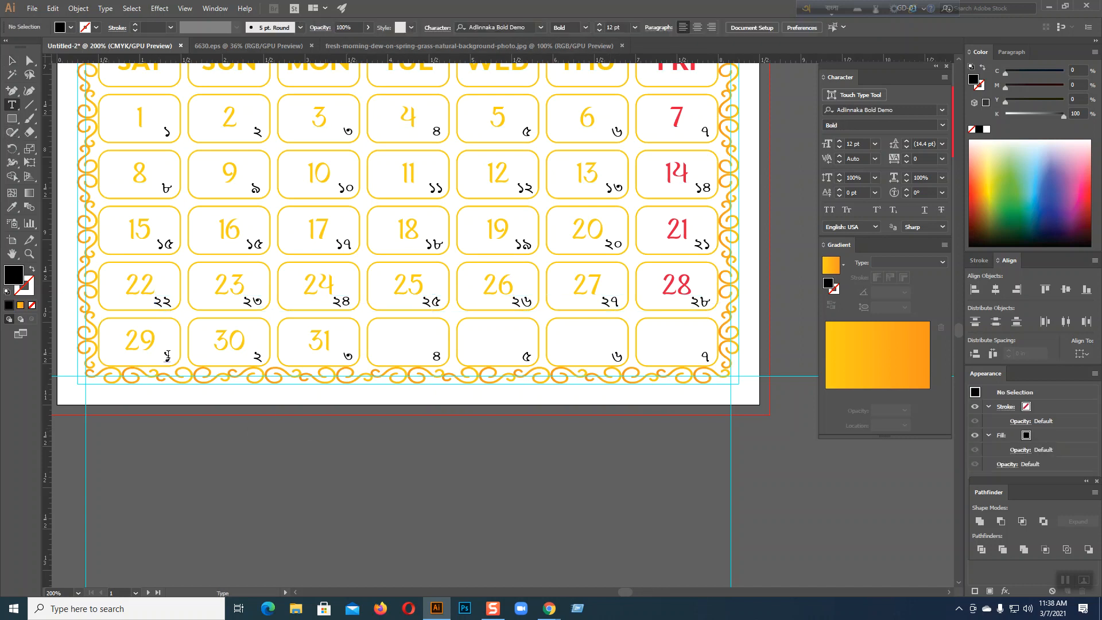
{"action": "double_click", "coordinate": [166, 355]}
{"action": "type", "text": "29"}
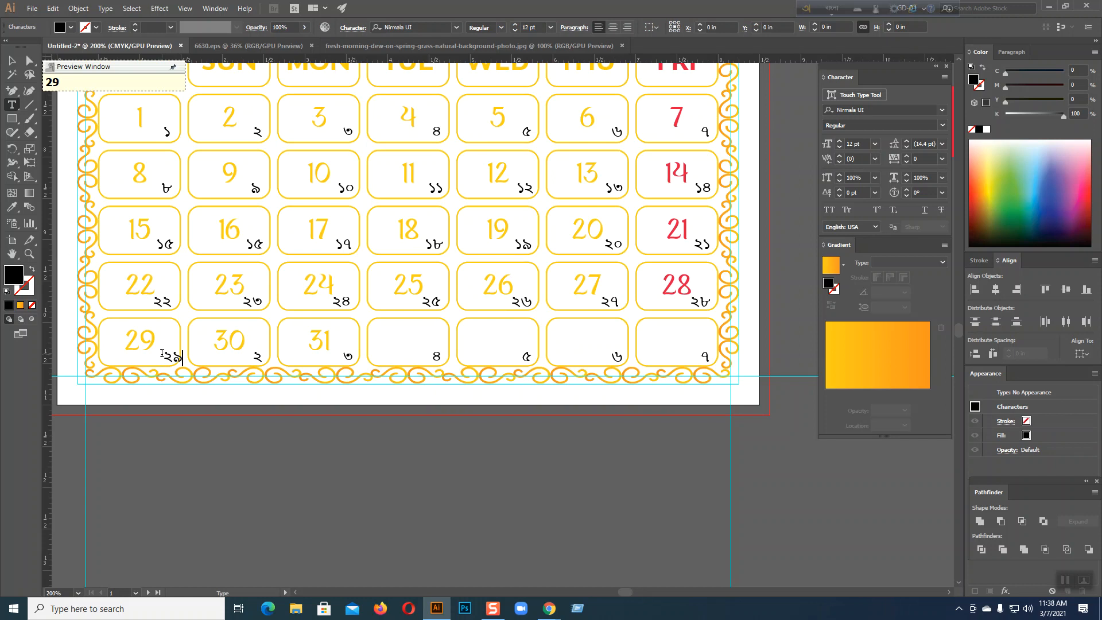
{"action": "left_click_drag", "start_coordinate": [267, 354], "coordinate": [251, 356]}
{"action": "type", "text": "30"}
{"action": "left_click_drag", "start_coordinate": [349, 356], "coordinate": [342, 356]}
{"action": "type", "text": "31"}
{"action": "key", "text": "Escape"}
Delete the four leftover numerals, including ৬ and ৭, from the empty bottom-row cells
{"action": "left_click", "coordinate": [219, 450]}
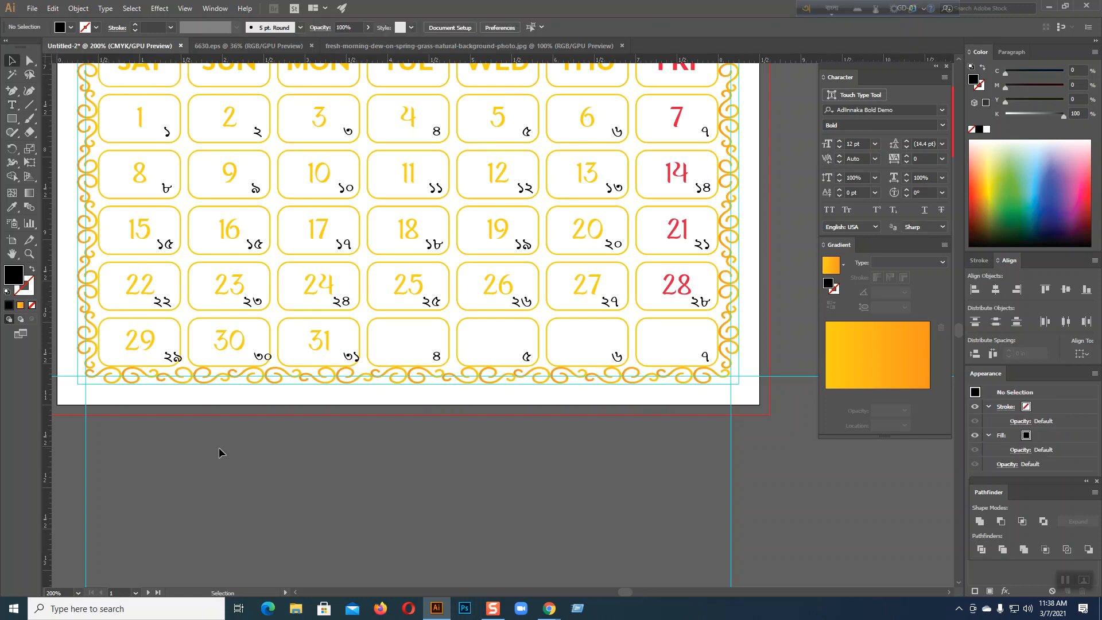
{"action": "left_click", "coordinate": [436, 357]}
{"action": "key", "text": "Delete"}
{"action": "left_click", "coordinate": [527, 357]}
{"action": "key", "text": "Delete"}
{"action": "left_click", "coordinate": [617, 358]}
{"action": "key", "text": "Delete"}
{"action": "left_click", "coordinate": [706, 357]}
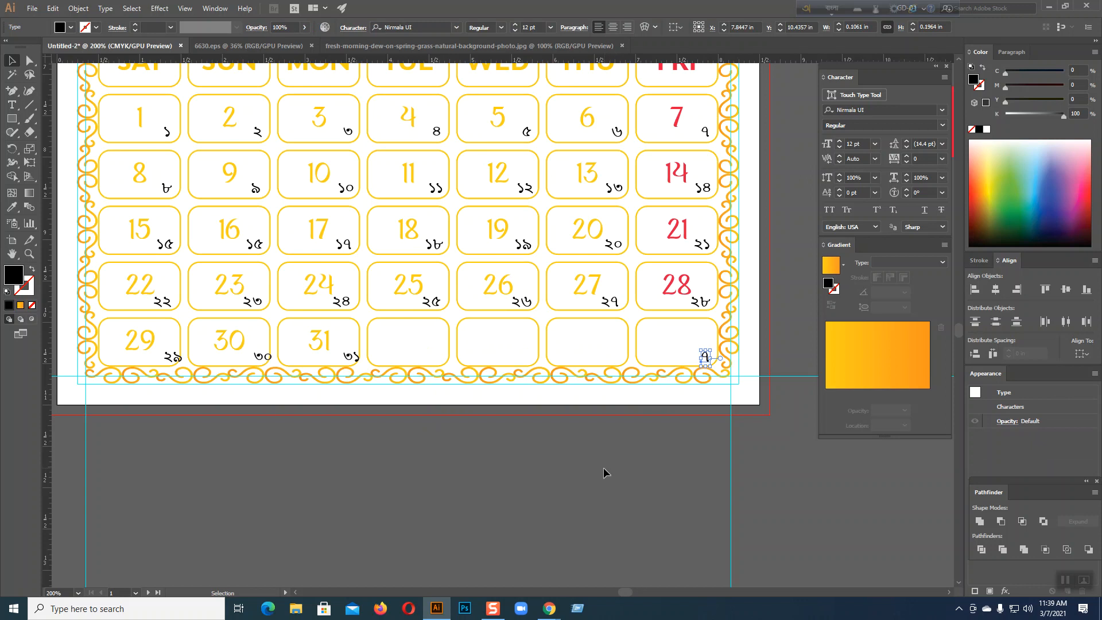
{"action": "key", "text": "Delete"}
Nudge the ২৯, ৩০ and ৩১ numerals left together
{"action": "left_click", "coordinate": [165, 357]}
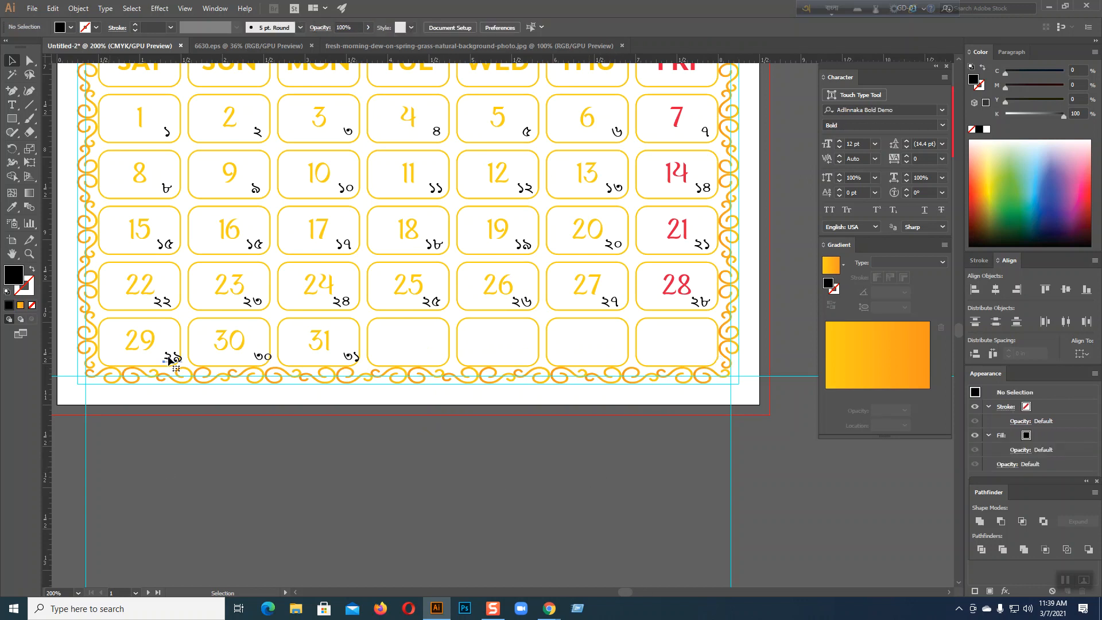
{"action": "left_click", "coordinate": [261, 357], "text": "shift"}
{"action": "left_click", "coordinate": [350, 357], "text": "shift"}
{"action": "key", "text": "Left"}
{"action": "key", "text": "Left"}
{"action": "key", "text": "Left"}
{"action": "key", "text": "Left"}
{"action": "key", "text": "Left"}
{"action": "key", "text": "Left"}
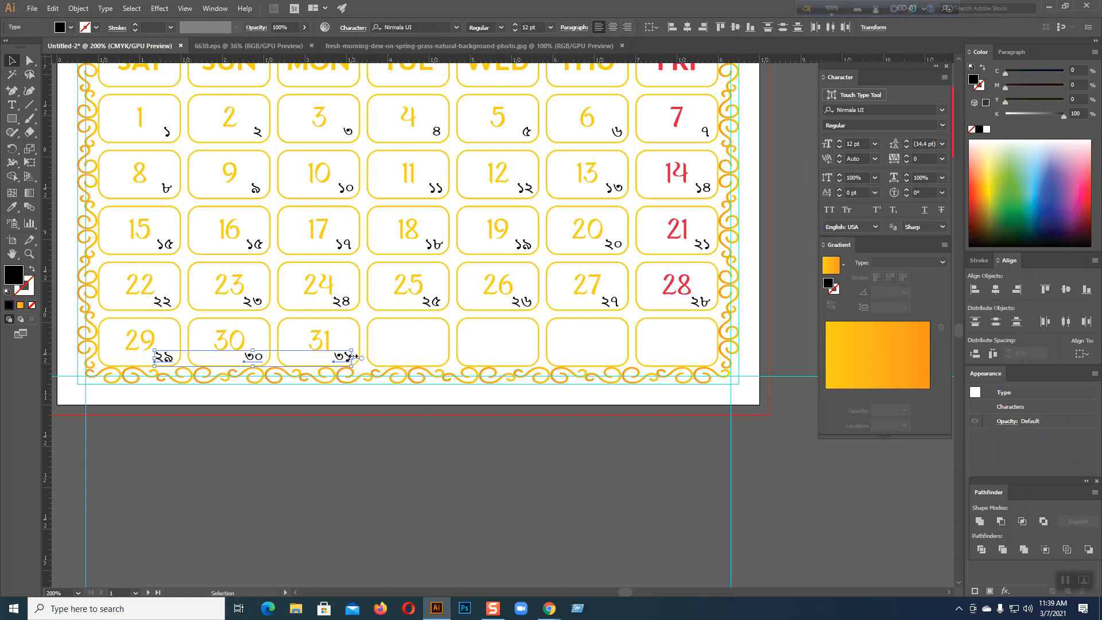
{"action": "left_click", "coordinate": [338, 450]}
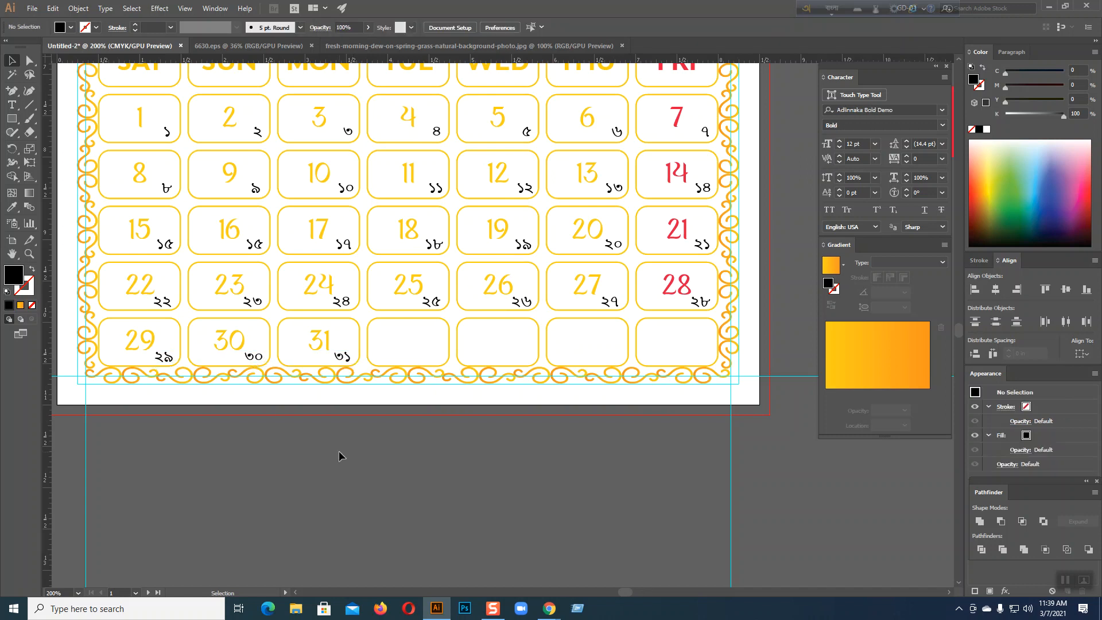
Right-align the SAT column numerals ১, ৮, ১৫, ২২ and ২৯ relative to the selection
{"action": "left_click", "coordinate": [168, 131]}
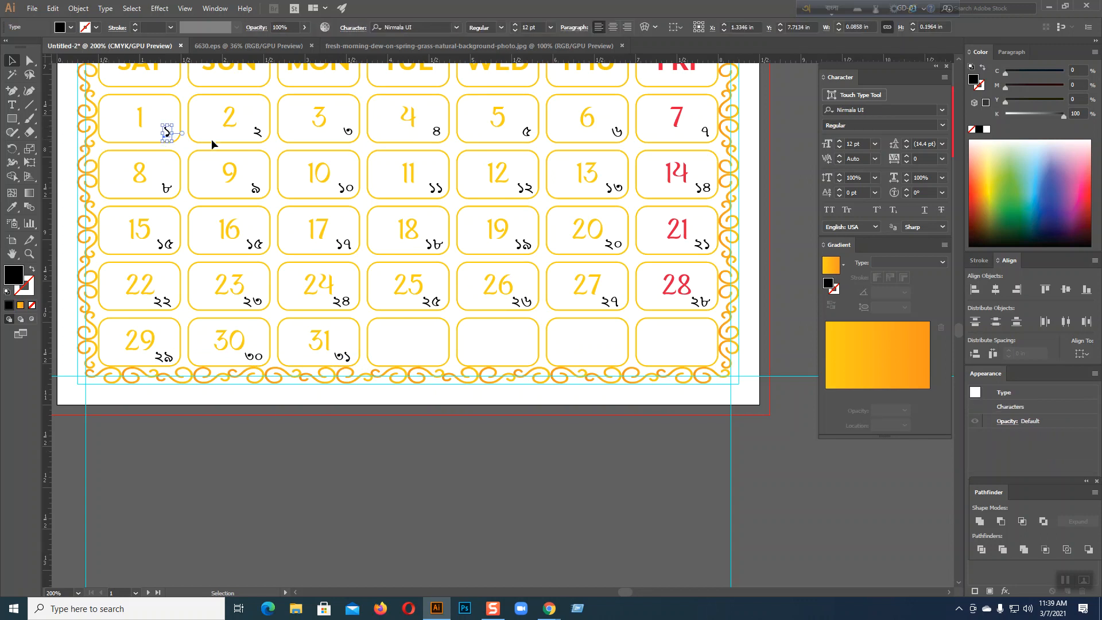
{"action": "left_click", "coordinate": [170, 188], "text": "shift"}
{"action": "left_click", "coordinate": [166, 245], "text": "shift"}
{"action": "left_click", "coordinate": [165, 301], "text": "shift"}
{"action": "left_click", "coordinate": [171, 357], "text": "shift"}
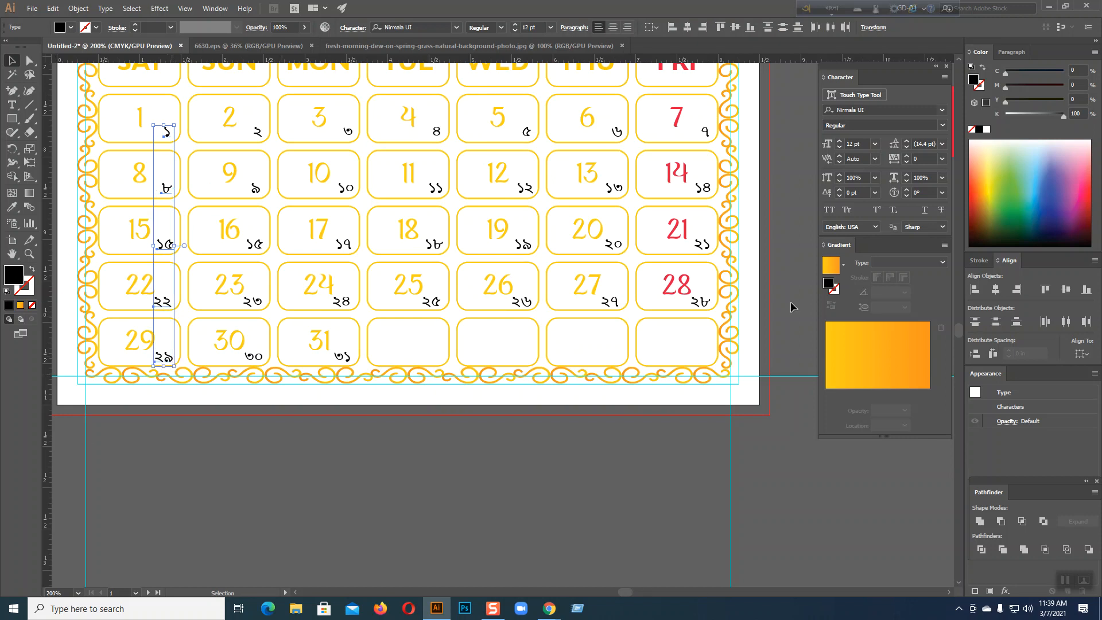
{"action": "left_click", "coordinate": [1082, 354]}
{"action": "left_click", "coordinate": [1048, 368]}
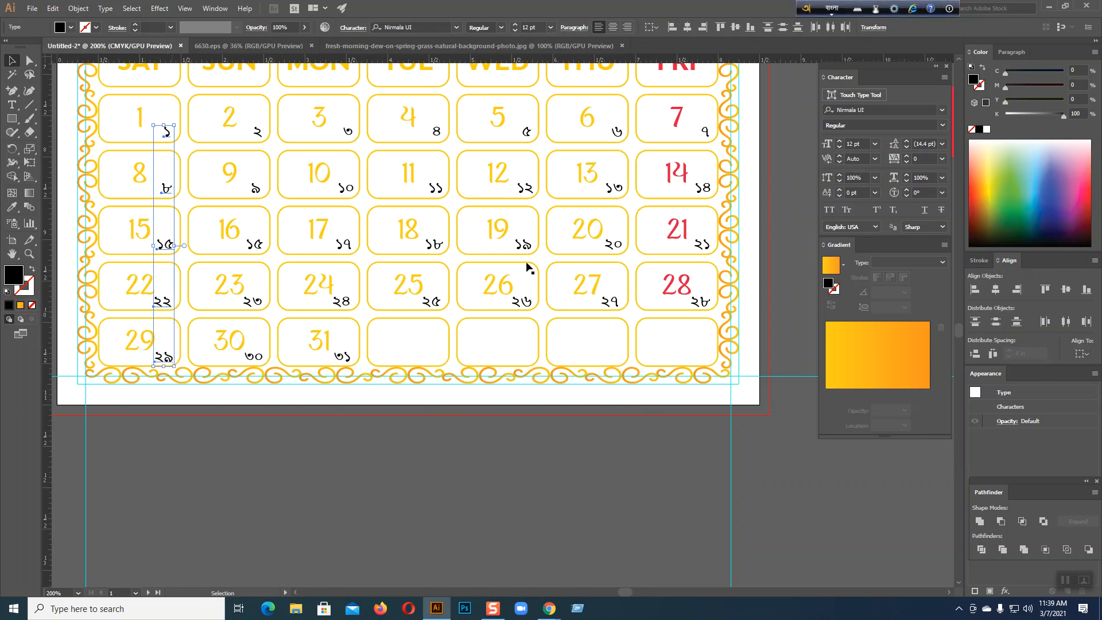
{"action": "left_click", "coordinate": [669, 28]}
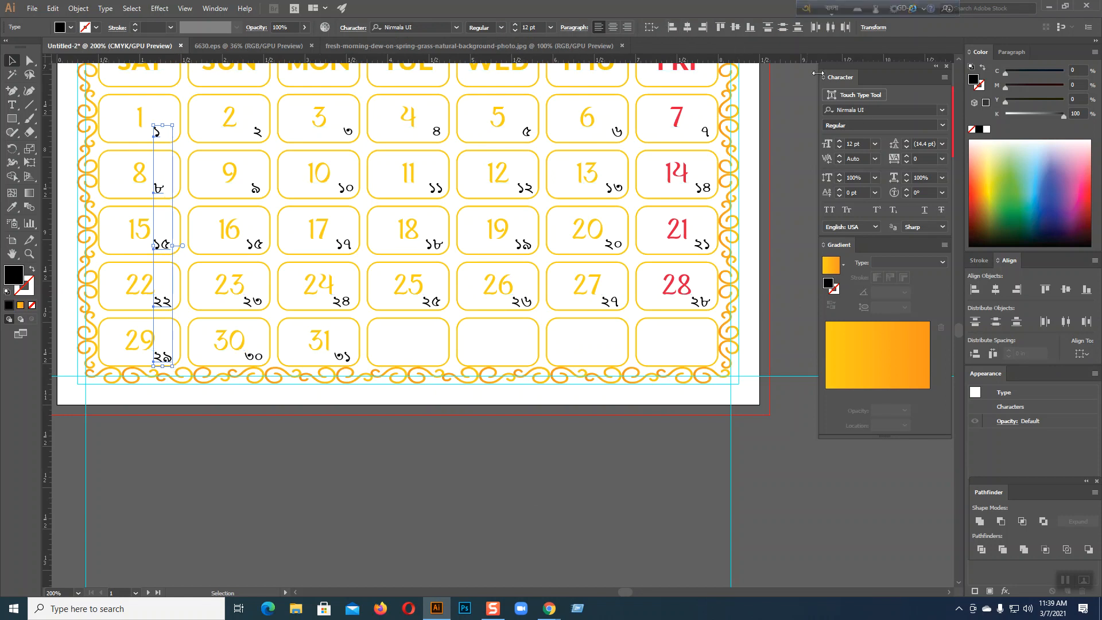
{"action": "left_click", "coordinate": [705, 31]}
{"action": "left_click", "coordinate": [424, 450]}
Right-align the SUN column numerals ২, ৯, ১৬, ২৩ and ৩০
{"action": "left_click", "coordinate": [260, 359]}
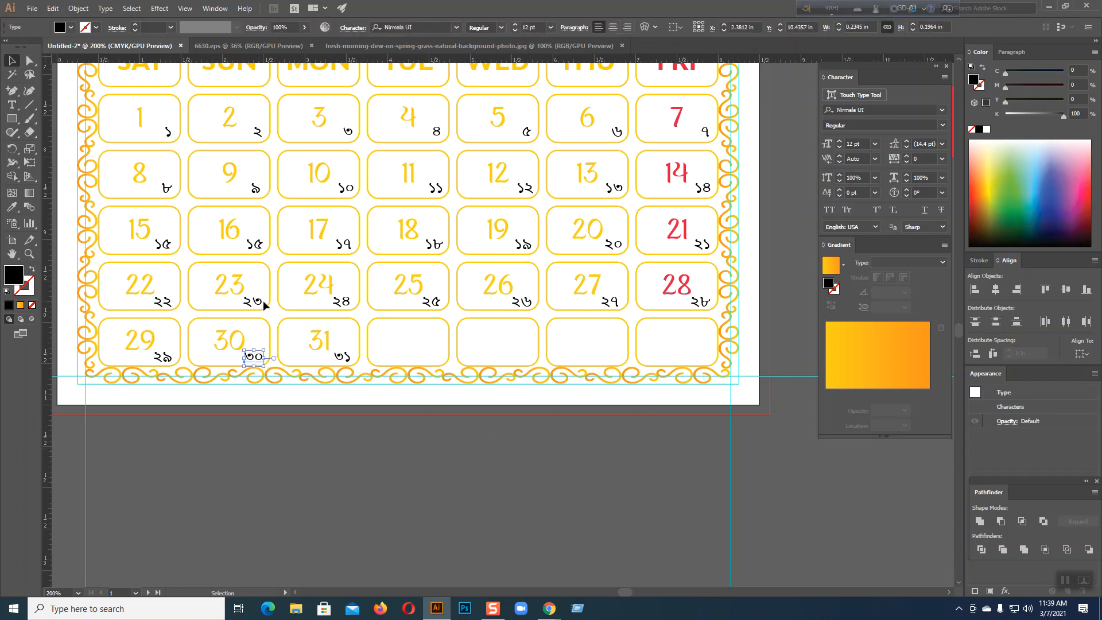
{"action": "left_click", "coordinate": [263, 299], "text": "shift"}
{"action": "left_click", "coordinate": [256, 246], "text": "shift"}
{"action": "left_click", "coordinate": [255, 189], "text": "shift"}
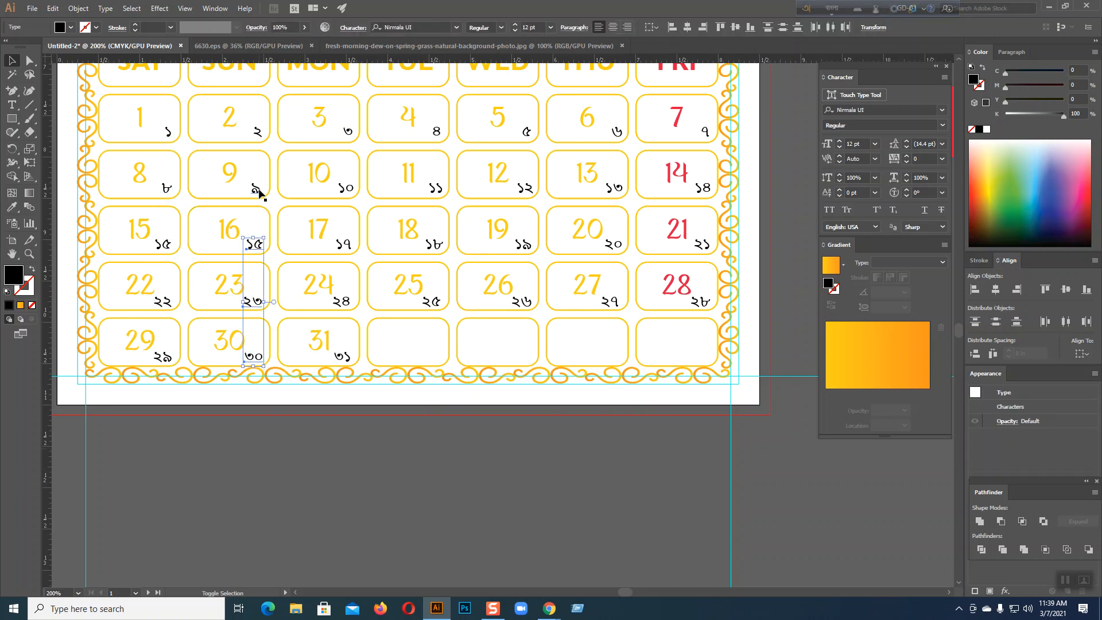
{"action": "left_click", "coordinate": [258, 133], "text": "shift"}
{"action": "left_click", "coordinate": [708, 27]}
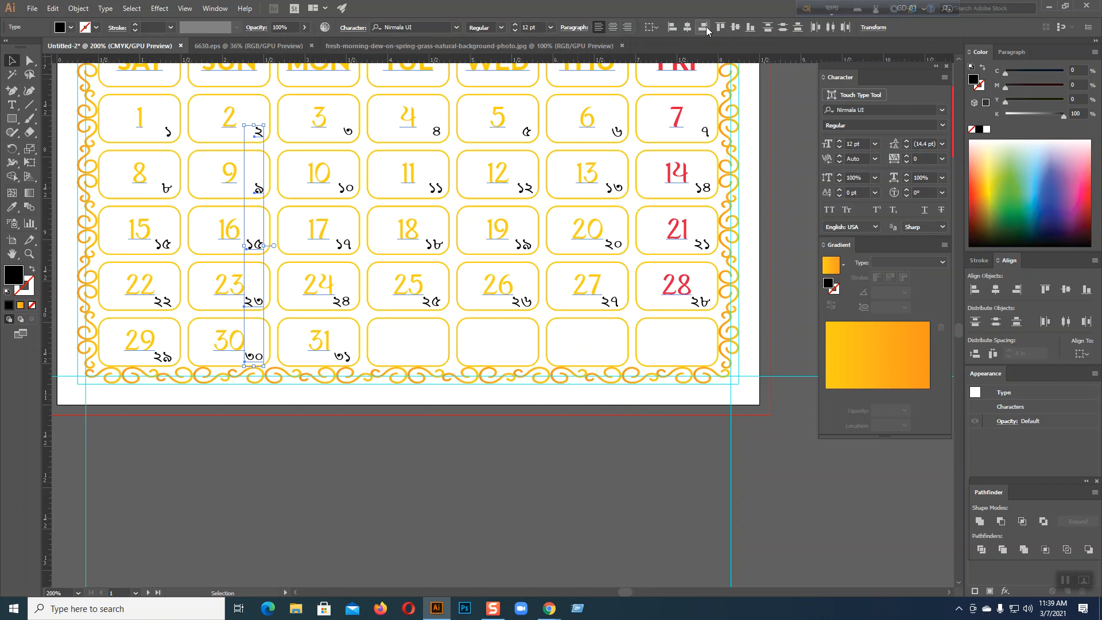
{"action": "left_click", "coordinate": [462, 450]}
Right-align the MON column numerals ৩, ১০, ১৭, ২৪ and ৩১
{"action": "left_click", "coordinate": [343, 357]}
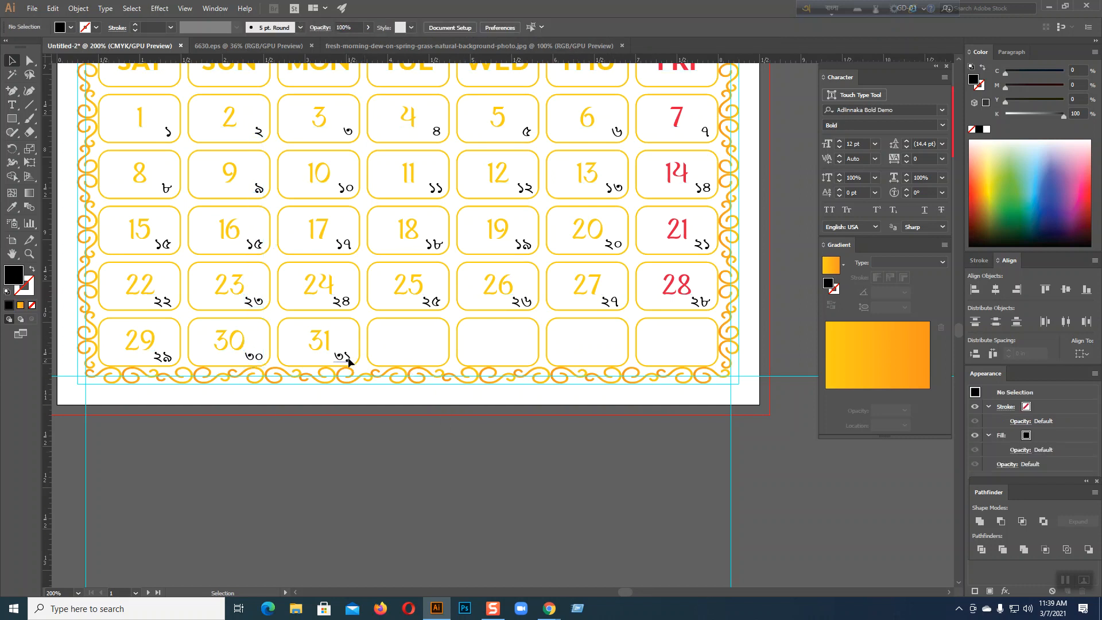
{"action": "left_click", "coordinate": [343, 301], "text": "shift"}
{"action": "left_click", "coordinate": [343, 244], "text": "shift"}
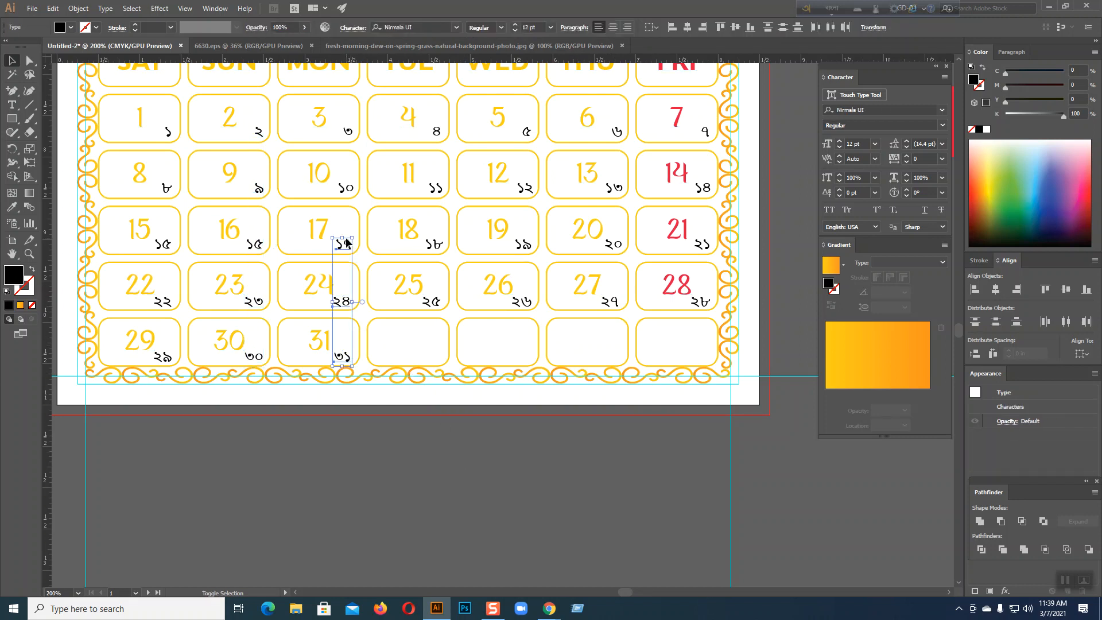
{"action": "left_click", "coordinate": [345, 189], "text": "shift"}
{"action": "left_click", "coordinate": [349, 135], "text": "shift"}
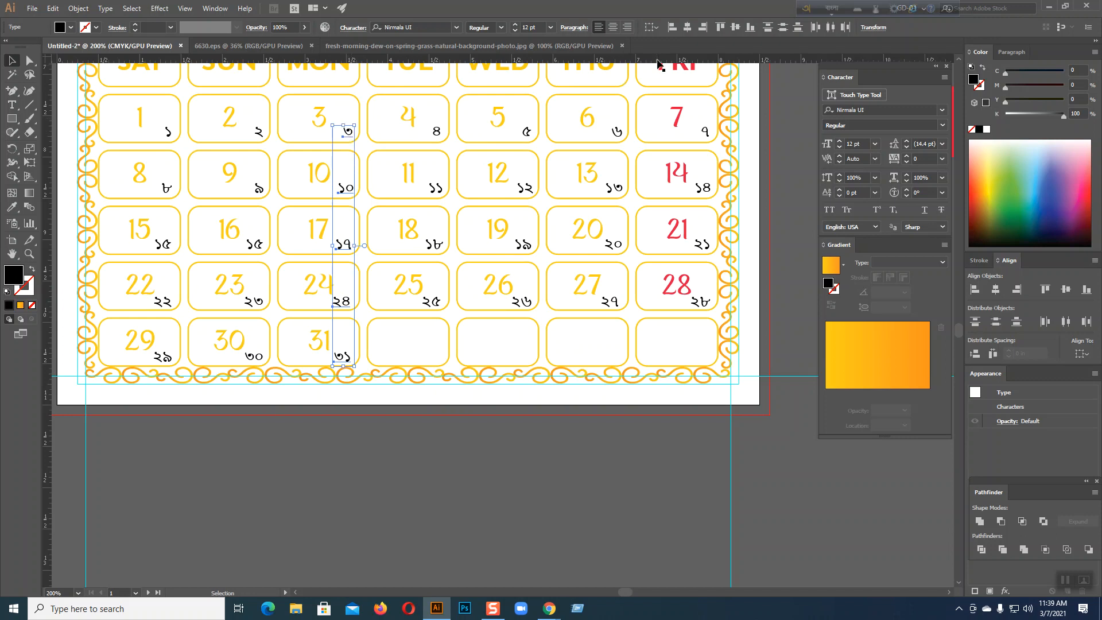
{"action": "left_click", "coordinate": [701, 26]}
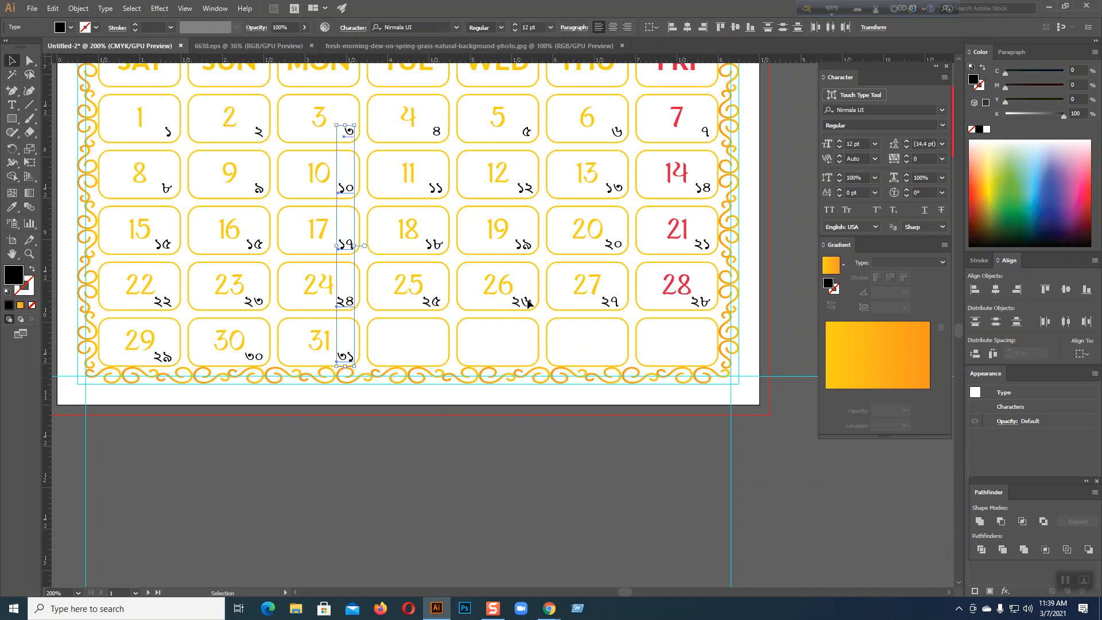
{"action": "left_click", "coordinate": [429, 346]}
Right-align the TUE column numerals ৪, ১১, ১৮ and ২৫
{"action": "left_click", "coordinate": [432, 303]}
{"action": "left_click", "coordinate": [435, 244], "text": "shift"}
{"action": "left_click", "coordinate": [440, 188], "text": "shift"}
{"action": "left_click", "coordinate": [437, 132], "text": "shift"}
{"action": "left_click", "coordinate": [701, 27]}
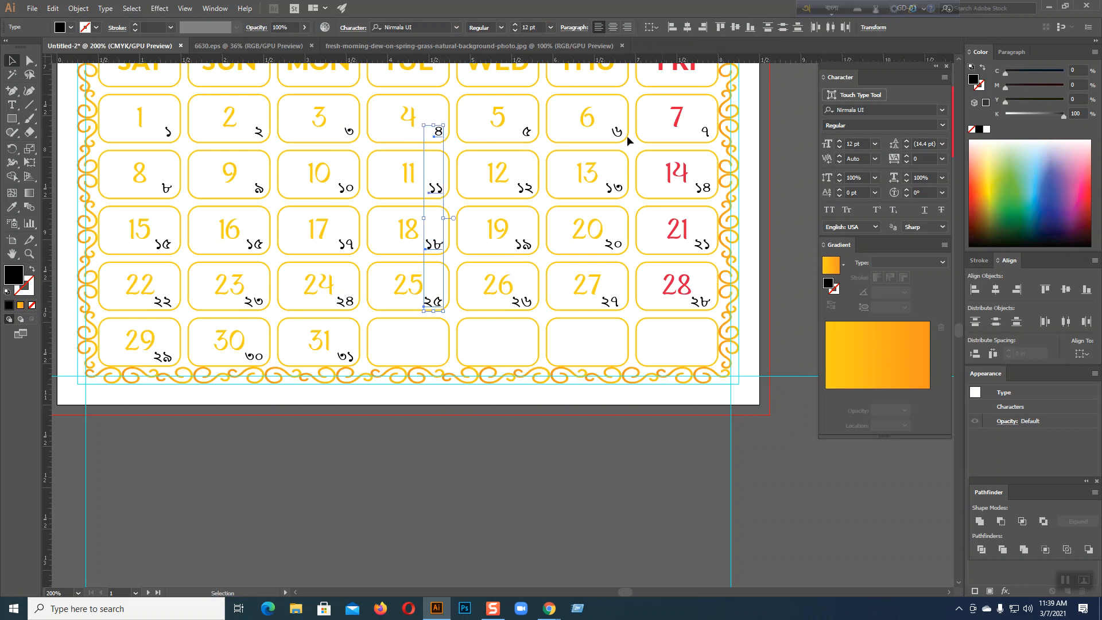
Right-align the WED column numerals ৫, ১২, ১৯ and ২৬
{"action": "left_click", "coordinate": [522, 302]}
{"action": "left_click", "coordinate": [523, 246], "text": "shift"}
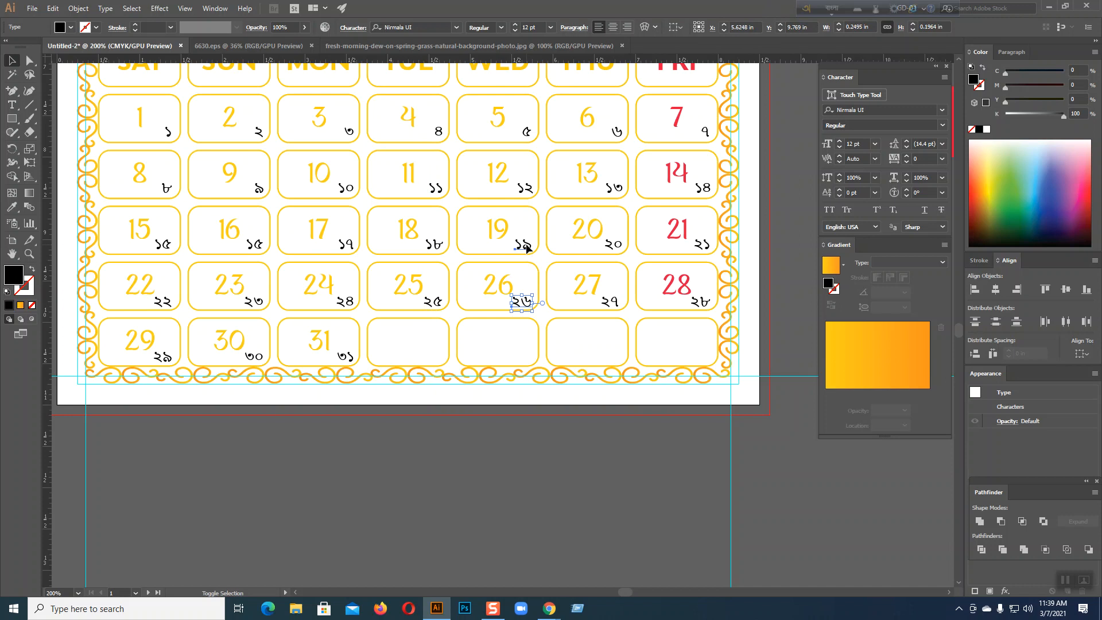
{"action": "left_click", "coordinate": [524, 189], "text": "shift"}
{"action": "left_click", "coordinate": [526, 132], "text": "shift"}
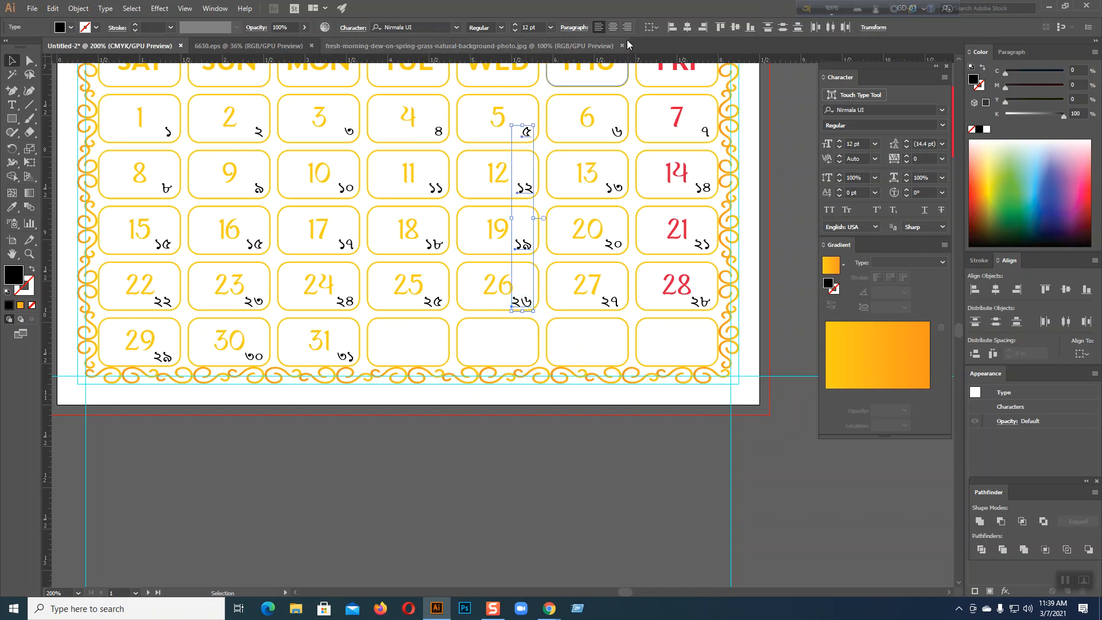
{"action": "left_click", "coordinate": [701, 26]}
Right-align the THU column numerals ৬, ১৩, ২০ and ২৭
{"action": "left_click", "coordinate": [613, 303]}
{"action": "left_click", "coordinate": [613, 245], "text": "shift"}
{"action": "left_click", "coordinate": [614, 189], "text": "shift"}
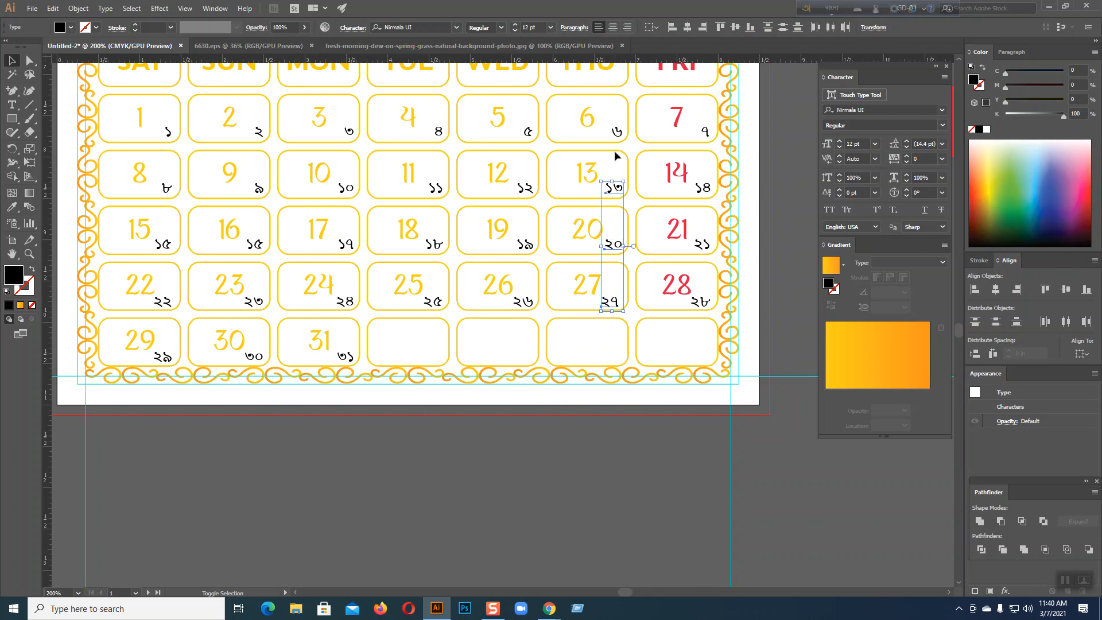
{"action": "left_click", "coordinate": [614, 131], "text": "shift"}
{"action": "left_click", "coordinate": [704, 27]}
Right-align the FRI column numerals ৭, ১৪, ২১ and ২৮, then deselect
{"action": "left_click", "coordinate": [706, 303]}
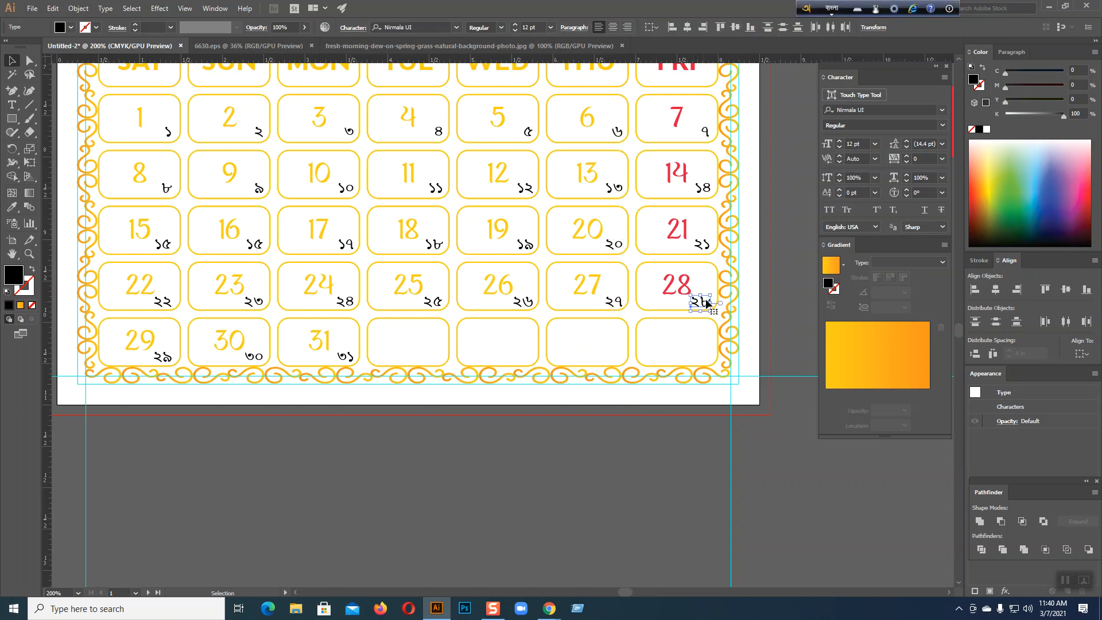
{"action": "left_click", "coordinate": [702, 244], "text": "shift"}
{"action": "left_click", "coordinate": [703, 187], "text": "shift"}
{"action": "left_click", "coordinate": [705, 132], "text": "shift"}
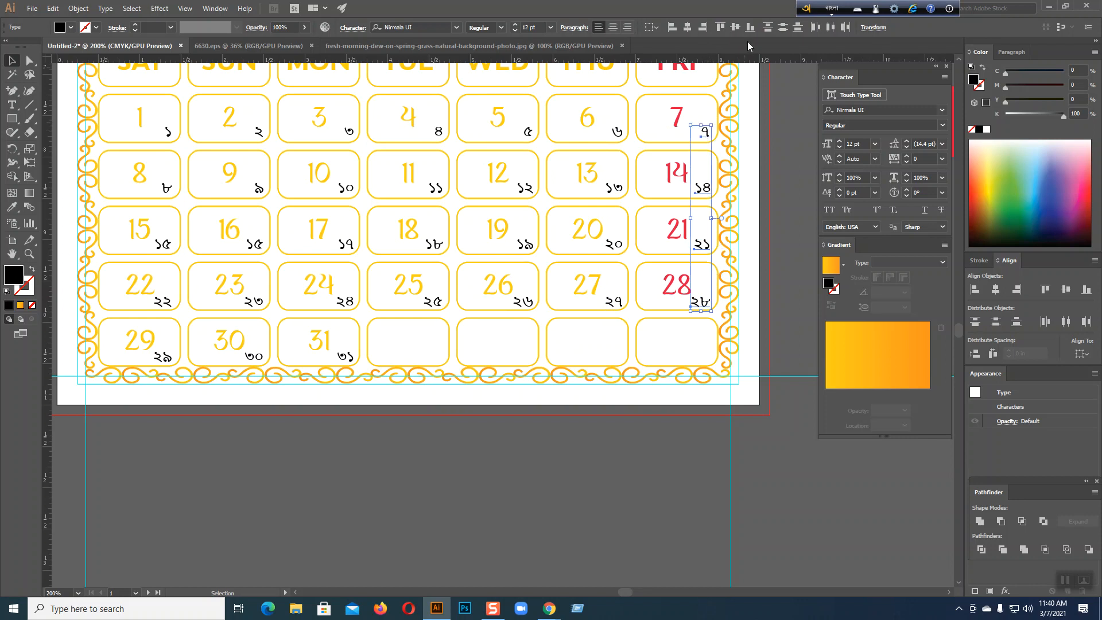
{"action": "left_click", "coordinate": [709, 29]}
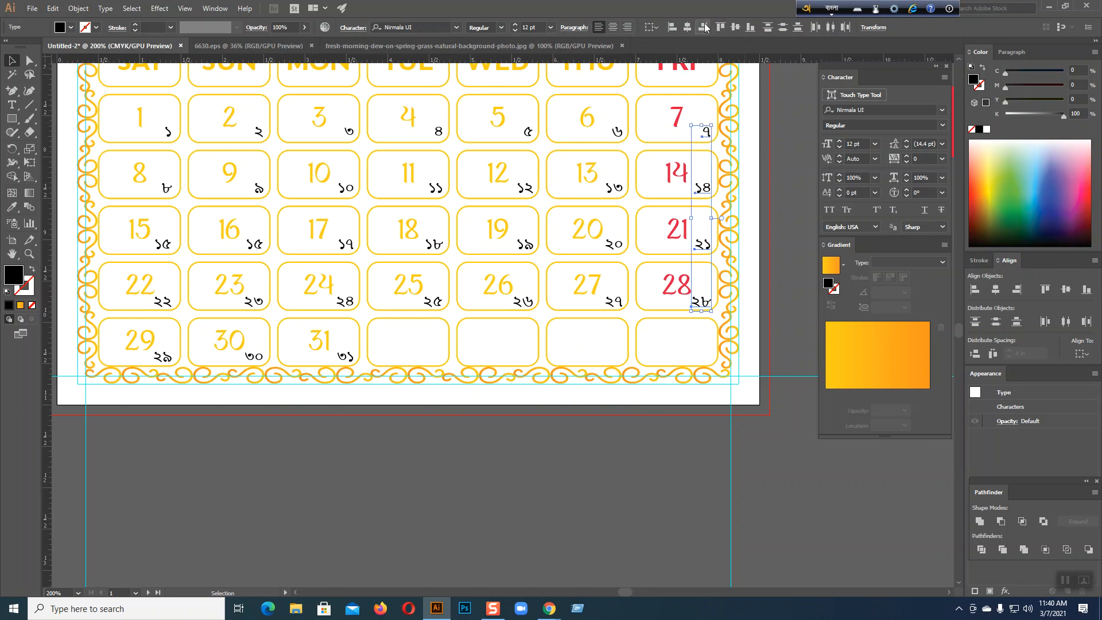
{"action": "left_click", "coordinate": [677, 445]}
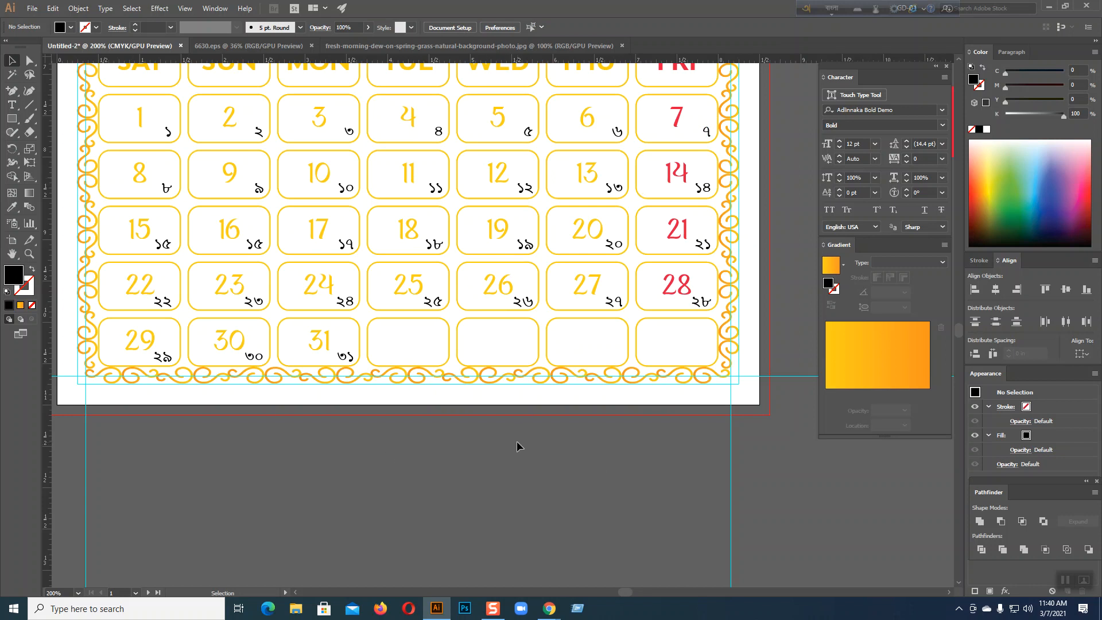
{"action": "scroll", "coordinate": [517, 446], "scroll_direction": "up", "scroll_amount": 2}
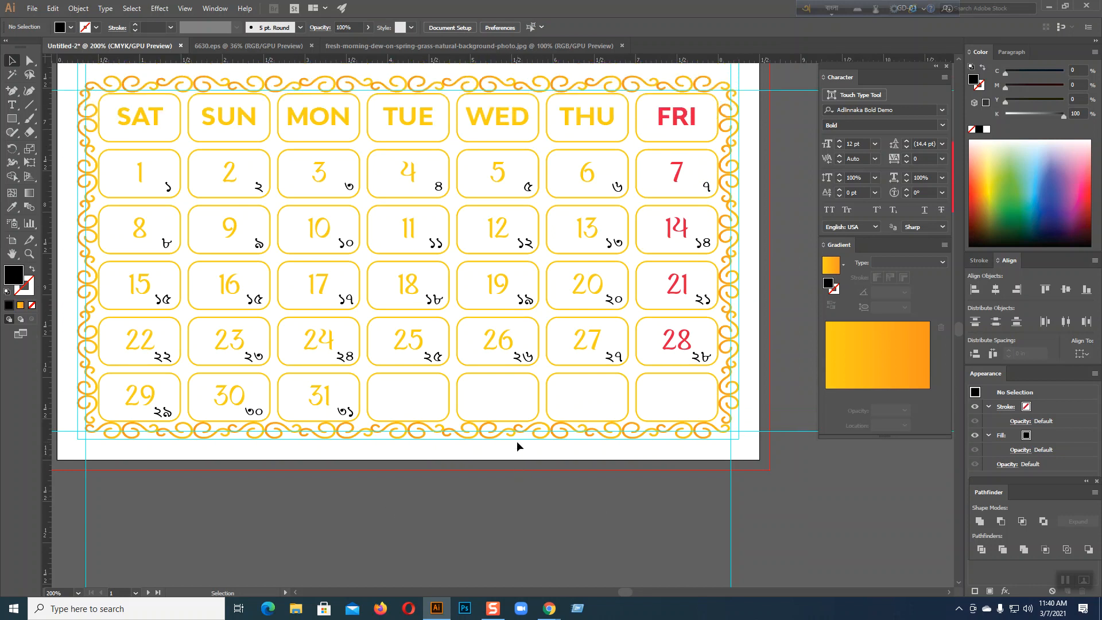
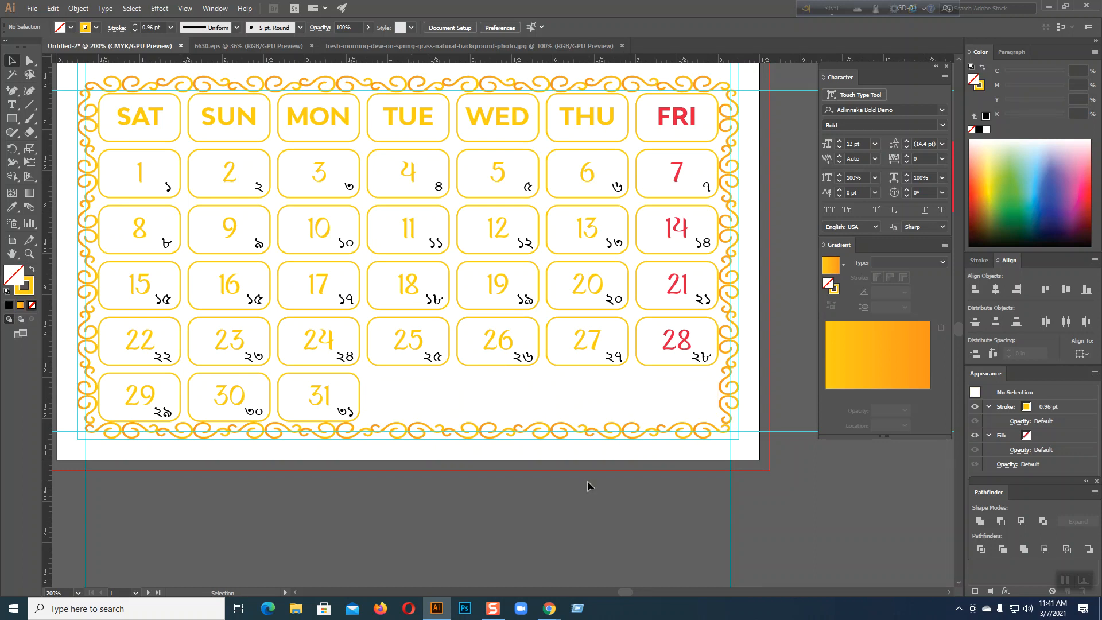
Undo to bring back the four empty rounded cells after 31, then switch to the meeting window
{"action": "key", "text": "ctrl+z"}
{"action": "key", "text": "ctrl+z"}
{"action": "key", "text": "ctrl+z"}
{"action": "key", "text": "ctrl+z"}
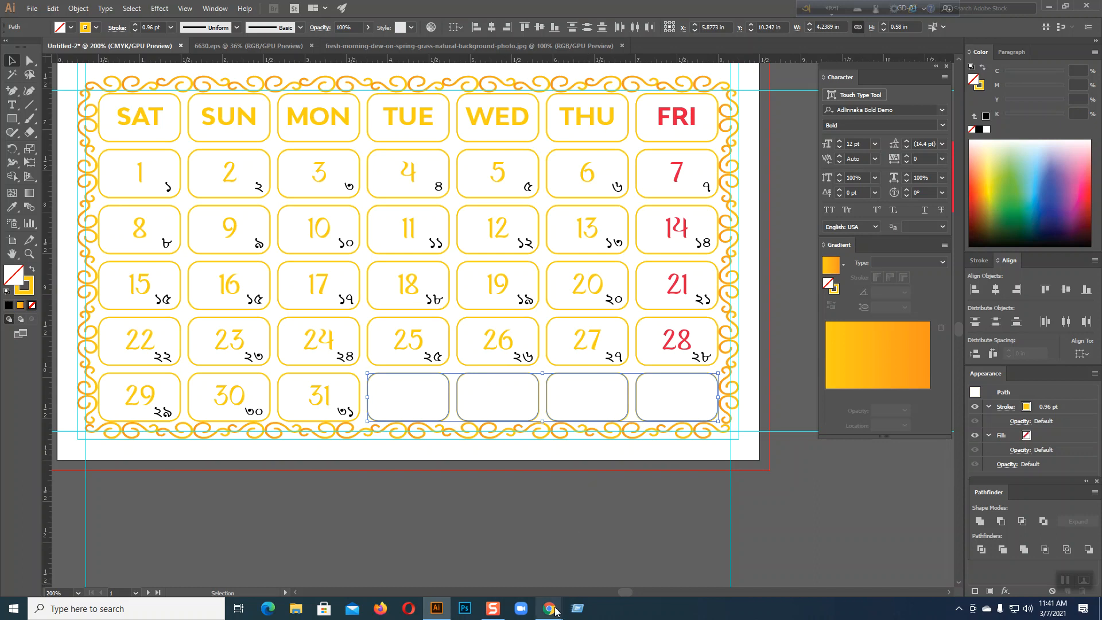
{"action": "mouse_move", "coordinate": [549, 608]}
{"action": "left_click", "coordinate": [488, 568]}
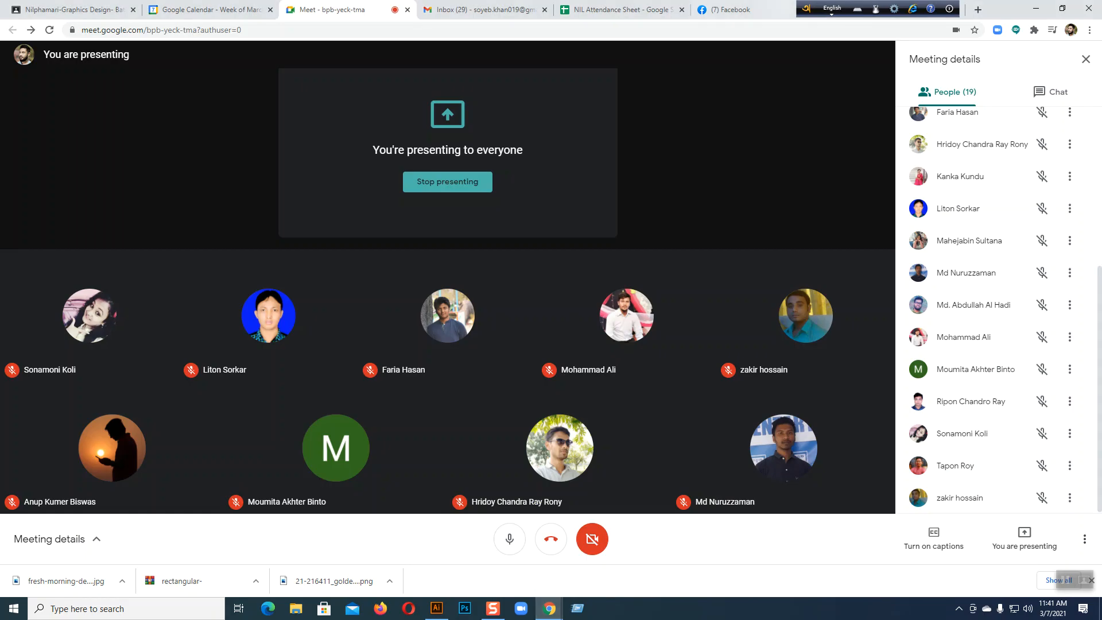
Exit Avro Keyboard and bring up the 'calendar design size' image results
{"action": "left_click", "coordinate": [807, 8]}
{"action": "left_click", "coordinate": [810, 174]}
{"action": "left_click", "coordinate": [885, 10]}
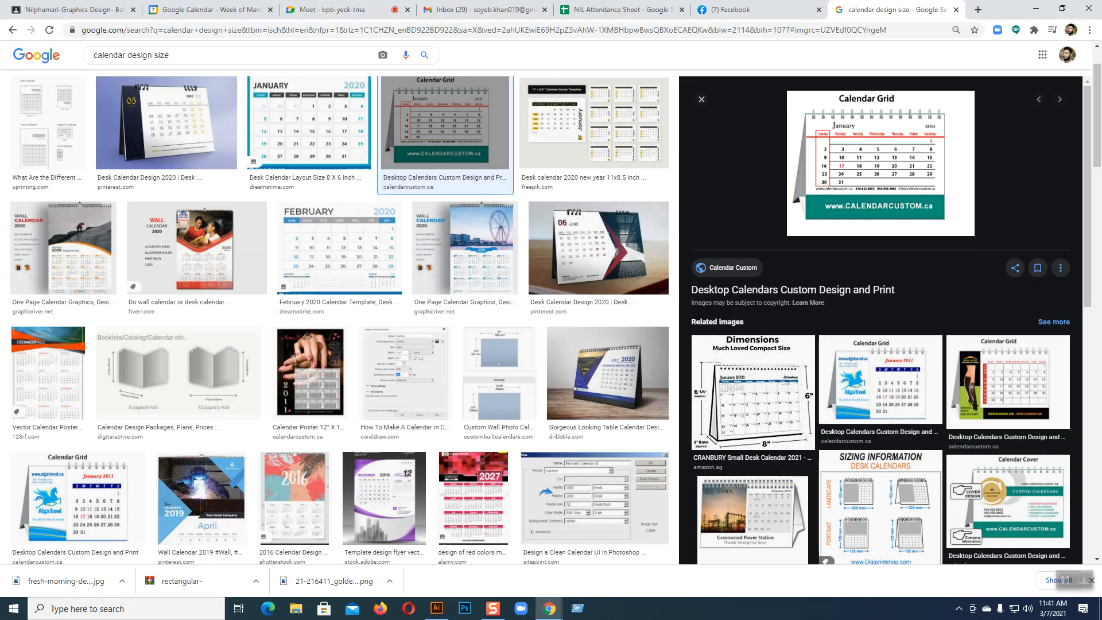
Preview the 8 x 6 inch desk calendar layout and the May 2020 desk calendar template
{"action": "left_click", "coordinate": [353, 139]}
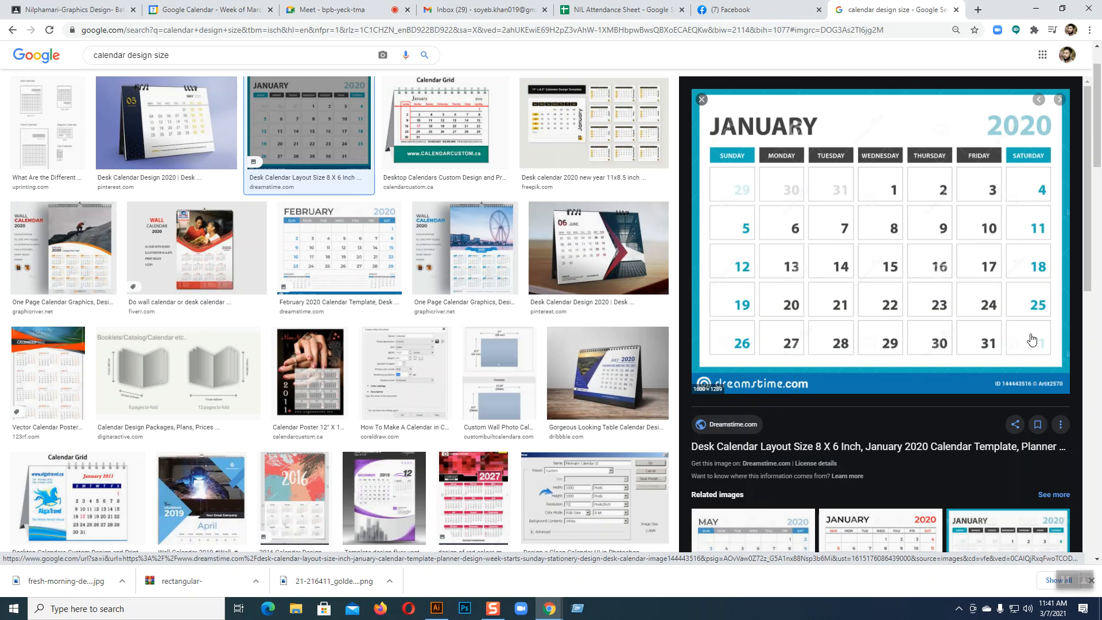
{"action": "scroll", "coordinate": [835, 370], "scroll_direction": "down", "scroll_amount": 4}
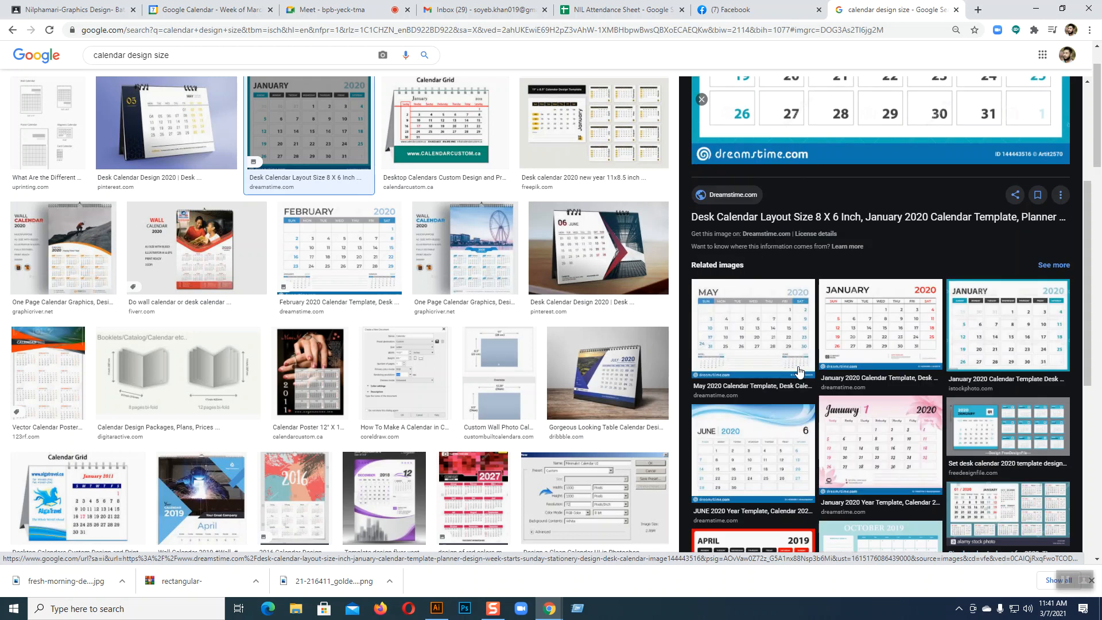
{"action": "left_click", "coordinate": [797, 362]}
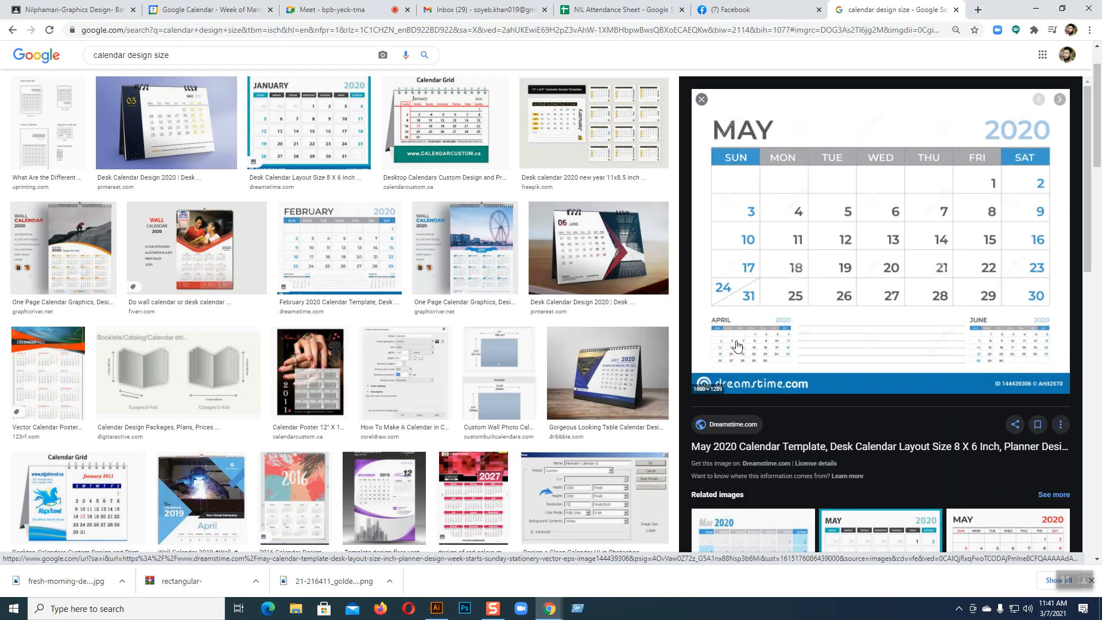
{"action": "left_click", "coordinate": [437, 608]}
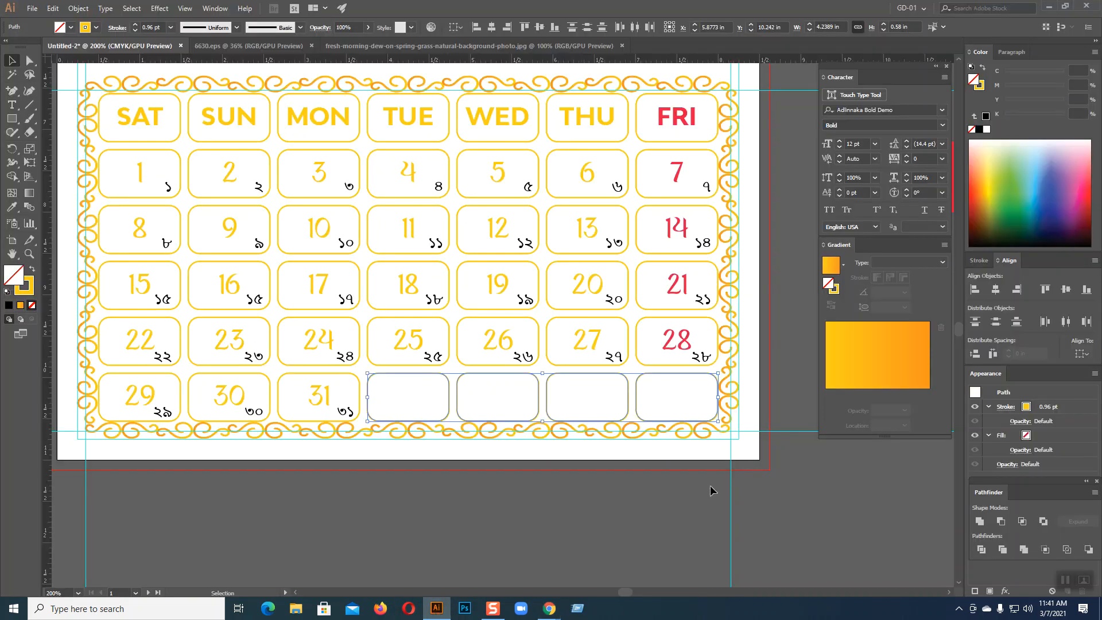
Select the calendar's day-name text object and highlight the word SAT with the Type tool
{"action": "scroll", "coordinate": [721, 485], "scroll_direction": "up", "scroll_amount": 2}
{"action": "scroll", "coordinate": [721, 485], "scroll_direction": "up", "scroll_amount": 1}
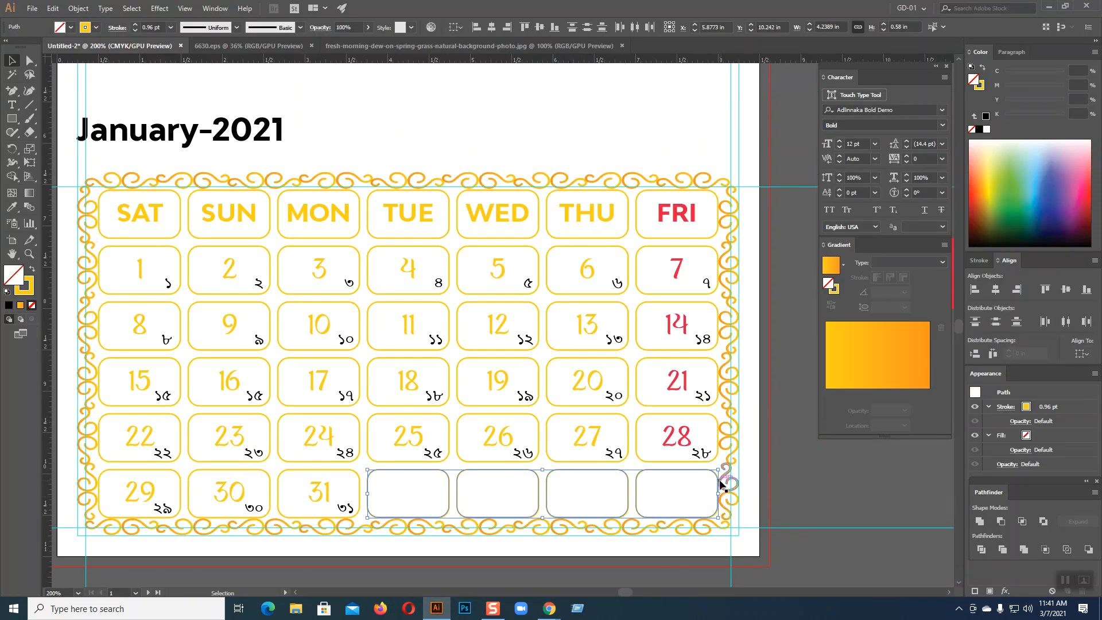
{"action": "left_click", "coordinate": [152, 213]}
{"action": "left_click", "coordinate": [153, 214]}
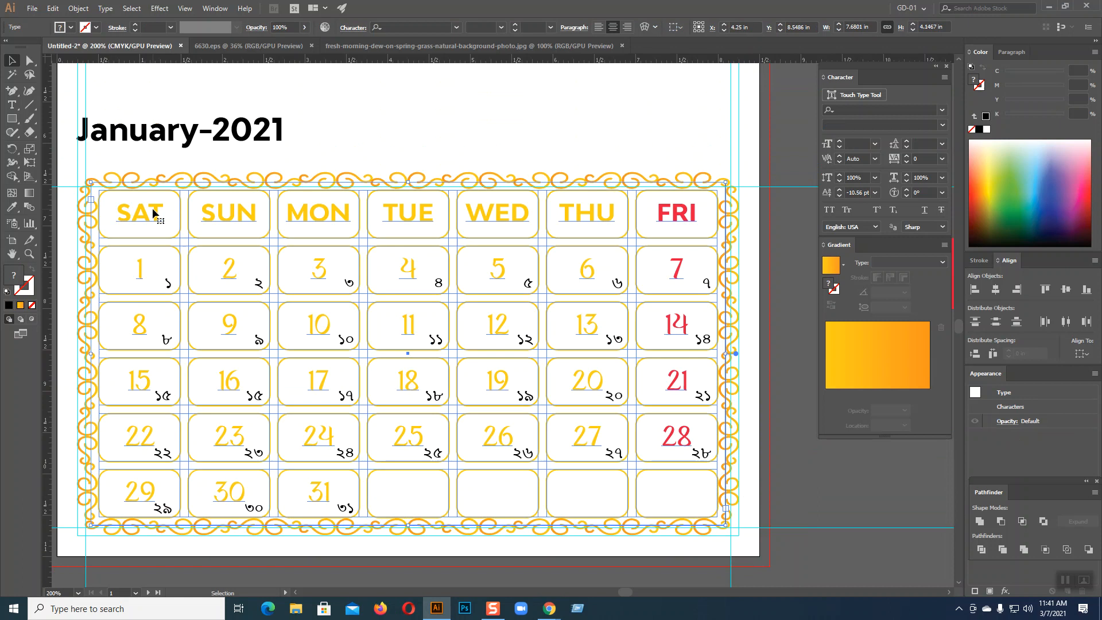
{"action": "left_click", "coordinate": [12, 104]}
{"action": "left_click_drag", "start_coordinate": [163, 211], "coordinate": [110, 207]}
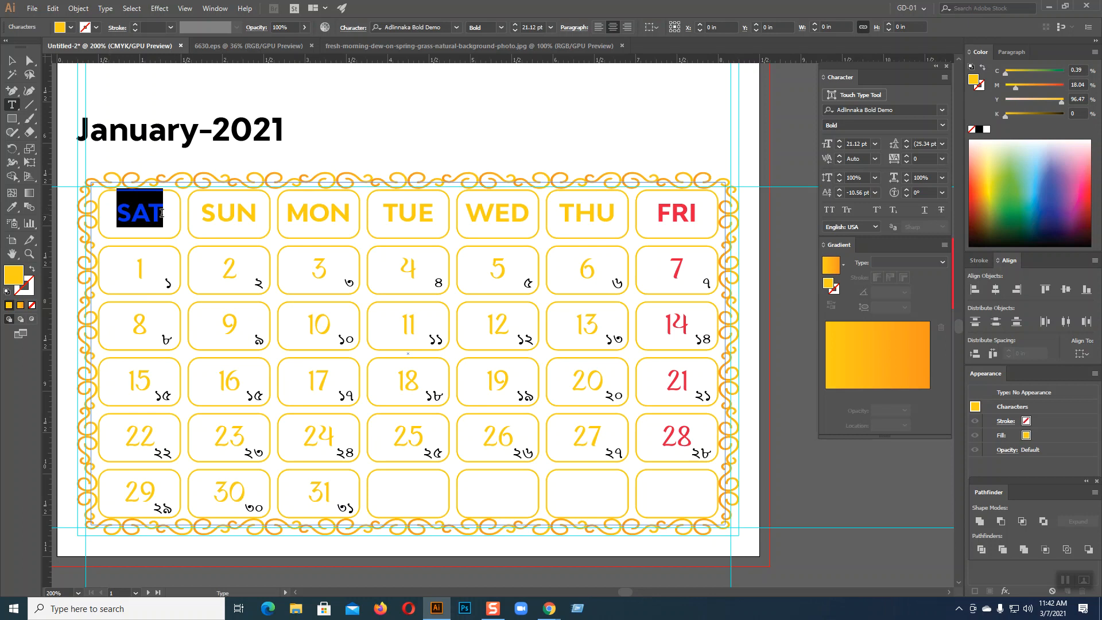
Extend SAT to SATURDAY and reduce its font size to 12 pt
{"action": "left_click", "coordinate": [162, 214]}
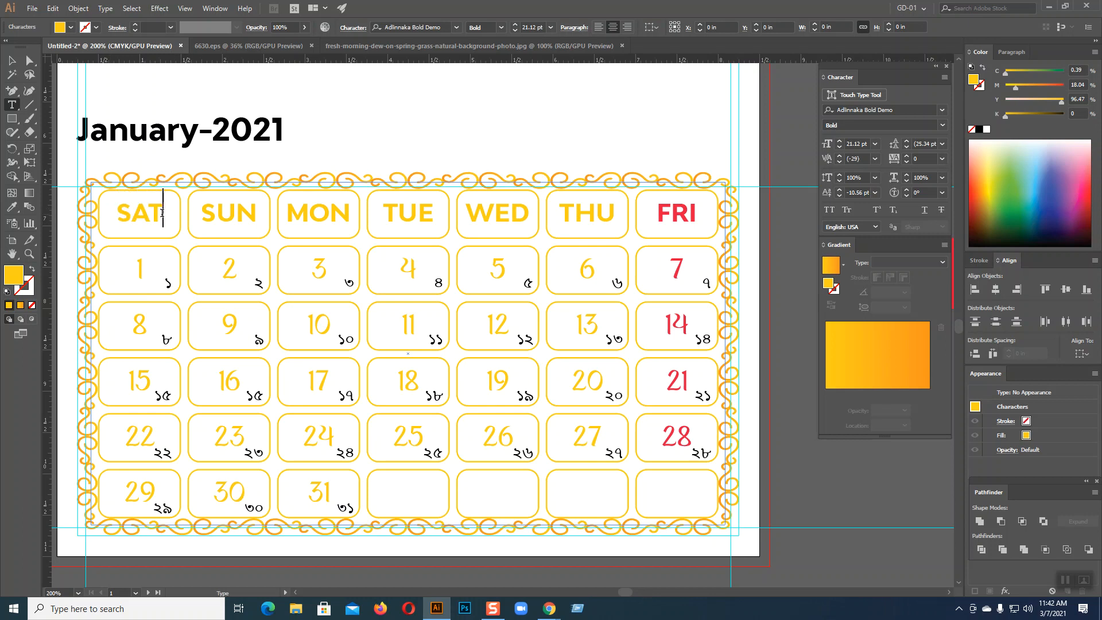
{"action": "type", "text": "UR"}
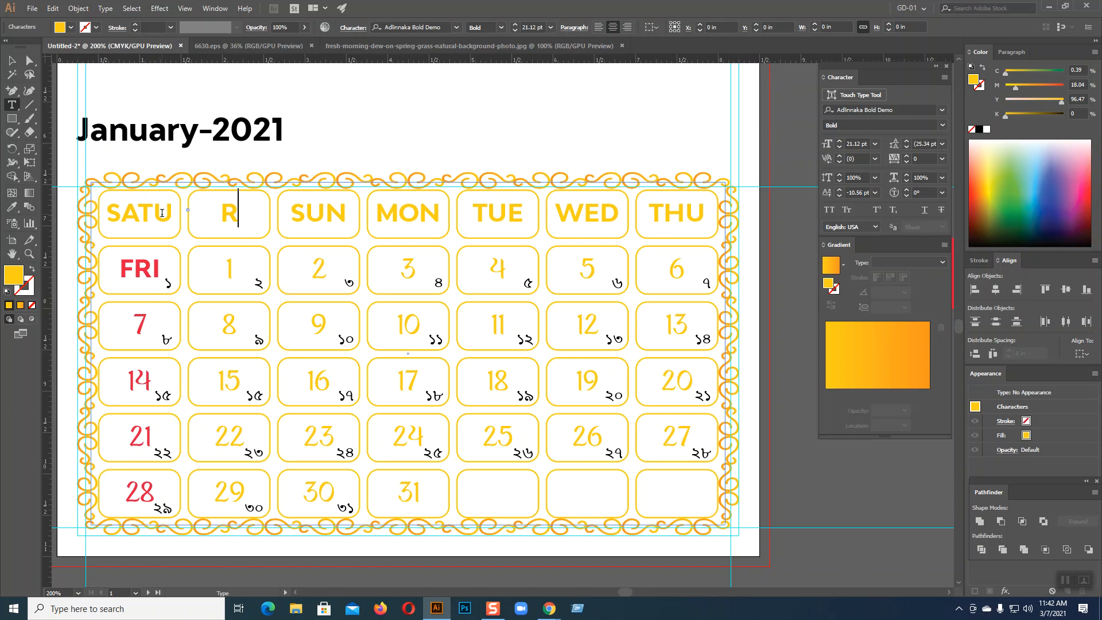
{"action": "type", "text": "DAY"}
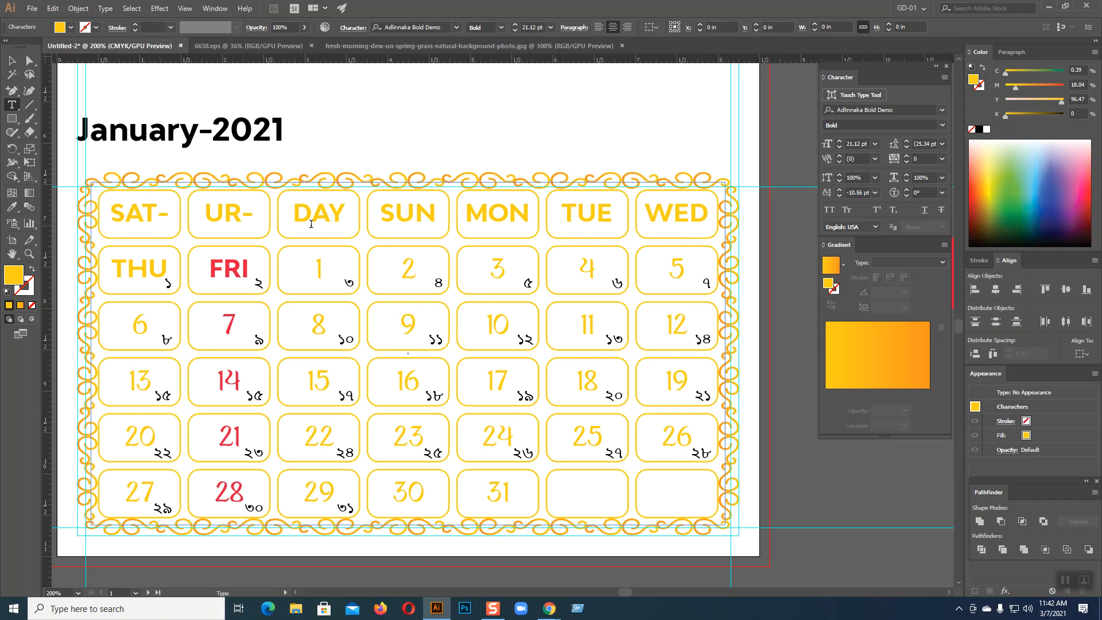
{"action": "key", "text": "shift+Left"}
{"action": "key", "text": "shift+Left"}
{"action": "key", "text": "shift+Left"}
{"action": "key", "text": "shift+Left"}
{"action": "key", "text": "shift+Left"}
{"action": "key", "text": "shift+Left"}
{"action": "key", "text": "shift+Left"}
{"action": "key", "text": "shift+Left"}
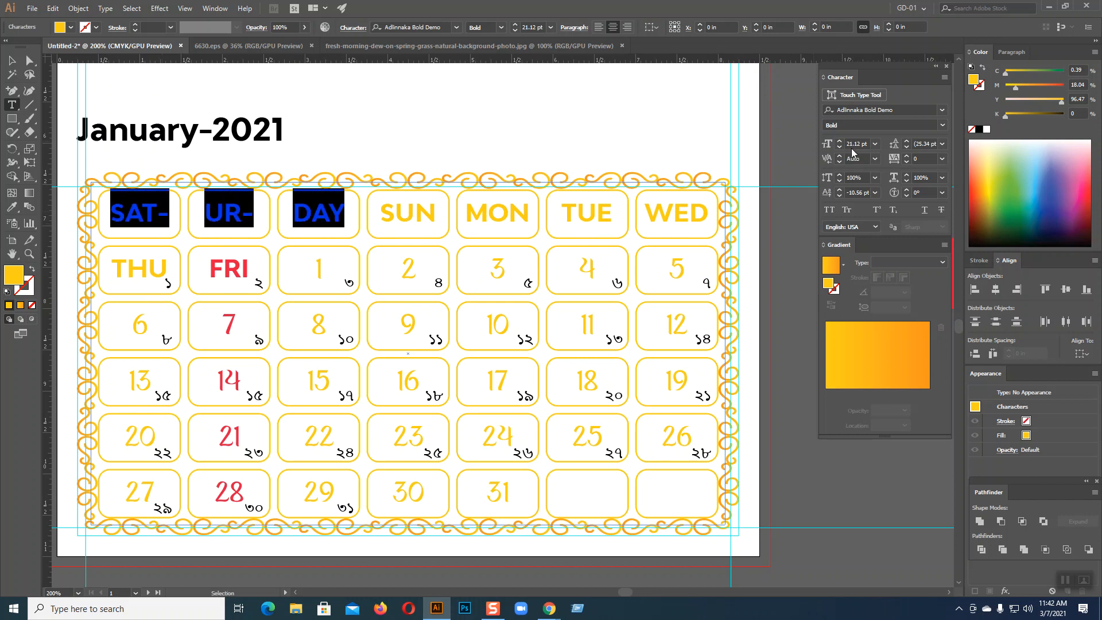
{"action": "left_click", "coordinate": [839, 147]}
{"action": "left_click", "coordinate": [839, 148]}
{"action": "left_click", "coordinate": [839, 148]}
{"action": "left_click", "coordinate": [839, 148]}
{"action": "left_click", "coordinate": [839, 148]}
{"action": "left_click", "coordinate": [840, 148]}
{"action": "left_click", "coordinate": [840, 149]}
{"action": "left_click", "coordinate": [839, 149]}
{"action": "left_click", "coordinate": [839, 149]}
{"action": "left_click", "coordinate": [839, 148]}
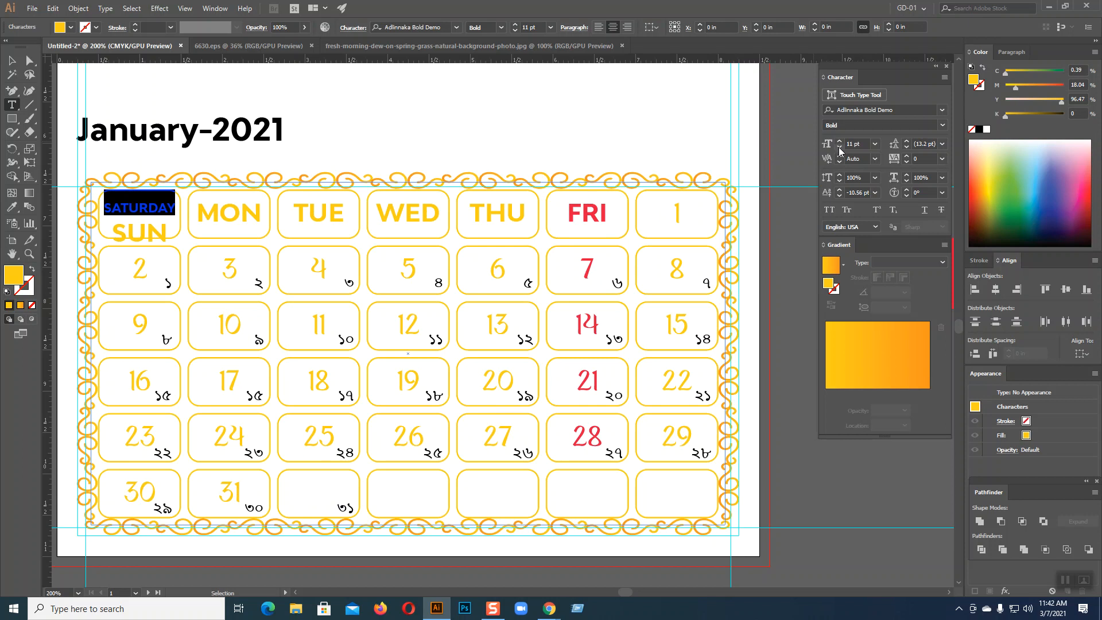
{"action": "left_click", "coordinate": [840, 141]}
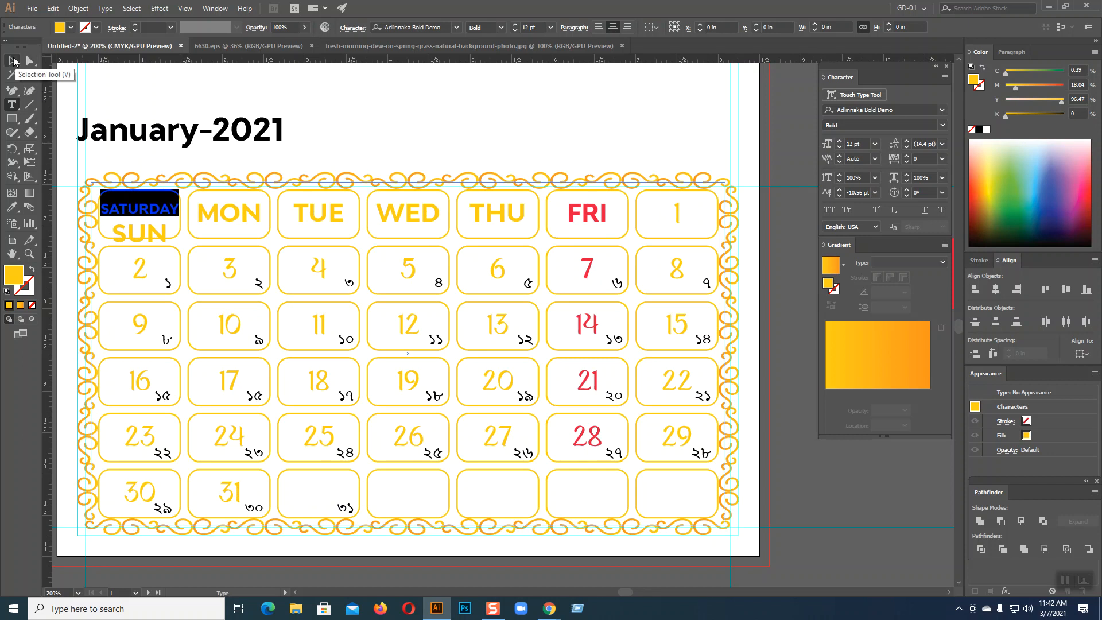
{"action": "key", "text": "Escape"}
{"action": "left_click", "coordinate": [771, 305]}
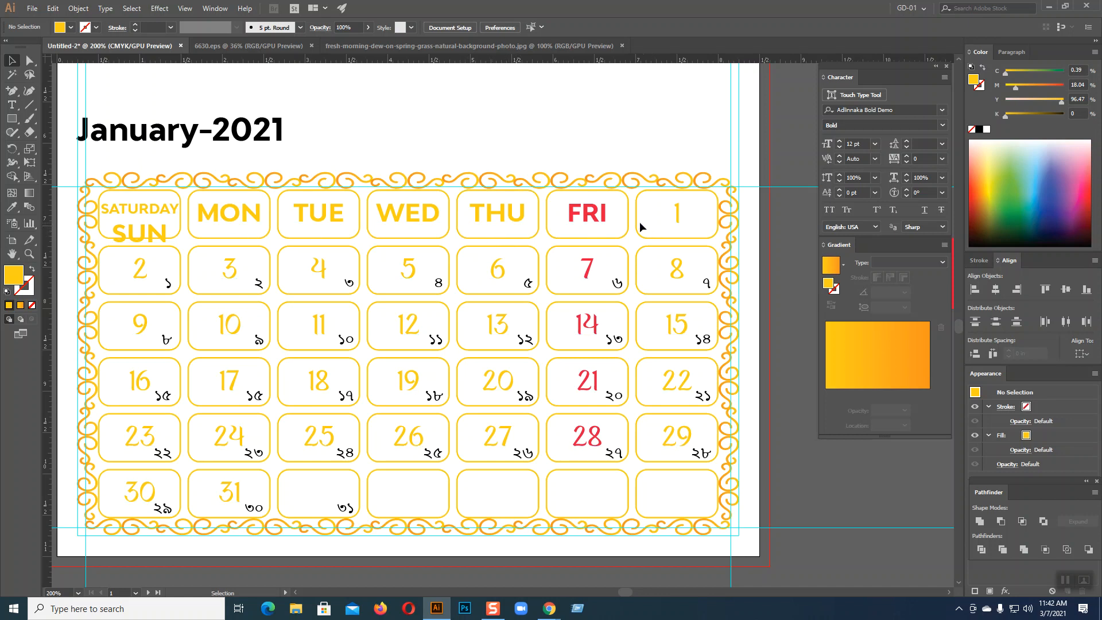
Select the SUN through FRI day names with the Type tool, then exit and deselect
{"action": "left_click", "coordinate": [12, 104]}
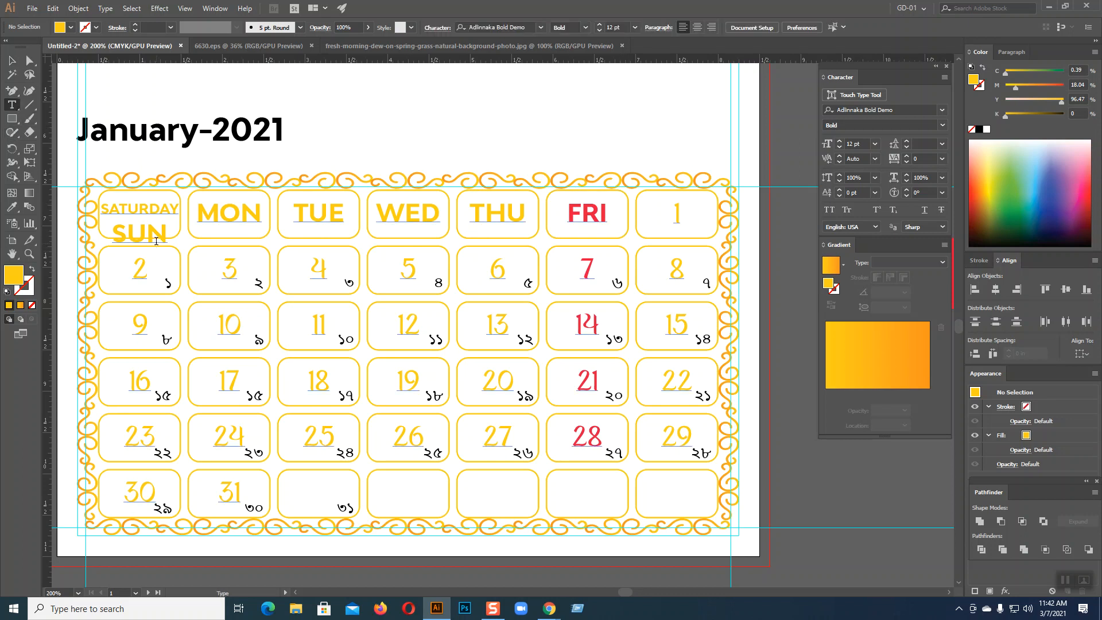
{"action": "left_click_drag", "start_coordinate": [118, 231], "coordinate": [611, 223]}
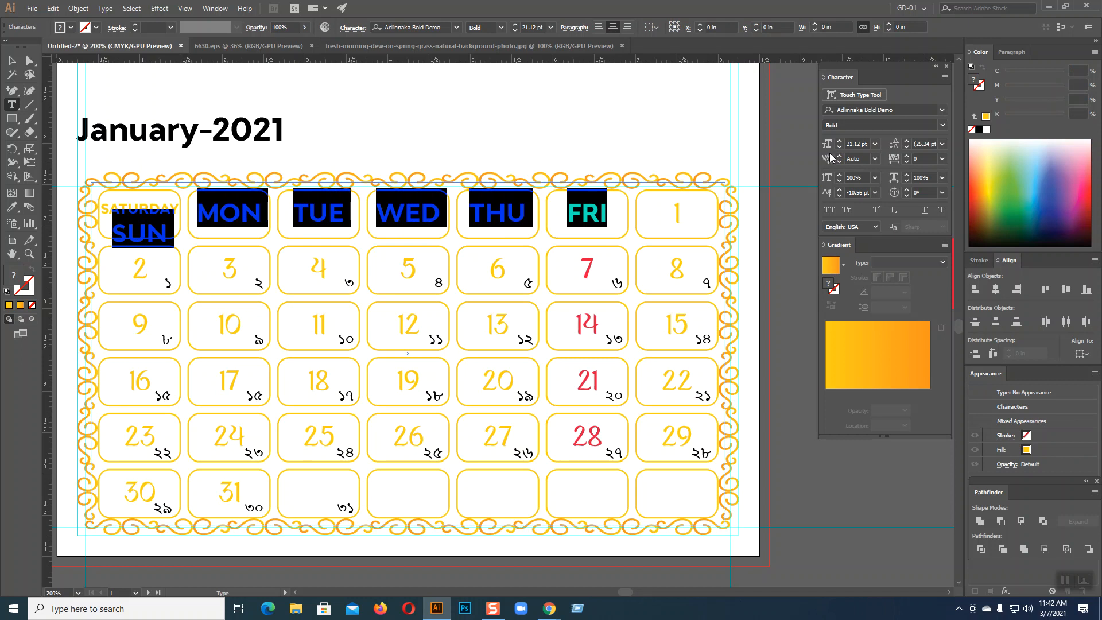
{"action": "key", "text": "Escape"}
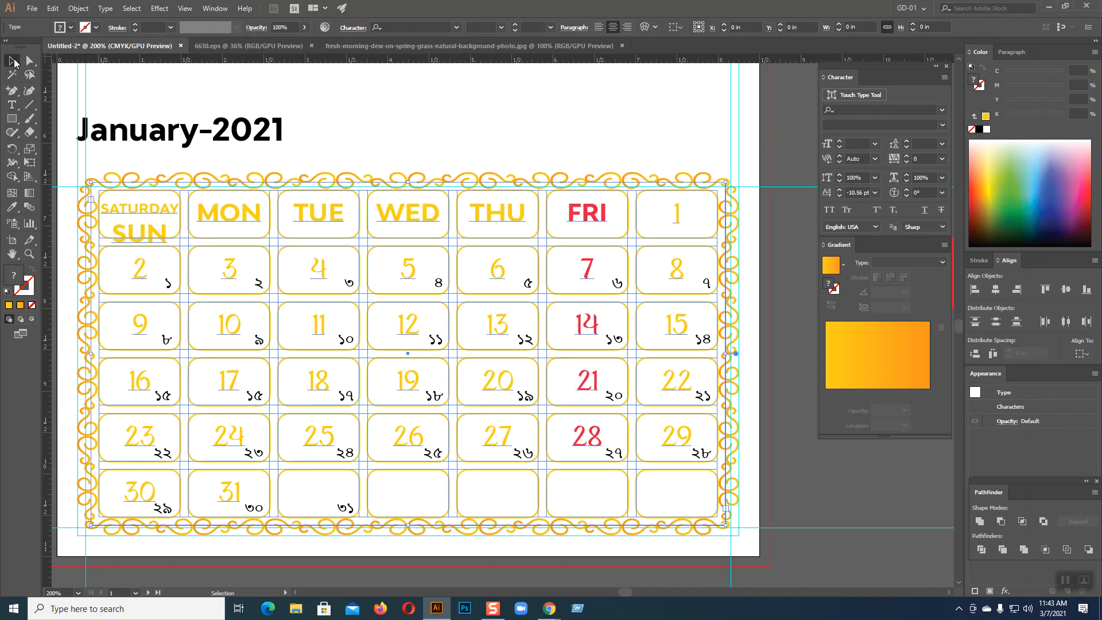
{"action": "left_click", "coordinate": [755, 260]}
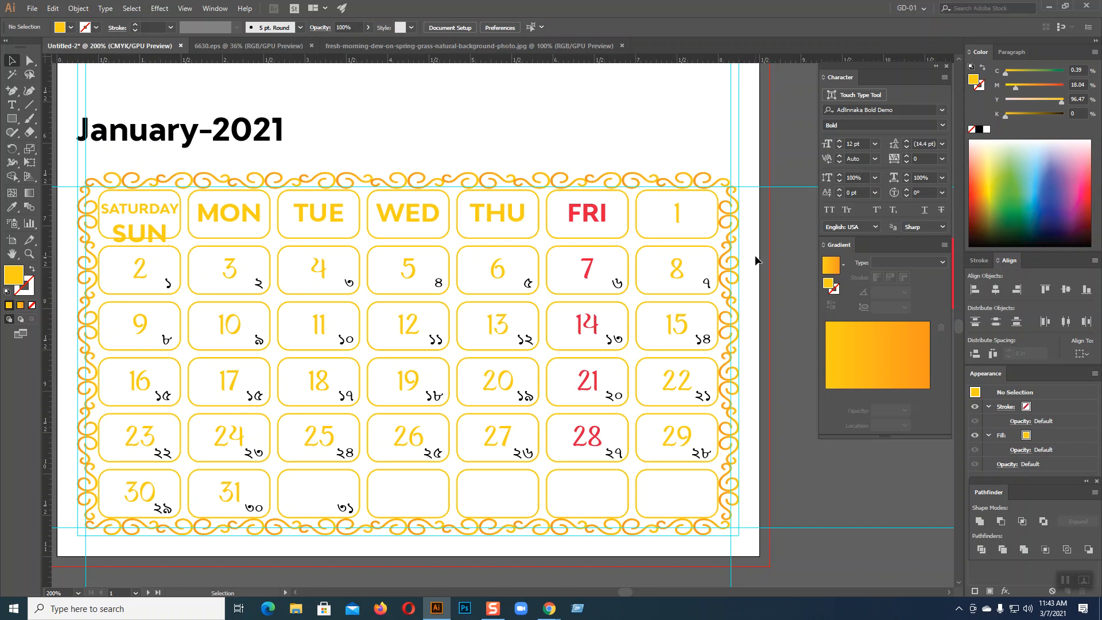
Add a new Letter-size artboard placed to the left of Artboard 2
{"action": "scroll", "coordinate": [755, 260], "scroll_direction": "up", "scroll_amount": 2}
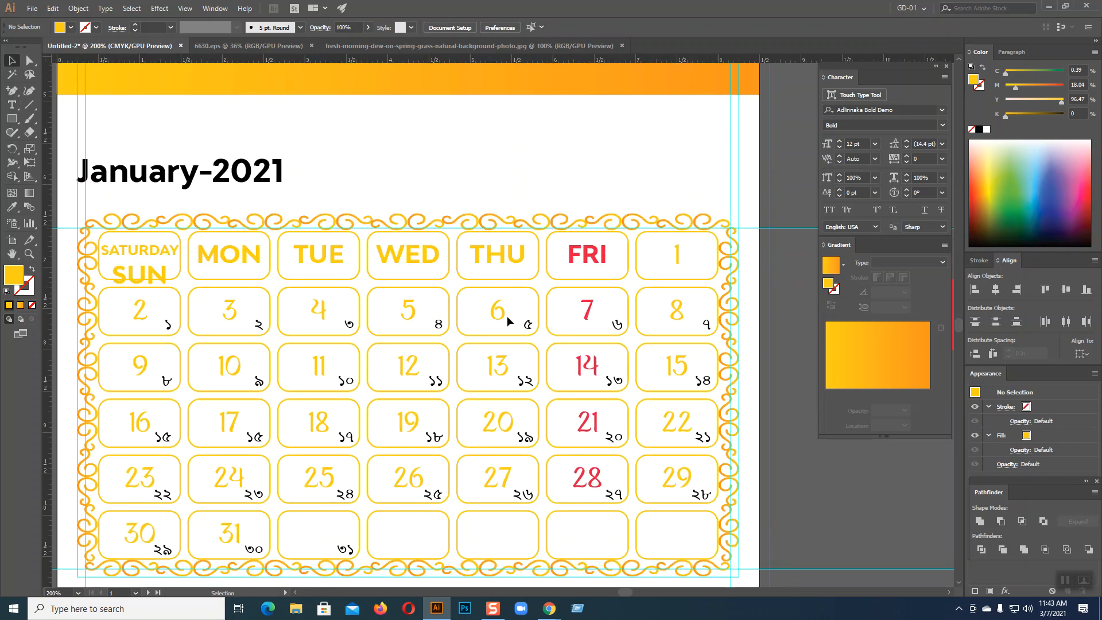
{"action": "left_click_drag", "start_coordinate": [471, 317], "coordinate": [925, 327]}
{"action": "left_click_drag", "start_coordinate": [373, 342], "coordinate": [820, 284]}
{"action": "left_click_drag", "start_coordinate": [587, 317], "coordinate": [911, 317]}
{"action": "left_click_drag", "start_coordinate": [600, 363], "coordinate": [928, 400]}
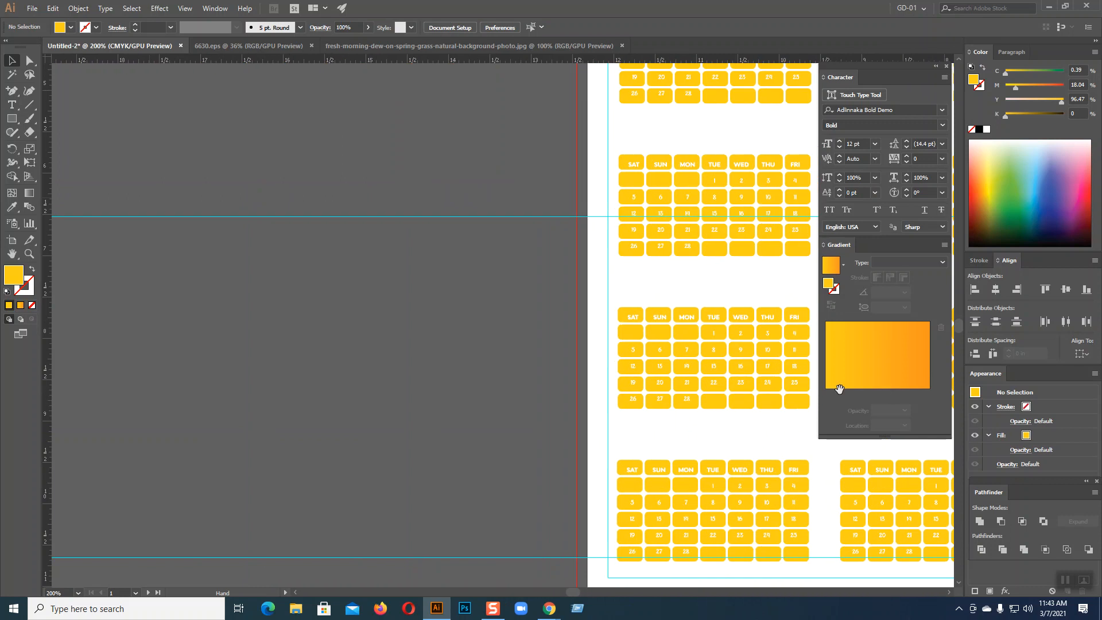
{"action": "left_click", "coordinate": [11, 240]}
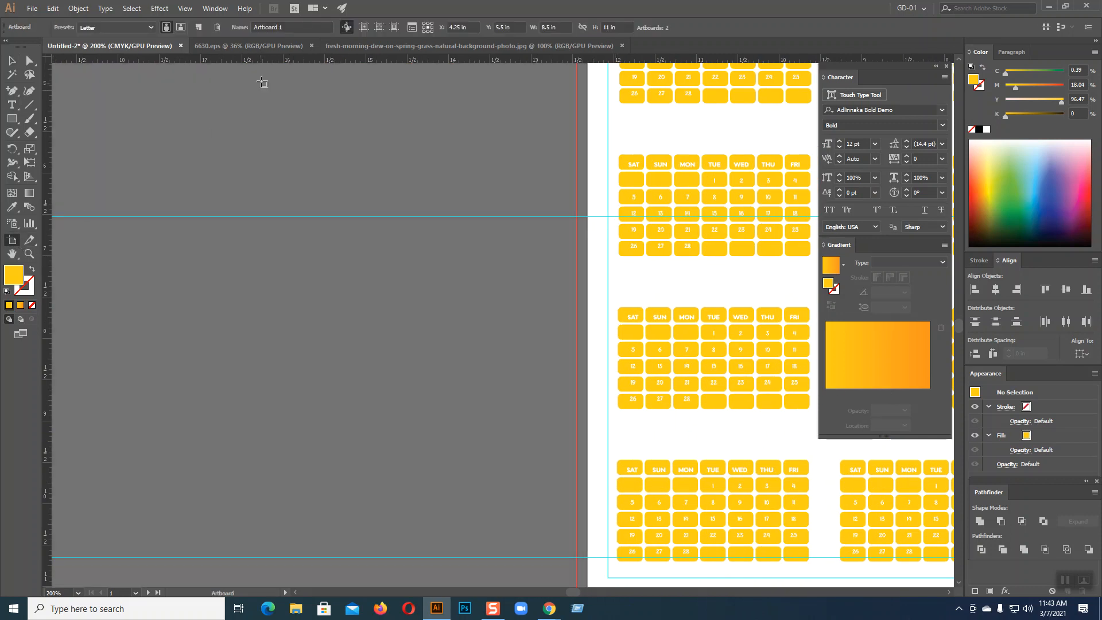
{"action": "left_click", "coordinate": [199, 27]}
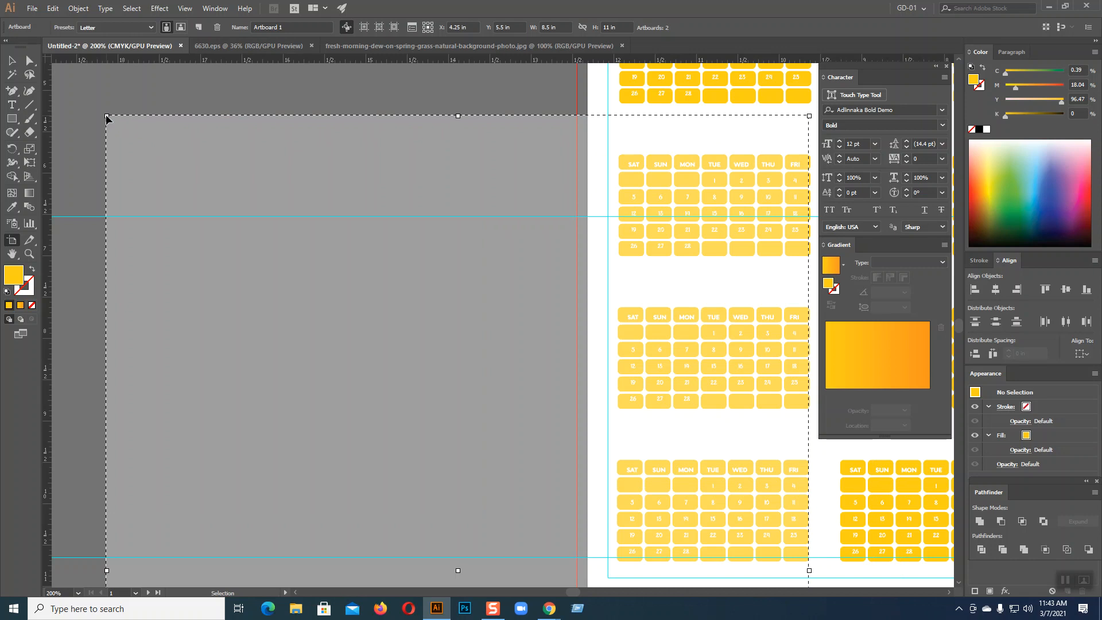
{"action": "key", "text": "ctrl+minus"}
{"action": "key", "text": "ctrl+minus"}
{"action": "key", "text": "ctrl+minus"}
{"action": "key", "text": "ctrl+minus"}
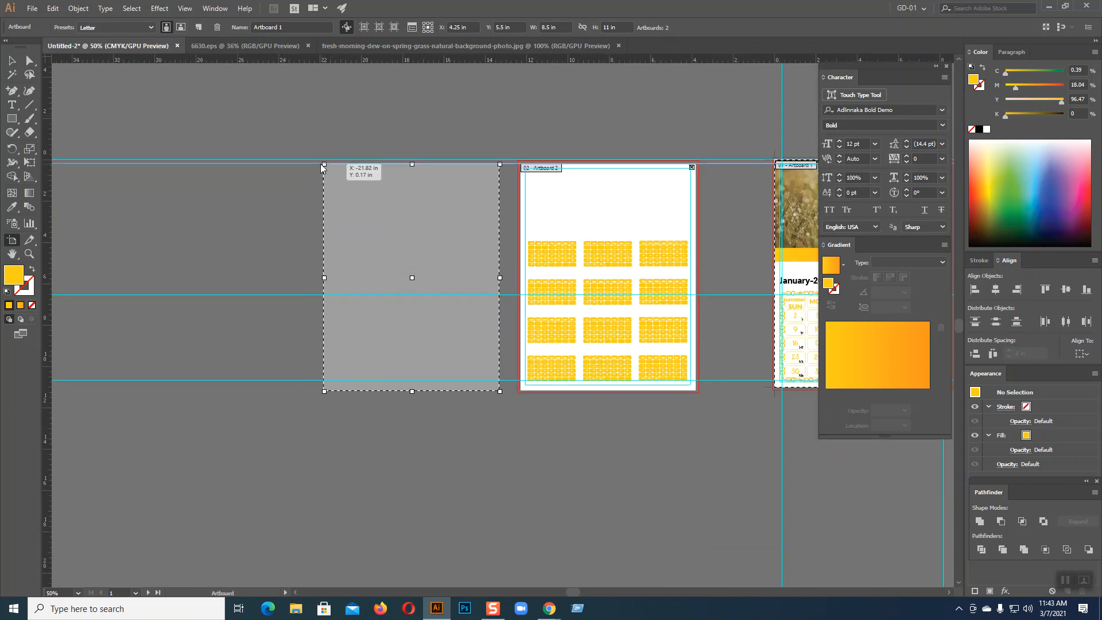
{"action": "left_click", "coordinate": [293, 161]}
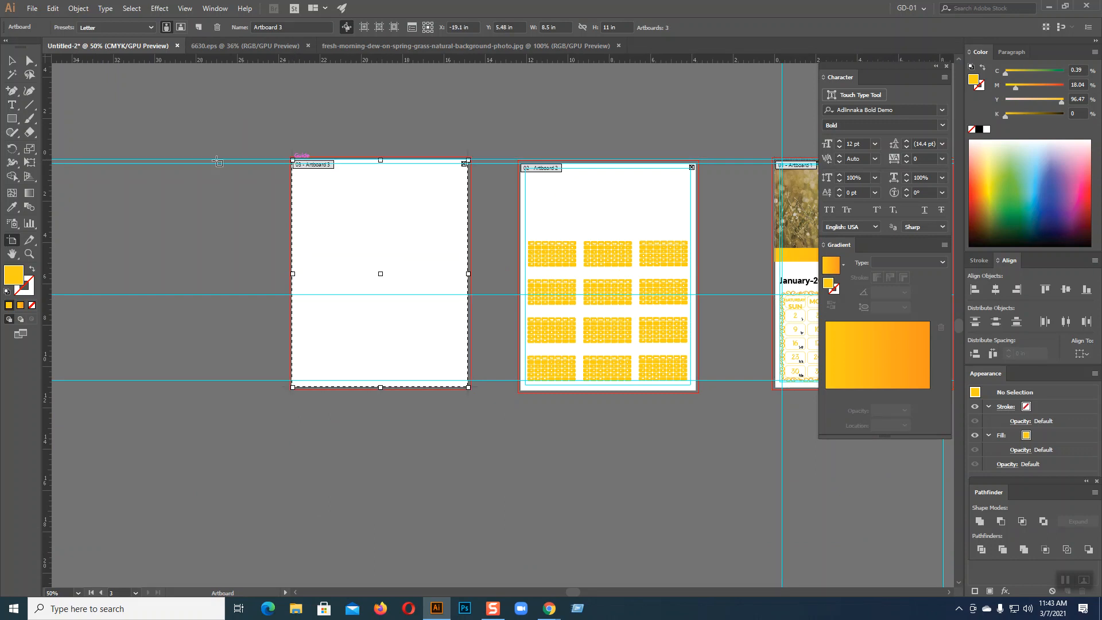
{"action": "left_click", "coordinate": [11, 60]}
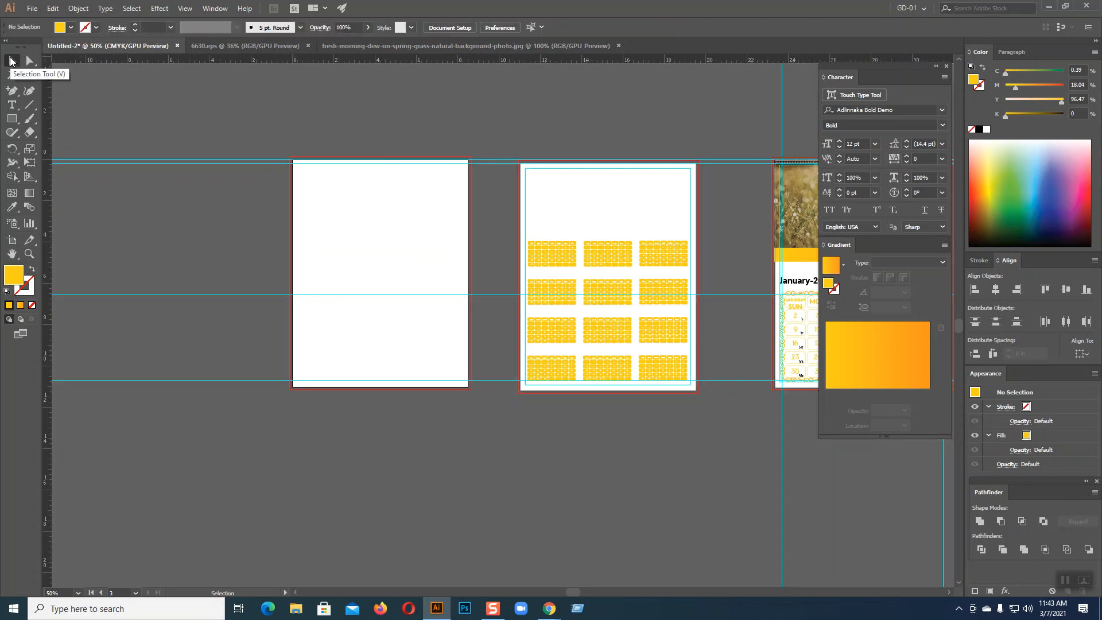
Zoom in to 200% and bring the new blank artboard into view
{"action": "key", "text": "ctrl+plus"}
{"action": "key", "text": "ctrl+plus"}
{"action": "key", "text": "ctrl+plus"}
{"action": "key", "text": "ctrl+plus"}
{"action": "key", "text": "space"}
{"action": "left_click_drag", "start_coordinate": [344, 309], "coordinate": [662, 260]}
{"action": "left_click_drag", "start_coordinate": [506, 315], "coordinate": [813, 336]}
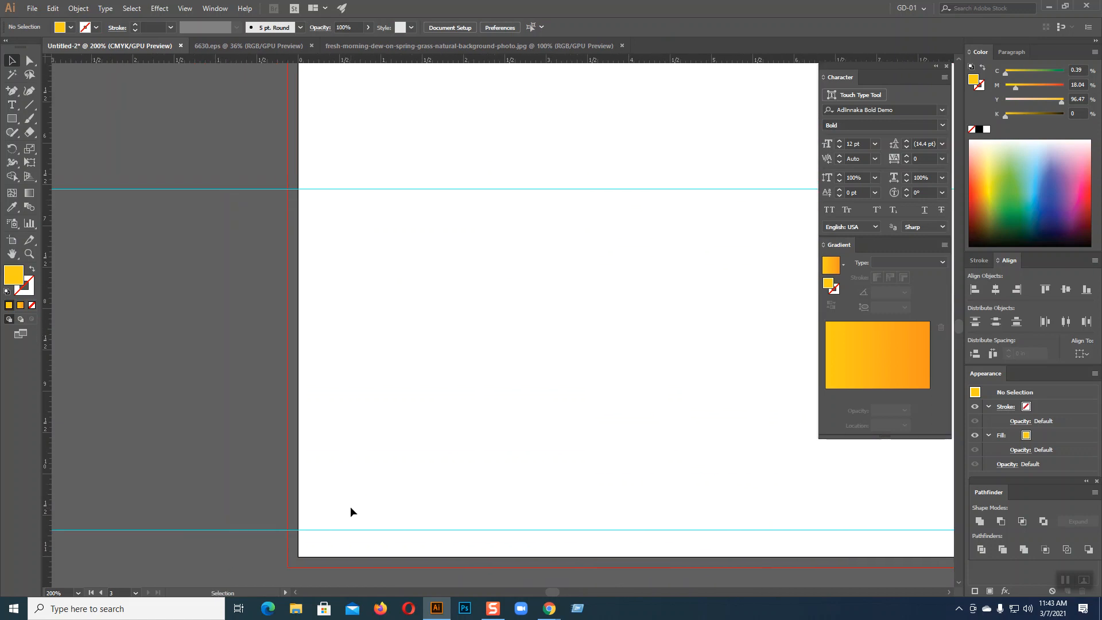
Pan across the artboards to the January-2021 calendar and select the date 3 text
{"action": "key", "text": "space"}
{"action": "left_click_drag", "start_coordinate": [490, 435], "coordinate": [169, 435]}
{"action": "left_click_drag", "start_coordinate": [490, 455], "coordinate": [11, 470]}
{"action": "left_click_drag", "start_coordinate": [480, 452], "coordinate": [484, 406]}
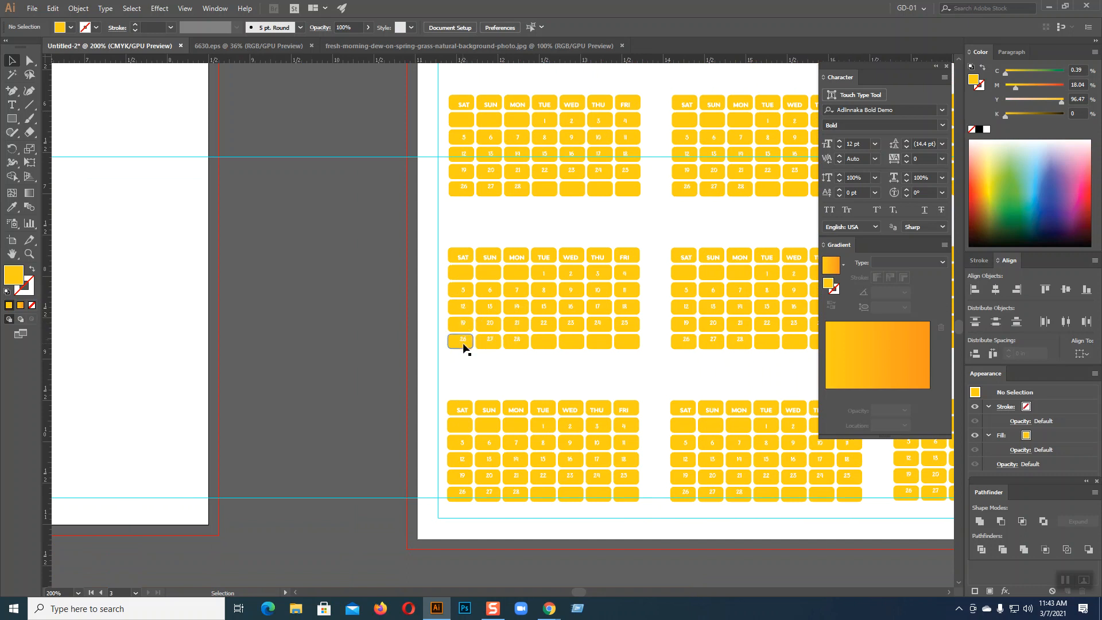
{"action": "key", "text": "space"}
{"action": "left_click_drag", "start_coordinate": [341, 358], "coordinate": [595, 349]}
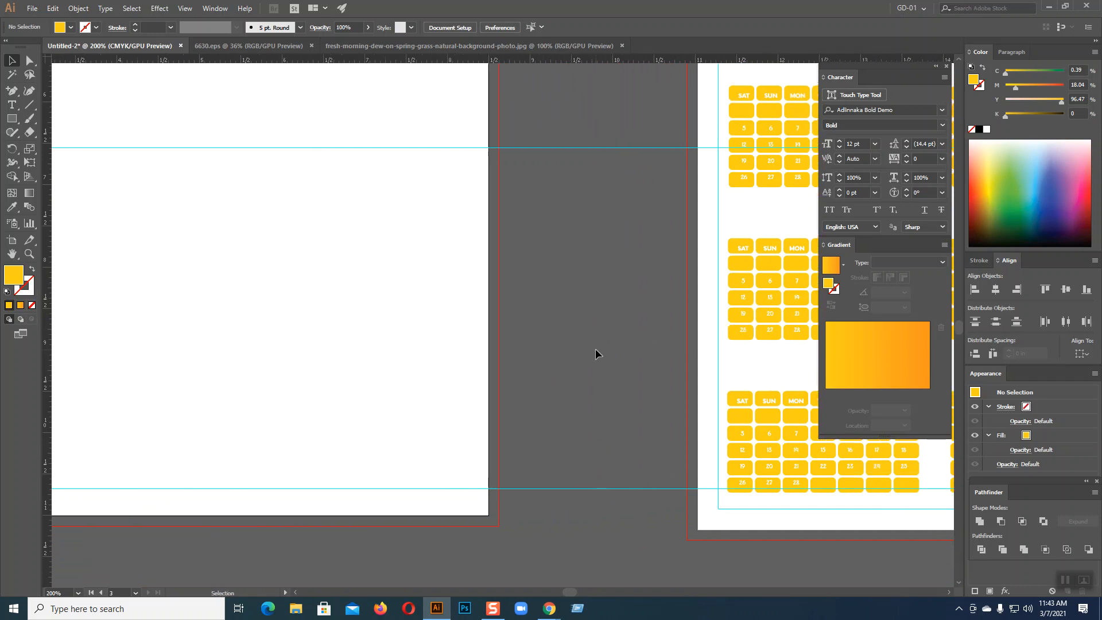
{"action": "key", "text": "space"}
{"action": "left_click_drag", "start_coordinate": [705, 314], "coordinate": [430, 319]}
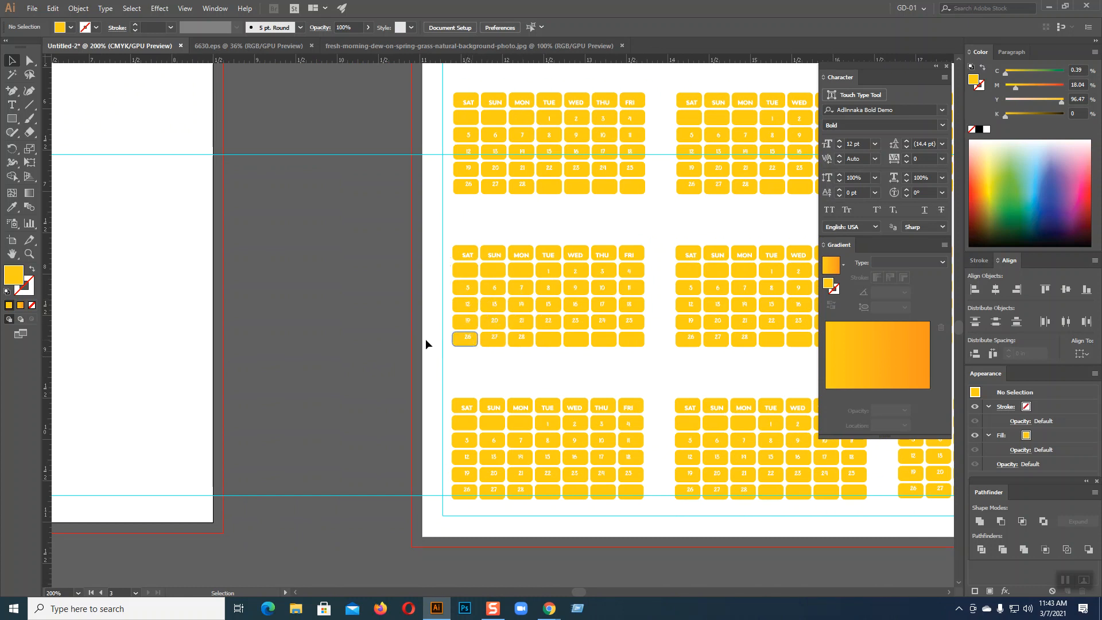
{"action": "key", "text": "space"}
{"action": "scroll", "coordinate": [667, 340], "scroll_direction": "right", "scroll_amount": 10}
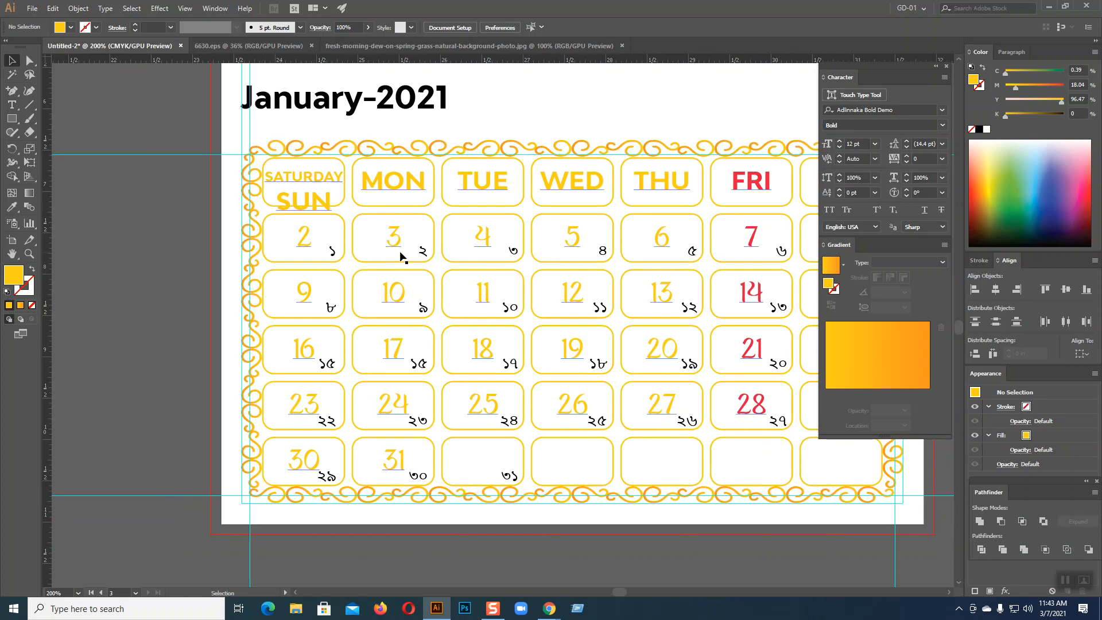
{"action": "left_click", "coordinate": [395, 243]}
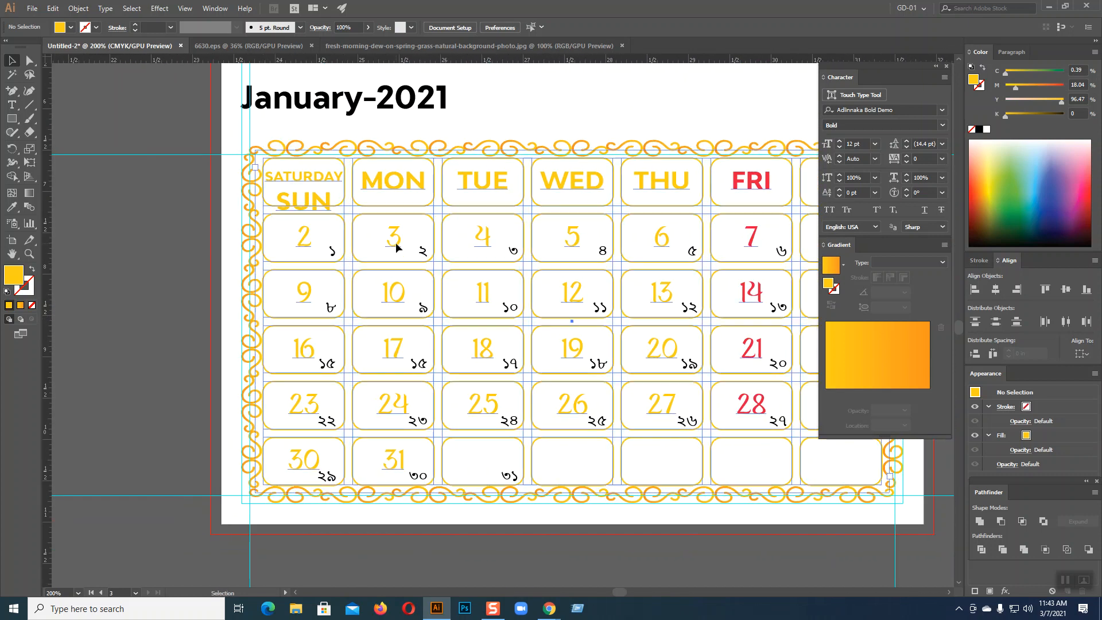
Change the second-row Sunday date 9 to 3 and back to 9, then deselect
{"action": "key", "text": "t"}
{"action": "double_click", "coordinate": [310, 285]}
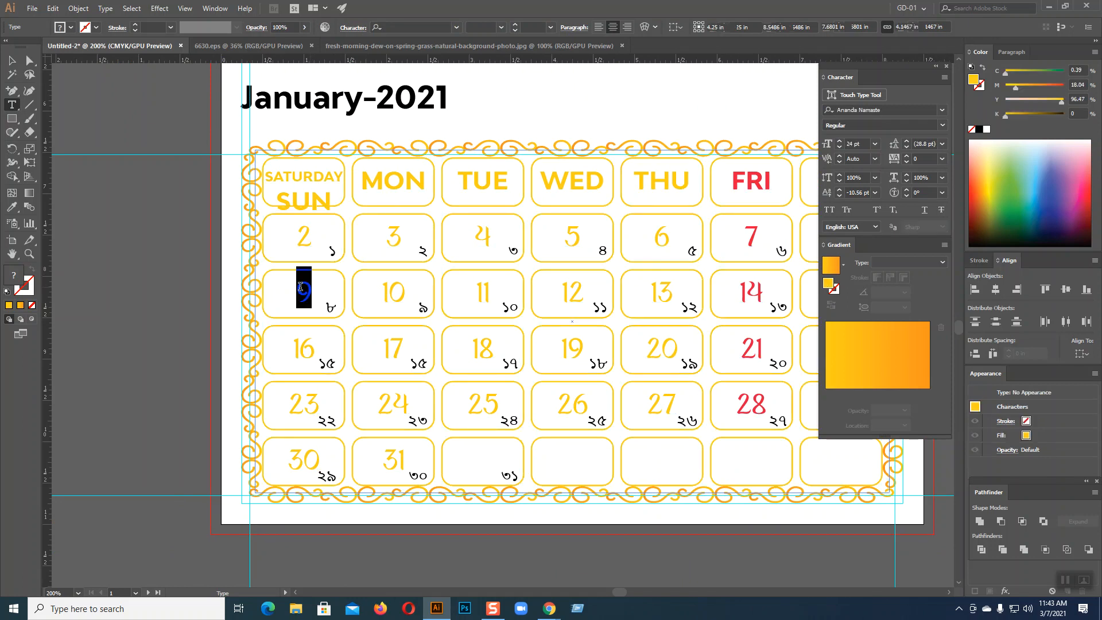
{"action": "type", "text": "3"}
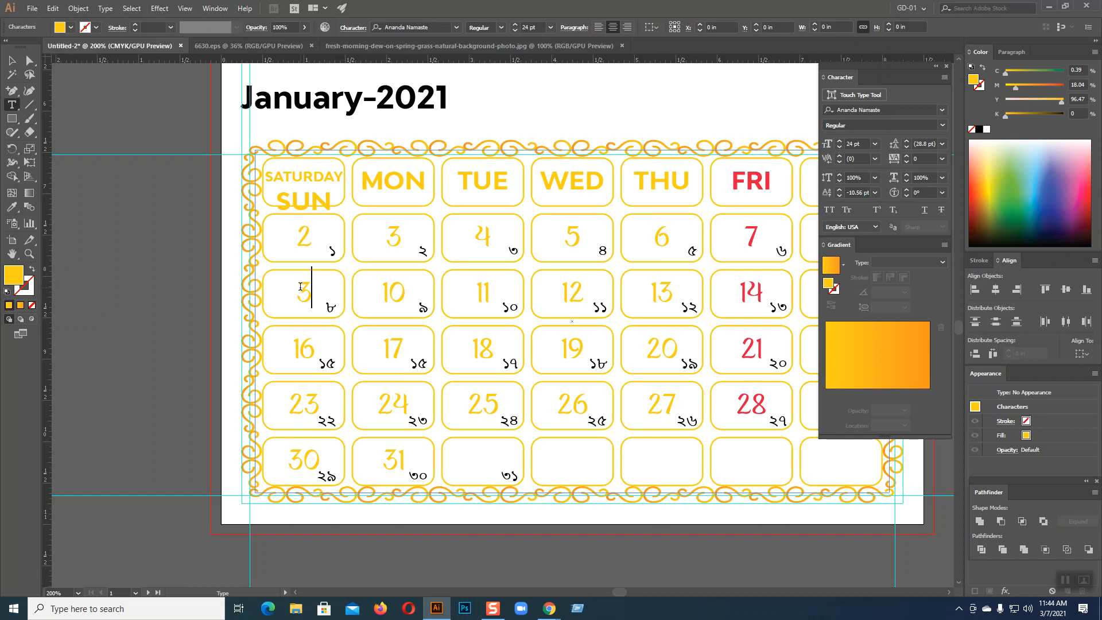
{"action": "key", "text": "Escape"}
{"action": "double_click", "coordinate": [303, 293]}
{"action": "type", "text": "9"}
{"action": "key", "text": "Escape"}
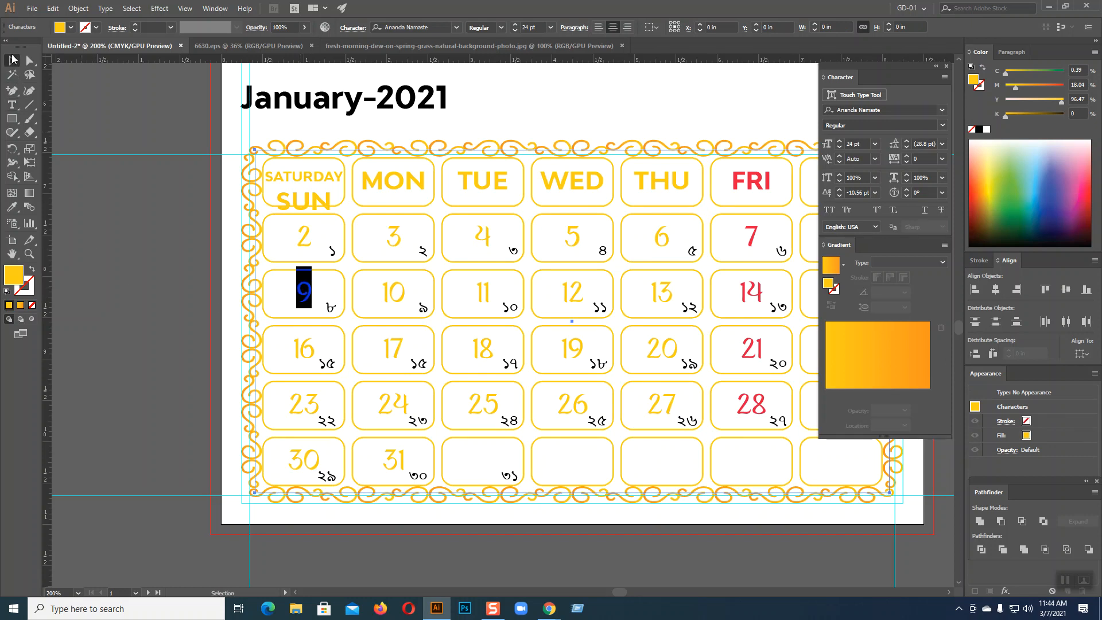
{"action": "left_click", "coordinate": [145, 318]}
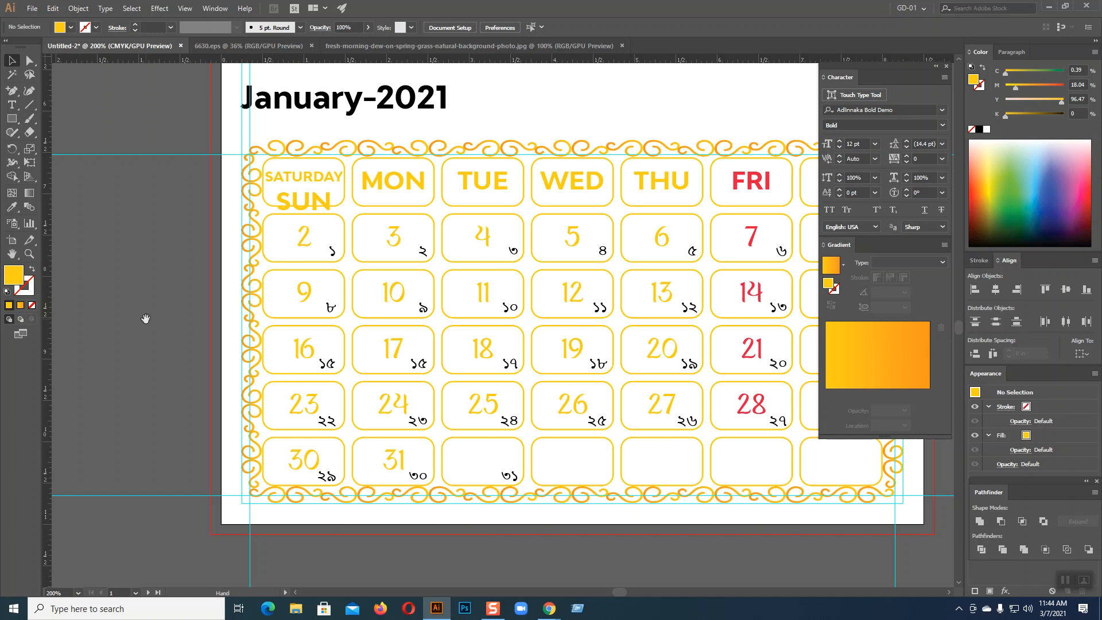
Pan the view over to the empty new artboard
{"action": "left_click_drag", "start_coordinate": [146, 315], "coordinate": [751, 299]}
{"action": "left_click_drag", "start_coordinate": [511, 357], "coordinate": [946, 359]}
{"action": "left_click_drag", "start_coordinate": [498, 374], "coordinate": [919, 388]}
{"action": "left_click_drag", "start_coordinate": [614, 365], "coordinate": [964, 404]}
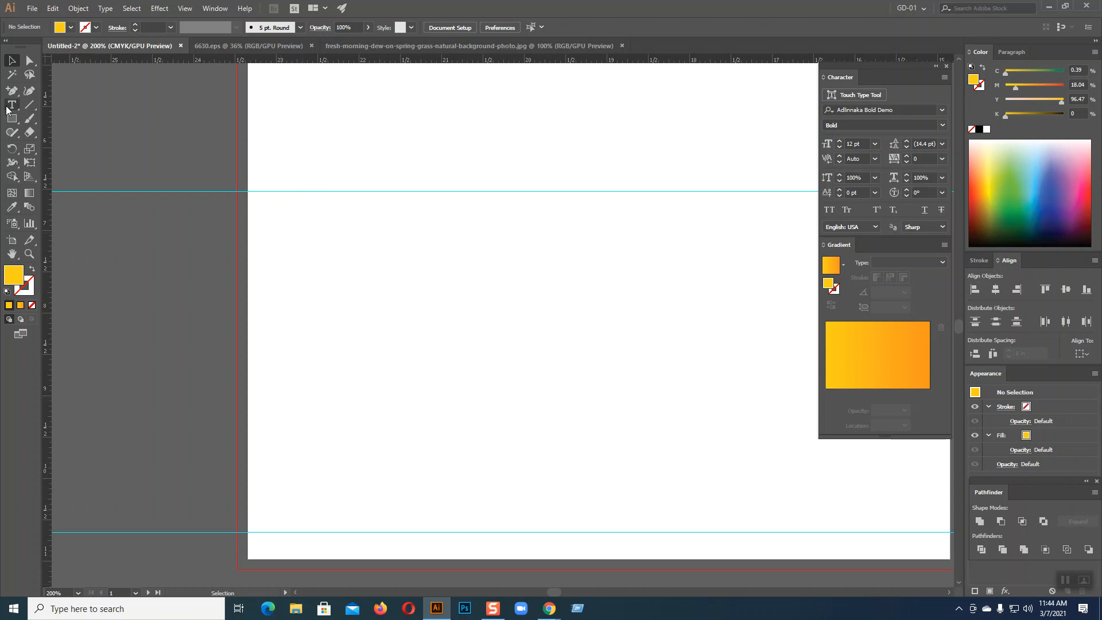
Type a SATURDAY label on the blank artboard and set it to 9 pt
{"action": "left_click_drag", "start_coordinate": [11, 105], "coordinate": [57, 104]}
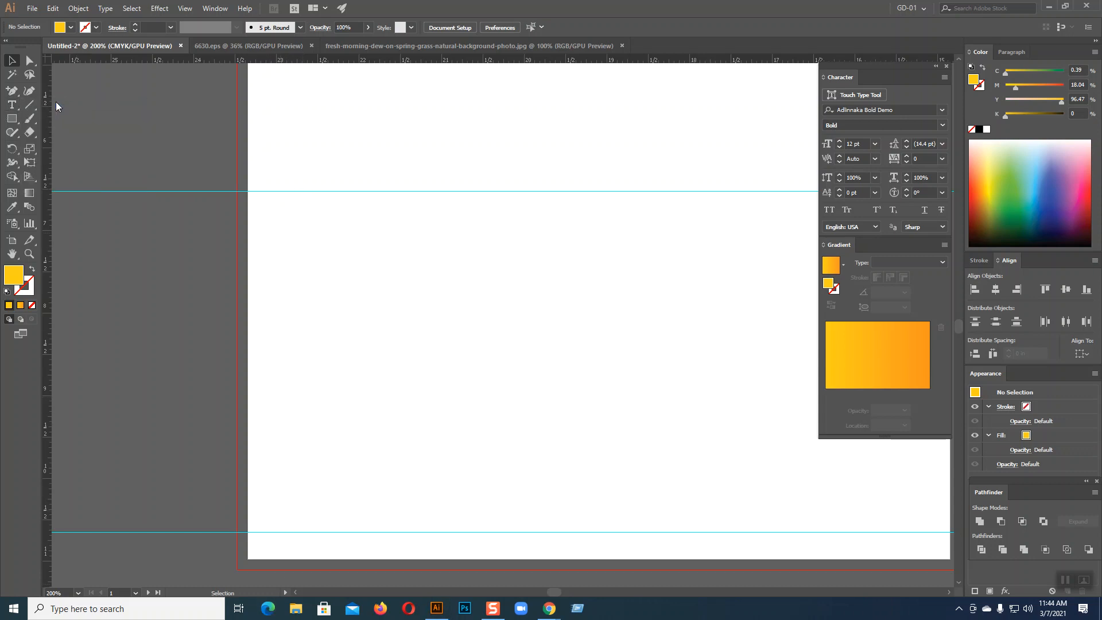
{"action": "left_click", "coordinate": [311, 302]}
{"action": "type", "text": "S"}
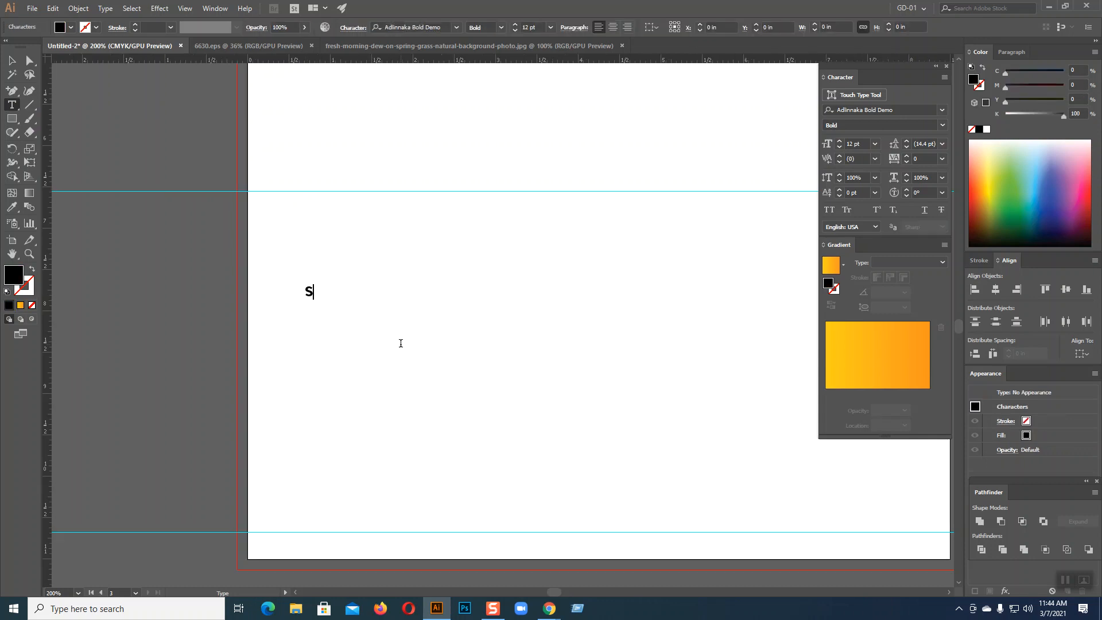
{"action": "type", "text": "ATURDAY"}
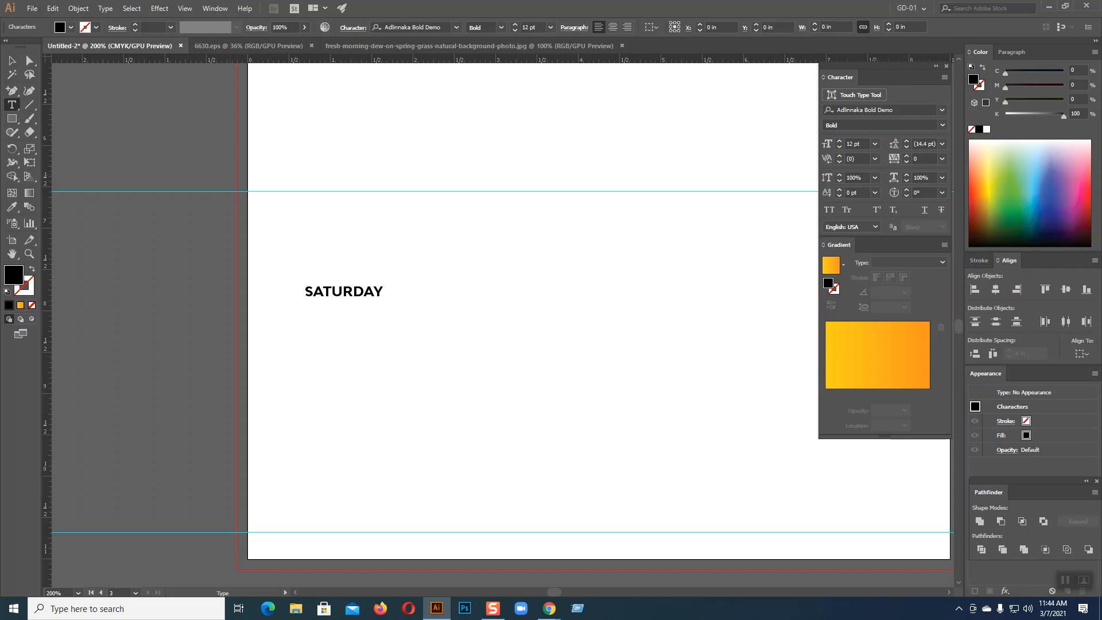
{"action": "key", "text": "Escape"}
{"action": "left_click", "coordinate": [840, 148]}
{"action": "left_click", "coordinate": [840, 148]}
{"action": "left_click", "coordinate": [840, 148]}
Rotate the label vertical and duplicate it into a column of six SATURDAY labels
{"action": "left_click_drag", "start_coordinate": [370, 304], "coordinate": [273, 427]}
{"action": "key", "text": "a"}
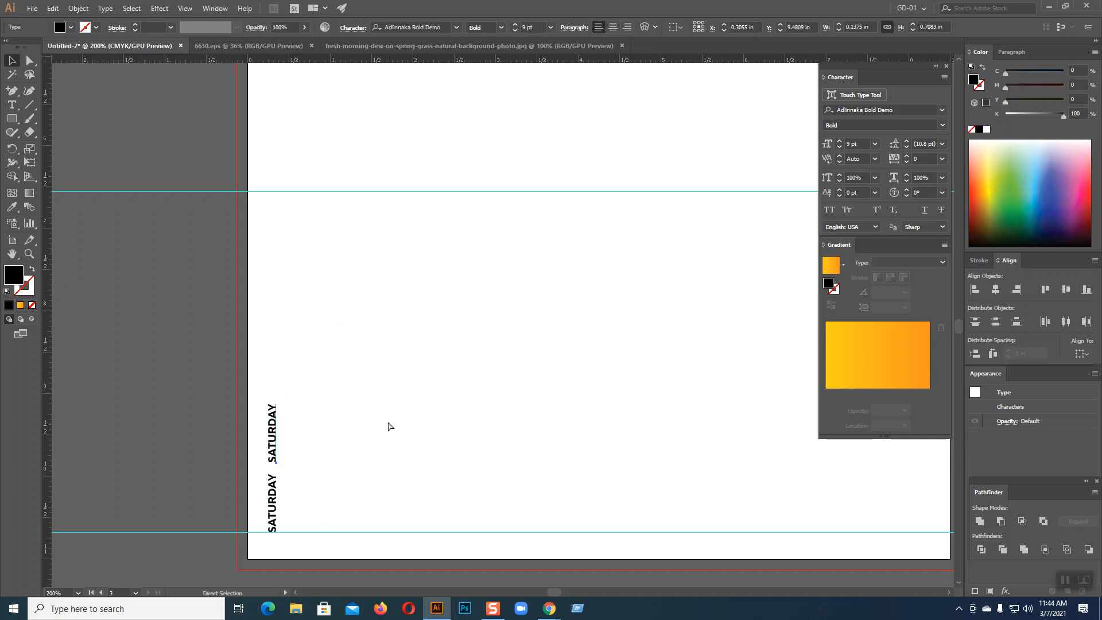
{"action": "key", "text": "ctrl+d"}
{"action": "key", "text": "ctrl+d"}
{"action": "key", "text": "ctrl+d"}
{"action": "key", "text": "ctrl+d"}
{"action": "key", "text": "v"}
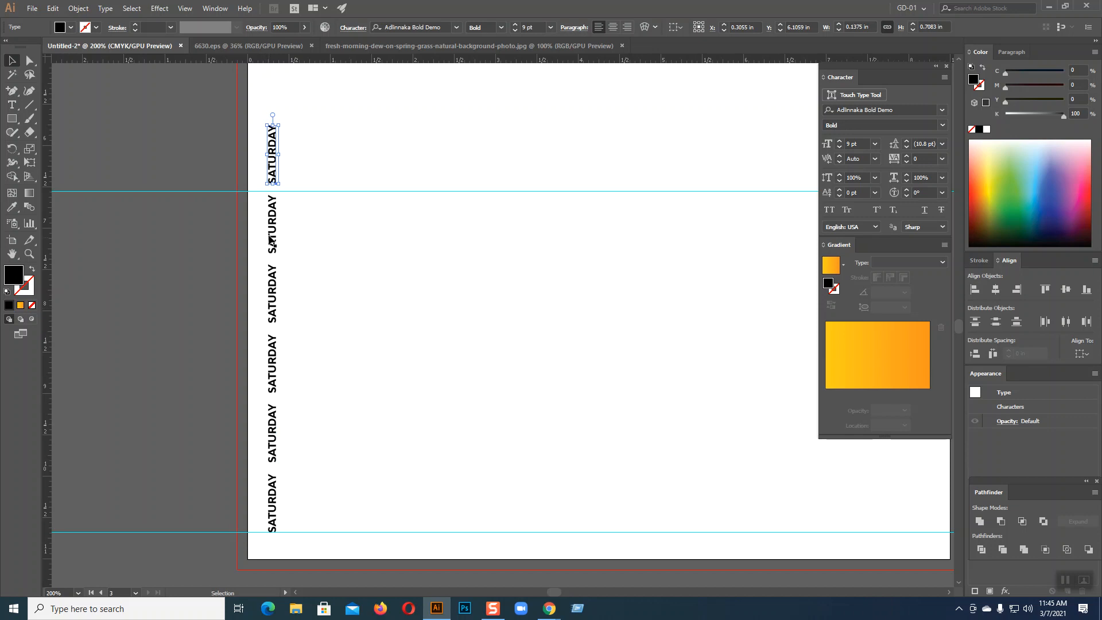
{"action": "left_click", "coordinate": [431, 219]}
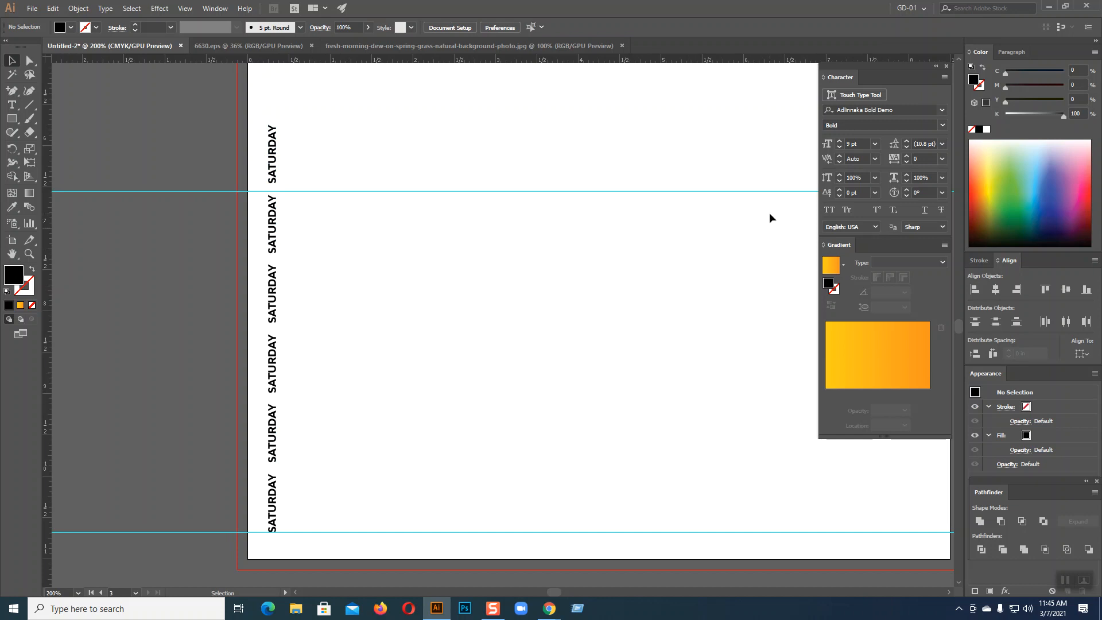
Marquee-select the vertical SATURDAY column and delete it, leaving the artboard empty
{"action": "left_click_drag", "start_coordinate": [751, 353], "coordinate": [276, 343]}
{"action": "left_click_drag", "start_coordinate": [752, 361], "coordinate": [329, 294]}
{"action": "left_click_drag", "start_coordinate": [607, 356], "coordinate": [304, 343]}
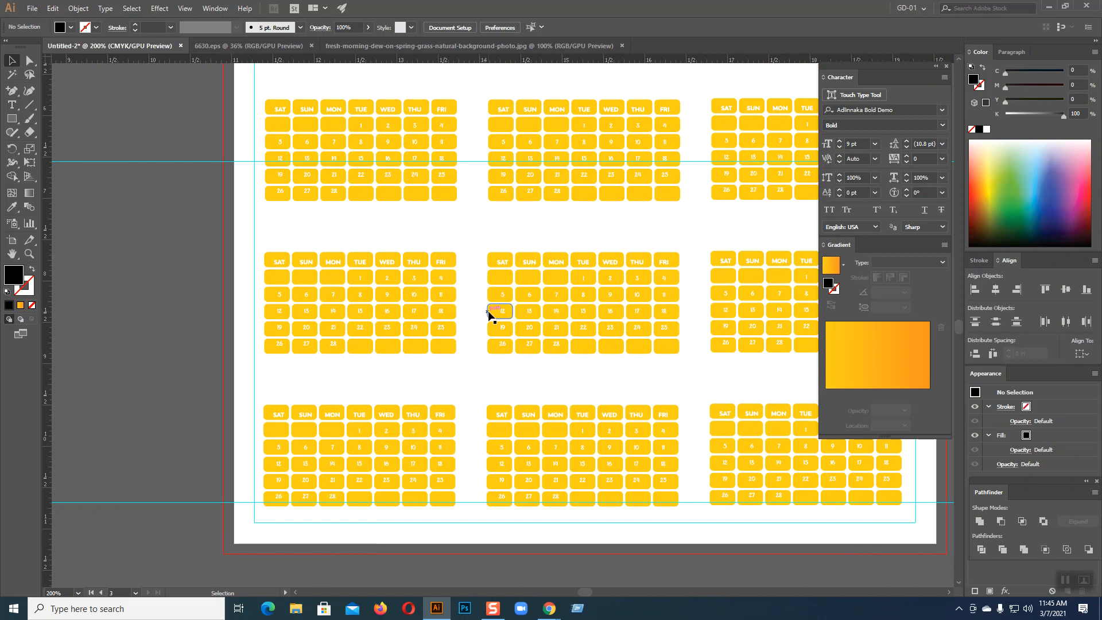
{"action": "scroll", "coordinate": [489, 314], "scroll_direction": "down", "scroll_amount": 5}
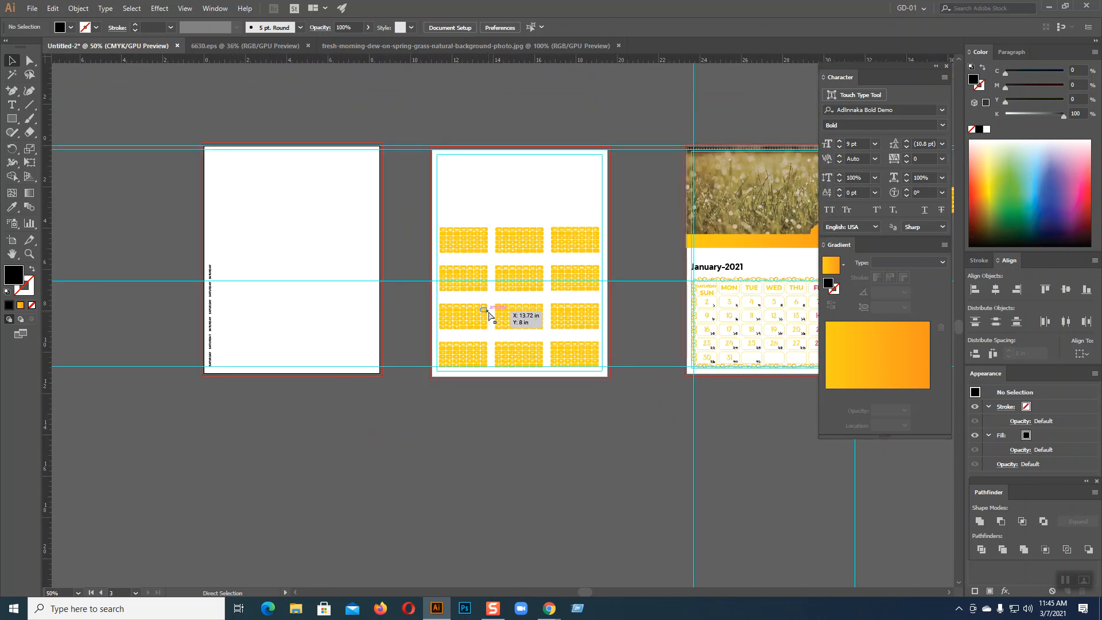
{"action": "scroll", "coordinate": [488, 311], "scroll_direction": "up", "scroll_amount": 2}
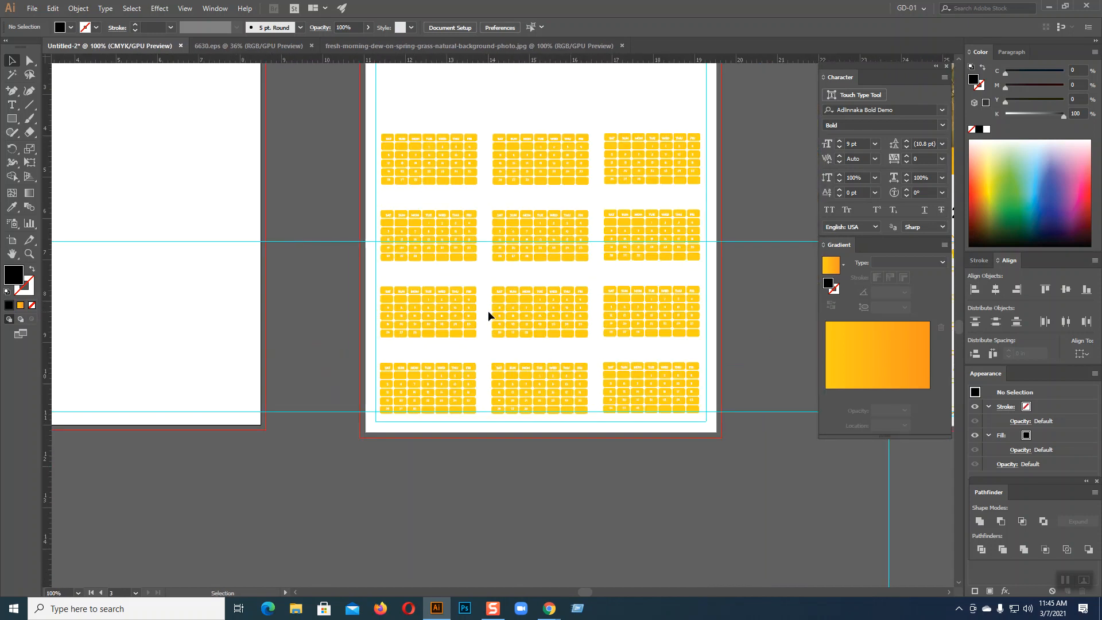
{"action": "left_click_drag", "start_coordinate": [504, 309], "coordinate": [1045, 350]}
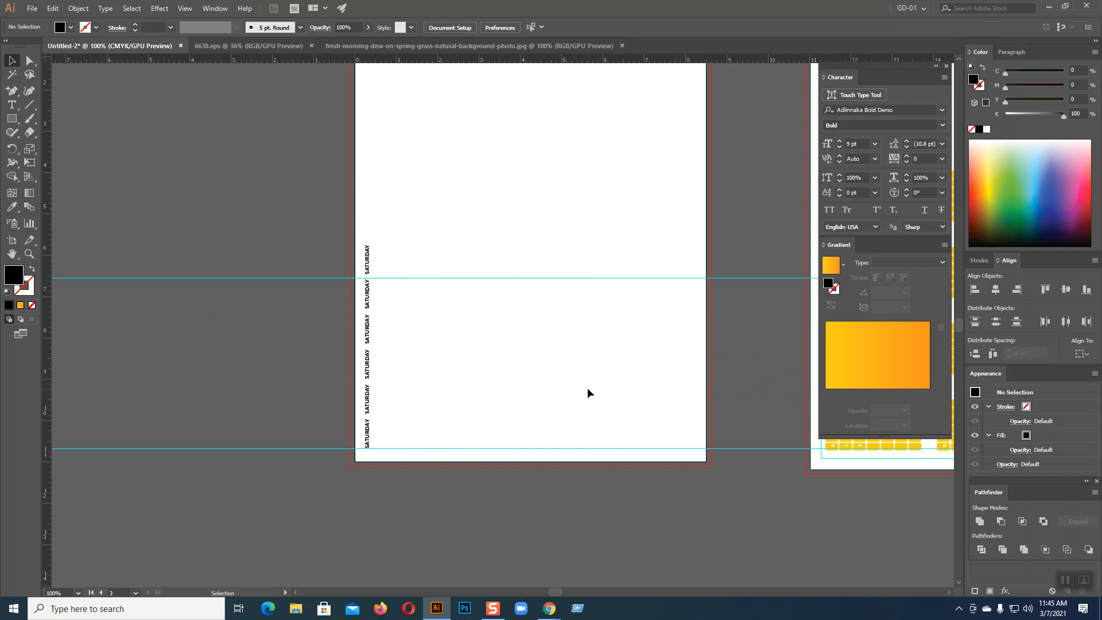
{"action": "left_click_drag", "start_coordinate": [364, 236], "coordinate": [406, 457]}
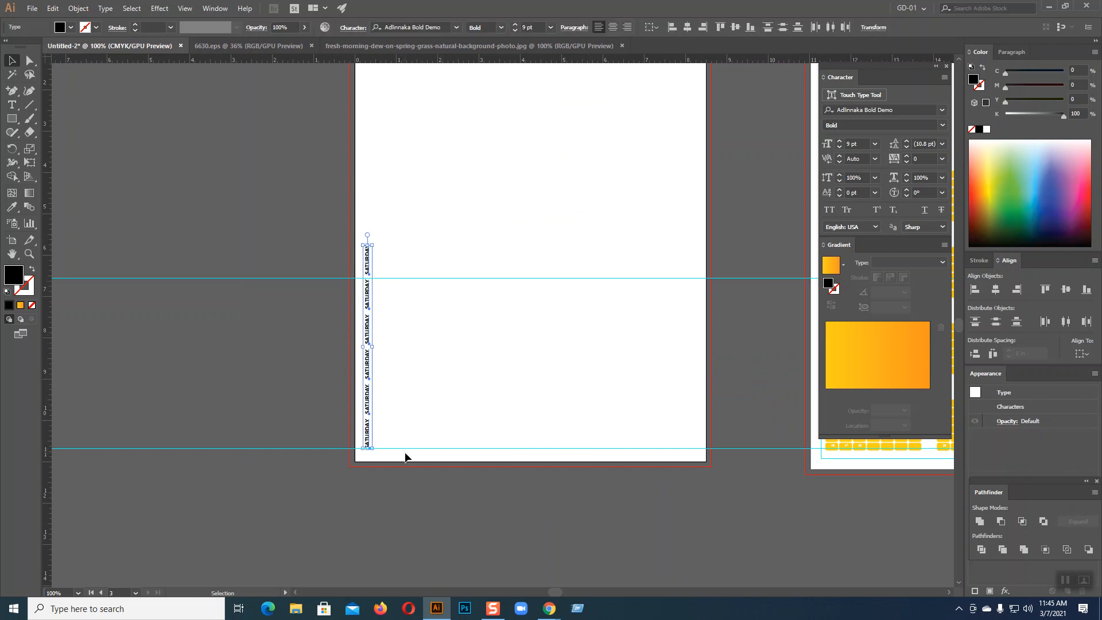
{"action": "key", "text": "Delete"}
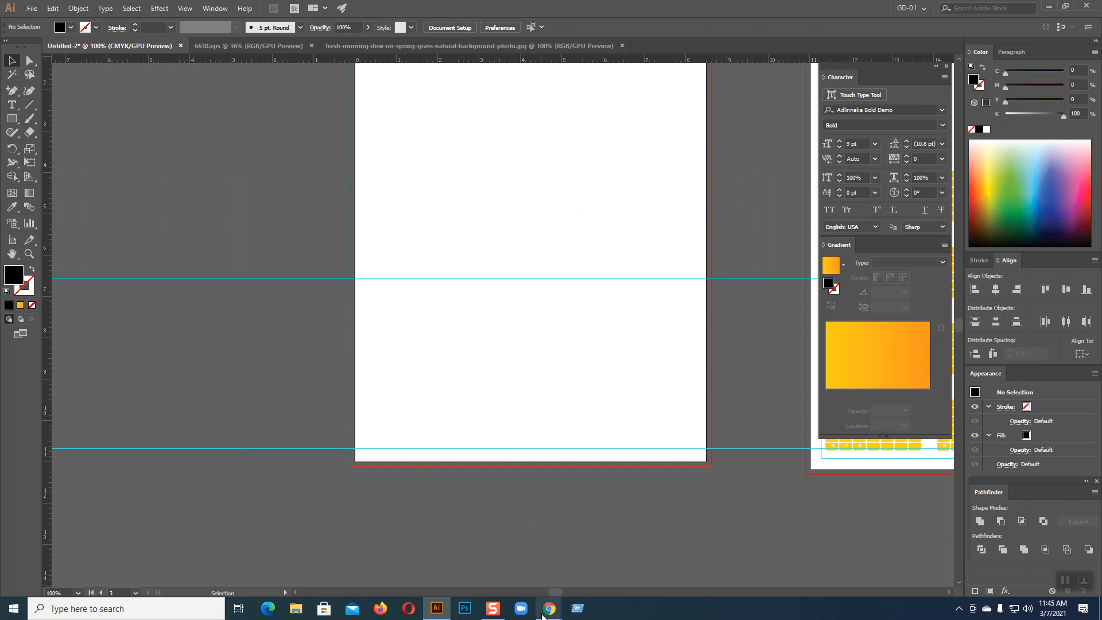
{"action": "left_click", "coordinate": [492, 580]}
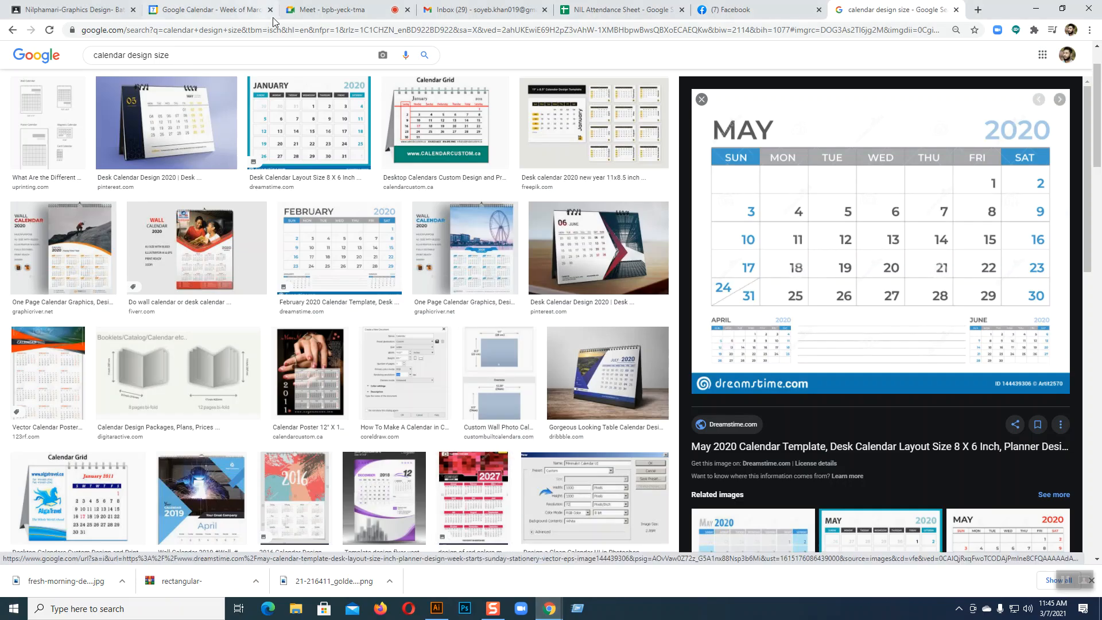
Browse the calendar design results and preview the Desk Calendar Design 2020 example
{"action": "scroll", "coordinate": [425, 225], "scroll_direction": "down", "scroll_amount": 1}
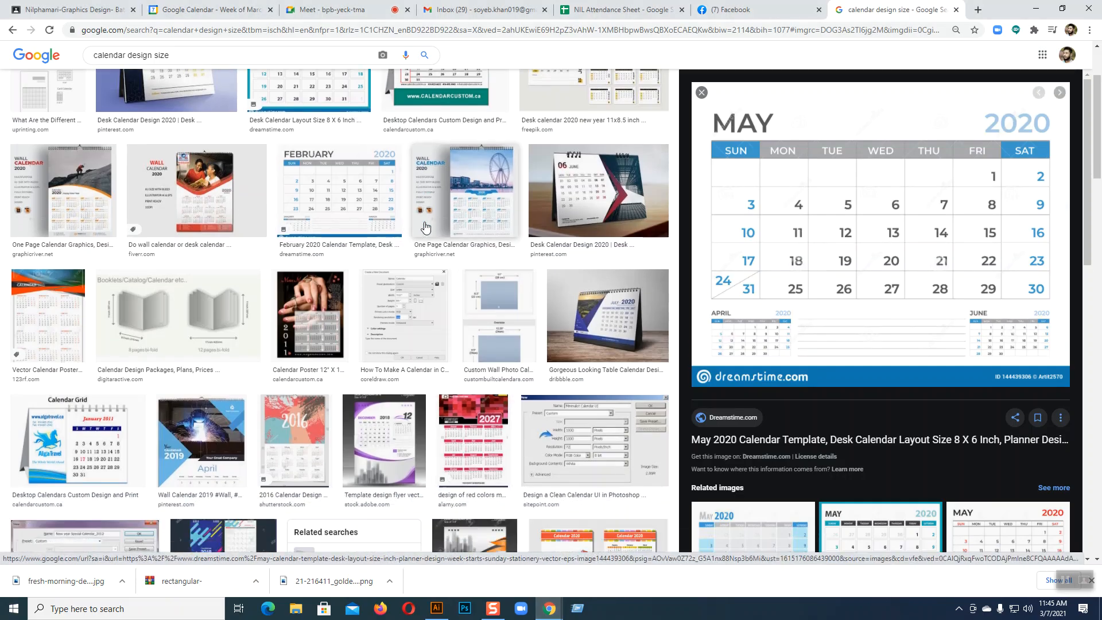
{"action": "scroll", "coordinate": [316, 174], "scroll_direction": "up", "scroll_amount": 2}
{"action": "scroll", "coordinate": [315, 173], "scroll_direction": "down", "scroll_amount": 1}
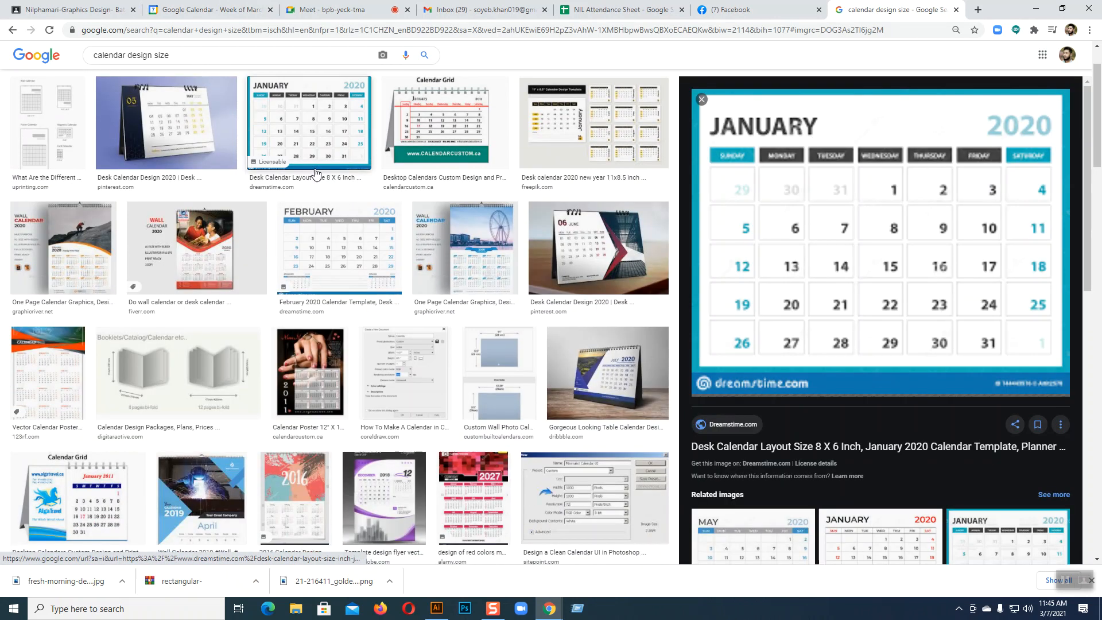
{"action": "left_click", "coordinate": [166, 124]}
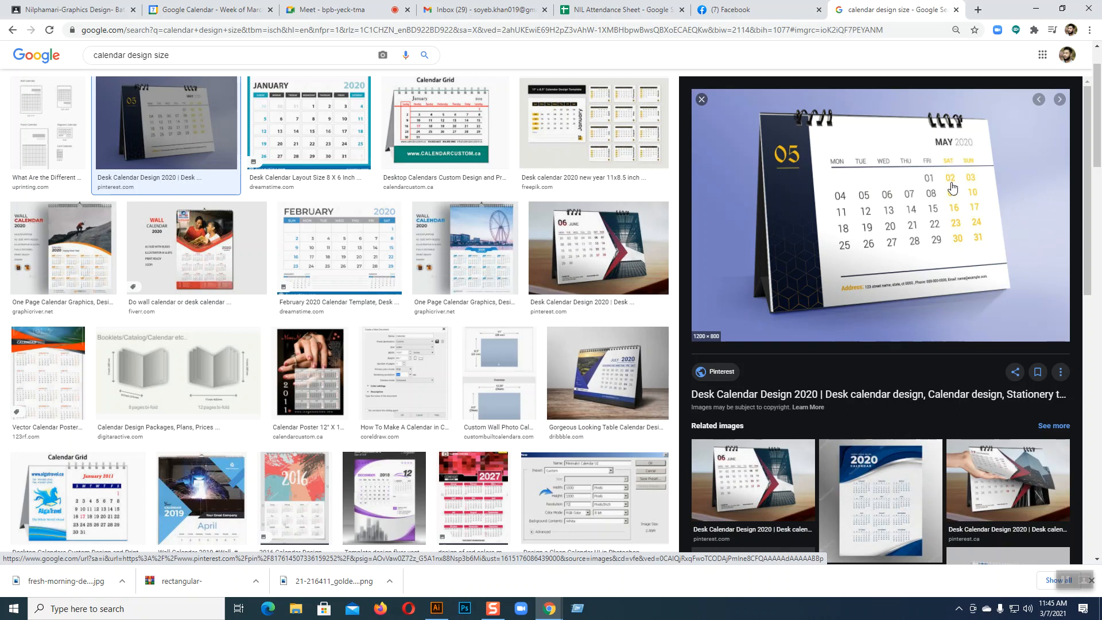
Scroll further through the examples and open the Wall Calendar 2019 layout in a large preview
{"action": "scroll", "coordinate": [470, 381], "scroll_direction": "down", "scroll_amount": 3}
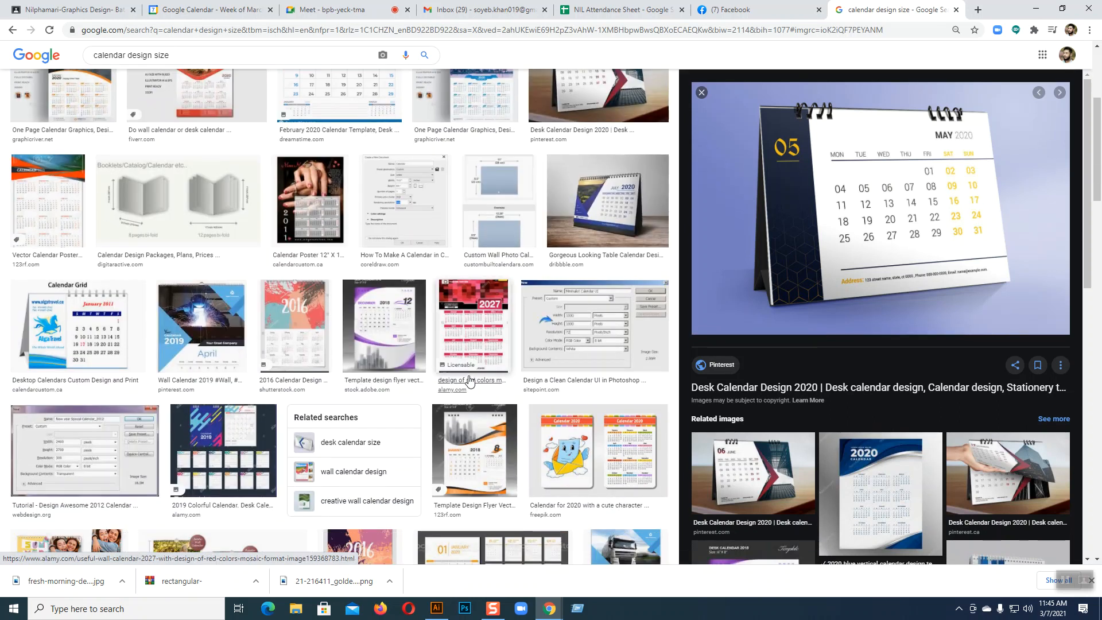
{"action": "scroll", "coordinate": [470, 381], "scroll_direction": "down", "scroll_amount": 3}
{"action": "scroll", "coordinate": [470, 380], "scroll_direction": "down", "scroll_amount": 4}
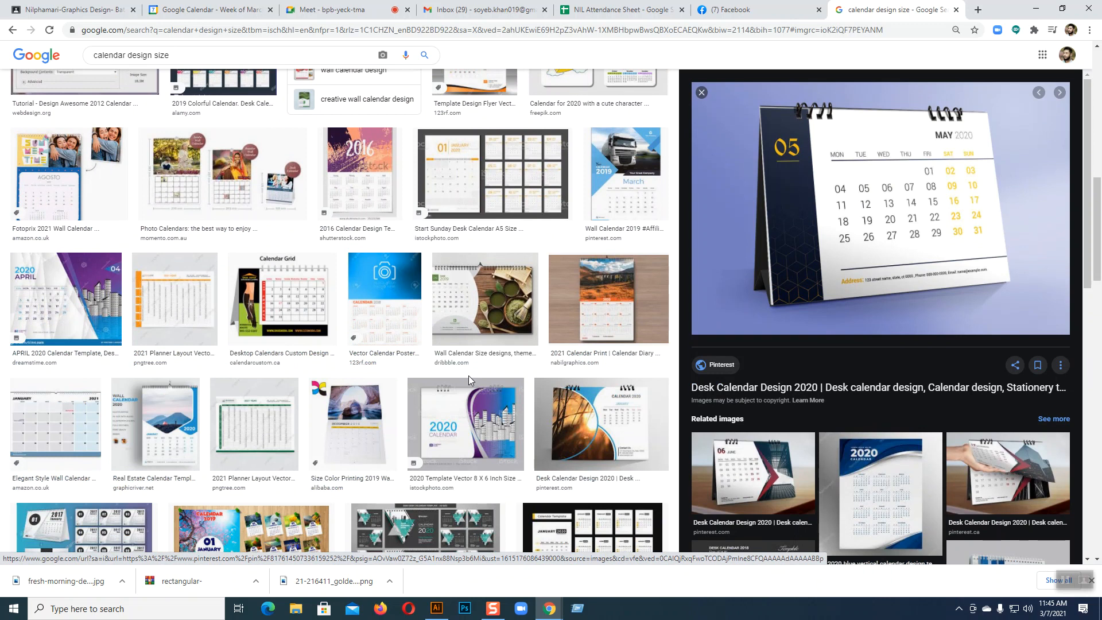
{"action": "scroll", "coordinate": [468, 375], "scroll_direction": "down", "scroll_amount": 2}
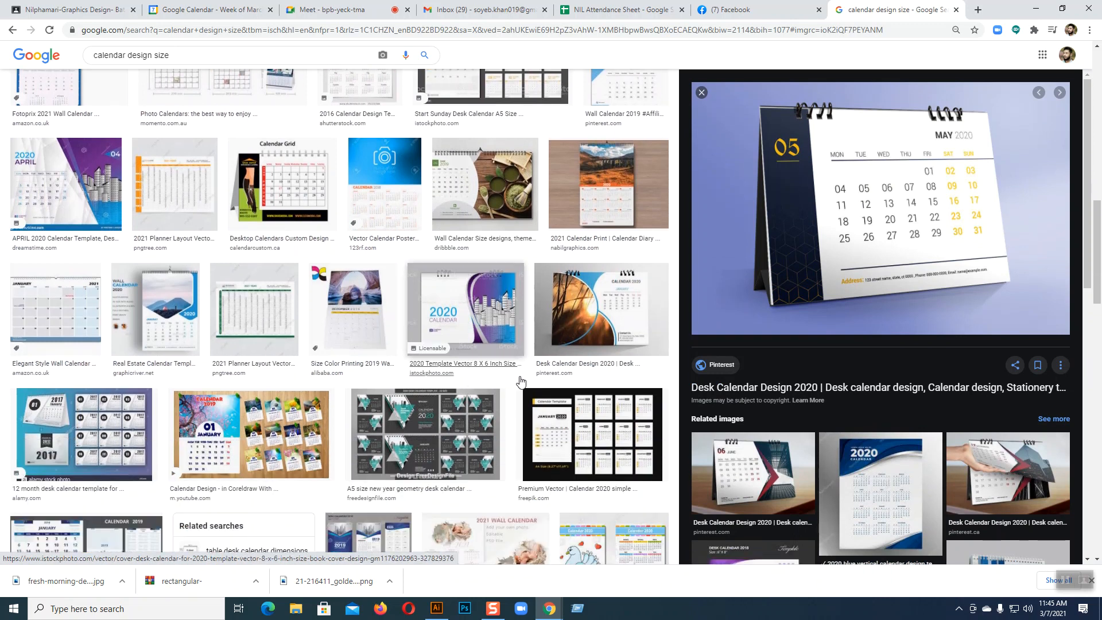
{"action": "scroll", "coordinate": [900, 376], "scroll_direction": "down", "scroll_amount": 3}
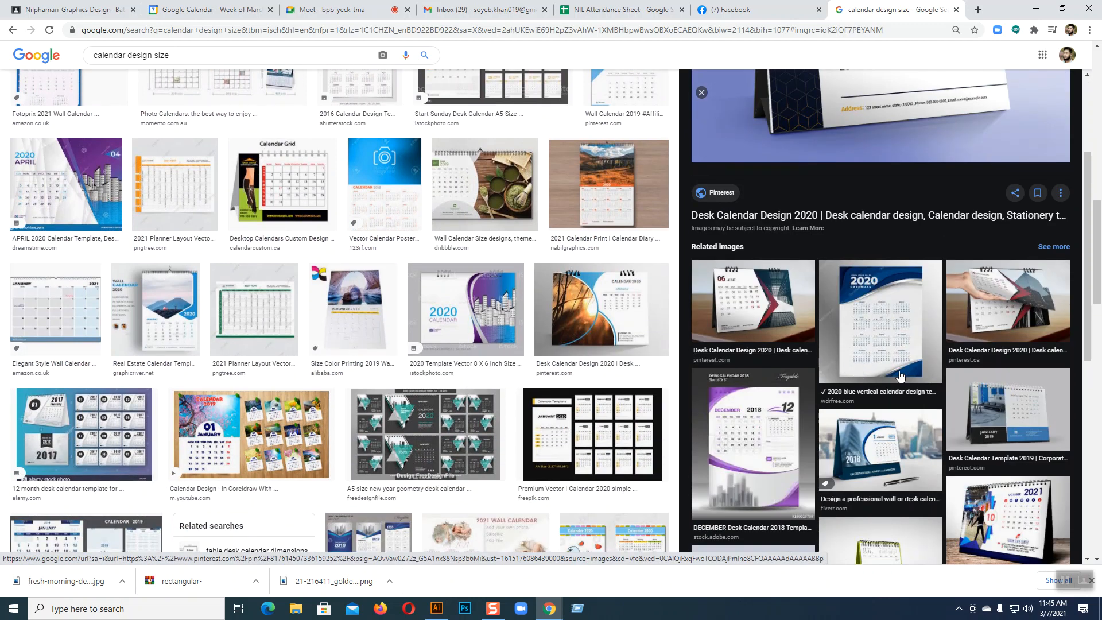
{"action": "scroll", "coordinate": [979, 397], "scroll_direction": "down", "scroll_amount": 4}
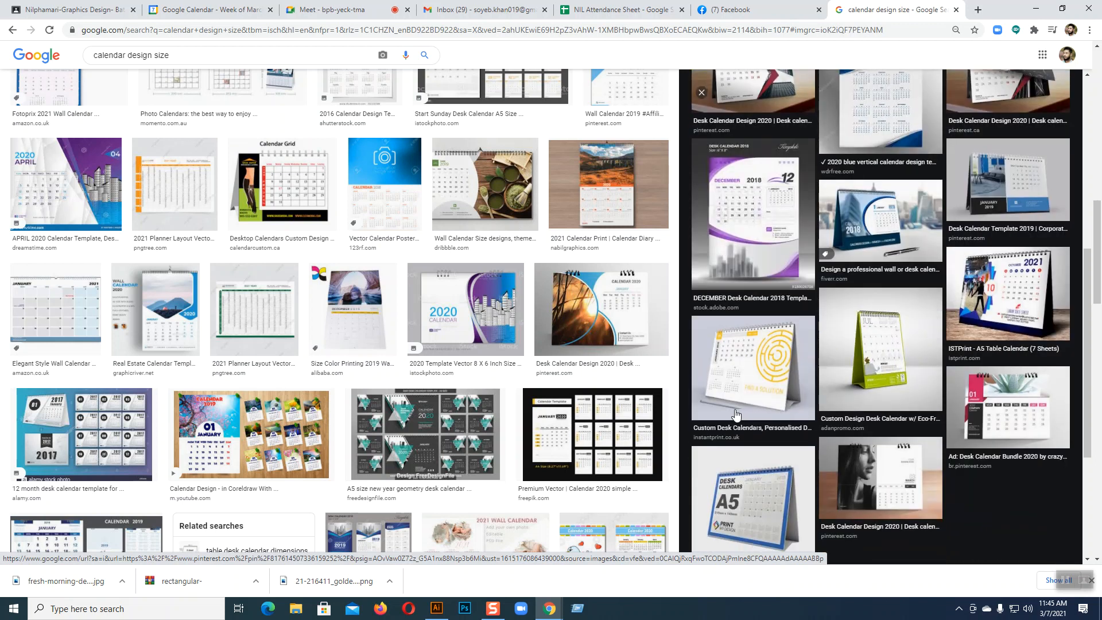
{"action": "scroll", "coordinate": [739, 415], "scroll_direction": "down", "scroll_amount": 3}
{"action": "scroll", "coordinate": [488, 426], "scroll_direction": "down", "scroll_amount": 4}
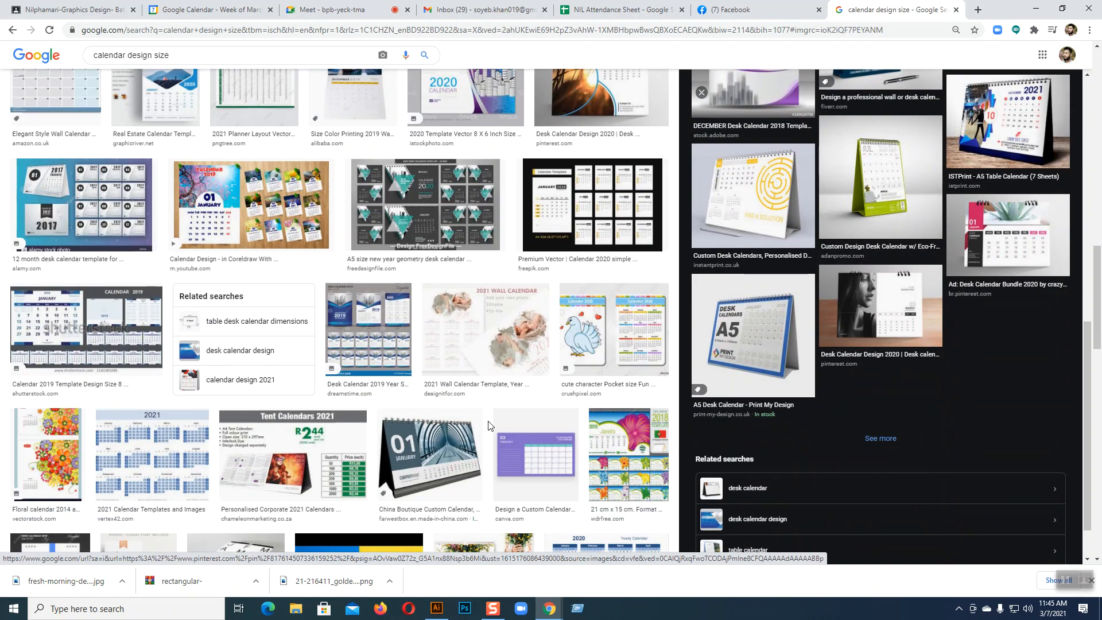
{"action": "scroll", "coordinate": [488, 425], "scroll_direction": "down", "scroll_amount": 5}
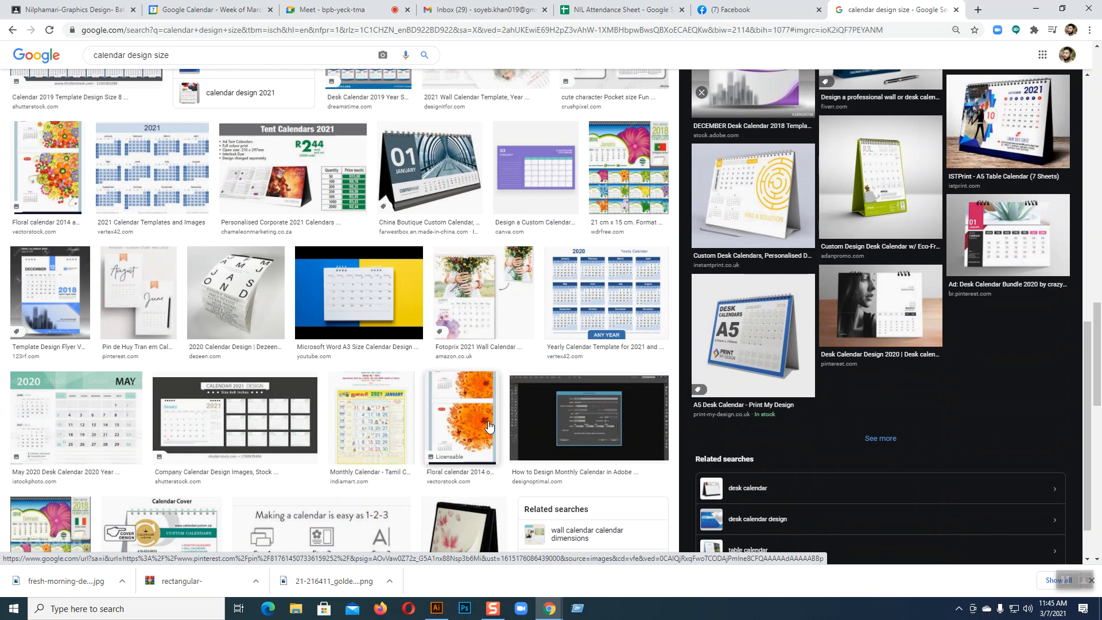
{"action": "scroll", "coordinate": [489, 425], "scroll_direction": "down", "scroll_amount": 15}
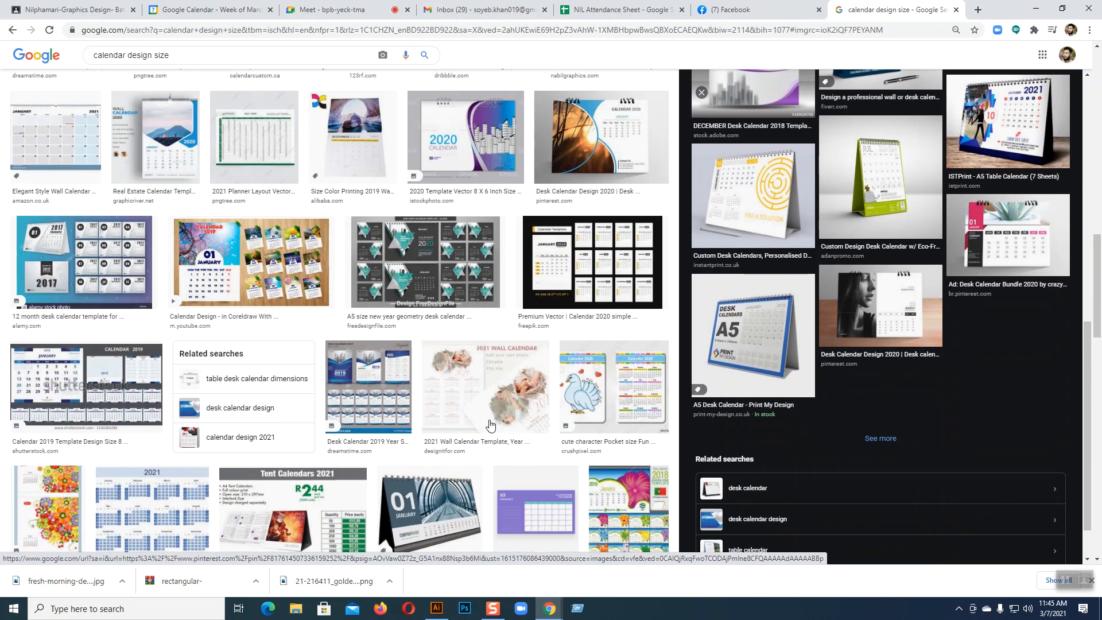
{"action": "scroll", "coordinate": [494, 425], "scroll_direction": "up", "scroll_amount": 1}
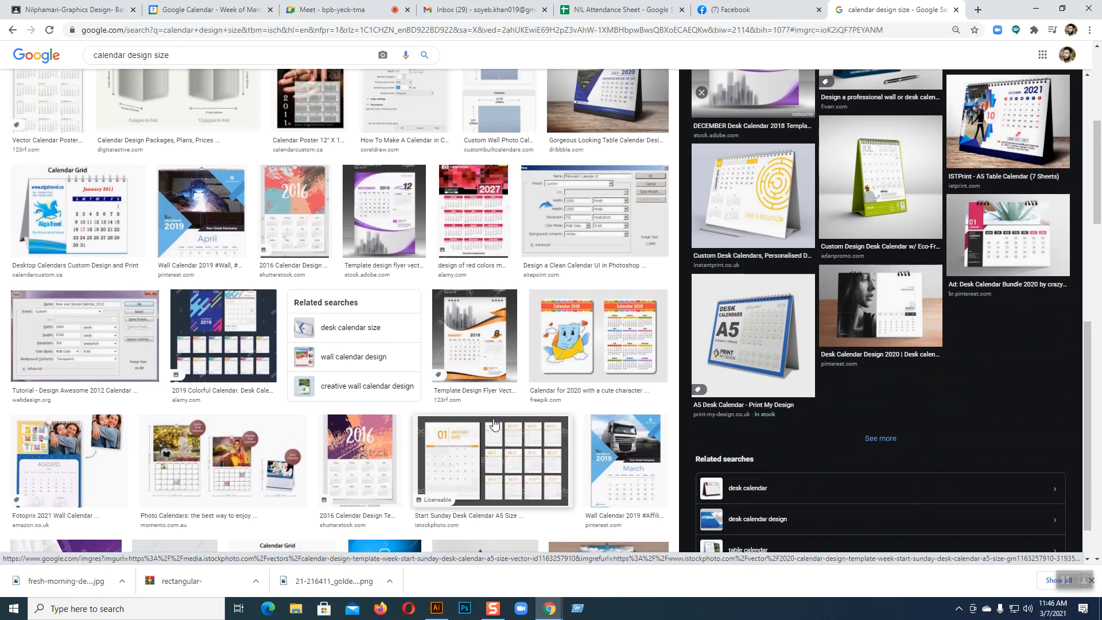
{"action": "scroll", "coordinate": [494, 425], "scroll_direction": "up", "scroll_amount": 2}
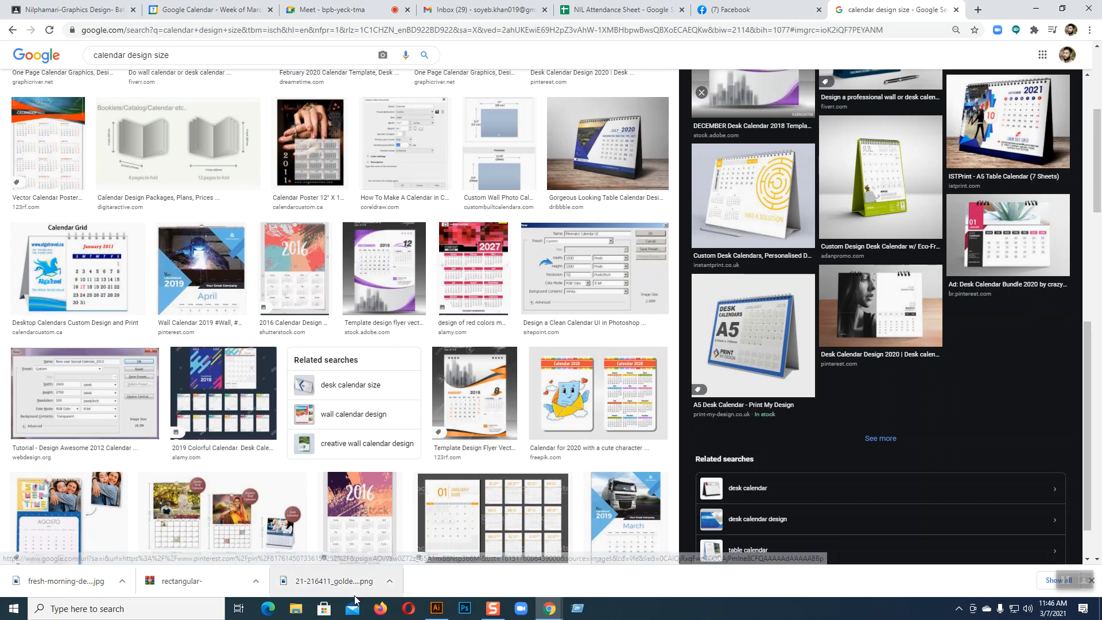
{"action": "left_click", "coordinate": [207, 276]}
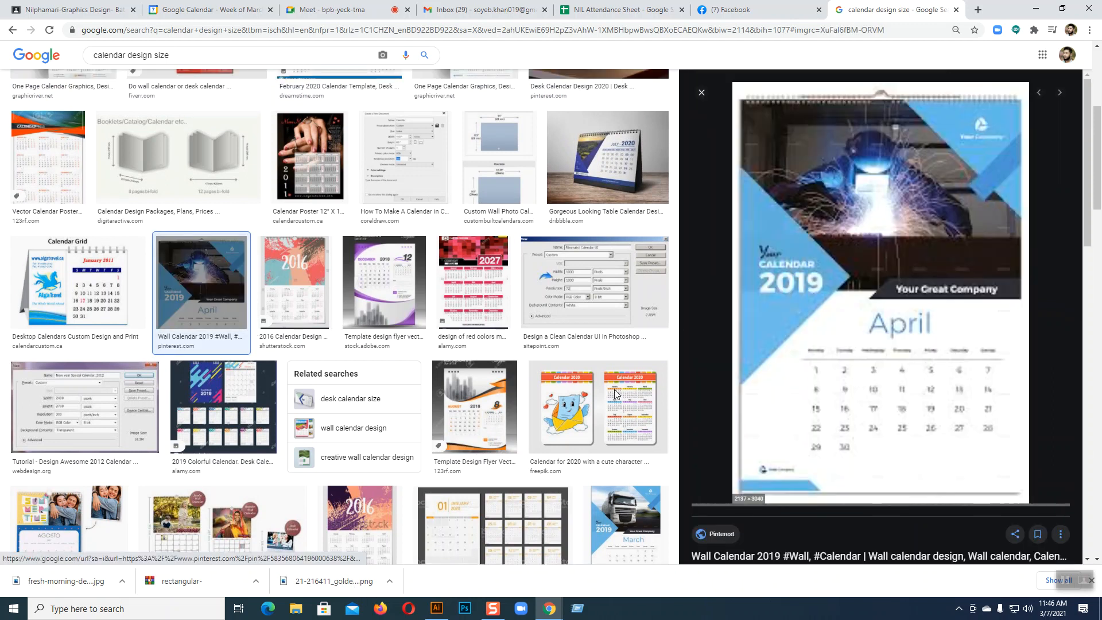
{"action": "scroll", "coordinate": [376, 376], "scroll_direction": "up", "scroll_amount": 10}
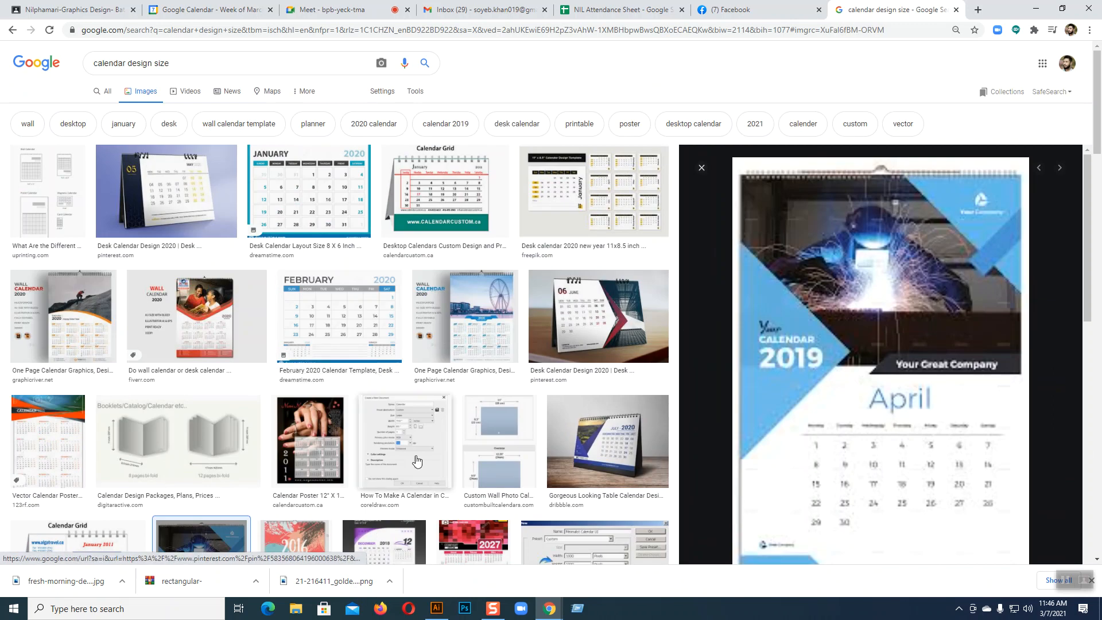
{"action": "left_click", "coordinate": [436, 609]}
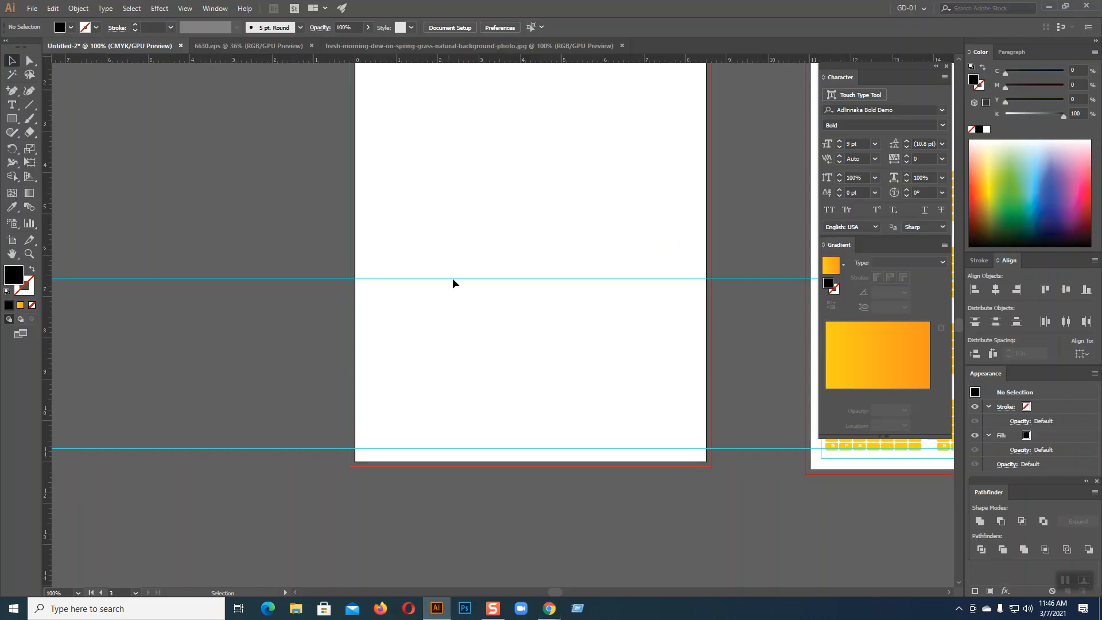
Draw an empty area-type text frame, about 7.8 × 1.9 in, across the upper-middle of the artboard
{"action": "scroll", "coordinate": [436, 271], "scroll_direction": "up", "scroll_amount": 3}
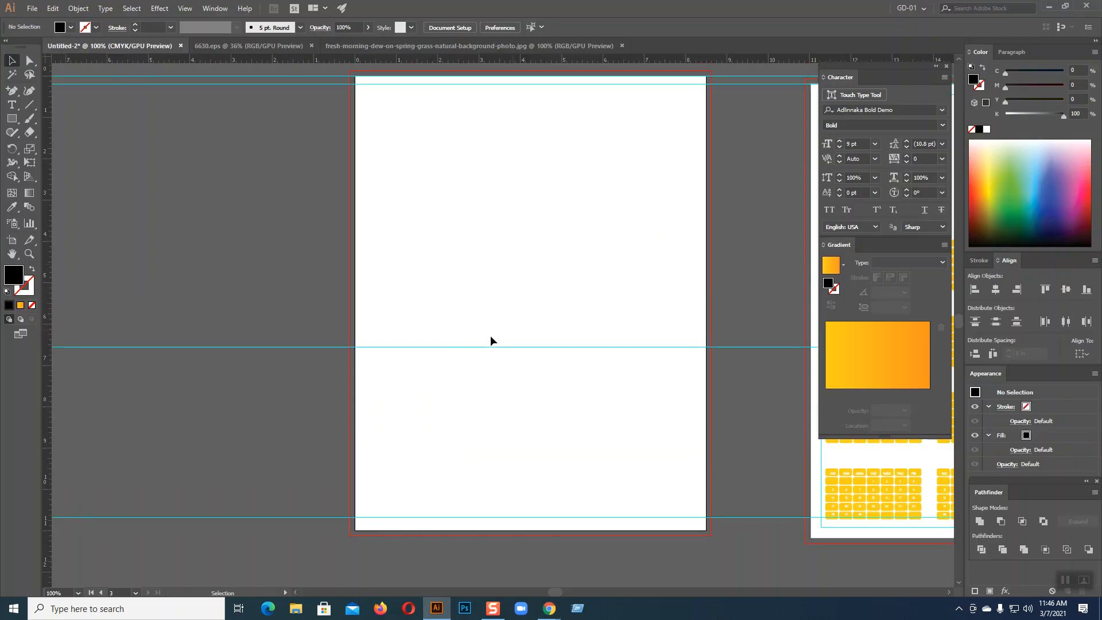
{"action": "left_click", "coordinate": [11, 105]}
{"action": "left_click_drag", "start_coordinate": [376, 251], "coordinate": [701, 324]}
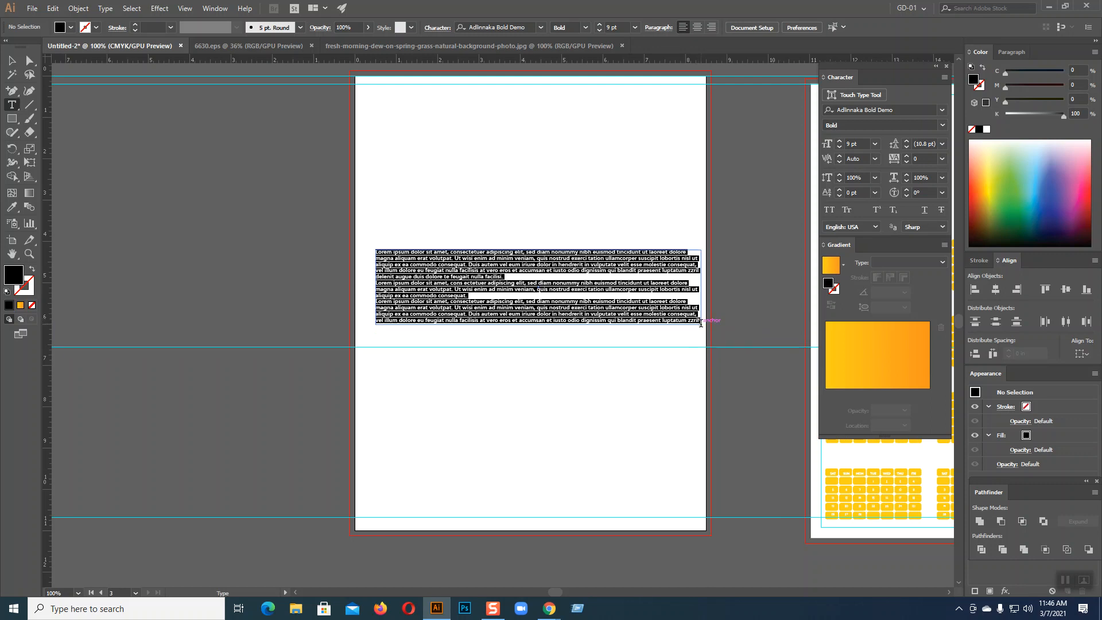
{"action": "key", "text": "BackSpace"}
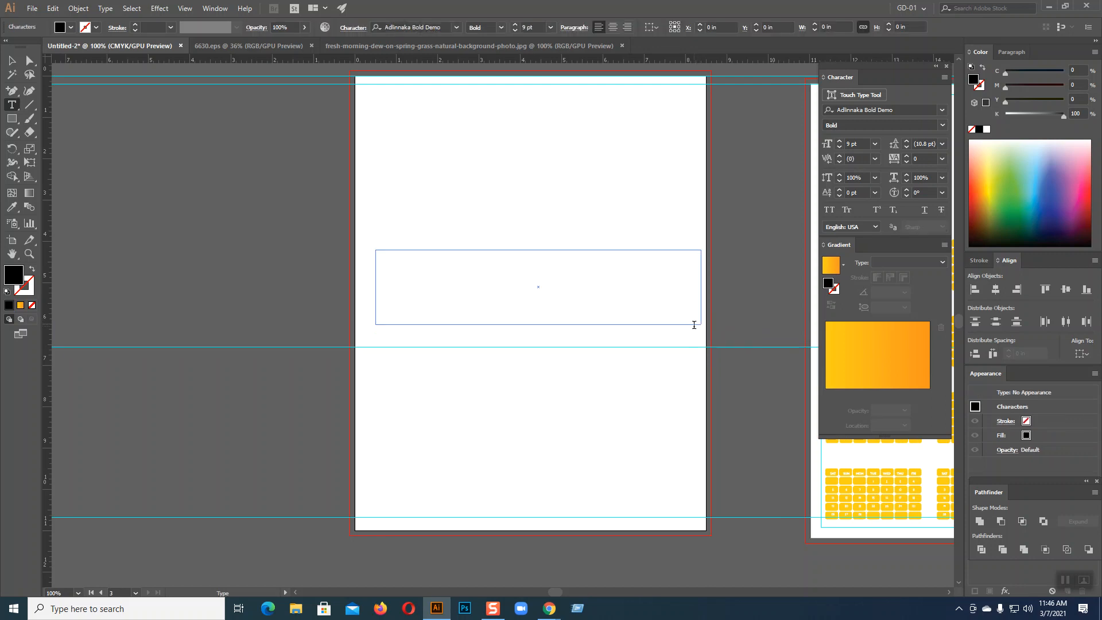
{"action": "left_click", "coordinate": [105, 9]}
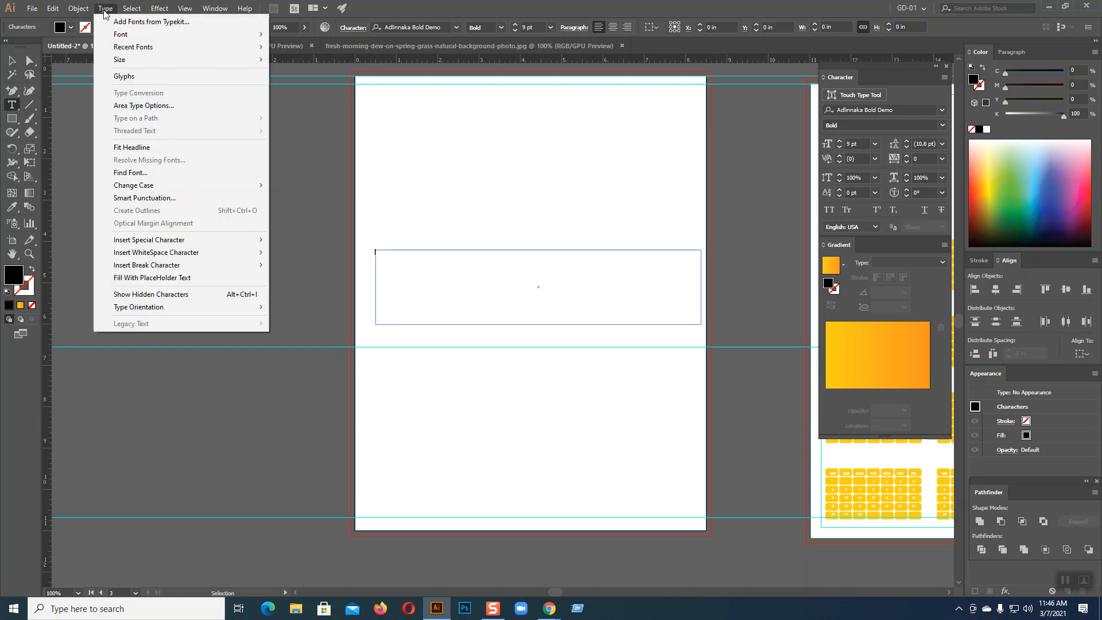
Split the text frame into 4 rows and 14 columns in Area Type Options, with Preview on
{"action": "left_click", "coordinate": [125, 107]}
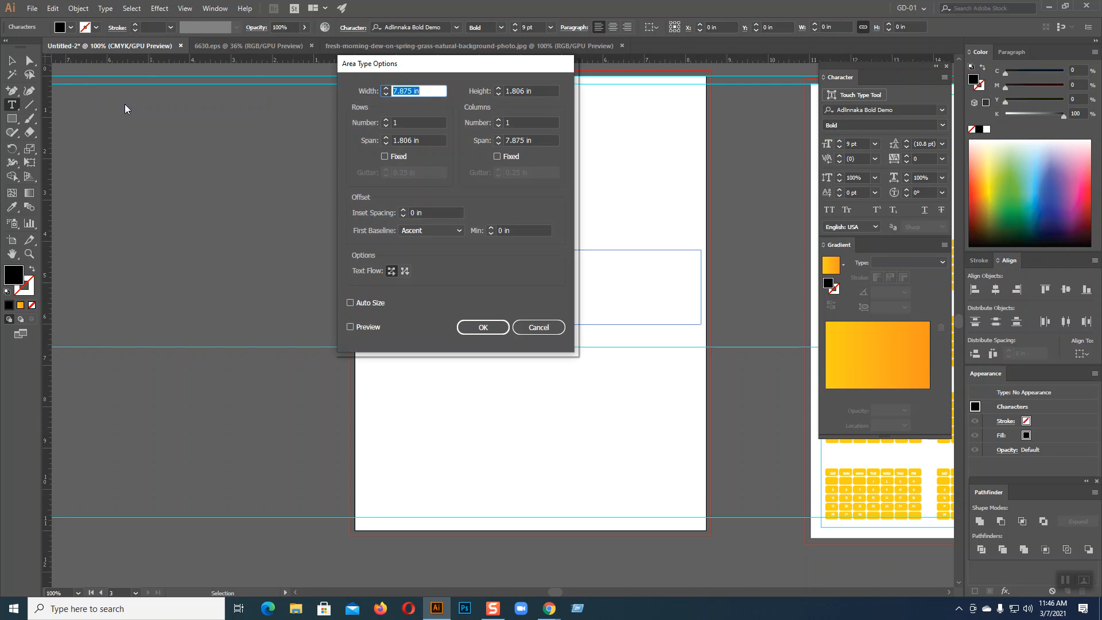
{"action": "left_click", "coordinate": [385, 120]}
{"action": "left_click", "coordinate": [385, 120]}
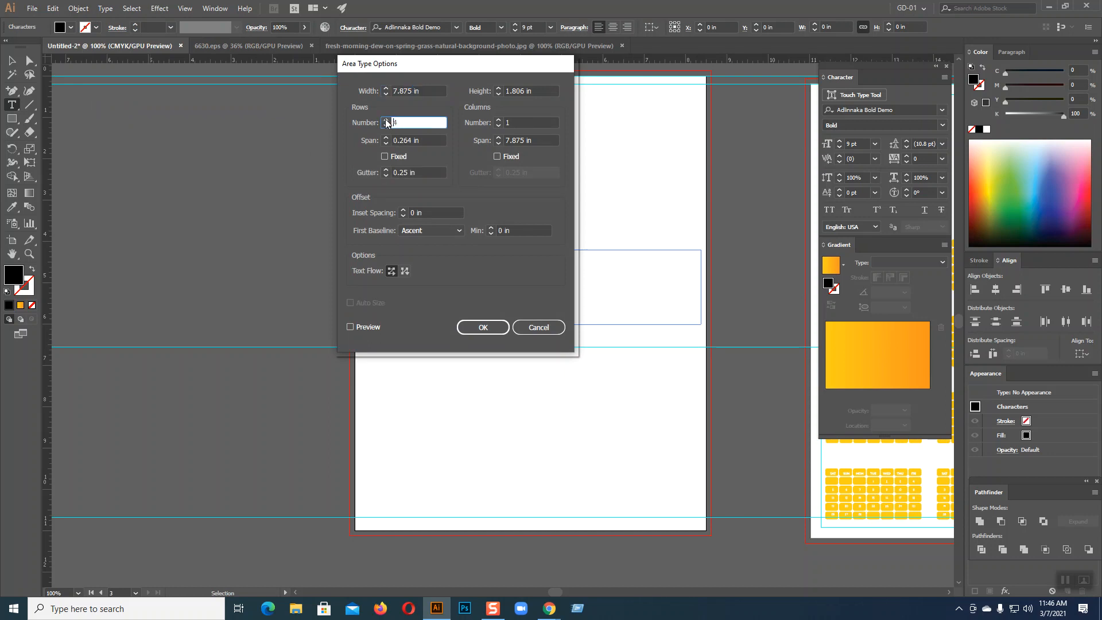
{"action": "left_click", "coordinate": [498, 120]}
{"action": "left_click", "coordinate": [498, 119]}
{"action": "left_click", "coordinate": [498, 119]}
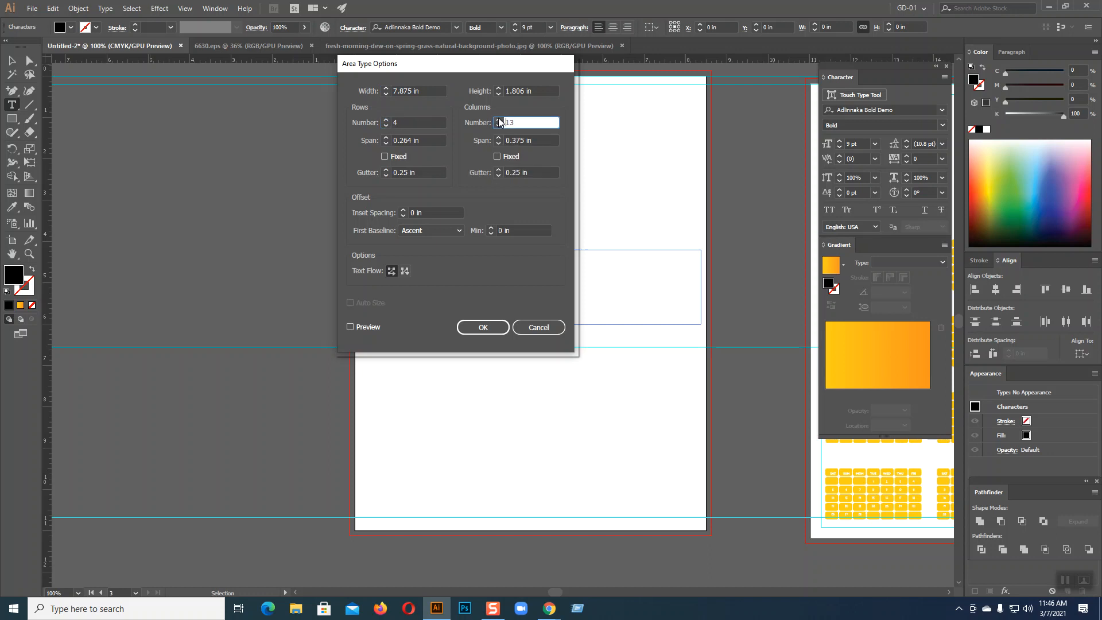
{"action": "left_click", "coordinate": [359, 325]}
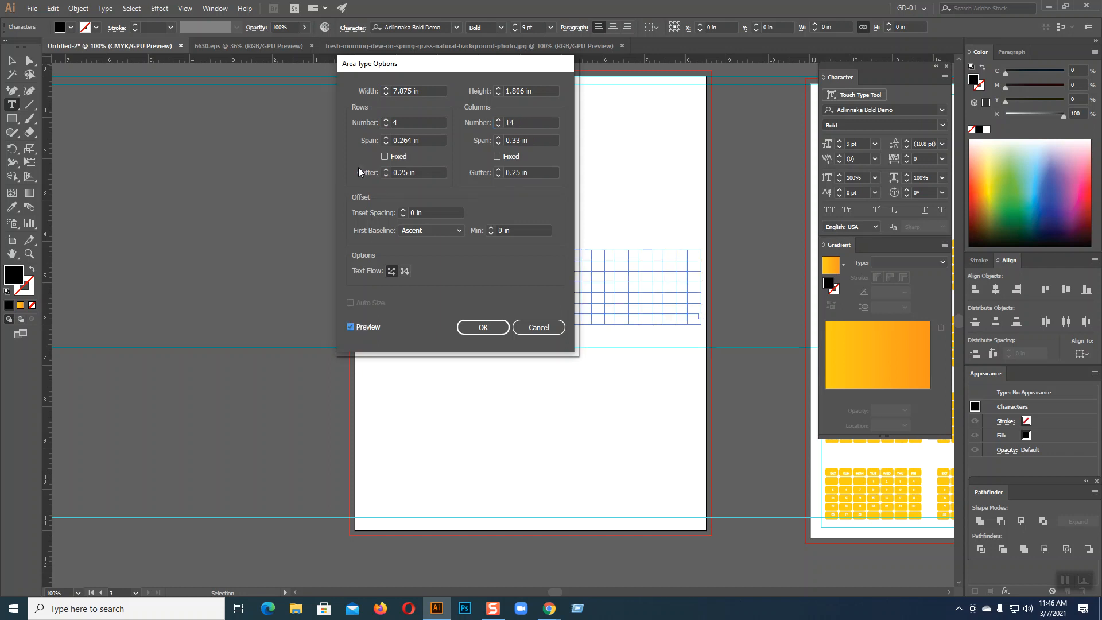
Set the row and column gutters to 0.05 in and the inset spacing to 0.05 in, then confirm
{"action": "left_click", "coordinate": [408, 172]}
{"action": "left_click_drag", "start_coordinate": [408, 172], "coordinate": [401, 173]}
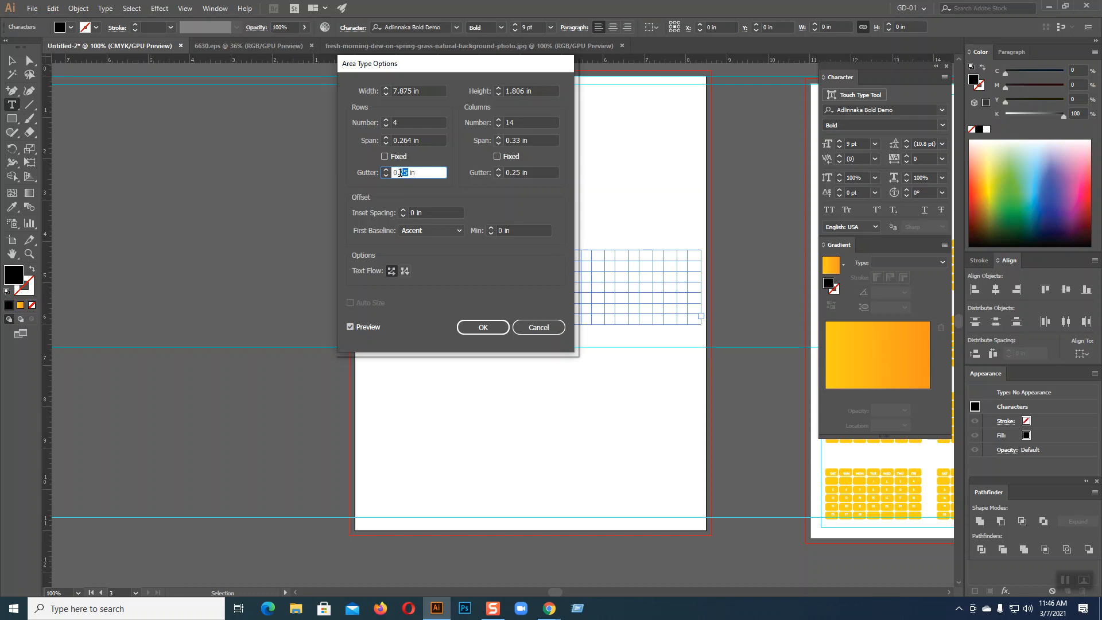
{"action": "type", "text": "05"}
{"action": "left_click", "coordinate": [521, 172]}
{"action": "left_click_drag", "start_coordinate": [521, 172], "coordinate": [513, 172]}
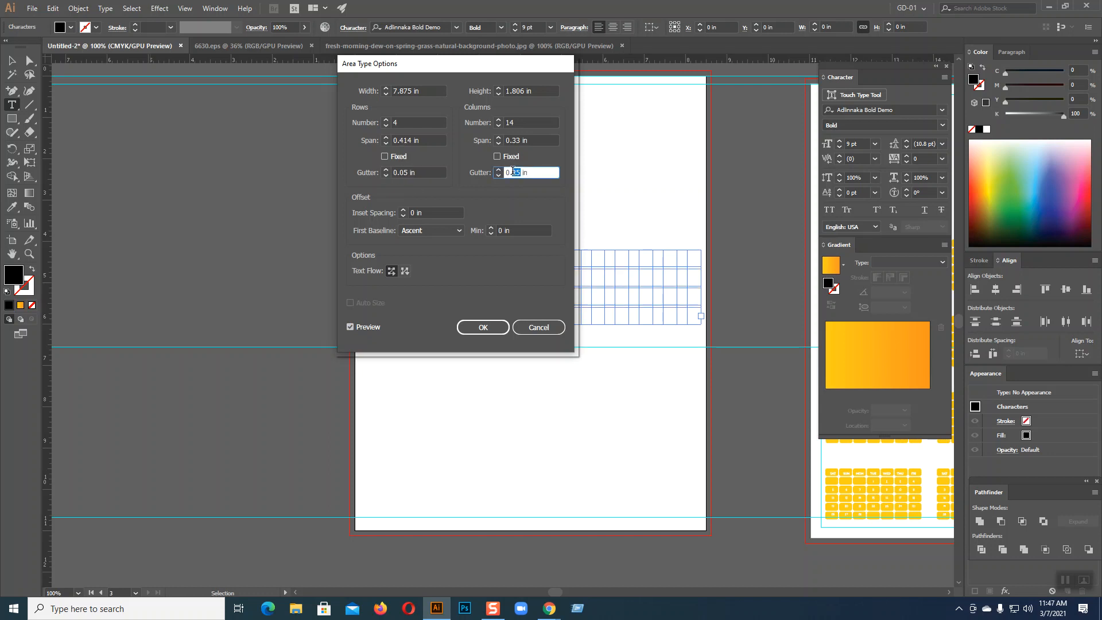
{"action": "type", "text": "05"}
{"action": "left_click", "coordinate": [350, 327]}
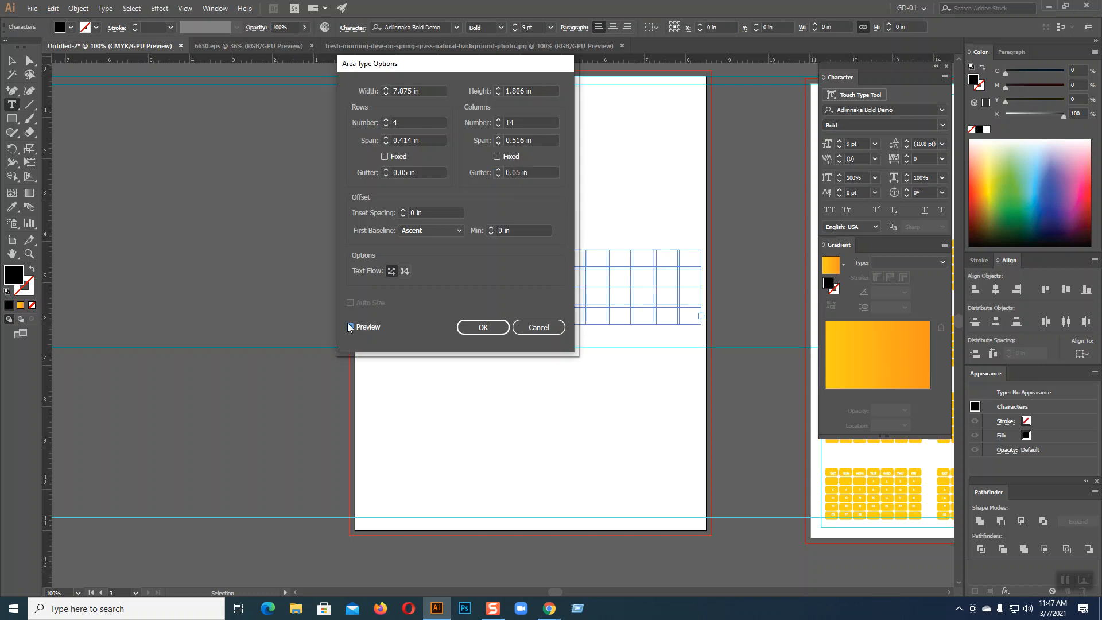
{"action": "left_click", "coordinate": [350, 327]}
{"action": "left_click", "coordinate": [418, 213]}
{"action": "type", "text": ".05"}
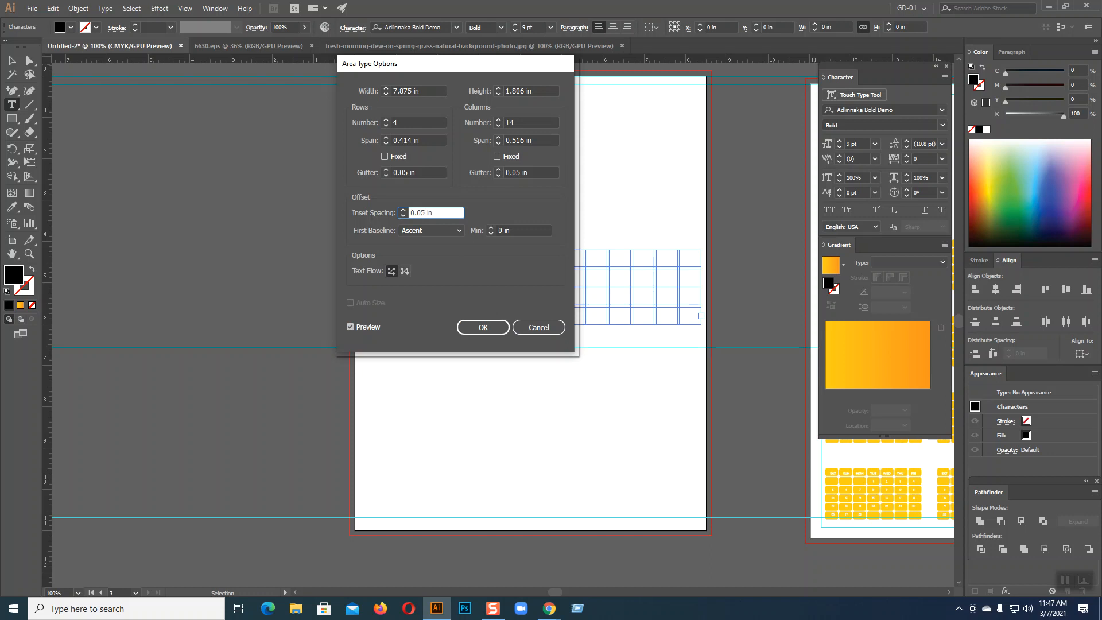
{"action": "left_click", "coordinate": [371, 326]}
{"action": "left_click", "coordinate": [372, 326]}
{"action": "left_click", "coordinate": [481, 328]}
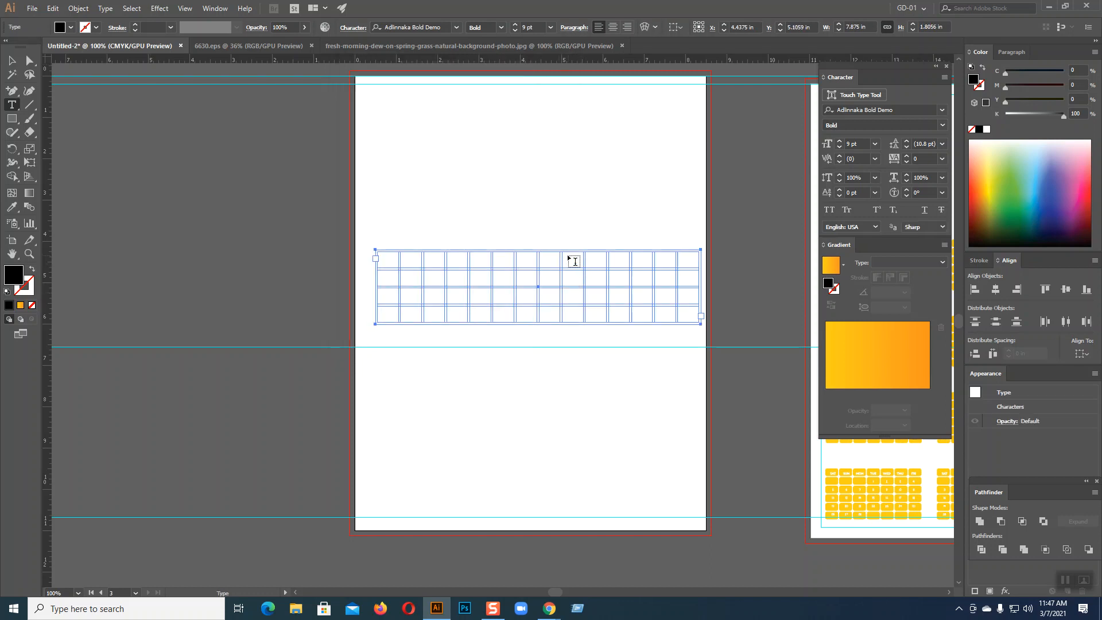
Lower the grid frame's top edge slightly and place a text cursor in its first cell
{"action": "left_click", "coordinate": [17, 64]}
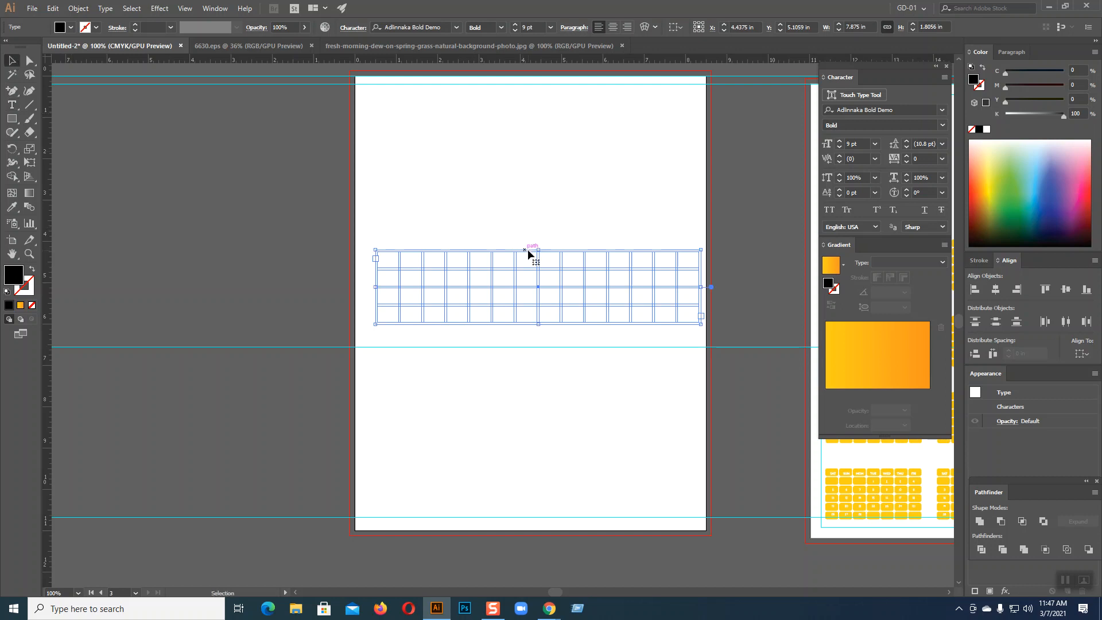
{"action": "left_click_drag", "start_coordinate": [538, 250], "coordinate": [535, 265]}
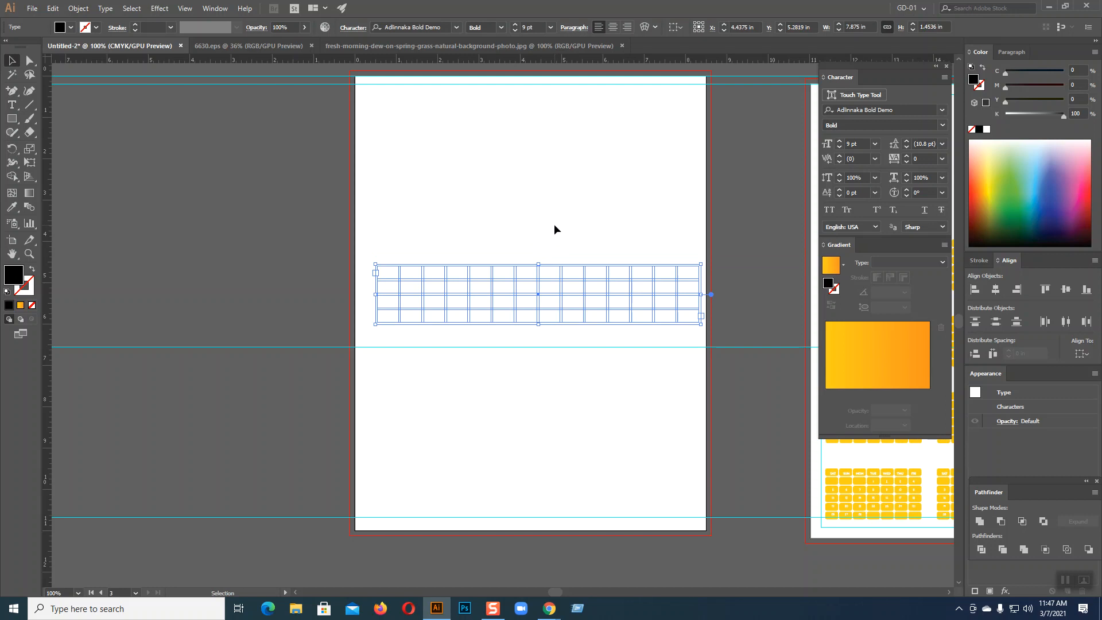
{"action": "key", "text": "ctrl+plus"}
{"action": "key", "text": "ctrl+plus"}
{"action": "key", "text": "ctrl+plus"}
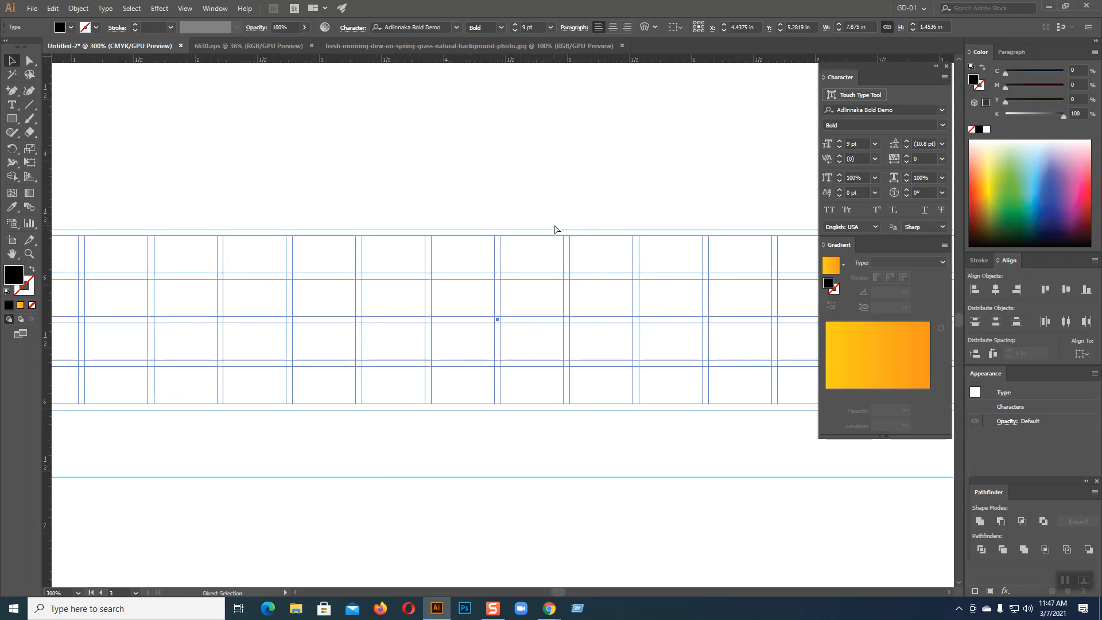
{"action": "key", "text": "ctrl+minus"}
{"action": "left_click_drag", "start_coordinate": [489, 141], "coordinate": [503, 121]}
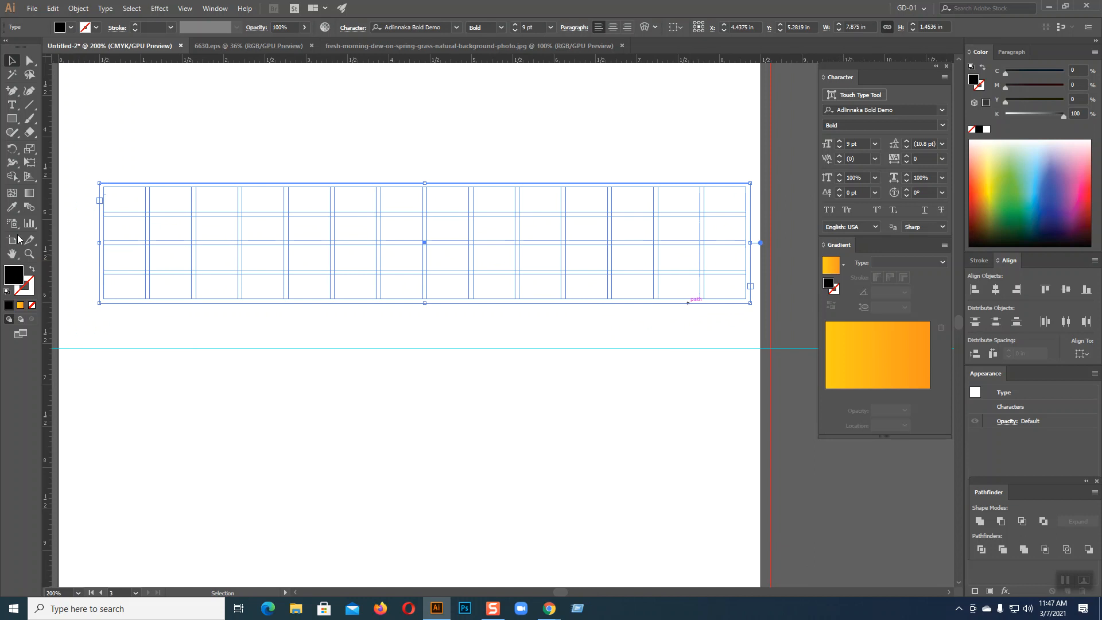
{"action": "key", "text": "t"}
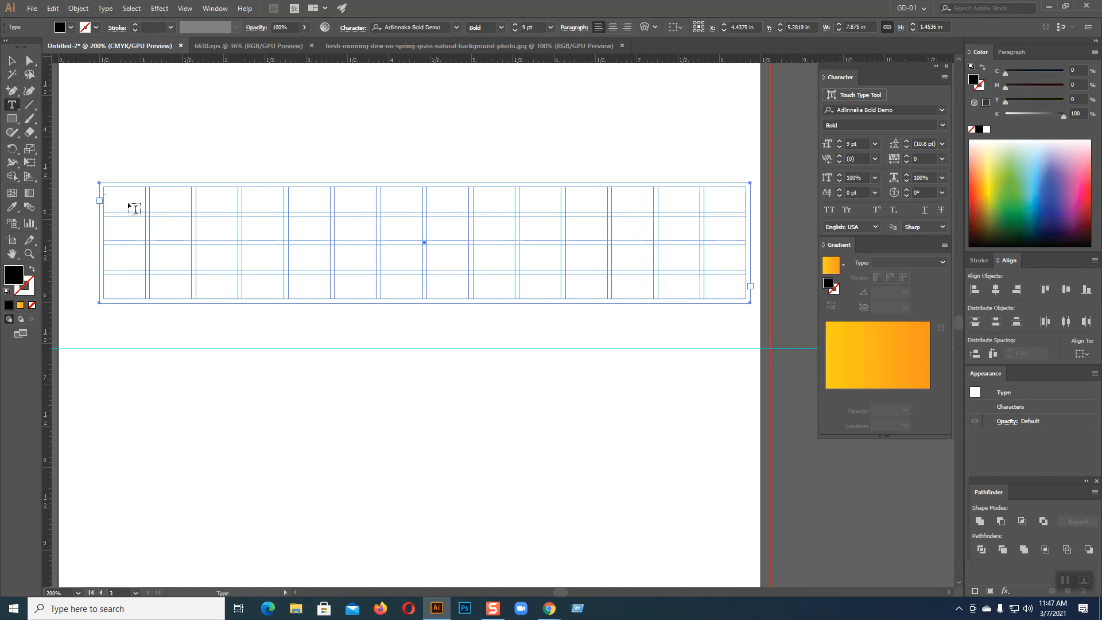
{"action": "left_click", "coordinate": [104, 182]}
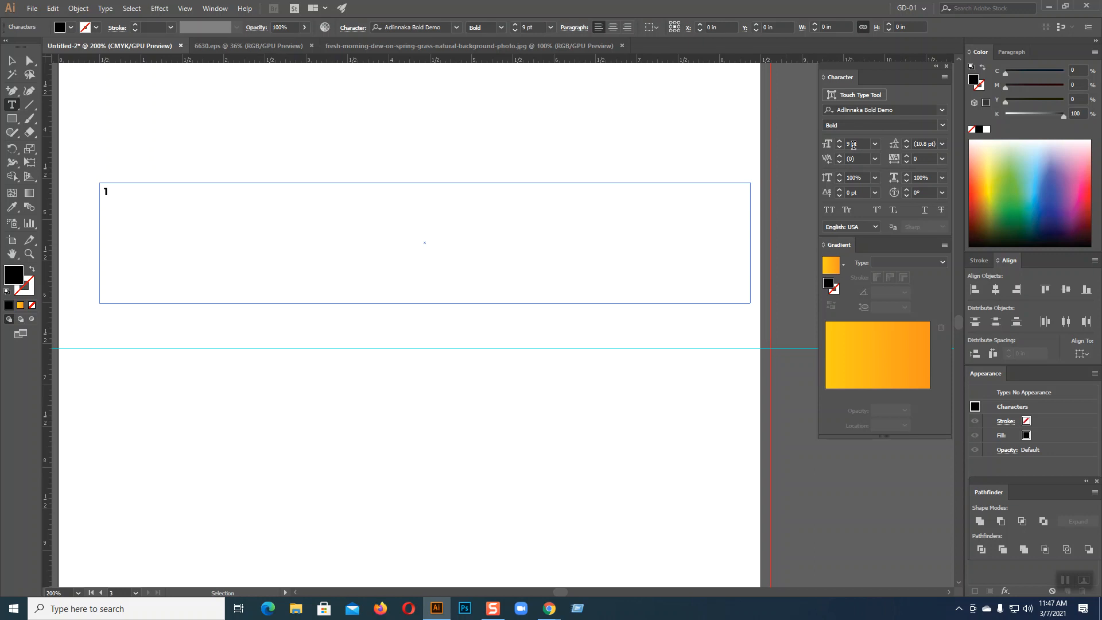
Raise the font size to 11 pt and type dates 1–13, one per column
{"action": "left_click", "coordinate": [840, 143]}
{"action": "left_click", "coordinate": [839, 142]}
{"action": "type", "text": "11"}
{"action": "key", "text": "Tab"}
{"action": "type", "text": "2"}
{"action": "key", "text": "Tab"}
{"action": "type", "text": "3\t4"}
{"action": "key", "text": "Tab"}
{"action": "type", "text": "5"}
{"action": "key", "text": "Tab"}
{"action": "type", "text": "6\t7\t8"}
{"action": "key", "text": "Tab"}
{"action": "type", "text": "9"}
{"action": "key", "text": "Tab"}
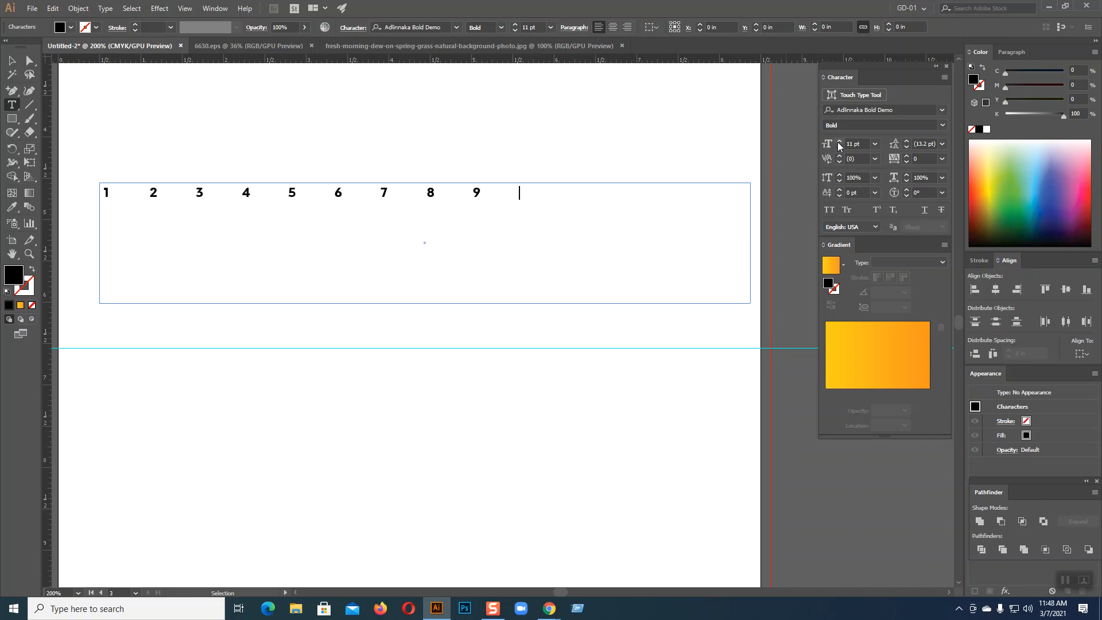
{"action": "type", "text": "10 11"}
{"action": "key", "text": "Tab"}
{"action": "type", "text": "12"}
{"action": "key", "text": "Tab"}
{"action": "type", "text": "13"}
{"action": "key", "text": "Tab"}
Type dates 14 through 30 in successive columns, removing a stray 2 after 27
{"action": "type", "text": "14\t15"}
{"action": "key", "text": "Tab"}
{"action": "type", "text": "16"}
{"action": "key", "text": "Tab"}
{"action": "type", "text": "17"}
{"action": "key", "text": "Tab"}
{"action": "type", "text": "18"}
{"action": "key", "text": "Tab"}
{"action": "type", "text": "19"}
{"action": "key", "text": "Tab"}
{"action": "type", "text": "20"}
{"action": "key", "text": "Tab"}
{"action": "type", "text": "21"}
{"action": "key", "text": "Tab"}
{"action": "type", "text": "22"}
{"action": "key", "text": "Tab"}
{"action": "type", "text": "23"}
{"action": "key", "text": "Tab"}
{"action": "type", "text": "24"}
{"action": "key", "text": "Tab"}
{"action": "type", "text": "25"}
{"action": "key", "text": "Tab"}
{"action": "type", "text": "26"}
{"action": "key", "text": "Tab"}
{"action": "type", "text": "272"}
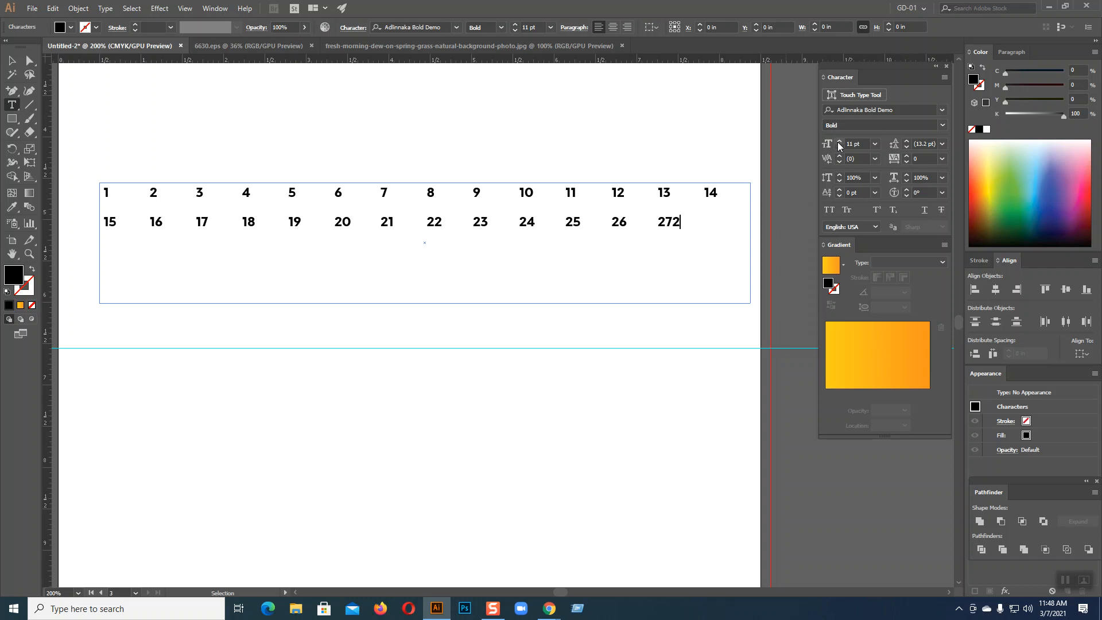
{"action": "key", "text": "BackSpace"}
{"action": "key", "text": "Tab"}
{"action": "type", "text": "28"}
{"action": "key", "text": "Tab"}
{"action": "type", "text": "29\t30"}
Add the last date and enlarge all dates 1–31 to 12 pt
{"action": "key", "text": "Tab"}
{"action": "type", "text": "3"}
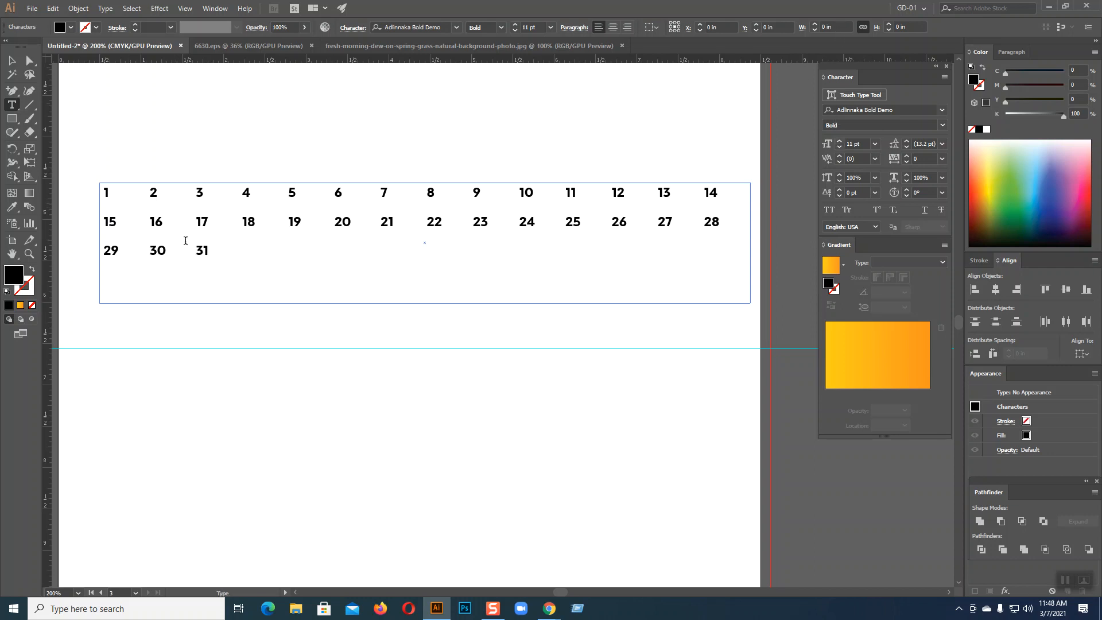
{"action": "left_click_drag", "start_coordinate": [208, 251], "coordinate": [104, 192]}
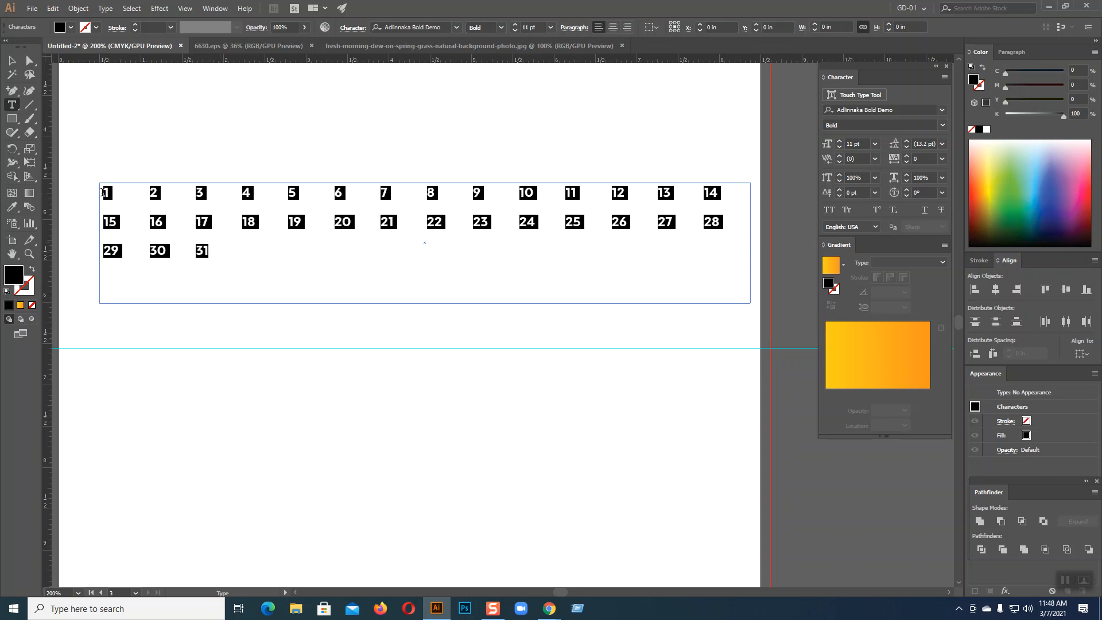
{"action": "left_click", "coordinate": [840, 140]}
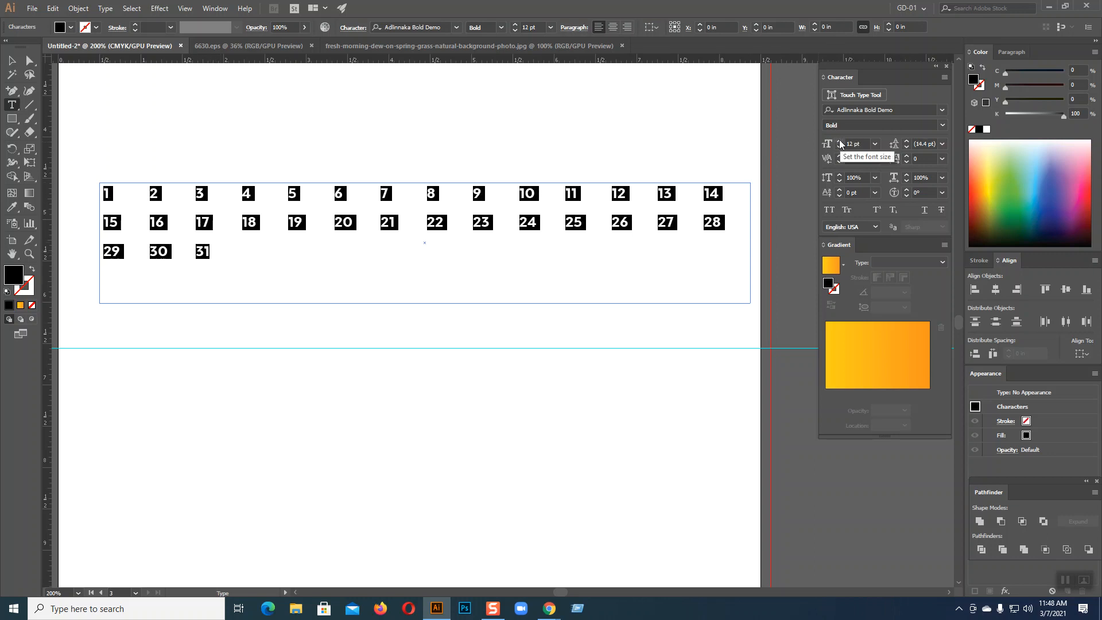
Type weekday names Sat, Sun, Mon, Tue, Wed, Thu, Fri before the 1, one per column
{"action": "left_click", "coordinate": [104, 193]}
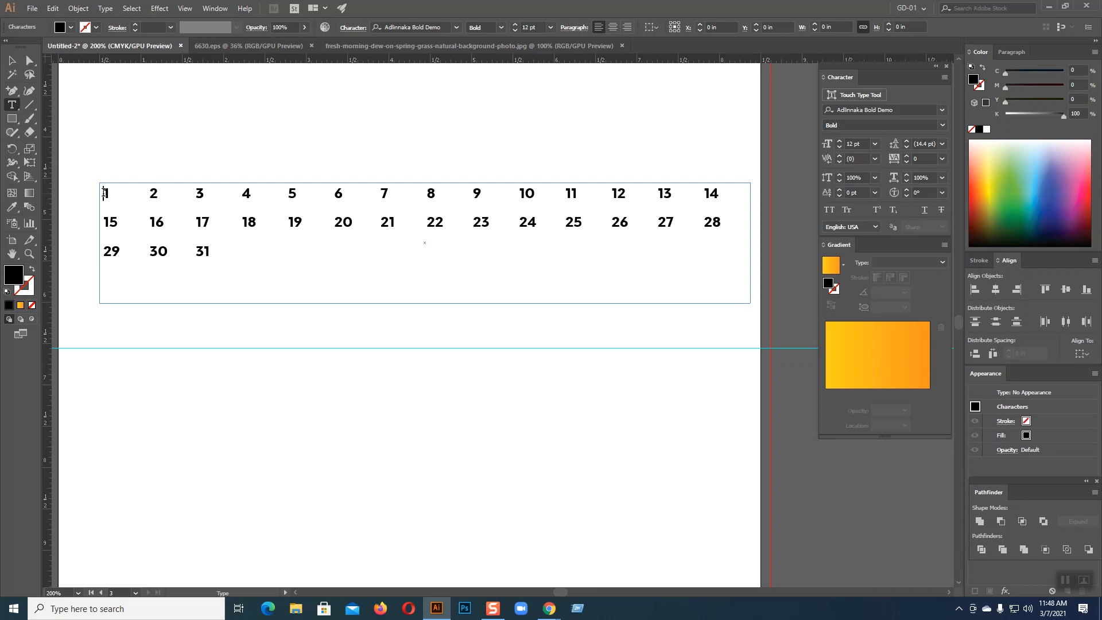
{"action": "type", "text": "Sat"}
{"action": "key", "text": "Tab"}
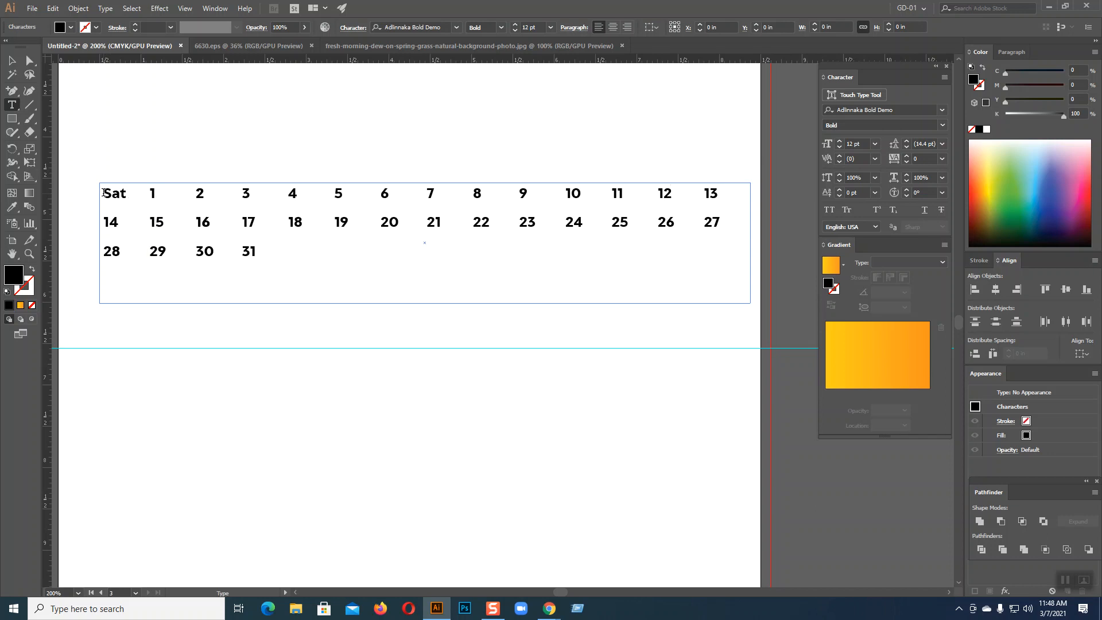
{"action": "type", "text": "Sun"}
{"action": "key", "text": "Tab"}
{"action": "type", "text": "Mon"}
{"action": "key", "text": "Tab"}
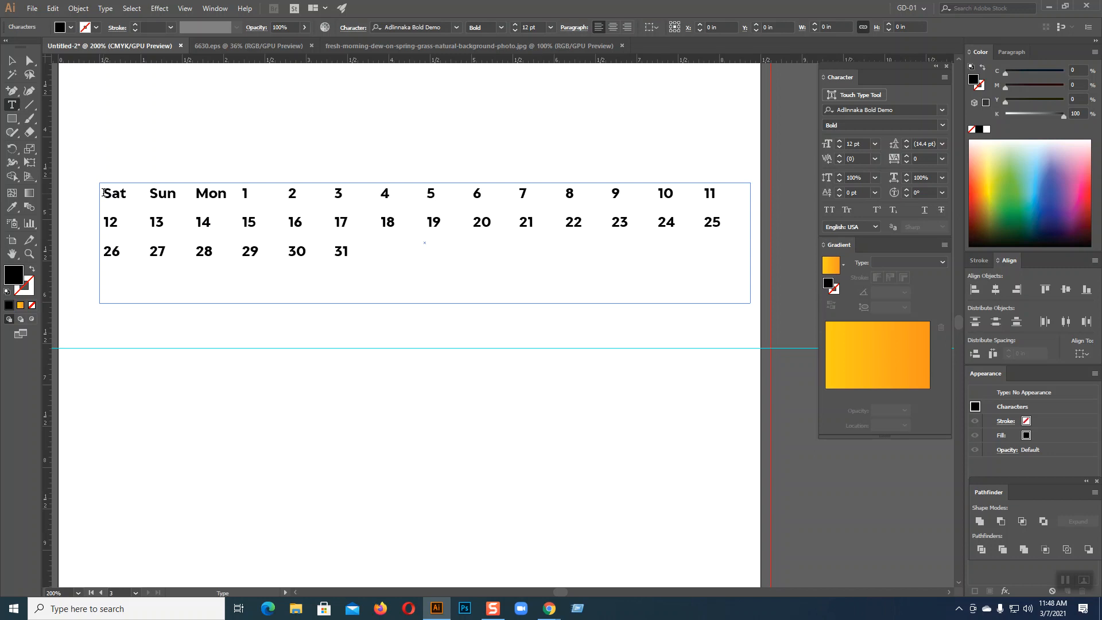
{"action": "type", "text": "Tue"}
{"action": "key", "text": "Tab"}
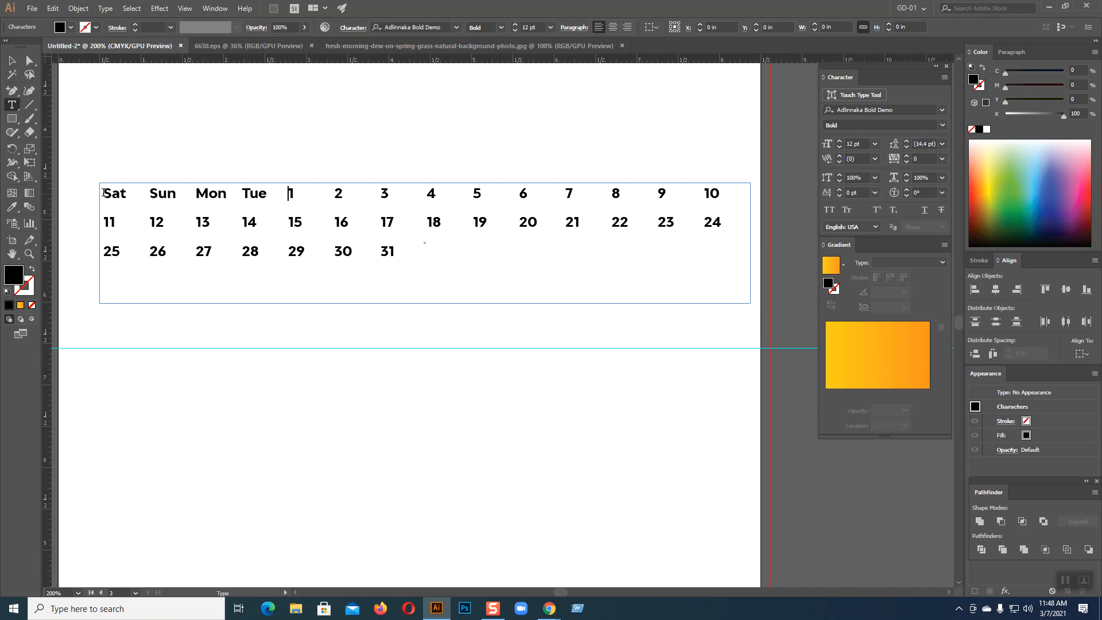
{"action": "type", "text": "Wed"}
{"action": "key", "text": "Tab"}
{"action": "type", "text": "Thu"}
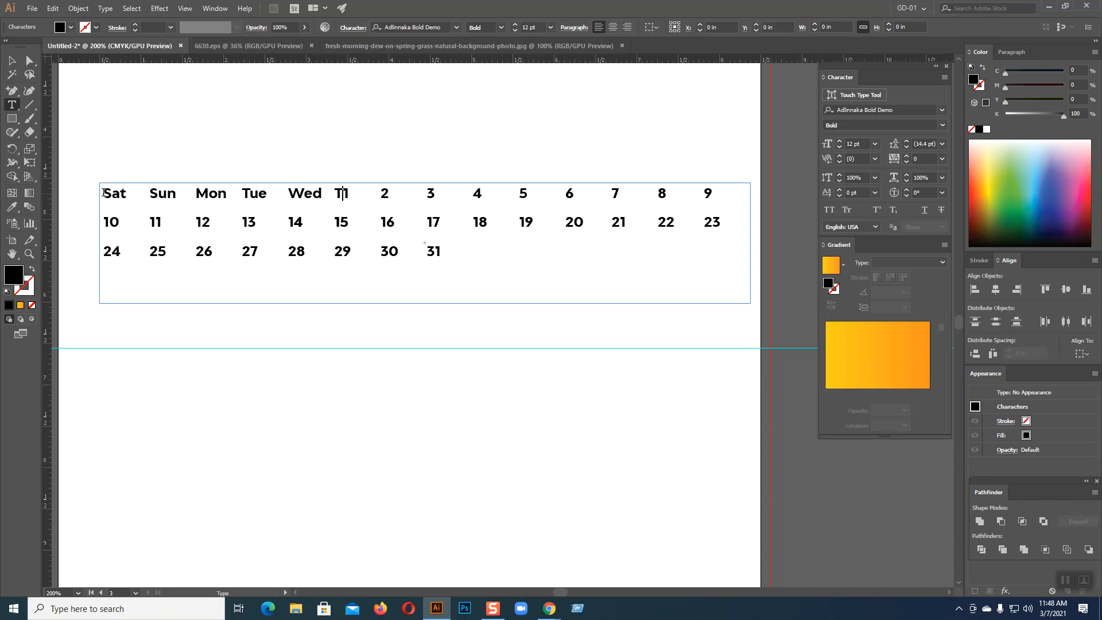
{"action": "key", "text": "Tab"}
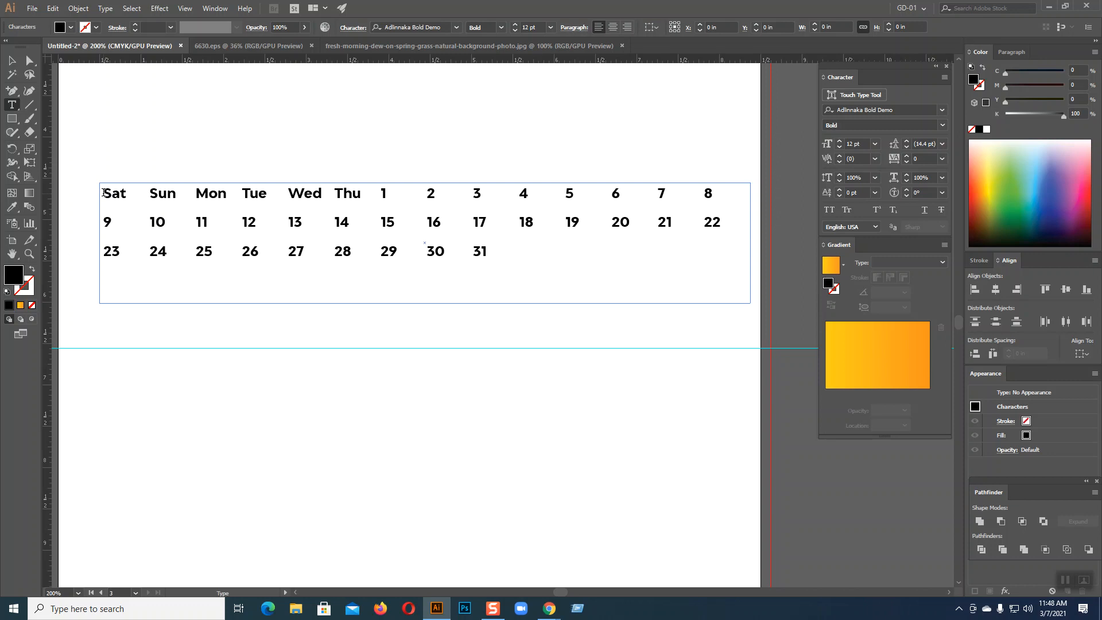
{"action": "type", "text": "Fri"}
{"action": "key", "text": "Tab"}
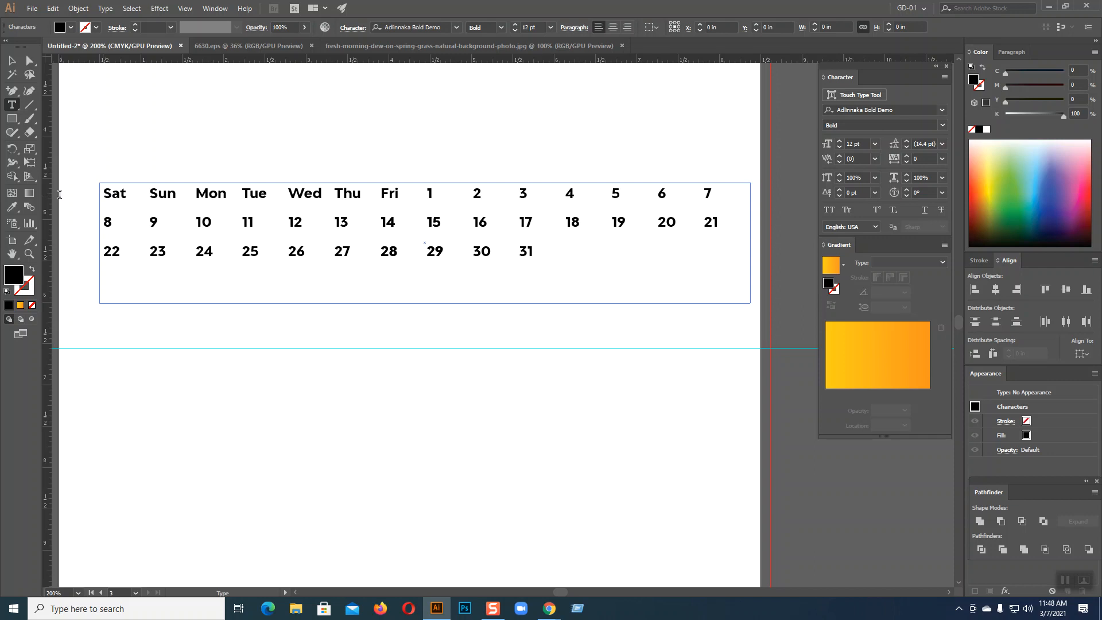
Copy the Sat–Fri names and paste a second week of them before the 1
{"action": "left_click_drag", "start_coordinate": [399, 193], "coordinate": [92, 187]}
{"action": "key", "text": "ctrl+c"}
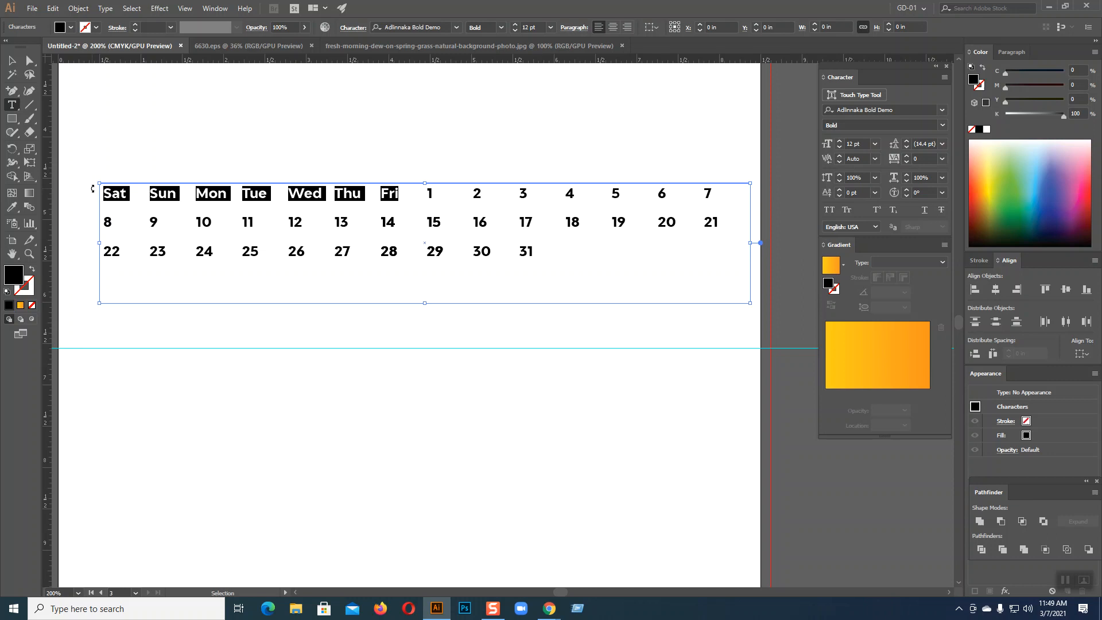
{"action": "left_click", "coordinate": [429, 191]}
{"action": "key", "text": "ctrl+v"}
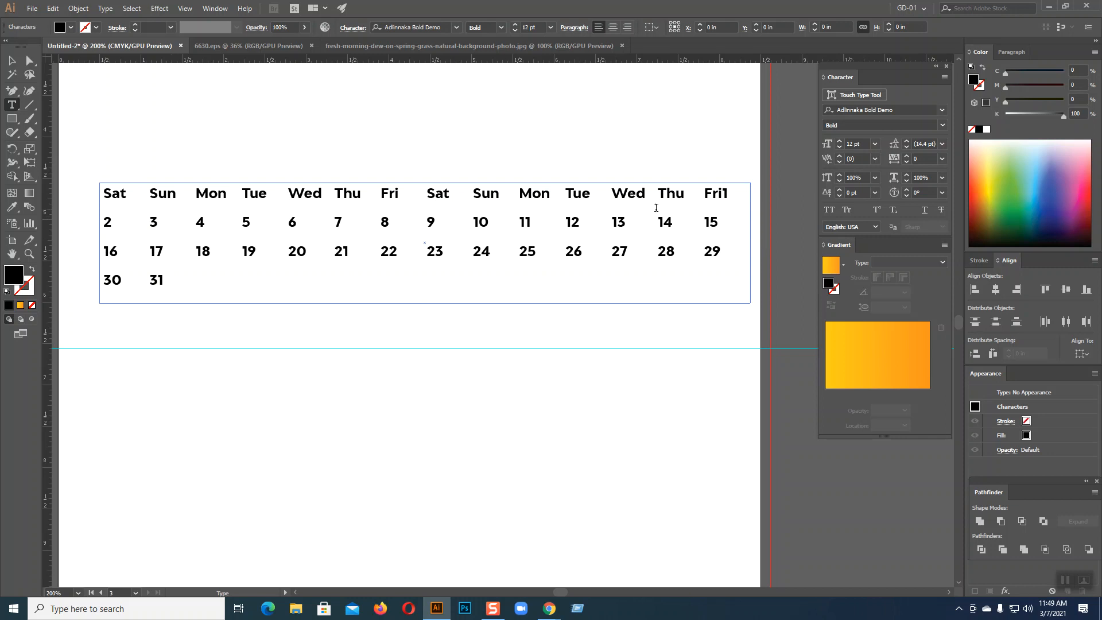
{"action": "left_click", "coordinate": [11, 59]}
{"action": "left_click", "coordinate": [322, 354]}
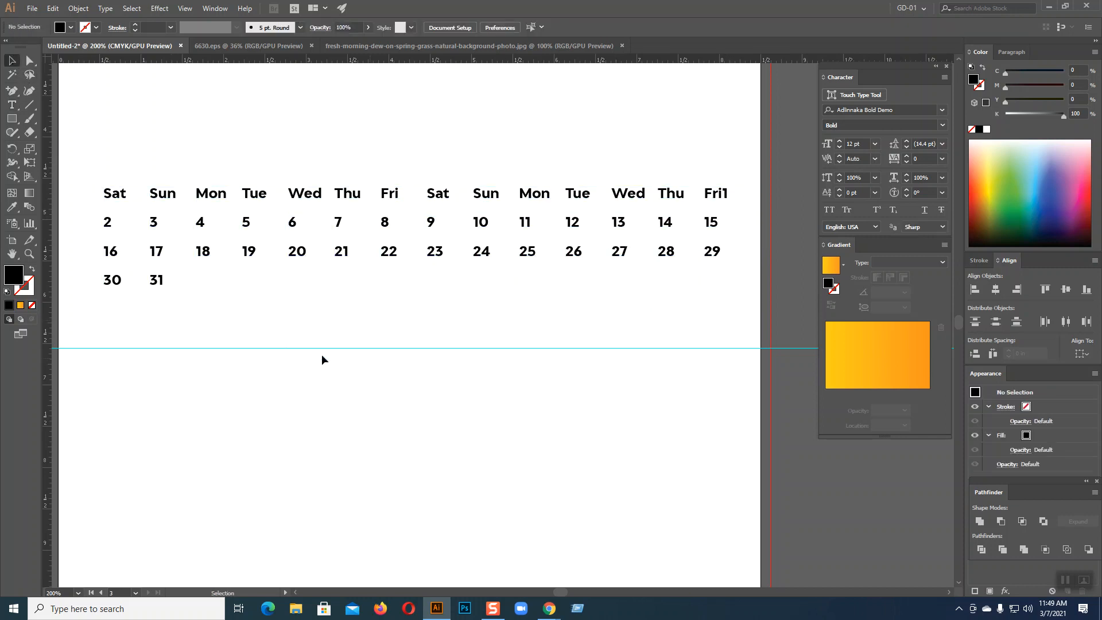
Set the dates 2–31 to 14 pt Alex Brush
{"action": "left_click", "coordinate": [386, 228]}
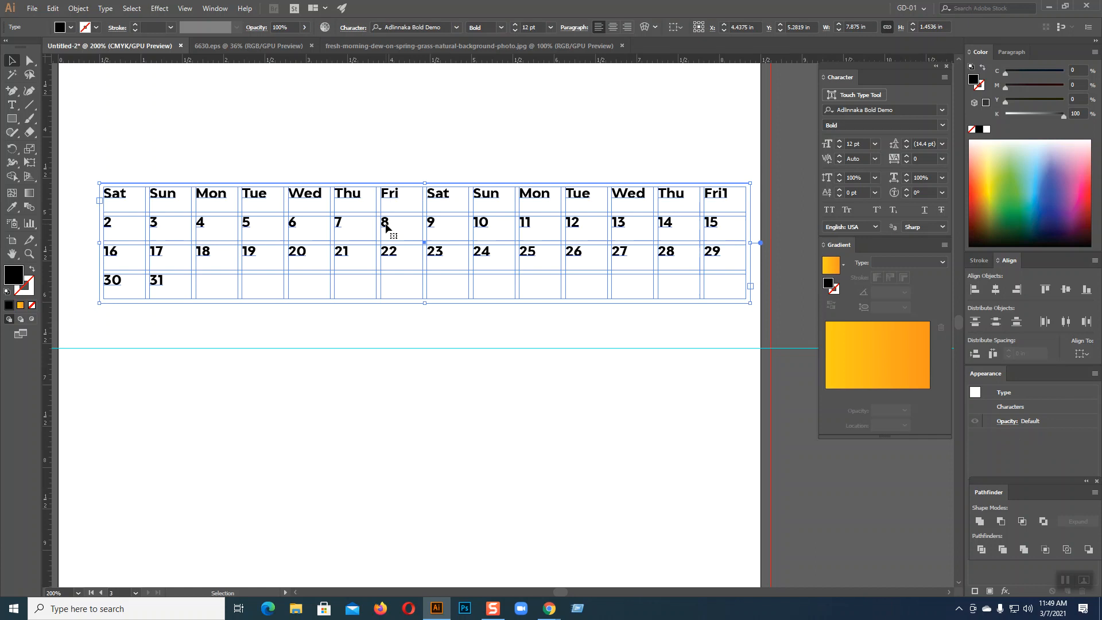
{"action": "left_click", "coordinate": [12, 105]}
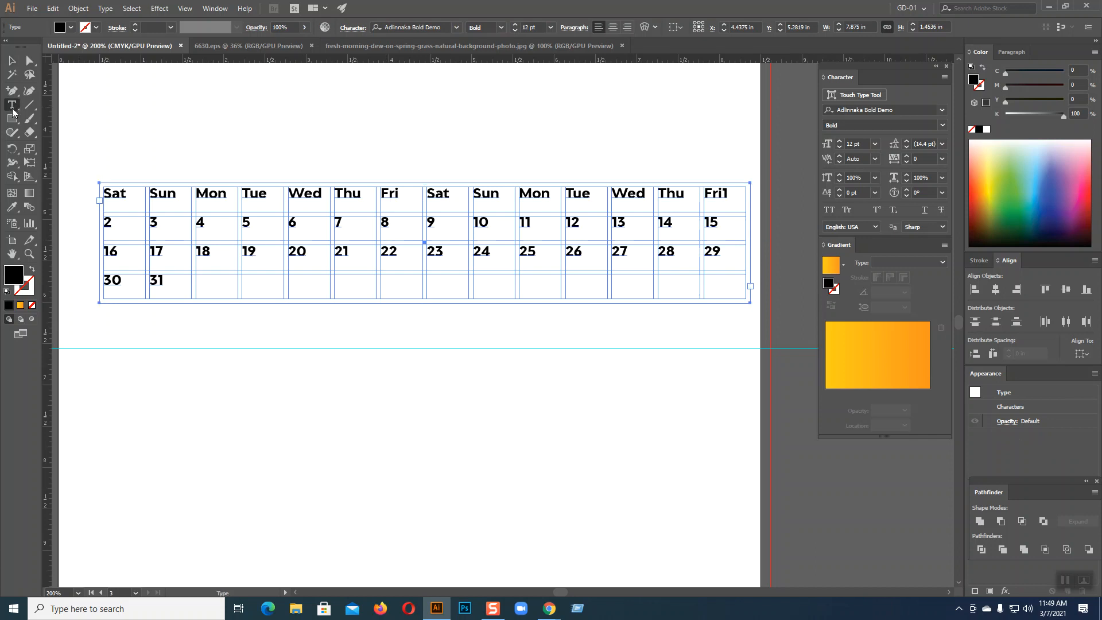
{"action": "left_click_drag", "start_coordinate": [107, 224], "coordinate": [219, 276]}
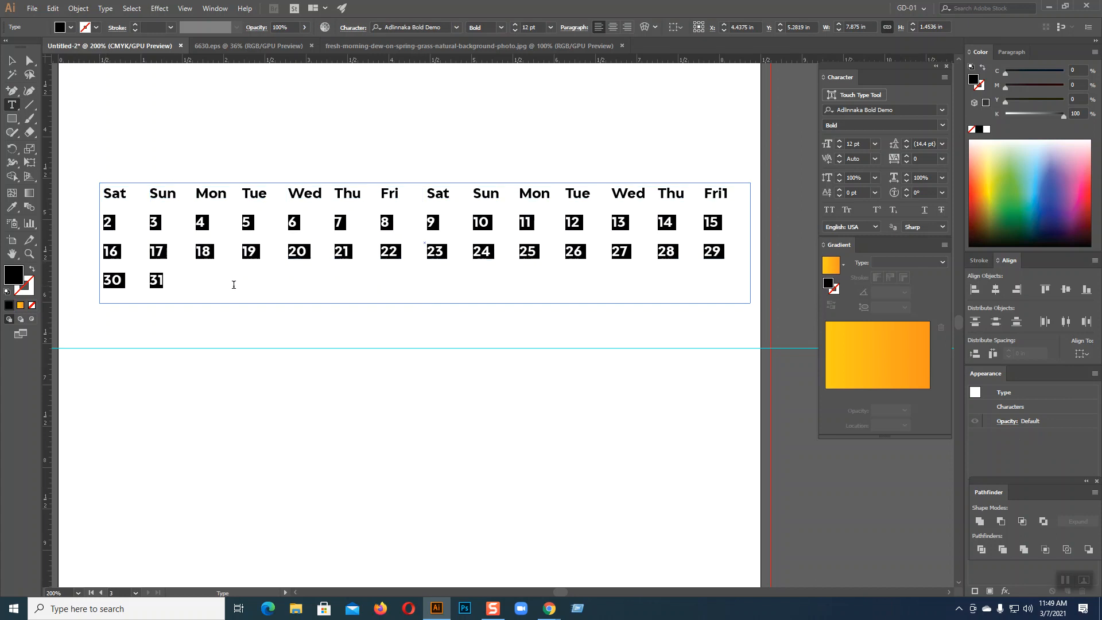
{"action": "left_click", "coordinate": [840, 141]}
{"action": "left_click", "coordinate": [839, 140]}
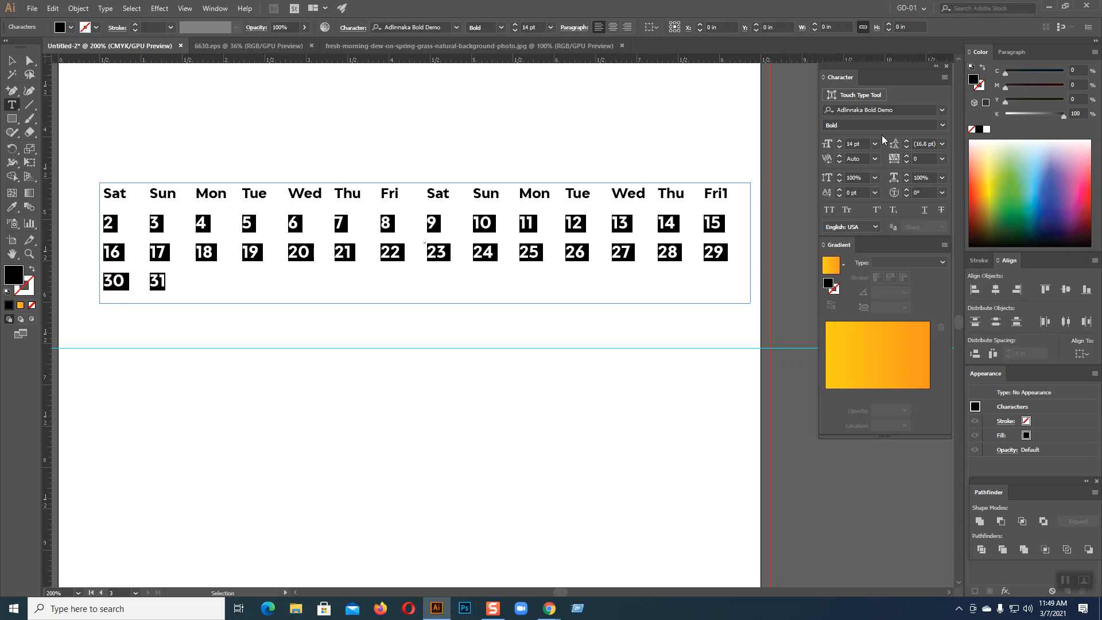
{"action": "scroll", "coordinate": [917, 107], "scroll_direction": "down", "scroll_amount": 1}
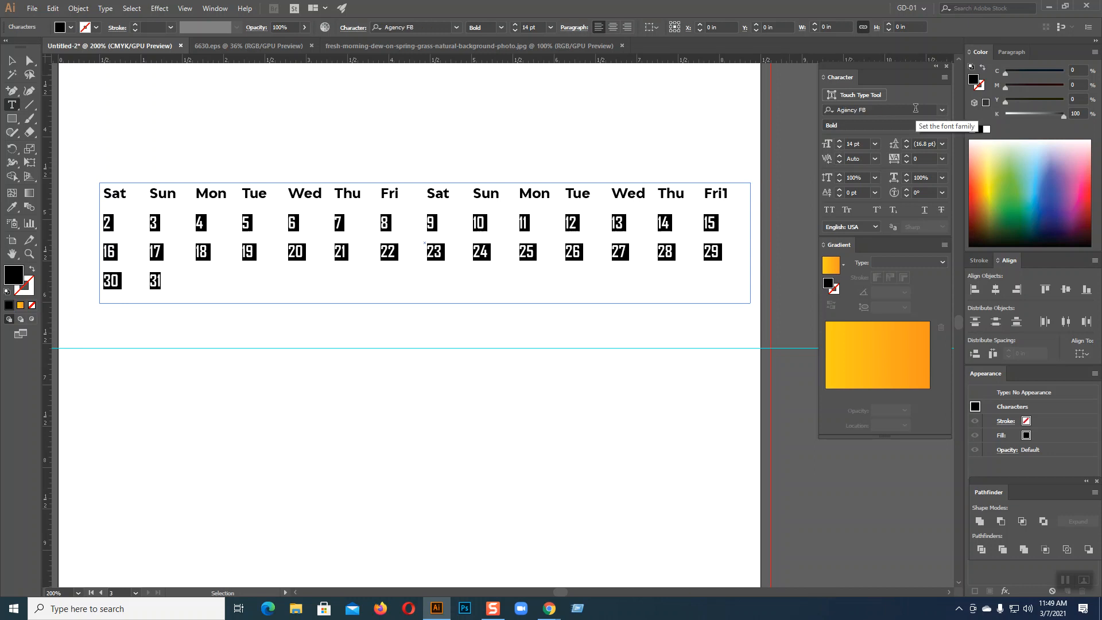
{"action": "scroll", "coordinate": [916, 108], "scroll_direction": "down", "scroll_amount": 2}
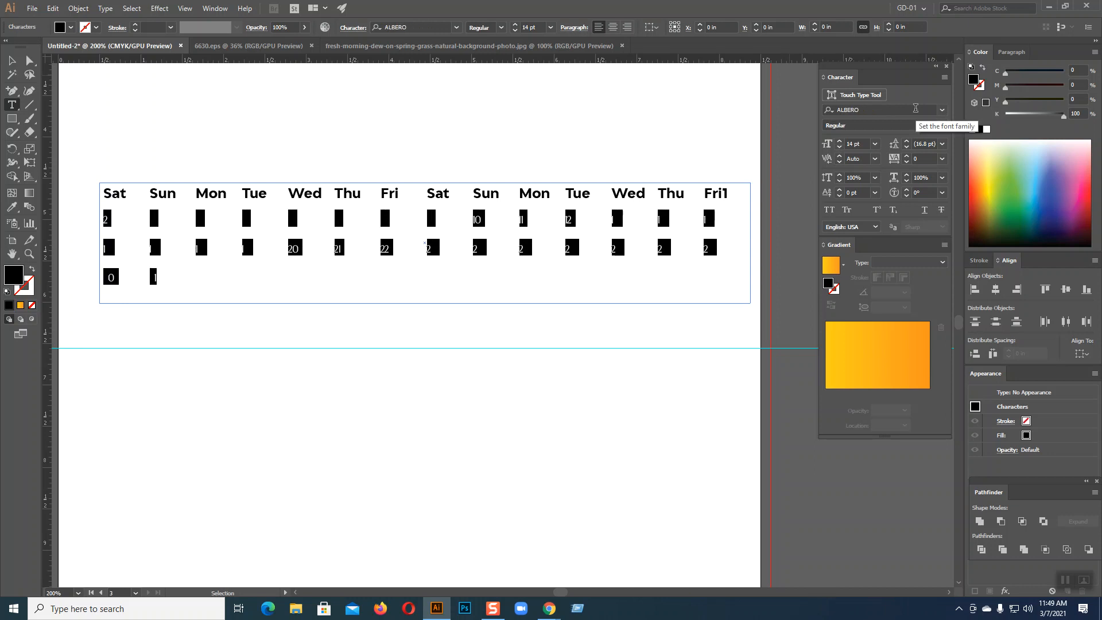
{"action": "scroll", "coordinate": [916, 108], "scroll_direction": "down", "scroll_amount": 1}
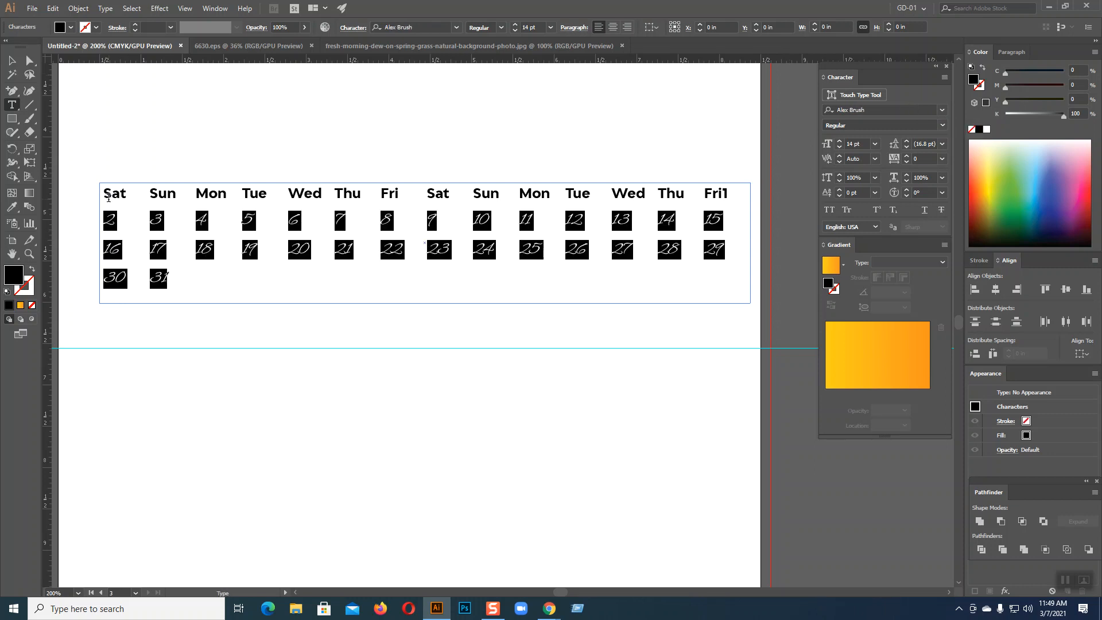
Centre all calendar text in its cells and apply a −7 pt baseline shift
{"action": "left_click", "coordinate": [12, 60]}
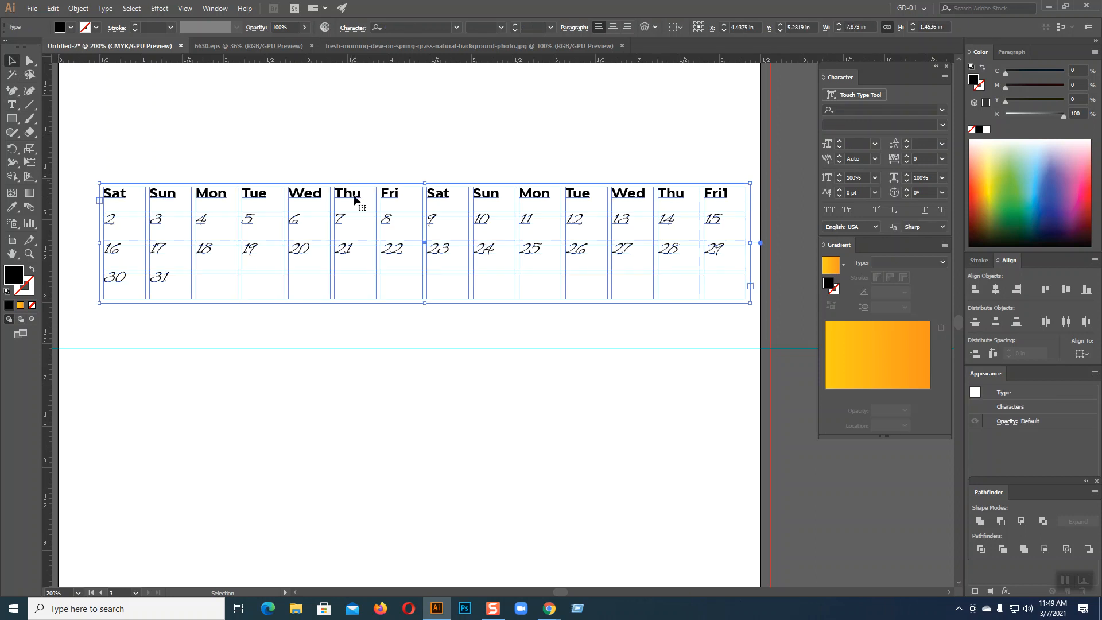
{"action": "left_click", "coordinate": [615, 28]}
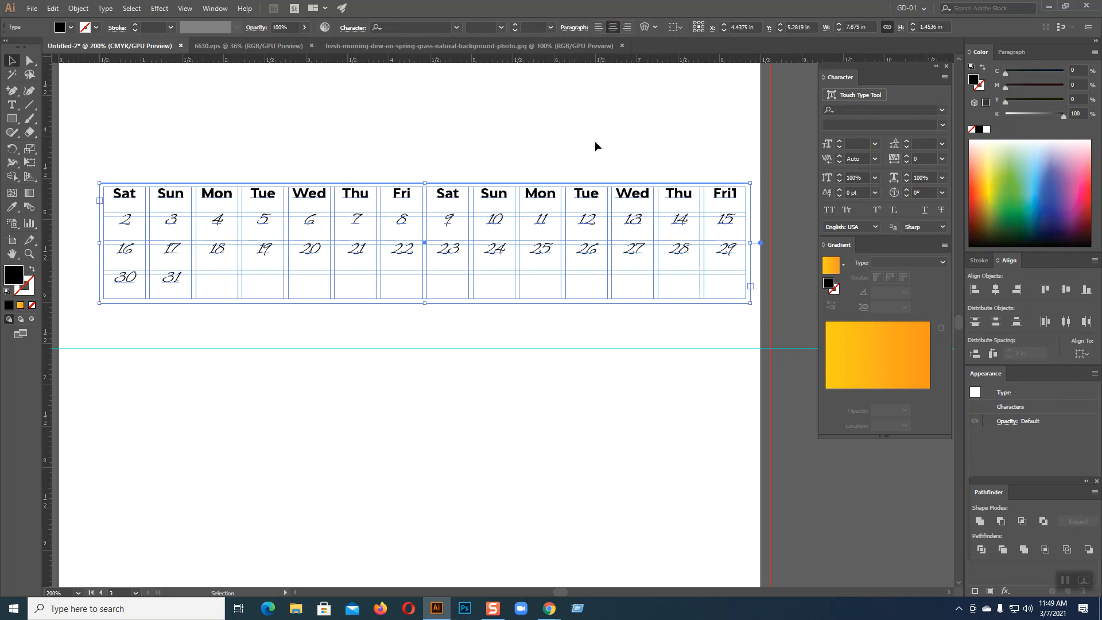
{"action": "left_click", "coordinate": [839, 196]}
{"action": "left_click", "coordinate": [839, 196]}
{"action": "left_click", "coordinate": [839, 196]}
{"action": "left_click", "coordinate": [839, 195]}
{"action": "left_click", "coordinate": [838, 196]}
{"action": "left_click", "coordinate": [839, 196]}
{"action": "left_click", "coordinate": [838, 196]}
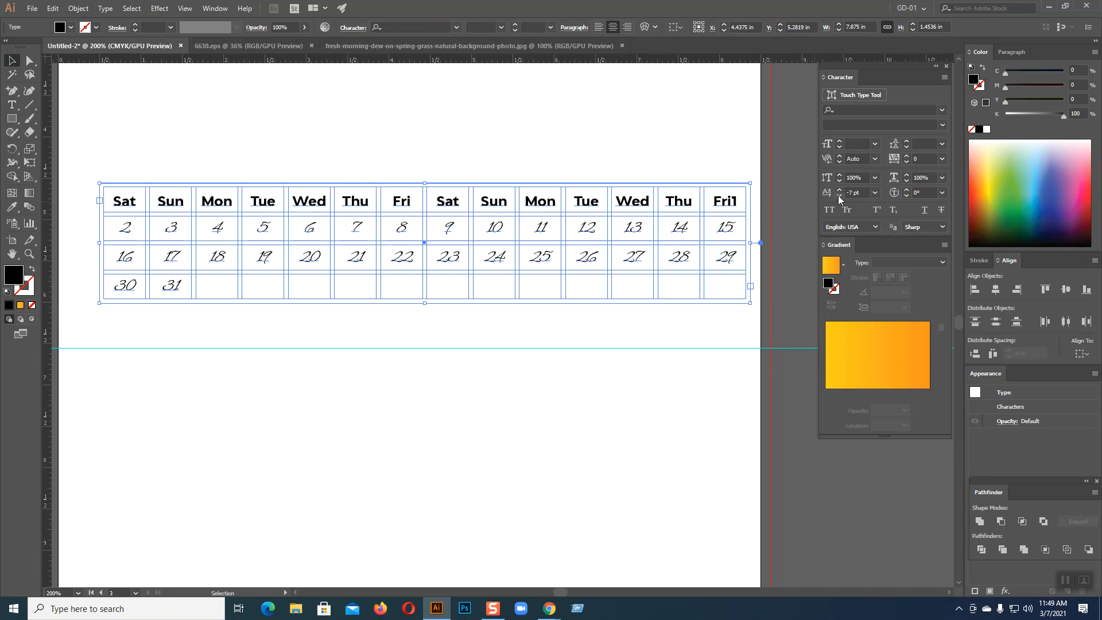
{"action": "left_click", "coordinate": [791, 300]}
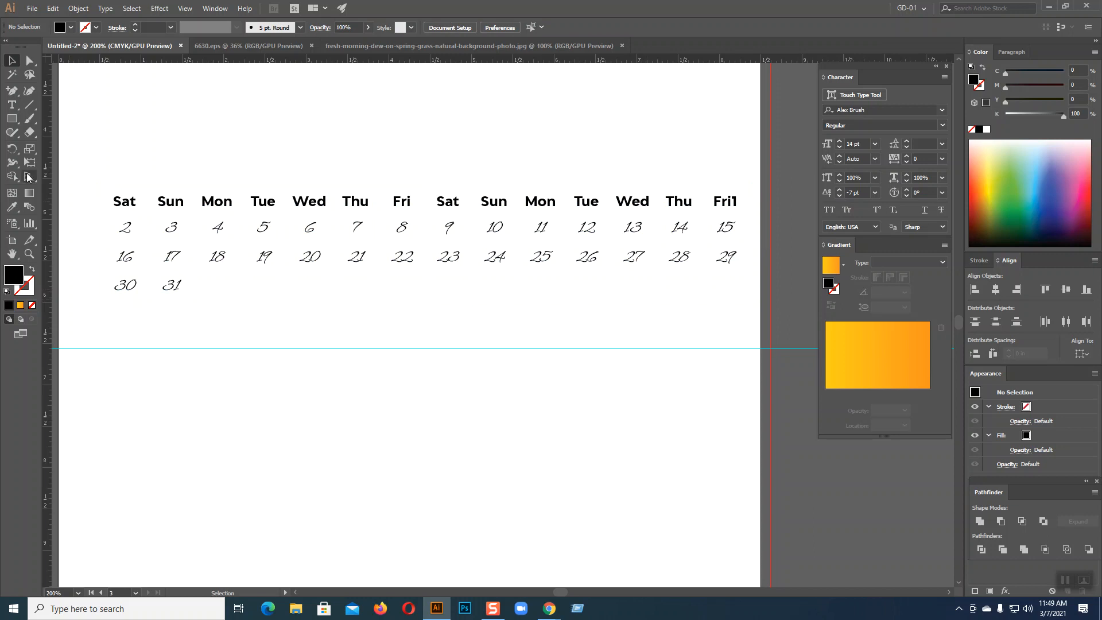
{"action": "left_click", "coordinate": [12, 104]}
Colour the weekday header row dark blue using the Color panel spectrum
{"action": "left_click_drag", "start_coordinate": [114, 201], "coordinate": [756, 208]}
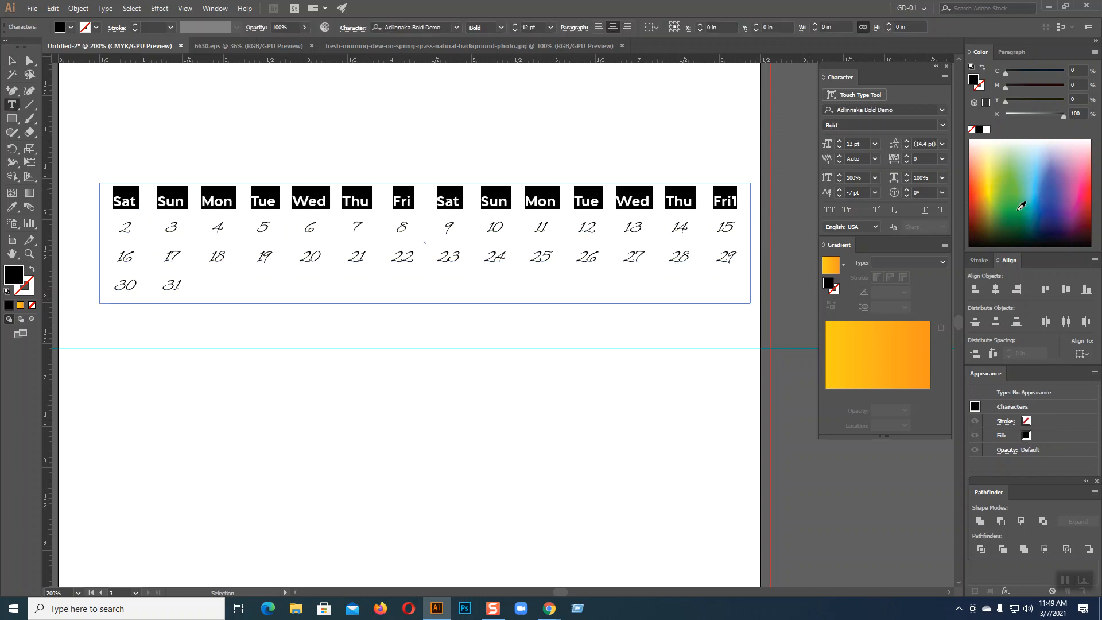
{"action": "left_click", "coordinate": [1036, 200]}
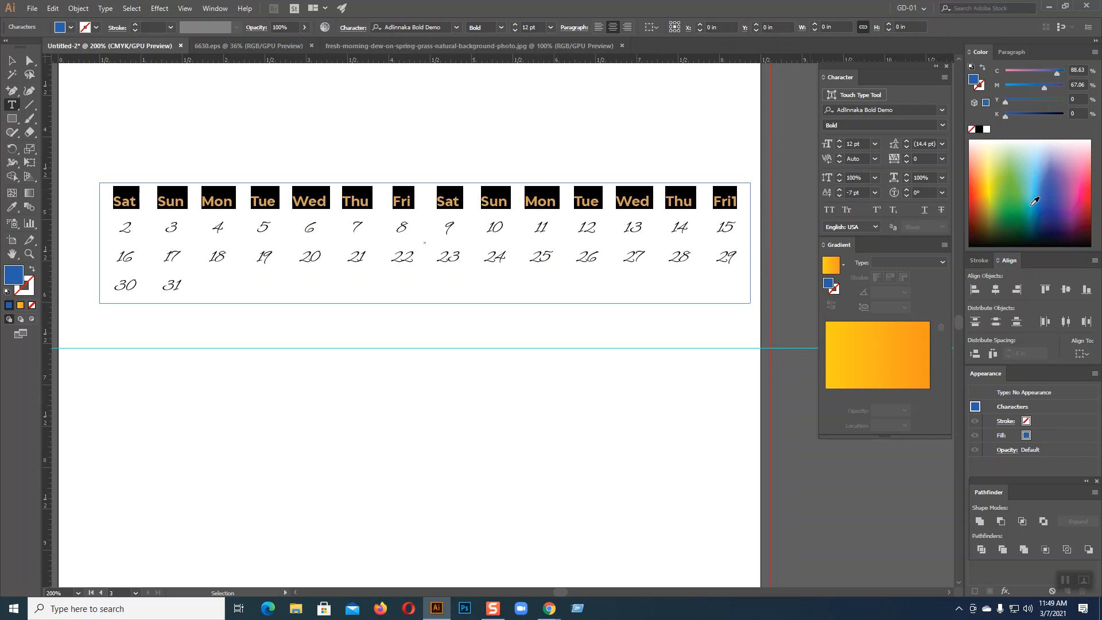
{"action": "left_click", "coordinate": [1045, 205]}
{"action": "left_click", "coordinate": [11, 61]}
{"action": "left_click", "coordinate": [271, 111]}
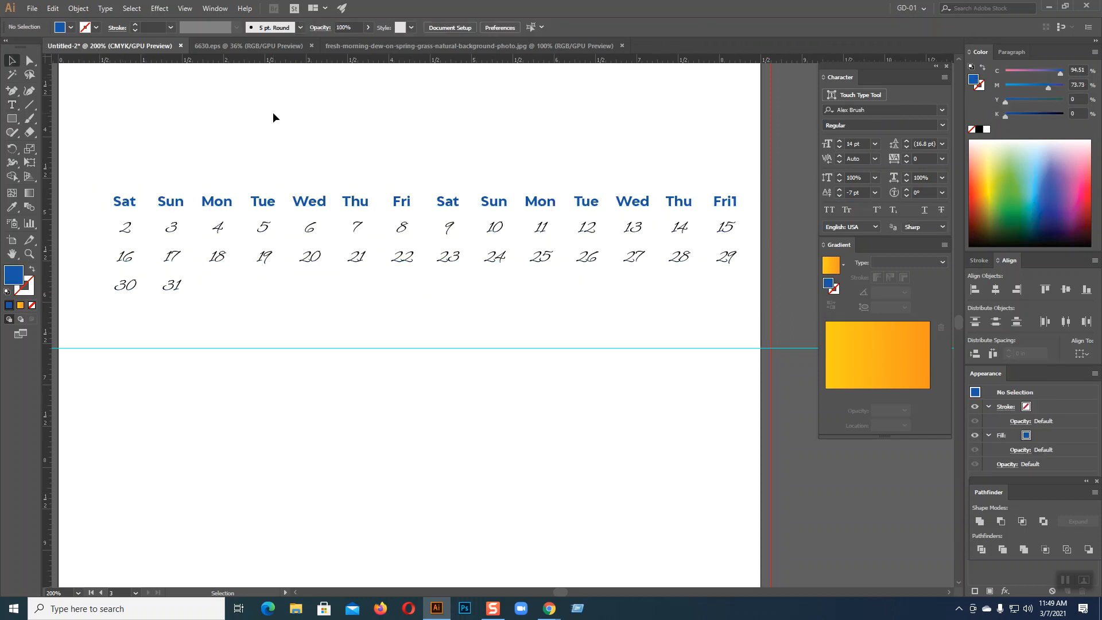
Select the dates 2 through 31 with the Type tool
{"action": "scroll", "coordinate": [301, 297], "scroll_direction": "left", "scroll_amount": 3}
{"action": "key", "text": "t"}
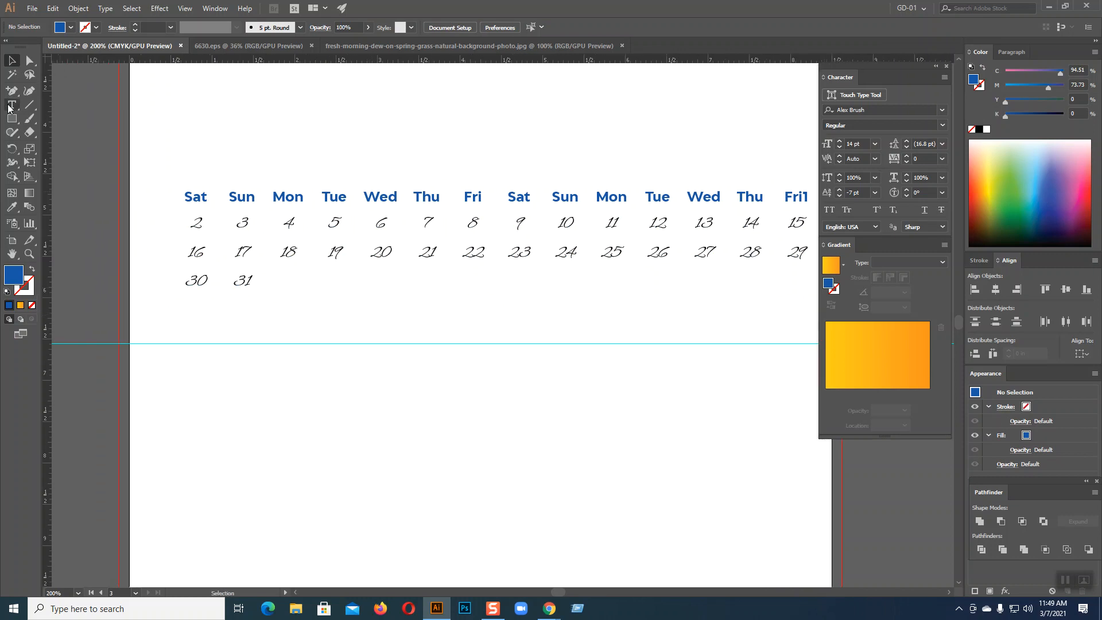
{"action": "left_click_drag", "start_coordinate": [198, 223], "coordinate": [263, 291]}
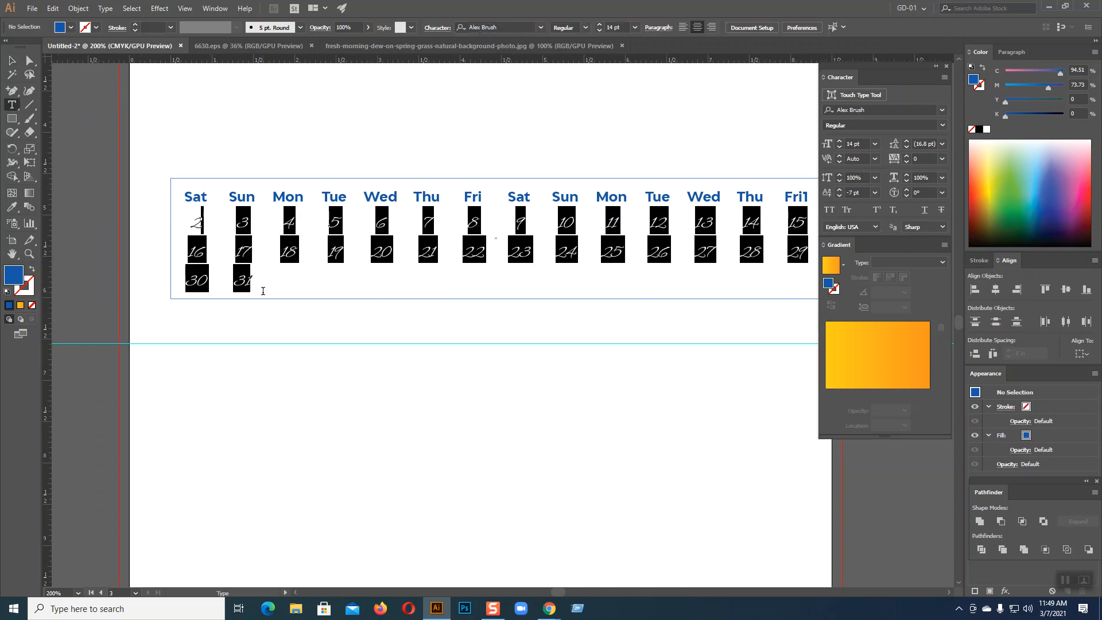
{"action": "left_click_drag", "start_coordinate": [188, 223], "coordinate": [254, 279]}
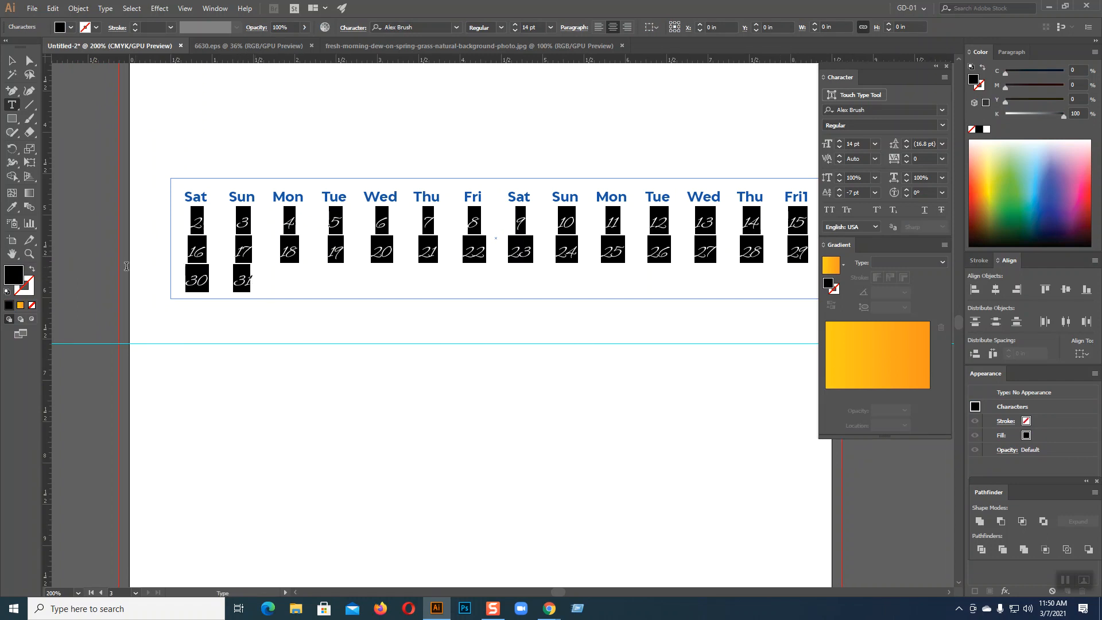
Set the dates' fill colour to dark grey #444444
{"action": "double_click", "coordinate": [22, 280]}
{"action": "left_click_drag", "start_coordinate": [340, 230], "coordinate": [322, 219]}
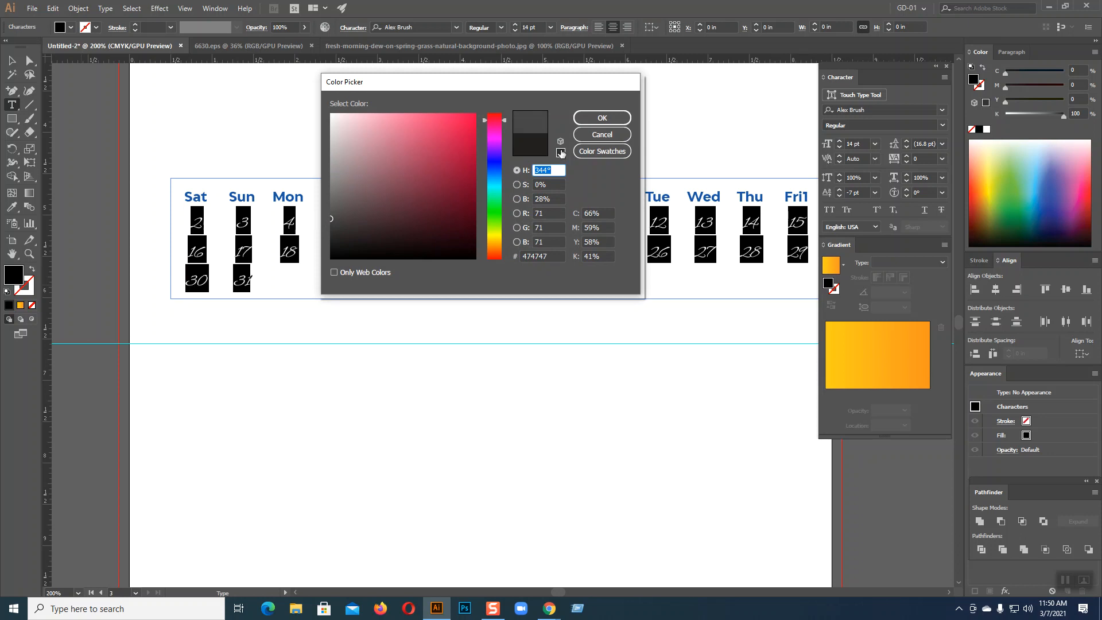
{"action": "left_click", "coordinate": [597, 117]}
{"action": "key", "text": "Escape"}
{"action": "left_click", "coordinate": [154, 264]}
Type a JANUARY label in the empty space below the calendar
{"action": "left_click_drag", "start_coordinate": [154, 265], "coordinate": [287, 230]}
{"action": "key", "text": "t"}
{"action": "left_click", "coordinate": [311, 400]}
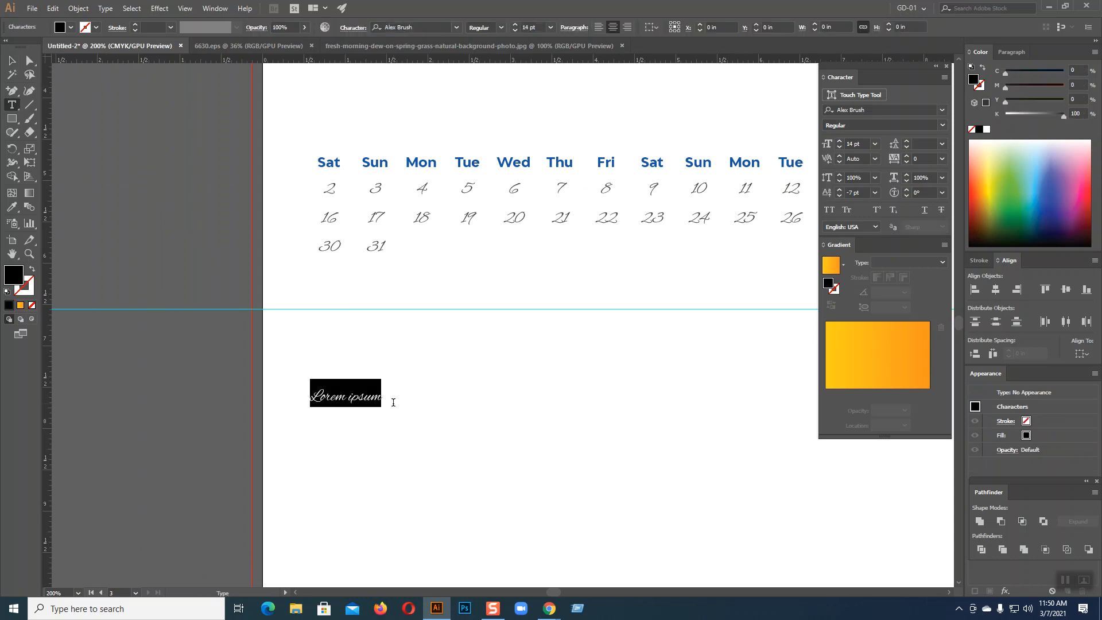
{"action": "type", "text": "JAN"}
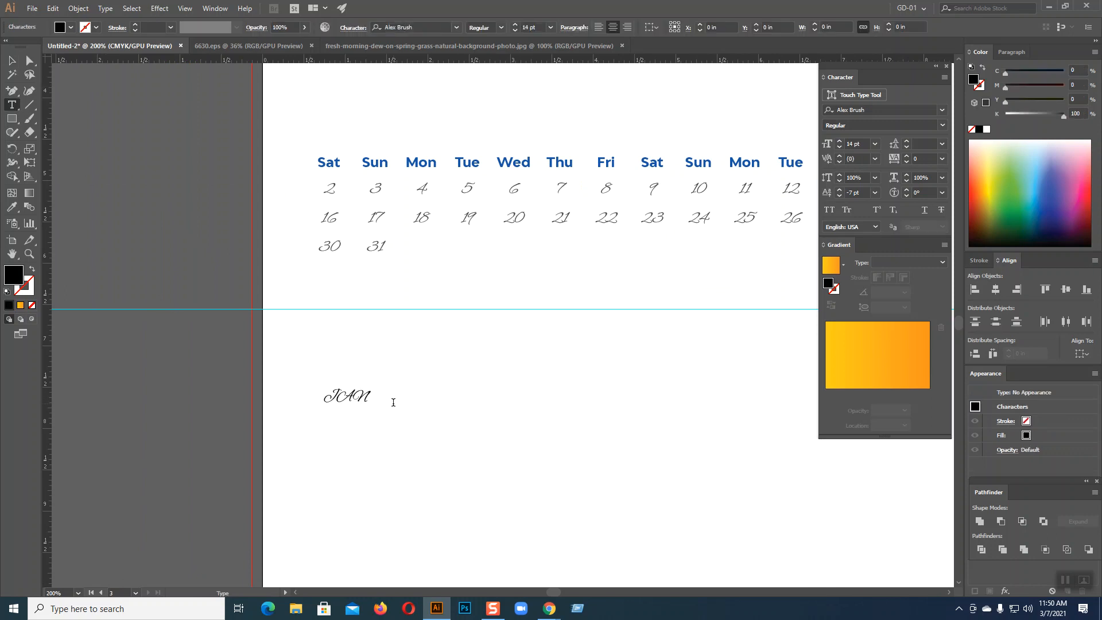
{"action": "type", "text": "UARY"}
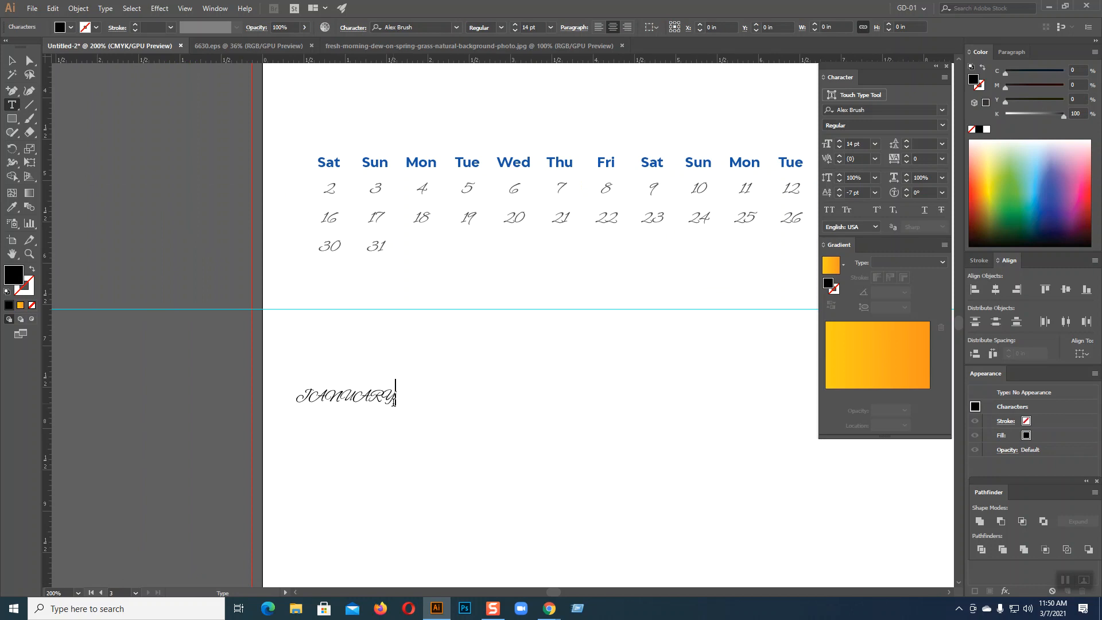
Give JANUARY the Sat heading's style, rotate it 90°, and place it left of the grid
{"action": "left_click", "coordinate": [12, 60]}
{"action": "left_click", "coordinate": [12, 207]}
{"action": "left_click", "coordinate": [328, 159]}
{"action": "left_click", "coordinate": [12, 60]}
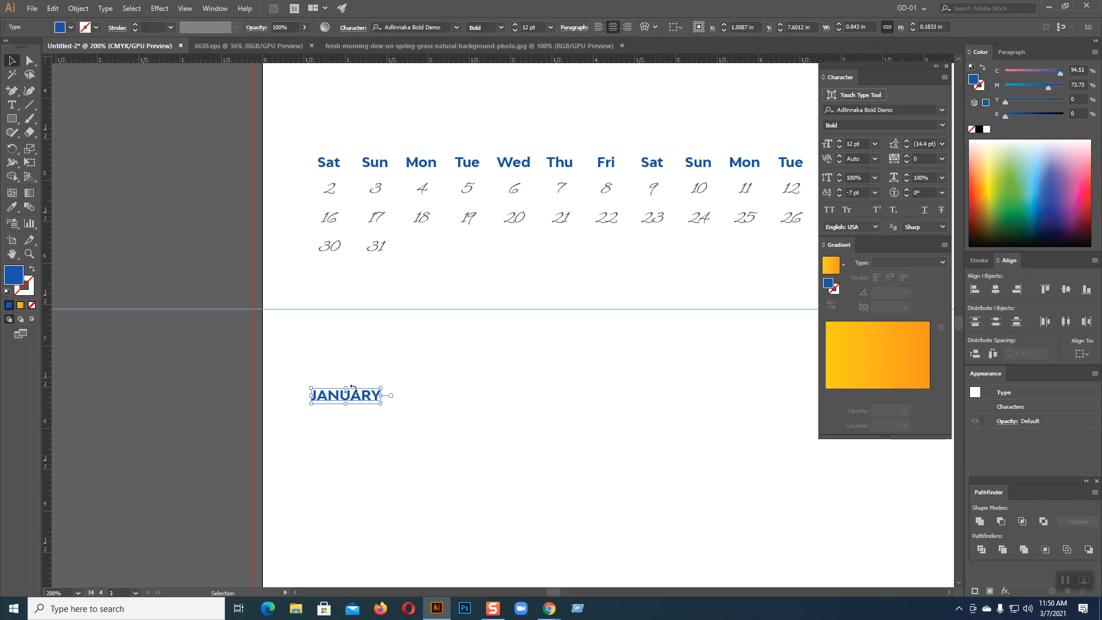
{"action": "left_click_drag", "start_coordinate": [384, 411], "coordinate": [365, 320]}
{"action": "left_click_drag", "start_coordinate": [349, 385], "coordinate": [292, 208]}
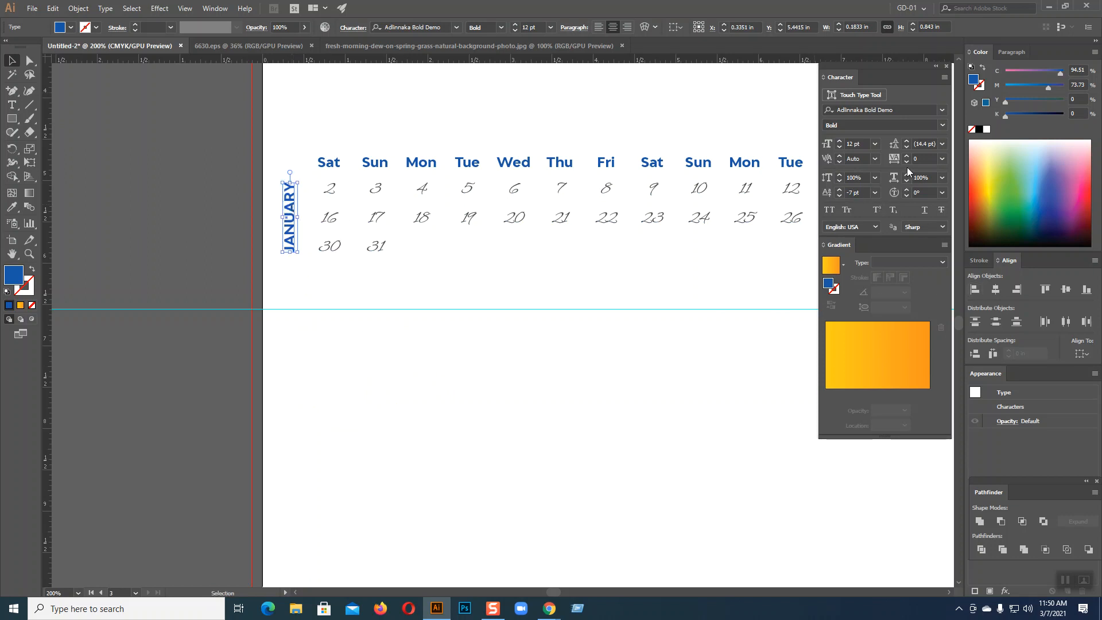
Set JANUARY's baseline shift to 0 pt and widen its tracking to 301
{"action": "left_click", "coordinate": [876, 193]}
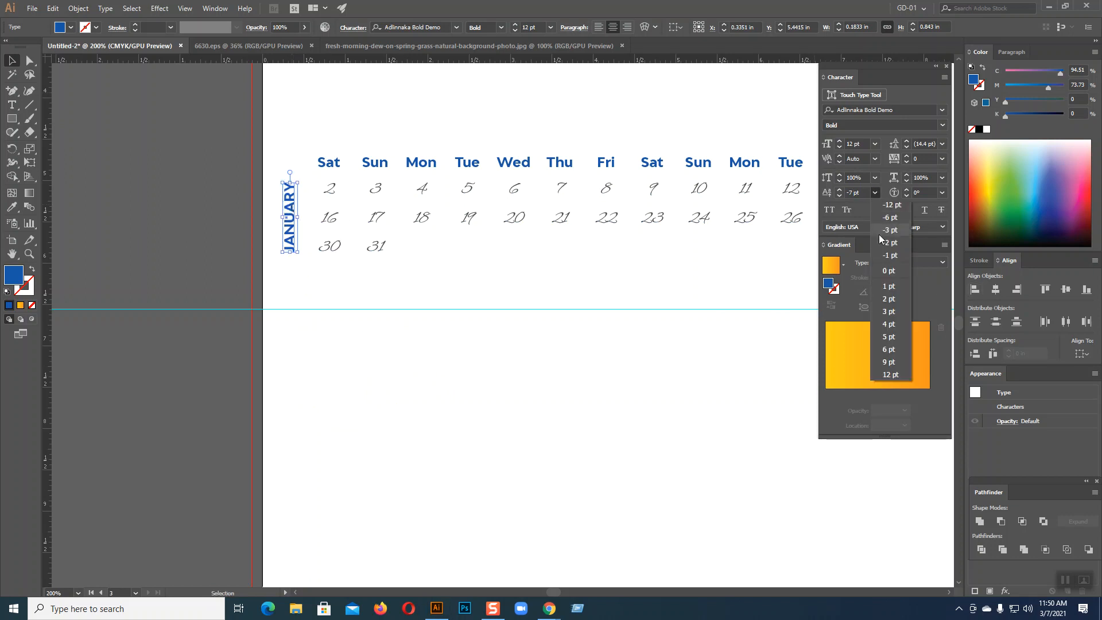
{"action": "left_click", "coordinate": [880, 268]}
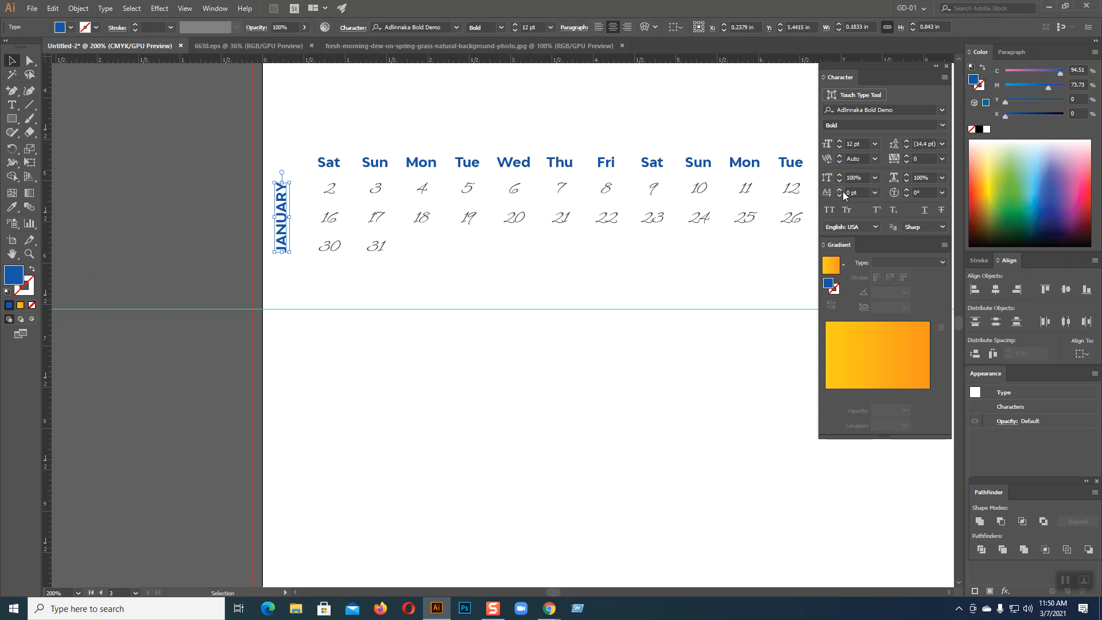
{"action": "left_click_drag", "start_coordinate": [907, 155], "coordinate": [907, 155]}
Switch to the Chrome video meeting tab and mute the microphone
{"action": "left_click", "coordinate": [550, 609]}
{"action": "left_click", "coordinate": [476, 551]}
{"action": "key", "text": "ctrl+3"}
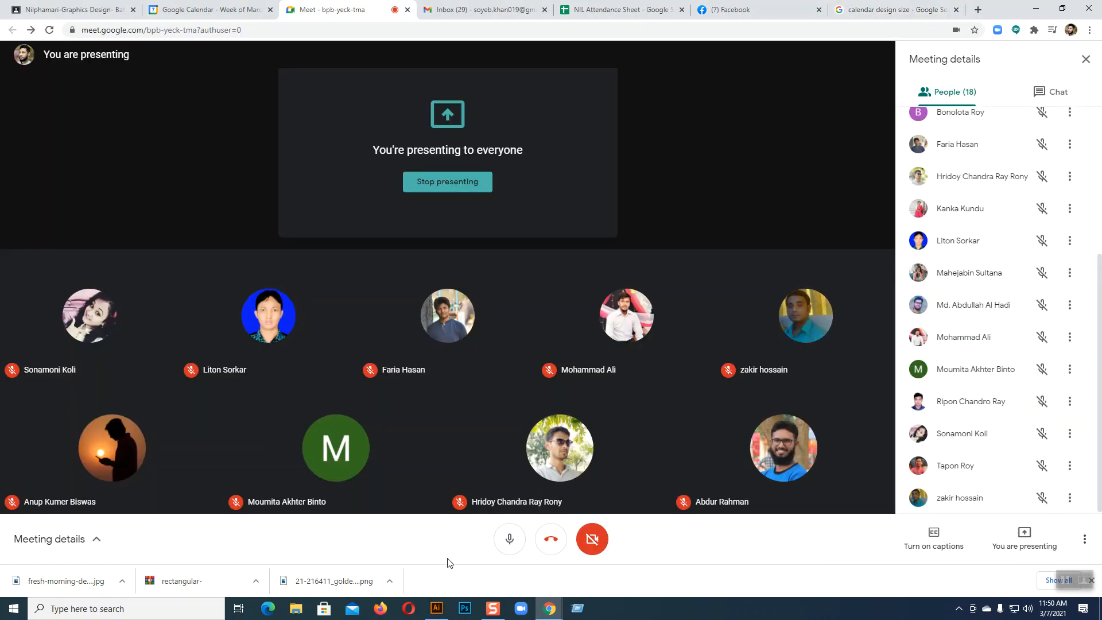
{"action": "left_click", "coordinate": [508, 539]}
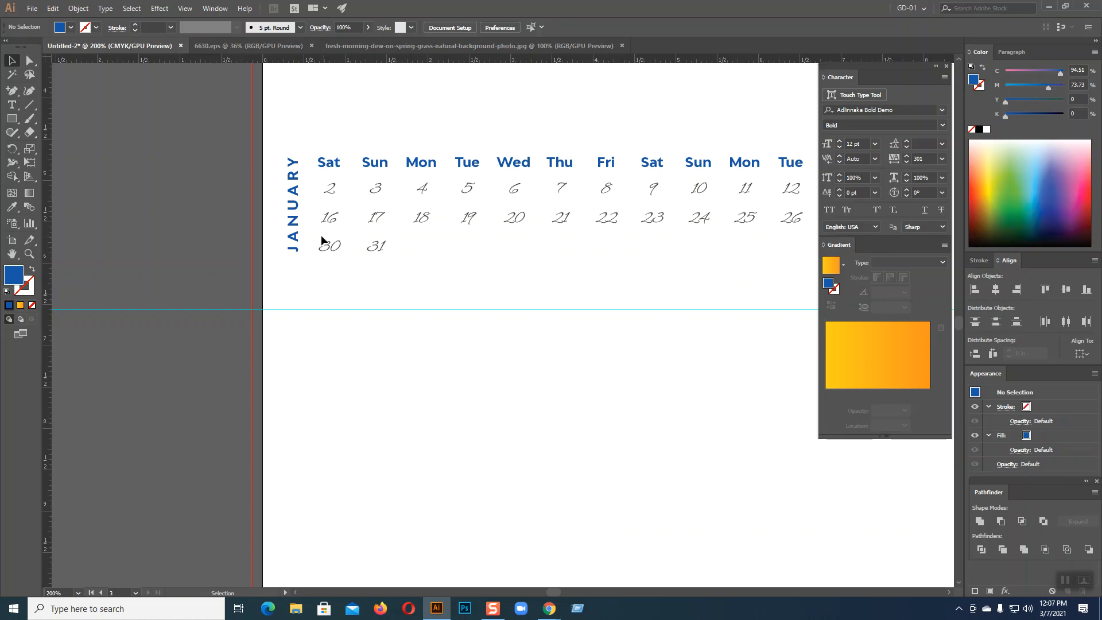
Deselect, zoom out and pan to review the whole January page, then choose File > New
{"action": "left_click", "coordinate": [421, 330]}
{"action": "key", "text": "ctrl+minus"}
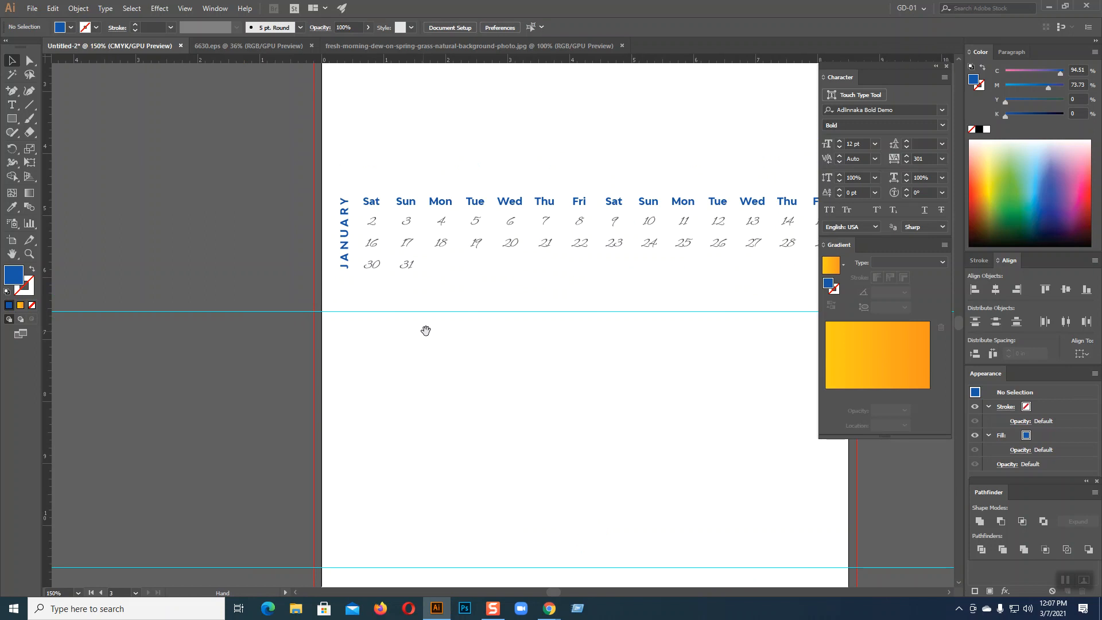
{"action": "left_click_drag", "start_coordinate": [557, 379], "coordinate": [443, 359]}
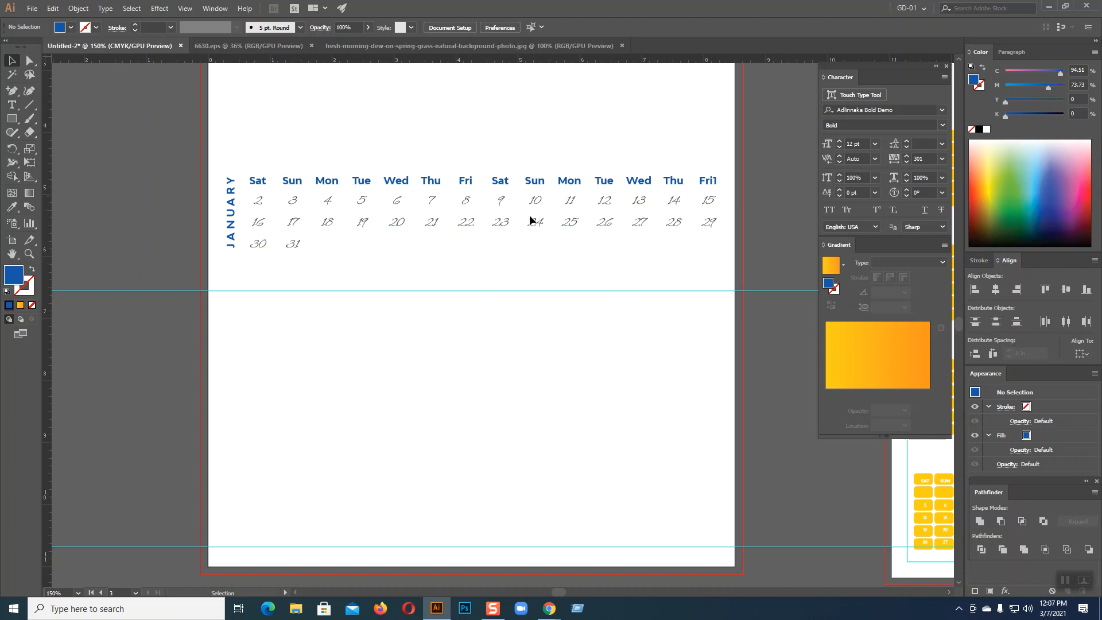
{"action": "key", "text": "ctrl+minus"}
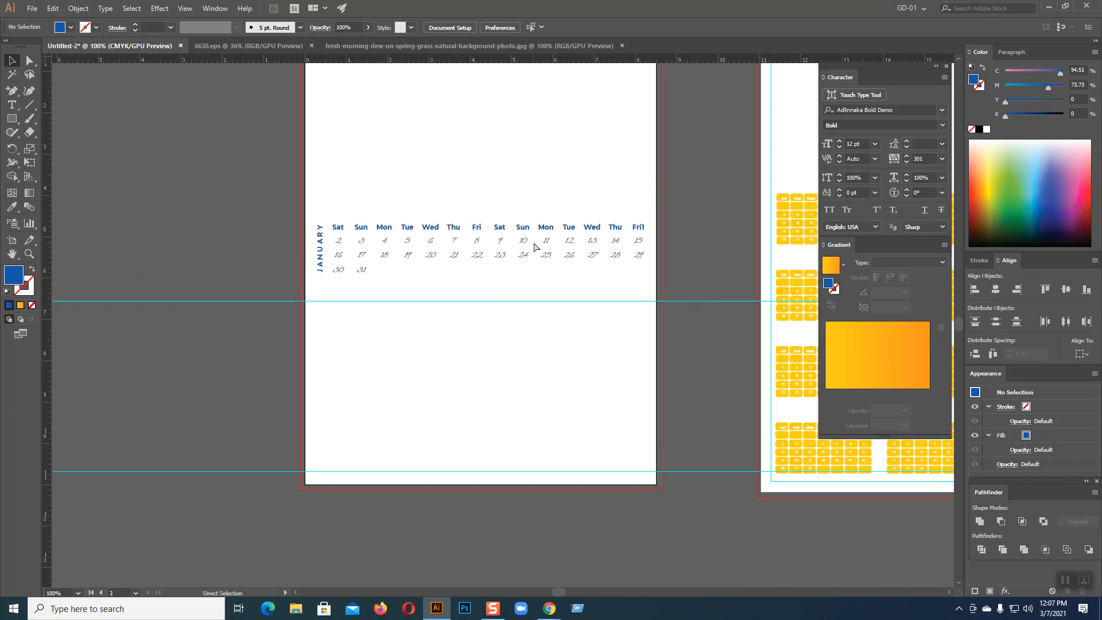
{"action": "left_click_drag", "start_coordinate": [518, 288], "coordinate": [458, 343]}
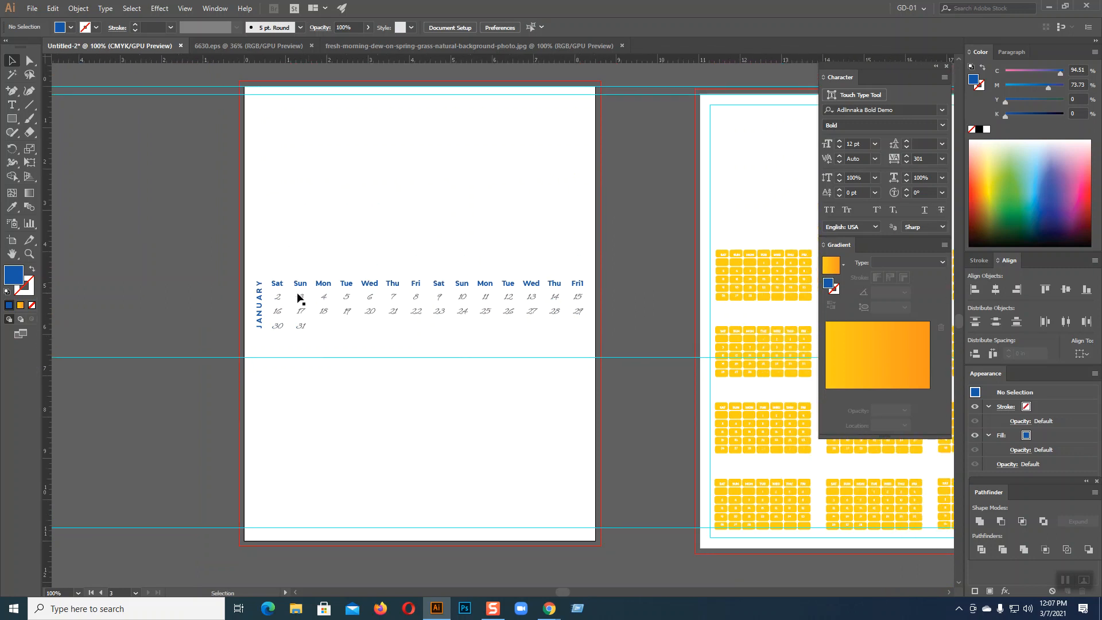
{"action": "left_click_drag", "start_coordinate": [636, 220], "coordinate": [756, 212]}
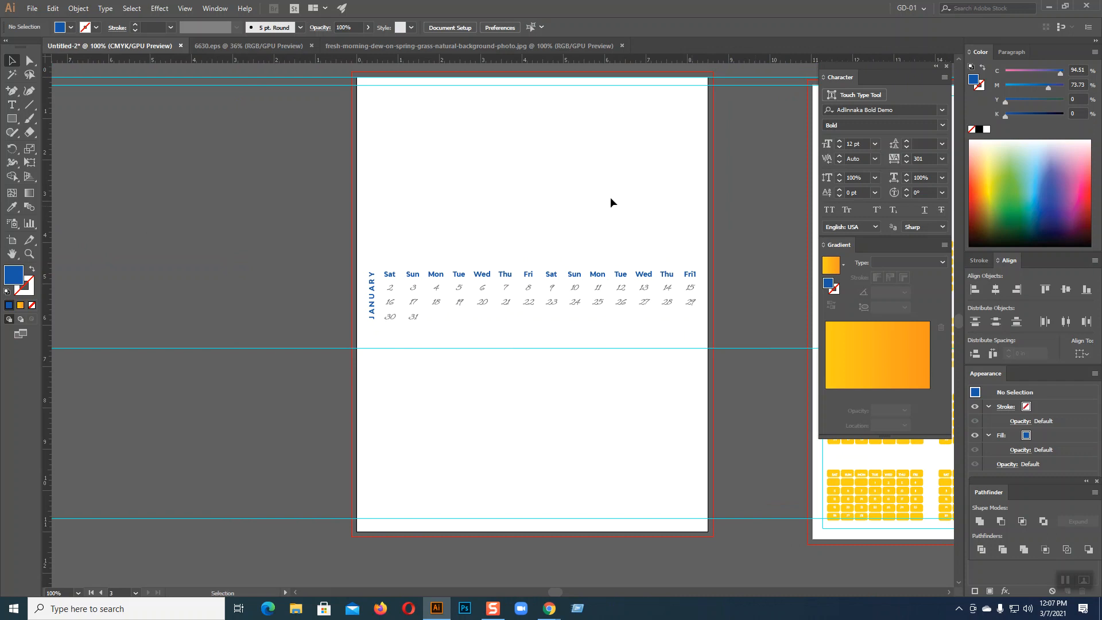
{"action": "left_click", "coordinate": [32, 8]}
{"action": "left_click", "coordinate": [46, 26]}
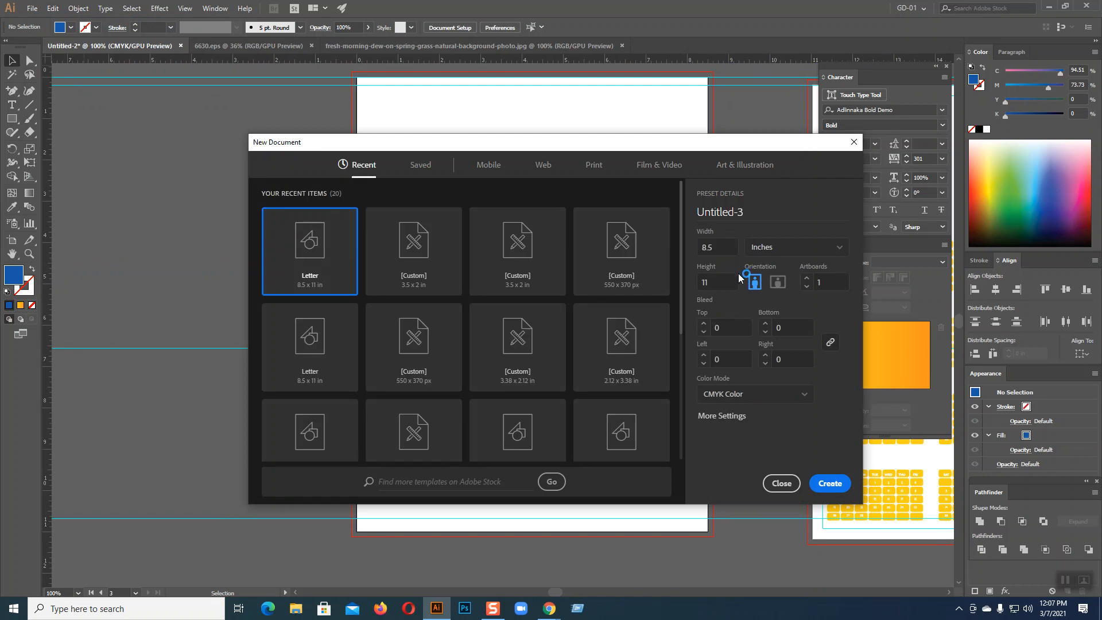
Create a landscape Letter 11 × 8.5 in document and drag a wide area-type frame across it
{"action": "left_click", "coordinate": [777, 282]}
{"action": "left_click", "coordinate": [830, 482]}
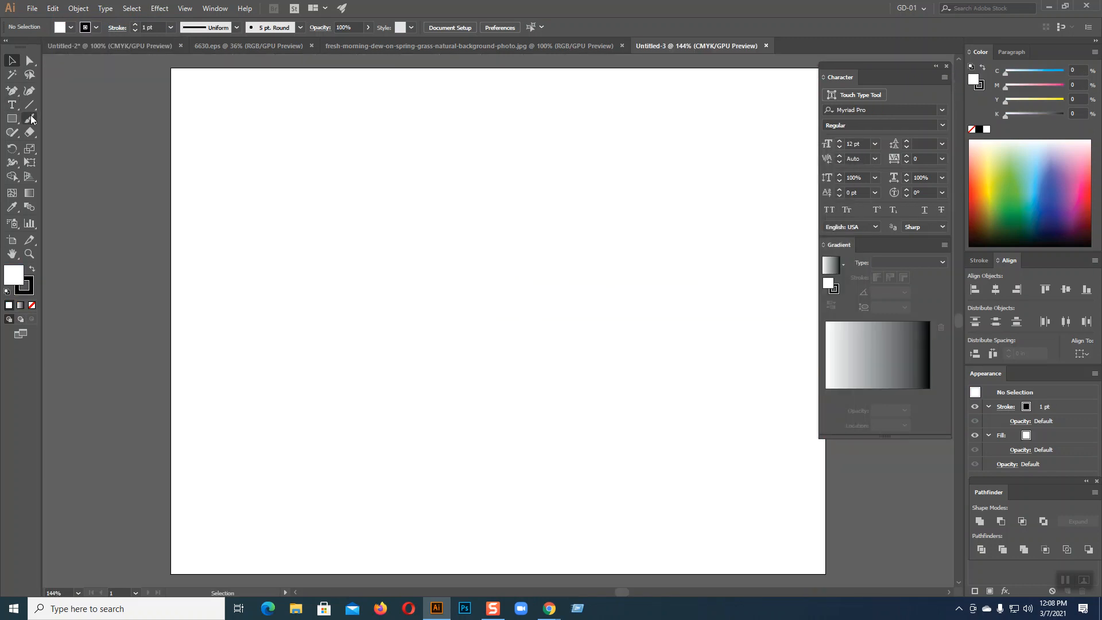
{"action": "left_click", "coordinate": [11, 105]}
{"action": "left_click_drag", "start_coordinate": [193, 218], "coordinate": [814, 268]}
Clear the placeholder text and set the Area Type Options to 2 rows with preview on
{"action": "key", "text": "BackSpace"}
{"action": "left_click", "coordinate": [105, 8]}
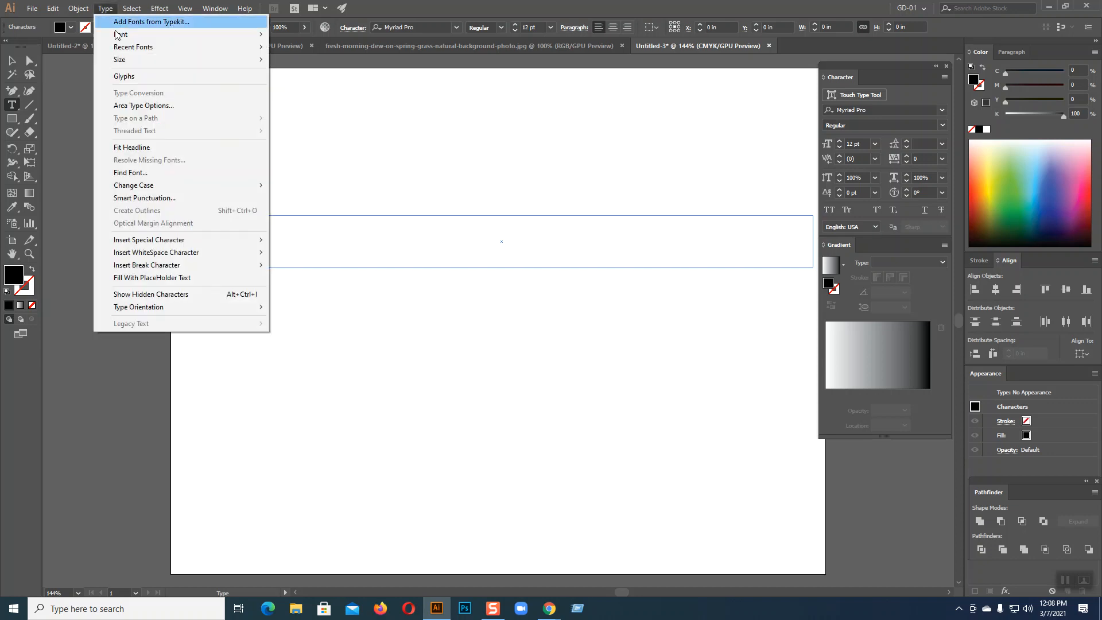
{"action": "left_click", "coordinate": [143, 105]}
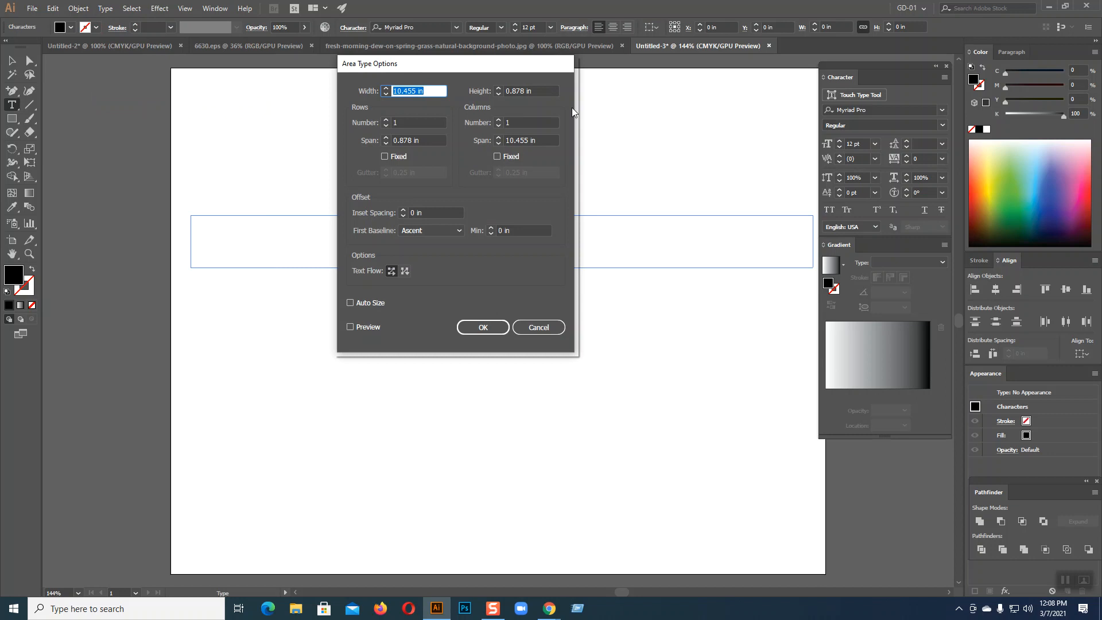
{"action": "left_click", "coordinate": [386, 120]}
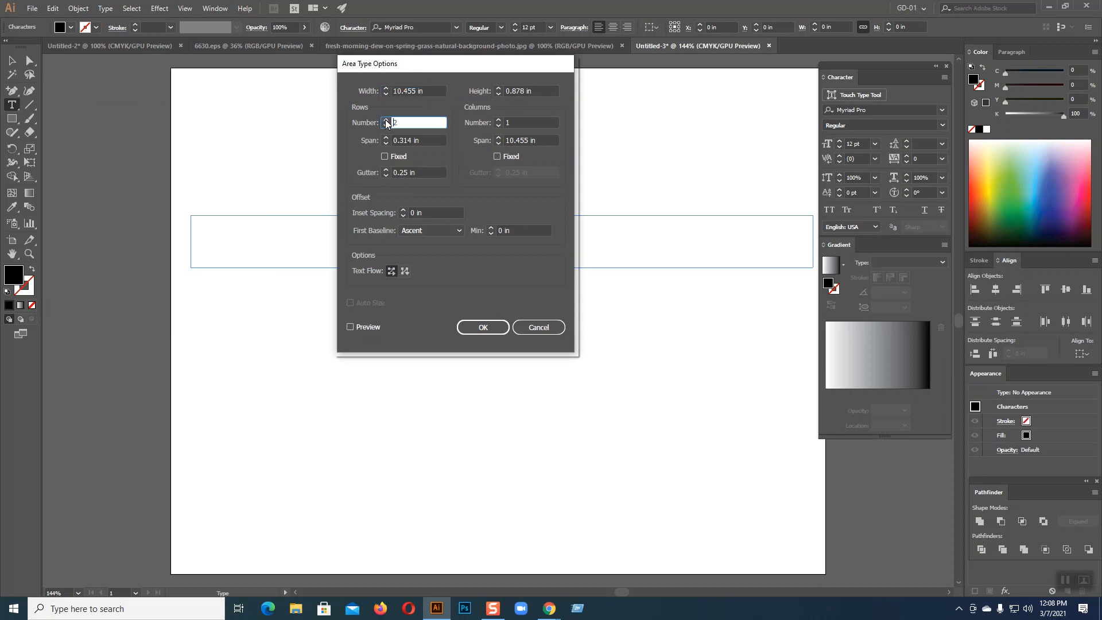
{"action": "left_click", "coordinate": [350, 327]}
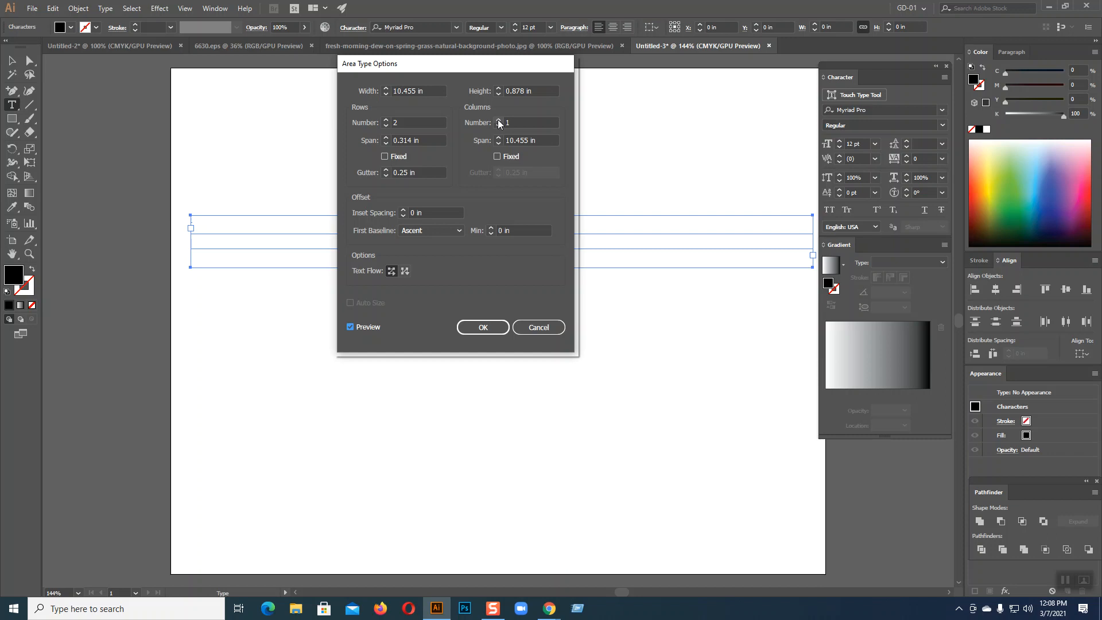
Set the text area's column count to 31
{"action": "double_click", "coordinate": [505, 123]}
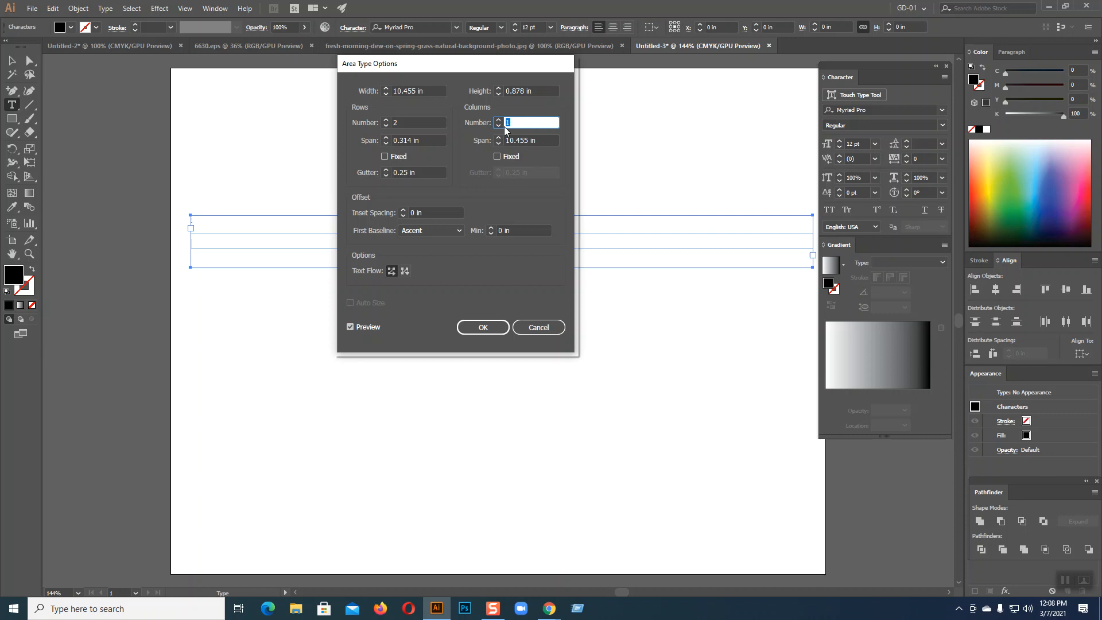
{"action": "type", "text": "31"}
{"action": "left_click", "coordinate": [356, 326]}
{"action": "left_click", "coordinate": [355, 326]}
{"action": "left_click_drag", "start_coordinate": [472, 59], "coordinate": [538, 166]}
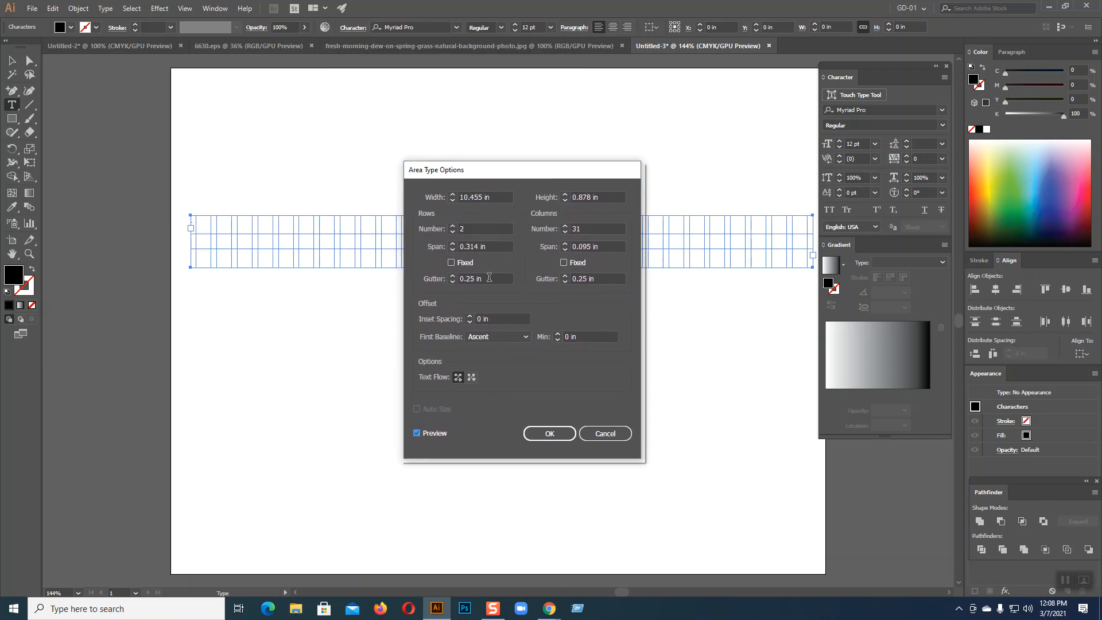
Set both row and column gutters to 0.05 in
{"action": "double_click", "coordinate": [469, 279]}
{"action": "type", "text": "05"}
{"action": "left_click", "coordinate": [585, 279]}
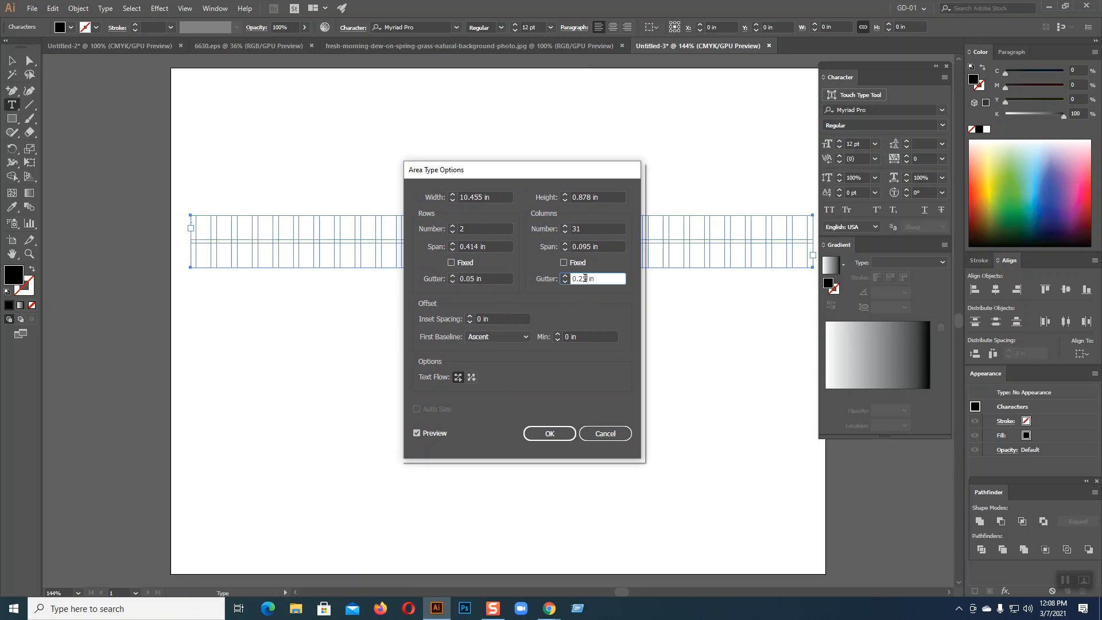
{"action": "double_click", "coordinate": [580, 279]}
{"action": "type", "text": "05"}
{"action": "left_click", "coordinate": [483, 320]}
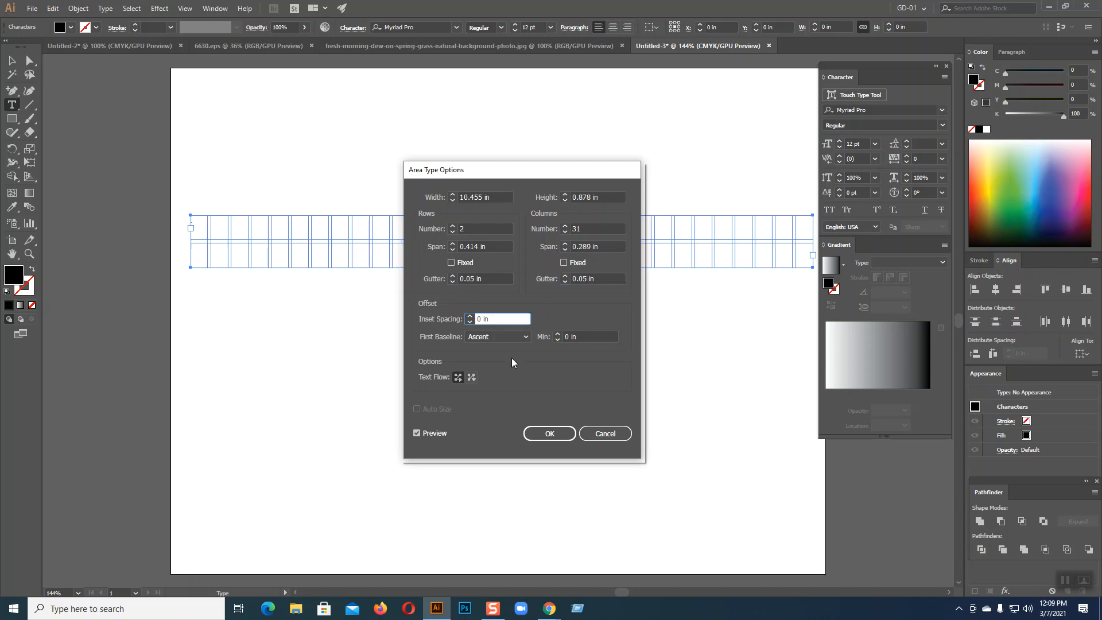
Set the inset spacing to 0.05 in and confirm the 2-row, 31-column layout
{"action": "type", "text": ".5"}
{"action": "left_click", "coordinate": [420, 434]}
{"action": "left_click", "coordinate": [420, 433]}
{"action": "left_click", "coordinate": [417, 433]}
{"action": "left_click", "coordinate": [417, 433]}
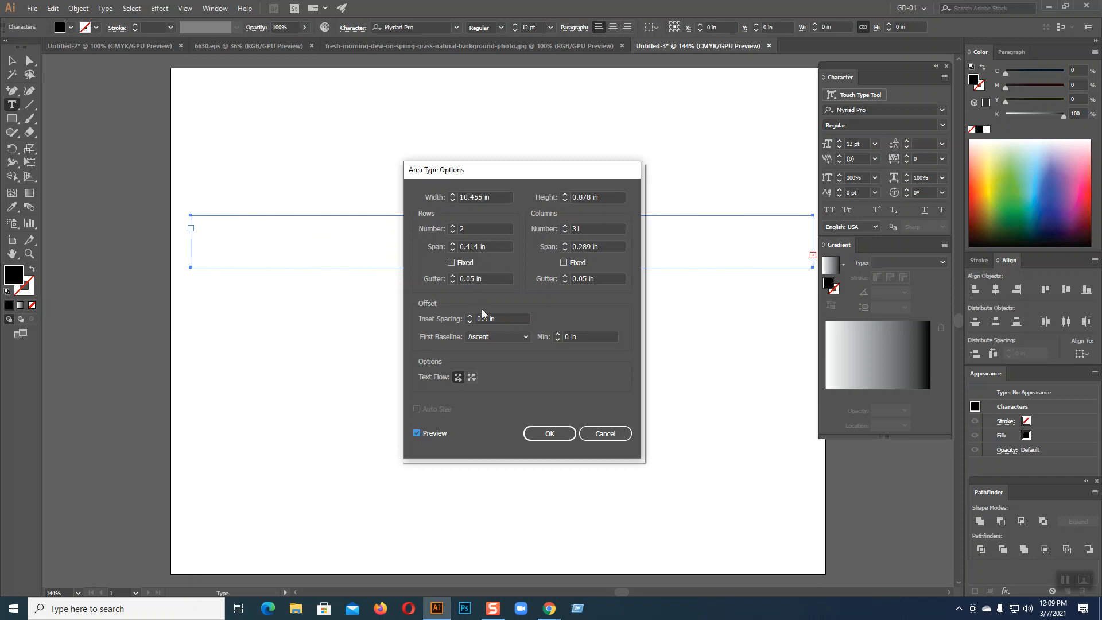
{"action": "left_click", "coordinate": [474, 278]}
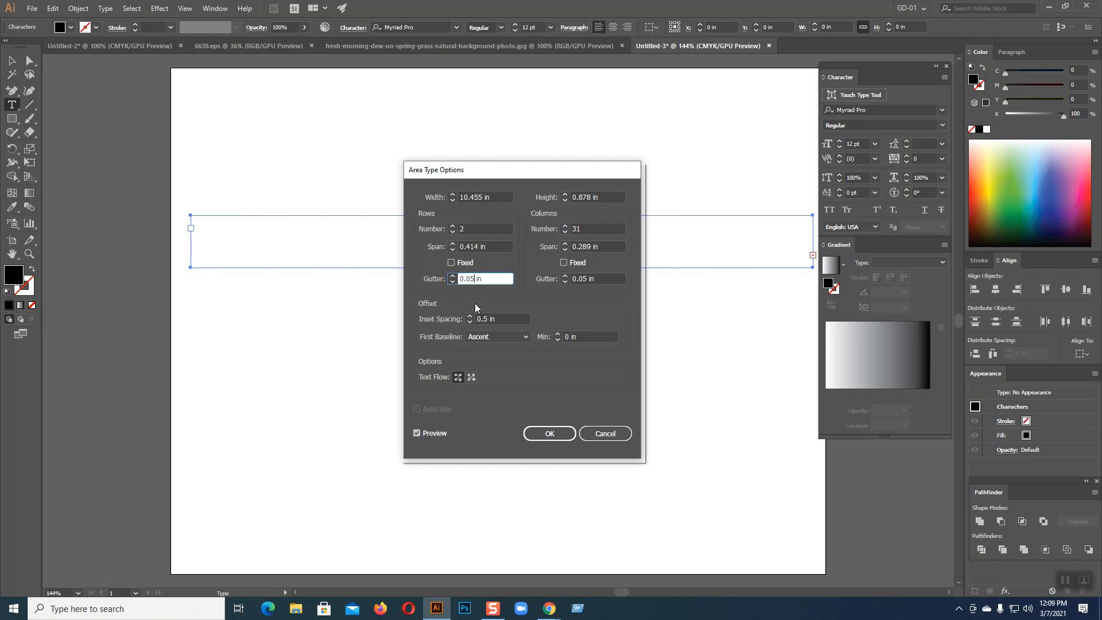
{"action": "left_click", "coordinate": [487, 318]}
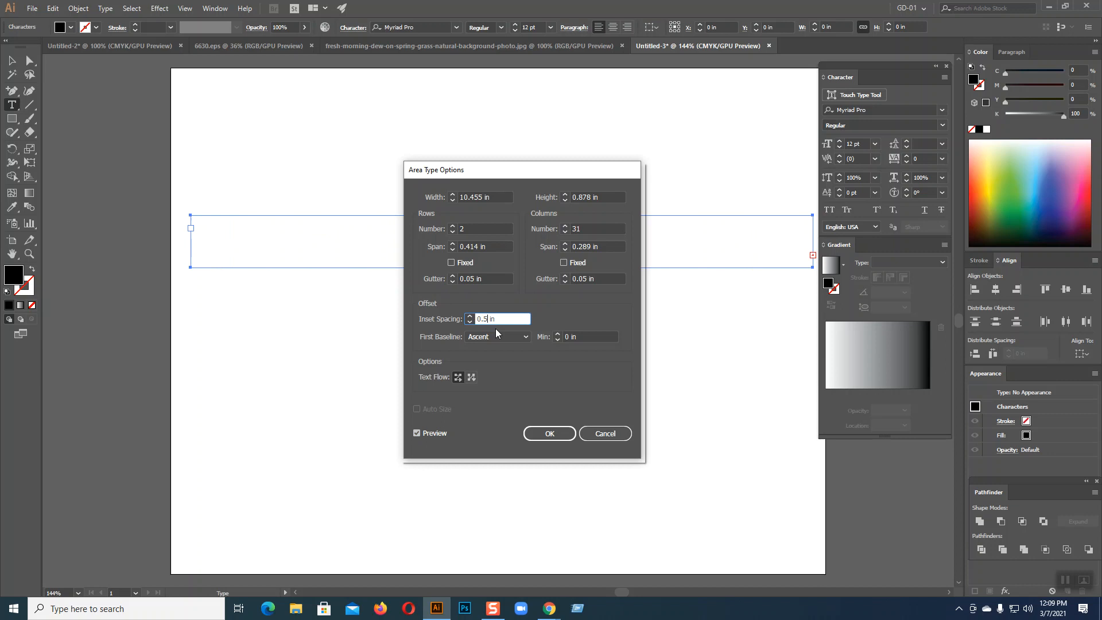
{"action": "type", "text": "0"}
{"action": "left_click", "coordinate": [540, 434]}
Drag the text frame's top handle down to make it shorter
{"action": "left_click", "coordinate": [12, 61]}
{"action": "left_click_drag", "start_coordinate": [502, 215], "coordinate": [502, 228]}
{"action": "left_click", "coordinate": [489, 168]}
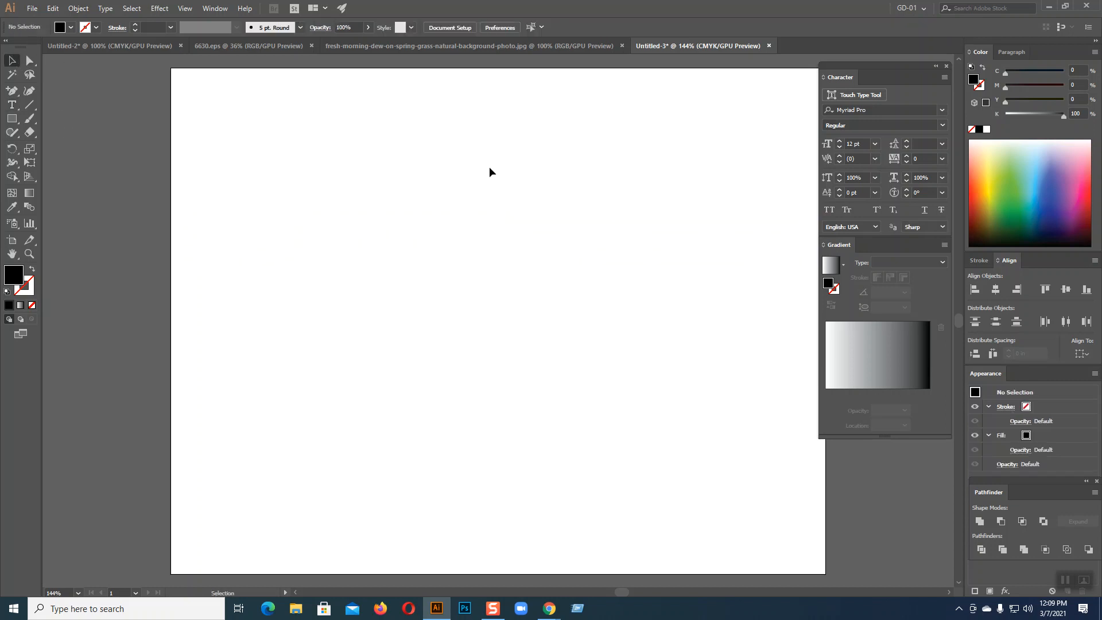
Type the dates 1 through 31 into the grid, one per column
{"action": "left_click_drag", "start_coordinate": [490, 167], "coordinate": [536, 293]}
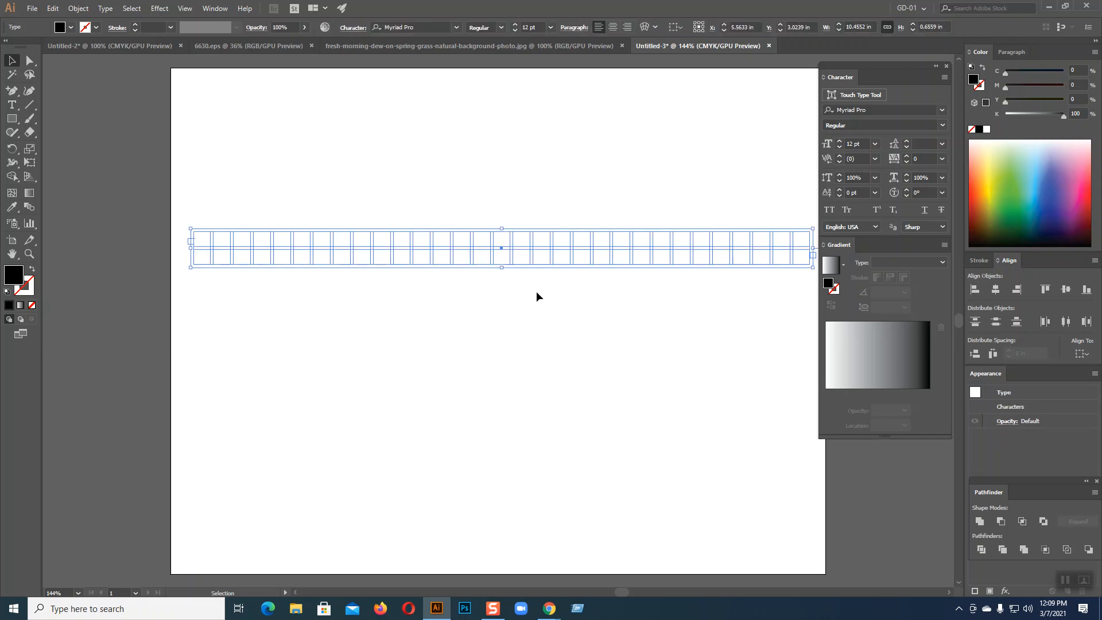
{"action": "left_click", "coordinate": [12, 104]}
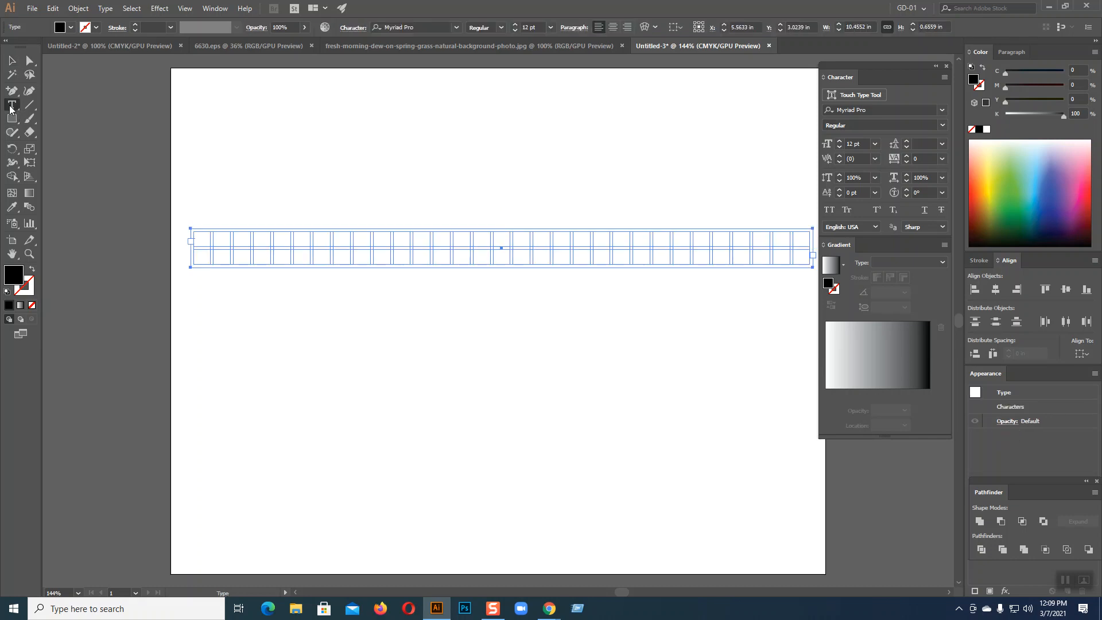
{"action": "left_click", "coordinate": [194, 229]}
{"action": "type", "text": "1"}
{"action": "key", "text": "Tab"}
{"action": "type", "text": "2\t3\t4\t5\t6\t7"}
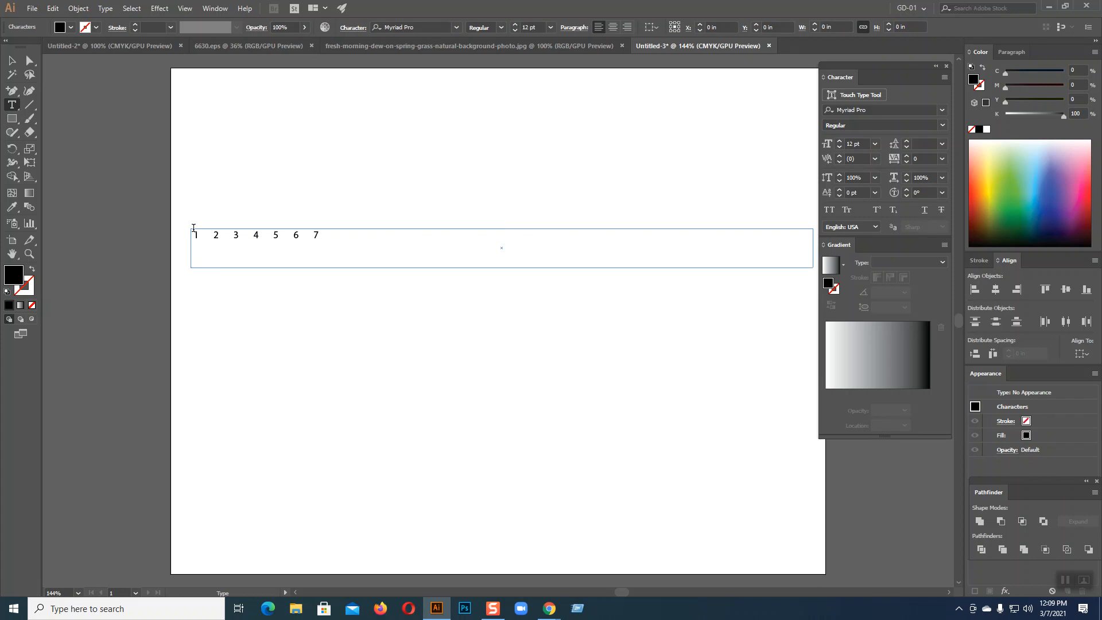
{"action": "type", "text": "\t8\t9\t10\t11\t12\t13\t14\t15\t16\t17\t18\t19\t20\t21\t22\t23\t24\t25\t26\t27\t28\t29\t30"}
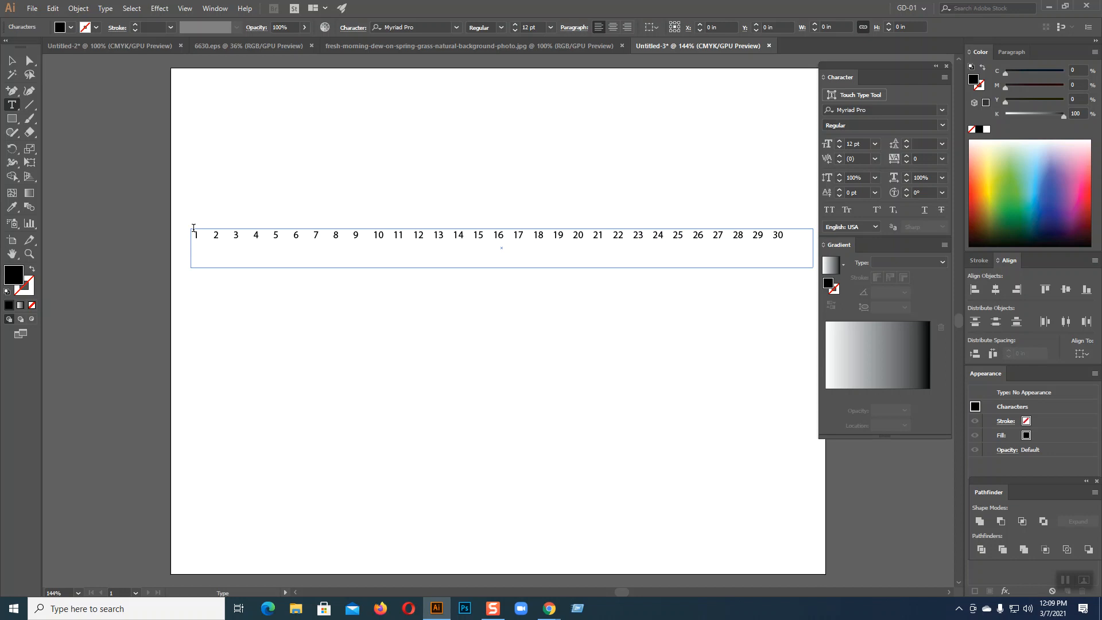
{"action": "type", "text": "\t21"}
{"action": "key", "text": "BackSpace"}
{"action": "key", "text": "BackSpace"}
{"action": "type", "text": "31"}
Insert Sat, Sun, Mon, Tue, Wed, Thu, Fri before the 1, each in its own column
{"action": "left_click", "coordinate": [196, 234]}
{"action": "type", "text": "Sat"}
{"action": "key", "text": "Tab"}
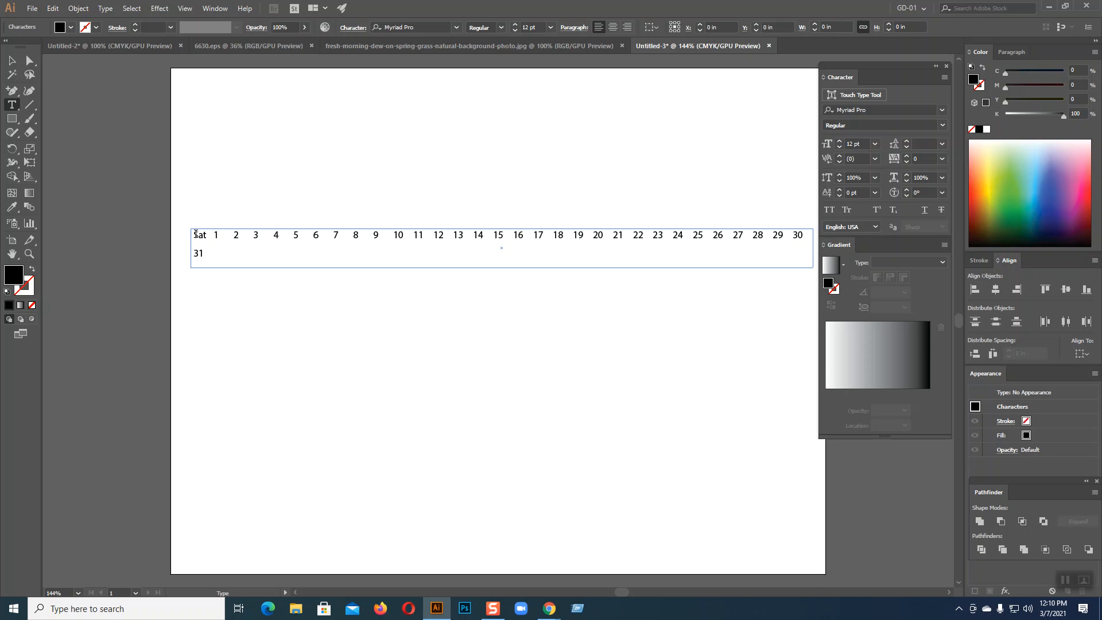
{"action": "type", "text": "Sun"}
{"action": "key", "text": "Tab"}
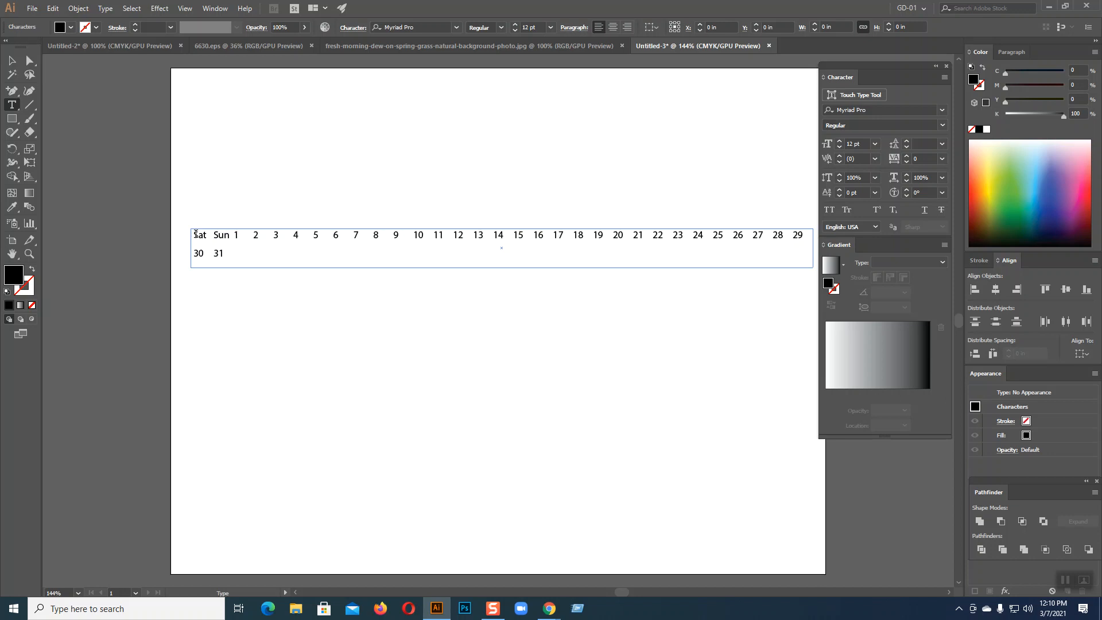
{"action": "type", "text": "M"}
{"action": "type", "text": "o n"}
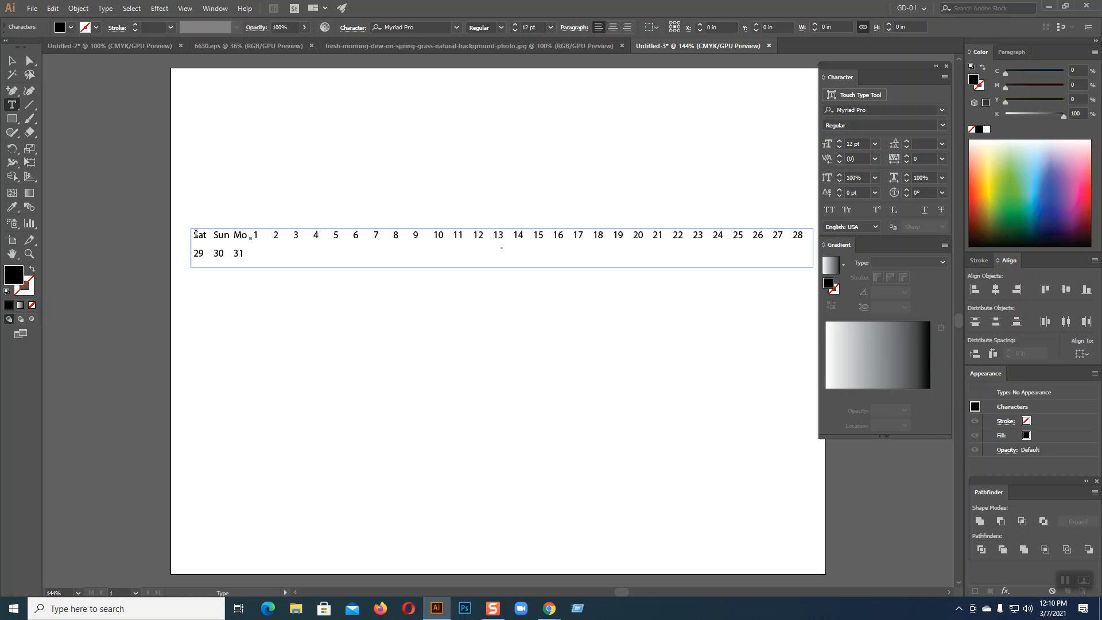
{"action": "key", "text": "Tab"}
{"action": "type", "text": "T"}
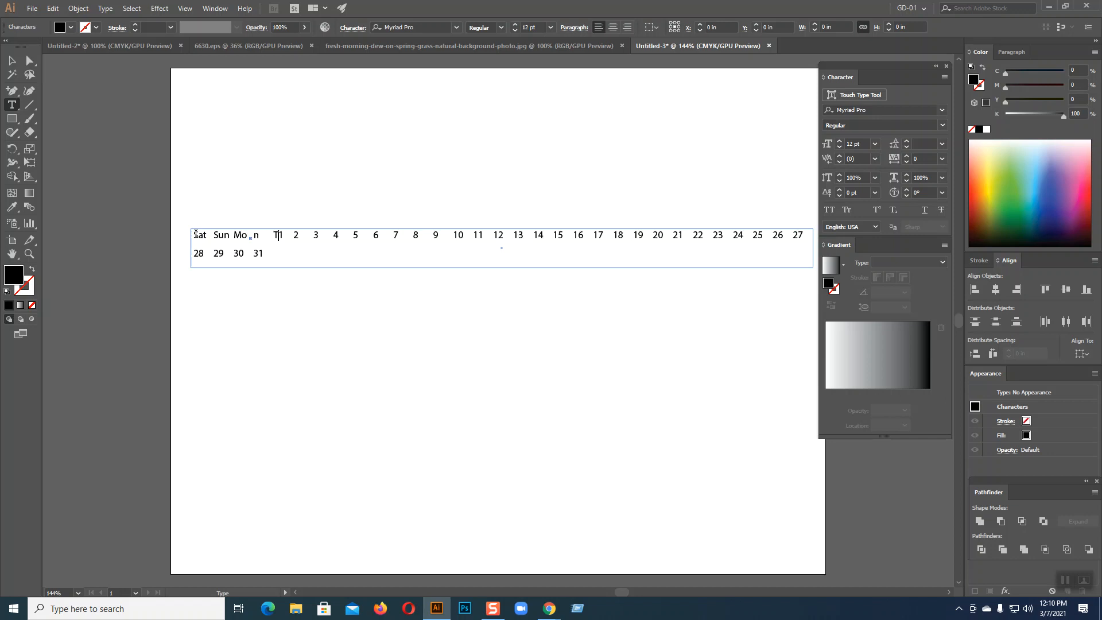
{"action": "type", "text": "ue"}
{"action": "key", "text": "Tab"}
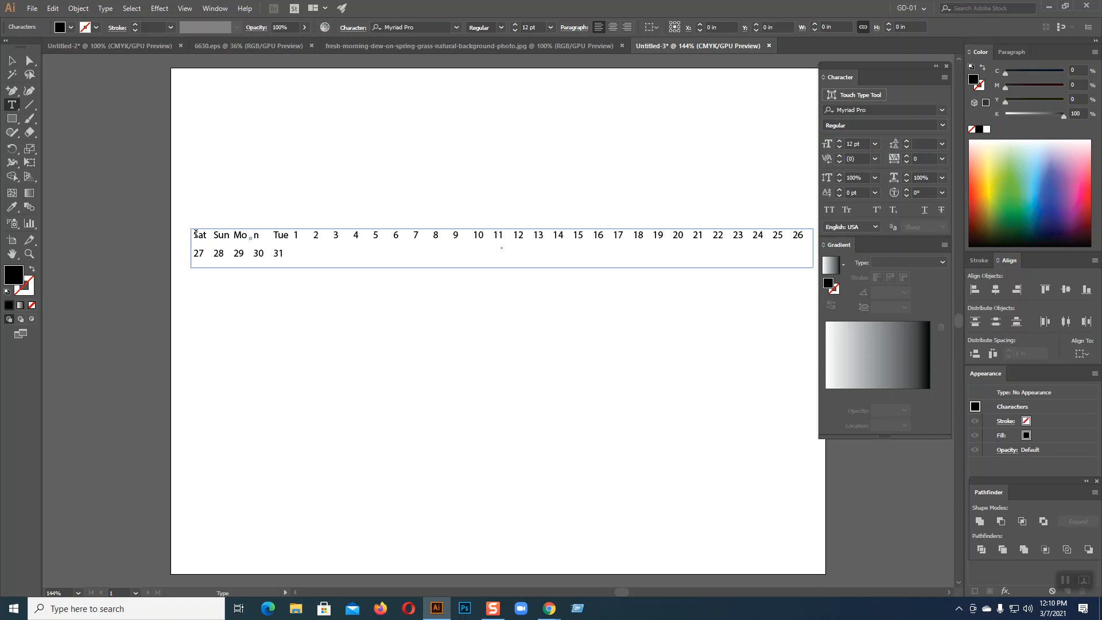
{"action": "type", "text": "Wed"}
{"action": "key", "text": "Tab"}
{"action": "type", "text": "Th"}
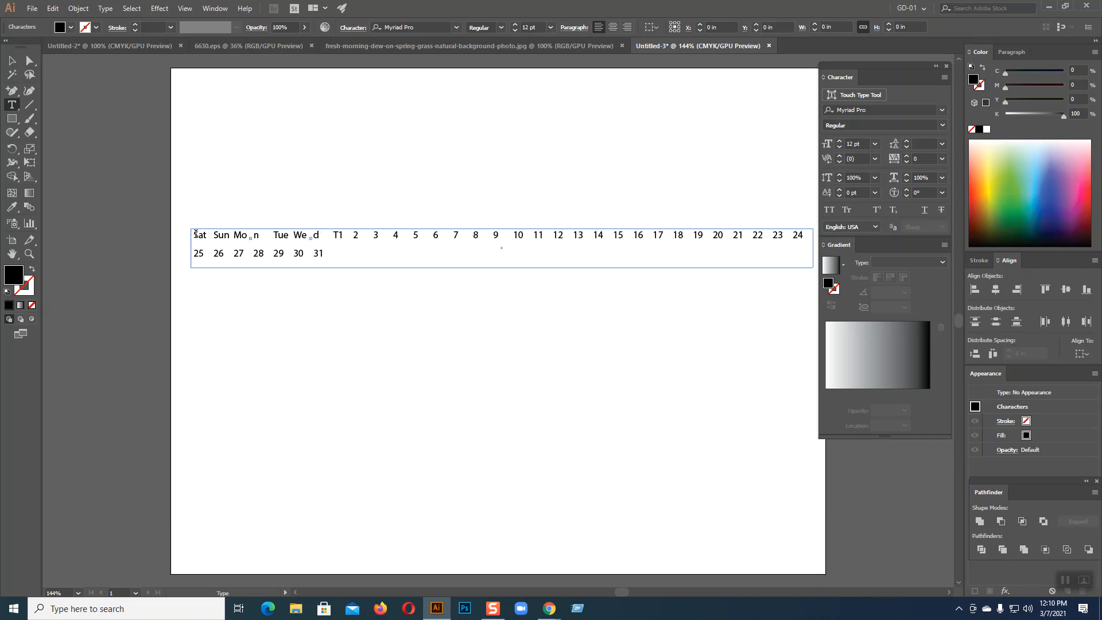
{"action": "type", "text": "u"}
{"action": "key", "text": "Tab"}
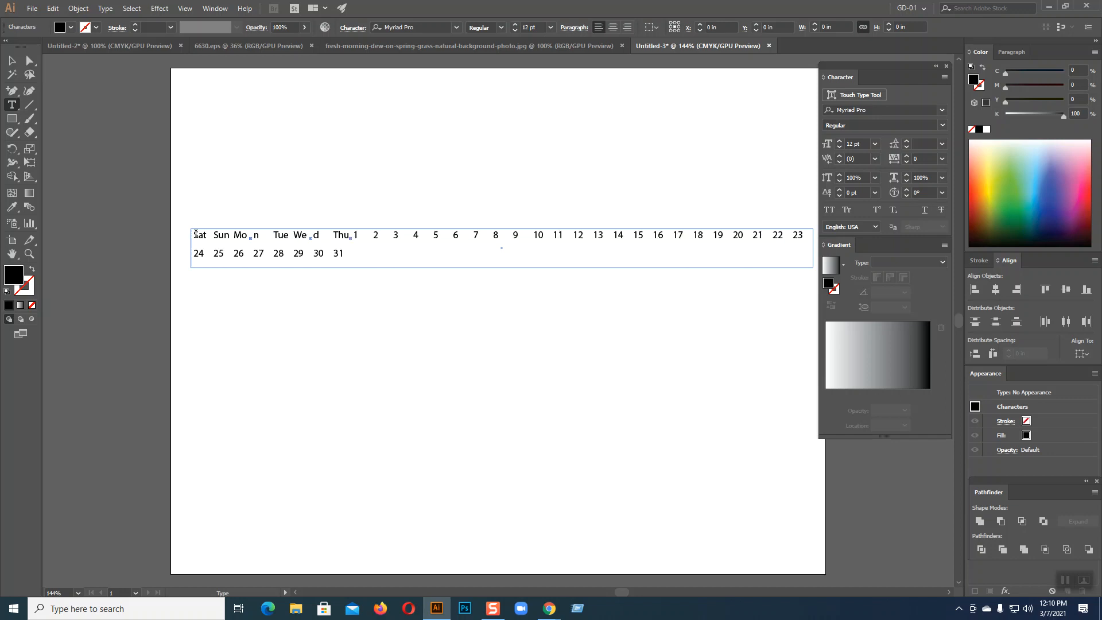
{"action": "type", "text": "Fri"}
{"action": "key", "text": "Tab"}
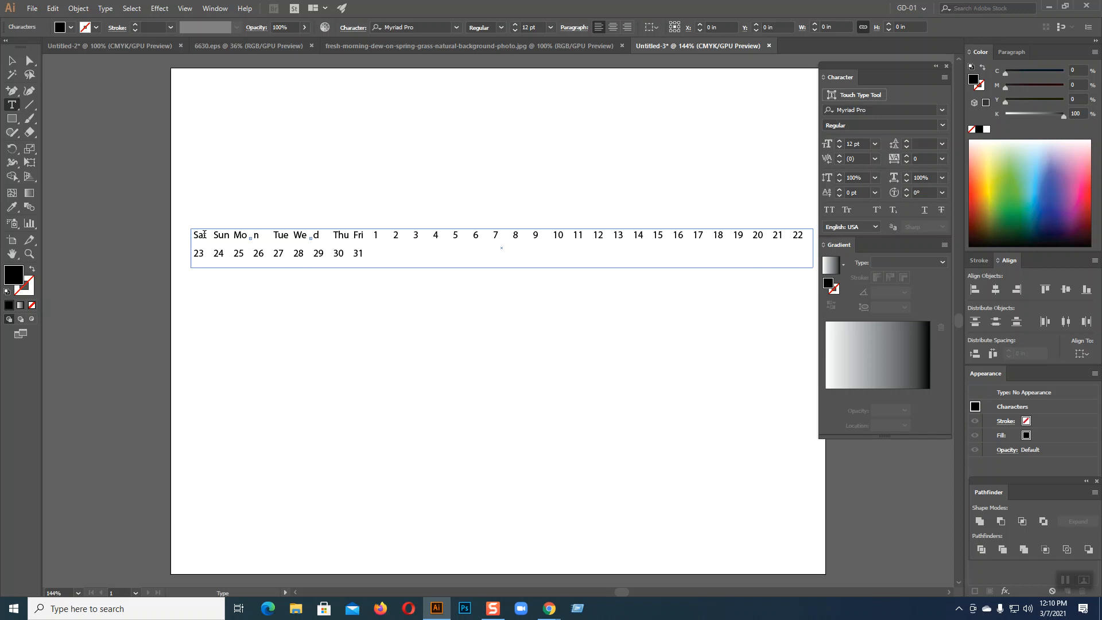
Reduce the weekday names Sat–Fri to 10 pt
{"action": "left_click_drag", "start_coordinate": [194, 234], "coordinate": [368, 237]}
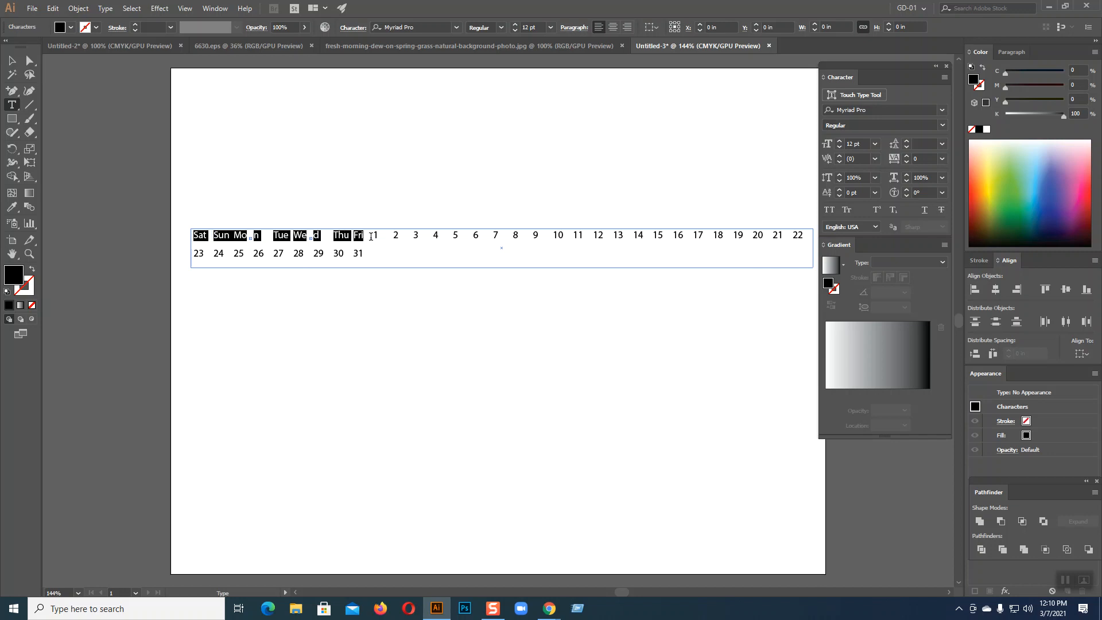
{"action": "left_click", "coordinate": [840, 148]}
{"action": "left_click", "coordinate": [839, 148]}
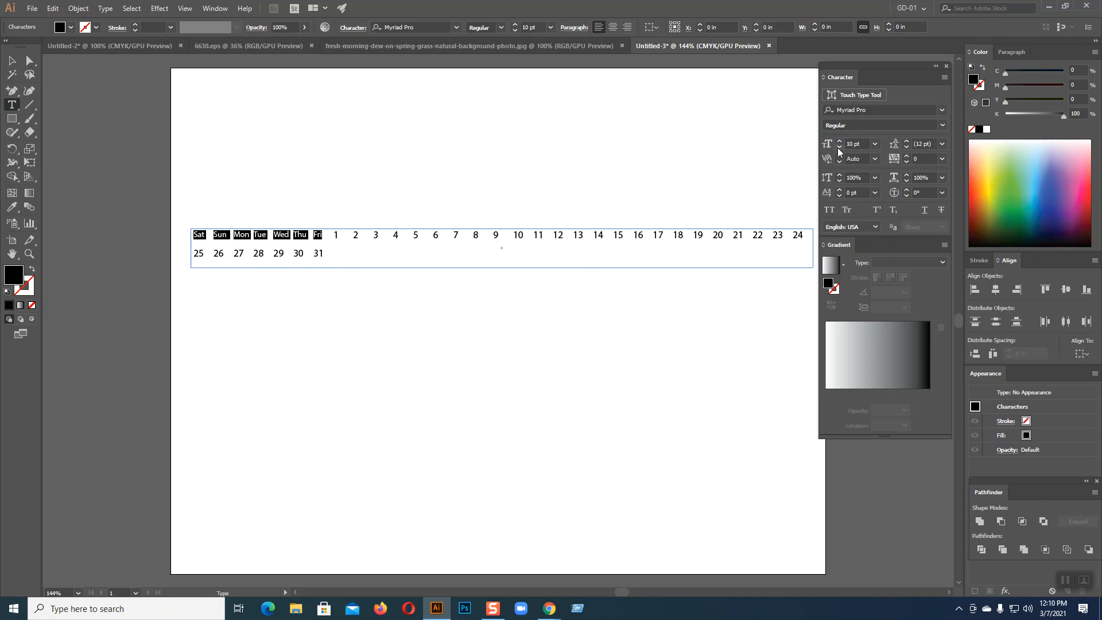
{"action": "left_click", "coordinate": [330, 235]}
Copy the Sat–Fri run and paste it three more times before the dates, Tab-separated
{"action": "left_click_drag", "start_coordinate": [323, 234], "coordinate": [192, 228]}
{"action": "key", "text": "ctrl+c"}
{"action": "key", "text": "ctrl"}
{"action": "left_click", "coordinate": [362, 249]}
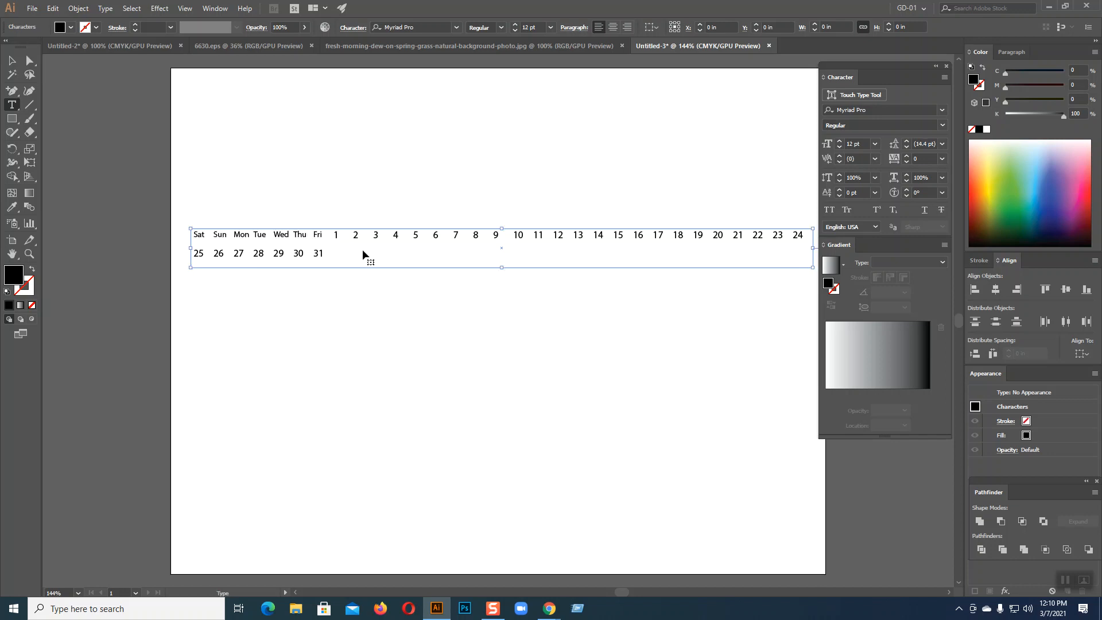
{"action": "key", "text": "ctrl+v"}
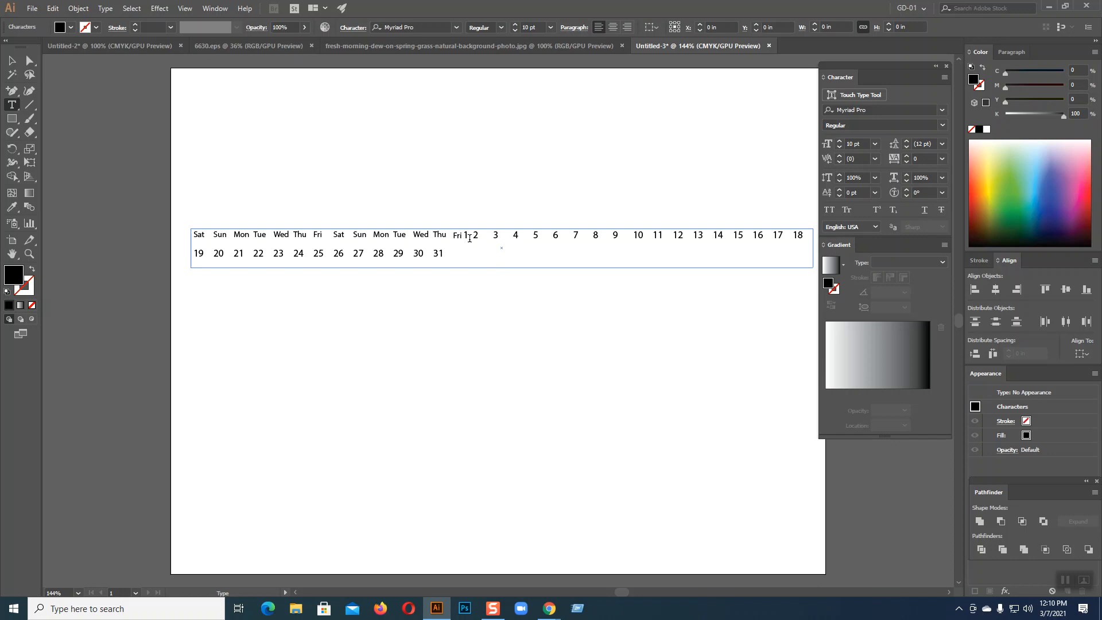
{"action": "key", "text": "Tab"}
{"action": "key", "text": "ctrl+v"}
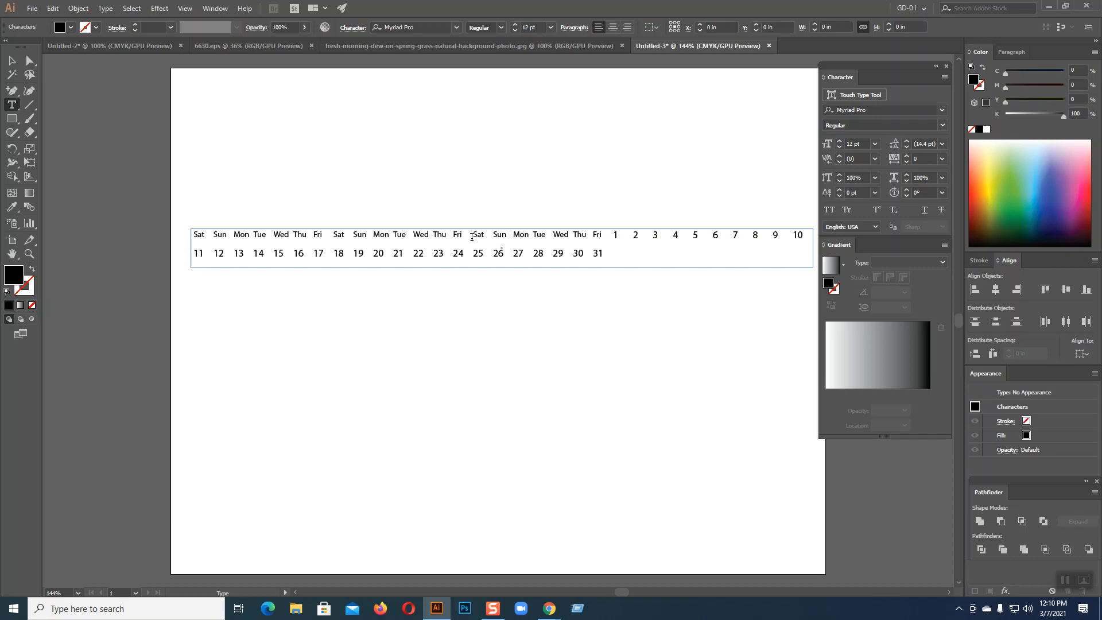
{"action": "key", "text": "ctrl+v"}
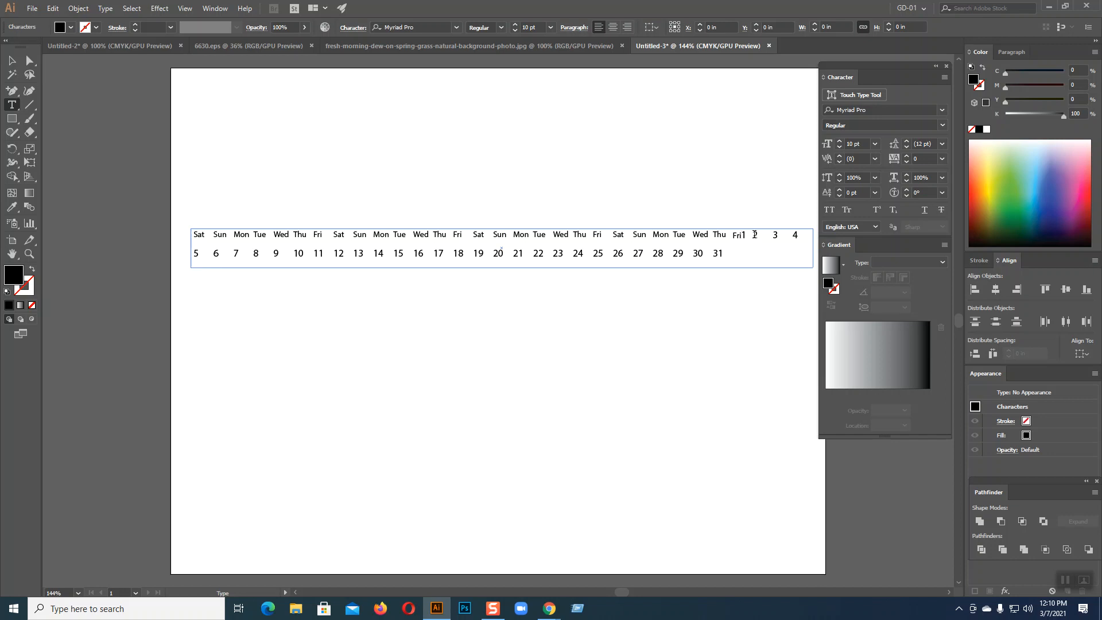
{"action": "key", "text": "Tab"}
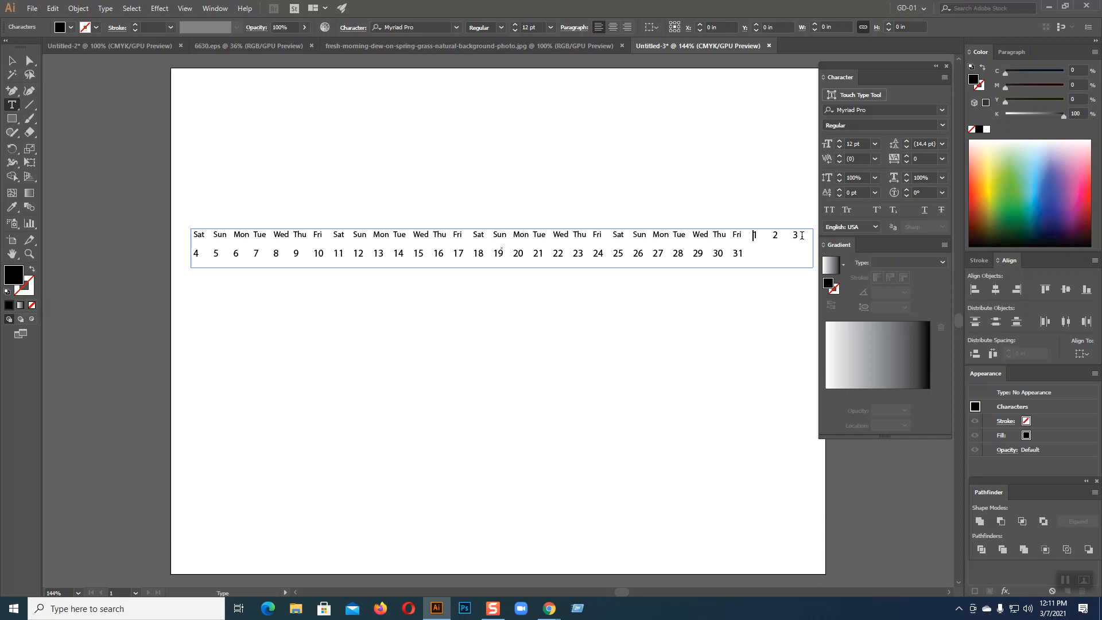
Select and deselect the calendar text frame to check its column layout
{"action": "left_click", "coordinate": [12, 60]}
{"action": "left_click", "coordinate": [655, 310]}
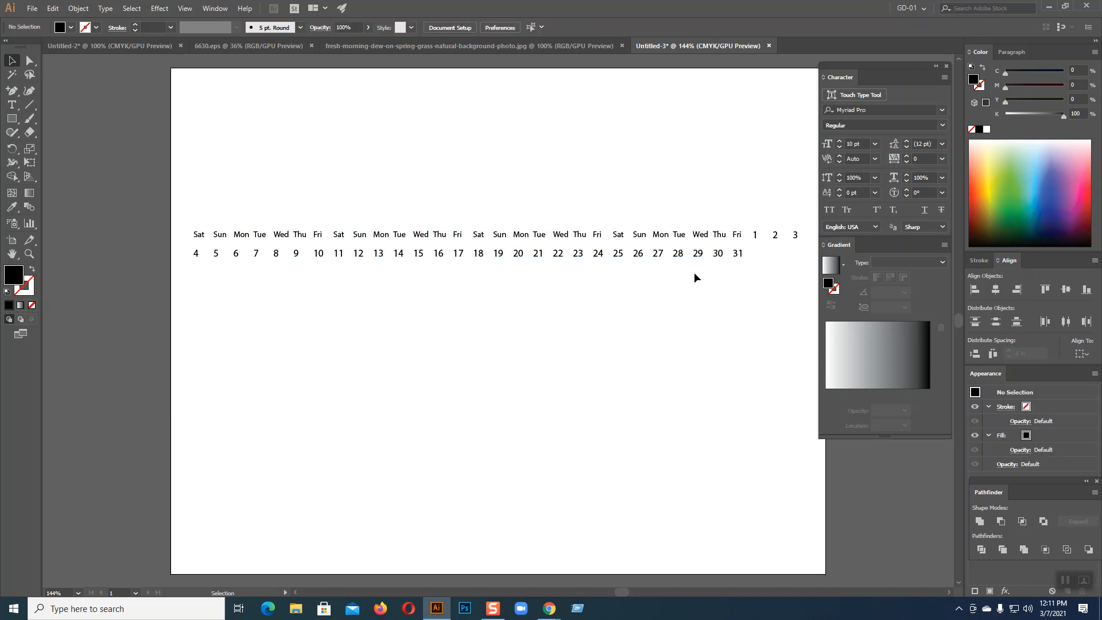
{"action": "left_click", "coordinate": [729, 252]}
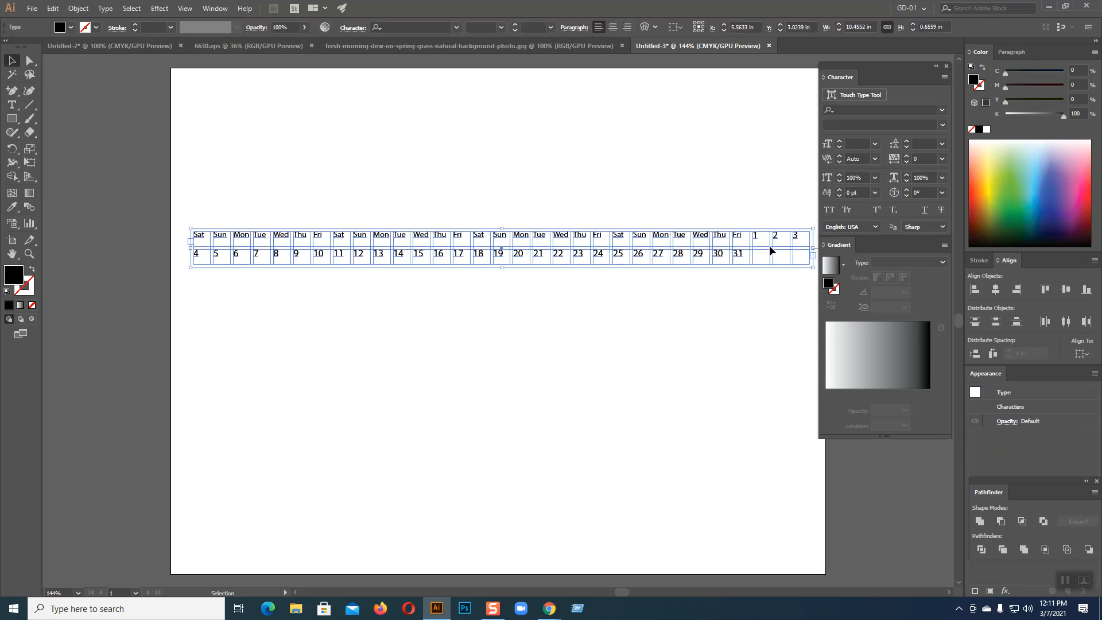
{"action": "left_click", "coordinate": [754, 314]}
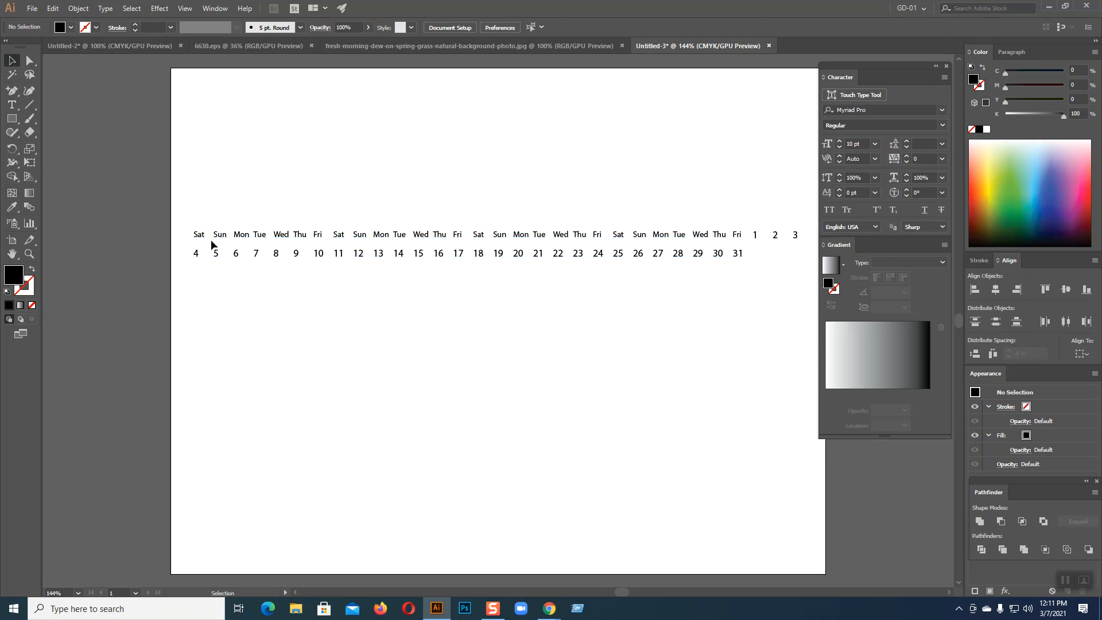
{"action": "left_click", "coordinate": [705, 236]}
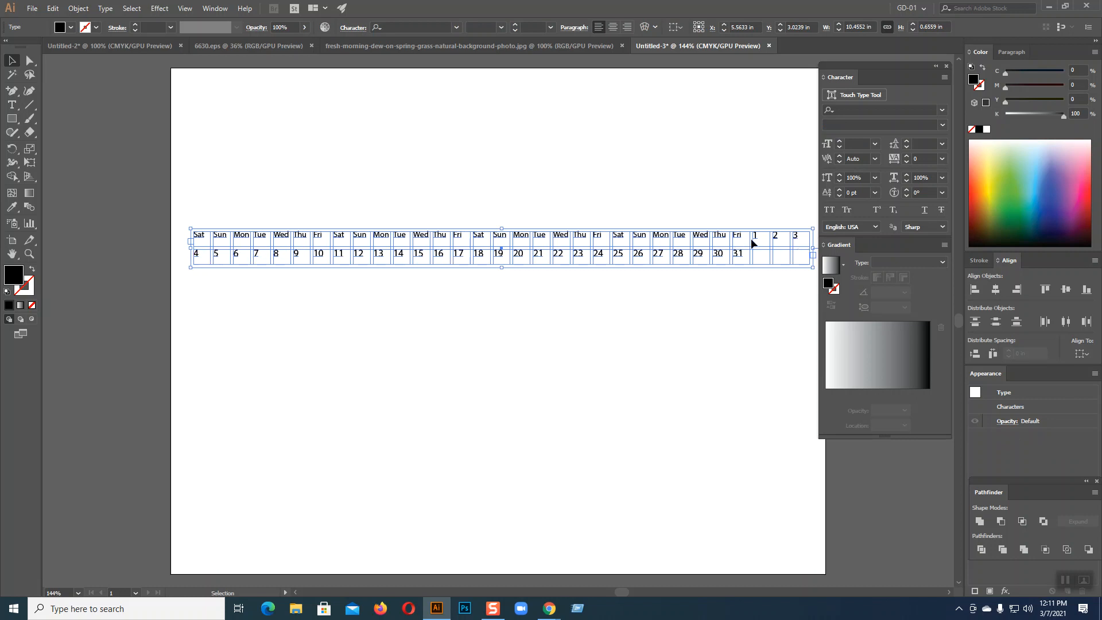
Add Sat, Sun and mon in separate columns before the date 1
{"action": "left_click", "coordinate": [12, 104]}
{"action": "left_click", "coordinate": [754, 235]}
{"action": "type", "text": "Sat"}
{"action": "key", "text": "Tab"}
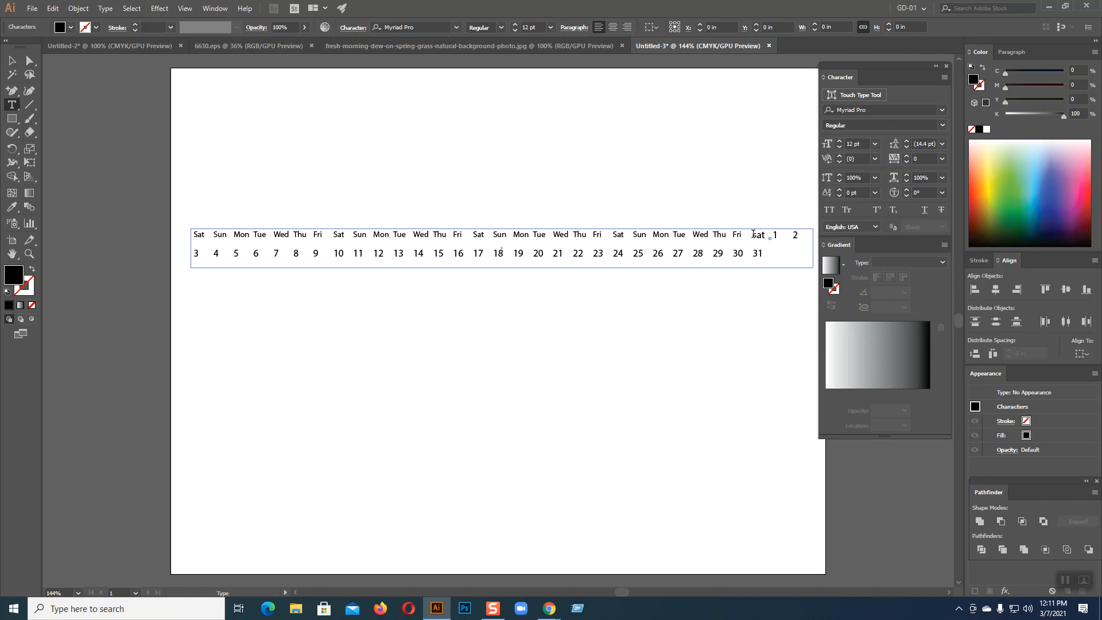
{"action": "type", "text": "Sun"}
{"action": "key", "text": "Tab"}
{"action": "type", "text": "mon"}
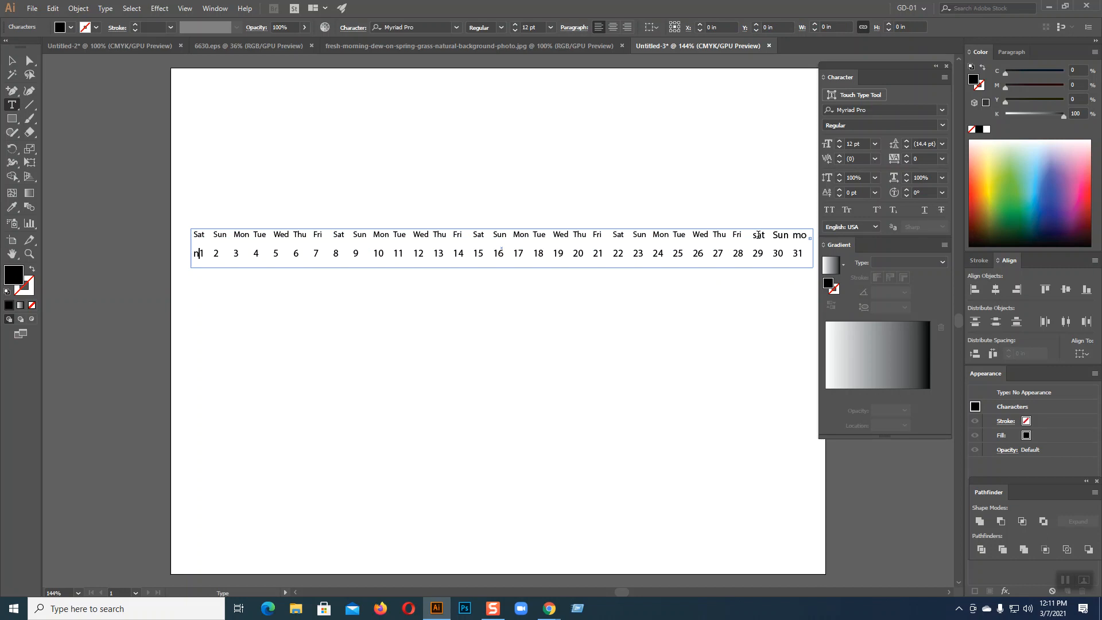
Shrink the three added names and restore the capital S in Sat with its column
{"action": "left_click_drag", "start_coordinate": [755, 235], "coordinate": [807, 235]}
{"action": "left_click", "coordinate": [842, 146]}
{"action": "left_click", "coordinate": [842, 147]}
{"action": "left_click", "coordinate": [842, 147]}
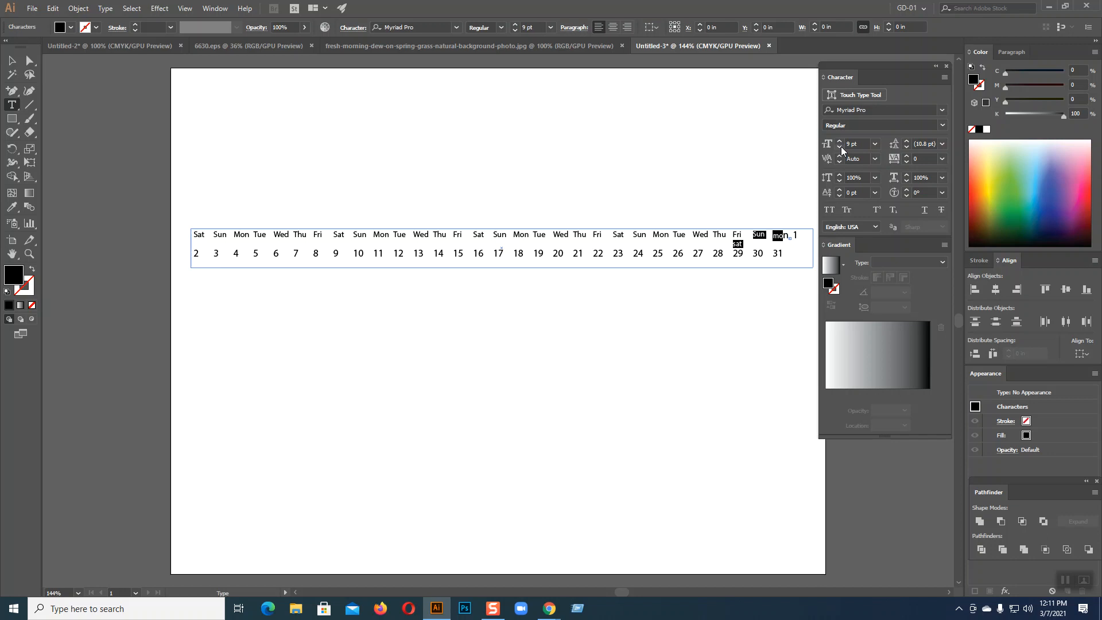
{"action": "left_click", "coordinate": [842, 146]}
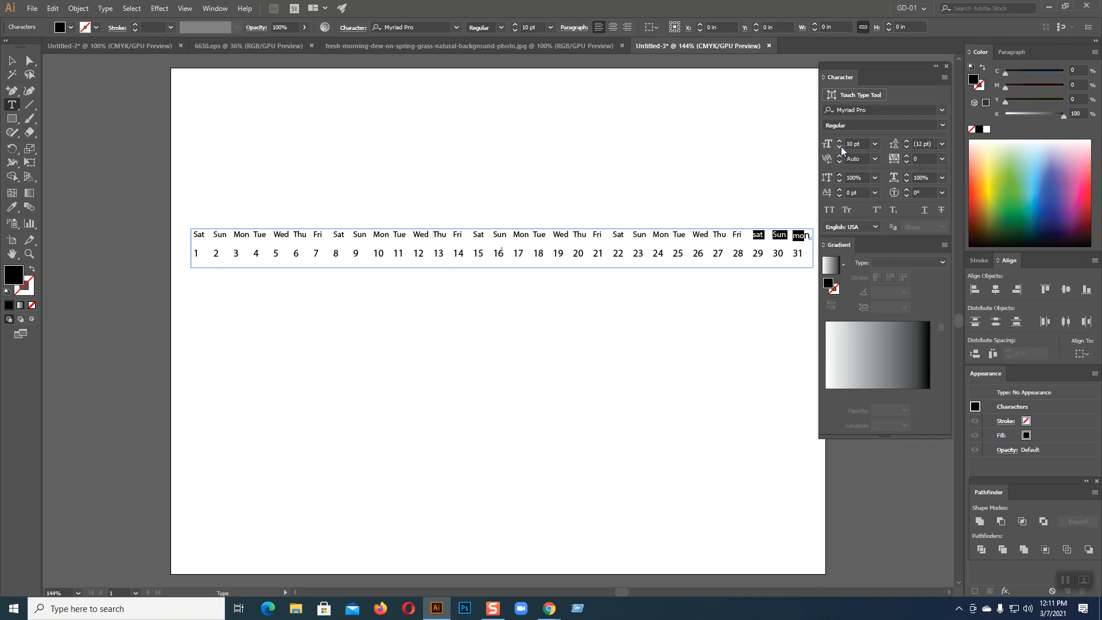
{"action": "left_click_drag", "start_coordinate": [811, 236], "coordinate": [751, 235]}
{"action": "type", "text": "S"}
{"action": "key", "text": "Tab"}
Set Sat, Sun and mon to 10 pt to match, then deselect the text
{"action": "left_click_drag", "start_coordinate": [811, 236], "coordinate": [750, 235]}
{"action": "left_click", "coordinate": [839, 141]}
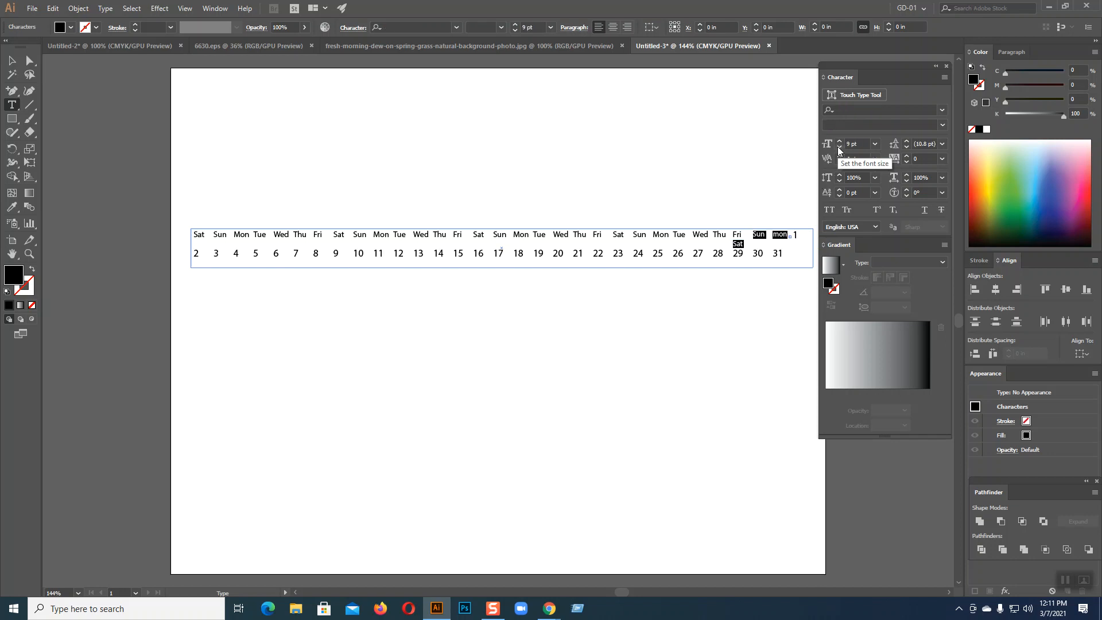
{"action": "left_click", "coordinate": [840, 142]}
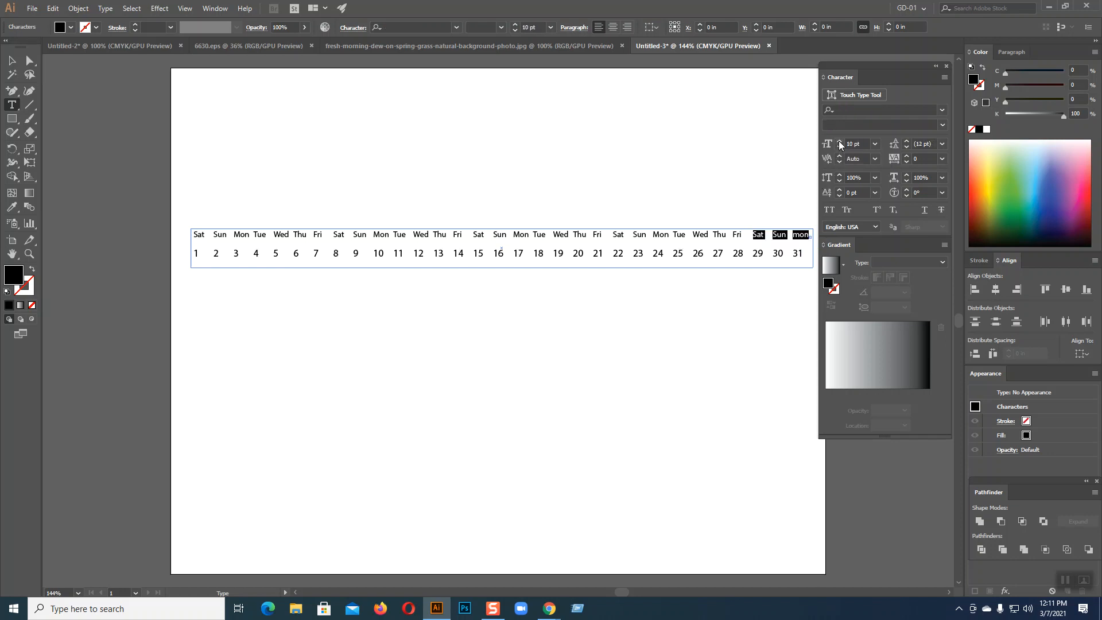
{"action": "left_click", "coordinate": [12, 60]}
{"action": "left_click", "coordinate": [321, 426]}
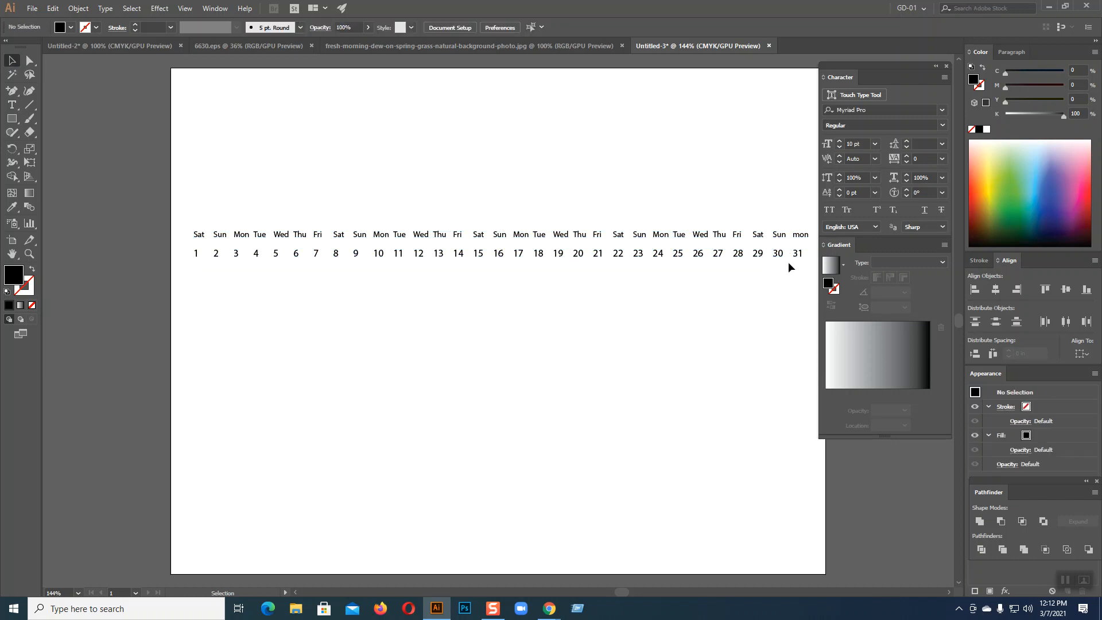